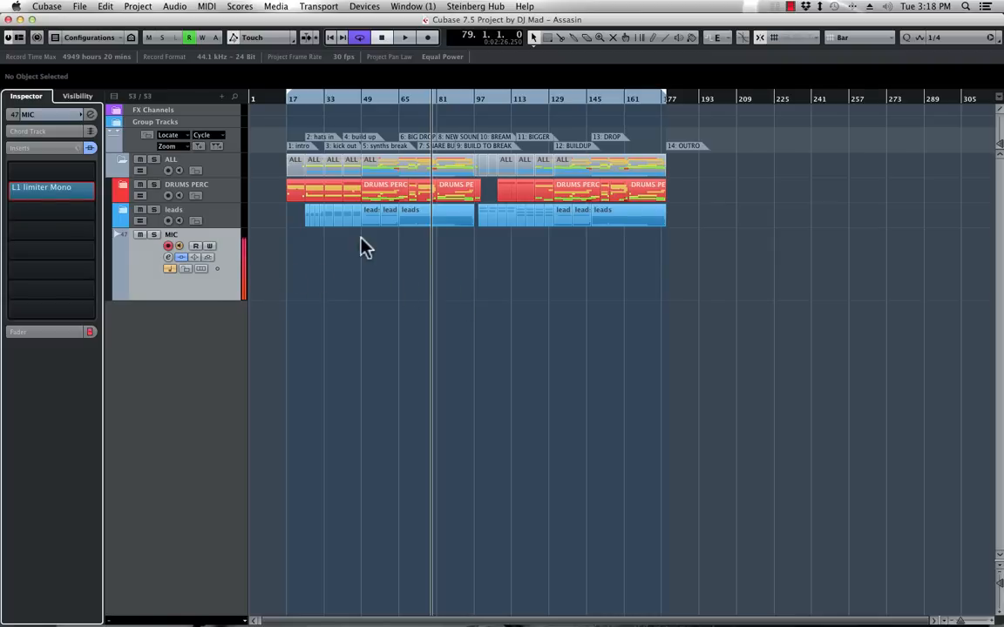
# Play the song from the intro marker, show the MIC track's fader alongside its inserts, and stop playback
pyautogui.click(302, 147)
pyautogui.press('space')
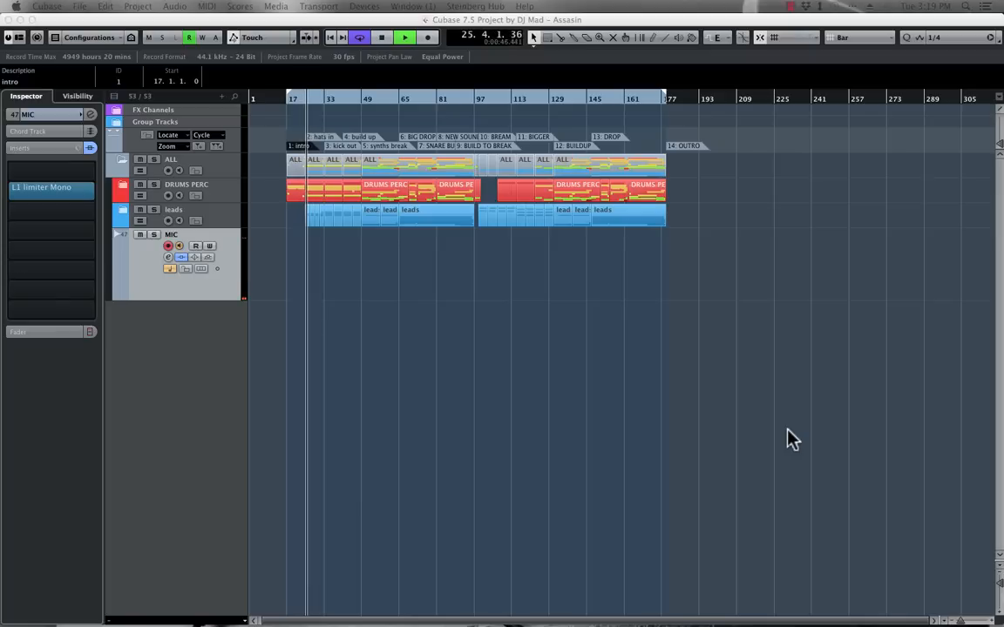
pyautogui.click(54, 332)
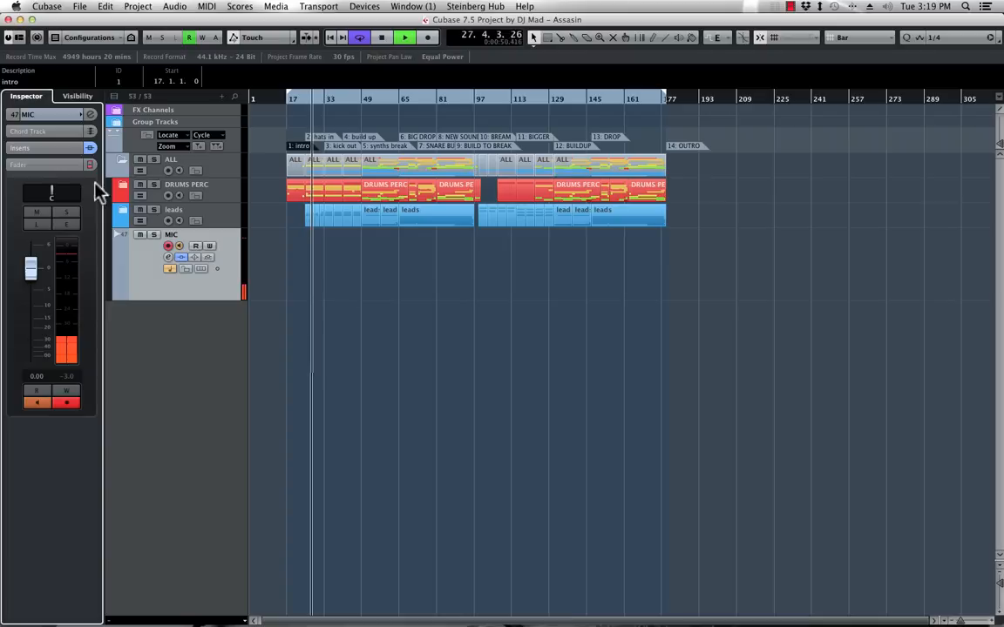
pyautogui.click(41, 148)
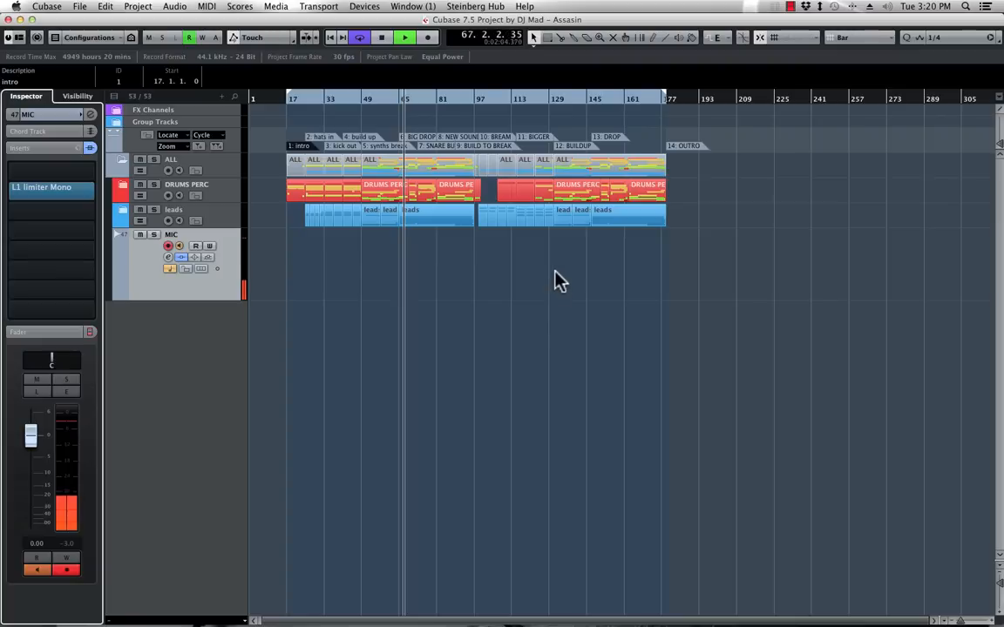
pyautogui.press('space')
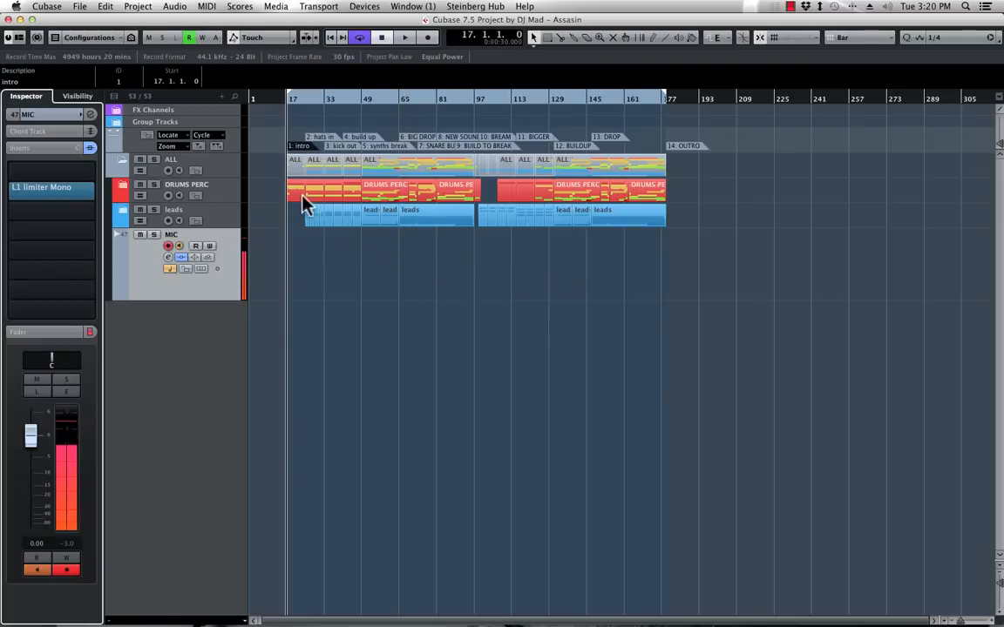
# Briefly unfold the DRUMS PERC folder track, fold it again and select it
pyautogui.click(122, 184)
pyautogui.click(124, 189)
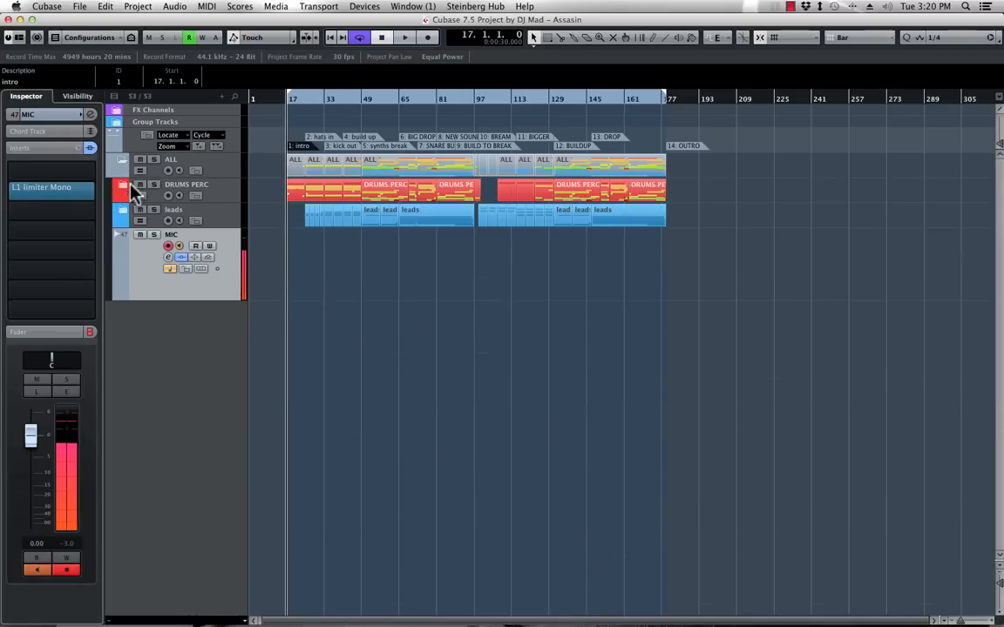
pyautogui.click(224, 192)
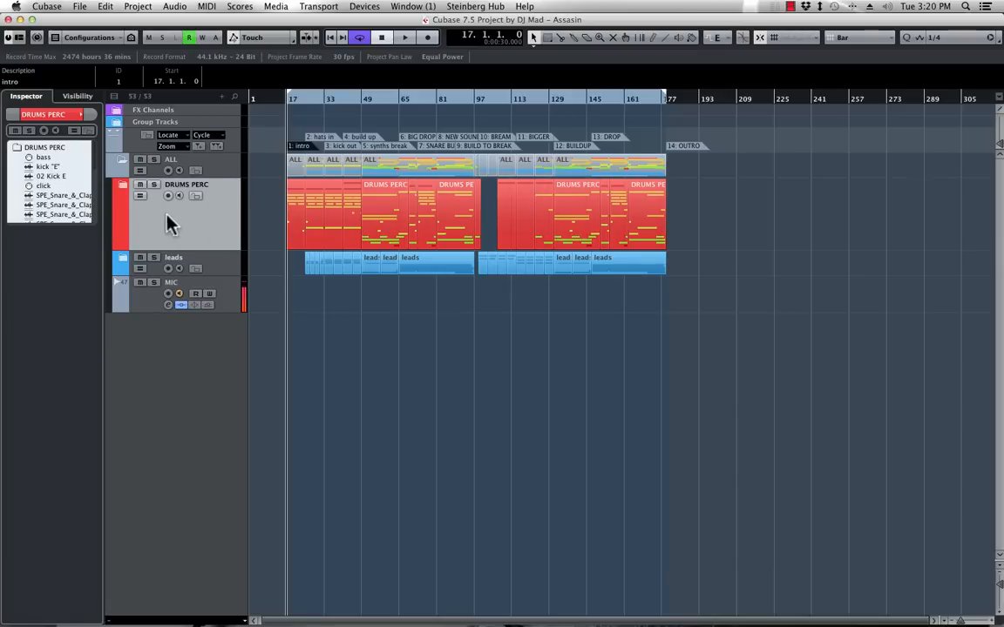
# Select and unfold the leads folder track, look through its tracks and automation lanes, and fold it again
pyautogui.click(231, 272)
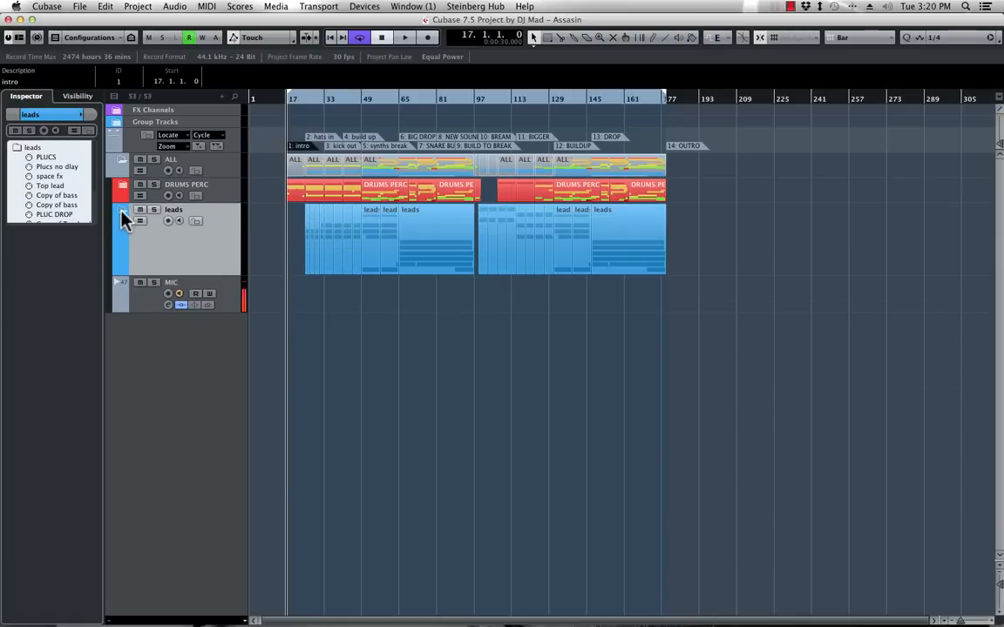
pyautogui.click(123, 214)
pyautogui.scroll(-5, 380, 300)
pyautogui.scroll(5, 380, 301)
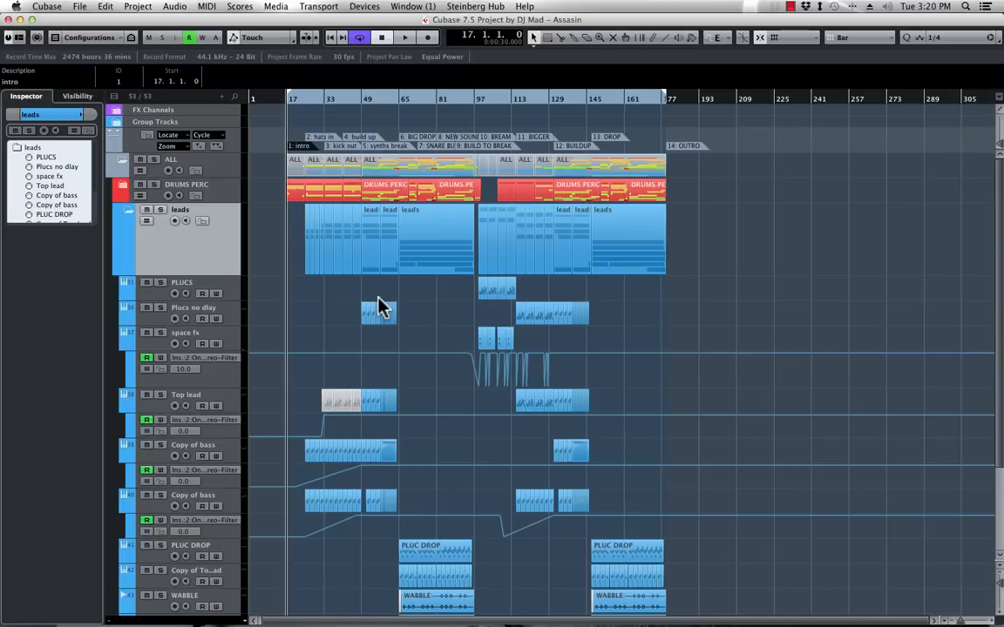
pyautogui.click(123, 211)
# Unfold and select the DRUMS PERC folder and enlarge the timeline to examine its drum and percussion arrangement from intro to drop
pyautogui.click(123, 185)
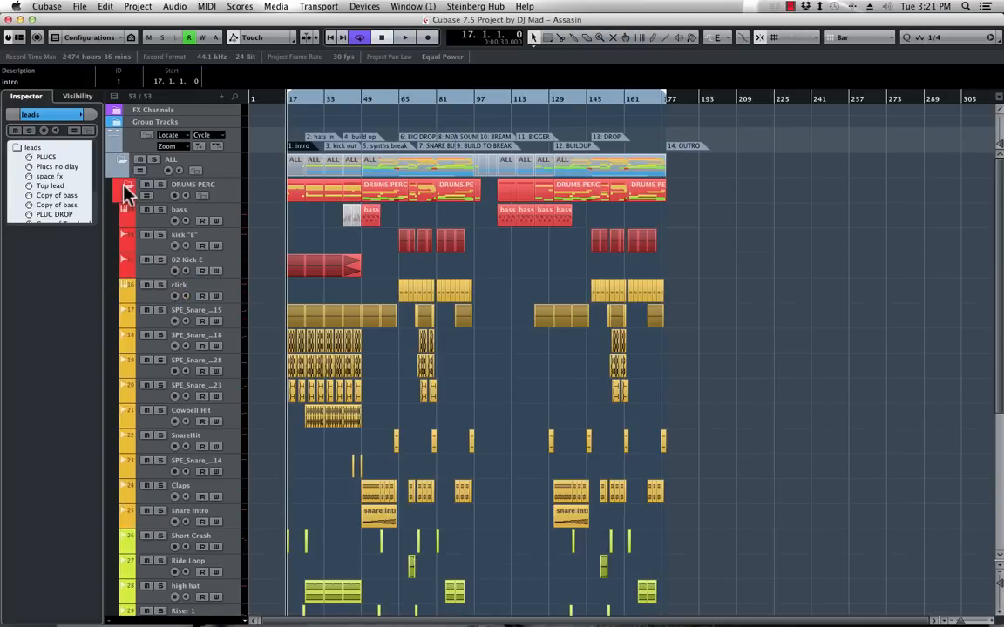
pyautogui.scroll(-5, 364, 280)
pyautogui.scroll(5, 364, 281)
pyautogui.click(232, 191)
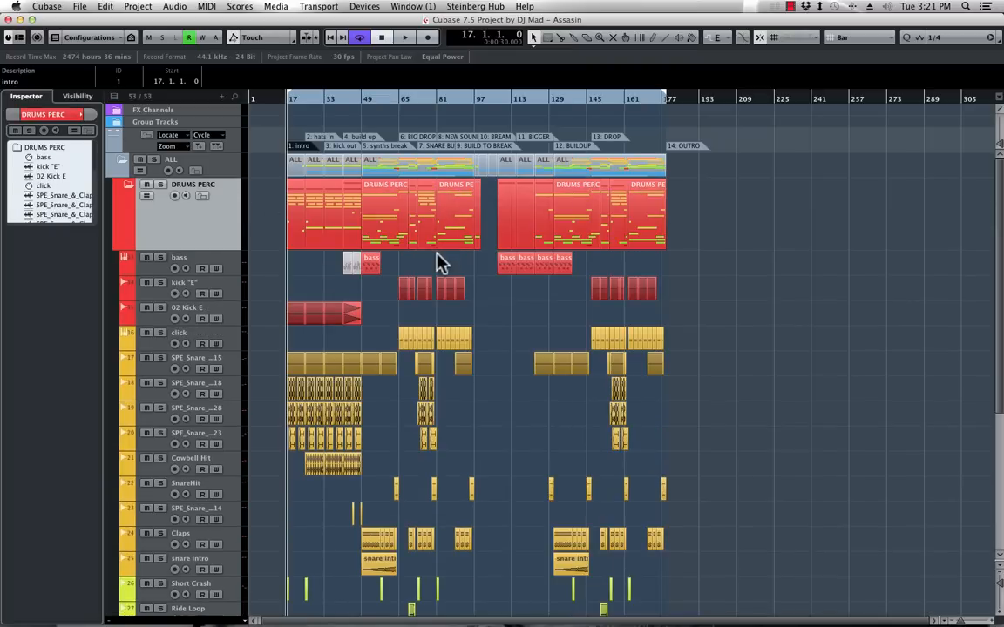
pyautogui.press('h')
pyautogui.press('h')
pyautogui.press('h')
pyautogui.press('h')
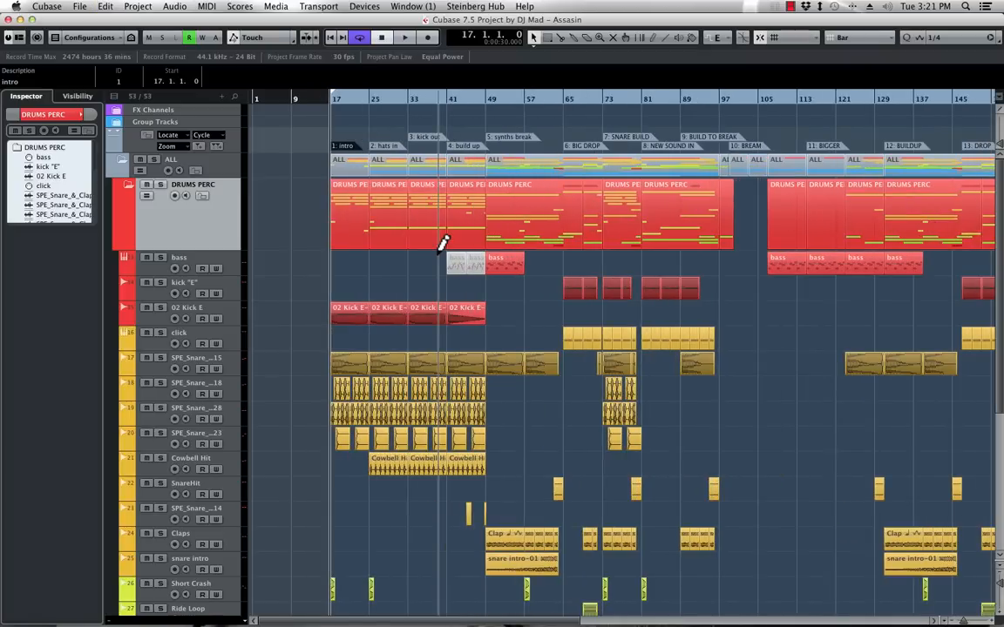
pyautogui.press('h')
pyautogui.hscroll(10, 699, 409)
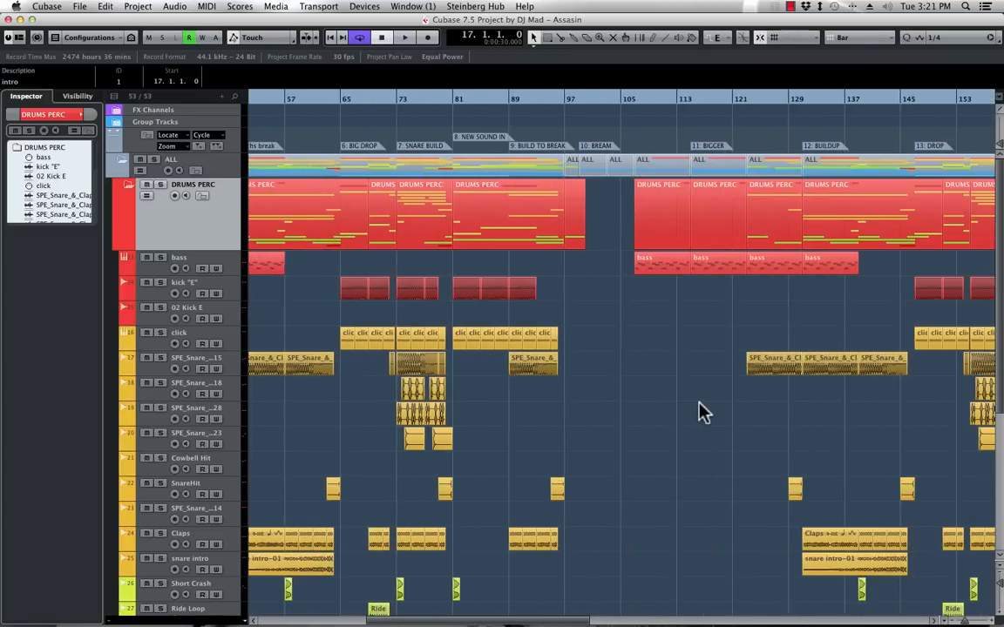
pyautogui.hscroll(-10, 704, 412)
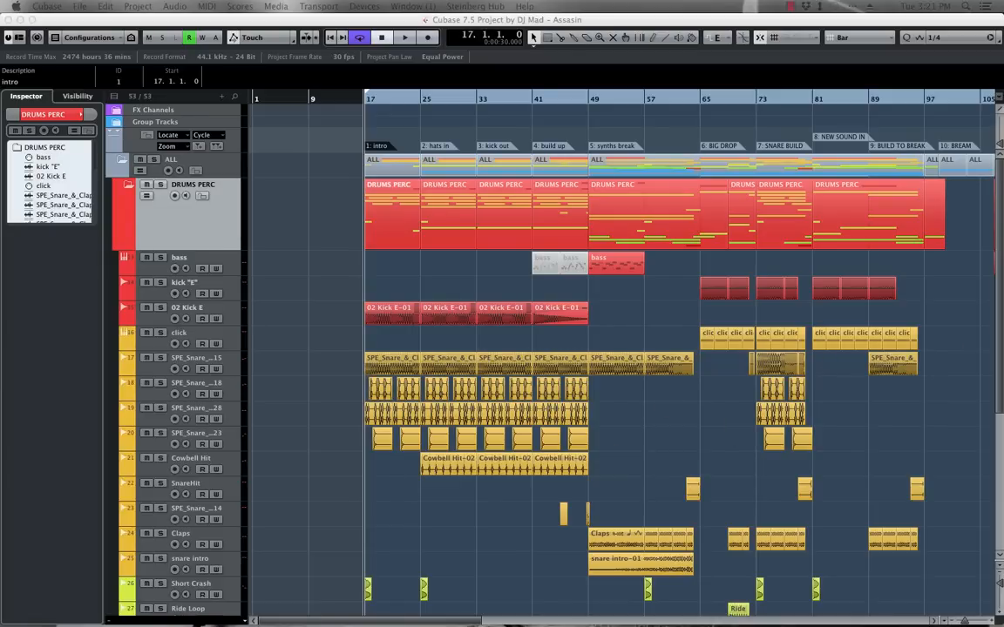
# Open the MixConsole and examine the colour-coded channels from bass and kicks through percussion and effects to the leads
pyautogui.press('F3')
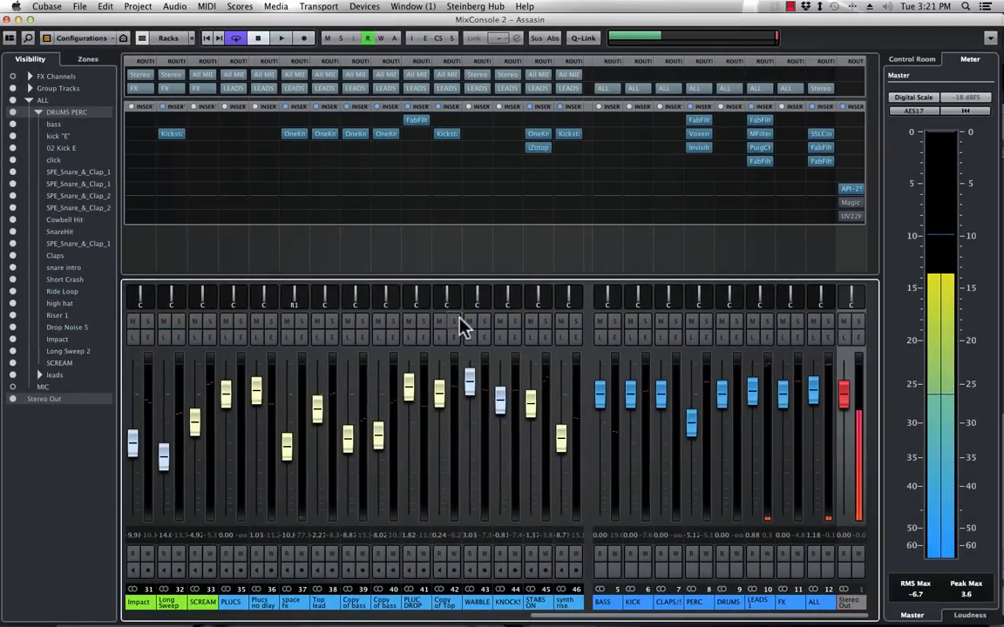
pyautogui.hscroll(-3, 343, 426)
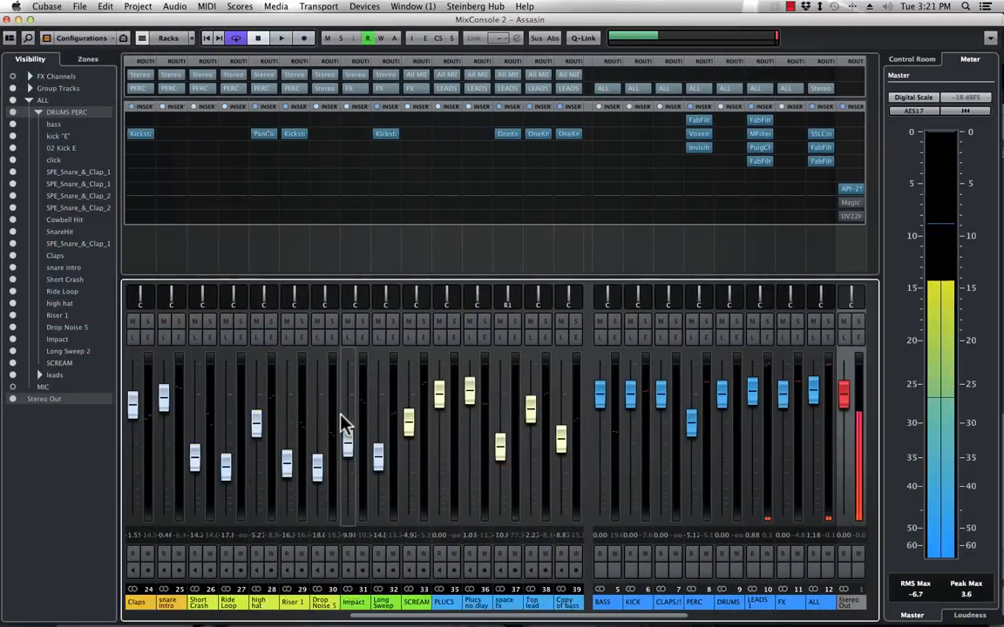
pyautogui.hscroll(3, 342, 426)
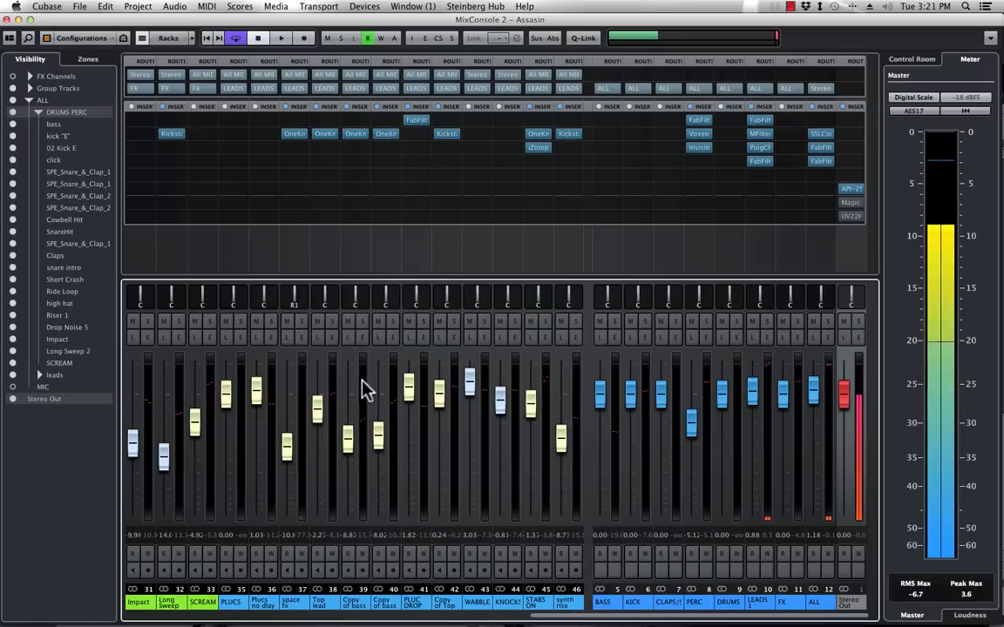
pyautogui.hscroll(-1, 300, 453)
pyautogui.hscroll(-17, 301, 453)
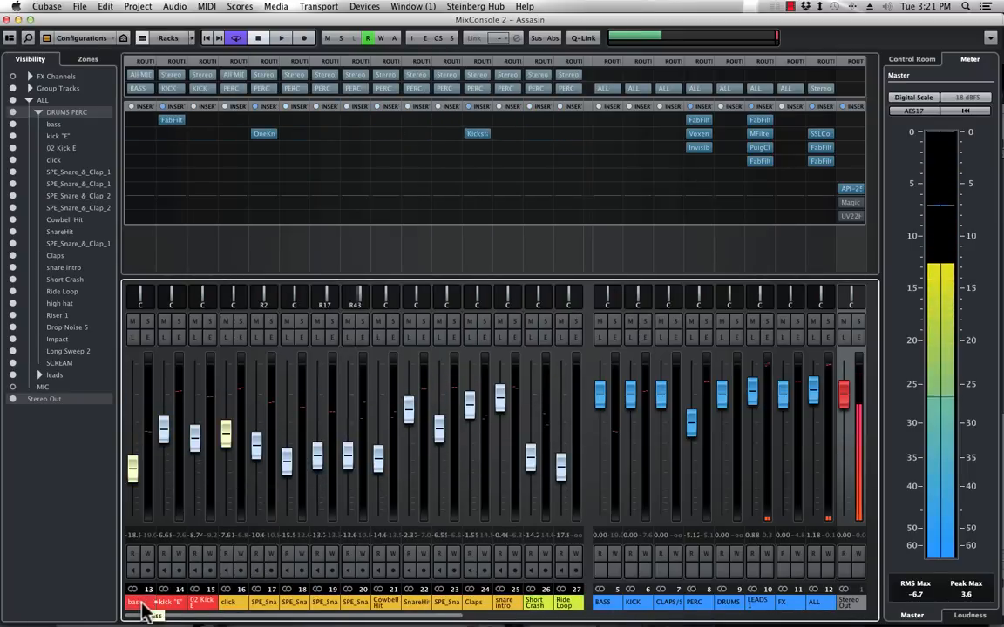
pyautogui.hscroll(1, 231, 610)
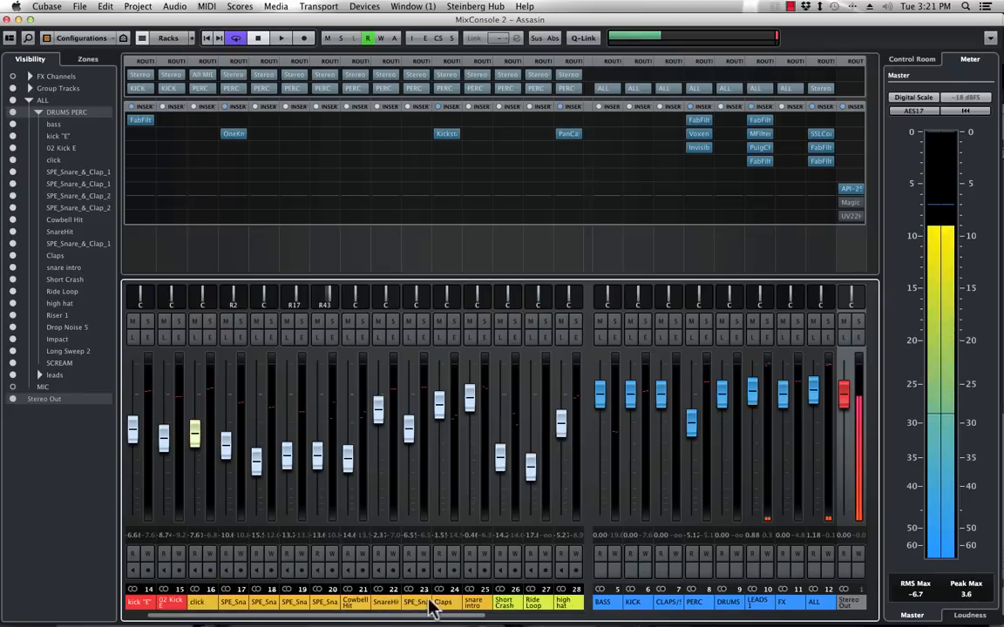
pyautogui.hscroll(-1, 408, 608)
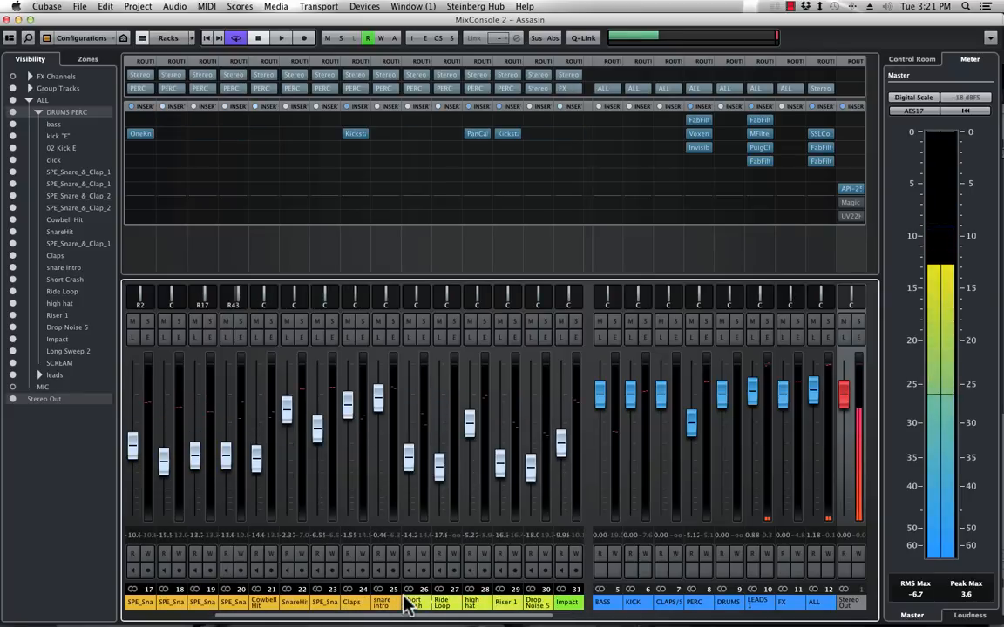
pyautogui.hscroll(10, 470, 606)
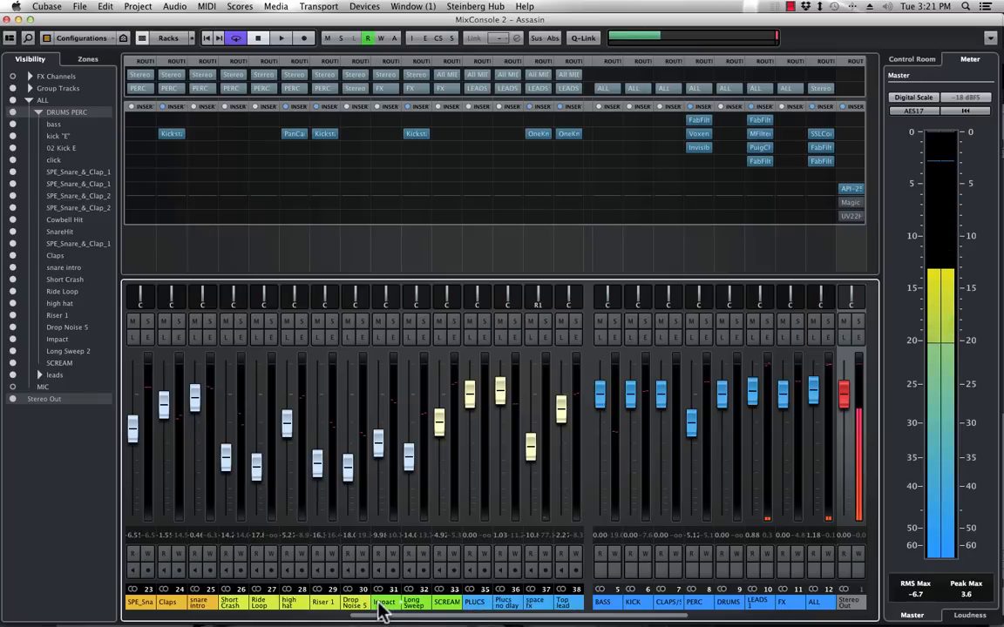
pyautogui.hscroll(1, 440, 612)
pyautogui.hscroll(3, 440, 613)
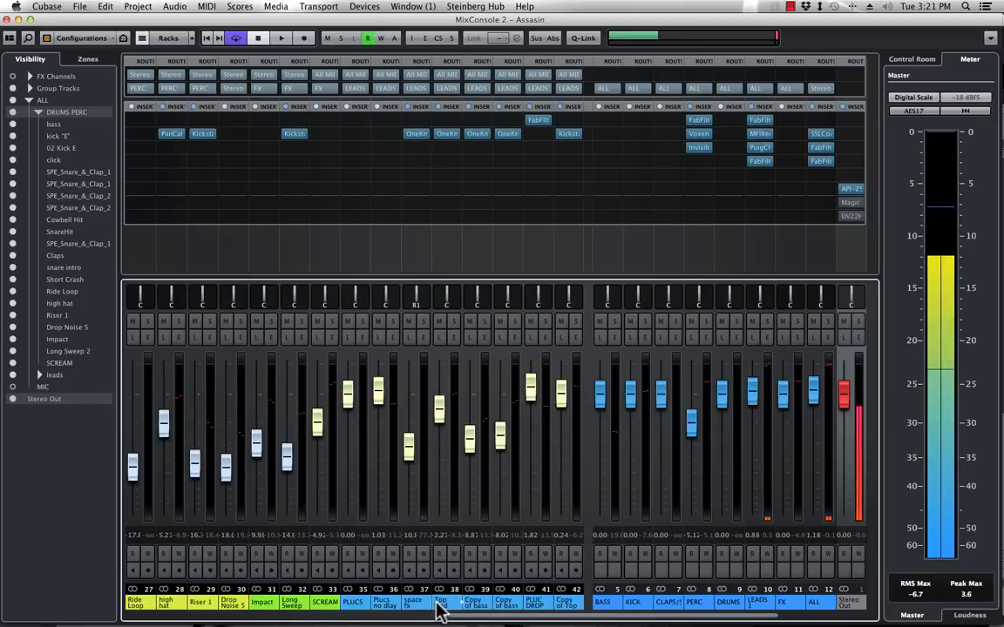
pyautogui.hscroll(4, 439, 605)
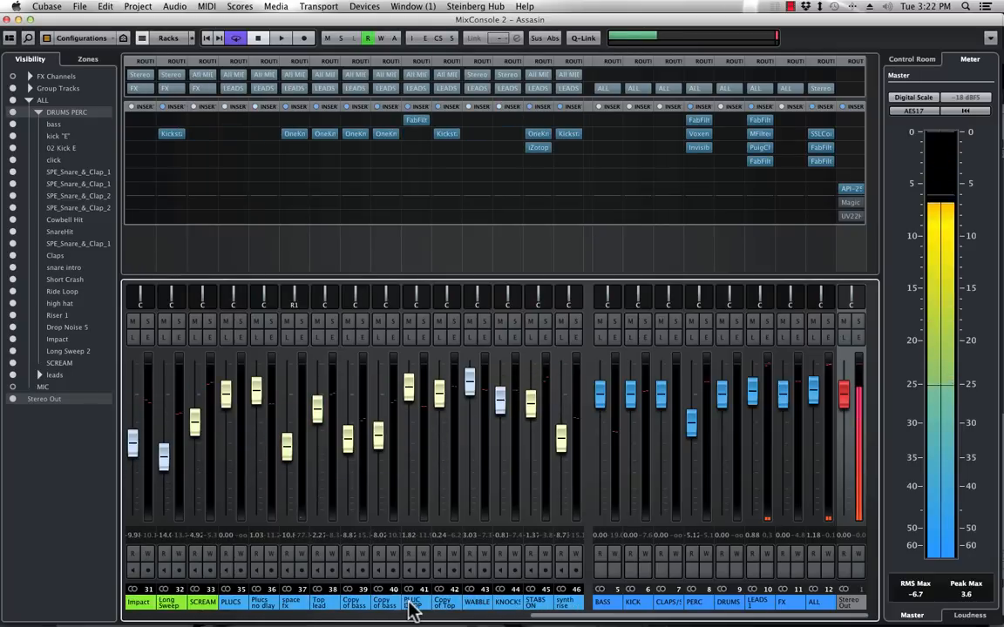
# Select the BASS, KICK, CLAPS, PERC and DRUMS group channels in turn to review the bus structure
pyautogui.click(609, 603)
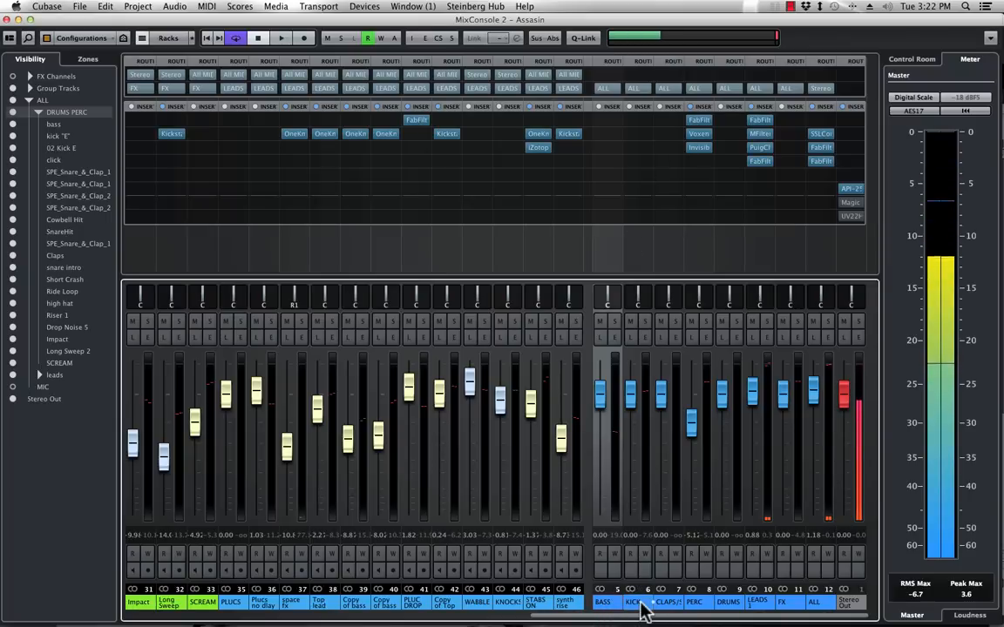
pyautogui.click(641, 604)
pyautogui.click(668, 603)
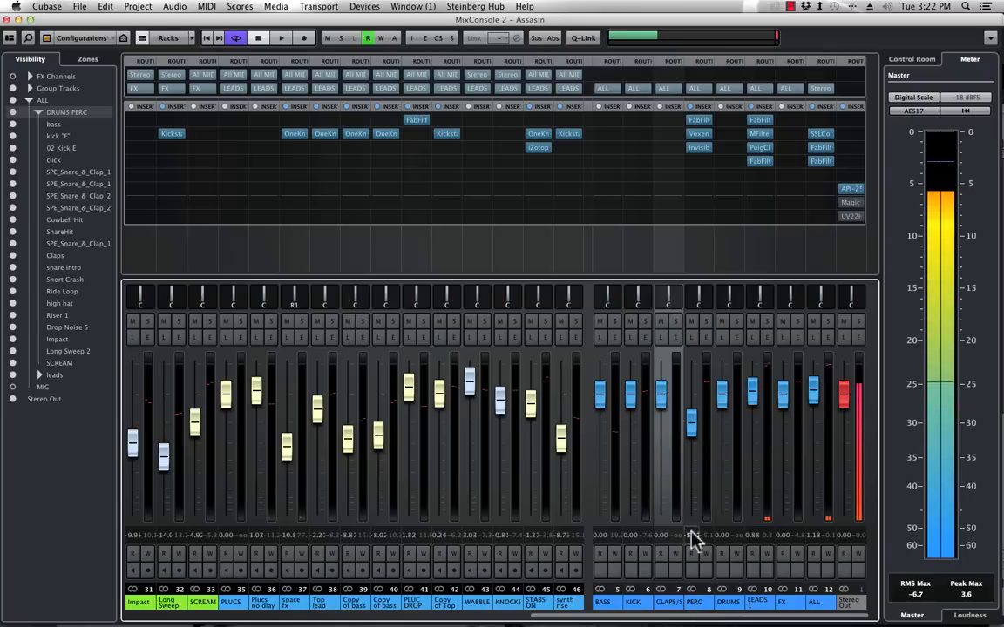
pyautogui.click(696, 605)
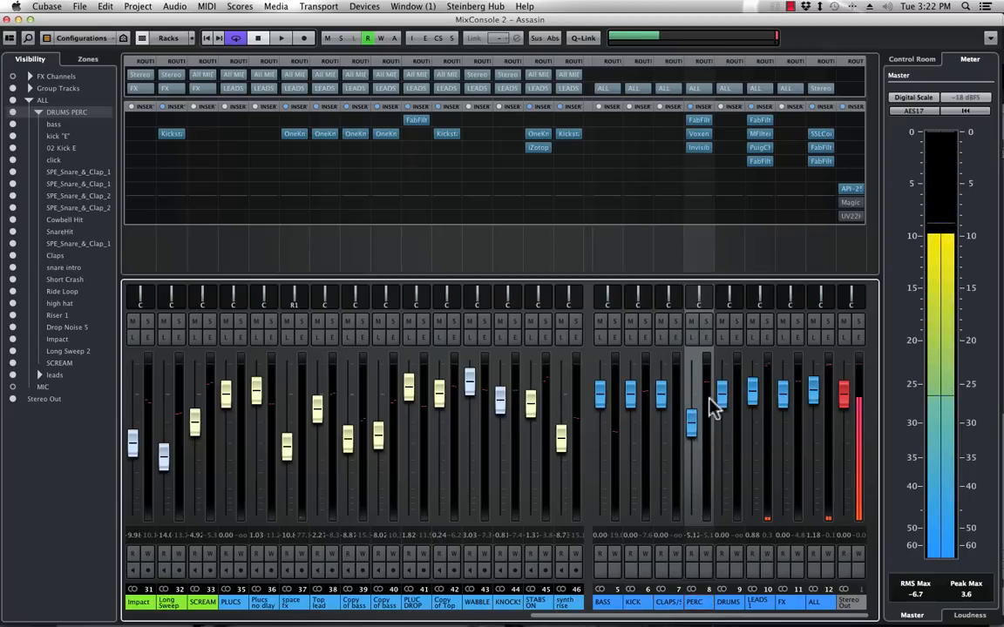
pyautogui.click(728, 603)
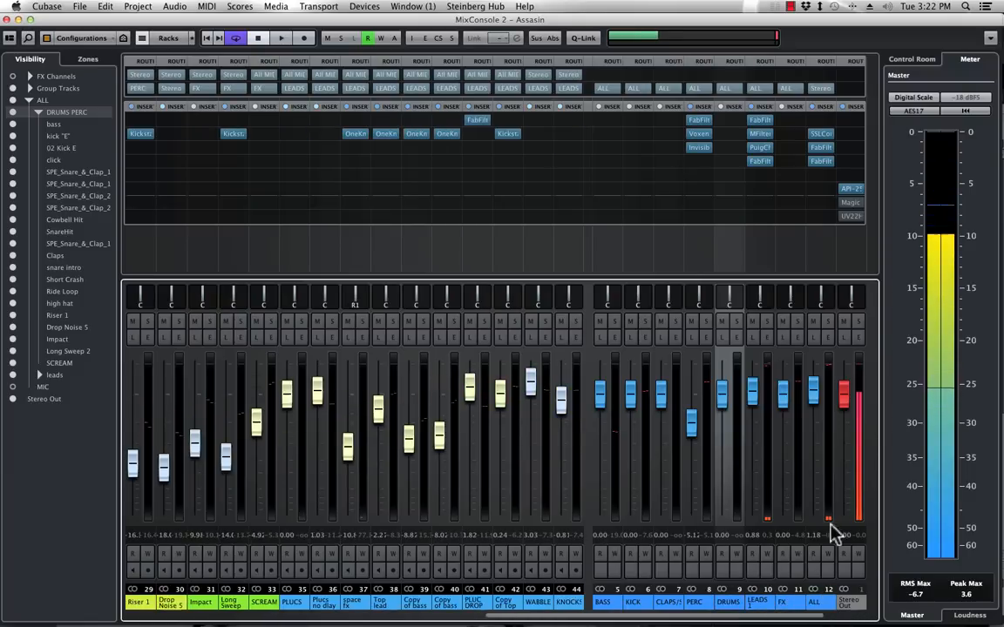
# Select the ALL group channel and view its SSLComp and FabFilter Pro-Q 2 inserts, closing each plug-in window
pyautogui.click(819, 601)
pyautogui.click(820, 135)
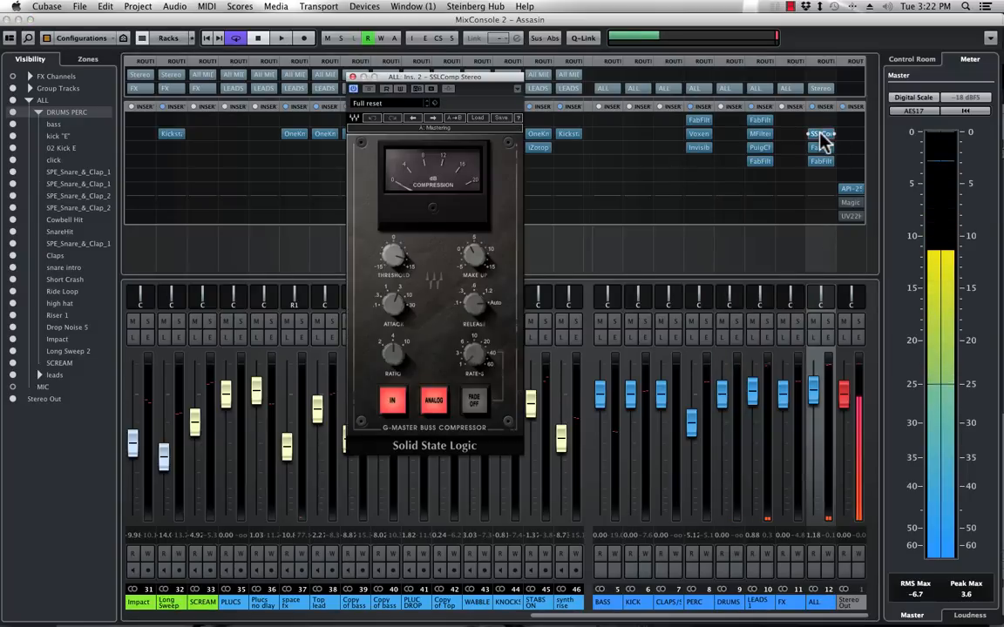
pyautogui.click(820, 135)
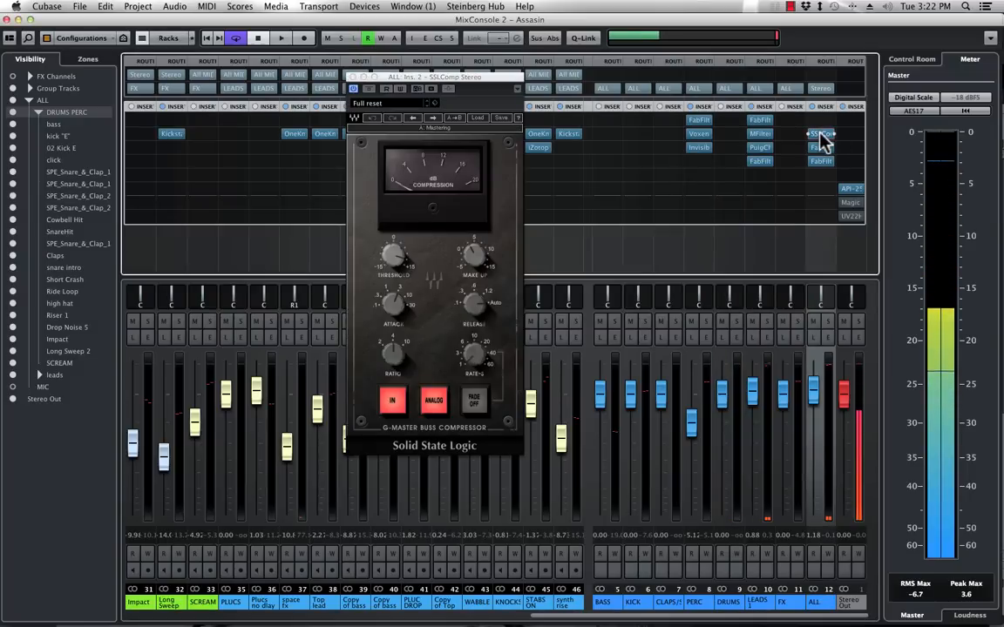
pyautogui.click(820, 148)
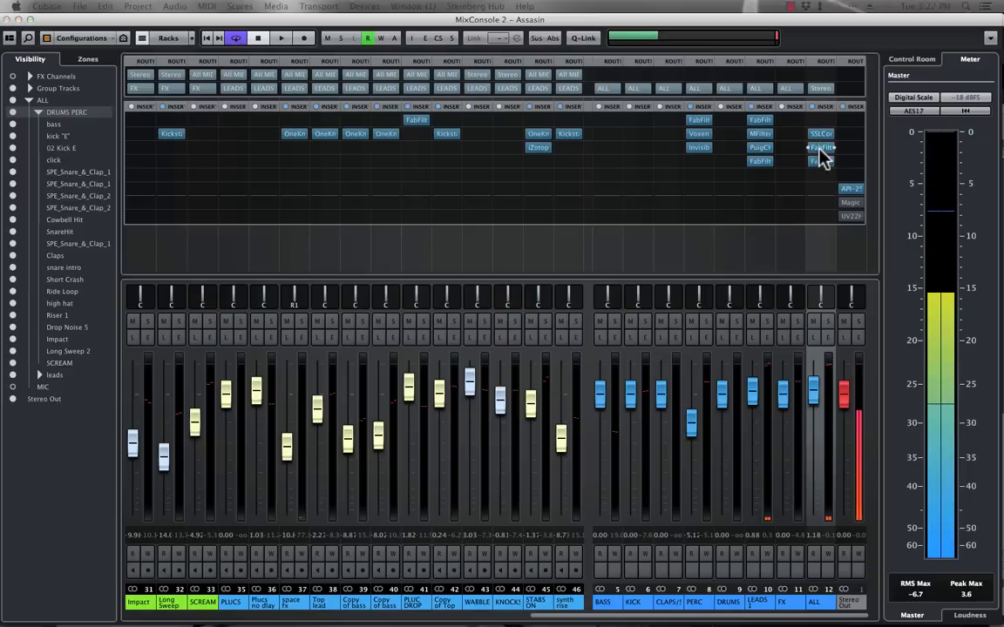
pyautogui.moveTo(1003, 147); pyautogui.dragTo(503, 103)
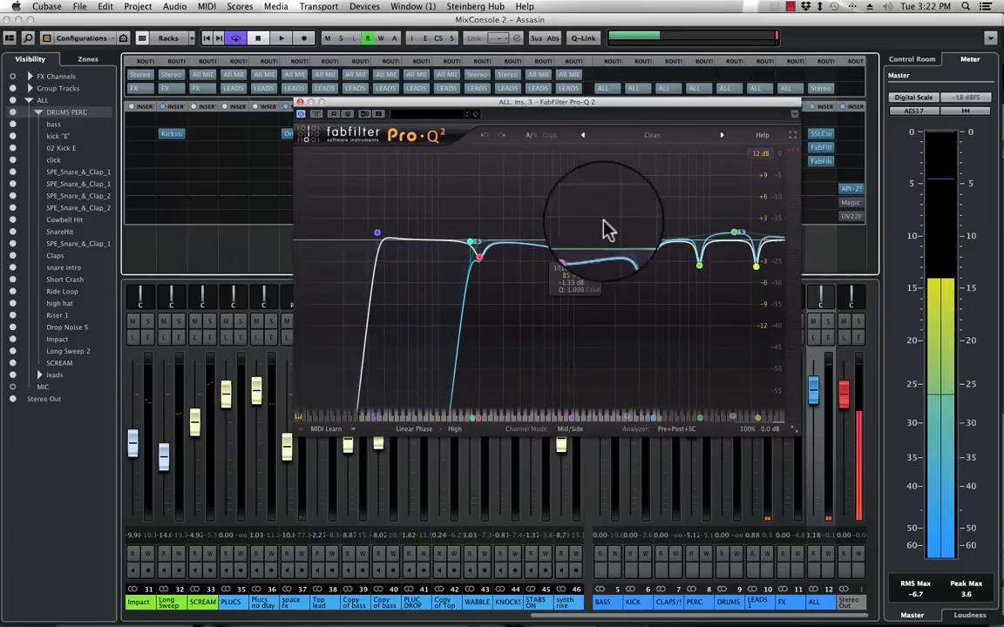
pyautogui.click(300, 105)
# View the FabFilter Pro-DS settings on the ALL group channel and close the plug-in
pyautogui.click(819, 161)
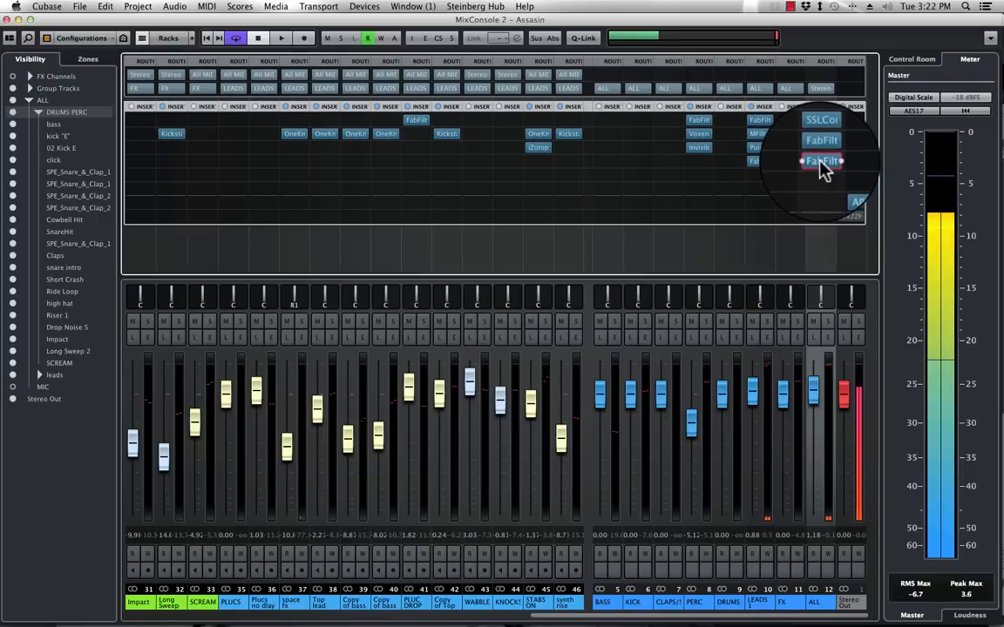
pyautogui.moveTo(800, 90); pyautogui.dragTo(573, 91)
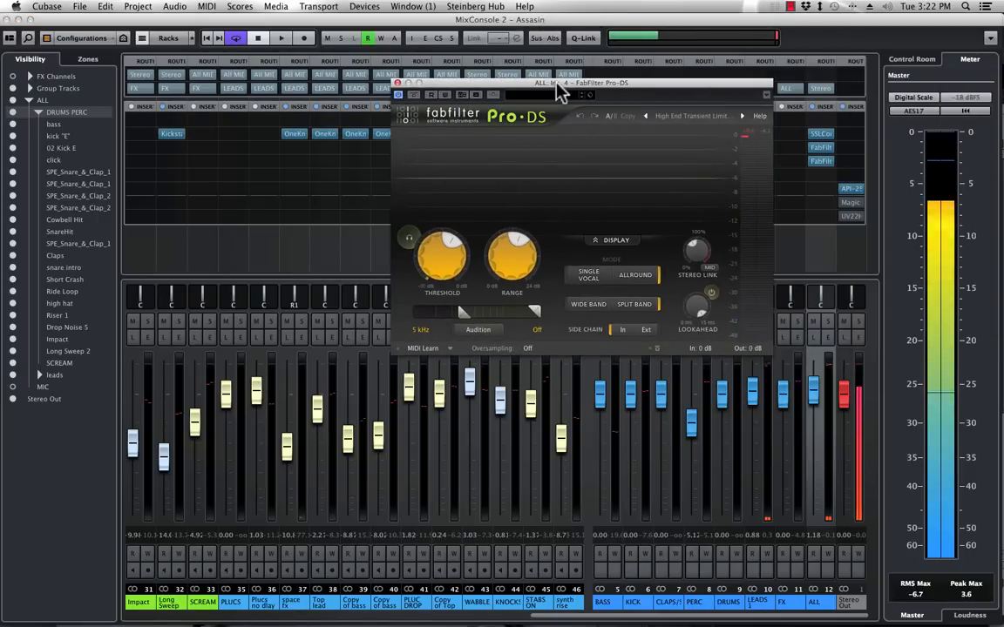
pyautogui.click(399, 82)
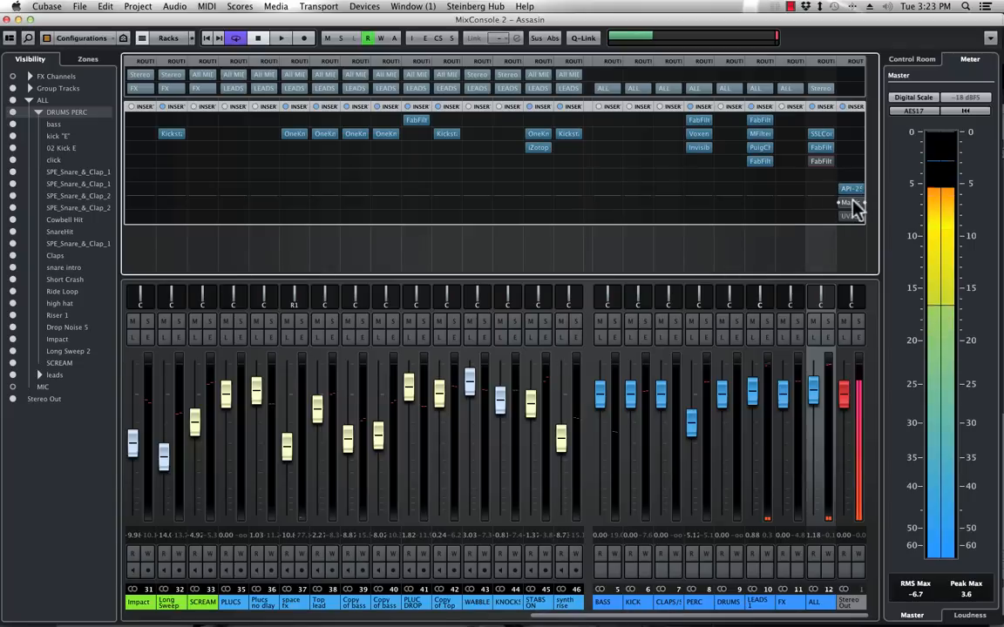
# View the Magic AB insert on the Stereo Out channel and close its window
pyautogui.click(852, 204)
pyautogui.moveTo(811, 139); pyautogui.dragTo(559, 90)
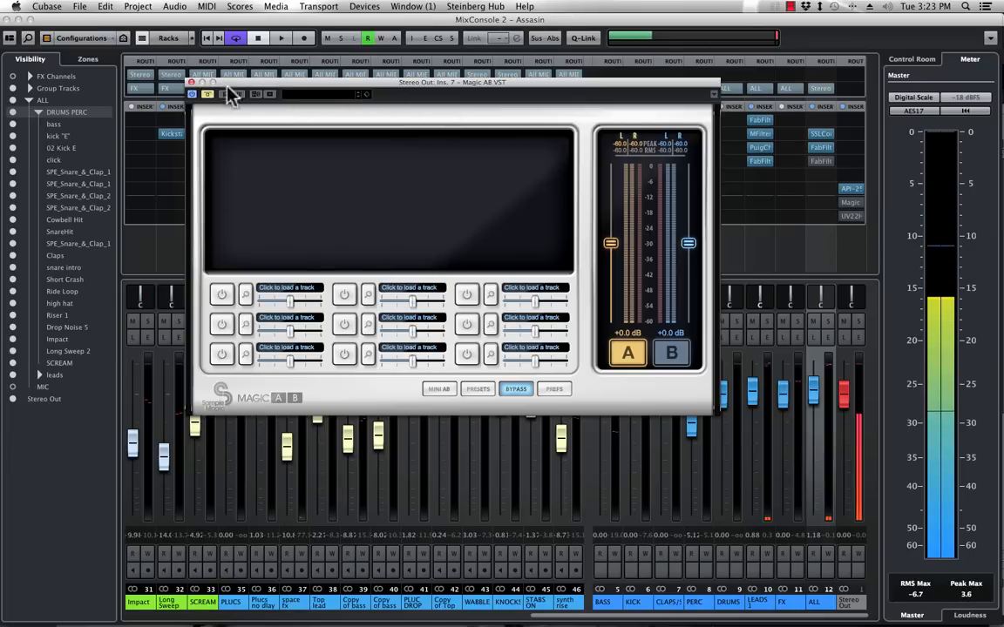
pyautogui.click(191, 82)
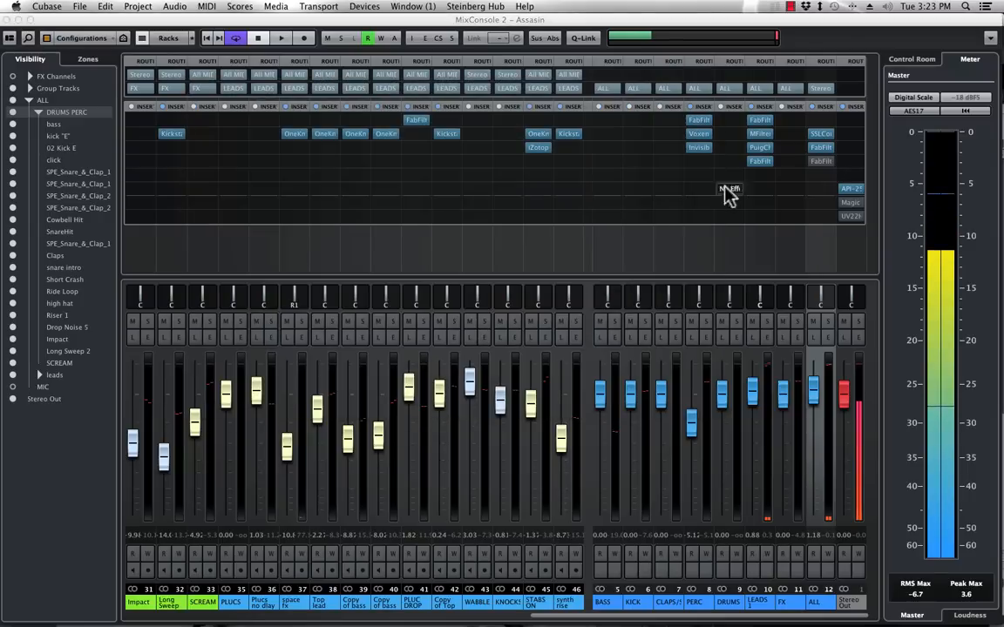
# View the UV22HR dithering insert on the Stereo Out channel, moving its window clear over the mixer
pyautogui.click(851, 217)
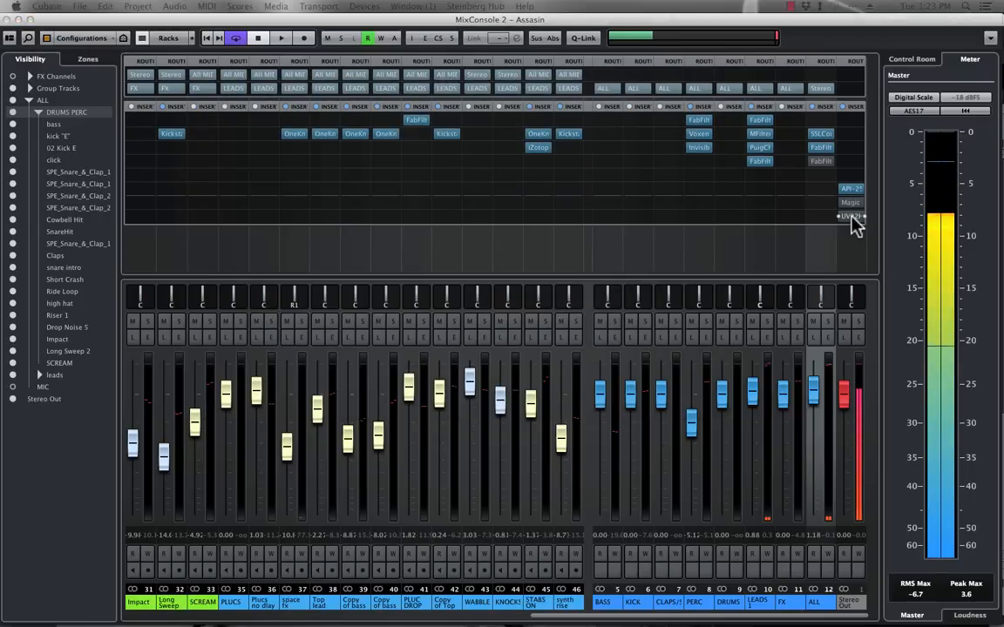
pyautogui.moveTo(191, 133); pyautogui.dragTo(289, 149)
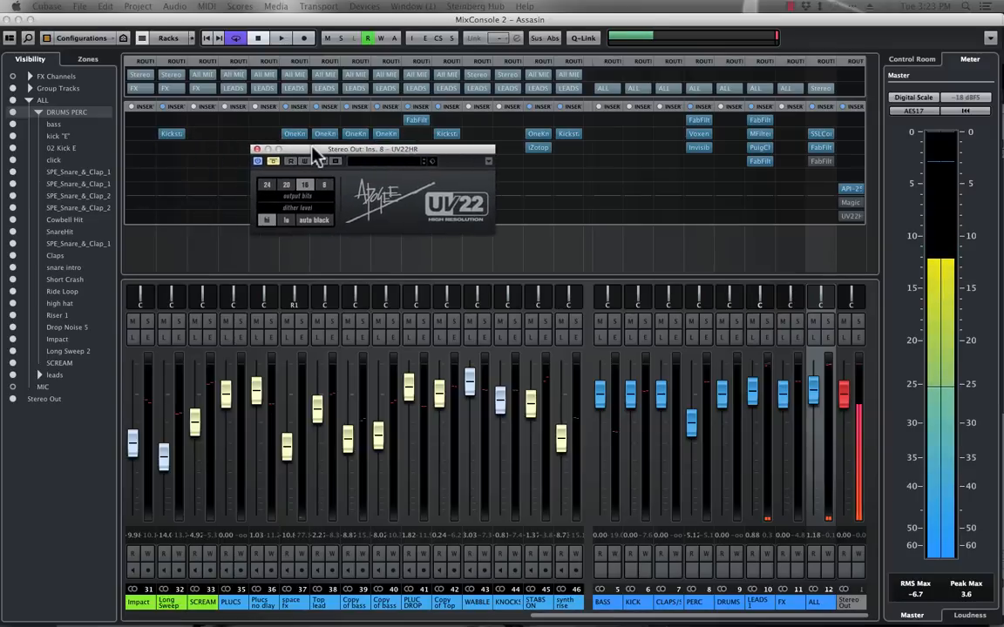
pyautogui.moveTo(392, 151); pyautogui.dragTo(600, 191)
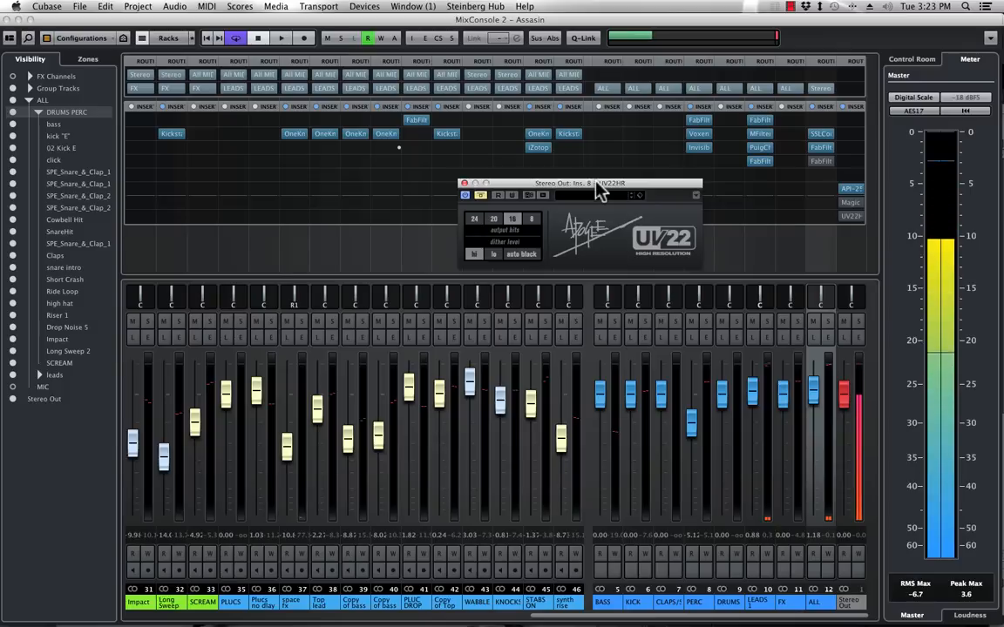
pyautogui.moveTo(600, 190); pyautogui.dragTo(463, 227)
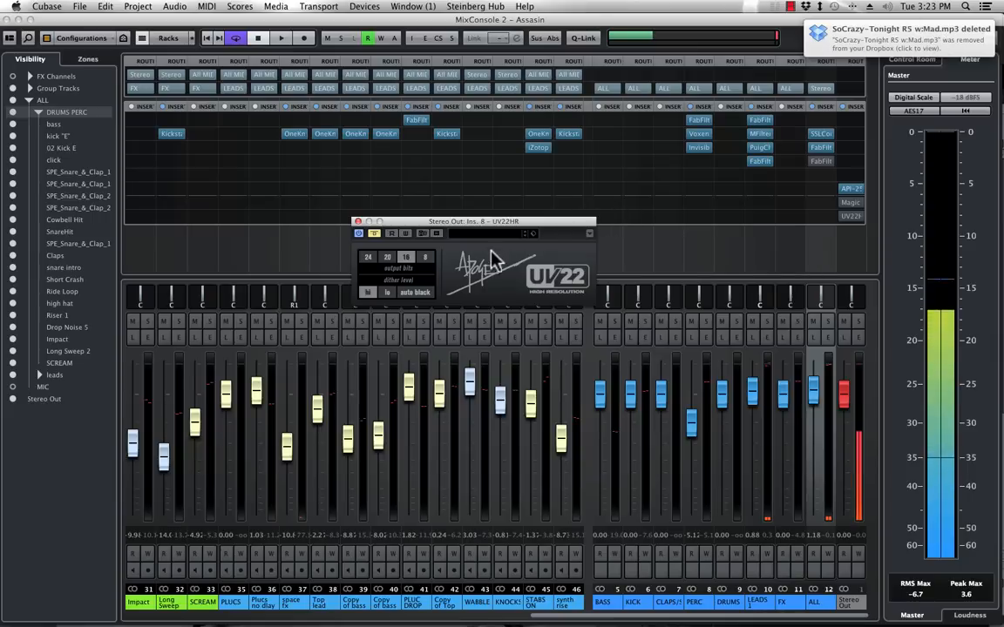
pyautogui.moveTo(459, 223); pyautogui.dragTo(495, 206)
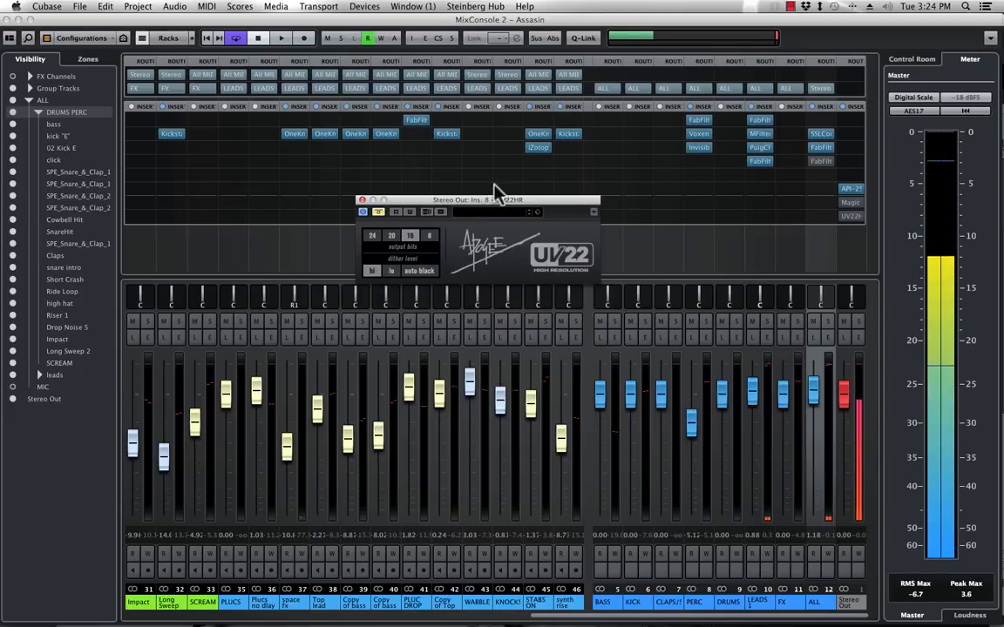
pyautogui.moveTo(460, 201); pyautogui.dragTo(516, 187)
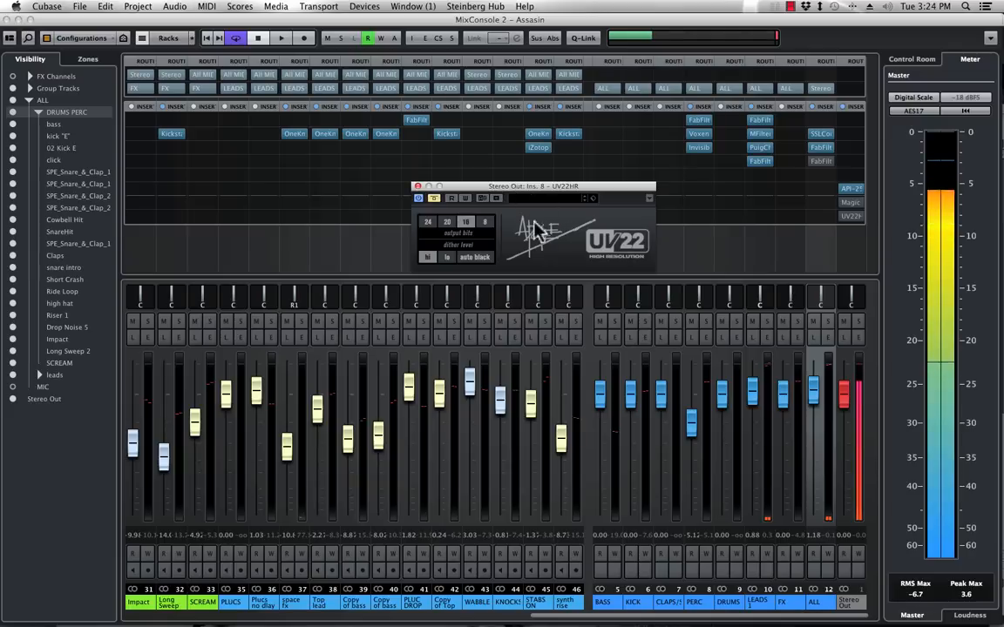
# Open the Export Audio Mixdown settings, choose Wave File as the file format, and cancel the export
pyautogui.press('super+e')
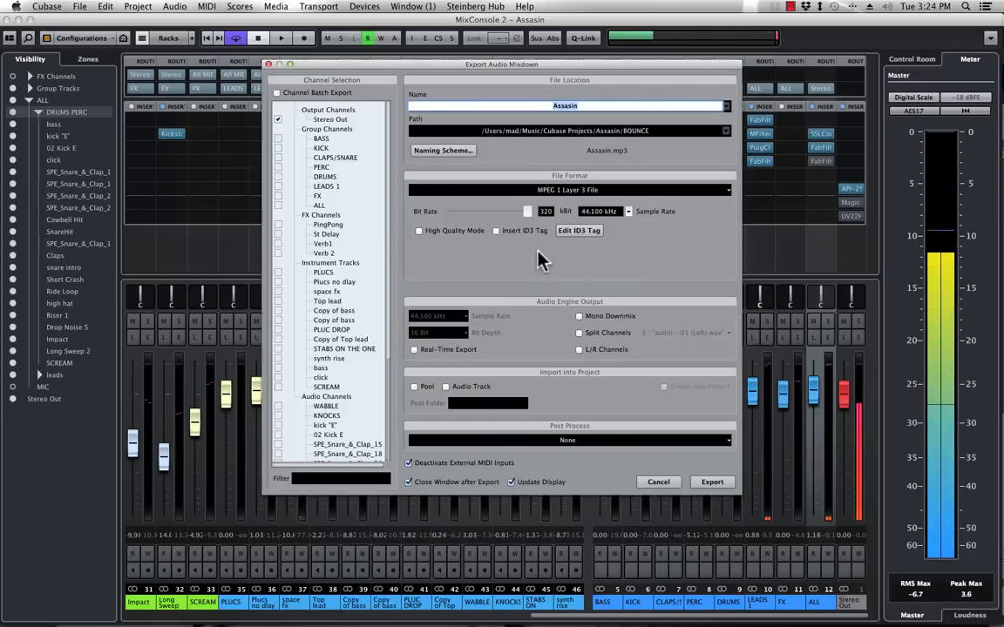
pyautogui.click(493, 190)
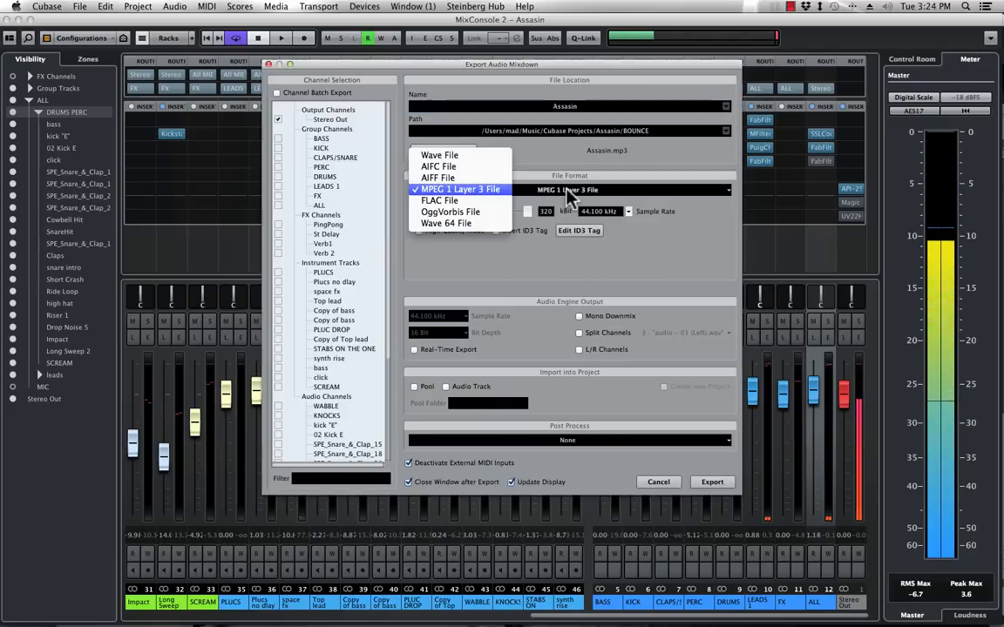
pyautogui.click(440, 156)
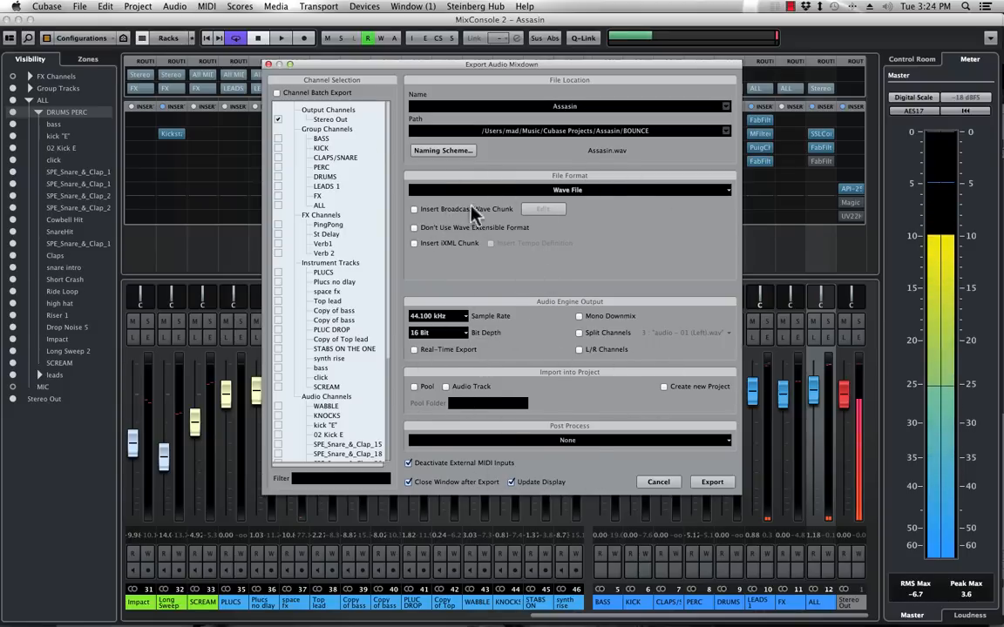
pyautogui.click(660, 485)
# Close the UV22HR plug-in and bring the Project window with the arrangement back into view
pyautogui.moveTo(530, 184); pyautogui.dragTo(491, 184)
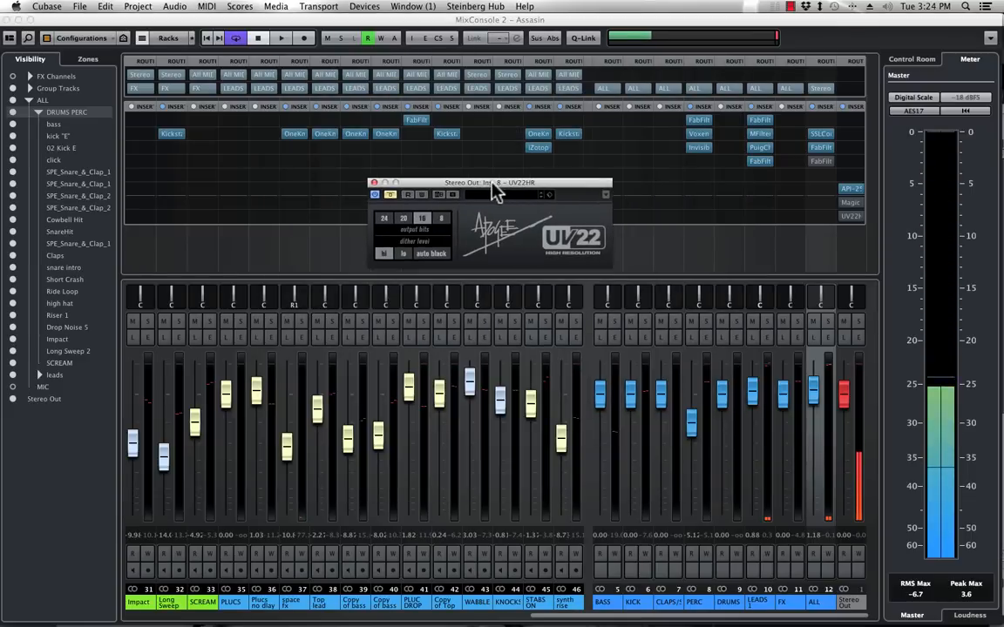
pyautogui.click(373, 184)
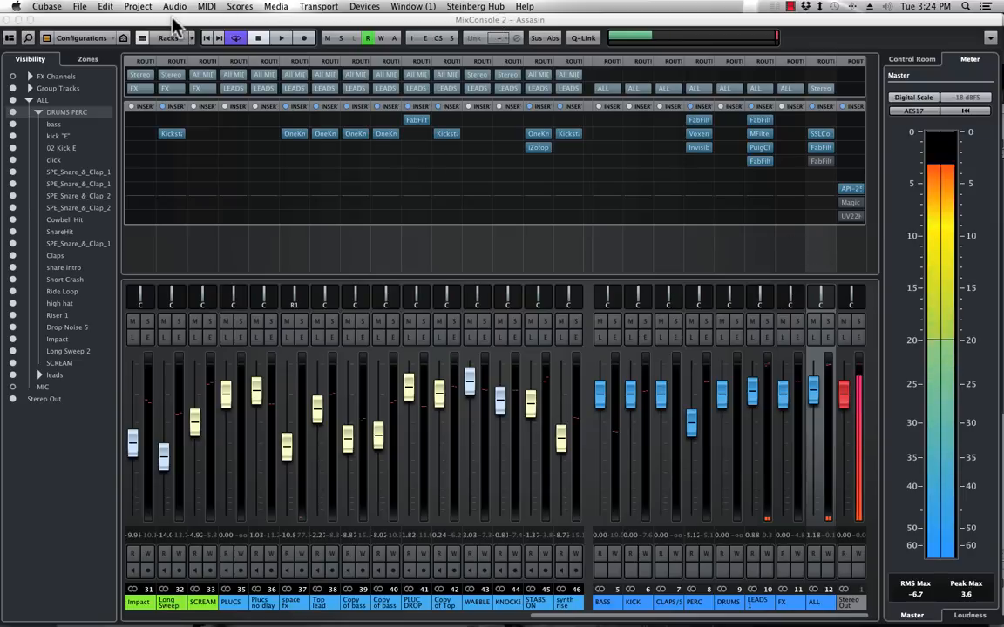
pyautogui.moveTo(172, 19); pyautogui.dragTo(408, 21)
pyautogui.click(245, 21)
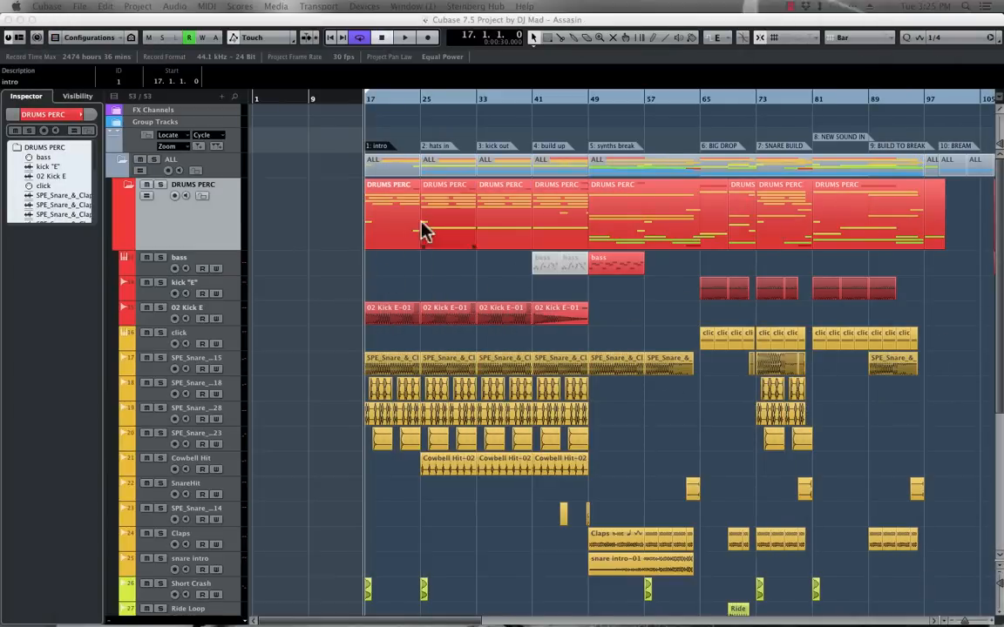
# Play the arrangement from bar 41 into the synths break, zoom in on the bass track, and stop playback
pyautogui.doubleClick(478, 98)
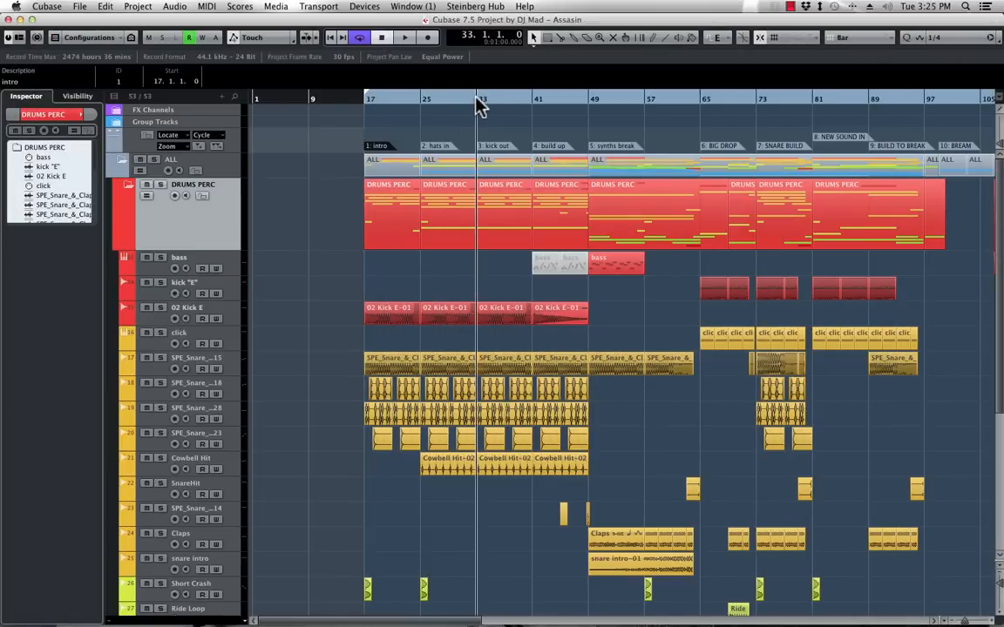
pyautogui.click(538, 98)
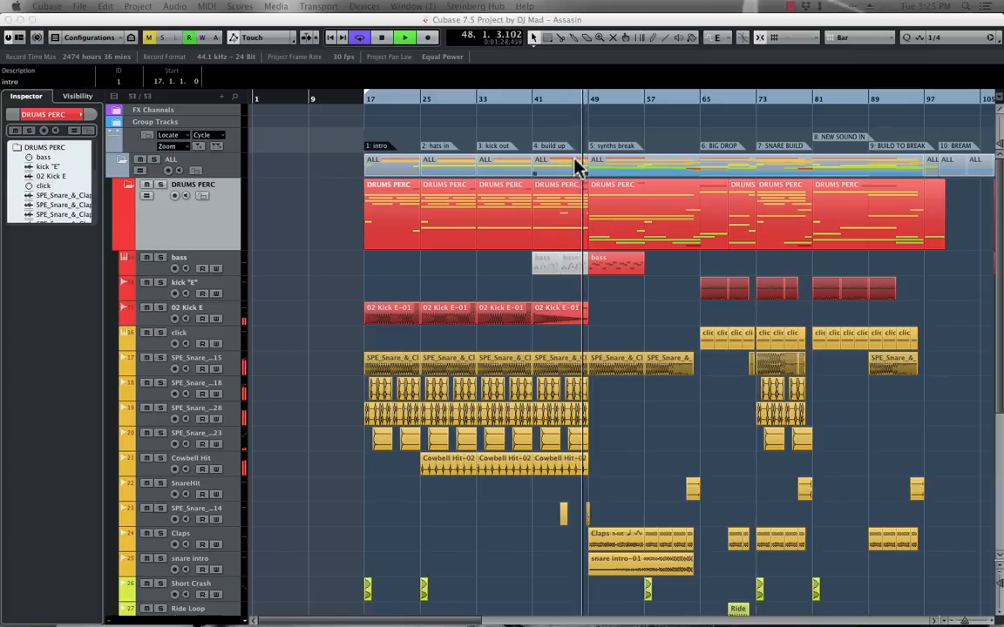
pyautogui.click(535, 289)
pyautogui.click(535, 288)
pyautogui.press('h')
pyautogui.press('h')
pyautogui.press('h')
pyautogui.press('h')
pyautogui.press('h')
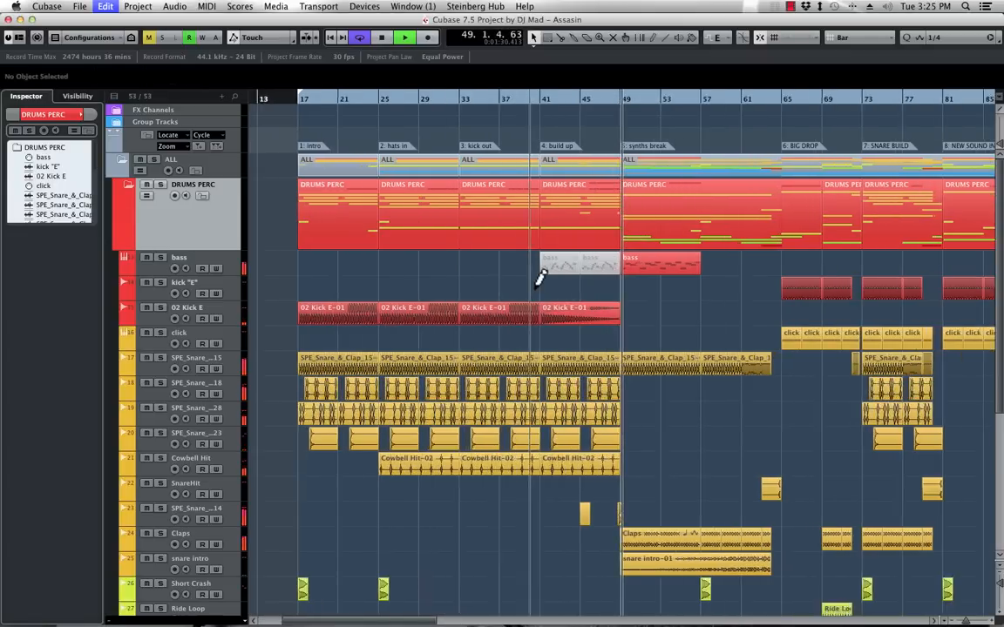
pyautogui.press('h')
pyautogui.press('h')
pyautogui.press('h')
pyautogui.press('h')
pyautogui.press('h')
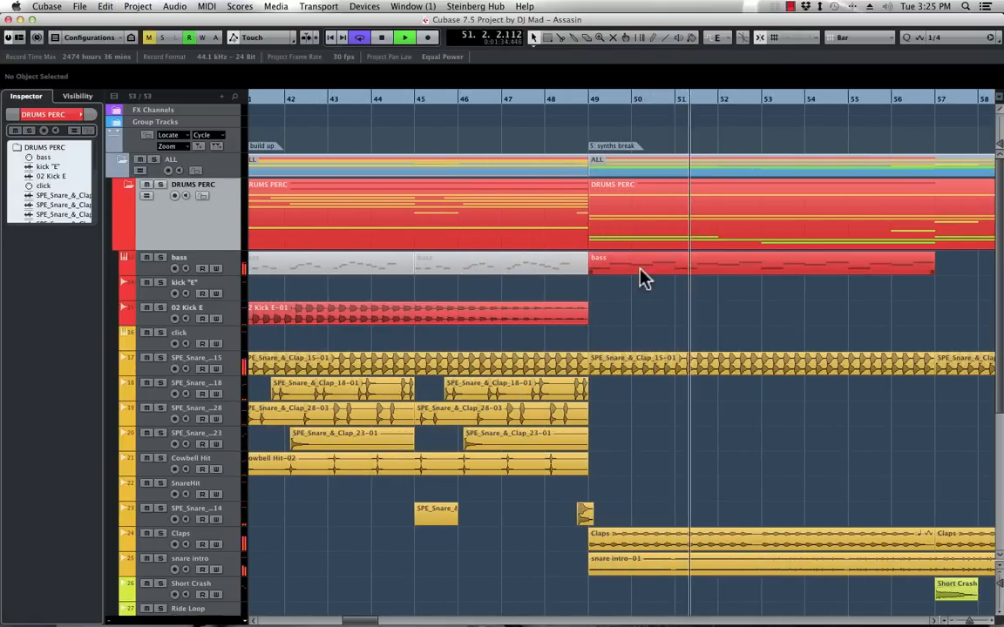
pyautogui.press('space')
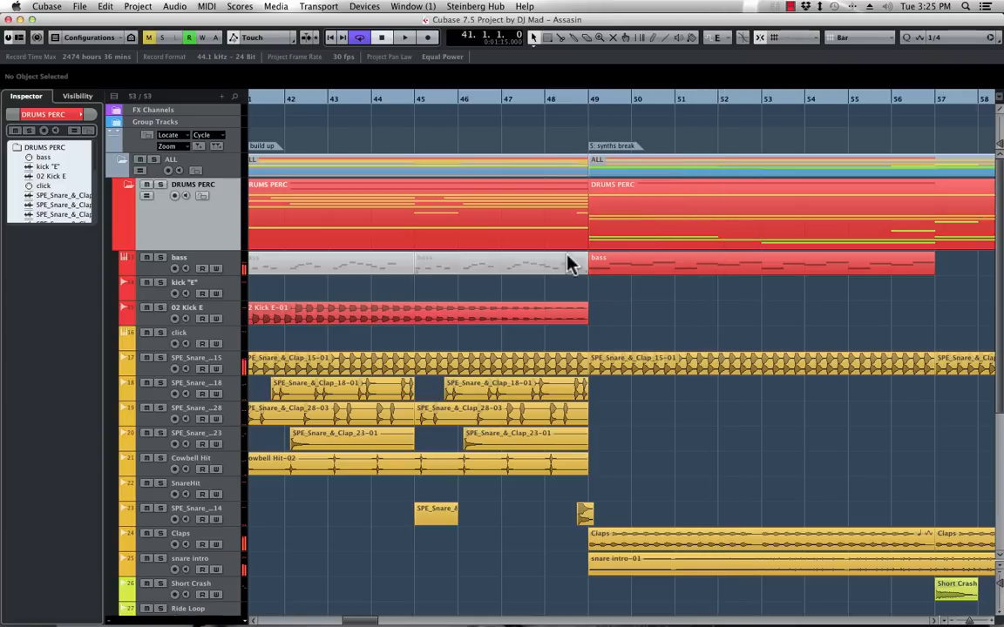
# Set the locators around the bass part starting at bar 49 and open that part in the Key Editor
pyautogui.click(610, 268)
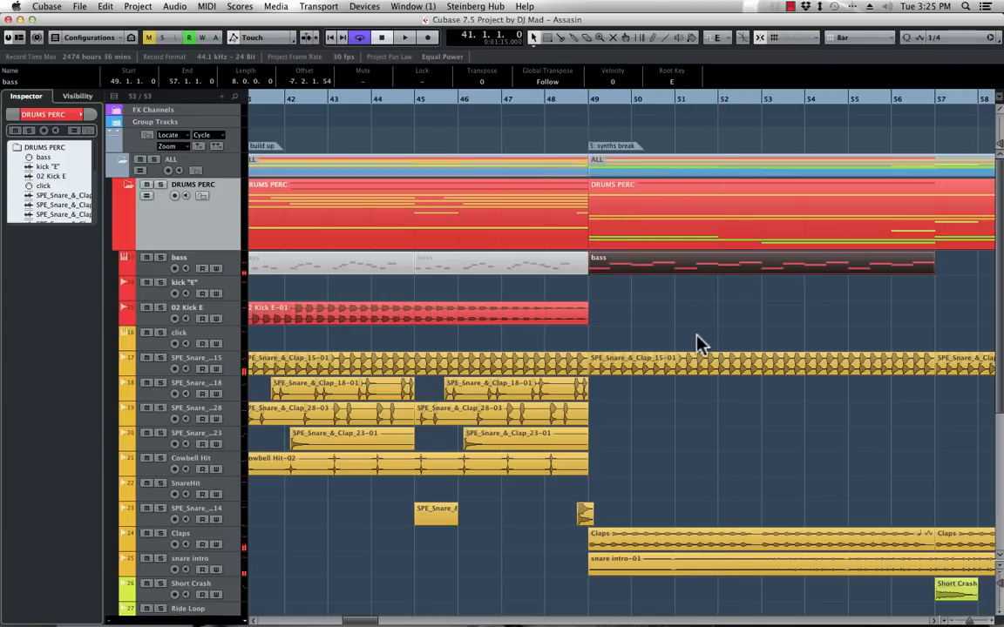
pyautogui.press('p')
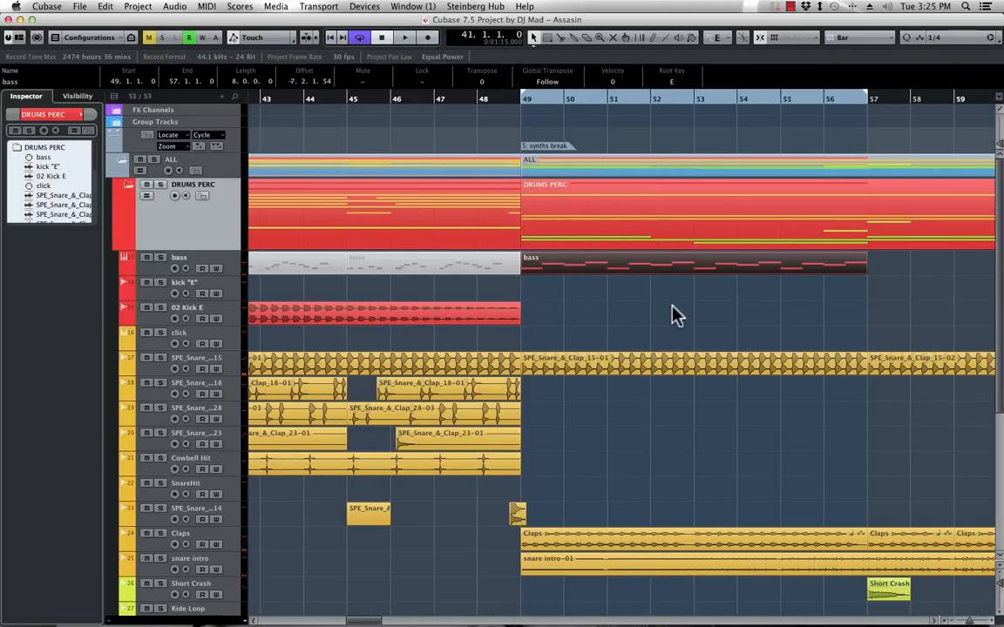
pyautogui.doubleClick(623, 269)
pyautogui.hscroll(-4, 416, 269)
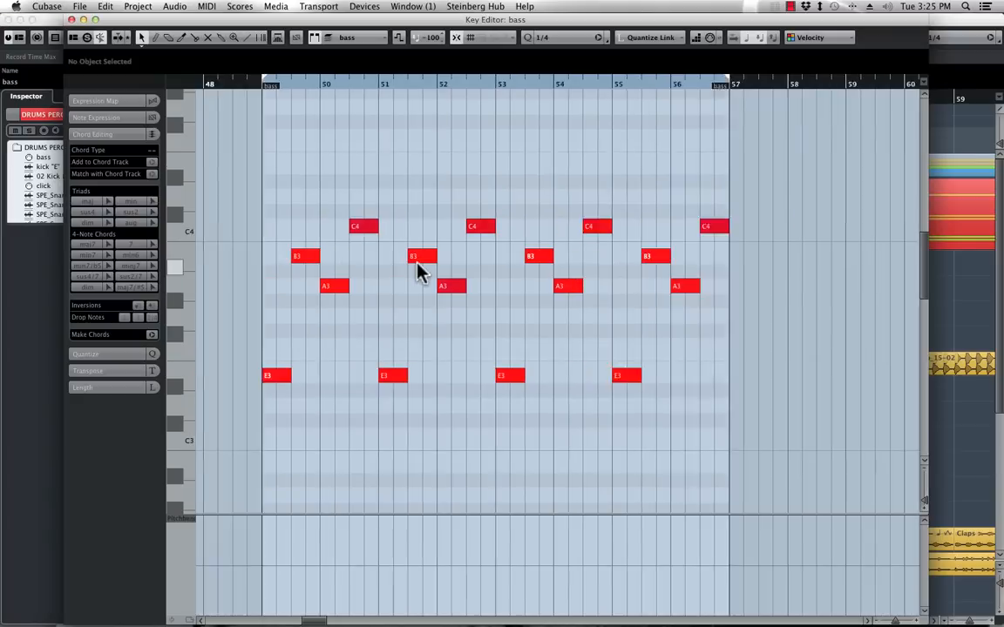
# Set the quantize value to 1/8 and play the opening notes of the bass part
pyautogui.click(563, 37)
pyautogui.click(561, 48)
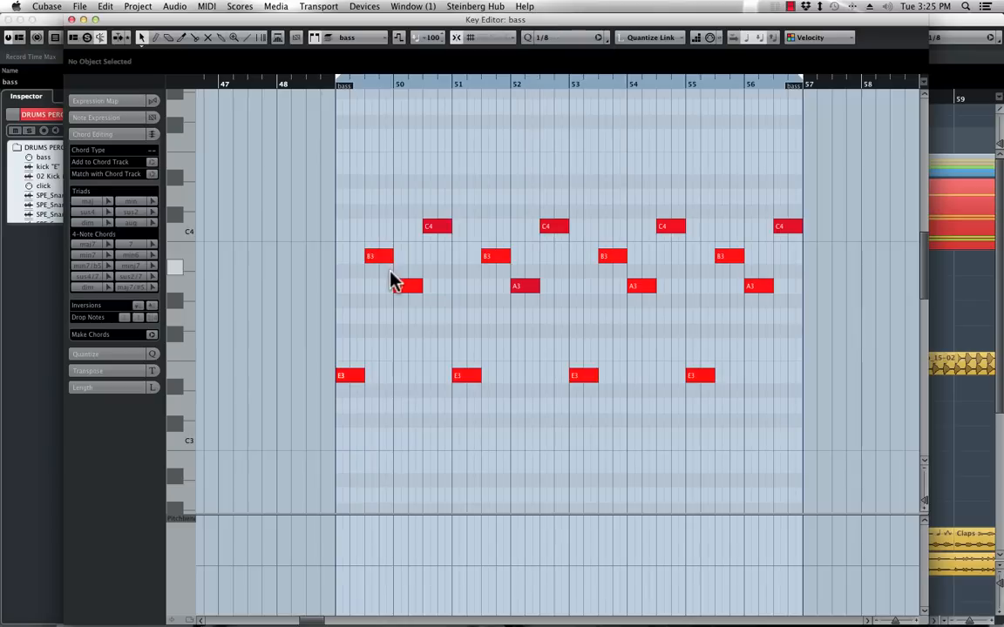
pyautogui.press('h')
pyautogui.press('h')
pyautogui.press('h')
pyautogui.press('h')
pyautogui.hscroll(-10, 390, 271)
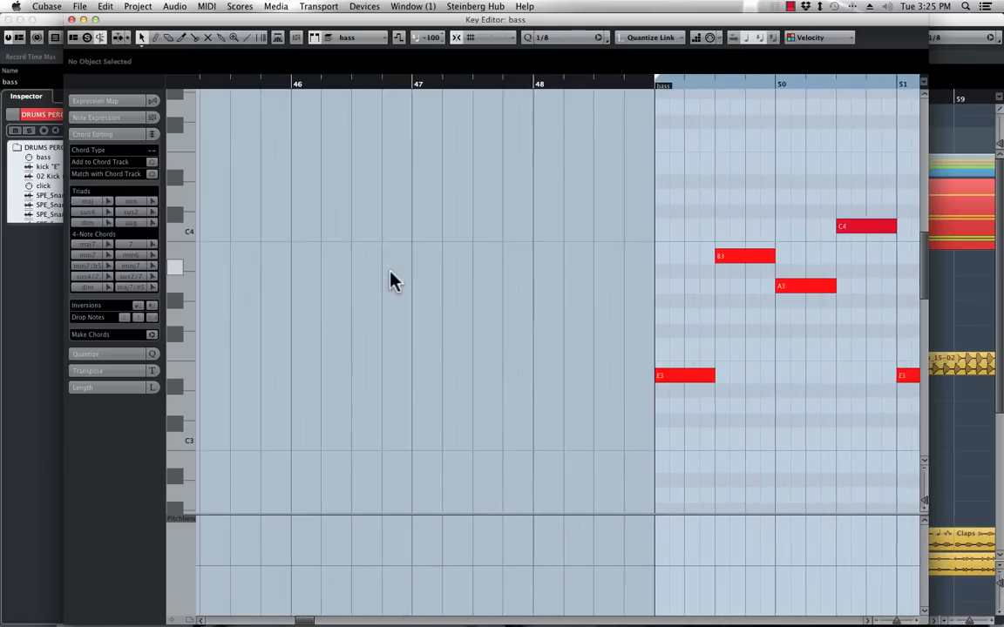
pyautogui.hscroll(10, 390, 273)
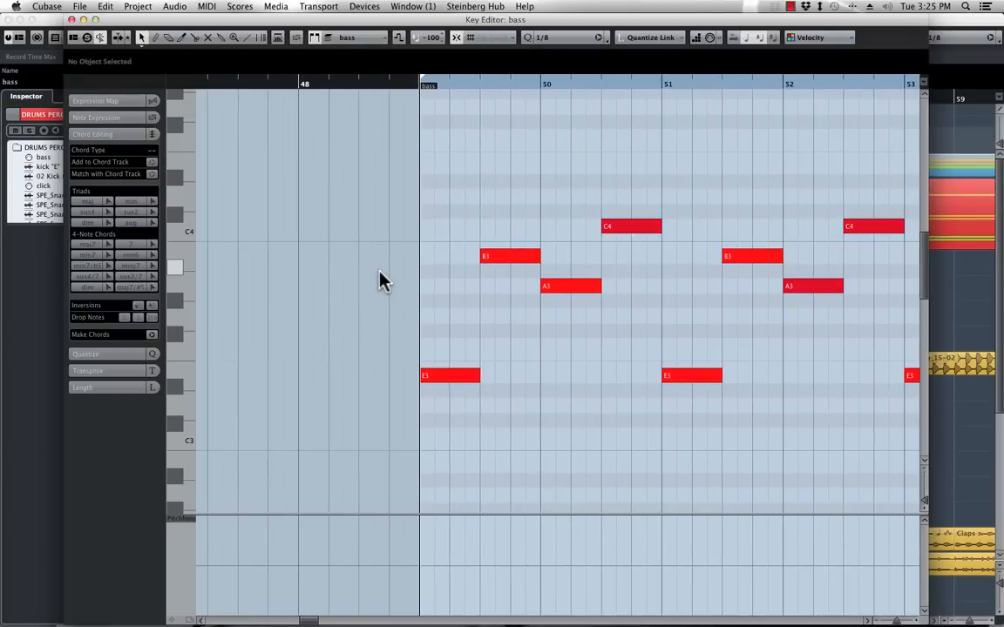
pyautogui.press('space')
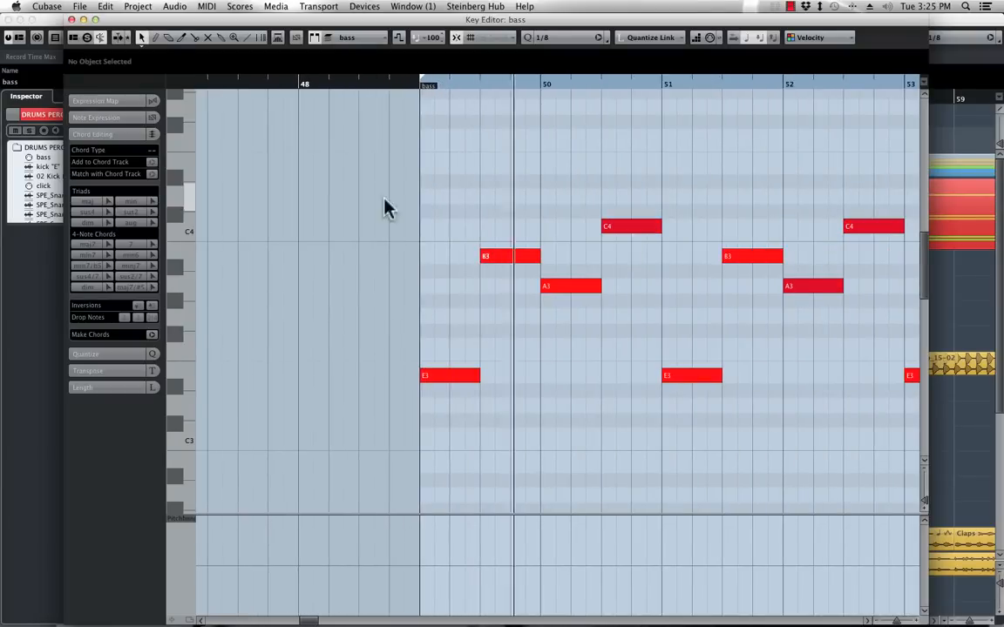
pyautogui.press('space')
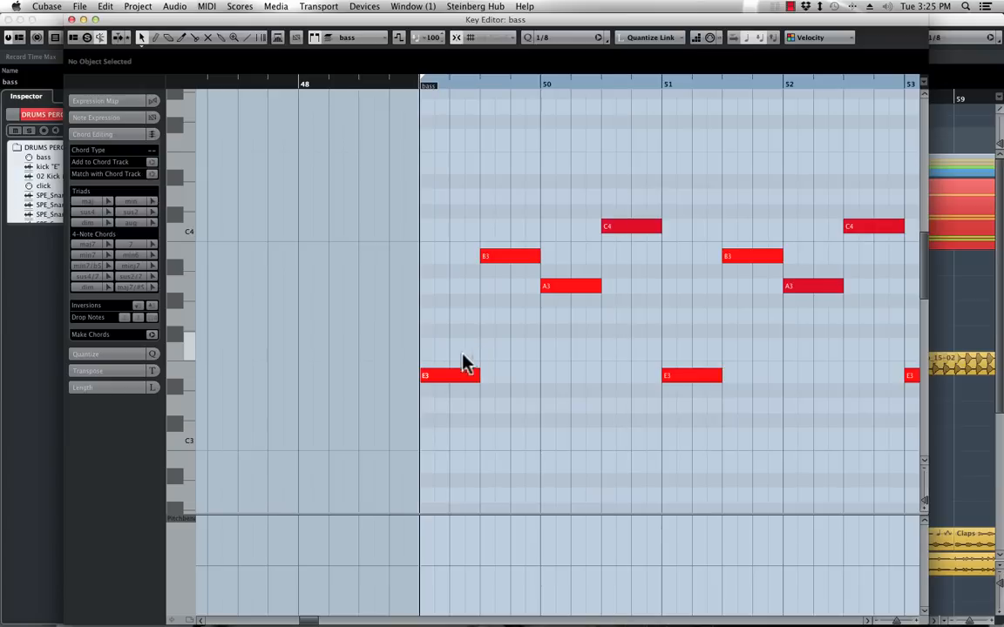
# Split the first E3 note at bar 49 into four eighth notes and play the result
pyautogui.click(455, 379)
pyautogui.press('space')
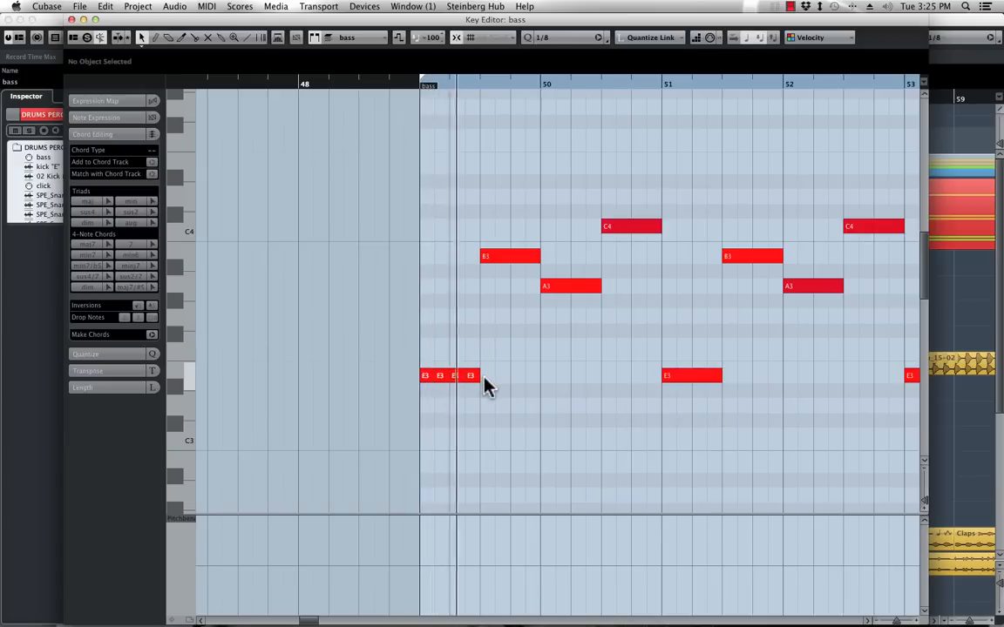
pyautogui.press('space')
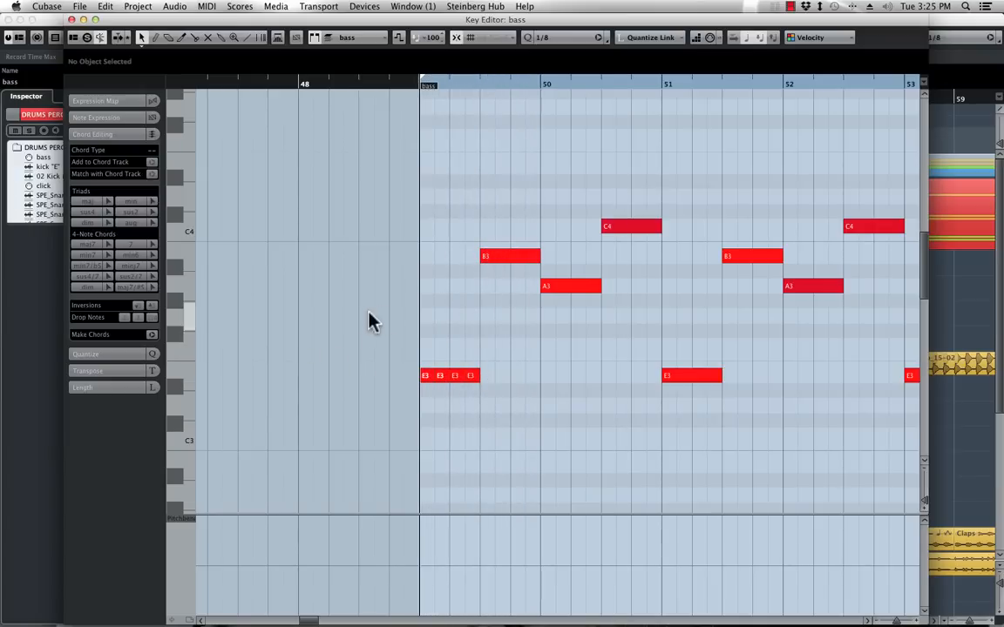
pyautogui.press('space')
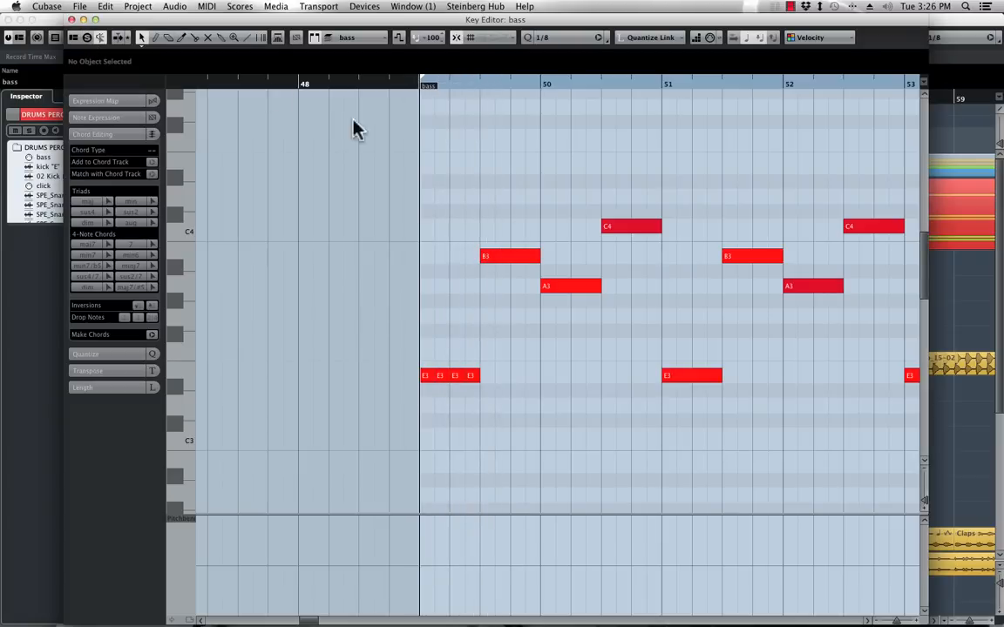
# Split the B3 note in bar 49 and the A3 and C4 notes in bar 50 into four eighth notes each
pyautogui.click(498, 262)
pyautogui.click(513, 259)
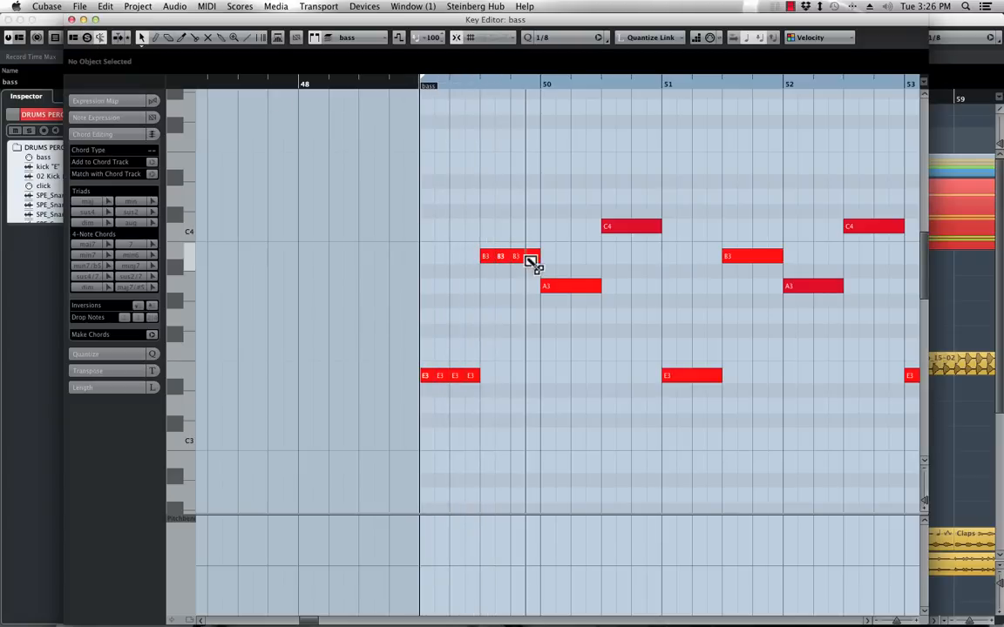
pyautogui.click(526, 260)
pyautogui.click(555, 286)
pyautogui.click(571, 286)
pyautogui.click(585, 287)
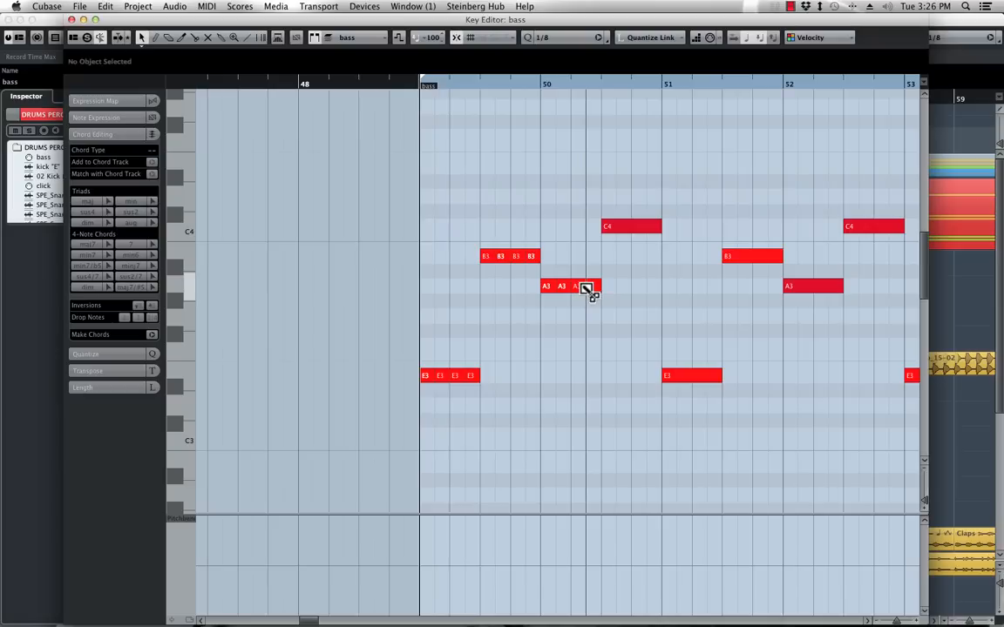
pyautogui.click(616, 228)
pyautogui.click(630, 228)
pyautogui.click(645, 228)
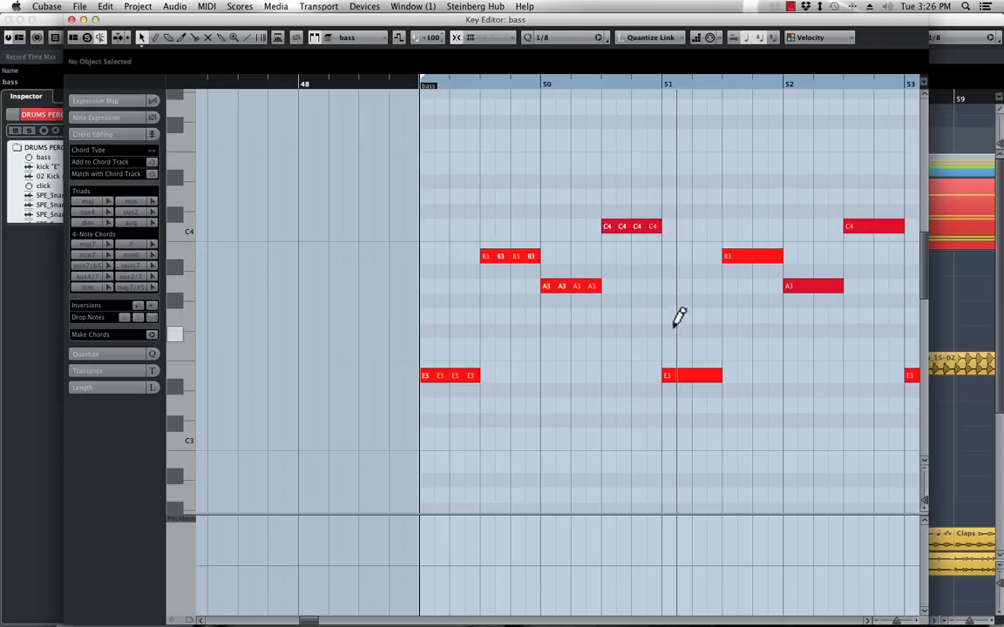
# Split the E3 and B3 notes in bar 51 into four eighth notes each
pyautogui.click(680, 377)
pyautogui.click(693, 376)
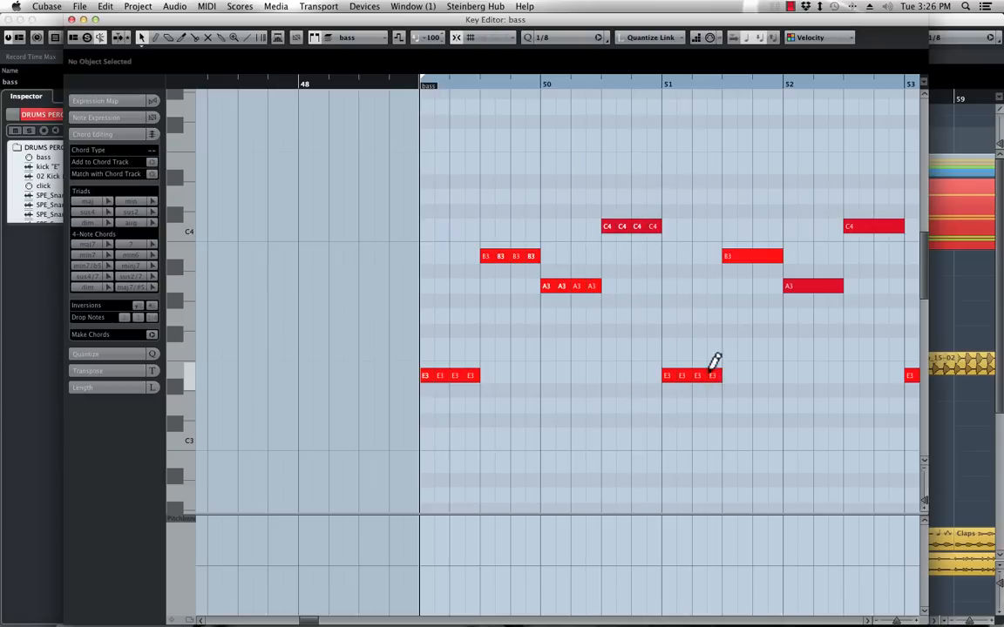
pyautogui.click(708, 375)
pyautogui.click(739, 258)
pyautogui.click(753, 258)
pyautogui.click(769, 258)
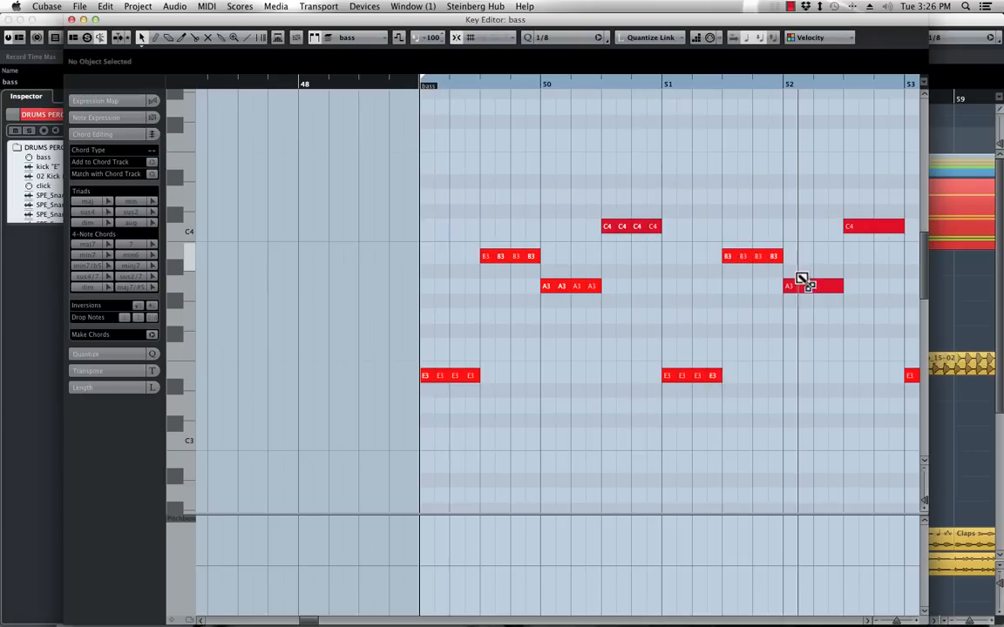
# Split the A3 and C4 notes in bar 52 at the eighth-note grid positions
pyautogui.click(799, 288)
pyautogui.click(813, 288)
pyautogui.click(828, 288)
pyautogui.click(860, 228)
pyautogui.click(875, 228)
pyautogui.click(889, 229)
# Split the E3 and B3 notes in bar 53 into four eighth notes each
pyautogui.hscroll(3, 847, 282)
pyautogui.click(759, 376)
pyautogui.click(746, 376)
pyautogui.click(778, 377)
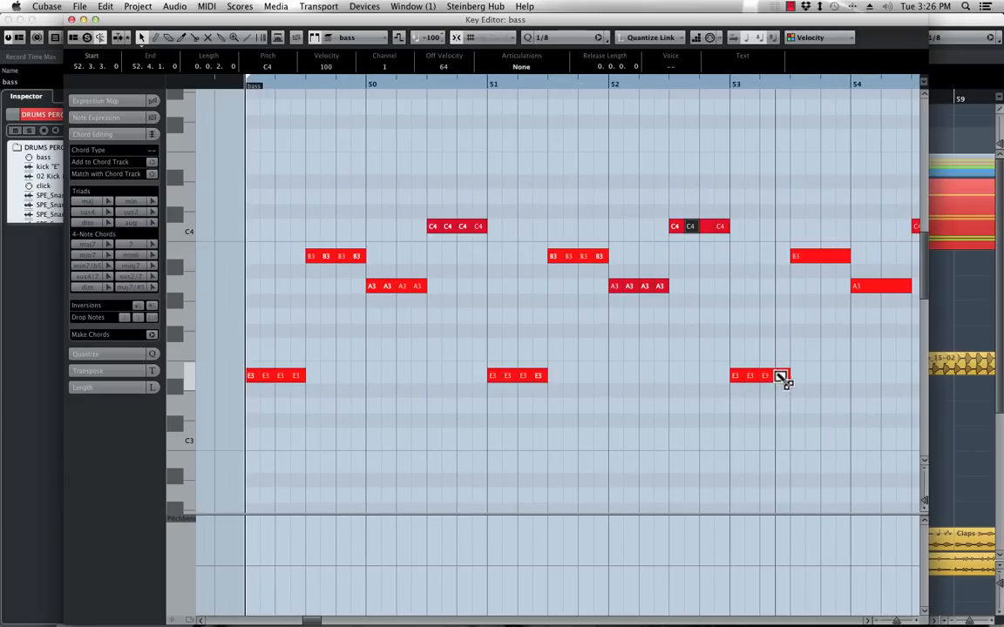
pyautogui.click(807, 257)
pyautogui.click(822, 256)
pyautogui.click(836, 256)
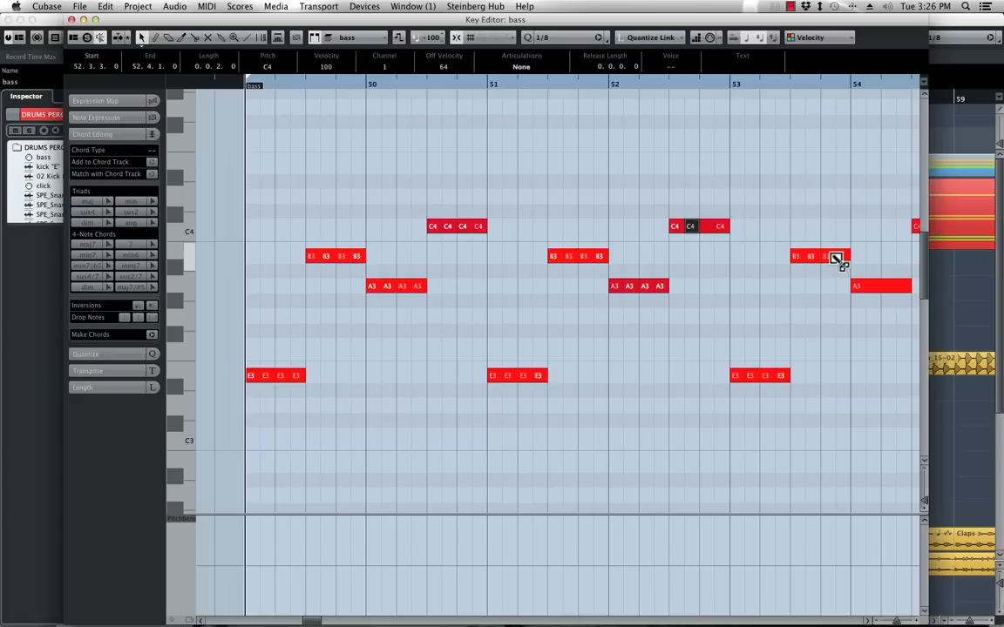
# Split the A3 note in bar 54 into four eighth notes
pyautogui.click(866, 287)
pyautogui.click(881, 287)
pyautogui.hscroll(5, 837, 289)
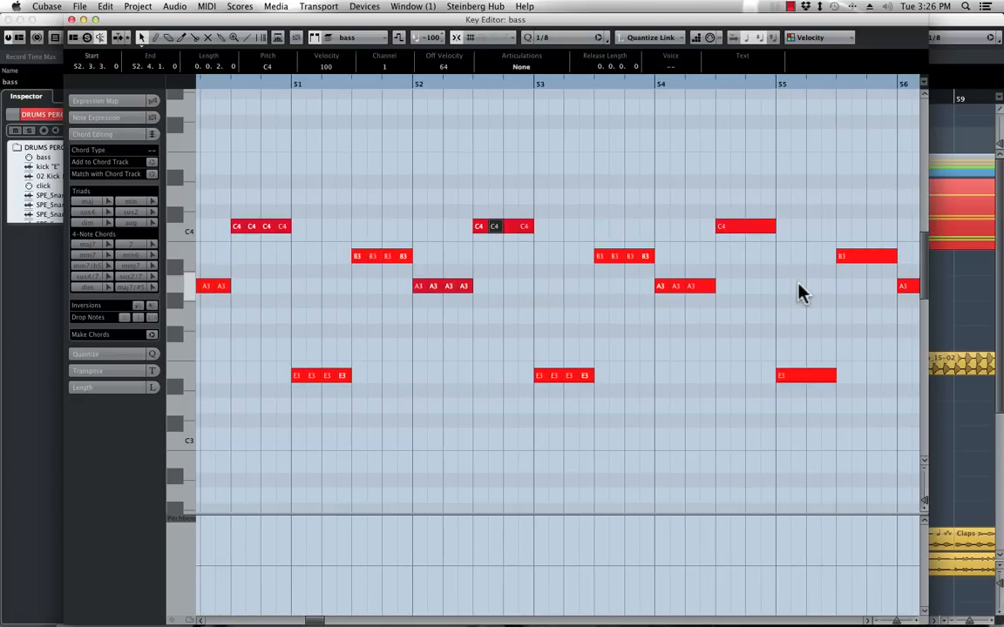
pyautogui.click(699, 288)
pyautogui.click(702, 288)
# Split the C4 note in bar 54 and the E3 and B3 notes in bar 55 into four eighth notes each
pyautogui.click(792, 380)
pyautogui.click(808, 379)
pyautogui.click(822, 380)
pyautogui.click(745, 231)
pyautogui.click(759, 231)
pyautogui.click(730, 231)
pyautogui.click(851, 257)
pyautogui.click(866, 258)
pyautogui.click(881, 258)
# Split the A3 and C4 notes in bar 56 into four eighth notes each
pyautogui.hscroll(3, 787, 286)
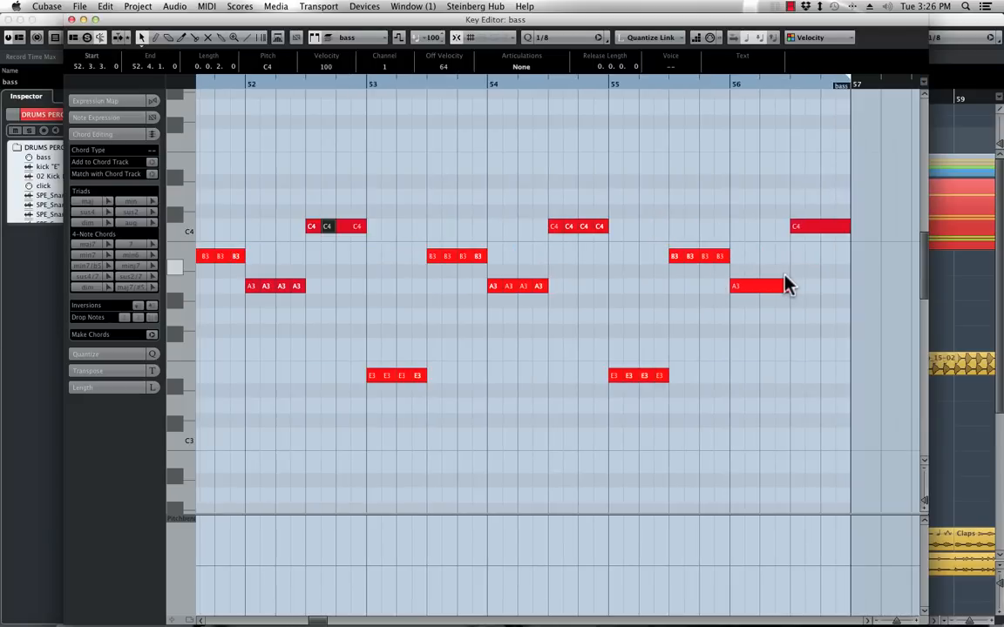
pyautogui.click(745, 286)
pyautogui.click(759, 287)
pyautogui.click(775, 286)
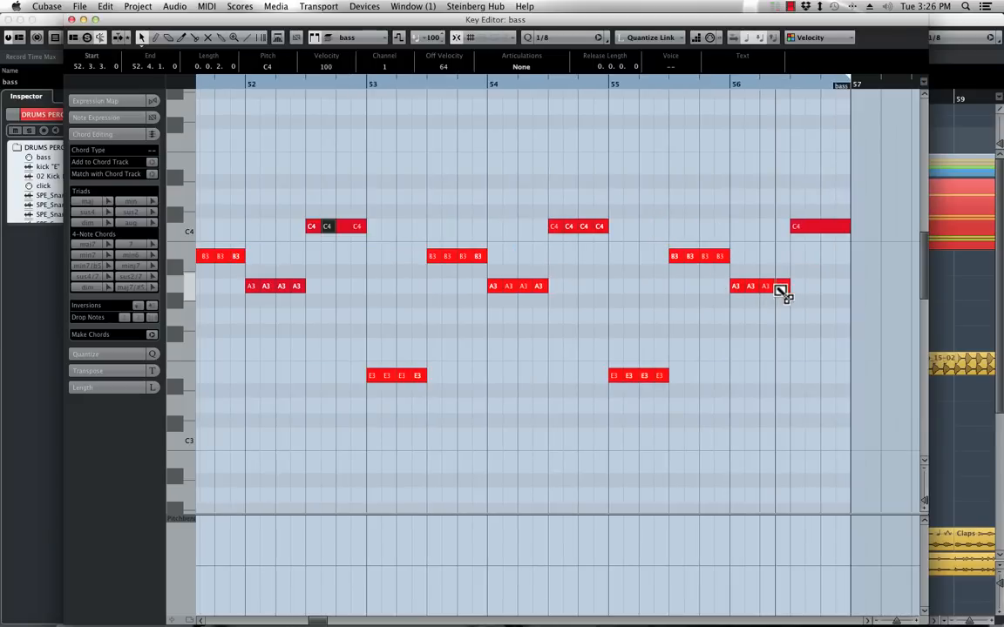
pyautogui.click(806, 226)
pyautogui.click(821, 226)
pyautogui.click(836, 228)
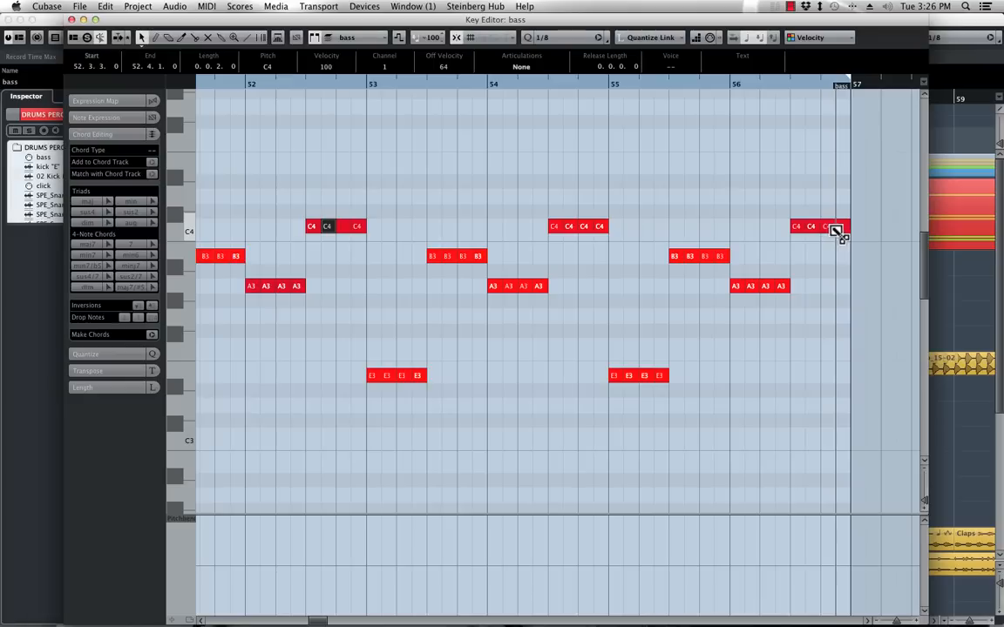
# Review the split bass notes back to the start of the part and close the Key Editor
pyautogui.hscroll(-4, 630, 251)
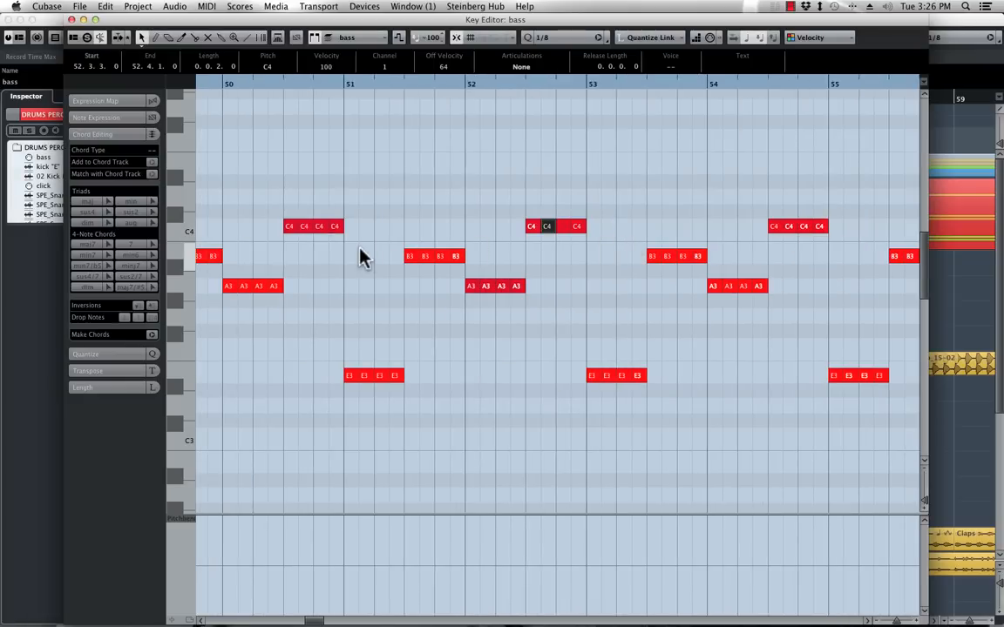
pyautogui.hscroll(-4, 365, 257)
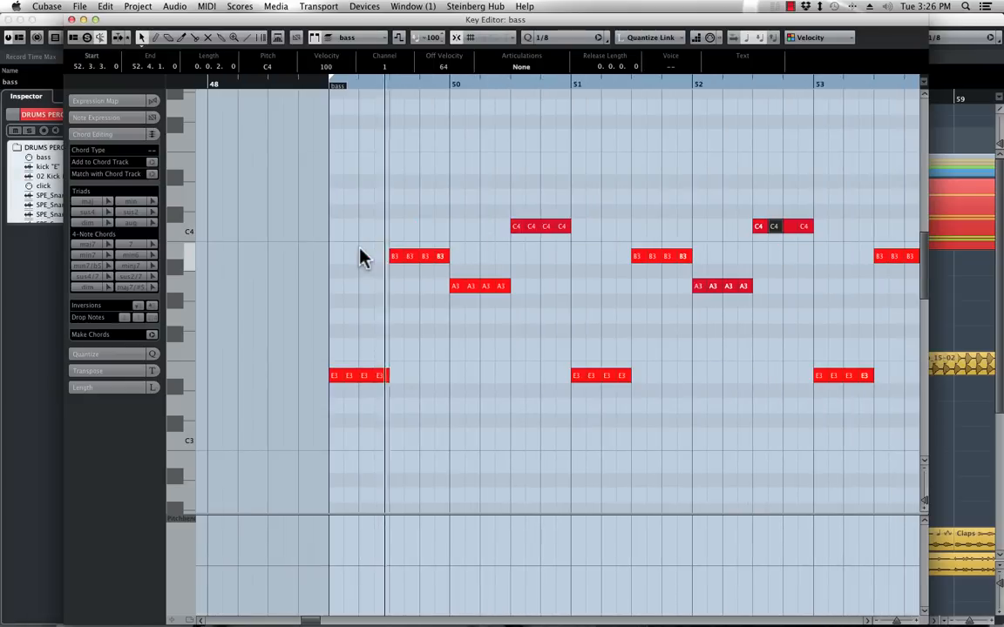
pyautogui.click(72, 19)
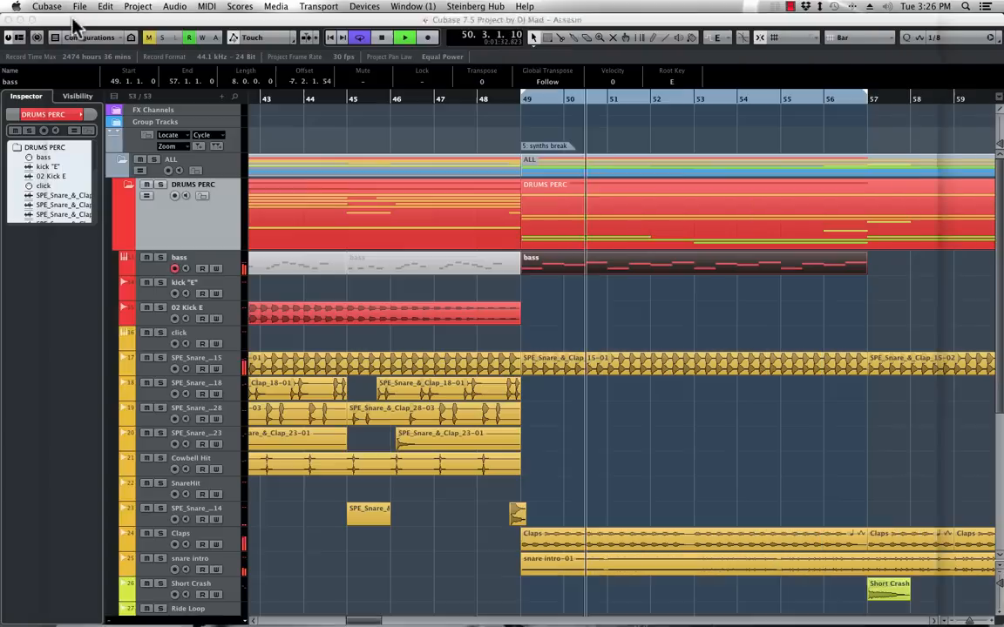
# Select the bass track, view its Spire instrument settings, and close the instrument window
pyautogui.click(213, 260)
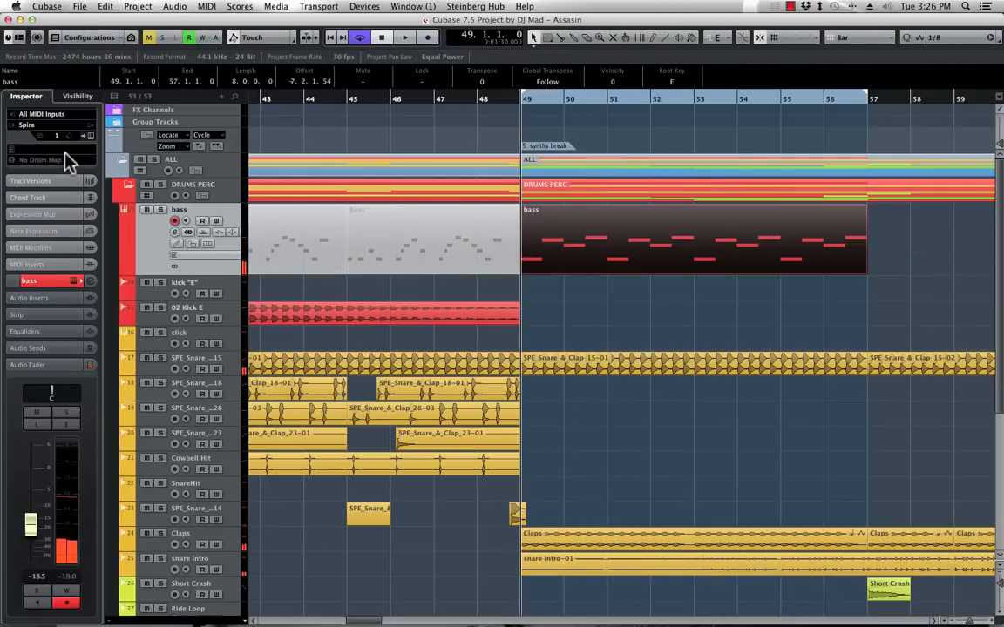
pyautogui.click(91, 136)
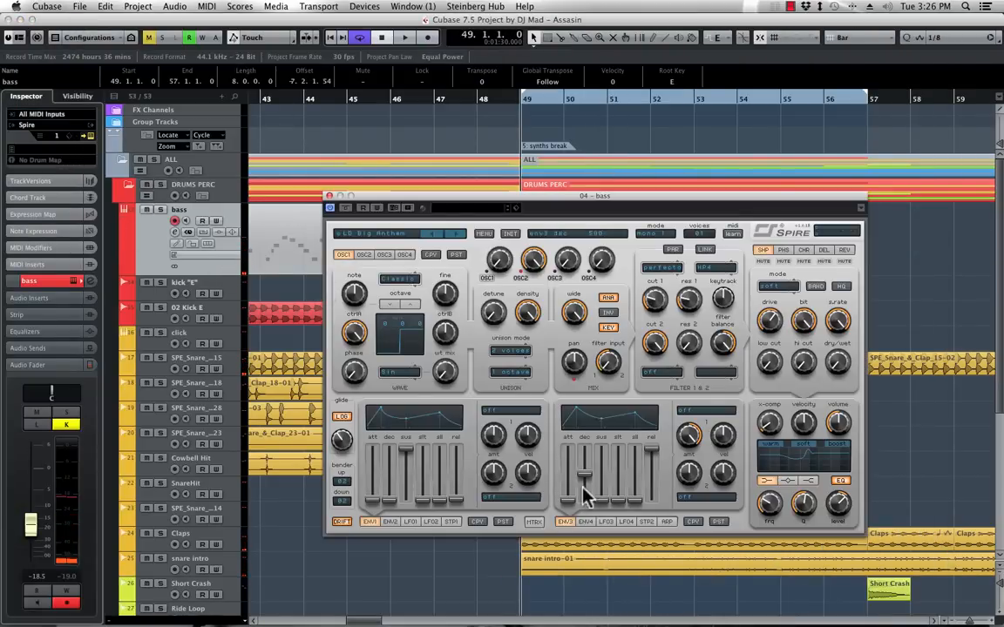
pyautogui.moveTo(468, 198); pyautogui.dragTo(514, 183)
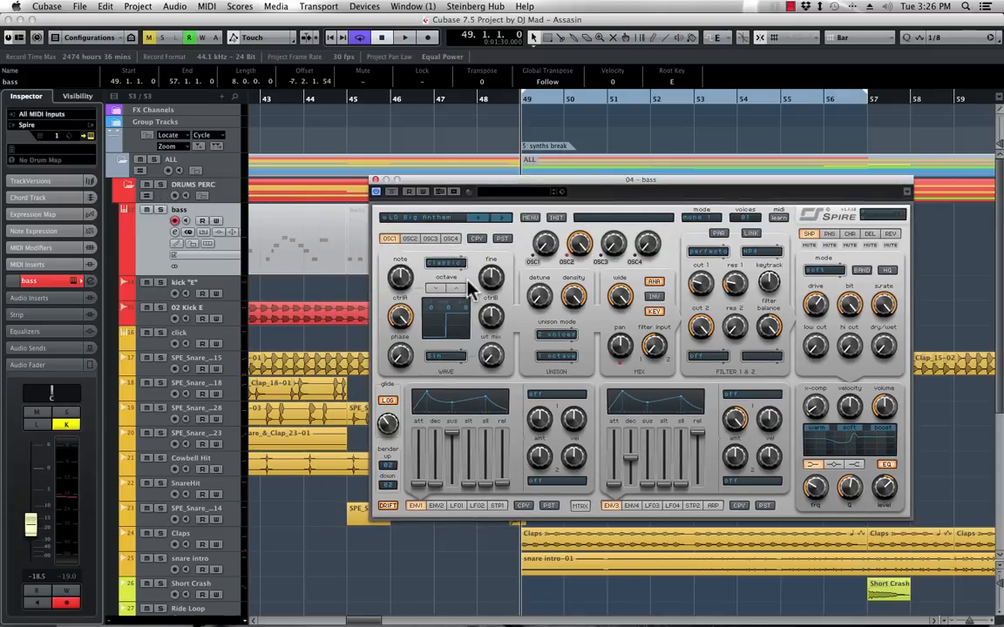
pyautogui.moveTo(374, 180); pyautogui.dragTo(439, 188)
pyautogui.click(440, 188)
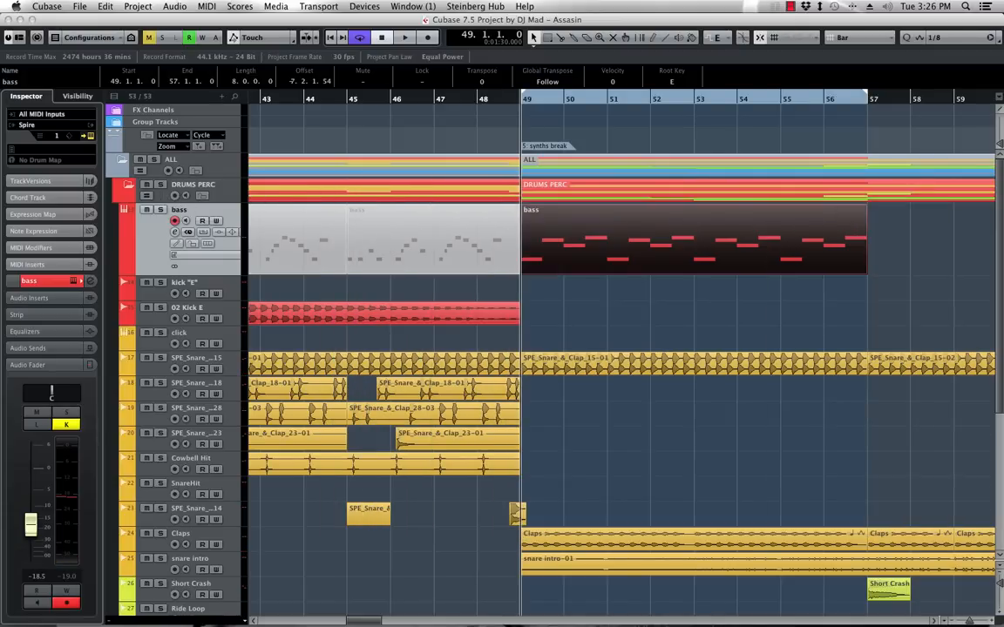
# Reopen the bass part, shorten all its notes by a sixteenth using a 1/16 quantize grid, and play the result
pyautogui.doubleClick(611, 244)
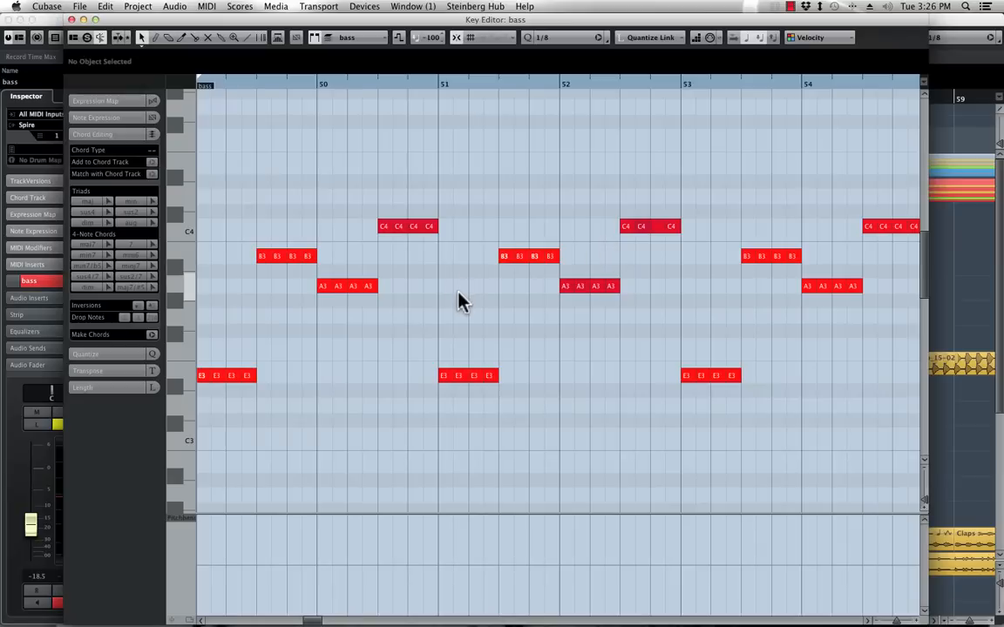
pyautogui.press('super+a')
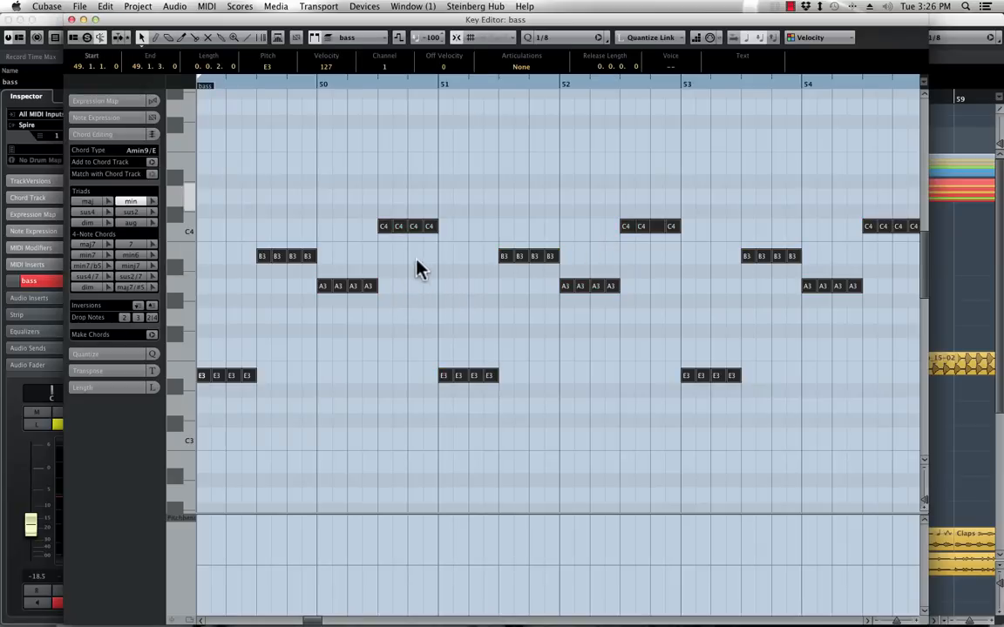
pyautogui.click(562, 36)
pyautogui.click(551, 48)
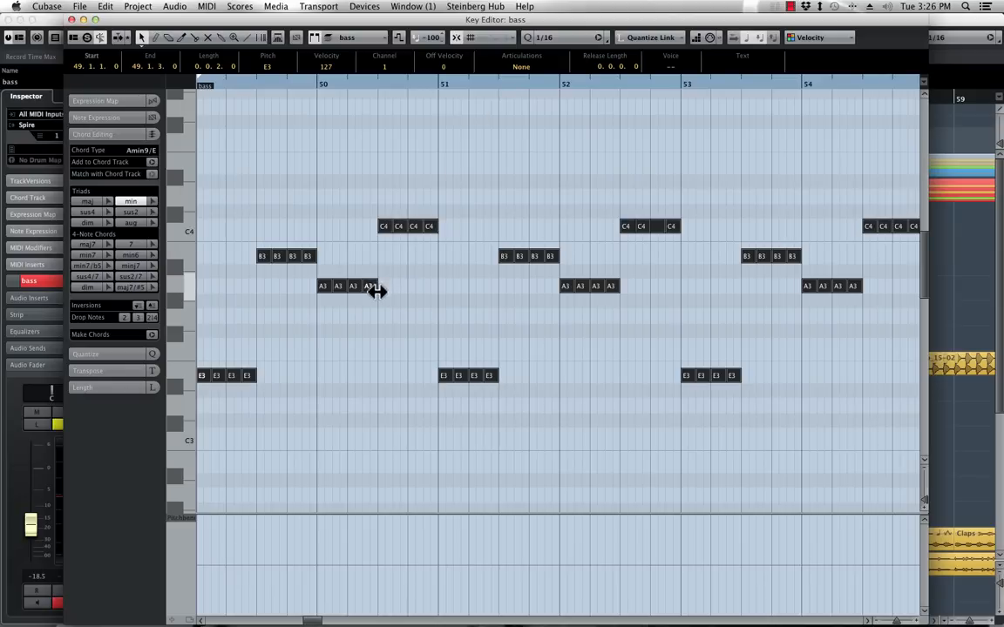
pyautogui.moveTo(375, 294); pyautogui.dragTo(373, 305)
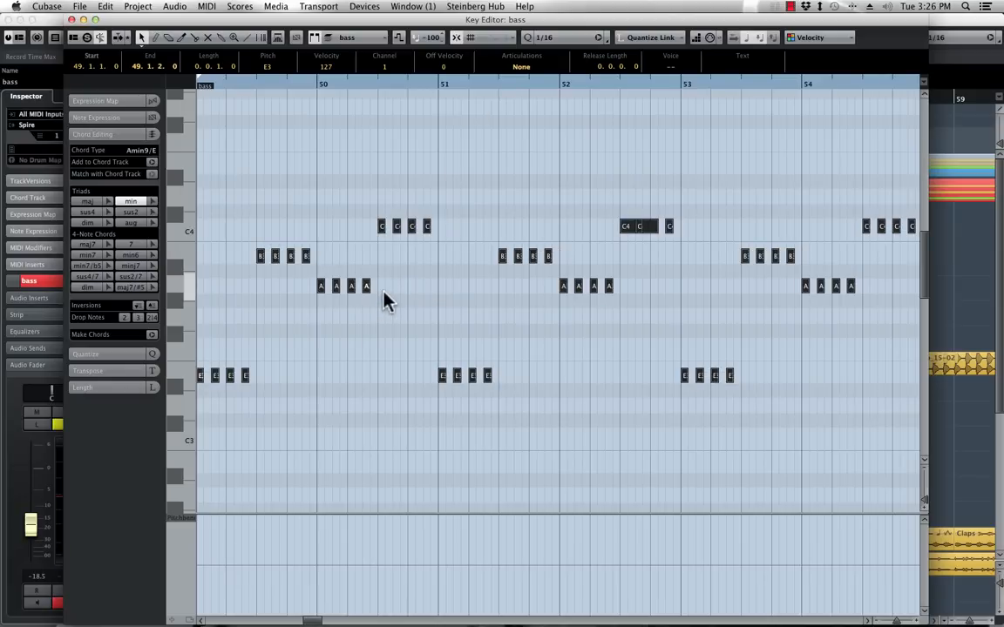
pyautogui.press('space')
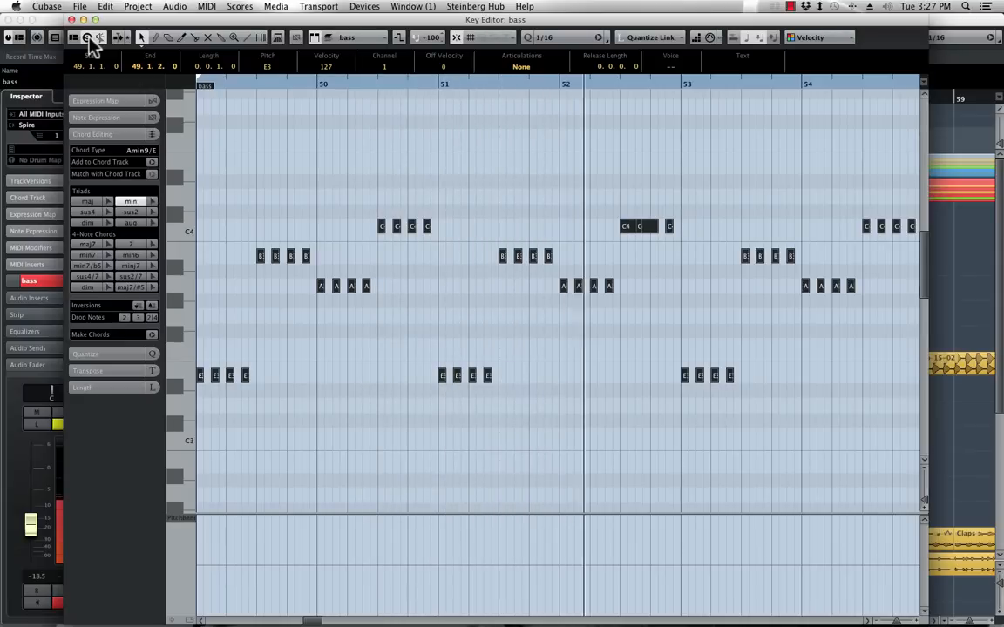
pyautogui.press('space')
# Delete the overlapping short C4 in bar 52 and split the long C4 there at the 1/8 grid positions
pyautogui.click(629, 216)
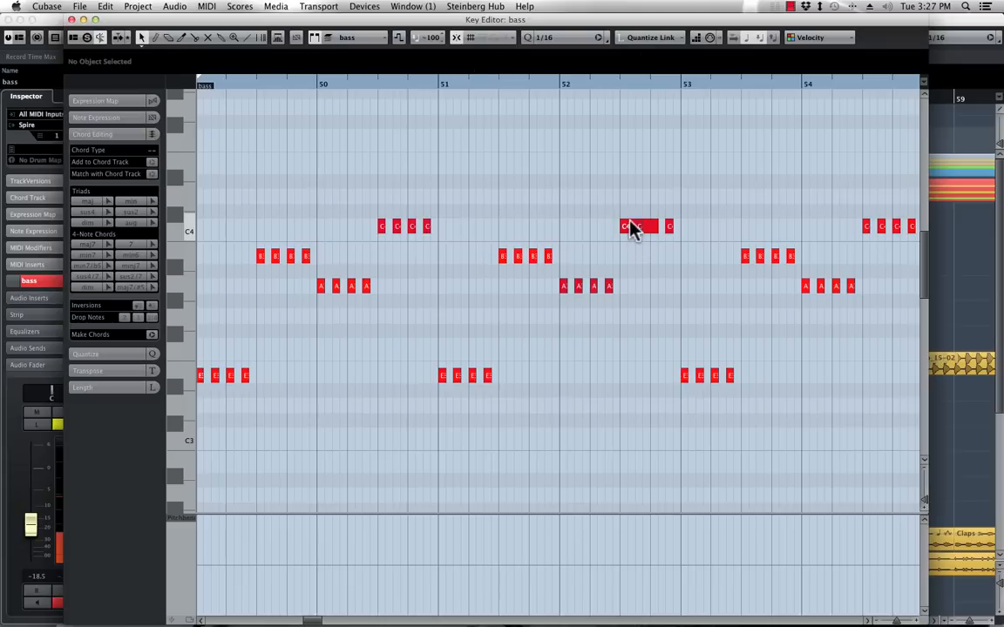
pyautogui.click(628, 228)
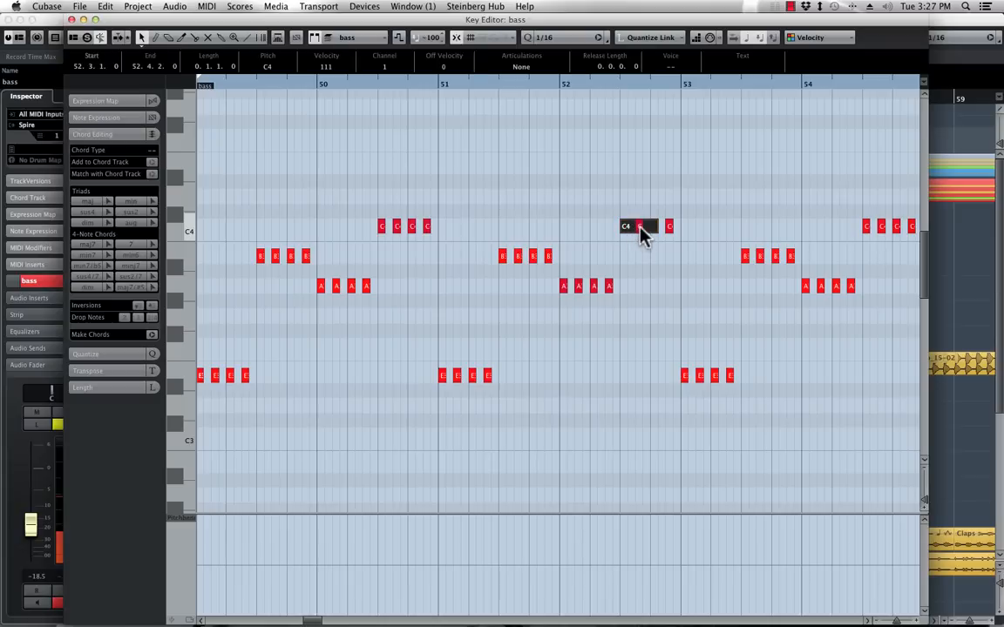
pyautogui.press('Delete')
pyautogui.click(556, 38)
pyautogui.click(560, 25)
pyautogui.keyDown('alt'); pyautogui.click(637, 229); pyautogui.keyUp('alt')
pyautogui.keyDown('alt'); pyautogui.click(651, 230); pyautogui.keyUp('alt')
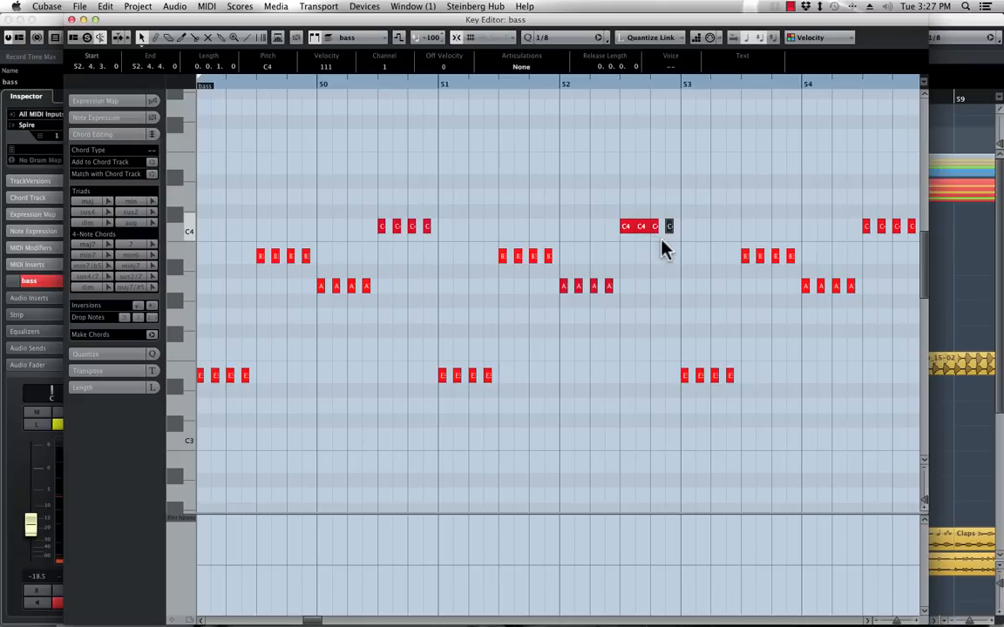
# Play the bass part from just before the C4 notes in bar 52
pyautogui.click(598, 91)
pyautogui.click(599, 85)
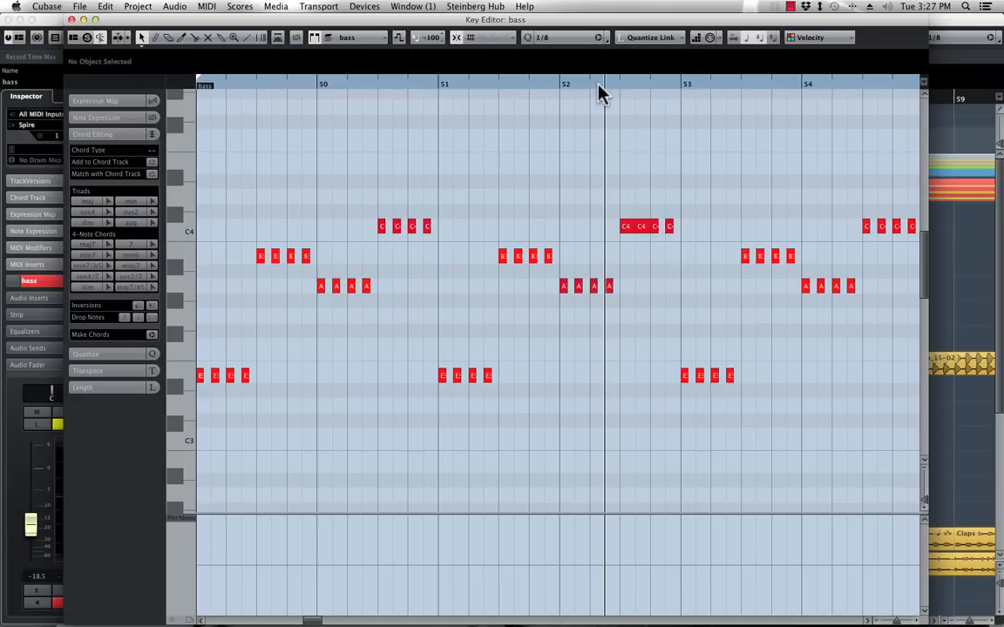
pyautogui.press('space')
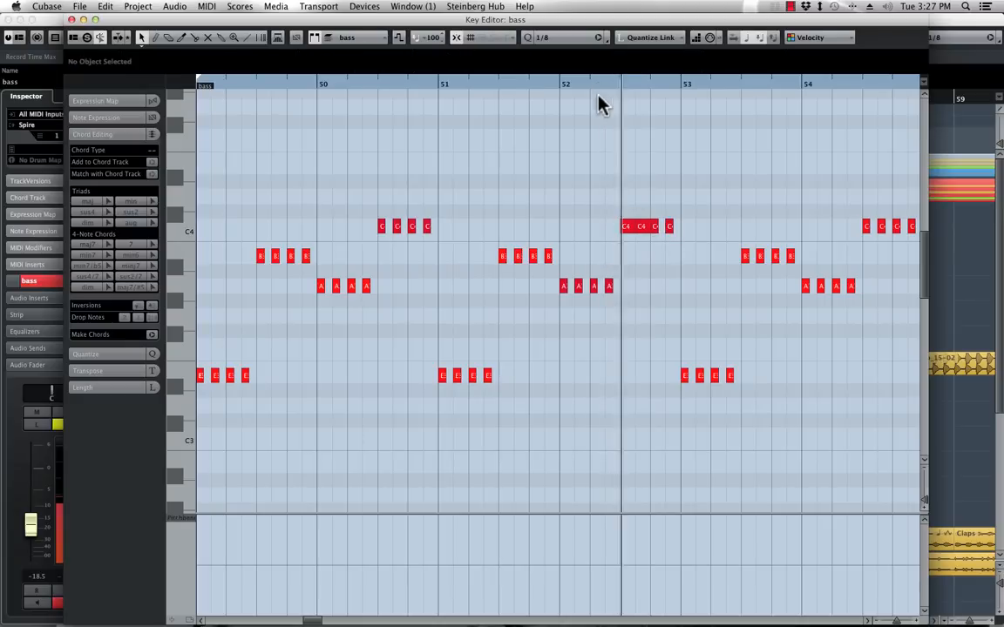
pyautogui.press('space')
# Set the quantize grid to 1/16, shorten the first two C4 notes in bar 52 to sixteenths, and audition them
pyautogui.click(558, 38)
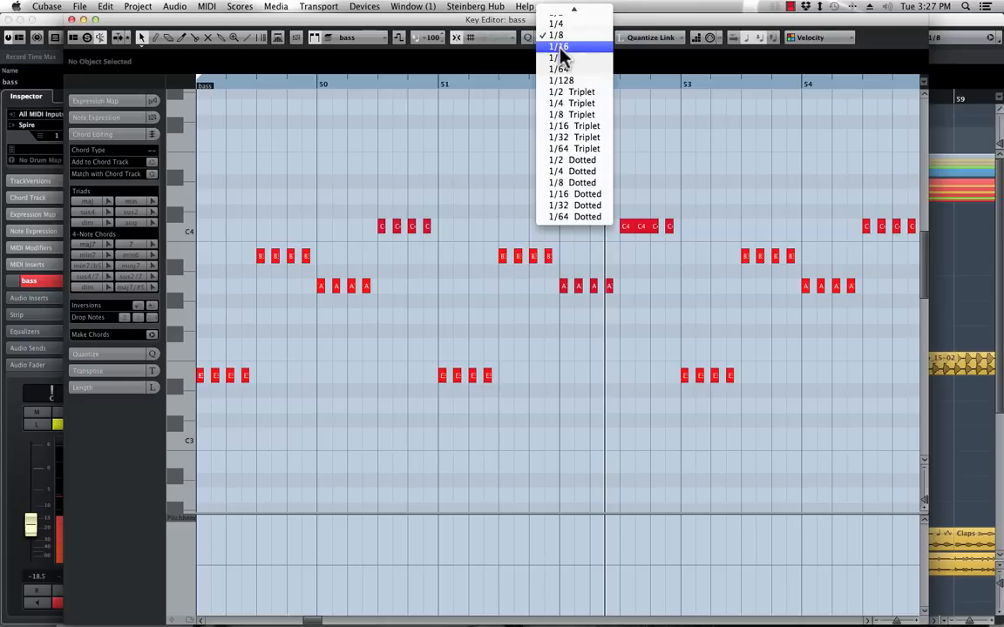
pyautogui.click(559, 46)
pyautogui.click(562, 36)
pyautogui.click(564, 40)
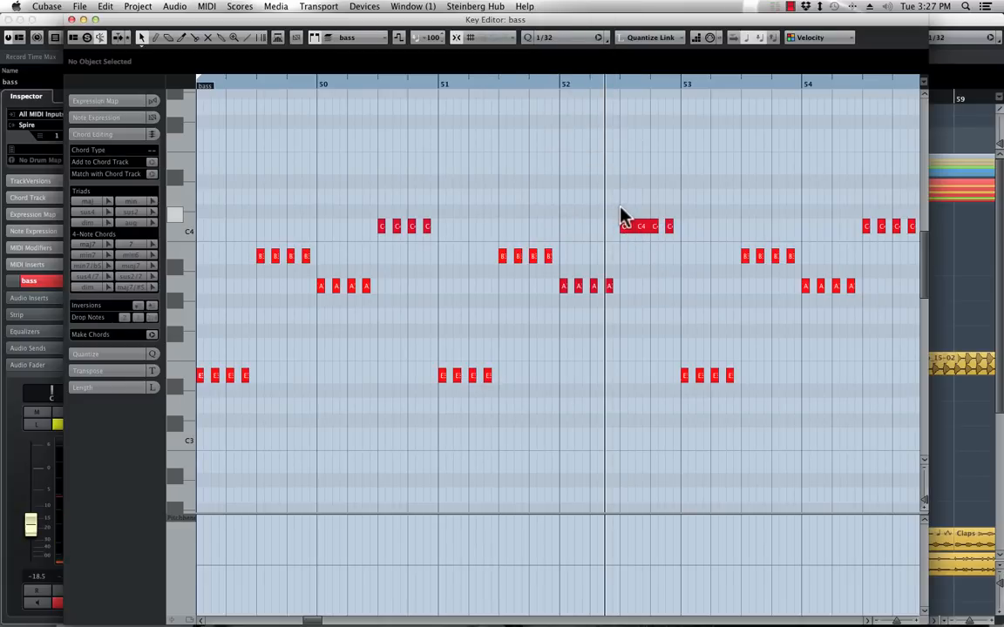
pyautogui.click(562, 38)
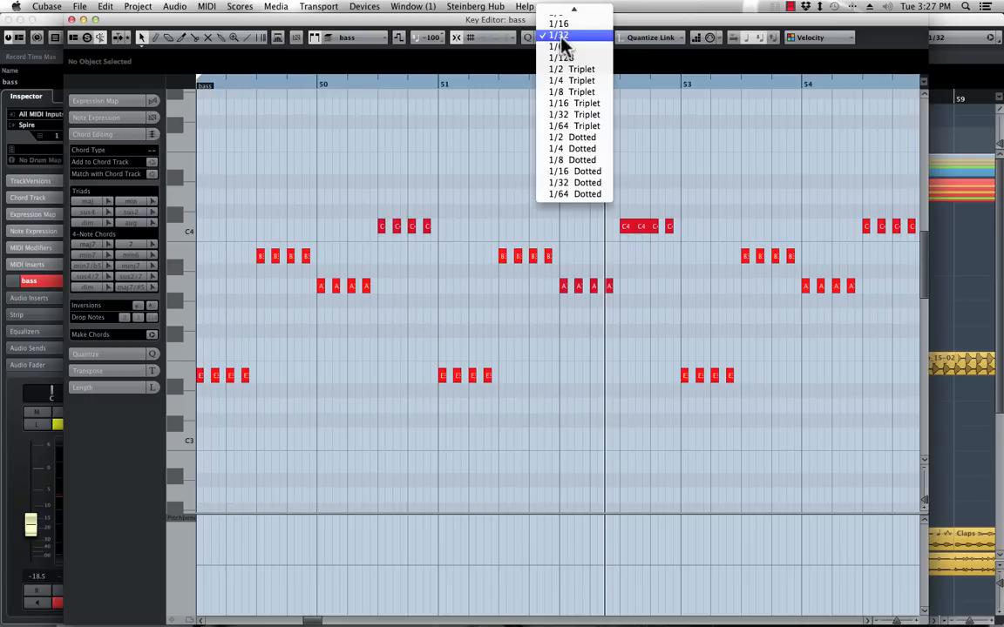
pyautogui.click(562, 28)
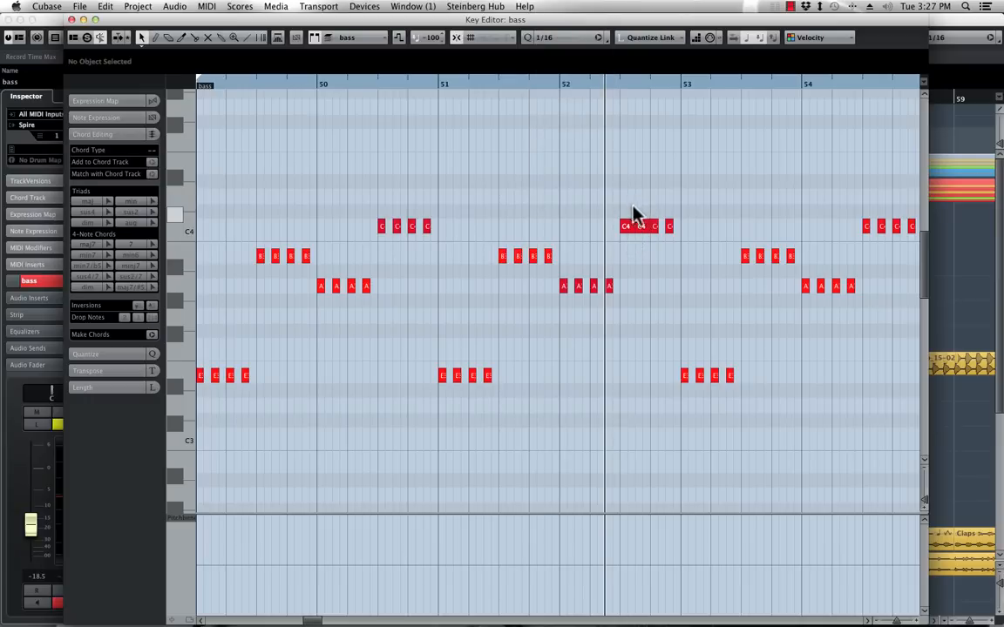
pyautogui.click(634, 228)
pyautogui.moveTo(633, 228); pyautogui.dragTo(627, 232)
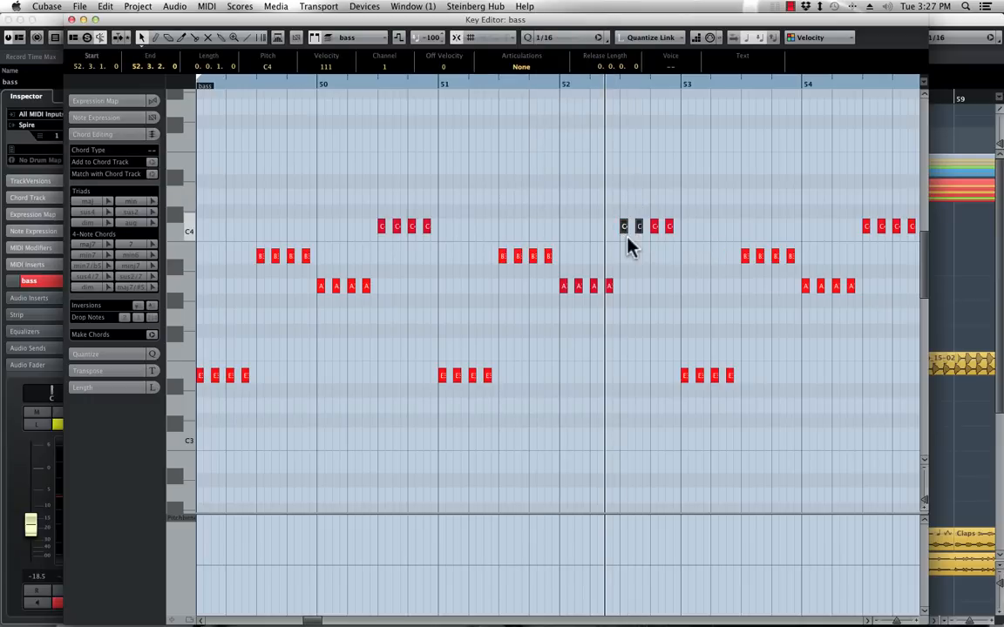
pyautogui.press('space')
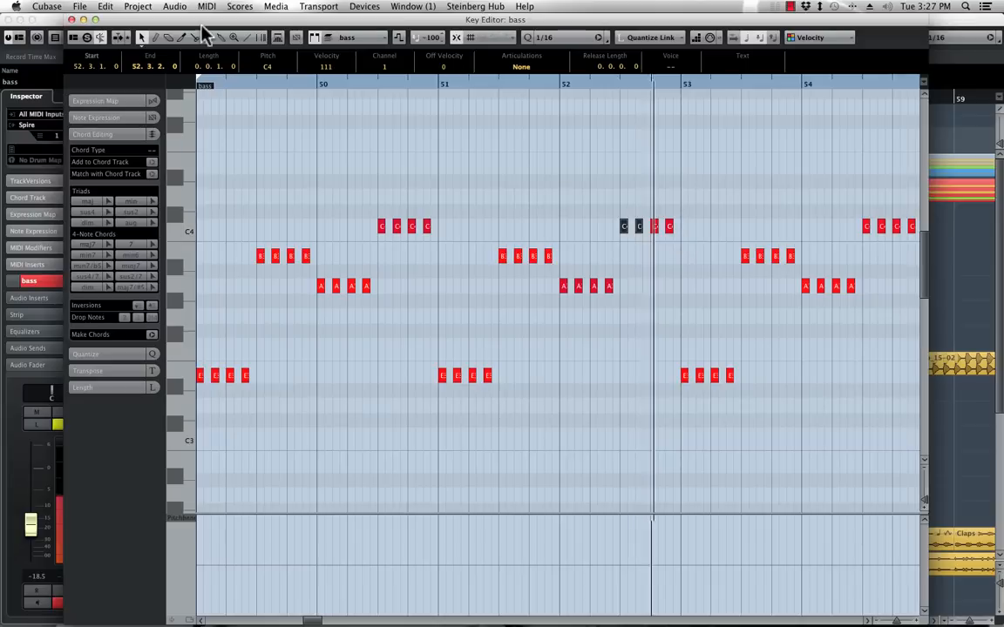
pyautogui.press('space')
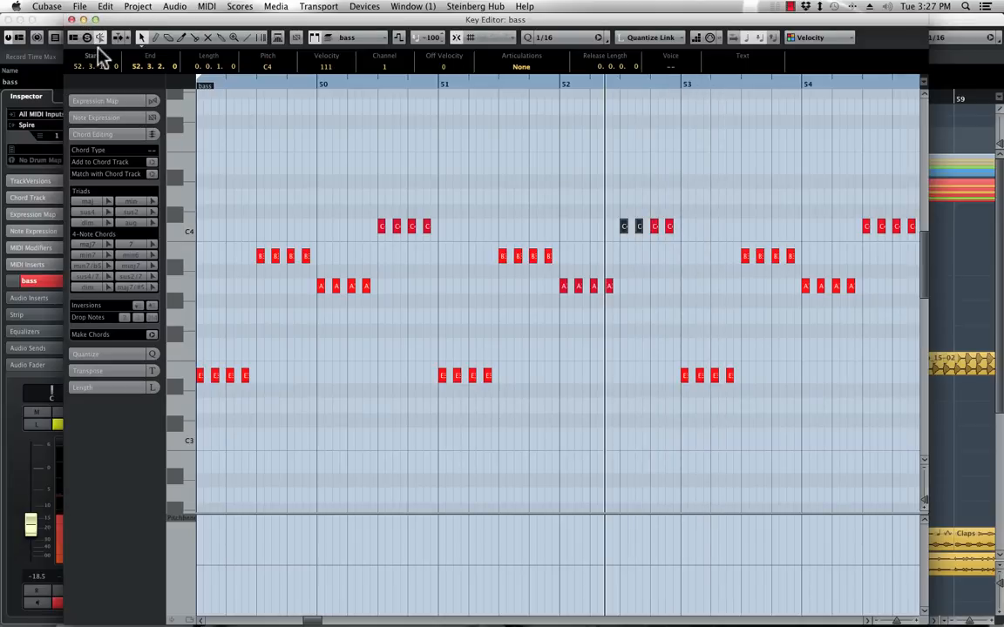
# Open the bass track's Spire instrument beside the notes, toggle the Key Editor's solo, and start playback
pyautogui.click(33, 135)
pyautogui.moveTo(249, 155); pyautogui.dragTo(409, 158)
pyautogui.click(87, 38)
pyautogui.press('space')
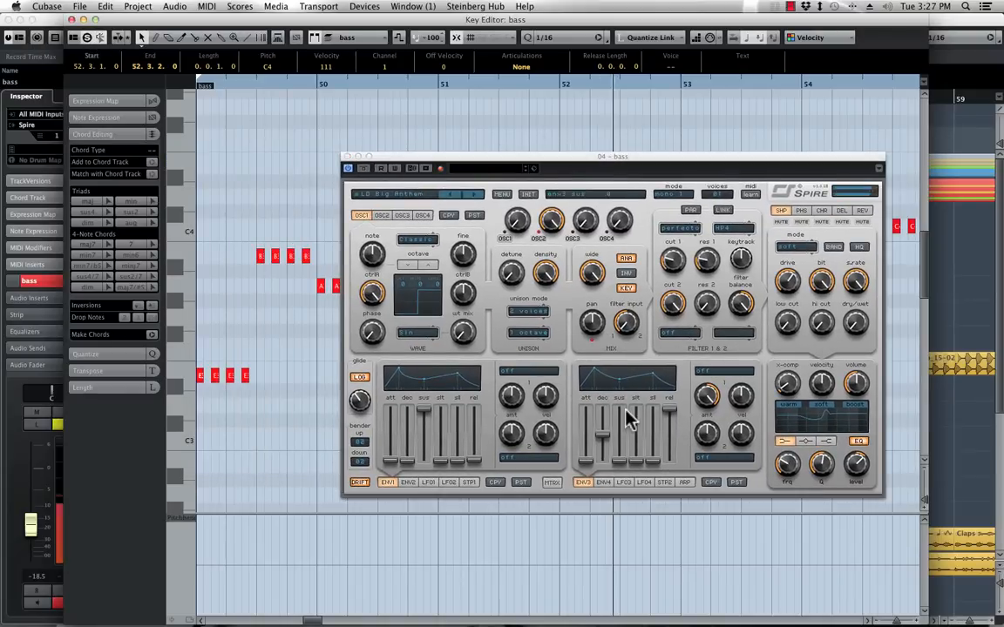
# Examine the Spire bass patch's envelope 1 release and its reverb and delay effect settings
pyautogui.moveTo(477, 459)
pyautogui.mouseDown()
pyautogui.moveTo(479, 440)
pyautogui.moveTo(478, 458)
pyautogui.mouseUp()
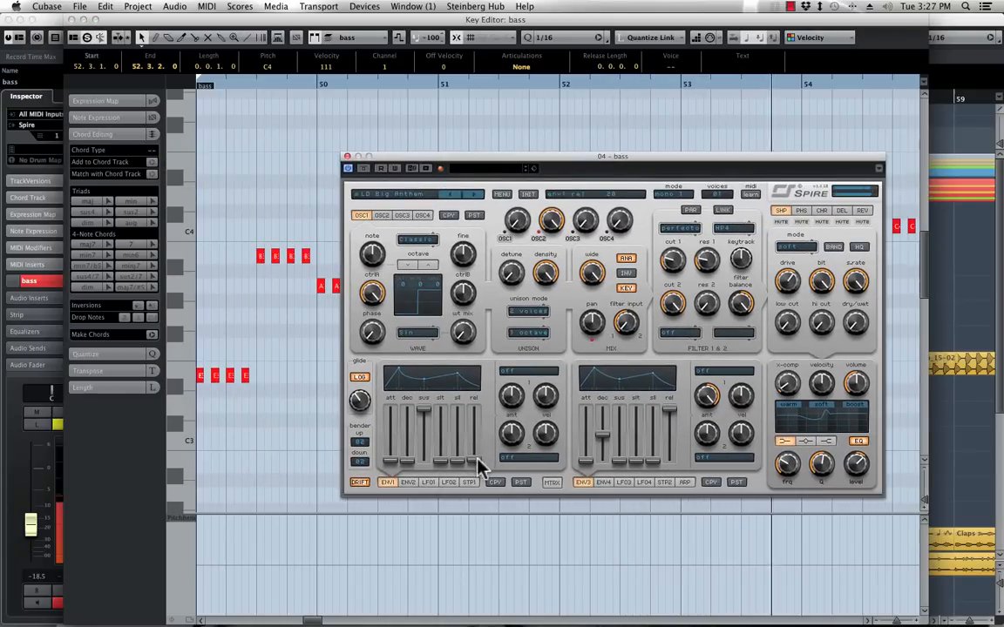
pyautogui.click(862, 210)
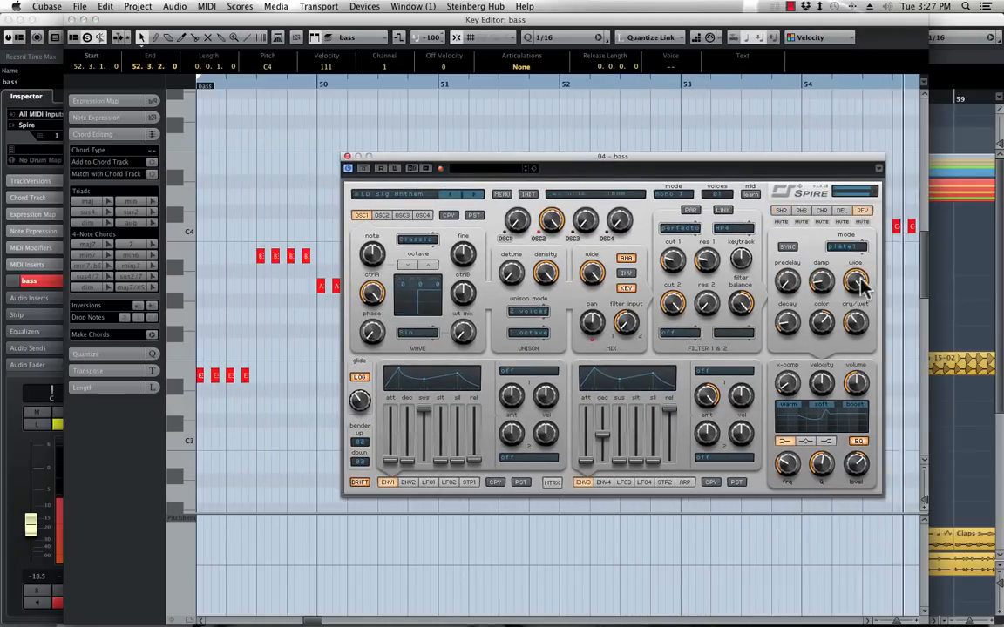
pyautogui.click(842, 210)
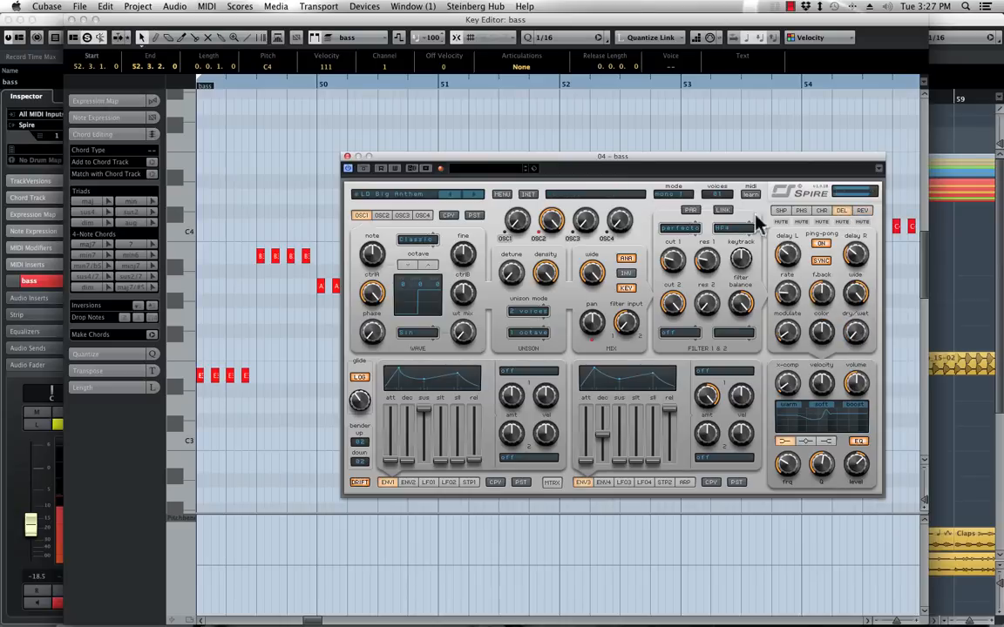
# Raise Spire's envelope 1 release to about 207, toggle the Key Editor's solo, and close the instrument window
pyautogui.moveTo(481, 466); pyautogui.dragTo(481, 442)
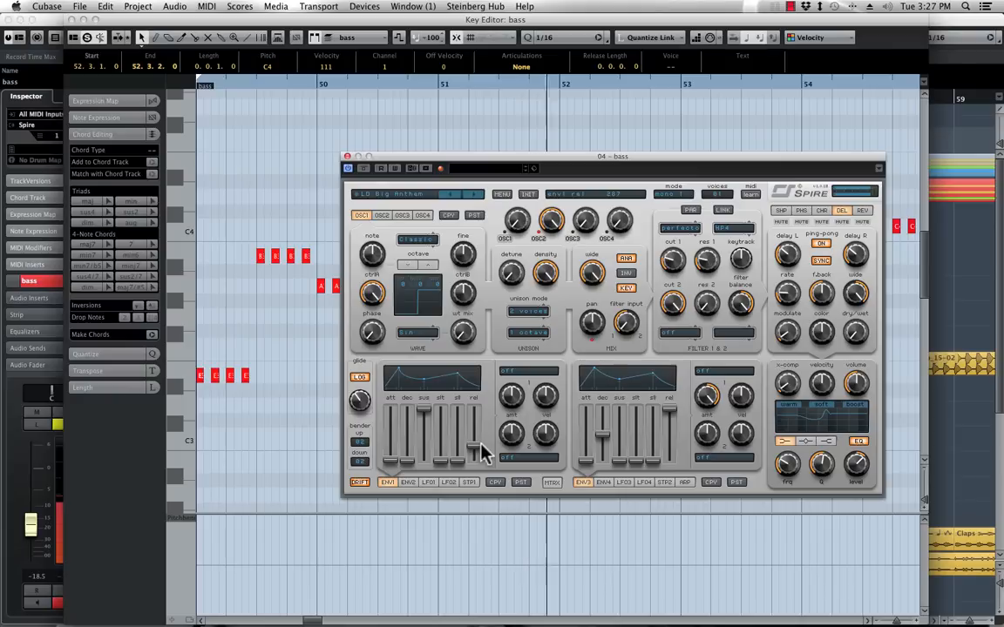
pyautogui.click(88, 37)
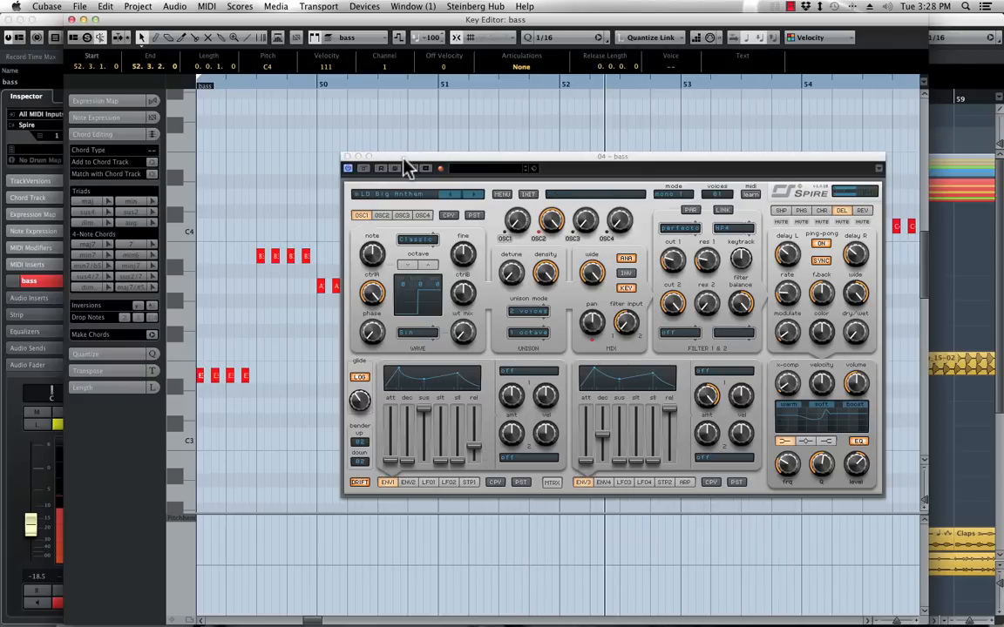
pyautogui.click(347, 157)
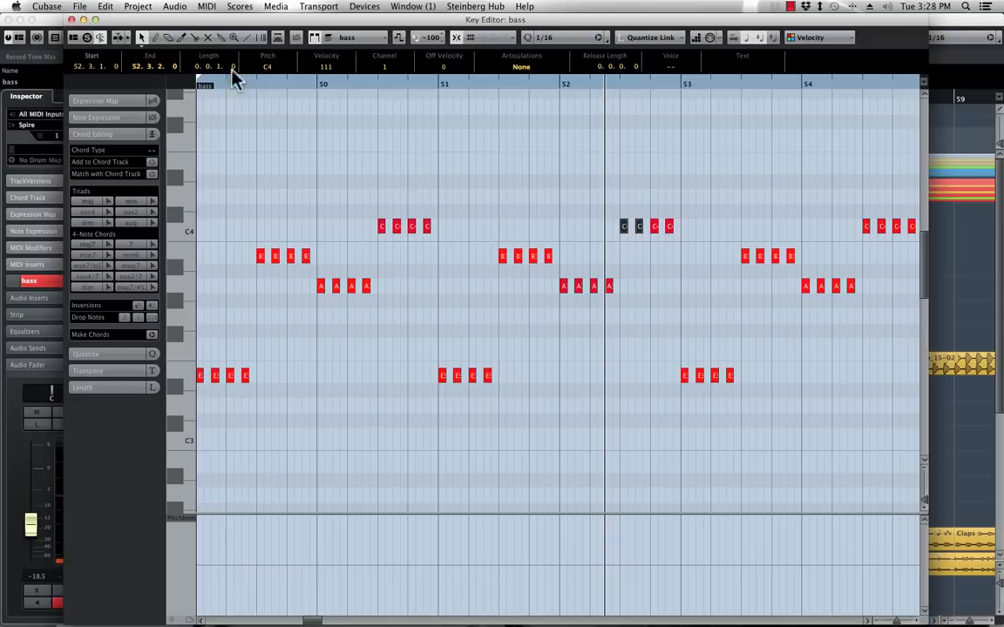
# Close the Key Editor and hide the Strip section from the bass track's Inspector
pyautogui.click(72, 20)
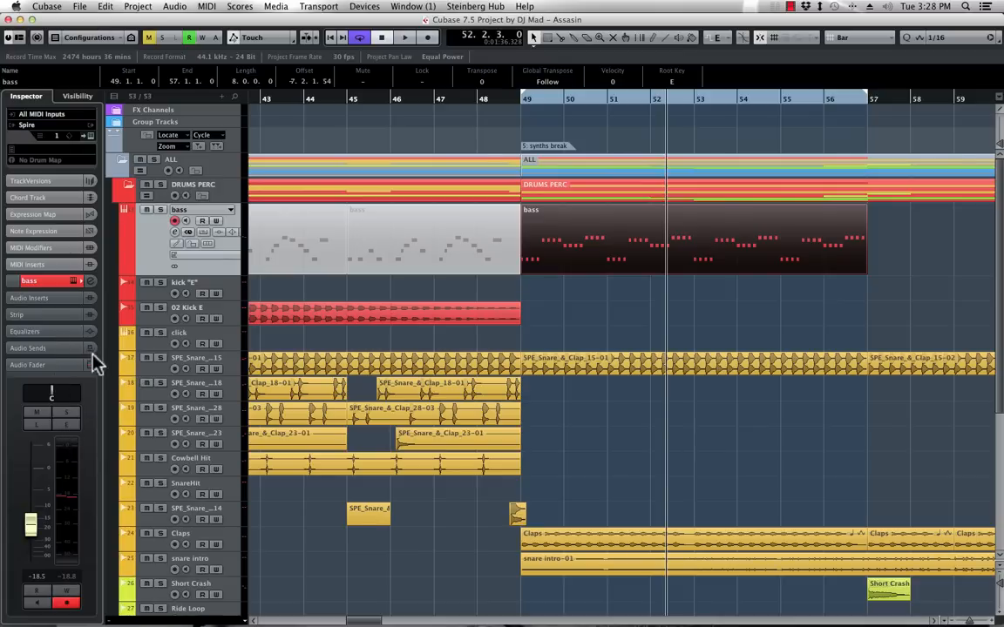
pyautogui.click(47, 386)
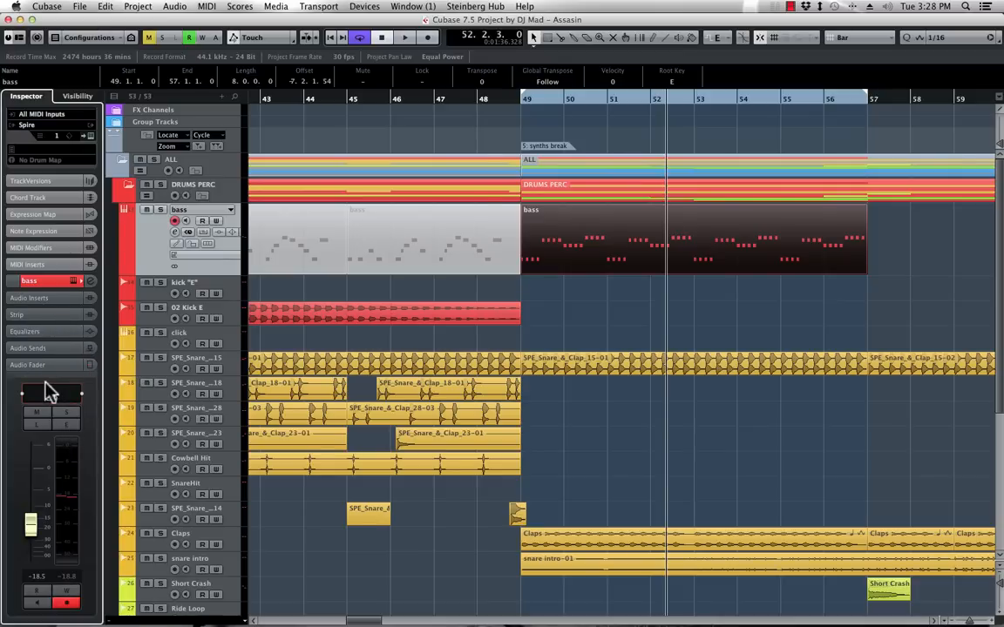
pyautogui.rightClick(48, 316)
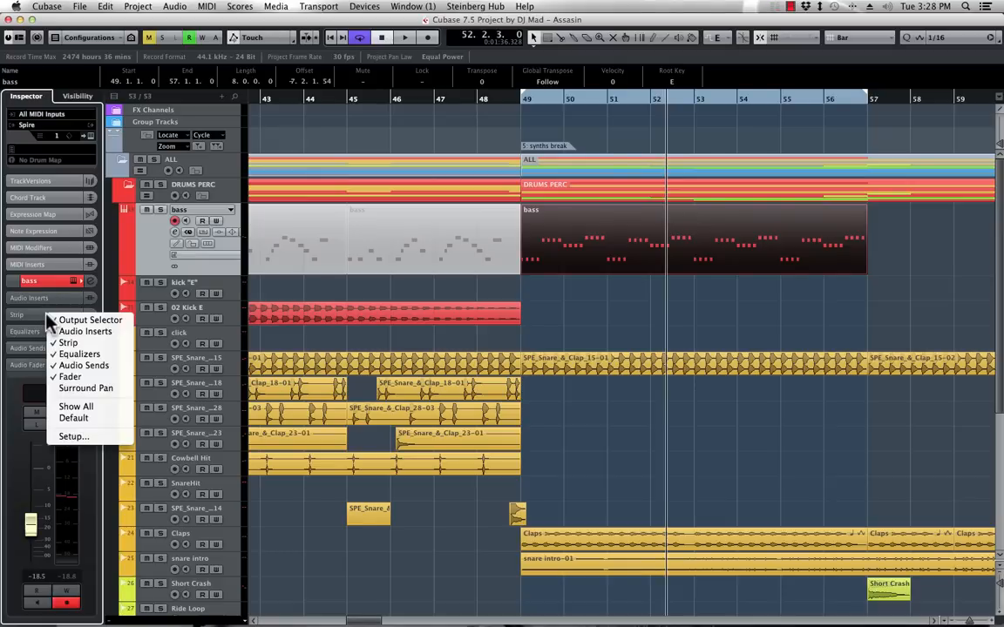
pyautogui.click(68, 344)
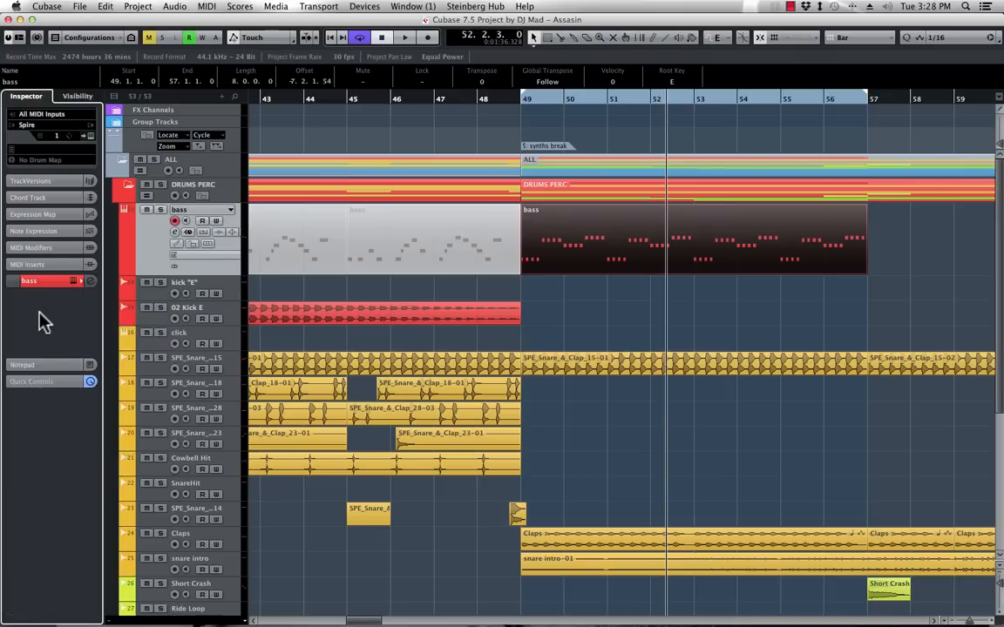
pyautogui.rightClick(39, 315)
pyautogui.click(34, 307)
pyautogui.click(58, 286)
pyautogui.click(38, 233)
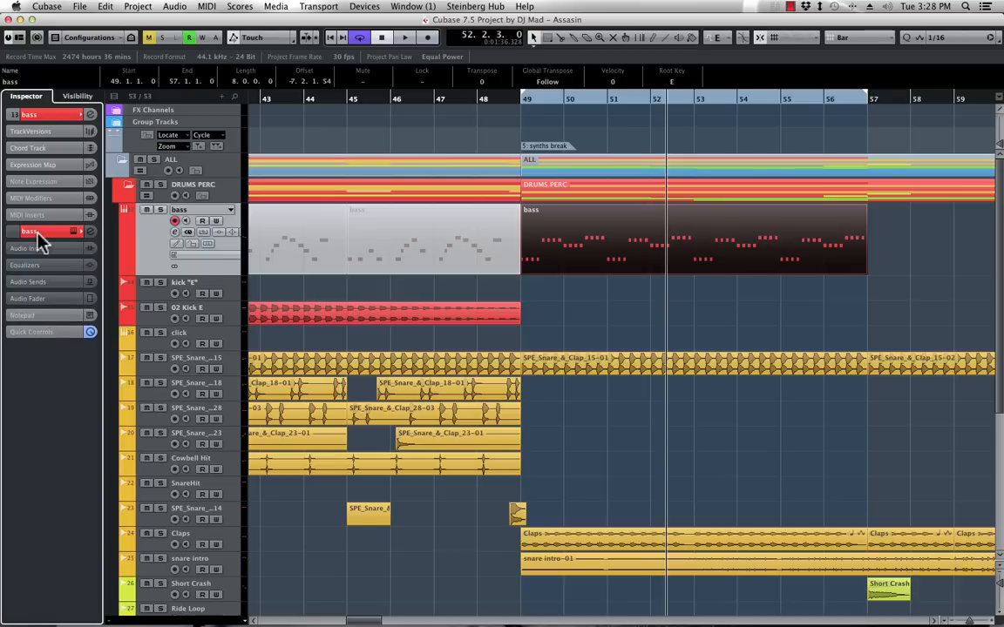
# Hide the Equalizers and Audio Sends sections from the bass track's Inspector
pyautogui.rightClick(41, 247)
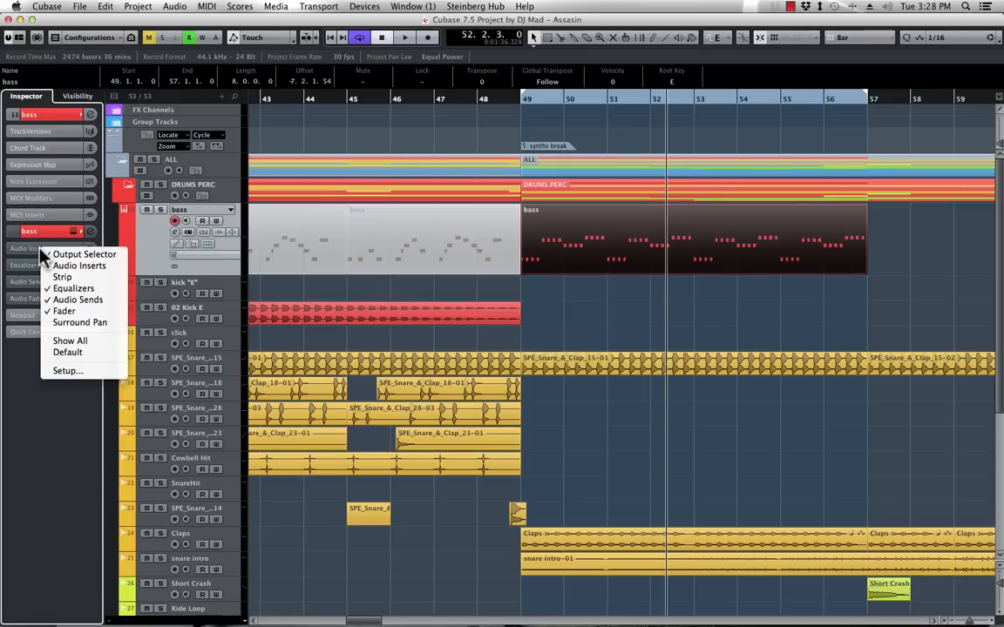
pyautogui.click(70, 291)
pyautogui.rightClick(40, 251)
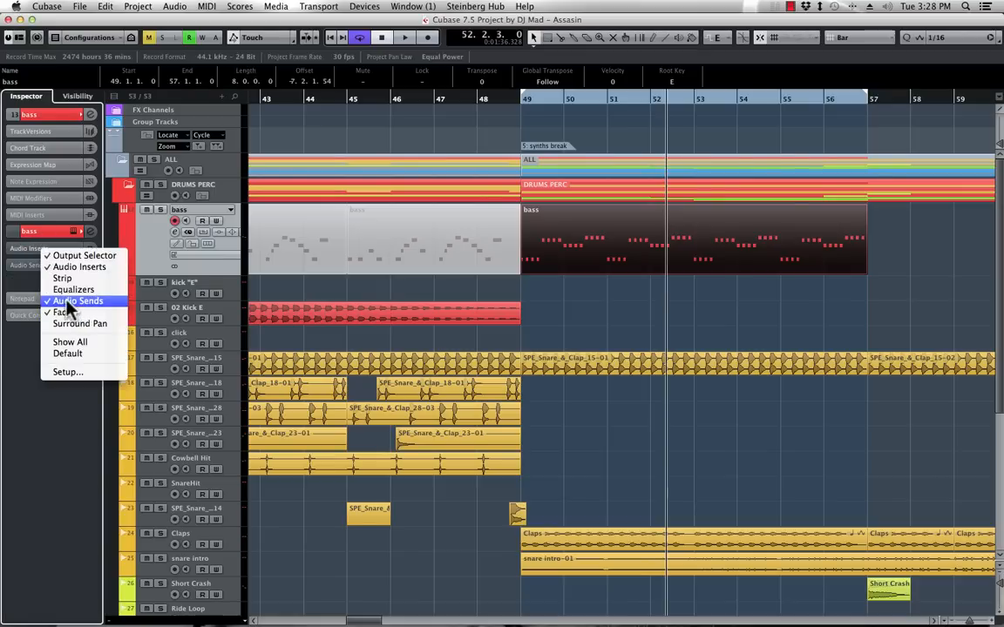
pyautogui.click(67, 302)
pyautogui.rightClick(43, 251)
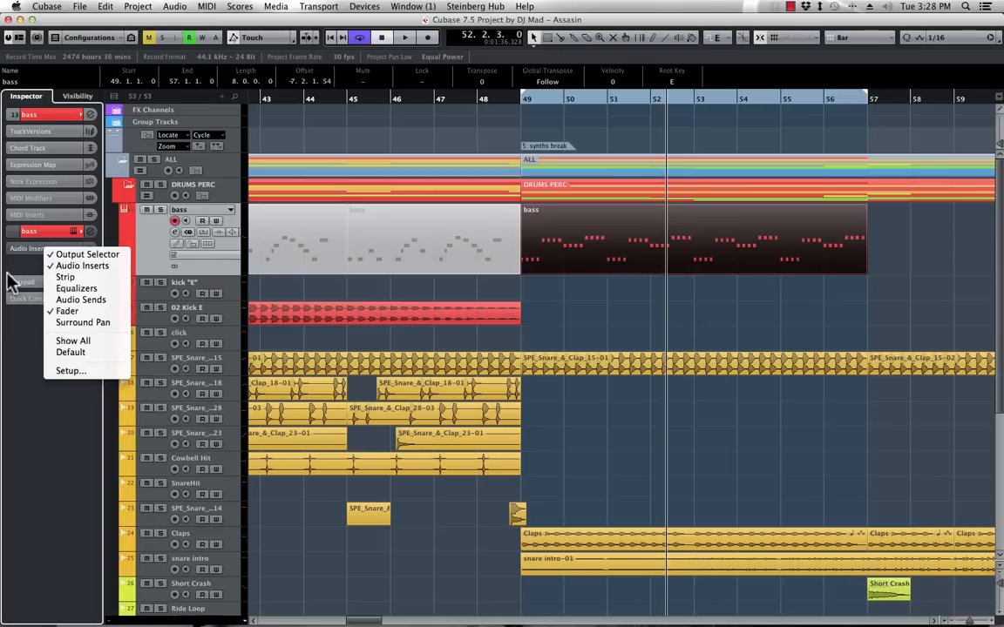
pyautogui.click(31, 262)
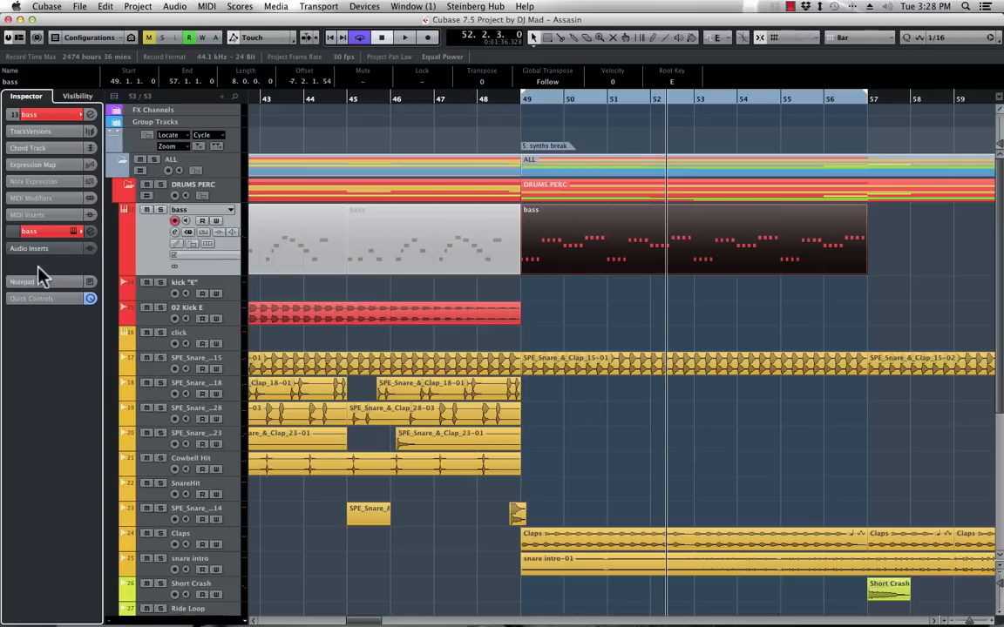
# Hide the Notepad, MIDI Modifiers and Track Quick Controls sections from the bass track's Inspector
pyautogui.rightClick(41, 281)
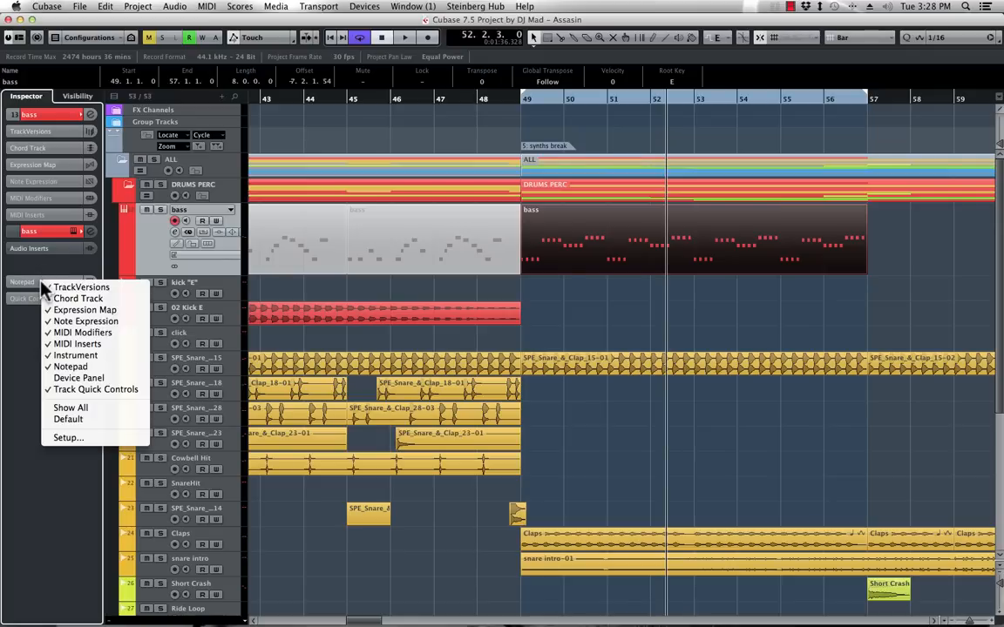
pyautogui.click(72, 367)
pyautogui.rightClick(39, 282)
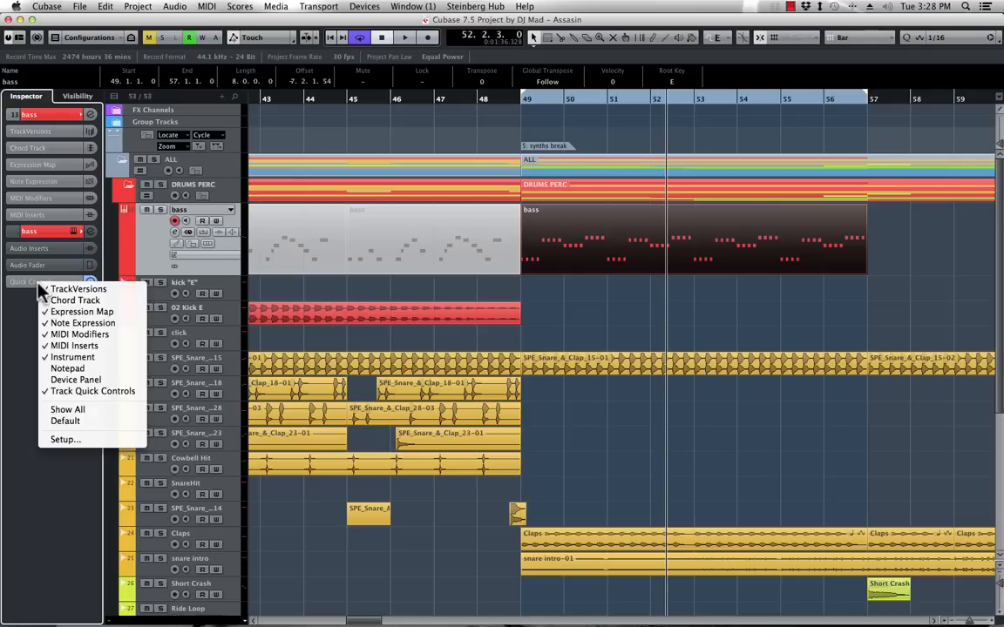
pyautogui.click(74, 335)
pyautogui.rightClick(35, 267)
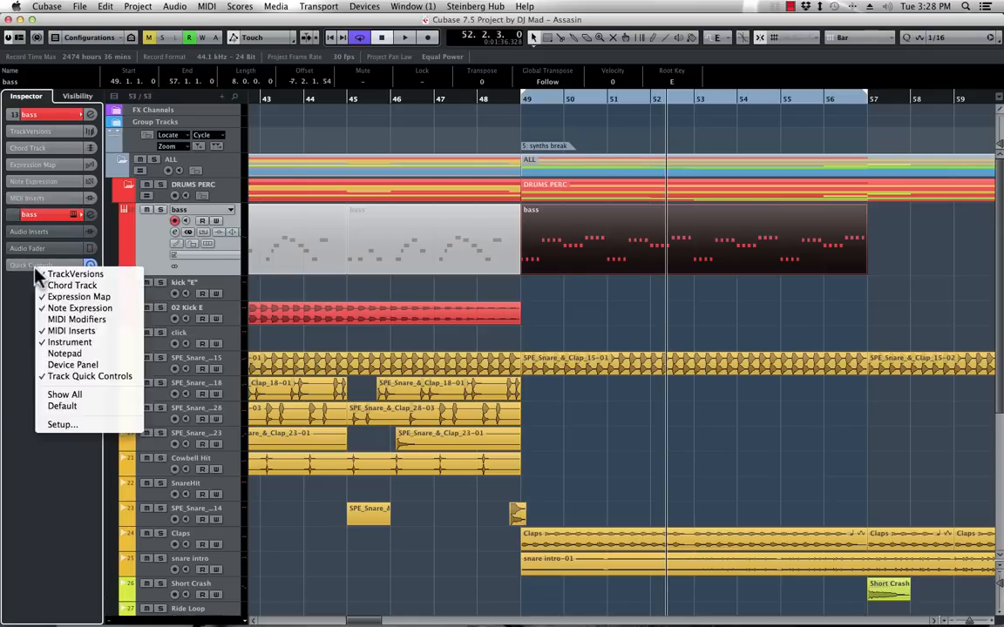
pyautogui.click(82, 375)
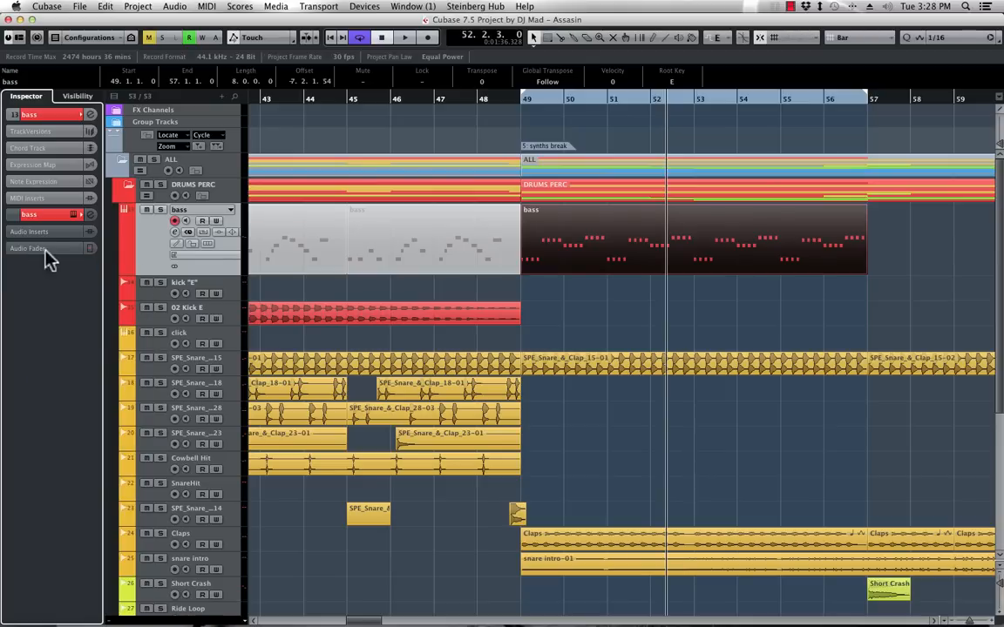
pyautogui.rightClick(42, 251)
pyautogui.rightClick(23, 233)
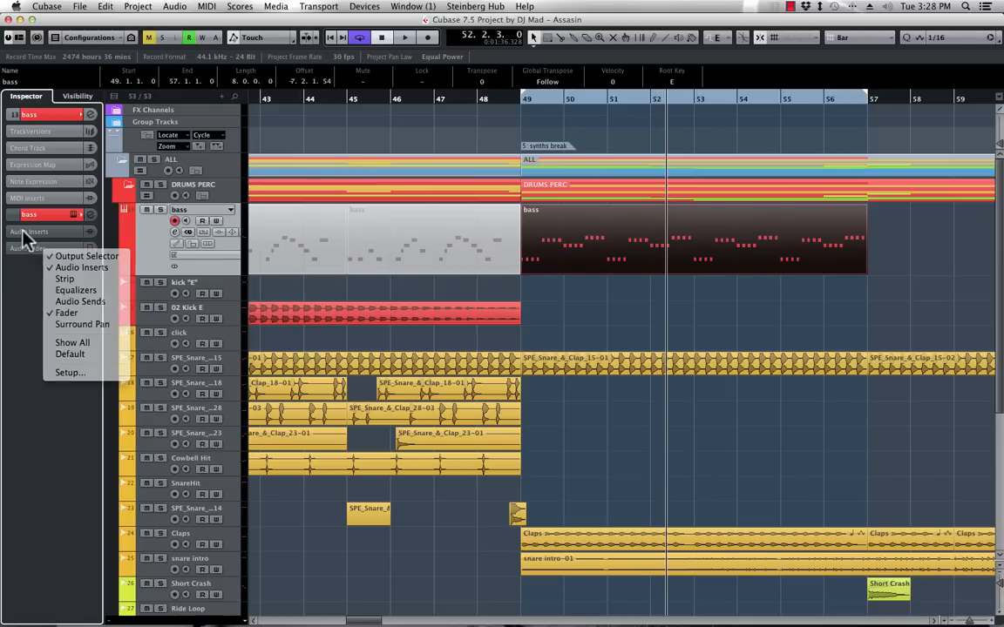
pyautogui.click(27, 257)
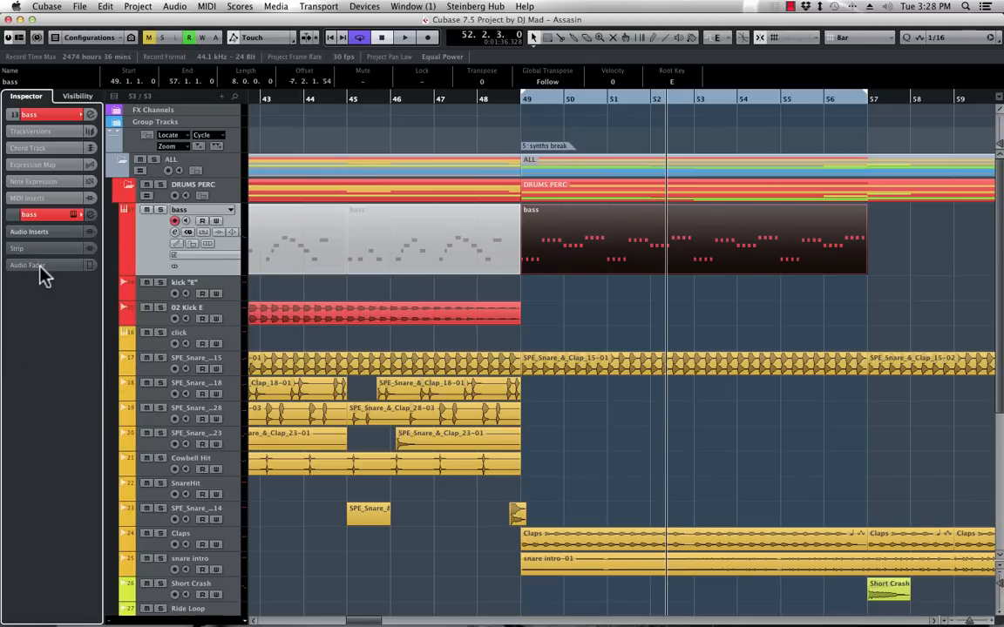
pyautogui.rightClick(38, 262)
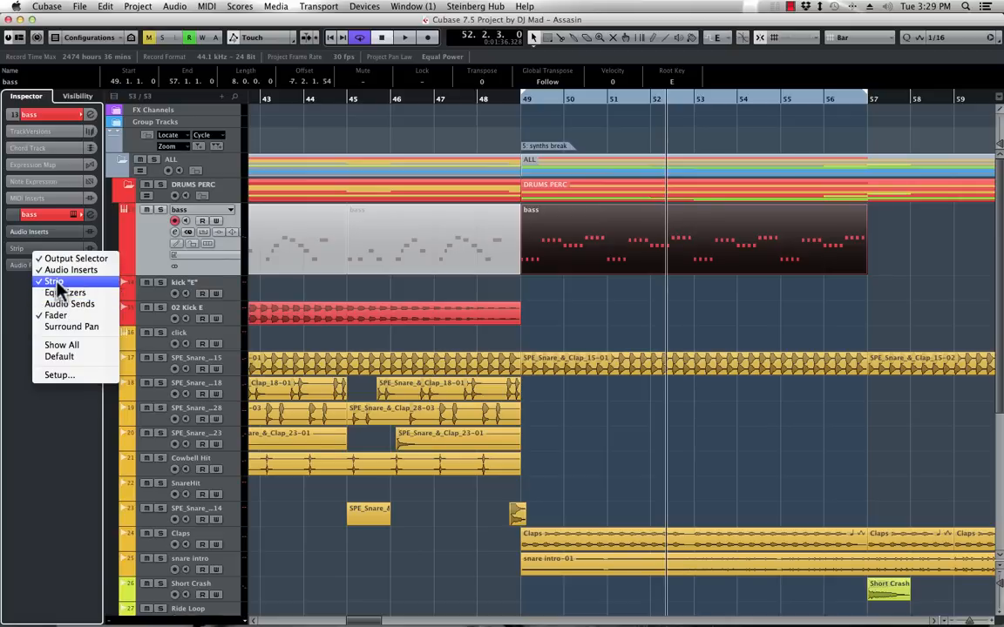
pyautogui.click(57, 282)
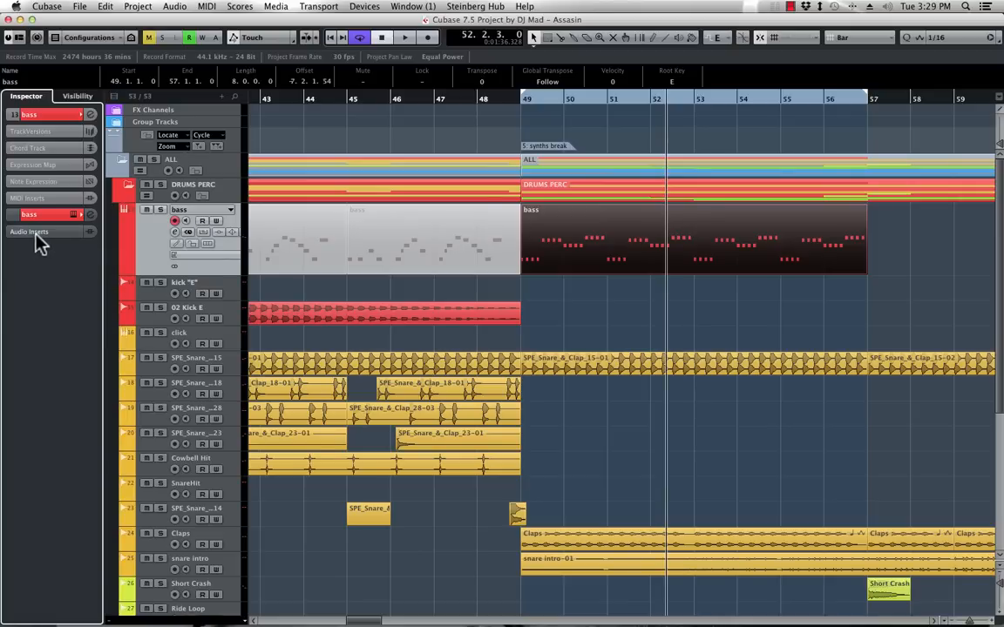
# Expand the Audio Fader and Audio Inserts sections in the Inspector to check how they fit together
pyautogui.click(38, 240)
pyautogui.click(38, 415)
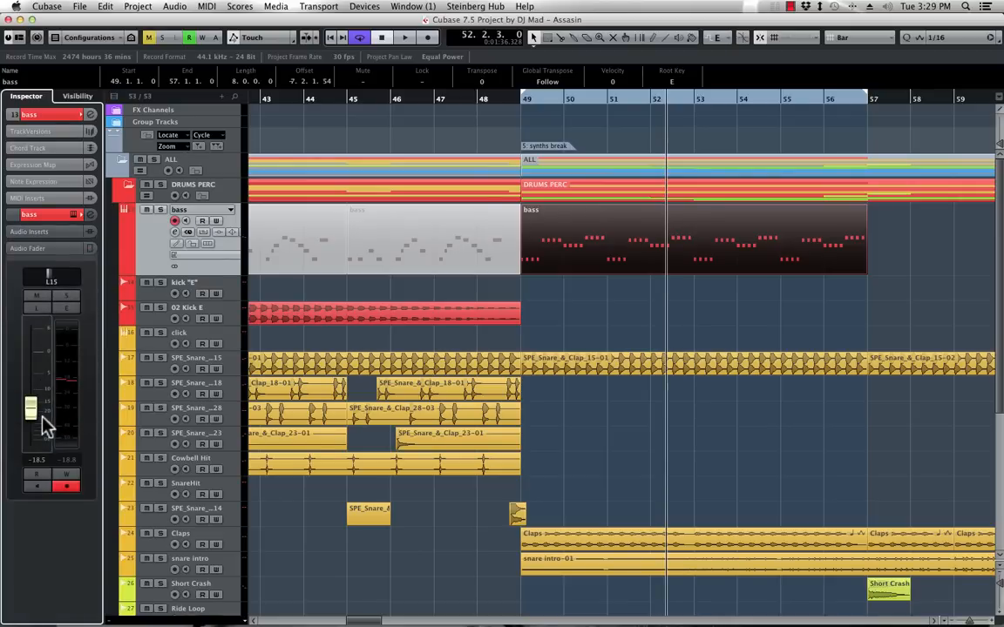
pyautogui.click(35, 231)
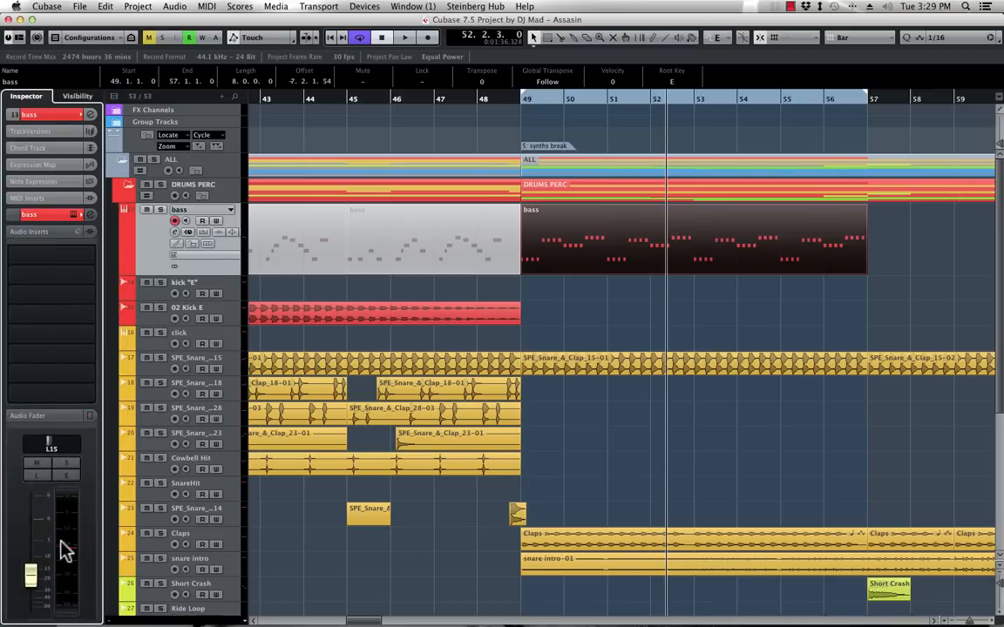
# Hide the Expression Map, MIDI Inserts and Note Expression sections from the bass track's Inspector
pyautogui.rightClick(42, 177)
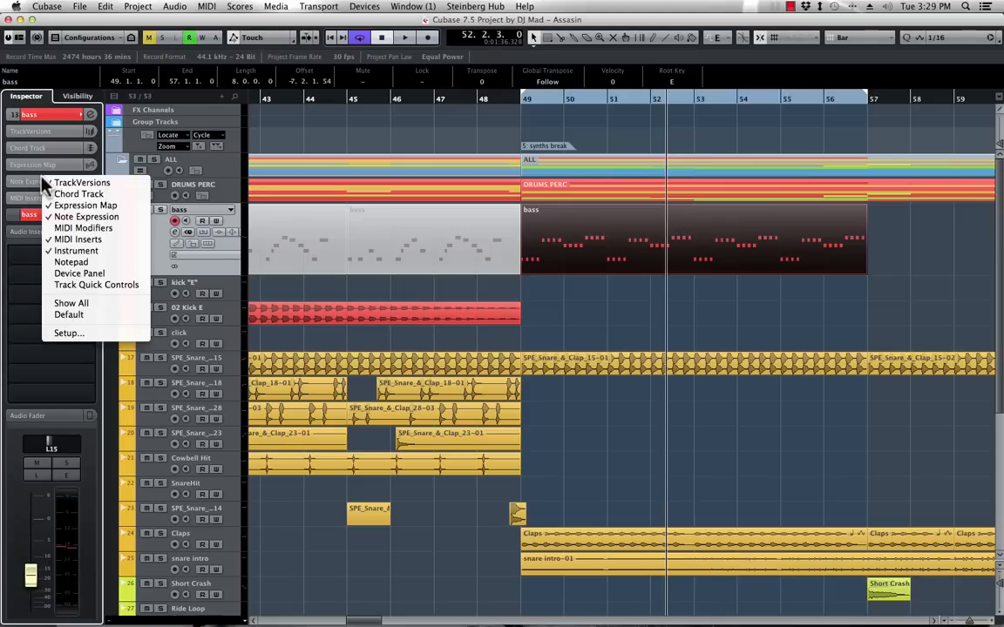
pyautogui.click(59, 171)
pyautogui.rightClick(41, 145)
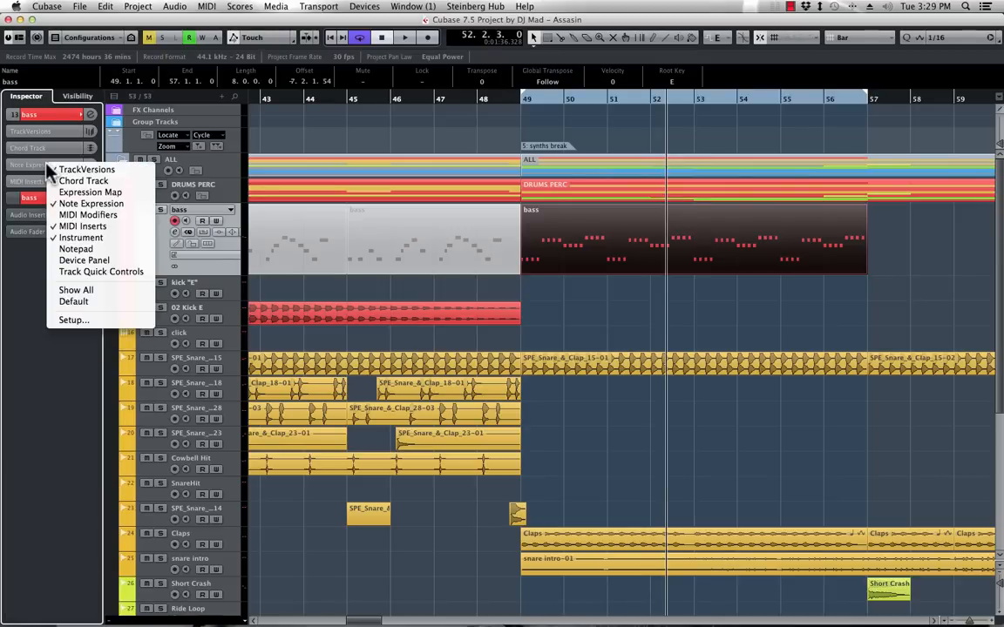
pyautogui.click(73, 227)
pyautogui.rightClick(41, 162)
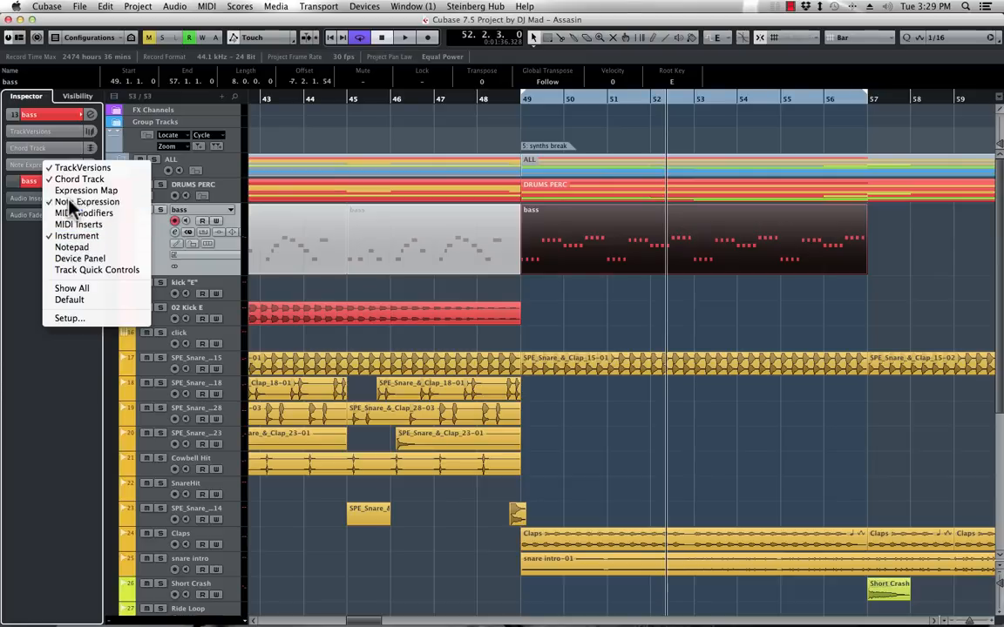
pyautogui.click(70, 201)
# Expand the bass track's fader and audio insert slots in the reduced Inspector, and briefly audition the part
pyautogui.click(40, 198)
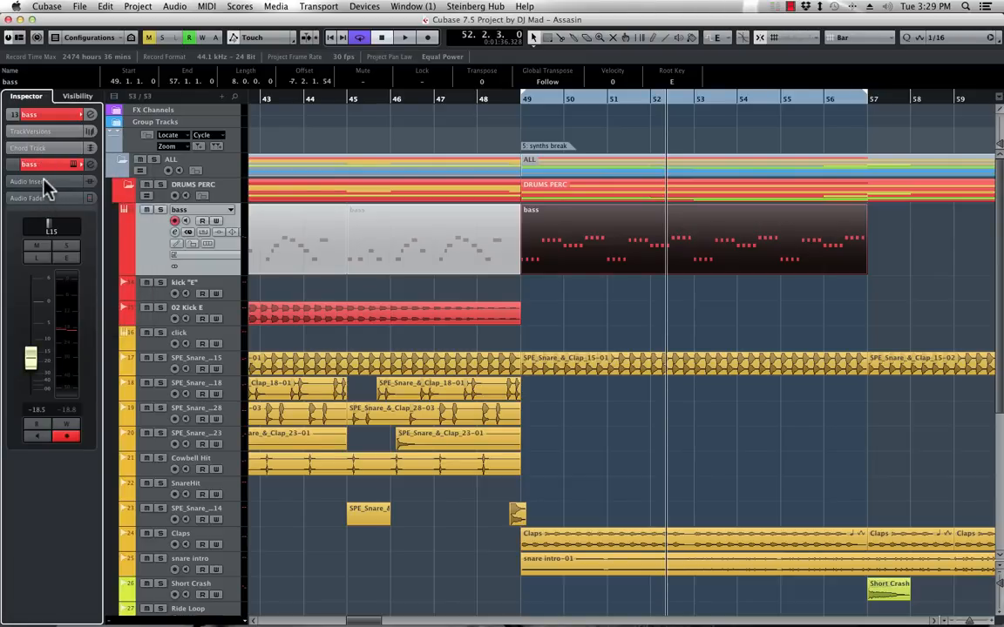
pyautogui.click(42, 182)
pyautogui.press('space')
pyautogui.press('space')
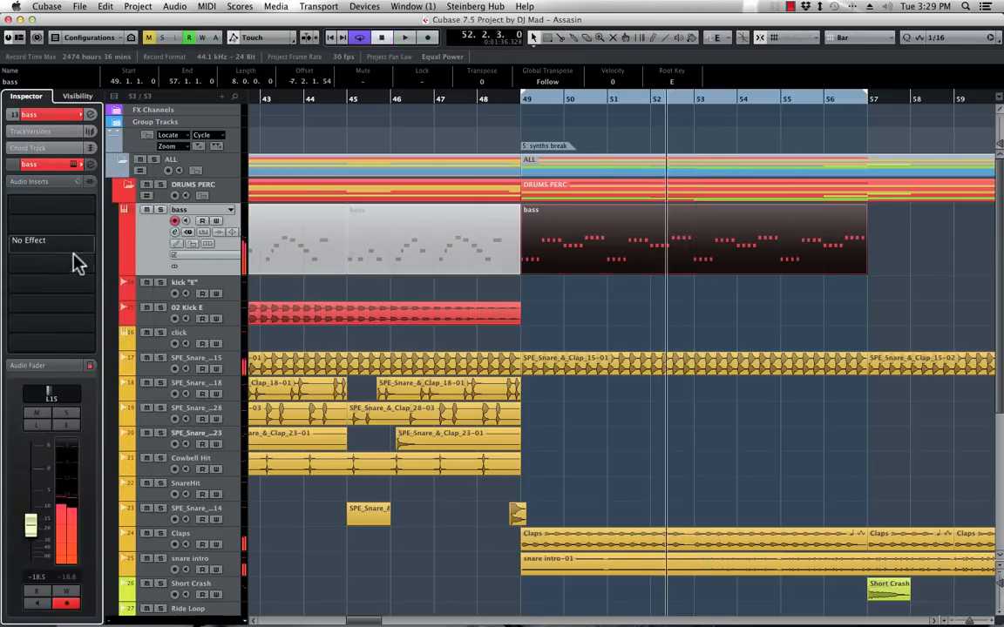
# Load the Maul effect into the bass track's first insert slot and raise the track fader to about -5.3 dB during playback
pyautogui.click(90, 207)
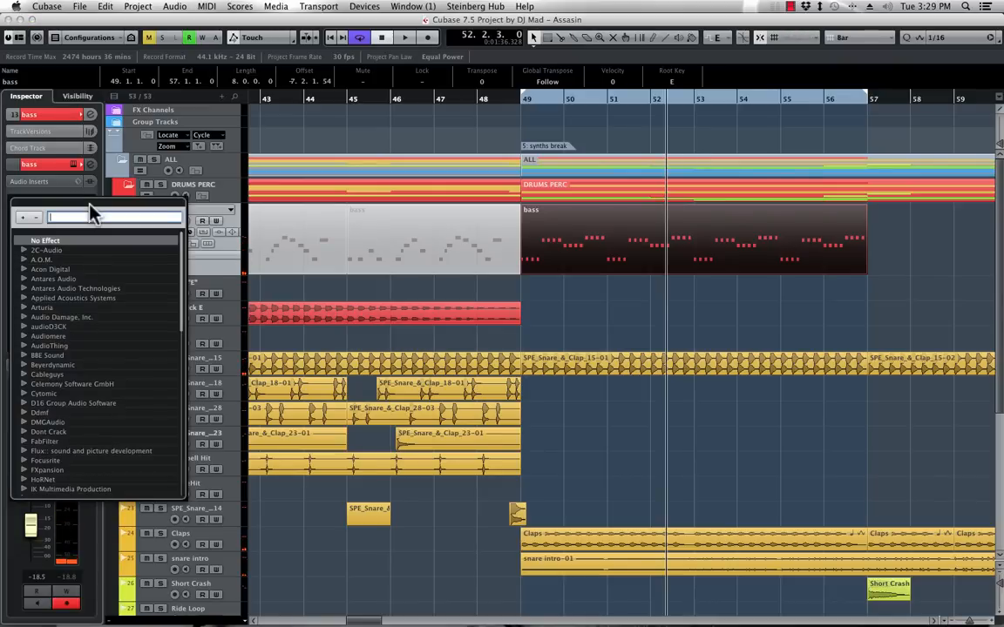
pyautogui.write('MAUL')
pyautogui.press('Return')
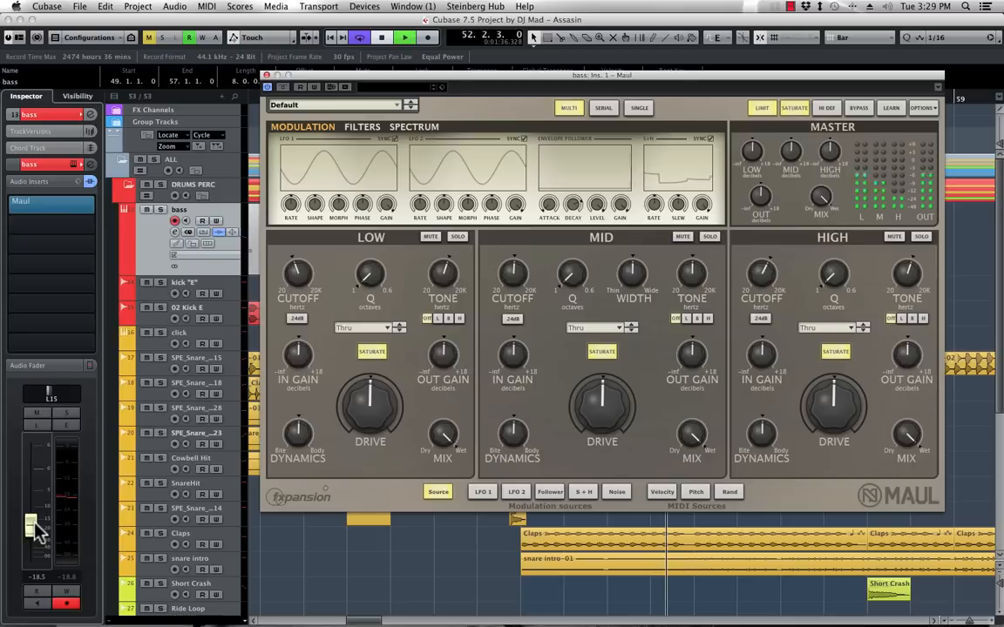
pyautogui.moveTo(36, 531); pyautogui.dragTo(35, 499)
pyautogui.press('space')
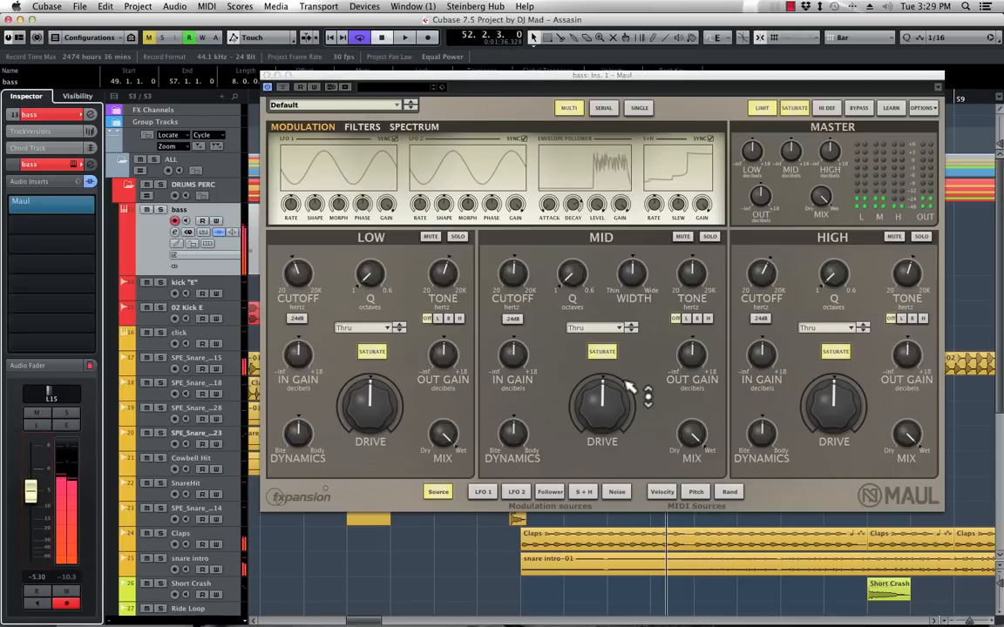
# Set Maul's mid band to the Diff distortion type, test its drive, and compare the effect bypassed and active during playback
pyautogui.click(622, 336)
pyautogui.moveTo(597, 366)
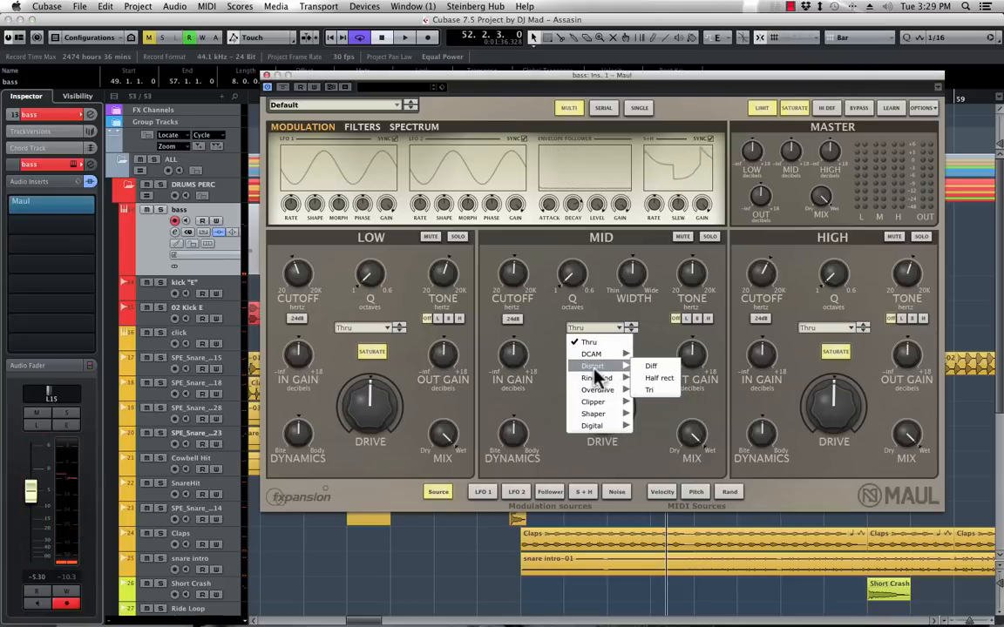
pyautogui.click(658, 370)
pyautogui.press('space')
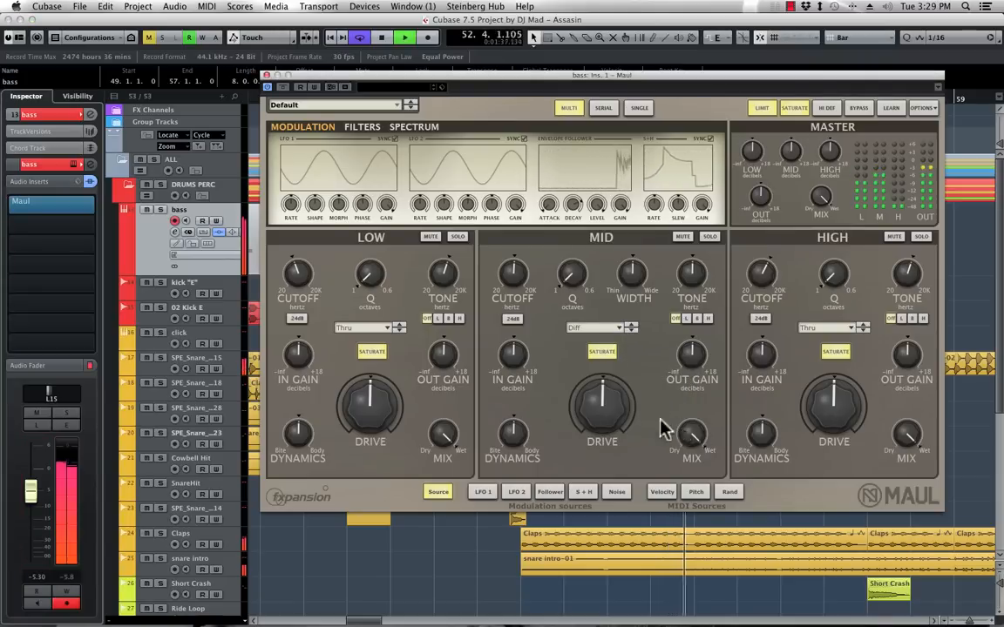
pyautogui.moveTo(607, 411)
pyautogui.mouseDown()
pyautogui.moveTo(558, 358)
pyautogui.moveTo(556, 331)
pyautogui.moveTo(554, 347)
pyautogui.moveTo(596, 380)
pyautogui.moveTo(587, 396)
pyautogui.moveTo(602, 409)
pyautogui.mouseUp()
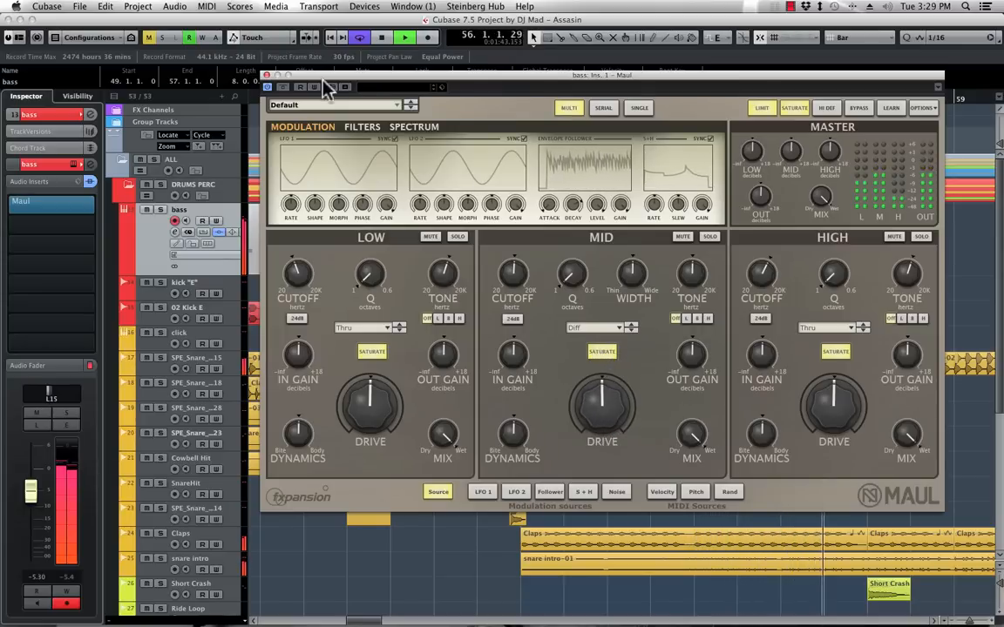
pyautogui.click(282, 87)
pyautogui.click(284, 87)
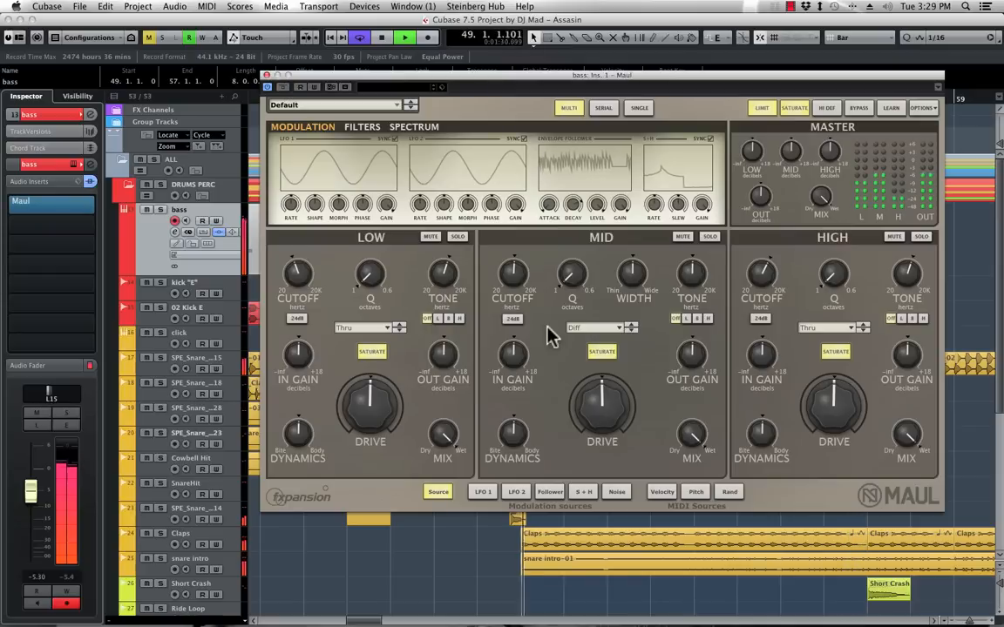
# Switch Maul's mid band to Half rect distortion, try its drive control, and stop playback
pyautogui.click(631, 327)
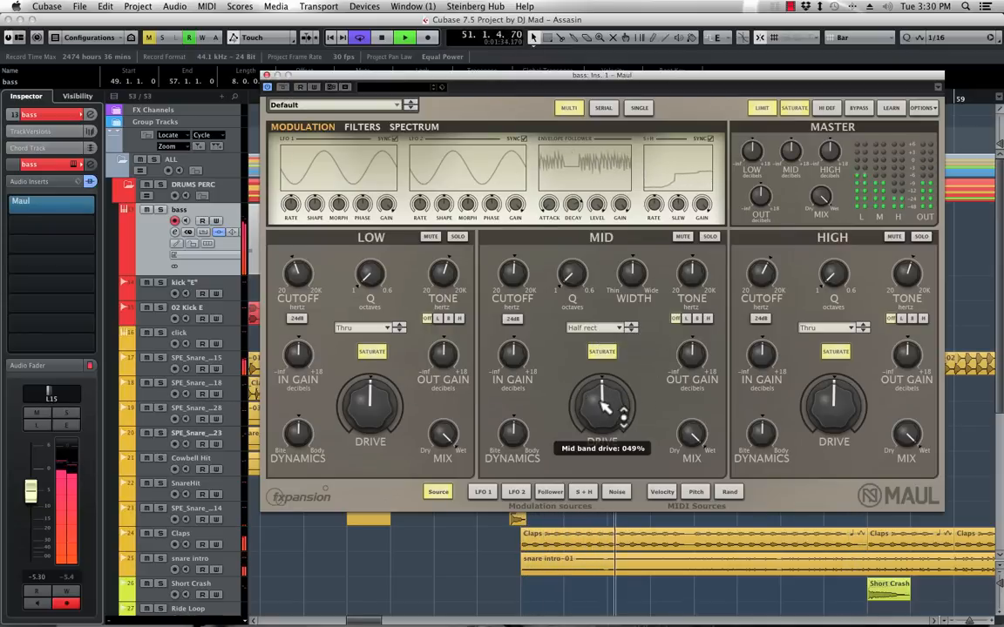
pyautogui.moveTo(602, 395)
pyautogui.mouseDown()
pyautogui.moveTo(636, 513)
pyautogui.moveTo(605, 388)
pyautogui.moveTo(601, 403)
pyautogui.mouseUp()
pyautogui.press('space')
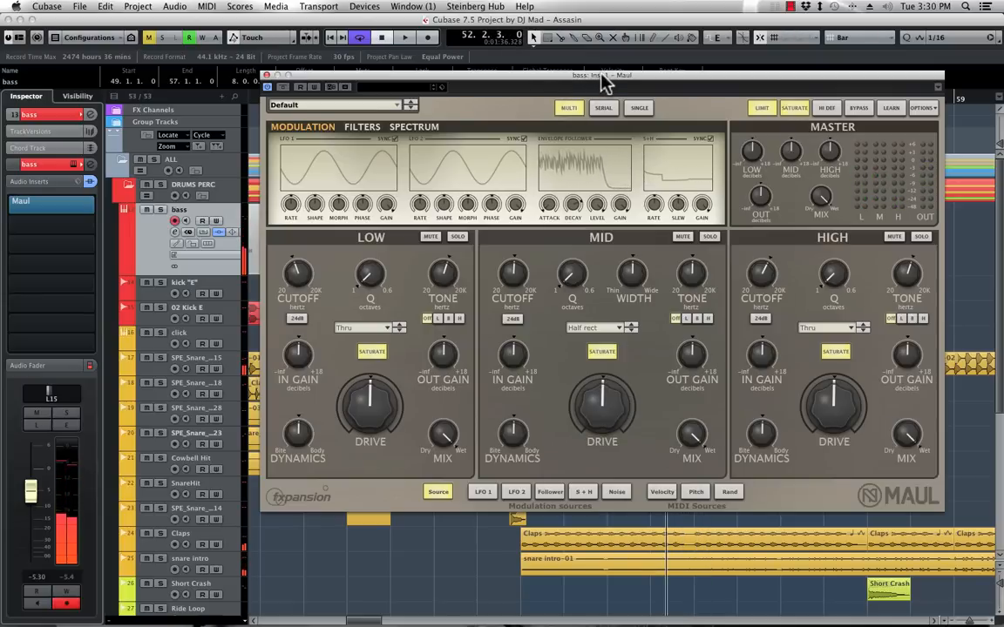
# Close the Maul window, start playback, and lower the bass track's fader to about -12.9 dB
pyautogui.moveTo(605, 81); pyautogui.dragTo(584, 103)
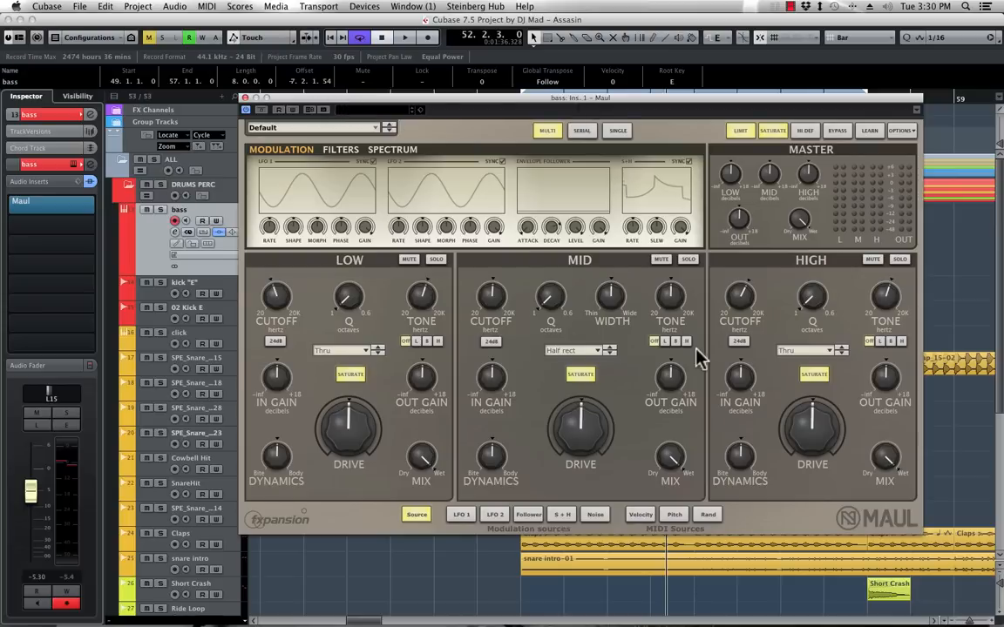
pyautogui.click(245, 98)
pyautogui.press('space')
pyautogui.moveTo(34, 493); pyautogui.dragTo(40, 532)
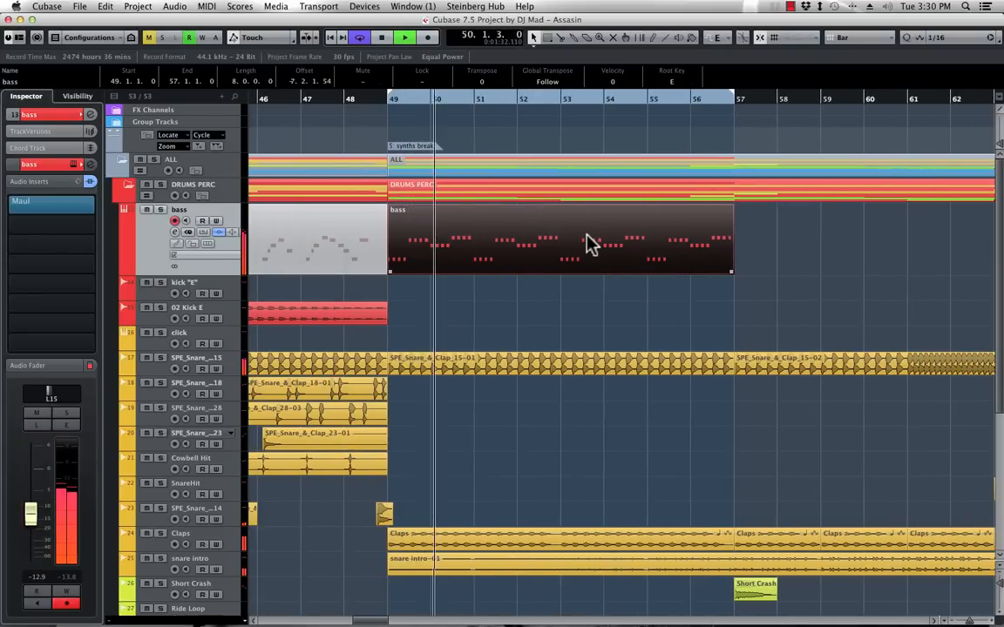
# Duplicate the bass part at bar 49 to start at bar 57, and stop playback
pyautogui.press('super+d')
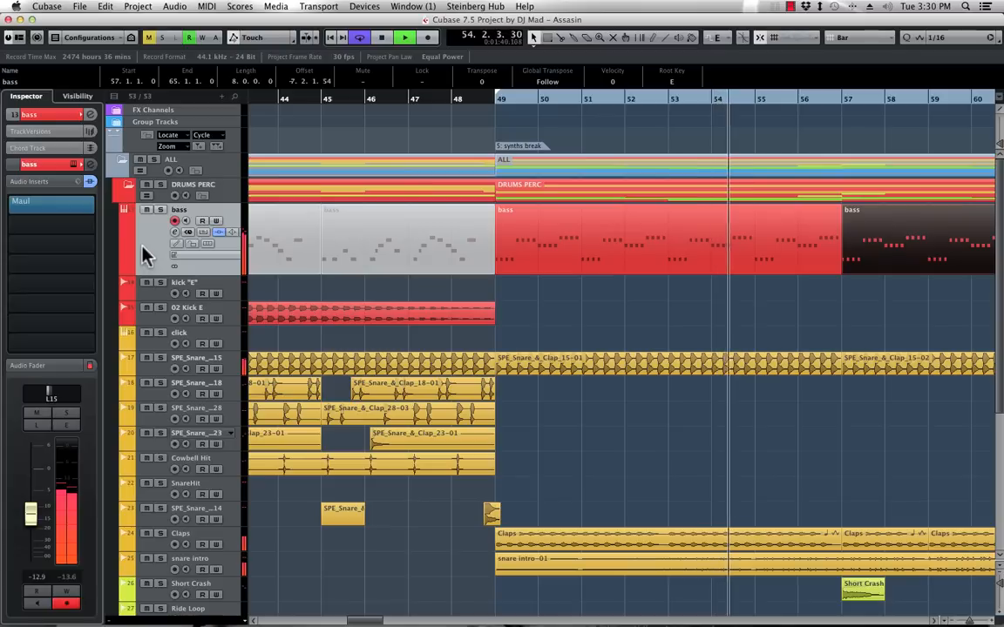
pyautogui.click(94, 223)
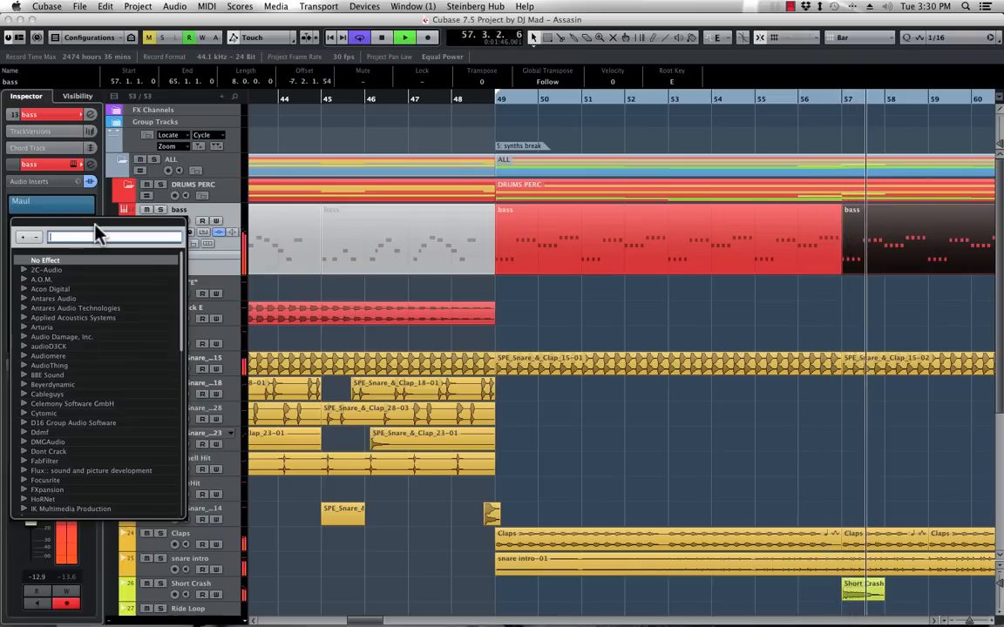
pyautogui.click(98, 192)
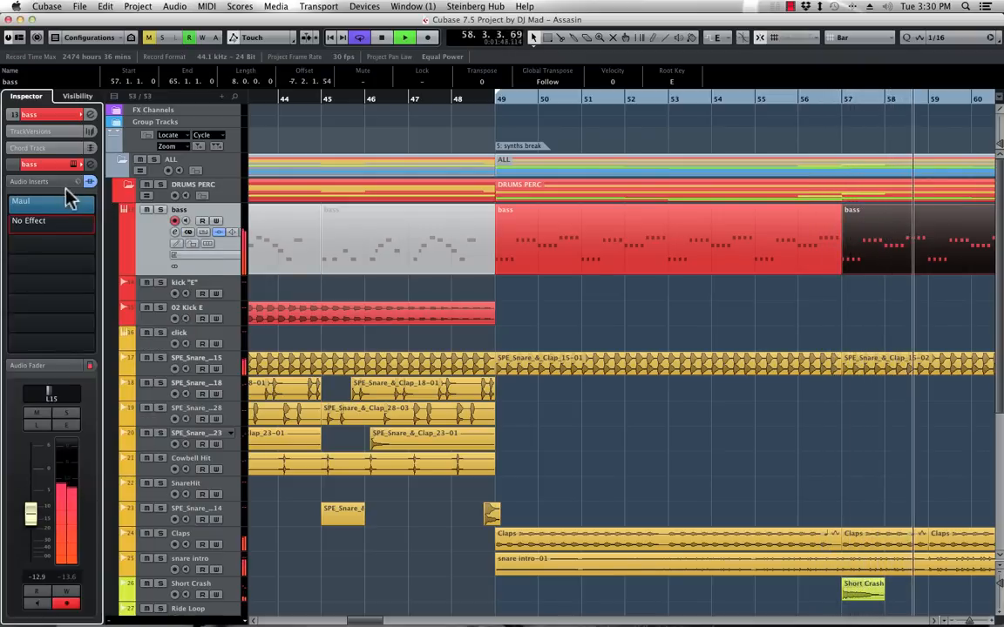
pyautogui.press('space')
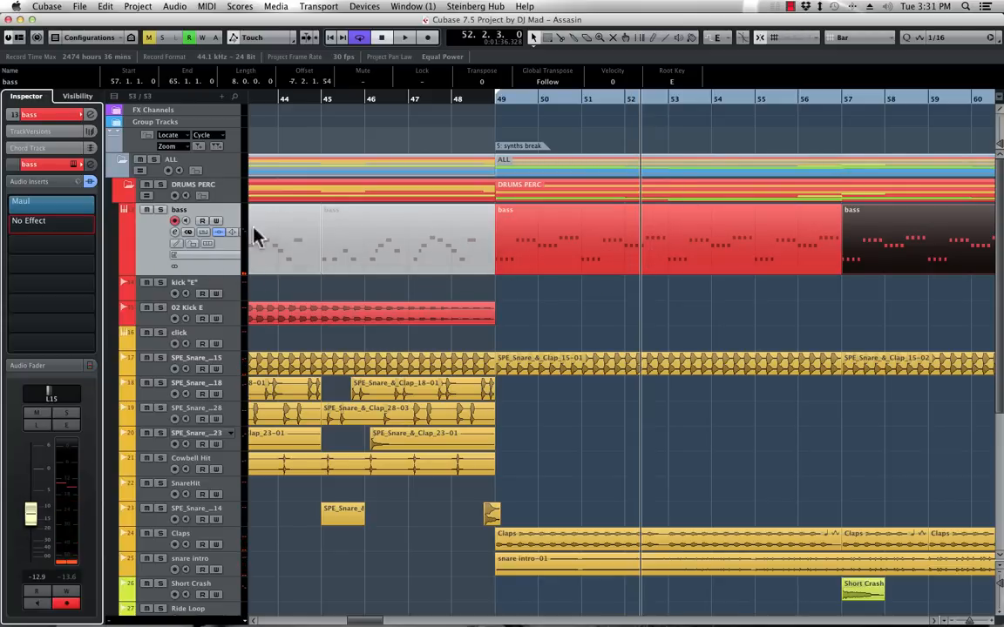
# Open the MixConsole and show the Pre (Filters/Gain/Phase) rack expanded across the channels
pyautogui.press('F3')
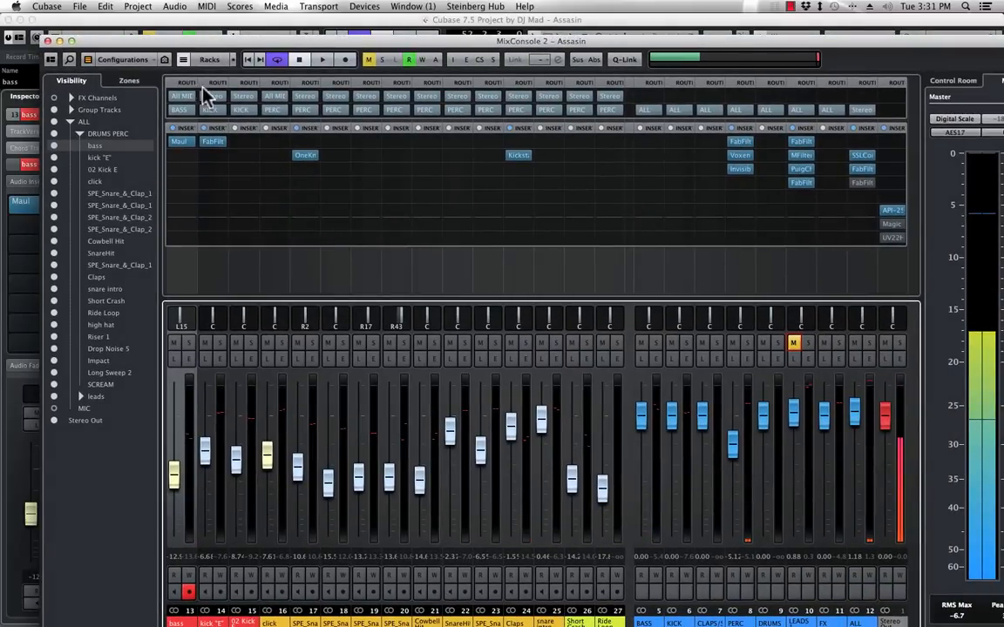
pyautogui.click(208, 61)
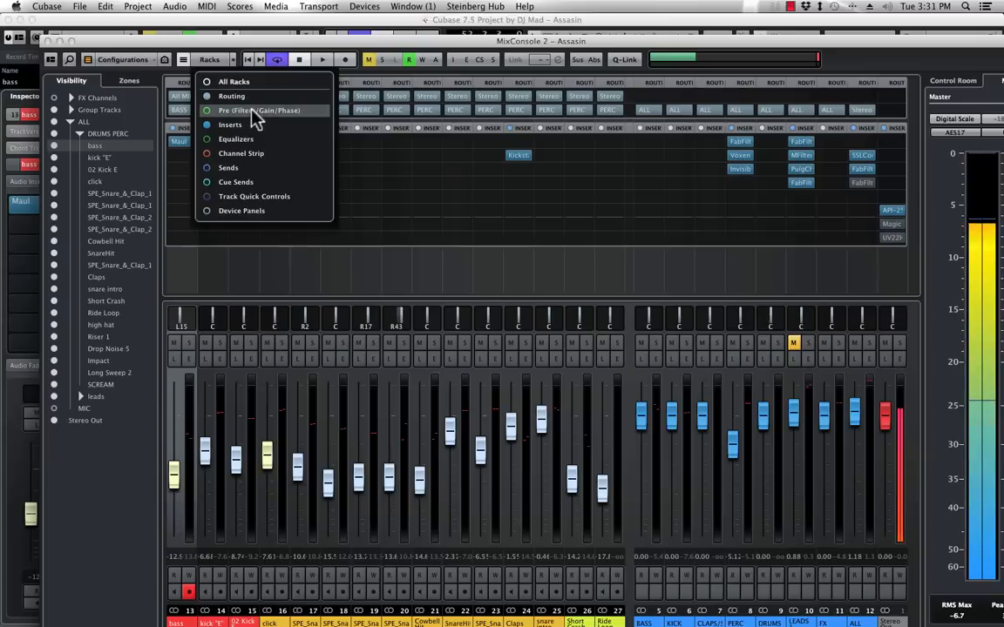
pyautogui.click(249, 111)
pyautogui.click(214, 43)
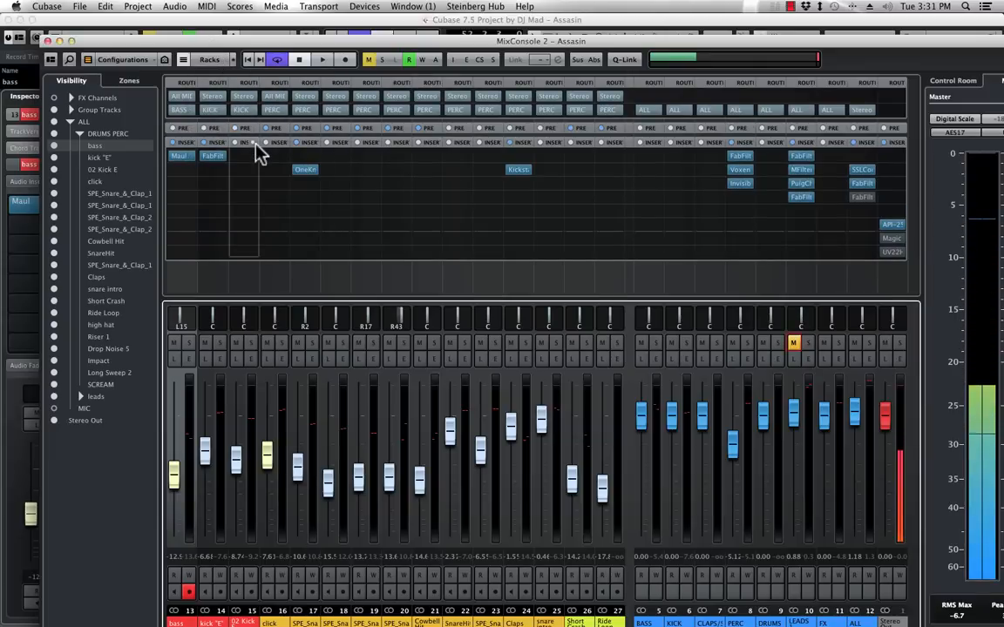
pyautogui.click(245, 127)
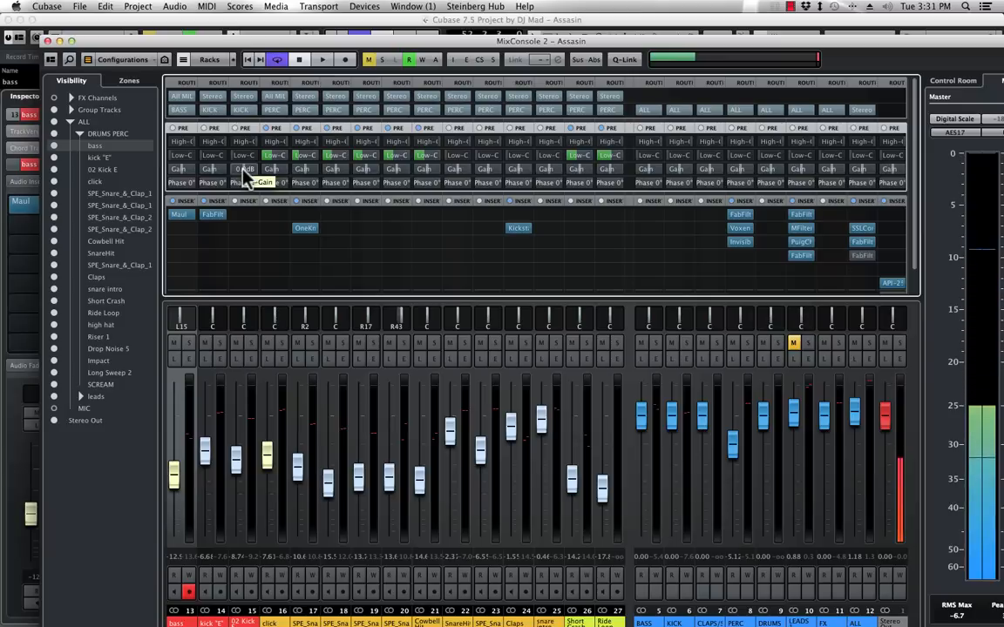
# Try raised and lowered pre-gain values on the bass channel during playback, return it to 0.0 dB, and stop playback
pyautogui.press('space')
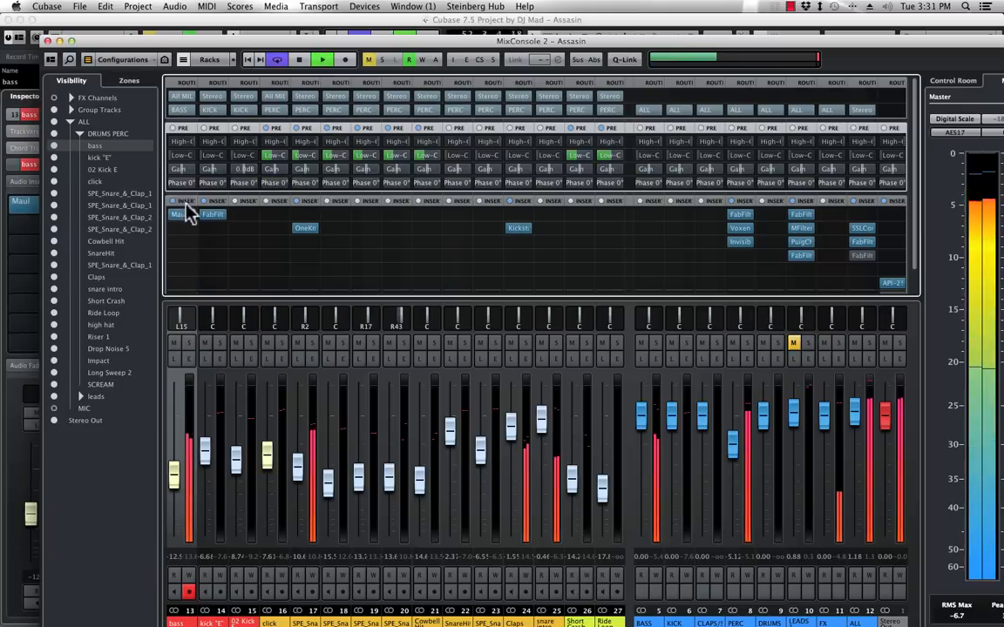
pyautogui.scroll(5, 183, 171)
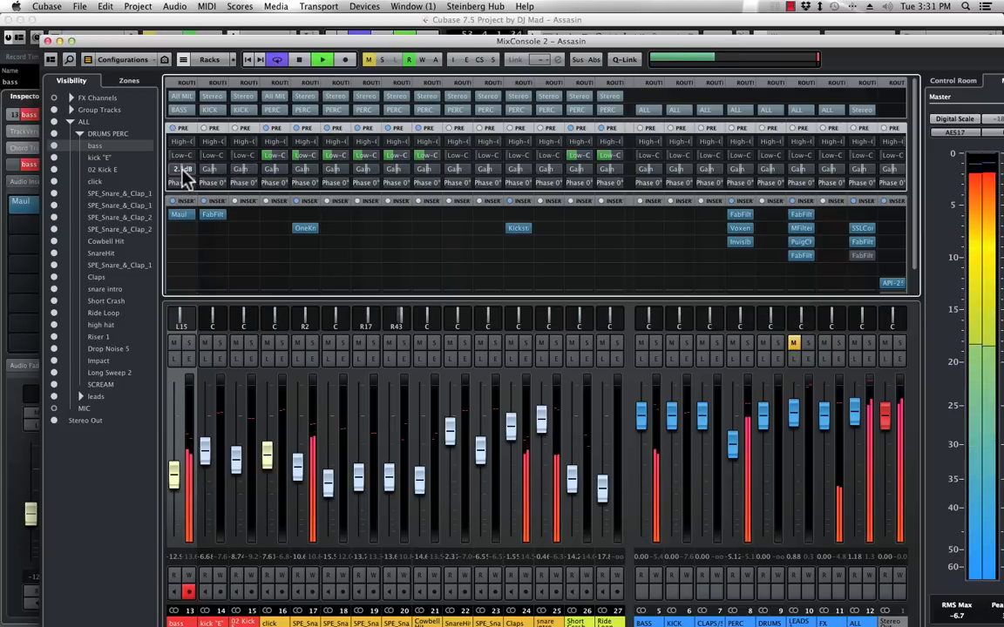
pyautogui.scroll(8, 182, 171)
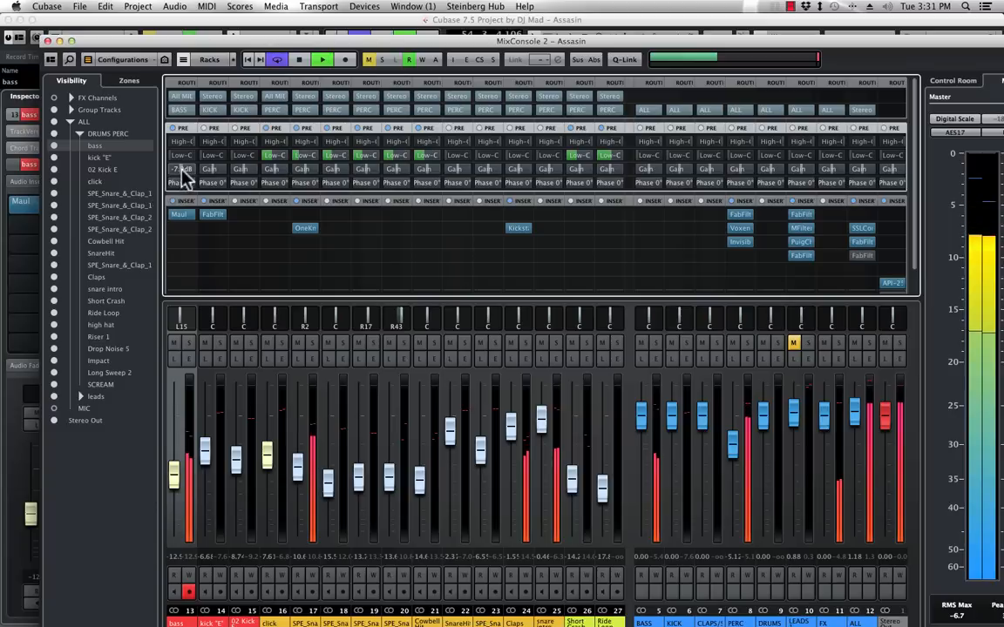
pyautogui.moveTo(179, 199); pyautogui.dragTo(178, 156)
pyautogui.rightClick(183, 174)
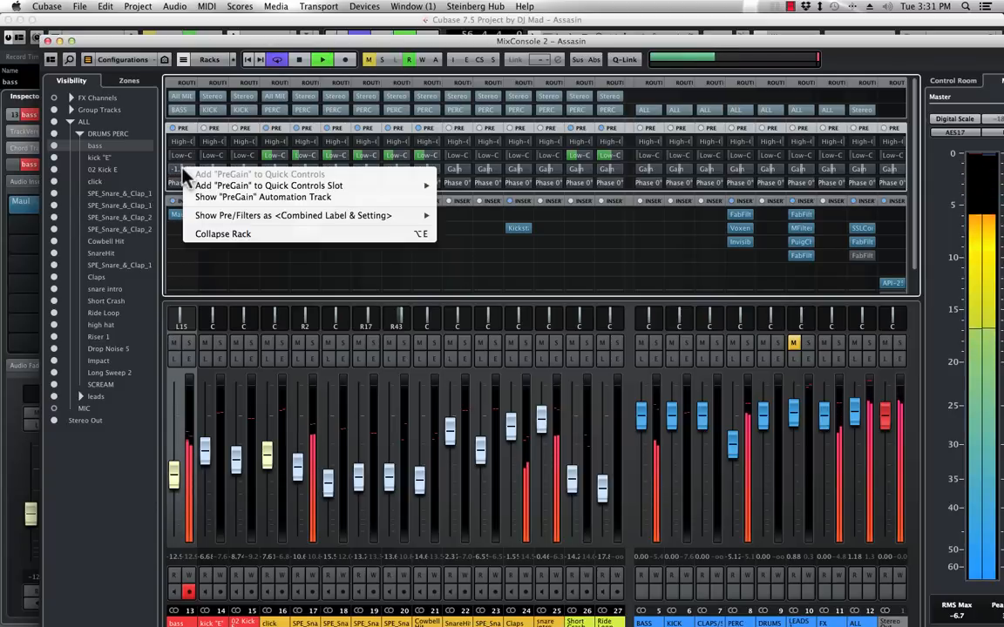
pyautogui.press('Escape')
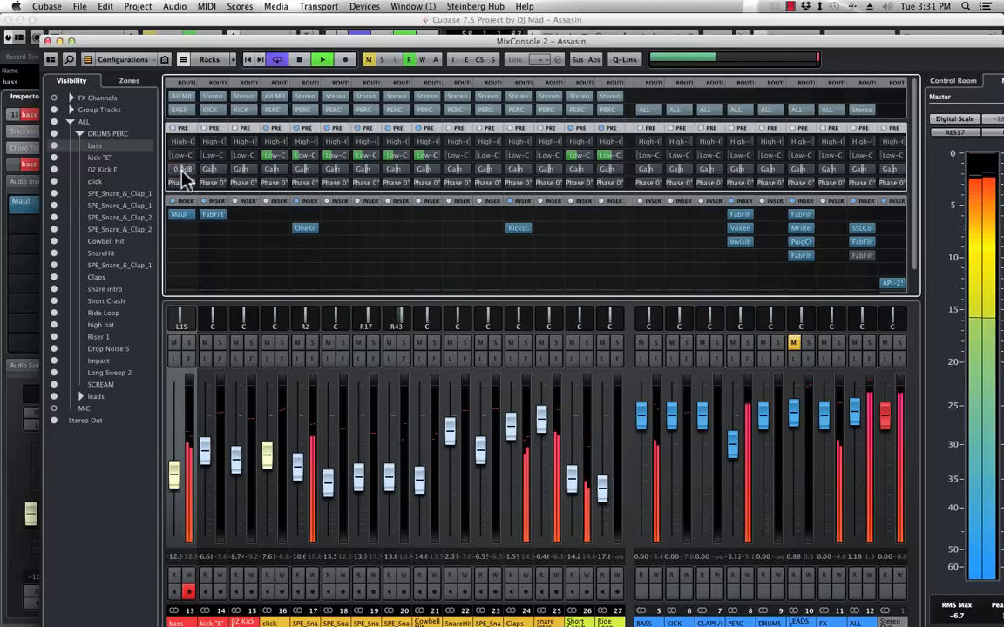
pyautogui.press('space')
# Show the bass channel's PreGain automation track and enlarge its lane in the project window
pyautogui.rightClick(182, 170)
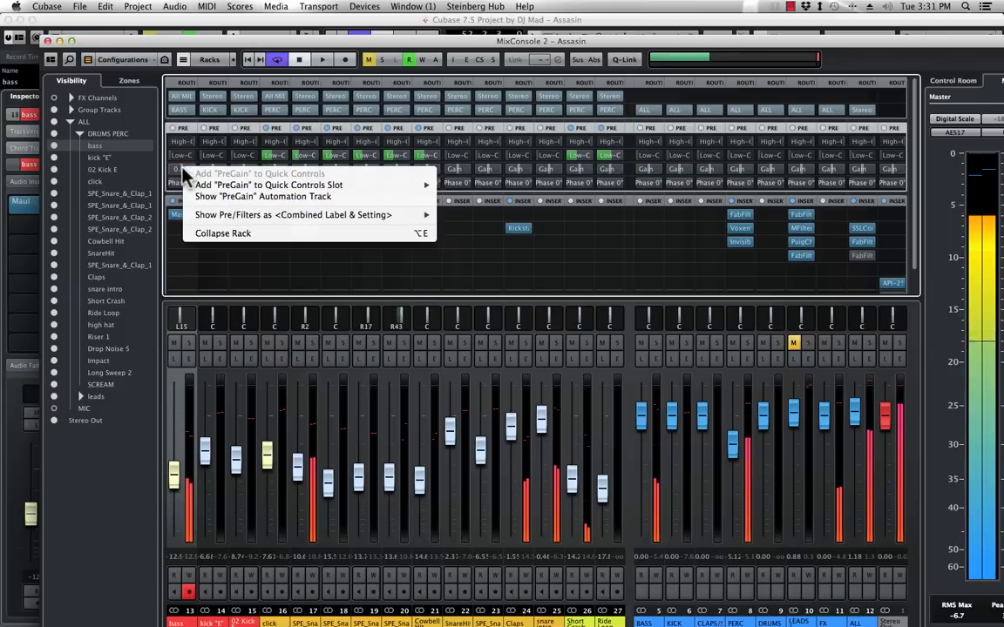
pyautogui.click(223, 197)
pyautogui.click(147, 33)
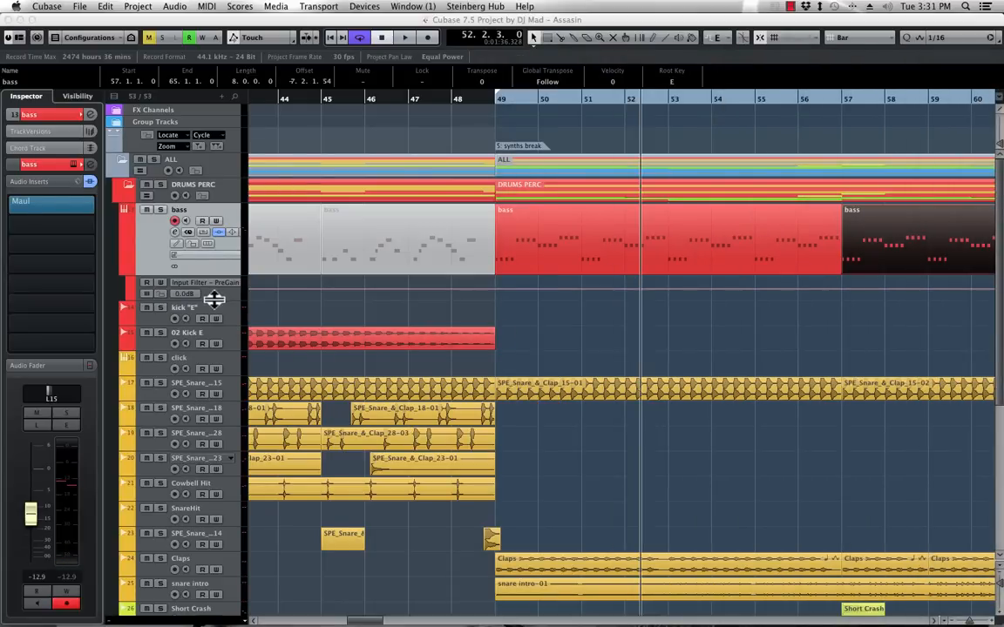
pyautogui.moveTo(214, 299); pyautogui.dragTo(213, 342)
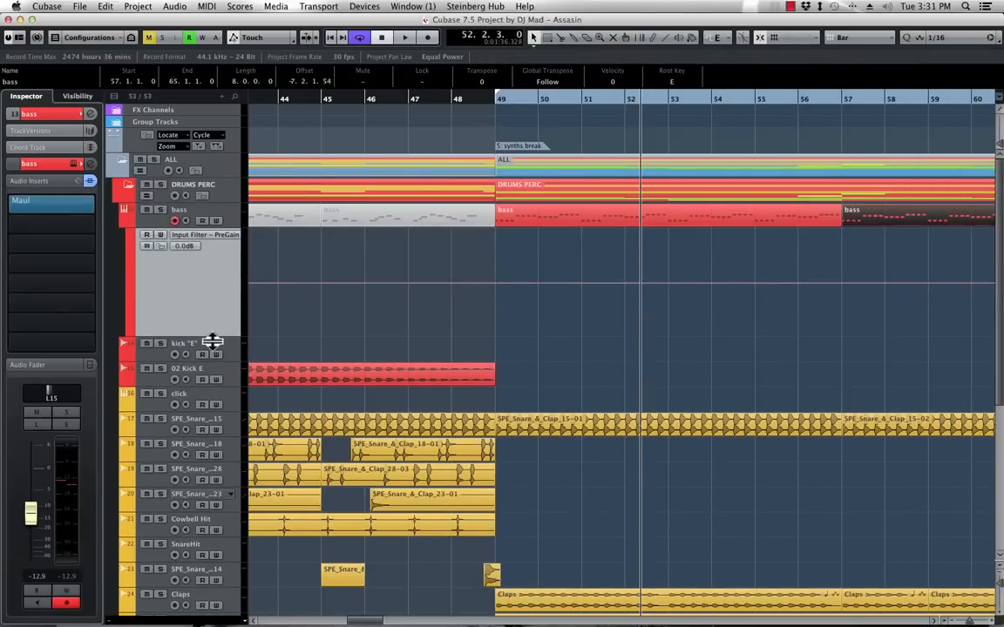
# Enable automation reading and draw a bass PreGain ramp rising from -38.1 dB at bar 48 to 0.0 dB at bar 57
pyautogui.click(842, 291)
pyautogui.rightClick(812, 303)
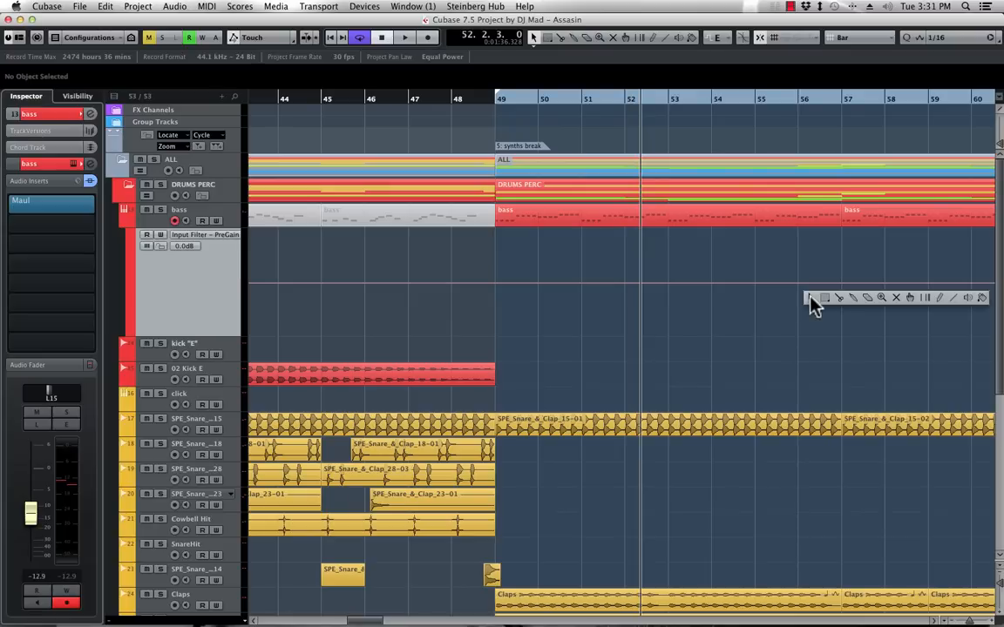
pyautogui.click(923, 298)
pyautogui.click(872, 282)
pyautogui.rightClick(879, 277)
pyautogui.click(888, 275)
pyautogui.press('Delete')
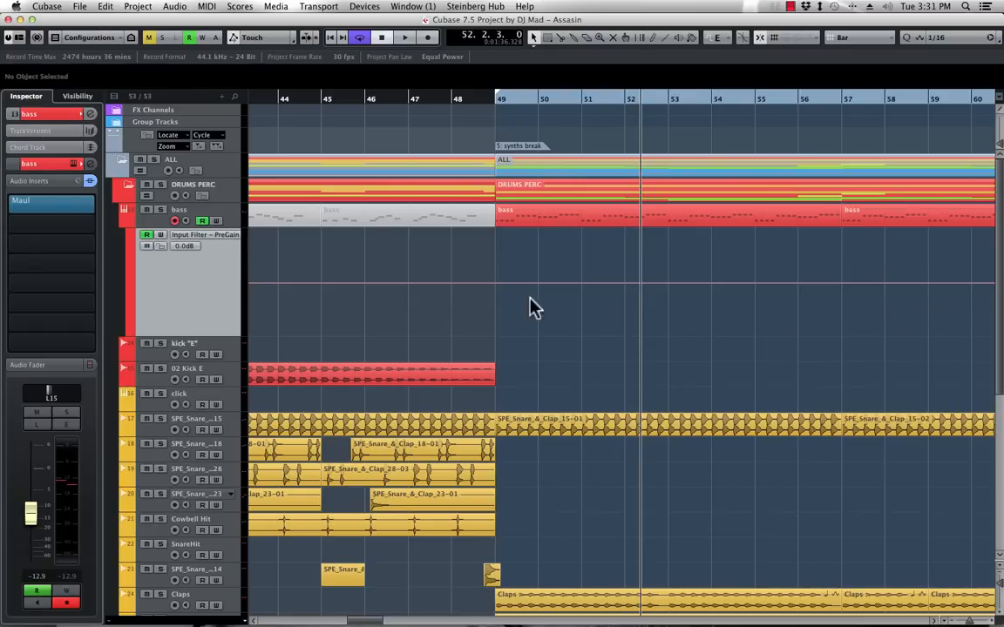
pyautogui.click(494, 282)
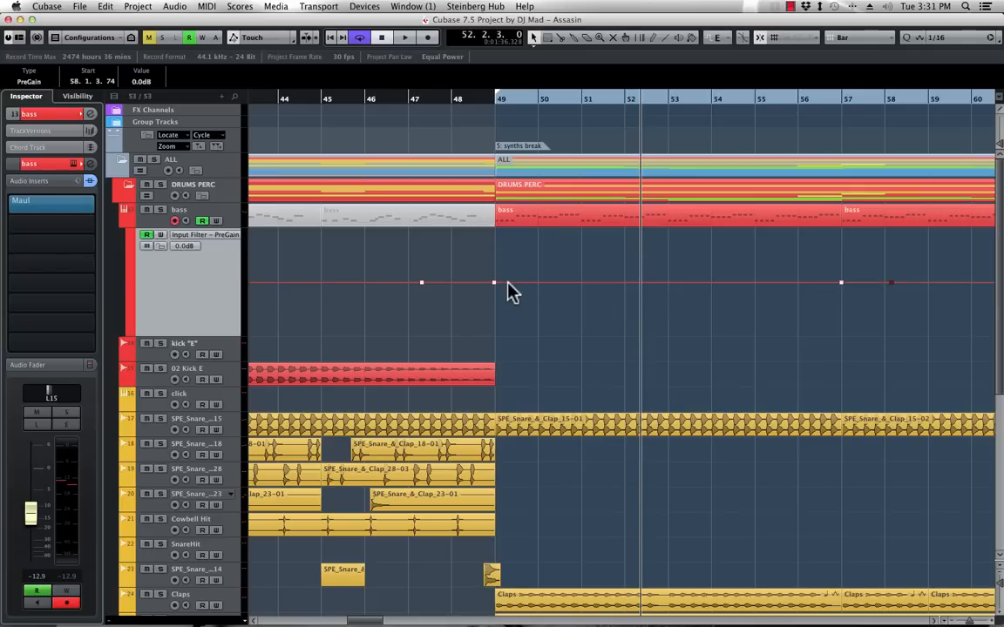
pyautogui.moveTo(492, 283); pyautogui.dragTo(453, 322)
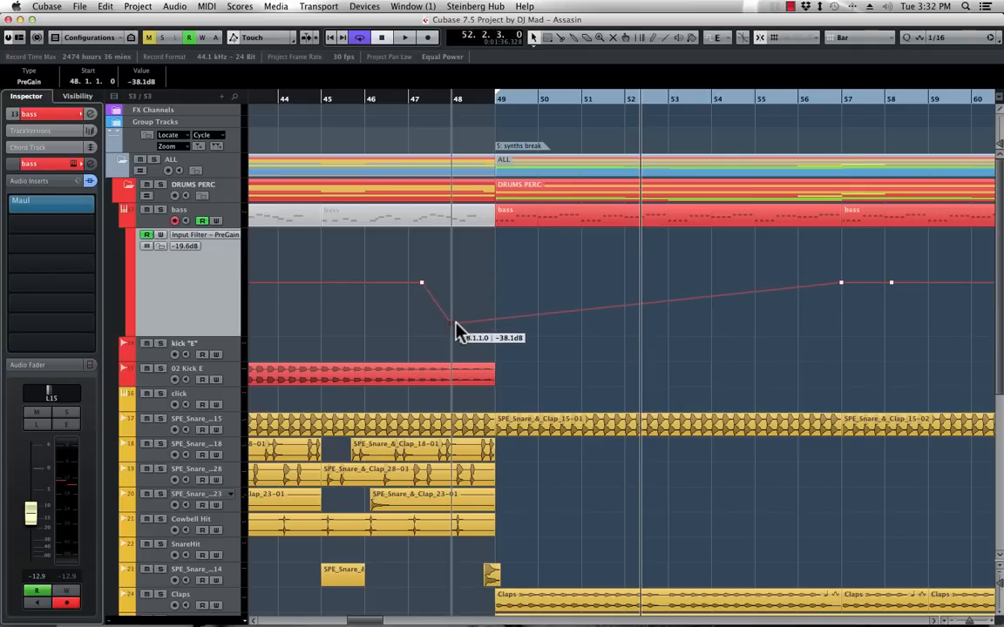
# Play the synths break from bar 49 to hear the bass PreGain automation ramp
pyautogui.click(498, 106)
pyautogui.press('space')
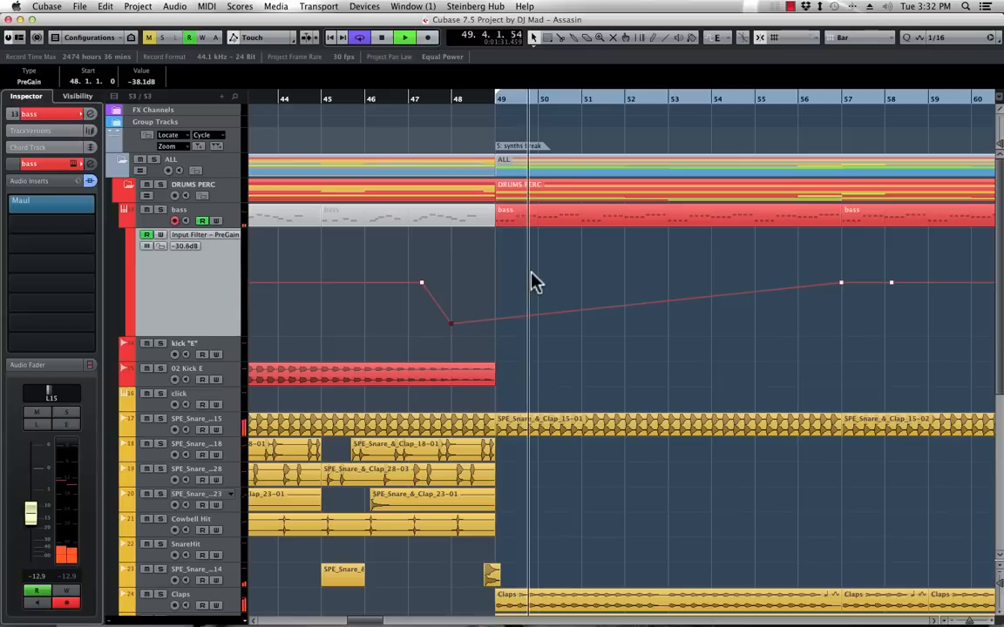
pyautogui.click(452, 325)
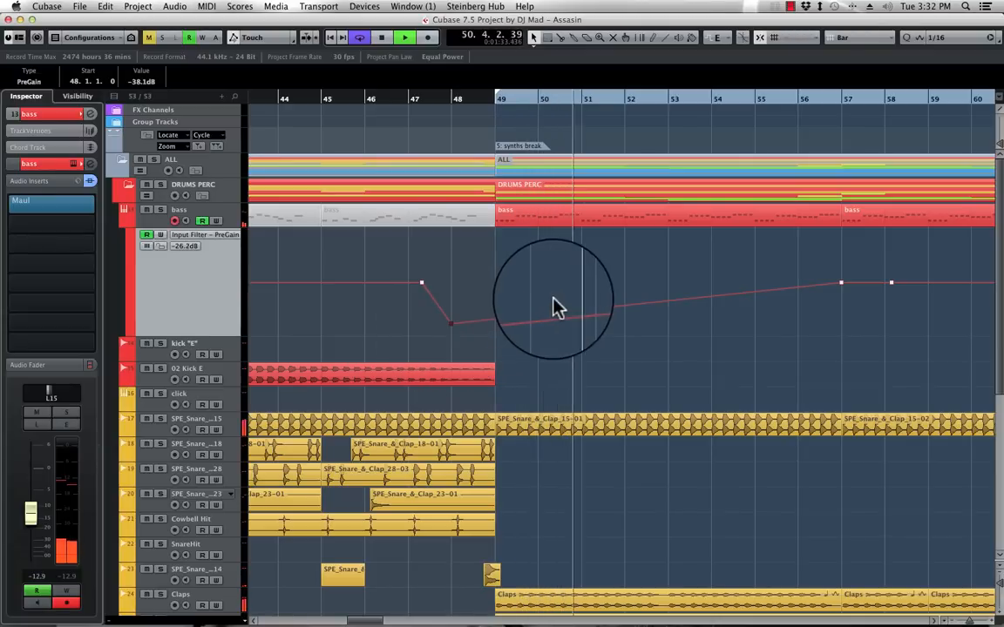
pyautogui.hscroll(3, 617, 289)
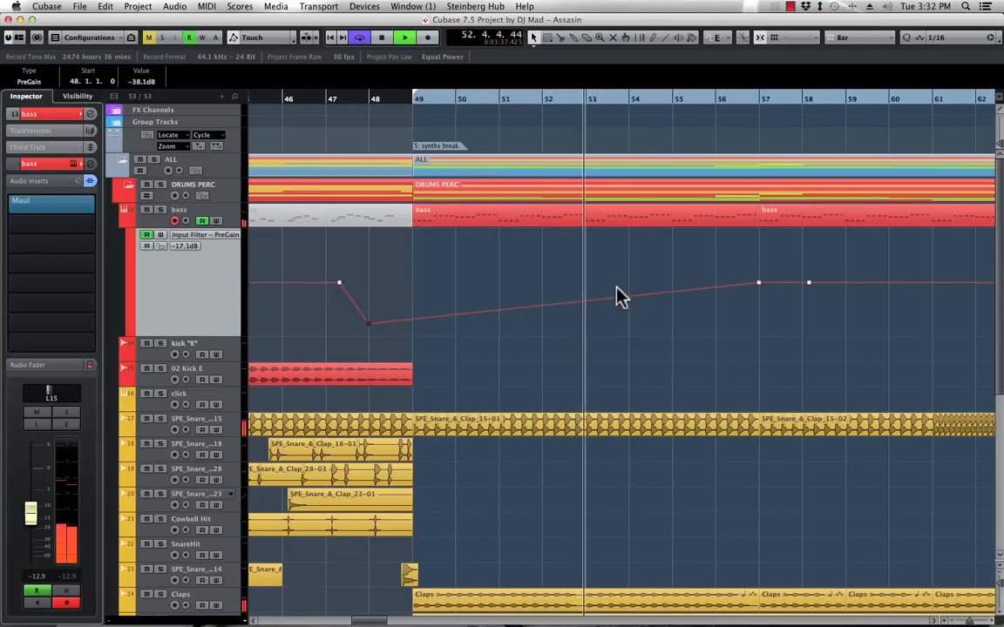
pyautogui.hscroll(5, 617, 288)
pyautogui.hscroll(-3, 521, 279)
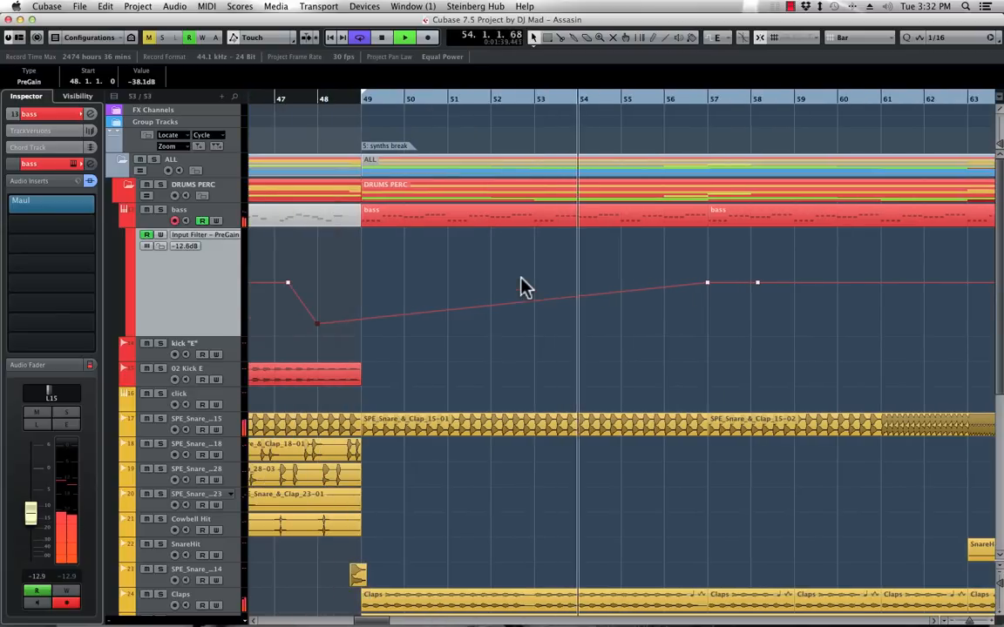
# Briefly solo the SPE_Snare track ending in 15 during playback, clear the solo, and stop playback
pyautogui.click(161, 419)
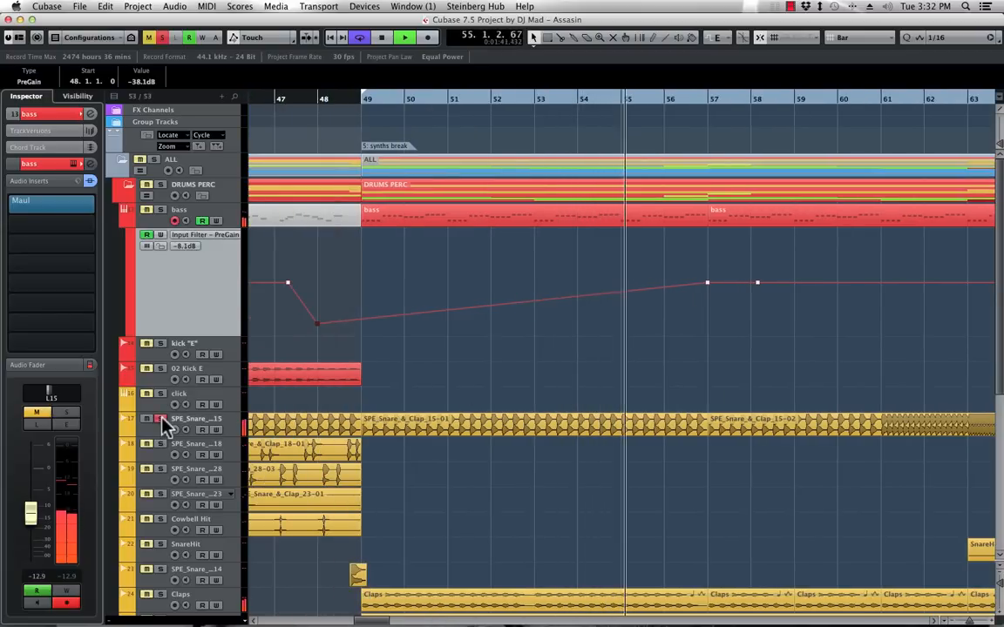
pyautogui.click(162, 422)
pyautogui.scroll(-3, 432, 405)
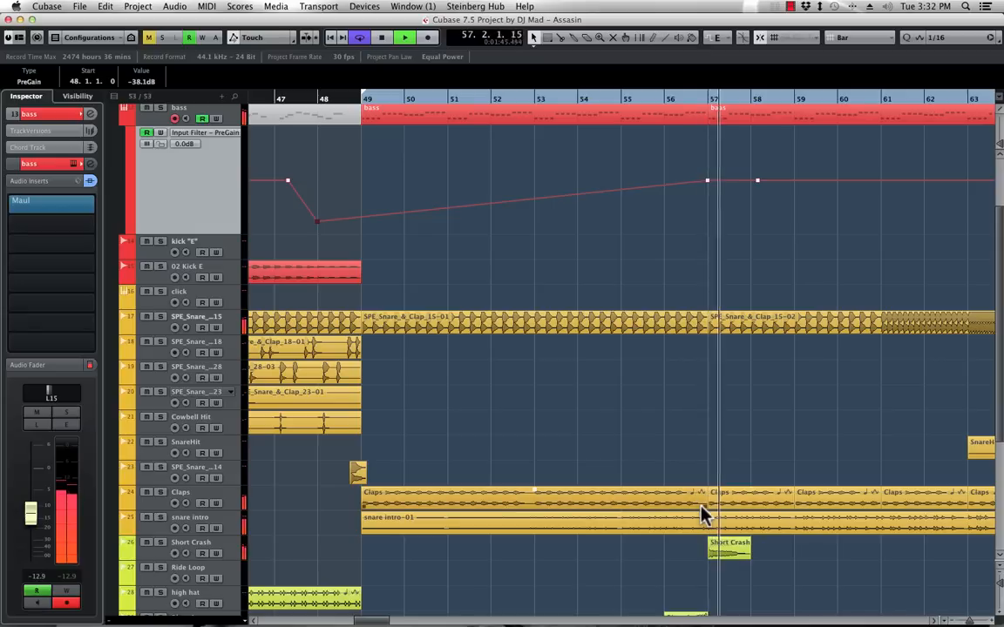
pyautogui.press('space')
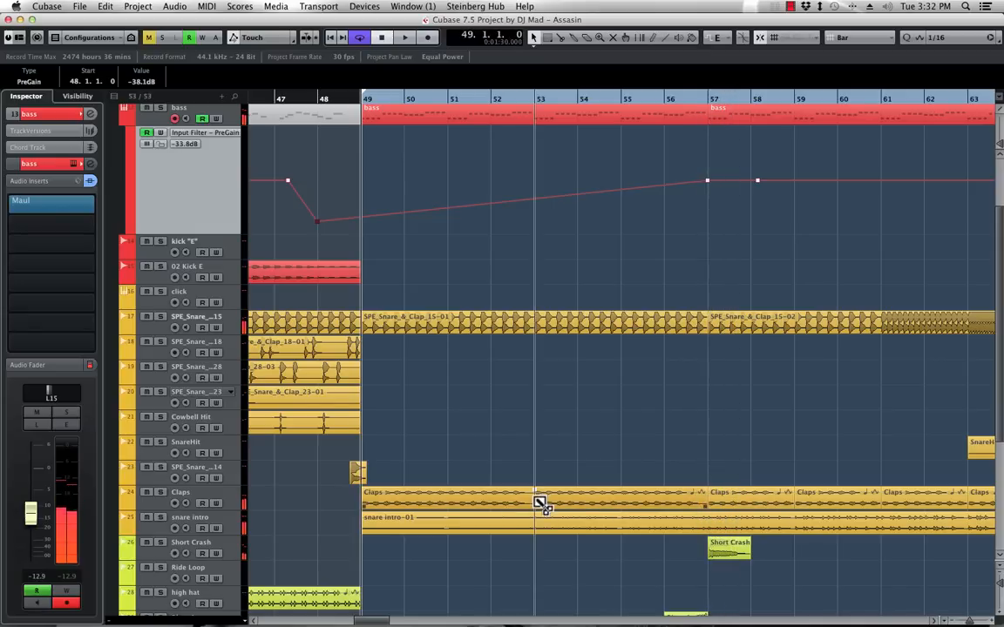
# Shorten the Claps event at bar 49 to two bars, duplicate it to bar 51, and select the Claps track
pyautogui.moveTo(530, 506); pyautogui.dragTo(448, 505)
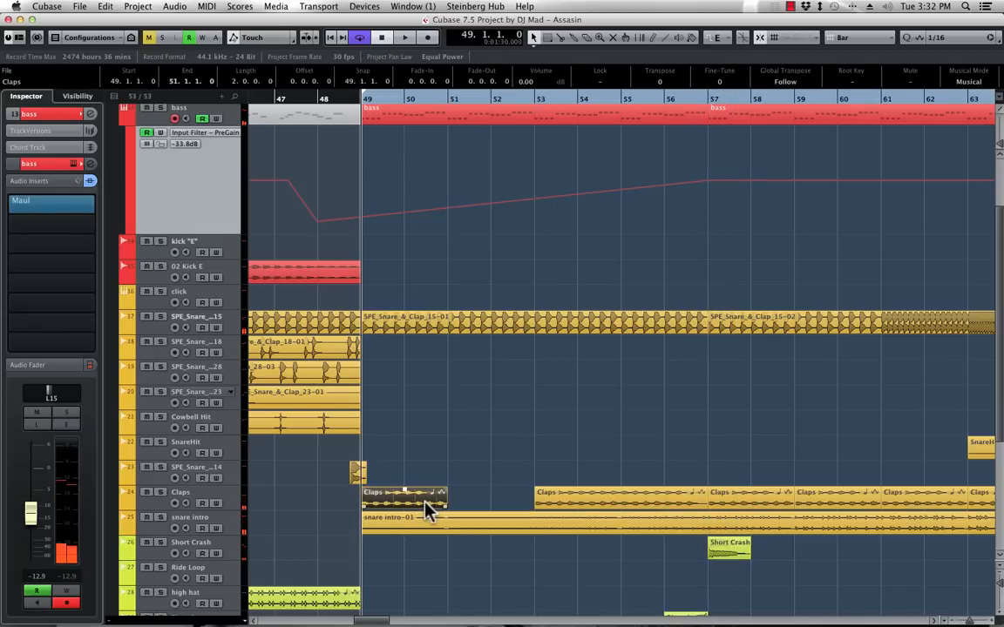
pyautogui.click(495, 507)
pyautogui.click(235, 502)
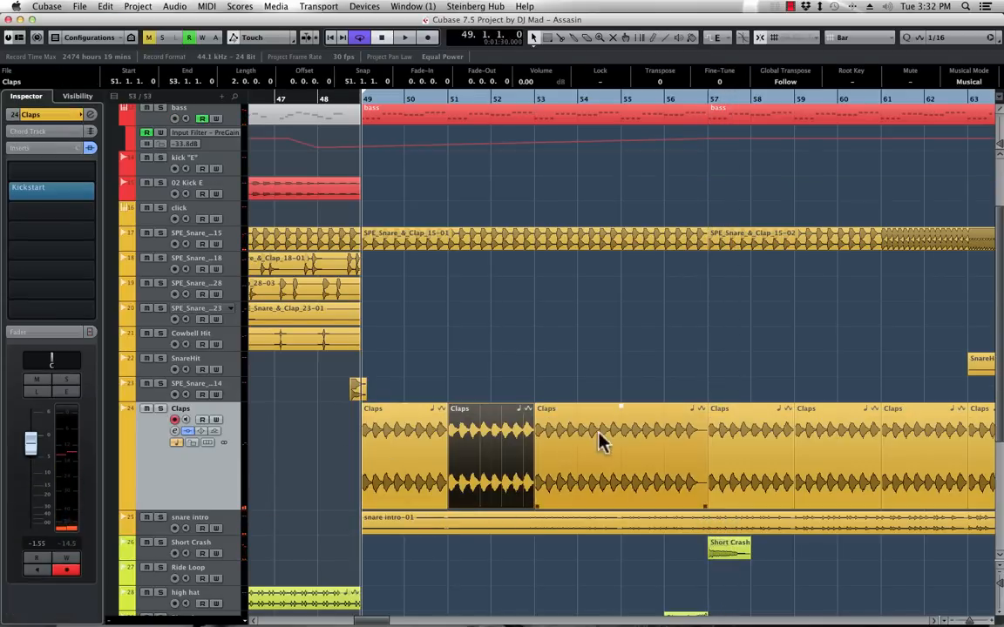
# Examine the clap and percussion arrangement around bars 49 to 65, and select the snare intro track
pyautogui.hscroll(3, 642, 443)
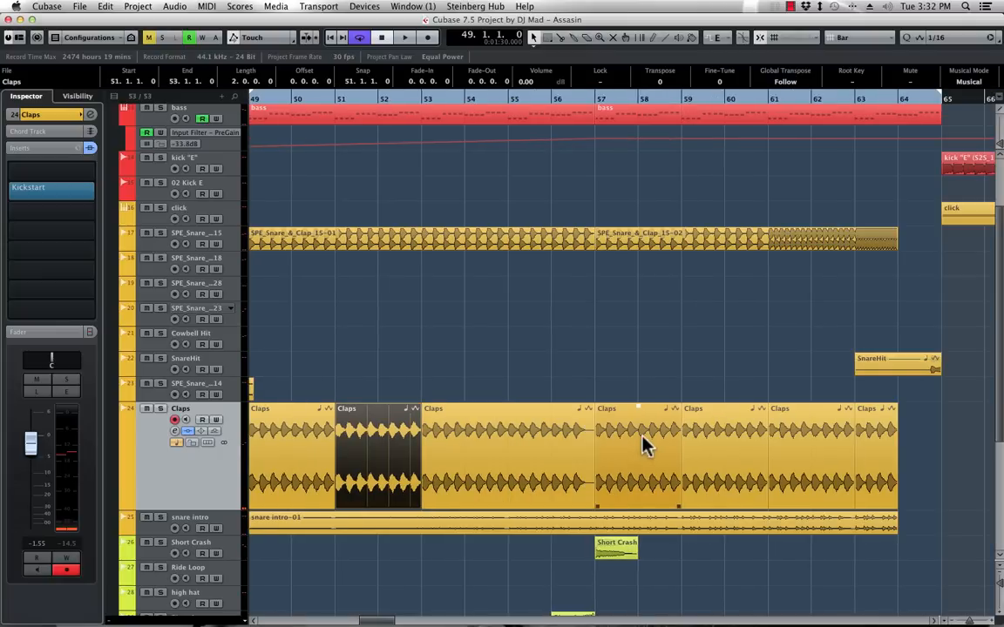
pyautogui.hscroll(-2, 642, 438)
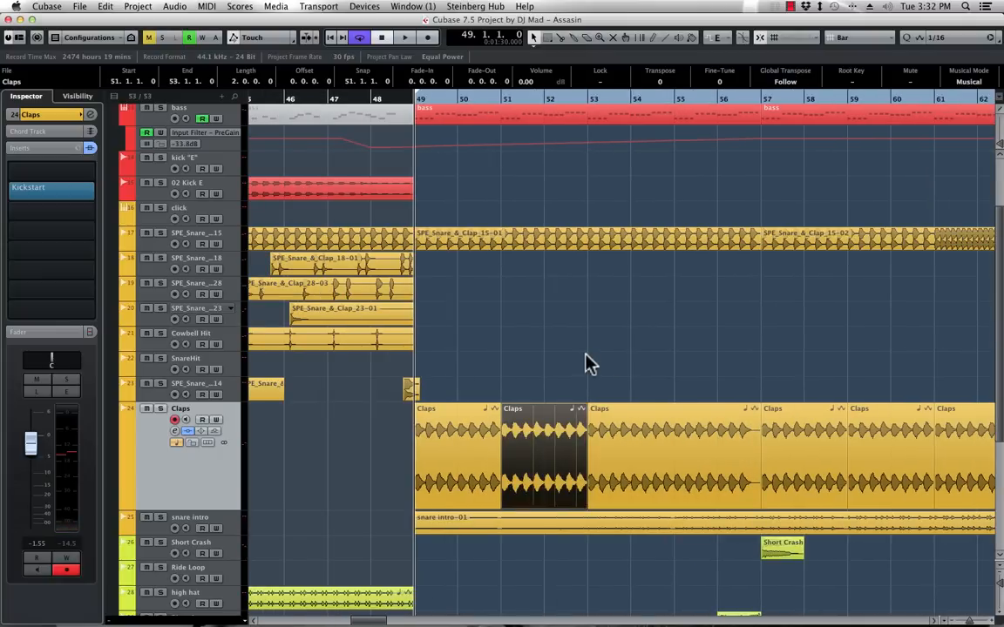
pyautogui.press('g')
pyautogui.press('g')
pyautogui.press('g')
pyautogui.press('g')
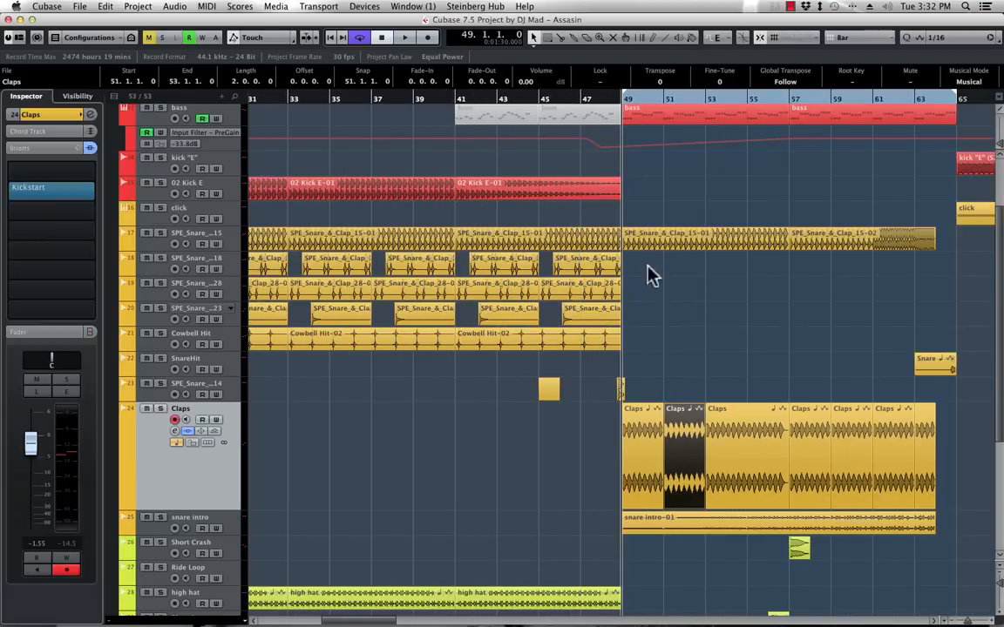
pyautogui.hscroll(2, 697, 354)
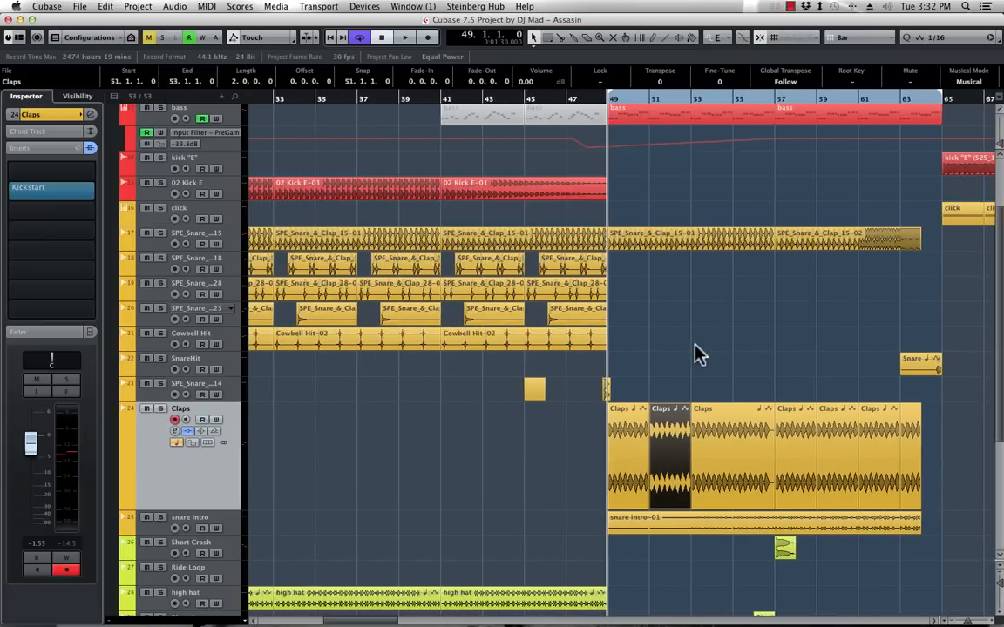
pyautogui.hscroll(5, 697, 354)
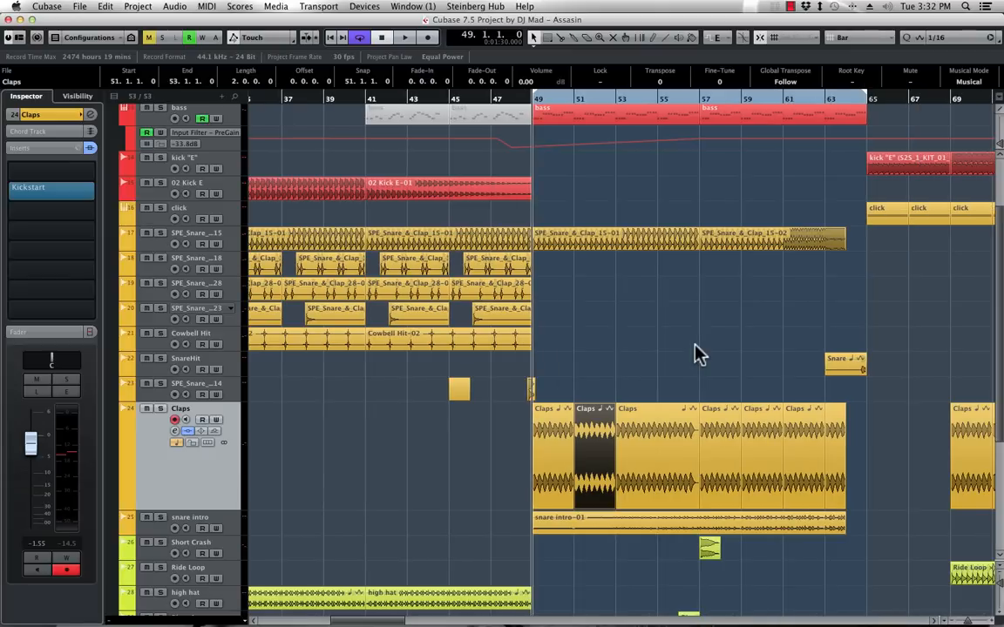
pyautogui.click(229, 535)
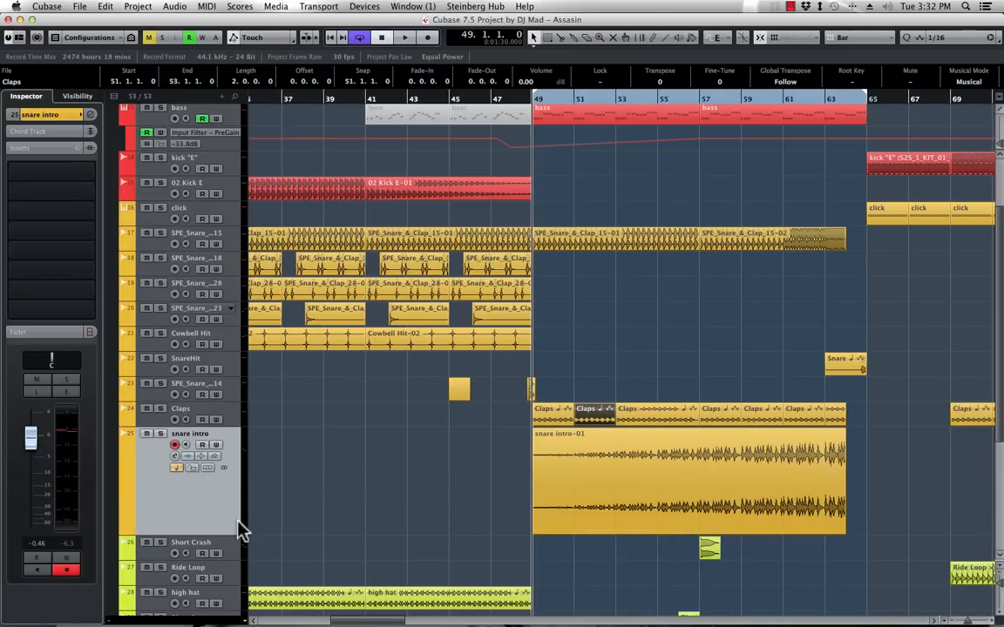
# Play the synths break with the Claps track selected, and briefly solo the claps during playback
pyautogui.click(224, 415)
pyautogui.press('space')
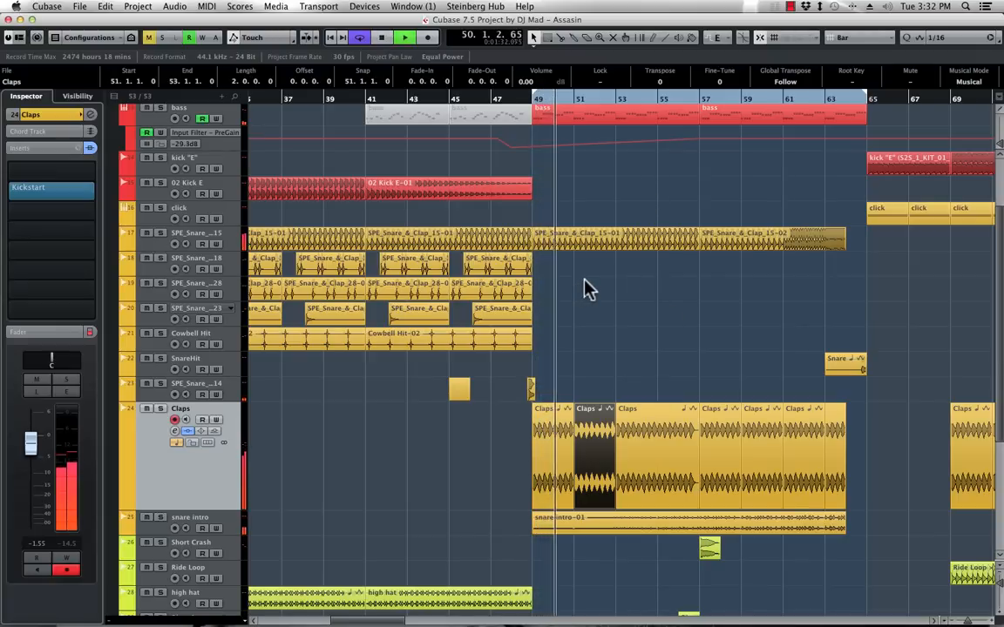
pyautogui.hscroll(3, 584, 288)
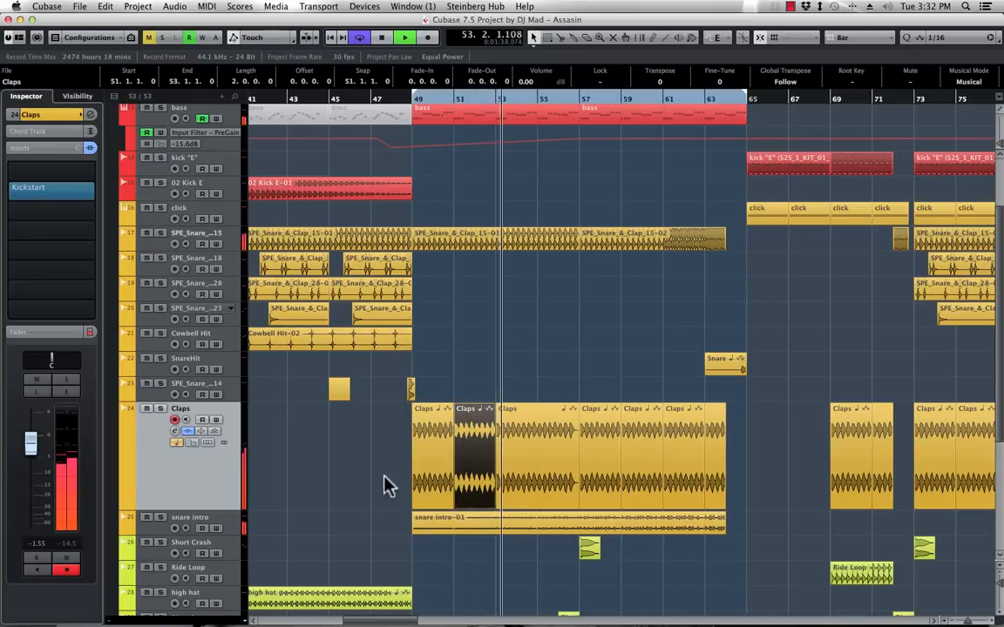
pyautogui.click(161, 409)
pyautogui.click(160, 408)
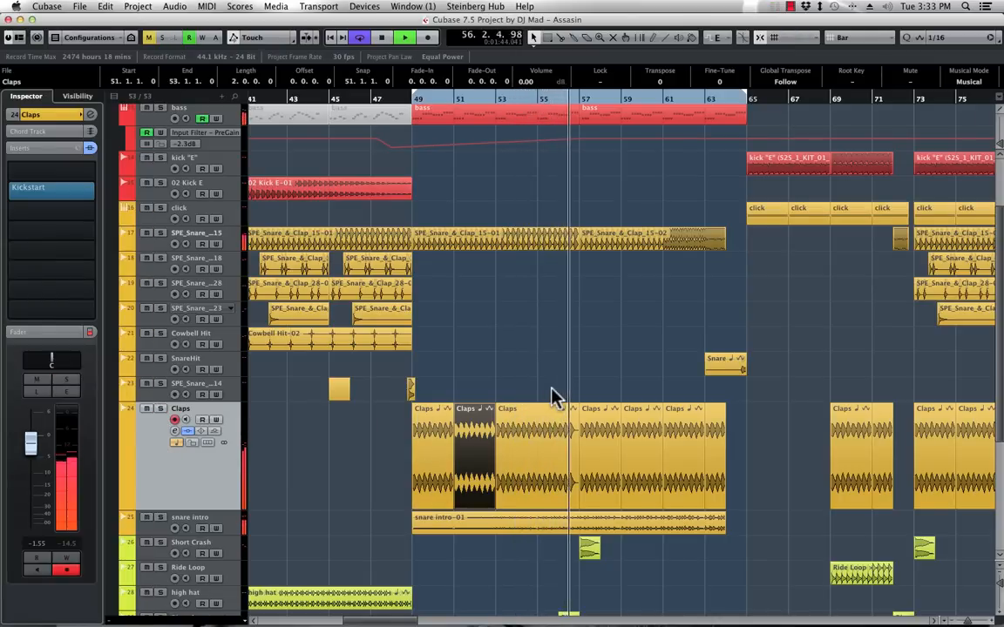
pyautogui.scroll(-3, 589, 353)
pyautogui.scroll(-3, 590, 348)
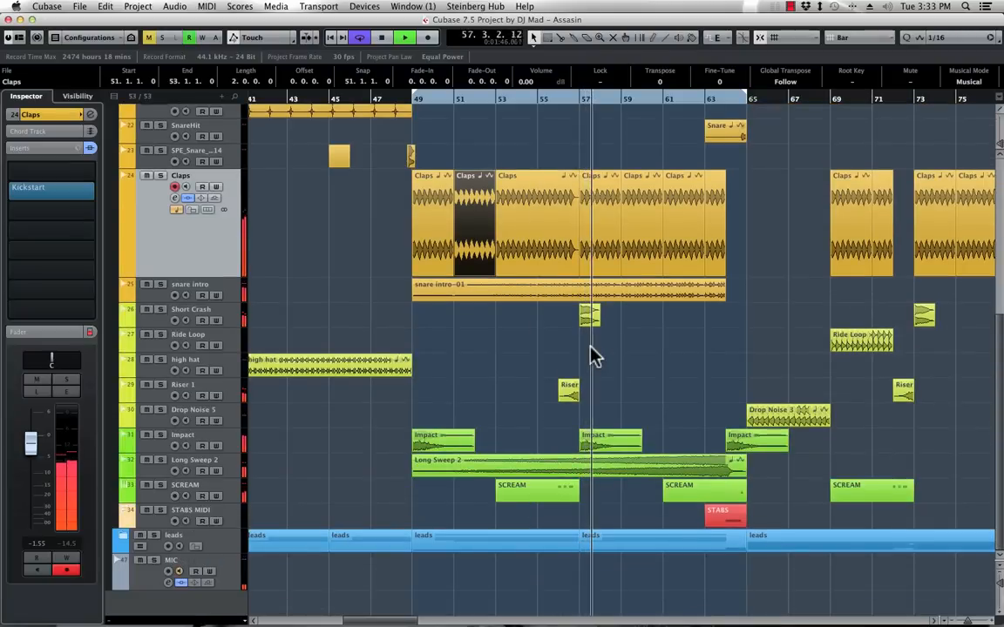
# Select the SCREAM track, play it from bar 55, and raise its volume to -1.14 dB
pyautogui.click(239, 495)
pyautogui.click(546, 98)
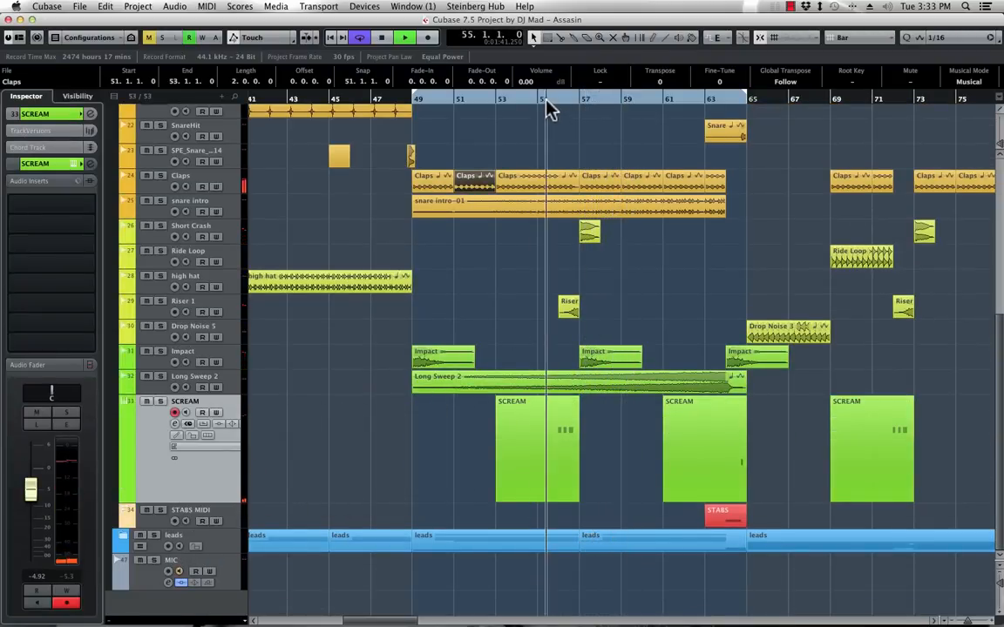
pyautogui.press('space')
pyautogui.press('space')
pyautogui.moveTo(33, 493); pyautogui.dragTo(37, 482)
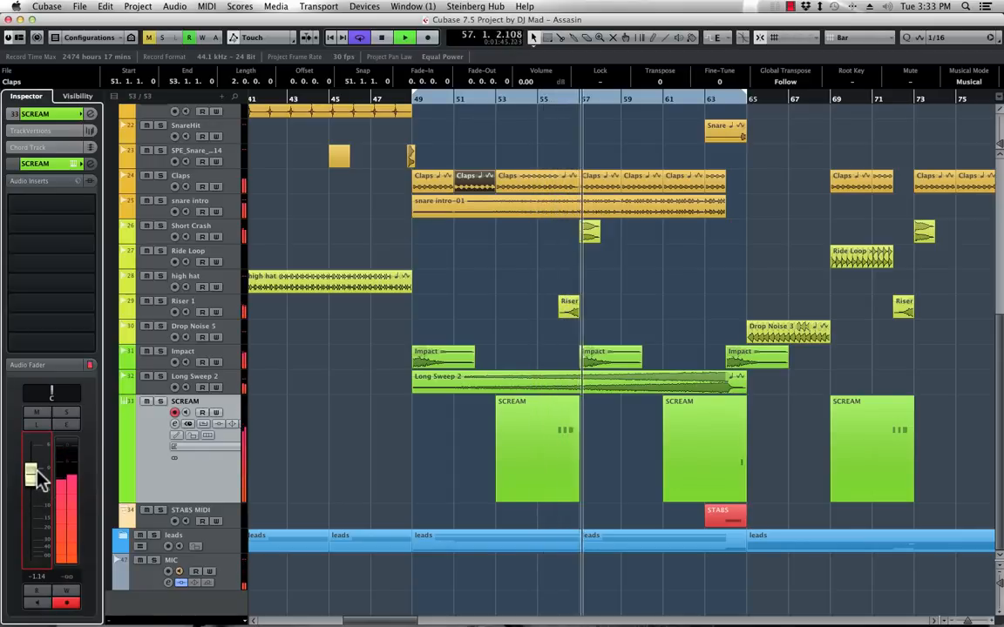
pyautogui.press('space')
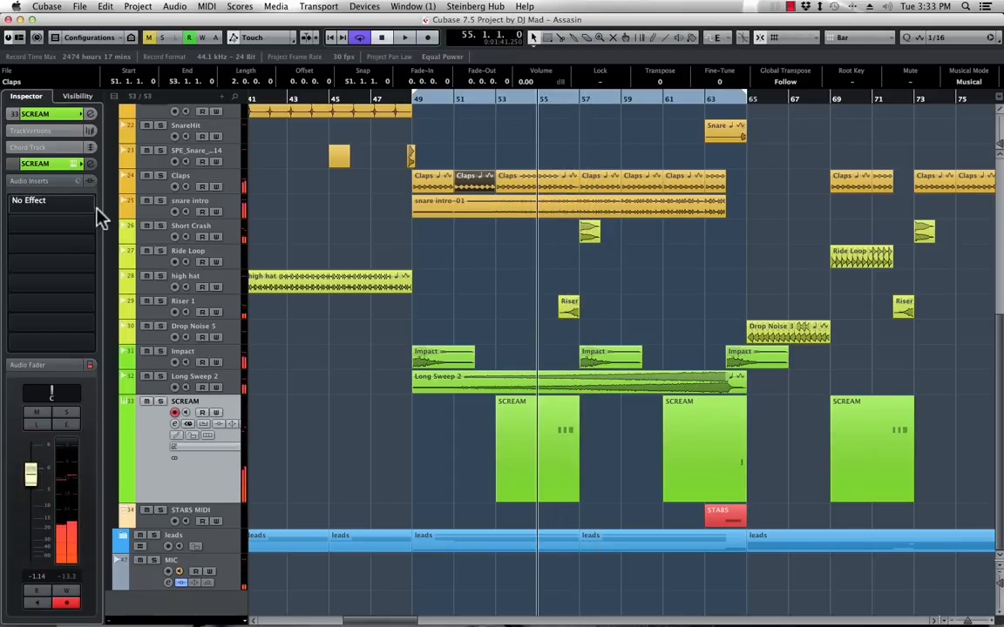
# Insert DC-Digital Reverb on the SCREAM track, audition it briefly in solo from bar 55, and clear the solo
pyautogui.click(90, 205)
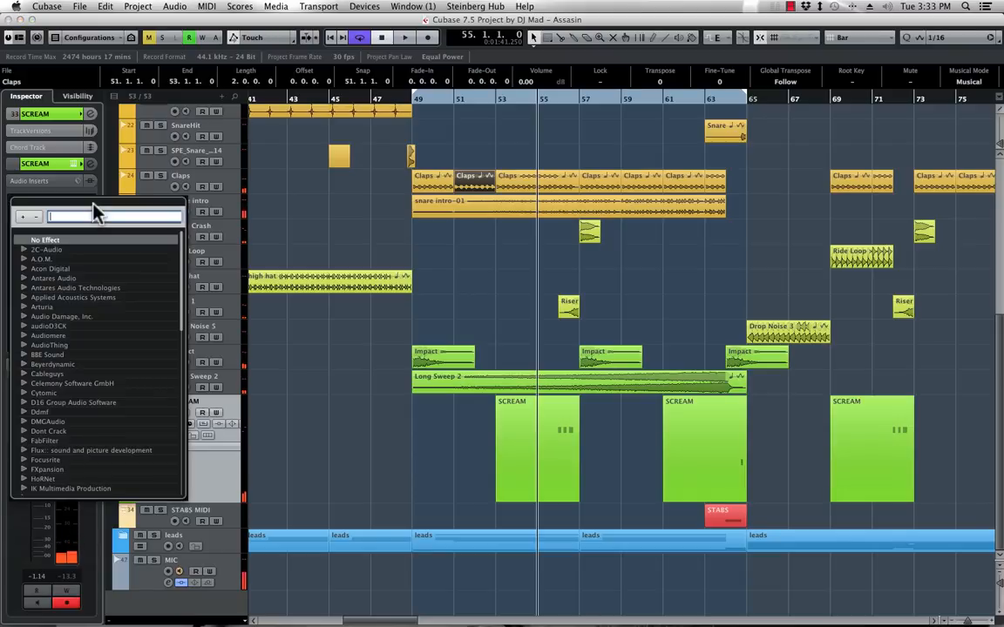
pyautogui.write('REVER')
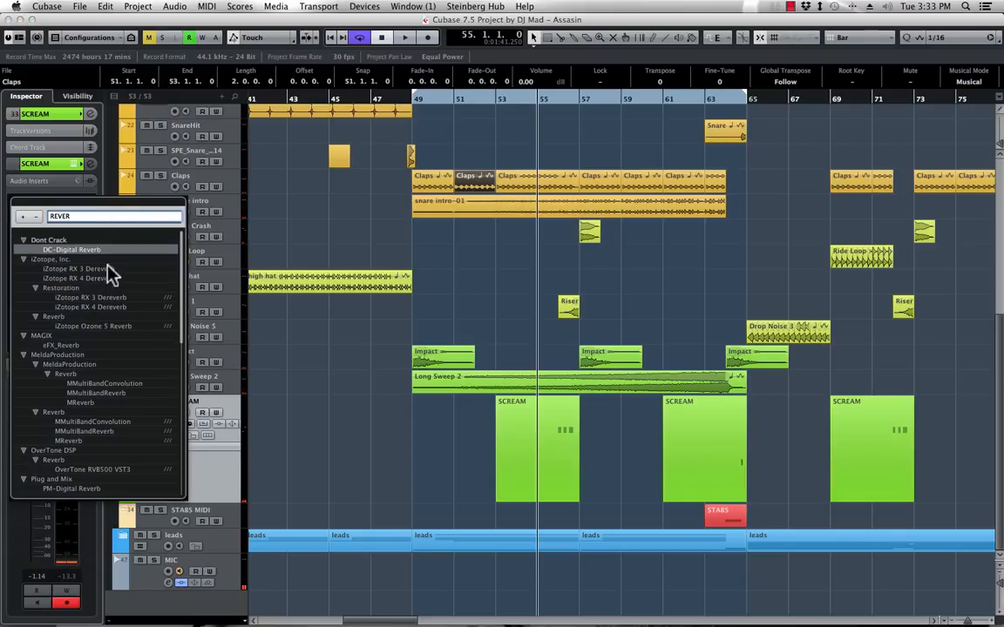
pyautogui.click(82, 249)
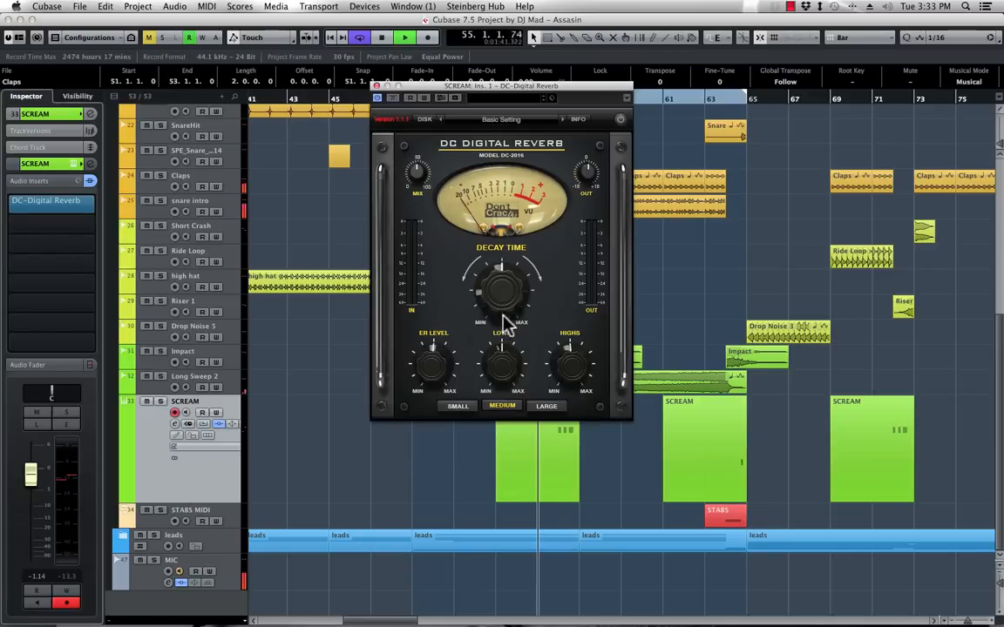
pyautogui.click(159, 400)
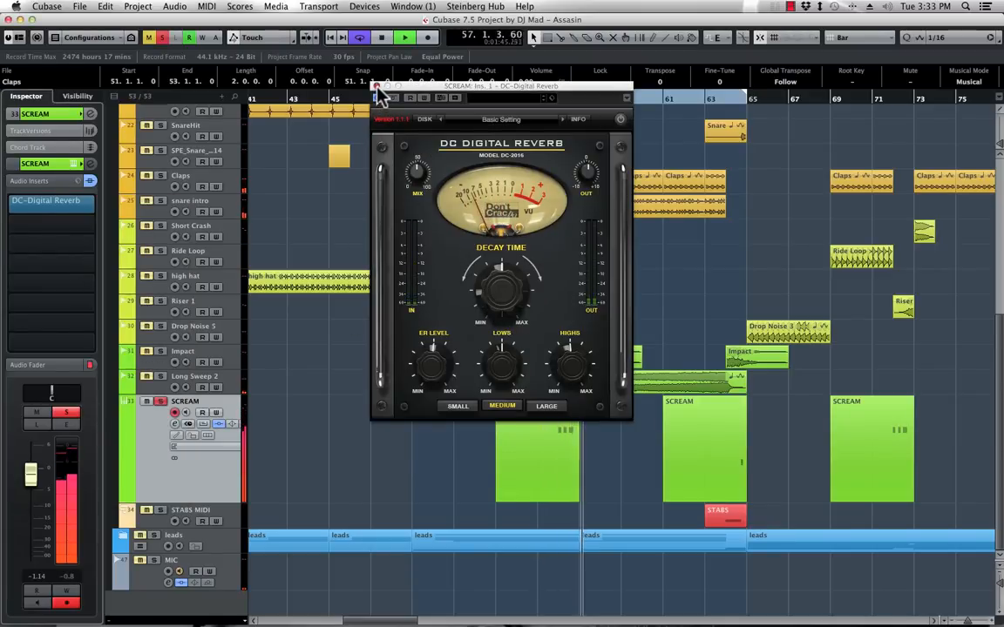
pyautogui.press('space')
pyautogui.click(72, 412)
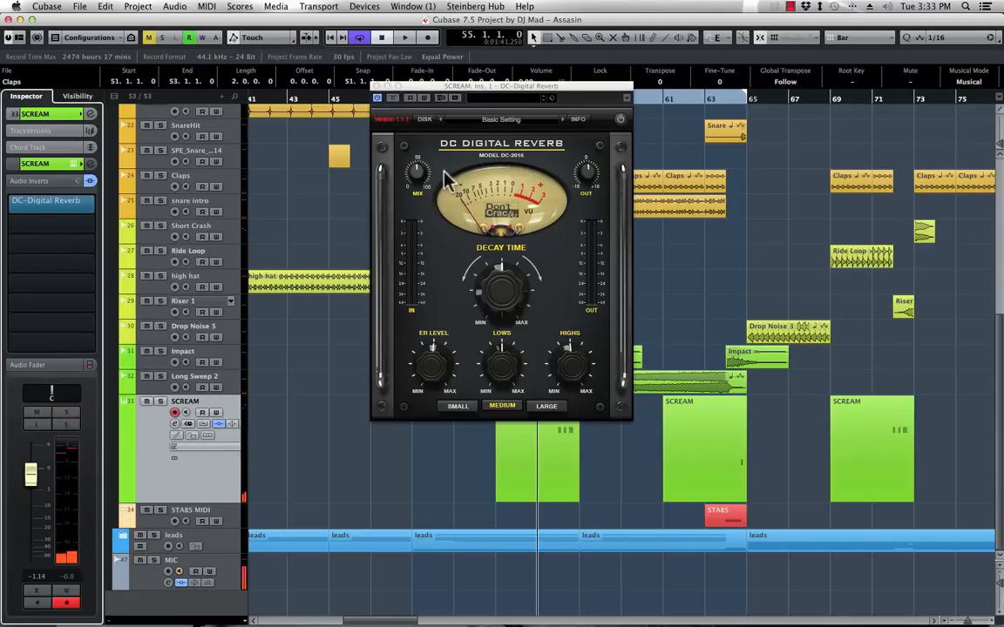
# Set the reverb's ER Level to about 62% during playback and close the plug-in window
pyautogui.click(433, 363)
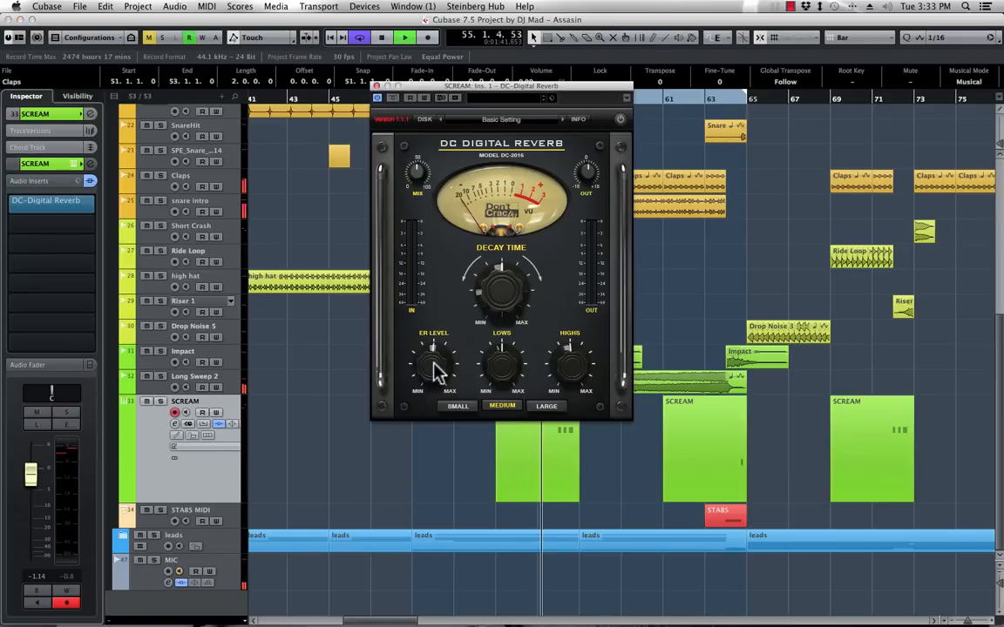
pyautogui.moveTo(436, 370); pyautogui.dragTo(438, 354)
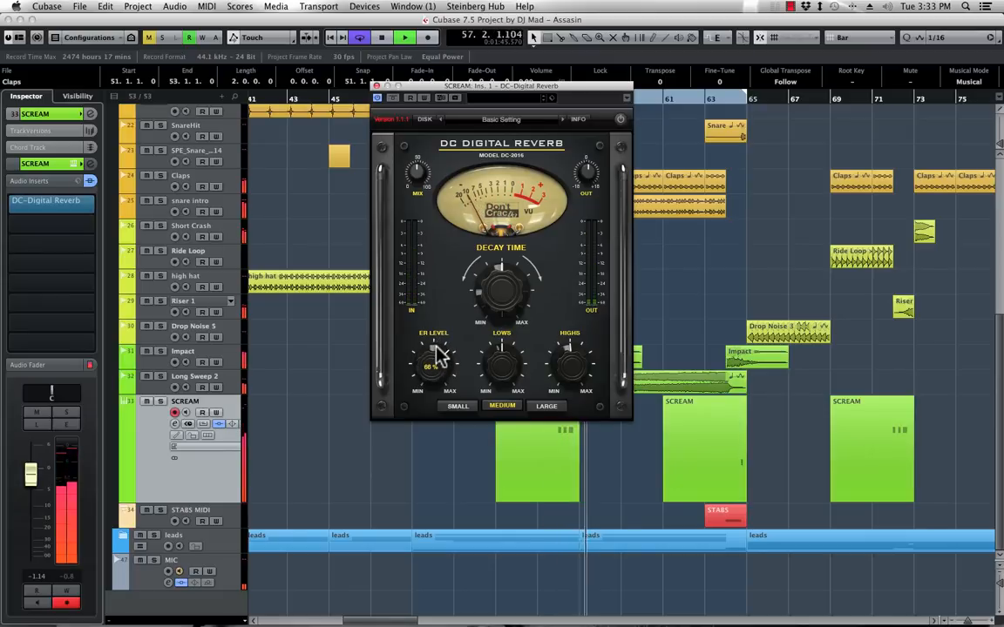
pyautogui.press('space')
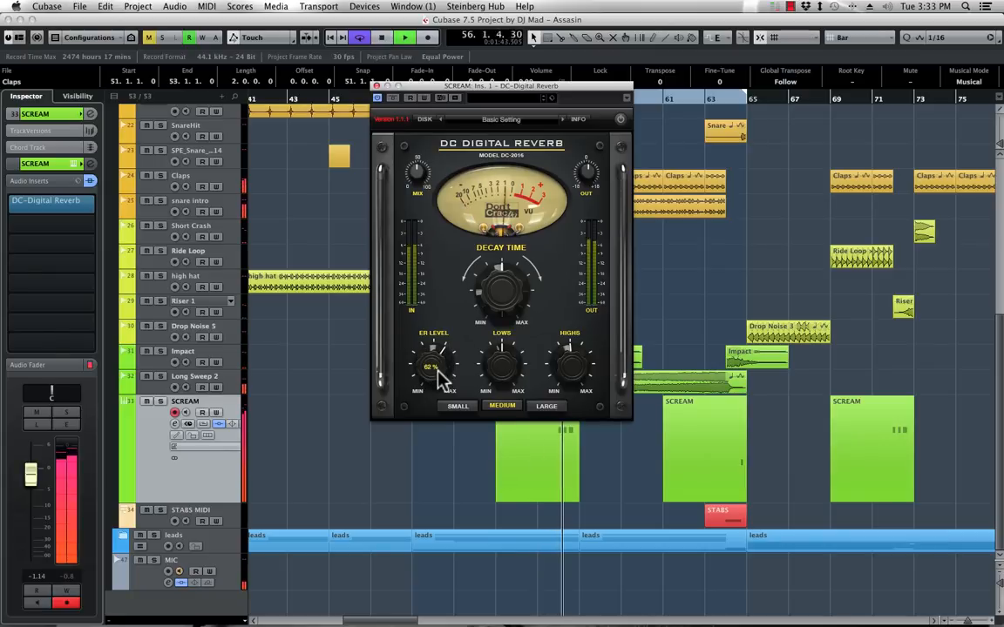
pyautogui.click(377, 86)
# Play the break through its end and shorten the second bass event of the synths break to end at bar 64
pyautogui.press('space')
pyautogui.press('space')
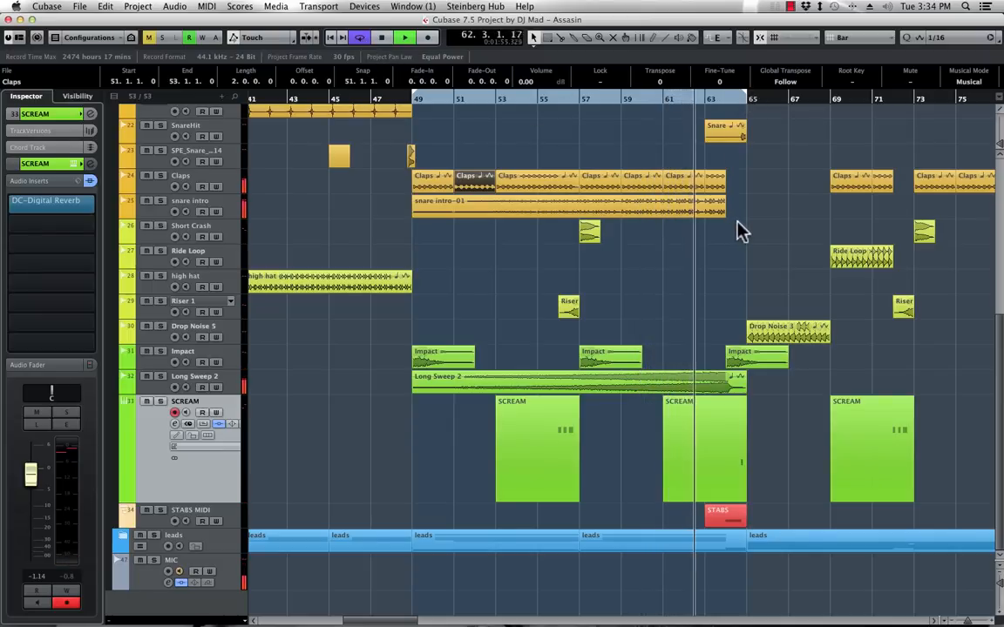
pyautogui.scroll(8, 739, 231)
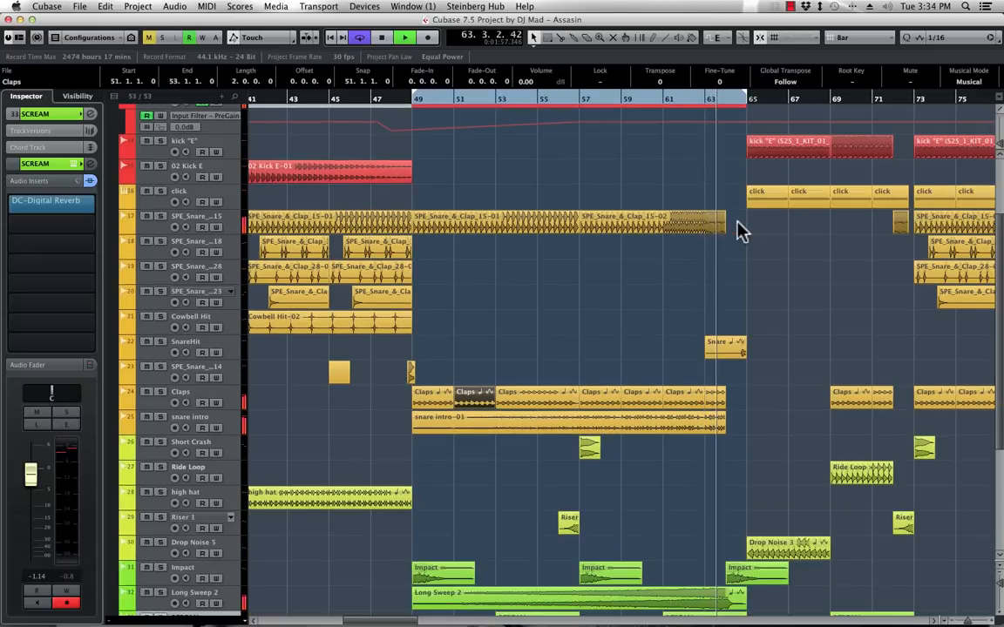
pyautogui.scroll(-8, 737, 409)
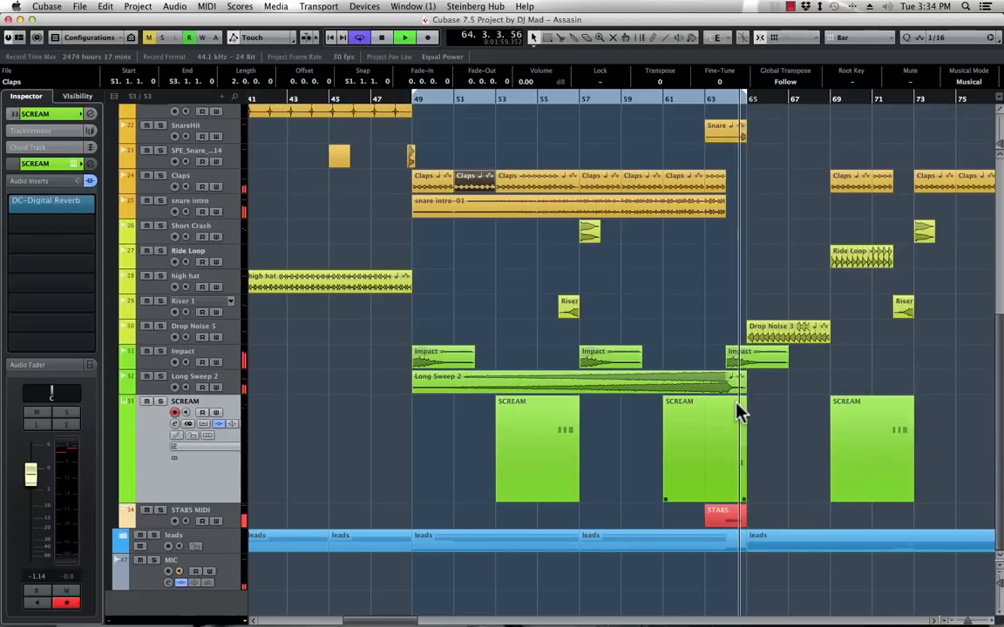
pyautogui.scroll(12, 739, 383)
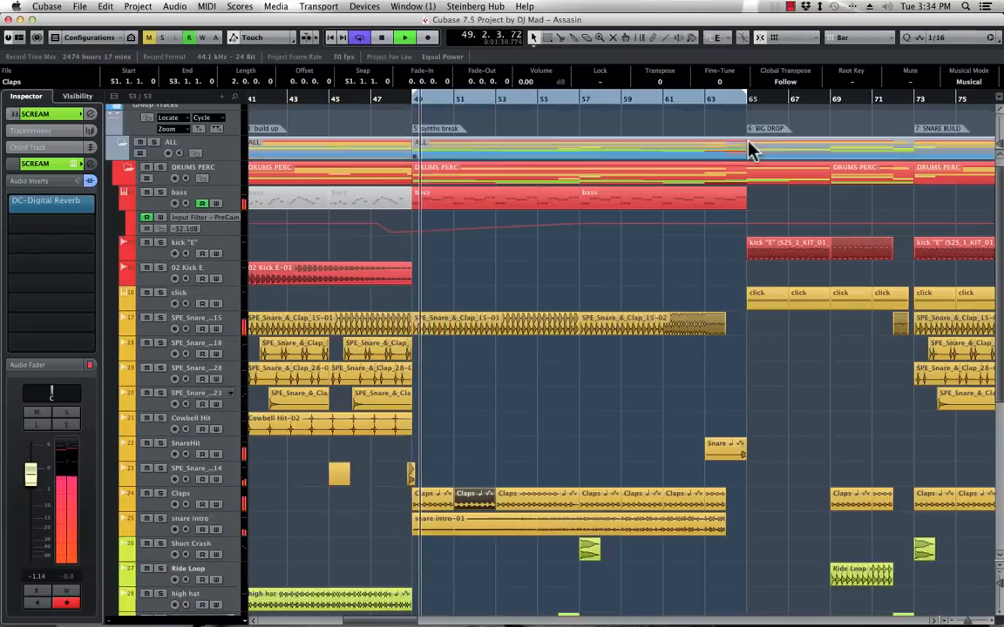
pyautogui.scroll(1, 751, 150)
pyautogui.moveTo(745, 223); pyautogui.dragTo(718, 243)
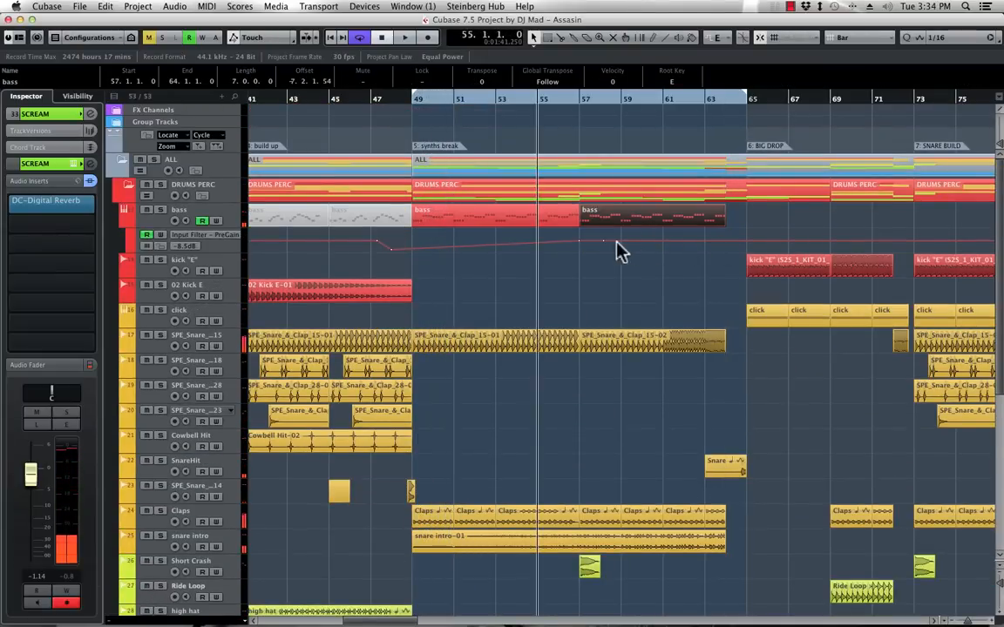
# Shape a bass PreGain automation dip between bars 63 and 65, with its lowest point at -43.6 dB on bar 64
pyautogui.click(744, 242)
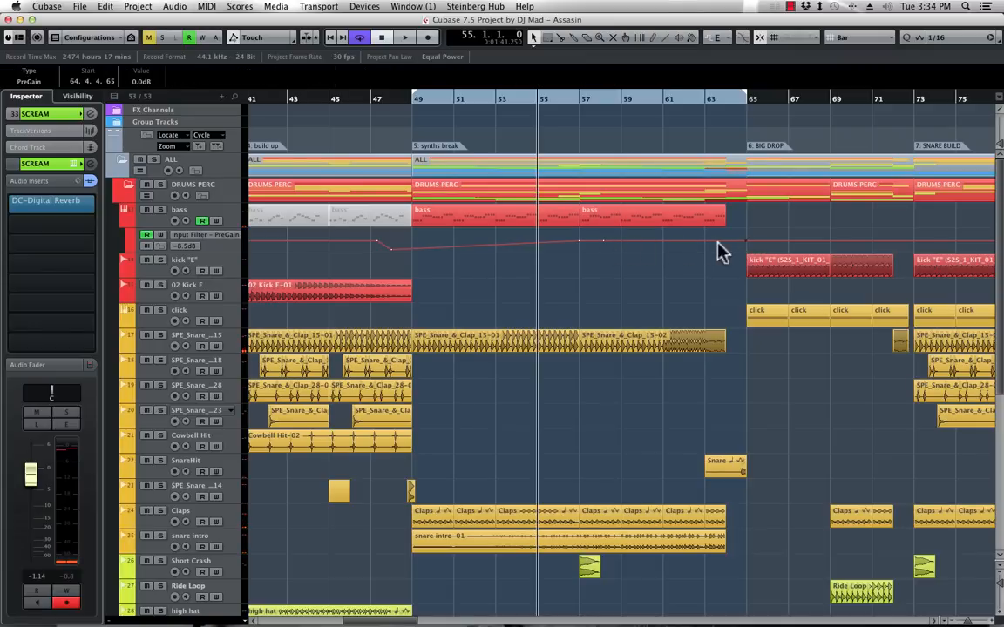
pyautogui.click(705, 241)
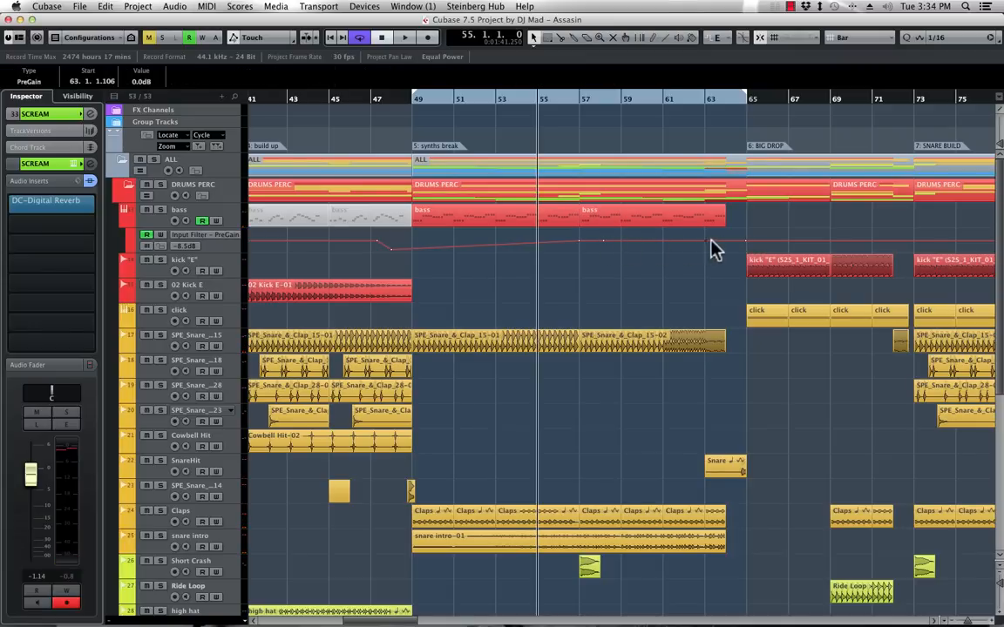
pyautogui.moveTo(734, 242); pyautogui.dragTo(733, 261)
pyautogui.moveTo(734, 248)
pyautogui.mouseDown()
pyautogui.moveTo(737, 260)
pyautogui.moveTo(737, 248)
pyautogui.mouseUp()
pyautogui.click(237, 245)
pyautogui.moveTo(723, 319); pyautogui.dragTo(728, 336)
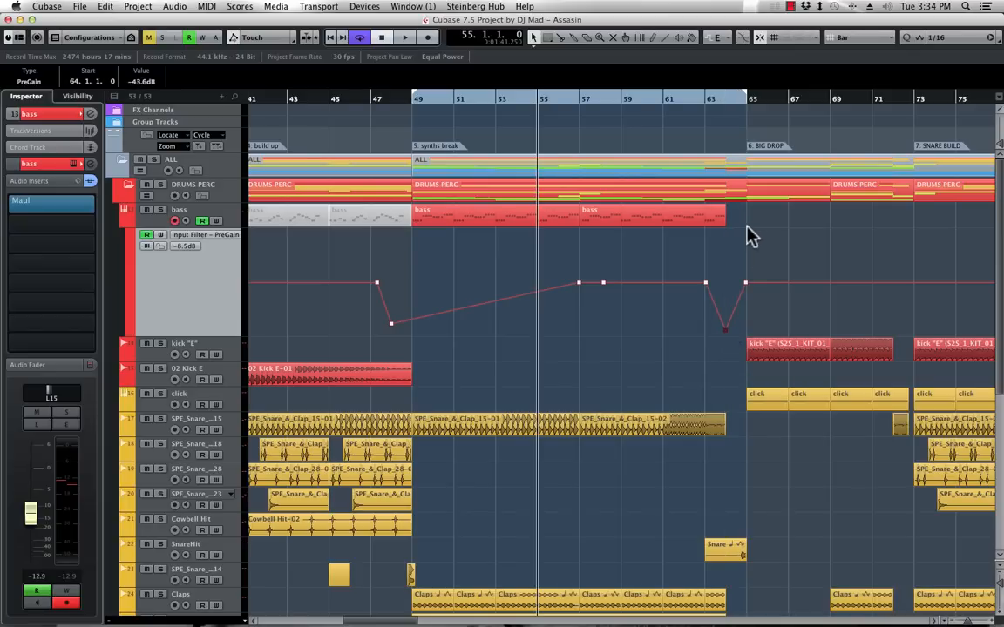
# Deny fpsaud's connection to fpdownload.macromedia.com on port 443 forever
pyautogui.press('h')
pyautogui.press('h')
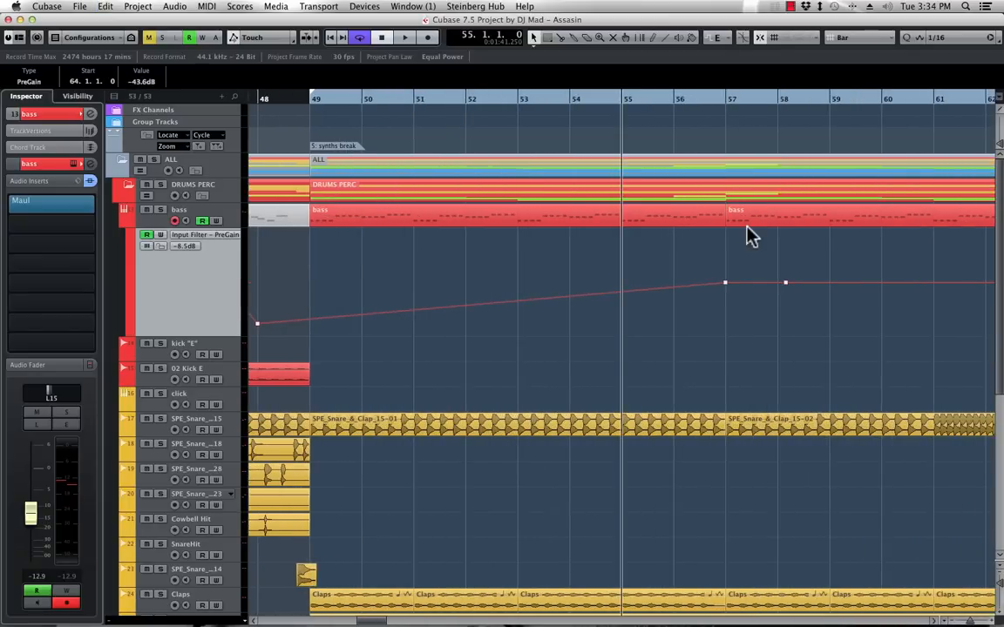
pyautogui.hscroll(5, 750, 232)
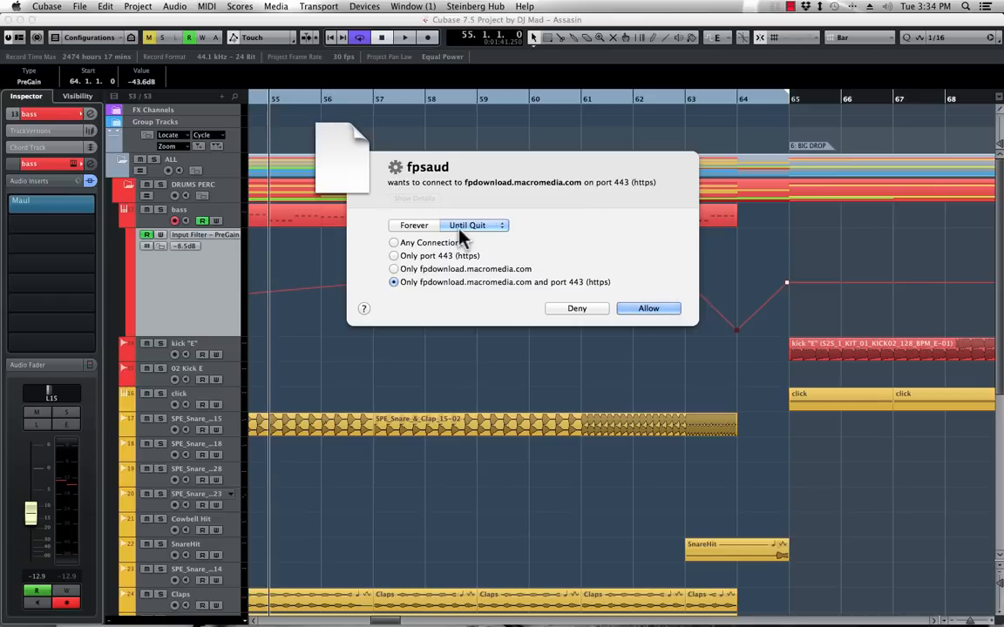
pyautogui.click(416, 227)
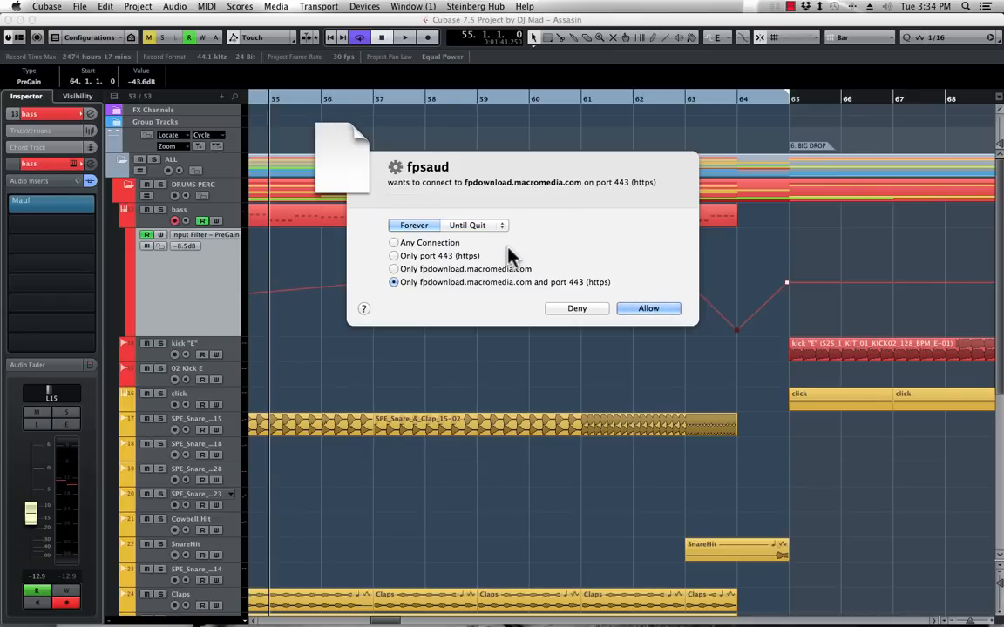
pyautogui.click(576, 309)
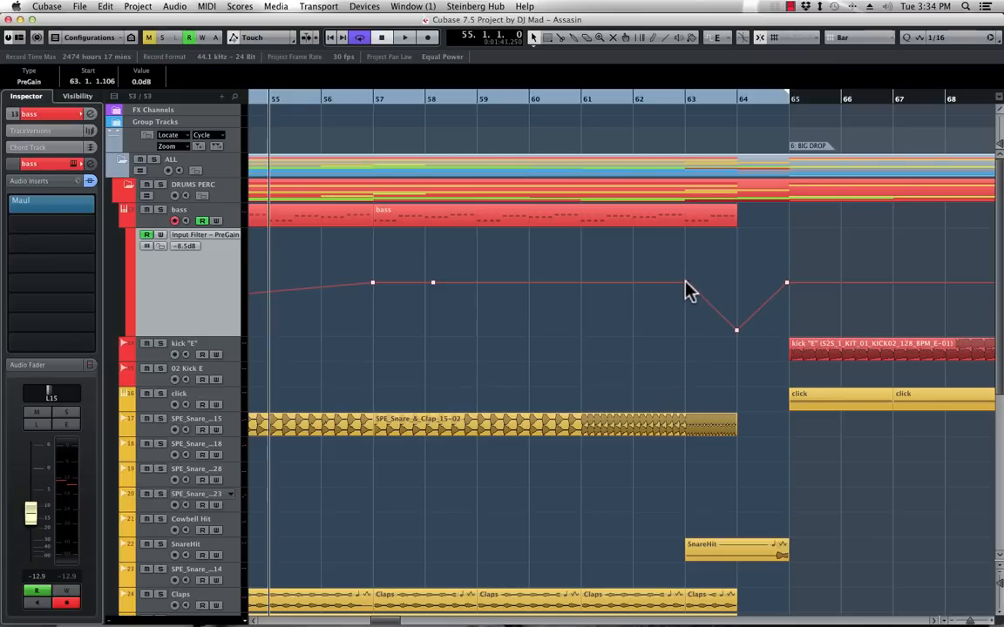
# Delete the bass PreGain automation point at bar 63 and play the new downward ramp from bars 59 and 63
pyautogui.press('Delete')
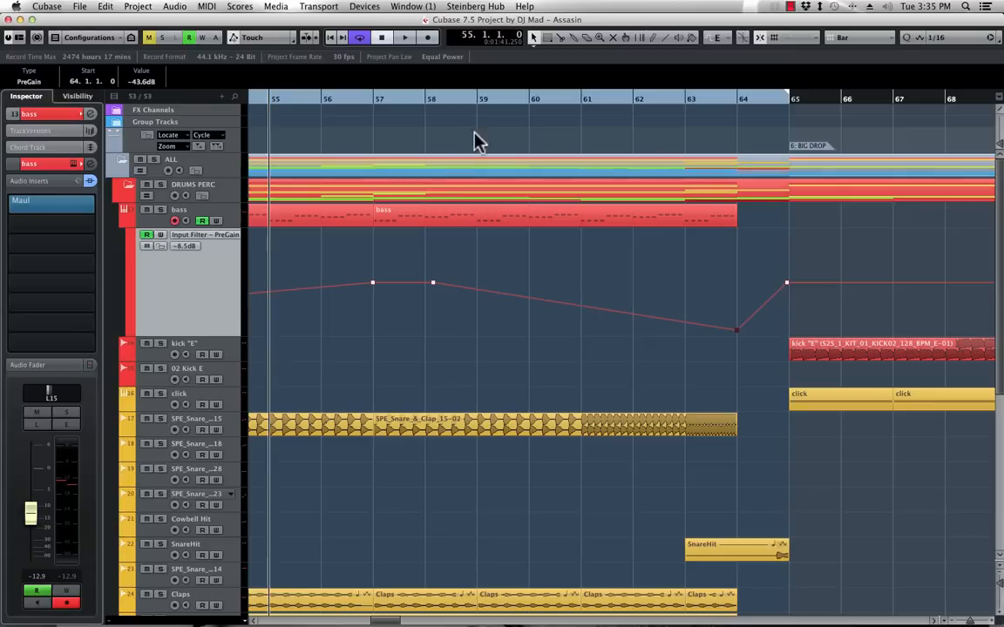
pyautogui.press('space')
pyautogui.click(474, 103)
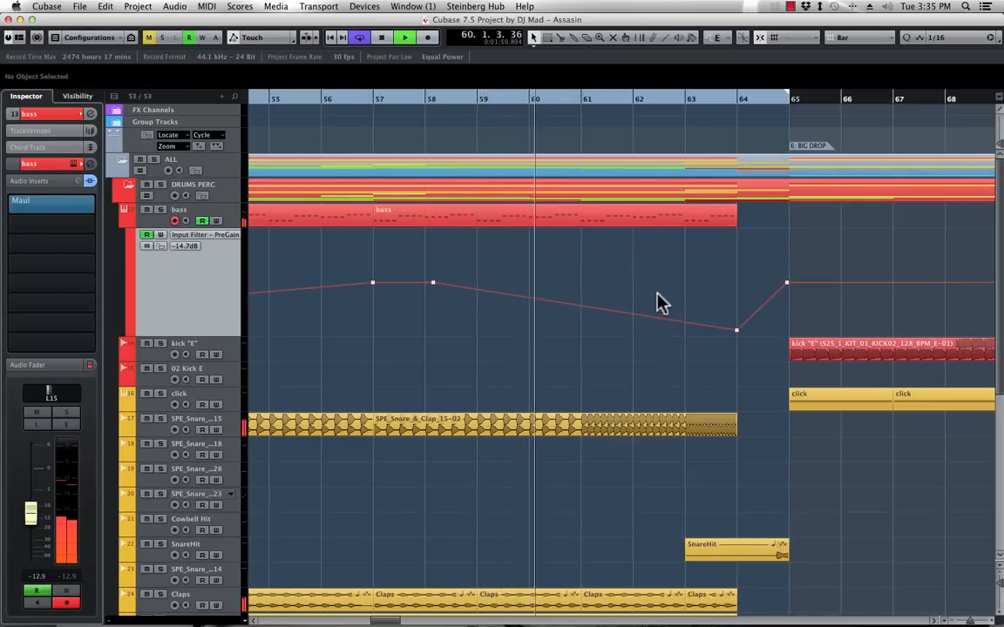
pyautogui.click(685, 103)
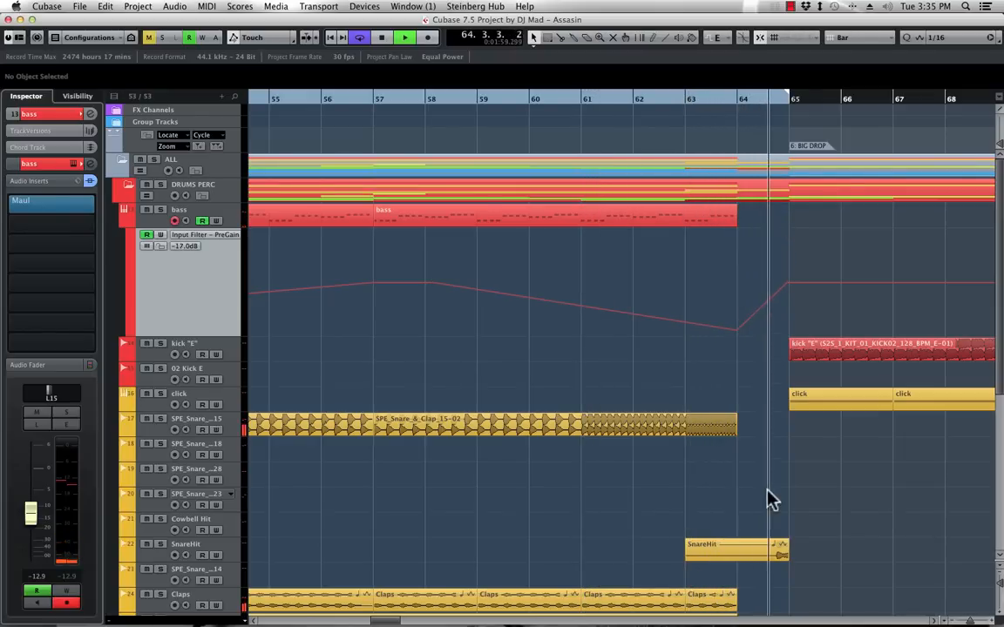
# Select the SnareHit track and raise its volume to -0.78 dB
pyautogui.scroll(-5, 758, 393)
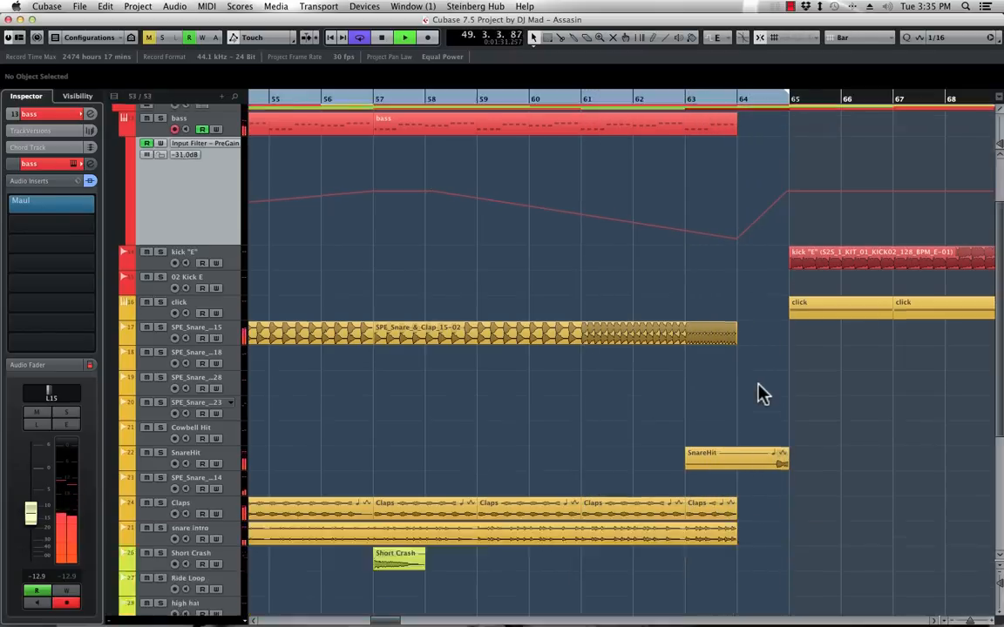
pyautogui.click(230, 364)
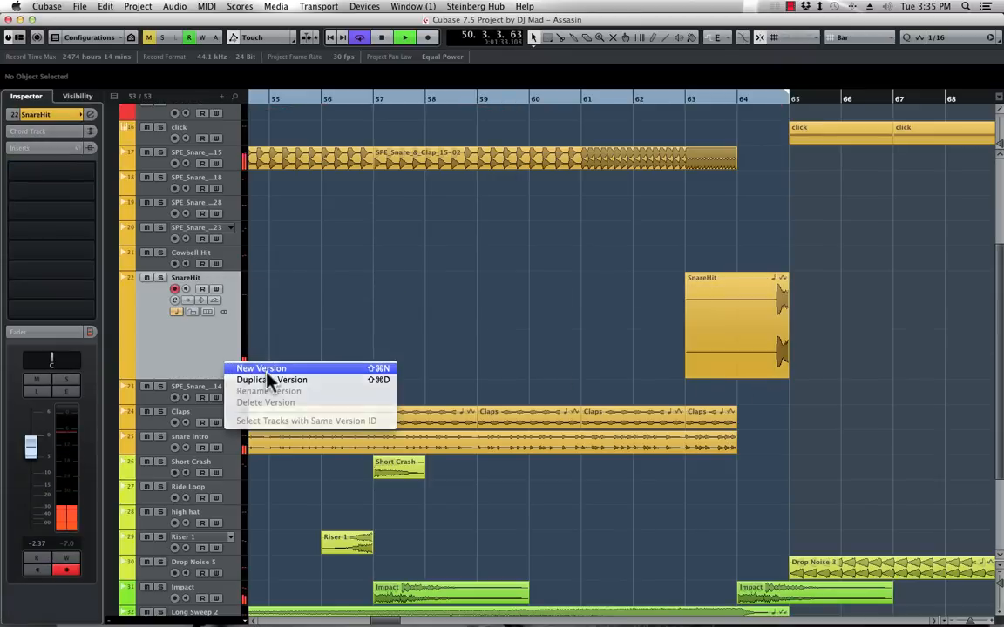
pyautogui.click(265, 370)
pyautogui.press('super+z')
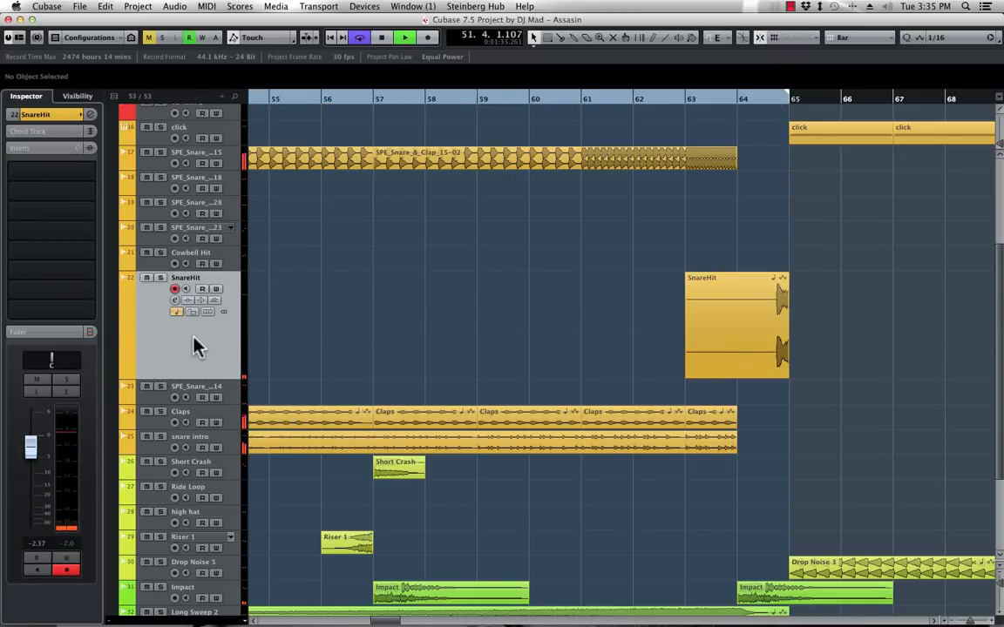
pyautogui.press('space')
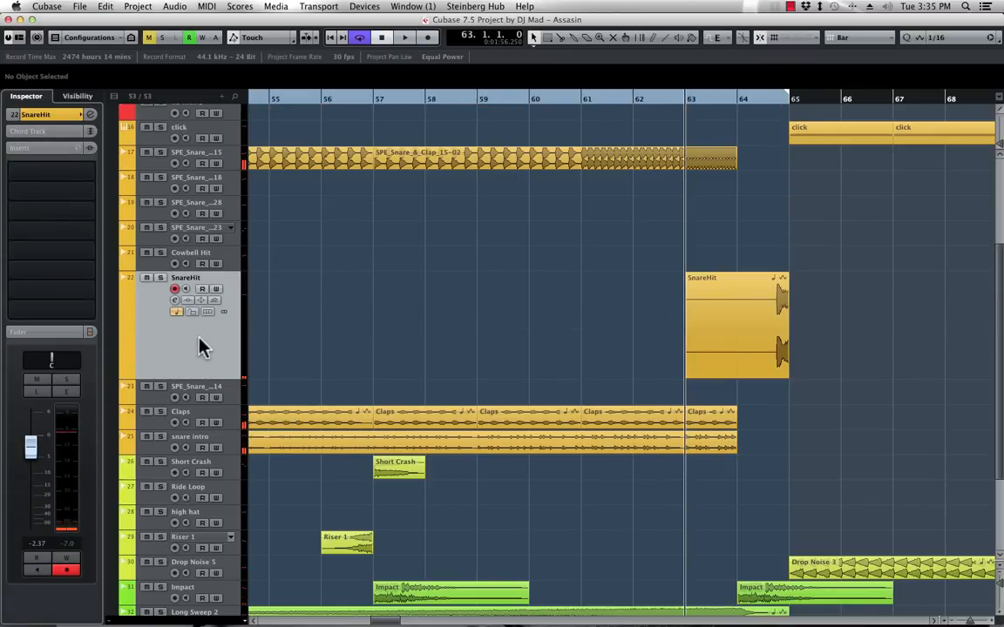
pyautogui.moveTo(31, 462); pyautogui.dragTo(32, 454)
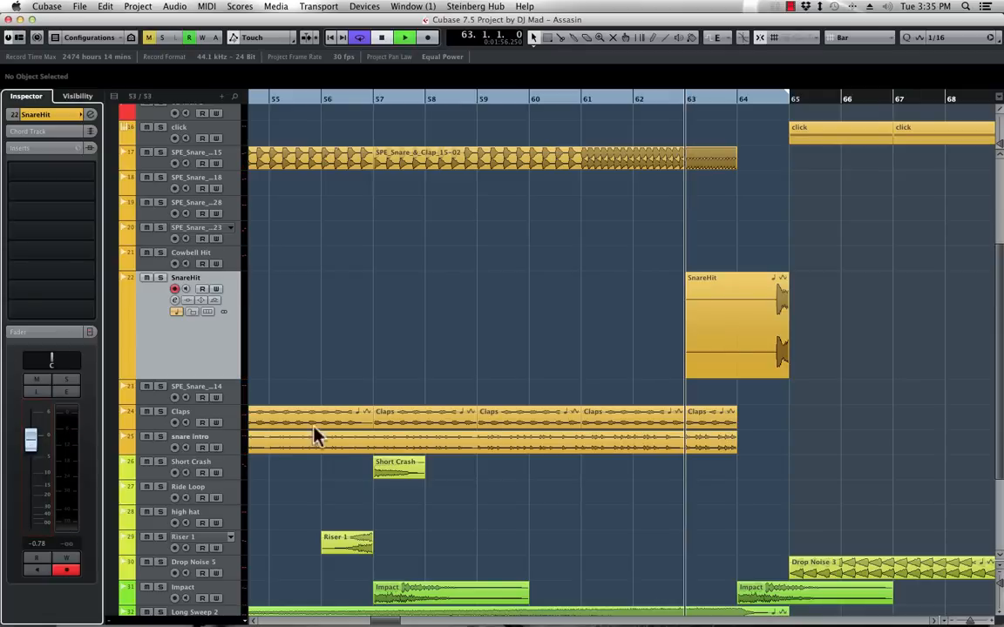
# Play the end of the synths break from bar 64 to hear the snare hit
pyautogui.click(747, 101)
pyautogui.press('space')
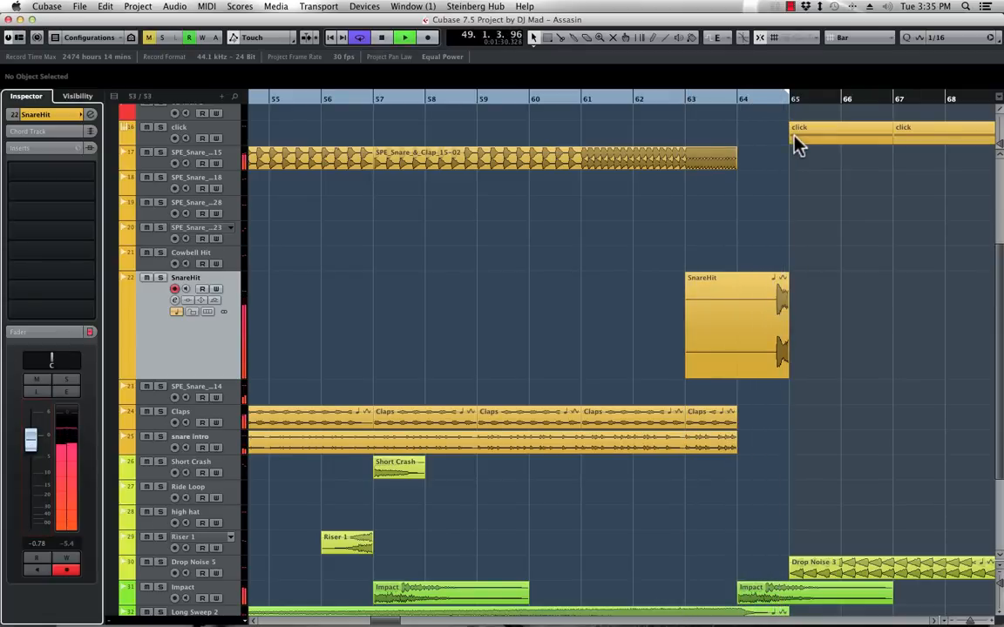
pyautogui.press('space')
# Set the cycle range to bars 65 to 73 and play the big drop section
pyautogui.press('g')
pyautogui.press('g')
pyautogui.press('g')
pyautogui.press('g')
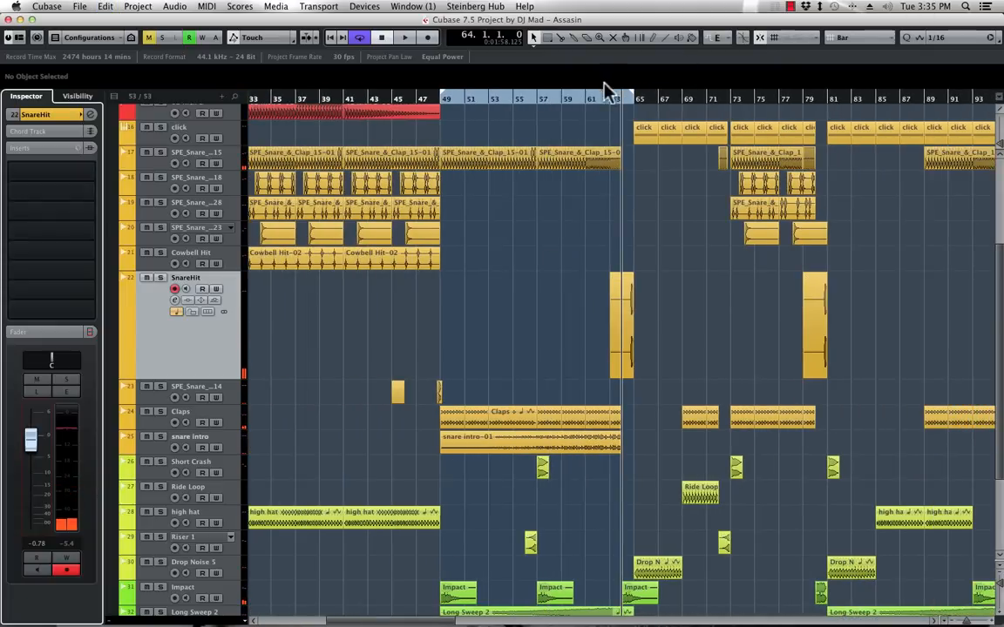
pyautogui.moveTo(573, 98); pyautogui.dragTo(730, 112)
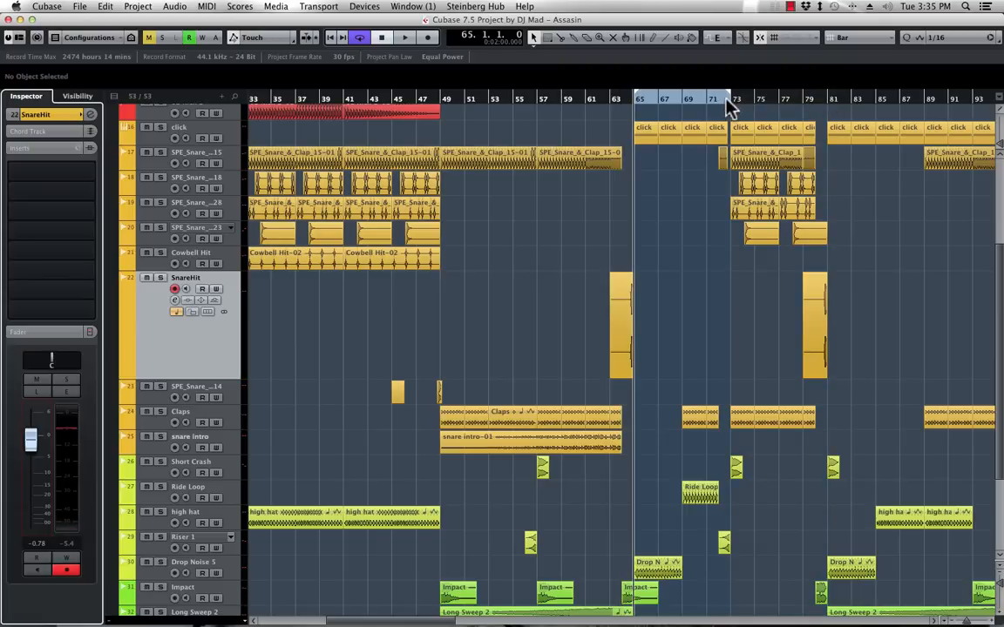
pyautogui.press('space')
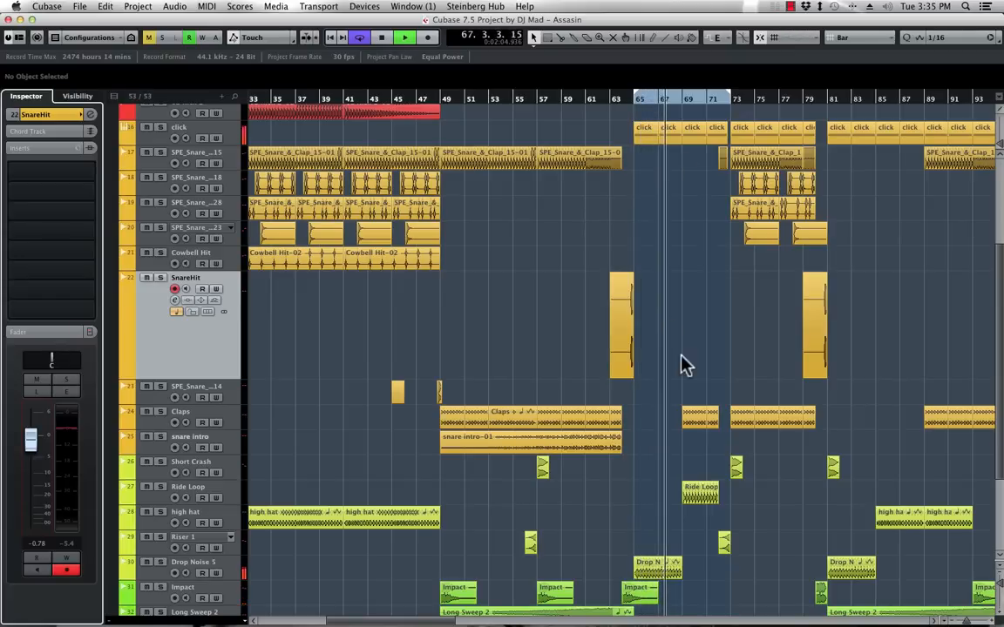
pyautogui.scroll(-3, 682, 357)
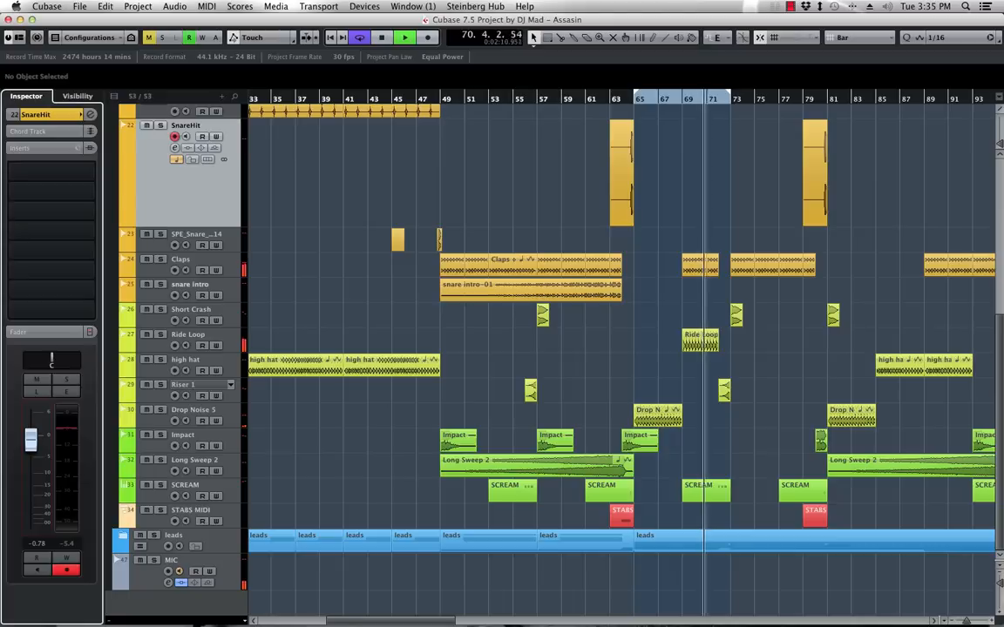
pyautogui.press('space')
# Bring up the MixConsole and hide the group tracks and leads channels
pyautogui.moveTo(1002, 50); pyautogui.dragTo(290, 39)
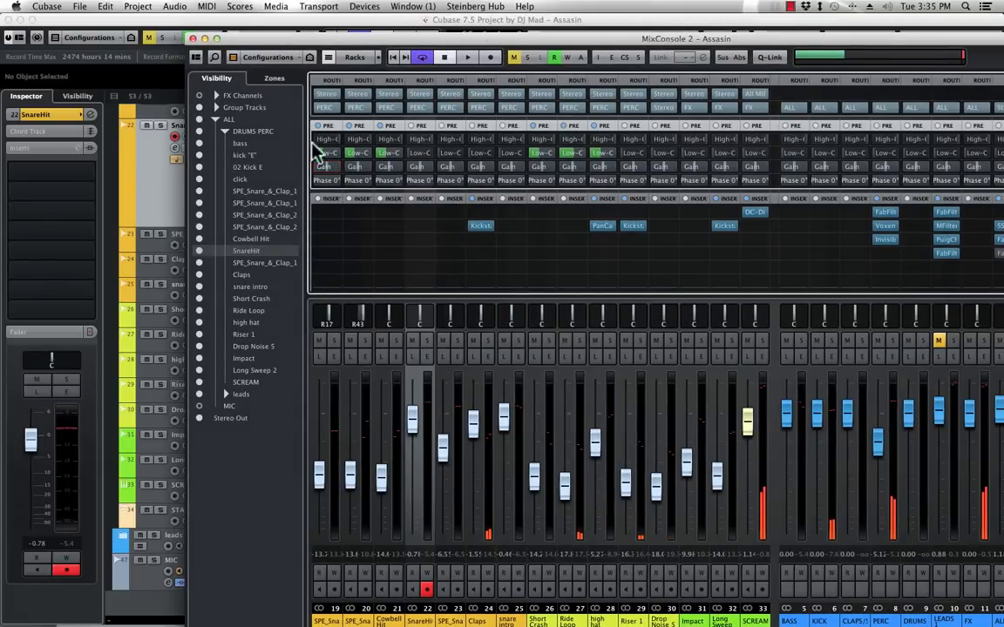
pyautogui.moveTo(439, 39); pyautogui.dragTo(252, 25)
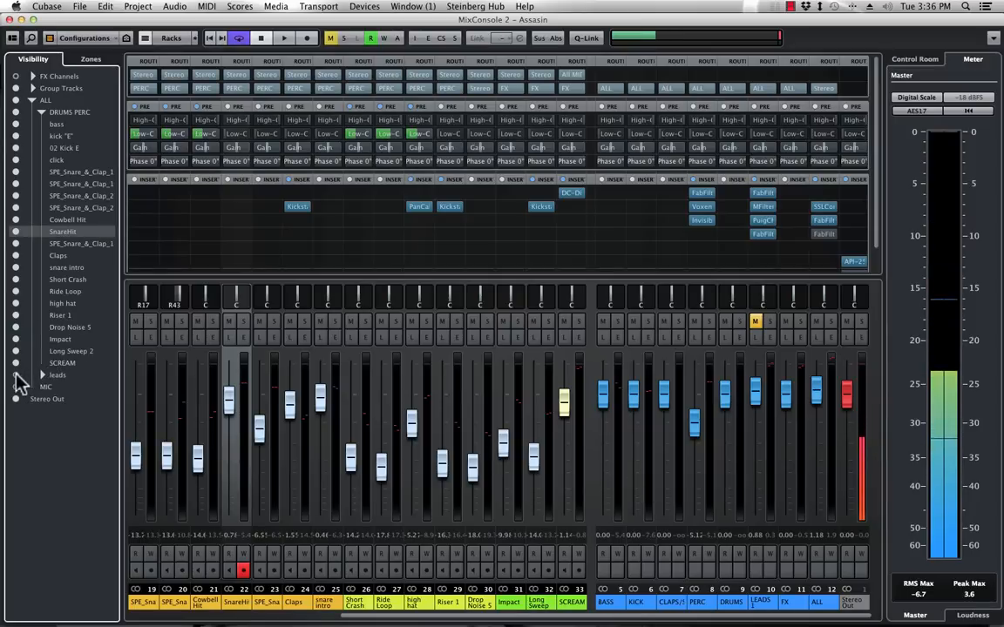
pyautogui.click(16, 88)
pyautogui.click(16, 88)
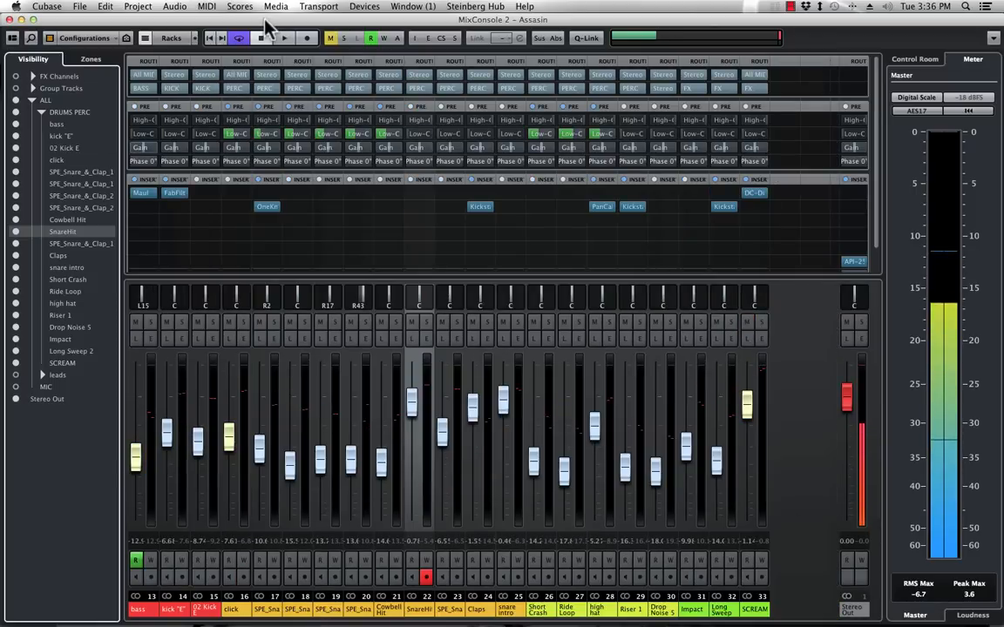
# Play the big drop and solo the kick "E" and click channels in turn
pyautogui.press('space')
pyautogui.moveTo(265, 20); pyautogui.dragTo(272, 20)
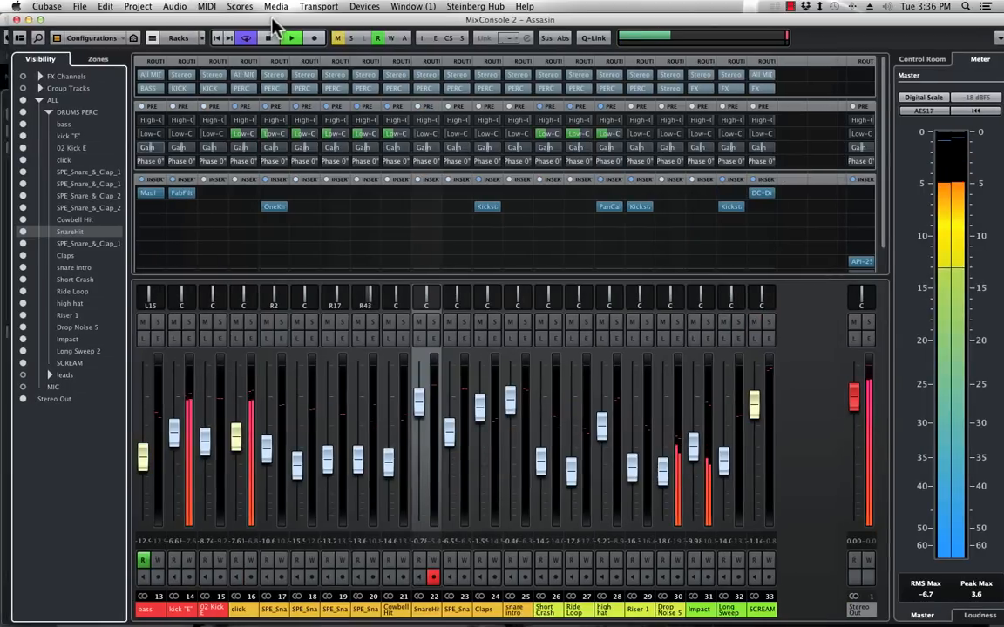
pyautogui.click(189, 323)
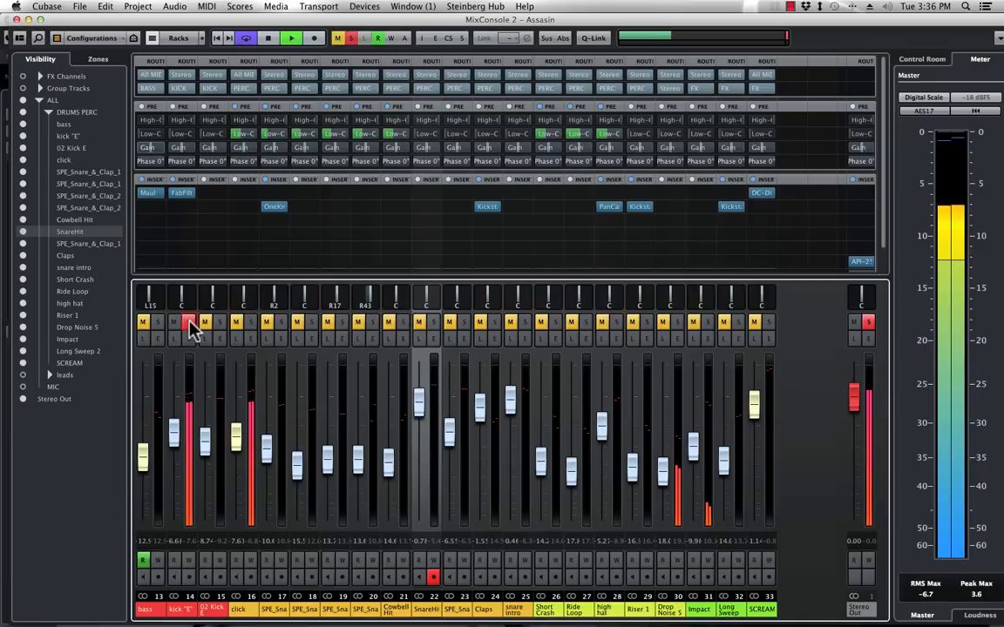
pyautogui.click(190, 323)
pyautogui.click(251, 323)
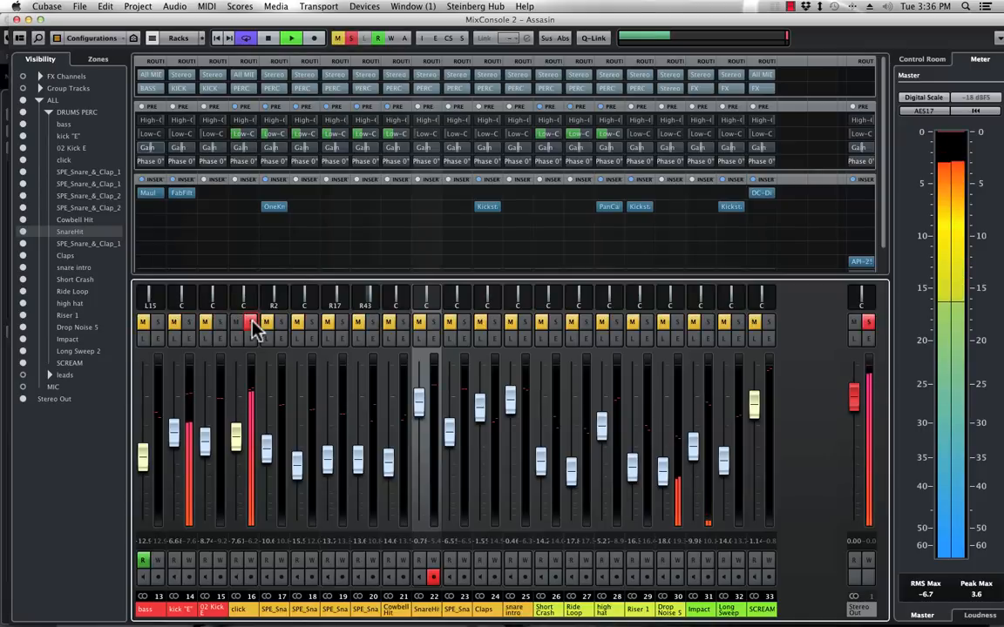
pyautogui.click(251, 323)
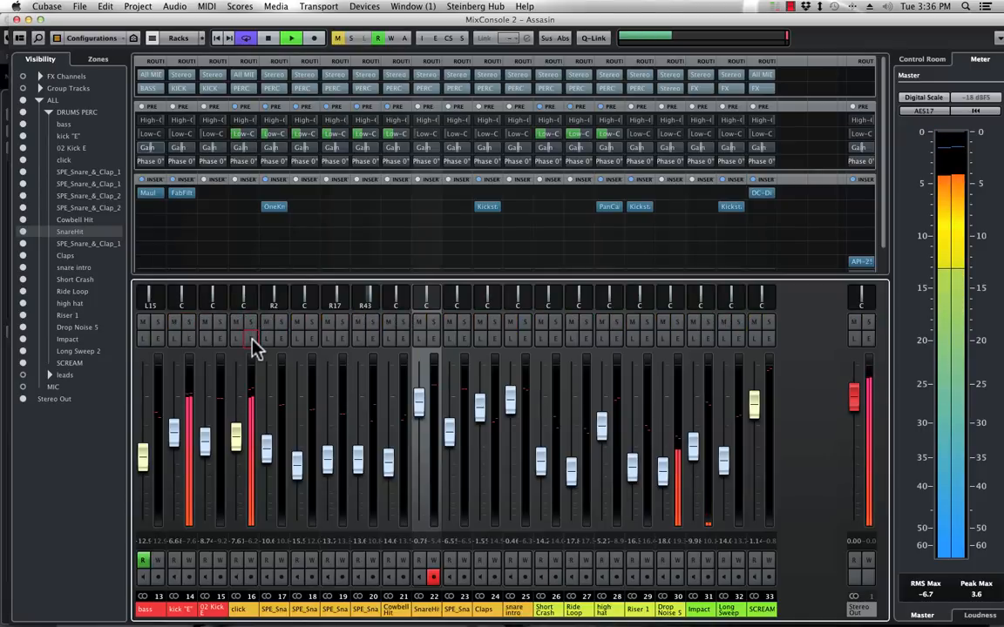
# Open the click channel's KICK instrument, audition the kick "E" channel against it, and return to the project arrangement
pyautogui.click(251, 340)
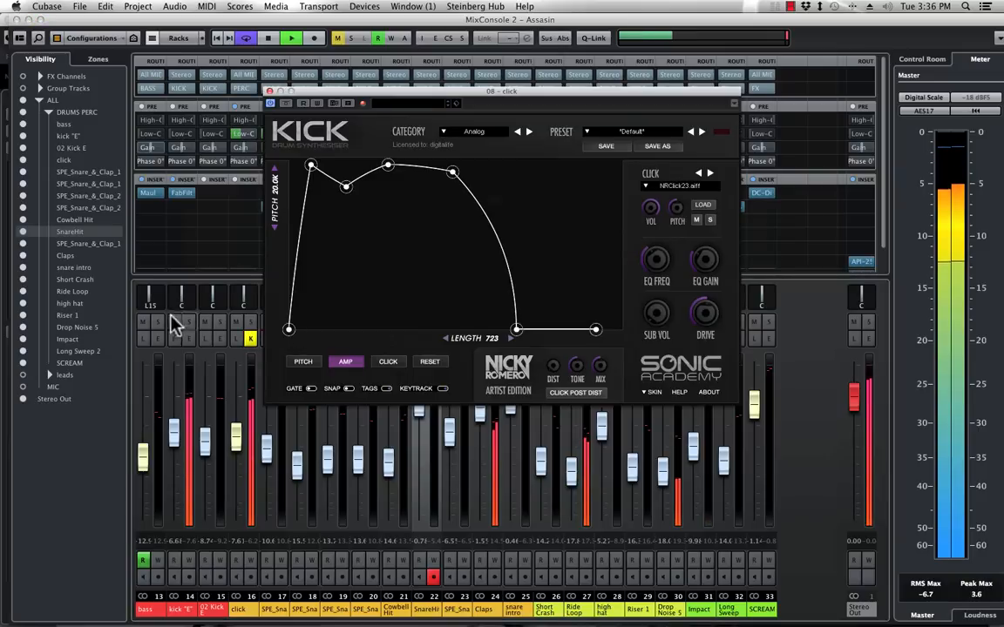
pyautogui.click(190, 323)
pyautogui.click(191, 324)
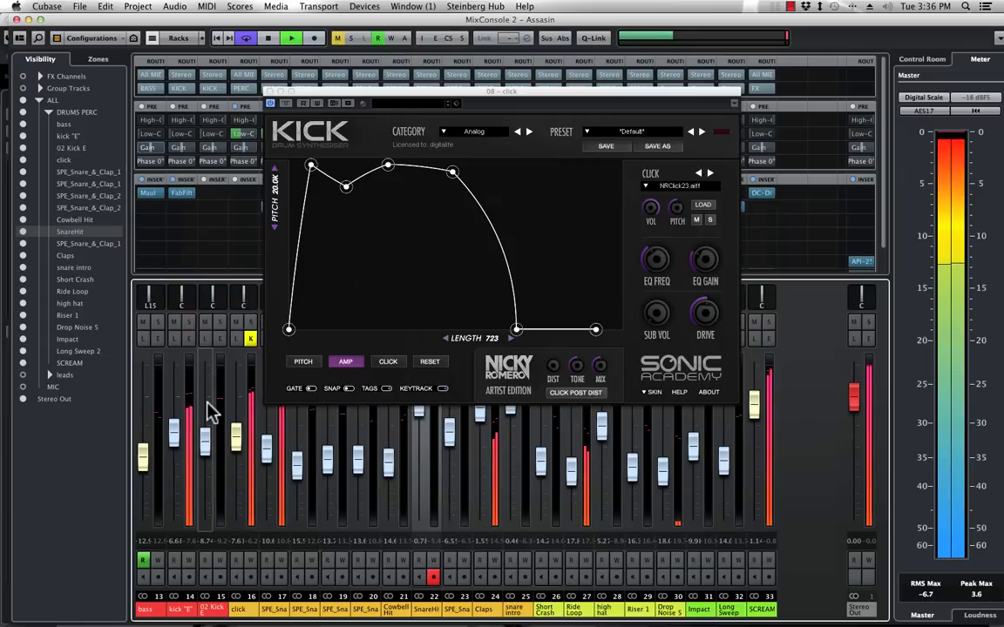
pyautogui.click(193, 341)
pyautogui.click(193, 342)
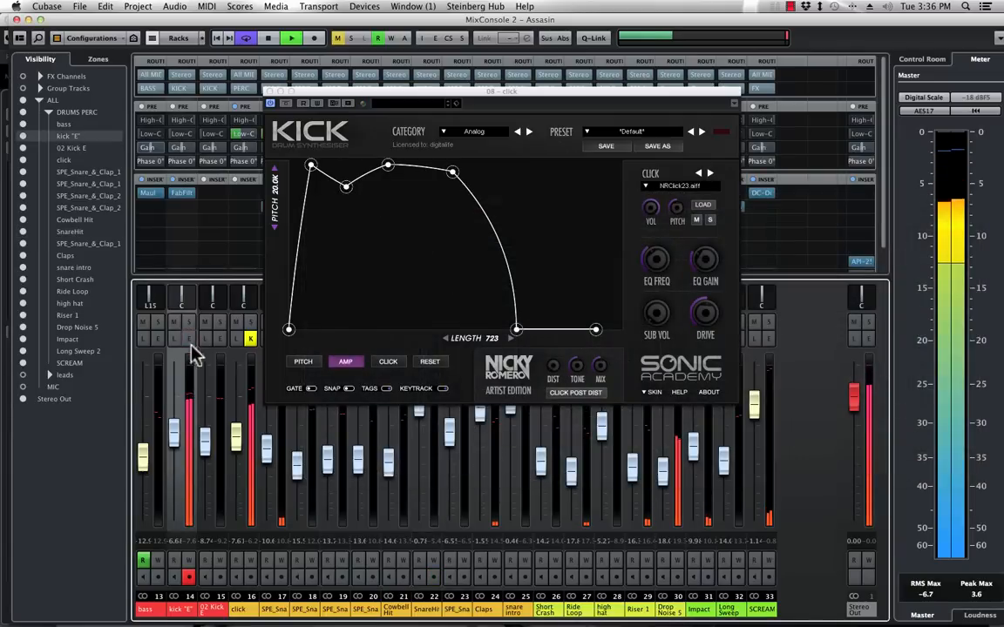
pyautogui.press('space')
pyautogui.press('F3')
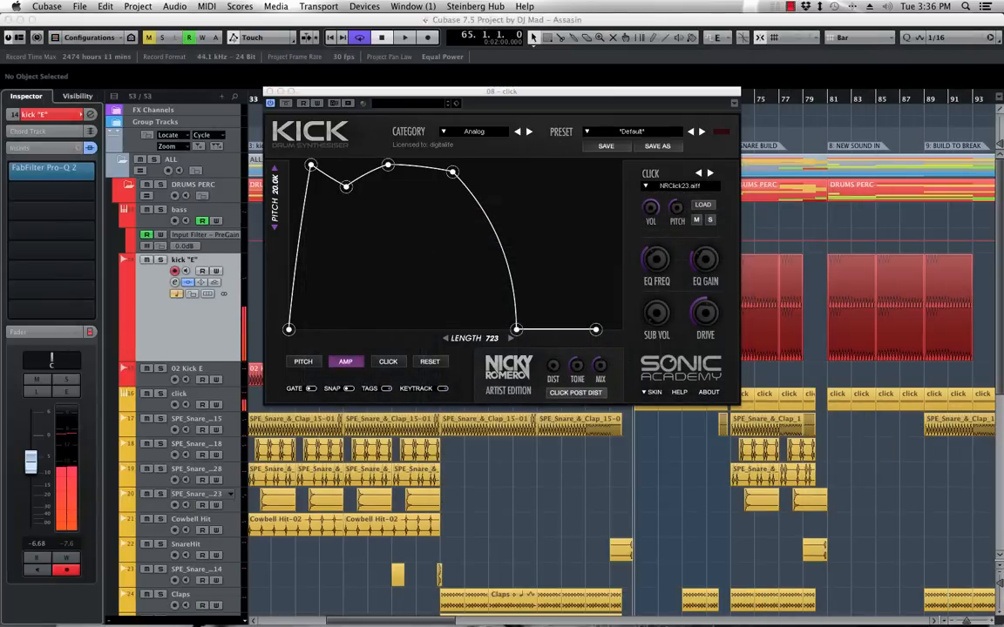
# Move the KICK window clear of the arrangement and colour the click track red like the kick tracks
pyautogui.moveTo(418, 99); pyautogui.dragTo(500, 161)
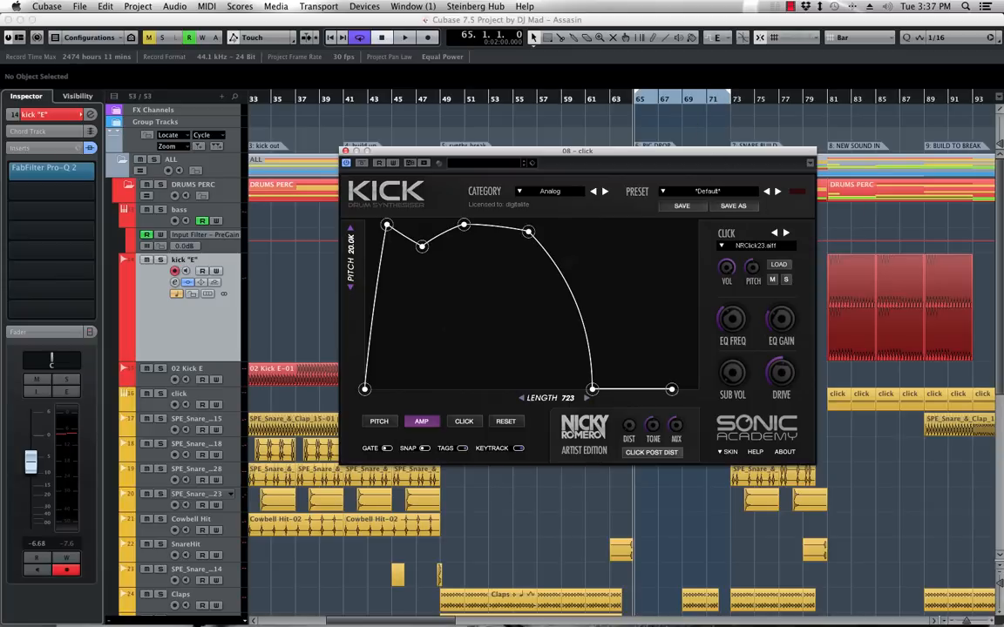
pyautogui.moveTo(442, 163); pyautogui.dragTo(617, 437)
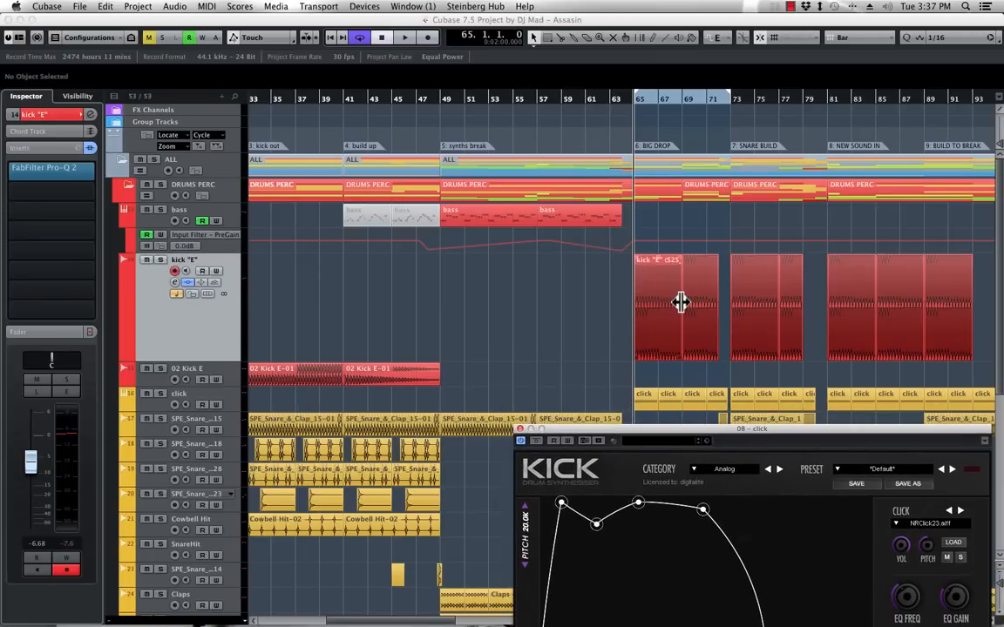
pyautogui.rightClick(239, 408)
pyautogui.click(140, 347)
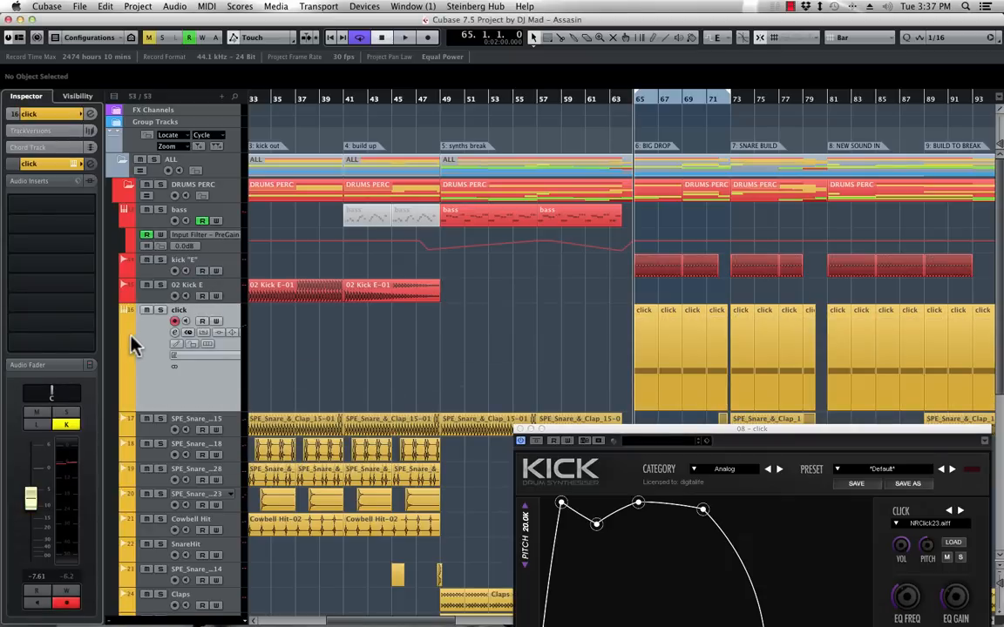
pyautogui.click(130, 343)
pyautogui.click(156, 324)
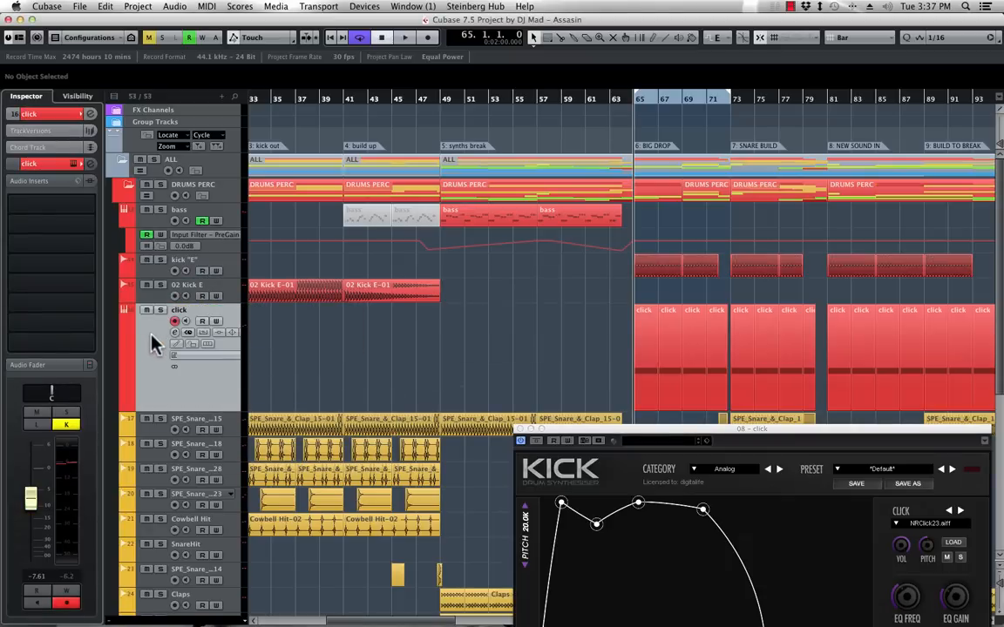
# Duplicate the click track, mute the original, and place the copy above it under the name KICK TOP
pyautogui.rightClick(150, 347)
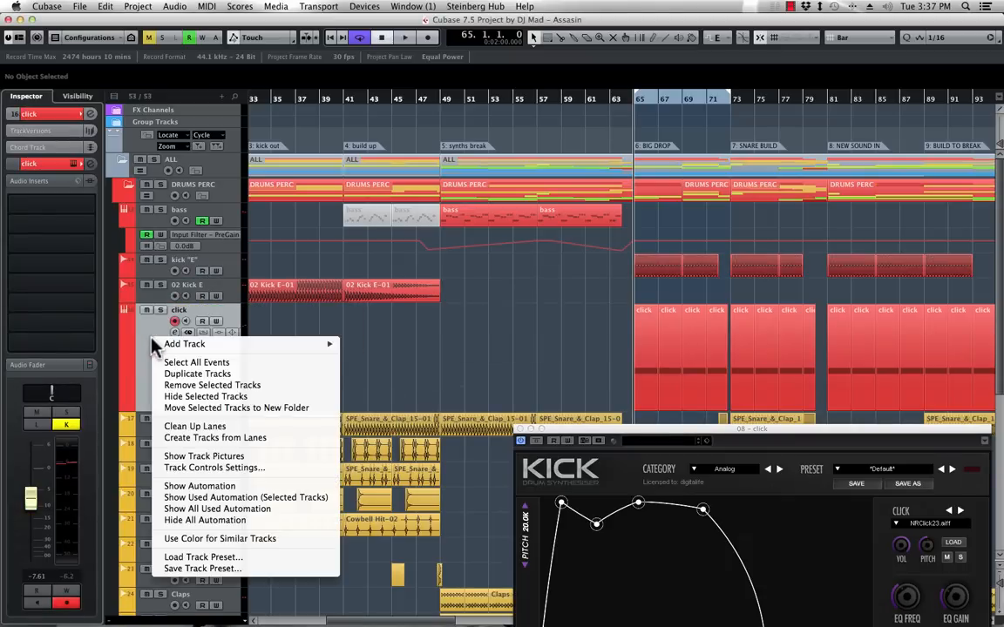
pyautogui.click(622, 354)
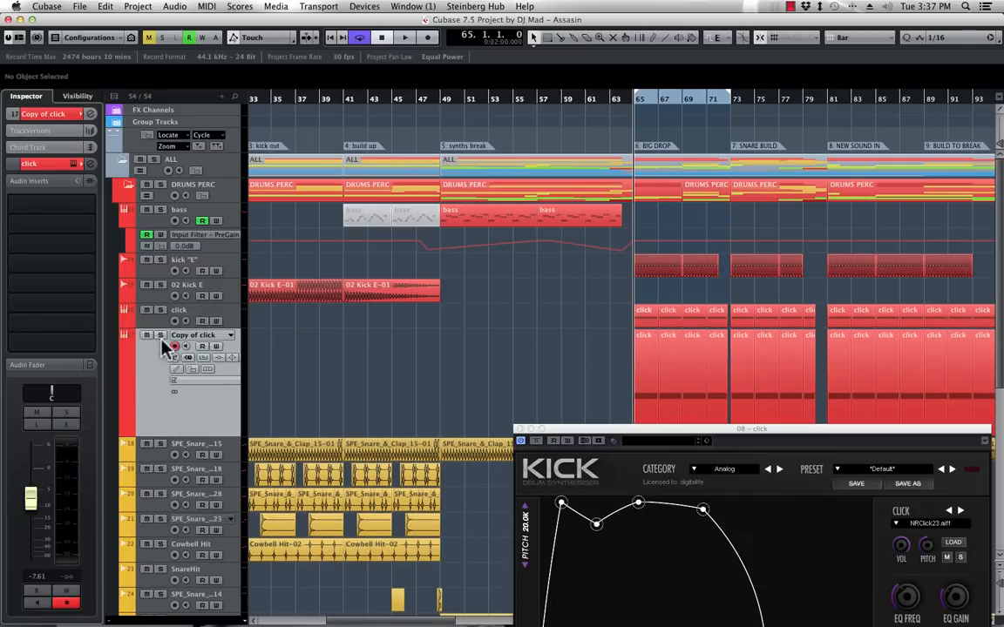
pyautogui.doubleClick(197, 335)
pyautogui.write('KiCK TOP')
pyautogui.press('Return')
pyautogui.moveTo(218, 338); pyautogui.dragTo(184, 323)
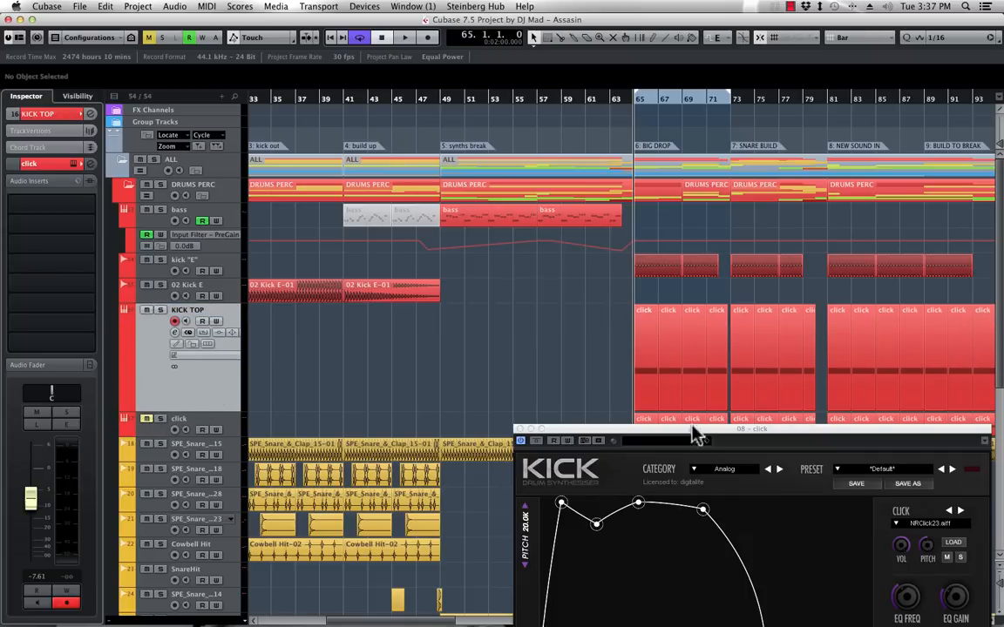
# Close the original click track's KICK window and open the KICK TOP track's own KICK instrument
pyautogui.click(521, 428)
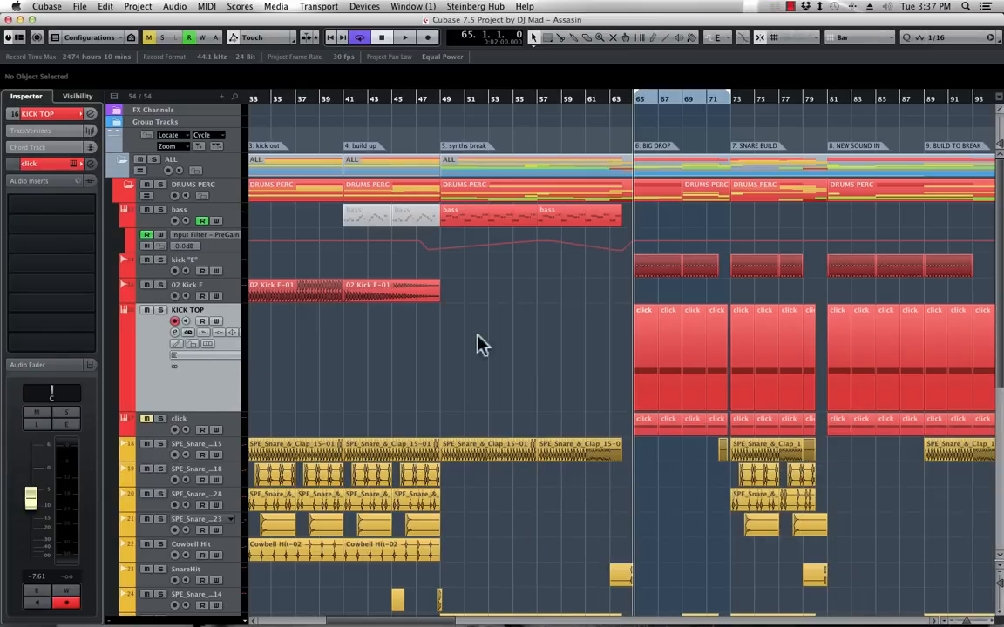
pyautogui.click(92, 114)
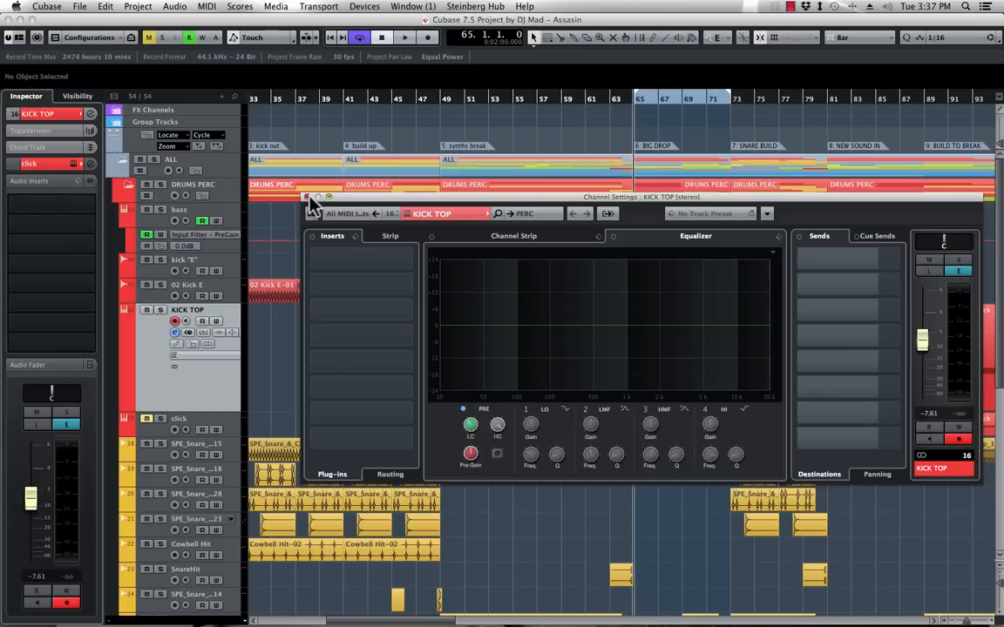
pyautogui.click(307, 196)
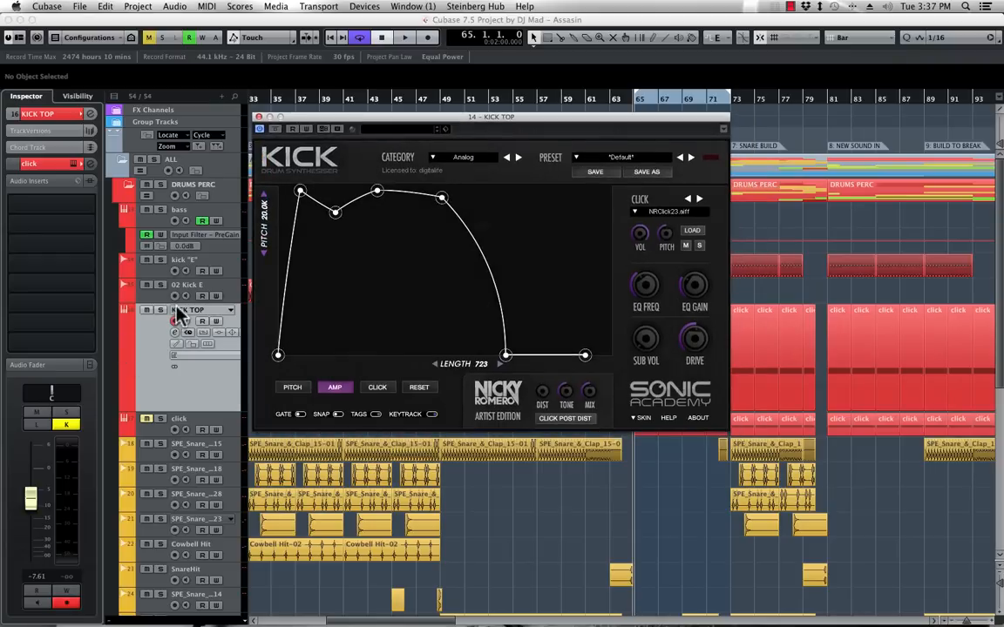
# Solo KICK TOP, play the big drop and raise the KICK instrument's Sub Vol
pyautogui.press('space')
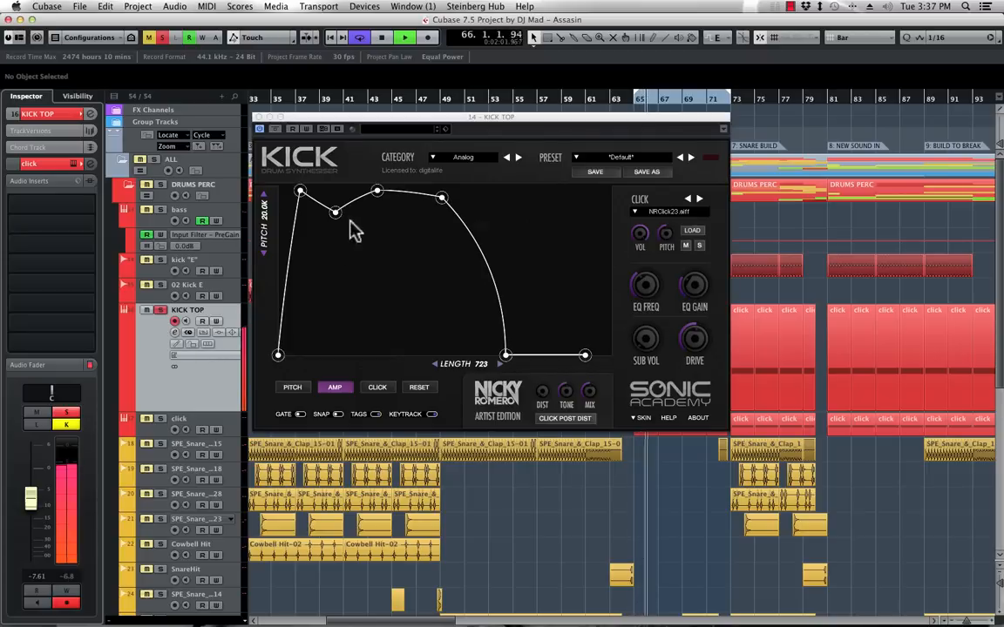
pyautogui.click(645, 329)
pyautogui.moveTo(646, 327); pyautogui.dragTo(621, 211)
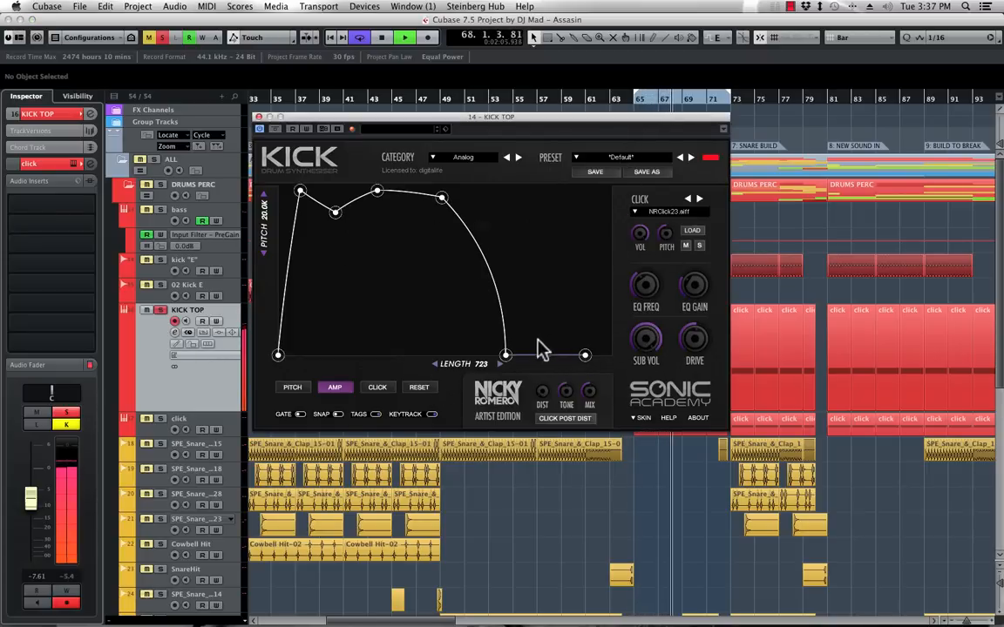
# Glue all the click parts on the KICK TOP track into one part from bar 65 to bar 96
pyautogui.moveTo(400, 118); pyautogui.dragTo(1003, 135)
pyautogui.hscroll(5, 544, 352)
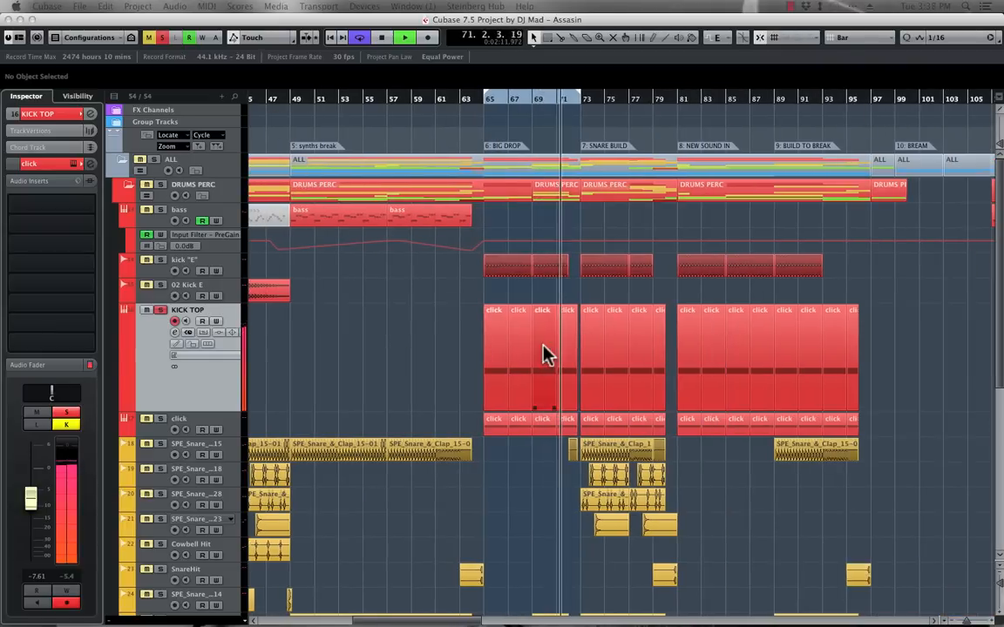
pyautogui.click(776, 347)
pyautogui.rightClick(776, 348)
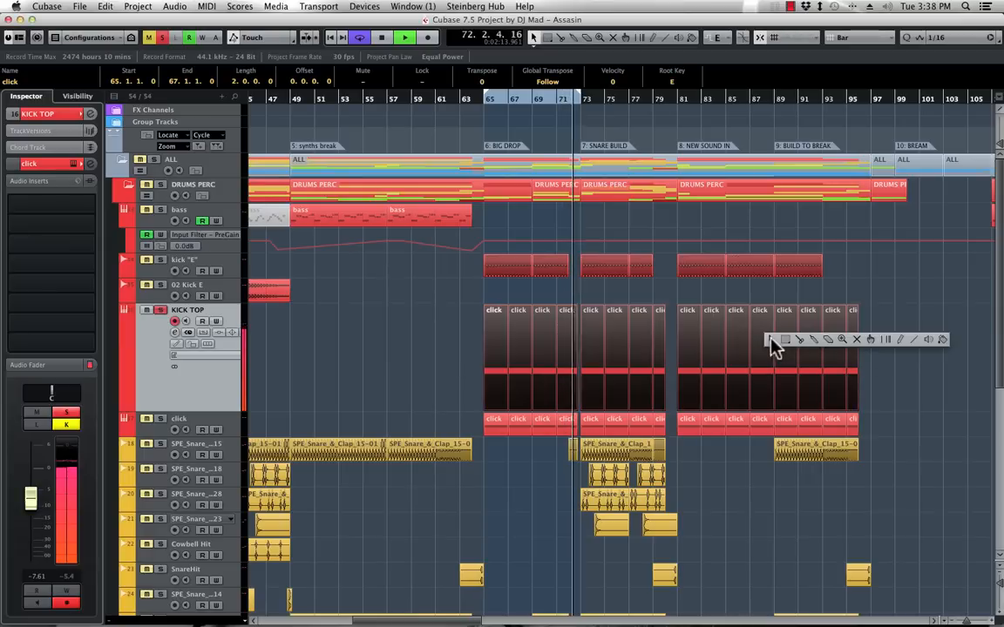
pyautogui.click(826, 340)
pyautogui.click(767, 346)
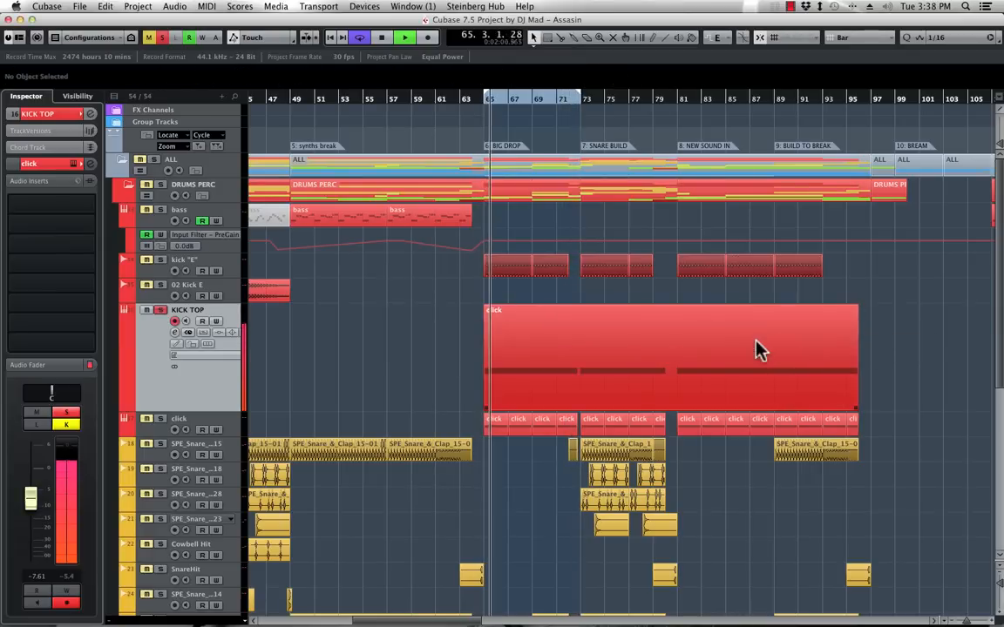
# Try the notes of the KICK TOP part an octave lower at E0, and restore them to E1
pyautogui.doubleClick(645, 340)
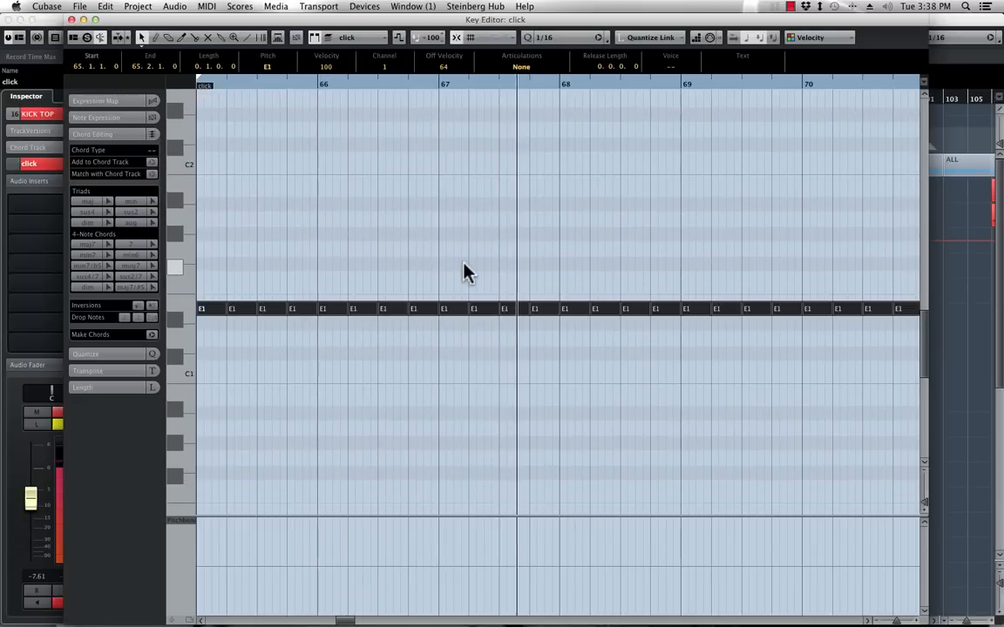
pyautogui.hotkey('shift', 'Down')
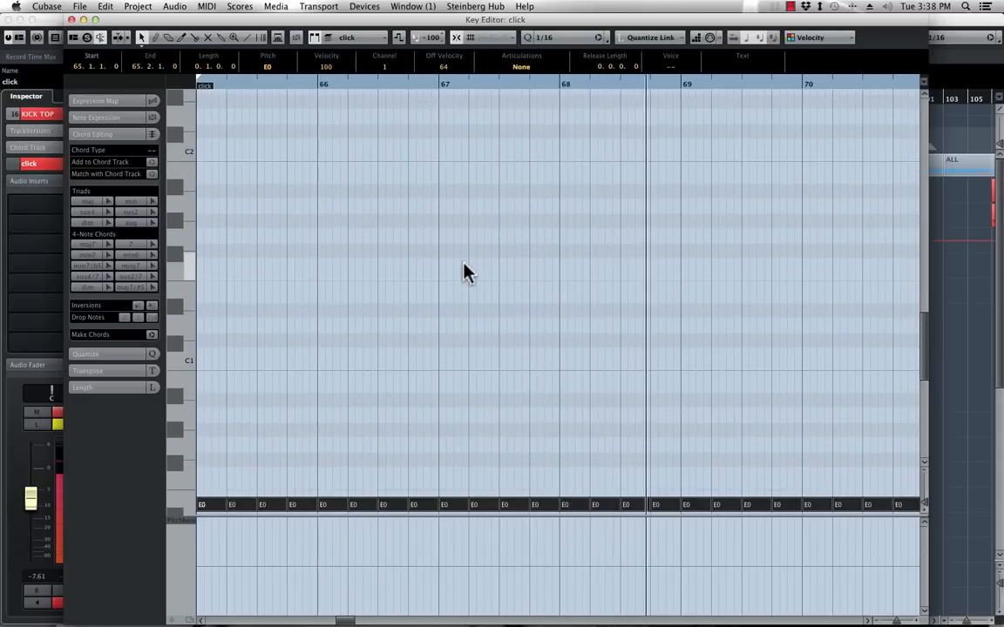
pyautogui.hotkey('shift', 'Up')
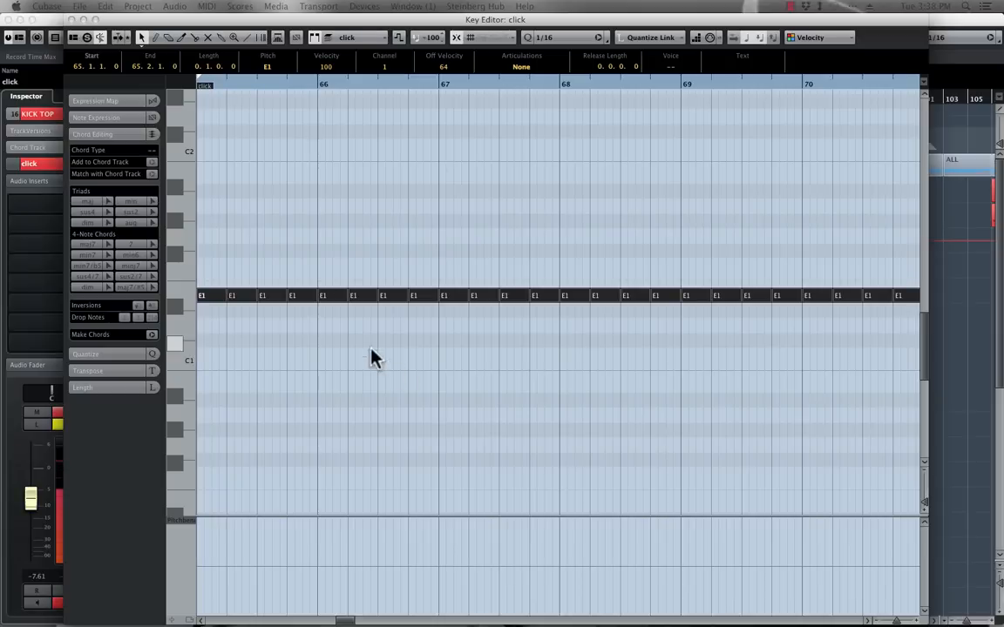
pyautogui.click(73, 19)
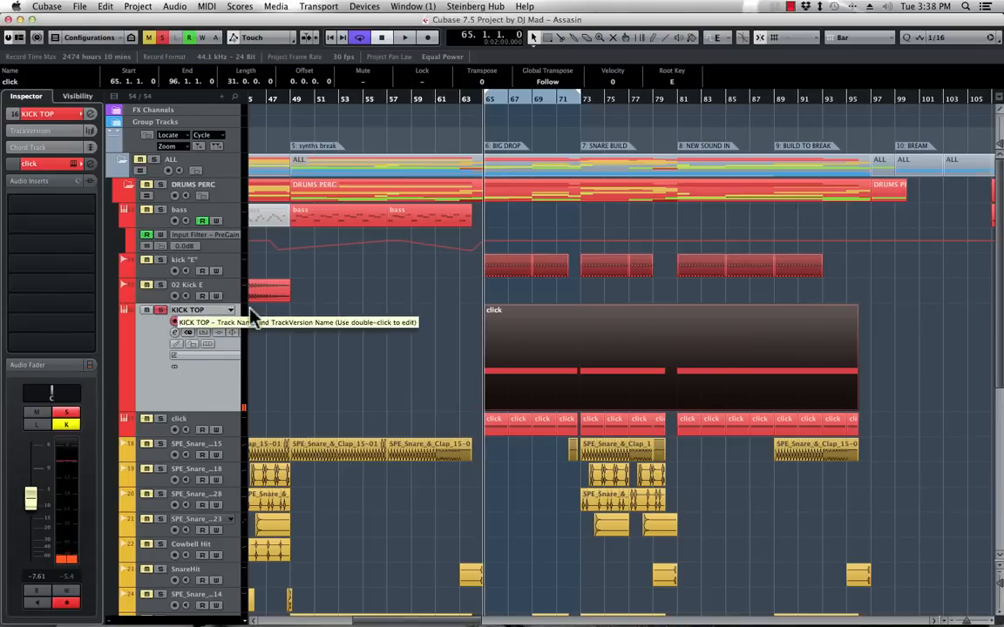
# Unsolo the KICK TOP track and delete its glued click part spanning bars 65 to 96
pyautogui.click(162, 311)
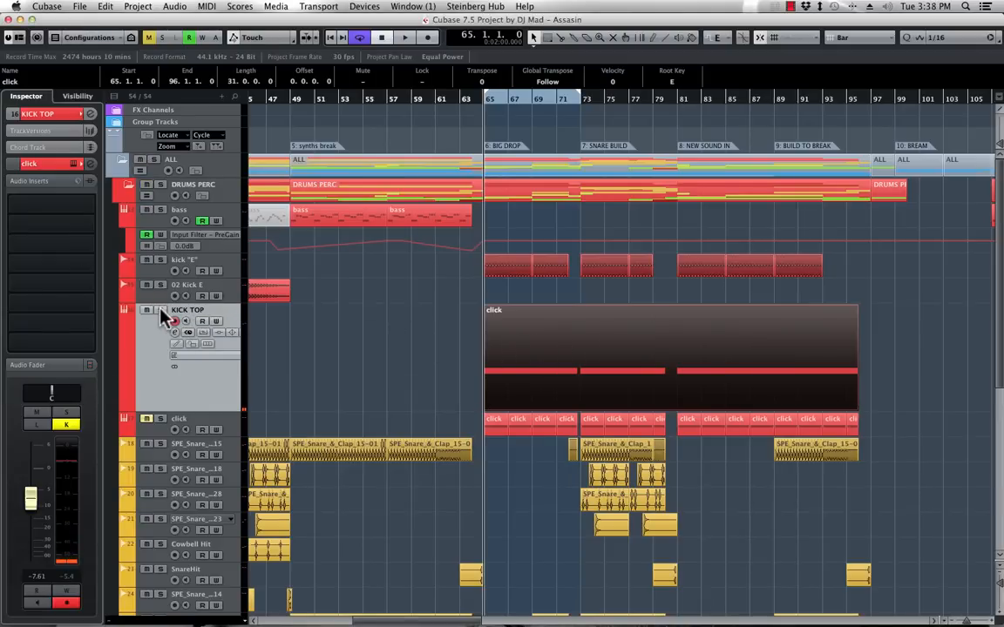
pyautogui.click(409, 349)
pyautogui.click(759, 349)
pyautogui.press('Delete')
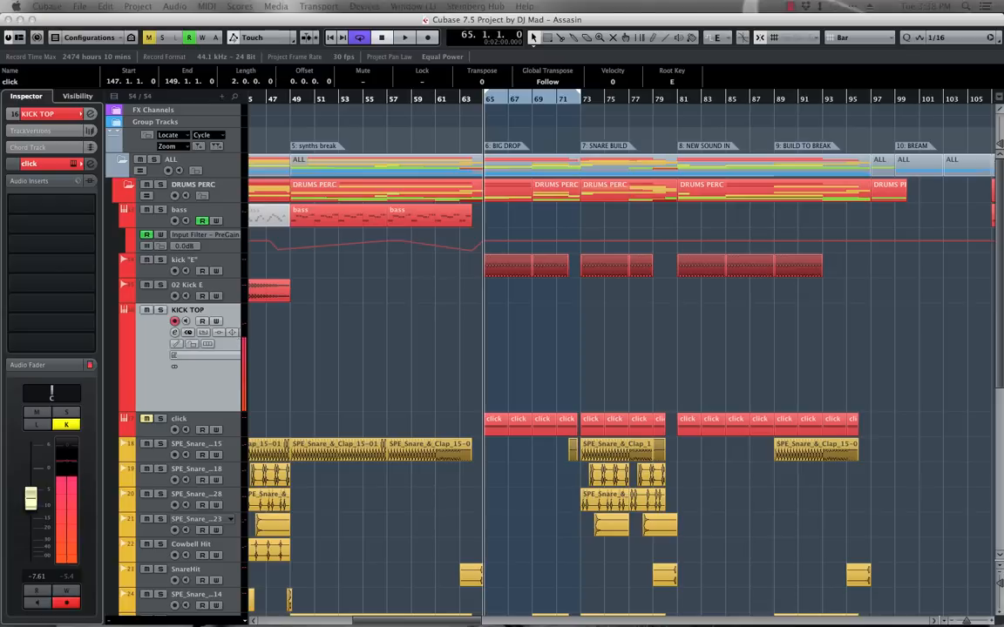
# Switch the KICK TOP track's KICK instrument to the Romero preset category, keeping its window clear of the track list
pyautogui.moveTo(1001, 95); pyautogui.dragTo(404, 109)
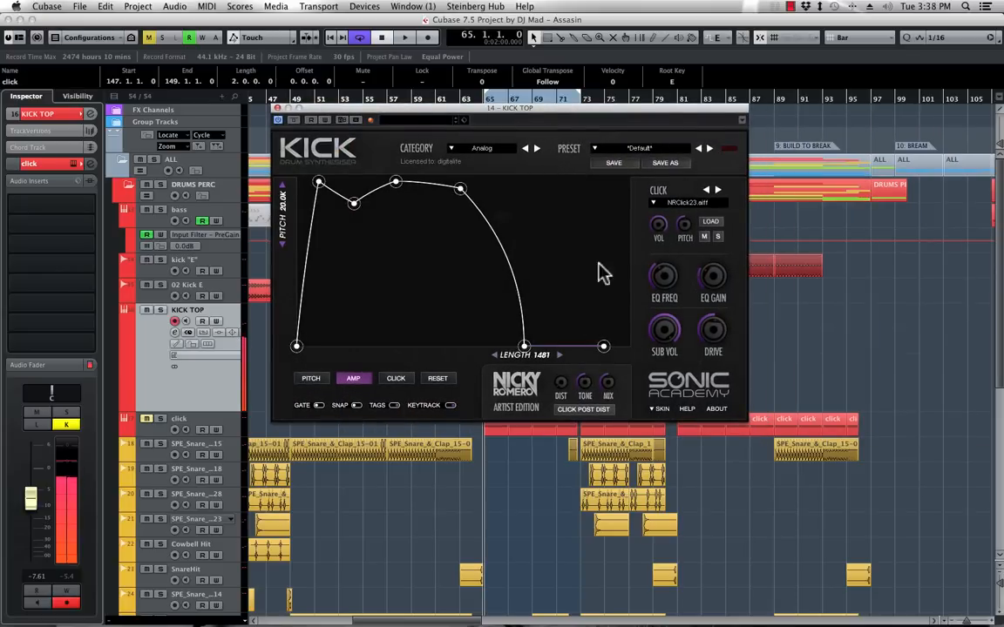
pyautogui.click(482, 149)
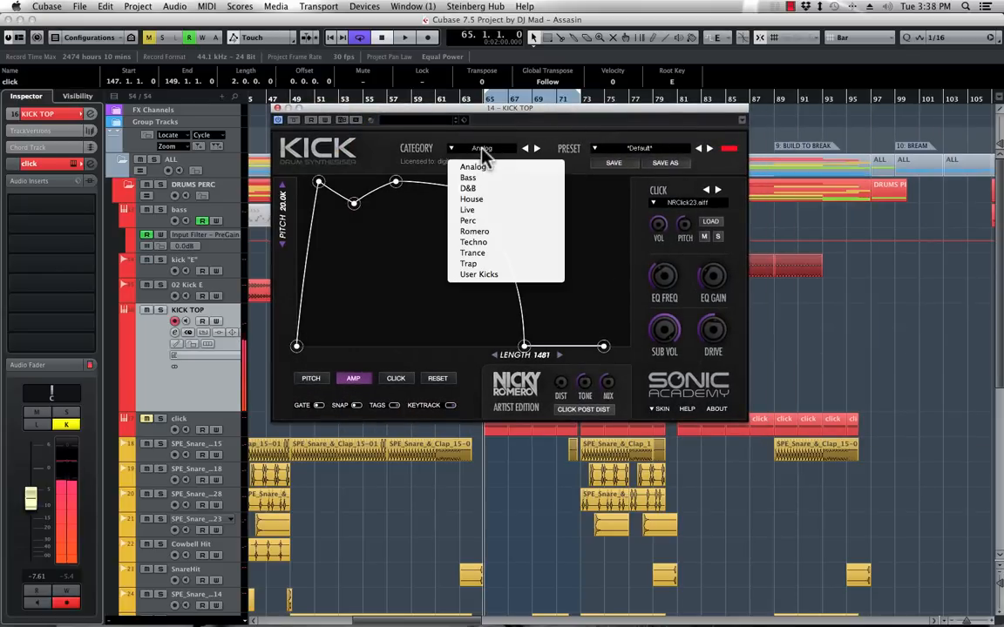
pyautogui.click(475, 232)
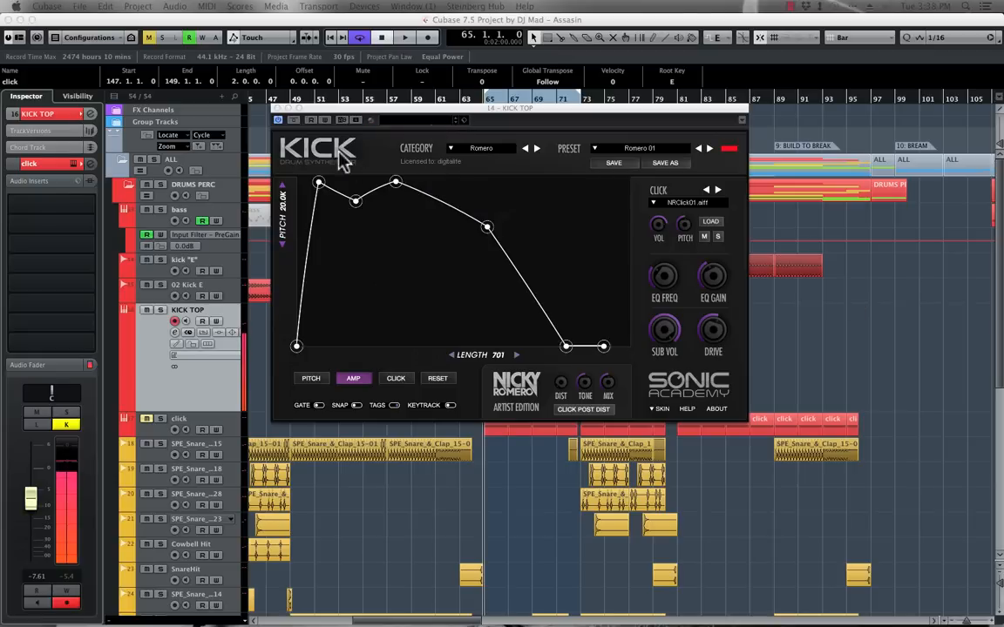
pyautogui.click(380, 108)
pyautogui.moveTo(383, 116); pyautogui.dragTo(521, 122)
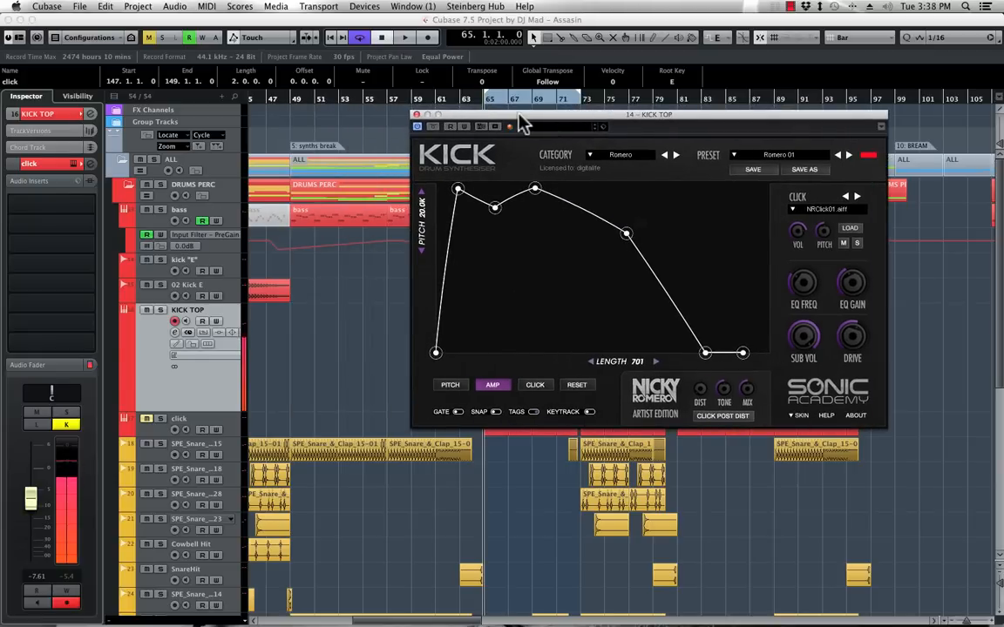
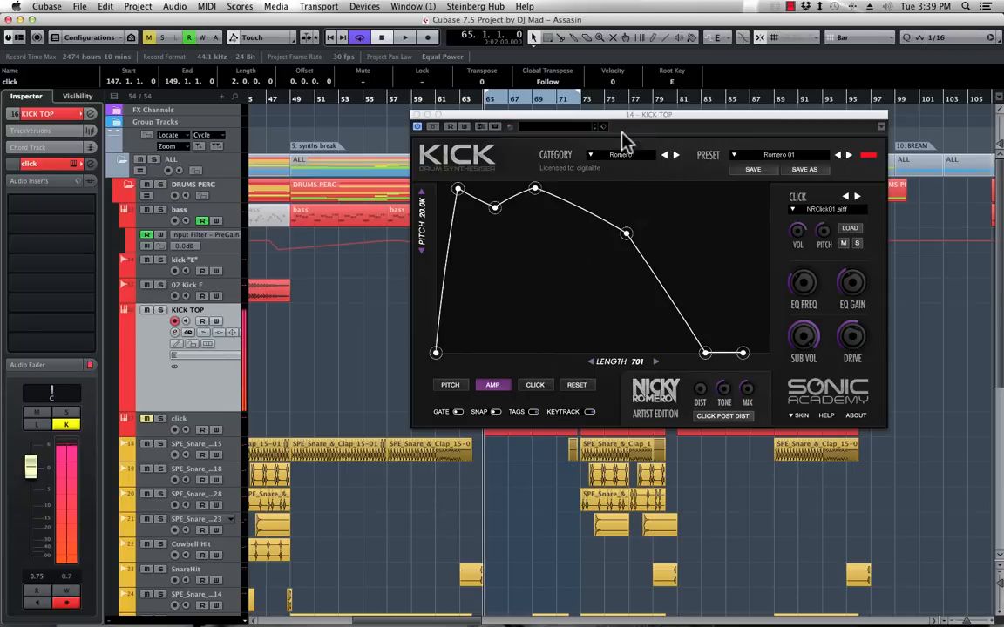
pyautogui.moveTo(621, 121); pyautogui.dragTo(577, 116)
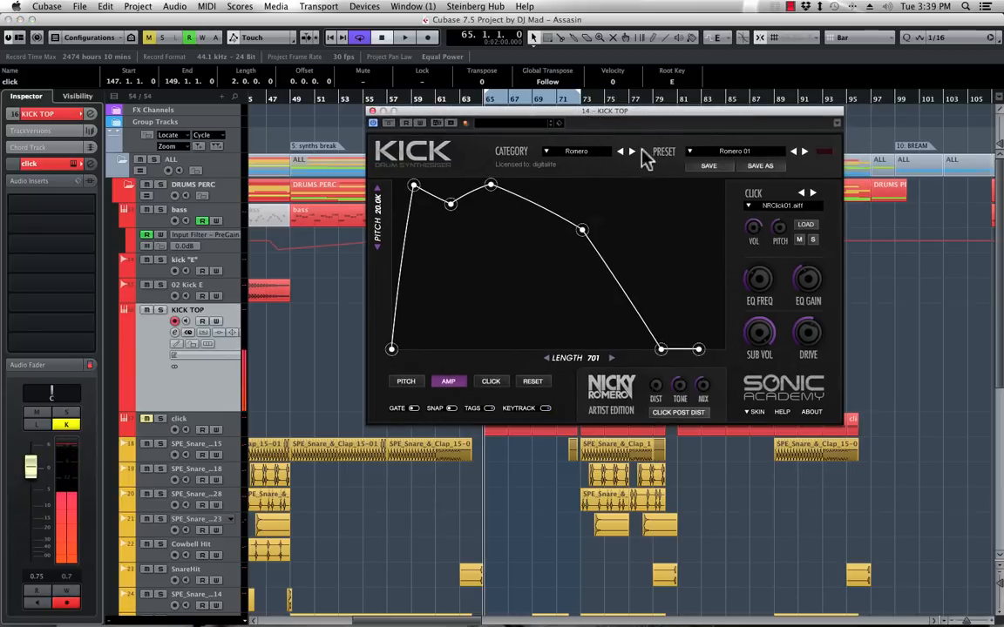
pyautogui.click(576, 152)
pyautogui.click(594, 127)
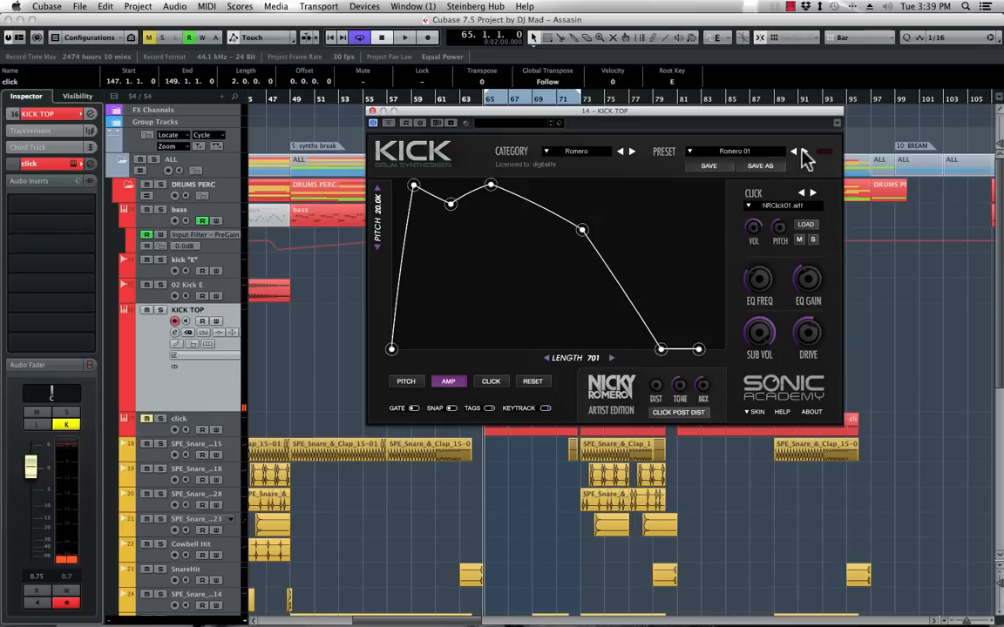
# Step through the Romero kick presets one by one and load Romero 14
pyautogui.click(803, 152)
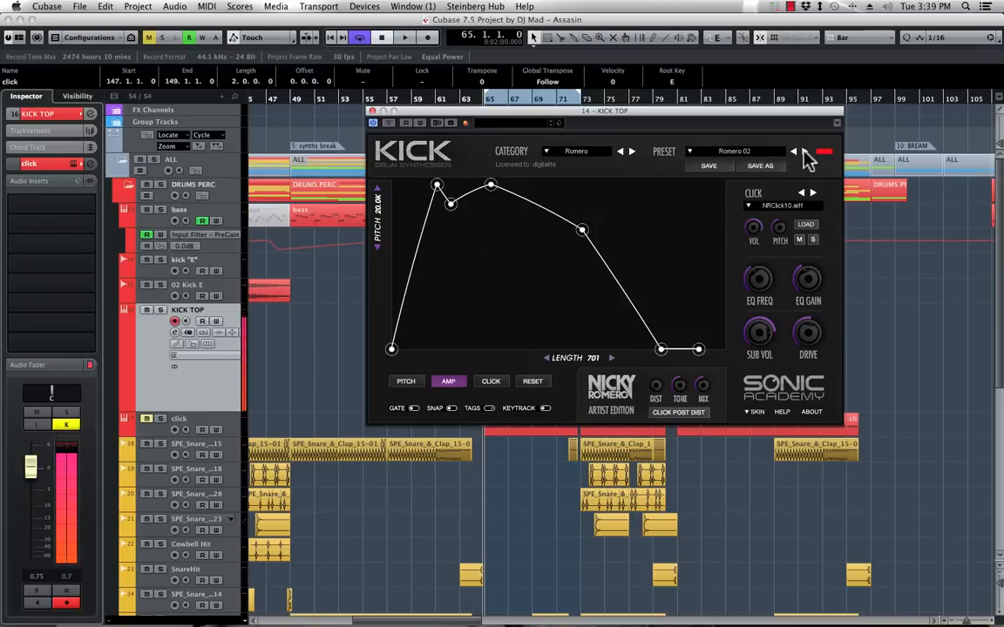
pyautogui.click(805, 153)
pyautogui.click(805, 153)
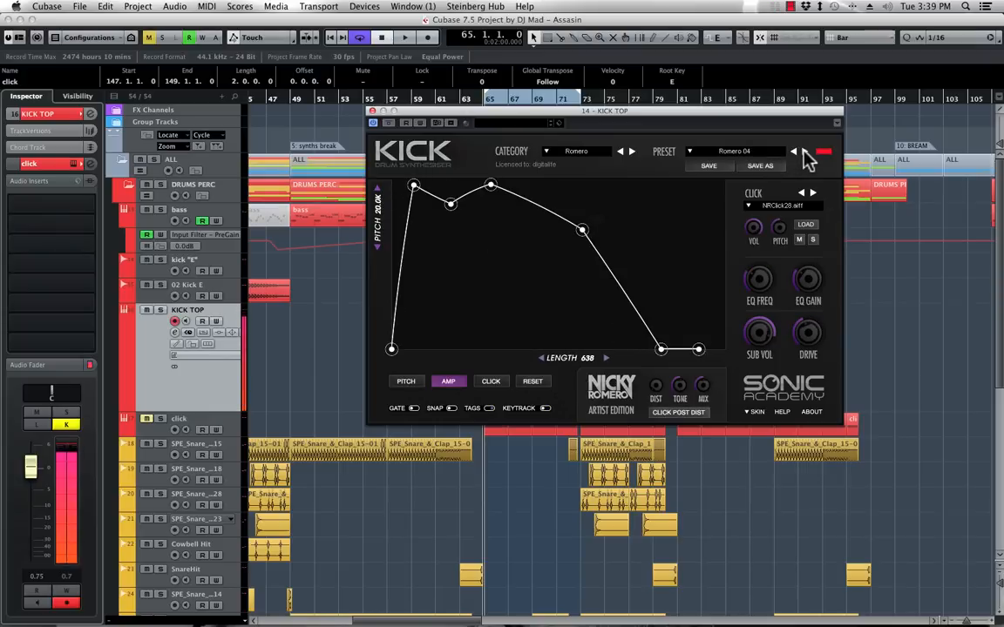
pyautogui.click(805, 153)
pyautogui.click(805, 154)
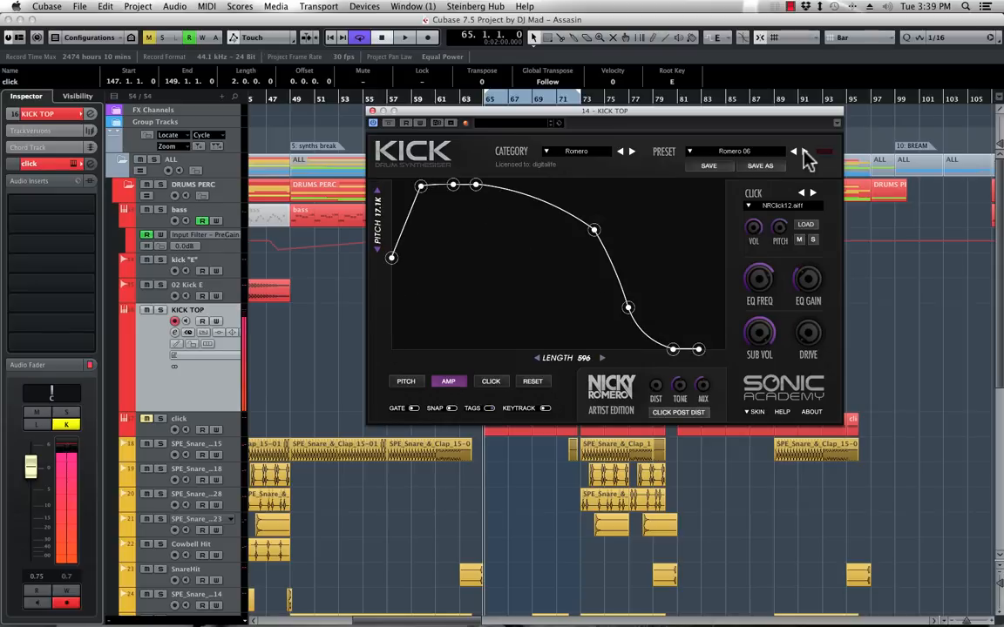
pyautogui.click(805, 154)
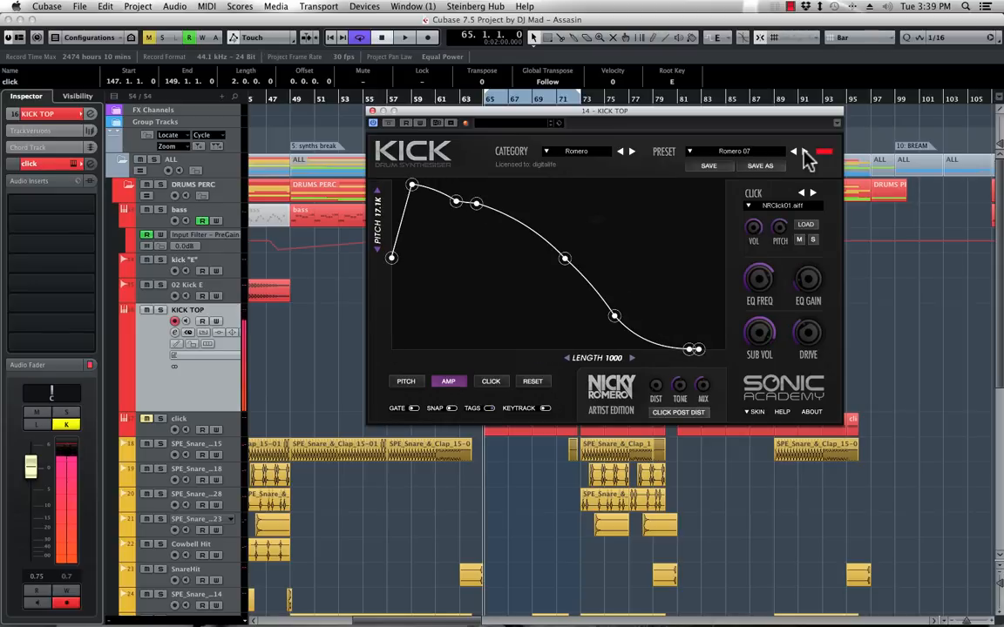
pyautogui.click(805, 153)
pyautogui.click(805, 153)
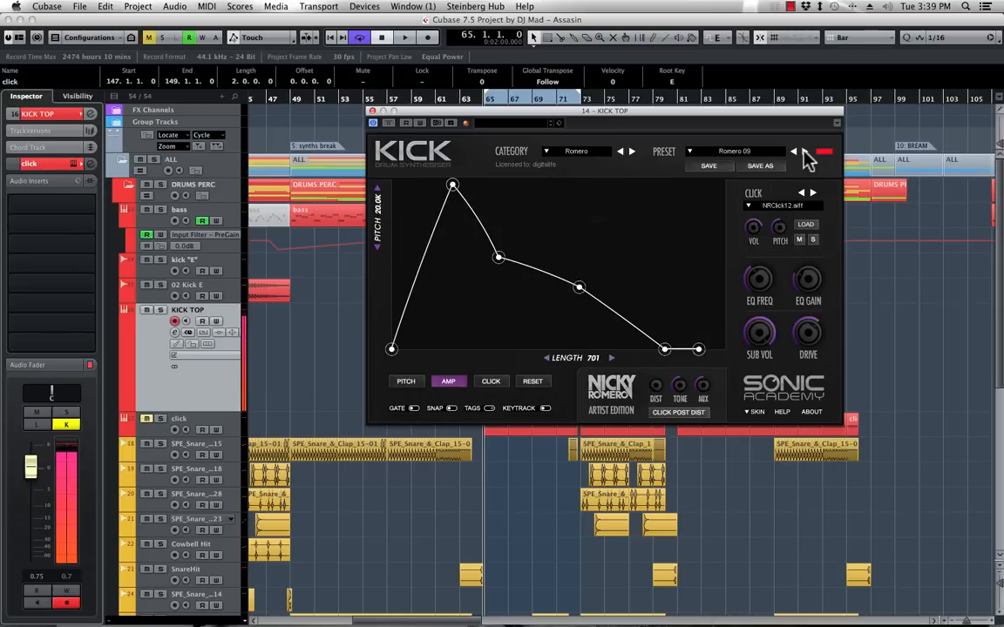
pyautogui.click(805, 153)
pyautogui.click(805, 153)
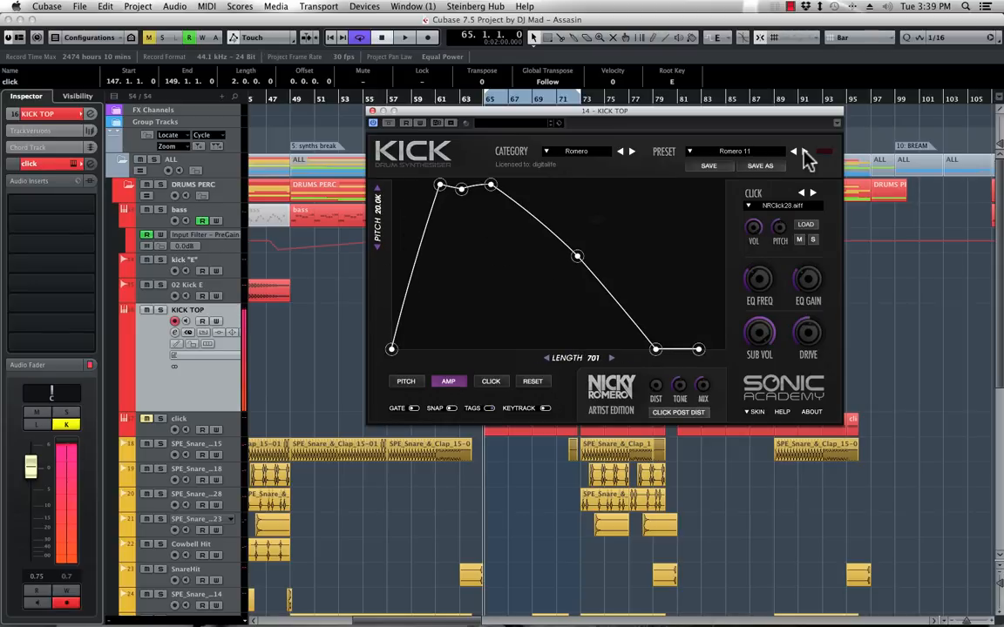
pyautogui.click(805, 154)
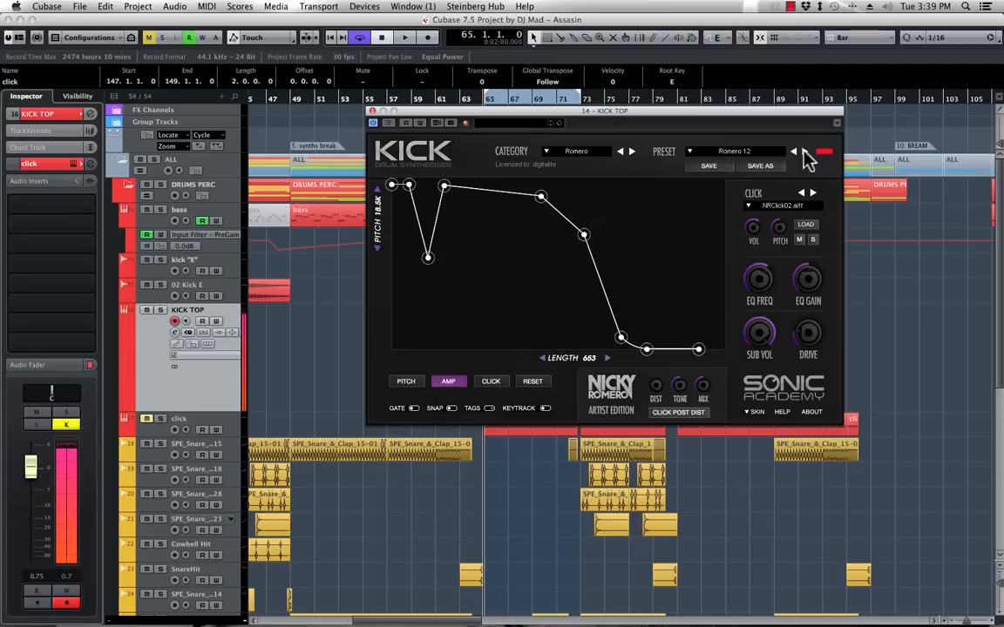
pyautogui.click(805, 153)
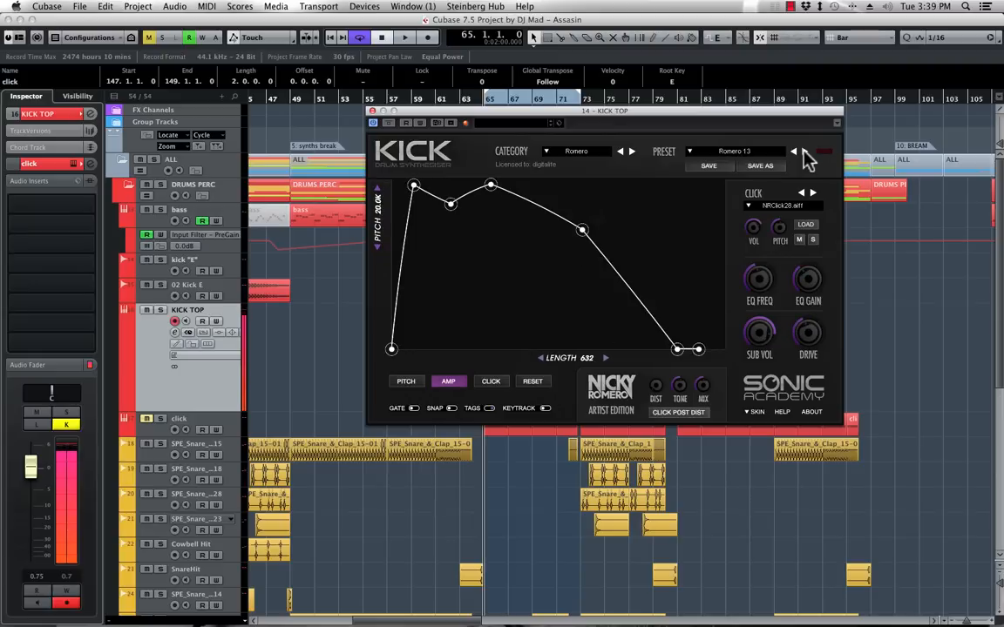
pyautogui.click(805, 153)
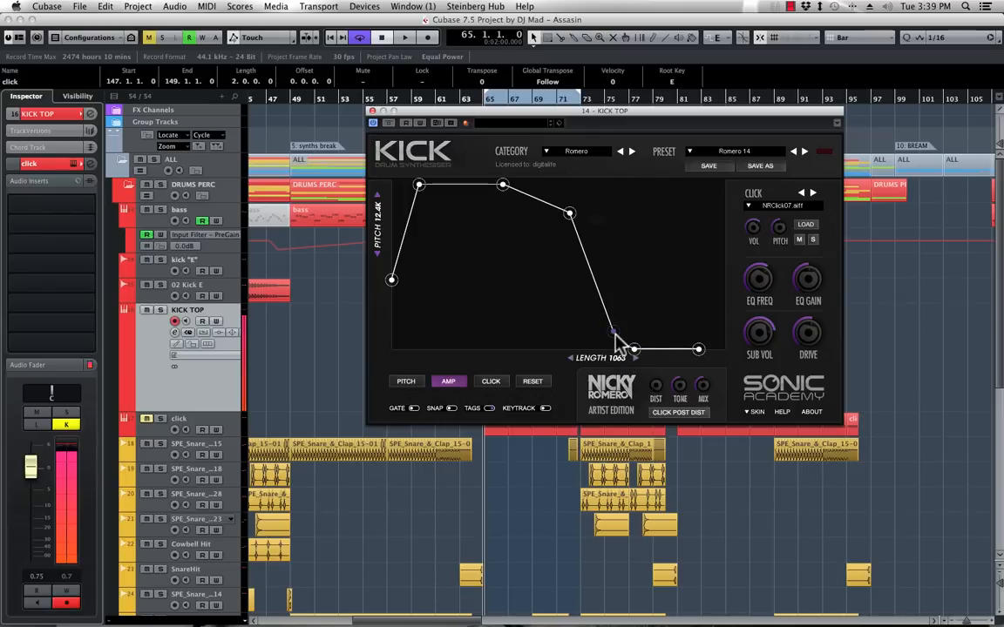
# Shorten the Romero 14 kick's length to about 470 and clear the instrument window from the arrangement
pyautogui.moveTo(595, 357); pyautogui.dragTo(554, 358)
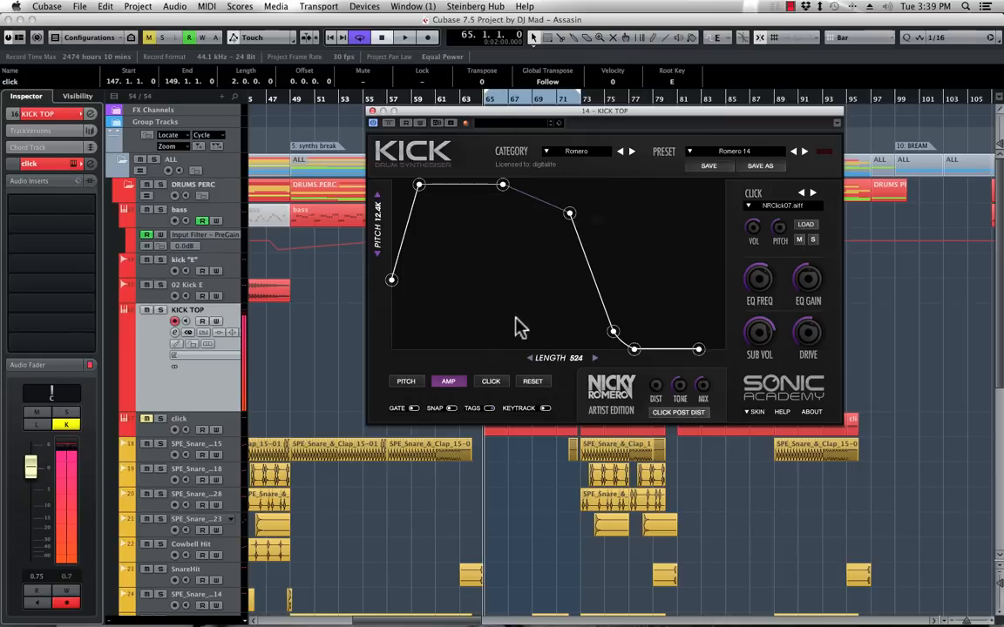
pyautogui.moveTo(551, 358); pyautogui.dragTo(546, 357)
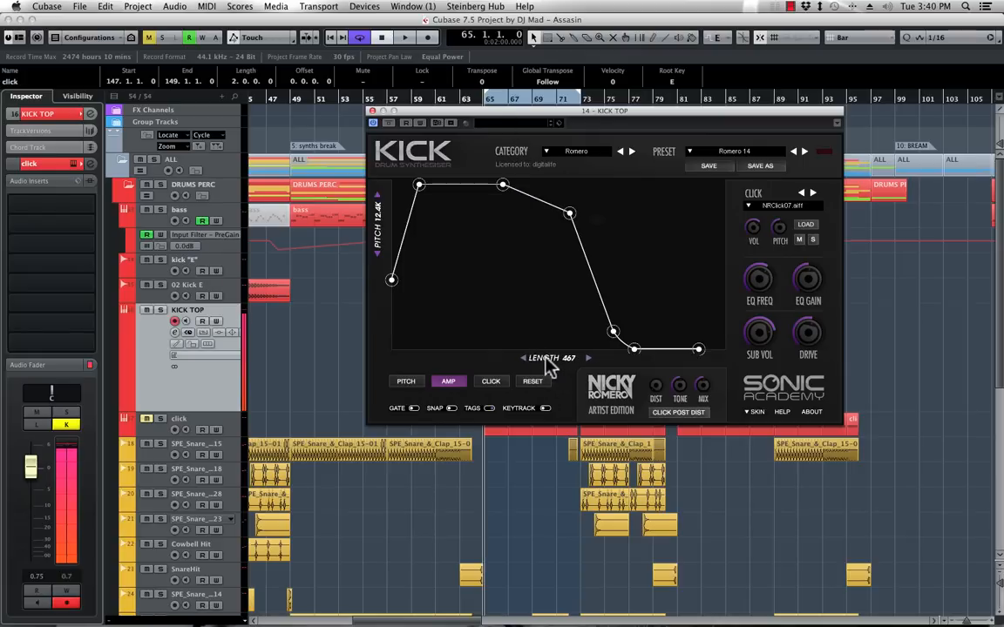
pyautogui.moveTo(498, 117); pyautogui.dragTo(1003, 113)
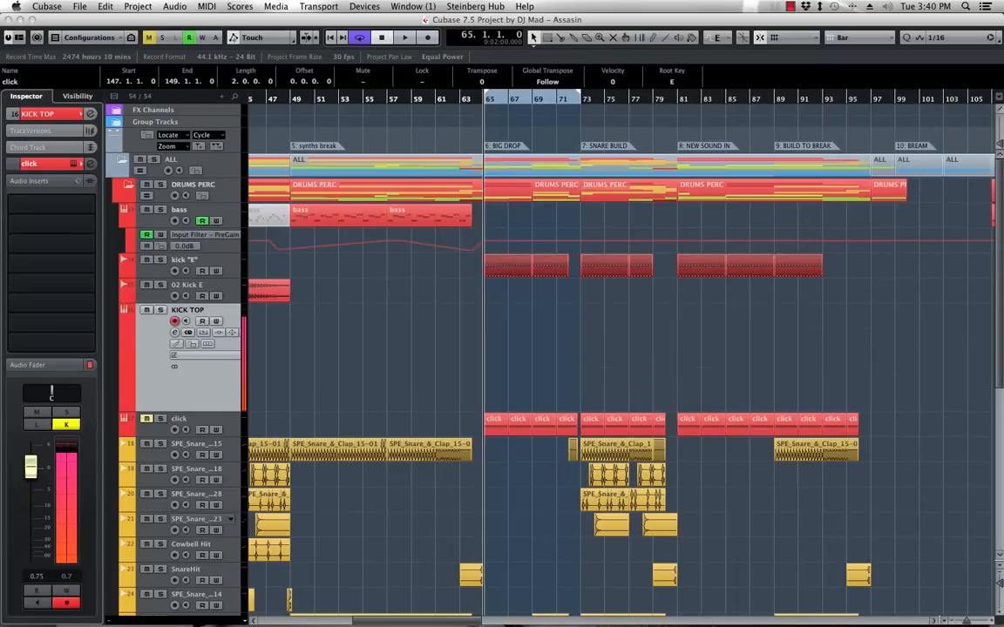
# Create a KICK TOP part from bar 65 to bar 73 and open it in the Key Editor around E0
pyautogui.doubleClick(486, 333)
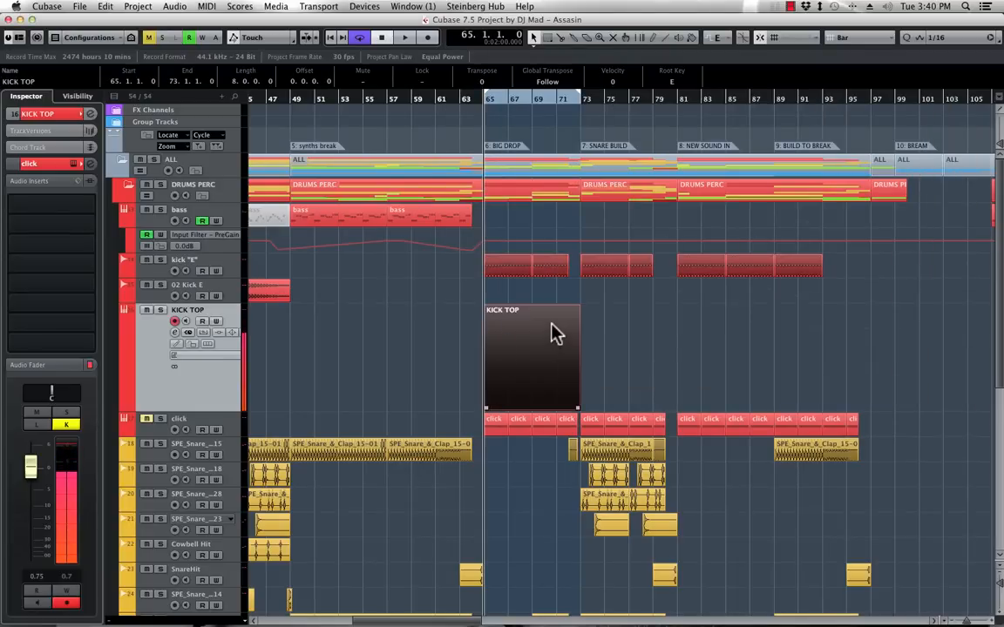
pyautogui.doubleClick(531, 327)
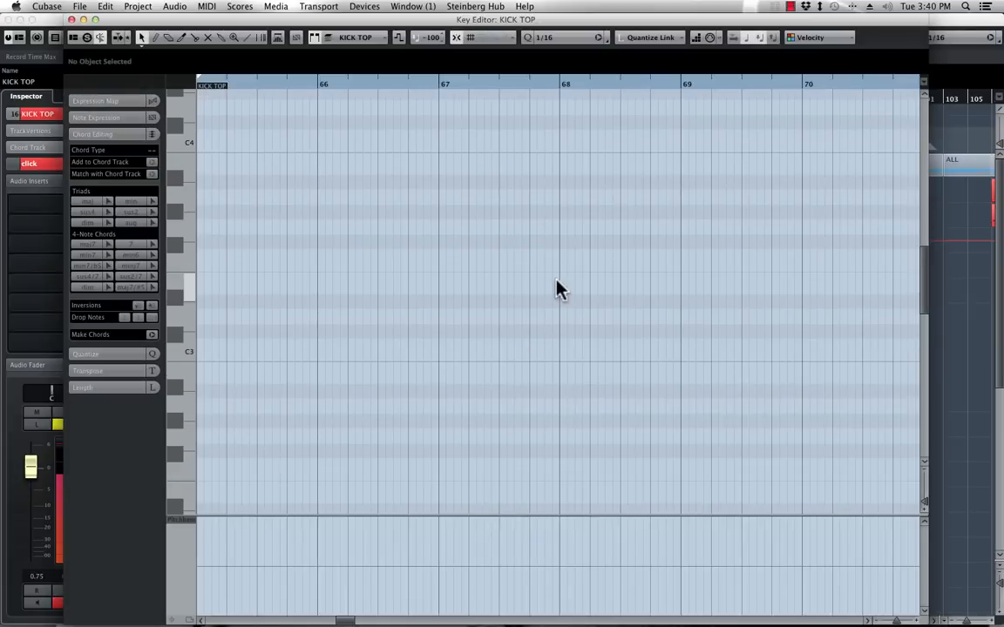
pyautogui.press('space')
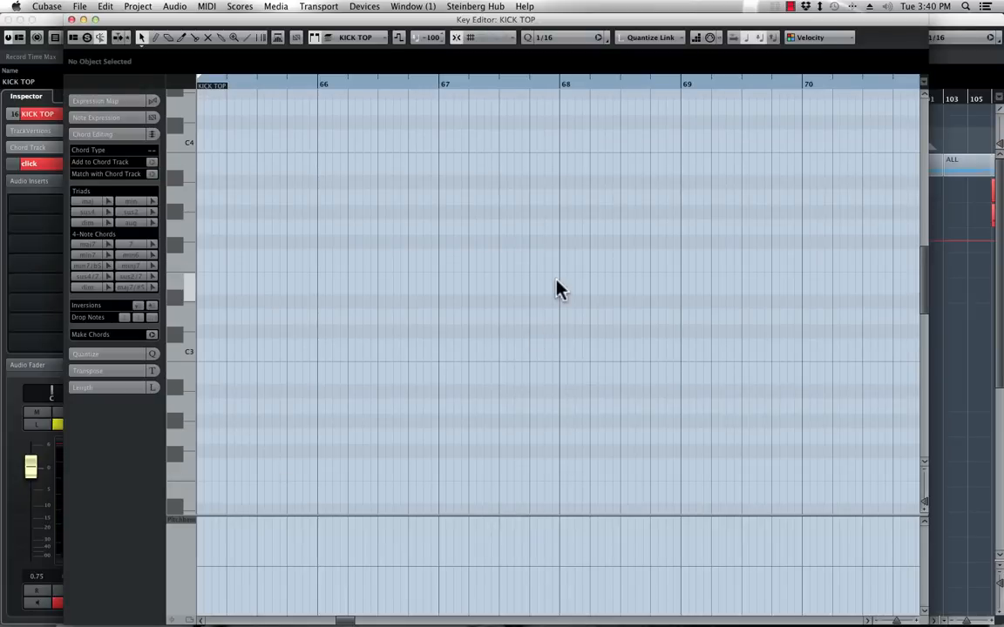
pyautogui.press('space')
pyautogui.scroll(-10, 373, 300)
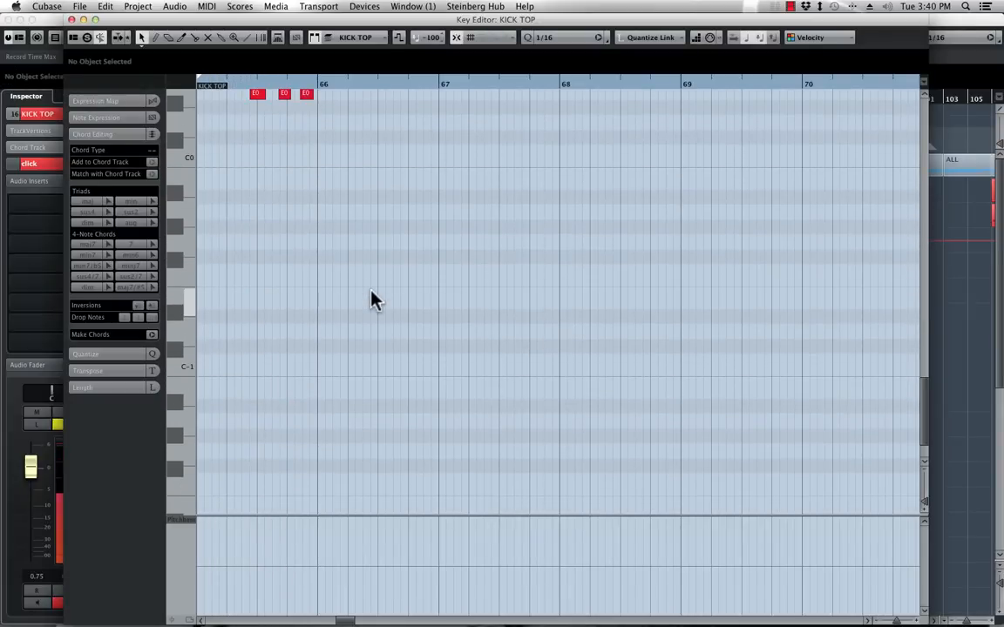
pyautogui.scroll(5, 372, 297)
# Set the quantize value to 1/4 and delete the three existing E0 notes in bar 65
pyautogui.click(567, 38)
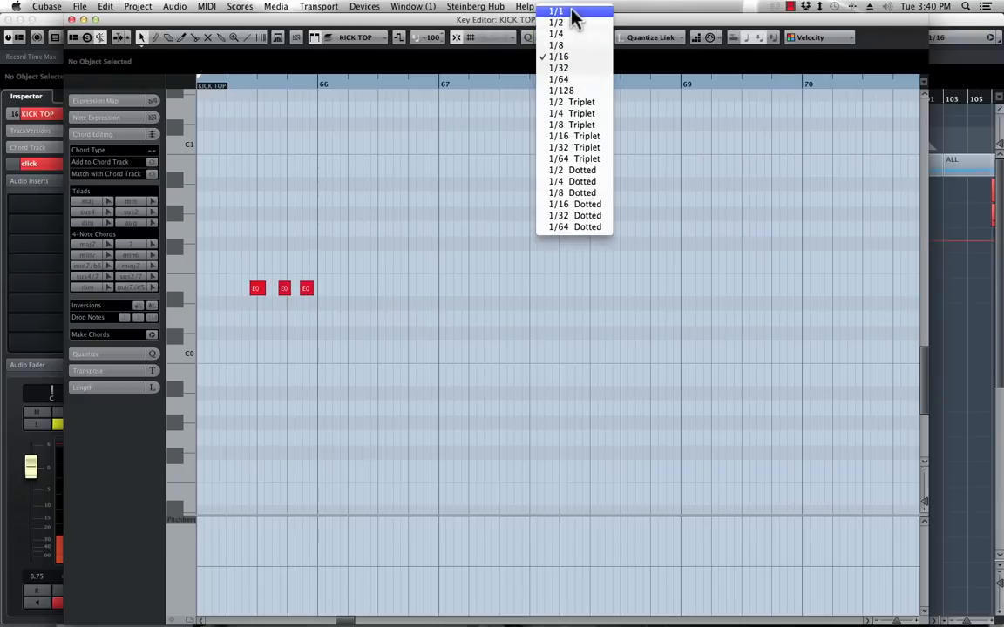
pyautogui.click(571, 34)
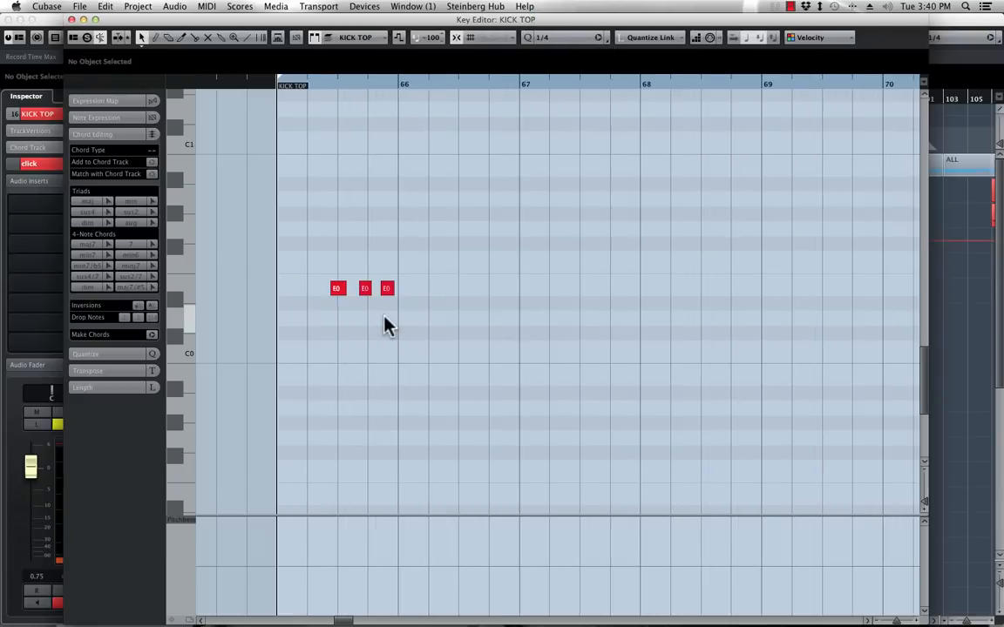
pyautogui.rightClick(366, 283)
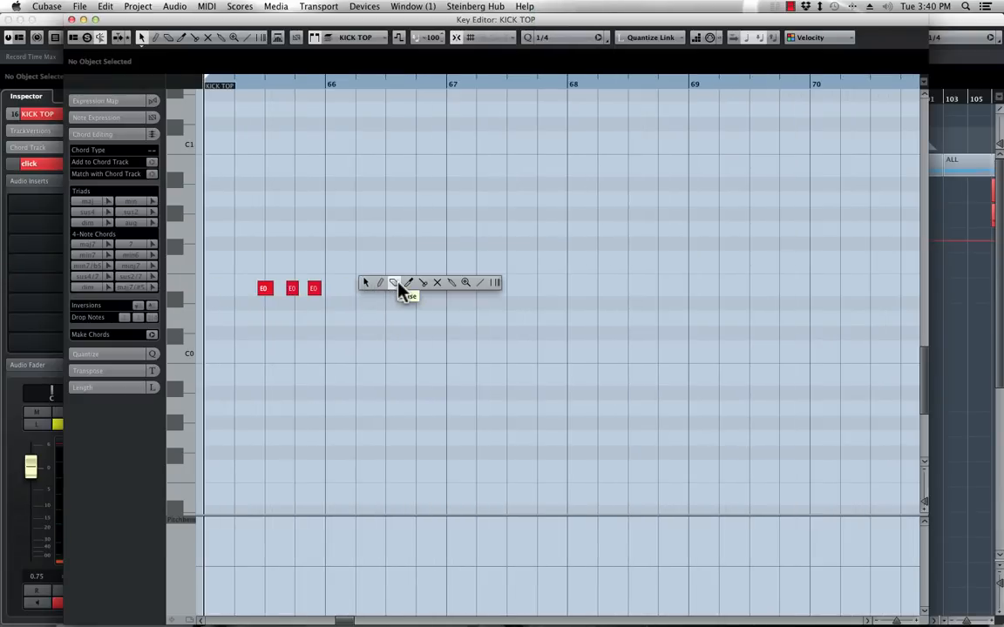
pyautogui.click(365, 283)
pyautogui.moveTo(356, 279); pyautogui.dragTo(252, 302)
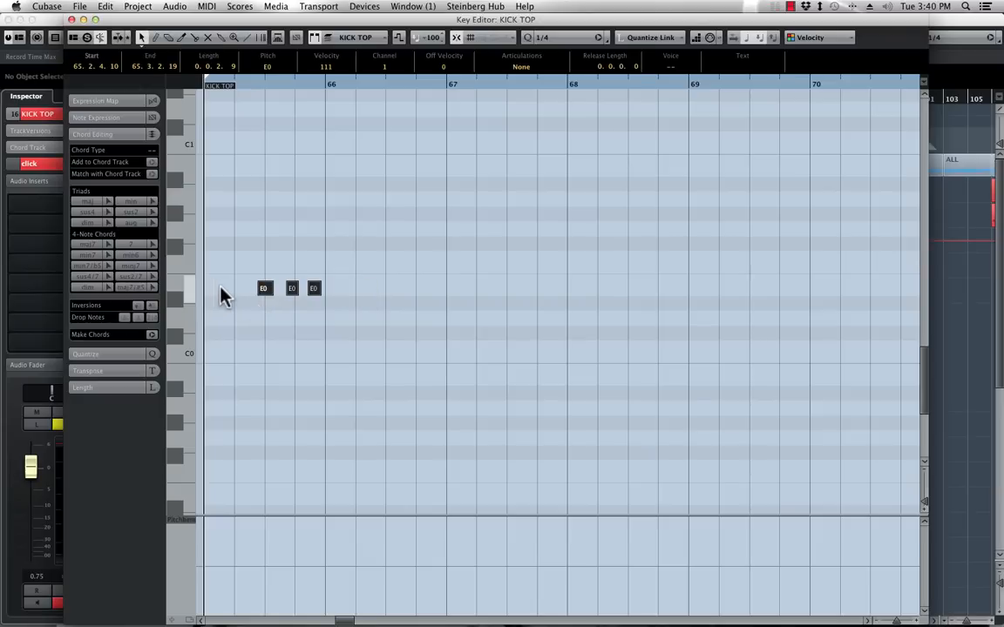
# Fill the KICK TOP part with E0 quarter notes up to bar 73 using the Line tool, and close the Key Editor
pyautogui.rightClick(220, 290)
pyautogui.click(332, 289)
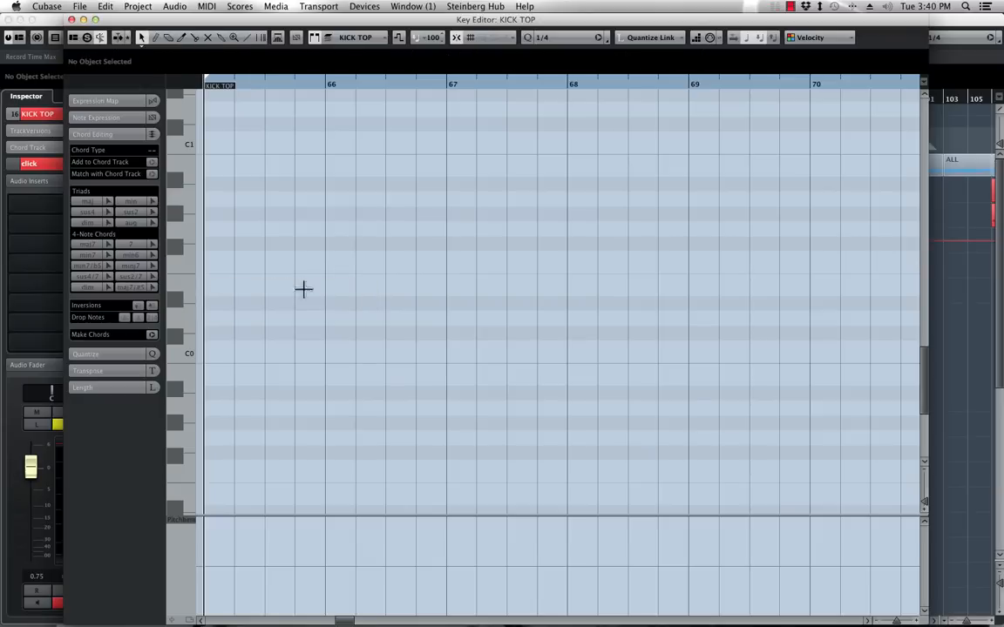
pyautogui.moveTo(212, 286)
pyautogui.mouseDown()
pyautogui.moveTo(924, 286)
pyautogui.moveTo(784, 285)
pyautogui.mouseUp()
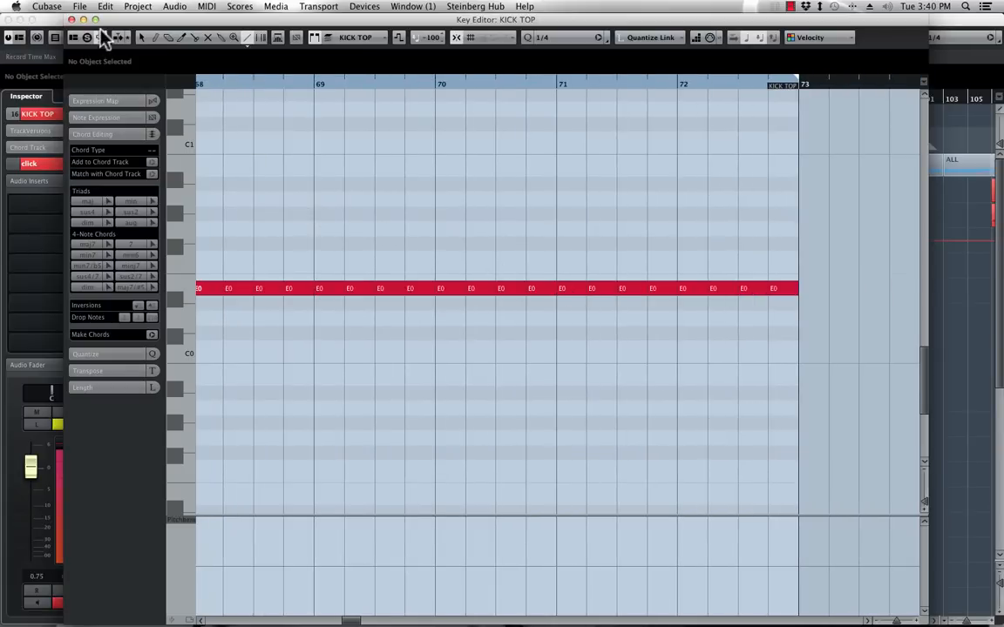
pyautogui.click(72, 20)
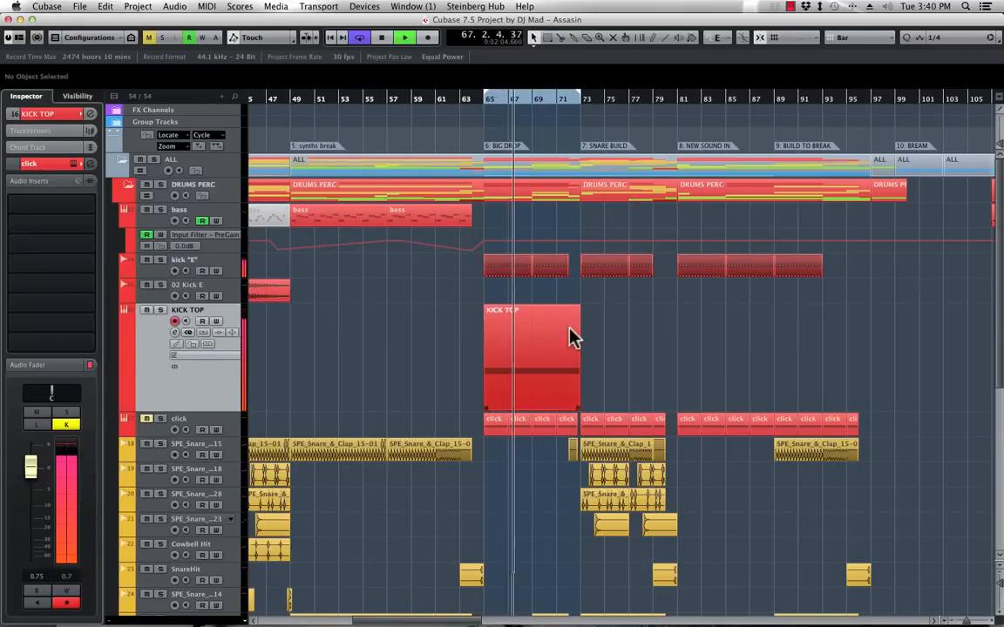
# Reopen the KICK TOP instrument and play the big drop, comparing the sound with and without the click track, and stop playback
pyautogui.click(207, 344)
pyautogui.moveTo(544, 160); pyautogui.dragTo(505, 156)
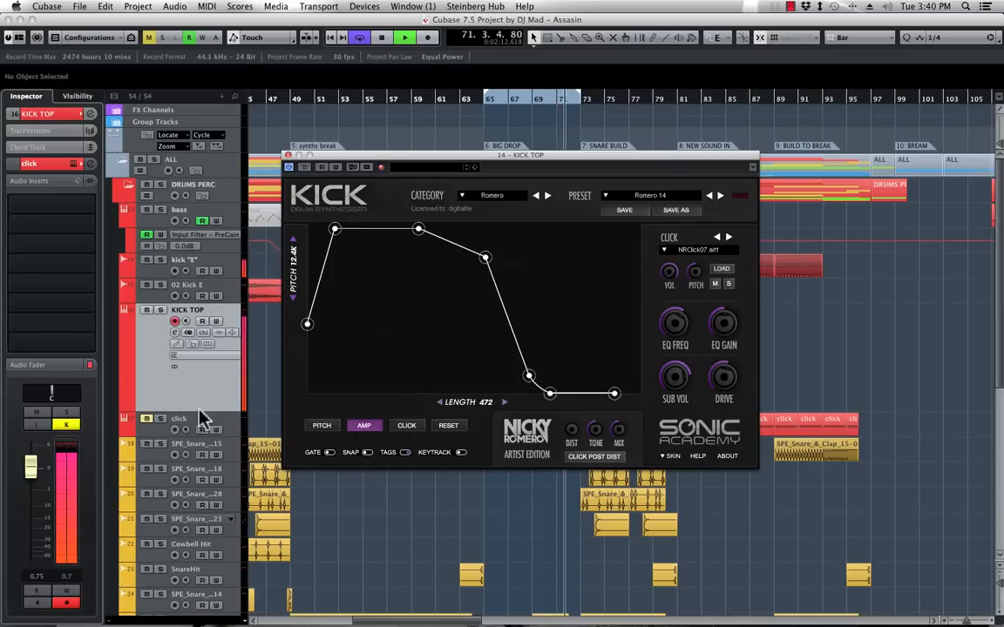
pyautogui.click(146, 419)
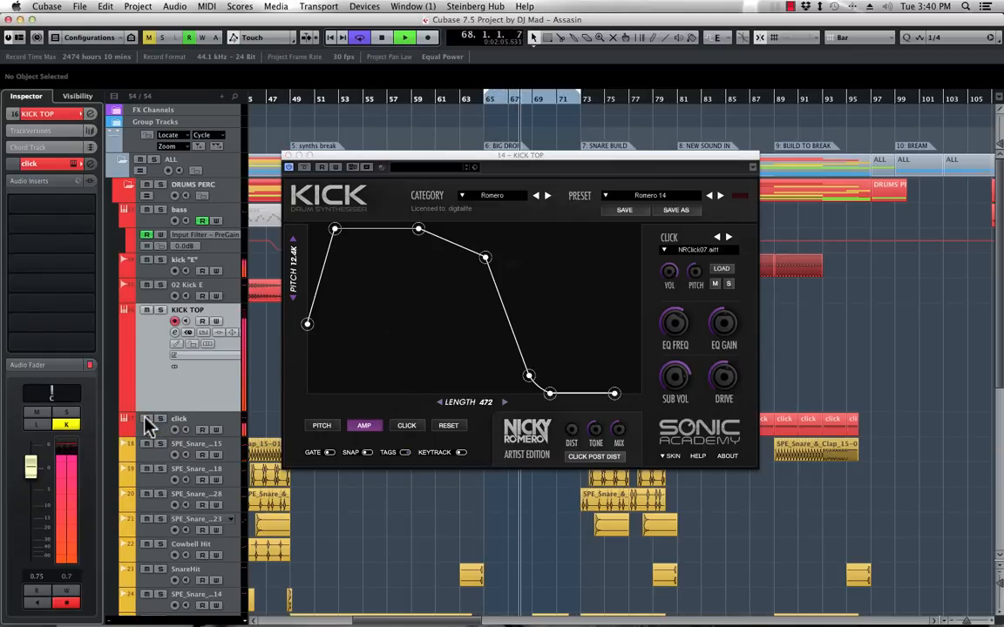
pyautogui.press('space')
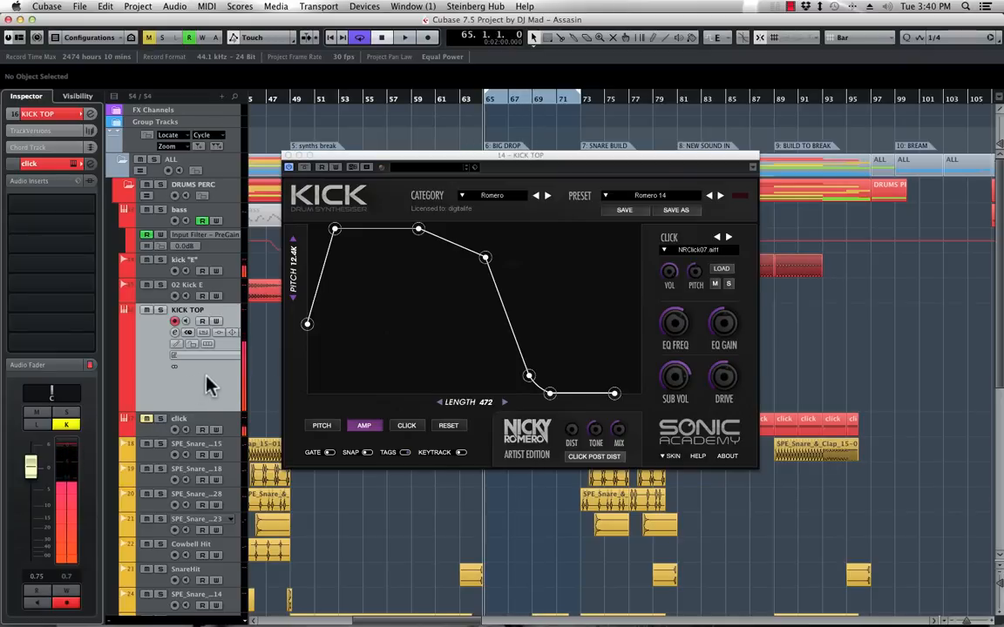
# Play the big drop briefly, move the KICK instrument window aside and place the KICK TOP track directly above the kick "E" track
pyautogui.press('space')
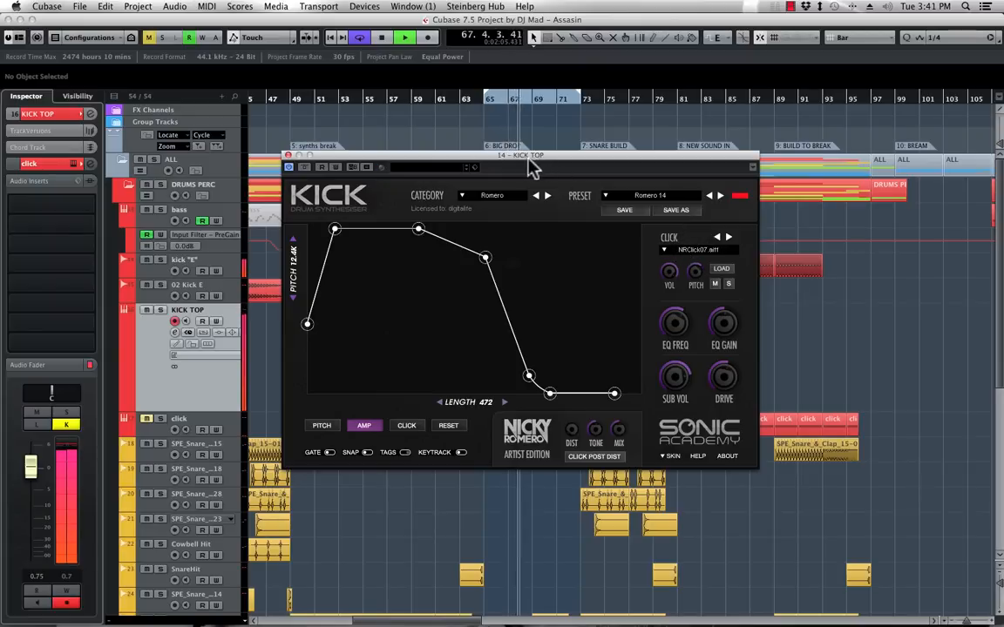
pyautogui.moveTo(530, 158); pyautogui.dragTo(689, 151)
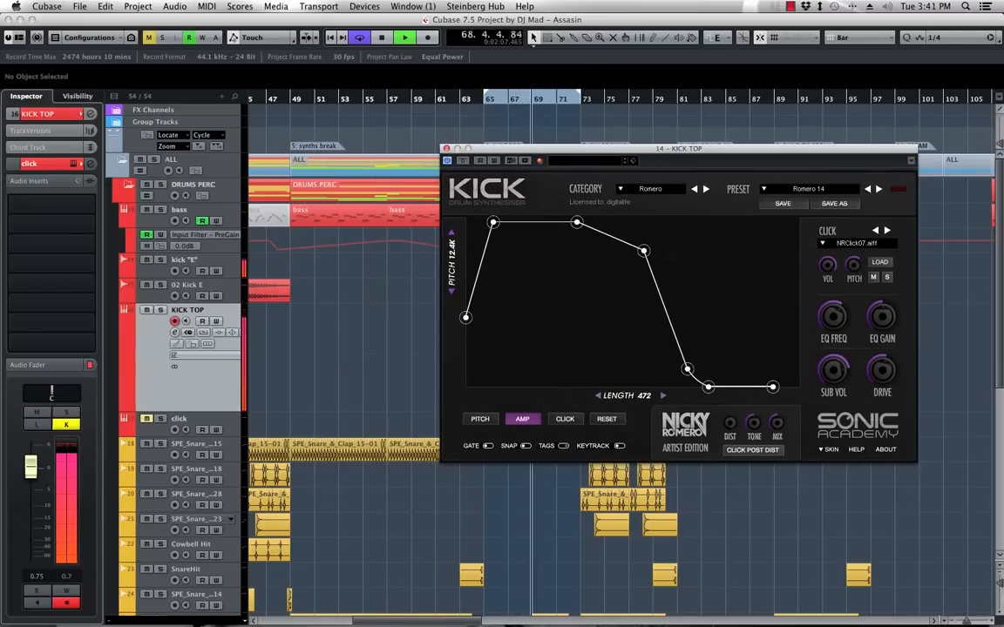
pyautogui.press('space')
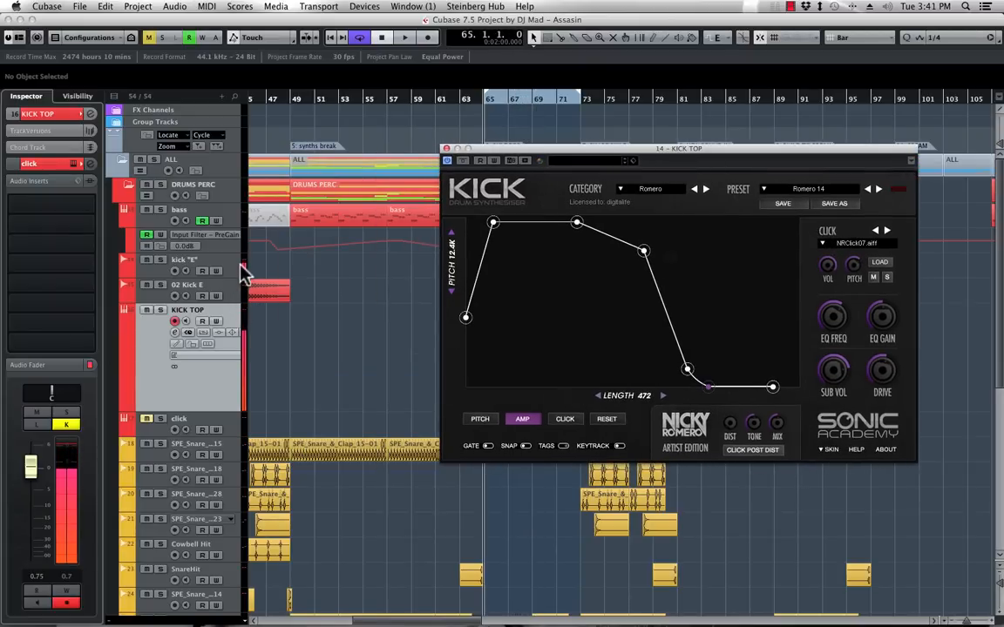
pyautogui.moveTo(521, 150); pyautogui.dragTo(706, 203)
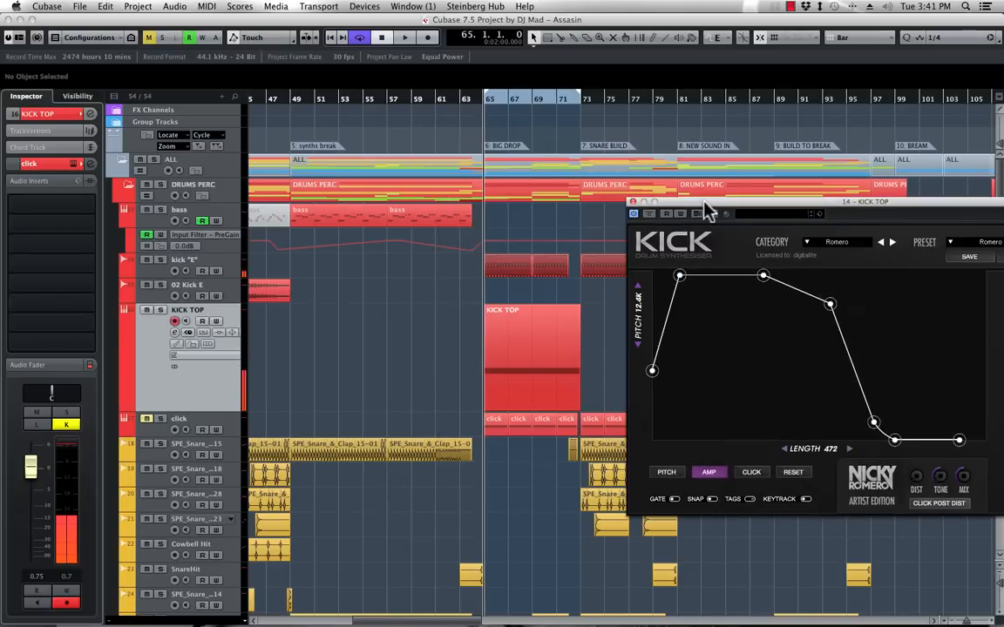
pyautogui.moveTo(150, 346); pyautogui.dragTo(165, 276)
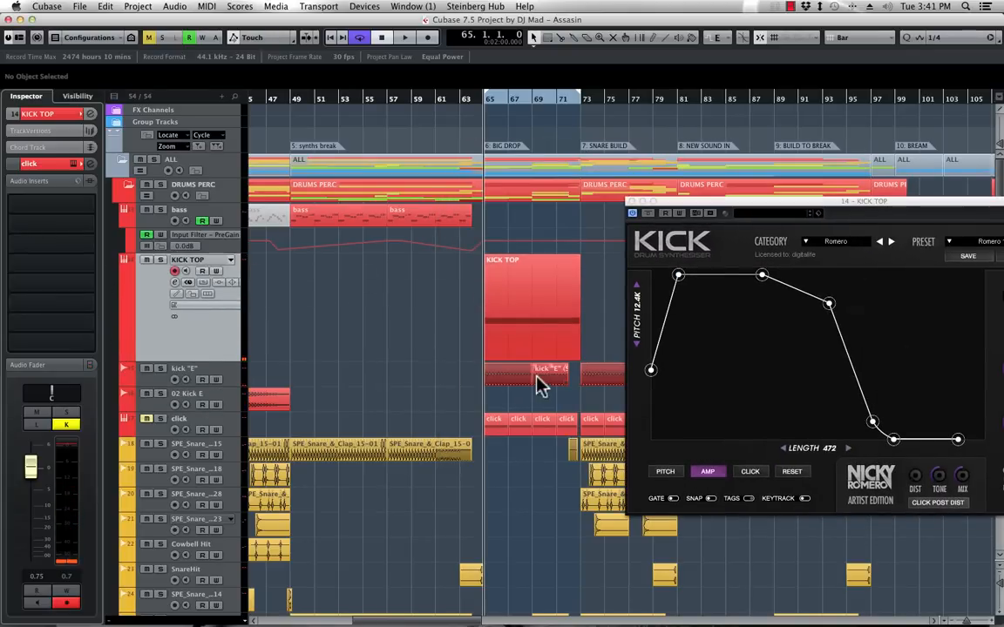
# Add the Nicky Romero Kickstart effect to the second insert slot of the kick "E" track
pyautogui.click(231, 376)
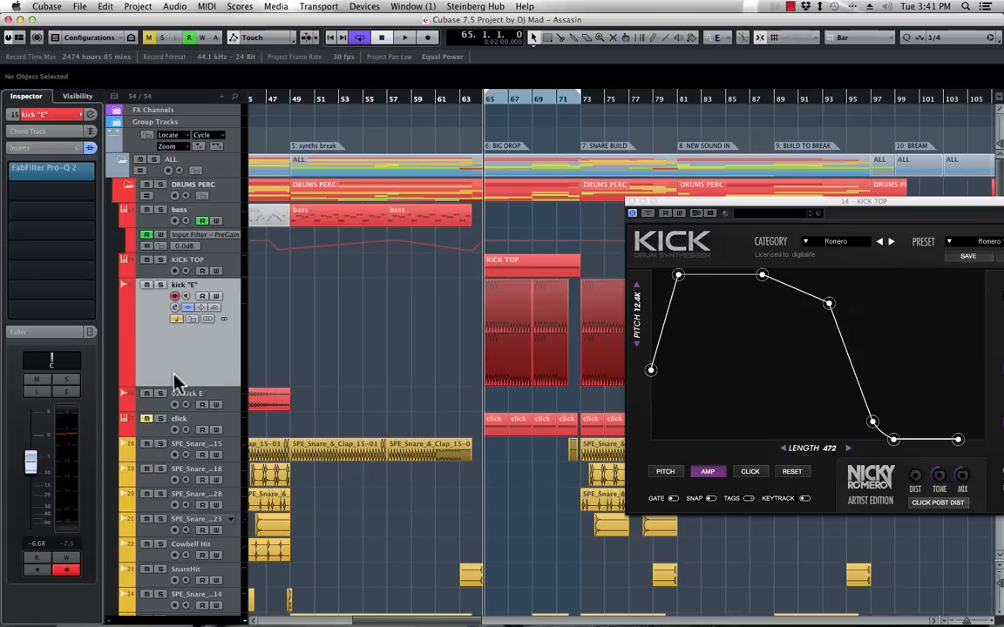
pyautogui.click(93, 196)
pyautogui.write('KIK')
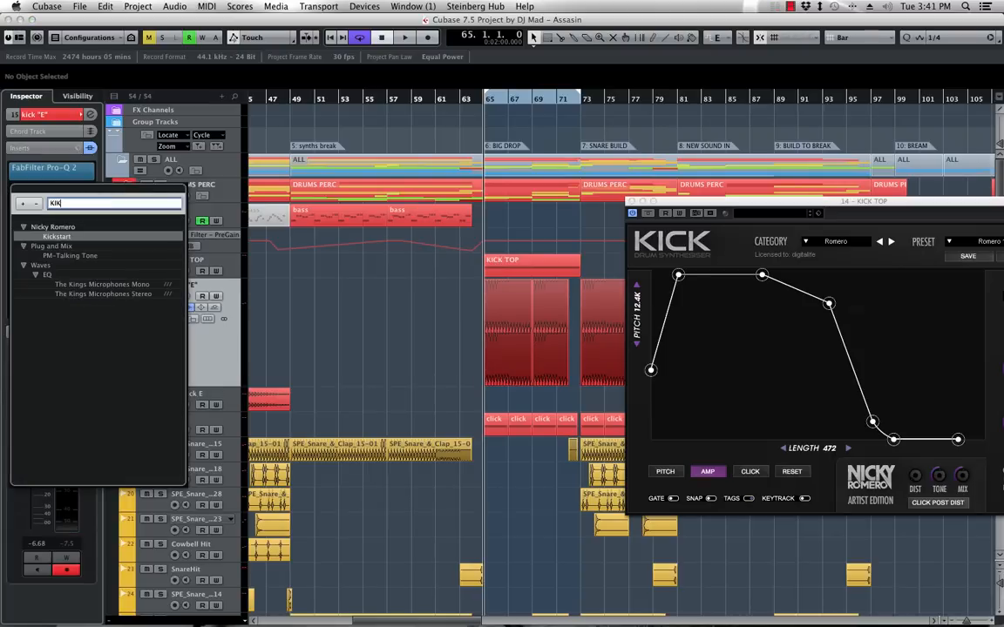
pyautogui.press('Return')
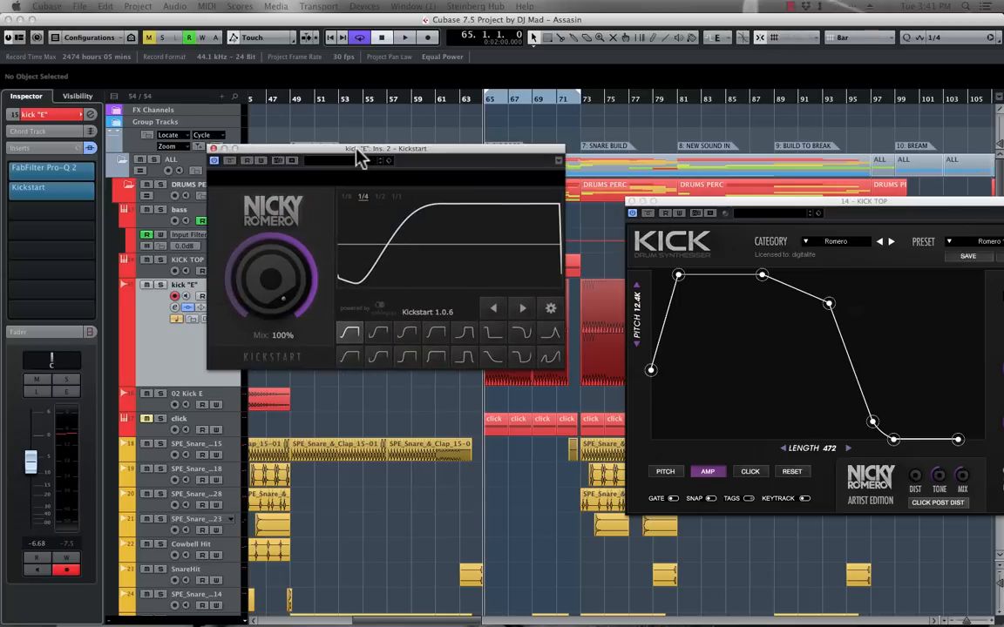
# During playback, audition Kickstart's Nice & Tight, Classic Chain and Free Punch curves, and settle on Classic Chain
pyautogui.press('space')
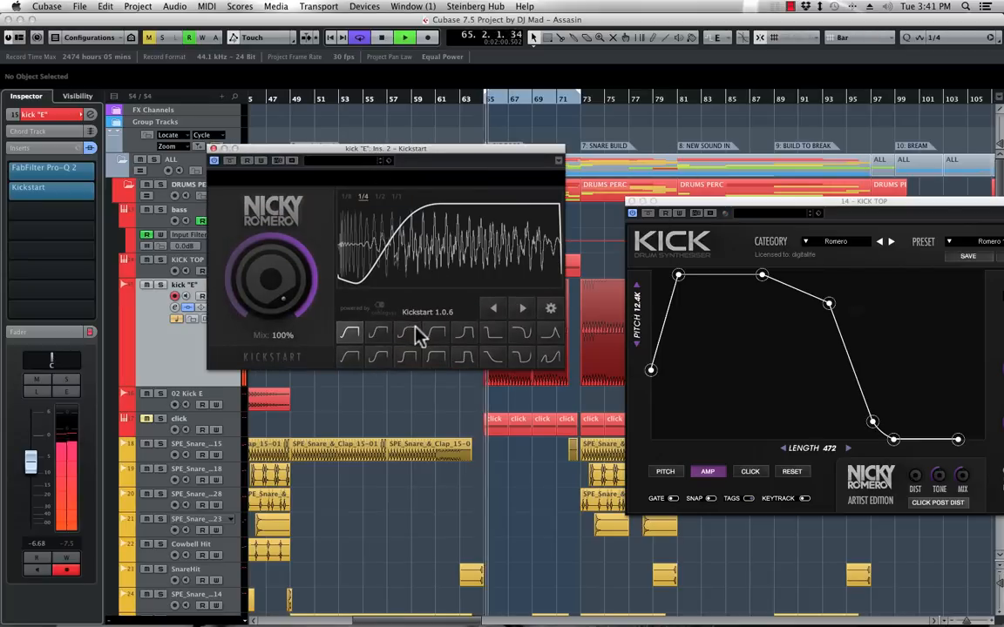
pyautogui.moveTo(480, 151); pyautogui.dragTo(466, 227)
pyautogui.click(394, 409)
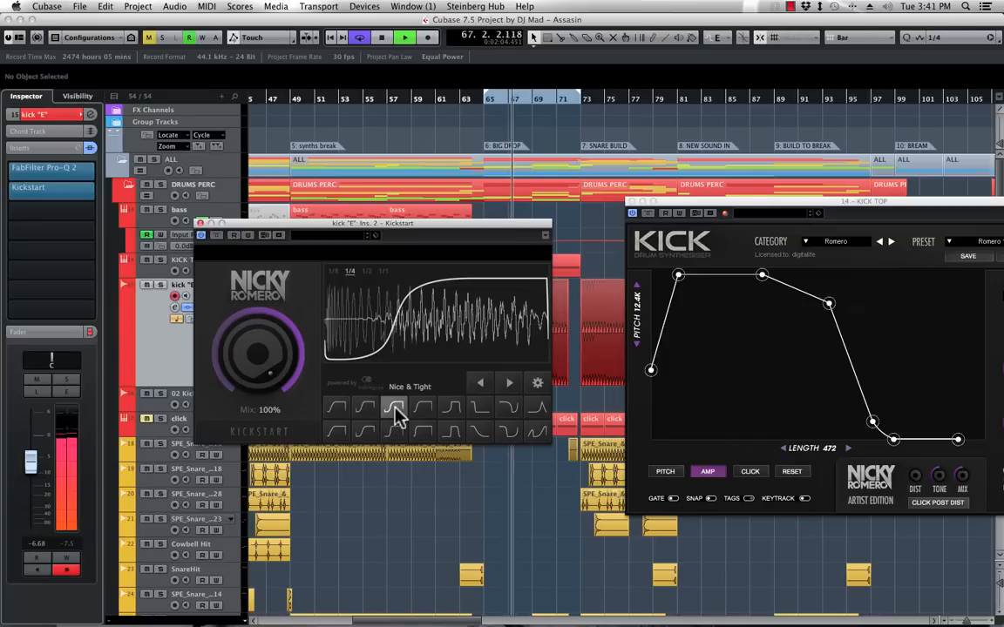
pyautogui.click(366, 409)
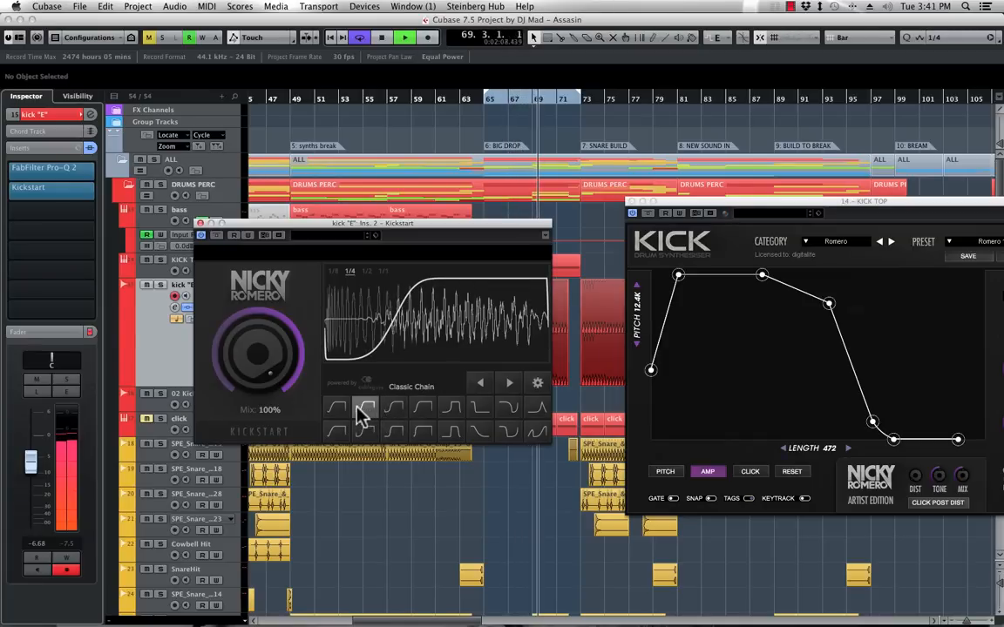
pyautogui.click(339, 411)
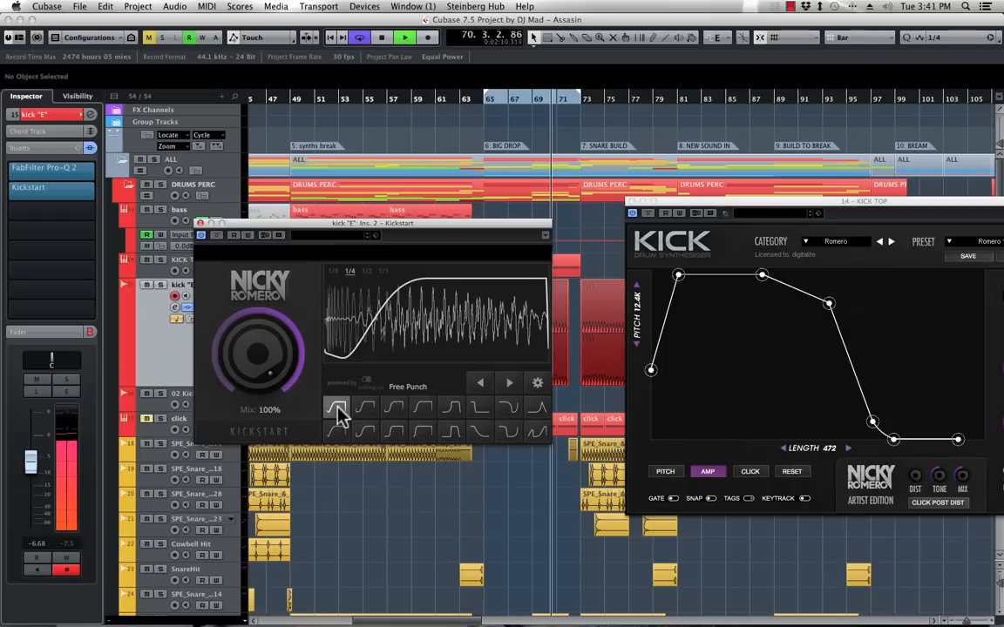
pyautogui.click(363, 409)
pyautogui.click(423, 409)
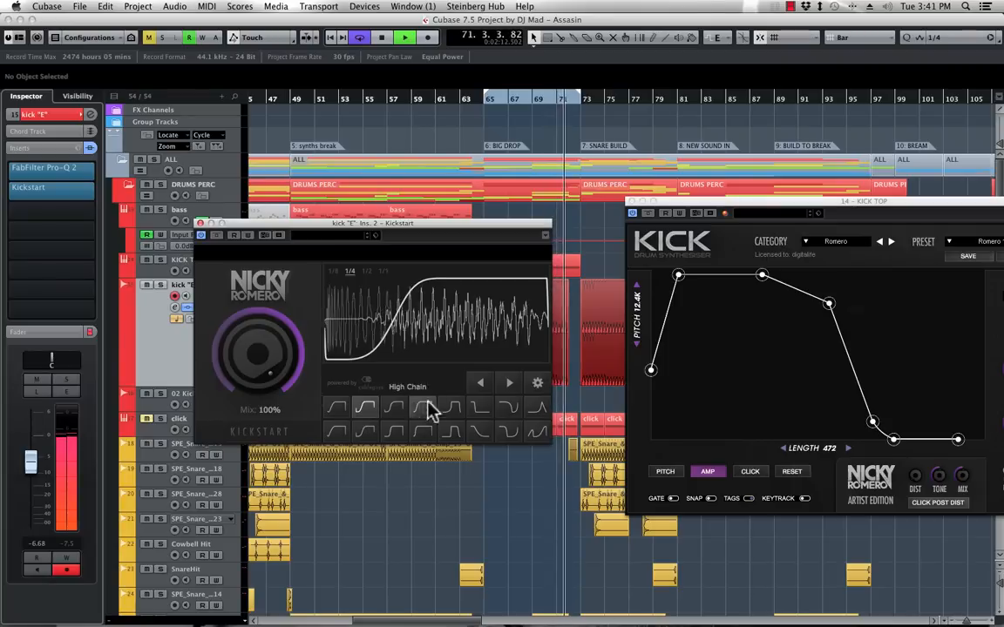
# Solo the KICK TOP and kick "E" tracks and set Kickstart's mix to 77%
pyautogui.moveTo(250, 227); pyautogui.dragTo(466, 356)
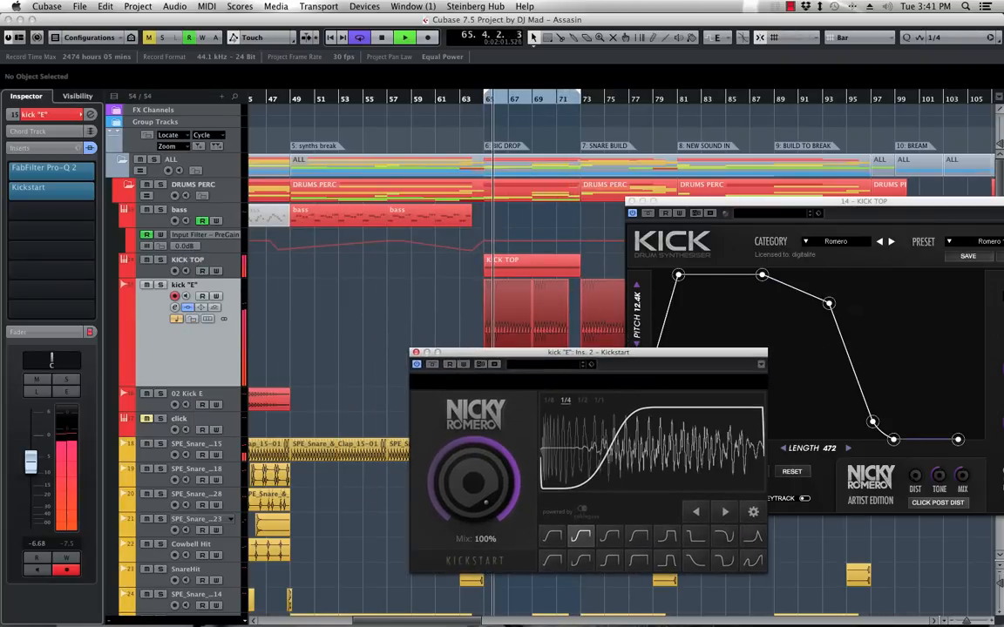
pyautogui.click(159, 259)
pyautogui.click(161, 285)
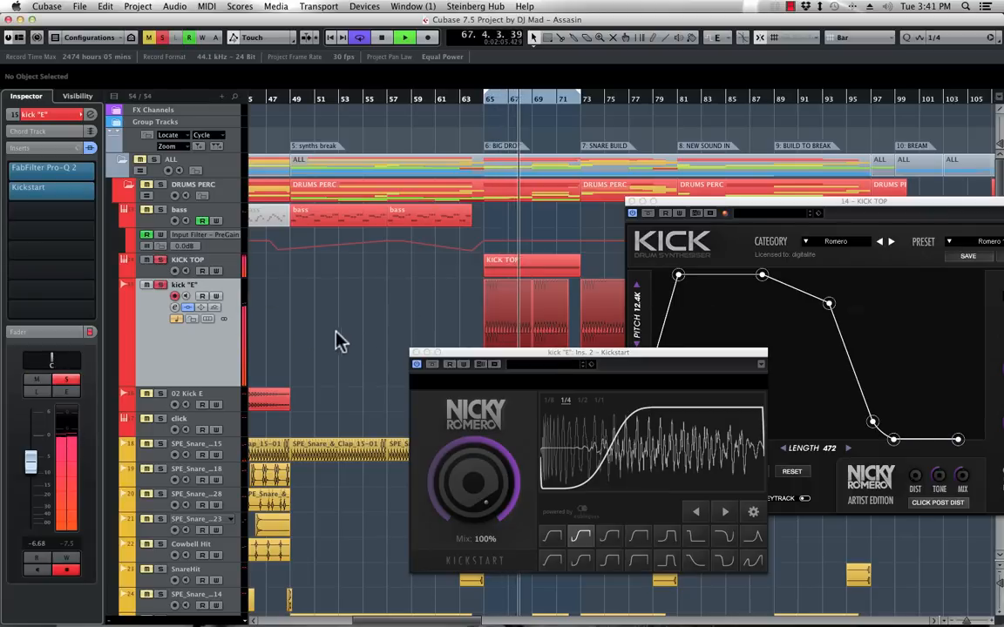
pyautogui.moveTo(556, 354); pyautogui.dragTo(507, 252)
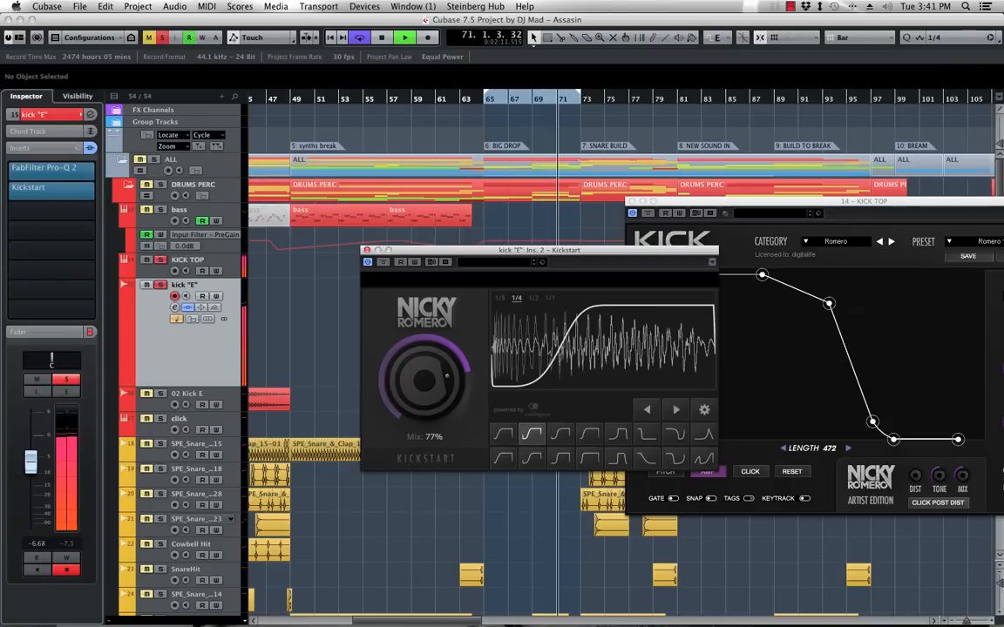
# Compare the kicks with Kickstart bypassed and active, unsolo both tracks, replay the full mix and close the Kickstart window
pyautogui.click(382, 262)
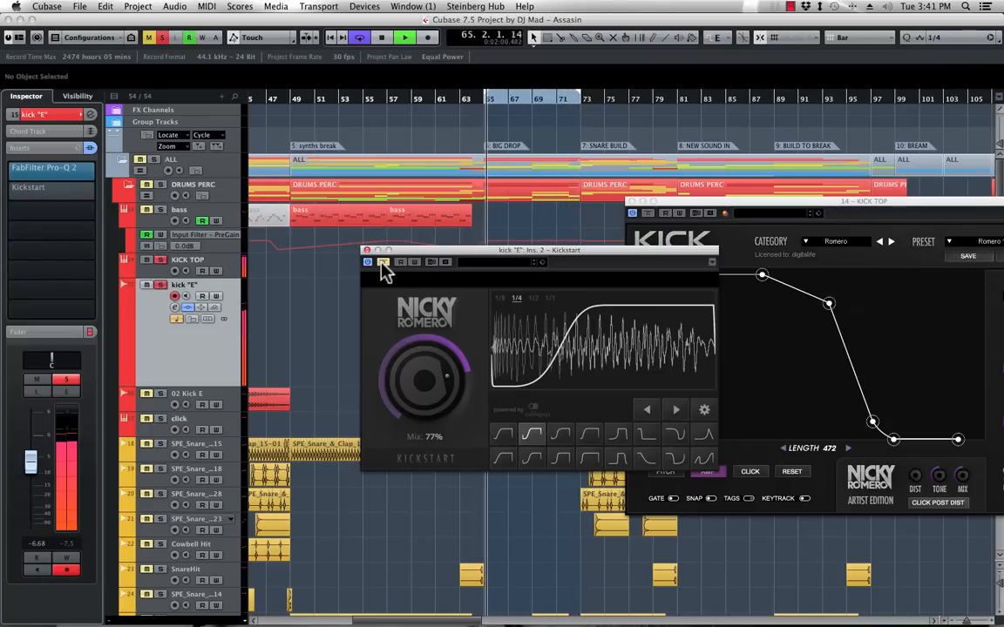
pyautogui.click(382, 263)
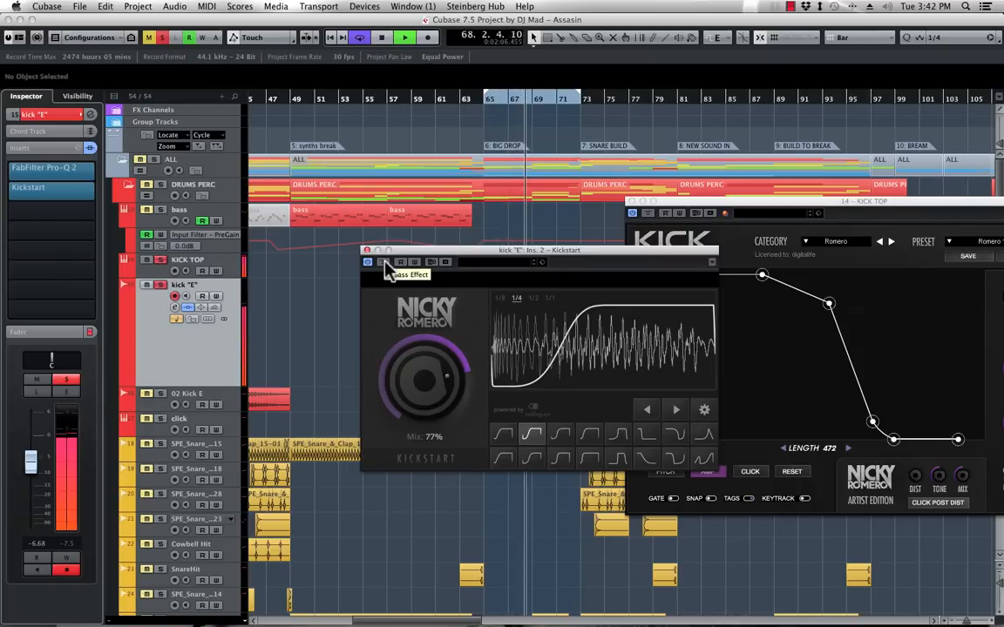
pyautogui.press('space')
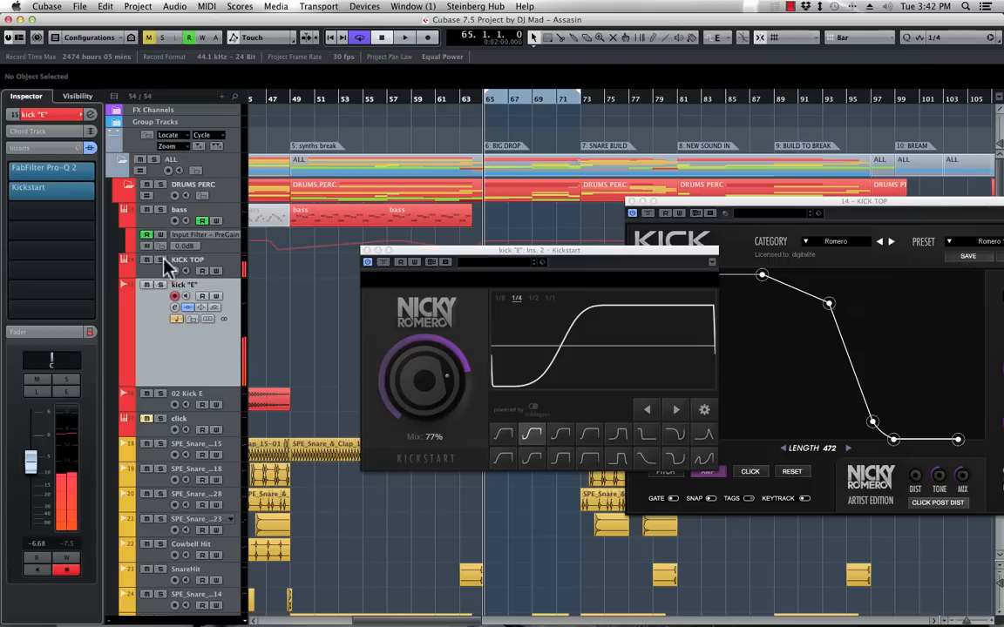
pyautogui.press('space')
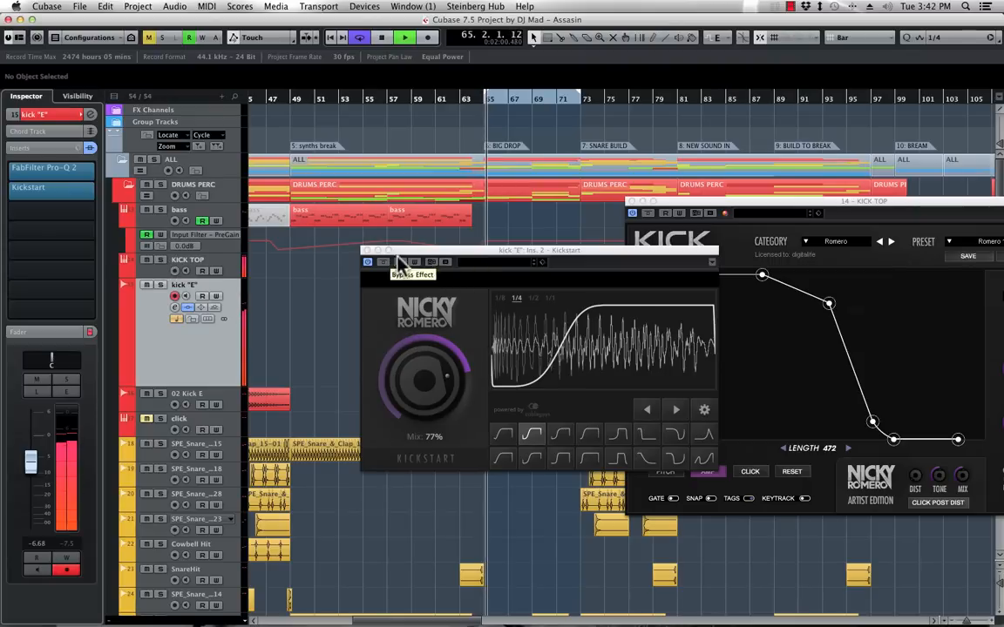
pyautogui.click(367, 251)
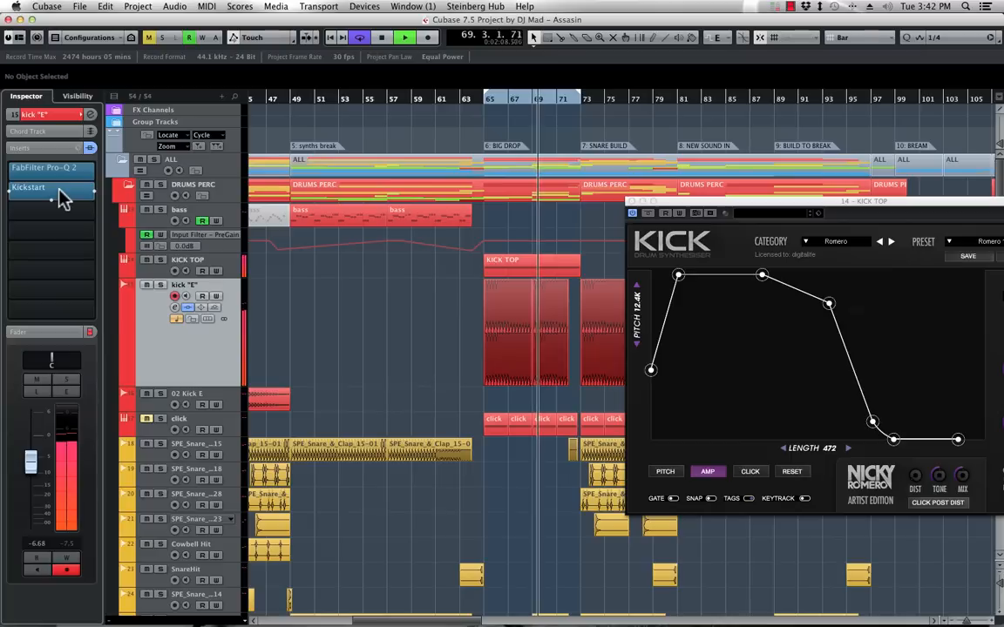
# Copy Kickstart to the third insert slot of the kick "E" track and open the copy
pyautogui.moveTo(67, 202); pyautogui.dragTo(67, 220)
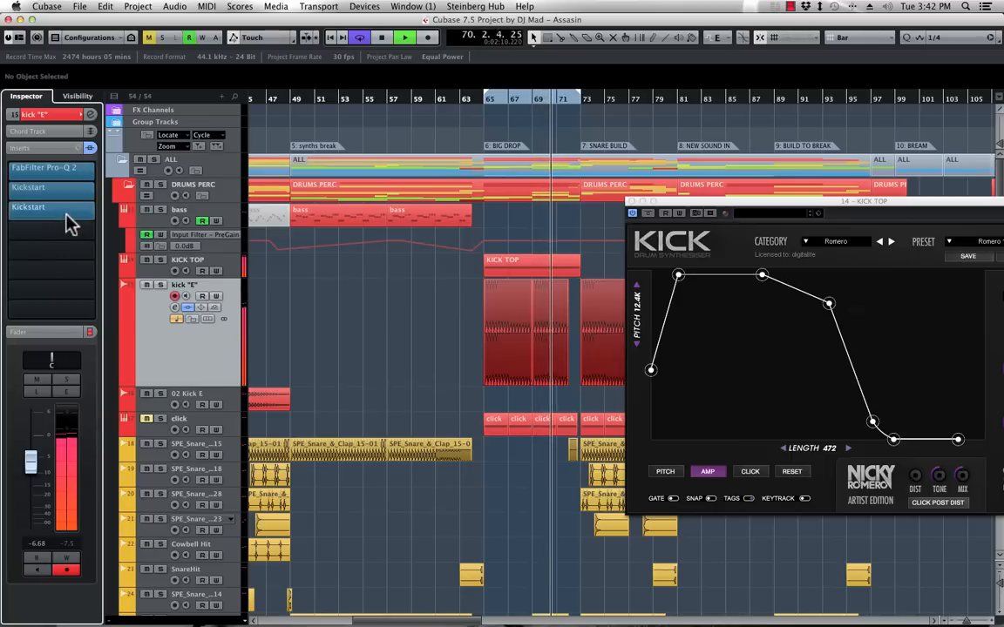
pyautogui.click(52, 219)
pyautogui.click(67, 207)
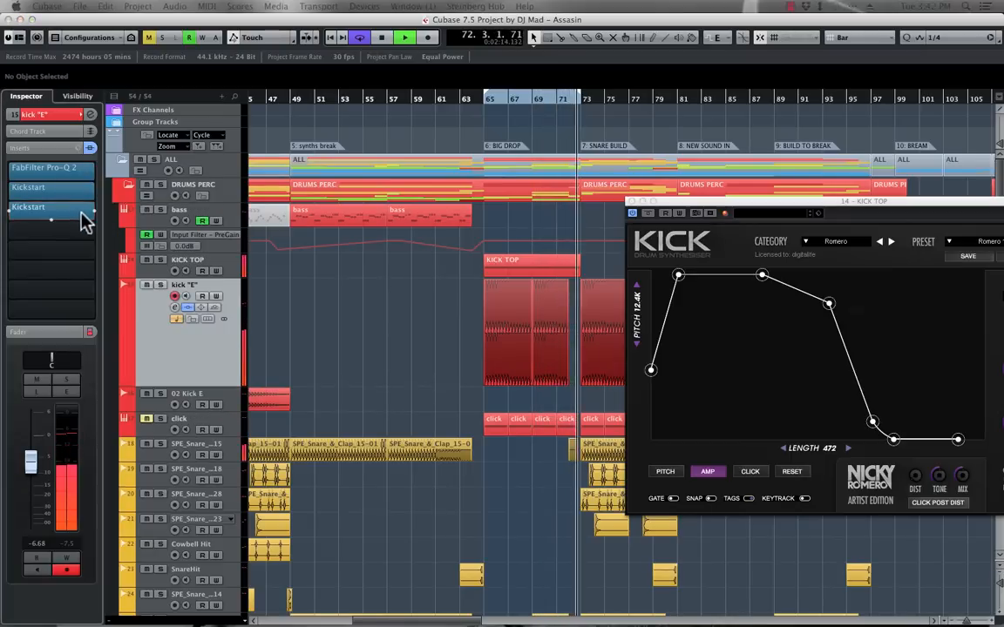
pyautogui.moveTo(238, 108); pyautogui.dragTo(344, 125)
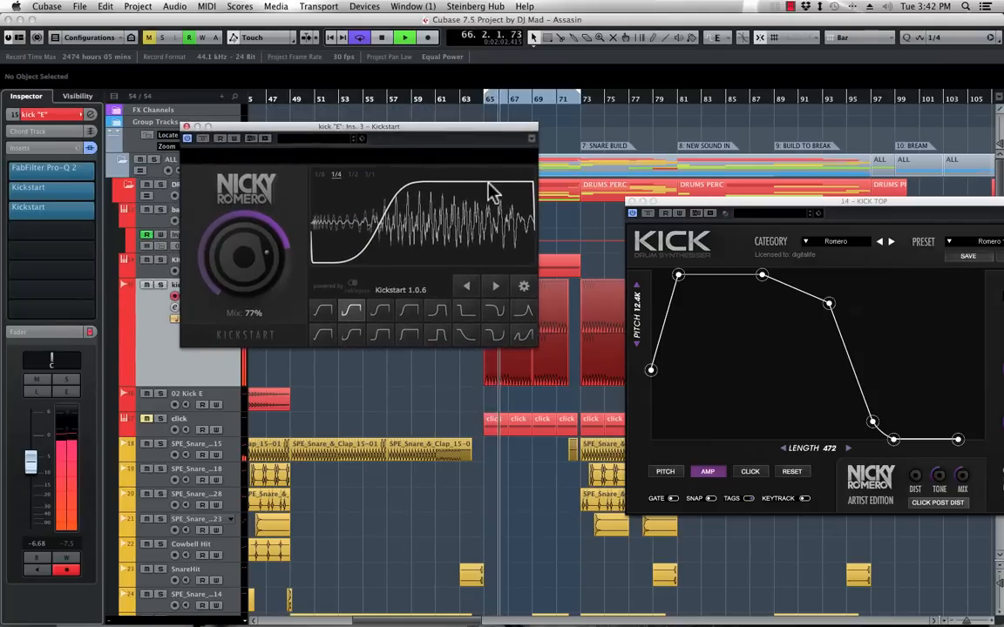
# Try the Long Kick, Reverse Long Chain and Reverse Chain curves and the late-fading pulse curve in the second Kickstart
pyautogui.click(469, 336)
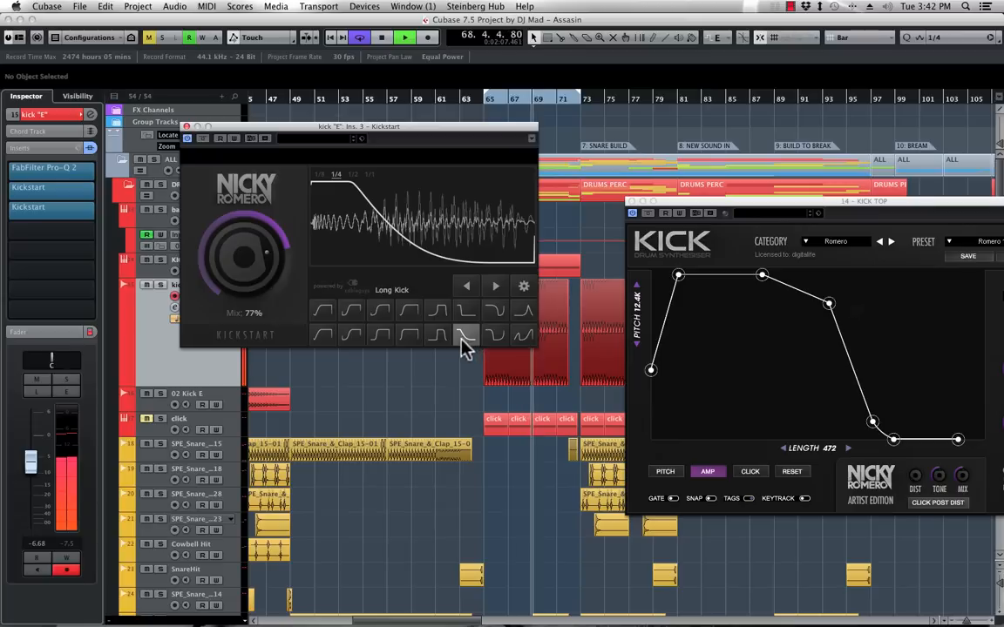
pyautogui.click(493, 335)
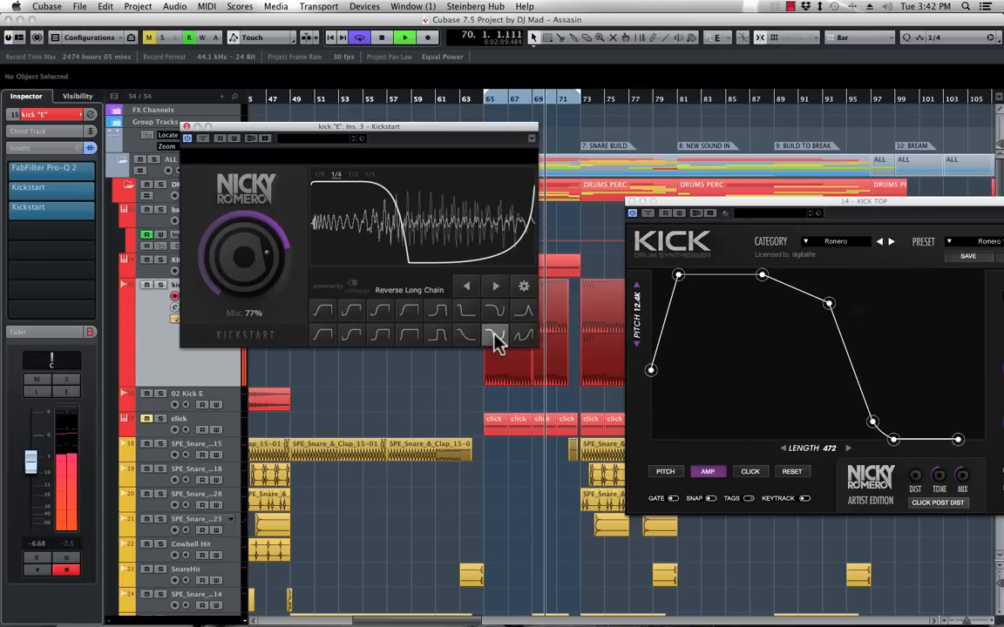
pyautogui.click(494, 313)
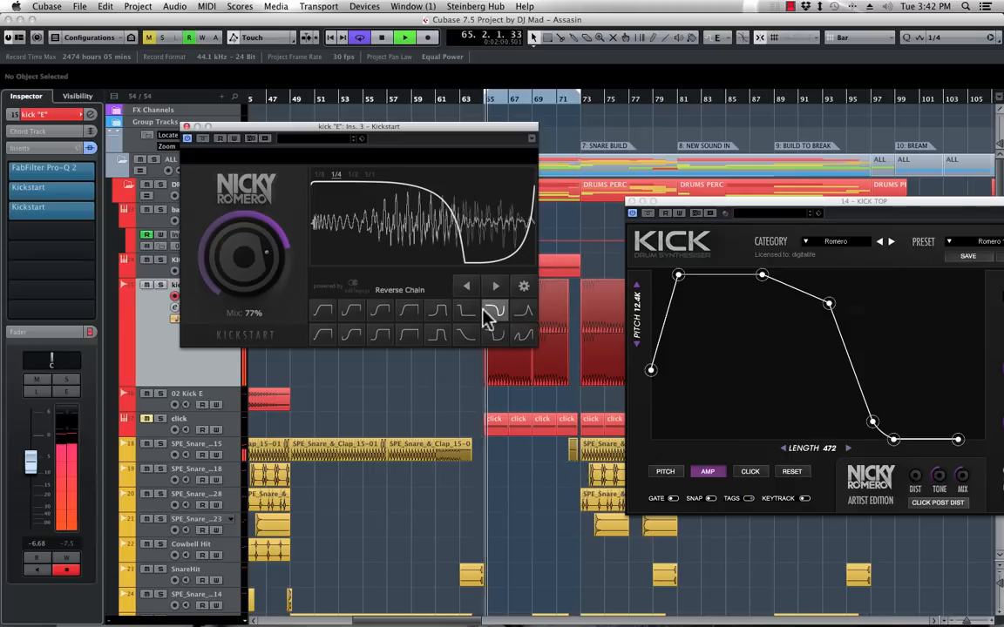
pyautogui.click(438, 336)
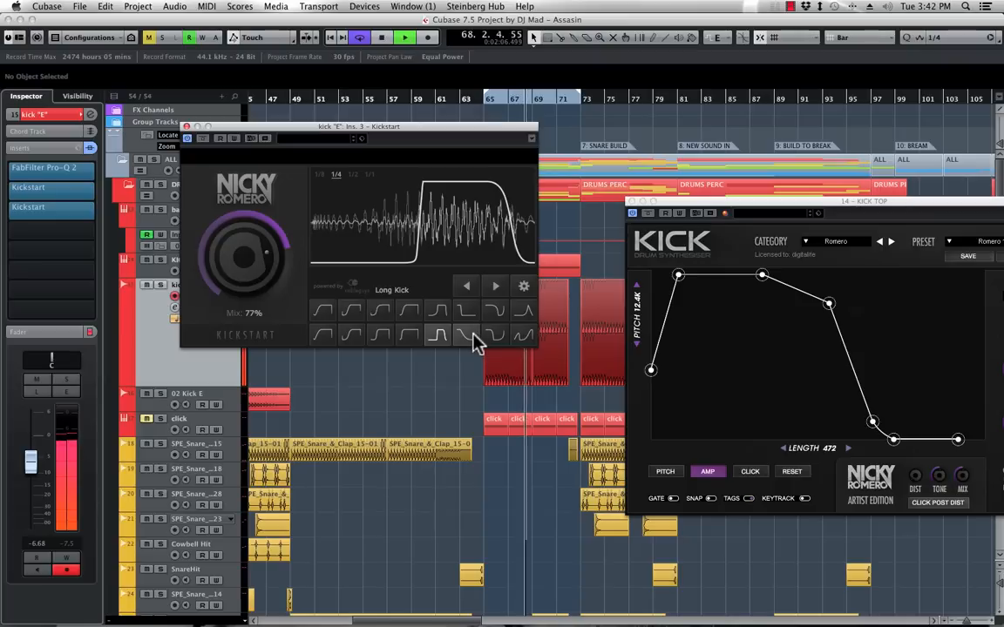
# Replace the Kickstart in the kick "E" track's third insert slot with VolumeShaper3
pyautogui.click(92, 209)
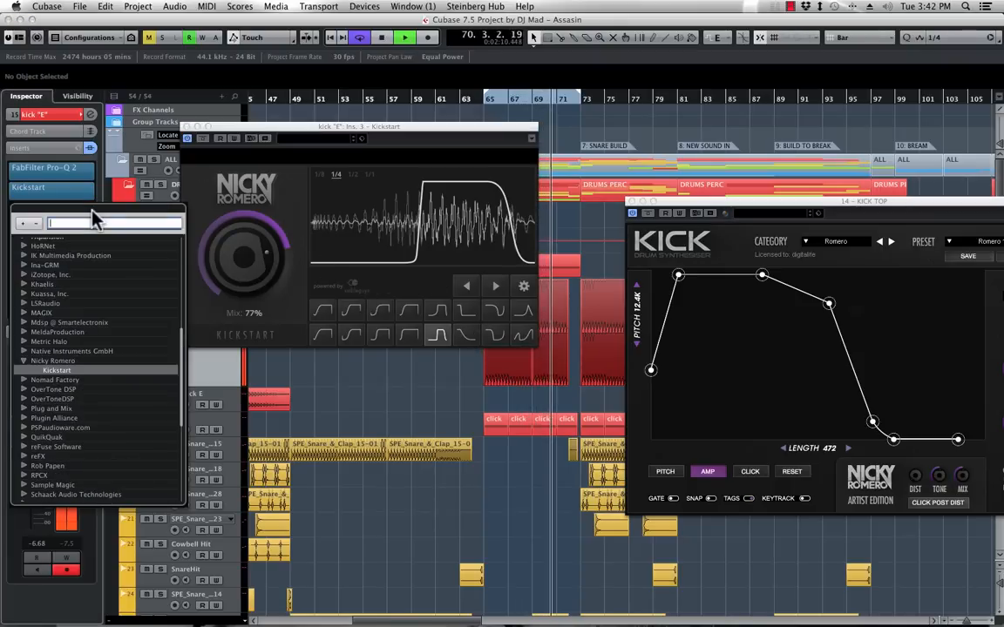
pyautogui.write('VOLUME')
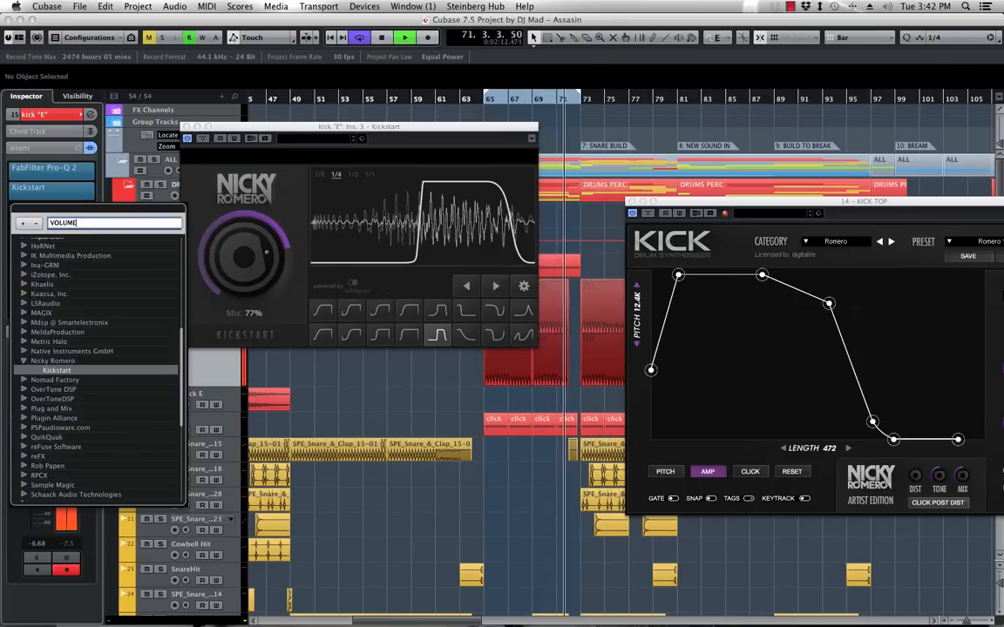
pyautogui.press('Escape')
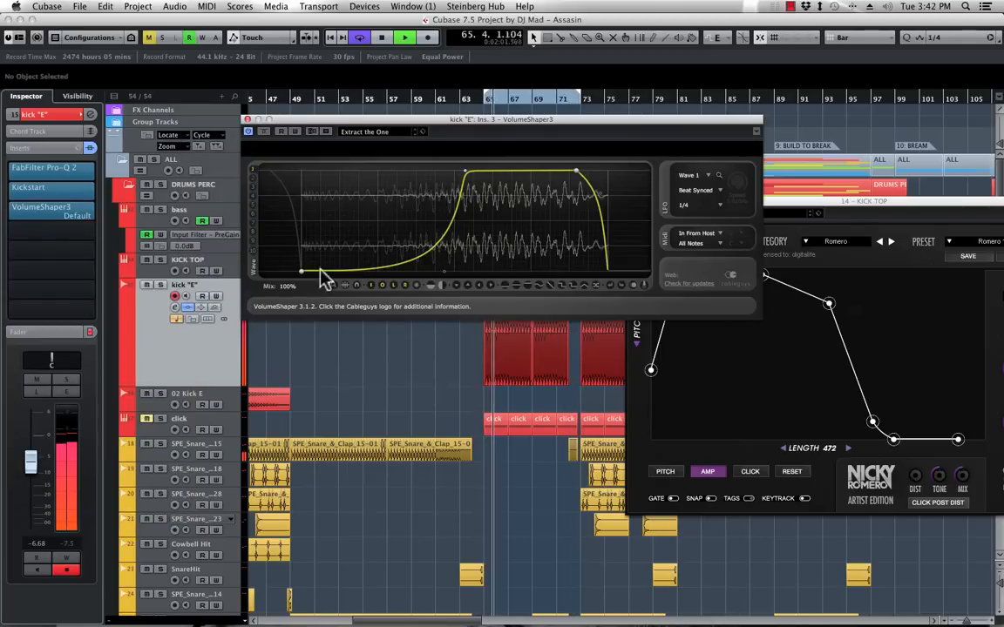
# Reset VolumeShaper3's wave to a flat full-level line and shape a curved fade to silence just before the end of the beat
pyautogui.click(514, 286)
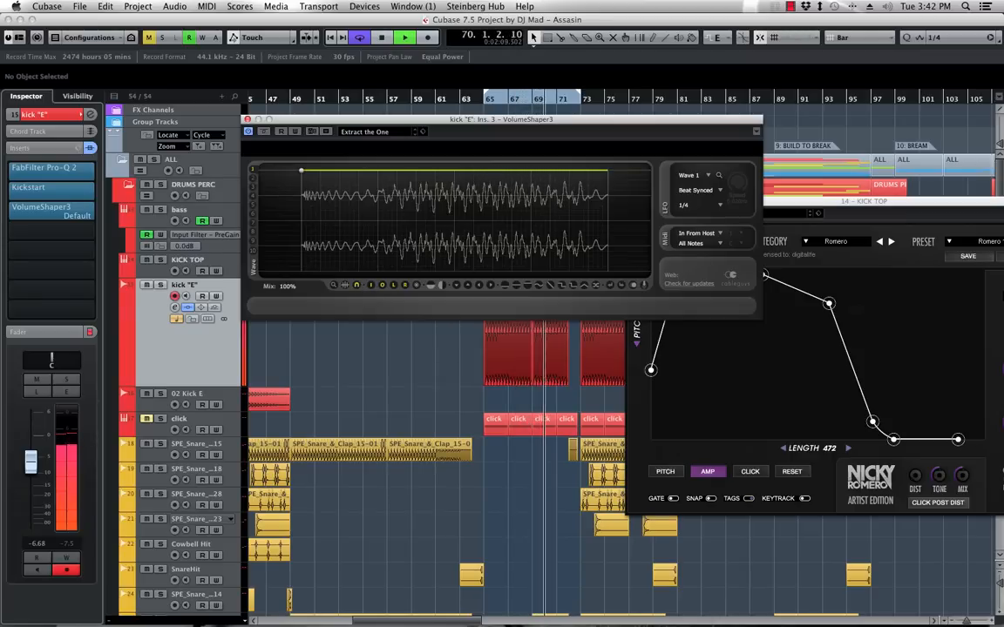
pyautogui.click(492, 172)
pyautogui.click(587, 172)
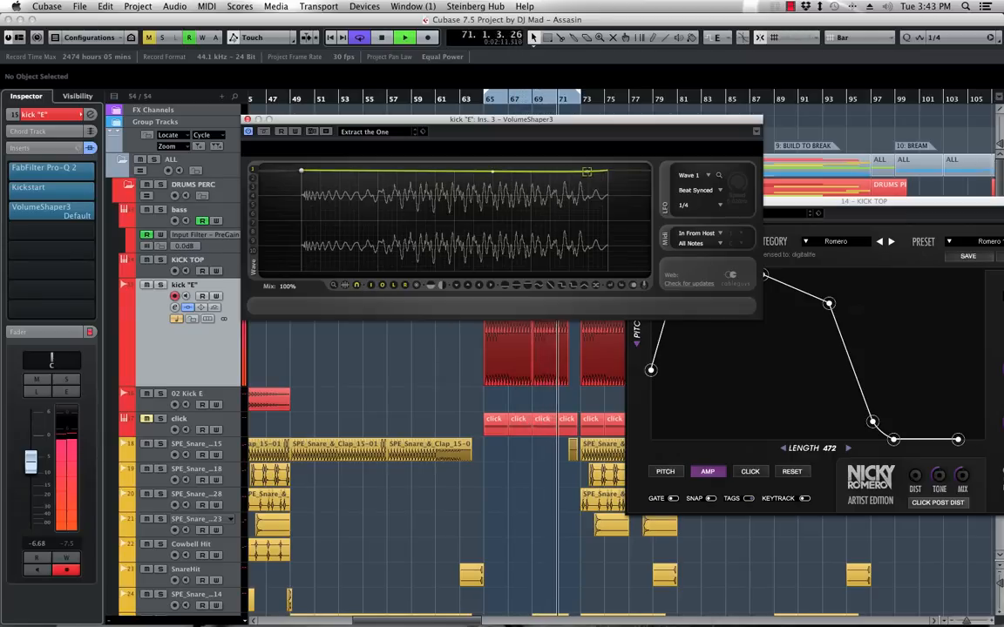
pyautogui.moveTo(587, 172); pyautogui.dragTo(607, 268)
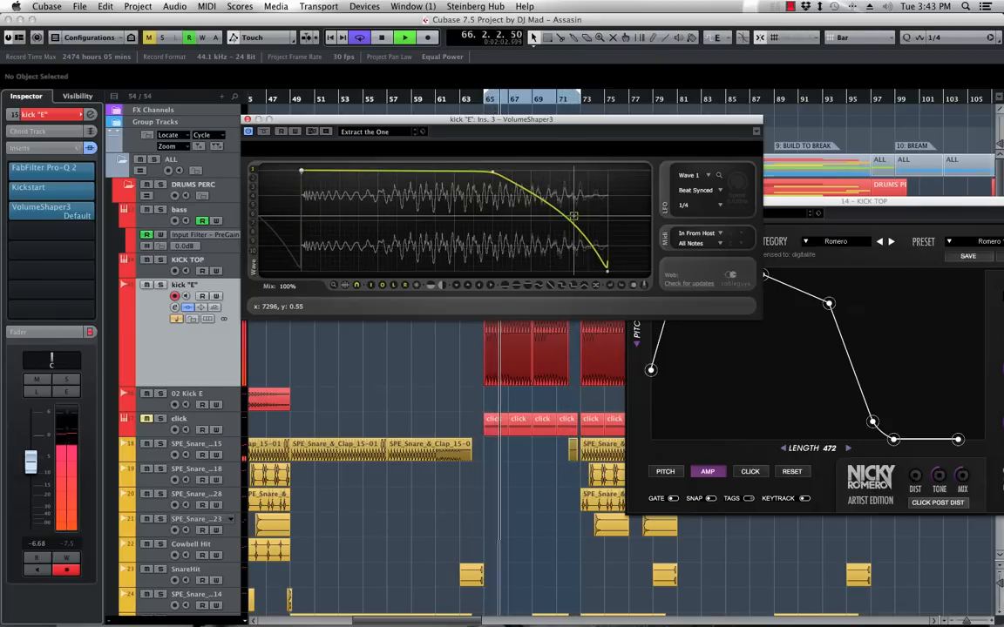
pyautogui.moveTo(573, 216); pyautogui.dragTo(577, 271)
pyautogui.click(585, 232)
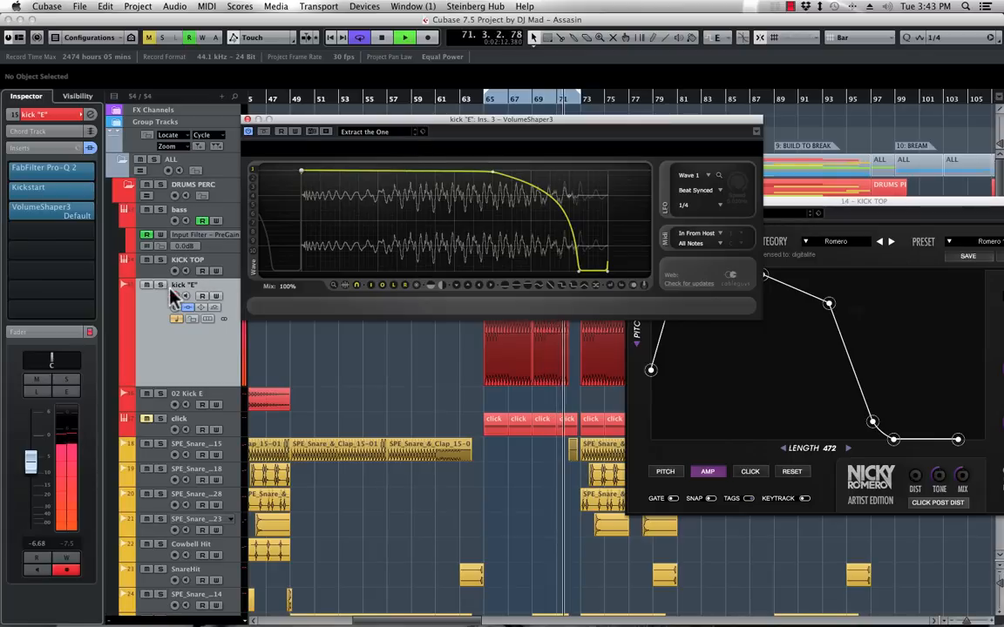
# Compare the looped kick "E" track with VolumeShaper3 and Kickstart bypassed and re-enabled, and close the VolumeShaper3 and KICK TOP plug-in windows
pyautogui.click(247, 119)
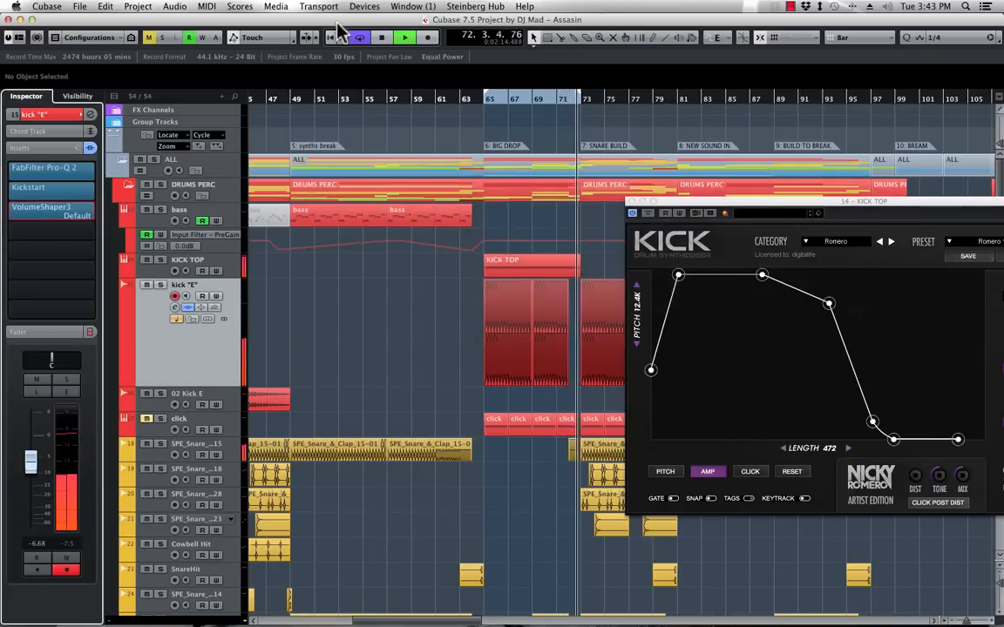
pyautogui.press('space')
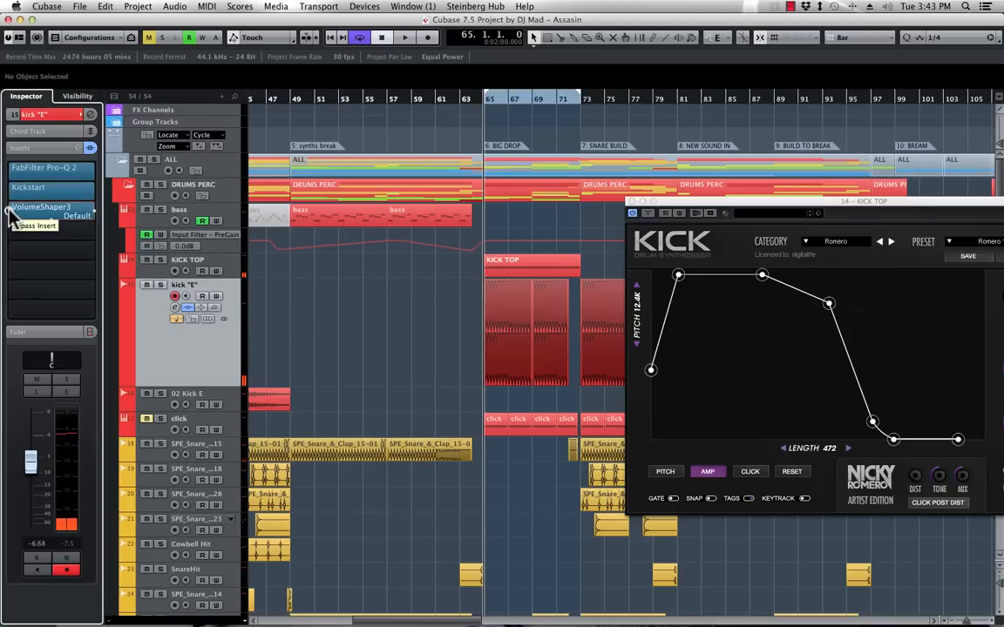
pyautogui.press('space')
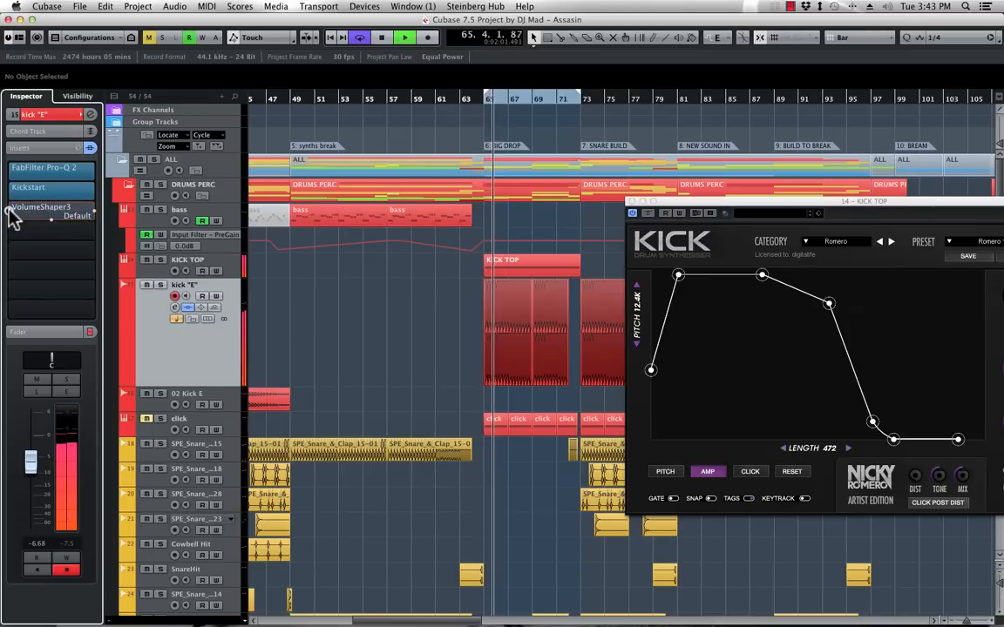
pyautogui.click(11, 190)
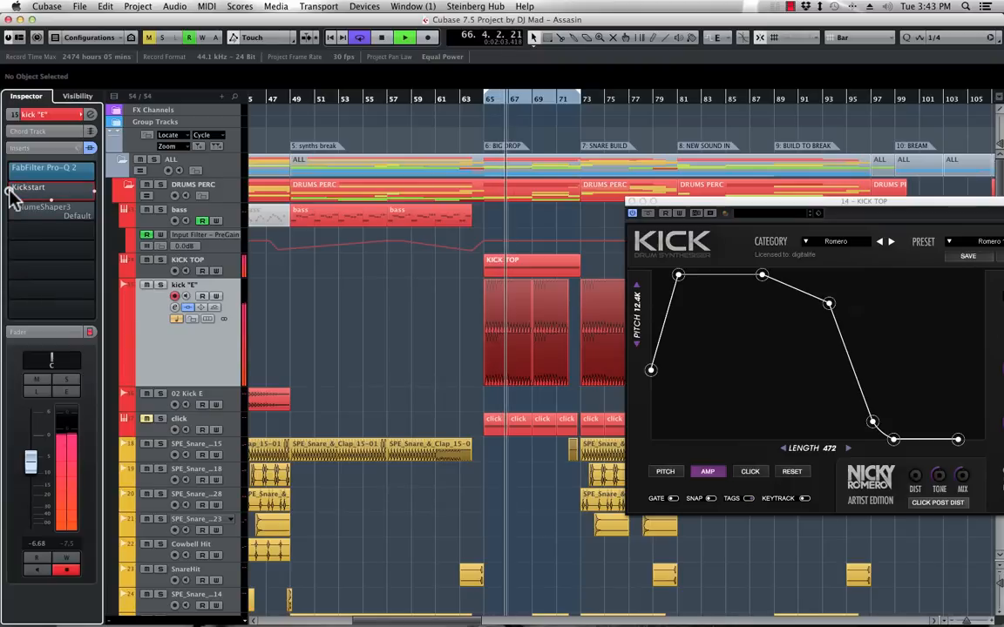
pyautogui.click(11, 190)
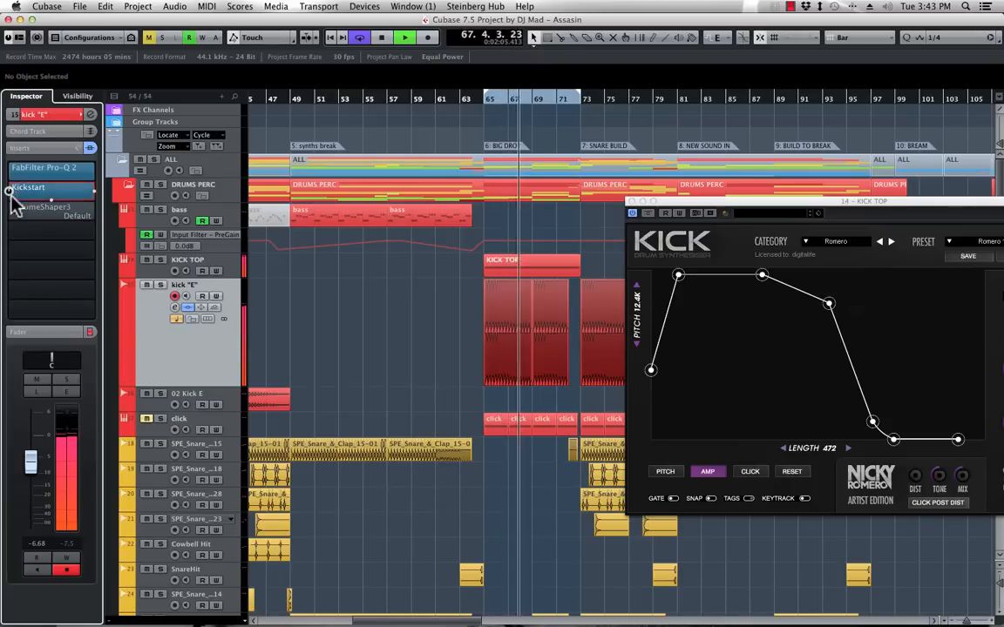
pyautogui.click(10, 211)
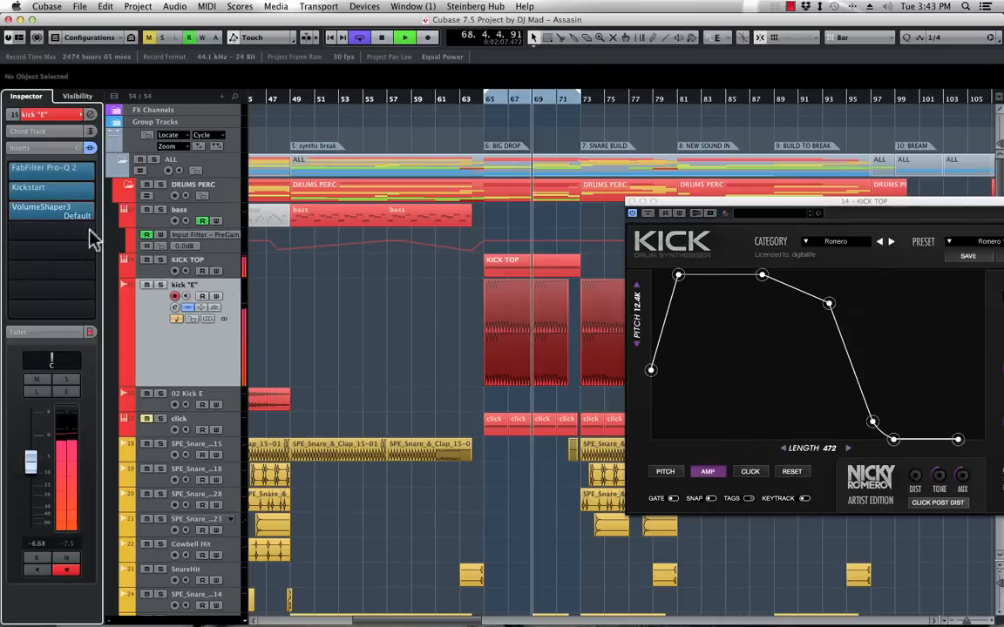
pyautogui.click(630, 202)
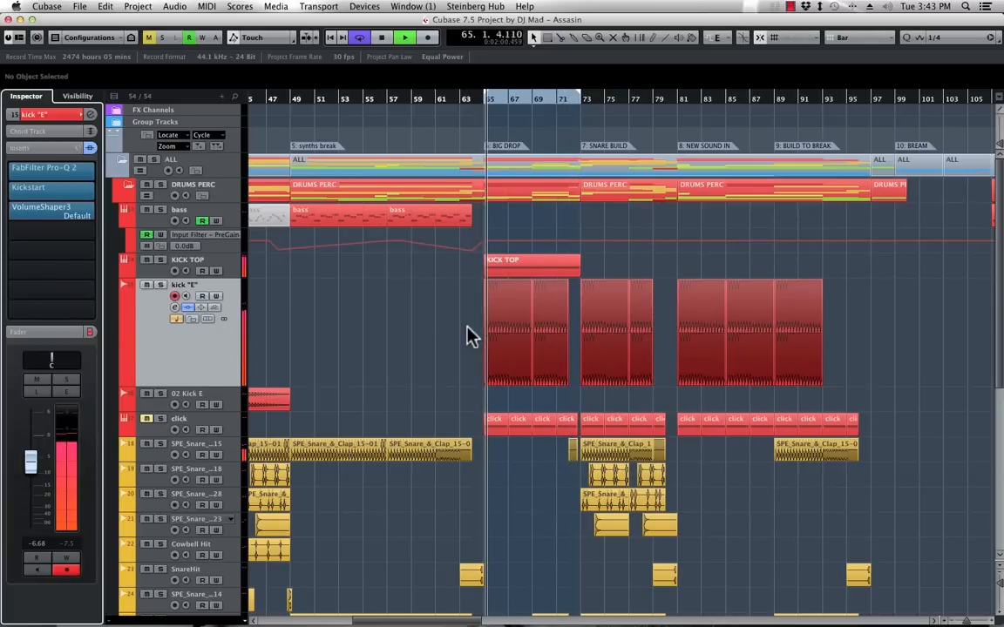
# Duplicate the big drop's KICK TOP part to bar 73 and shorten the original to end at bar 72, matching kick "E"
pyautogui.hscroll(15, 468, 335)
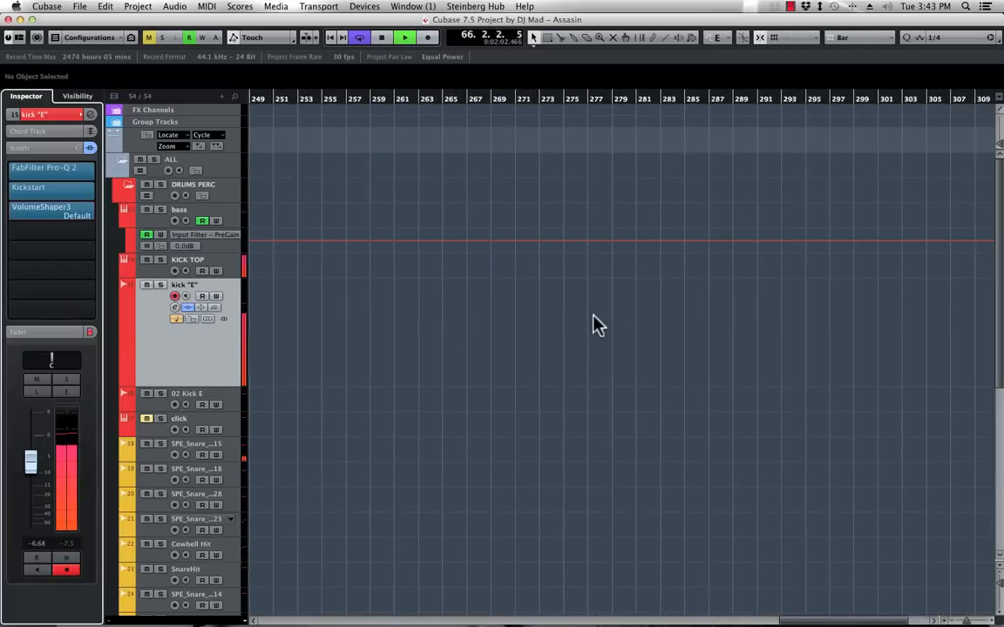
pyautogui.press('space')
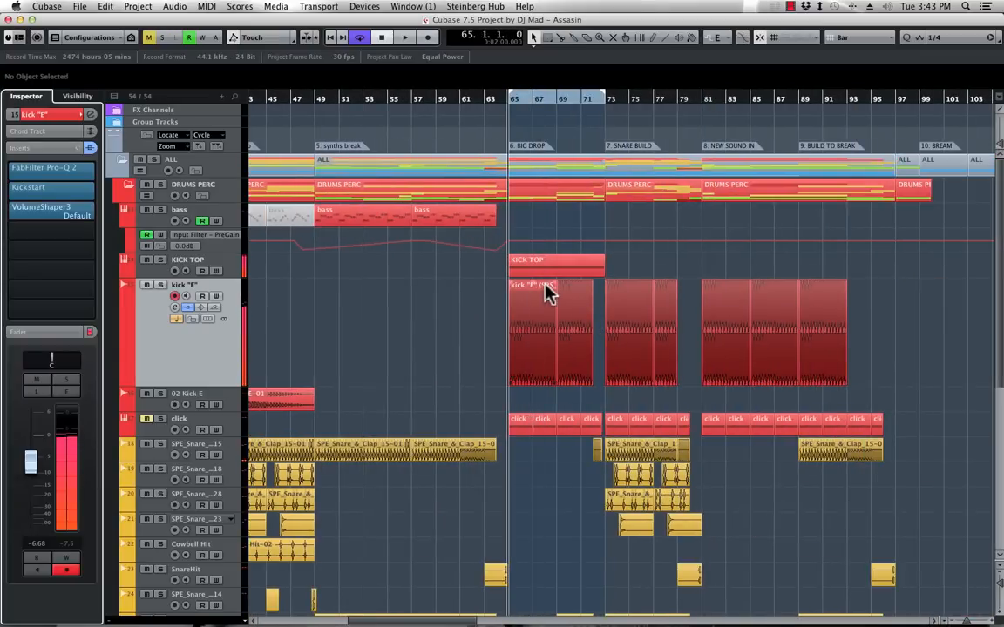
pyautogui.press('space')
pyautogui.press('h')
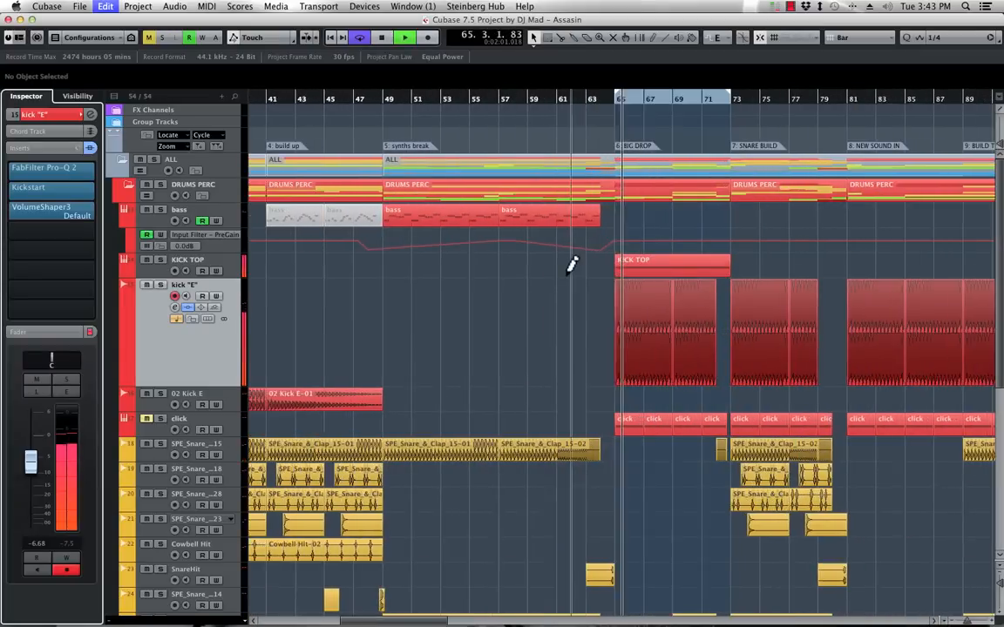
pyautogui.press('h')
pyautogui.press('h')
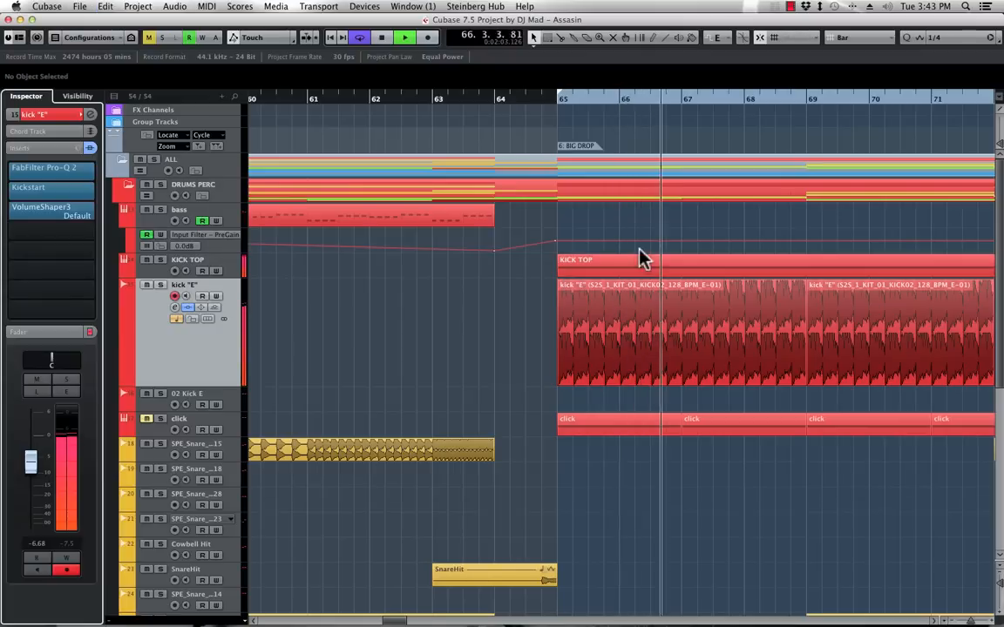
pyautogui.press('g')
pyautogui.click(241, 272)
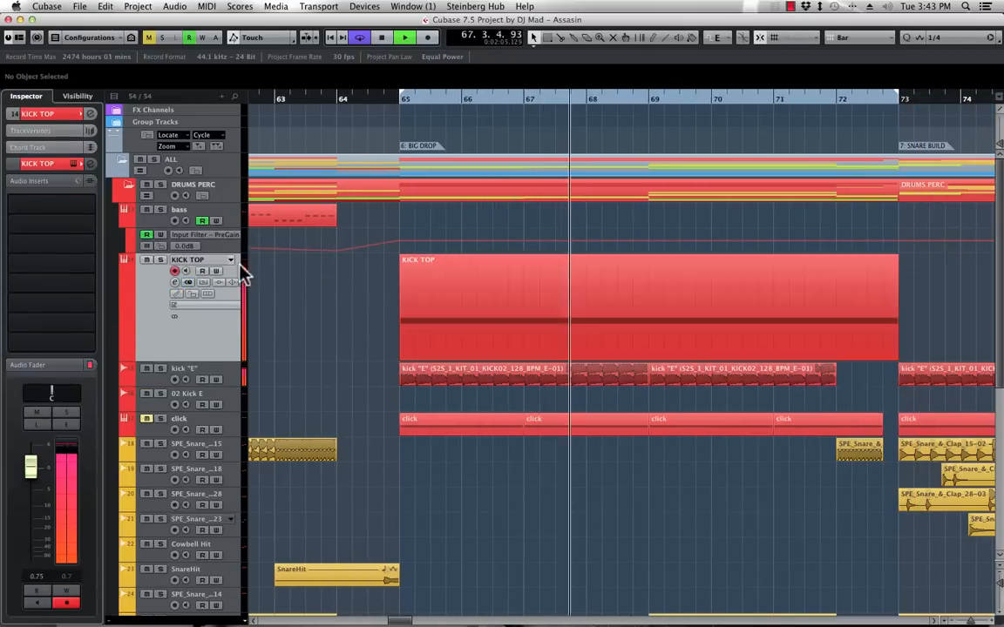
pyautogui.click(810, 334)
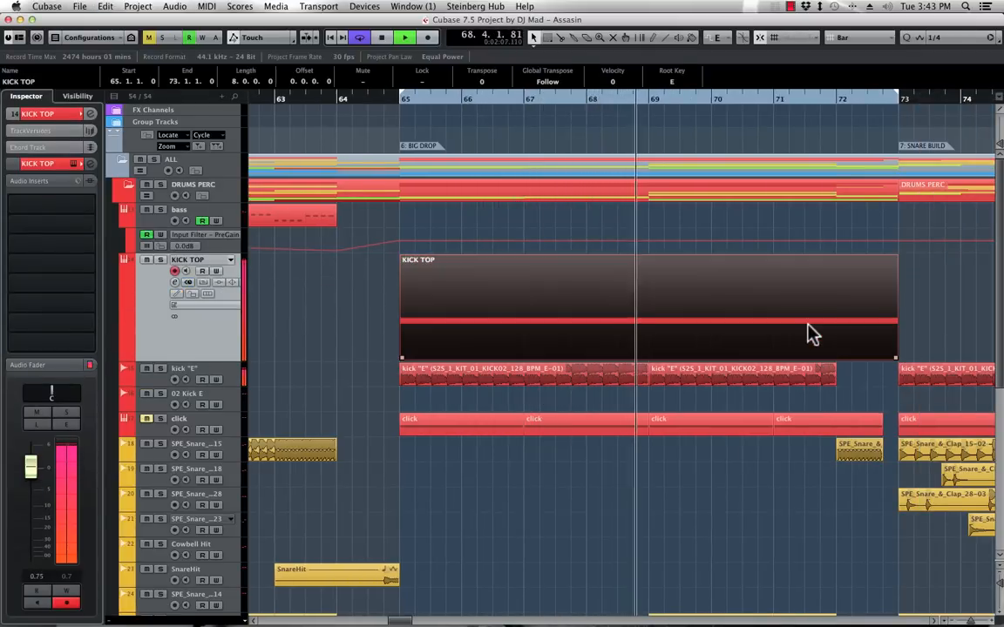
pyautogui.press('super+d')
pyautogui.moveTo(482, 358); pyautogui.dragTo(422, 369)
# Duplicate the snare build's KICK TOP part to bar 81 and shorten the bar 73 part to end at bar 79
pyautogui.hscroll(4, 515, 354)
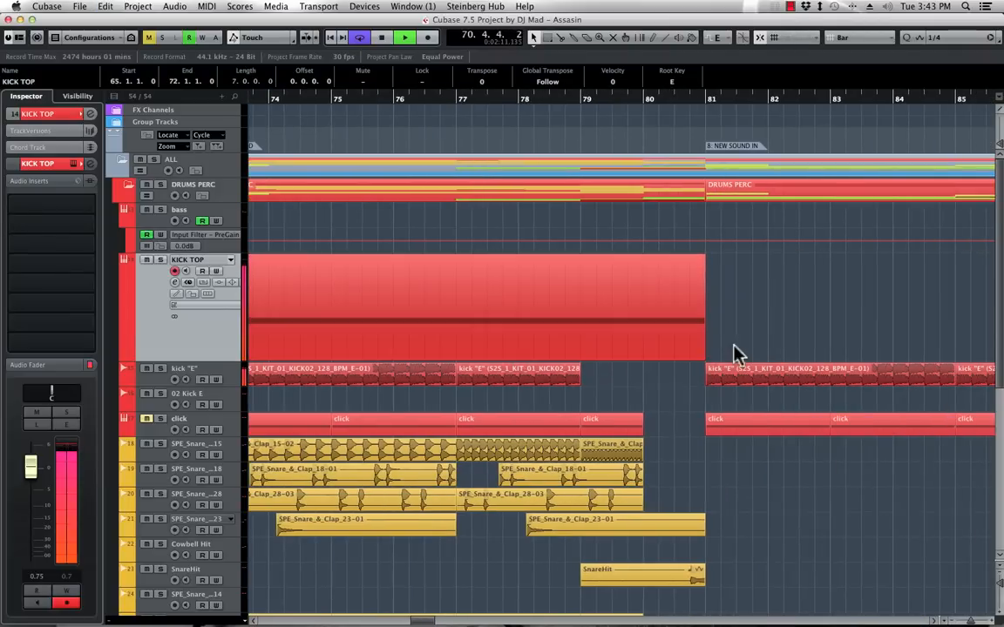
pyautogui.click(610, 346)
pyautogui.press('super+d')
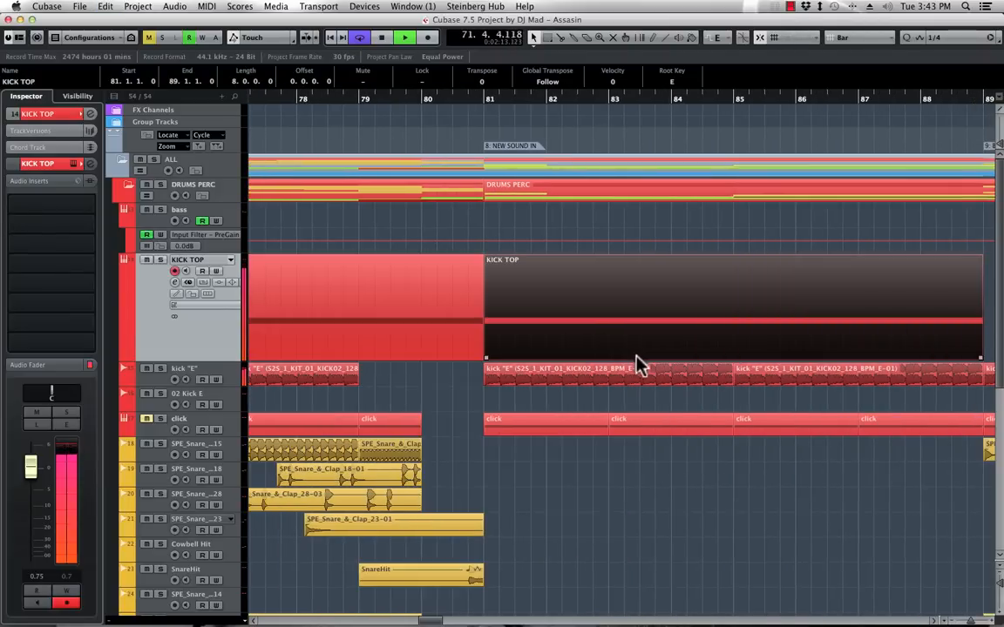
pyautogui.moveTo(484, 358); pyautogui.dragTo(358, 365)
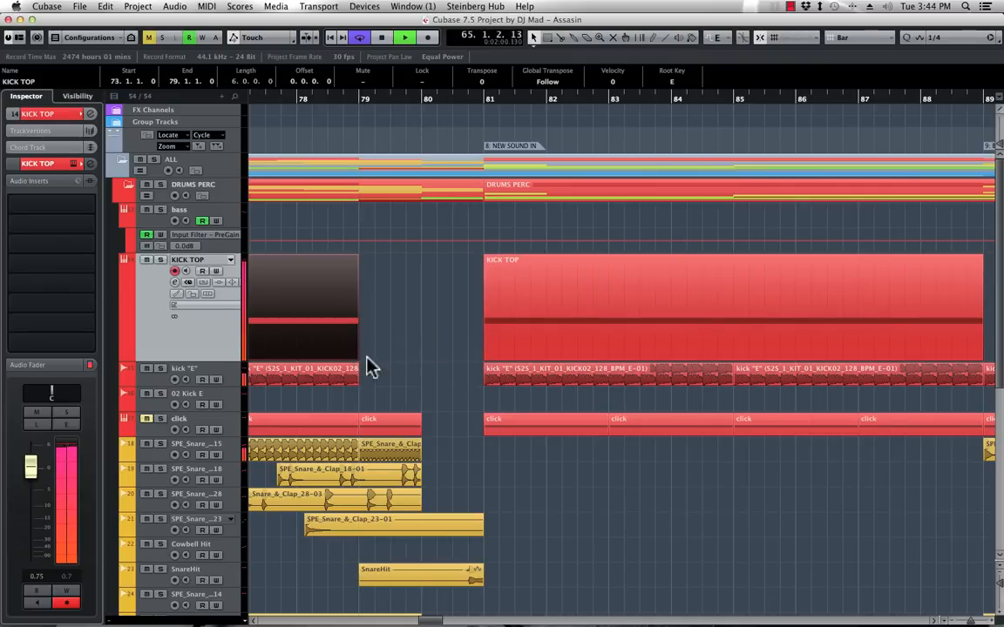
# Duplicate the bar 81 KICK TOP part to bar 89 and make the copy end at bar 93
pyautogui.hscroll(4, 487, 347)
pyautogui.click(591, 346)
pyautogui.press('super+d')
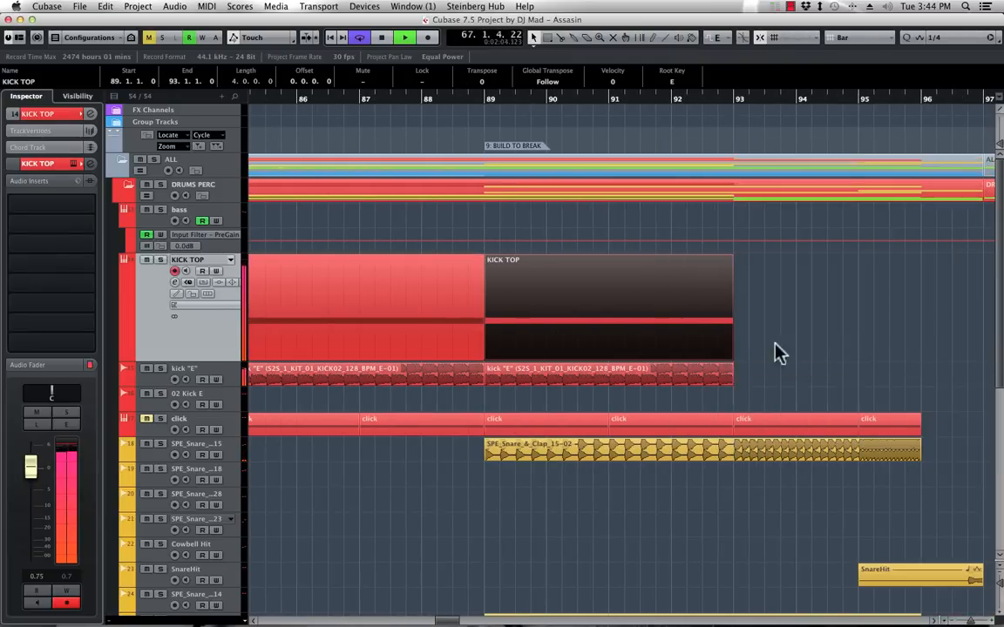
# Check the KICK TOP parts against the kick "E" events across the big drop, snare build and following sections
pyautogui.hscroll(6, 770, 349)
pyautogui.hscroll(-15, 768, 345)
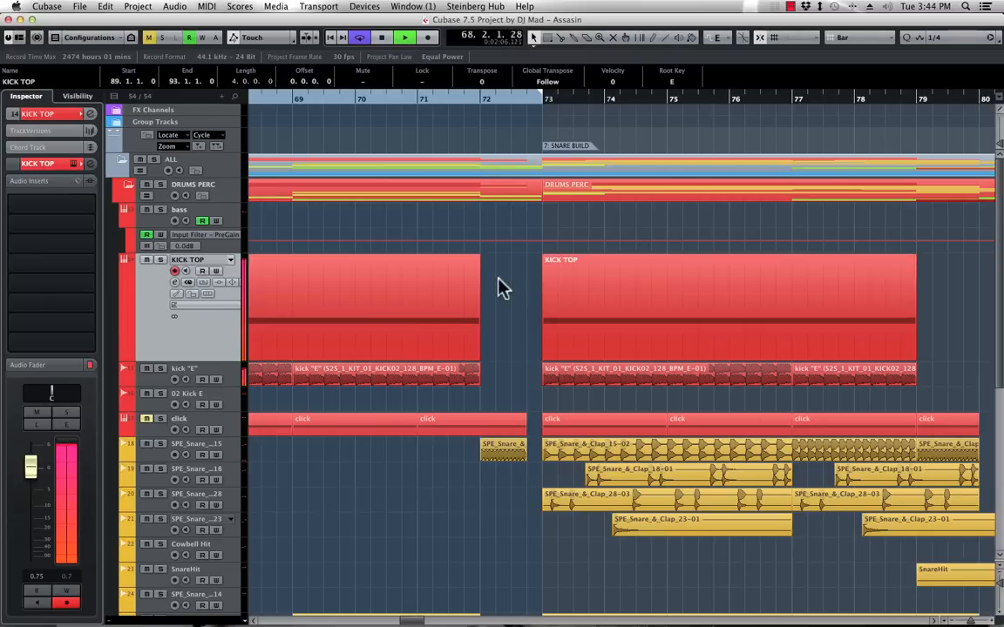
pyautogui.hscroll(-10, 497, 287)
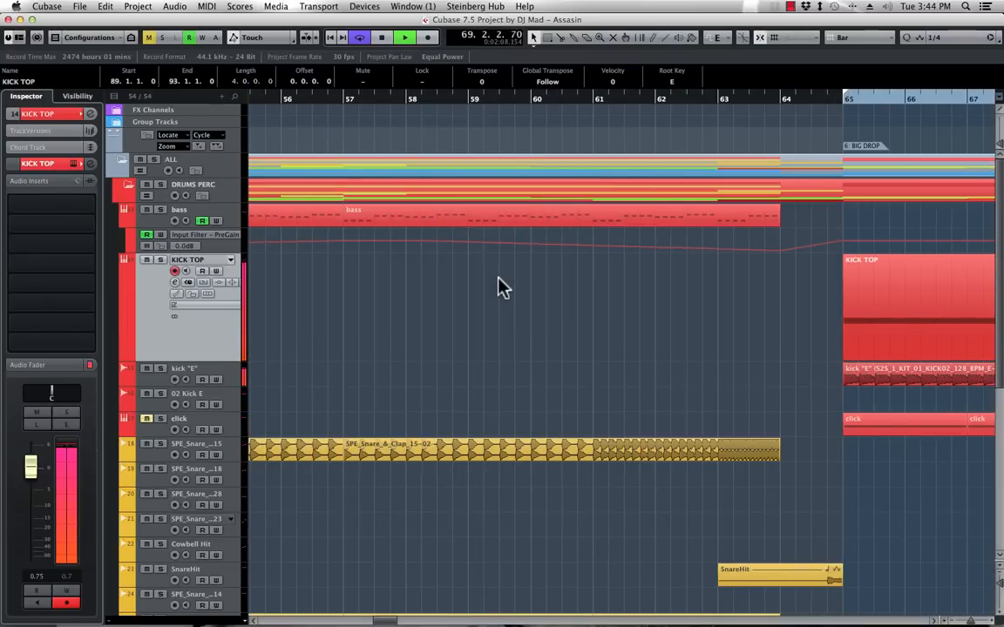
pyautogui.hscroll(7, 619, 336)
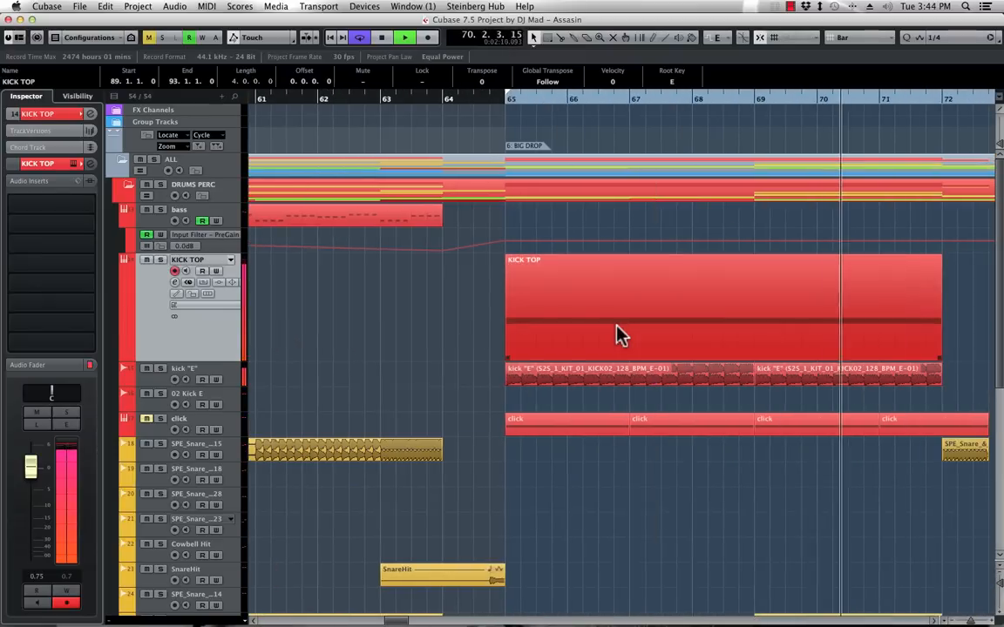
pyautogui.press('g')
pyautogui.press('g')
pyautogui.press('g')
pyautogui.press('g')
pyautogui.press('g')
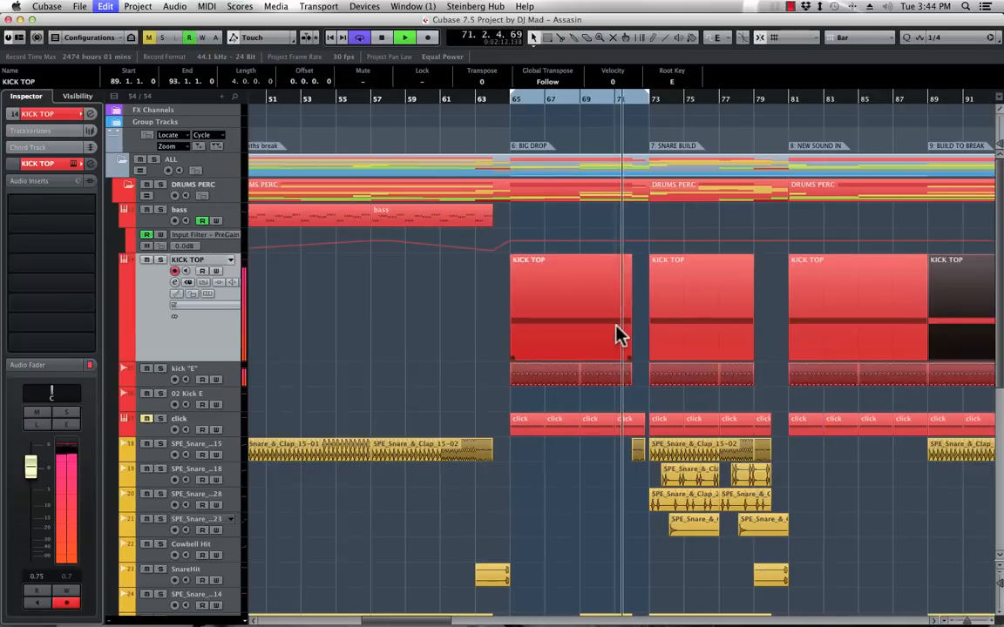
# Set the loop range to the Drop Noise event at bar 65, audition it and select the Drop Noise 5 track
pyautogui.scroll(-3, 489, 309)
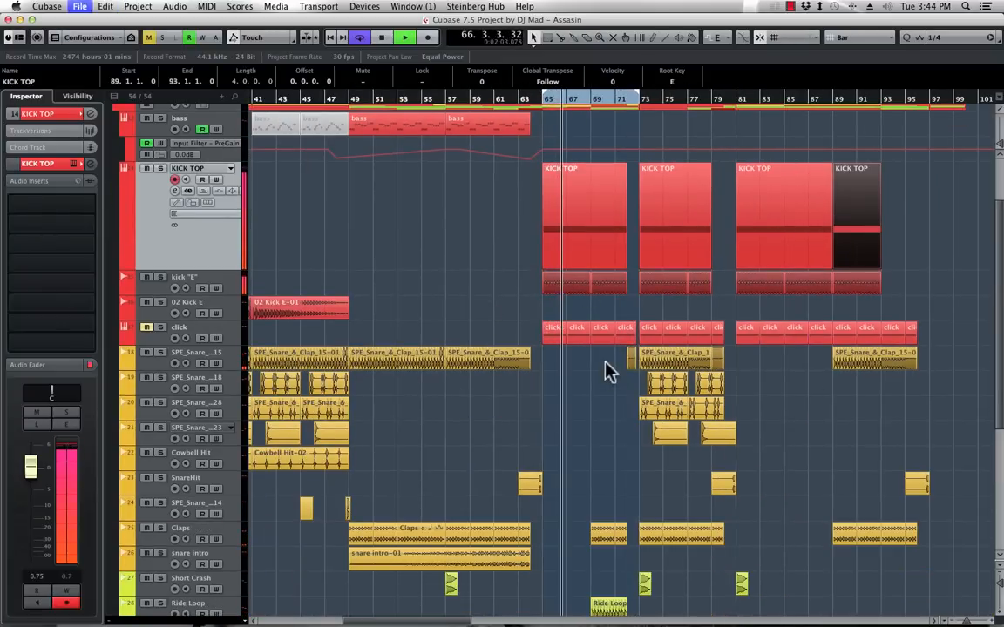
pyautogui.scroll(-9, 605, 409)
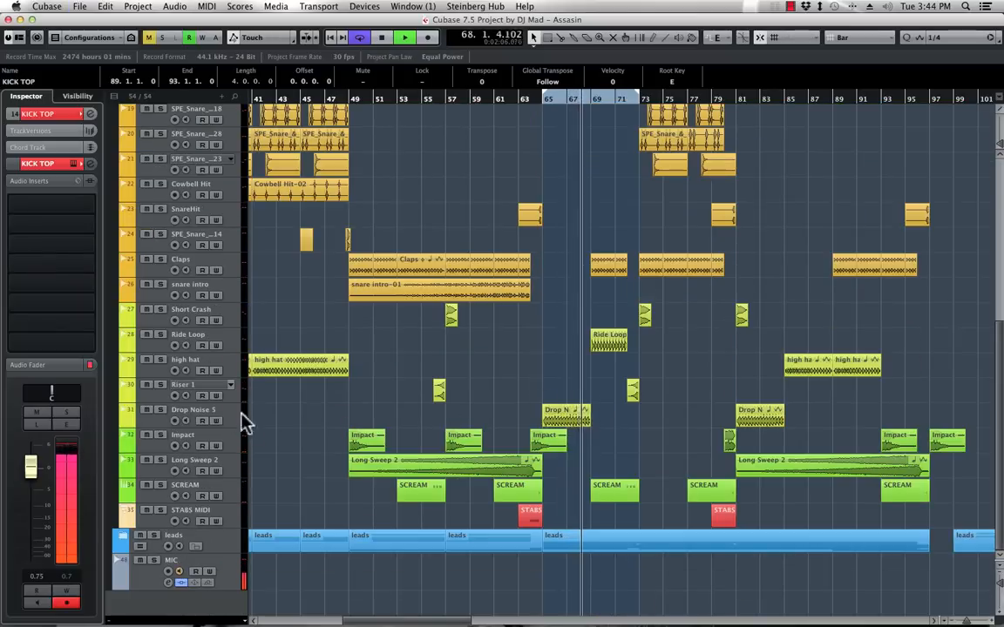
pyautogui.click(572, 418)
pyautogui.press('p')
pyautogui.press('KP_1')
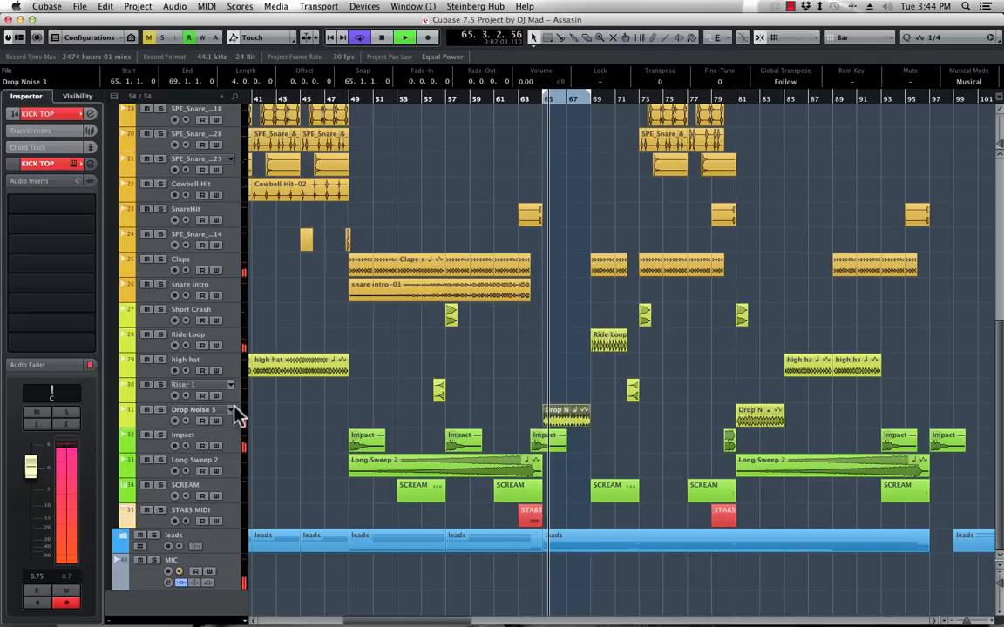
pyautogui.click(237, 416)
pyautogui.press('space')
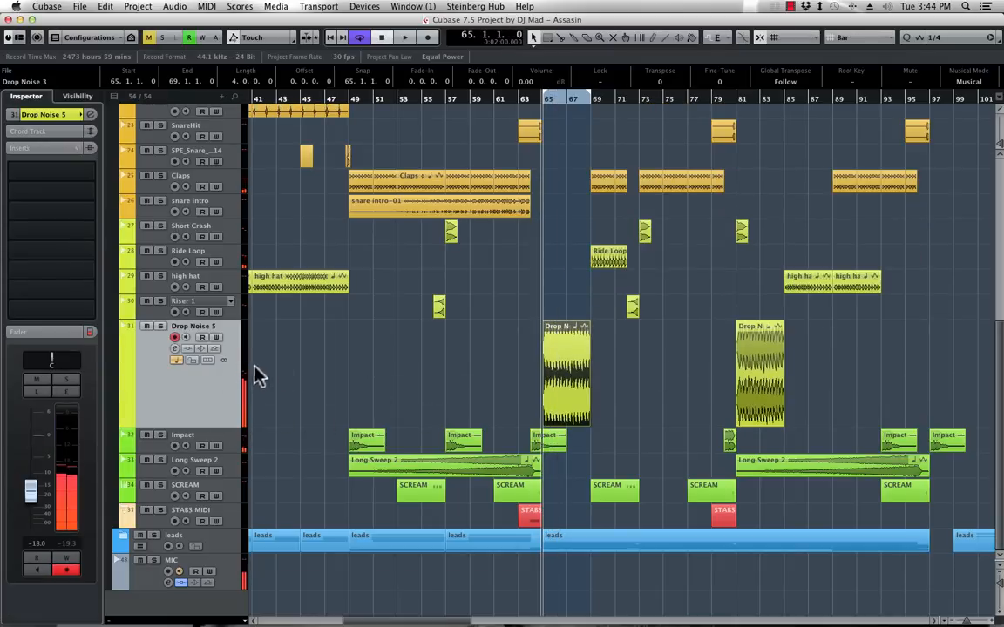
# Add one instrument track with no VST instrument below the Drop Noise 5 track
pyautogui.rightClick(179, 400)
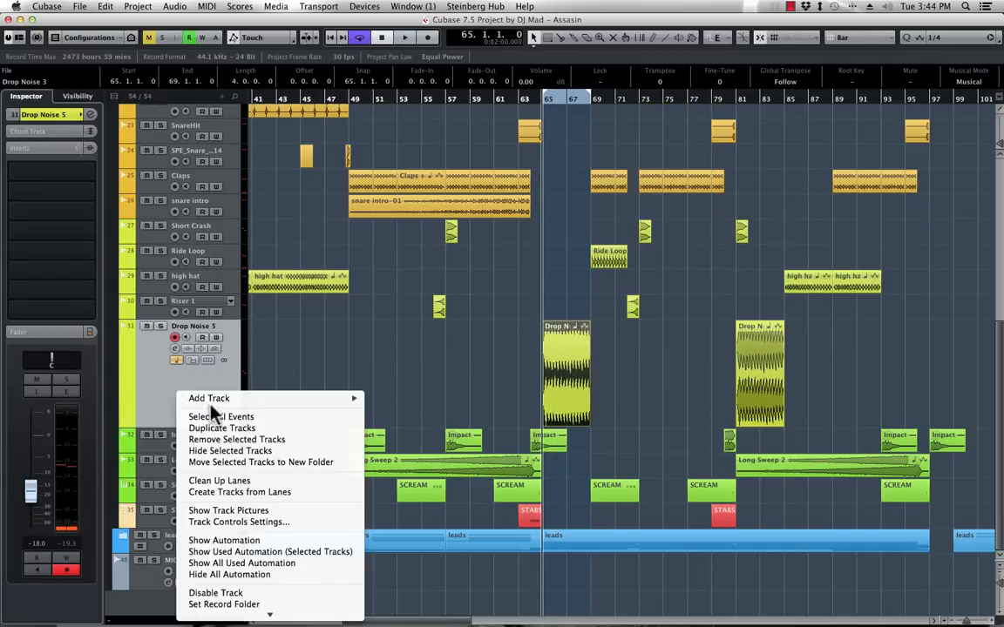
pyautogui.moveTo(218, 398)
pyautogui.click(427, 411)
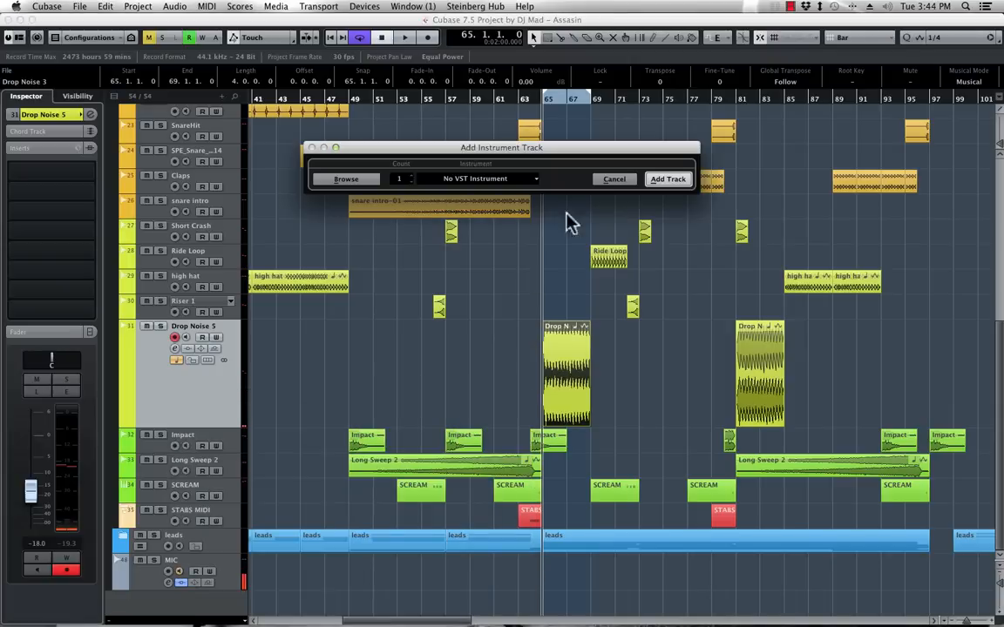
pyautogui.click(664, 180)
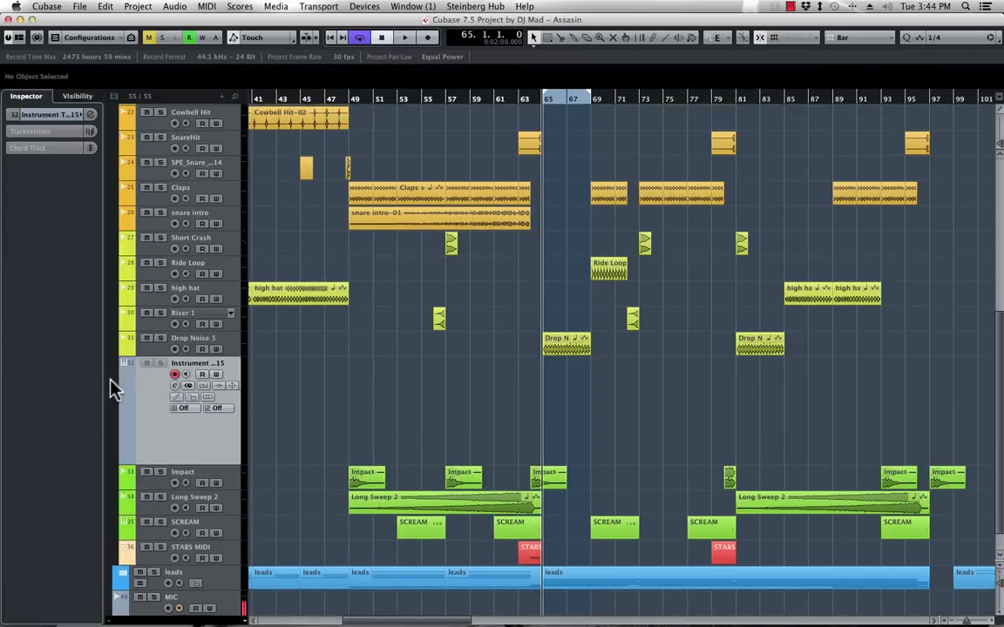
# Load Spire as the new track's instrument and initialize its patch
pyautogui.click(68, 119)
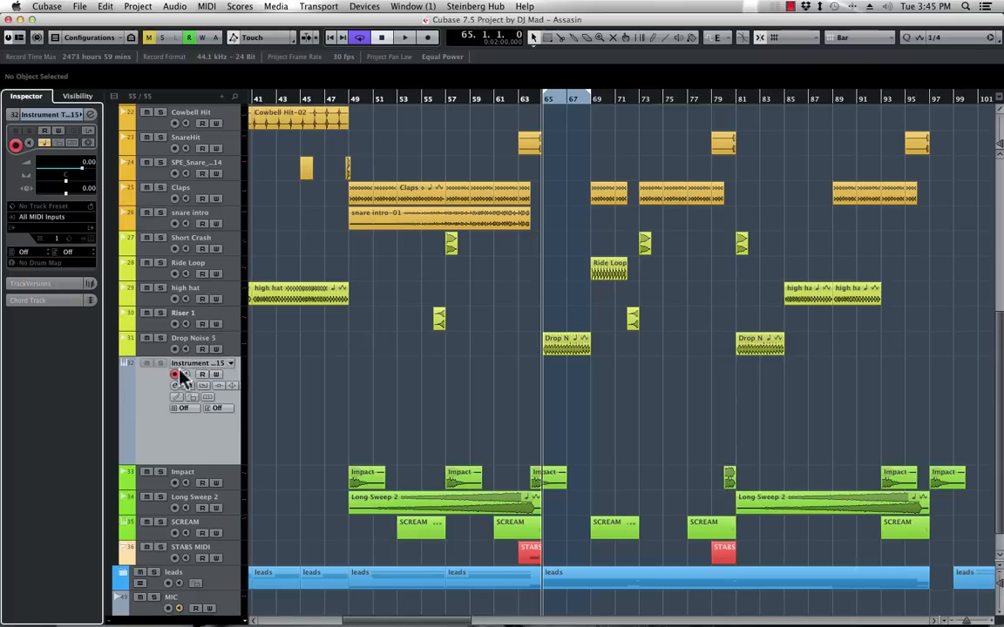
pyautogui.click(49, 229)
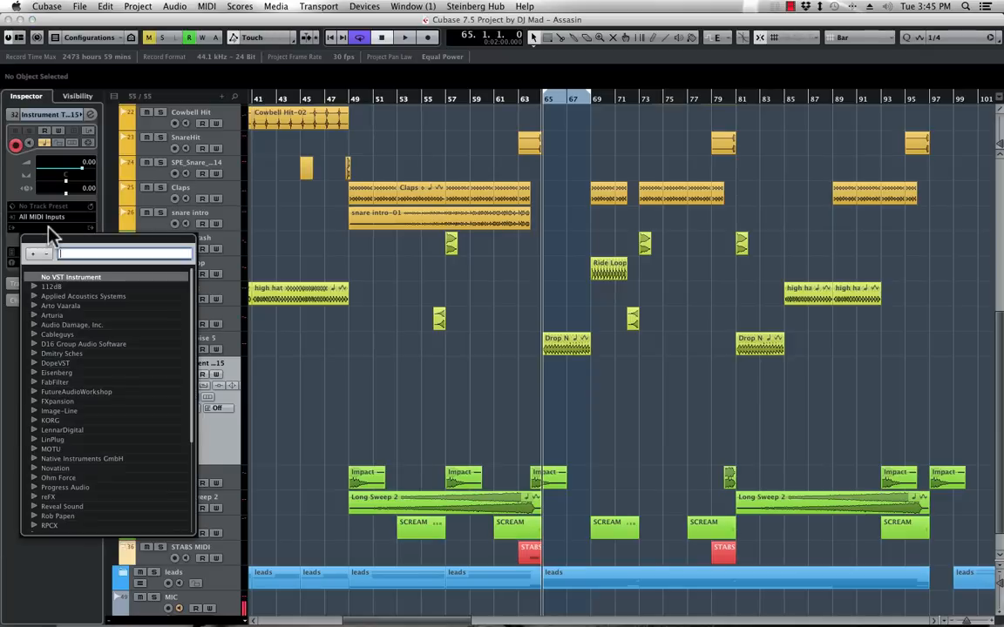
pyautogui.write('spire')
pyautogui.press('Return')
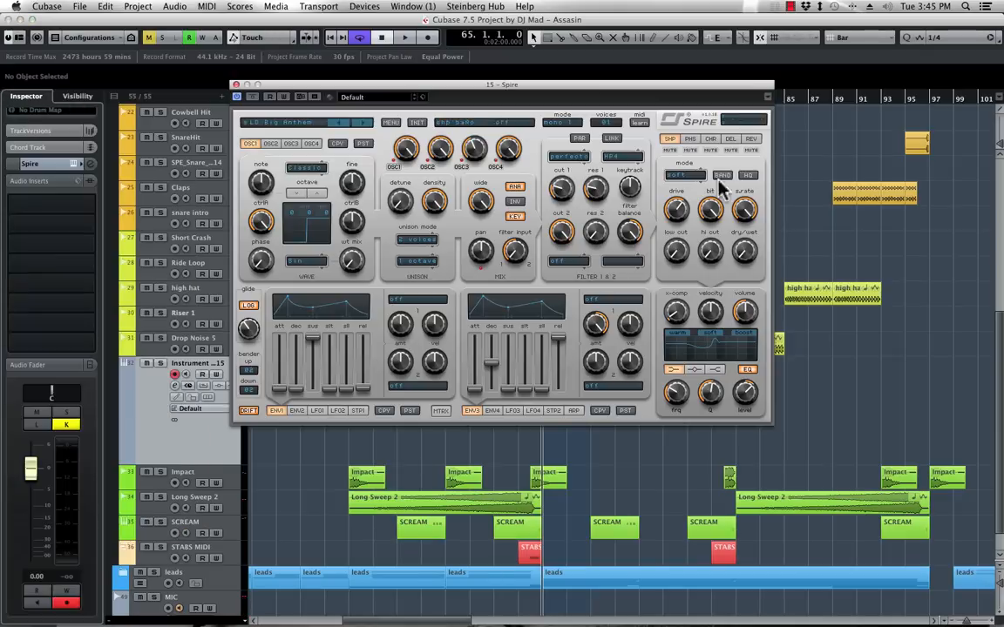
pyautogui.click(415, 123)
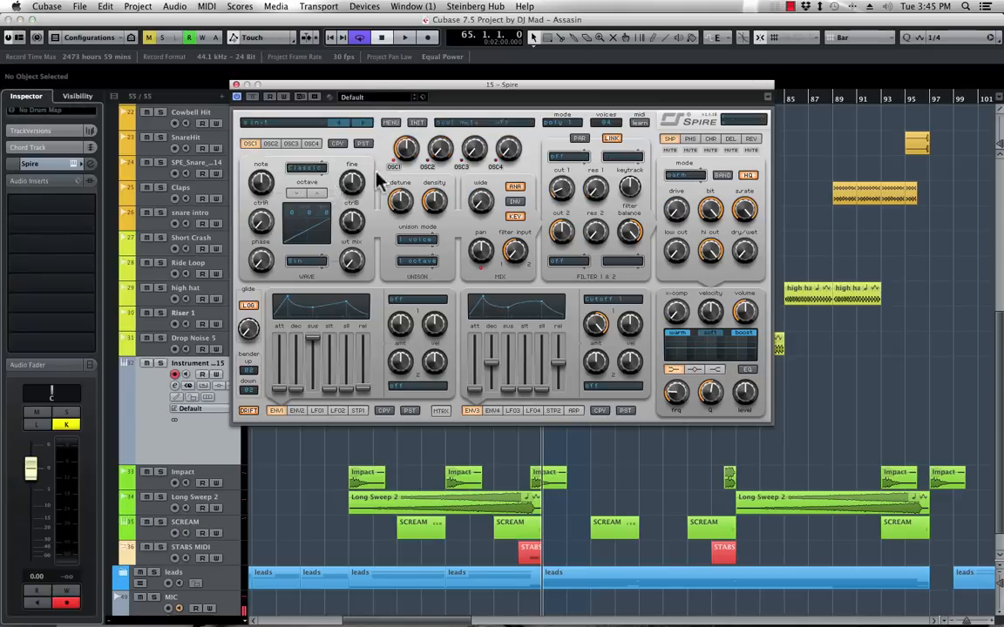
pyautogui.click(310, 169)
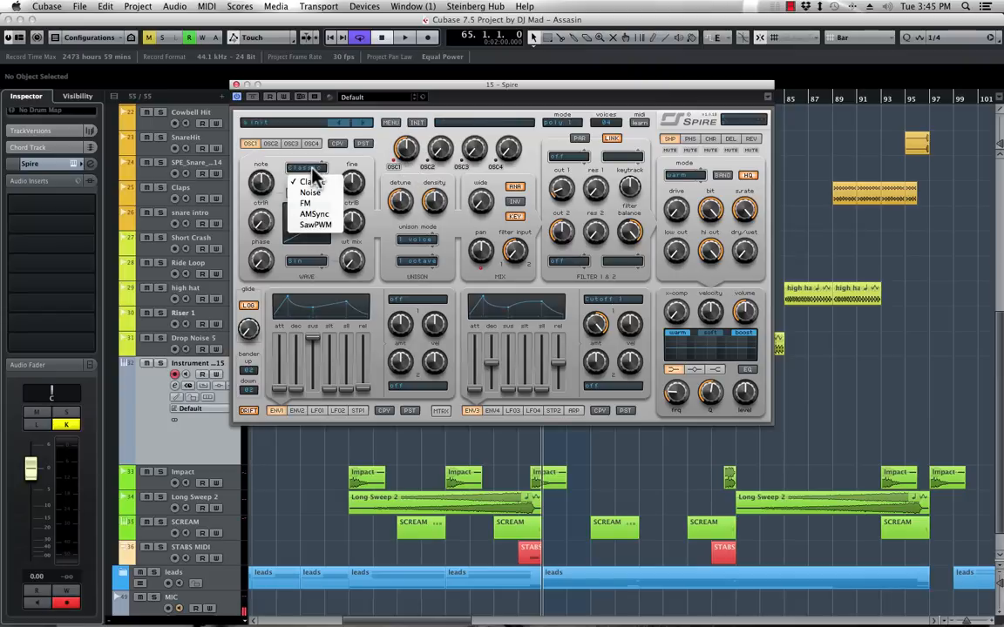
pyautogui.click(268, 159)
pyautogui.click(299, 262)
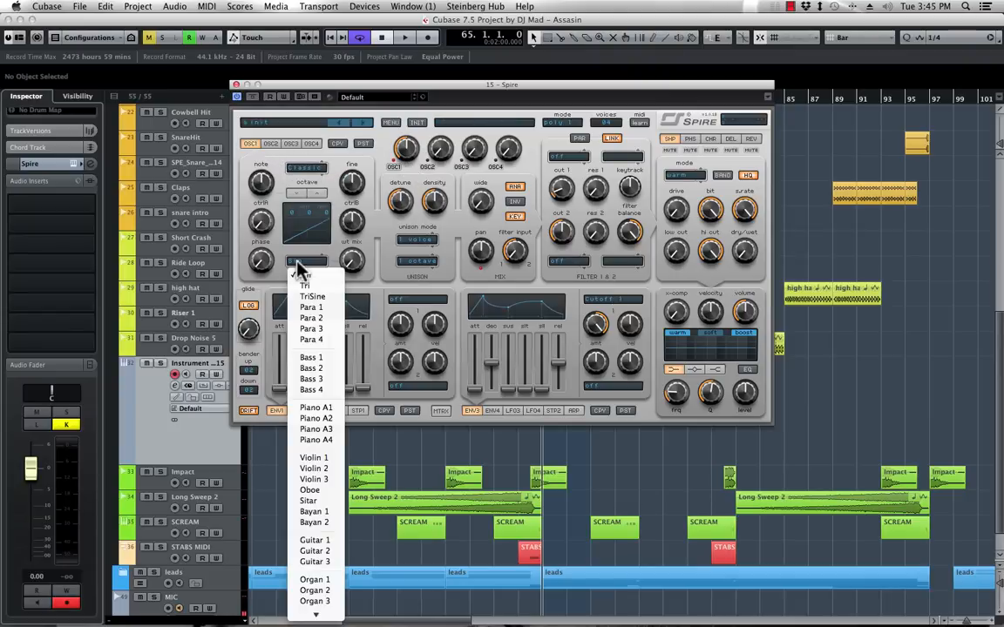
pyautogui.click(269, 202)
# Set oscillator 1's wave type to Noise, raise its note to +11 and turn ctrlA fully up
pyautogui.click(306, 168)
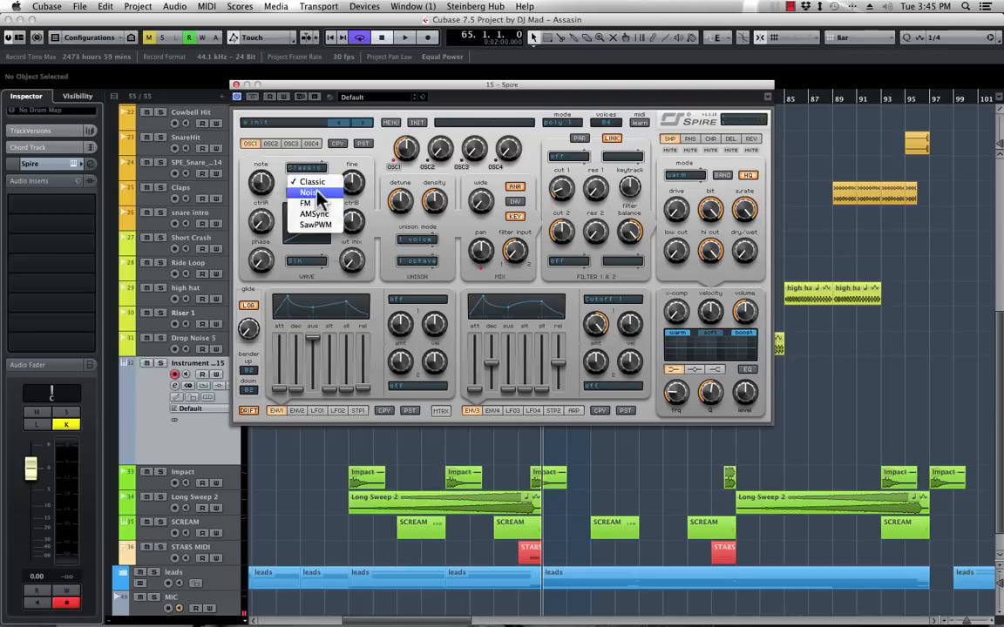
pyautogui.click(315, 193)
pyautogui.moveTo(351, 182)
pyautogui.mouseDown()
pyautogui.moveTo(351, 138)
pyautogui.moveTo(343, 179)
pyautogui.mouseUp()
pyautogui.moveTo(259, 171); pyautogui.dragTo(263, 121)
pyautogui.moveTo(261, 213); pyautogui.dragTo(236, 66)
pyautogui.moveTo(251, 214); pyautogui.dragTo(246, 81)
pyautogui.moveTo(255, 253); pyautogui.dragTo(240, 281)
pyautogui.moveTo(348, 228); pyautogui.dragTo(349, 303)
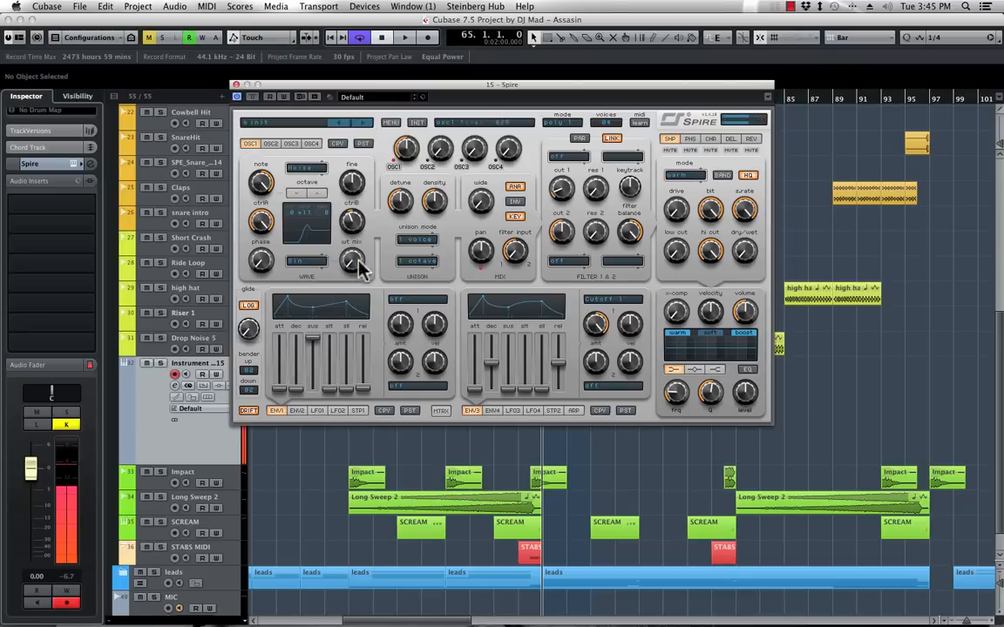
# Raise oscillator 1's fine tuning to +99 and its octave to +2
pyautogui.moveTo(348, 182); pyautogui.dragTo(360, 63)
pyautogui.moveTo(253, 331); pyautogui.dragTo(258, 393)
pyautogui.click(320, 195)
pyautogui.click(301, 195)
pyautogui.click(301, 194)
pyautogui.click(304, 194)
pyautogui.click(304, 194)
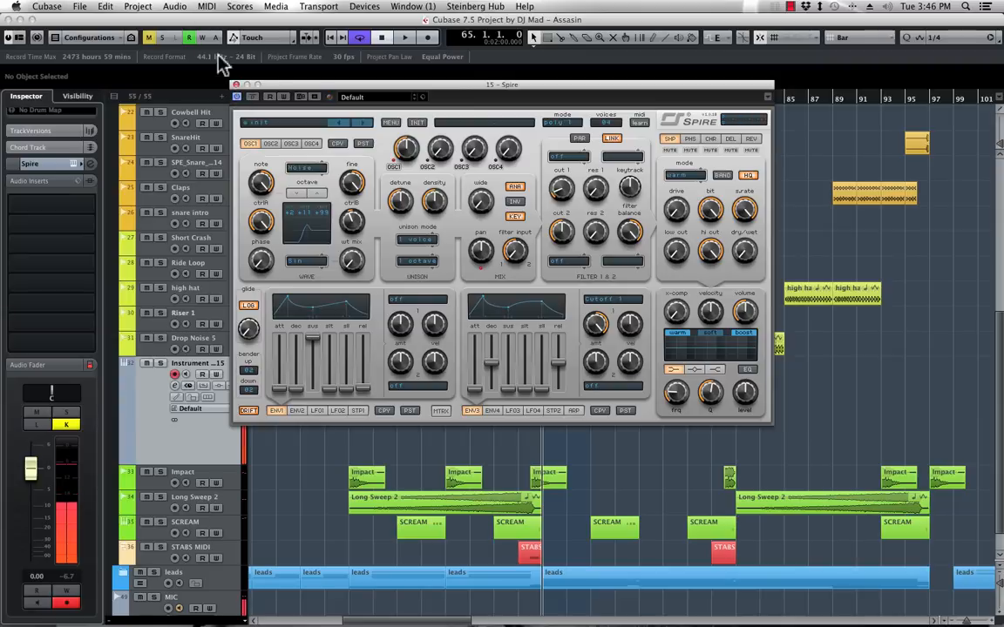
# Enable the synth's equalizer, set the low-band frequency to 255 and close Spire
pyautogui.moveTo(297, 85); pyautogui.dragTo(363, 81)
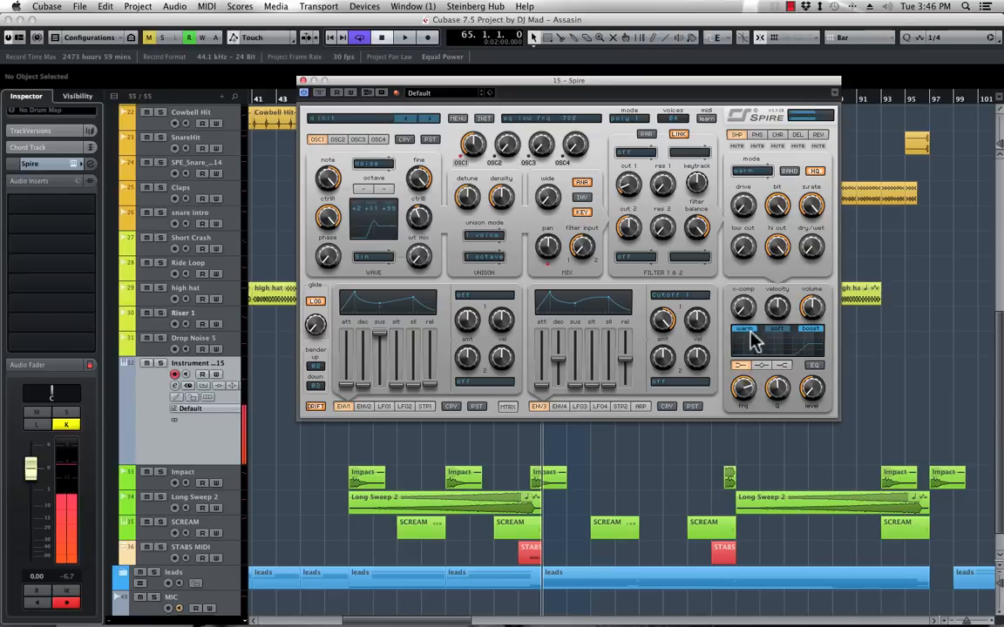
pyautogui.click(815, 366)
pyautogui.moveTo(737, 380)
pyautogui.mouseDown()
pyautogui.moveTo(738, 407)
pyautogui.moveTo(741, 395)
pyautogui.moveTo(751, 407)
pyautogui.moveTo(749, 390)
pyautogui.mouseUp()
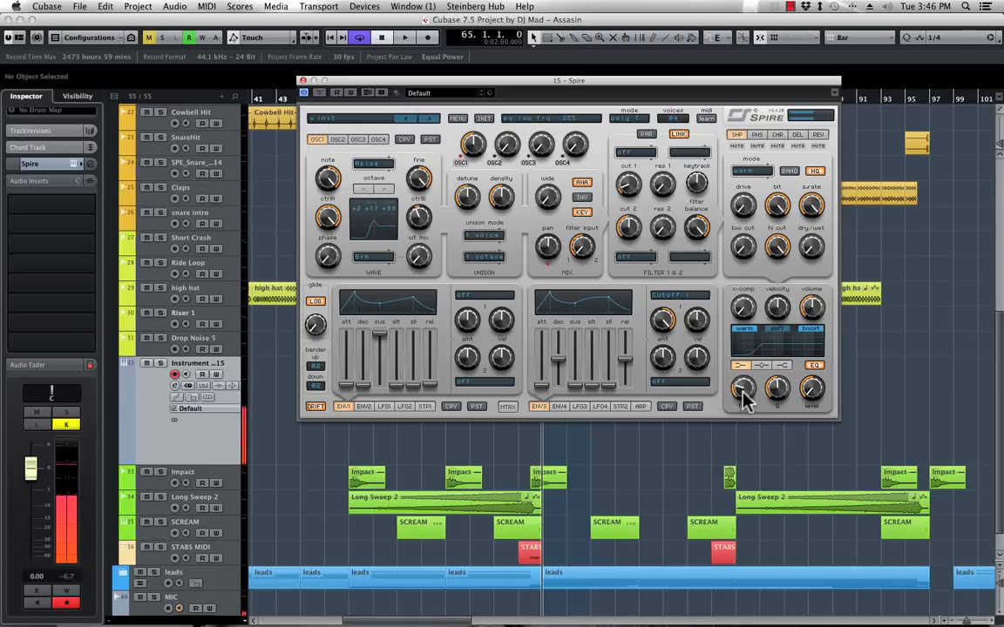
pyautogui.click(302, 81)
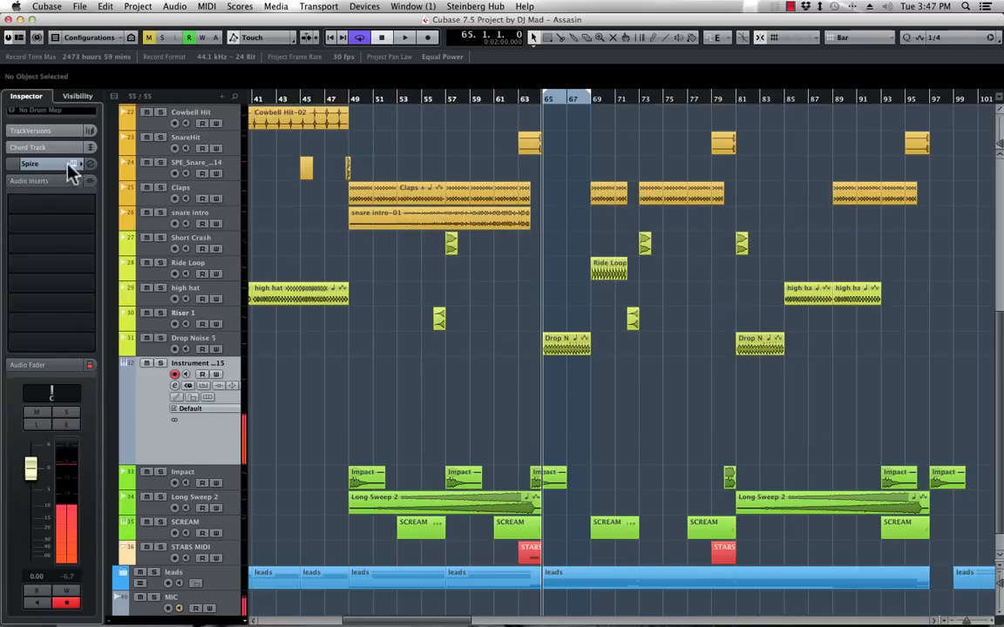
# Insert the Maul effect in the track's first insert slot
pyautogui.click(94, 204)
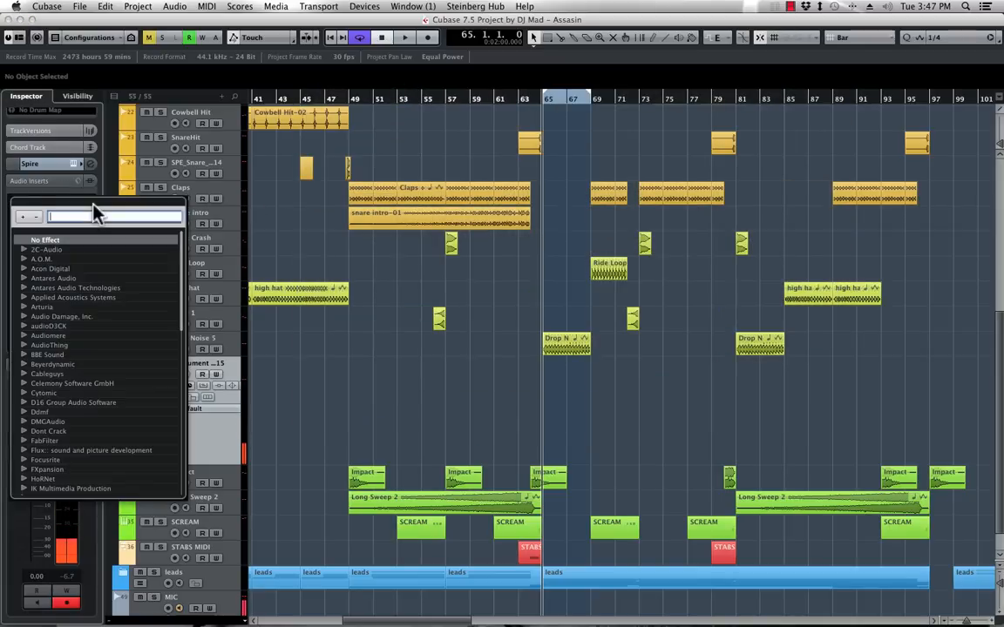
pyautogui.write('MAUL')
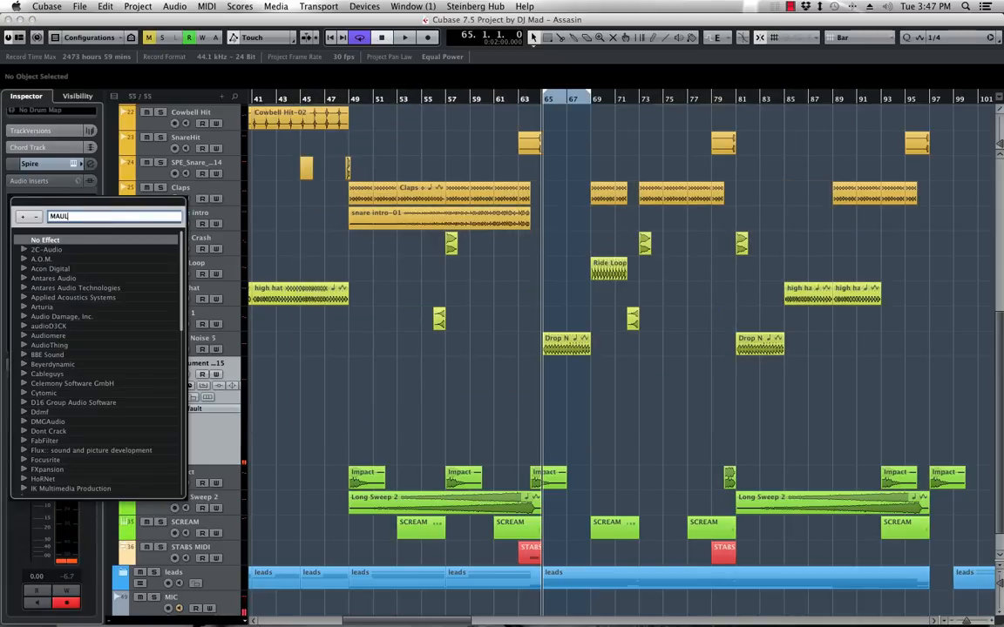
pyautogui.press('Return')
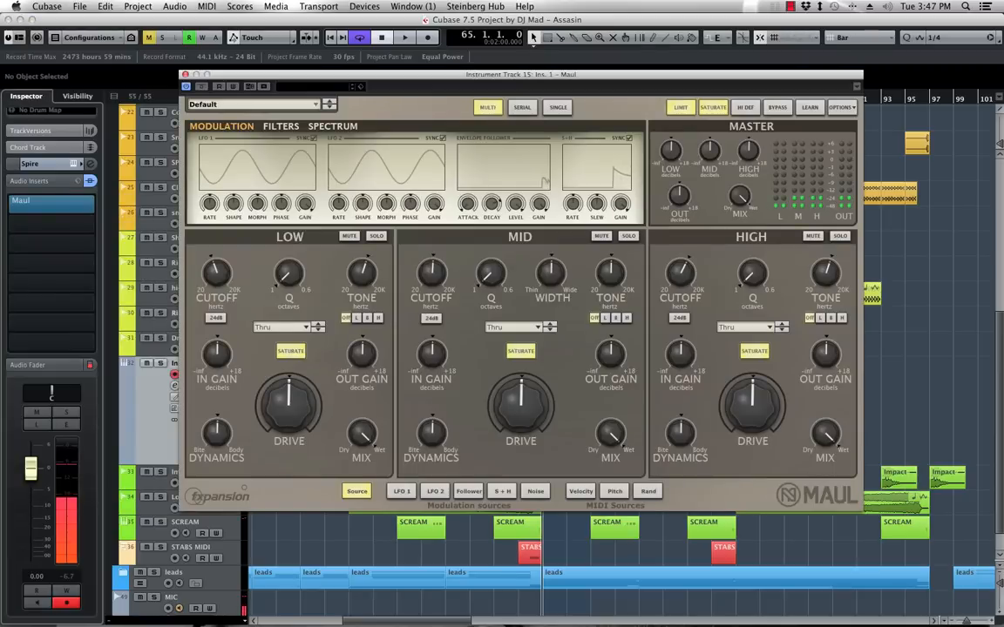
# Try the Diff, RM Saw and RM White drive modes on Maul's mid band with different drive amounts
pyautogui.click(537, 329)
pyautogui.moveTo(516, 372)
pyautogui.click(574, 363)
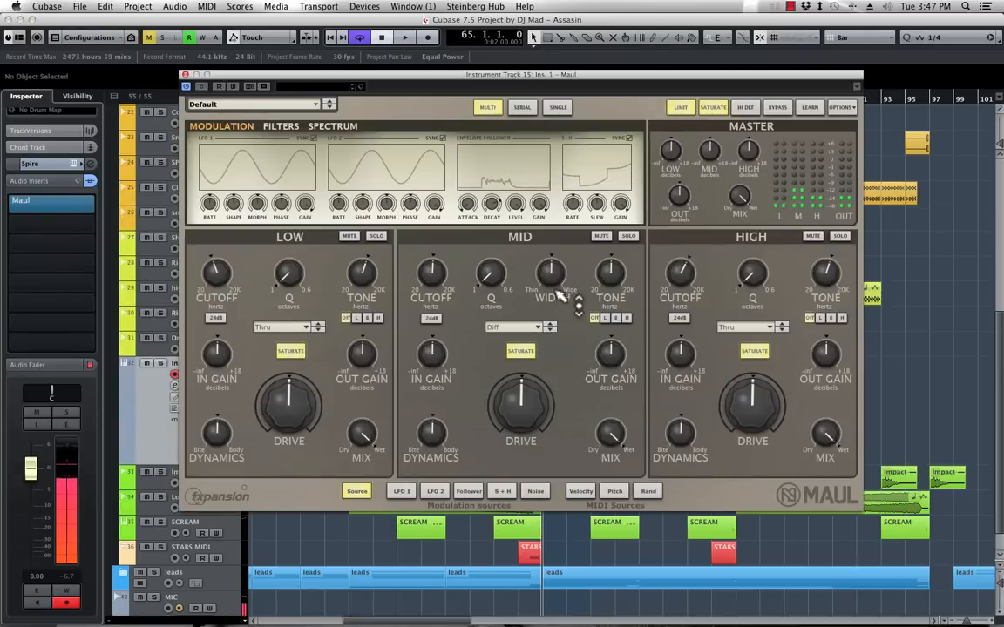
pyautogui.moveTo(521, 397); pyautogui.dragTo(522, 408)
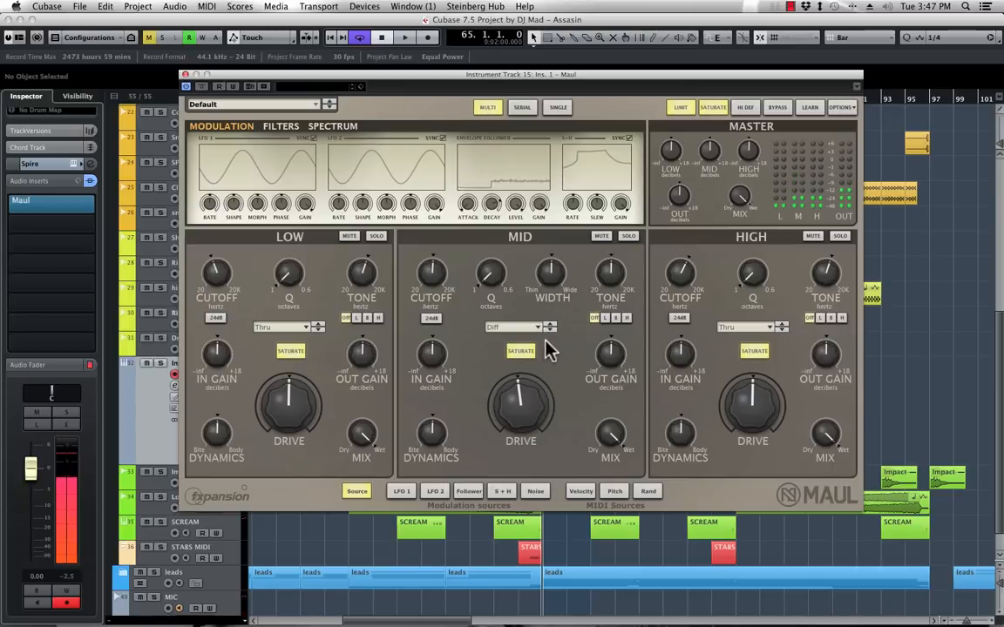
pyautogui.click(550, 329)
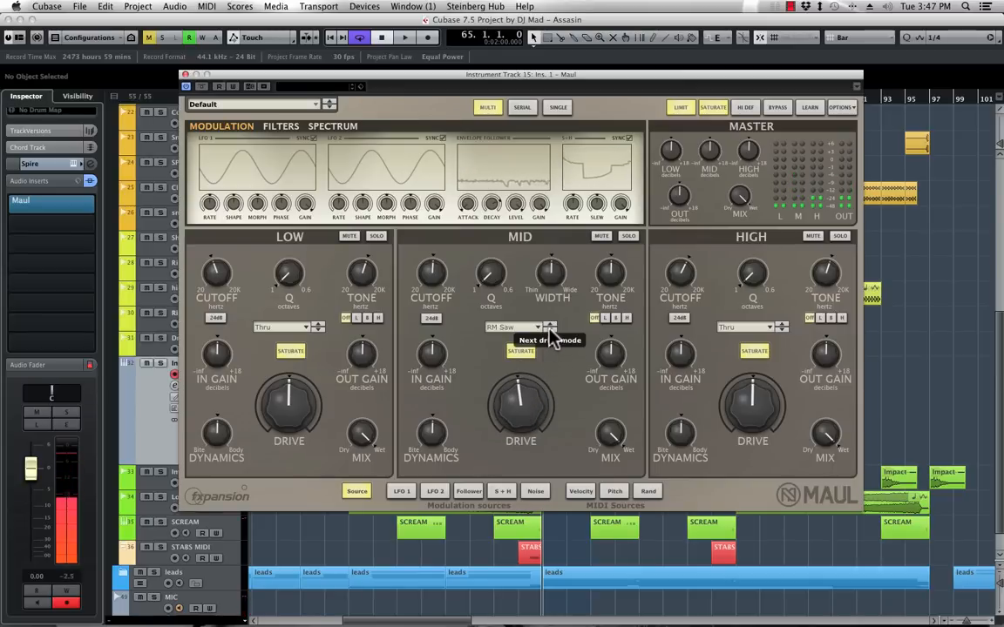
pyautogui.moveTo(523, 403); pyautogui.dragTo(547, 342)
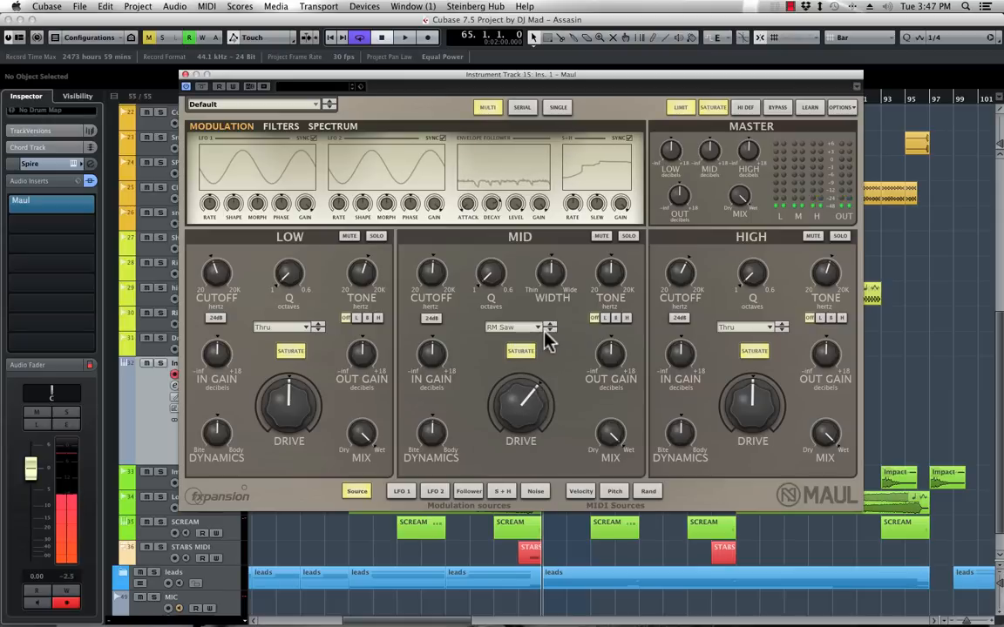
pyautogui.click(548, 330)
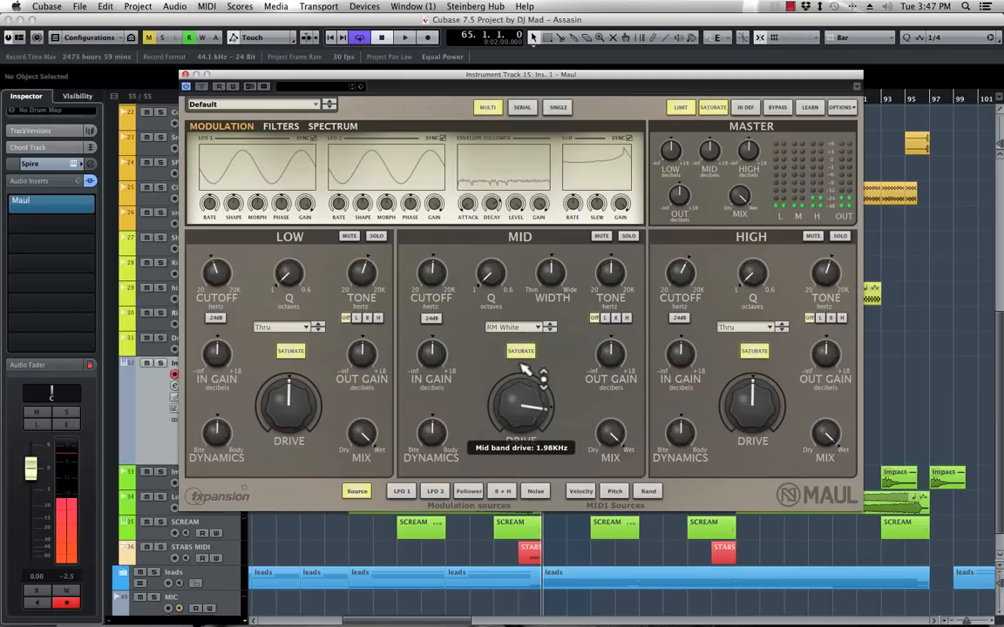
# Set Maul's mid band to Asym with drive slightly below centre, reduce its mix to mostly dry and close the effect
pyautogui.click(550, 330)
pyautogui.moveTo(522, 404); pyautogui.dragTo(528, 494)
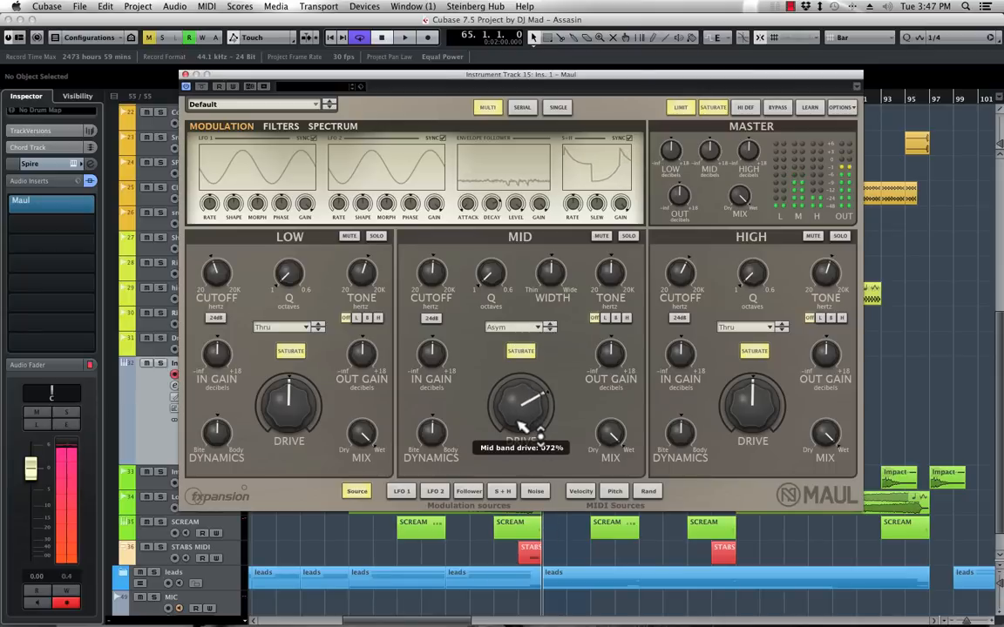
pyautogui.moveTo(520, 433); pyautogui.dragTo(531, 397)
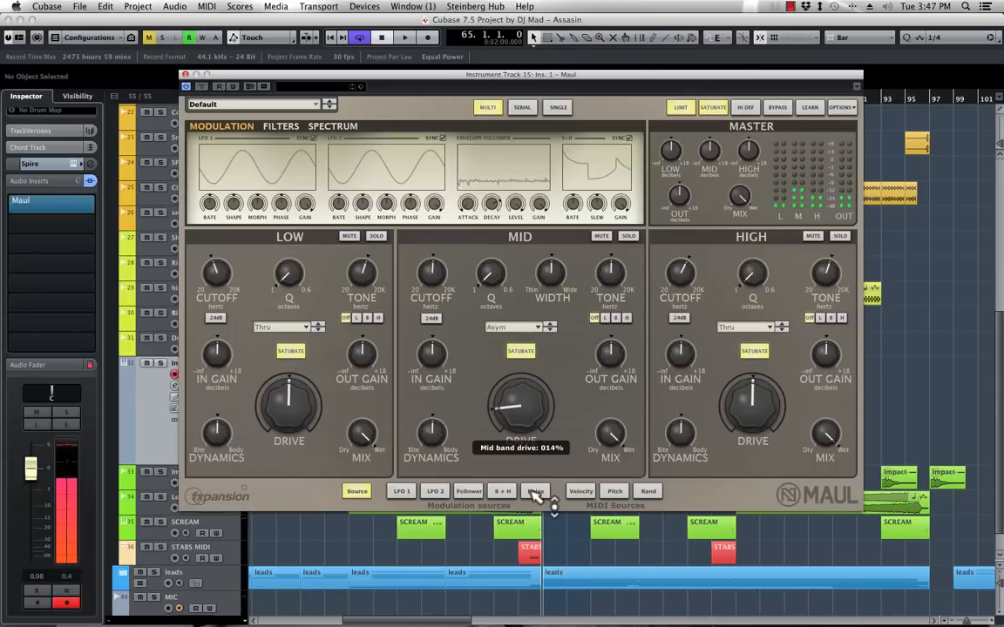
pyautogui.moveTo(523, 455); pyautogui.dragTo(572, 407)
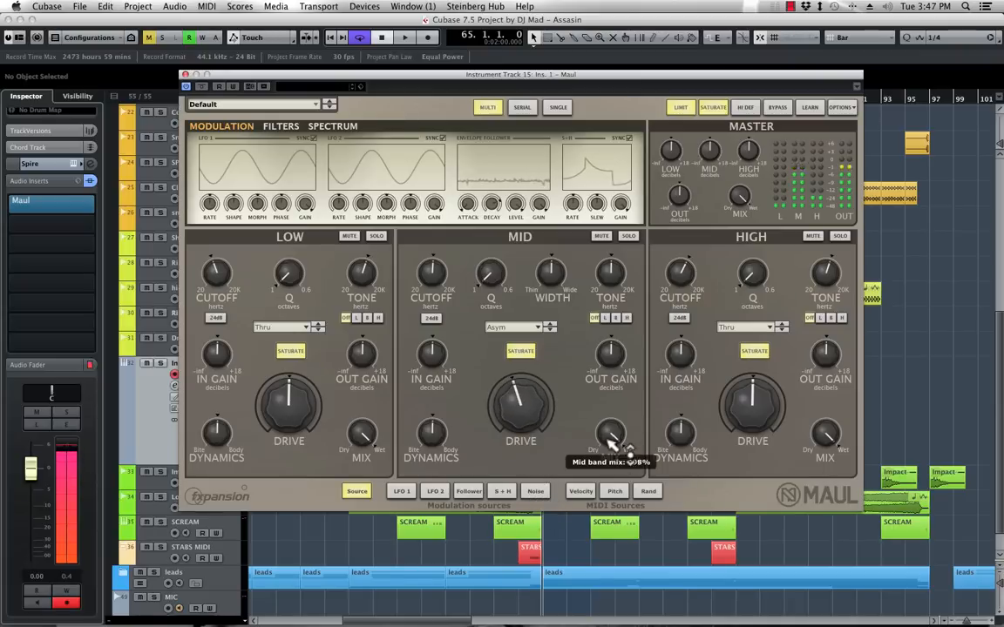
pyautogui.moveTo(615, 446); pyautogui.dragTo(610, 425)
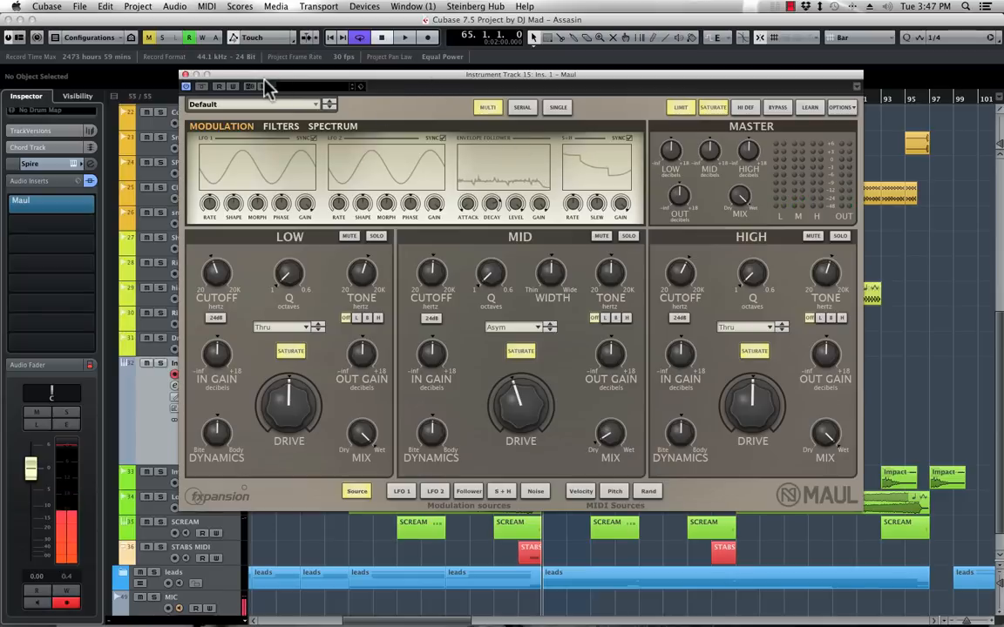
pyautogui.click(185, 77)
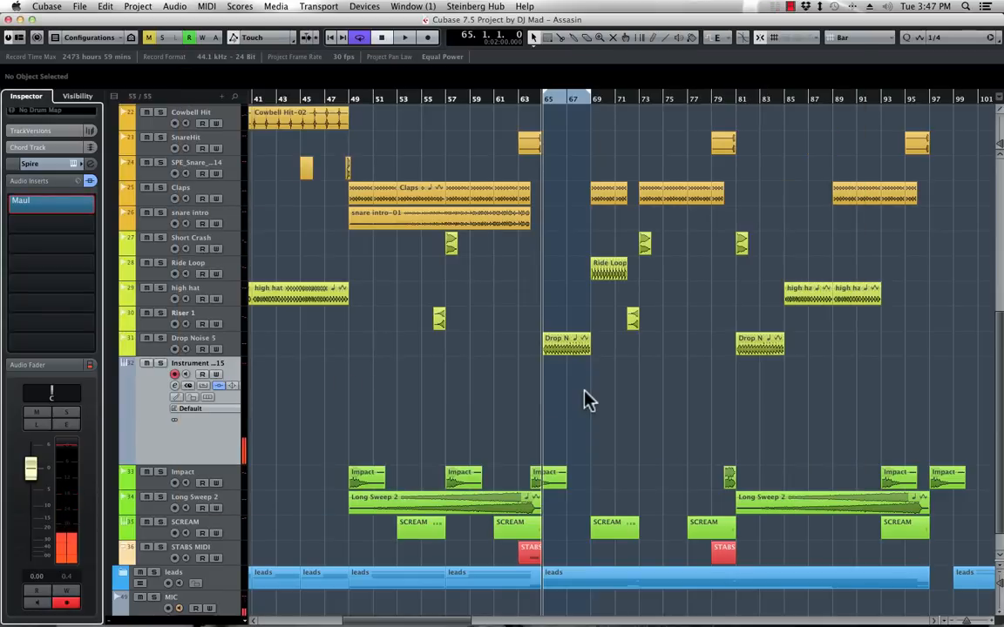
# Record a sustained E1 note on the instrument track from bar 65 to 69 and open the part in the Key Editor
pyautogui.press('KP_Multiply')
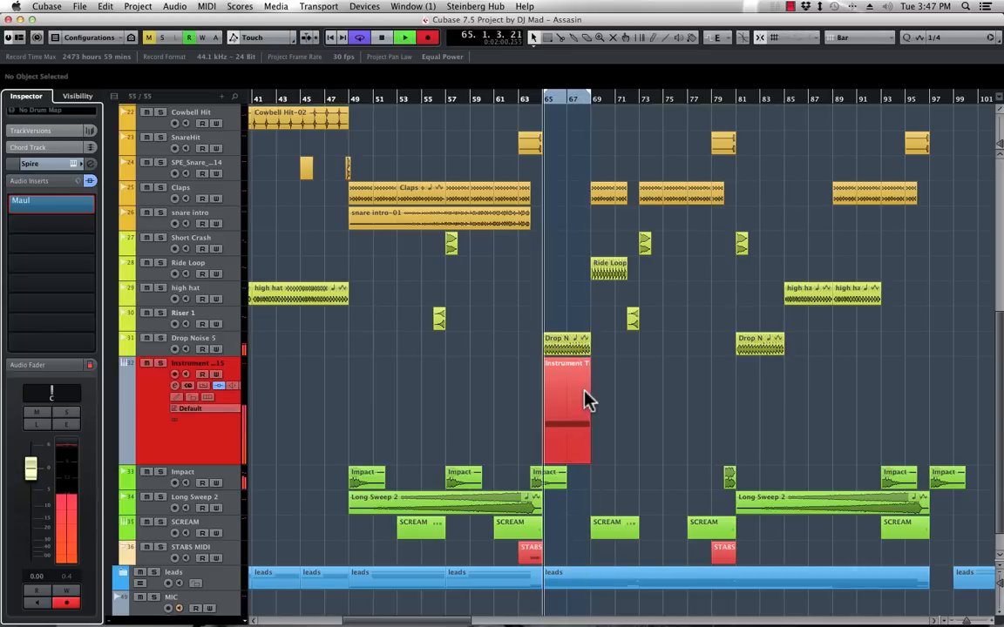
pyautogui.press('space')
pyautogui.doubleClick(571, 405)
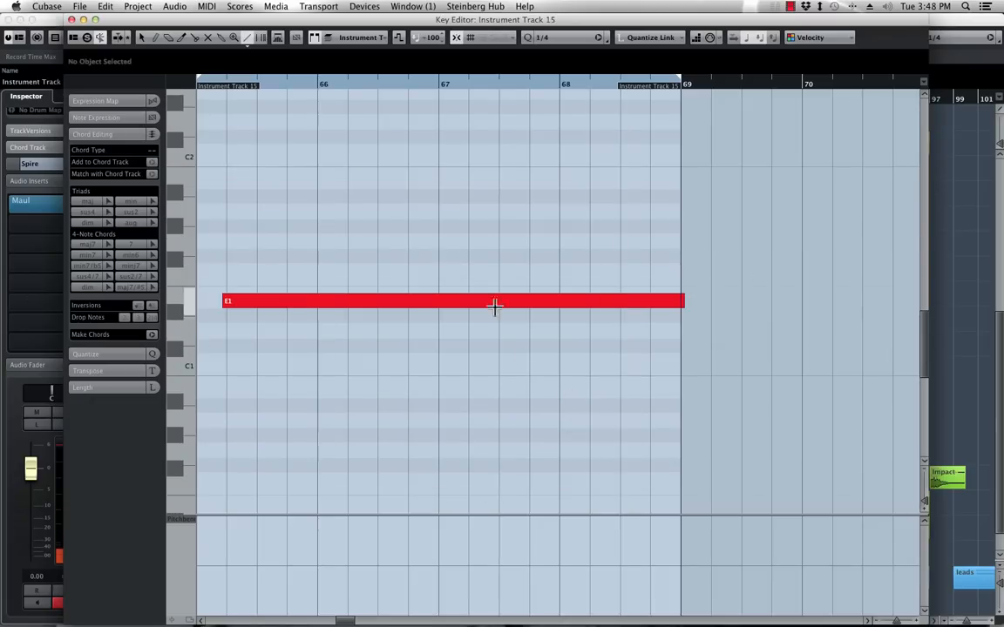
# Fit the recorded note exactly from 65.1.1.0 to 69.1.1.0, transpose it up an octave to E2 and close the editor
pyautogui.click(340, 304)
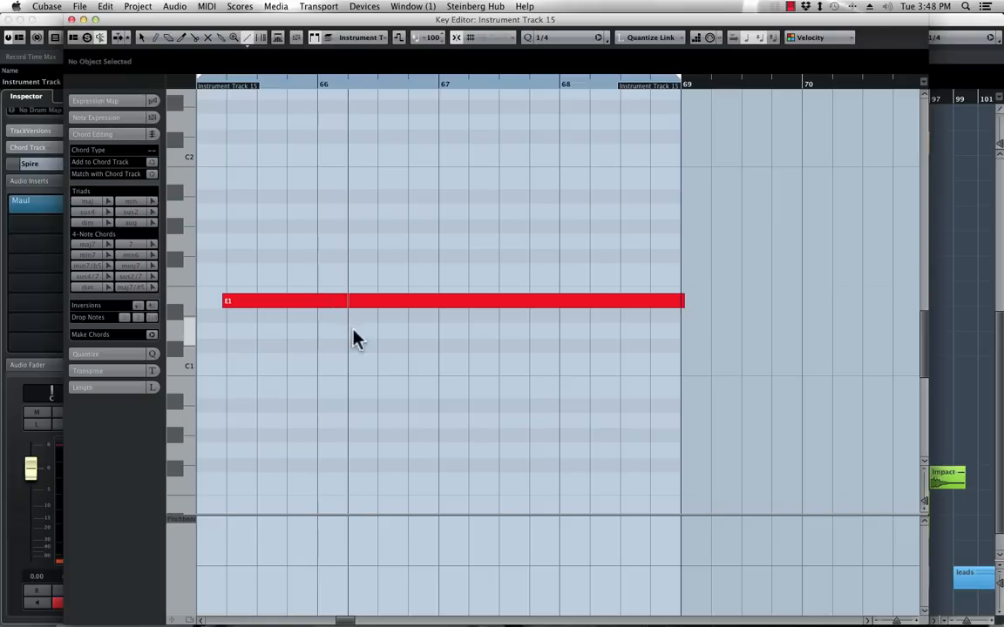
pyautogui.click(300, 305)
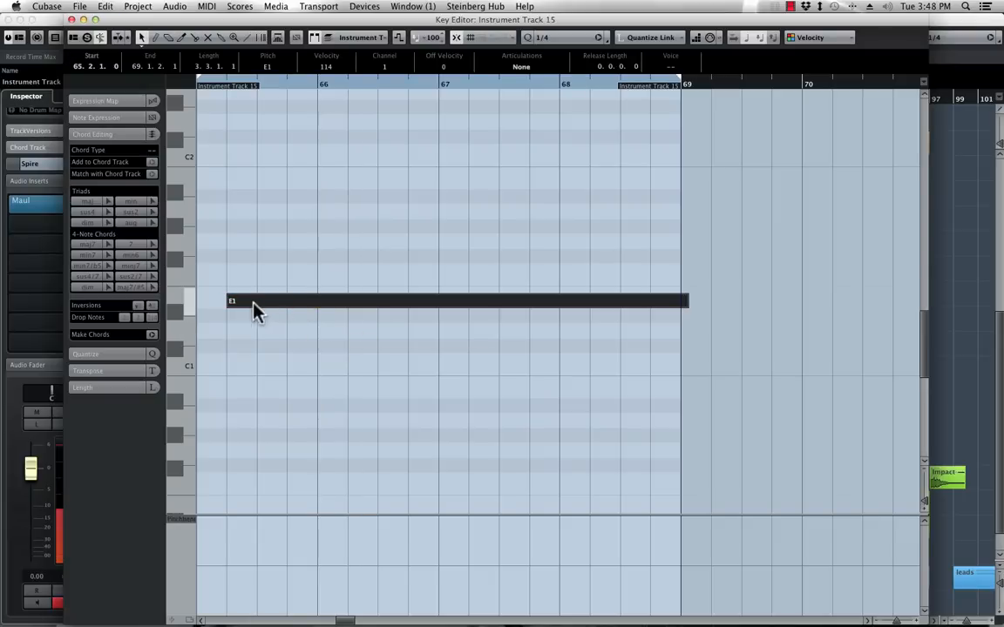
pyautogui.hscroll(-3, 232, 306)
pyautogui.moveTo(375, 305); pyautogui.dragTo(349, 309)
pyautogui.press('space')
pyautogui.moveTo(832, 305); pyautogui.dragTo(822, 309)
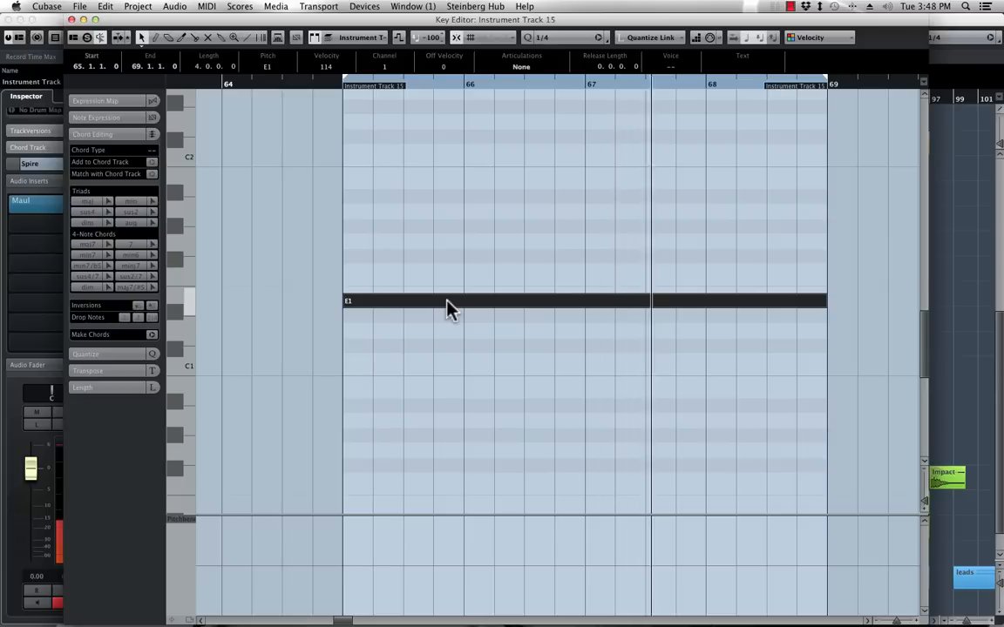
pyautogui.hotkey('shift', 'Up')
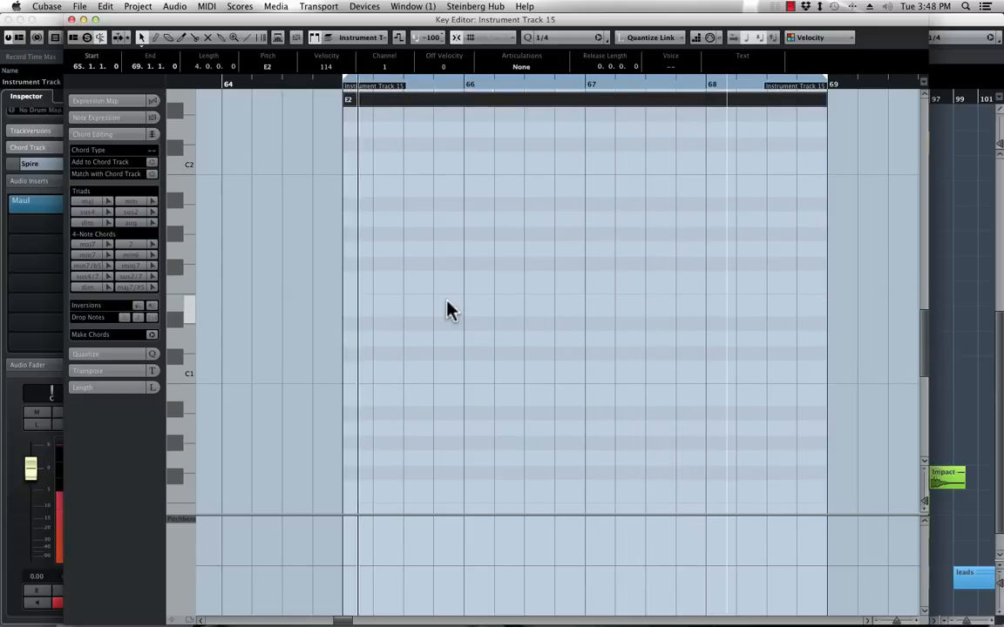
pyautogui.click(71, 19)
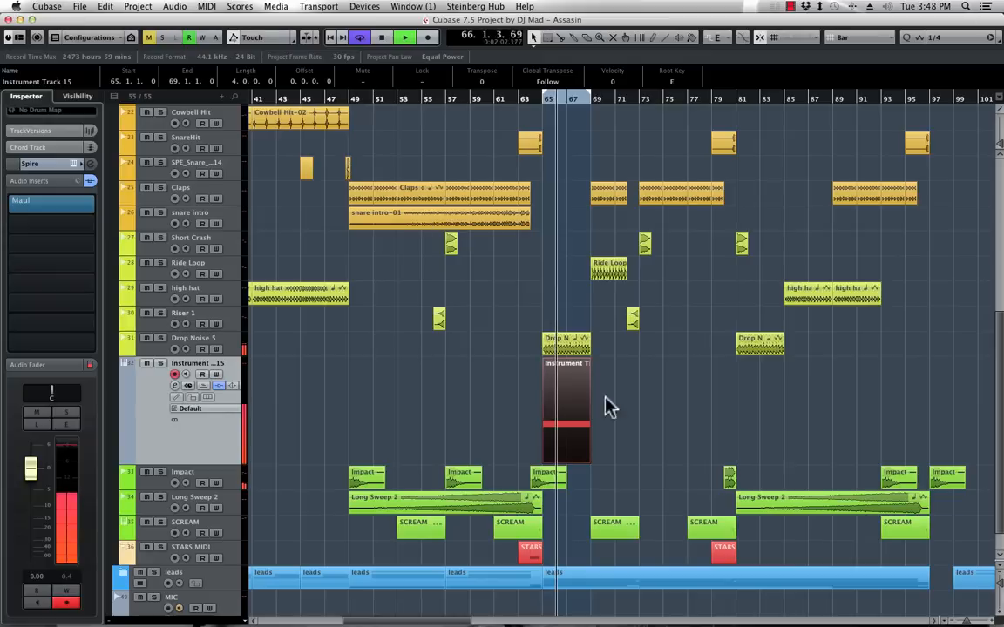
# Color the instrument track yellow-green and rename the track and its part WHITE NOICE
pyautogui.click(128, 399)
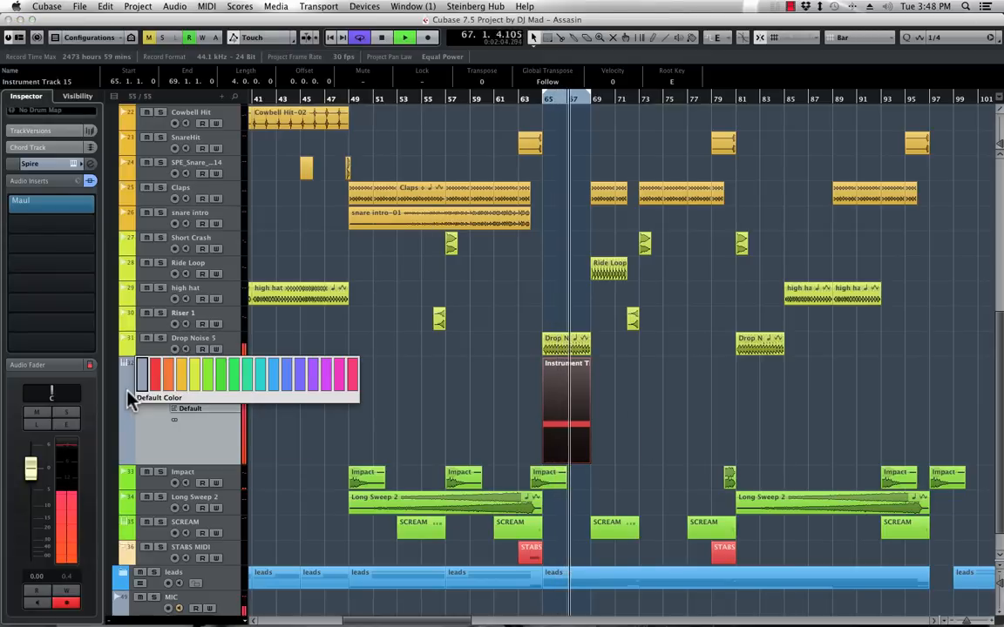
pyautogui.click(196, 383)
pyautogui.doubleClick(199, 362)
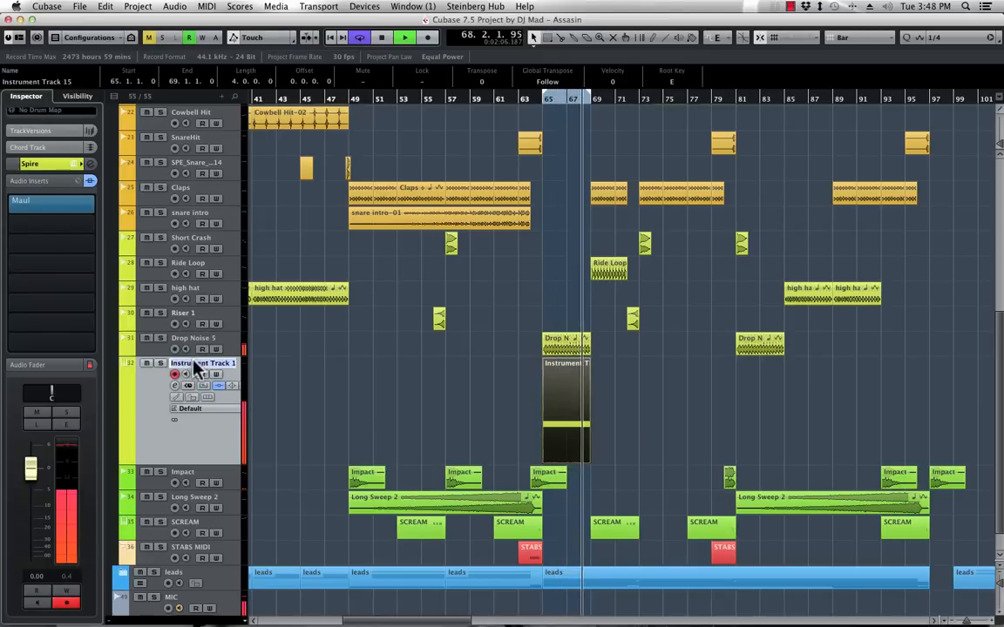
pyautogui.write('WHITE NOICE')
pyautogui.press('Return')
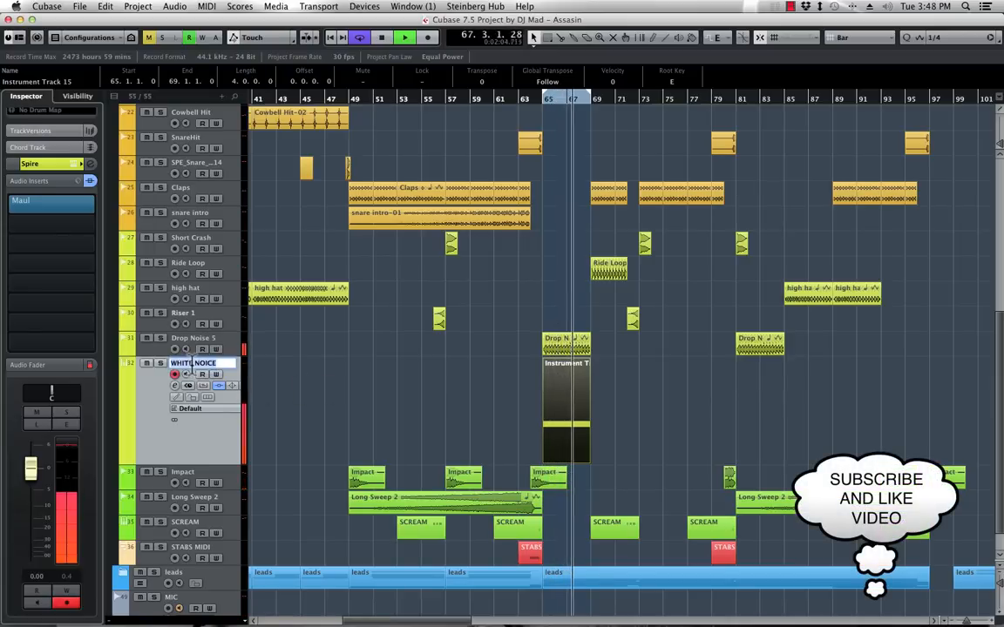
pyautogui.hotkey('shift', 'Return')
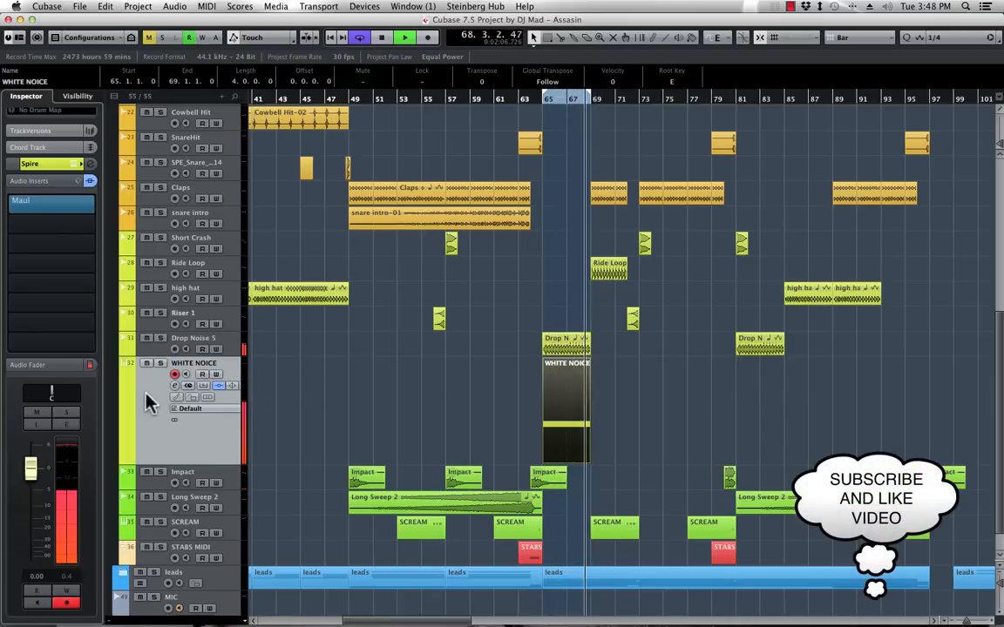
# Insert Kickstart in the second insert slot, choose the third ducking curve in the upper row and set Mix to 79%
pyautogui.click(84, 201)
pyautogui.write('KICKS')
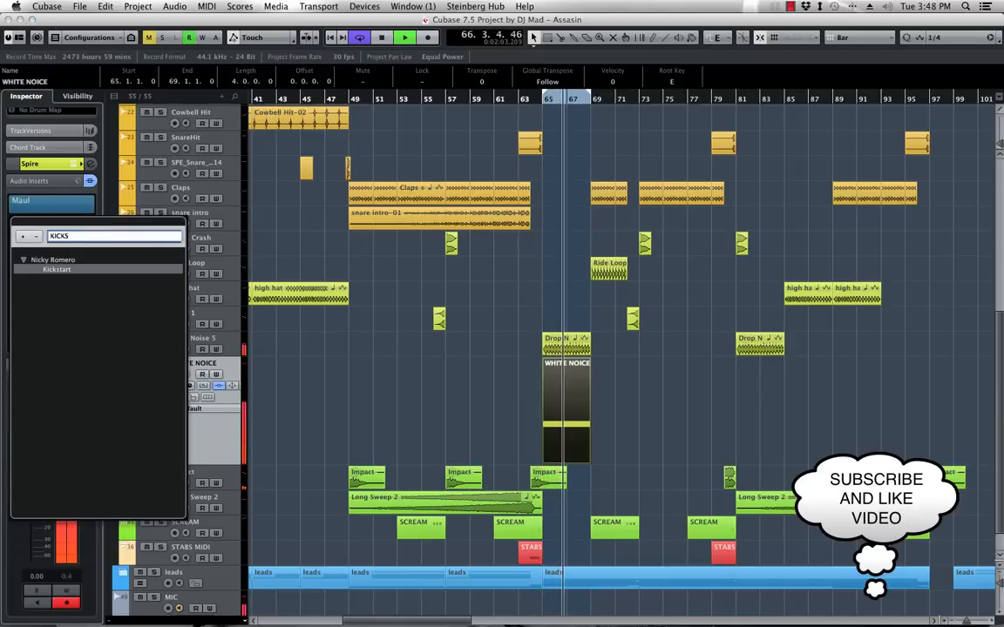
pyautogui.press('Return')
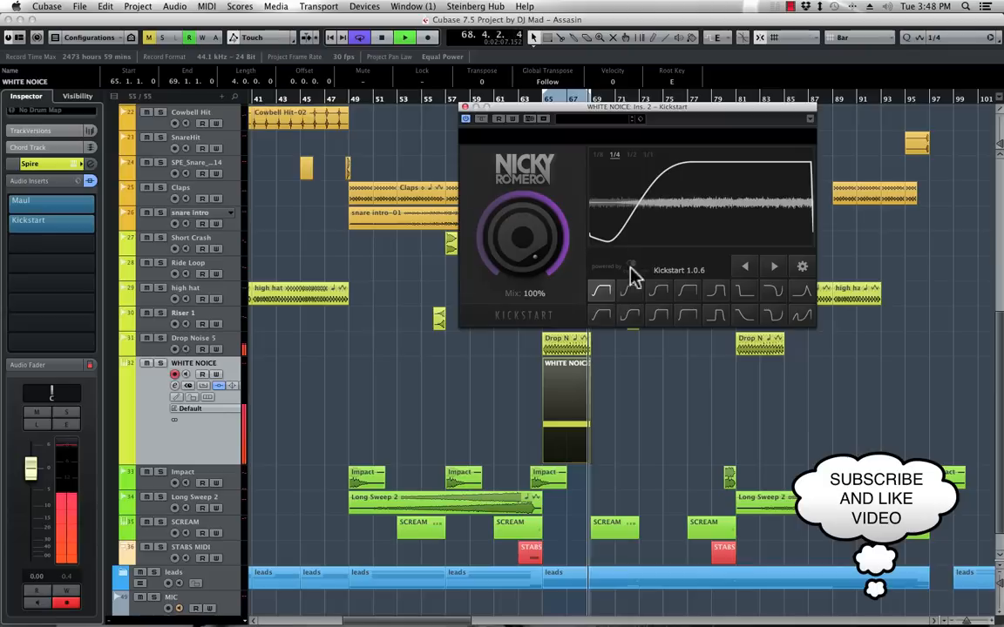
pyautogui.click(629, 291)
pyautogui.click(659, 294)
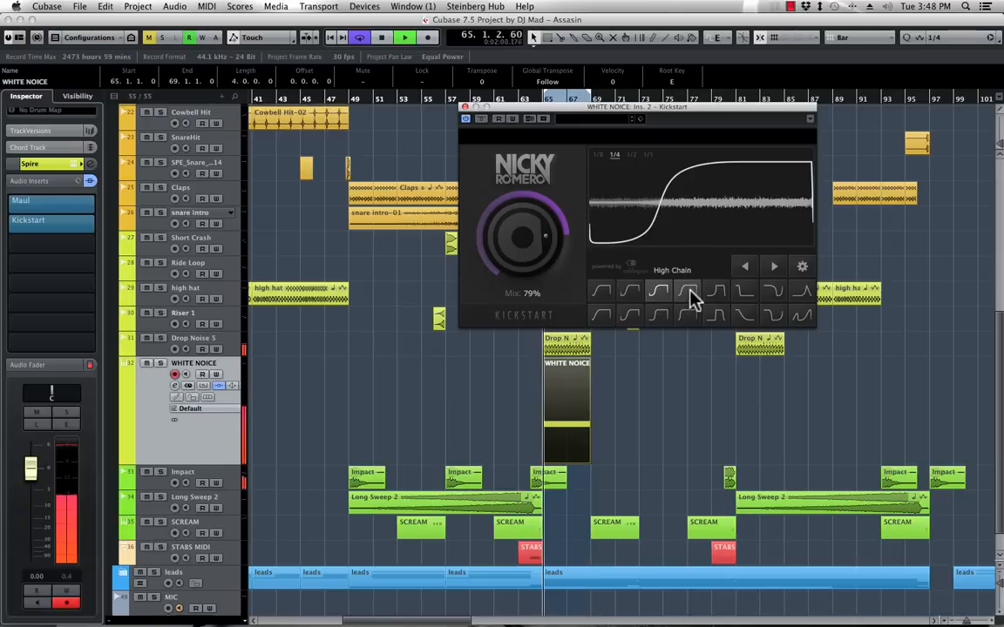
# Audition other Kickstart ducking curves, return to the third curve in the upper row with Mix at 74%, and close the plug-in
pyautogui.click(716, 293)
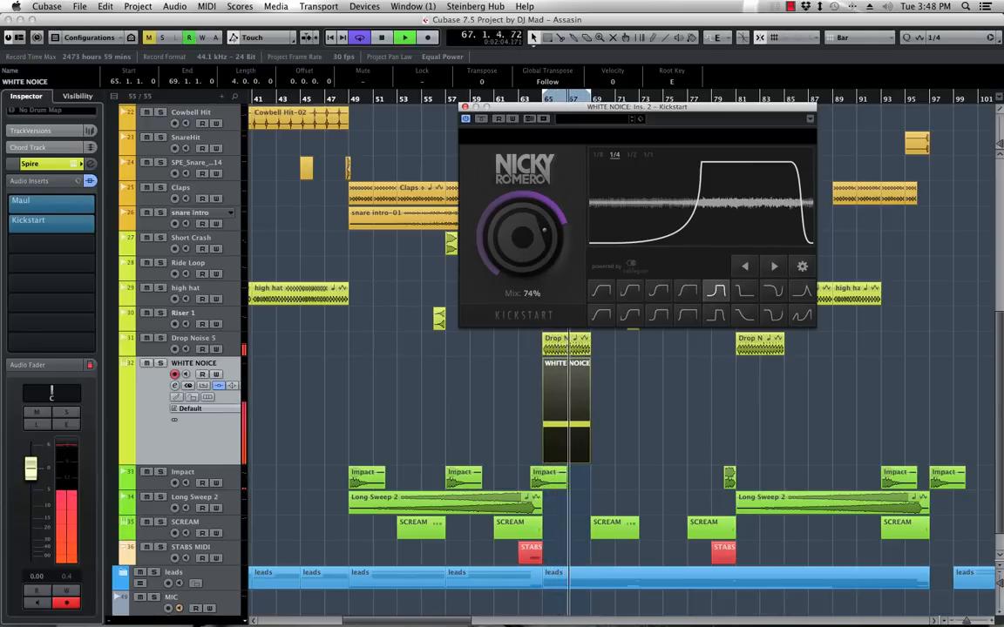
pyautogui.click(771, 316)
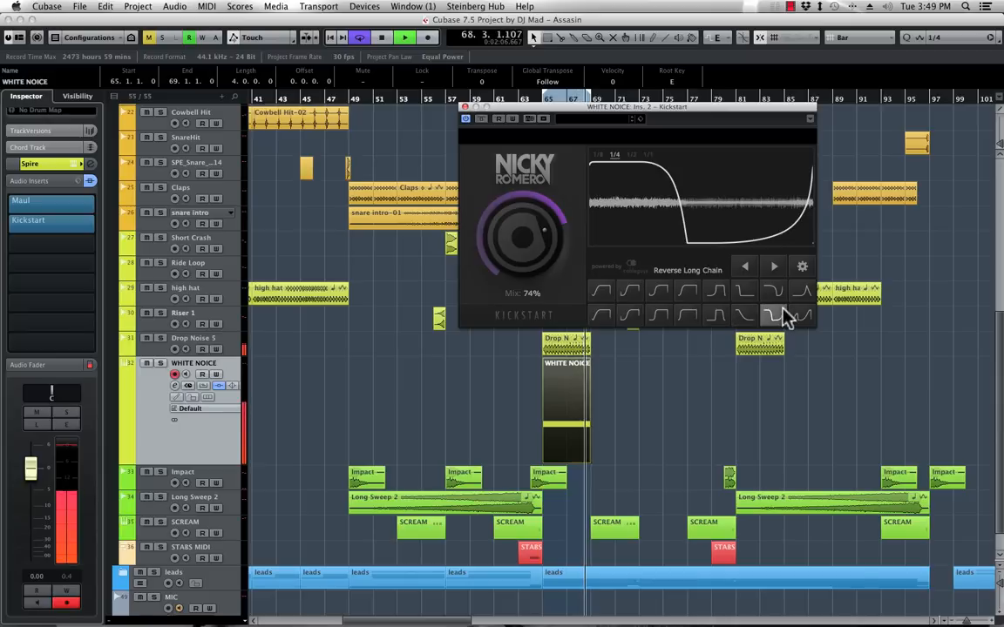
pyautogui.click(771, 293)
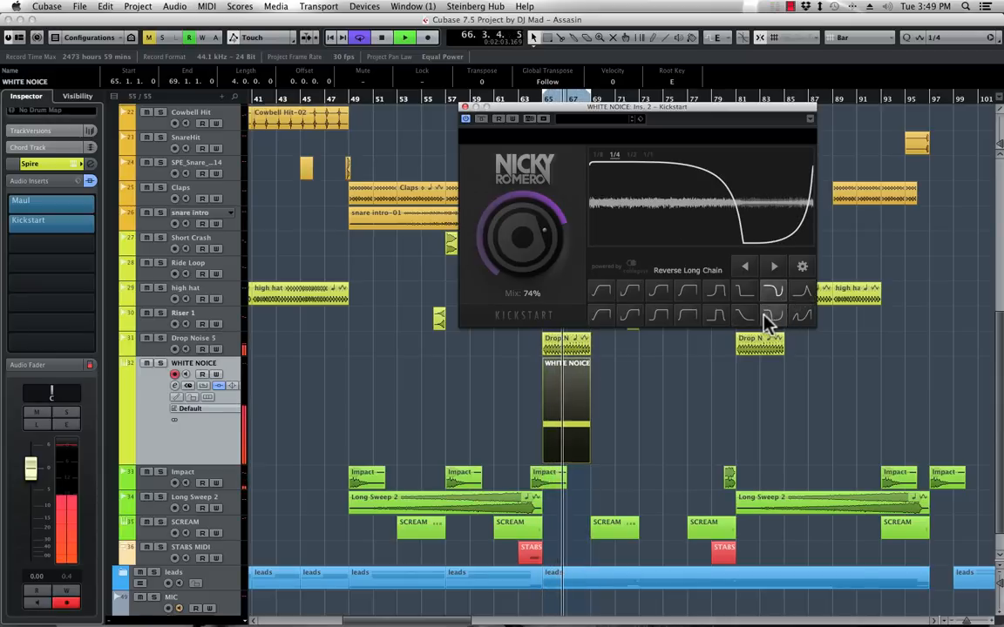
pyautogui.click(658, 293)
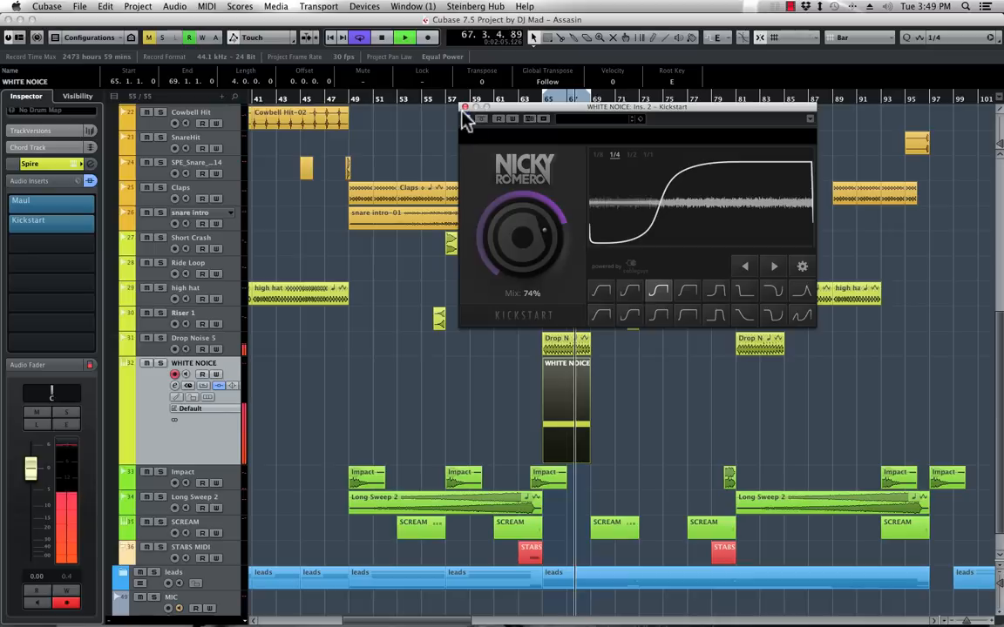
pyautogui.click(464, 106)
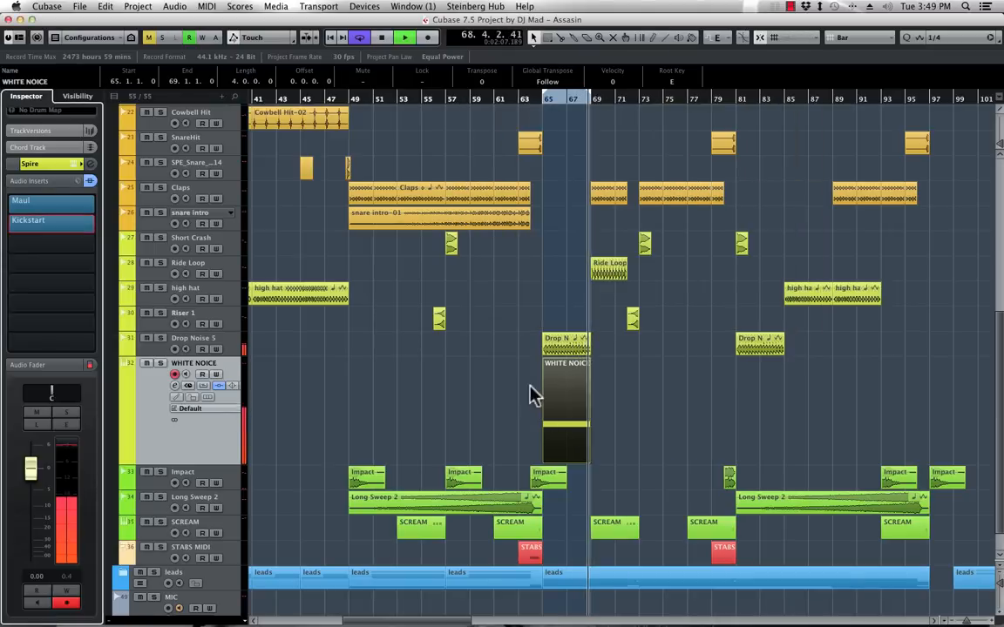
# Compare the drop with and without WHITE NOICE, and lower the Drop Noise 5 fader to -24.7 dB
pyautogui.click(145, 364)
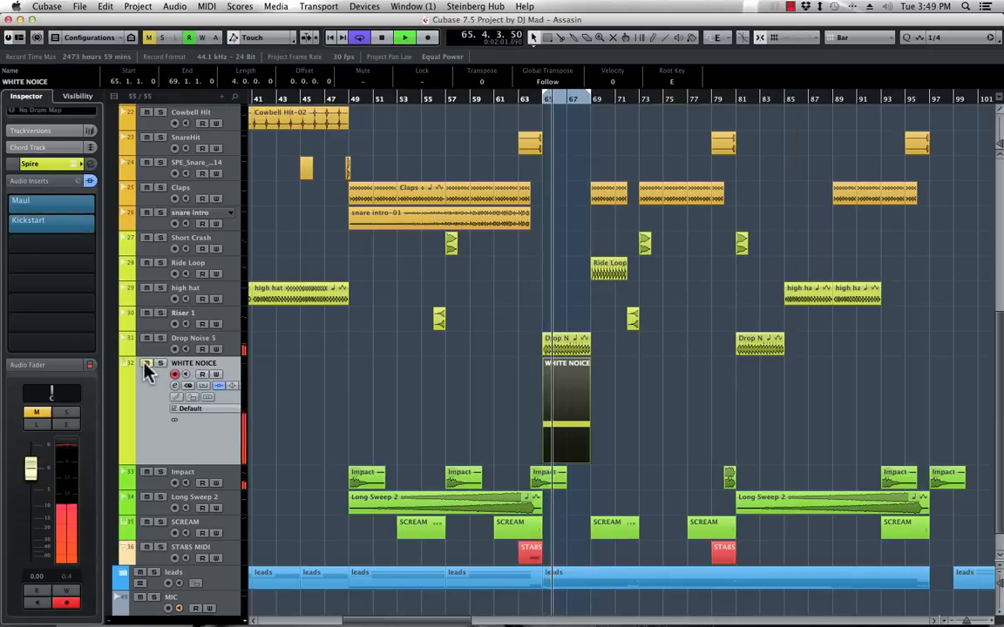
pyautogui.click(145, 364)
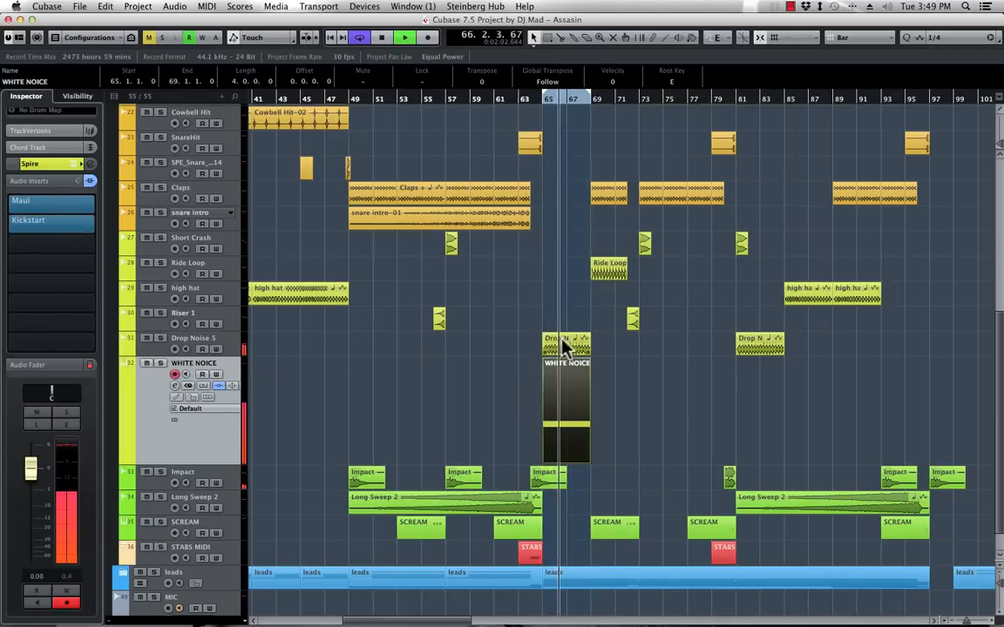
pyautogui.click(153, 347)
pyautogui.moveTo(38, 441); pyautogui.dragTo(33, 516)
pyautogui.press('space')
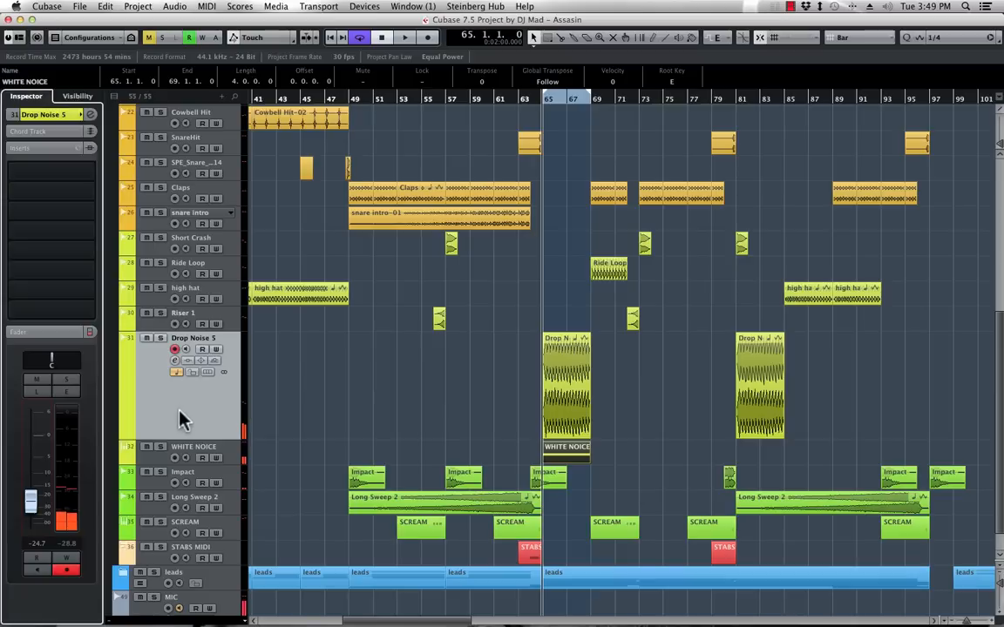
# Solo WHITE NOICE and shape its channel EQ with a band 4 high-shelf boost of about 12 dB and the low cut enabled
pyautogui.click(236, 457)
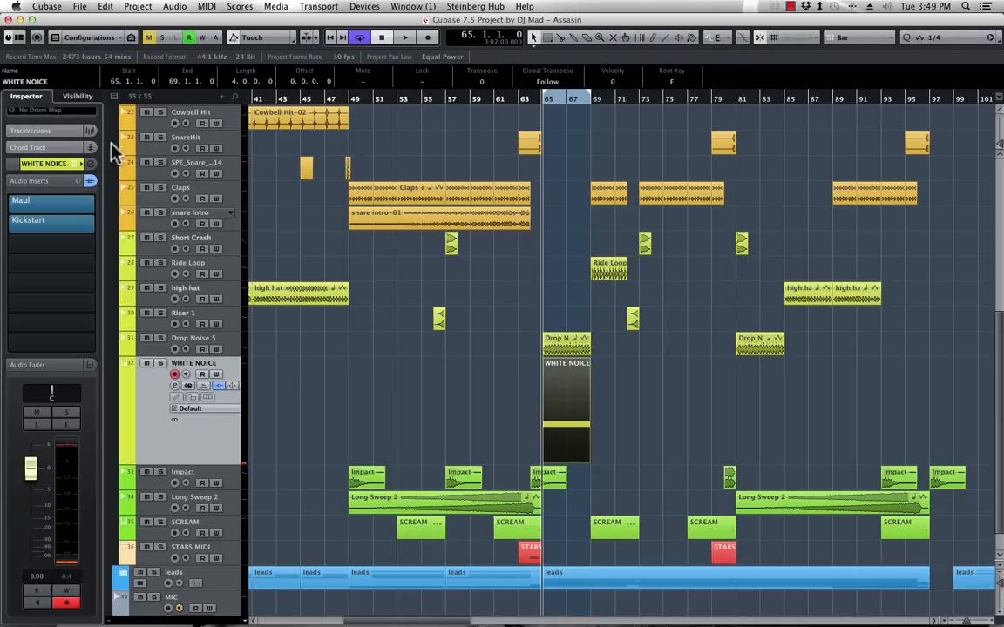
pyautogui.click(90, 164)
pyautogui.press('space')
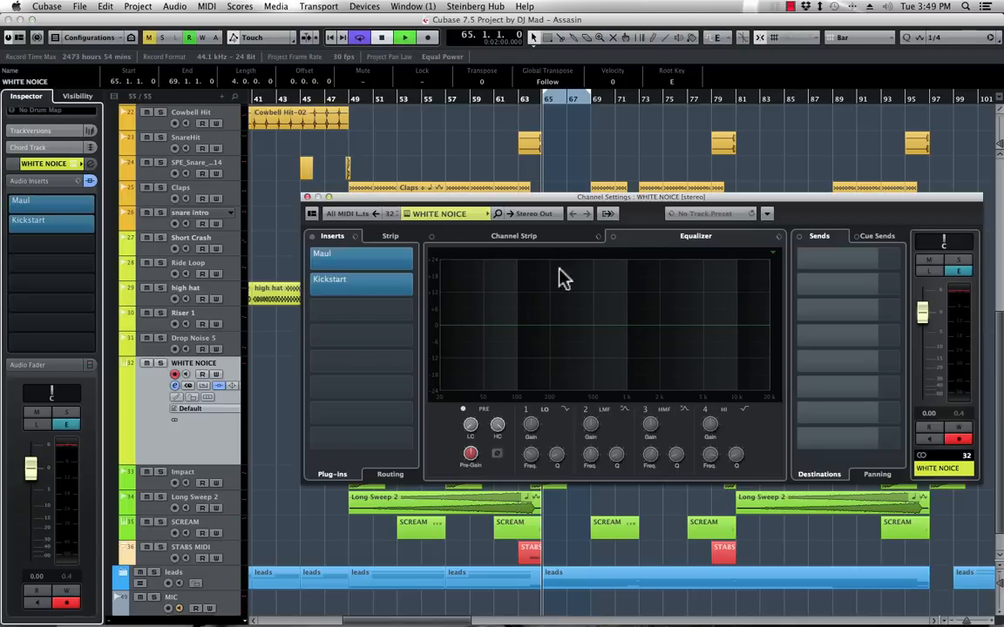
pyautogui.moveTo(727, 330); pyautogui.dragTo(688, 301)
pyautogui.click(958, 260)
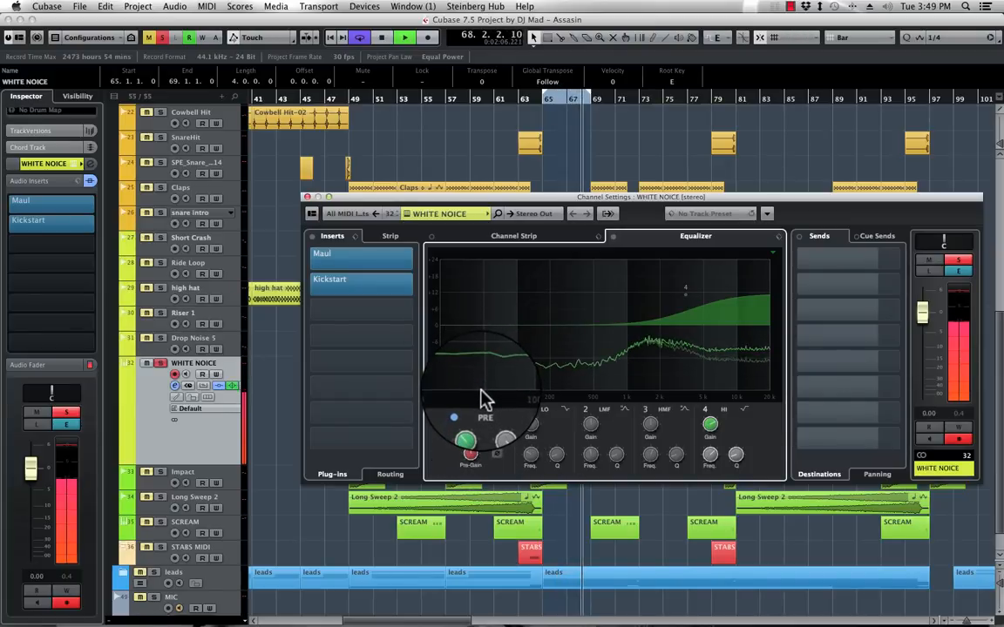
pyautogui.click(308, 198)
pyautogui.press('space')
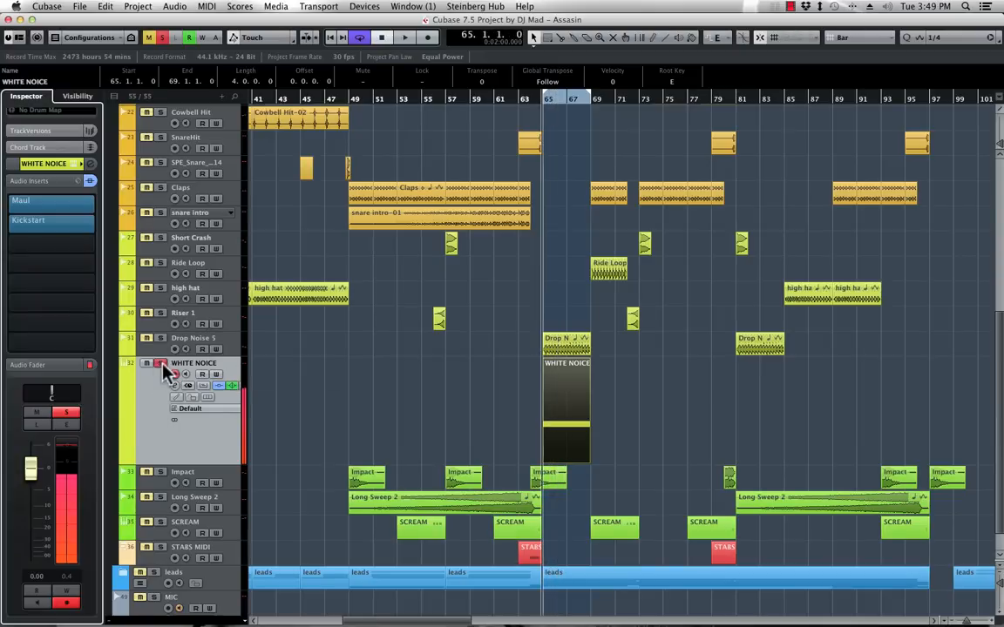
# Unsolo WHITE NOICE and mute Drop Noise 5 while the loop plays
pyautogui.click(160, 363)
pyautogui.press('space')
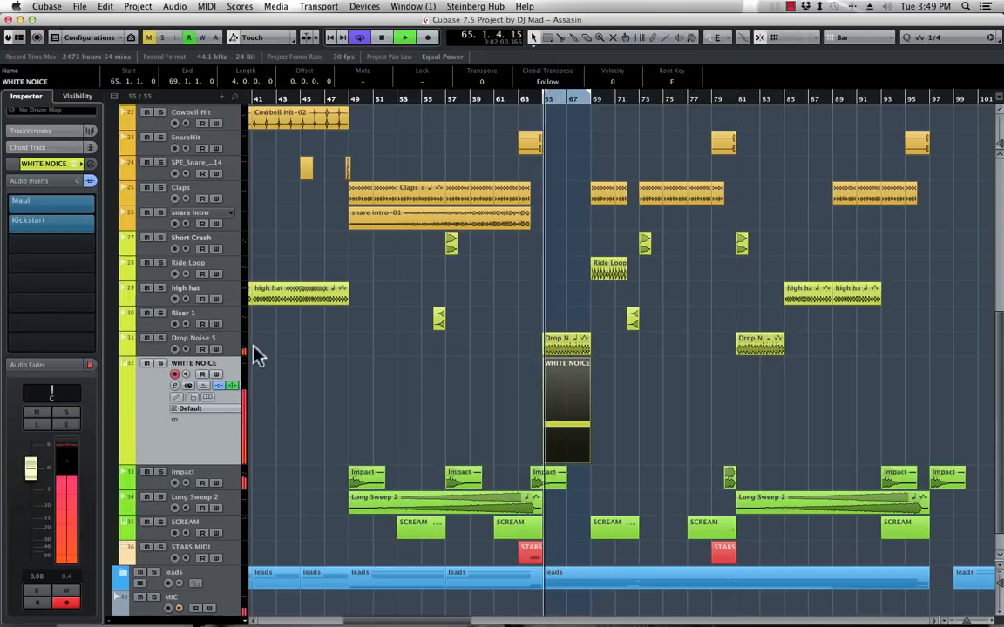
pyautogui.click(146, 338)
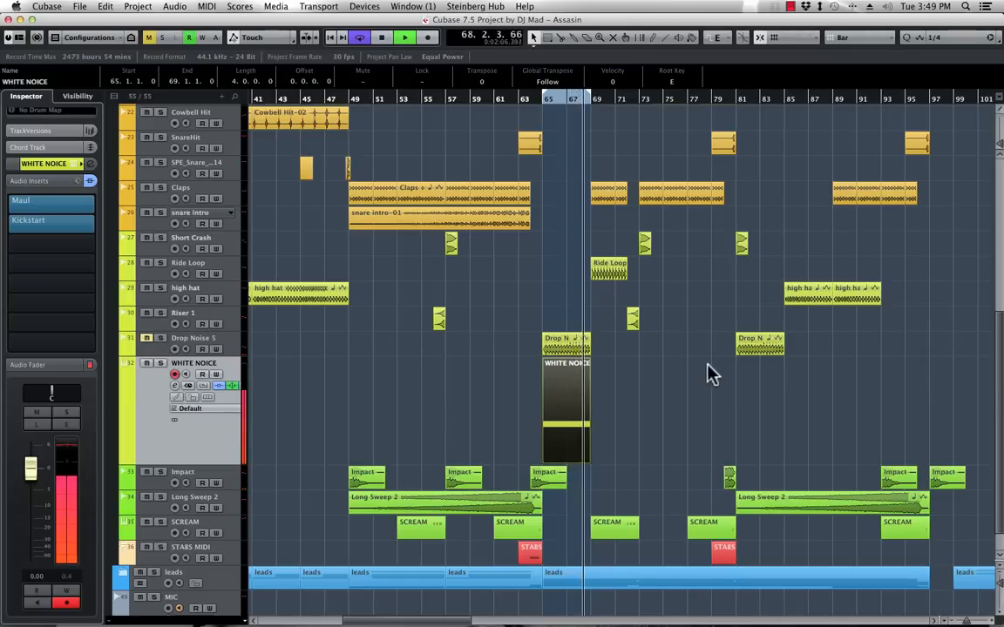
# Extend the end of the cycle range to bar 73 and lower the WHITE NOICE fader to -5.11 dB
pyautogui.moveTo(589, 101); pyautogui.dragTo(640, 116)
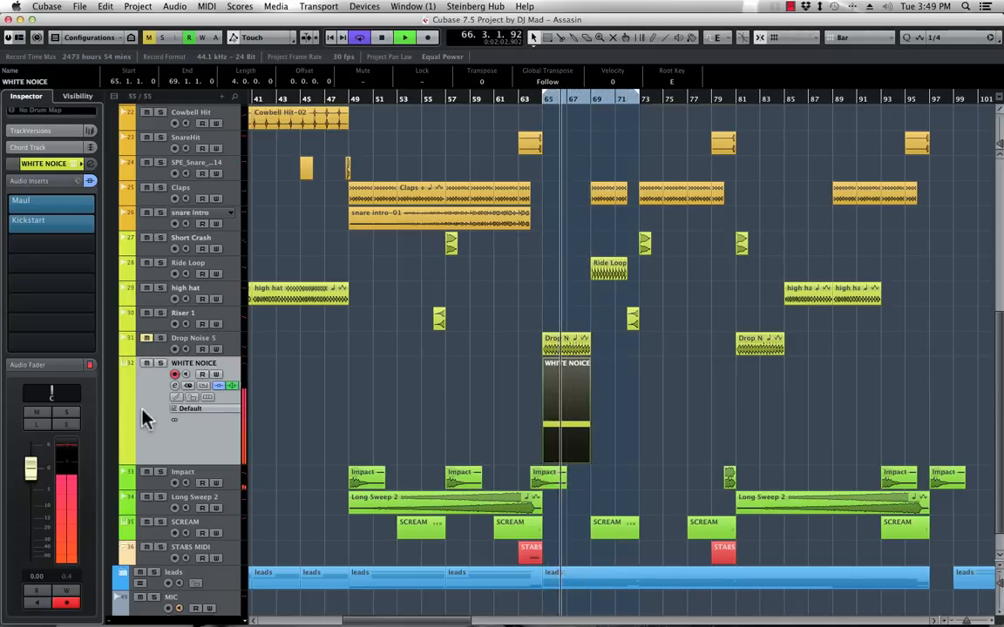
pyautogui.moveTo(31, 469); pyautogui.dragTo(33, 506)
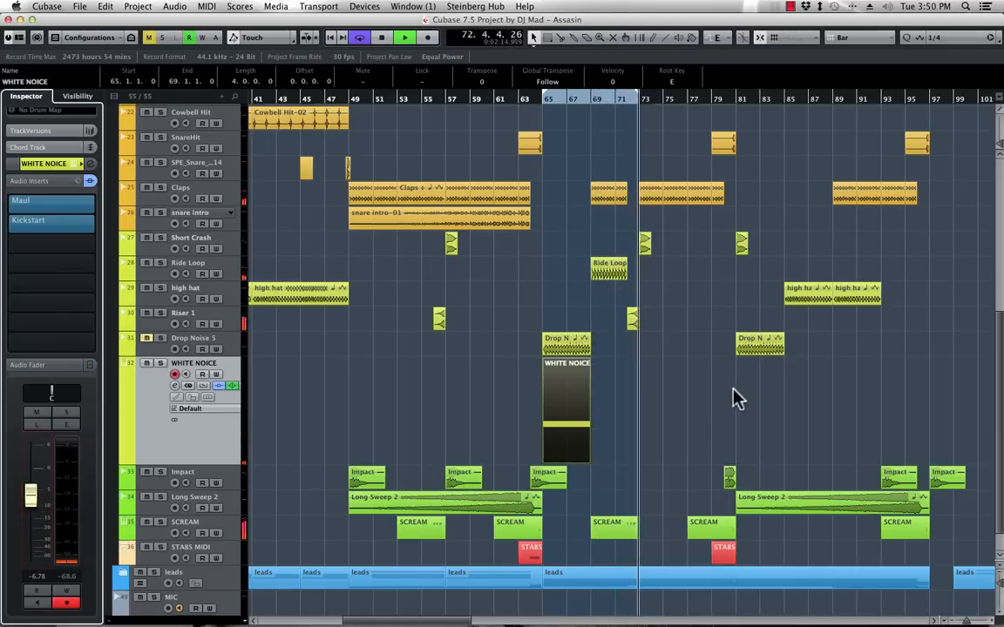
pyautogui.moveTo(31, 496)
pyautogui.mouseDown()
pyautogui.moveTo(33, 462)
pyautogui.moveTo(34, 493)
pyautogui.mouseUp()
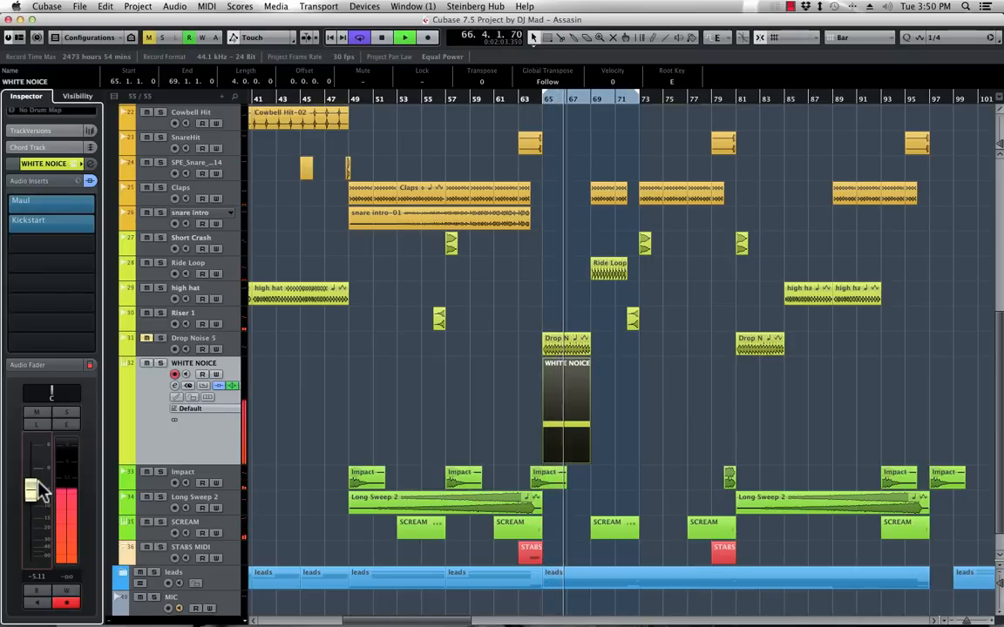
# Transpose the sustained note in the WHITE NOICE part up an octave to E3 and close the Key Editor
pyautogui.doubleClick(575, 404)
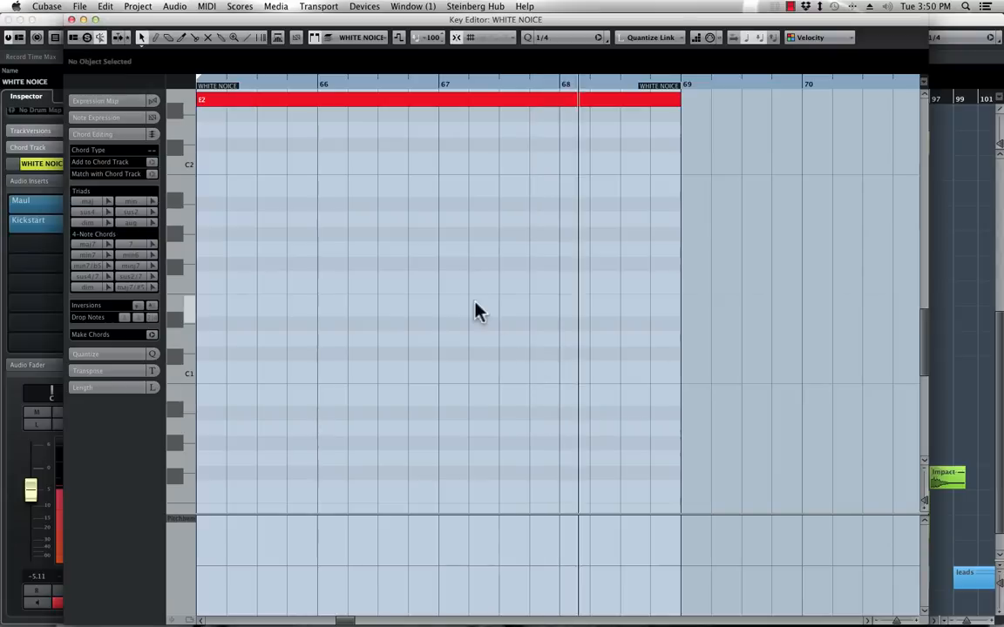
pyautogui.press('super+a')
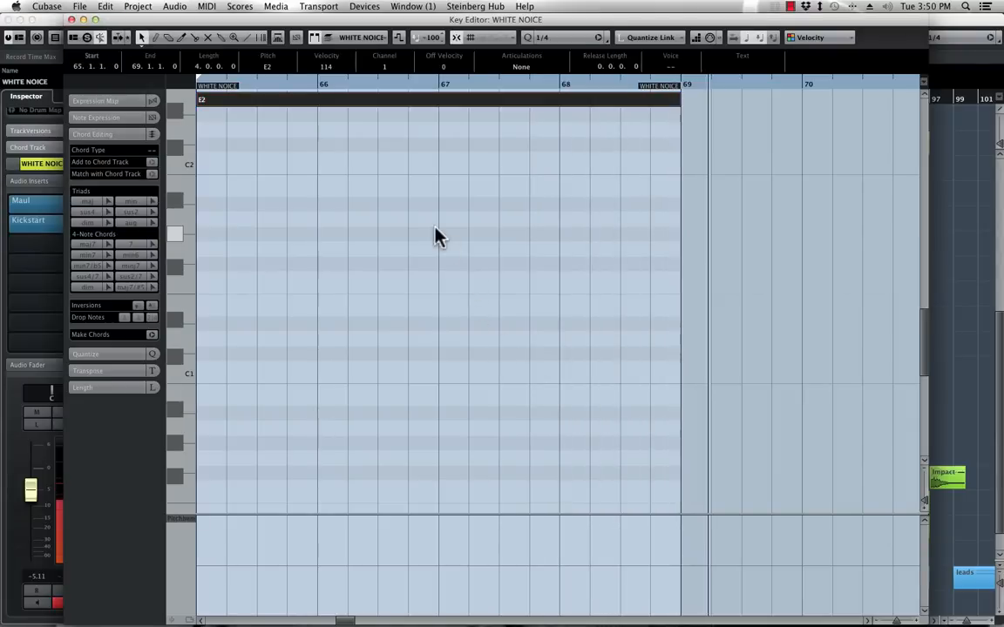
pyautogui.hotkey('shift', 'Up')
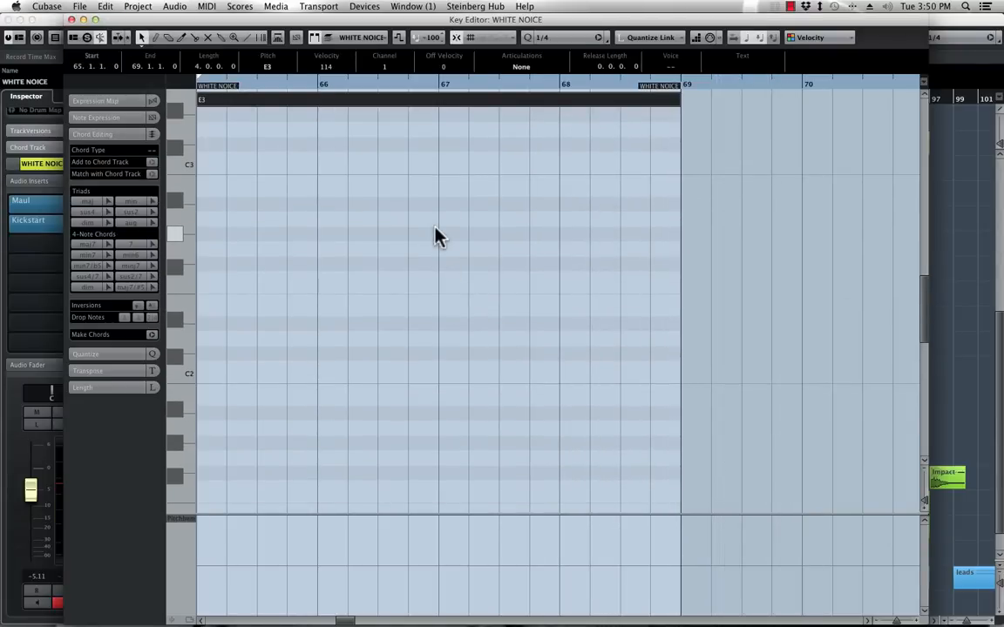
pyautogui.click(72, 19)
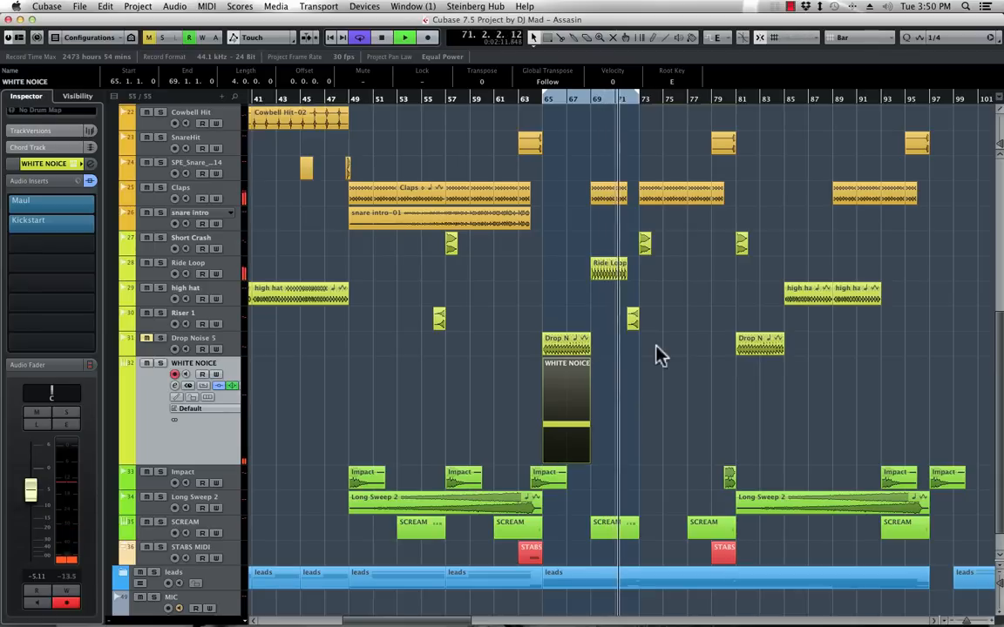
# Select the SPE_Snare_...15 track above the other snare tracks, save the project and stop playback
pyautogui.scroll(10, 671, 359)
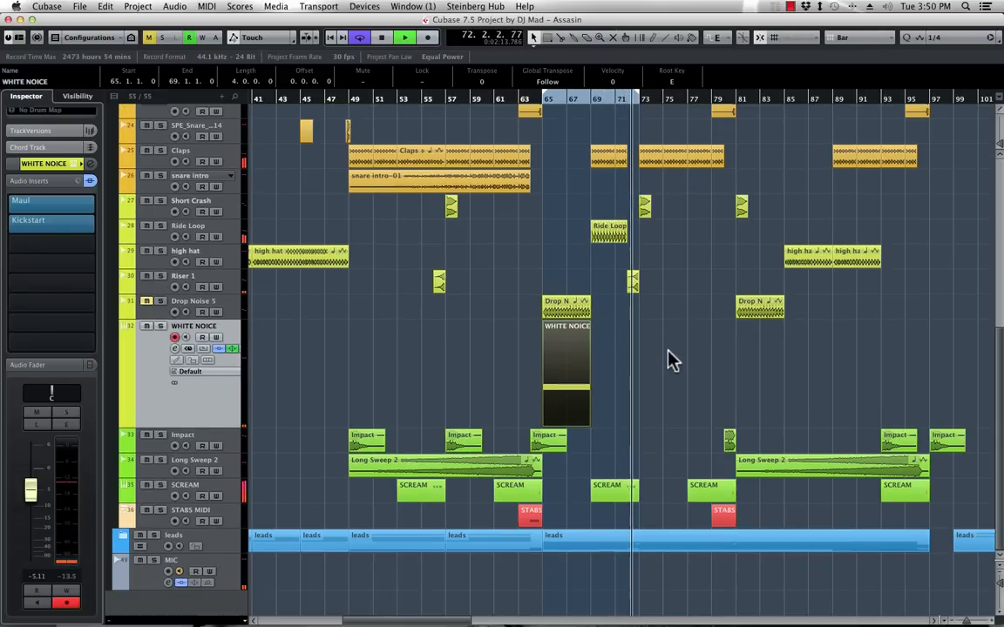
pyautogui.scroll(-5, 671, 359)
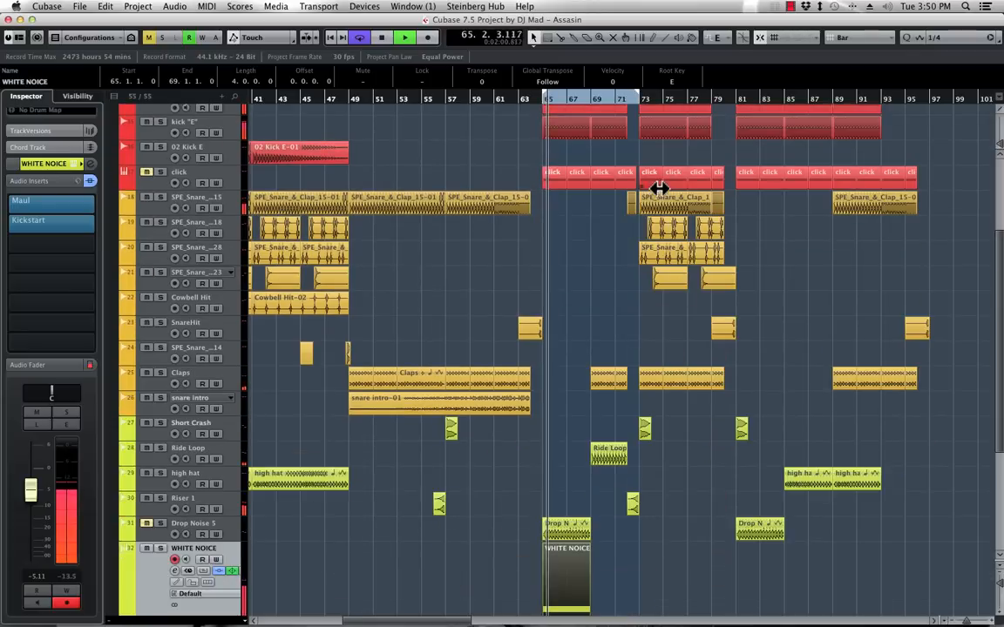
pyautogui.click(231, 199)
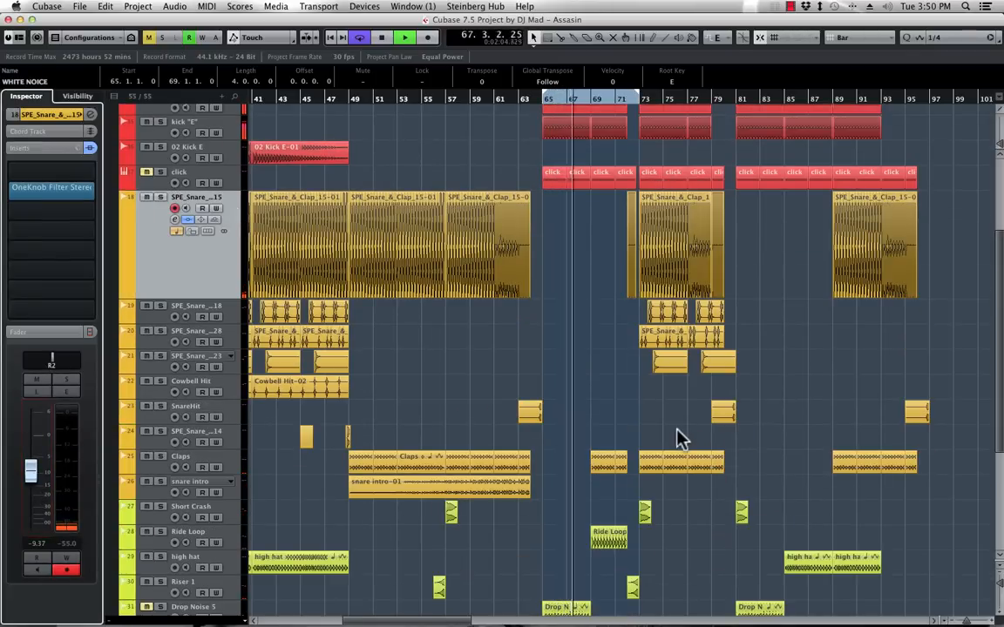
pyautogui.scroll(-7, 676, 437)
pyautogui.press('super+s')
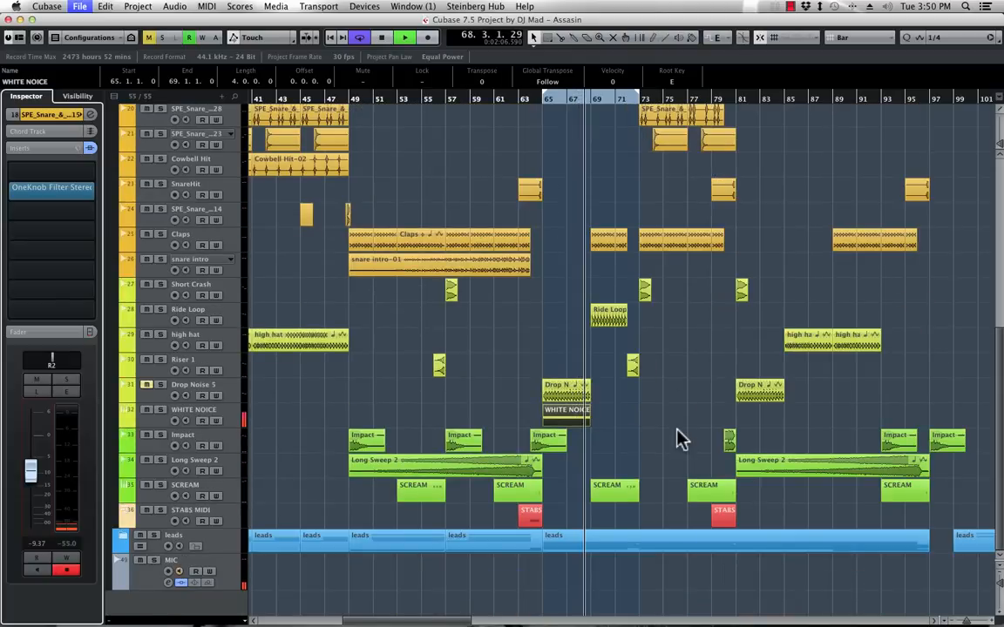
pyautogui.press('space')
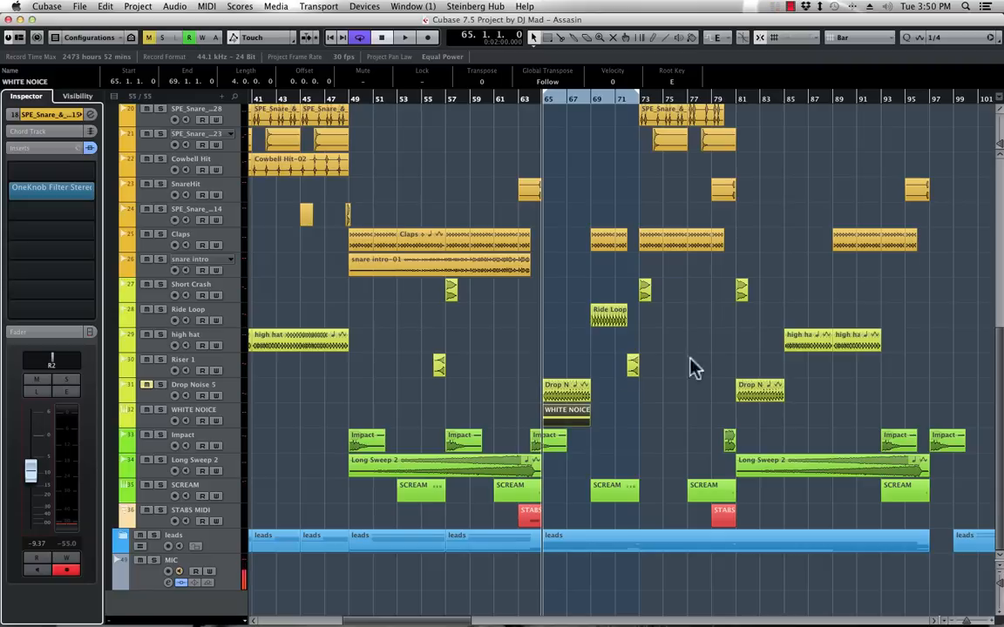
# Review the arrangement from the drums and percussion down to the noise and effects tracks, and play the drop loop
pyautogui.scroll(10, 671, 368)
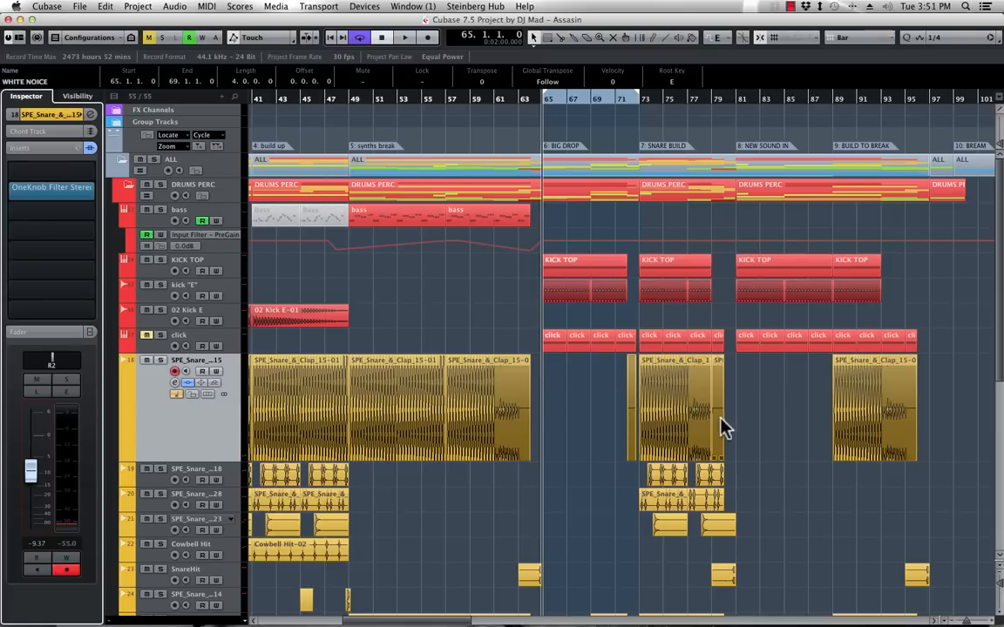
pyautogui.scroll(-6, 721, 421)
pyautogui.scroll(6, 721, 419)
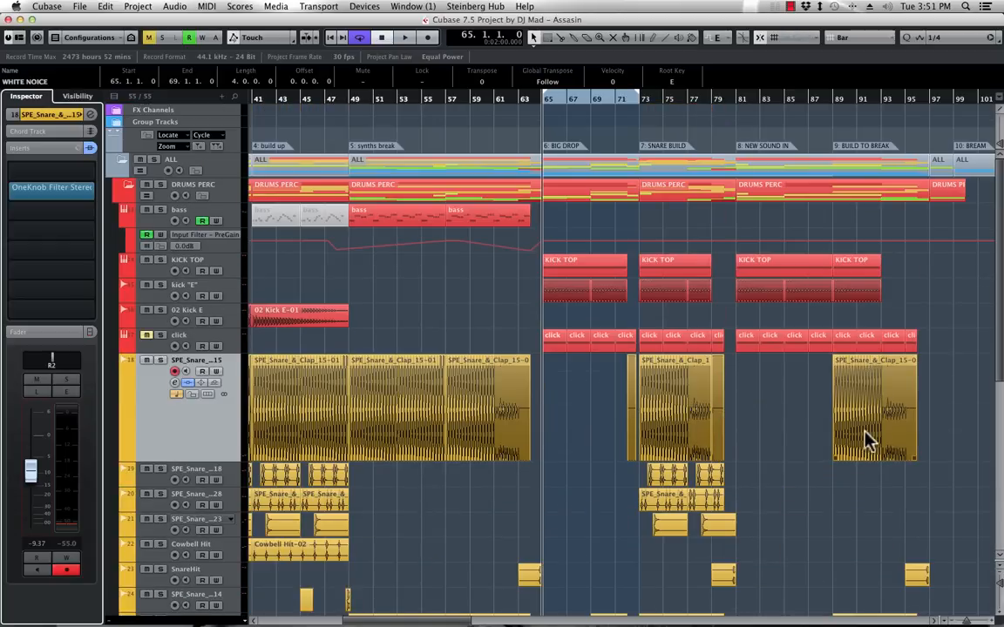
pyautogui.scroll(-2, 808, 416)
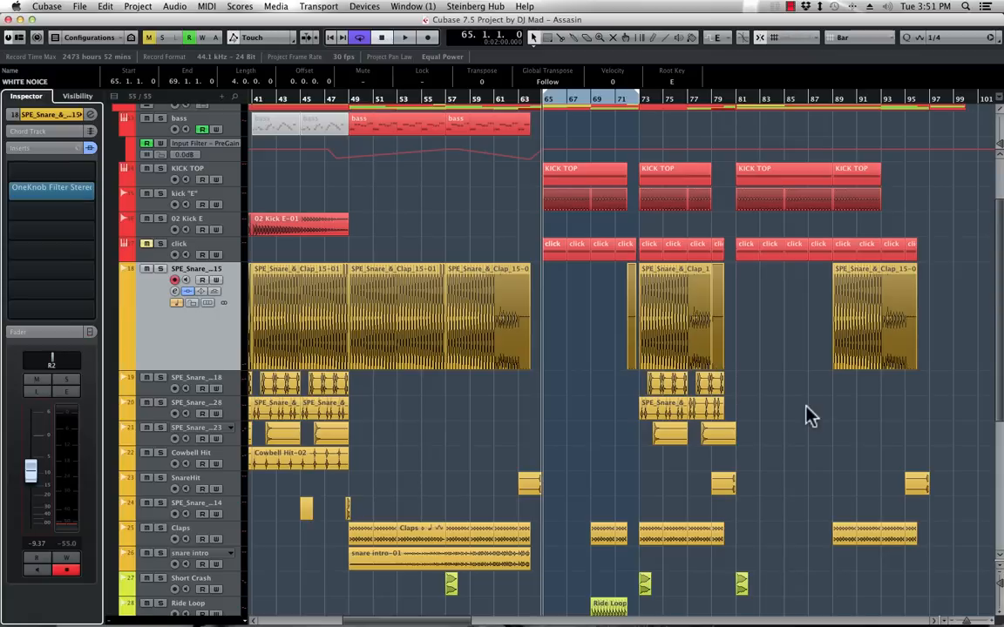
pyautogui.scroll(-2, 808, 416)
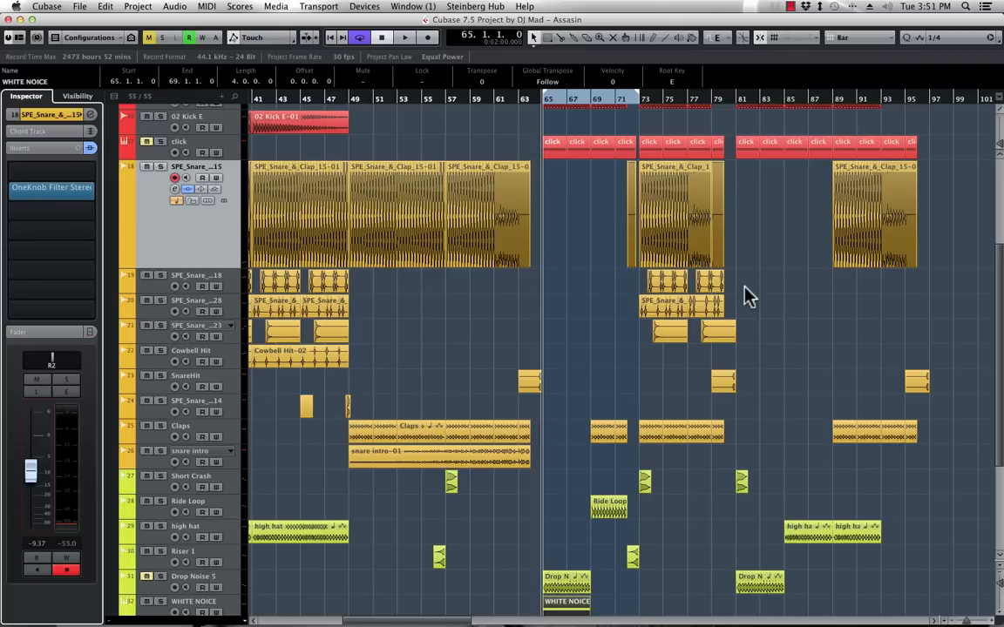
pyautogui.scroll(5, 801, 282)
pyautogui.hscroll(-1, 802, 283)
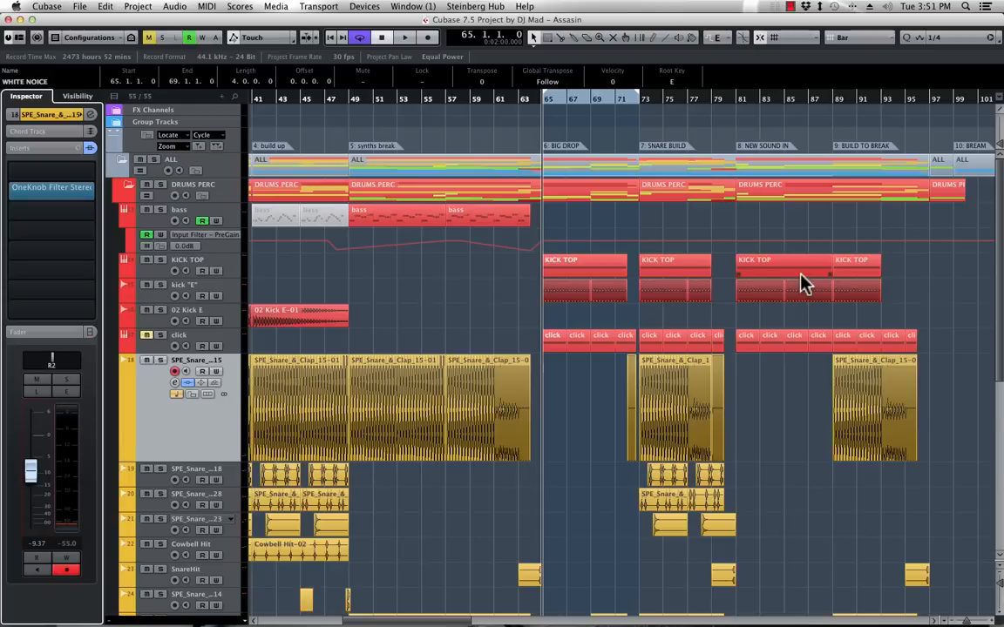
pyautogui.scroll(-10, 802, 282)
pyautogui.scroll(8, 801, 282)
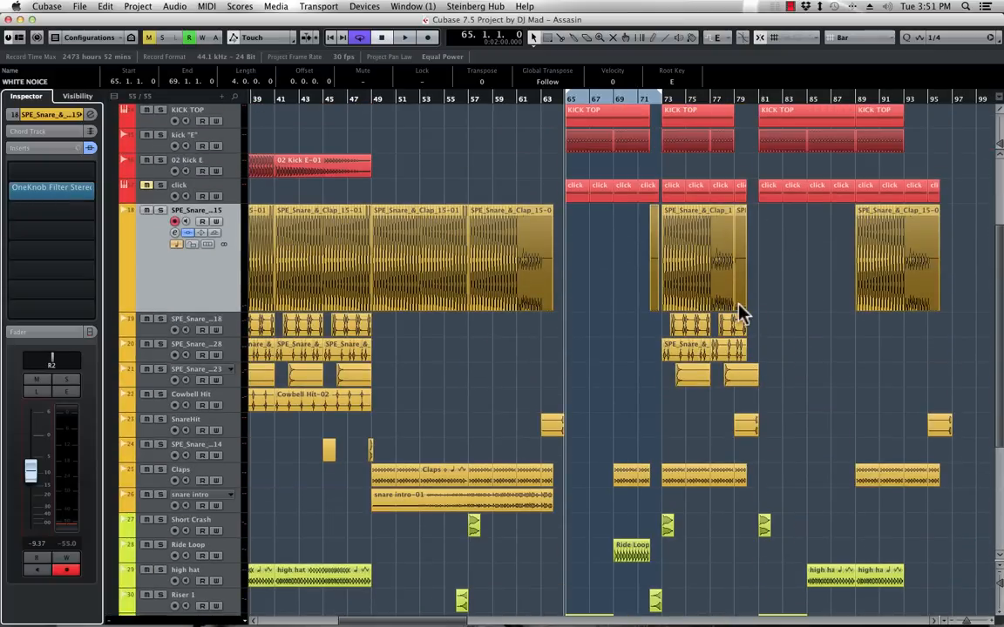
pyautogui.scroll(-3, 739, 313)
pyautogui.scroll(4, 738, 312)
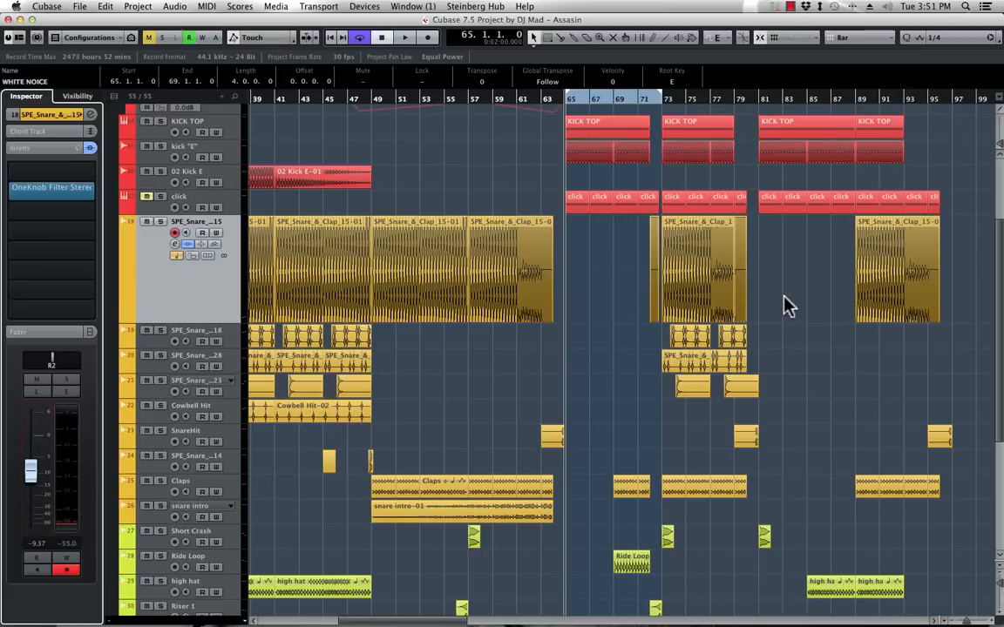
pyautogui.scroll(-5, 791, 298)
pyautogui.scroll(5, 790, 298)
pyautogui.scroll(-5, 790, 298)
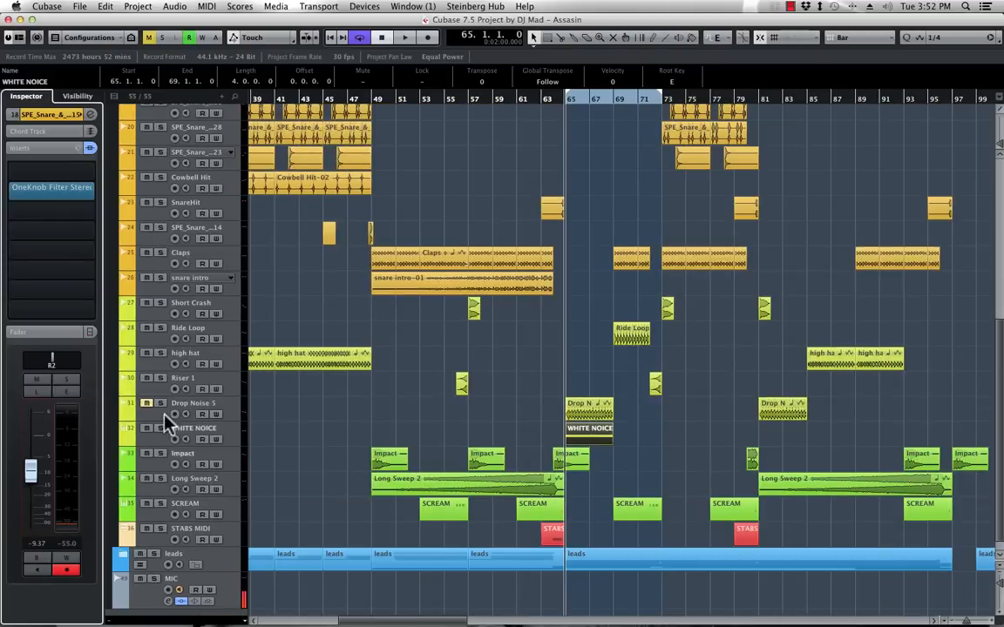
pyautogui.press('space')
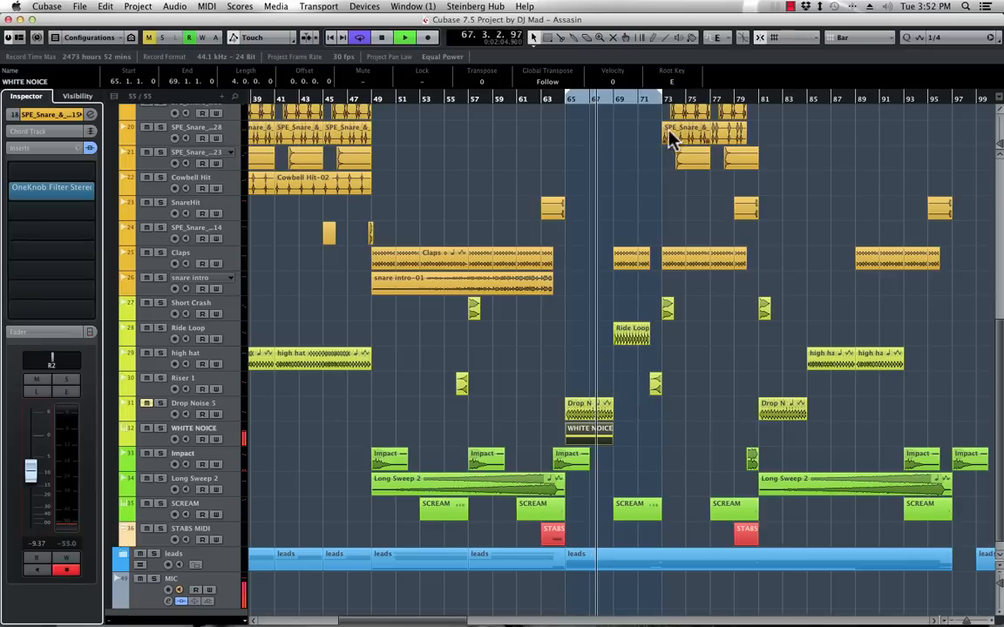
# Select the Claps track, extend the end of the cycle range to bar 81 and play from bar 73
pyautogui.rightClick(231, 259)
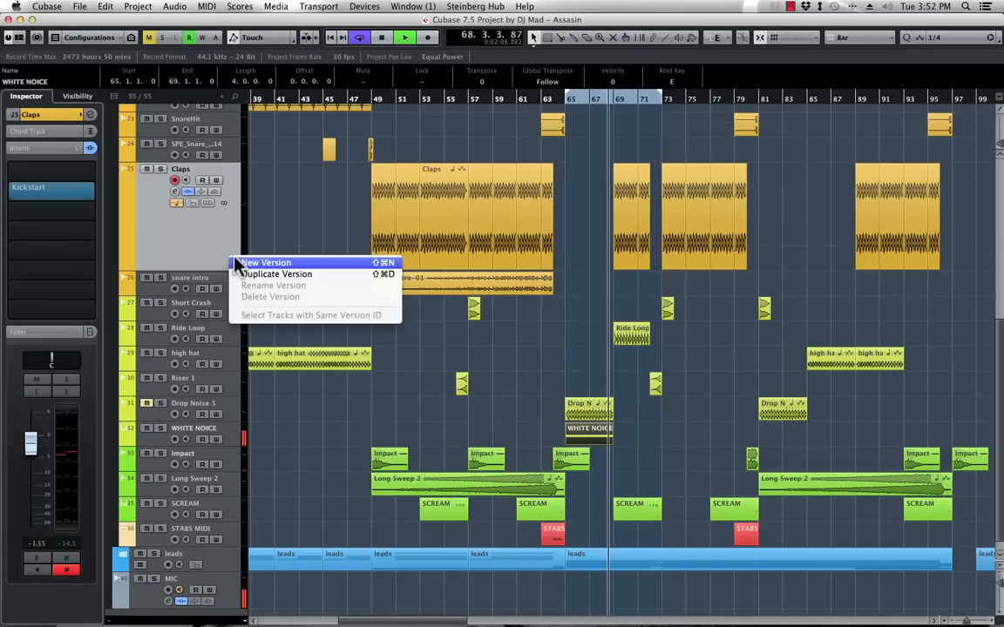
pyautogui.click(187, 229)
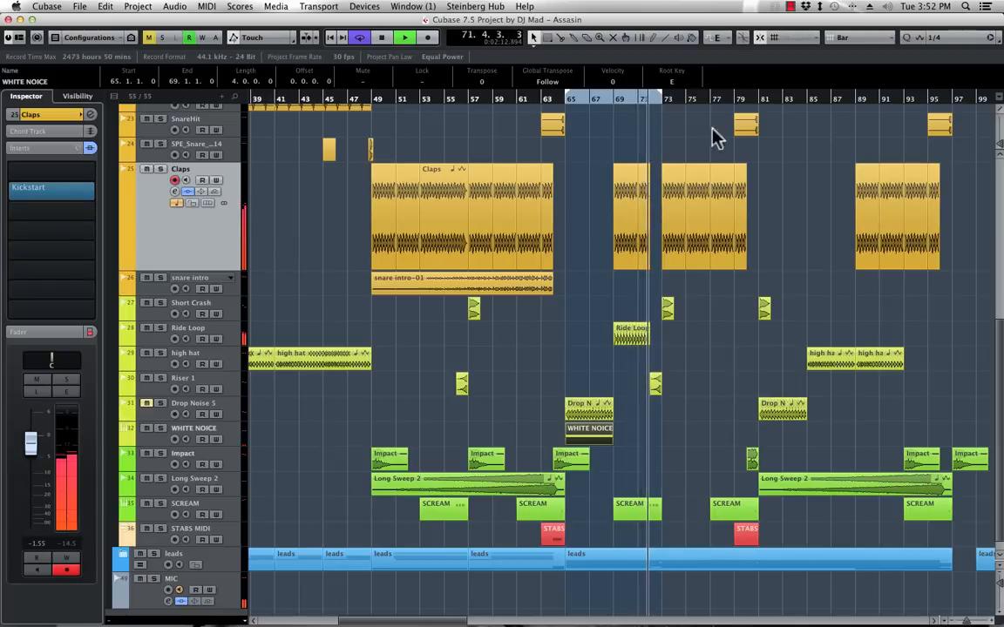
pyautogui.moveTo(656, 105); pyautogui.dragTo(763, 113)
pyautogui.click(654, 103)
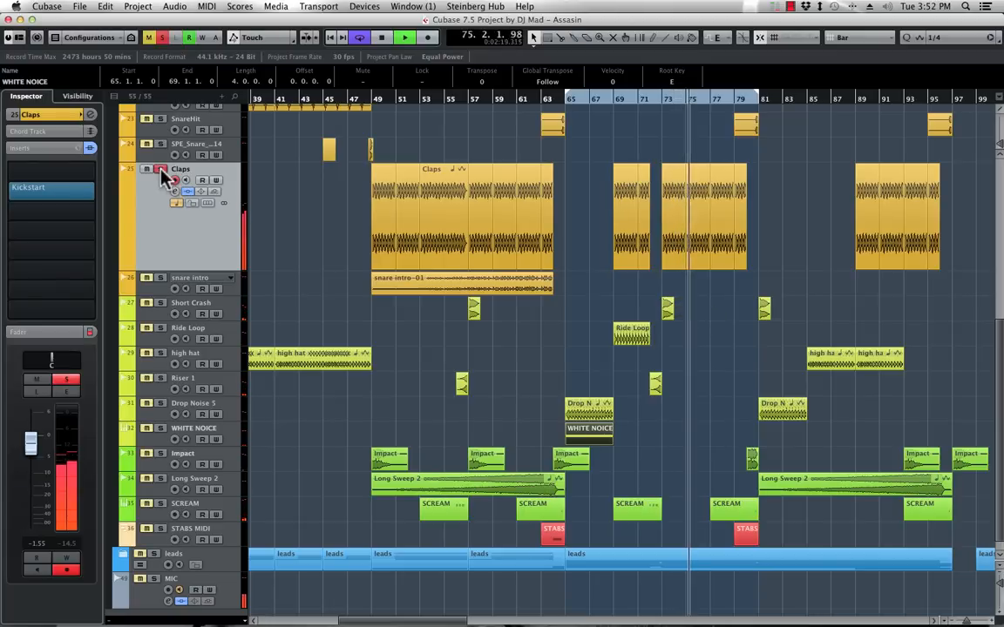
# Audition the SPE_Snare_...15 track in solo twice against the full drop mix and leave it unsoloed
pyautogui.scroll(6, 616, 358)
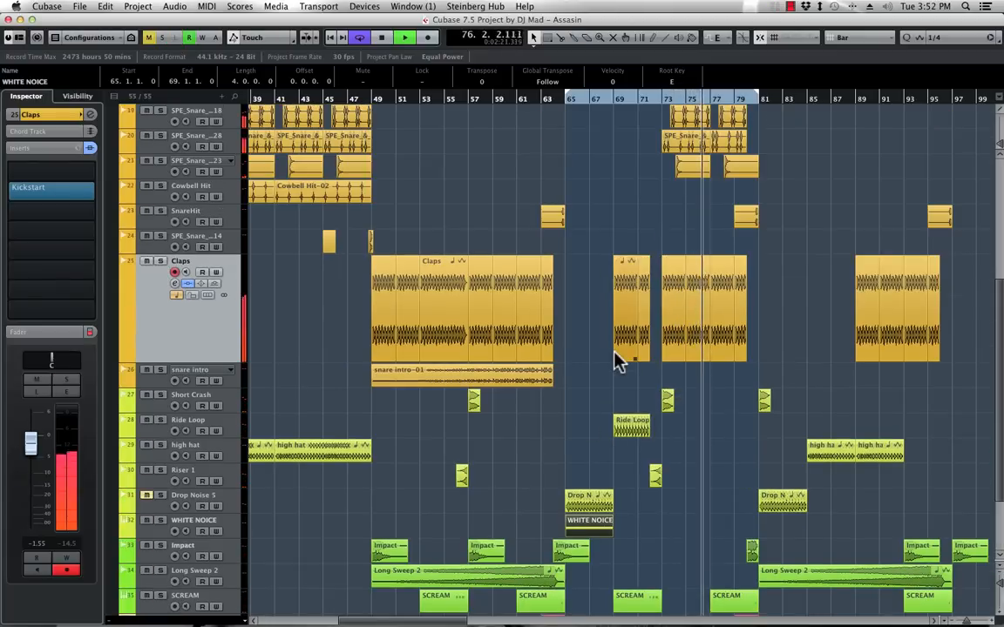
pyautogui.click(161, 230)
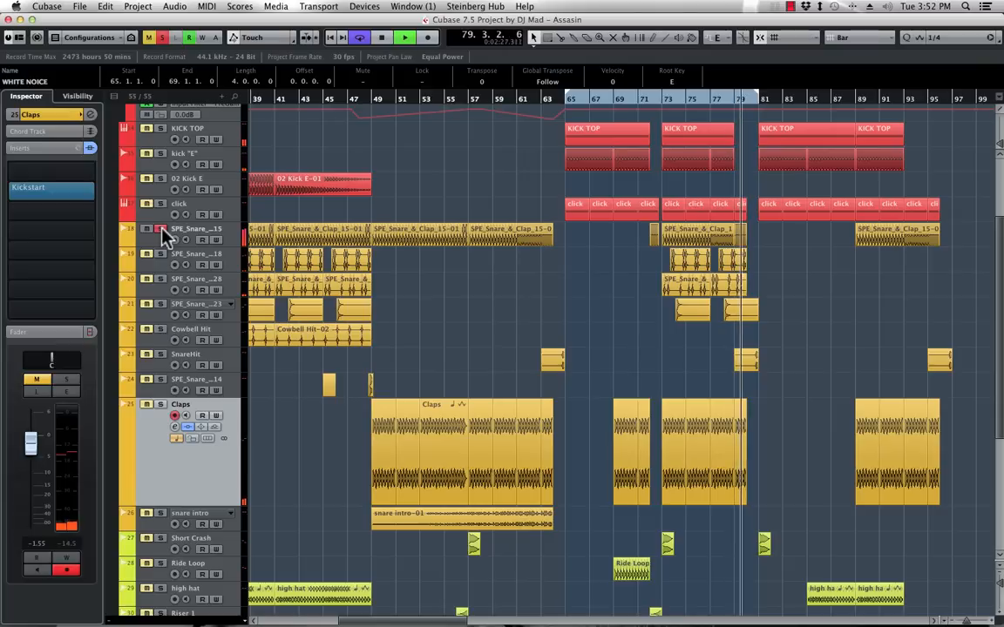
pyautogui.click(161, 229)
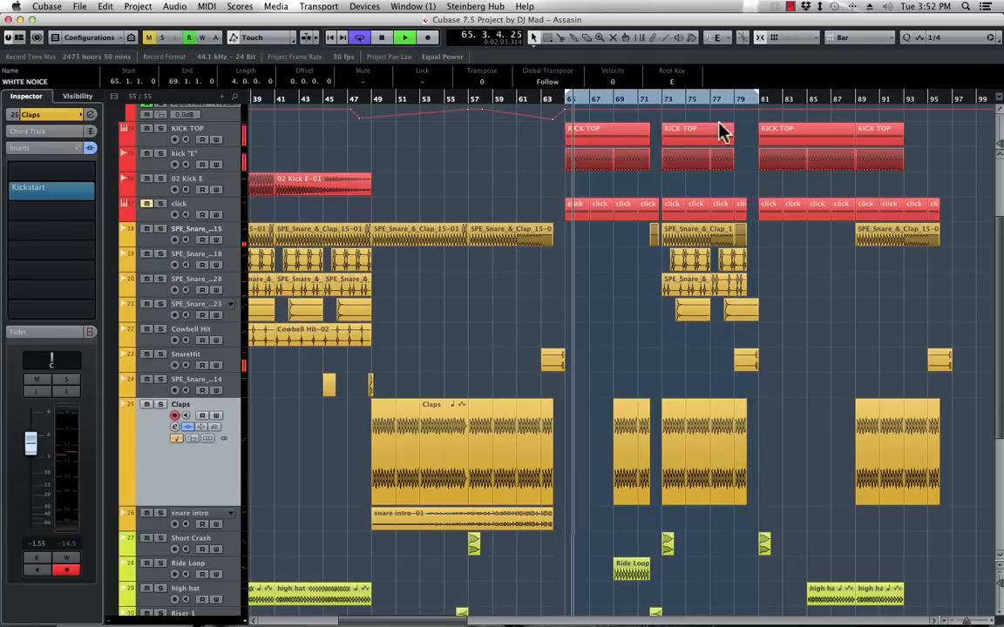
pyautogui.click(162, 229)
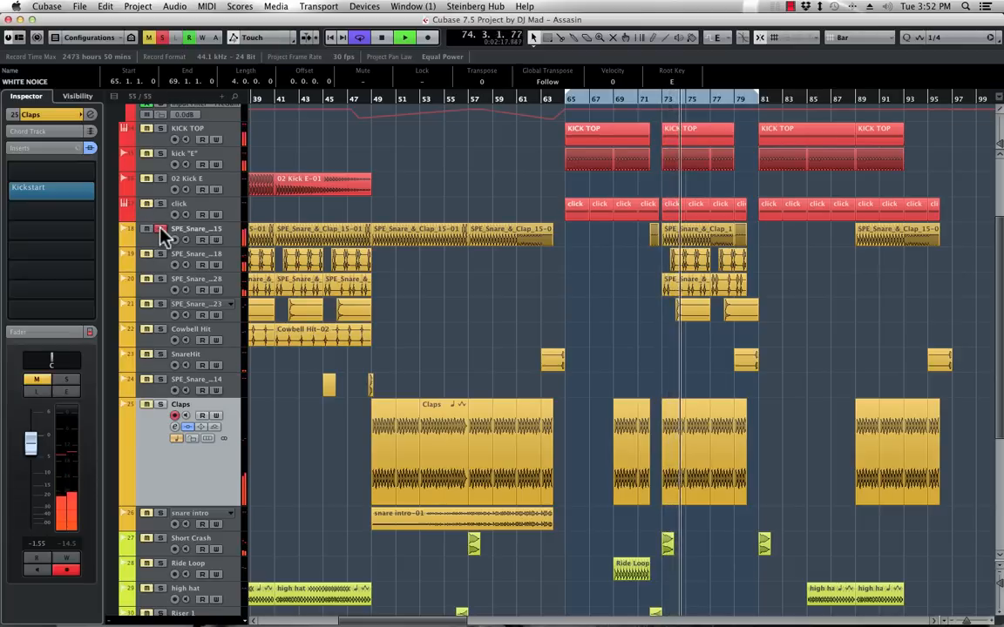
pyautogui.click(161, 229)
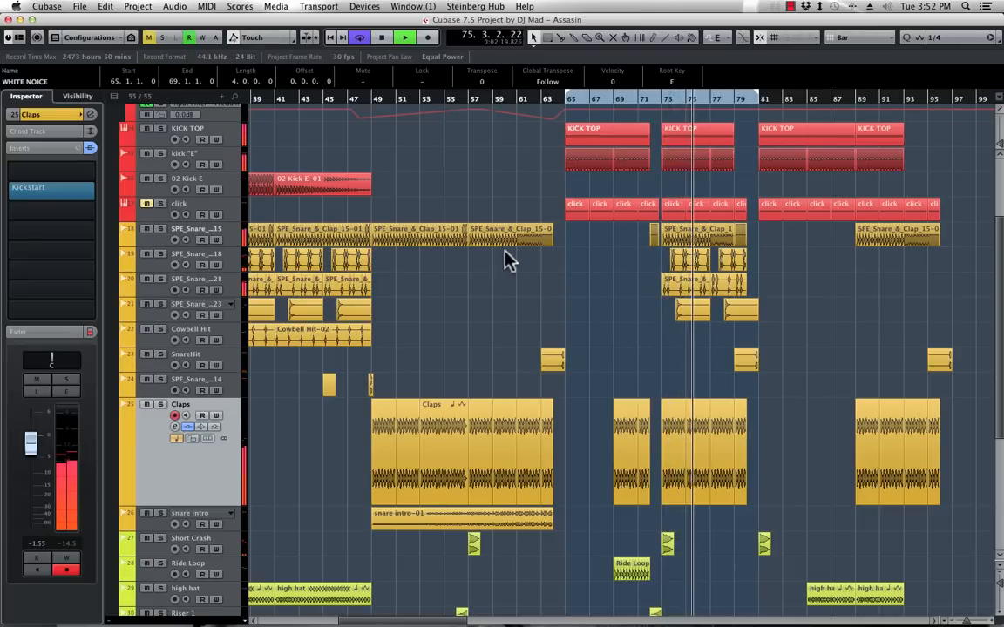
# Audition the SPE_Snare_...18 track in solo, clear the solo and mute the track
pyautogui.scroll(-5, 656, 287)
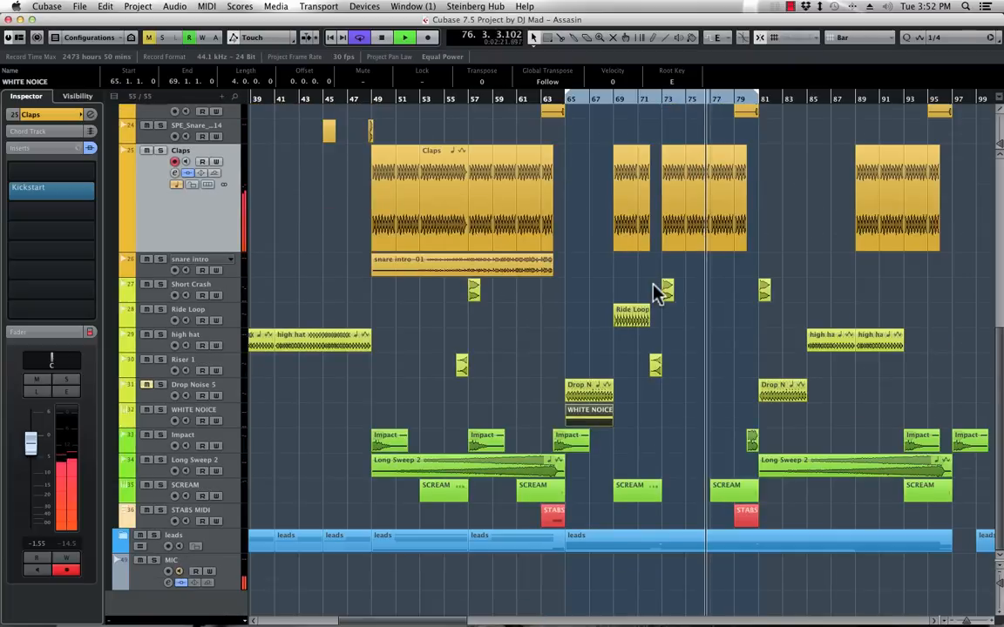
pyautogui.scroll(6, 656, 286)
pyautogui.scroll(2, 656, 293)
pyautogui.scroll(-6, 656, 293)
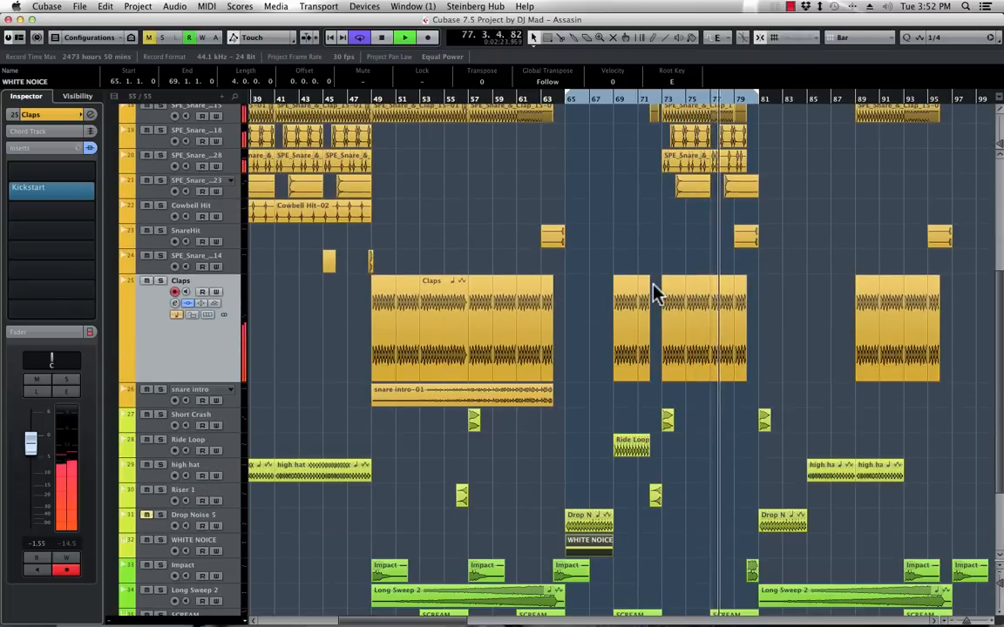
pyautogui.scroll(5, 653, 288)
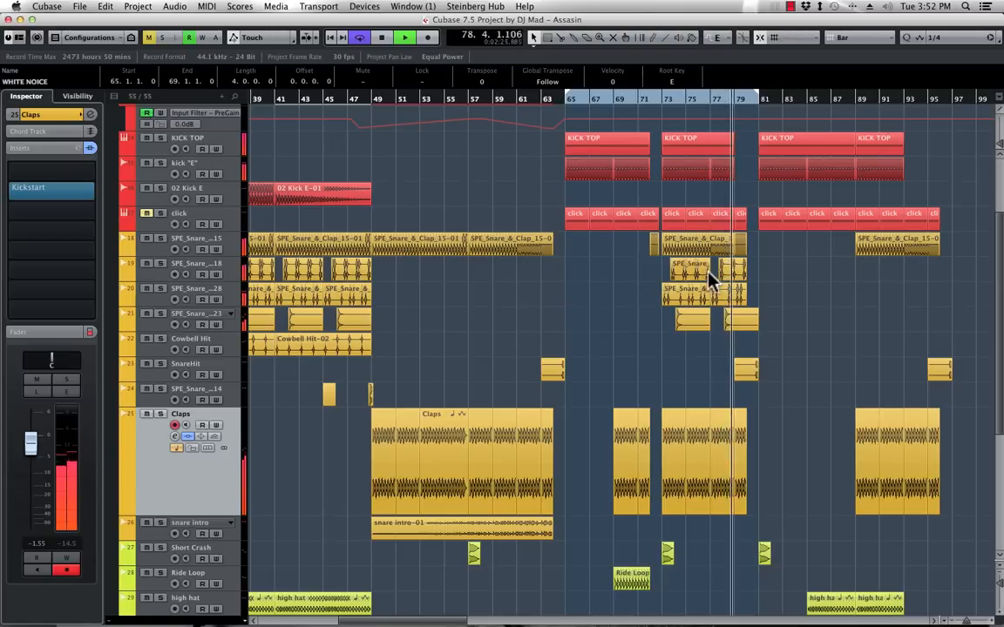
pyautogui.click(161, 263)
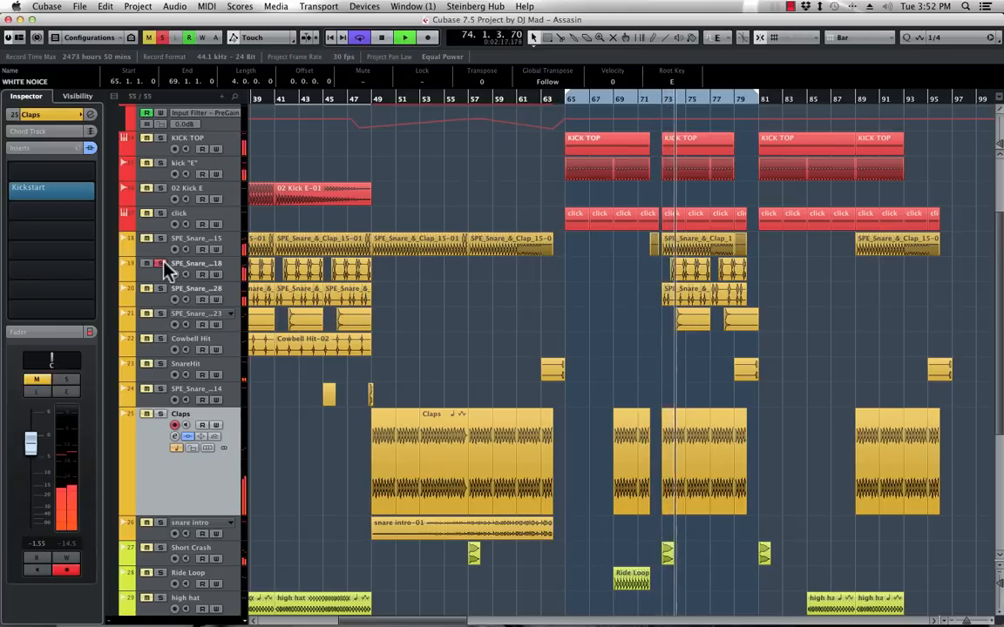
pyautogui.click(161, 263)
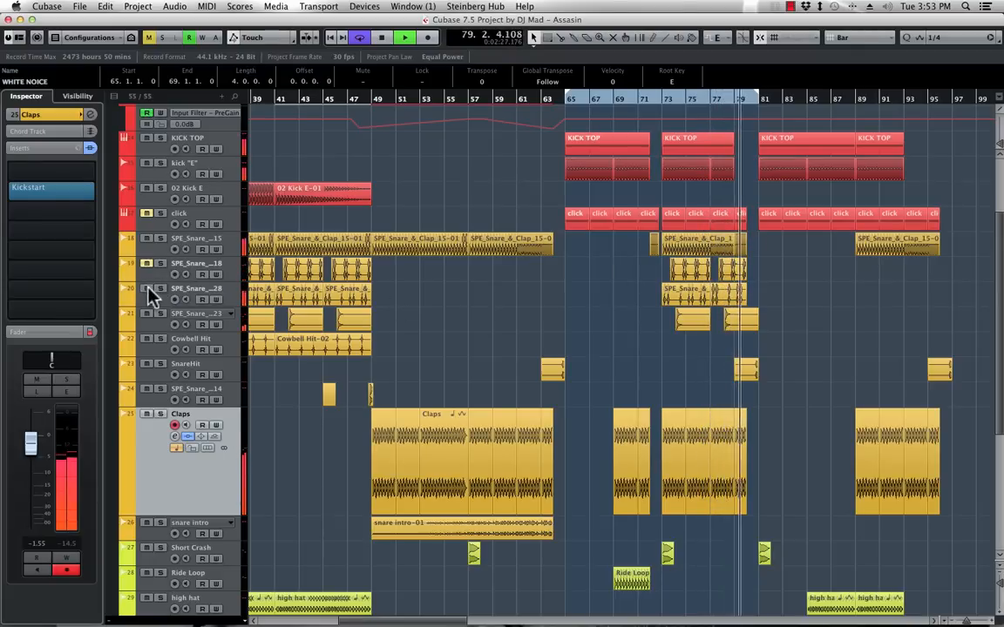
# Mute the SPE_Snare_...28 track and the SPE_Snare_...18 and ...28 clips between bars 73 and 80, and stop playback
pyautogui.click(236, 305)
pyautogui.click(672, 96)
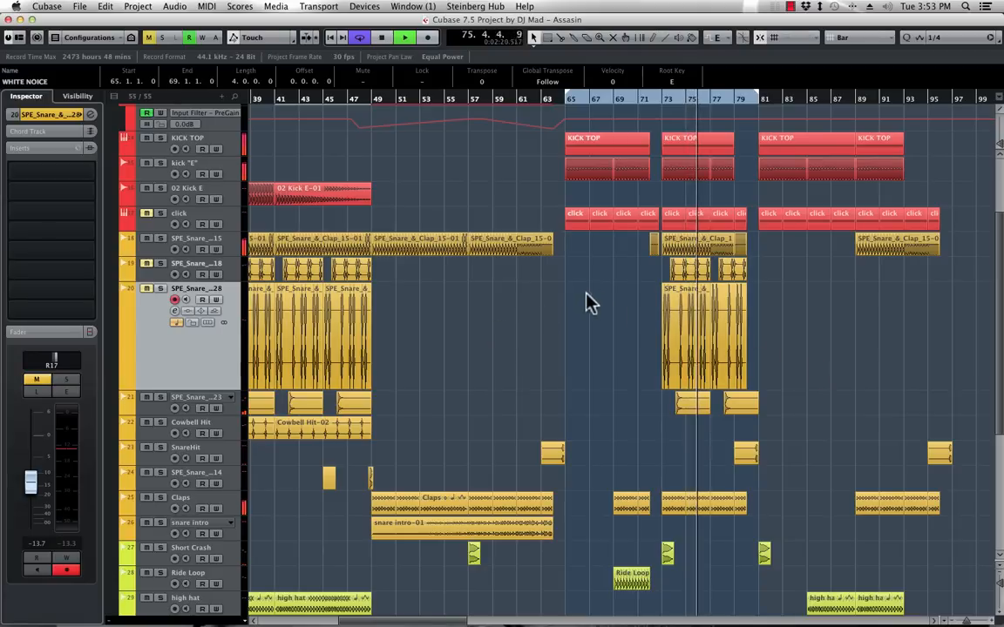
pyautogui.moveTo(797, 269); pyautogui.dragTo(593, 332)
pyautogui.hotkey('shift', 'm')
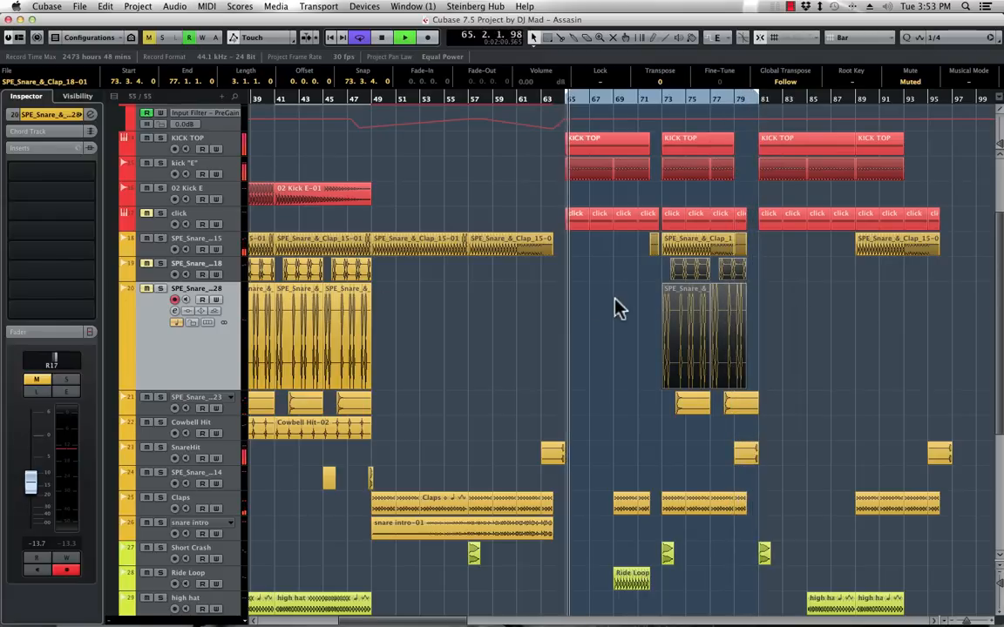
pyautogui.press('space')
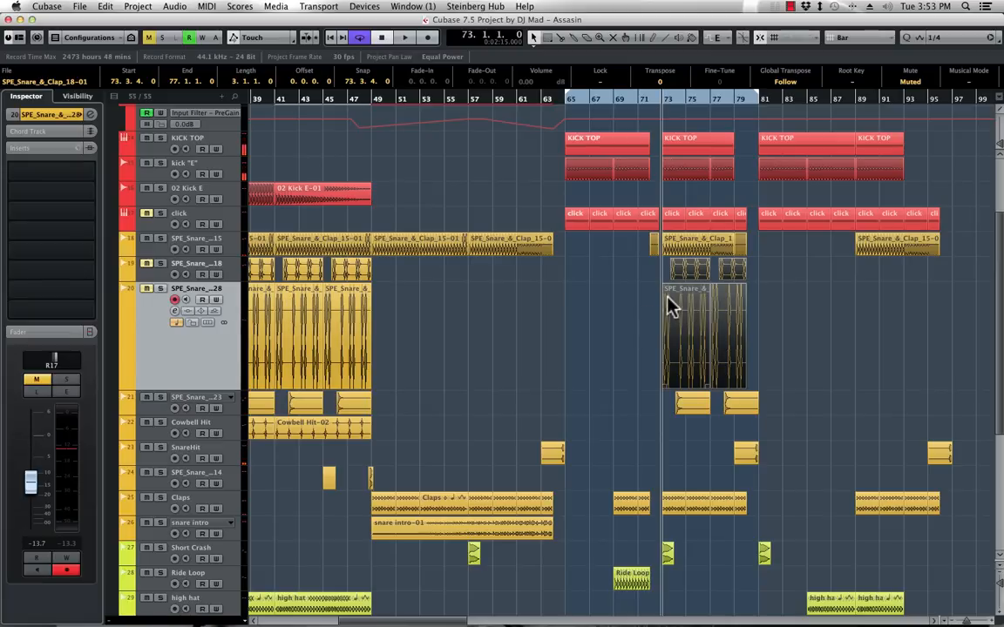
pyautogui.keyDown('alt'); pyautogui.click(711, 315); pyautogui.keyUp('alt')
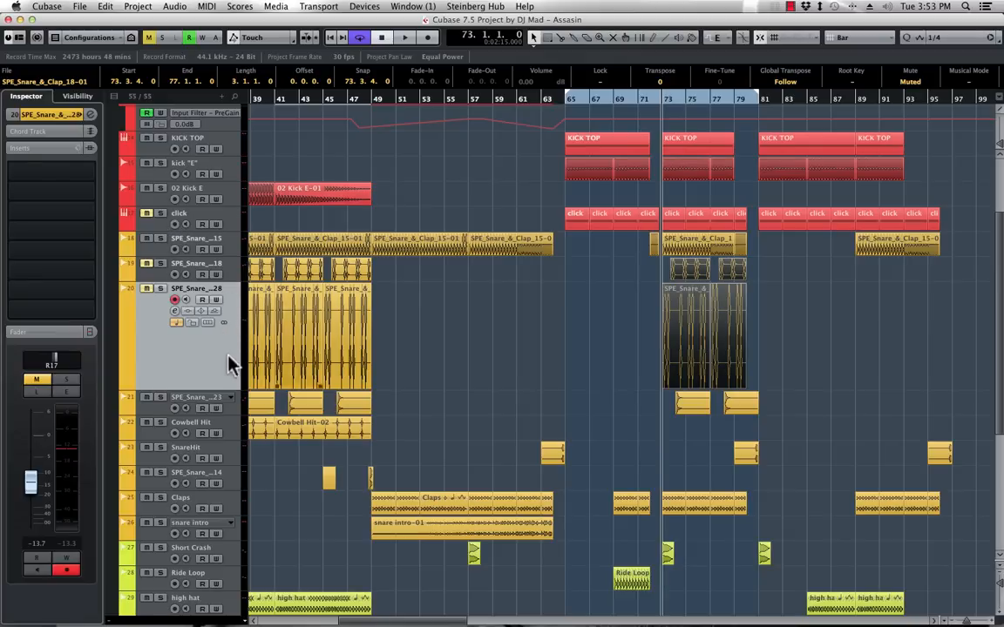
# Restart playback, close the Image Capture window and deselect the muted snare clips
pyautogui.press('space')
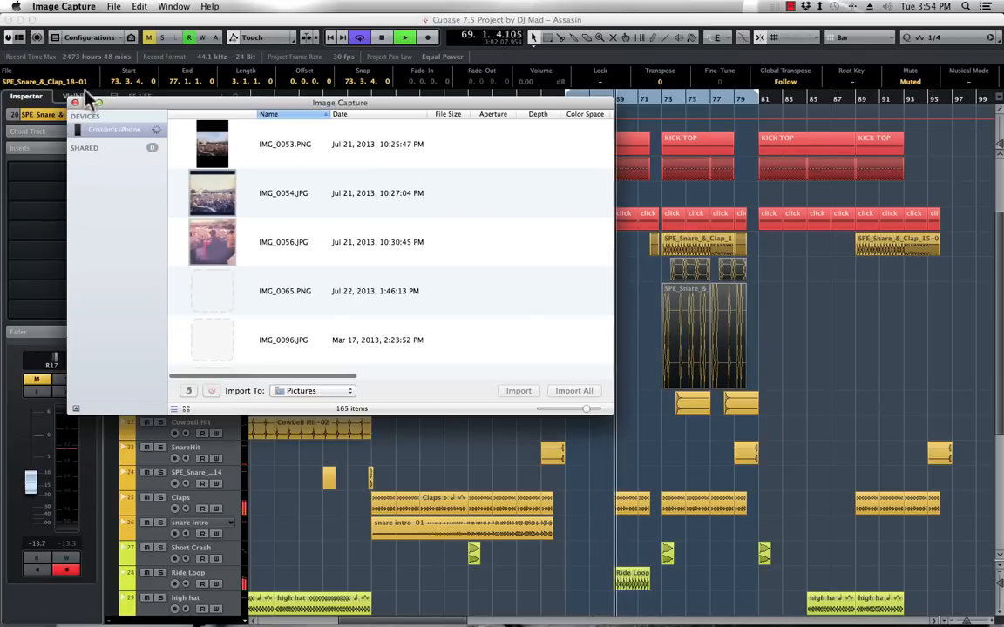
pyautogui.click(75, 103)
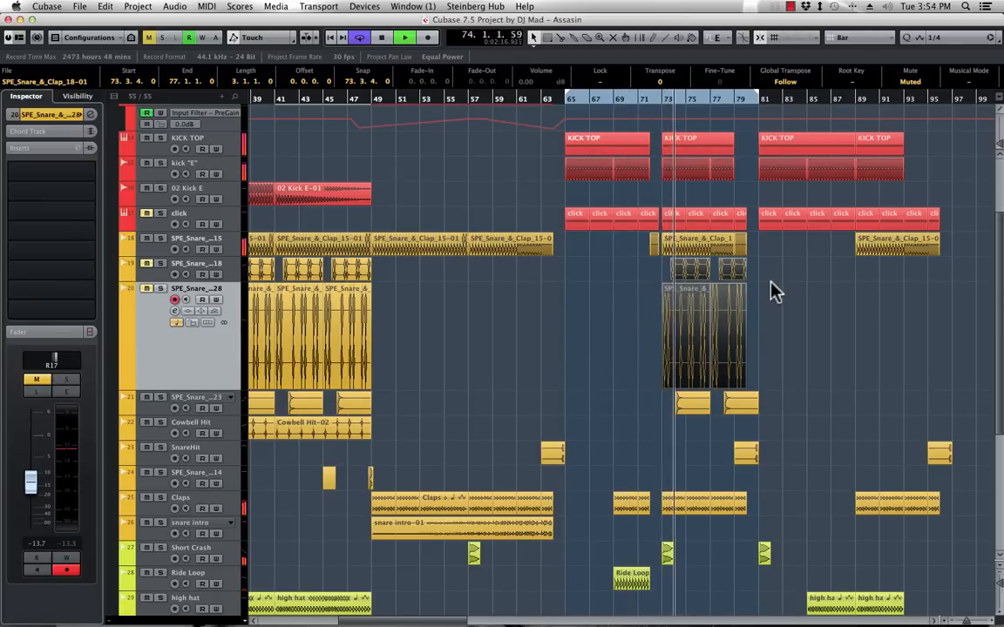
pyautogui.click(784, 366)
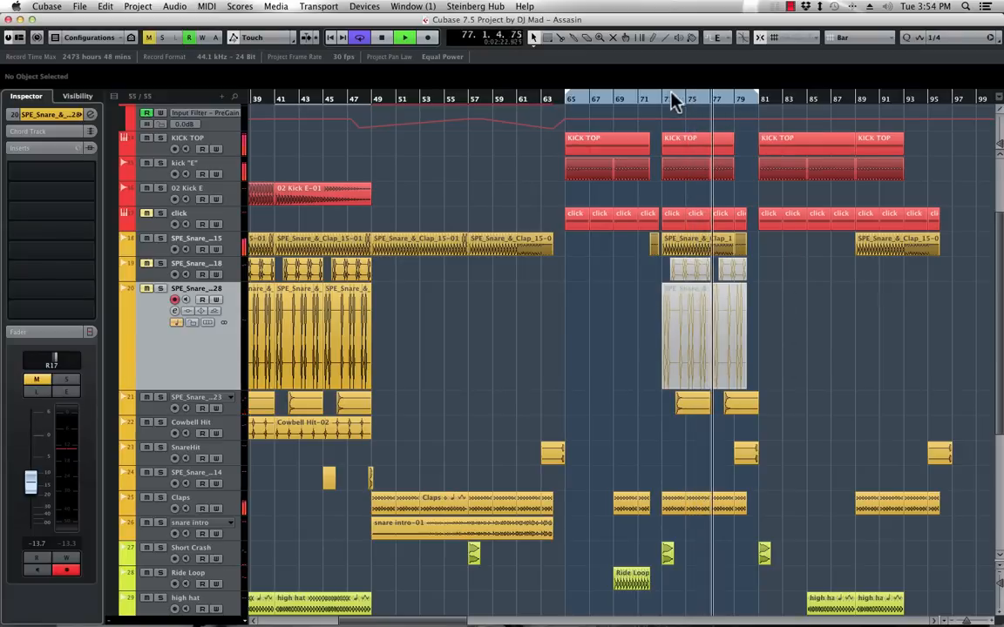
# Set the cycle range to bars 81 to 93 and play this section from bar 89
pyautogui.moveTo(759, 103); pyautogui.dragTo(902, 97)
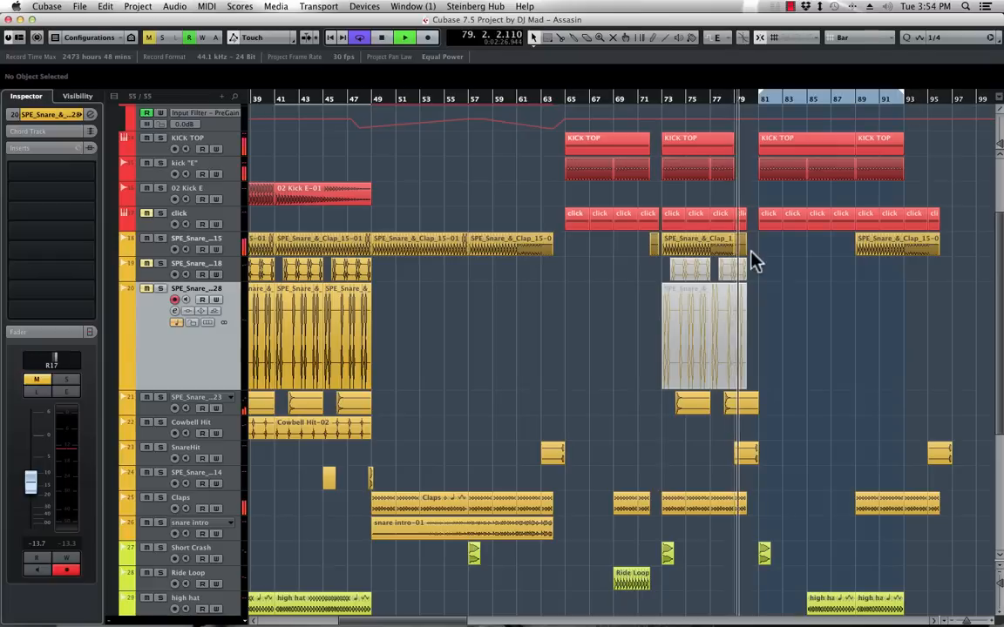
pyautogui.hscroll(2, 753, 252)
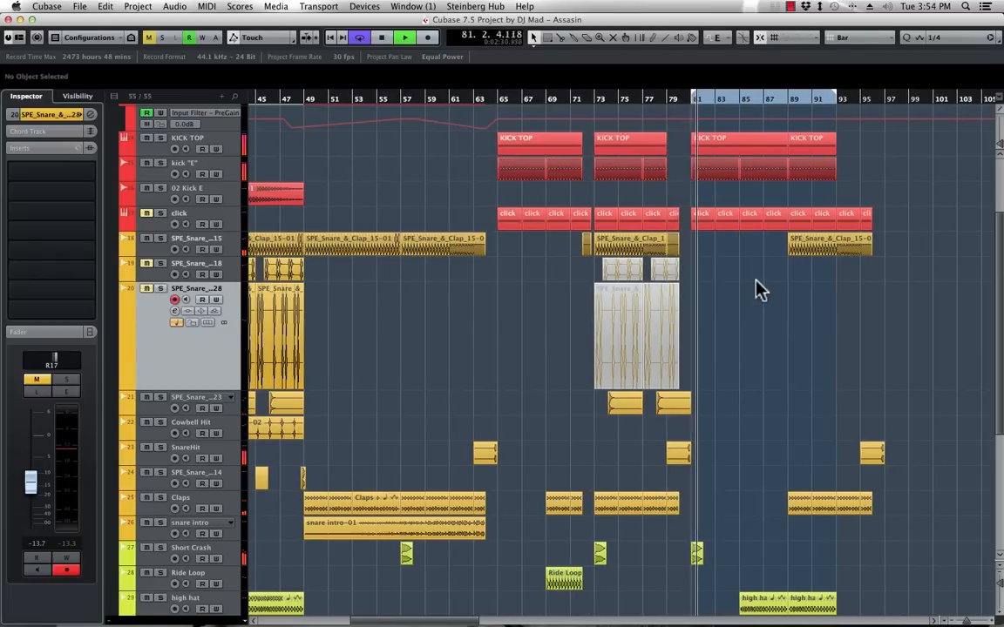
pyautogui.hscroll(3, 757, 288)
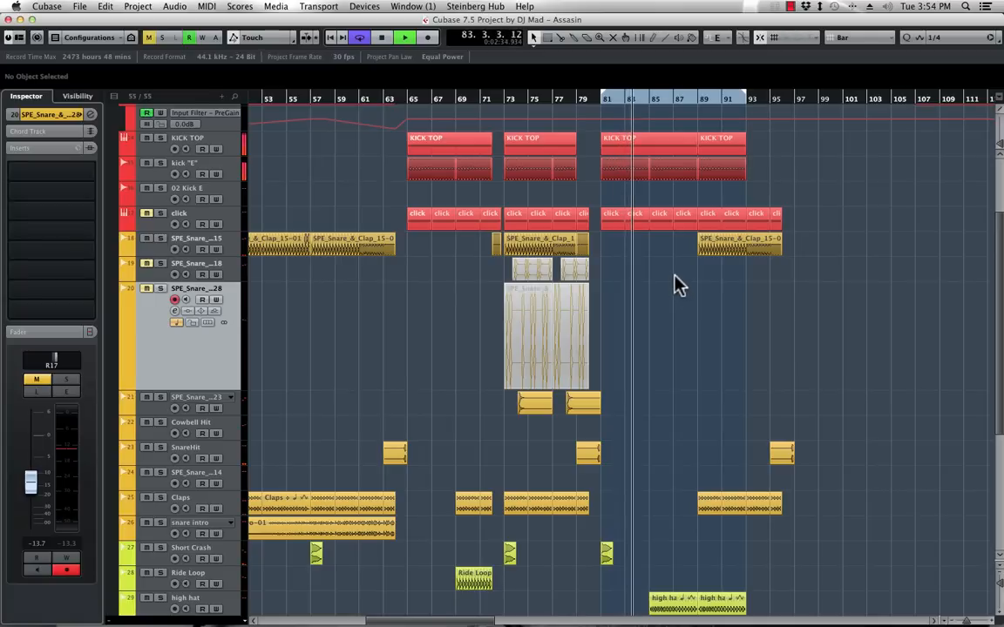
pyautogui.click(698, 100)
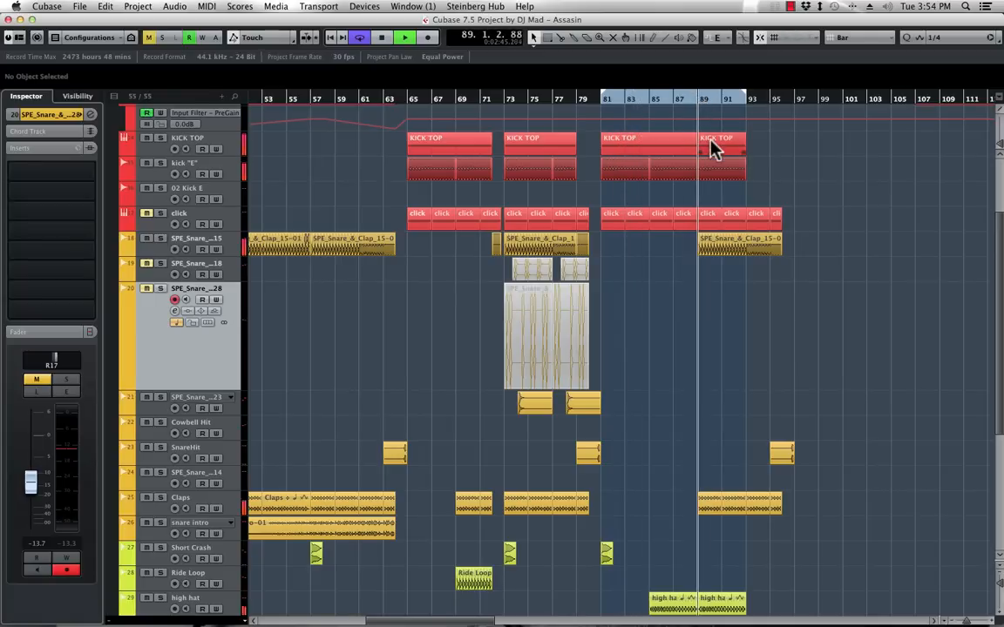
pyautogui.scroll(-3, 688, 374)
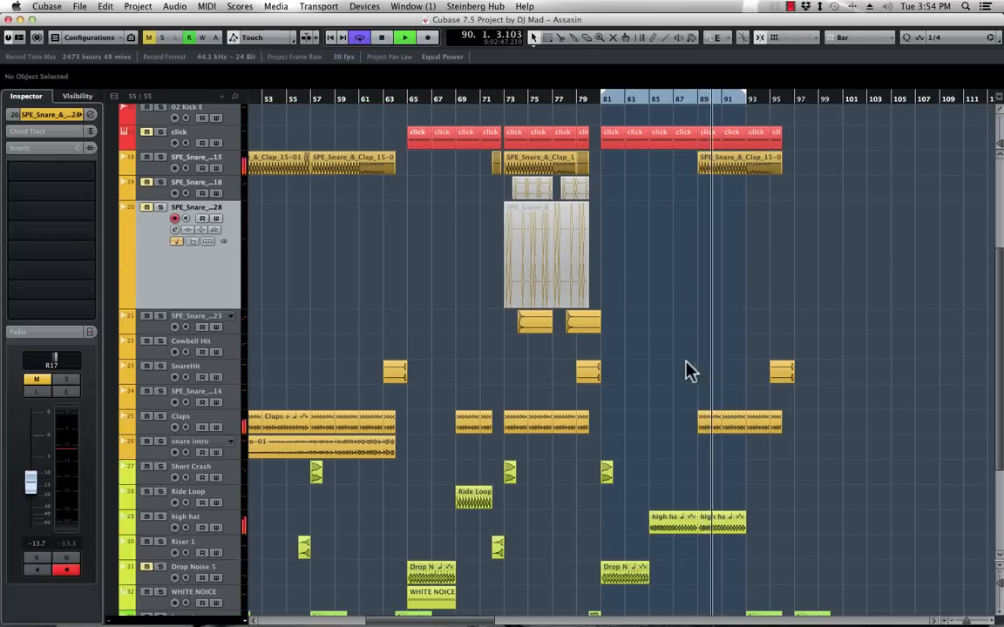
# Play from bar 85 and set the high hat track's fader to -3.05 dB
pyautogui.click(653, 103)
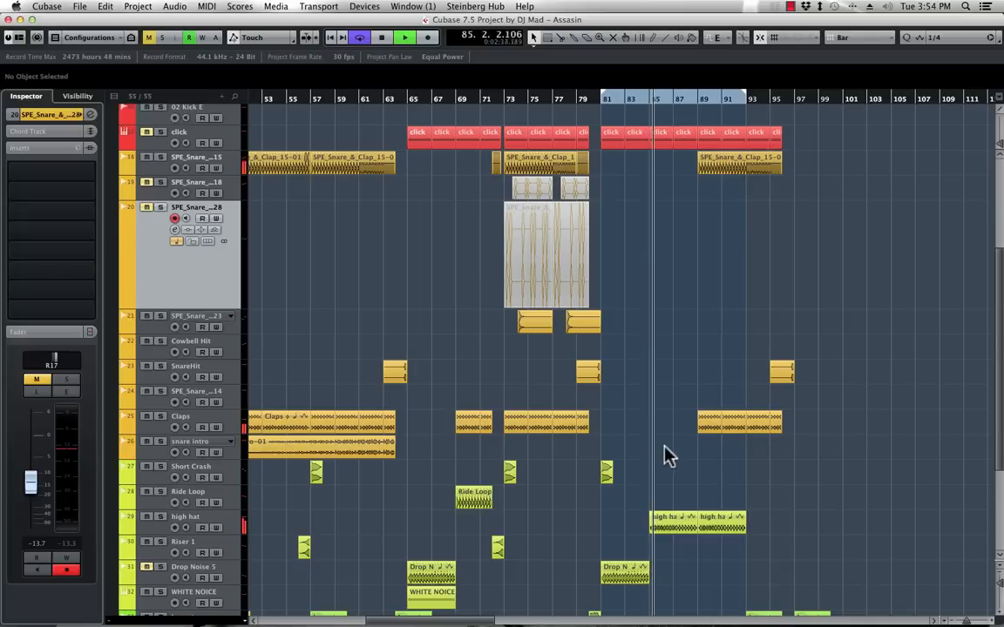
pyautogui.click(237, 528)
pyautogui.moveTo(31, 459); pyautogui.dragTo(34, 448)
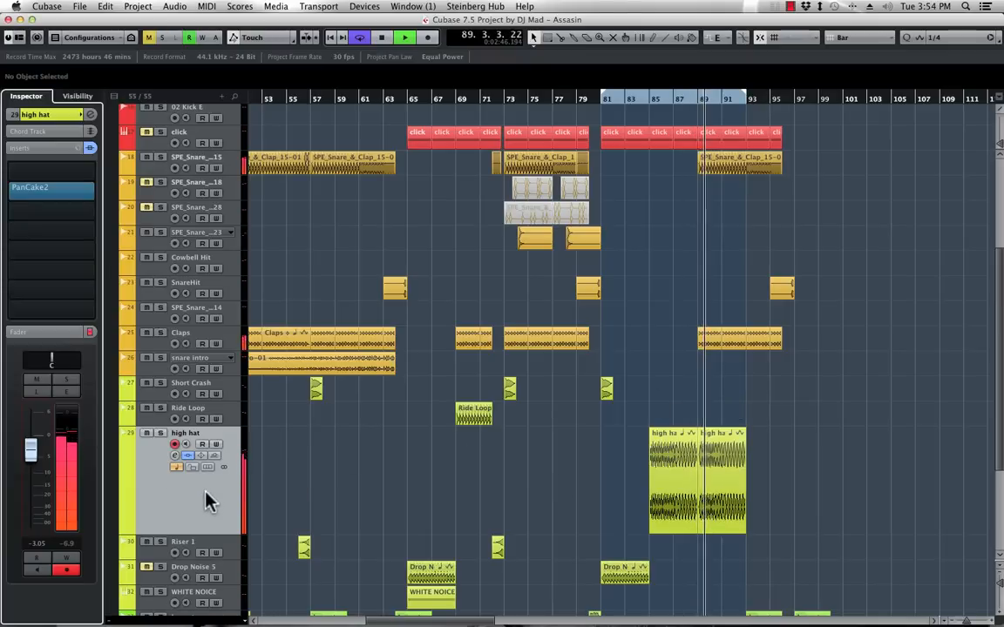
# Stop playback and insert FabFilter Pro-Q in the first insert slot of the high hat track, before PanCake2
pyautogui.press('space')
pyautogui.click(93, 173)
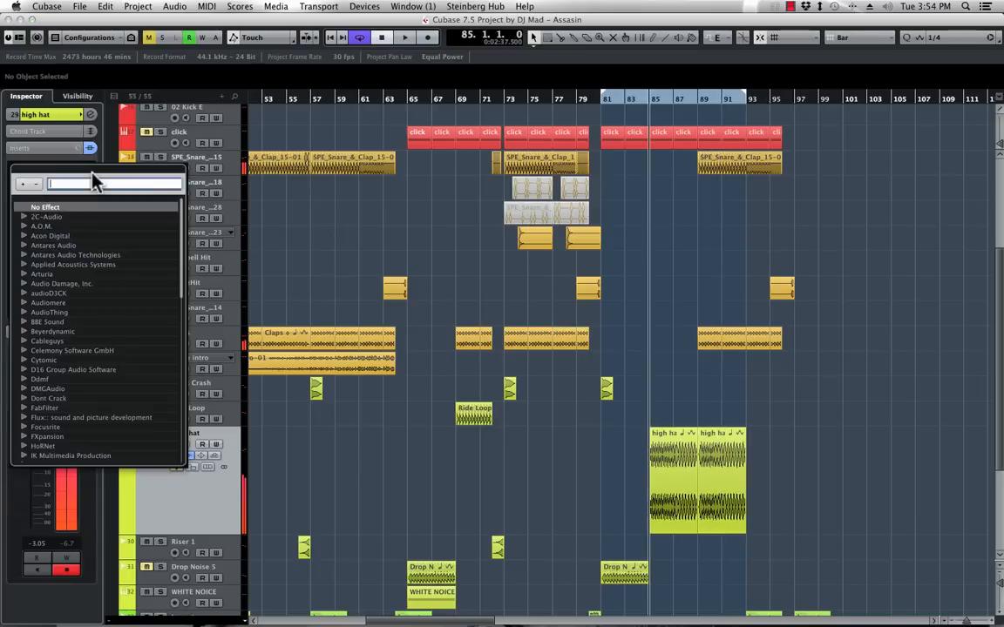
pyautogui.write('FAB')
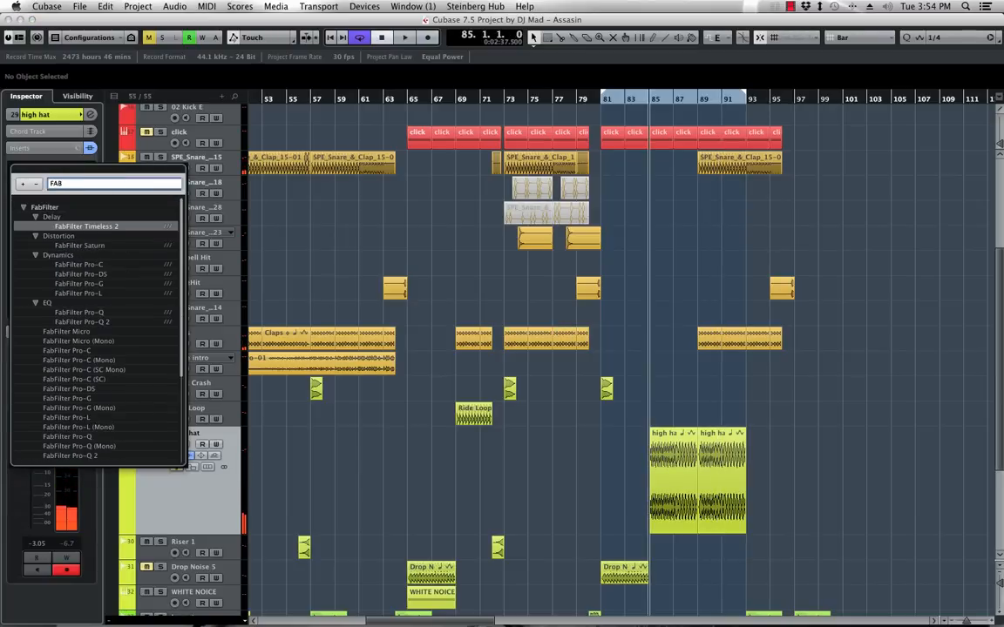
pyautogui.click(165, 312)
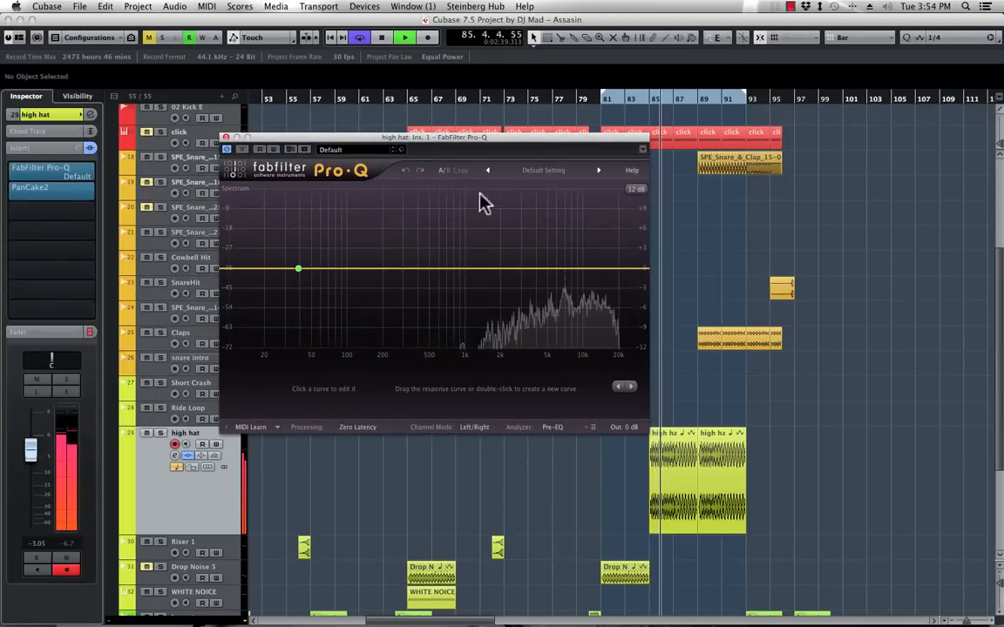
# Load the Low Cut preset in Pro-Q, raise its cutoff to about 1 kHz and close the plug-in window
pyautogui.click(540, 170)
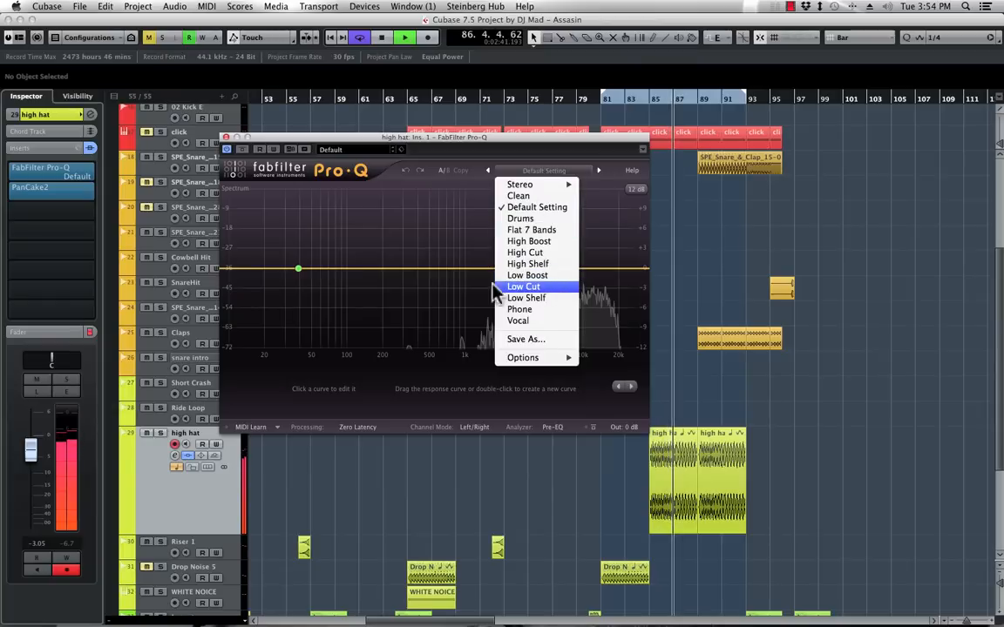
pyautogui.click(523, 287)
pyautogui.moveTo(314, 273); pyautogui.dragTo(462, 266)
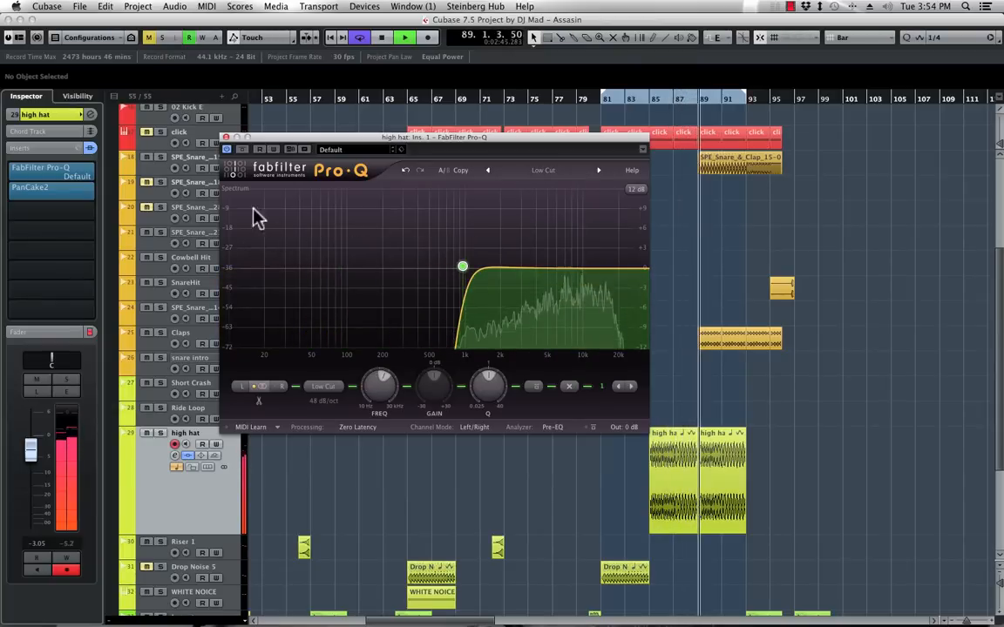
pyautogui.click(226, 137)
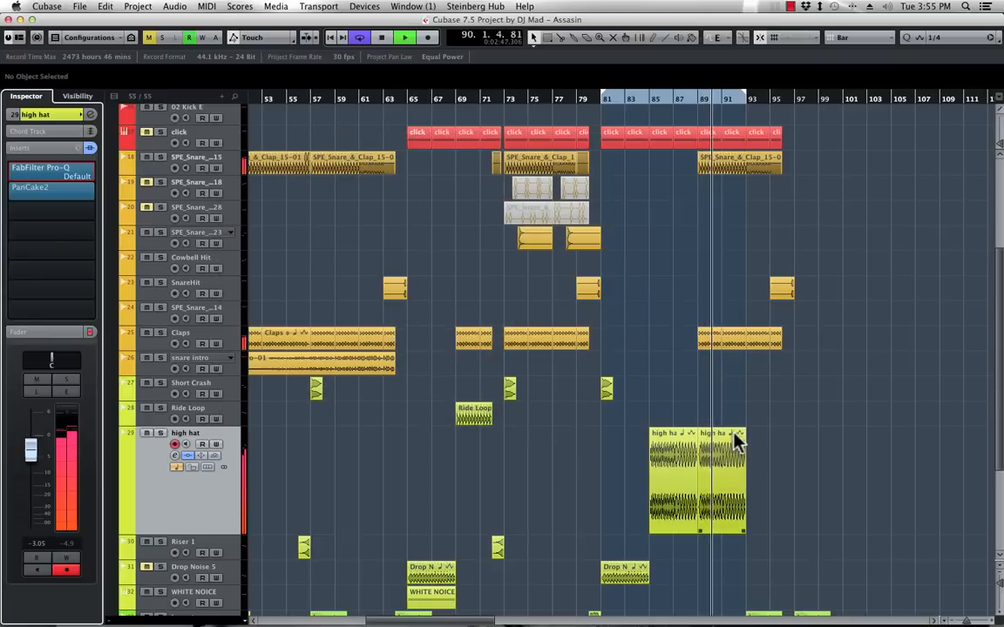
# Insert FabFilter Pro-Q on the Claps track in the third insert slot, after Kickstart
pyautogui.click(154, 343)
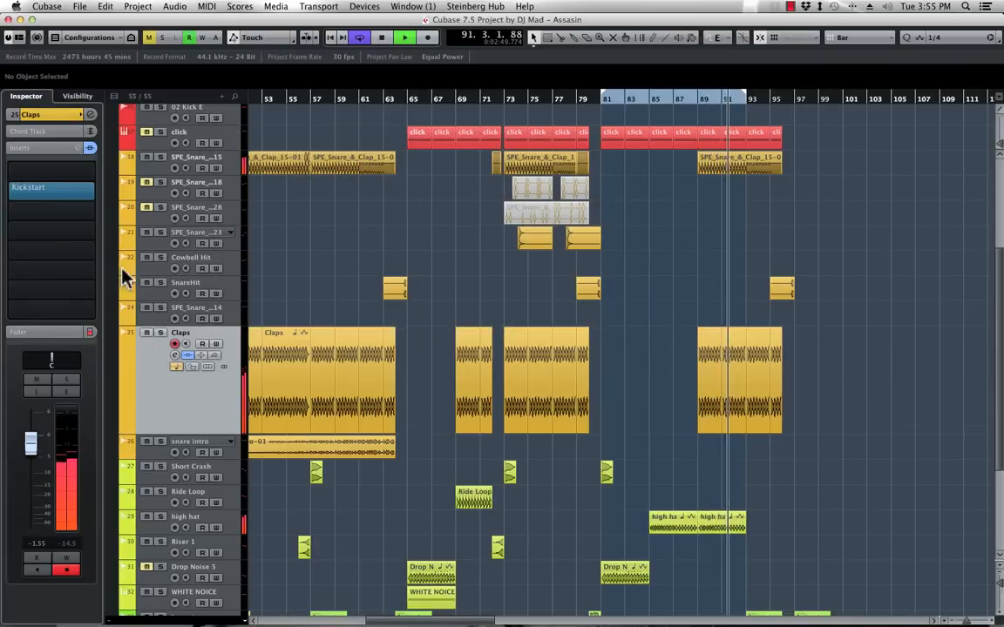
pyautogui.click(94, 211)
pyautogui.write('F')
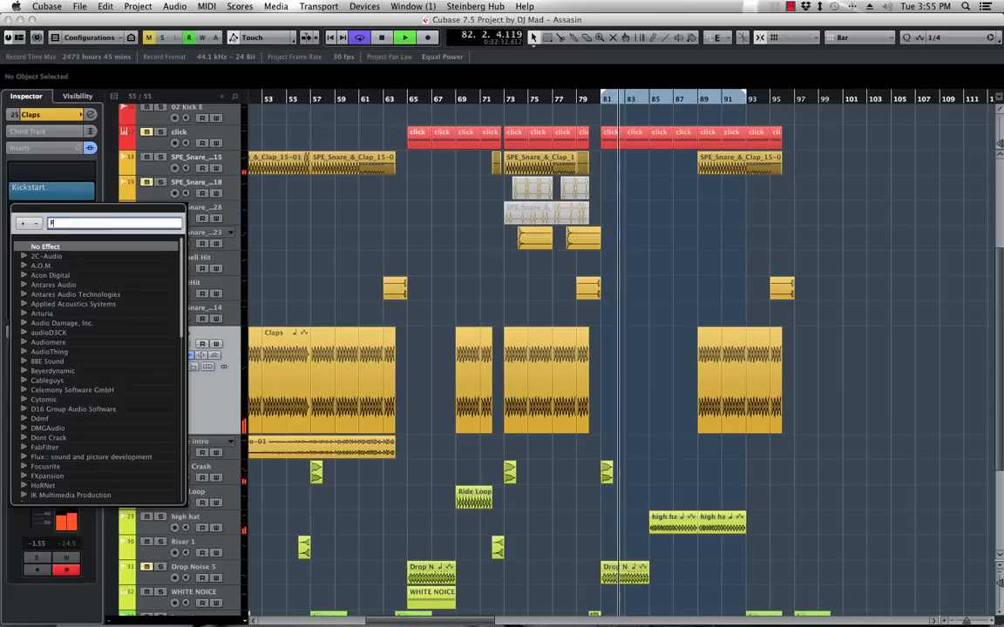
pyautogui.write('AB')
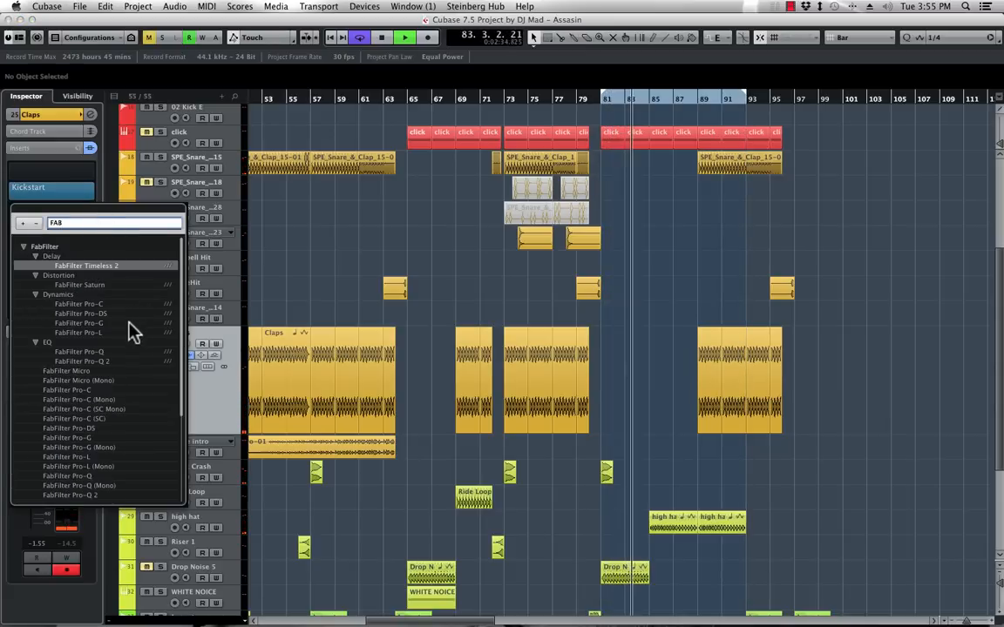
pyautogui.click(101, 352)
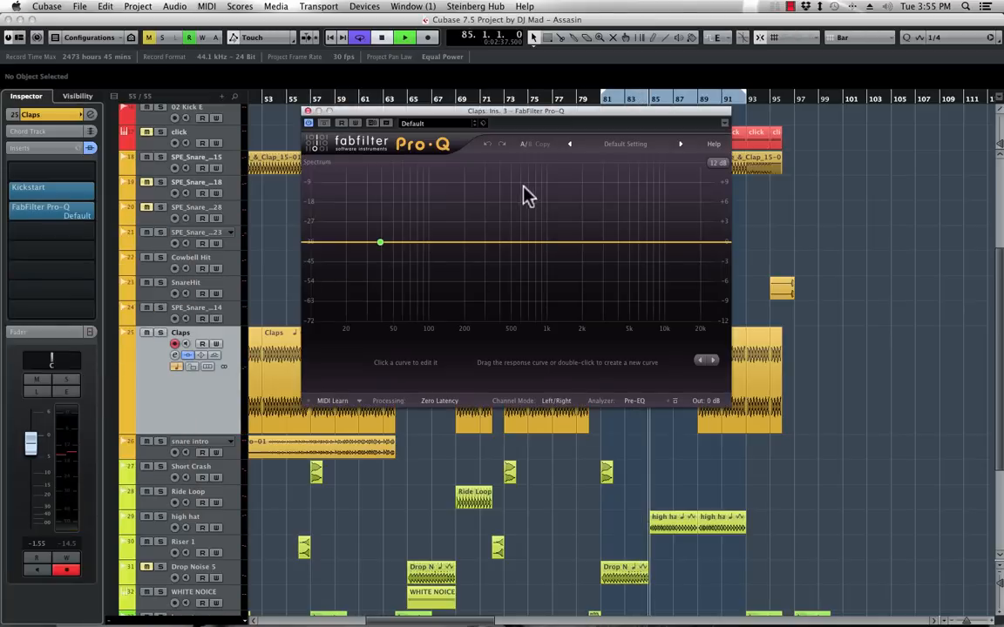
# Load the Low Cut preset in the Claps Pro-Q, raise its cutoff to about 426 Hz and close the plug-in window
pyautogui.moveTo(696, 111); pyautogui.dragTo(563, 108)
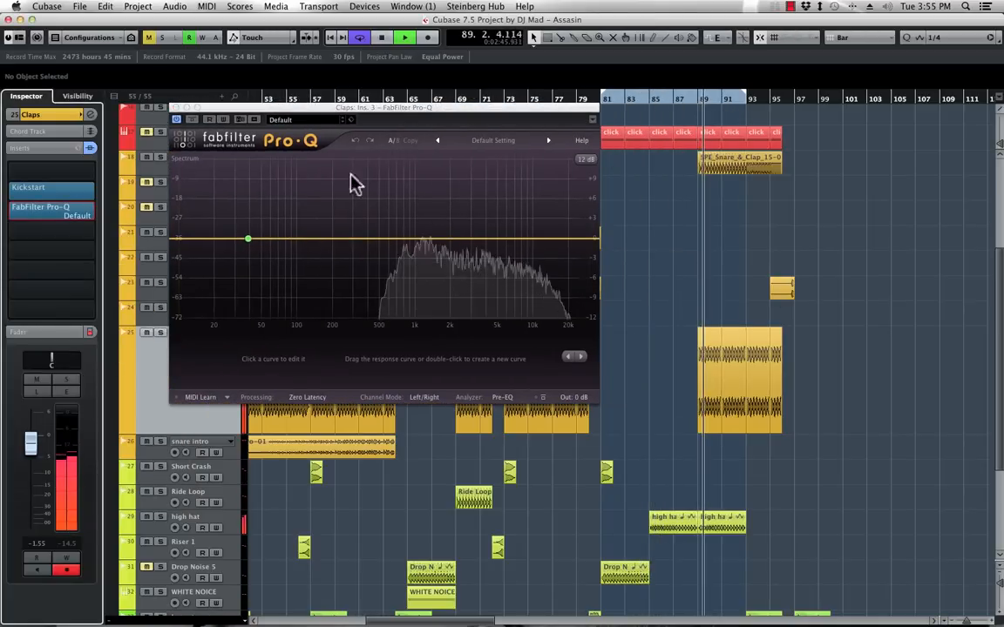
pyautogui.click(498, 142)
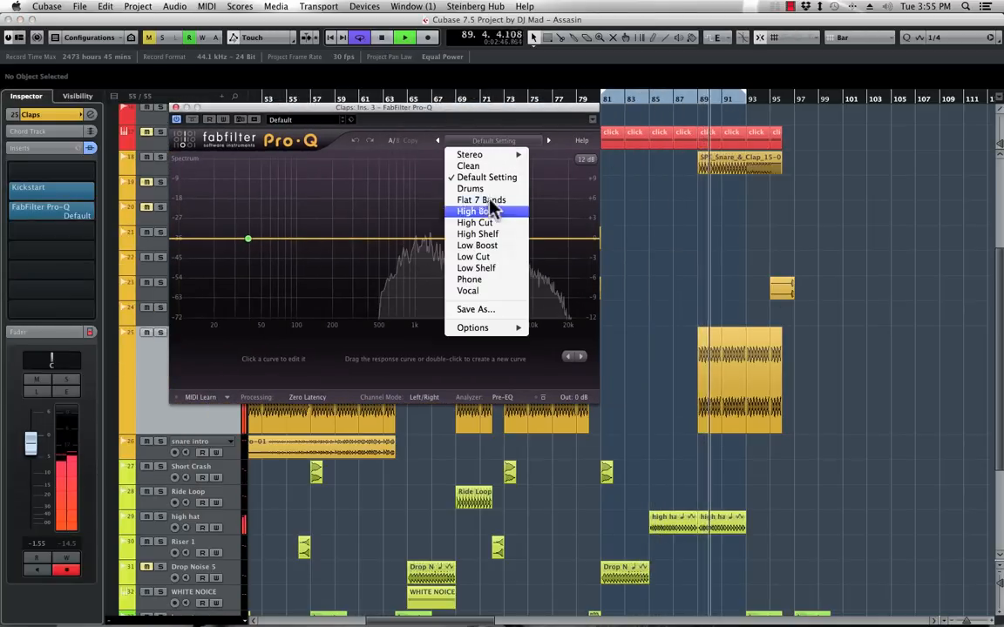
pyautogui.click(486, 259)
pyautogui.moveTo(262, 240); pyautogui.dragTo(373, 247)
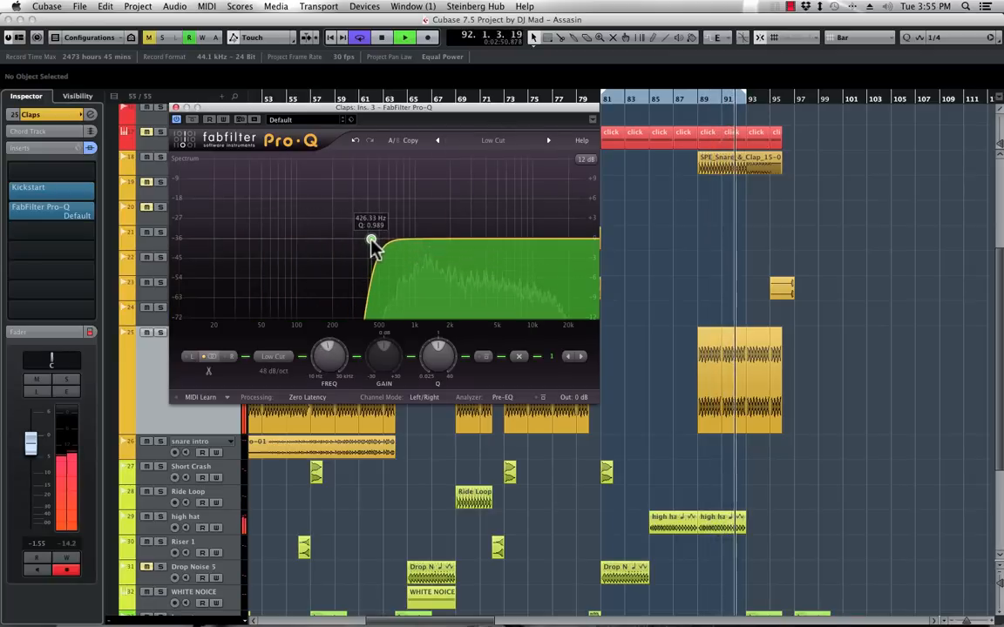
pyautogui.click(175, 108)
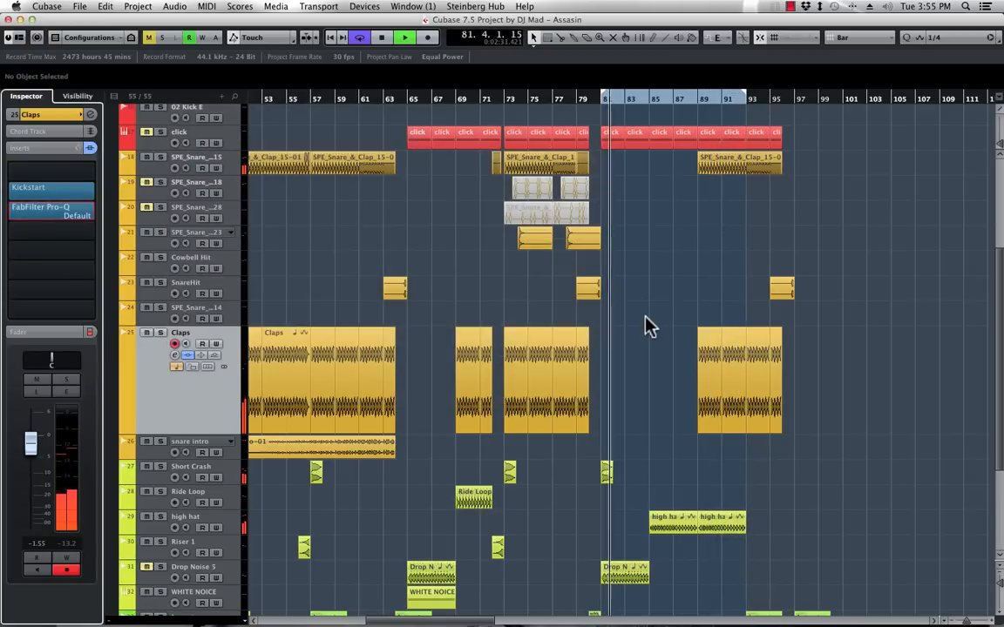
# Copy the WHITE NOICE event from bar 65 to bar 81, listen to it in the loop and stop playback
pyautogui.hscroll(-3, 646, 319)
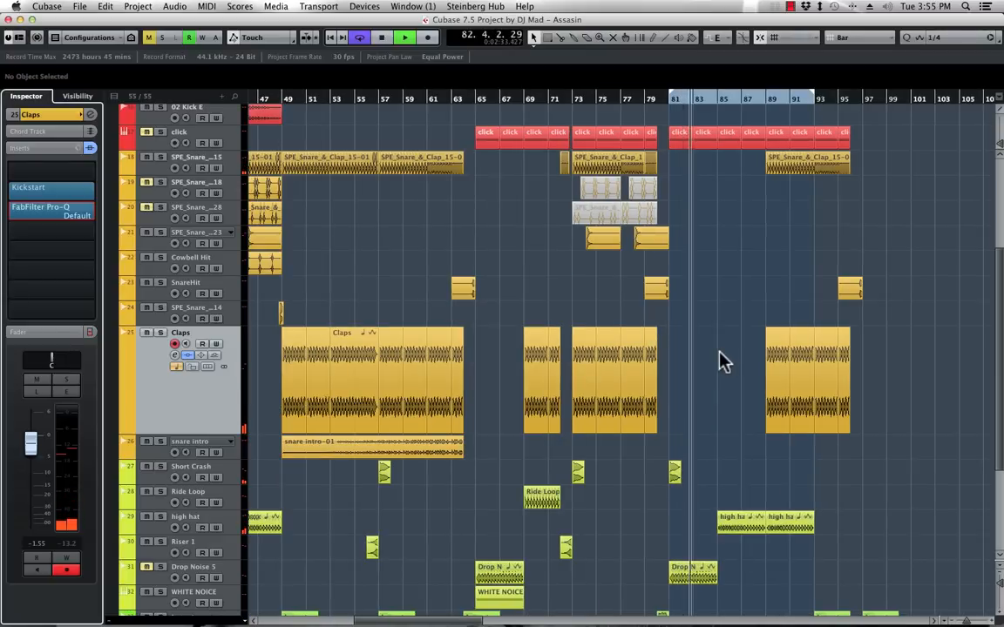
pyautogui.click(147, 567)
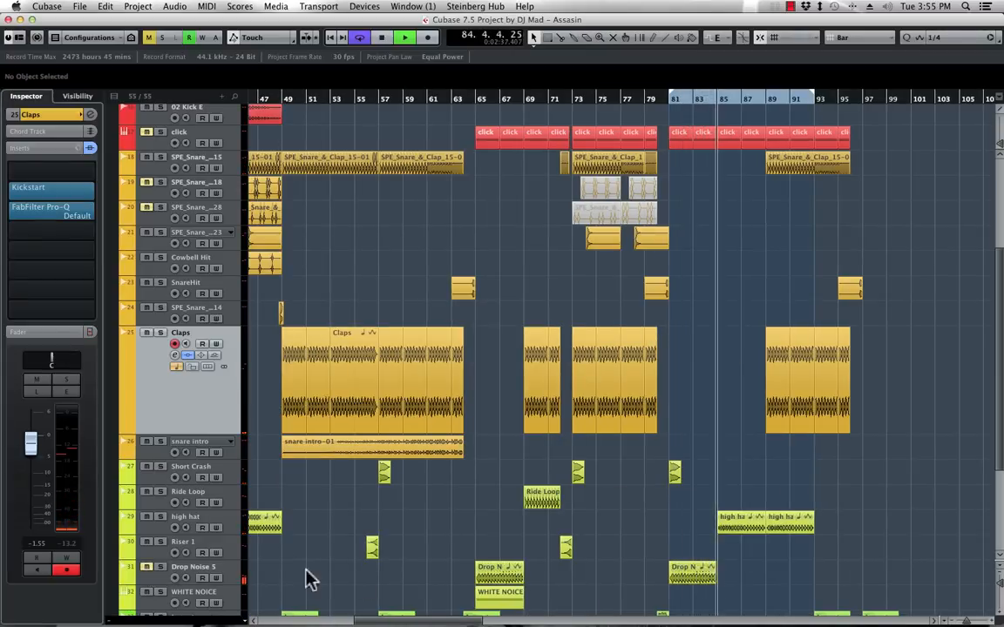
pyautogui.moveTo(502, 599); pyautogui.dragTo(675, 601)
pyautogui.click(656, 107)
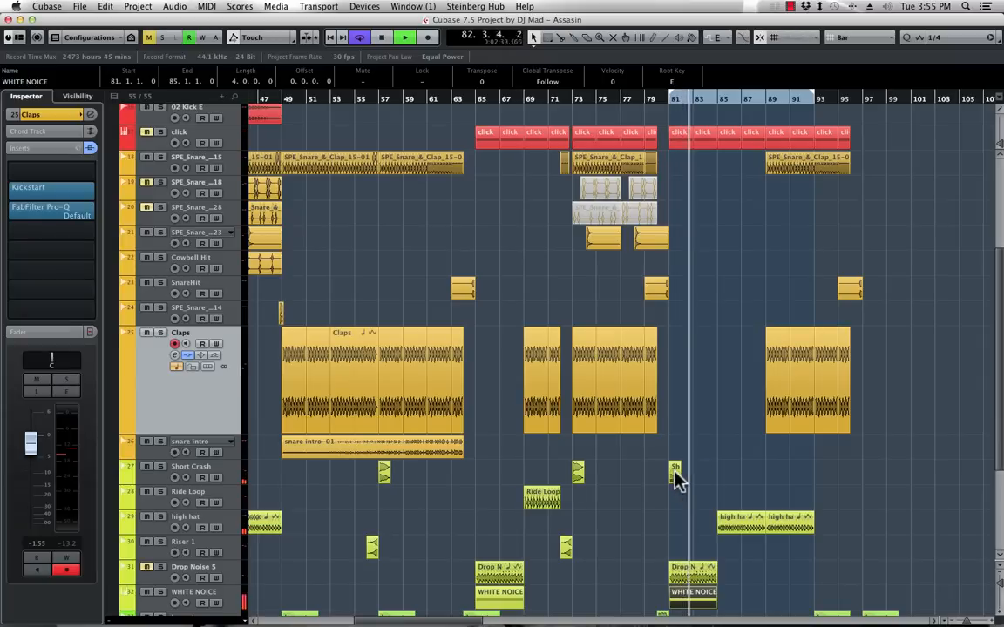
pyautogui.press('space')
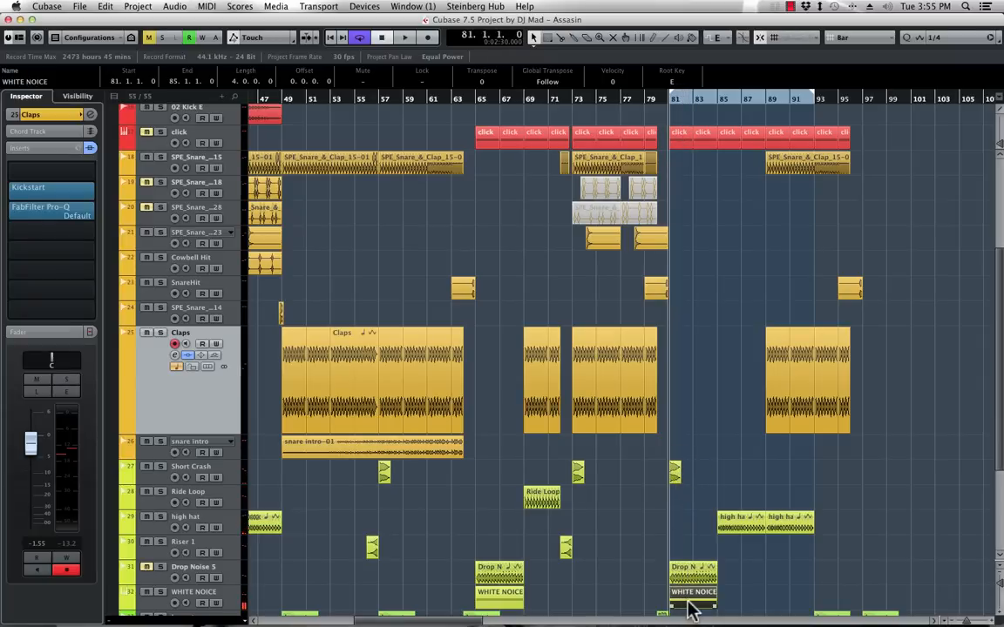
# Mute the Short Crash event at bar 81 and deselect it
pyautogui.scroll(-4, 707, 510)
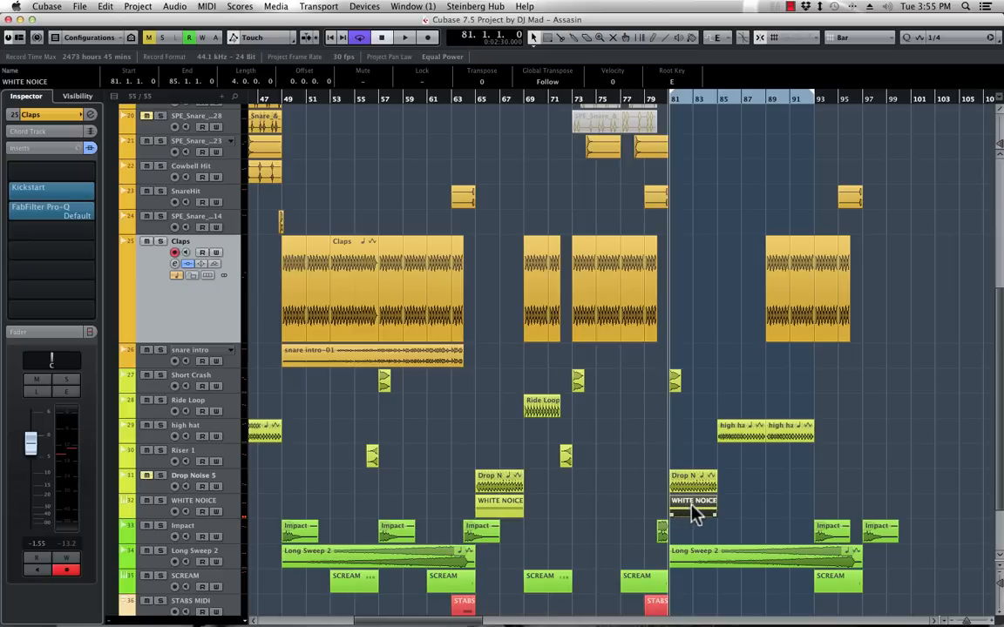
pyautogui.click(673, 386)
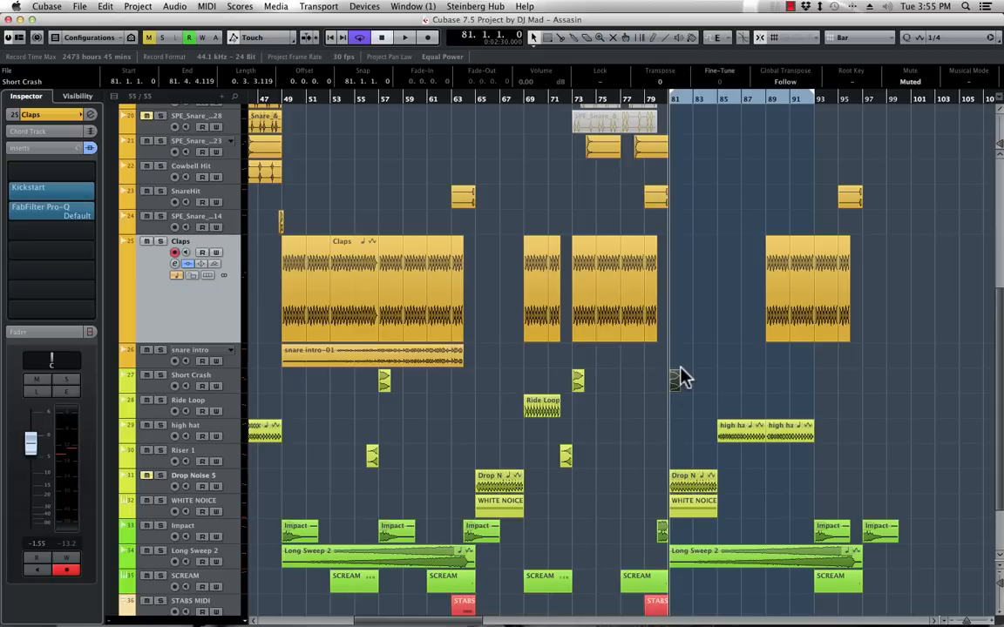
pyautogui.click(695, 377)
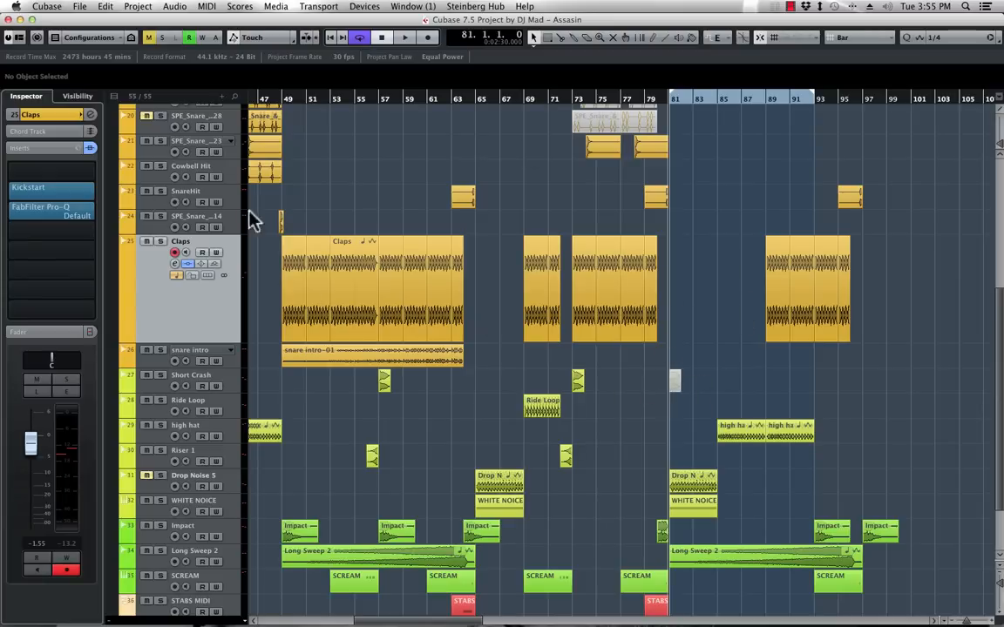
pyautogui.click(47, 7)
pyautogui.click(57, 39)
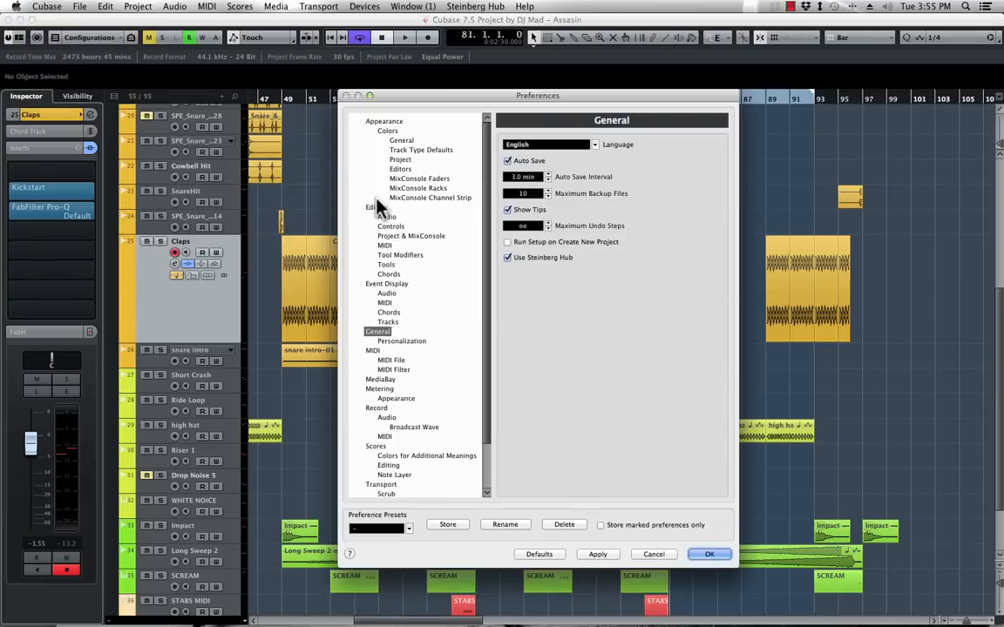
pyautogui.click(653, 554)
# Look up the key command assigned to Mute/Unmute Objects and close the Key Commands window
pyautogui.click(47, 7)
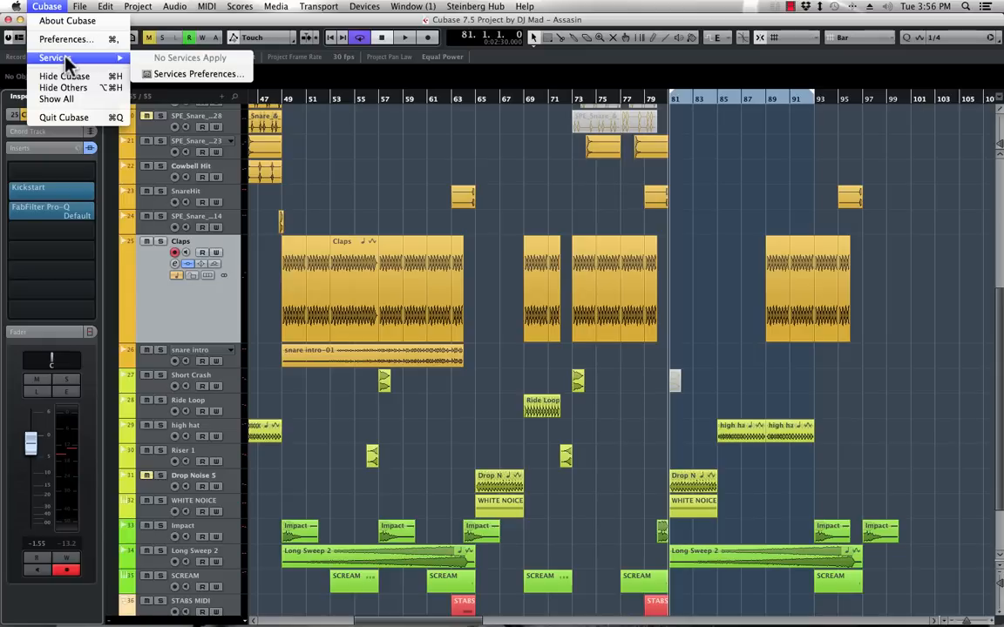
pyautogui.moveTo(80, 9)
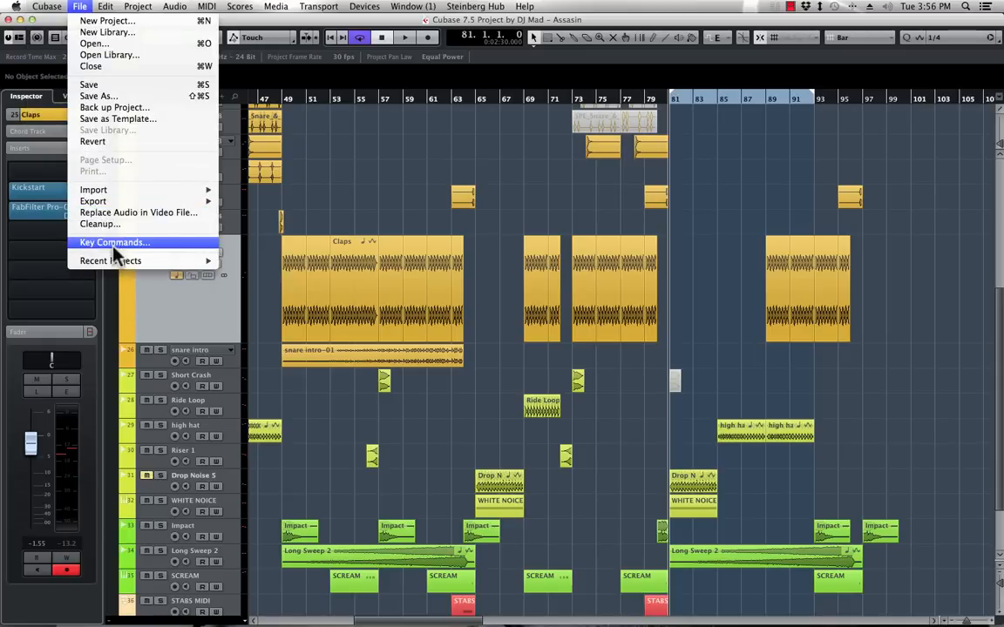
pyautogui.click(141, 251)
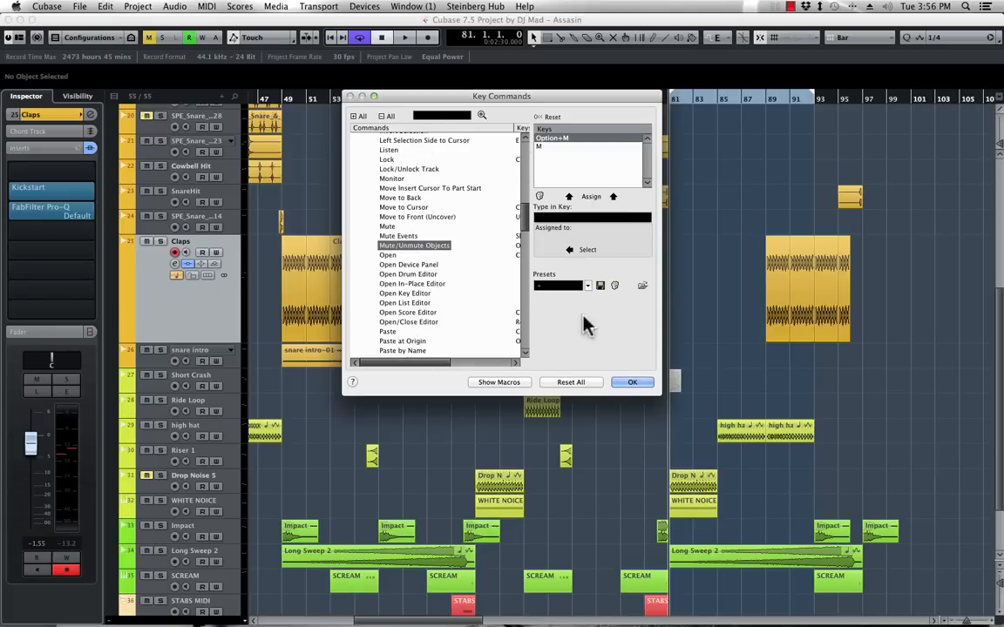
pyautogui.click(633, 383)
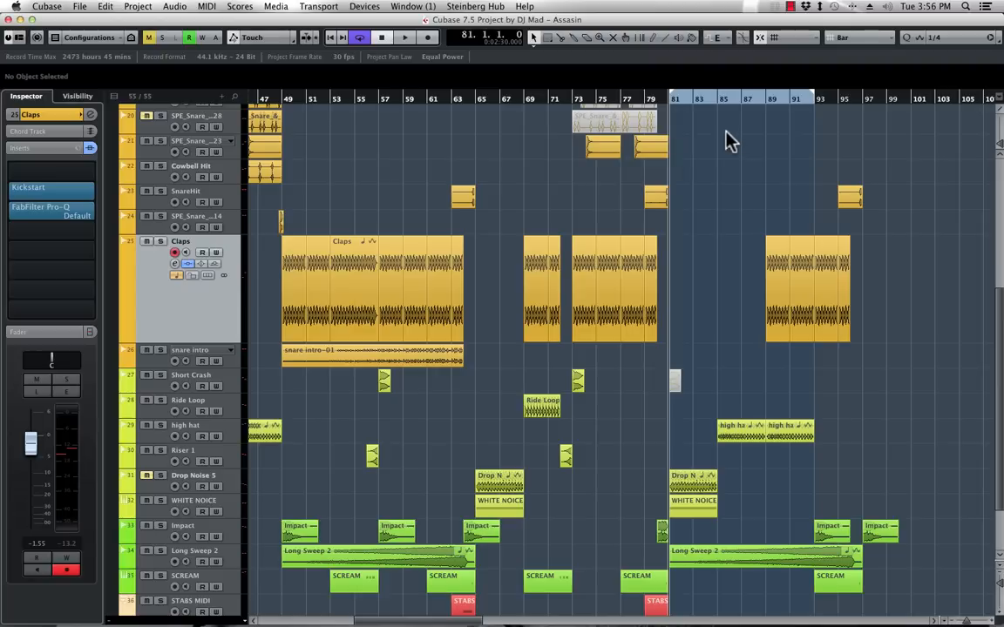
# Play the drop briefly from bar 81 and stop playback
pyautogui.press('space')
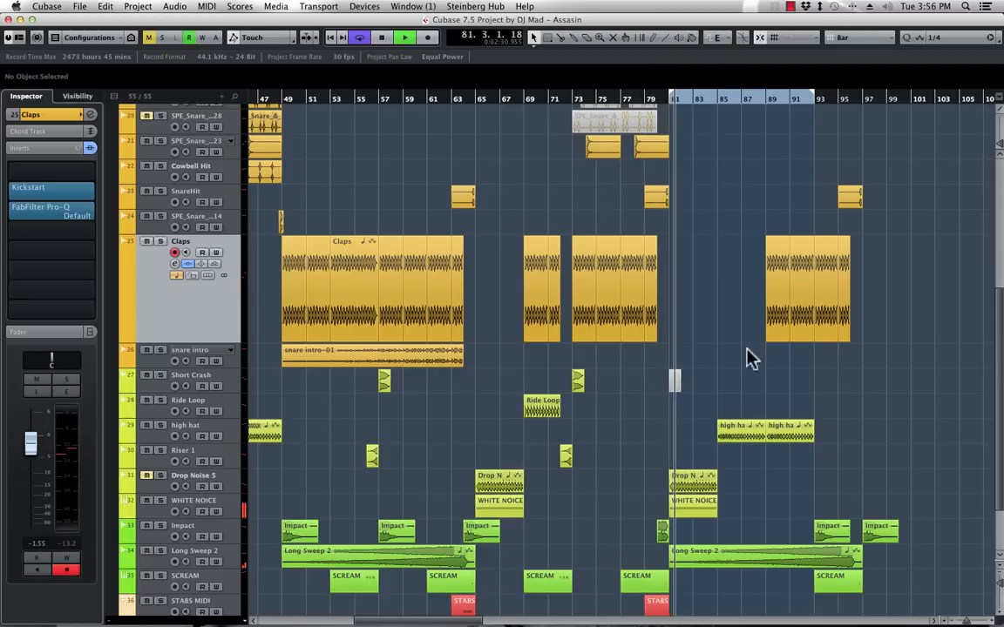
pyautogui.press('space')
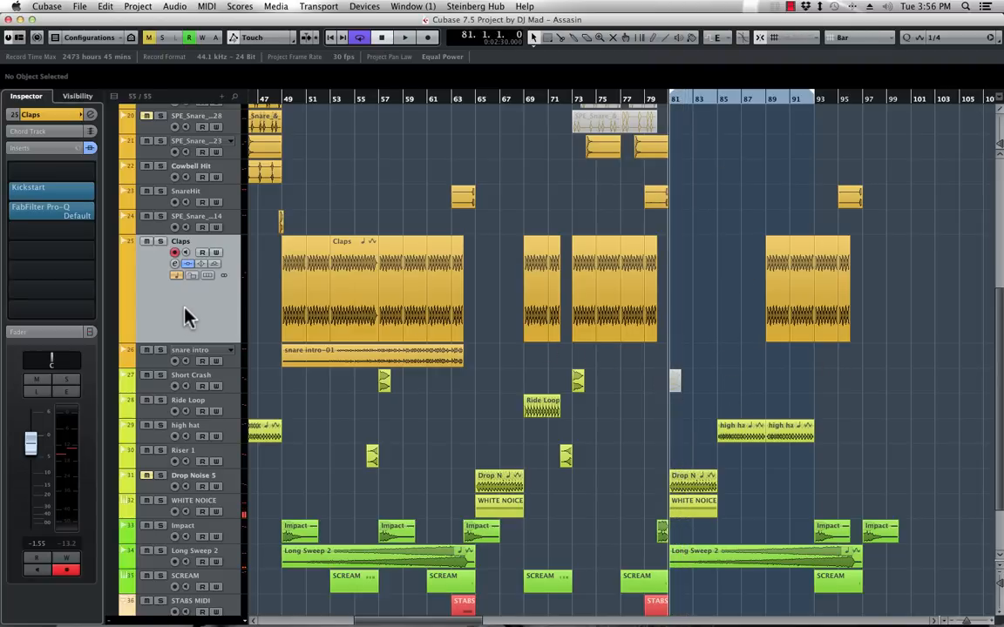
# Add one instrument track with Battery 4 below the Claps track
pyautogui.rightClick(165, 307)
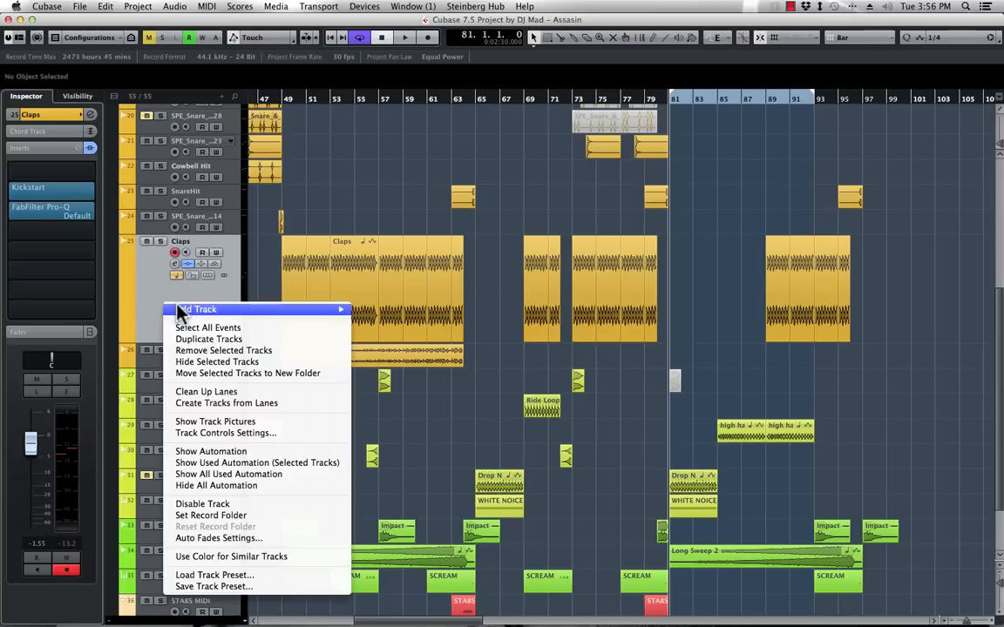
pyautogui.click(142, 282)
pyautogui.rightClick(178, 299)
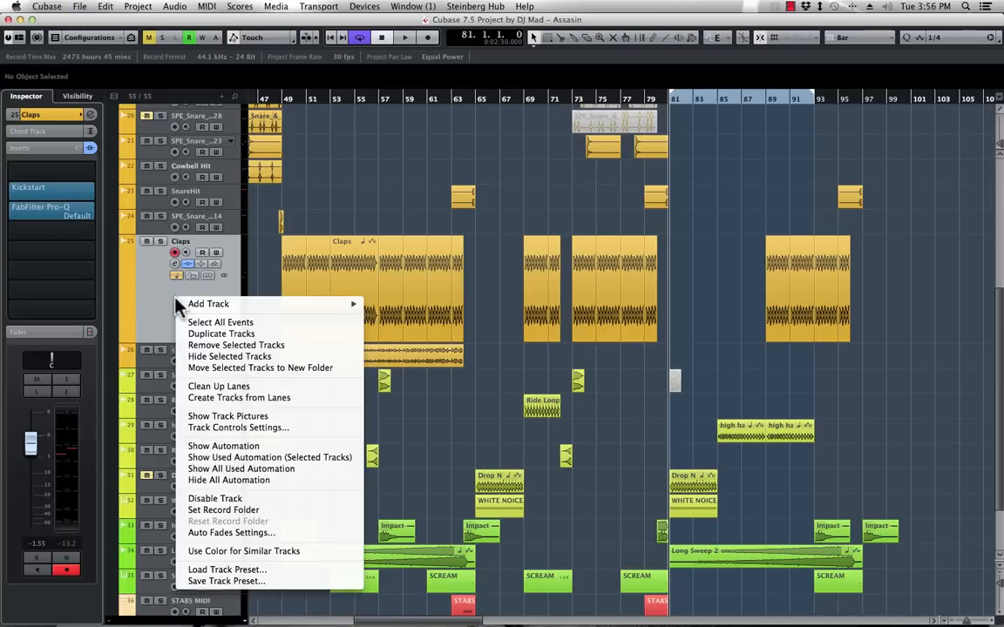
pyautogui.moveTo(227, 305)
pyautogui.click(401, 320)
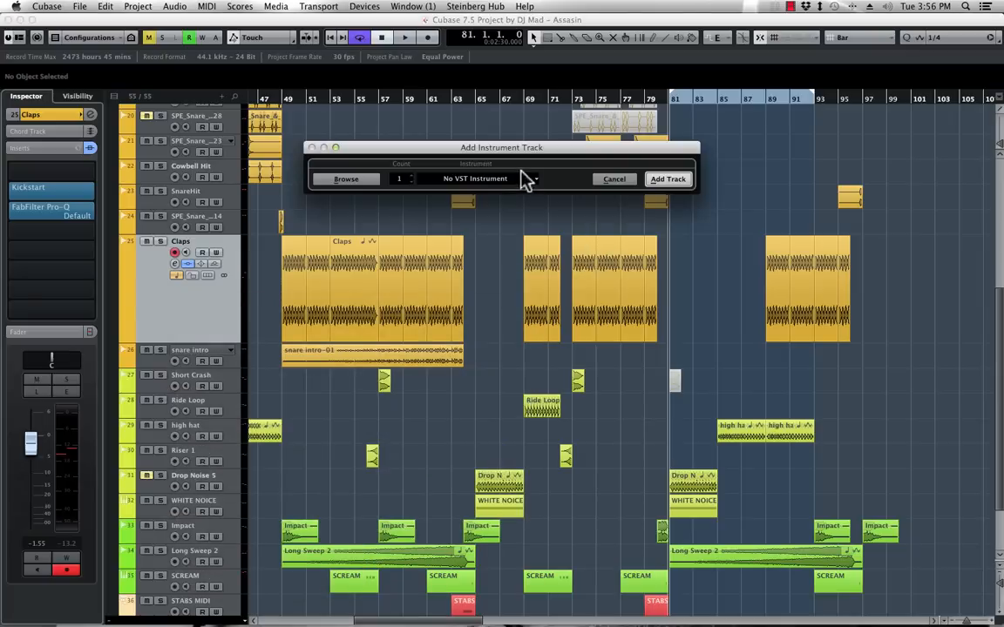
pyautogui.click(503, 180)
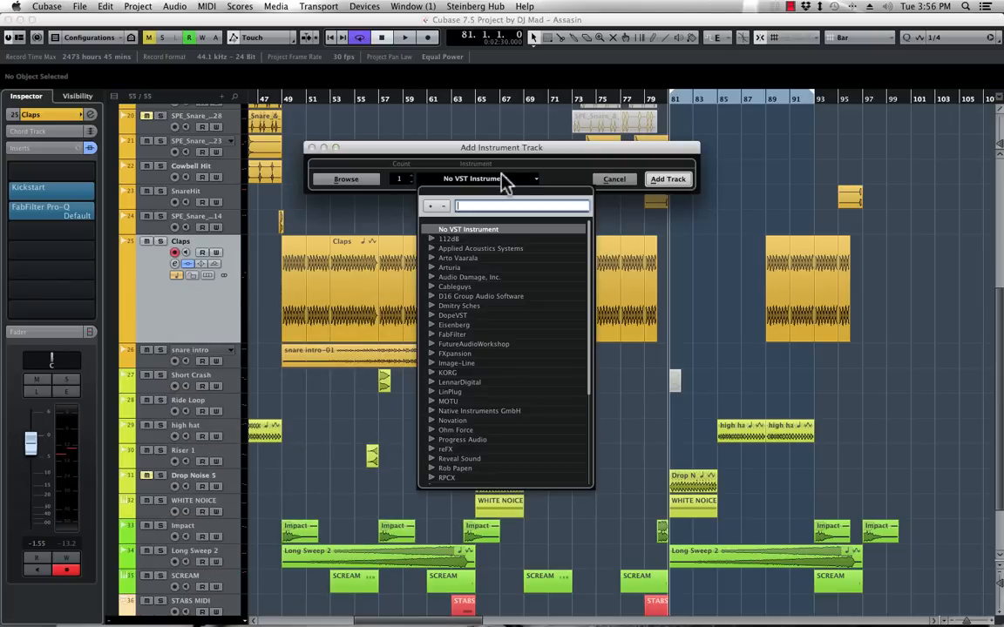
pyautogui.write('BAT')
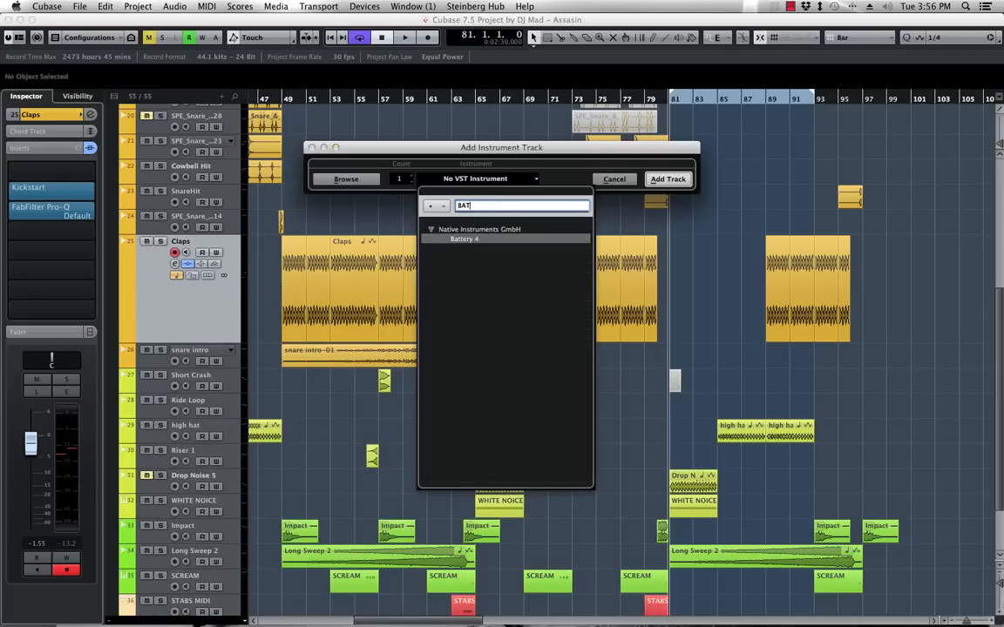
pyautogui.press('Return')
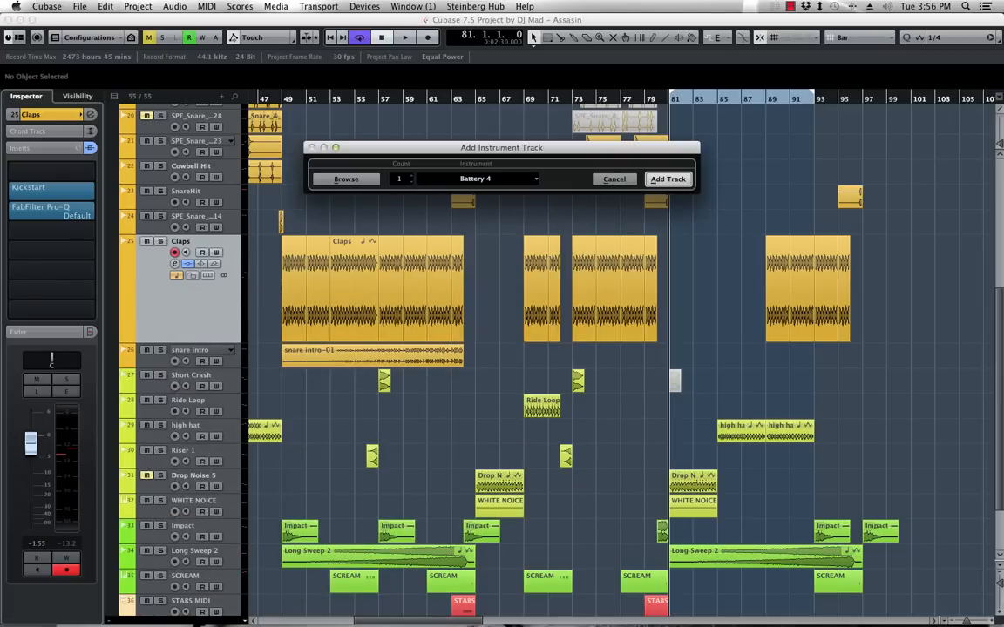
pyautogui.click(684, 180)
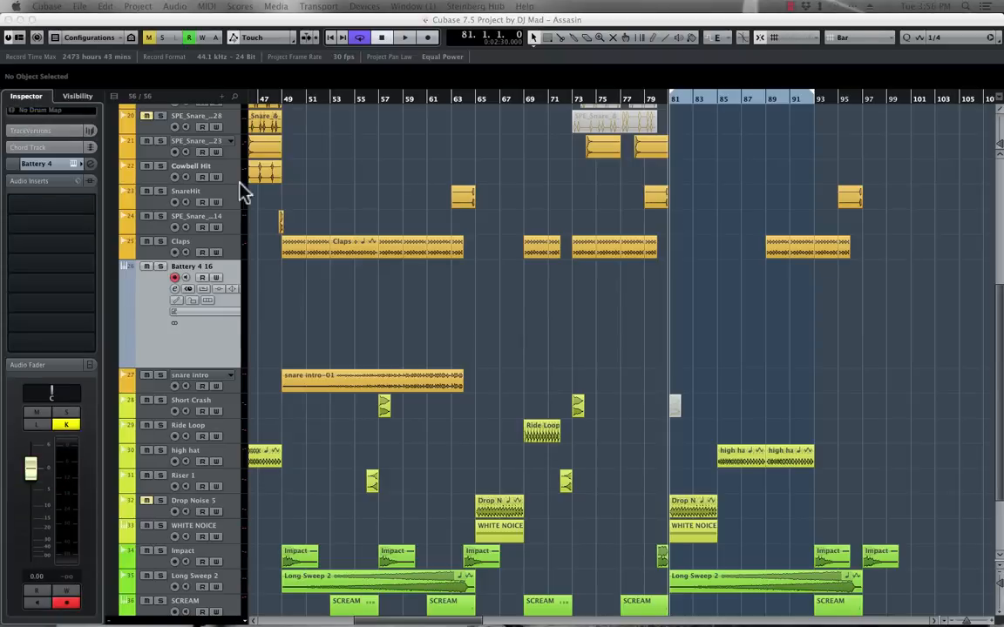
# Reposition the Battery window and load the TCD_Audio Devices Bonus.nbkt kit from the BATTERY MAD folder
pyautogui.moveTo(1003, 126); pyautogui.dragTo(974, 115)
pyautogui.moveTo(319, 162); pyautogui.dragTo(376, 113)
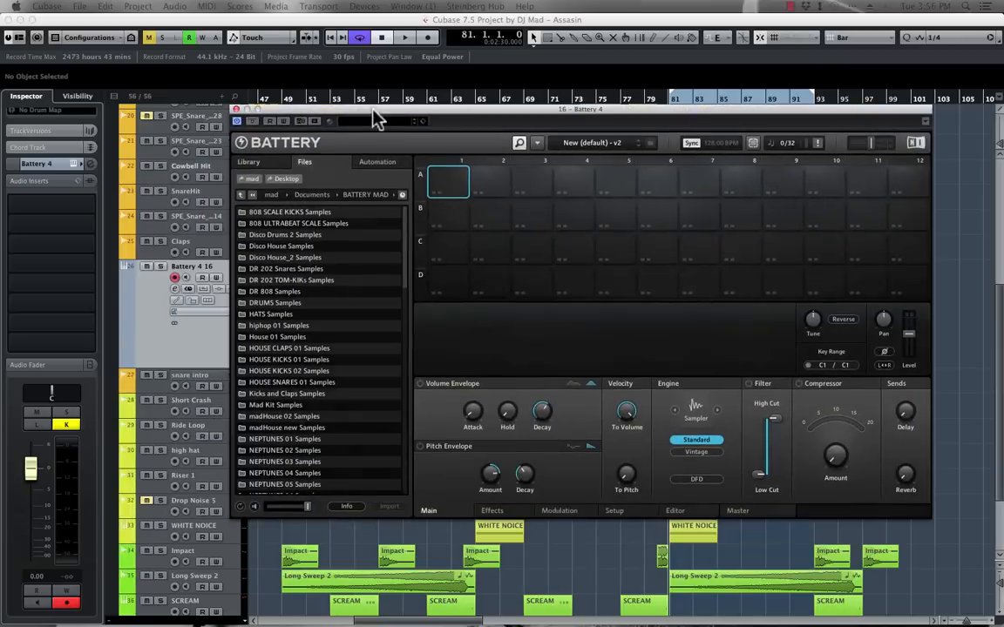
pyautogui.scroll(-3, 331, 261)
pyautogui.scroll(-3, 331, 264)
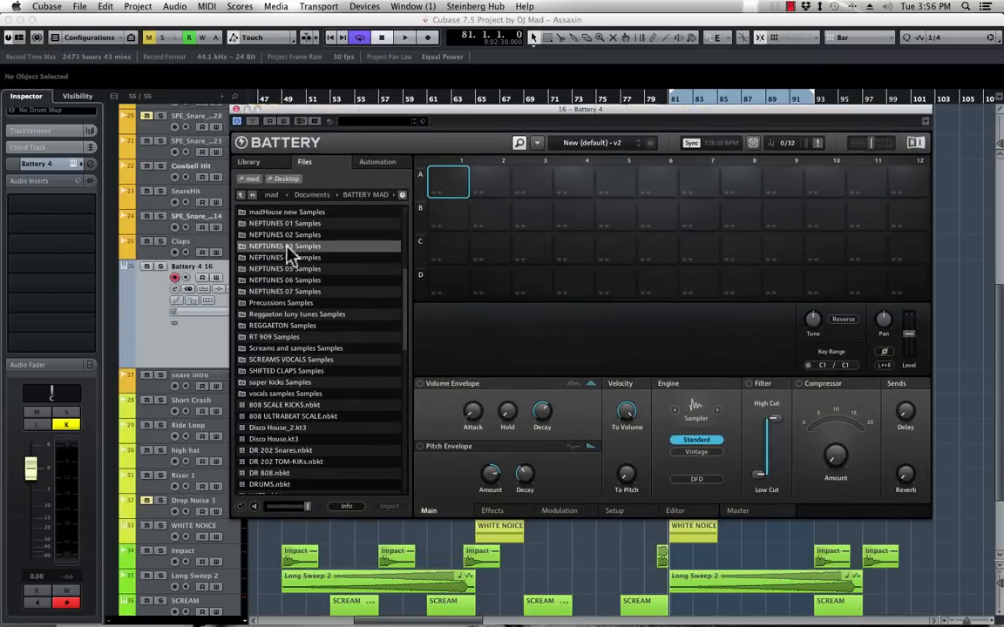
pyautogui.scroll(2, 327, 272)
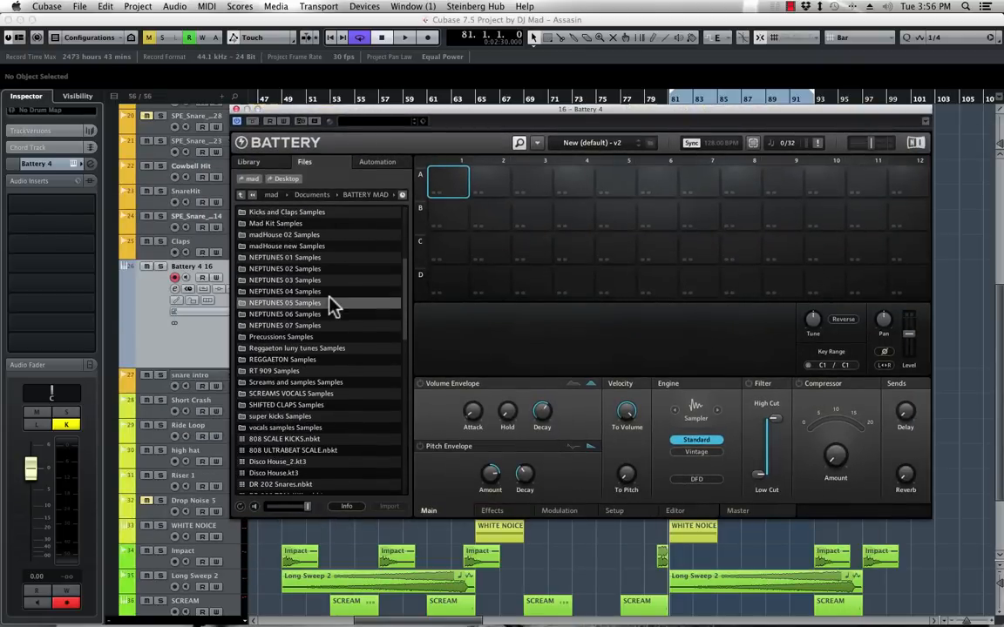
pyautogui.scroll(-4, 342, 306)
pyautogui.scroll(-10, 342, 305)
pyautogui.scroll(-10, 342, 304)
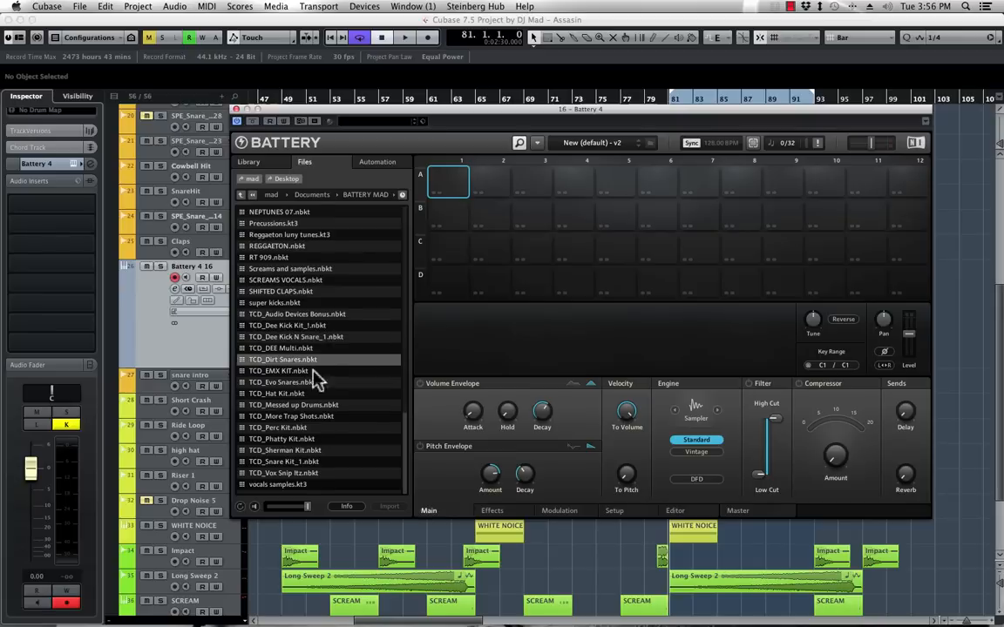
pyautogui.doubleClick(281, 315)
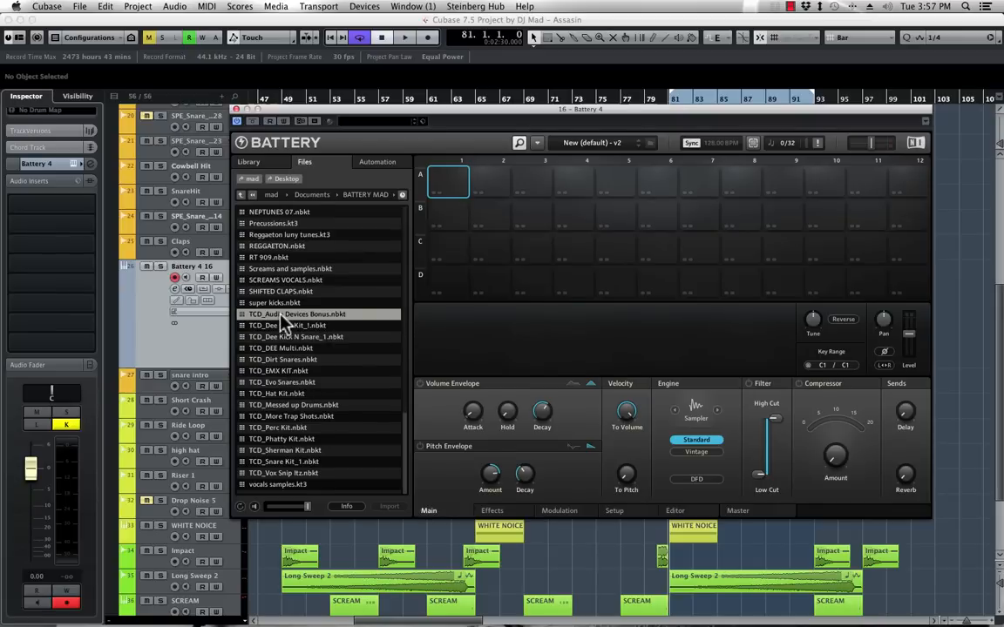
# Audition the kick, cymbal, percussion and snare sounds in cell row A of the TCD_Audio Devices Bonus kit
pyautogui.click(458, 189)
pyautogui.click(503, 188)
pyautogui.click(530, 185)
pyautogui.click(583, 185)
pyautogui.click(621, 184)
pyautogui.click(699, 185)
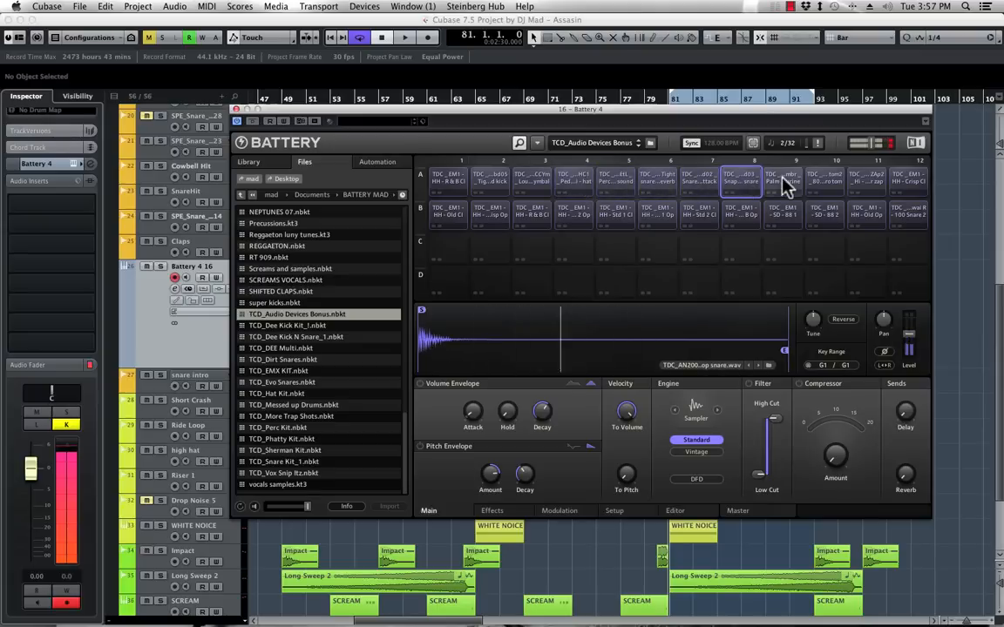
pyautogui.click(658, 183)
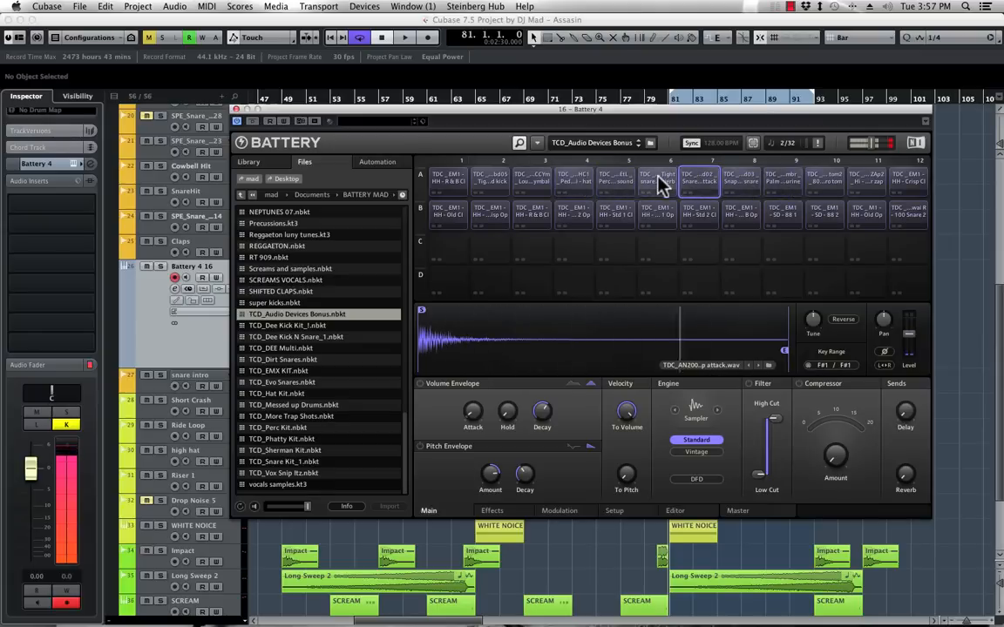
pyautogui.click(658, 183)
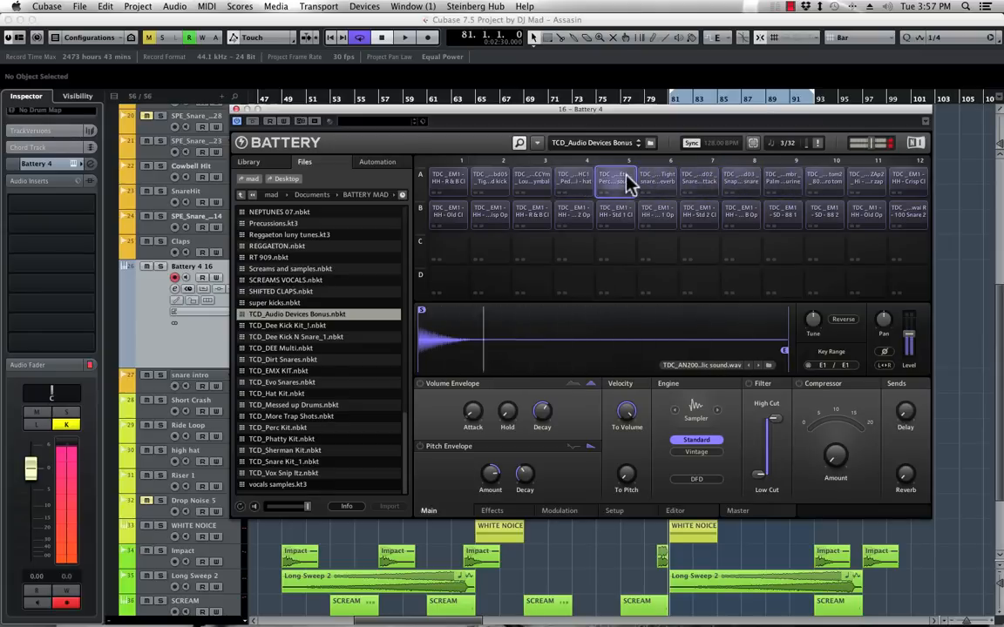
pyautogui.click(697, 183)
pyautogui.click(660, 183)
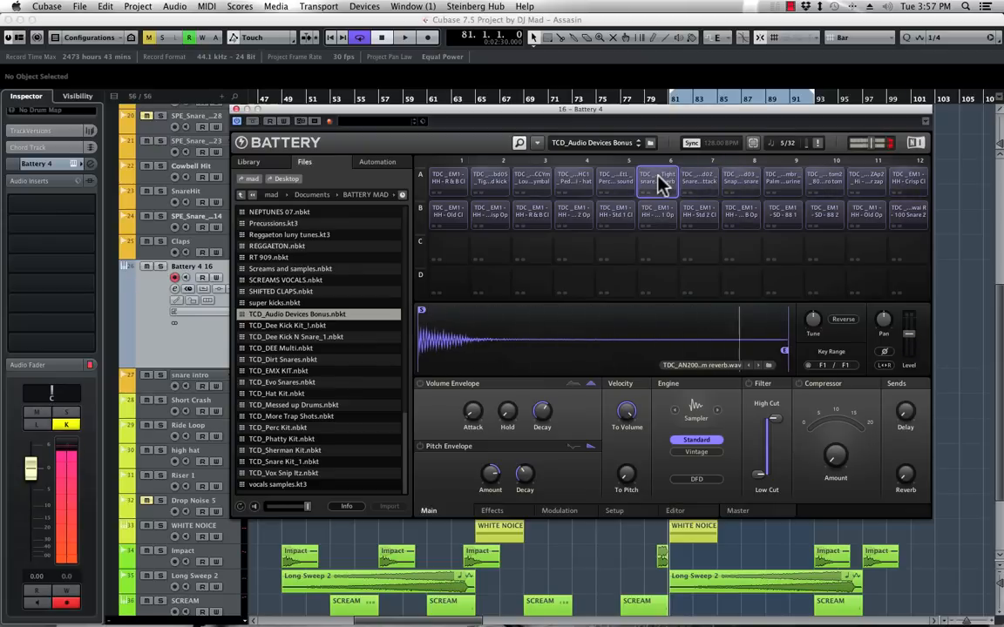
# Clear the Battery window off the arrangement and record one percussion hit on the Battery 4 16 track, starting from bar 84
pyautogui.press('space')
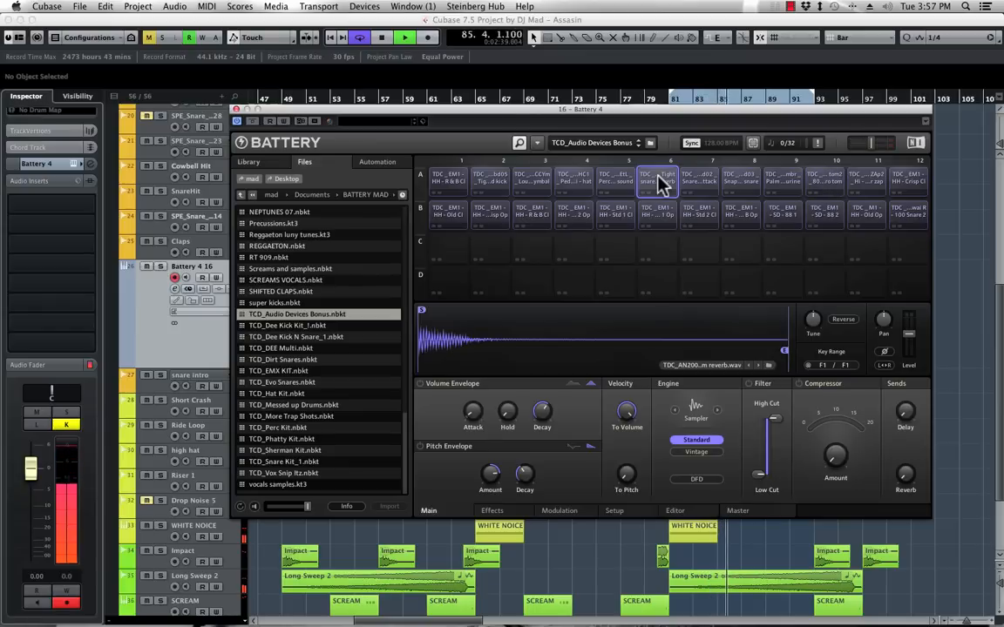
pyautogui.moveTo(312, 109); pyautogui.dragTo(1003, 155)
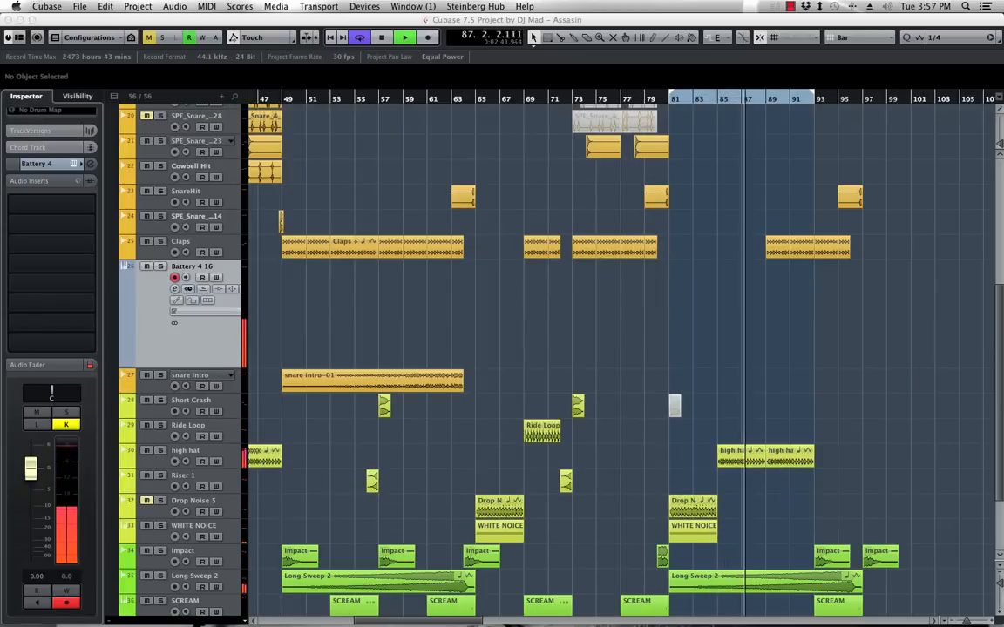
pyautogui.click(707, 100)
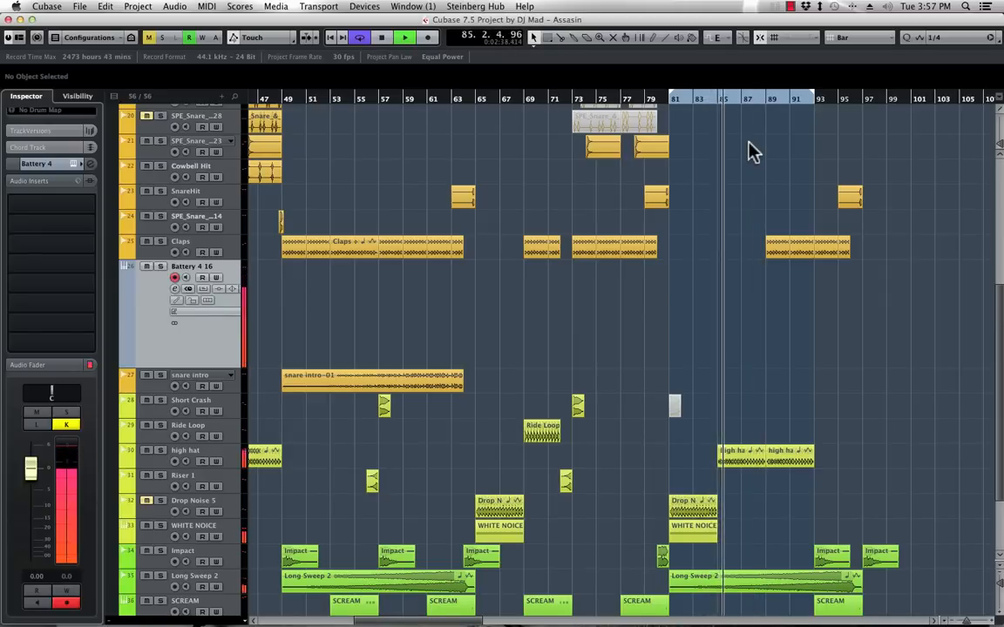
pyautogui.press('space')
pyautogui.press('KP_Multiply')
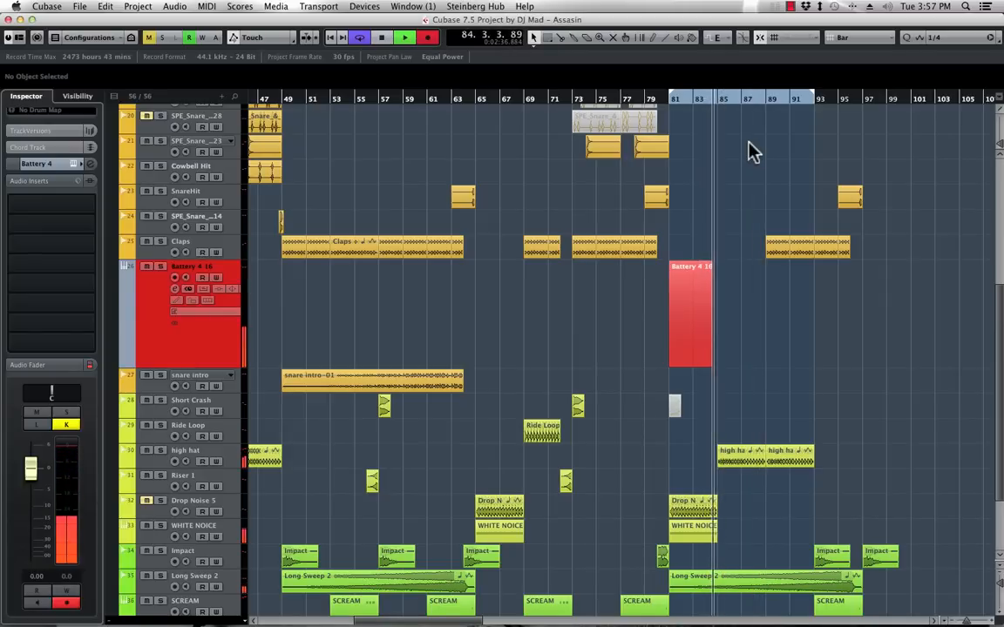
pyautogui.press('KP_Multiply')
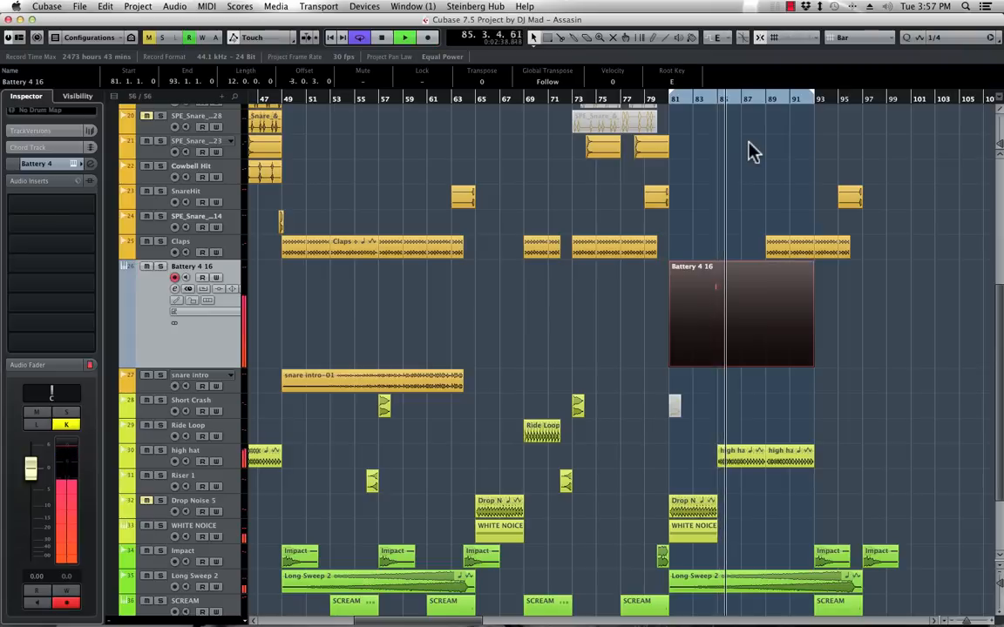
pyautogui.press('space')
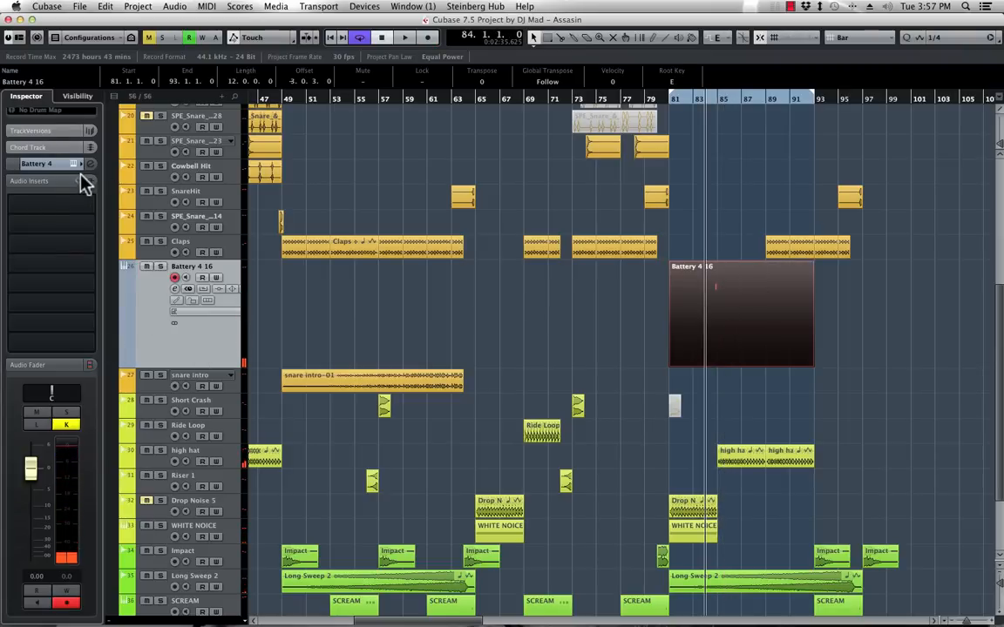
# Assign the GM Map drum map to the Battery 4 16 track and open its recorded part in the Drum Editor
pyautogui.scroll(-3, 81, 166)
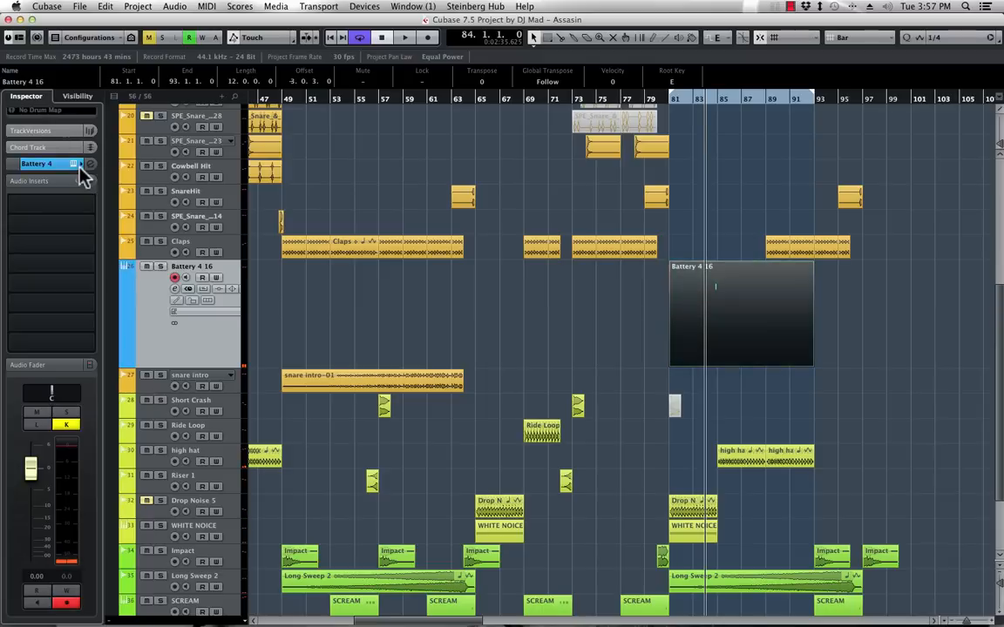
pyautogui.scroll(-1, 51, 110)
pyautogui.click(51, 109)
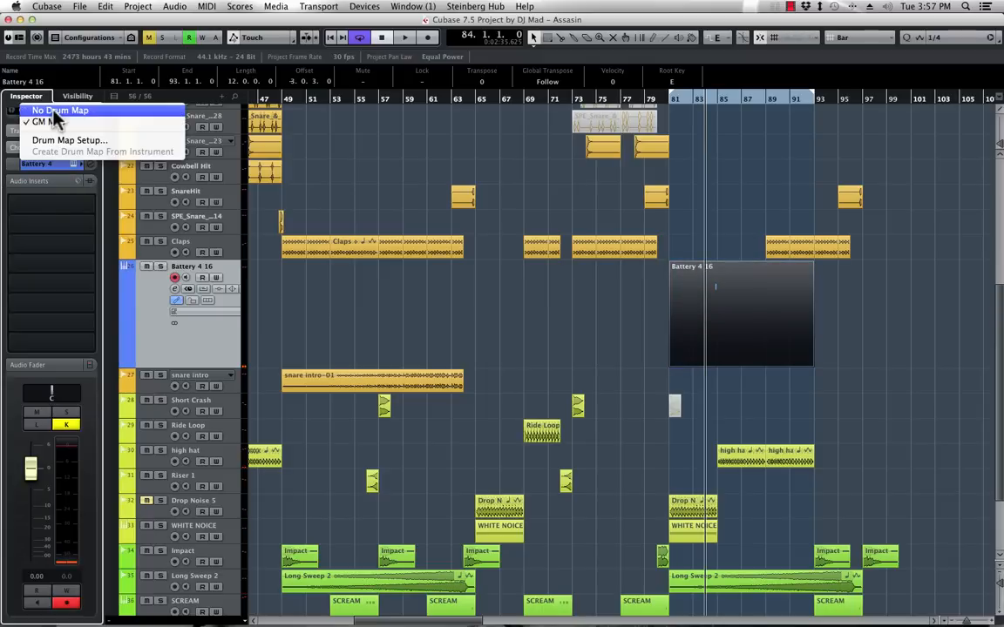
pyautogui.click(799, 325)
pyautogui.doubleClick(800, 325)
pyautogui.hscroll(2, 835, 282)
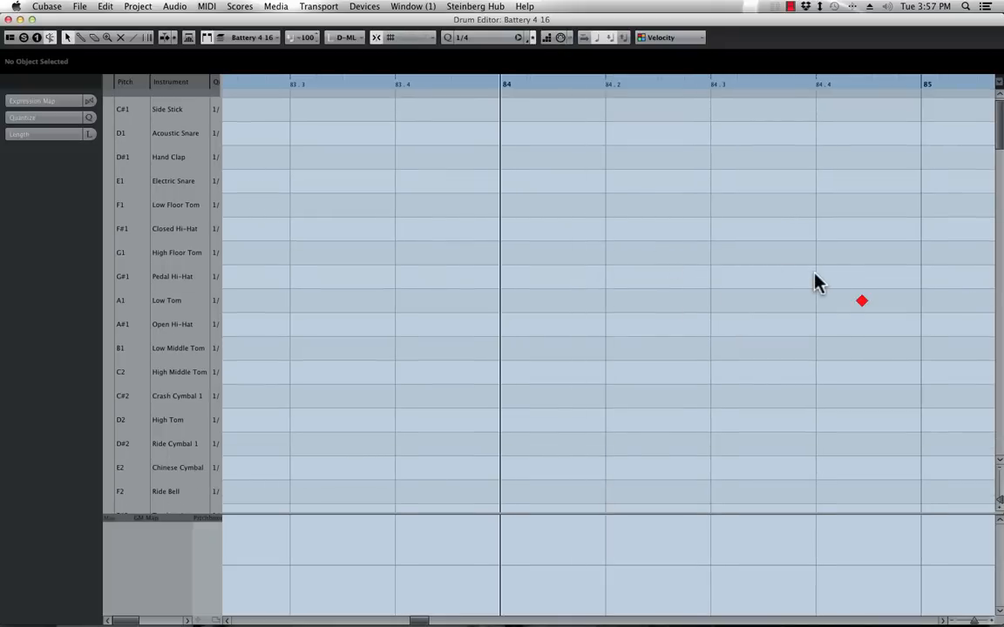
# Set the quantize value to 1/8, snap the recorded hit to 84.4.3.0, and close the editor
pyautogui.click(520, 39)
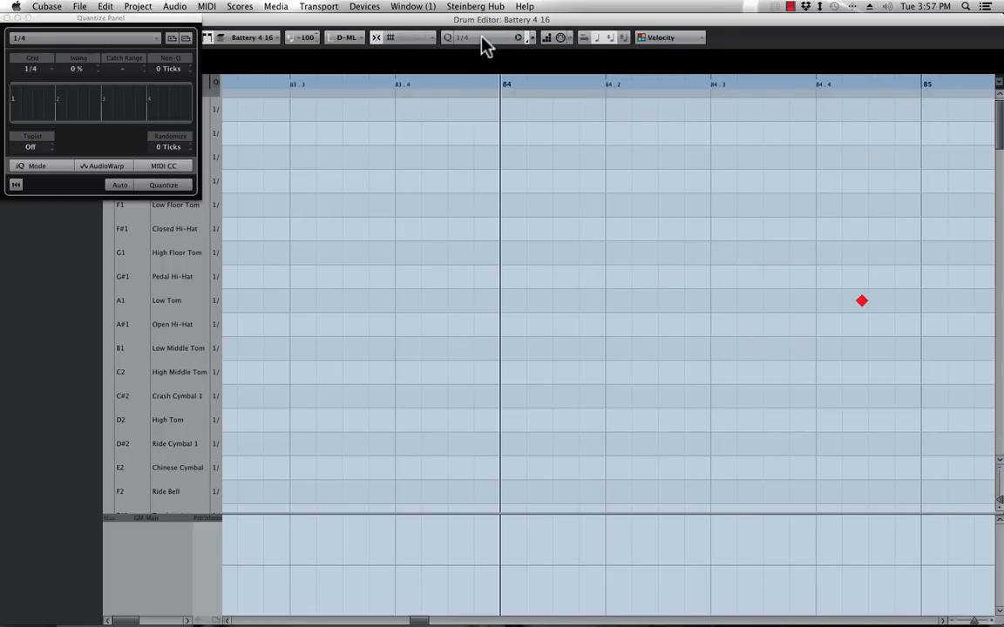
pyautogui.click(530, 38)
pyautogui.click(480, 38)
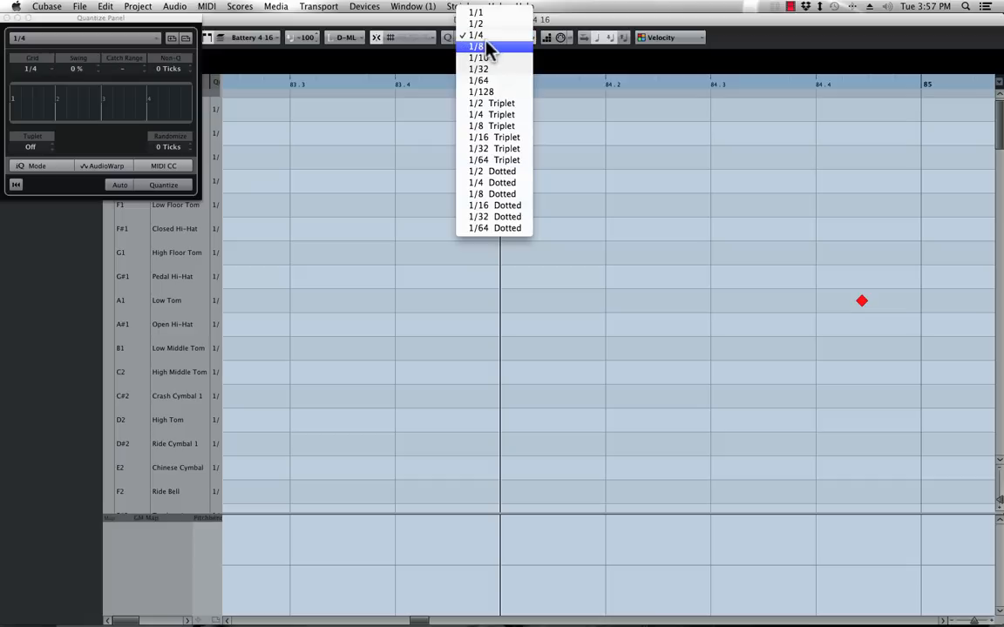
pyautogui.click(486, 46)
pyautogui.click(865, 302)
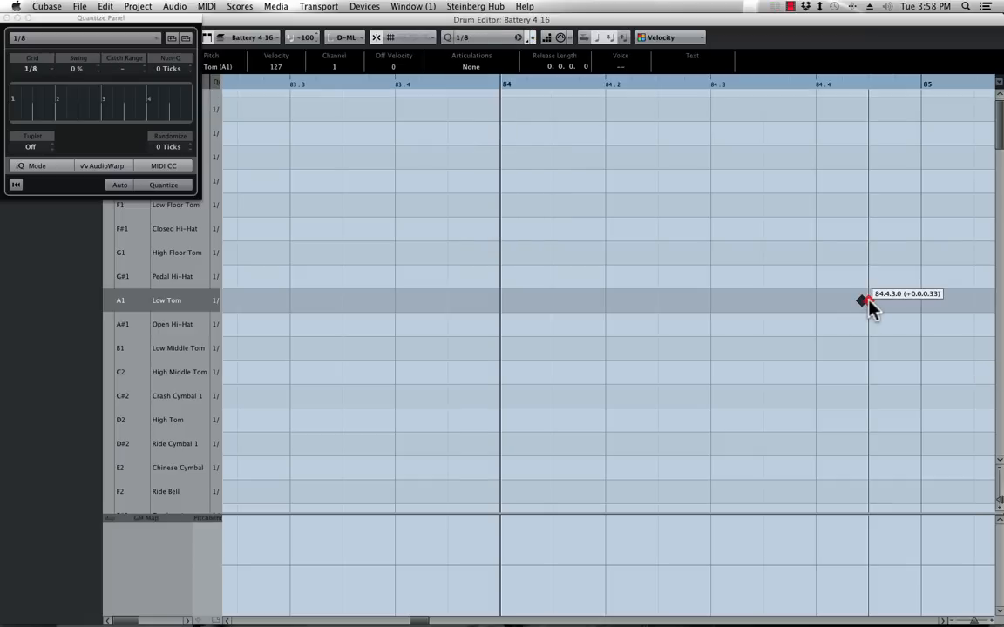
pyautogui.click(7, 18)
pyautogui.click(8, 18)
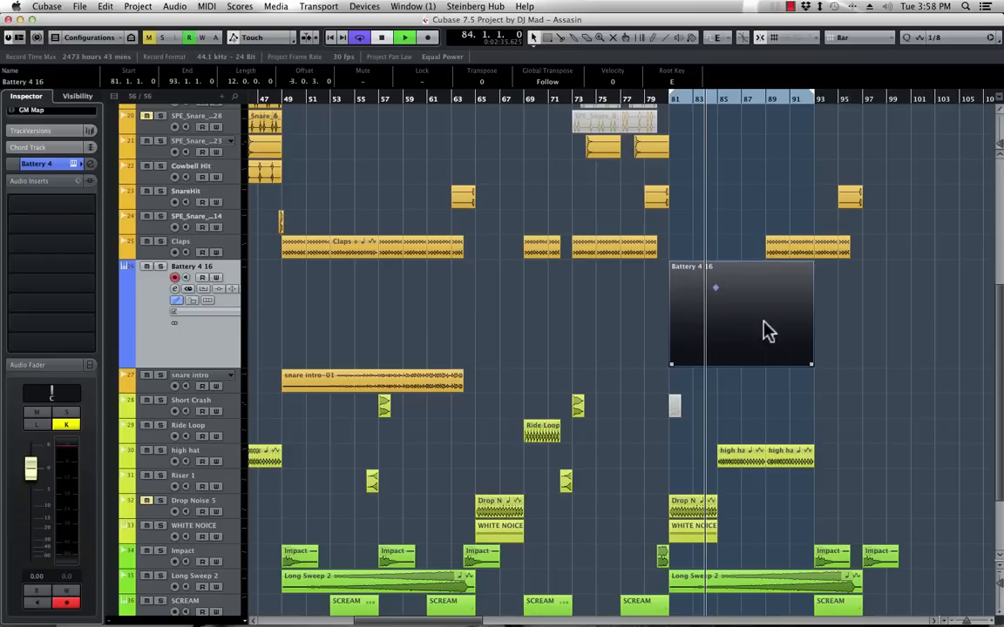
# Recolour the Battery 4 16 track orange and move it directly below the click track
pyautogui.click(132, 296)
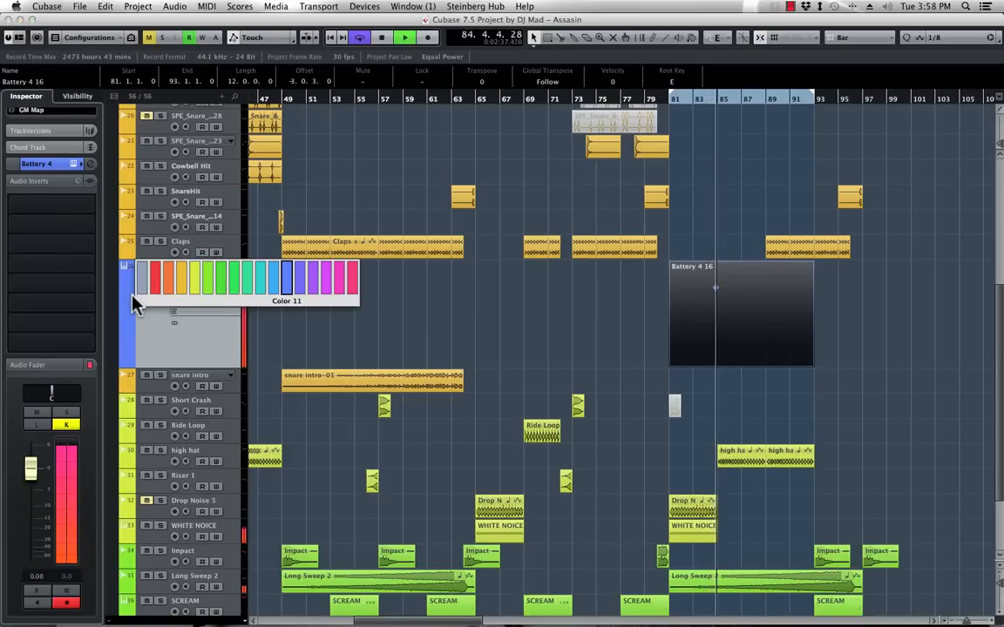
pyautogui.click(168, 291)
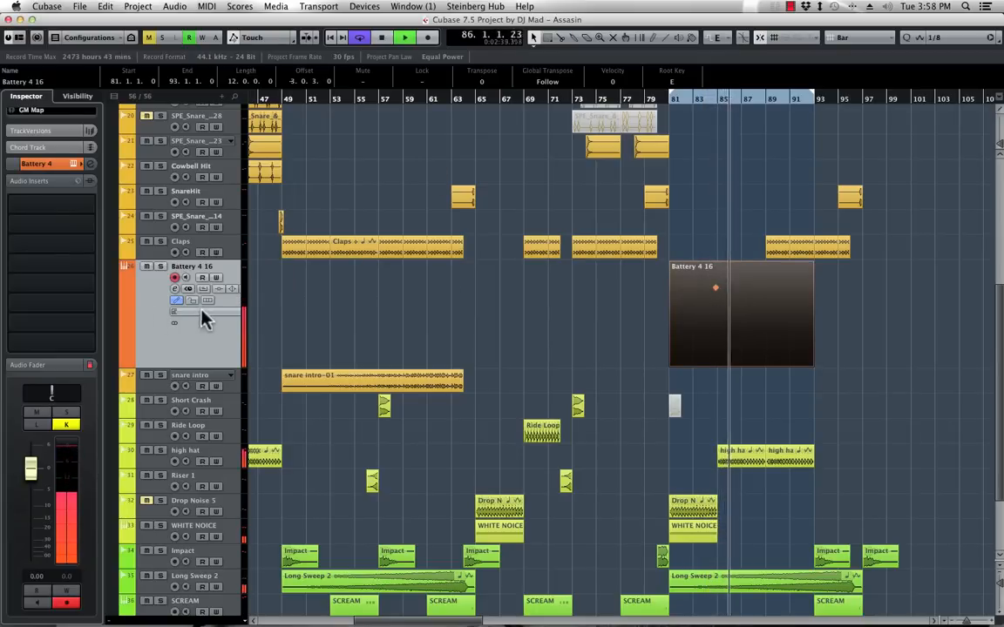
pyautogui.scroll(5, 192, 313)
pyautogui.moveTo(200, 487); pyautogui.dragTo(195, 259)
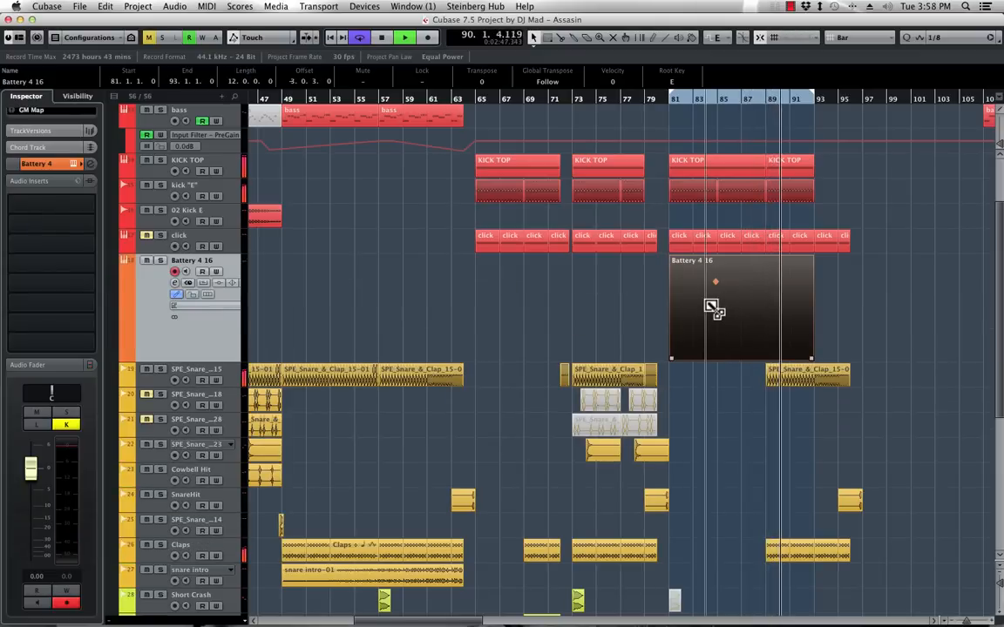
# Copy the percussion part from bar 81 to bar 65 and rename the track PERC HIT
pyautogui.moveTo(711, 309); pyautogui.dragTo(520, 307)
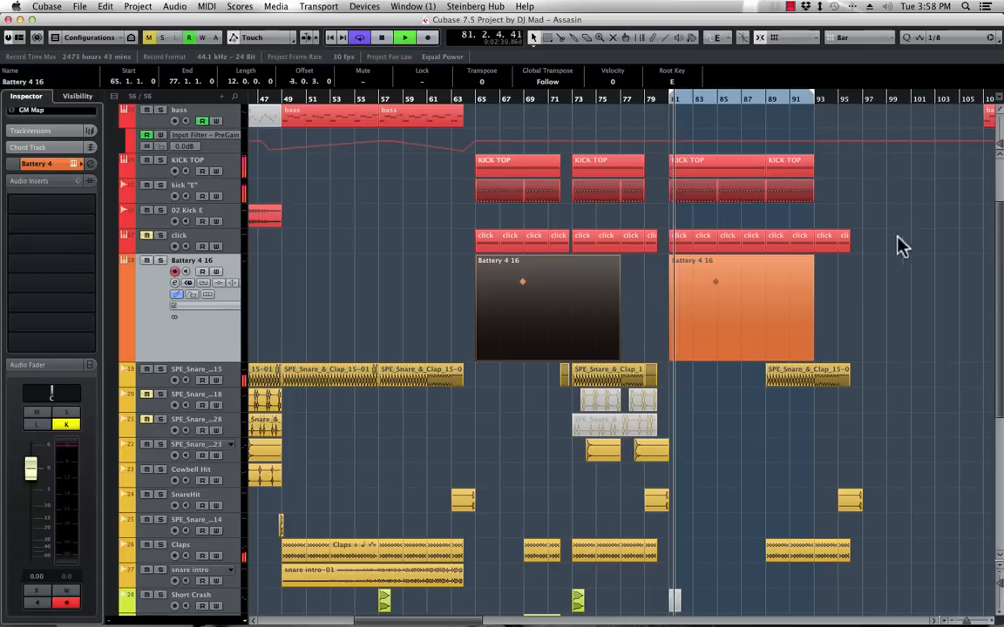
pyautogui.doubleClick(187, 261)
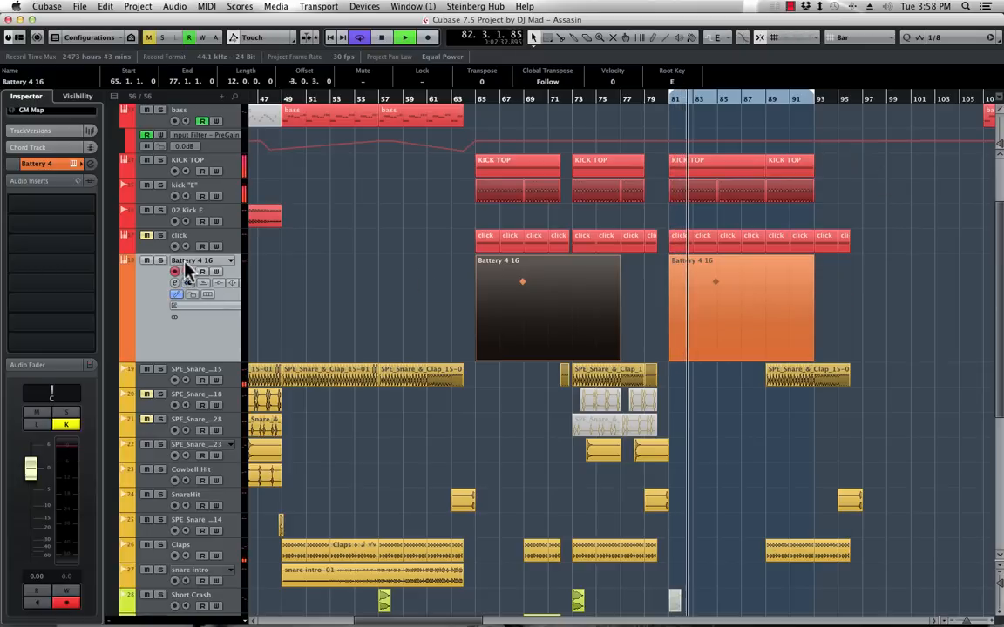
pyautogui.write('PERC HIT')
pyautogui.press('Return')
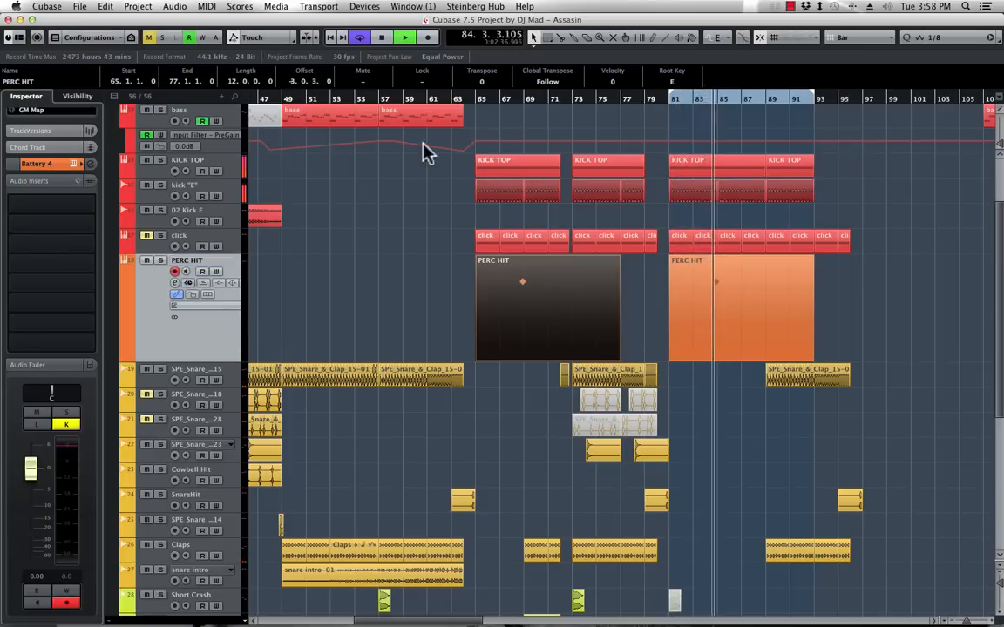
# Set the grid type to Beat and shorten the Drop Noise 3 event before bar 85 to end at 84.4.1.0
pyautogui.moveTo(708, 104); pyautogui.dragTo(707, 125)
pyautogui.scroll(-8, 752, 309)
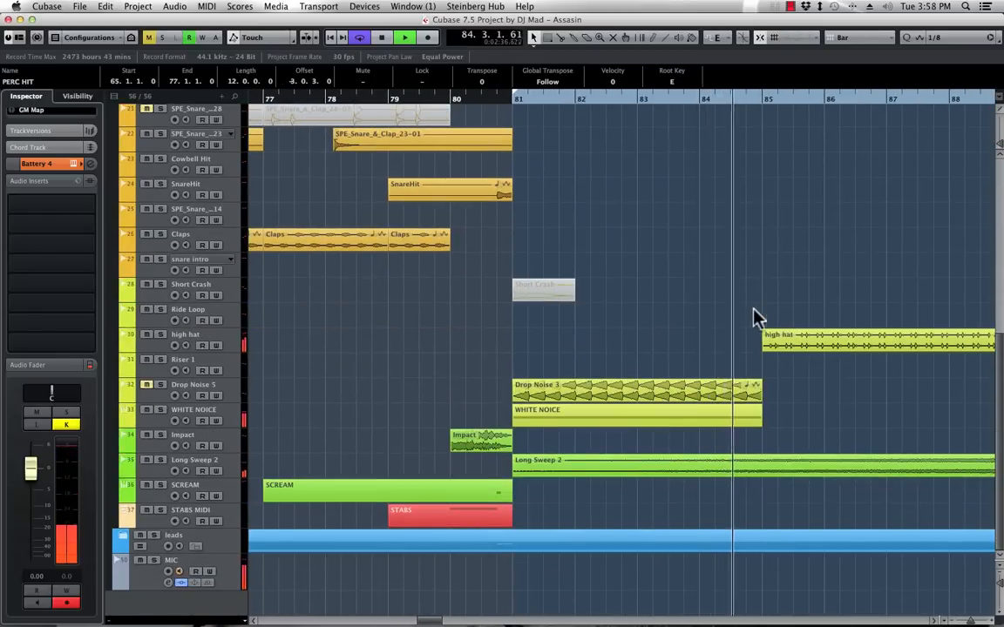
pyautogui.press('h')
pyautogui.press('h')
pyautogui.press('h')
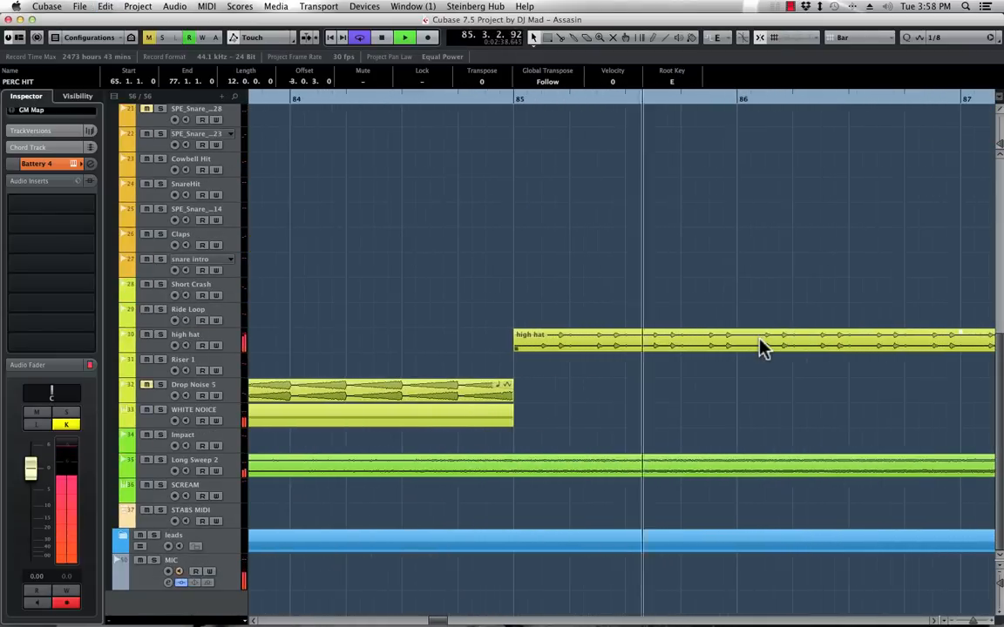
pyautogui.press('space')
pyautogui.click(867, 39)
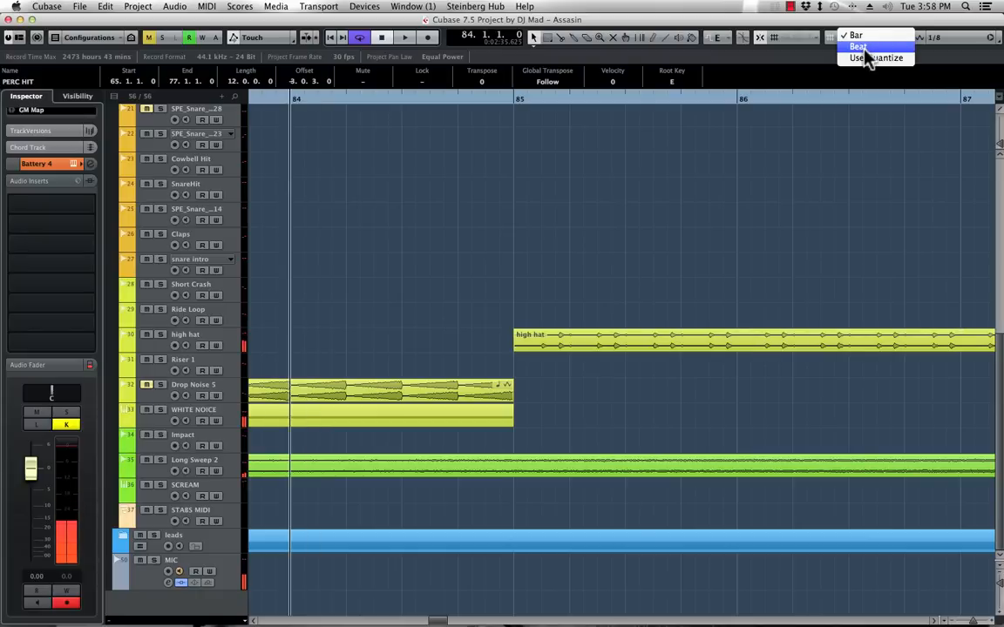
pyautogui.click(421, 530)
pyautogui.press('space')
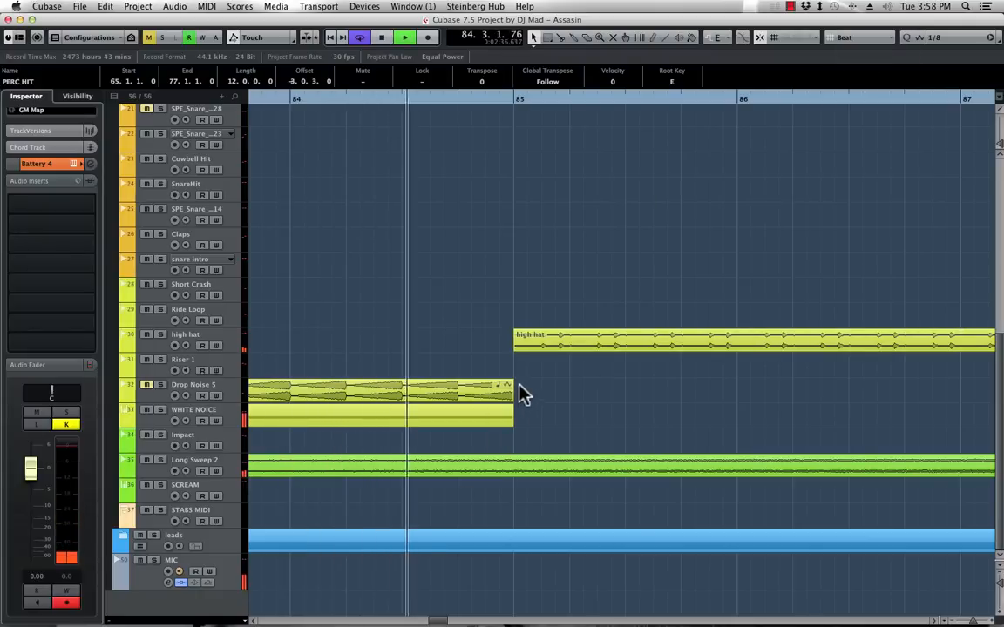
pyautogui.moveTo(526, 386); pyautogui.dragTo(457, 398)
# Set the grid type to Use Quantize and adjust the Drop Noise 3 event to end an eighth note before bar 85
pyautogui.click(521, 398)
pyautogui.click(853, 47)
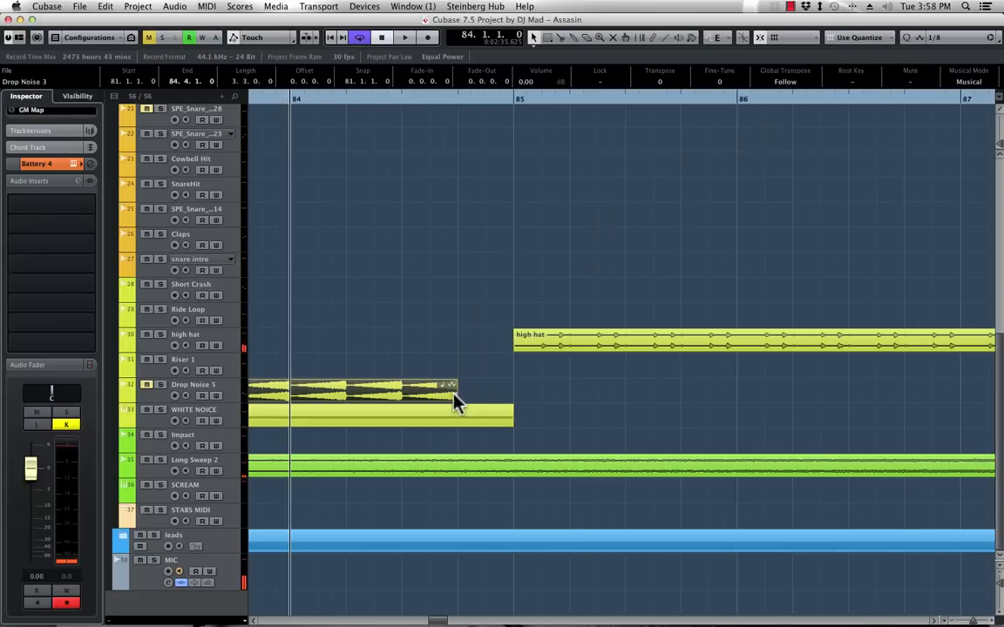
pyautogui.moveTo(453, 394); pyautogui.dragTo(484, 396)
# Shorten the E3 note in the WHITE NOICE part to end at 84.4.3.0 and close the Key Editor
pyautogui.doubleClick(493, 413)
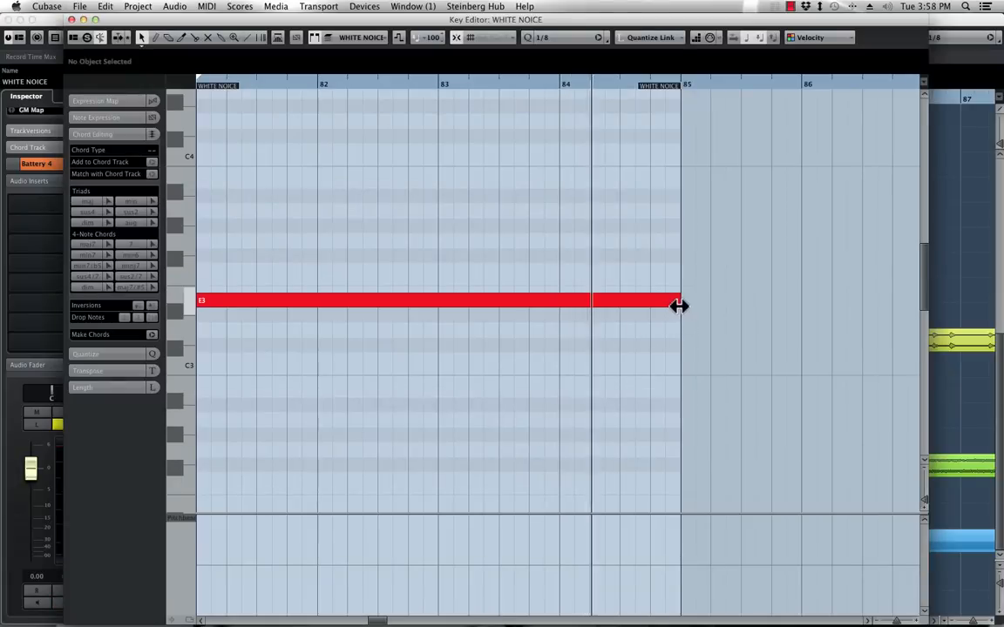
pyautogui.moveTo(680, 303); pyautogui.dragTo(666, 316)
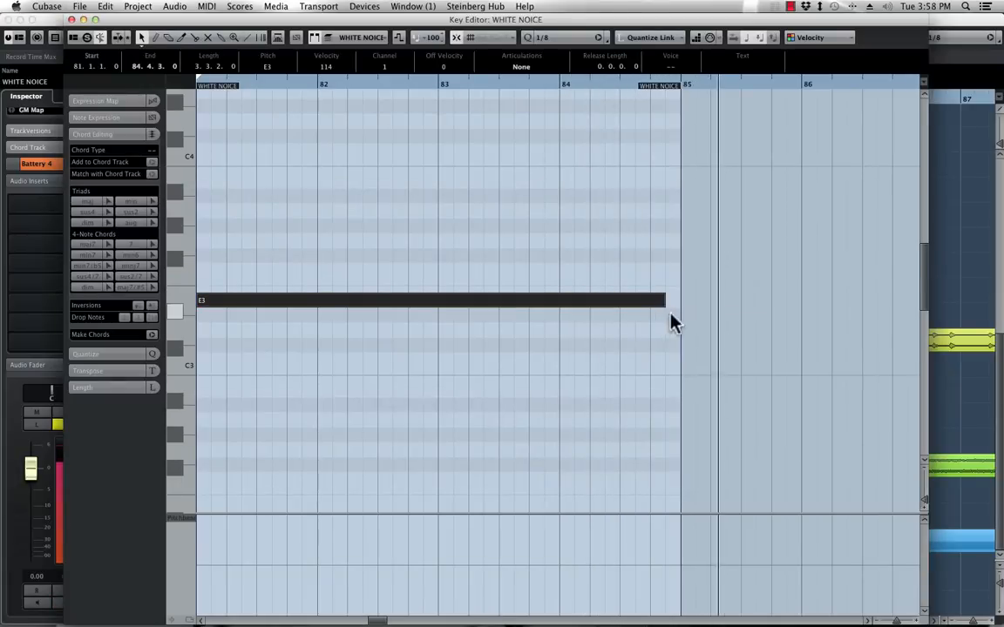
pyautogui.click(73, 20)
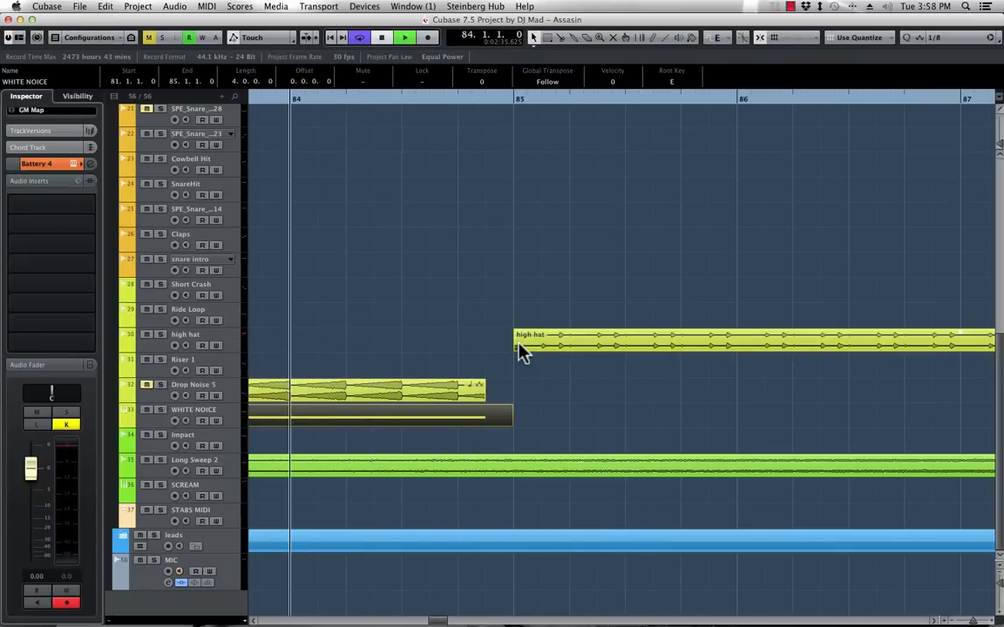
# Lower the PERC HIT track's volume to about -4 dB
pyautogui.scroll(5, 522, 351)
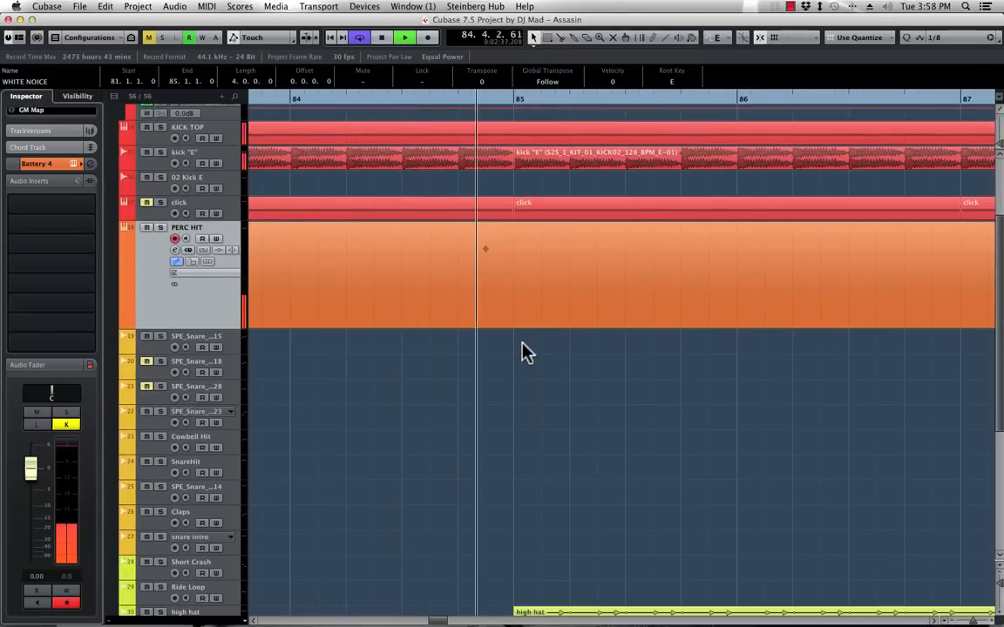
pyautogui.hscroll(-5, 444, 352)
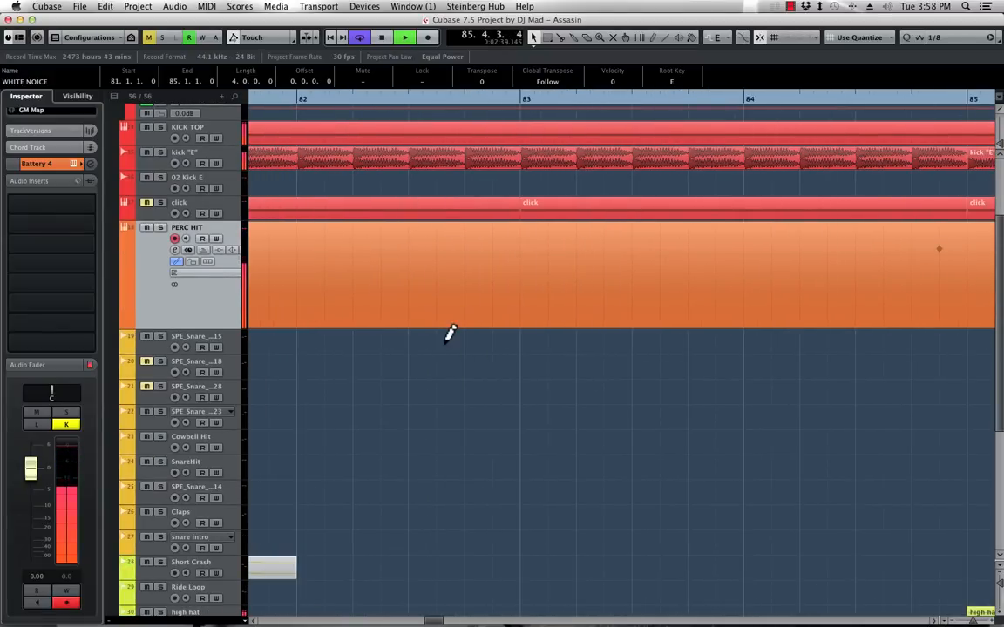
pyautogui.press('h')
pyautogui.press('h')
pyautogui.press('h')
pyautogui.press('h')
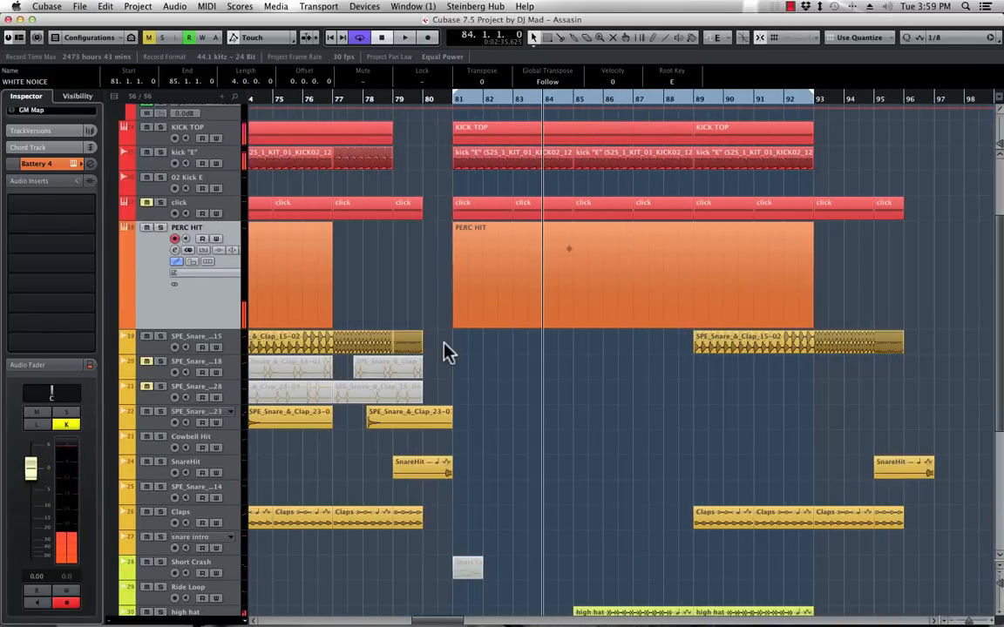
pyautogui.moveTo(31, 469); pyautogui.dragTo(36, 485)
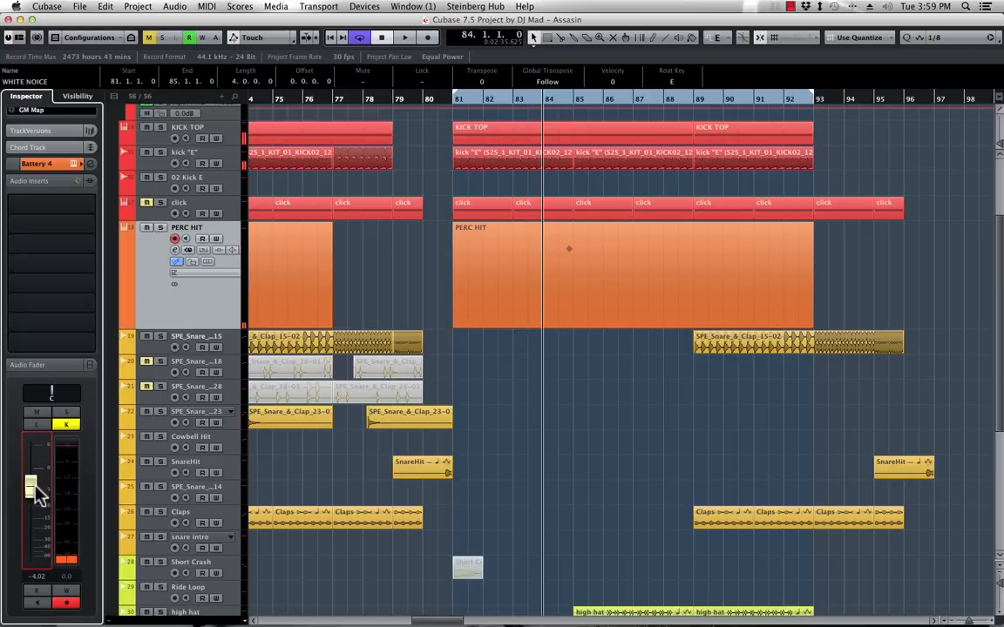
# Play back from bar 84 and lower the PERC HIT track's volume to about -6.4 dB
pyautogui.press('space')
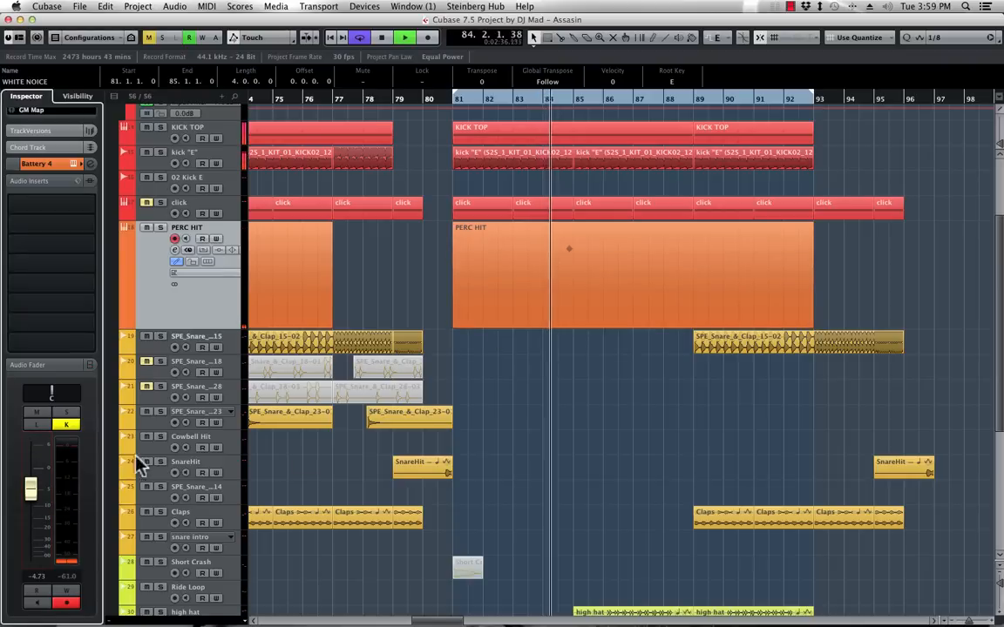
pyautogui.moveTo(33, 494); pyautogui.dragTo(32, 496)
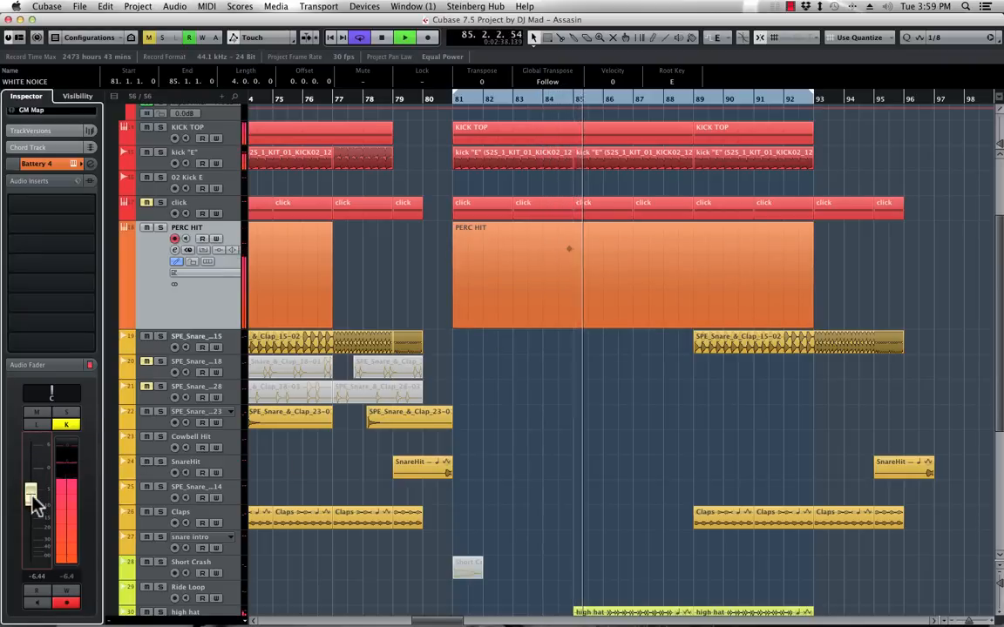
# Set the grid type to Bar and delete the Drop Noise 3 and WHITE NOICE events starting at bar 65
pyautogui.hscroll(-4, 499, 310)
pyautogui.hscroll(-3, 497, 318)
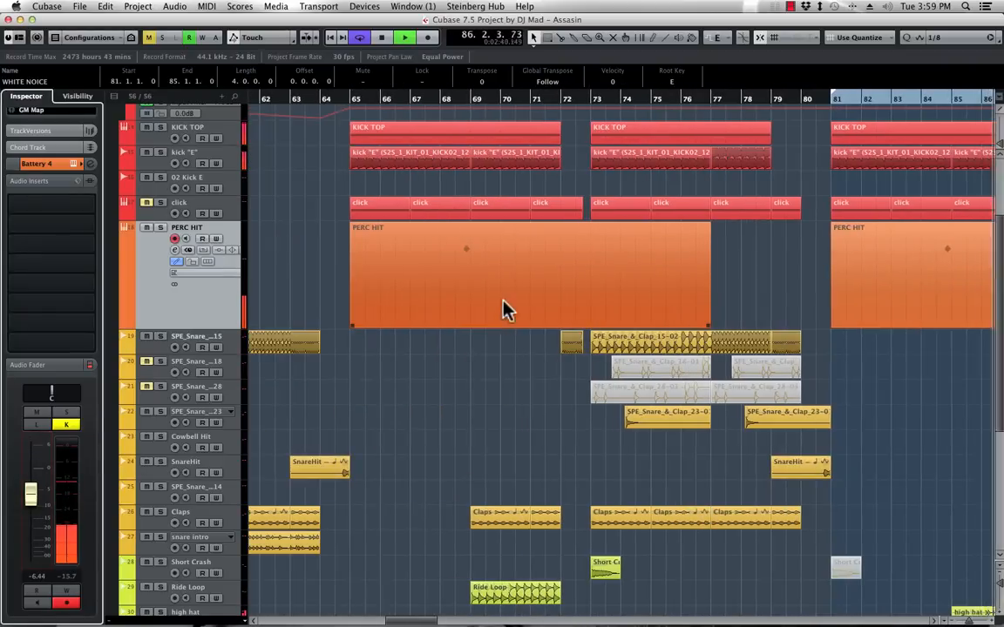
pyautogui.scroll(-5, 479, 462)
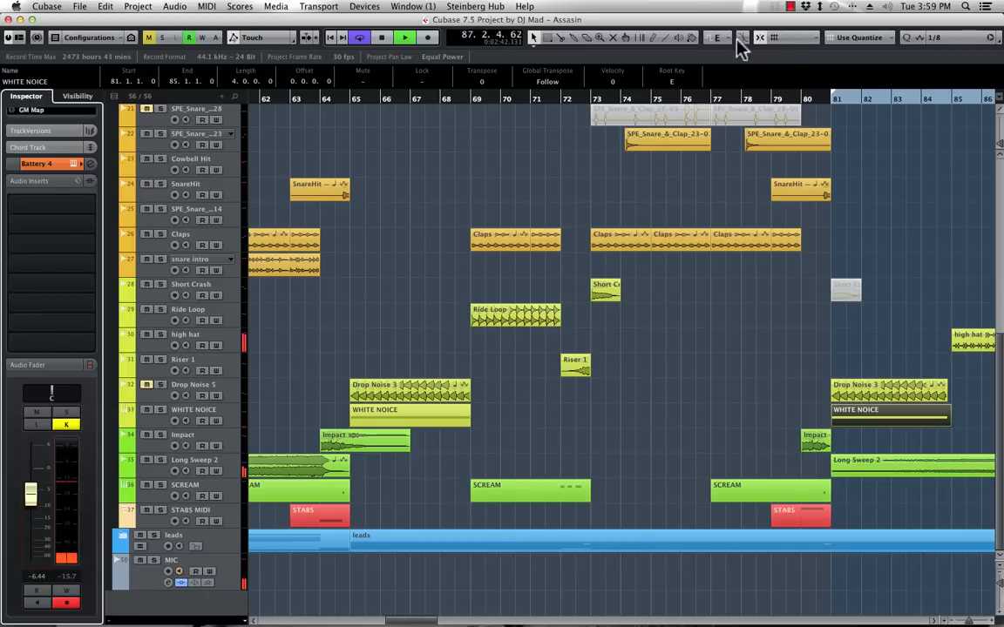
pyautogui.click(859, 37)
pyautogui.click(849, 14)
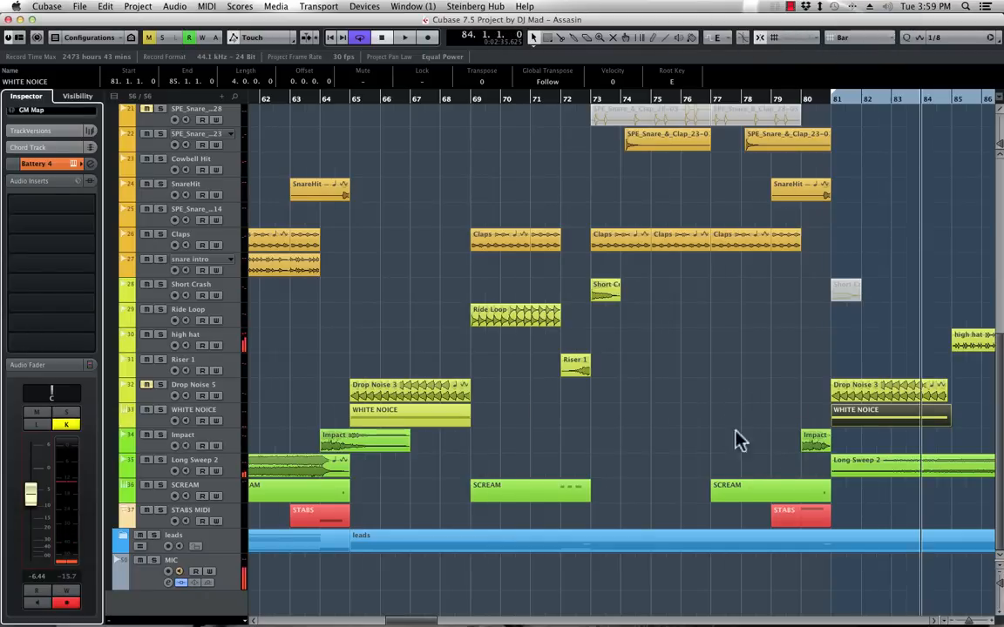
pyautogui.moveTo(536, 398); pyautogui.dragTo(365, 425)
pyautogui.press('Delete')
# Copy the trimmed Drop Noise 3 and WHITE NOICE events from bar 81 to start at bar 65
pyautogui.moveTo(767, 397); pyautogui.dragTo(890, 419)
pyautogui.moveTo(845, 388); pyautogui.dragTo(358, 399)
pyautogui.press('space')
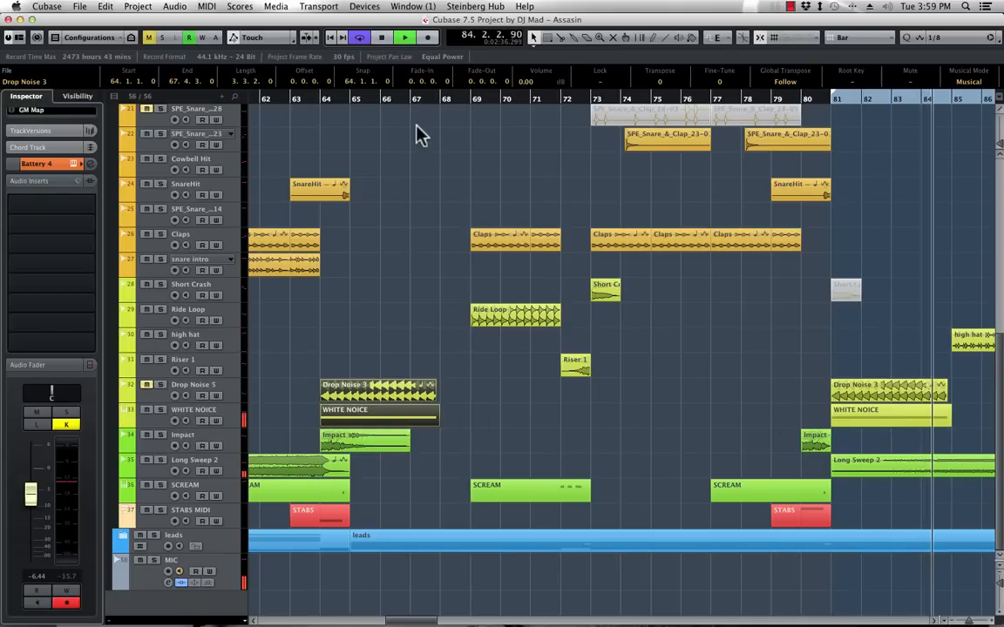
pyautogui.scroll(3, 454, 309)
pyautogui.scroll(-3, 455, 309)
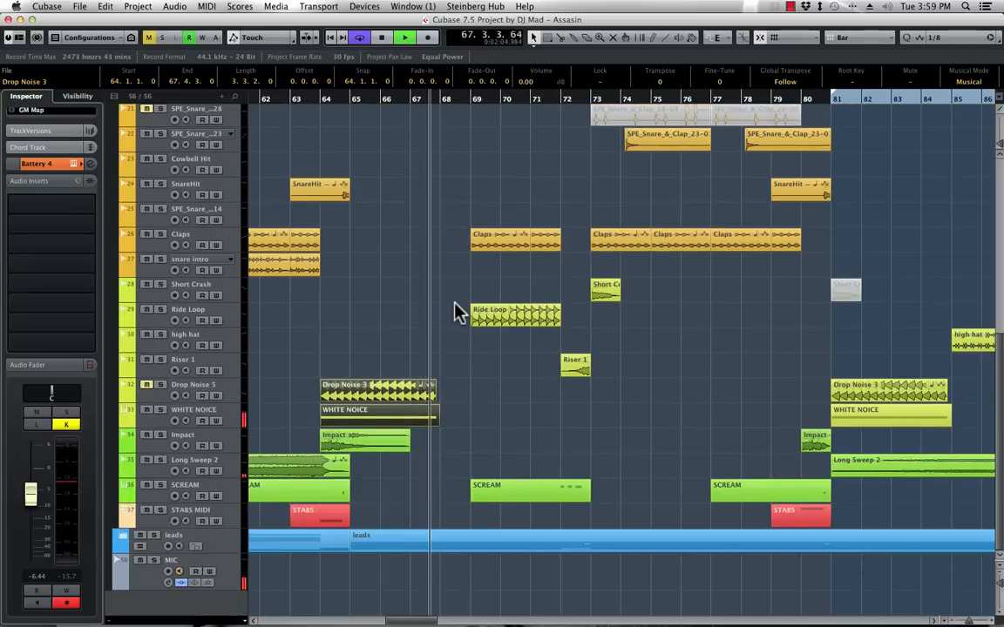
pyautogui.moveTo(352, 389); pyautogui.dragTo(370, 391)
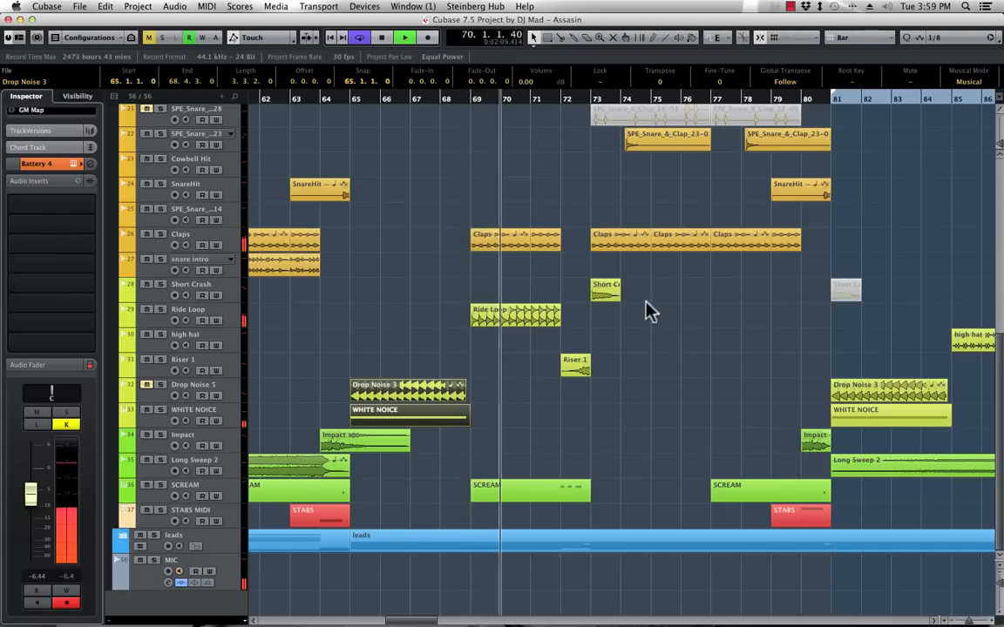
# Record three Battery 4 hits on the PERC HIT track, starting the take at bar 72
pyautogui.scroll(10, 654, 314)
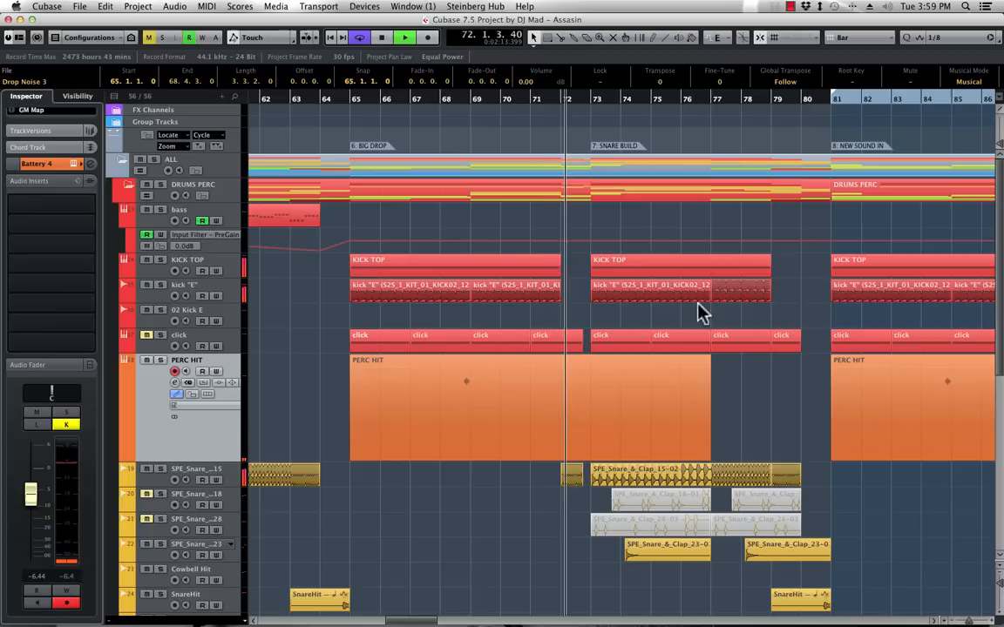
pyautogui.press('space')
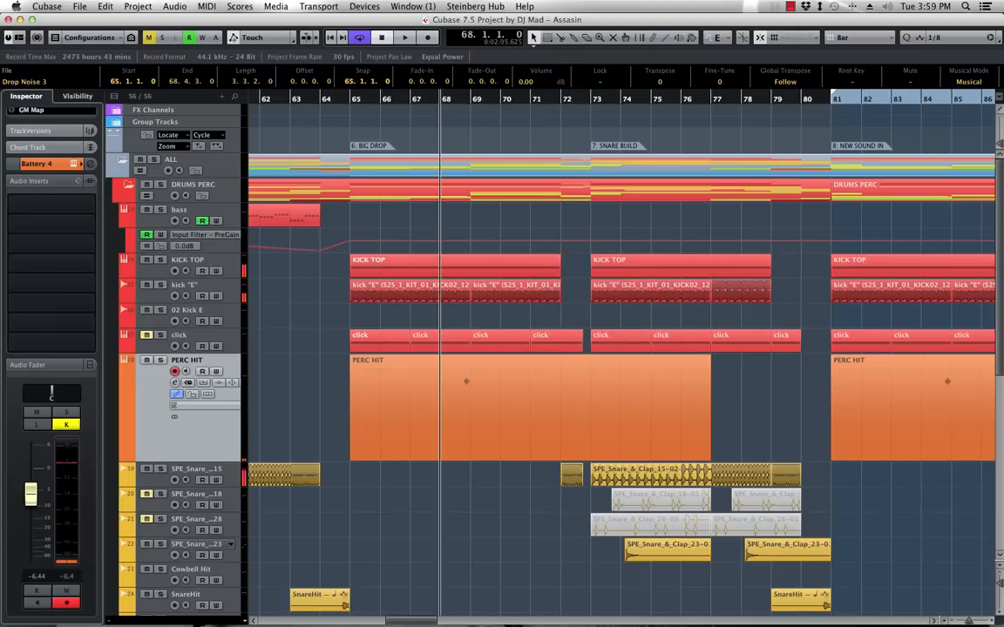
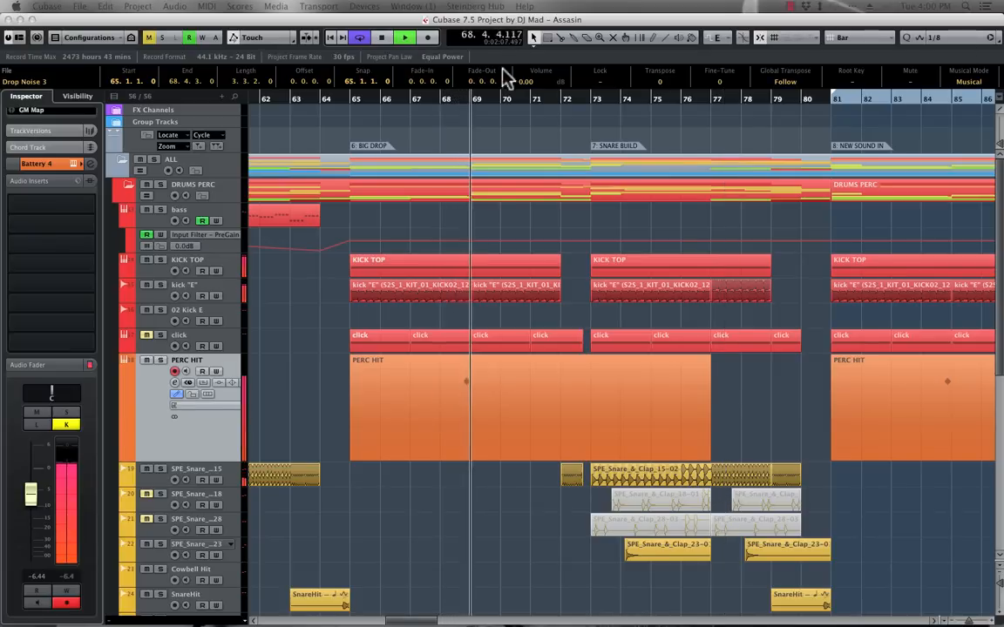
pyautogui.click(560, 101)
pyautogui.press('KP_Multiply')
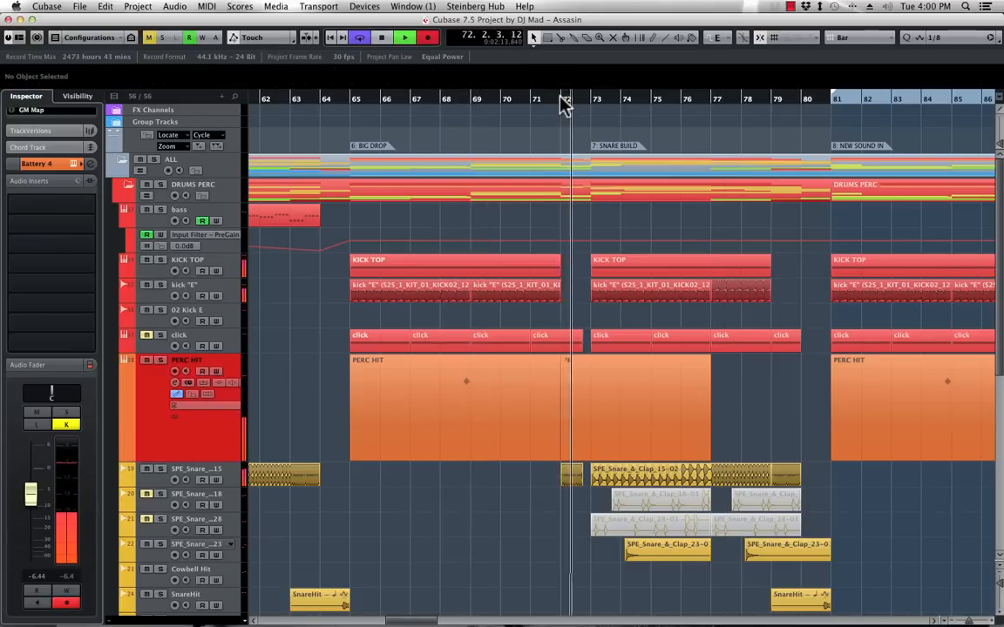
pyautogui.press('space')
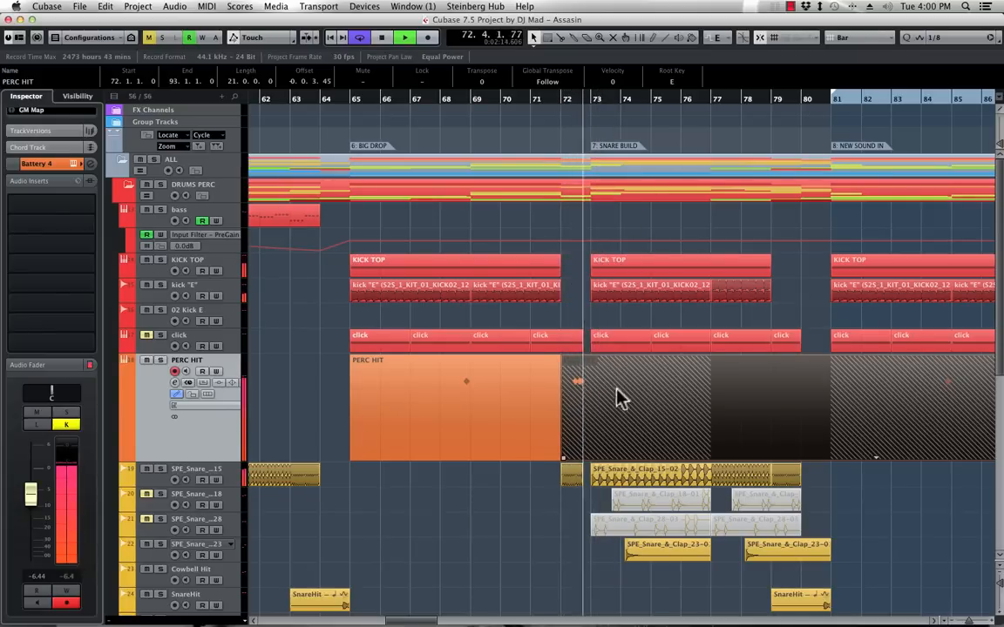
# Trim the recorded PERC HIT part to end at bar 78 and the earlier one to end at bar 70
pyautogui.keyDown('alt'); pyautogui.click(737, 404); pyautogui.keyUp('alt')
pyautogui.press('Delete')
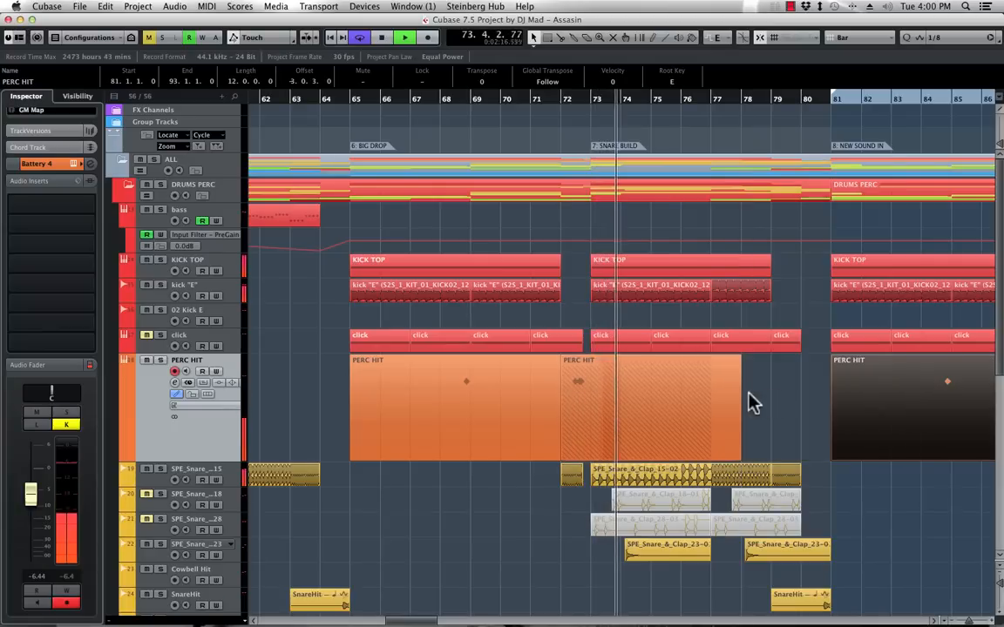
pyautogui.click(544, 397)
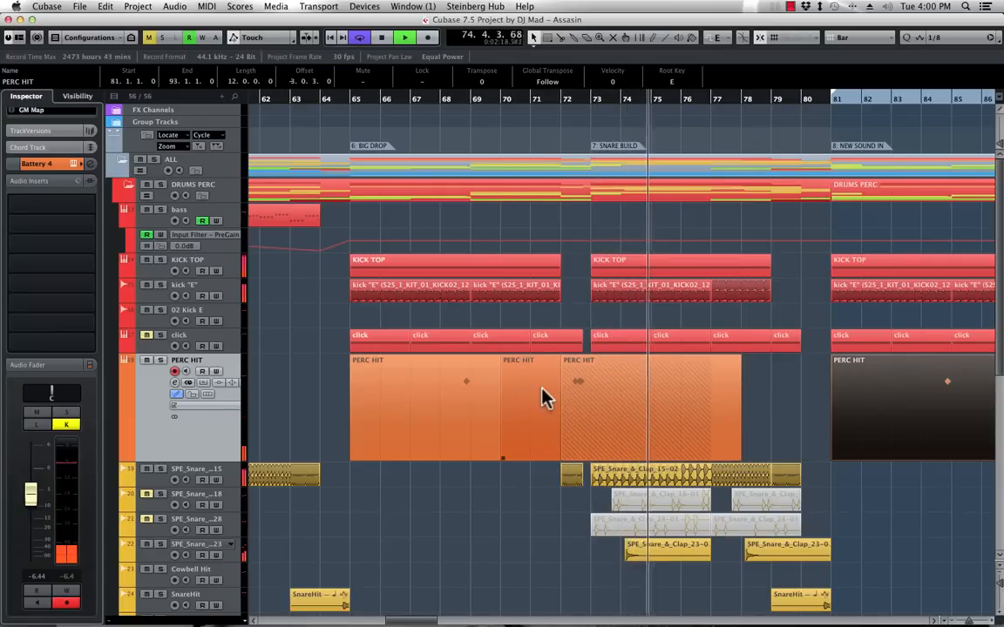
# Quantize the three Crash Cymbal 2 hits in the bar 72 PERC HIT part to a 1/16 grid and close the Drum Editor
pyautogui.doubleClick(585, 392)
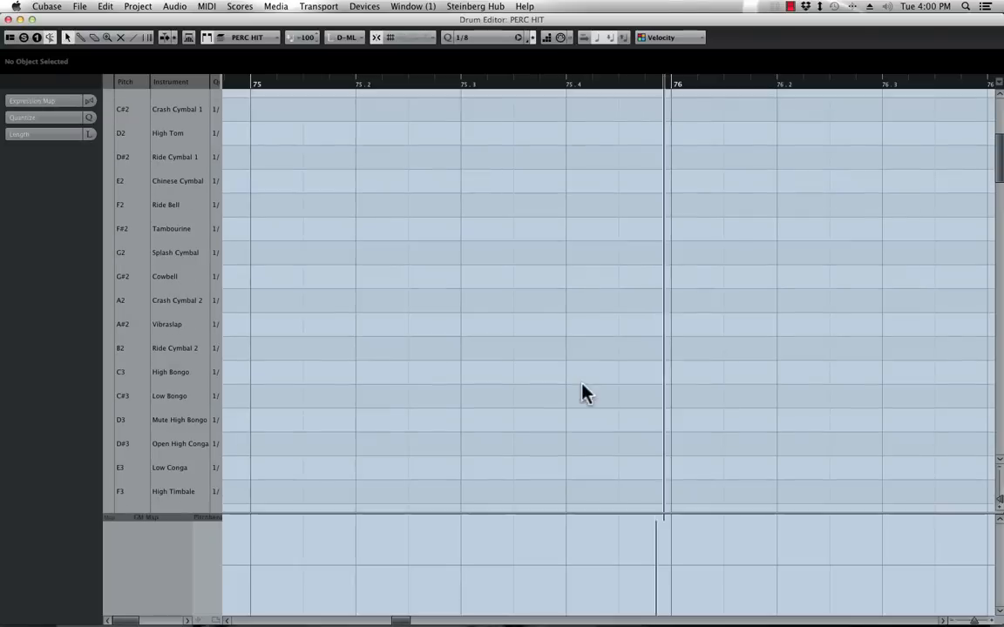
pyautogui.click(162, 38)
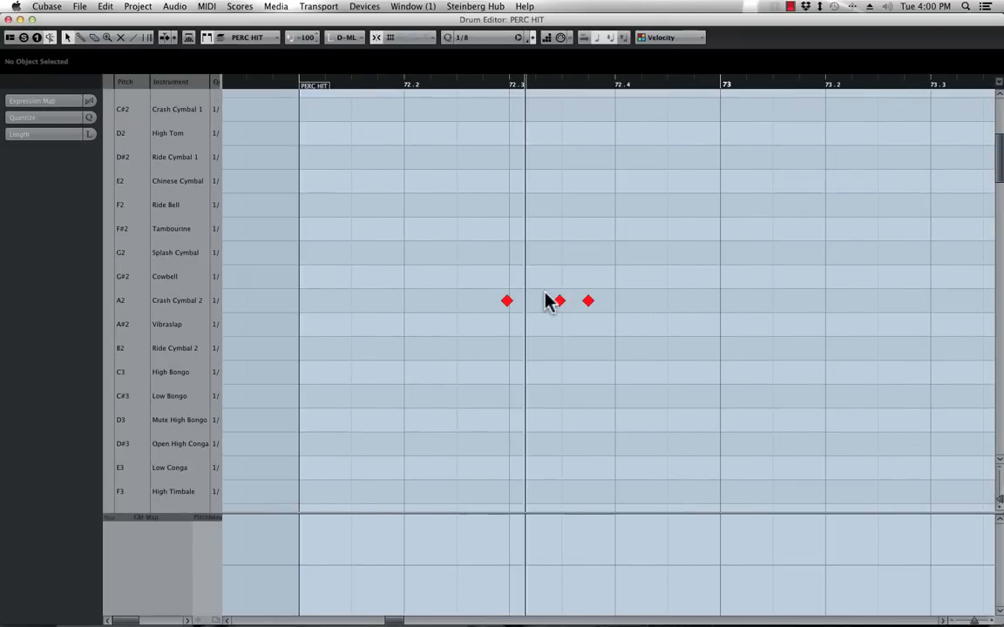
pyautogui.click(507, 301)
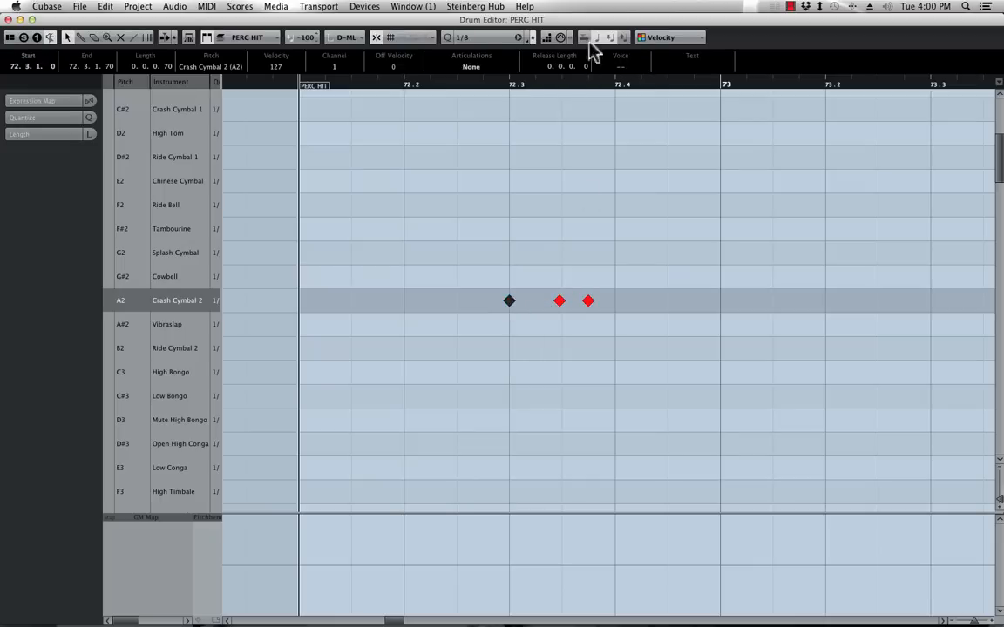
pyautogui.click(480, 38)
pyautogui.click(481, 47)
pyautogui.press('space')
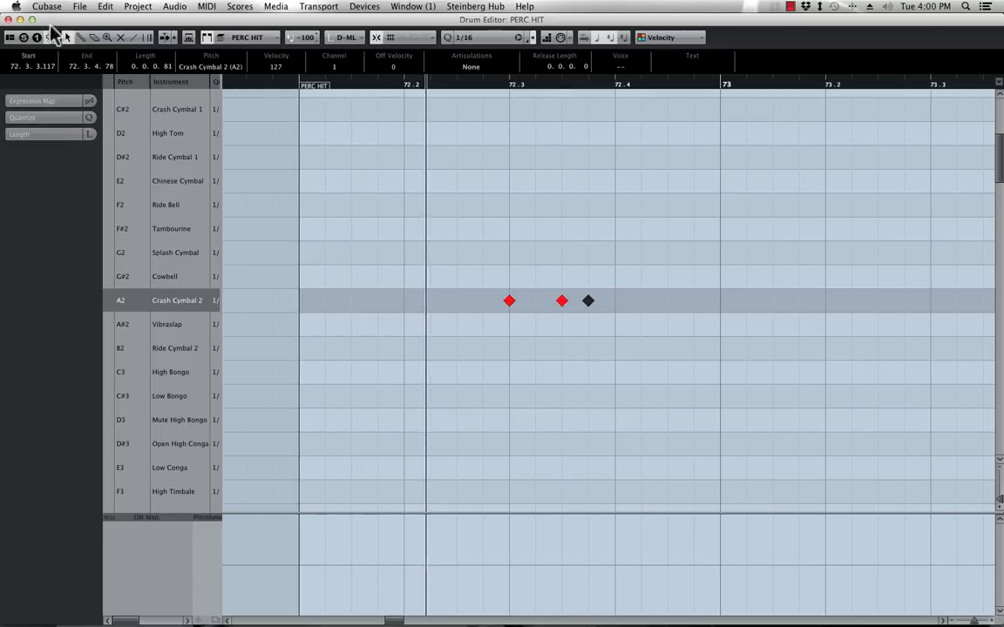
pyautogui.click(7, 19)
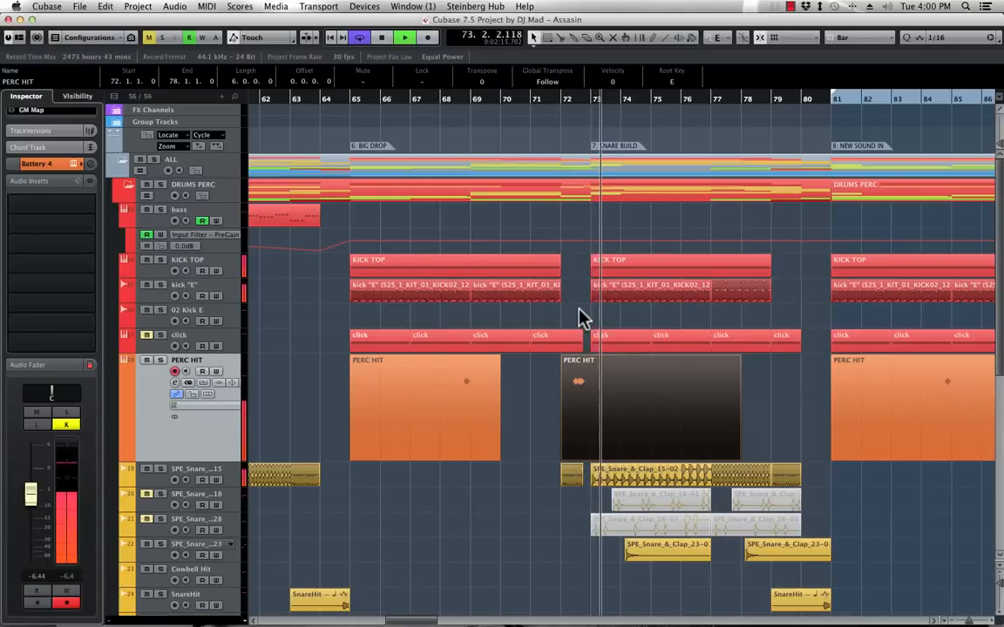
# Set the grid type to Beat and shorten the SPE_Snare_&_Clap_15-02 event at bar 72 to end at 72.3.1.0
pyautogui.scroll(-5, 577, 314)
pyautogui.press('h')
pyautogui.press('h')
pyautogui.press('h')
pyautogui.press('h')
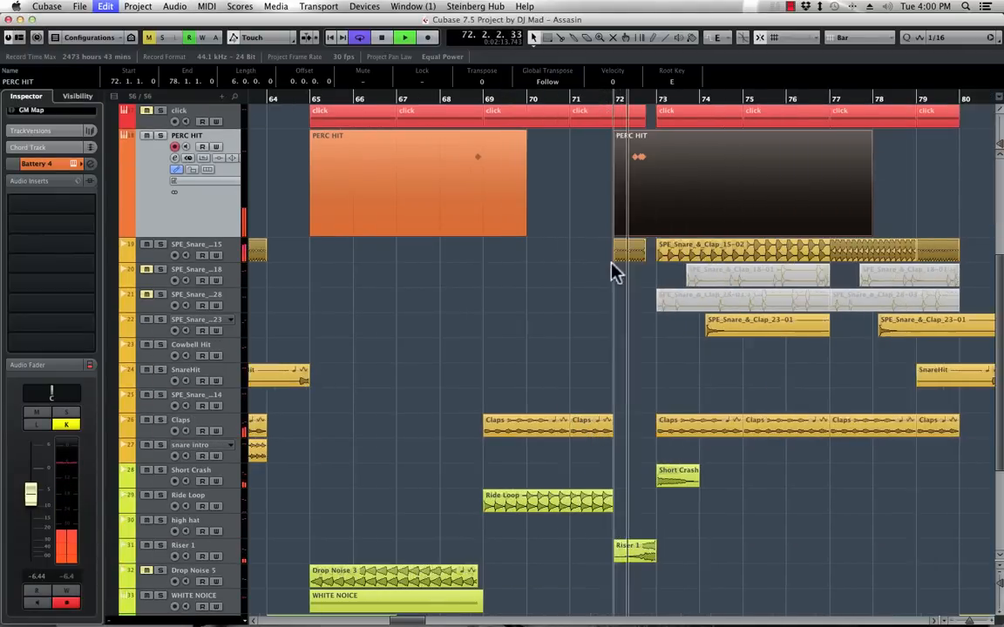
pyautogui.press('space')
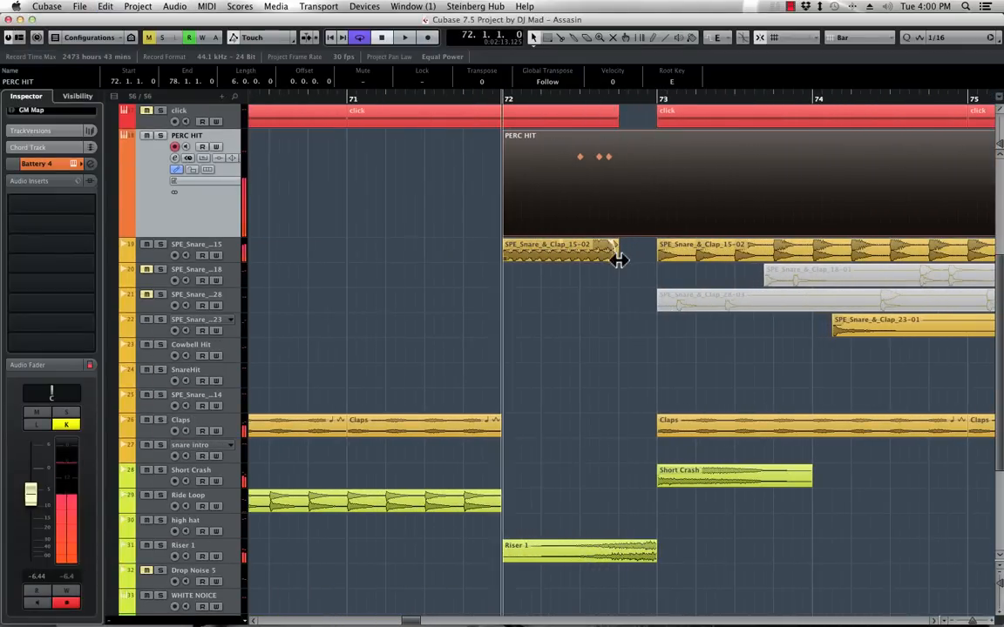
pyautogui.moveTo(615, 258); pyautogui.dragTo(583, 266)
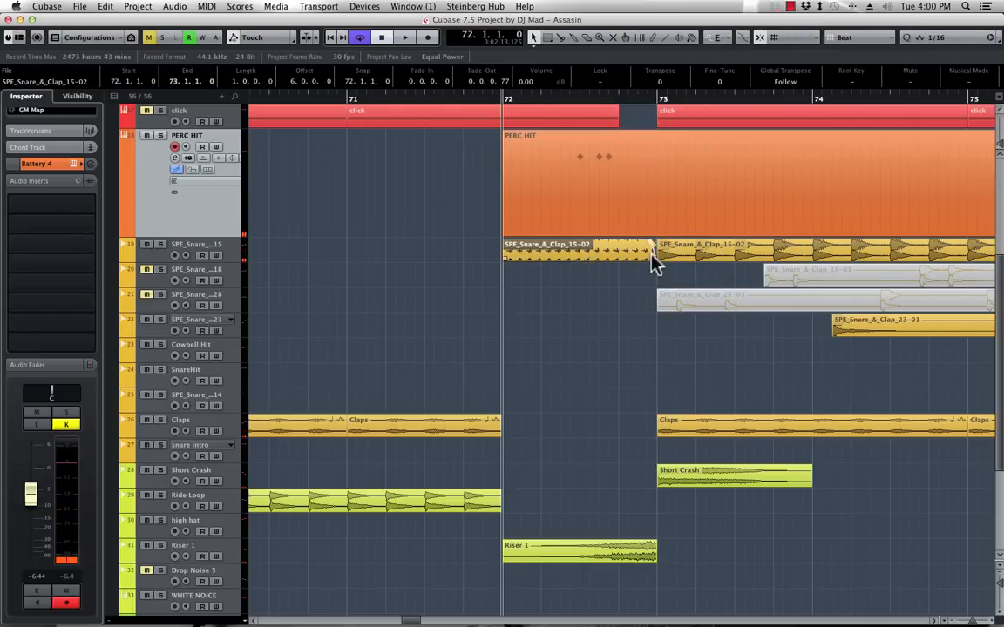
pyautogui.moveTo(652, 254); pyautogui.dragTo(586, 263)
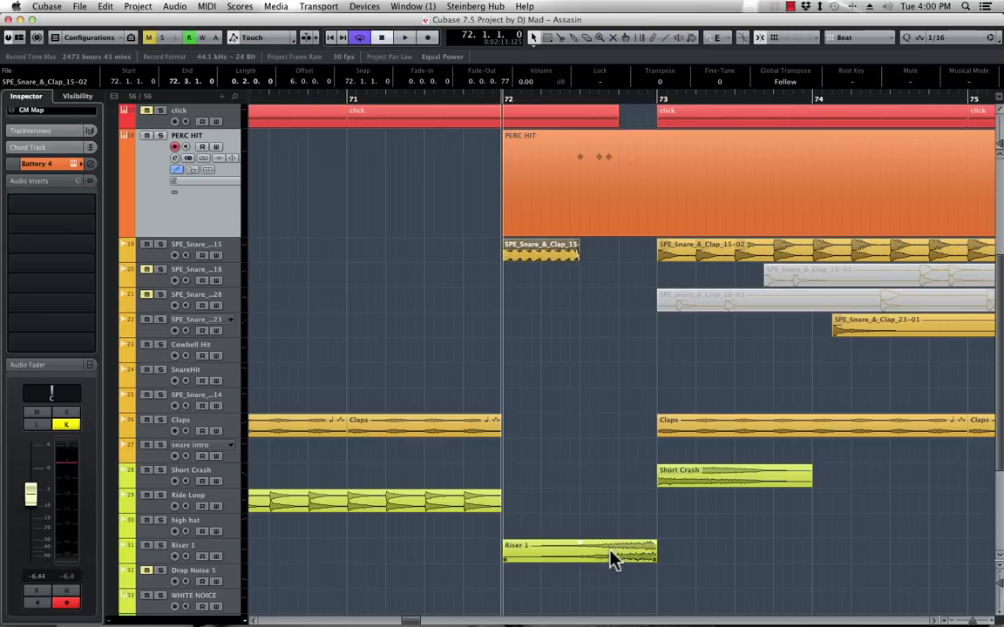
# Move the Riser 1 event earlier to start at 71.3.1.0 and end at 72.3.1.0
pyautogui.moveTo(603, 561); pyautogui.dragTo(526, 561)
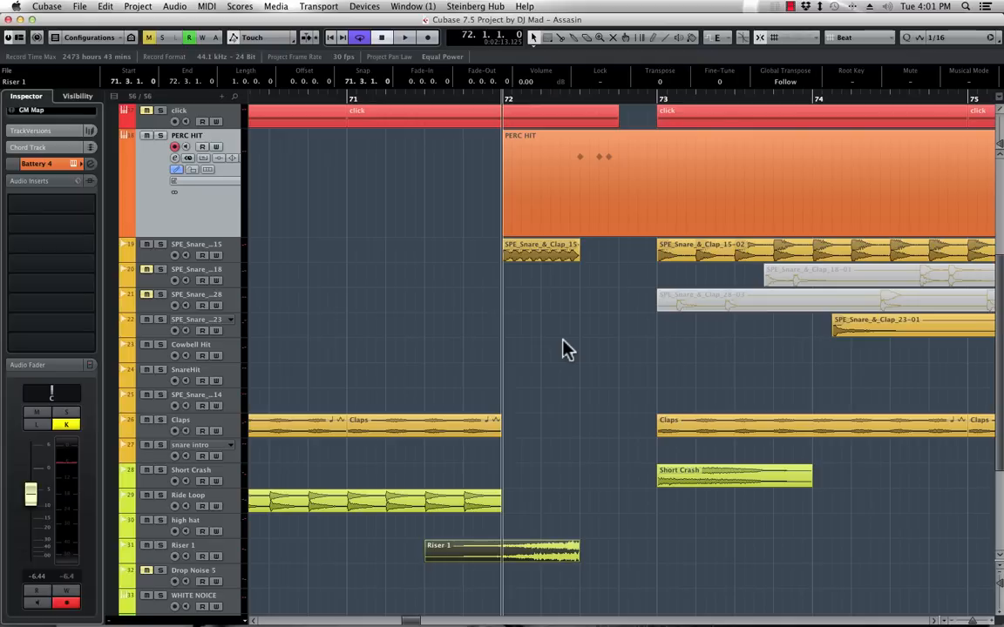
pyautogui.hscroll(-3, 564, 348)
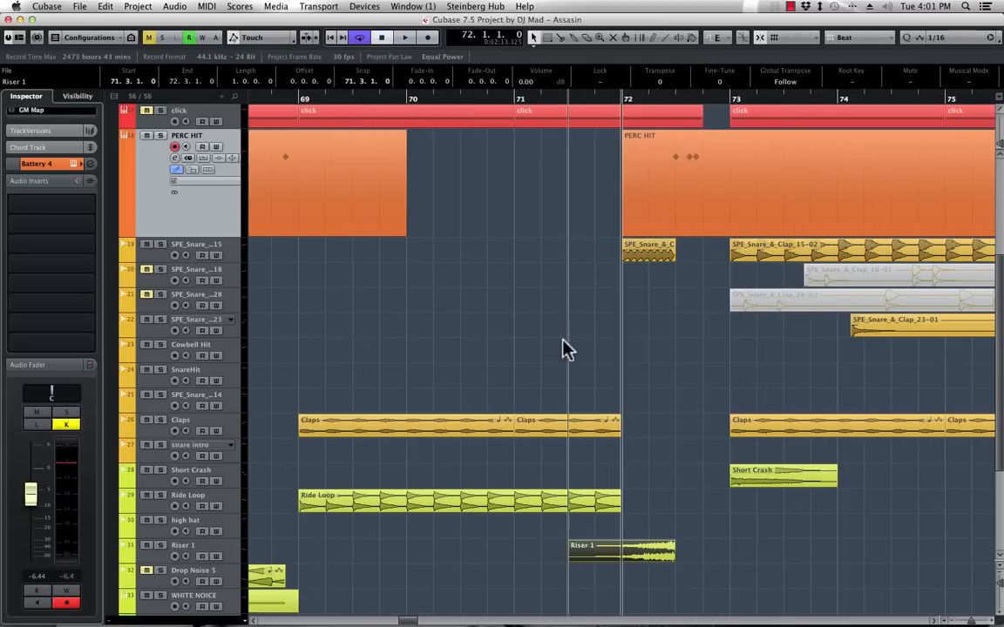
pyautogui.press('g')
pyautogui.press('g')
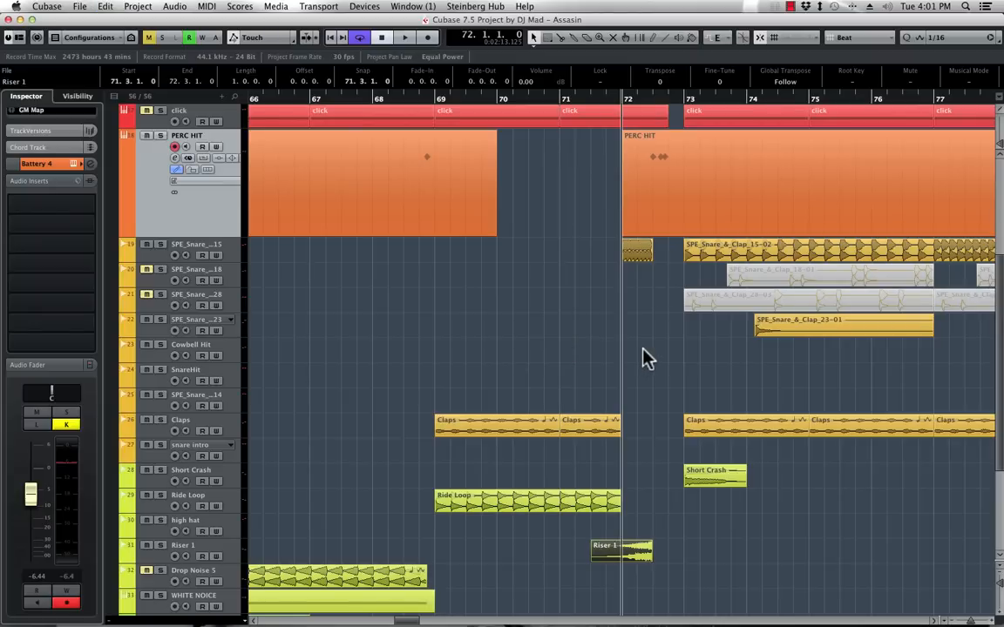
# Audition the new percussion hits and the start of the snare build from 72.3.1.0
pyautogui.hscroll(5, 645, 355)
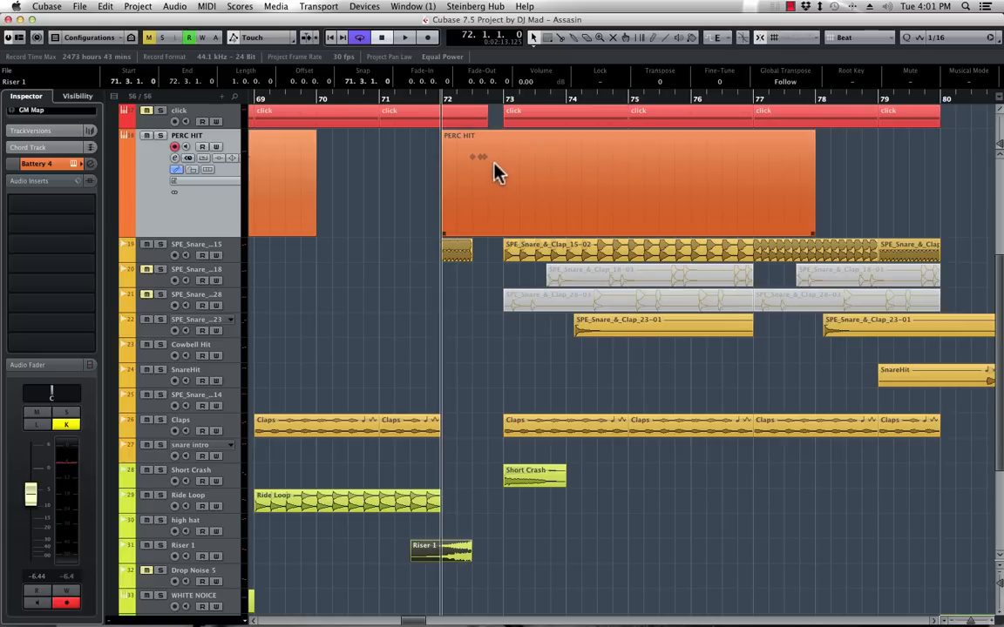
pyautogui.scroll(5, 504, 327)
pyautogui.scroll(-4, 504, 329)
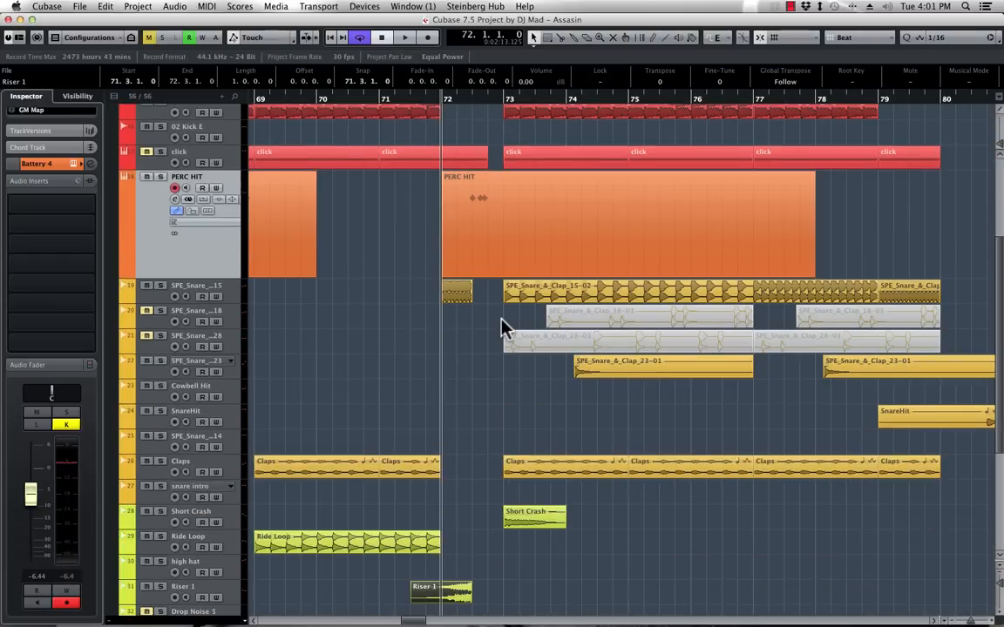
pyautogui.click(470, 103)
pyautogui.press('space')
pyautogui.click(515, 201)
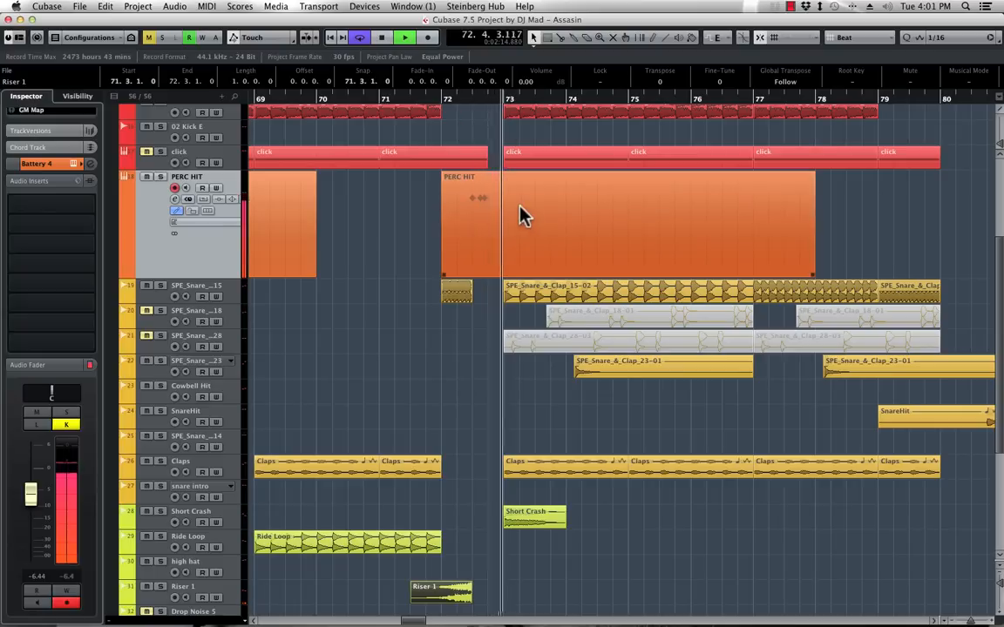
pyautogui.press('space')
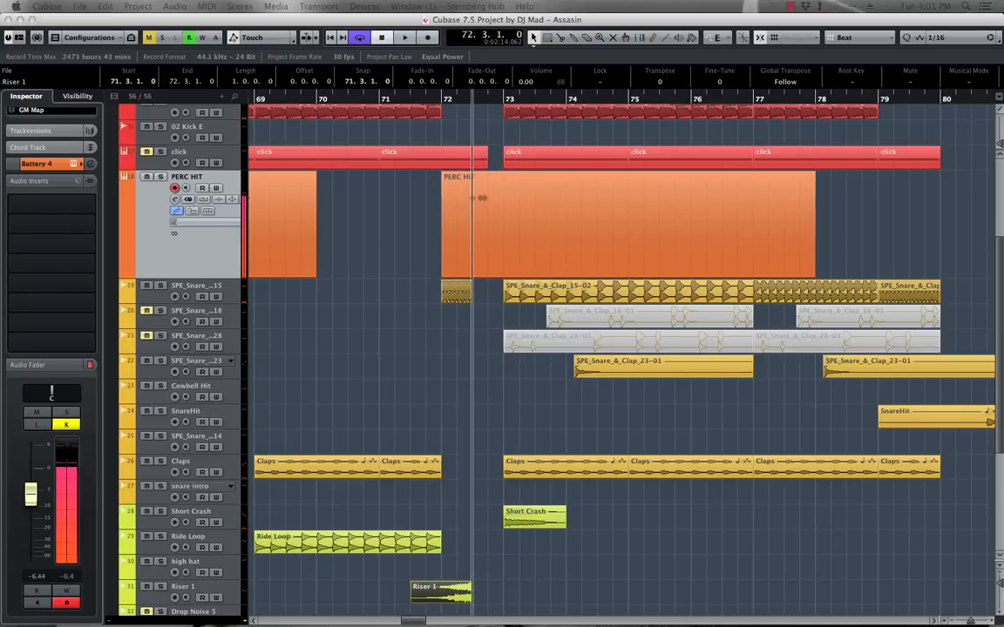
pyautogui.press('space')
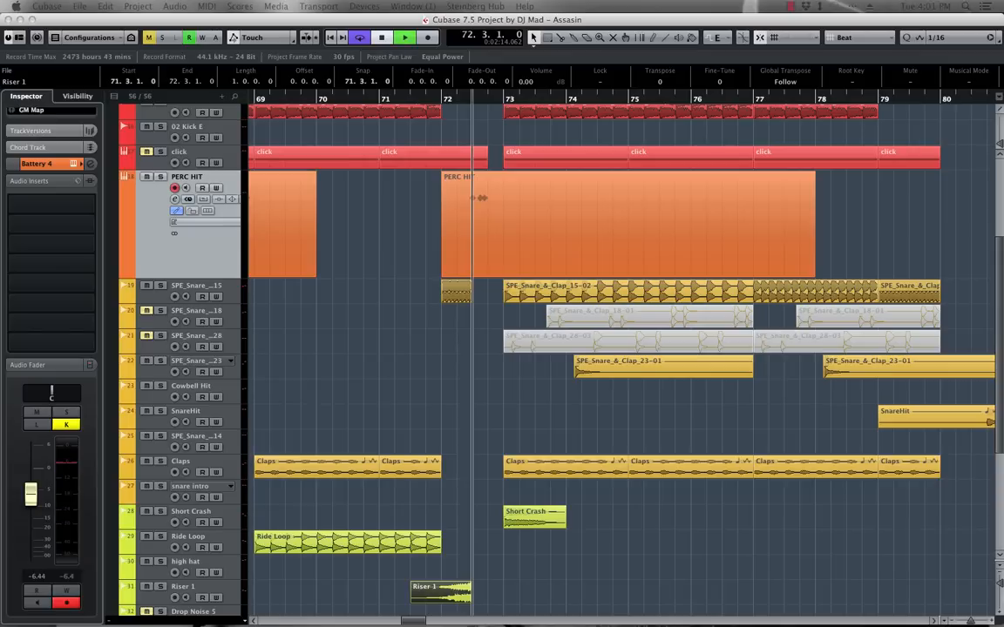
pyautogui.click(525, 133)
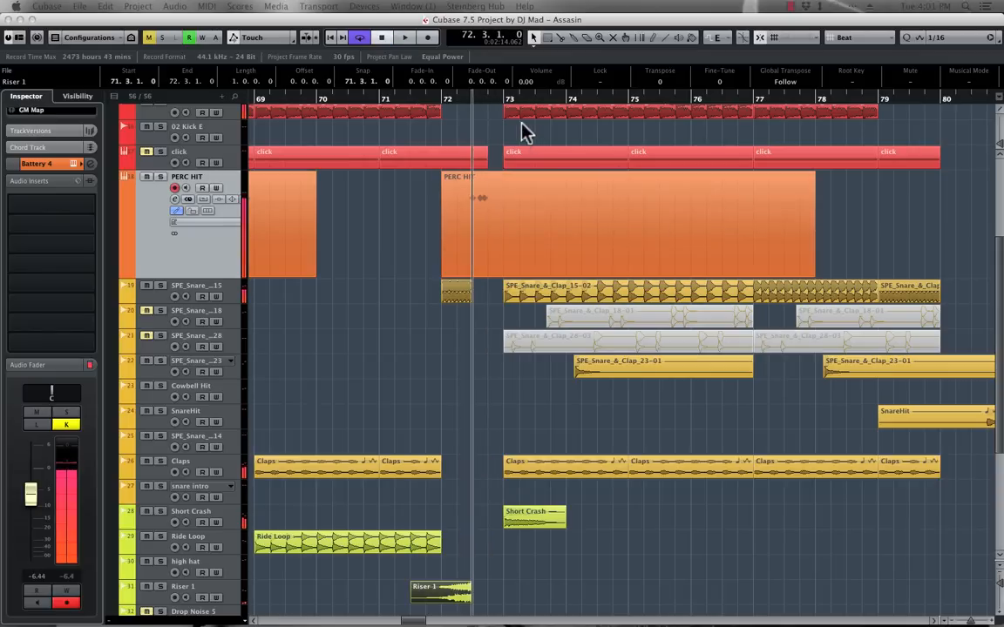
# Play back the transition into the snare build from bar 72 and again from bar 70
pyautogui.click(445, 99)
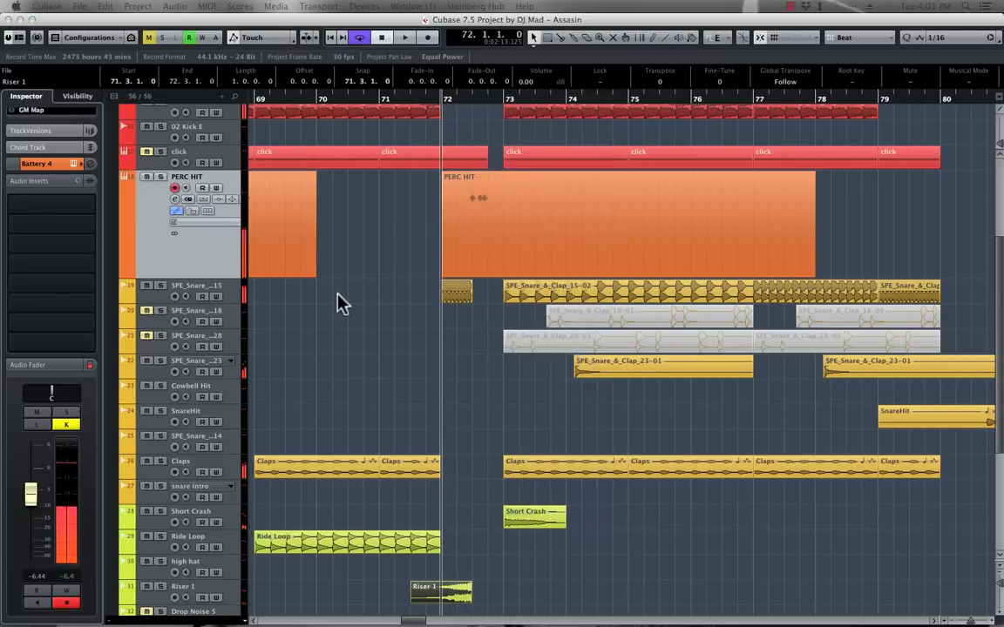
pyautogui.press('space')
pyautogui.hscroll(-4, 338, 295)
pyautogui.click(533, 98)
pyautogui.press('space')
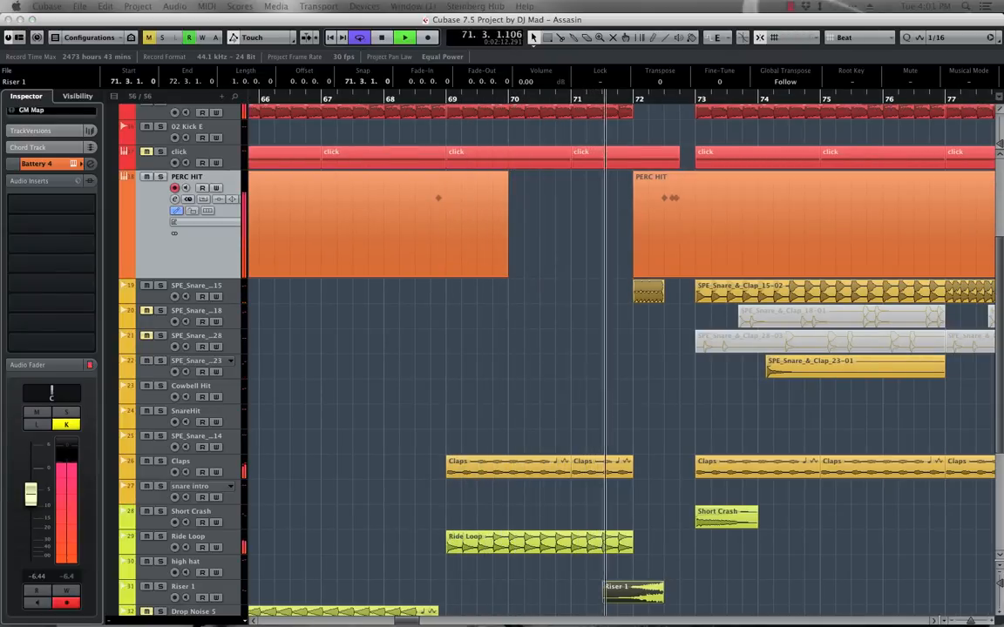
# Open the PERC HIT part at bar 72 in the Drum Editor, move its Low Tom hit to 72.4.1.0 and close the editor
pyautogui.doubleClick(682, 208)
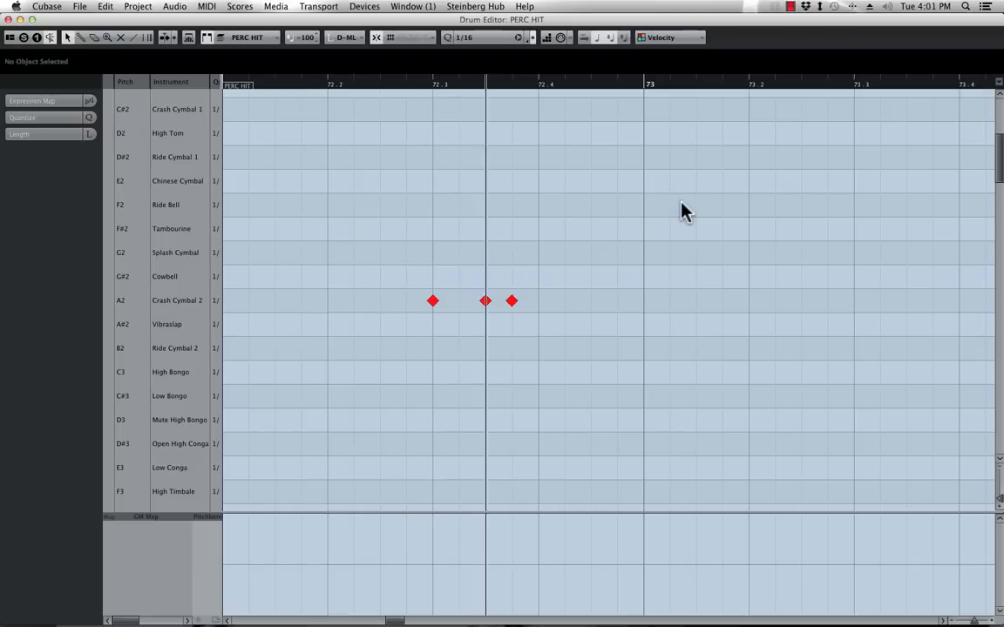
pyautogui.press('space')
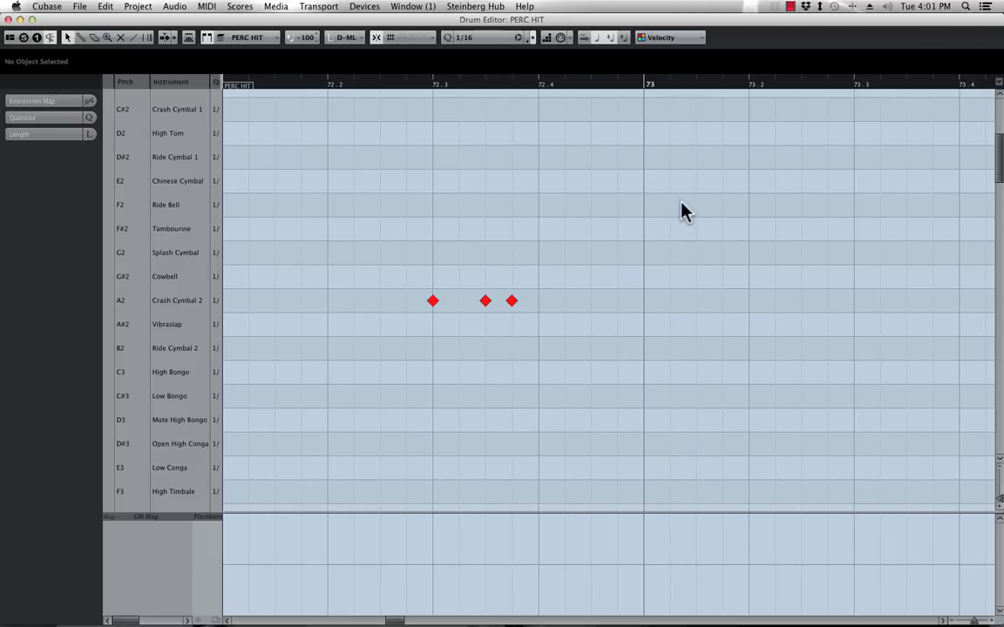
pyautogui.scroll(4, 601, 246)
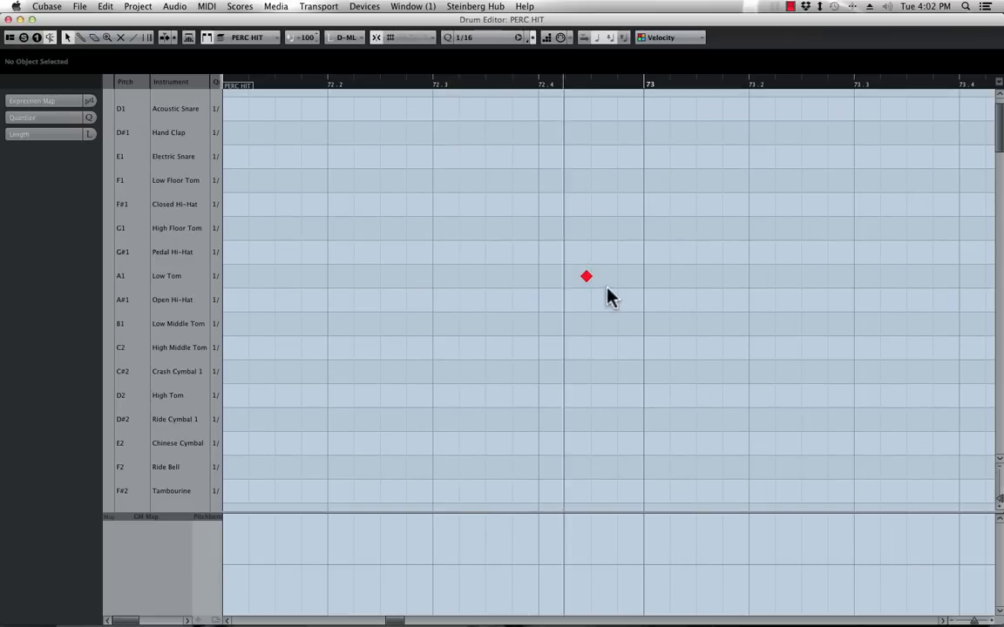
pyautogui.click(329, 84)
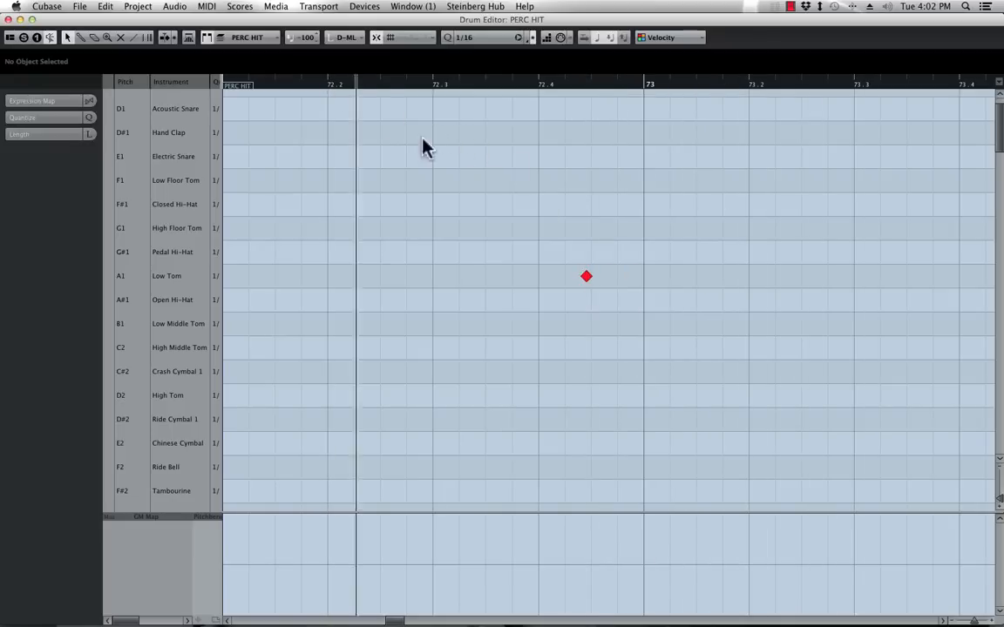
pyautogui.click(281, 84)
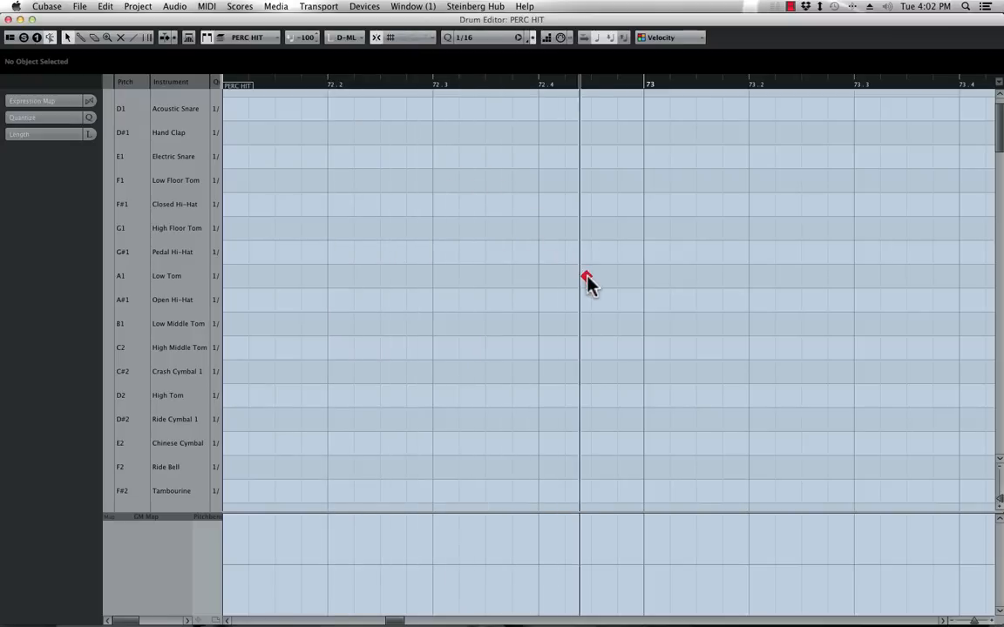
pyautogui.moveTo(586, 273); pyautogui.dragTo(540, 273)
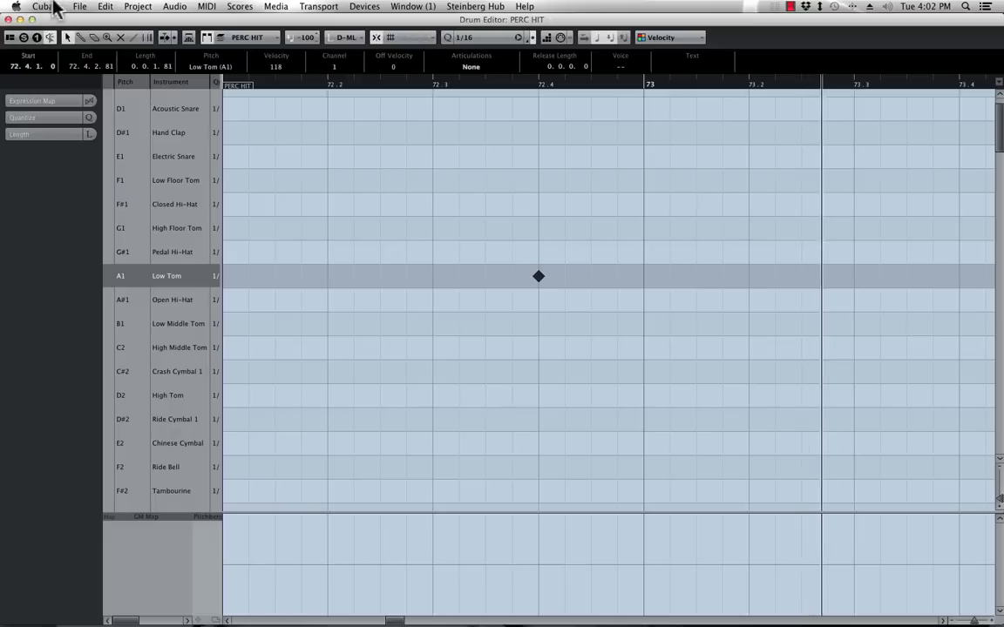
pyautogui.click(8, 19)
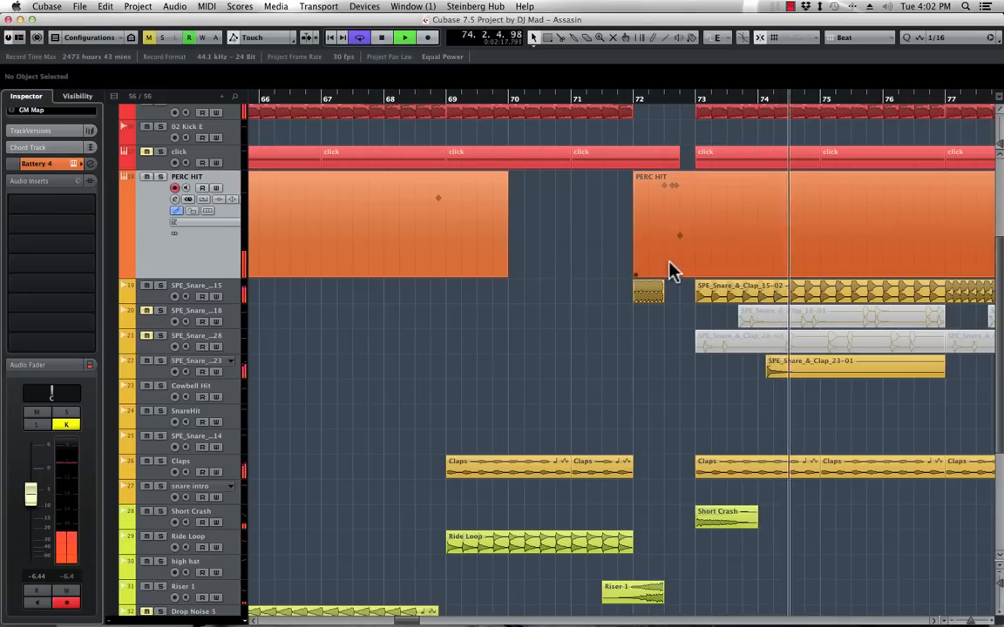
# Play back the moved percussion hit and the snare build from bar 72 with the surrounding arrangement in view
pyautogui.hscroll(3, 669, 269)
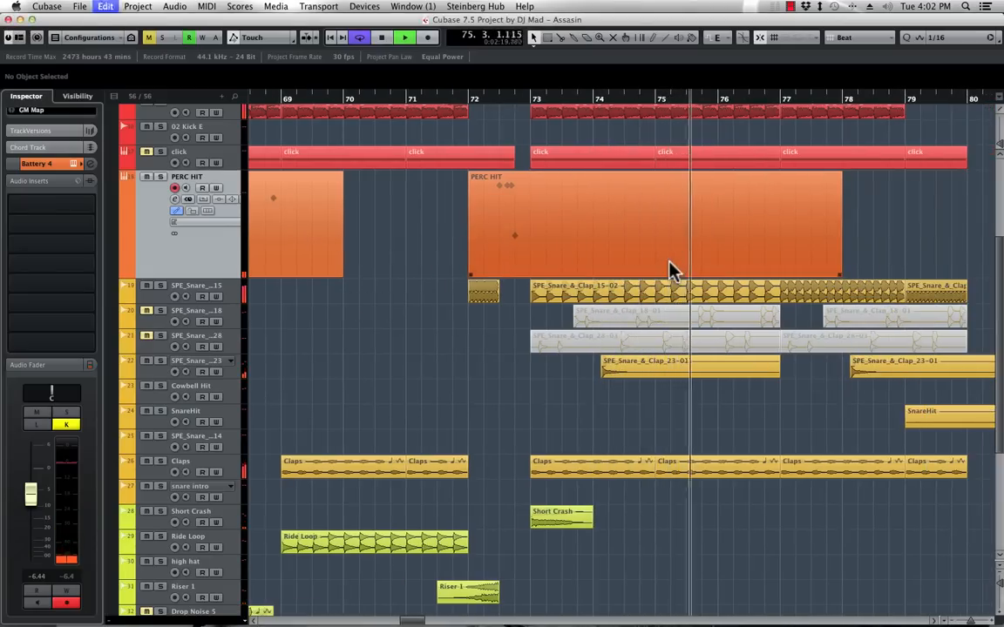
pyautogui.press('g')
pyautogui.press('g')
pyautogui.press('g')
pyautogui.press('g')
pyautogui.press('g')
pyautogui.press('g')
pyautogui.press('g')
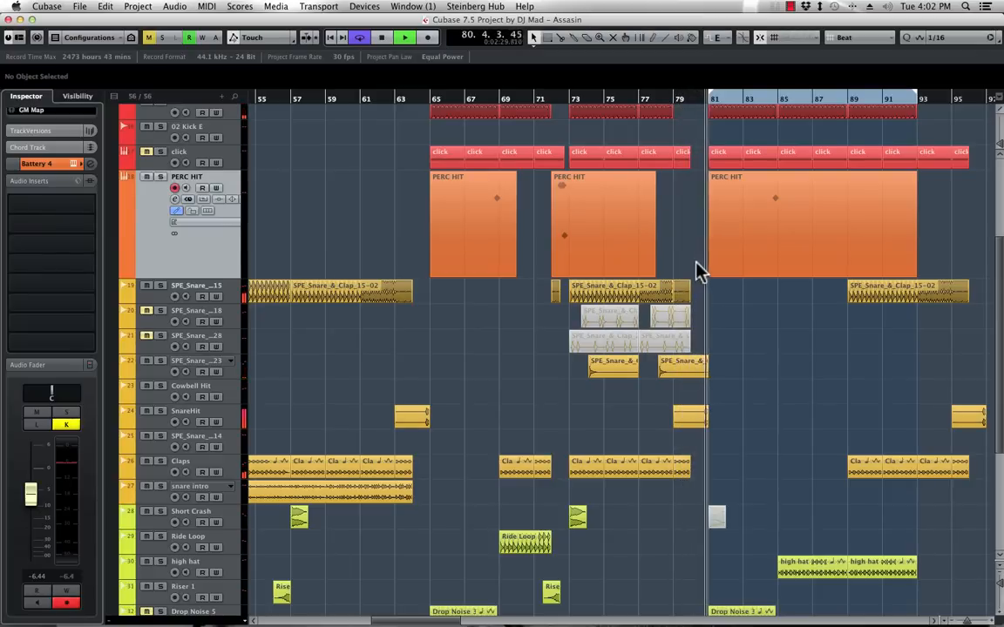
pyautogui.press('space')
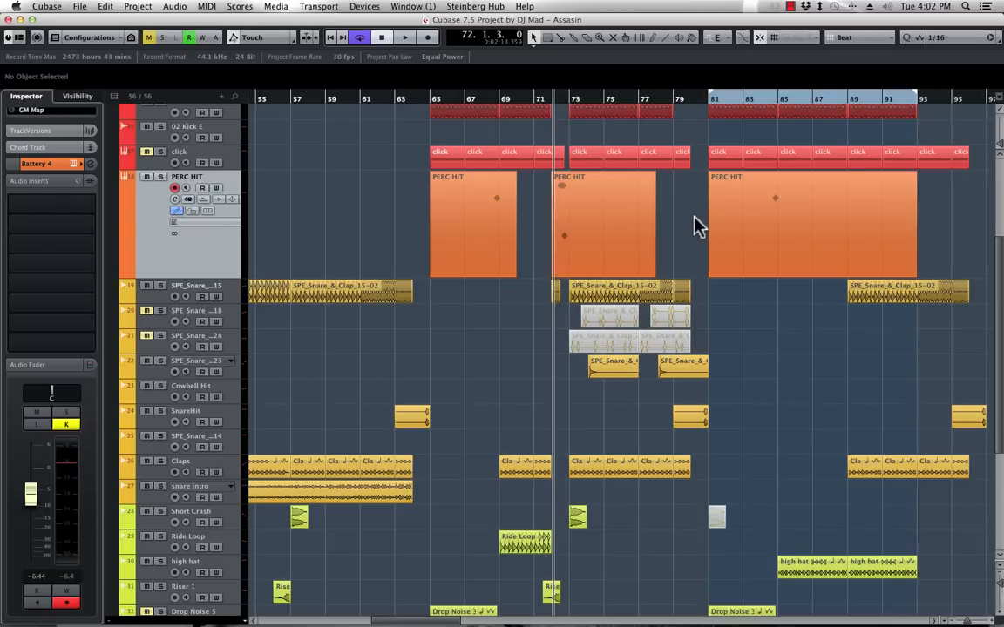
pyautogui.press('space')
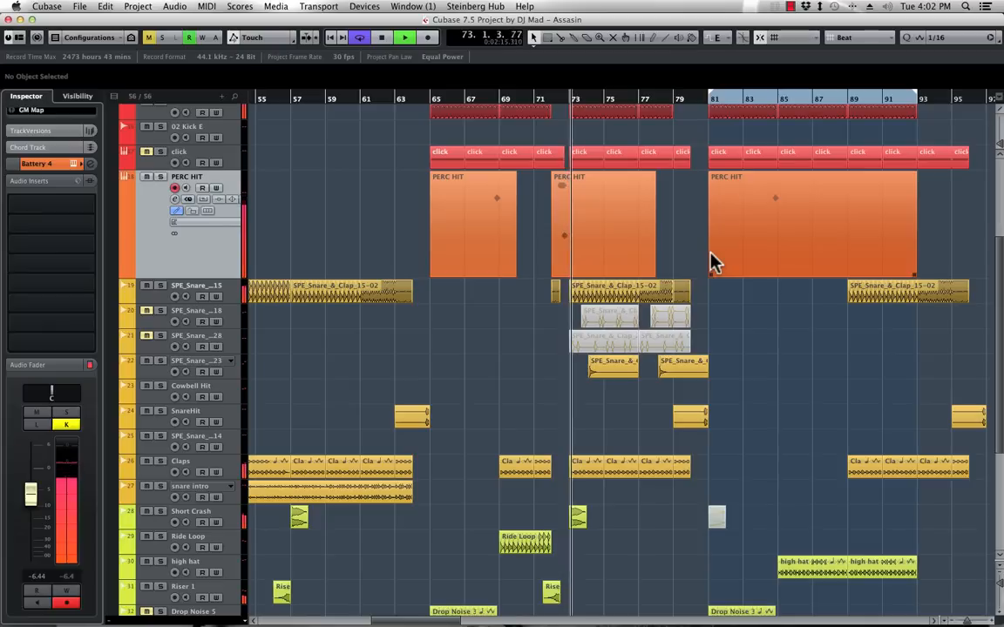
pyautogui.scroll(-2, 712, 263)
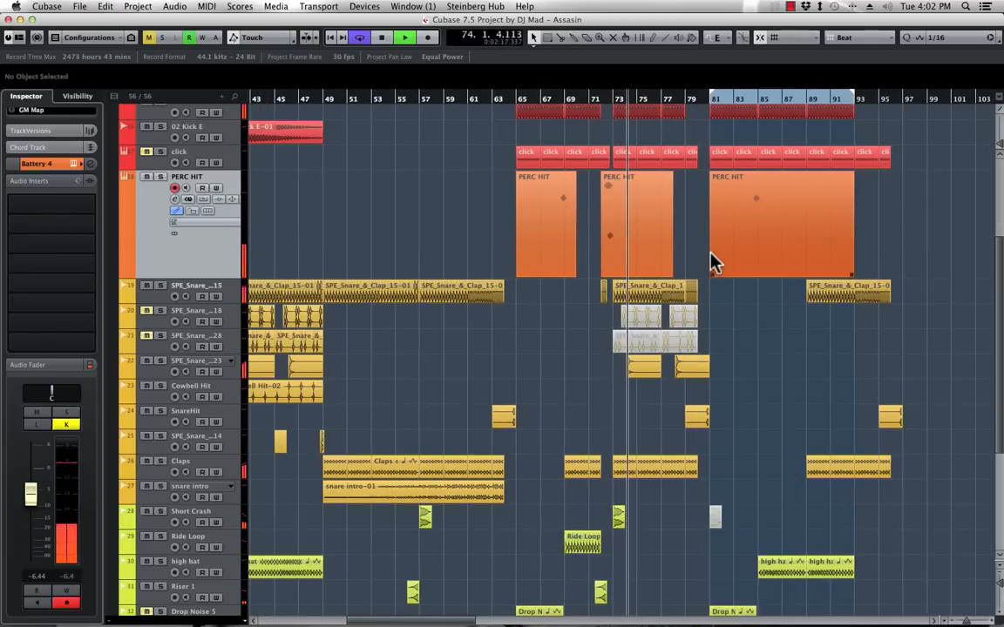
pyautogui.hscroll(5, 822, 232)
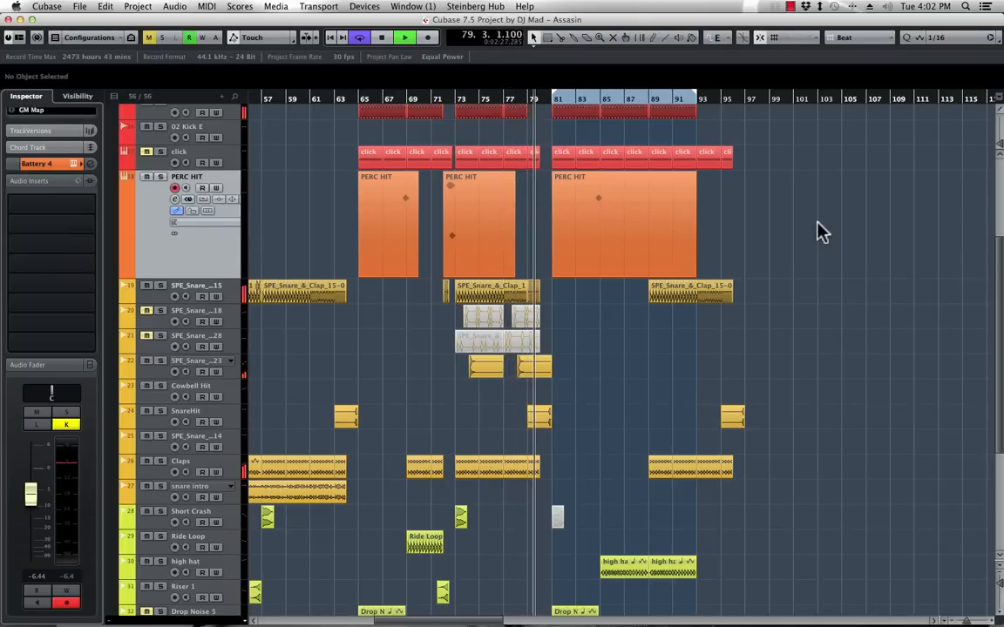
# Delete the Claps event at bar 79 and give the preceding Claps event a fade-out of 0.0.1.27
pyautogui.moveTo(525, 96); pyautogui.dragTo(526, 154)
pyautogui.press('space')
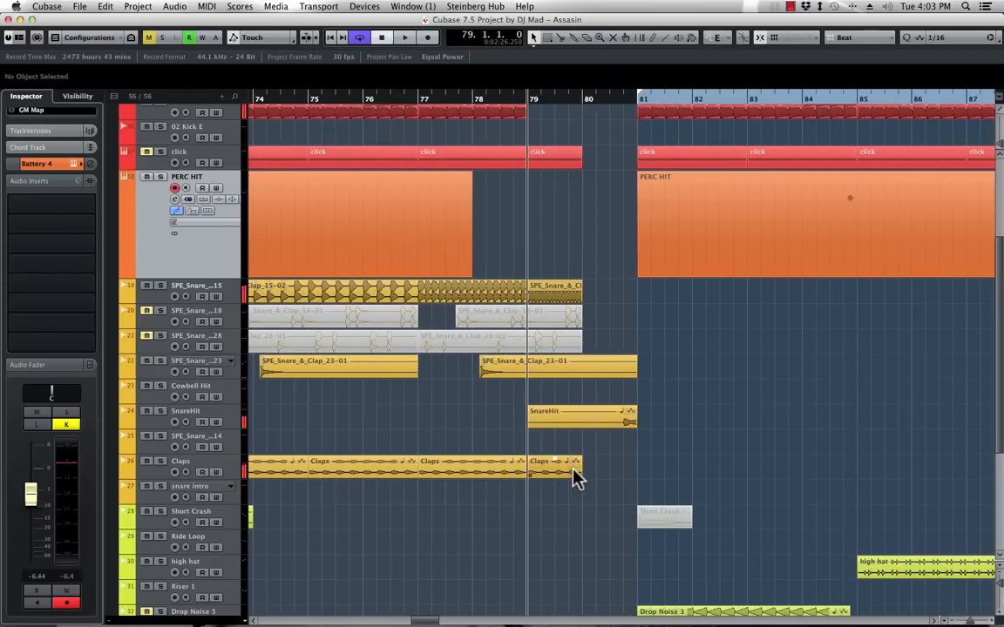
pyautogui.click(551, 479)
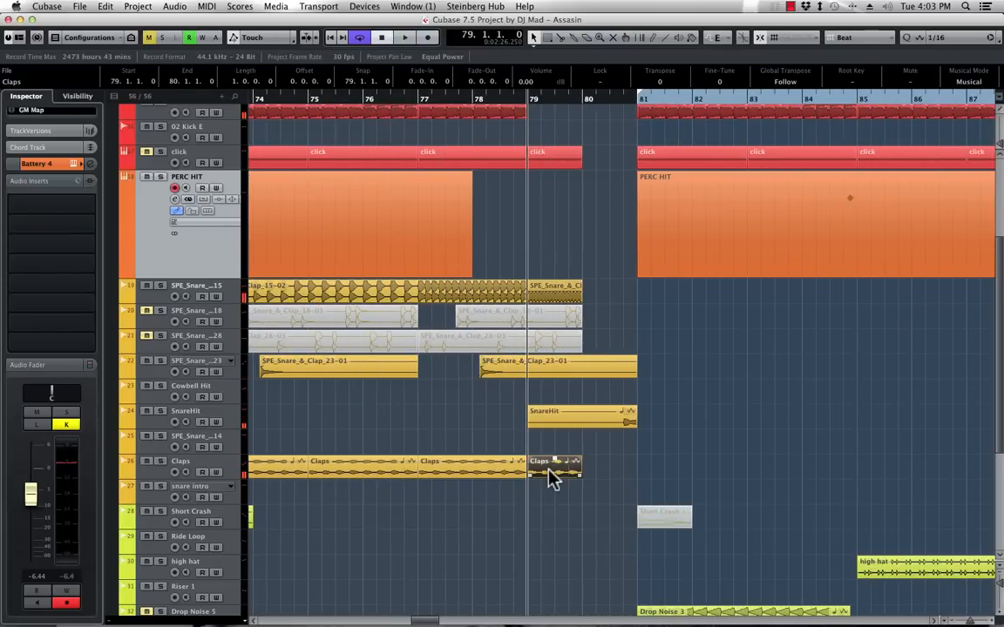
pyautogui.press('Delete')
pyautogui.moveTo(527, 456); pyautogui.dragTo(524, 457)
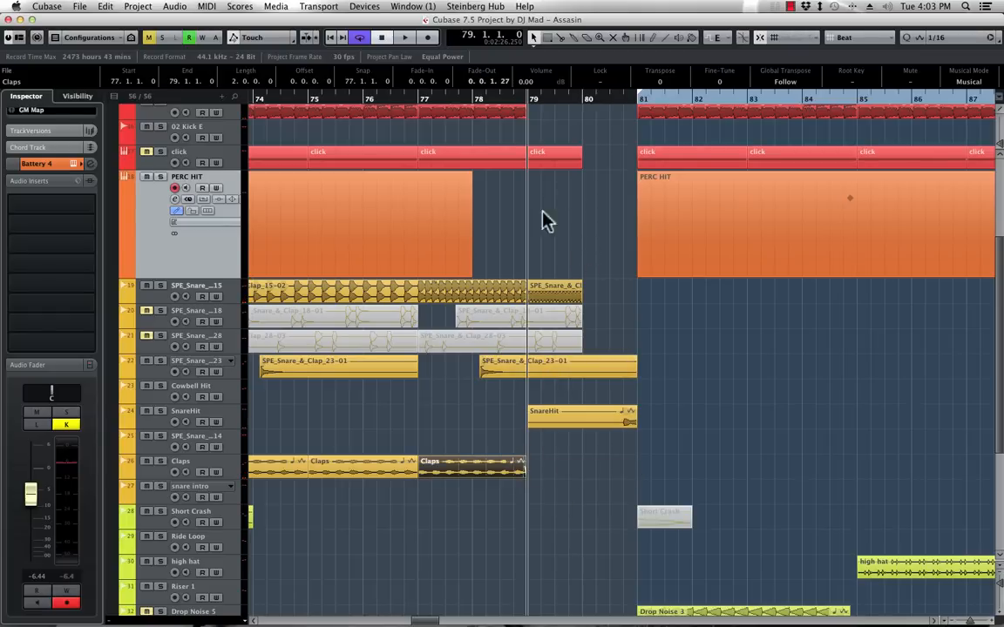
# Play back the end of the snare build from about bar 78 and listen on through the section up to bar 92
pyautogui.click(488, 103)
pyautogui.press('space')
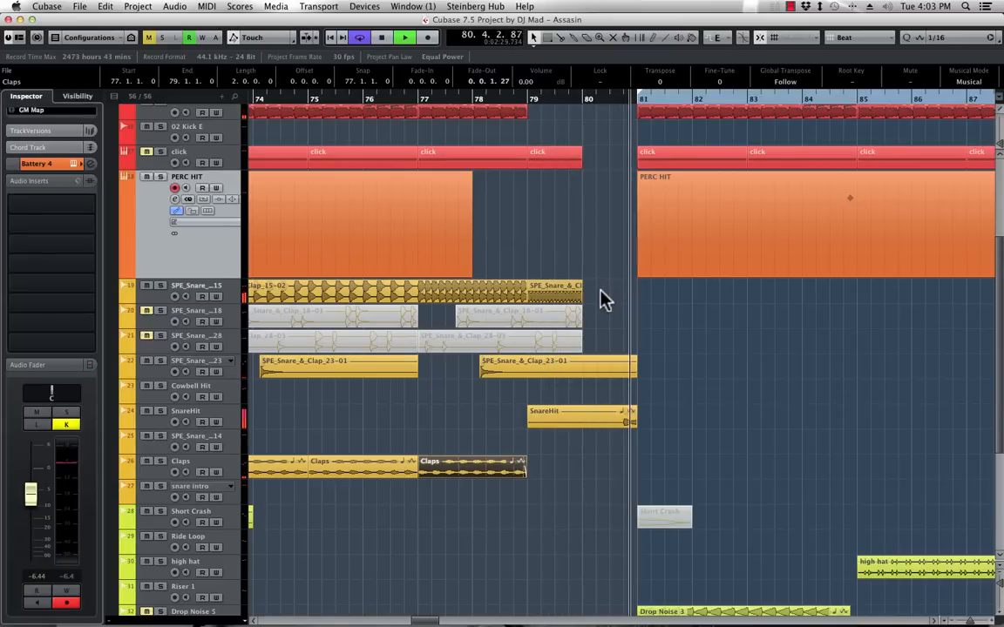
pyautogui.click(685, 331)
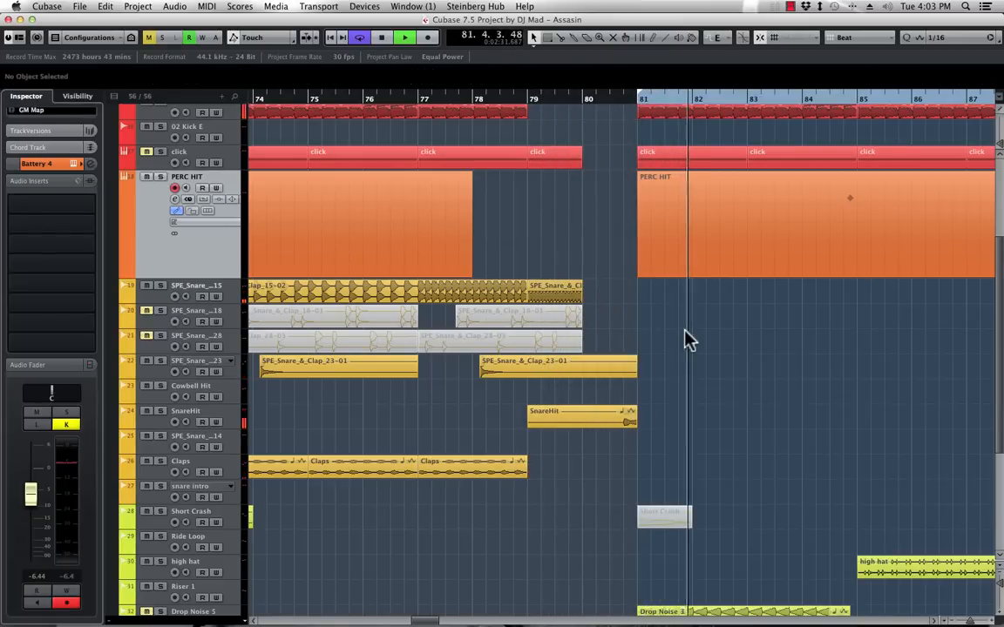
pyautogui.press('g')
pyautogui.press('g')
pyautogui.press('g')
pyautogui.press('g')
pyautogui.press('g')
pyautogui.press('g')
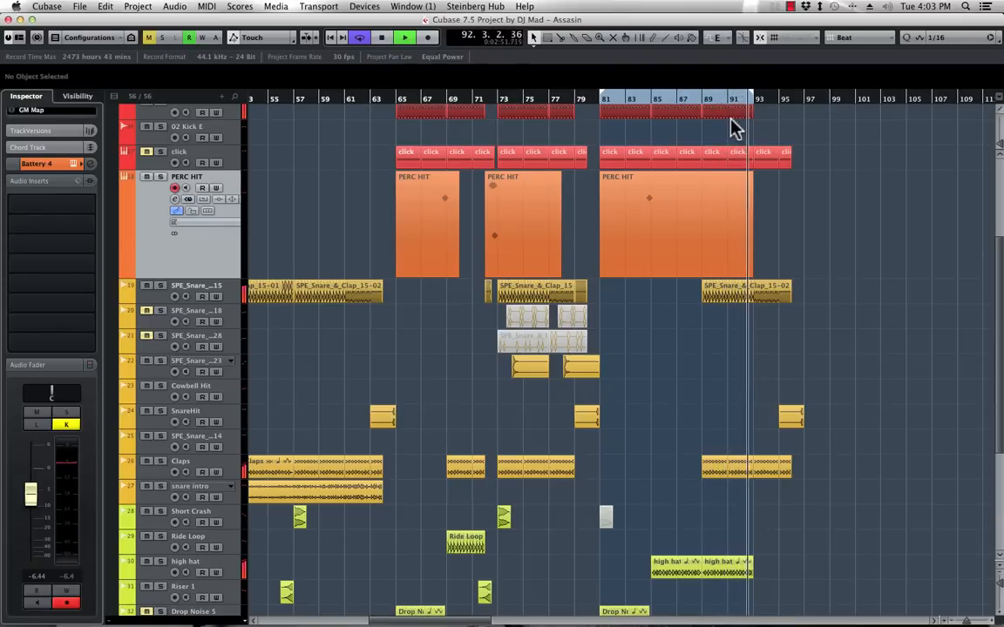
pyautogui.press('space')
# Move the locator range to bars 65–73 and remove the muted click track from the project
pyautogui.moveTo(669, 97); pyautogui.dragTo(515, 96)
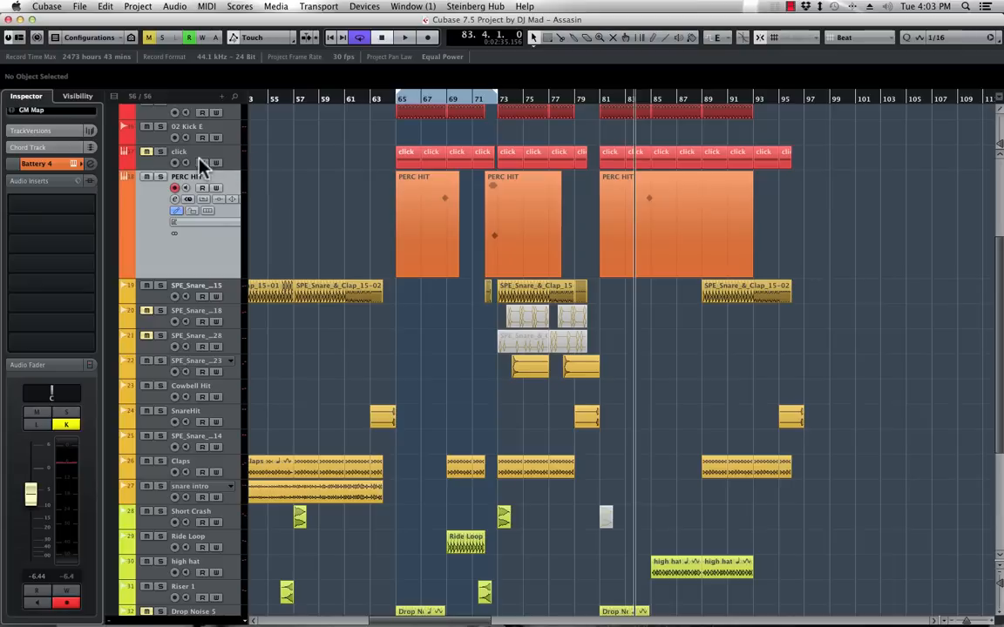
pyautogui.click(232, 158)
pyautogui.rightClick(159, 180)
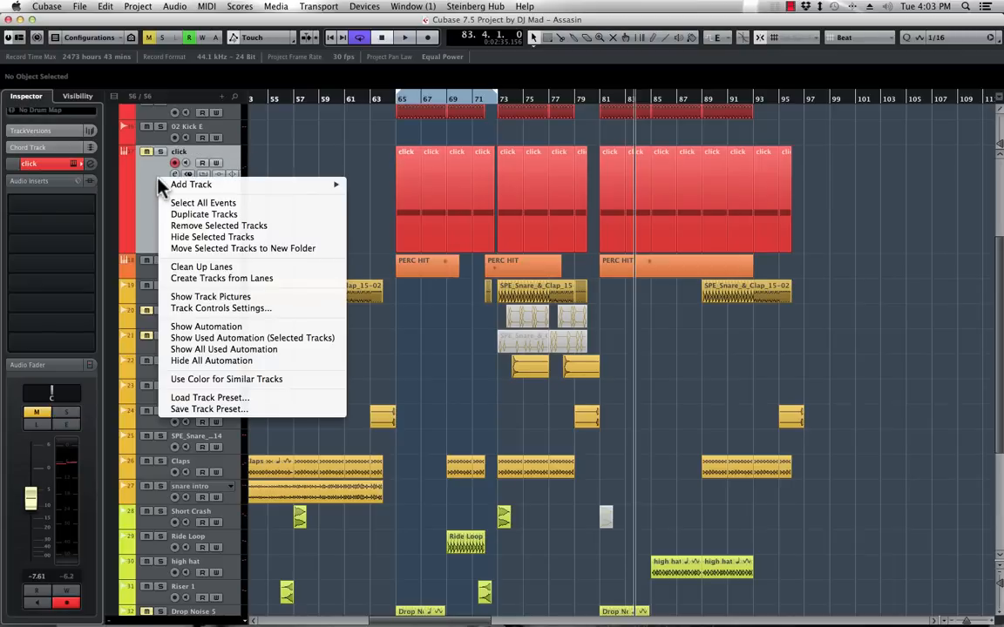
pyautogui.click(201, 225)
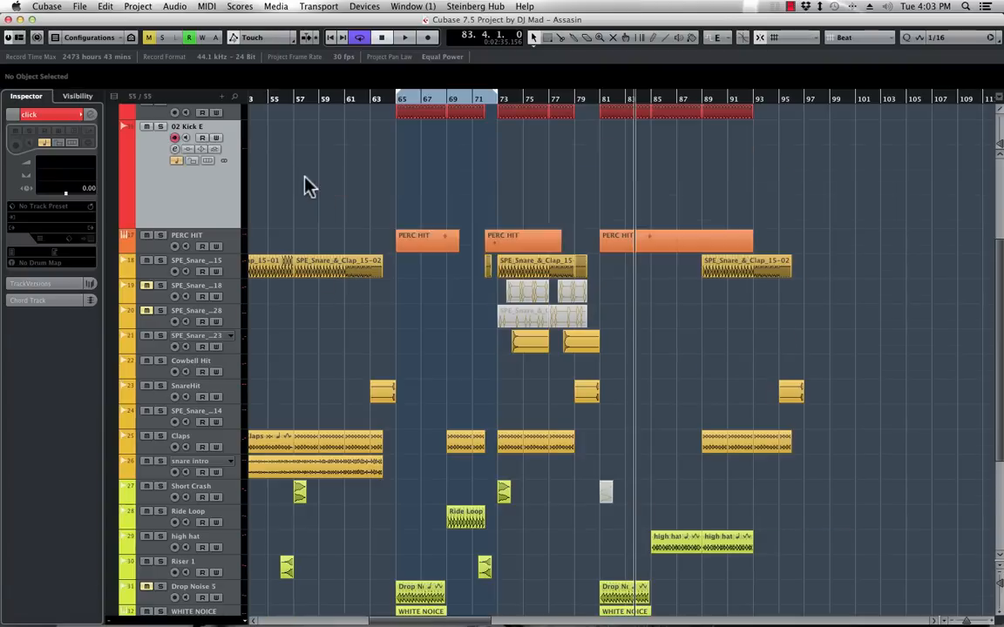
# Delete the muted SPE_Snare_&_Clap_18 and SPE_Snare_&_Clap_28 events between bars 73 and 80
pyautogui.scroll(10, 312, 188)
pyautogui.scroll(-15, 309, 186)
pyautogui.scroll(8, 309, 186)
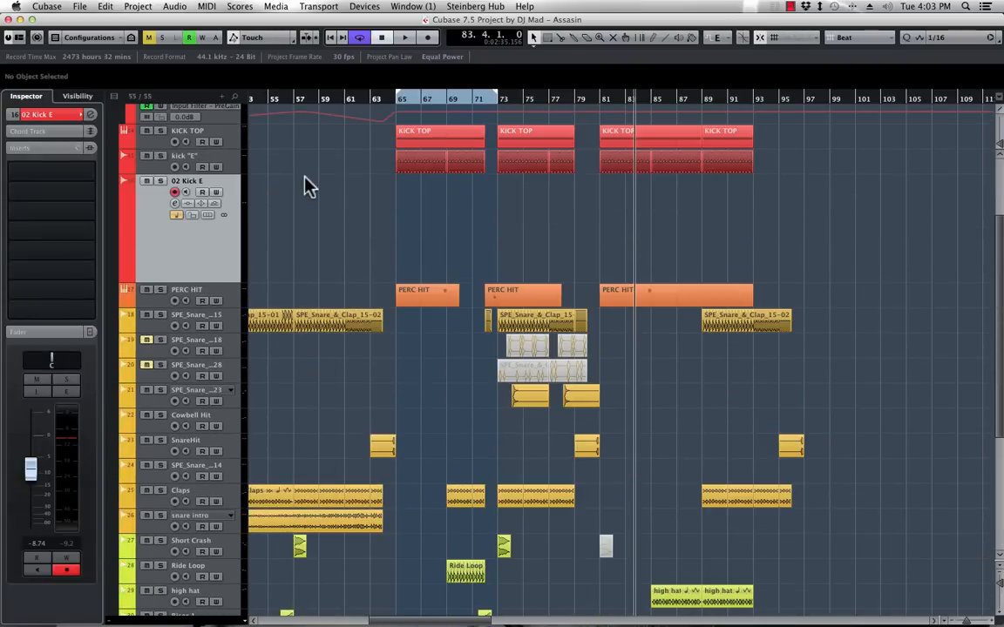
pyautogui.moveTo(520, 364); pyautogui.dragTo(635, 385)
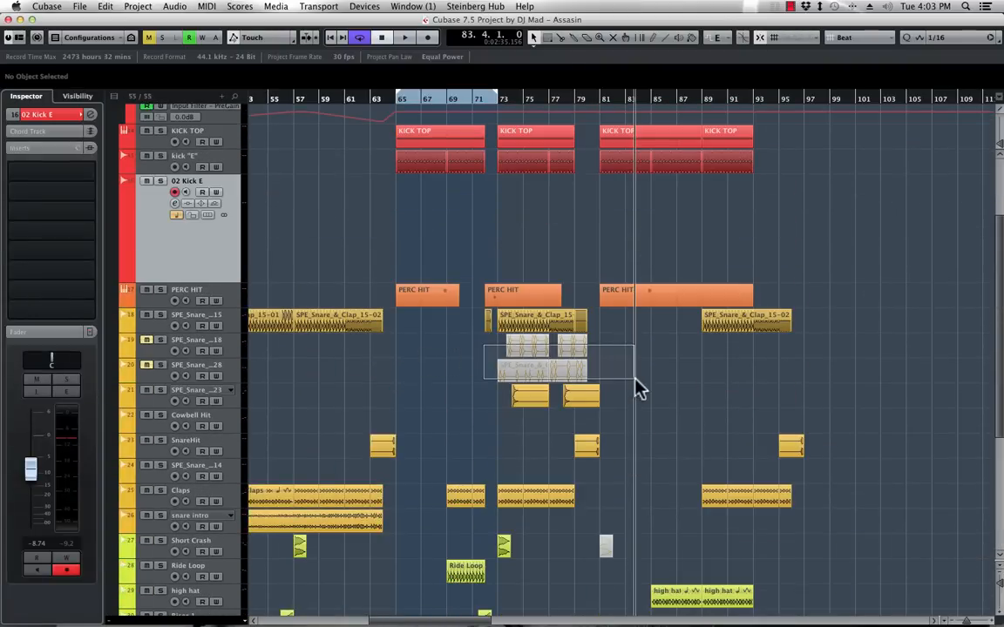
pyautogui.hscroll(-5, 435, 360)
pyautogui.hscroll(-10, 436, 360)
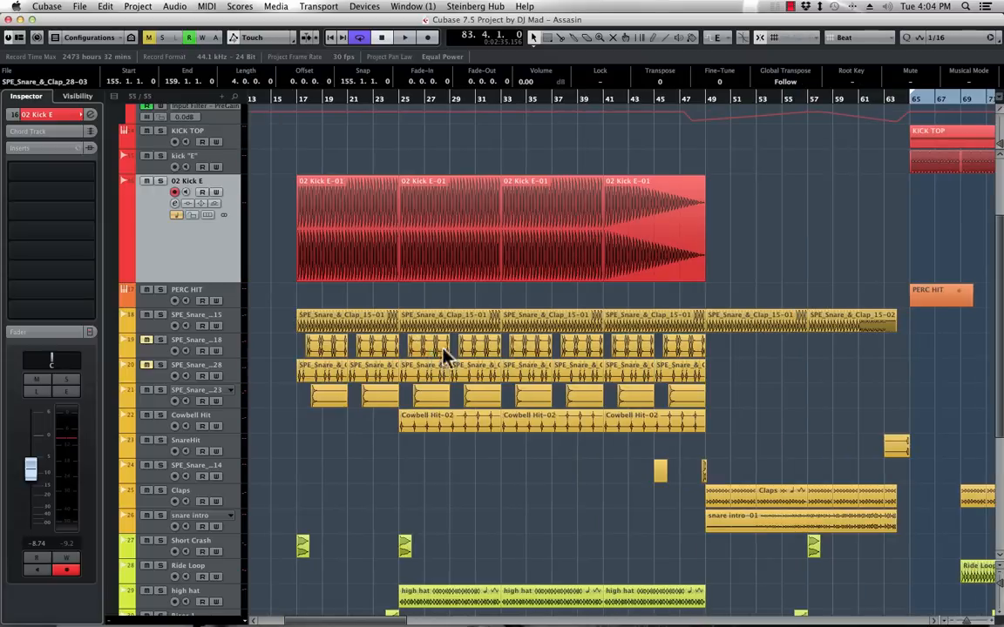
pyautogui.hscroll(15, 782, 369)
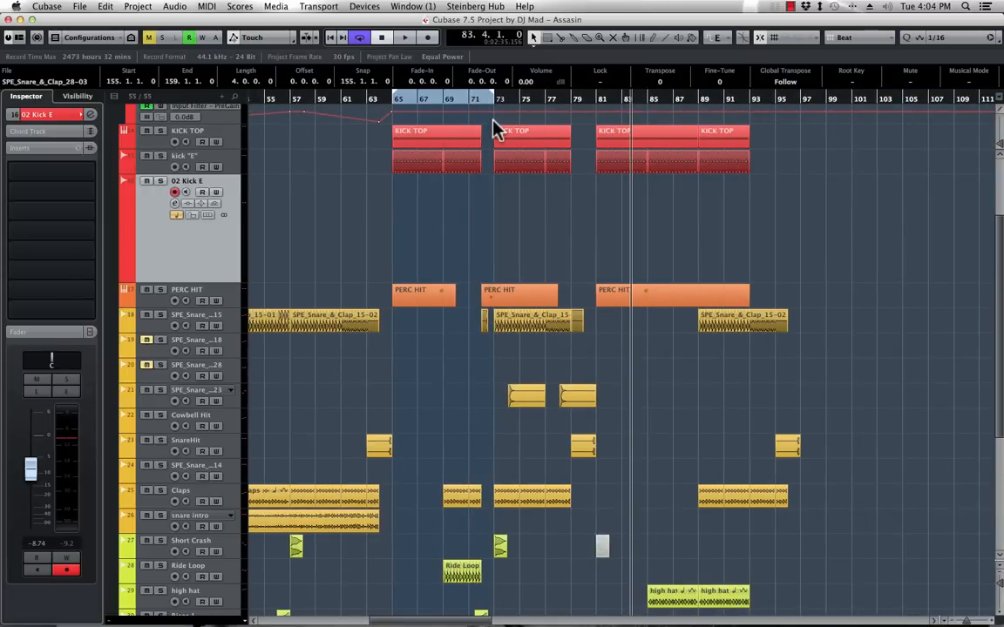
# Play back the big drop from bar 65 and expand the leads folder track
pyautogui.press('KP_1')
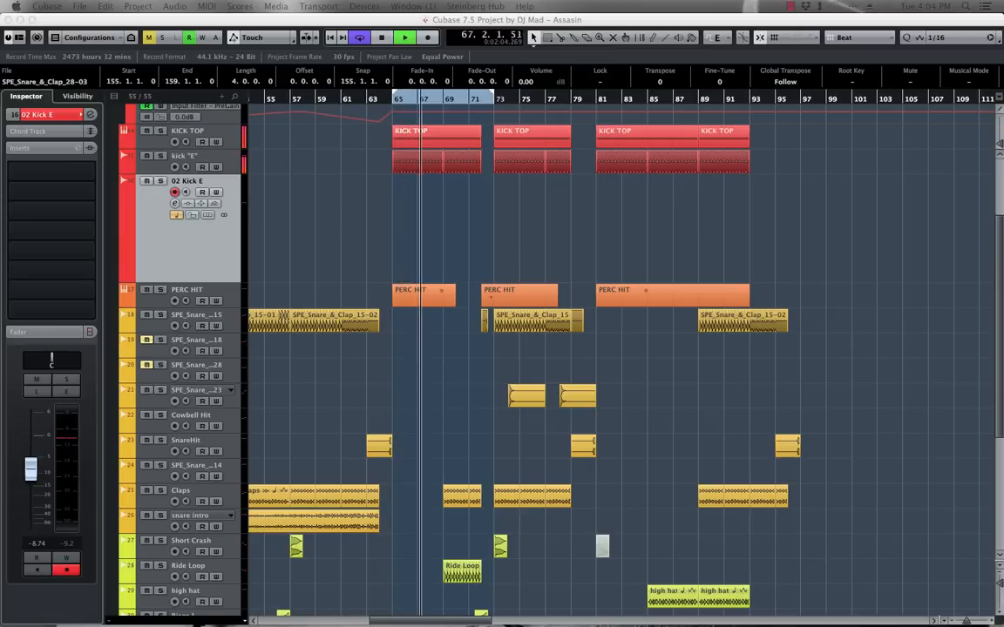
pyautogui.press('space')
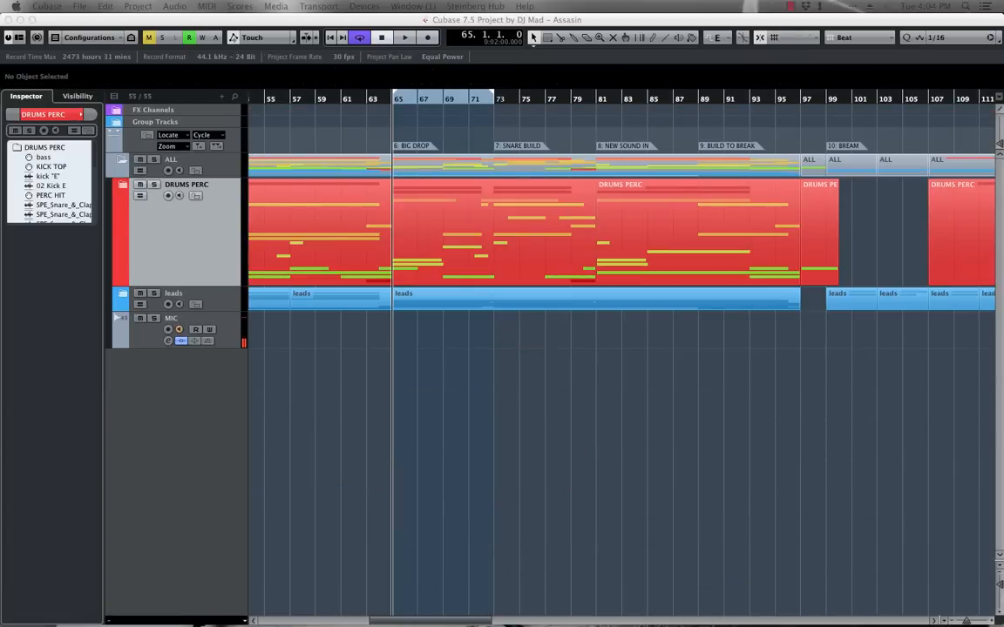
pyautogui.press('Down')
pyautogui.press('Return')
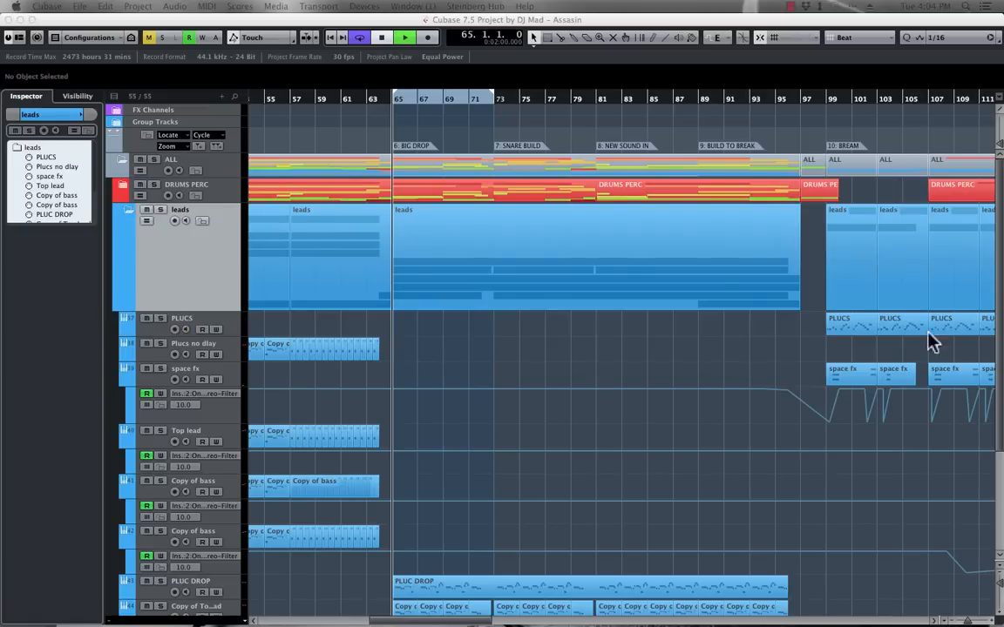
# Audition the PLUC DROP track soloed from bar 65, stop playback and clear its solo
pyautogui.press('space')
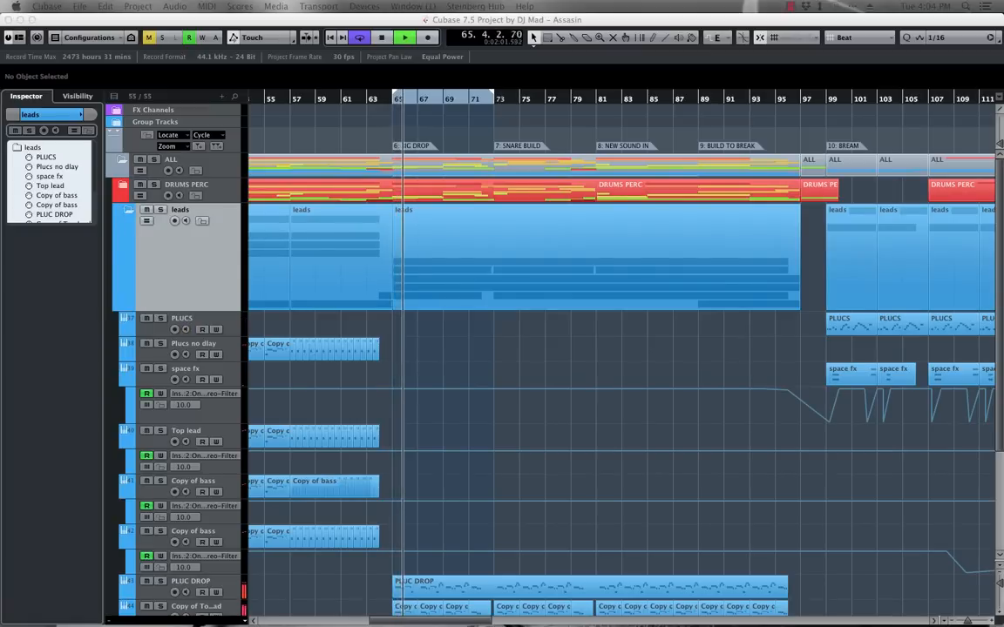
pyautogui.click(160, 581)
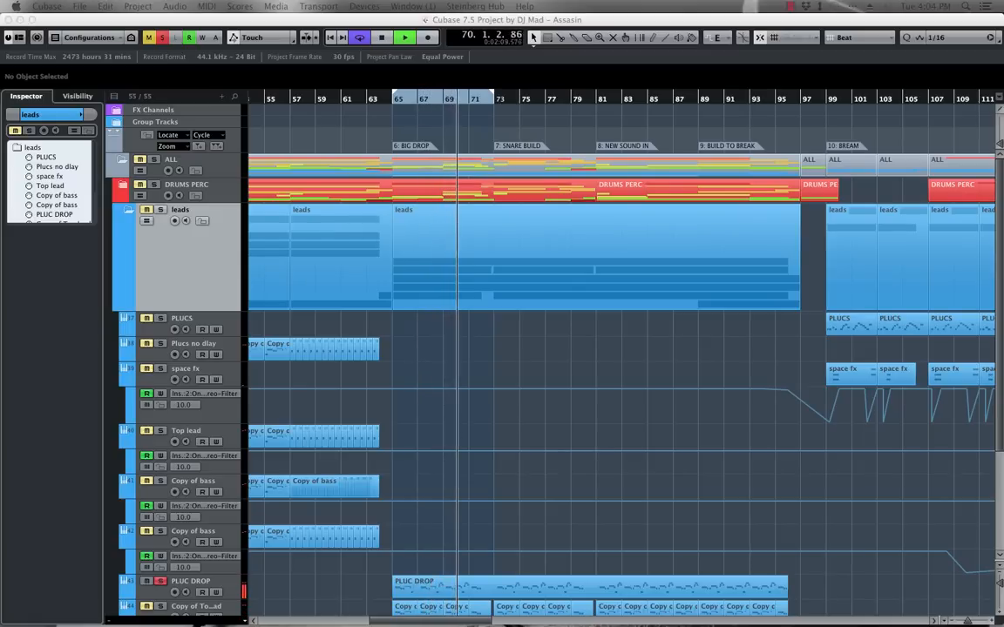
pyautogui.press('space')
pyautogui.click(160, 581)
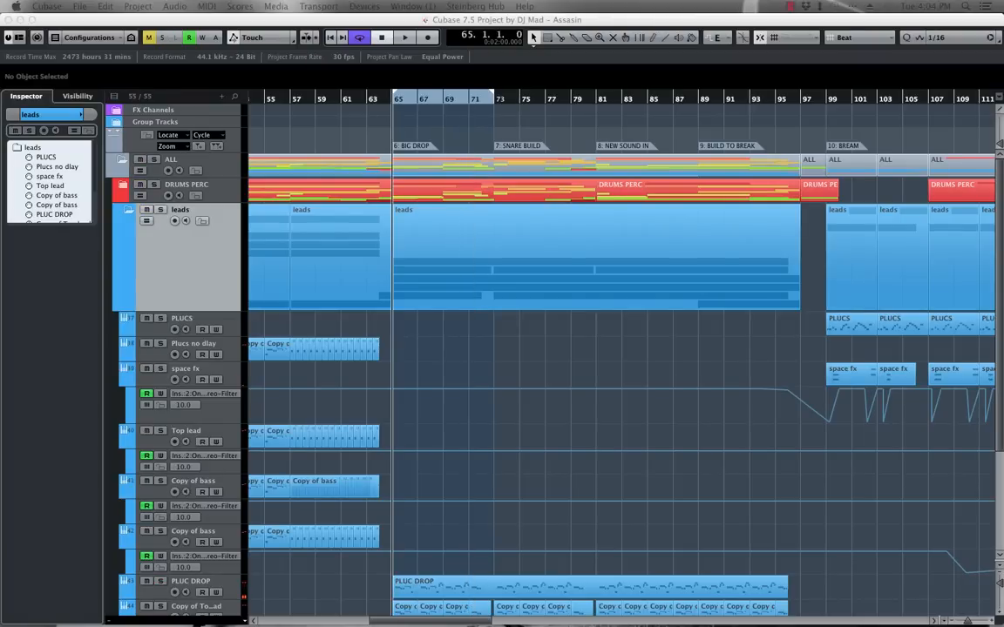
# Show the reverb settings of the PLUC DROP track's Spire synth and play the track soloed from bar 65
pyautogui.moveTo(477, 161); pyautogui.dragTo(450, 151)
pyautogui.click(716, 203)
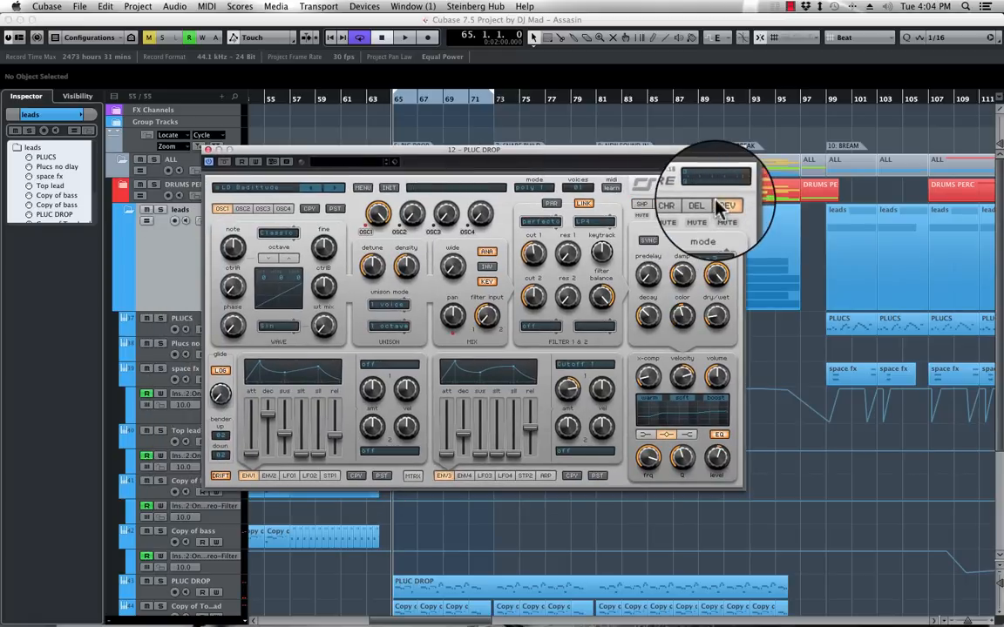
pyautogui.press('space')
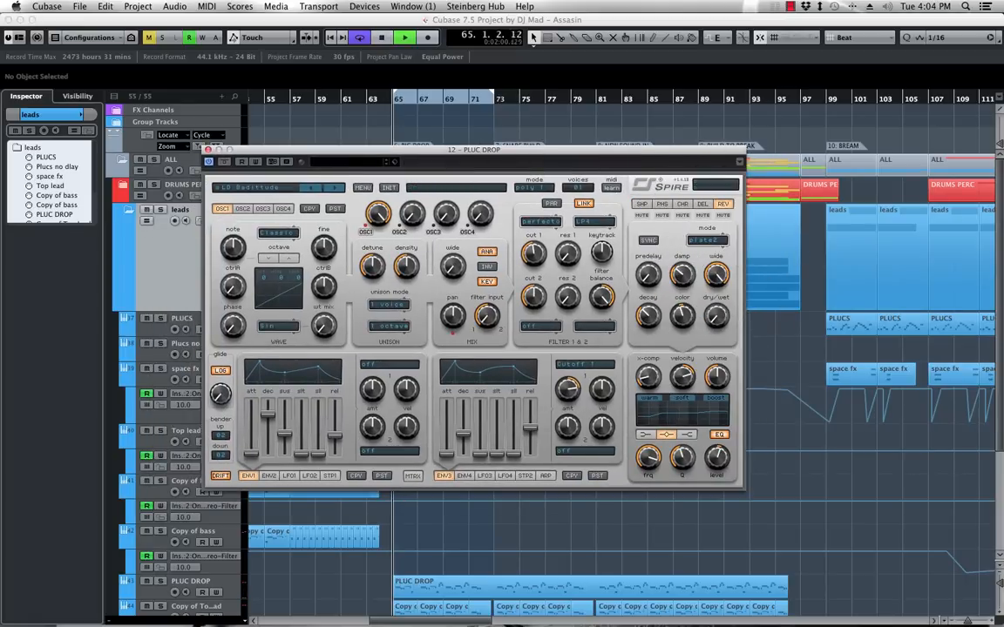
pyautogui.click(160, 581)
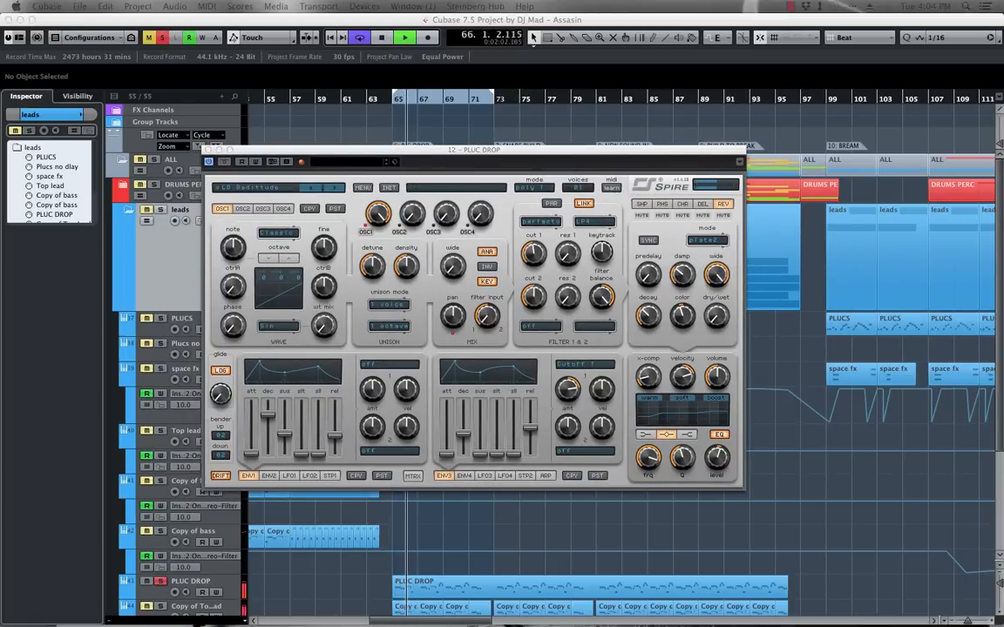
# Show the delay settings of the PLUC DROP track's Spire synth, close the synth and stop playback
pyautogui.click(702, 204)
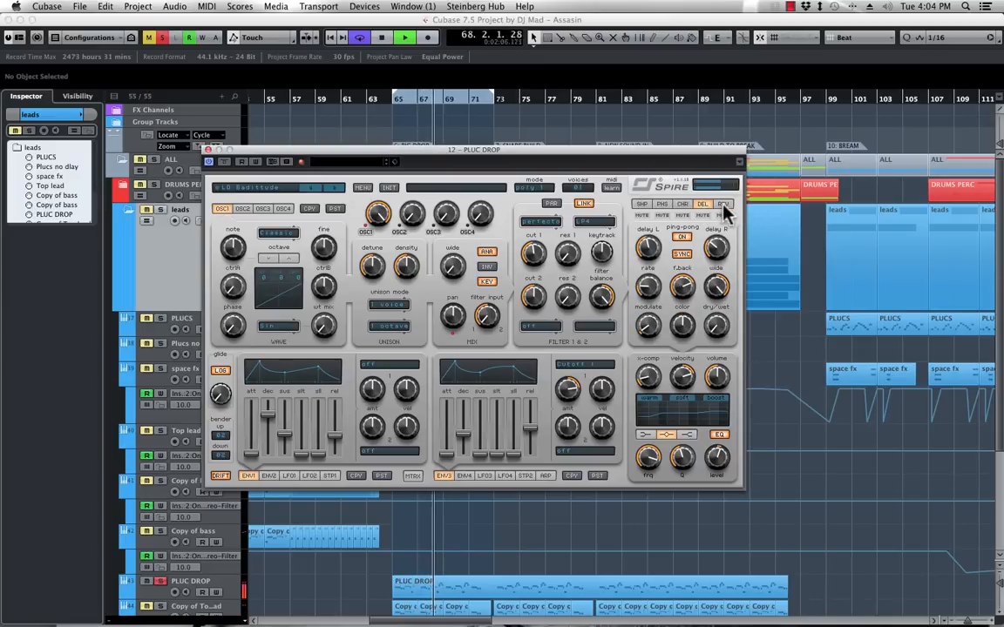
pyautogui.click(208, 150)
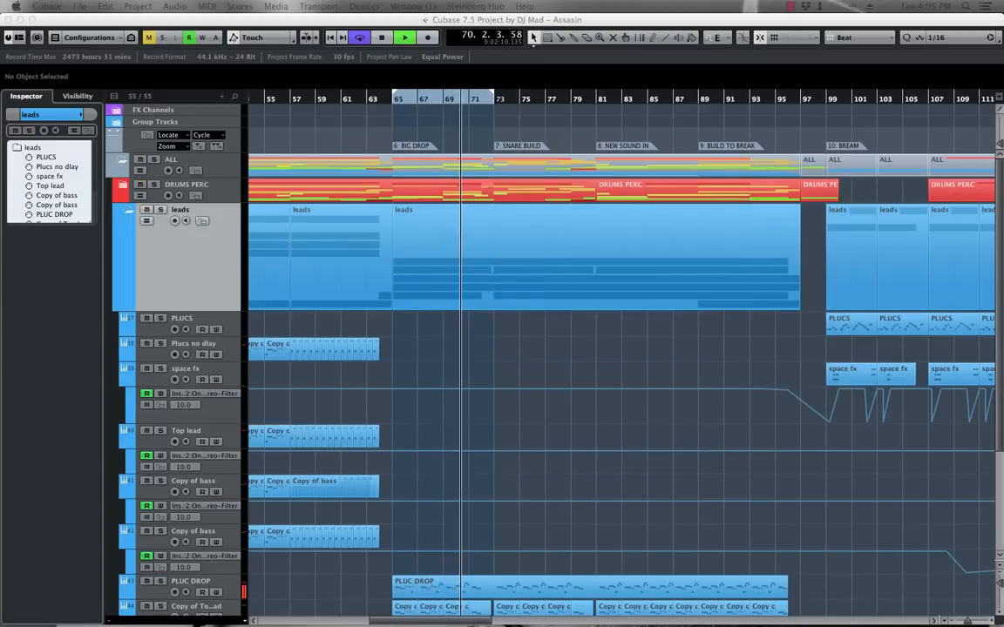
pyautogui.press('space')
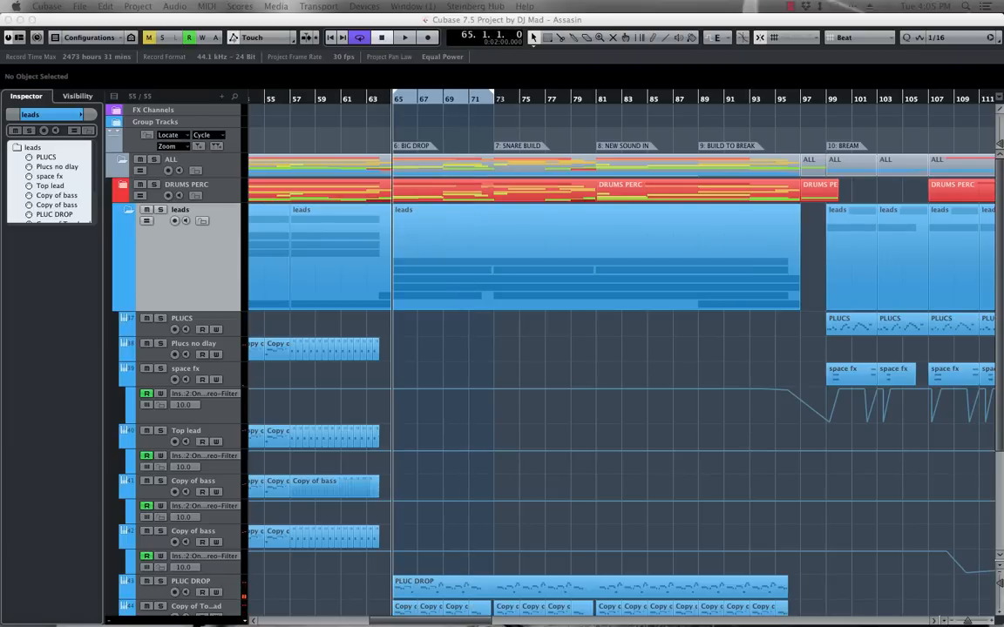
# Play back the drop from bar 65 with the lower lead tracks in view and the PLUC DROP track selected, then stop
pyautogui.press('space')
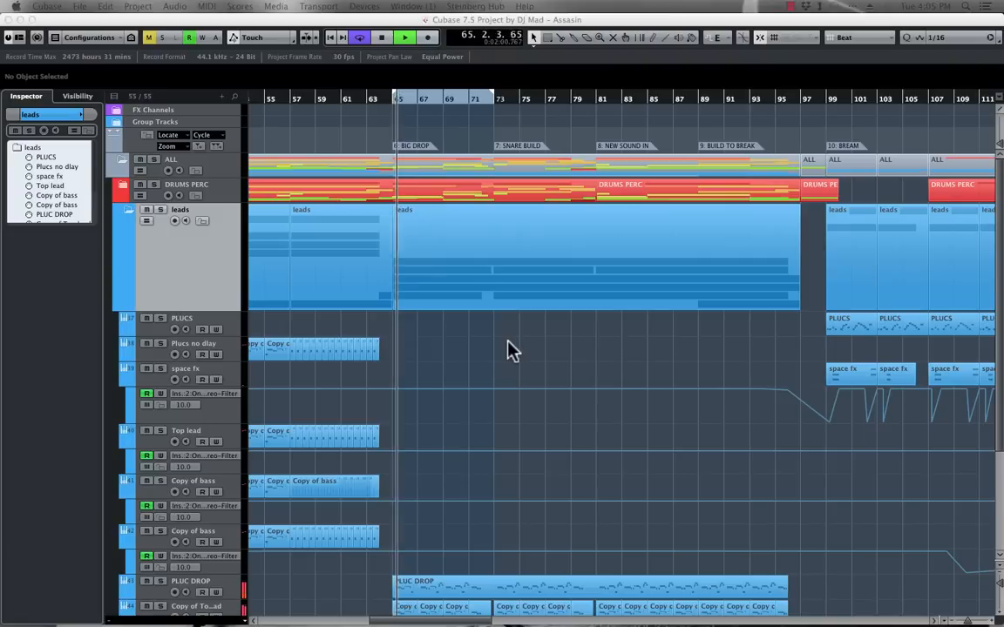
pyautogui.scroll(-4, 509, 350)
pyautogui.press('space')
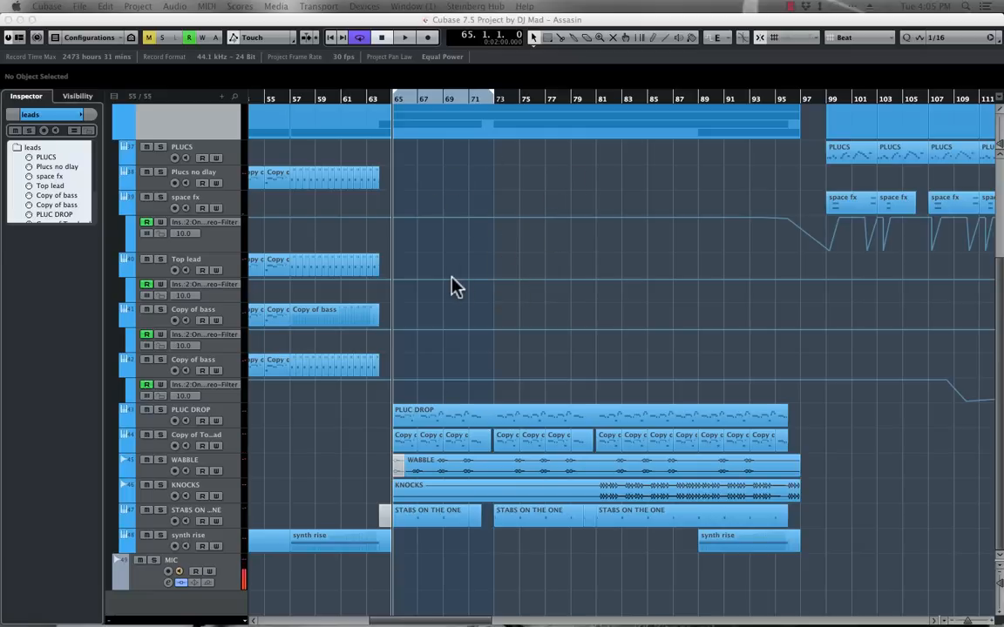
pyautogui.click(231, 411)
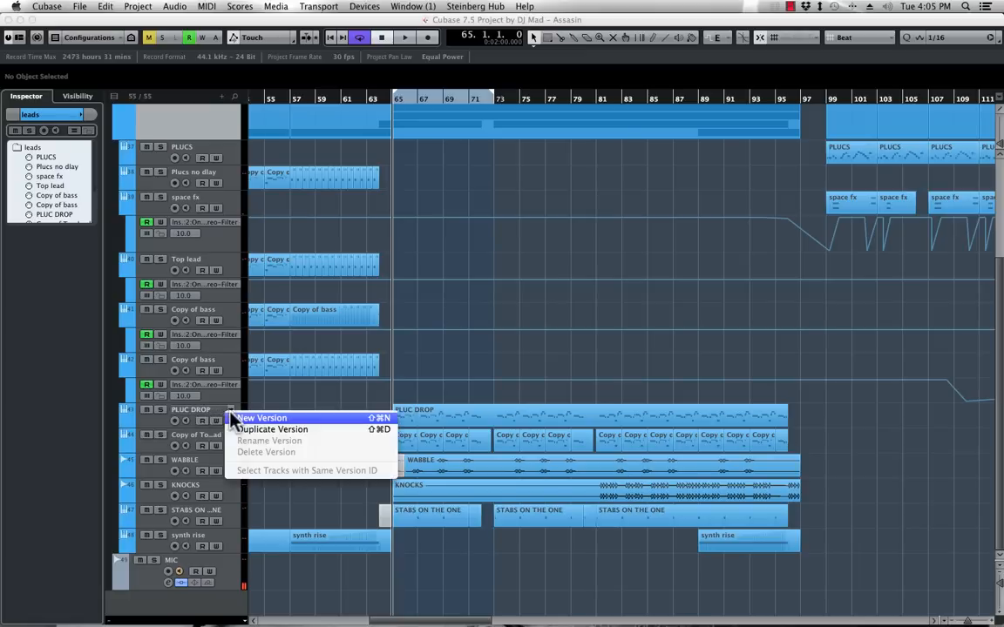
pyautogui.click(178, 399)
pyautogui.press('space')
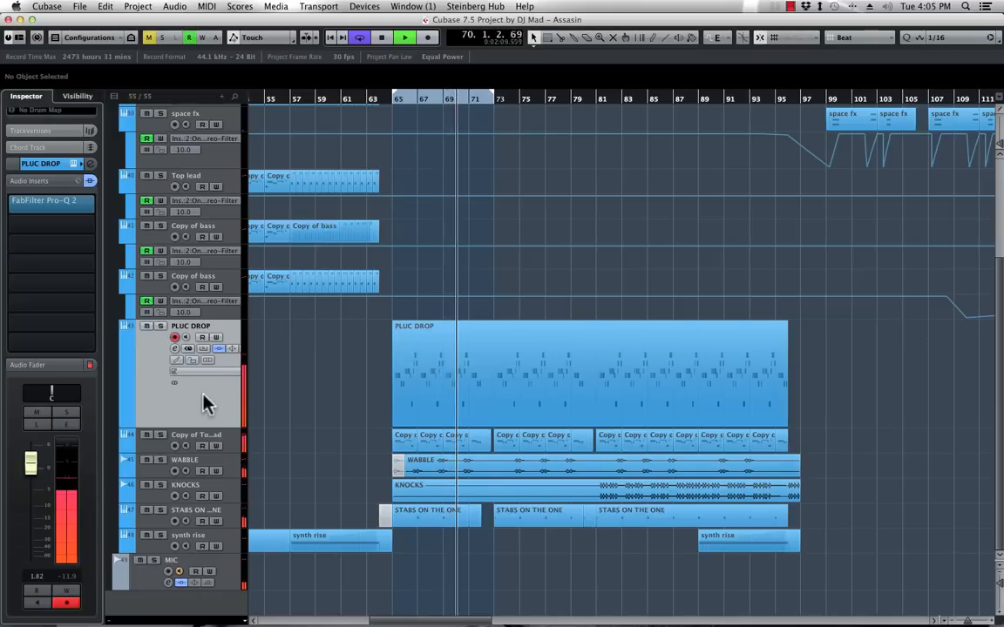
pyautogui.press('space')
# Load a Standard Compressor in the PLUC DROP track's channel strip, with side-chain enabled and auto make-up gain off
pyautogui.click(237, 471)
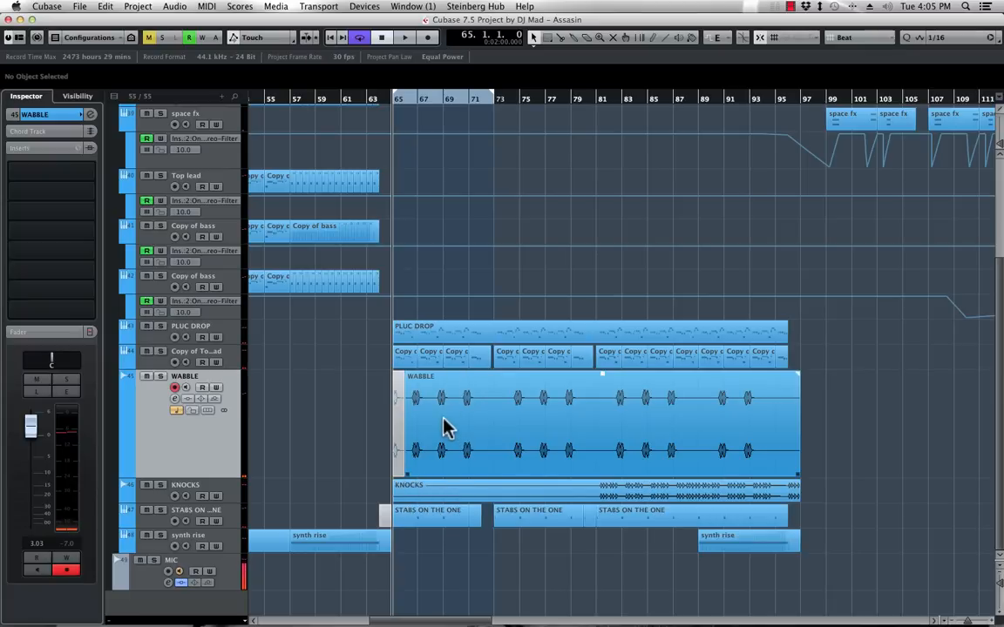
pyautogui.click(234, 335)
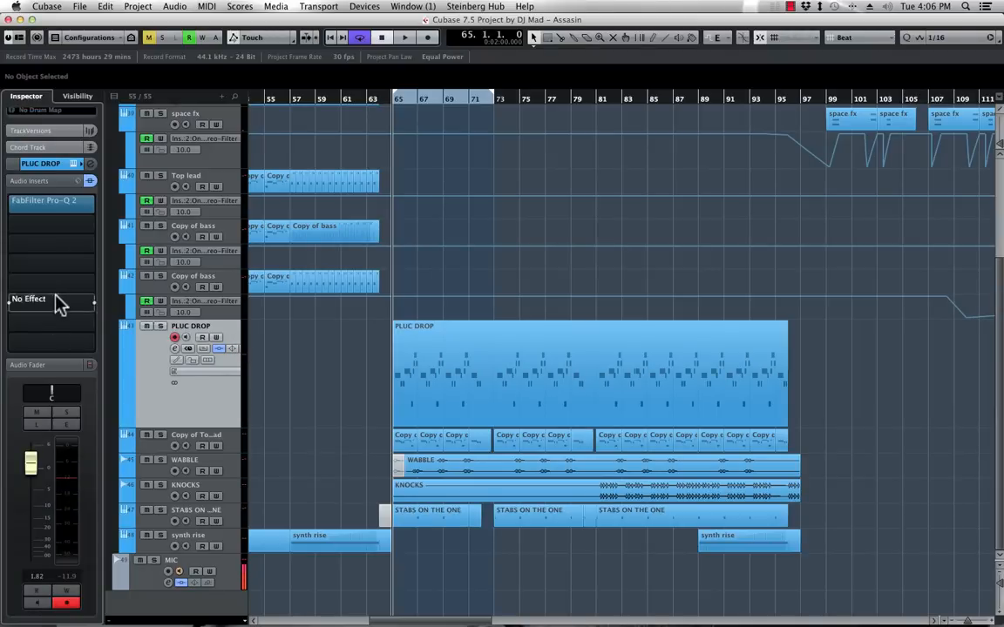
pyautogui.click(90, 163)
pyautogui.moveTo(495, 197); pyautogui.dragTo(495, 96)
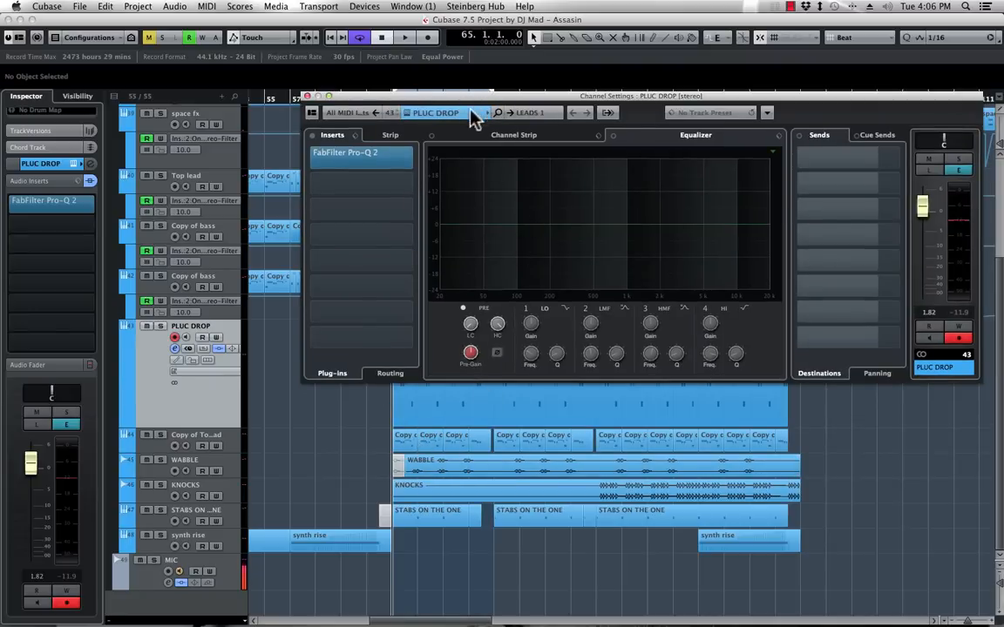
pyautogui.click(498, 140)
pyautogui.click(538, 157)
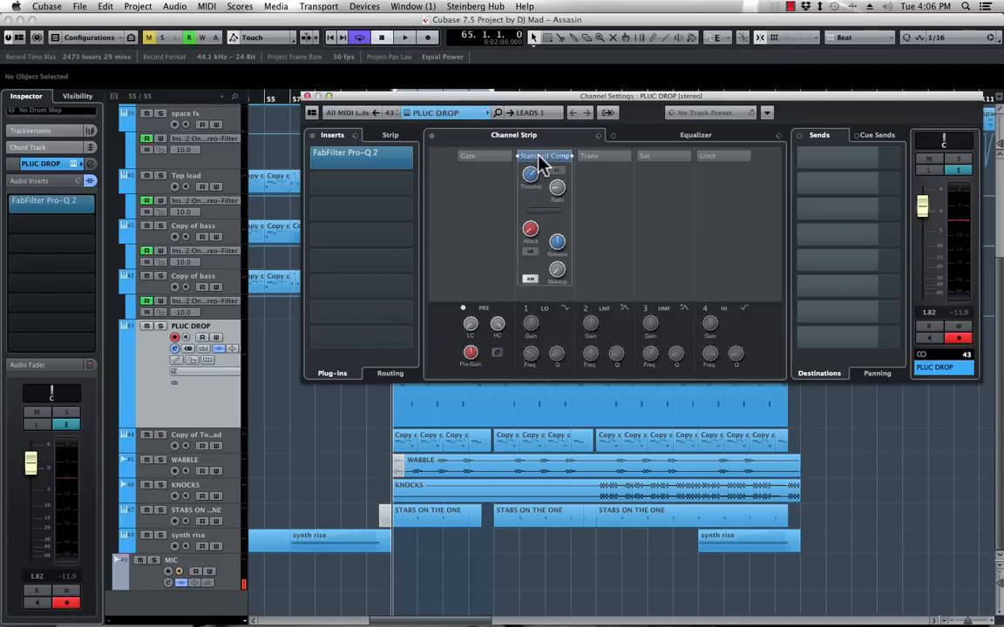
pyautogui.click(560, 171)
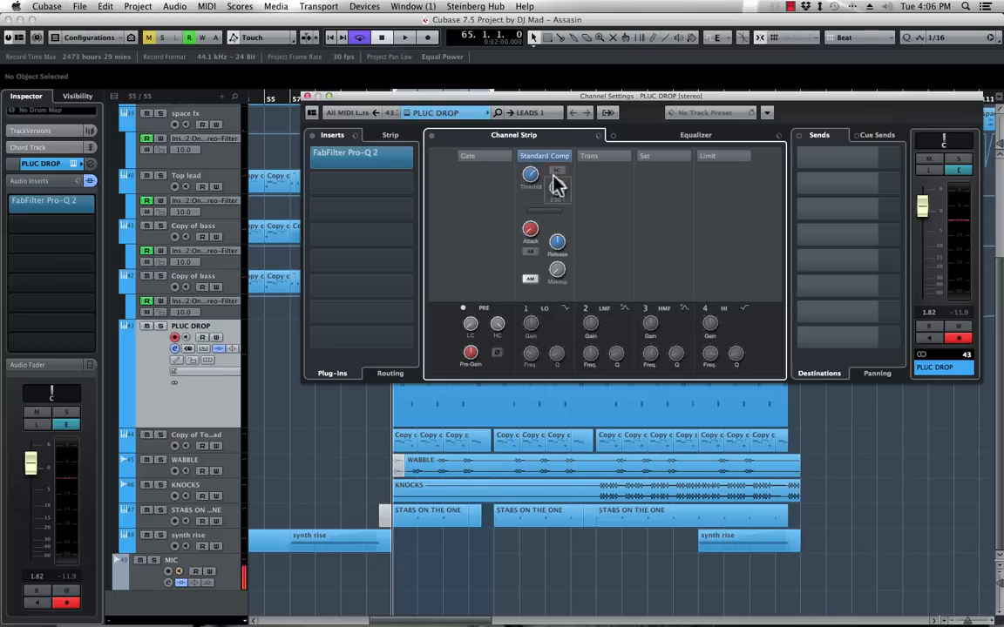
pyautogui.click(529, 280)
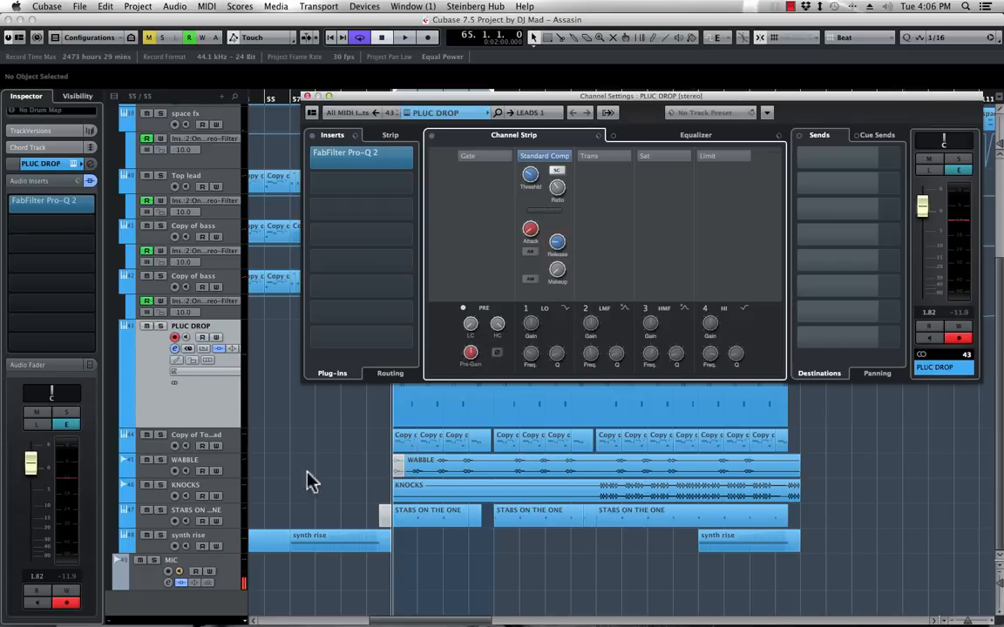
# Add an active send on the WABBLE track to the side-chain of PLUC DROP's Standard Compressor
pyautogui.click(238, 470)
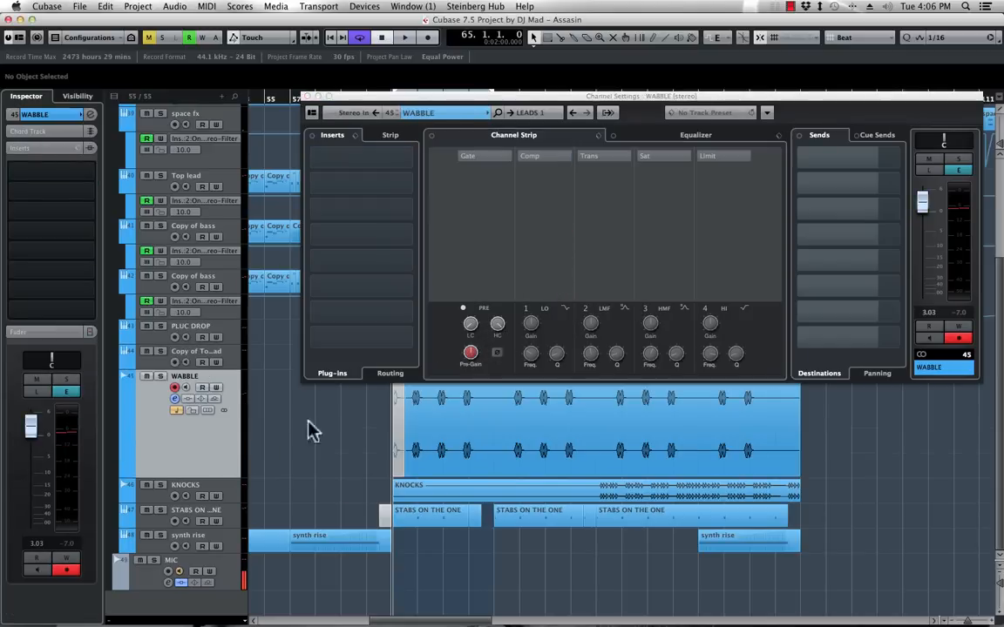
pyautogui.click(903, 162)
pyautogui.click(814, 258)
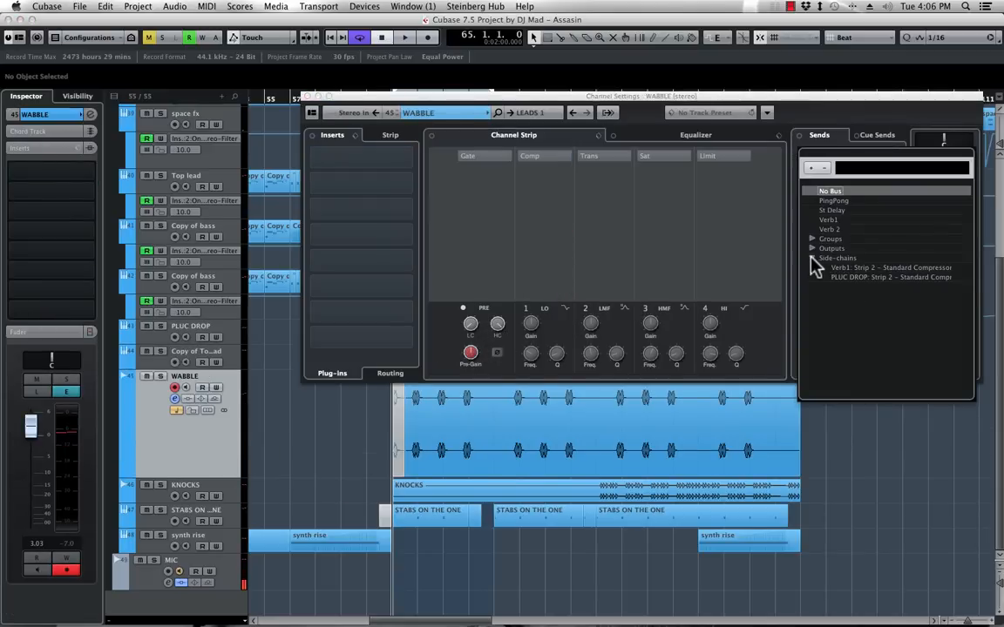
pyautogui.click(848, 279)
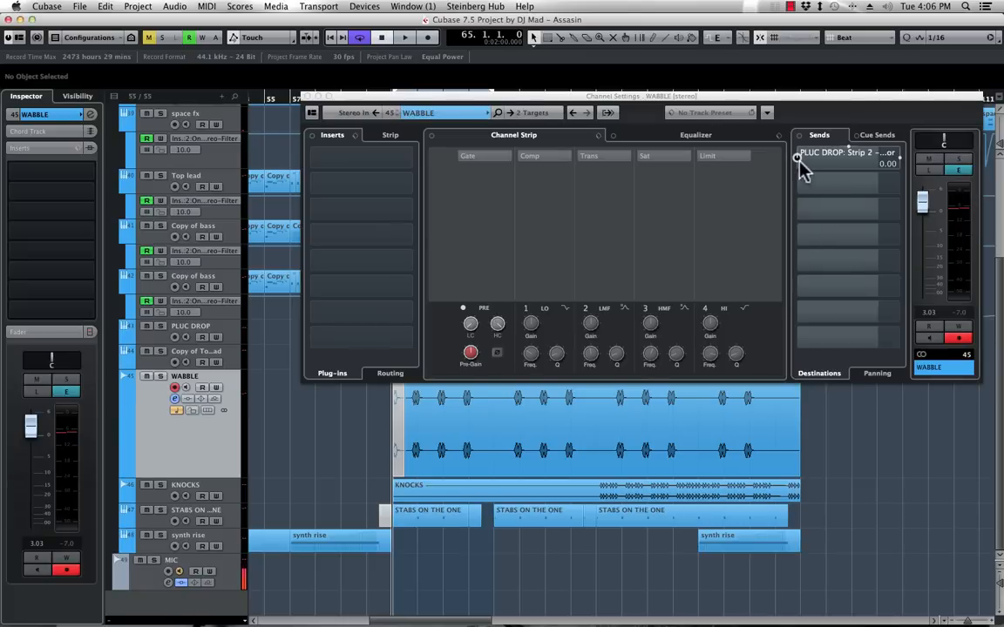
pyautogui.click(800, 160)
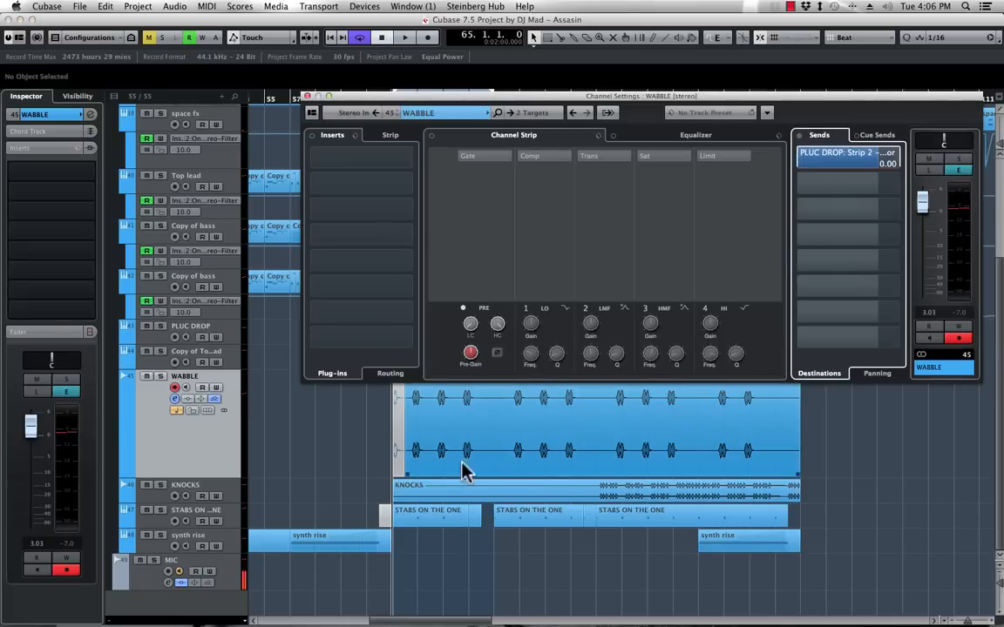
# Load a side-chained Standard Compressor in the Copy of Top lead track's channel strip, with auto make-up off, and adjust its settings
pyautogui.click(233, 362)
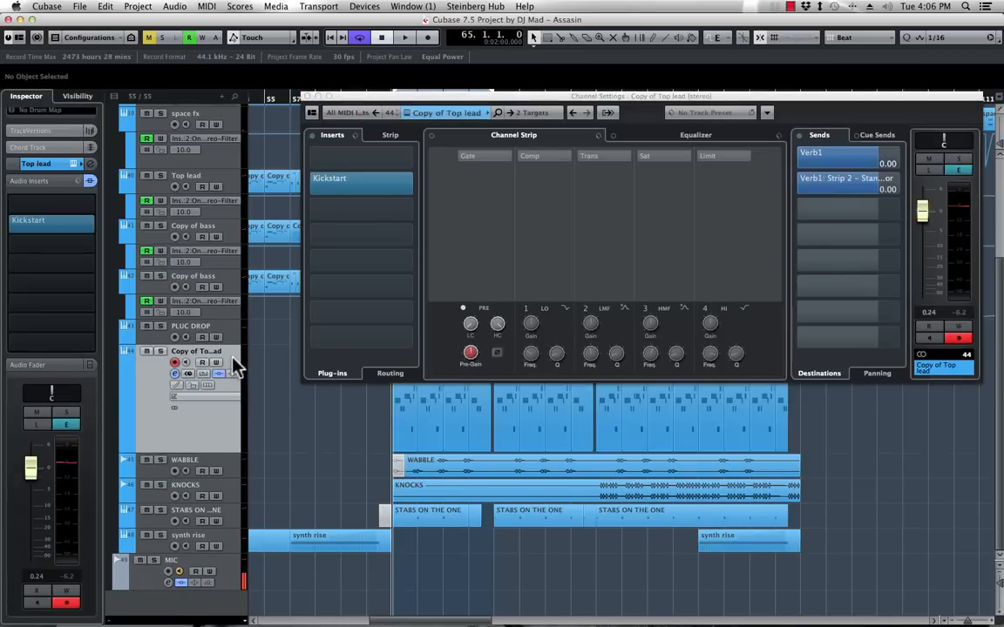
pyautogui.click(548, 158)
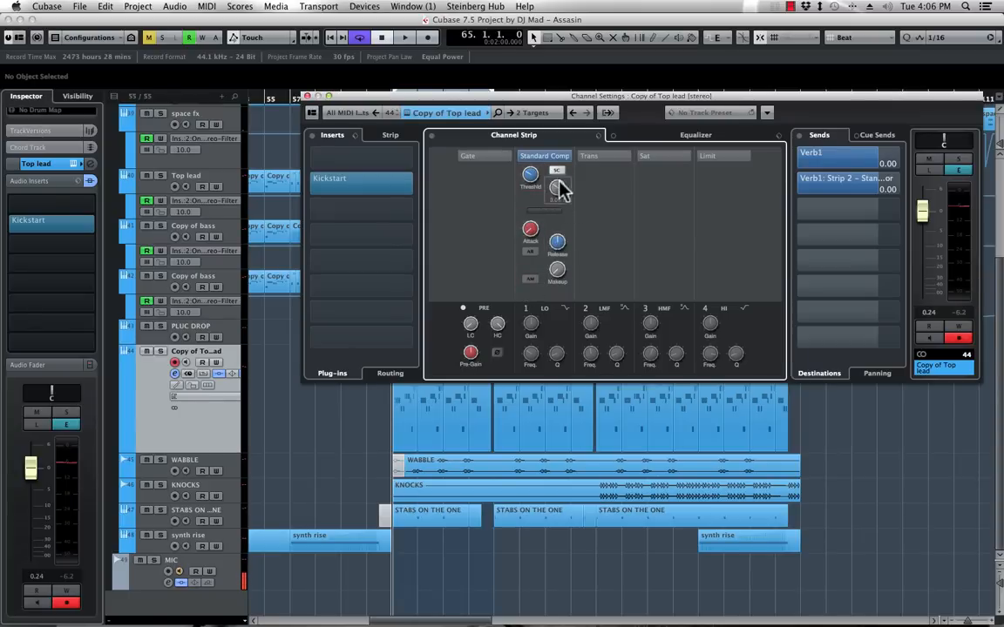
pyautogui.moveTo(560, 250); pyautogui.dragTo(552, 268)
# Add a second active send on the WABBLE track to the side-chain of Copy of Top lead's Standard Compressor
pyautogui.click(242, 470)
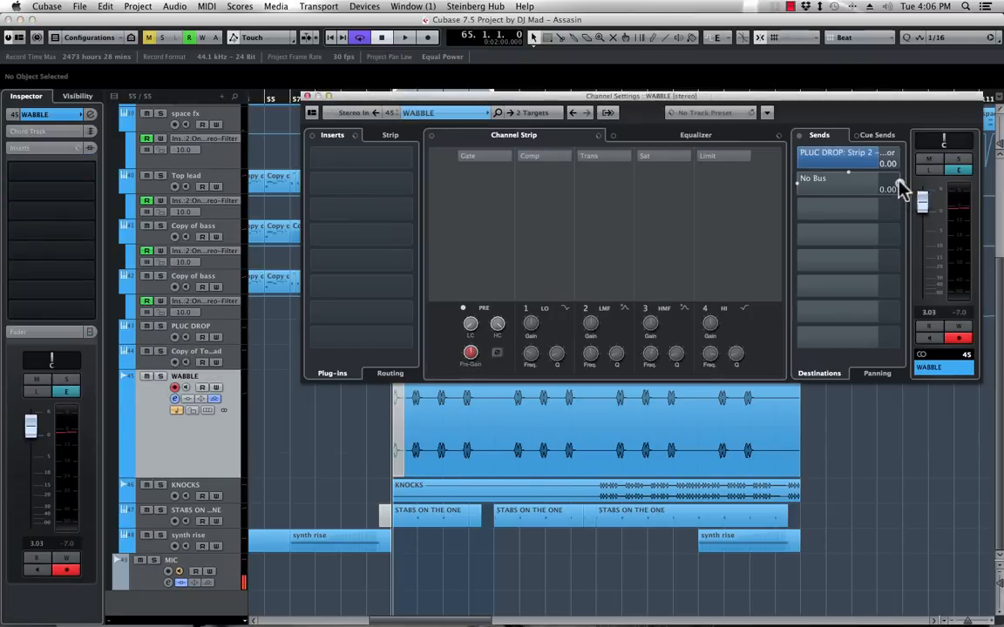
pyautogui.click(902, 189)
pyautogui.click(815, 266)
pyautogui.click(852, 307)
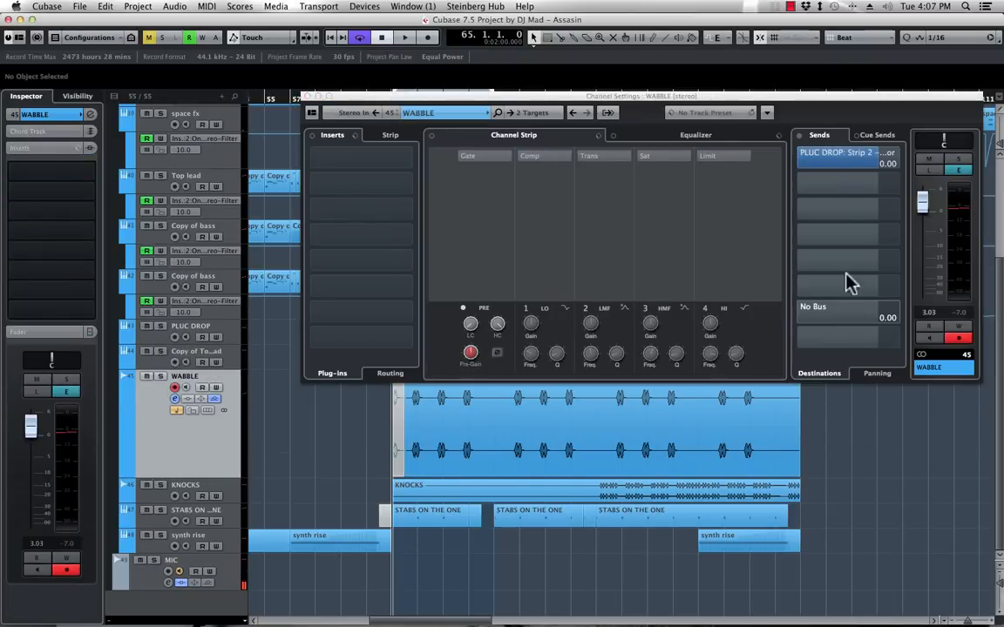
pyautogui.click(801, 188)
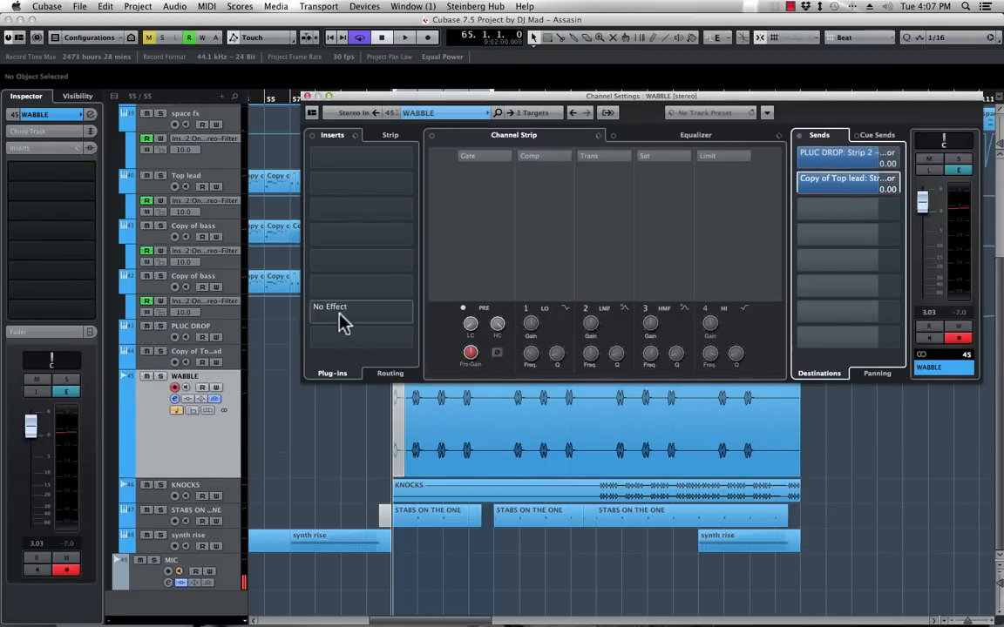
# Play the drop while checking gain reduction on the PLUC DROP and Copy of Top lead compressors, closing the channel settings at the end
pyautogui.press('space')
pyautogui.moveTo(424, 99); pyautogui.dragTo(430, 39)
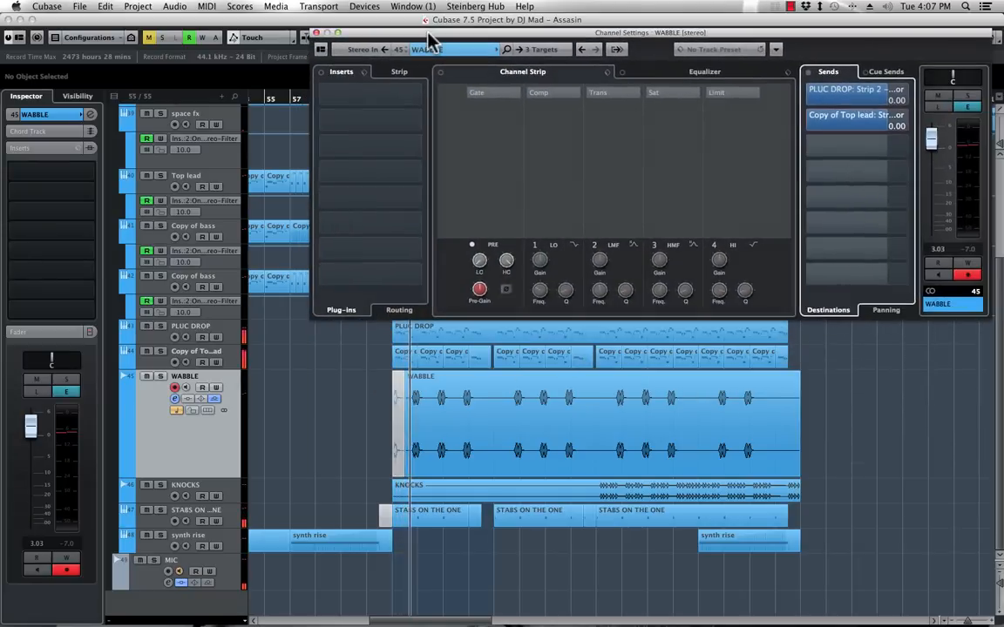
pyautogui.click(232, 332)
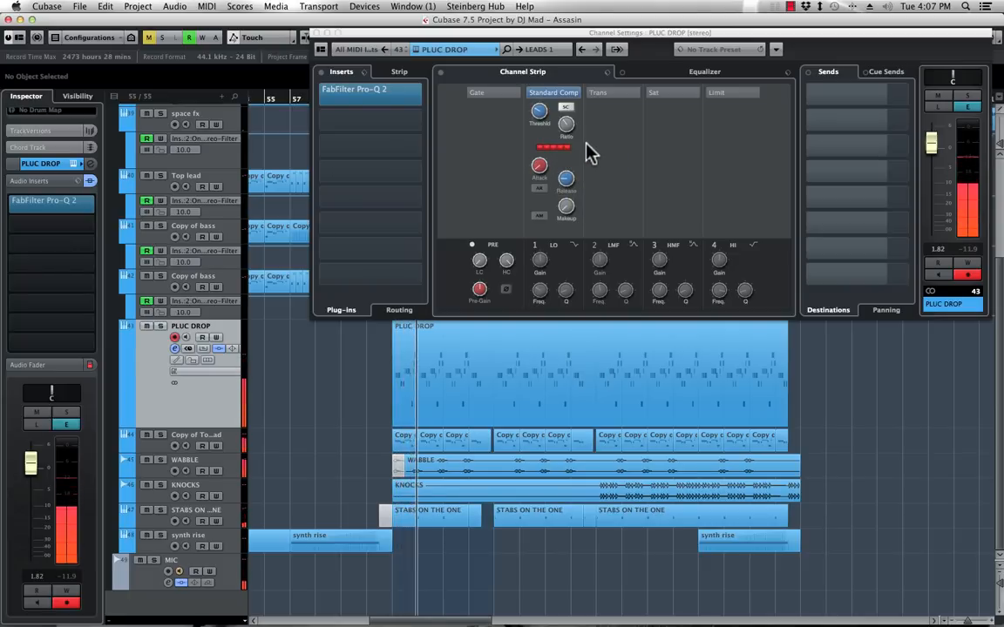
pyautogui.click(235, 444)
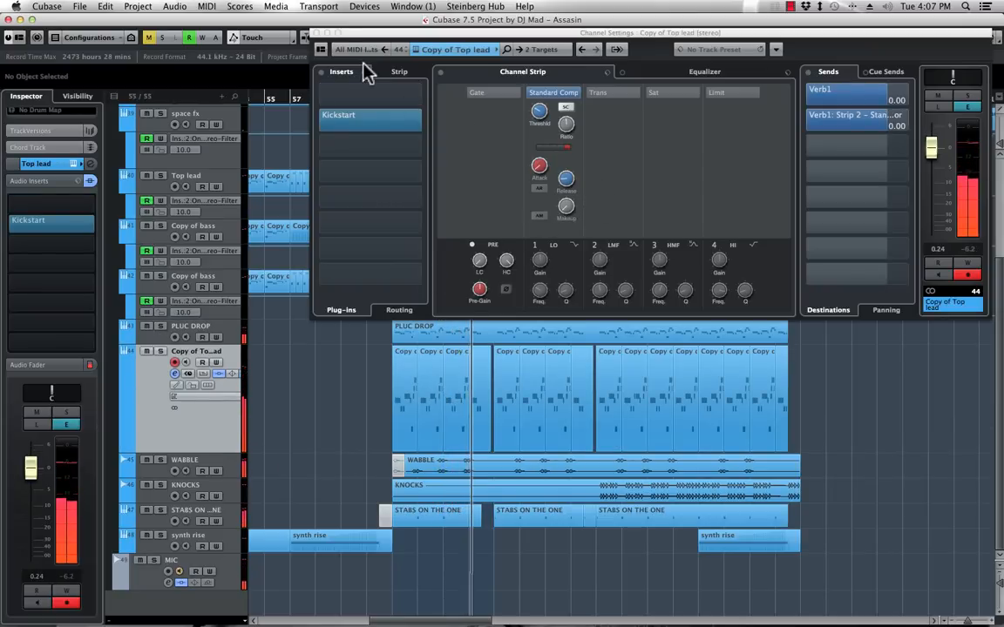
pyautogui.click(316, 33)
pyautogui.press('space')
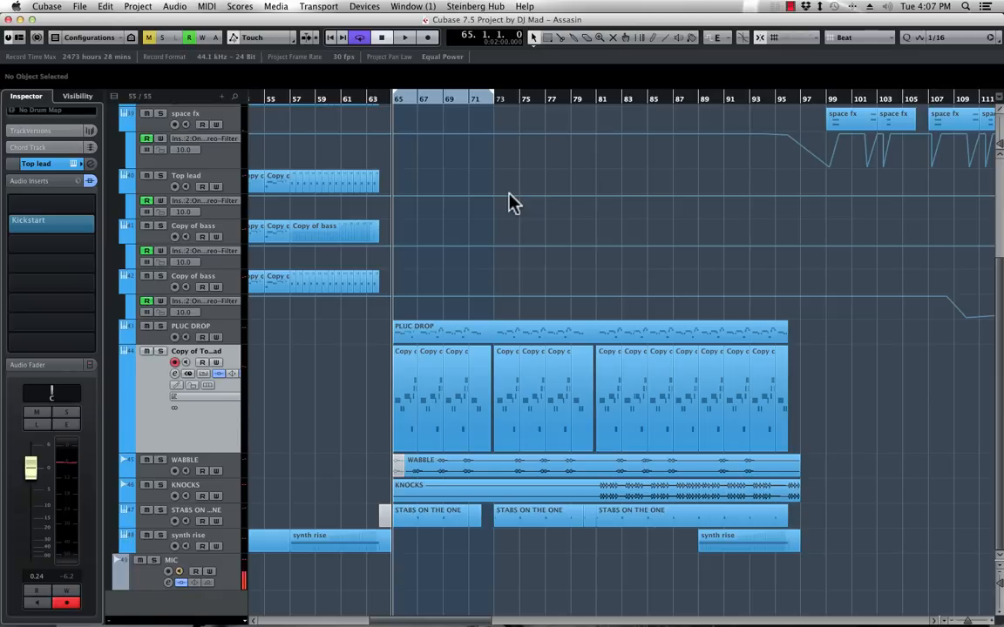
pyautogui.click(790, 7)
pyautogui.click(790, 7)
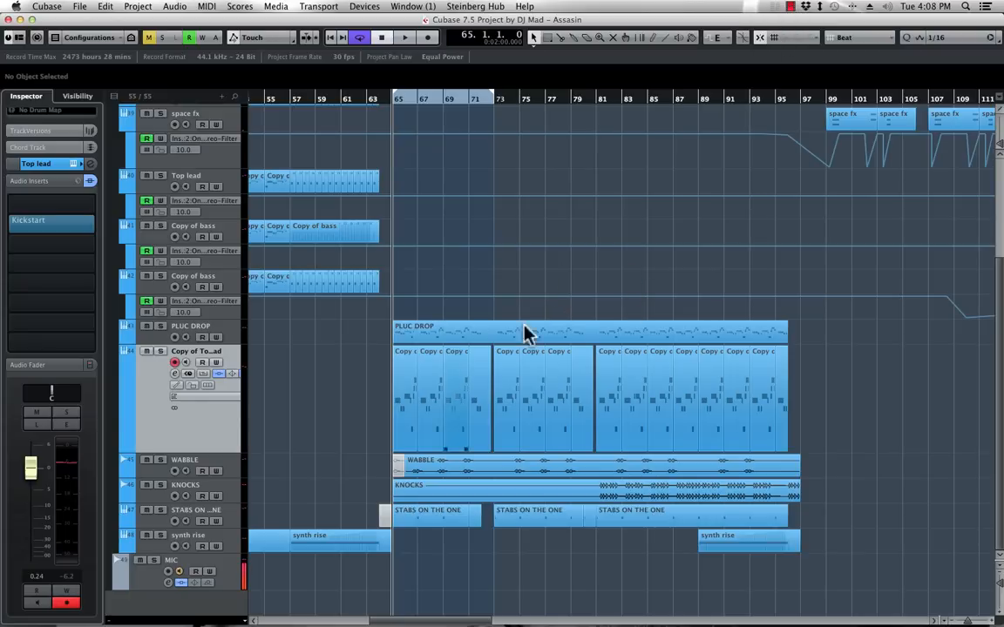
# Play the drop from bar 65, briefly soloing the PLUC DROP track to hear its ducking, and stop playback
pyautogui.press('space')
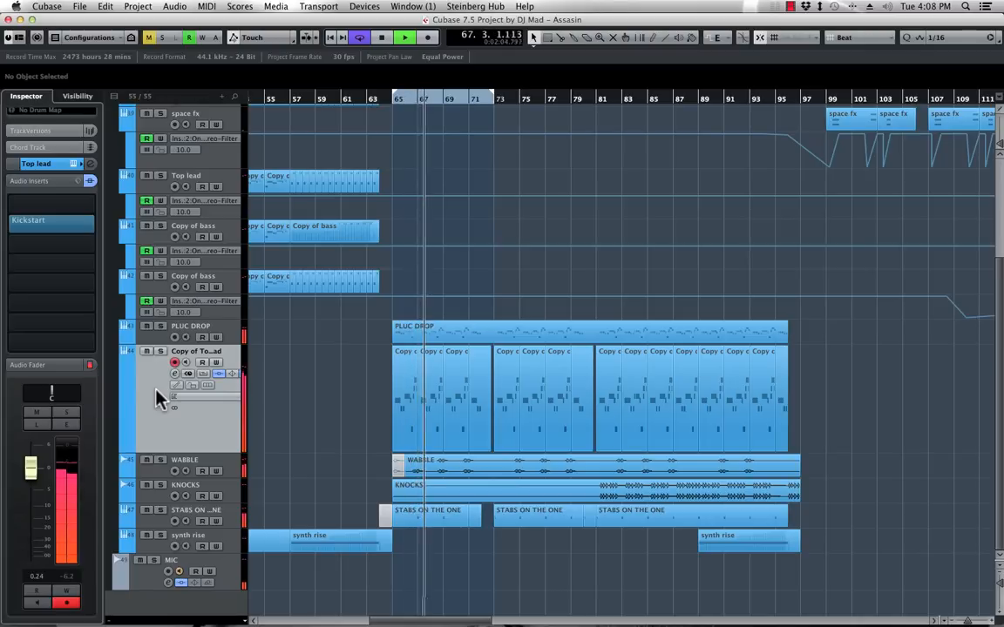
pyautogui.click(144, 338)
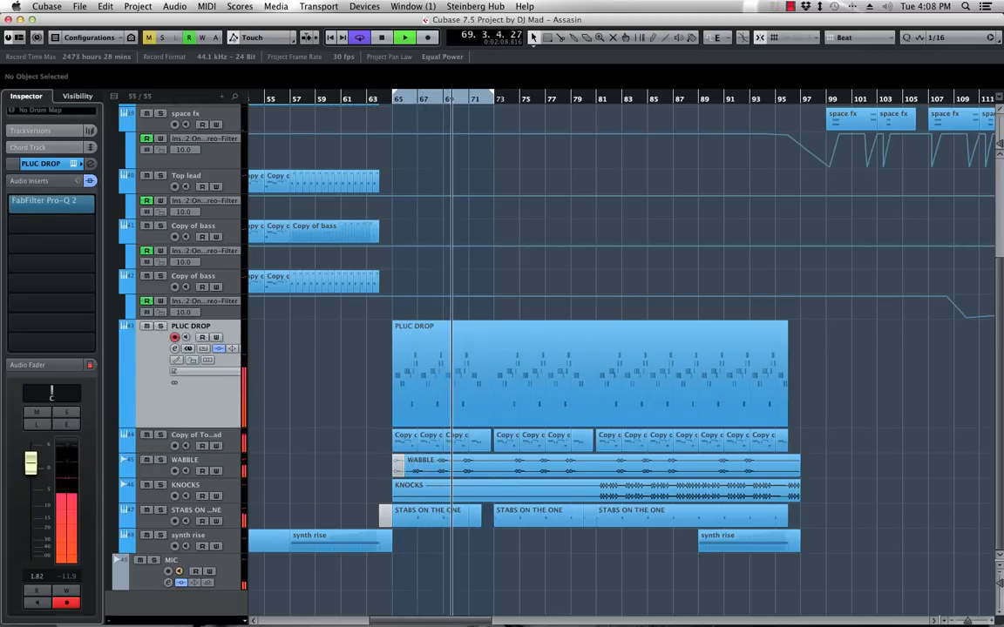
pyautogui.press('s')
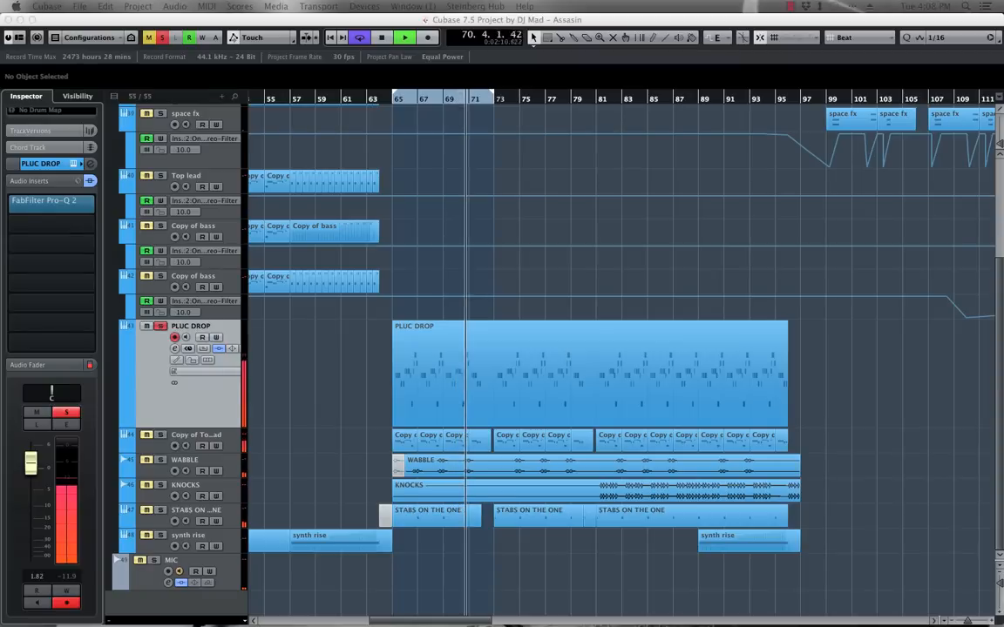
pyautogui.press('s')
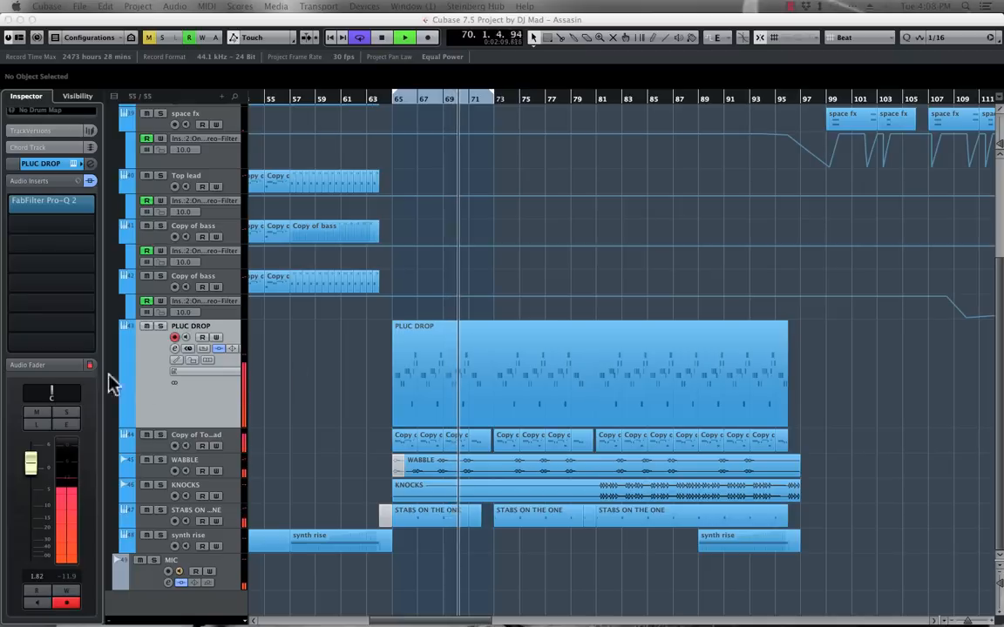
pyautogui.press('space')
# During playback, set PLUC DROP's channel strip compressor ratio to about 2.1 and its threshold to about -1.7 dB
pyautogui.click(91, 163)
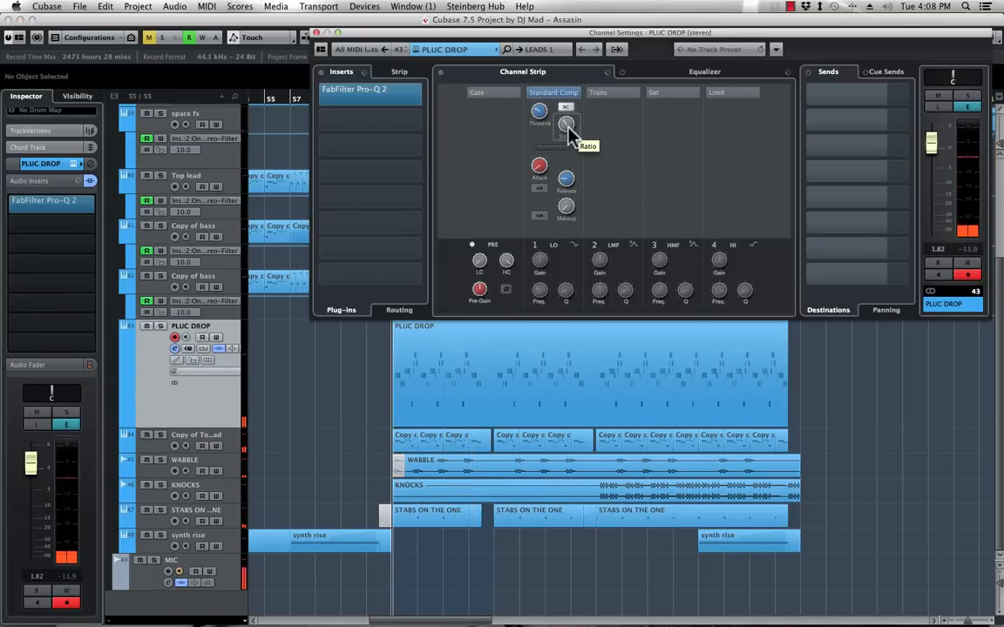
pyautogui.press('space')
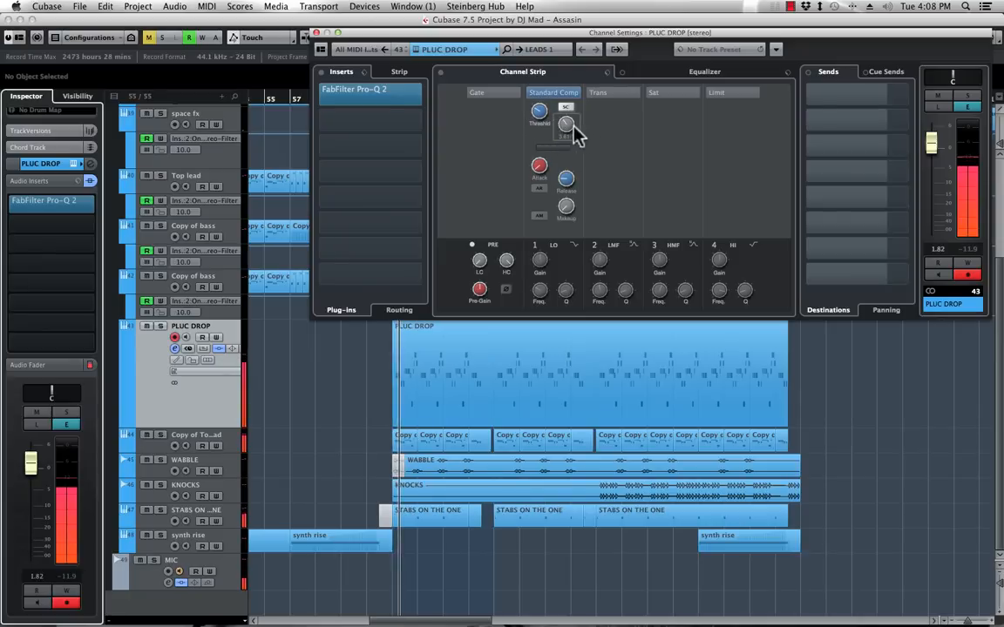
pyautogui.moveTo(574, 130); pyautogui.dragTo(567, 158)
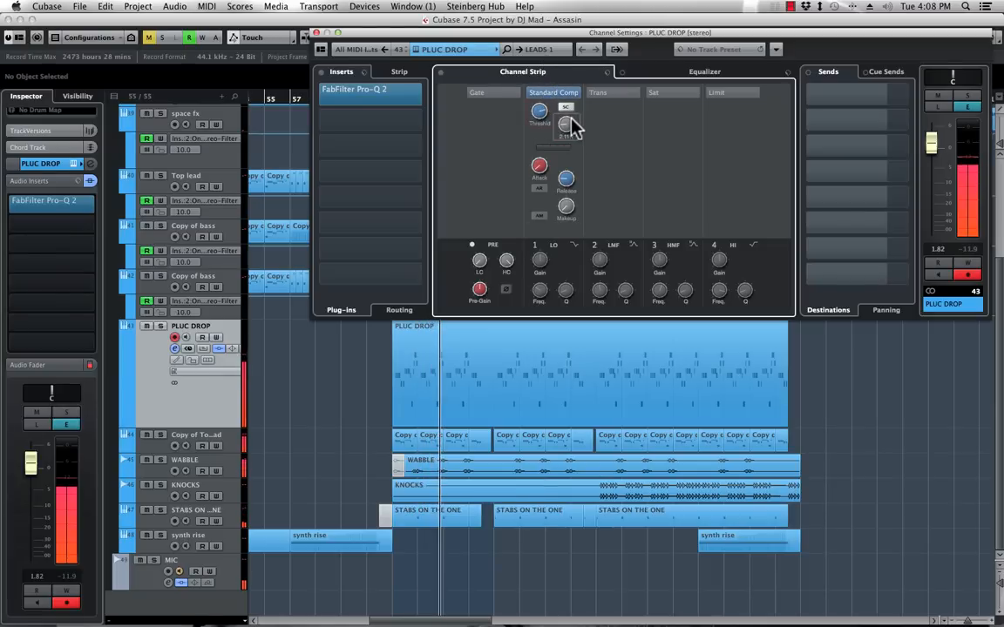
pyautogui.moveTo(539, 111); pyautogui.dragTo(541, 90)
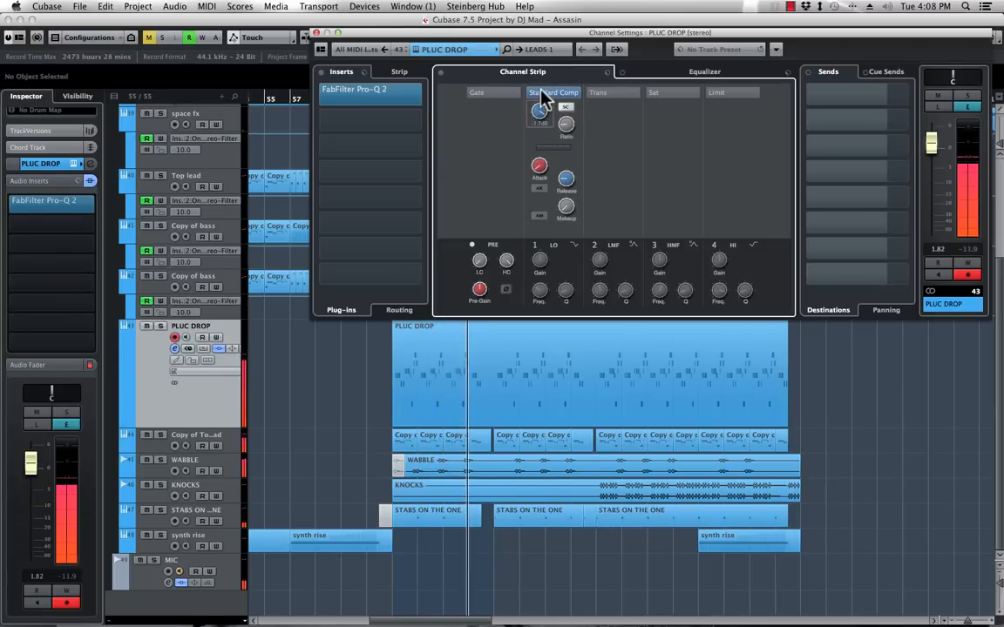
# Fine-tune the threshold of PLUC DROP's Standard Compressor during playback and stop the transport
pyautogui.moveTo(541, 90); pyautogui.dragTo(541, 94)
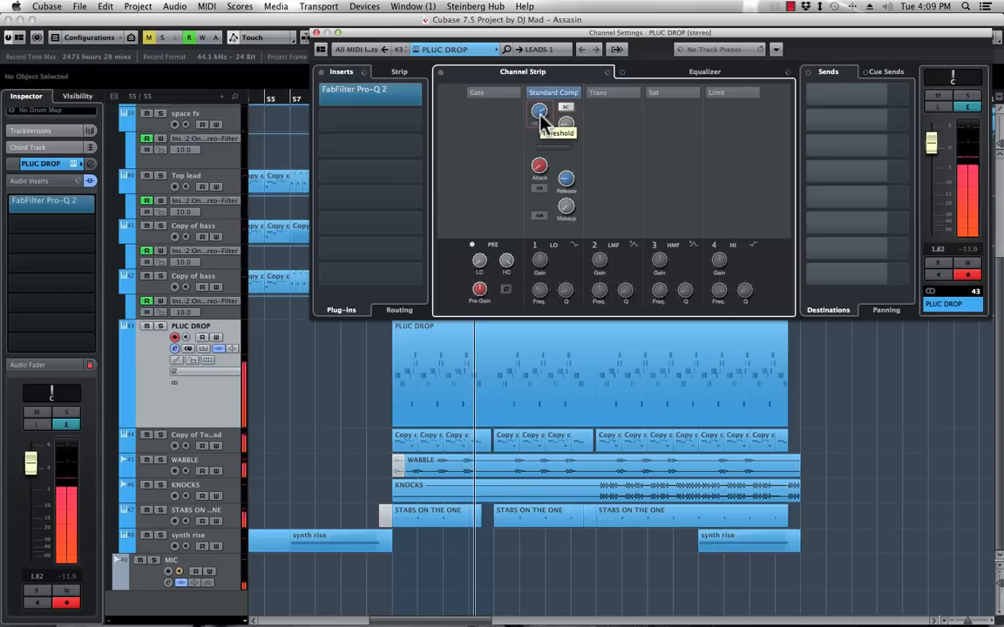
pyautogui.press('space')
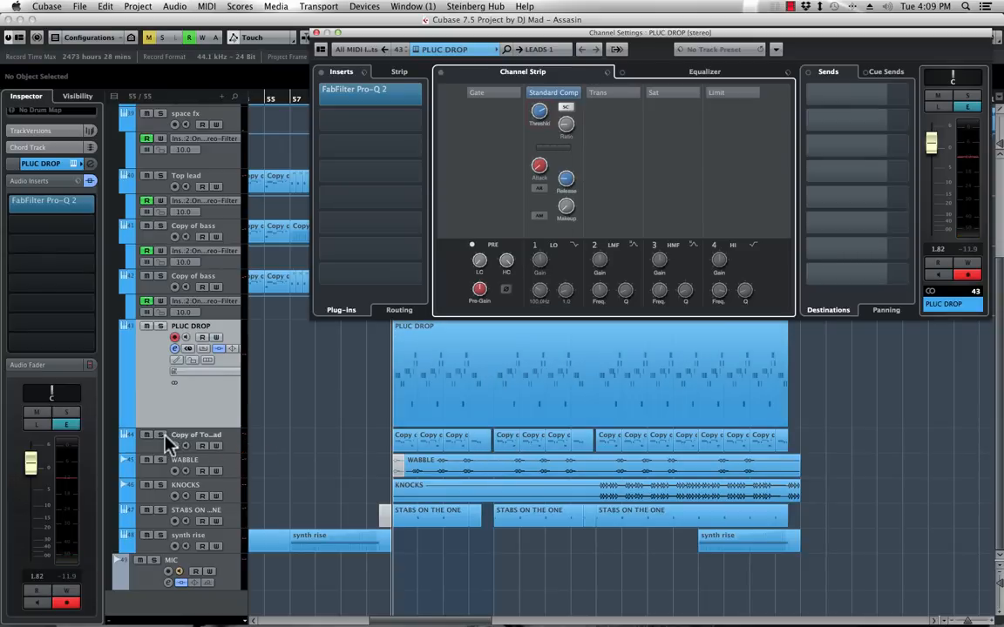
# Play the drop from bar 65, soloing and unsoloing Copy of Top lead and PLUC DROP in turn to hear their ducking
pyautogui.press('space')
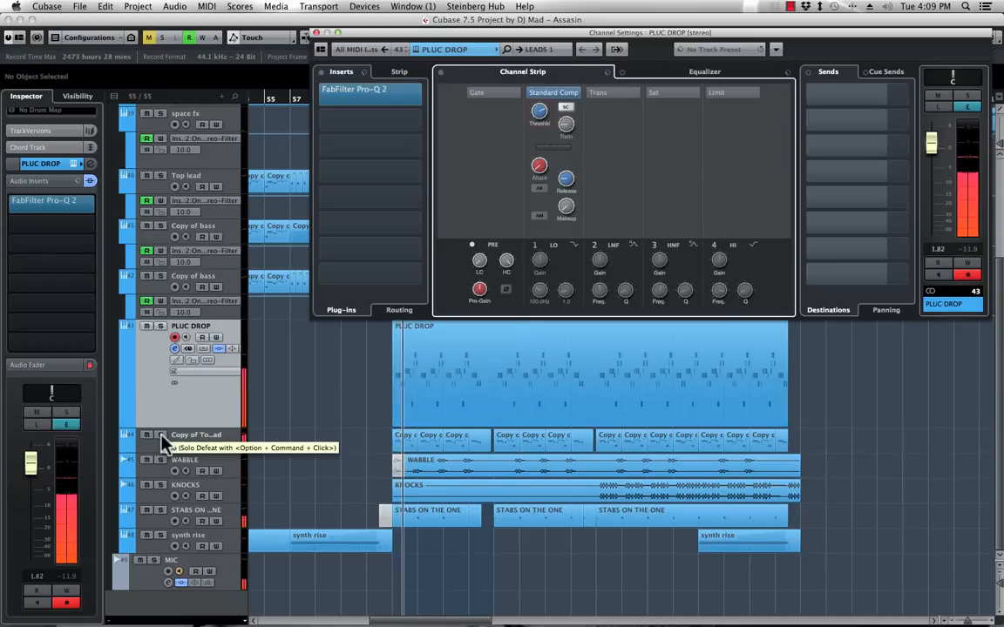
pyautogui.click(161, 435)
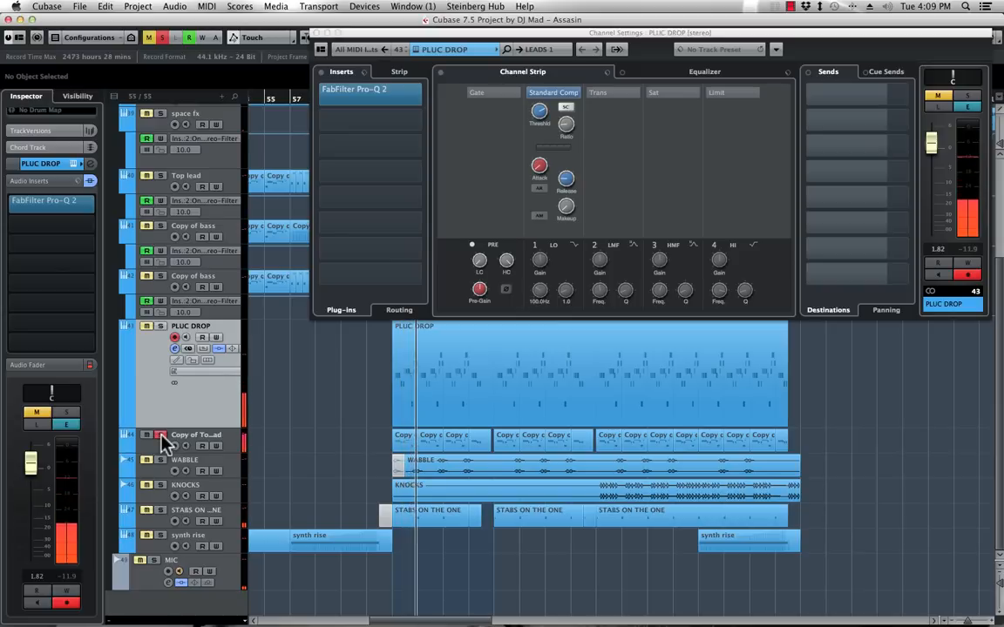
pyautogui.click(161, 435)
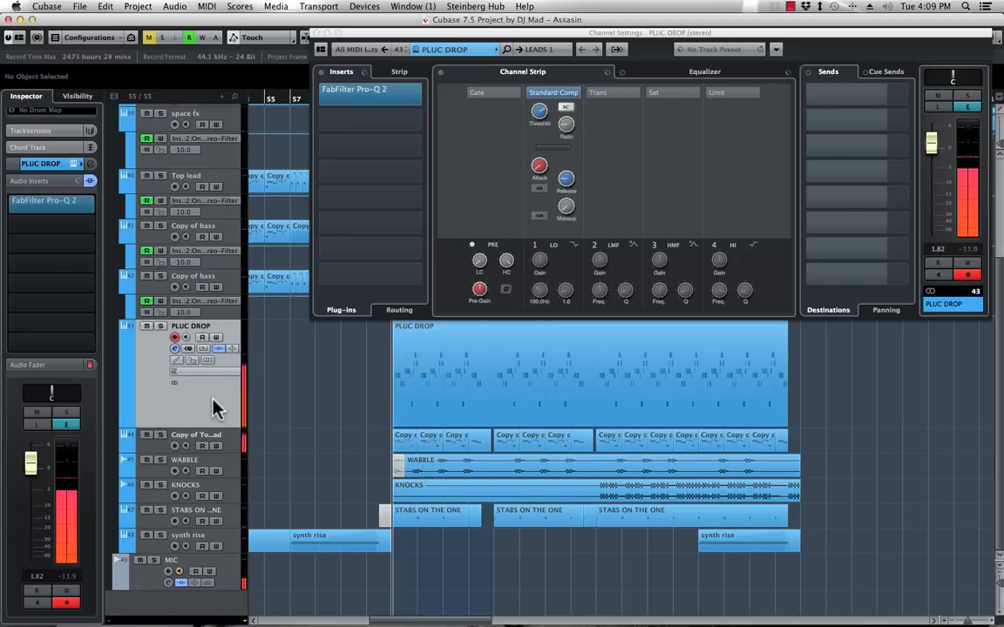
pyautogui.click(161, 327)
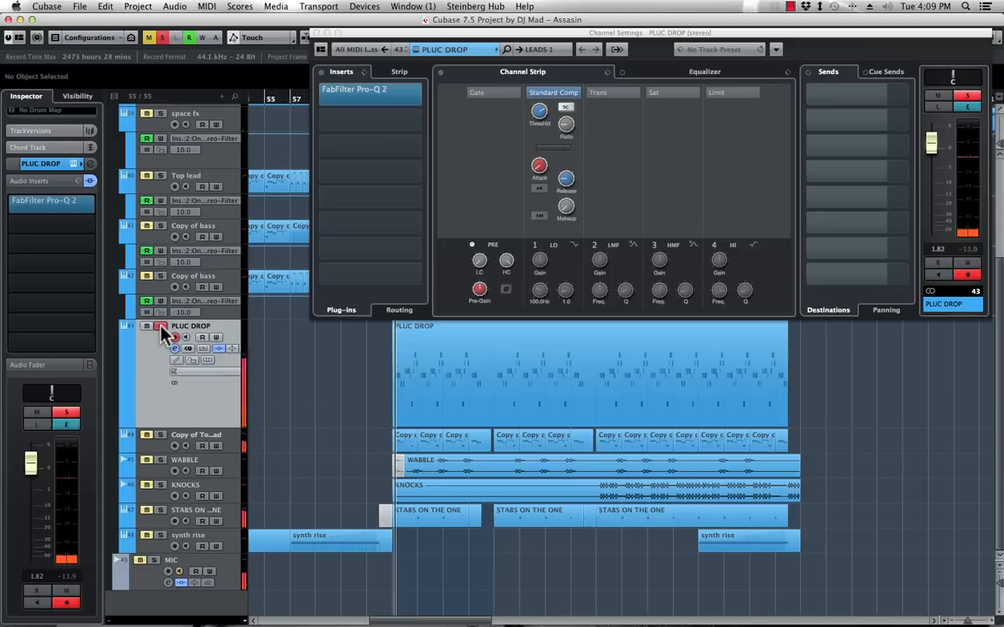
pyautogui.click(160, 327)
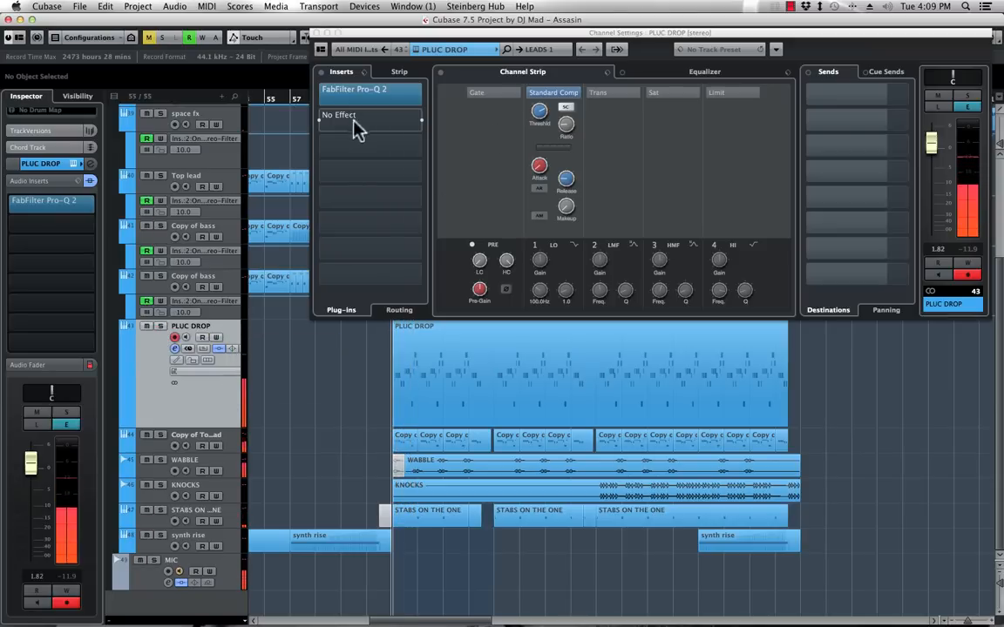
# Search the plug-ins for FLUX and load BitterSweetII in PLUC DROP's second insert slot
pyautogui.click(420, 124)
pyautogui.write('FLUX')
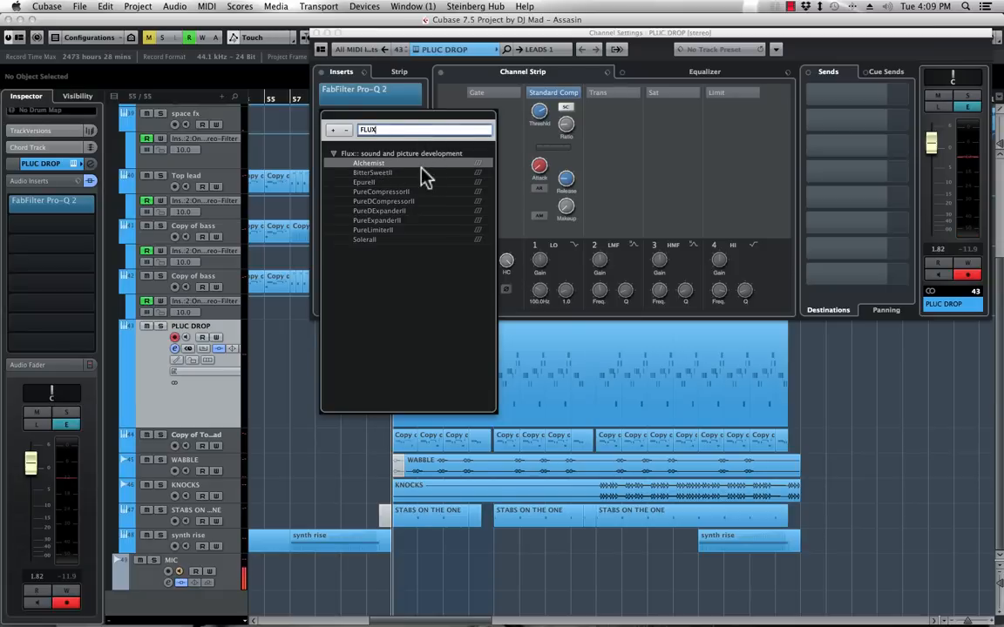
pyautogui.click(374, 173)
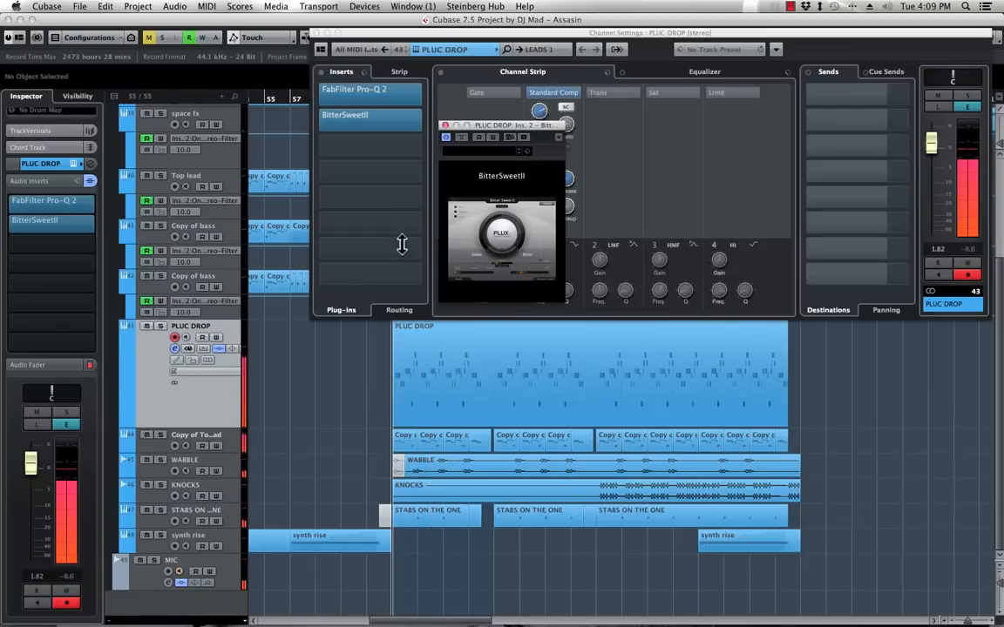
# With PLUC DROP soloed, turn BitterSweetII's main knob down to -100 and back up towards Bitter, ending with the track unsoloed and the plug-in closed
pyautogui.click(161, 328)
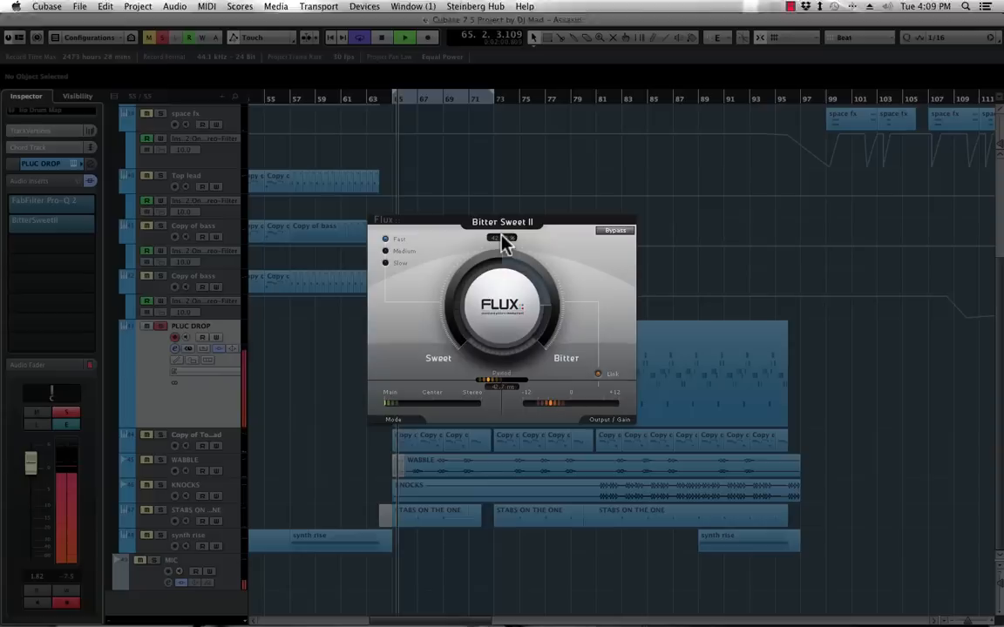
pyautogui.moveTo(513, 305); pyautogui.dragTo(509, 505)
pyautogui.moveTo(497, 316); pyautogui.dragTo(519, 461)
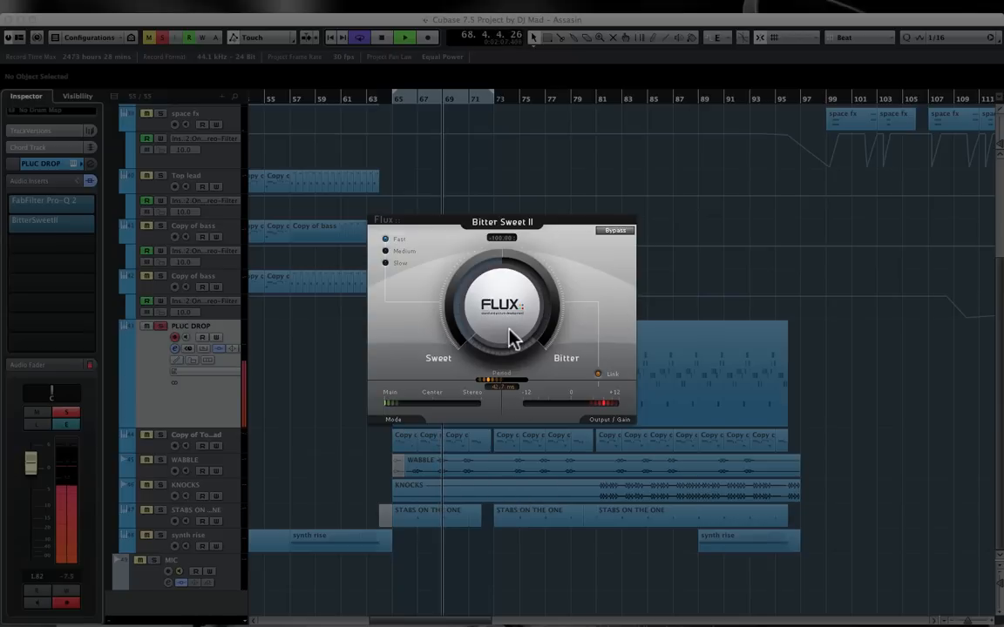
pyautogui.moveTo(510, 336); pyautogui.dragTo(492, 196)
pyautogui.moveTo(497, 307); pyautogui.dragTo(498, 180)
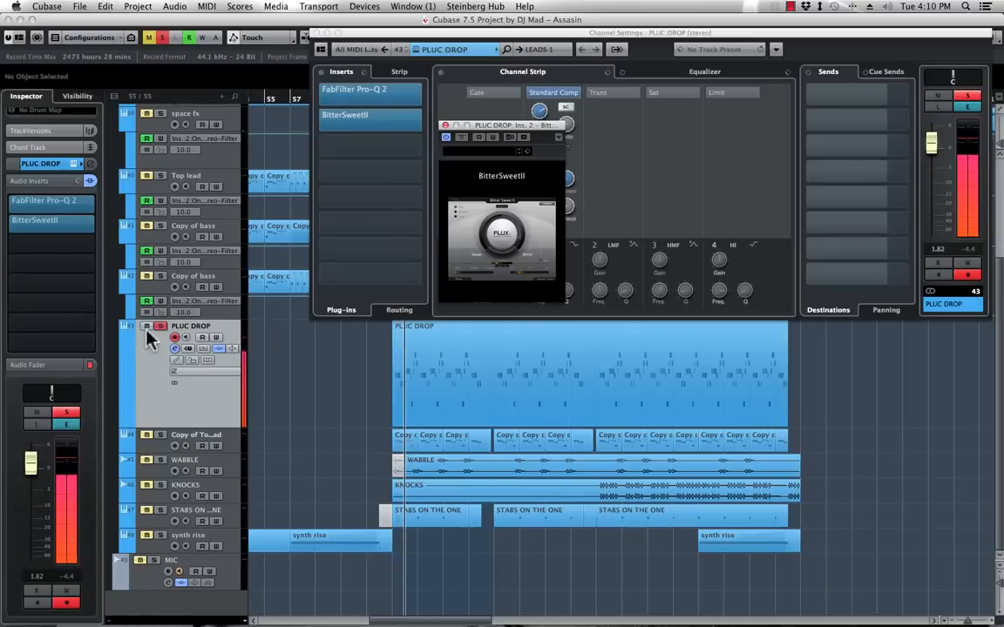
pyautogui.click(160, 326)
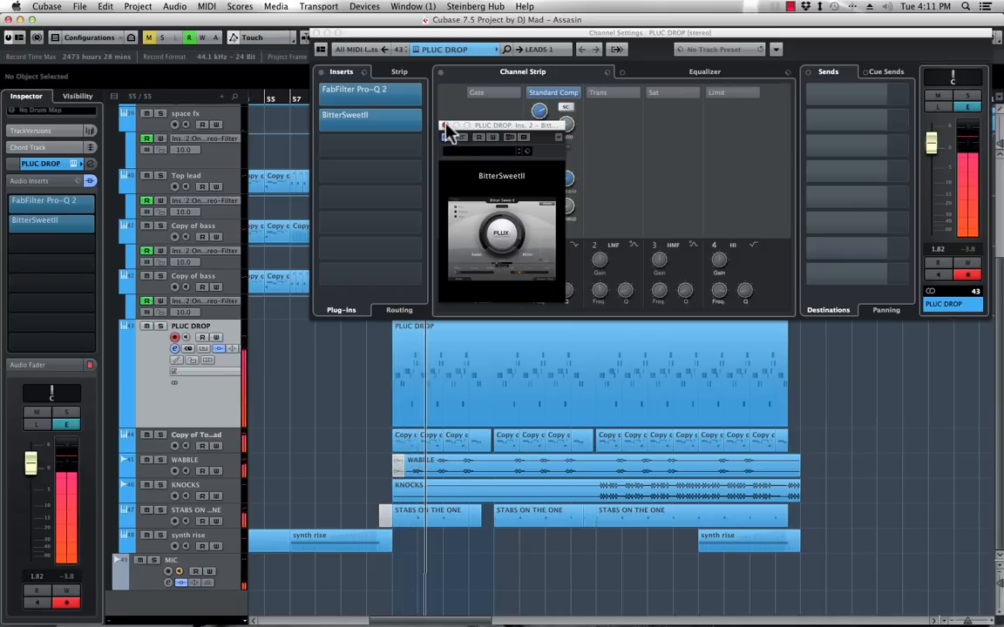
pyautogui.click(445, 126)
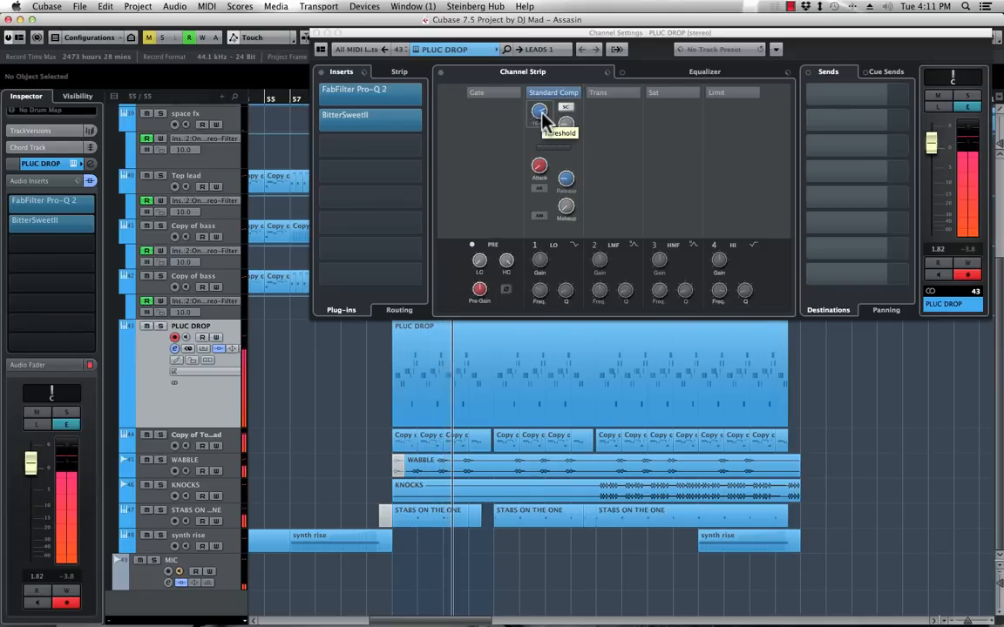
# Lower the threshold of PLUC DROP's Standard Compressor, replay the drop to check it, and close the channel settings
pyautogui.click(542, 122)
pyautogui.moveTo(543, 198); pyautogui.dragTo(537, 173)
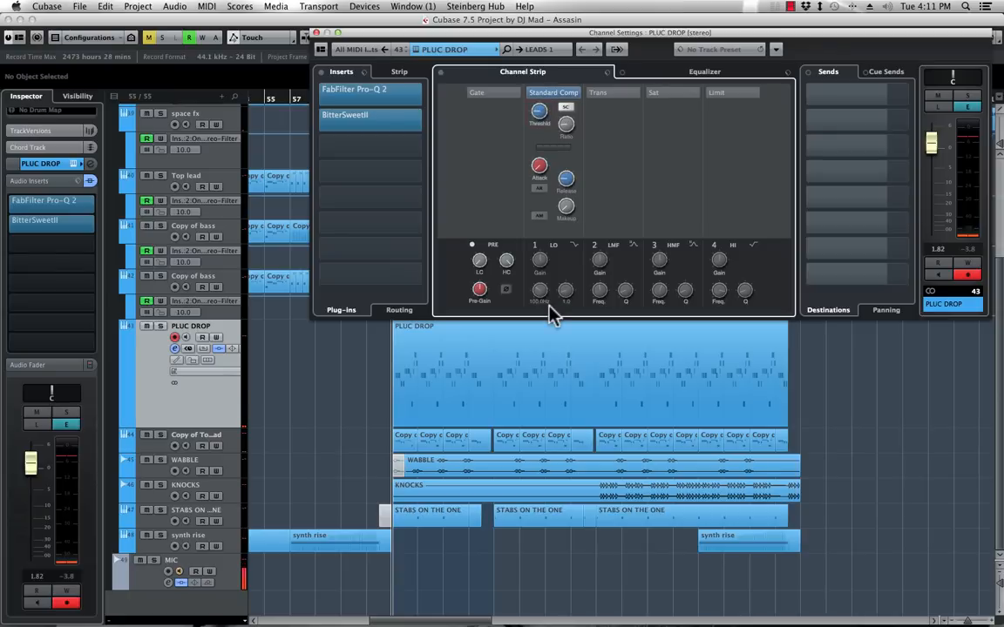
pyautogui.press('space')
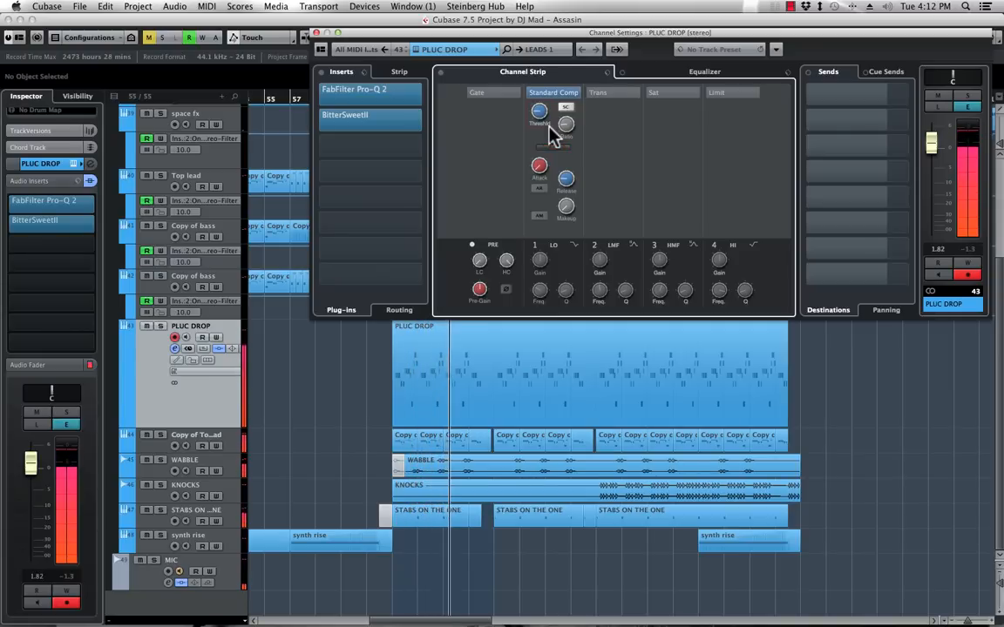
pyautogui.click(316, 35)
pyautogui.press('space')
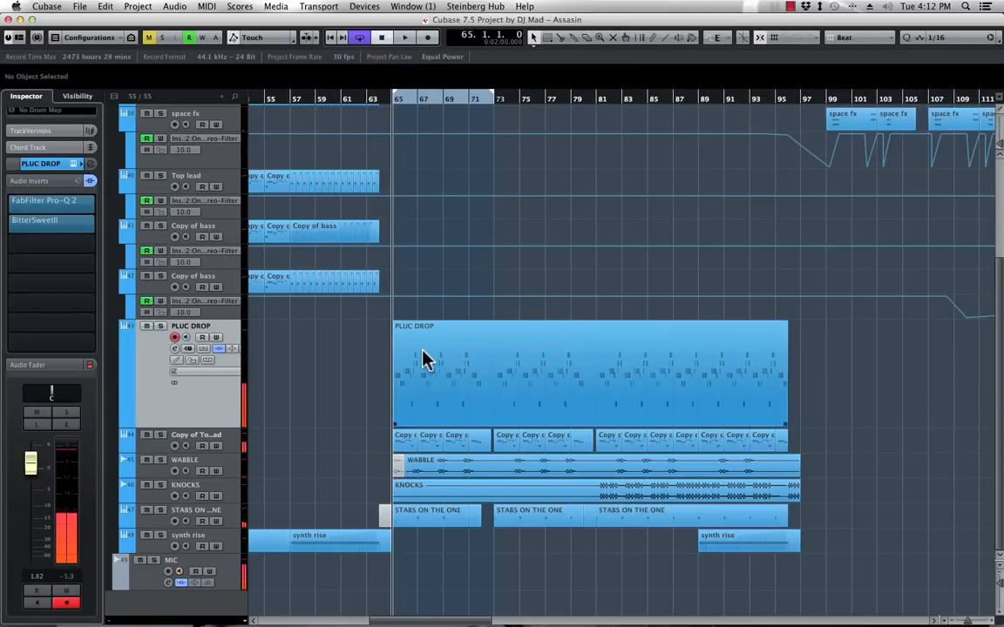
# Select the STABS ON THE ONE track and listen to it soloed from bar 65, ending unsoloed with playback stopped
pyautogui.click(232, 524)
pyautogui.click(160, 427)
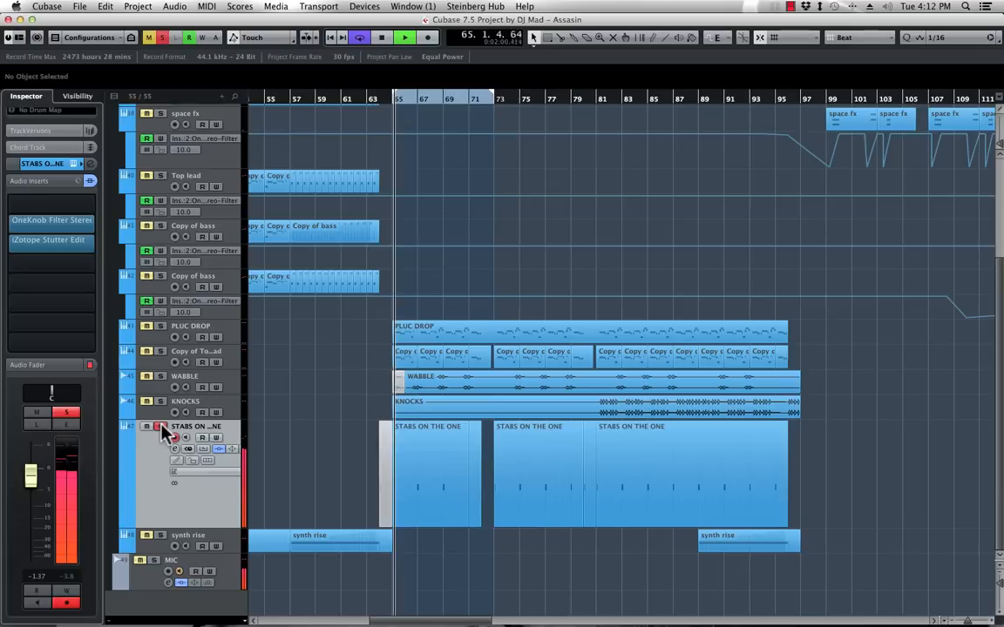
pyautogui.press('space')
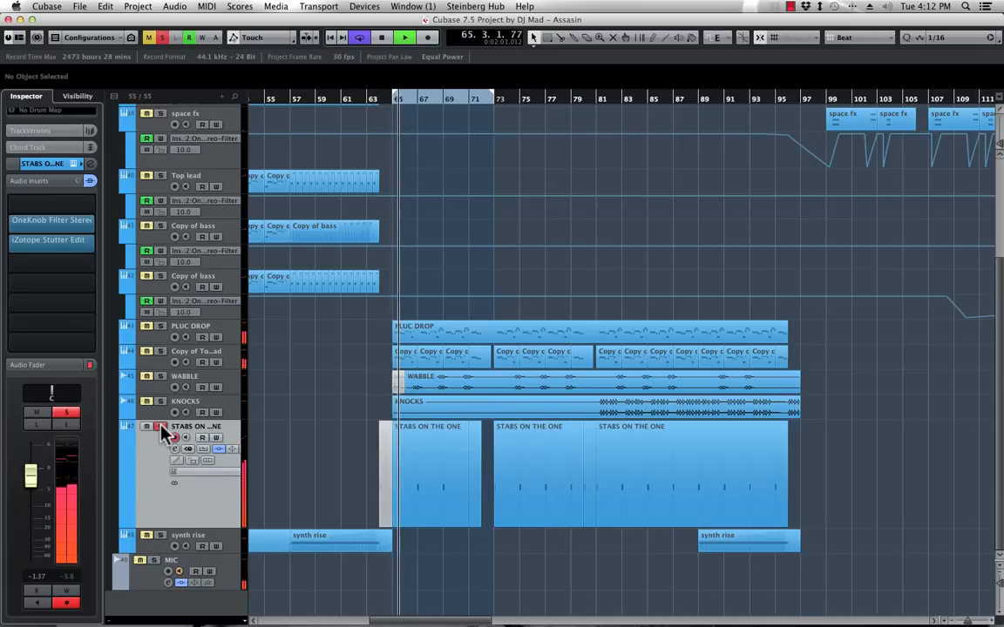
pyautogui.click(160, 427)
pyautogui.press('space')
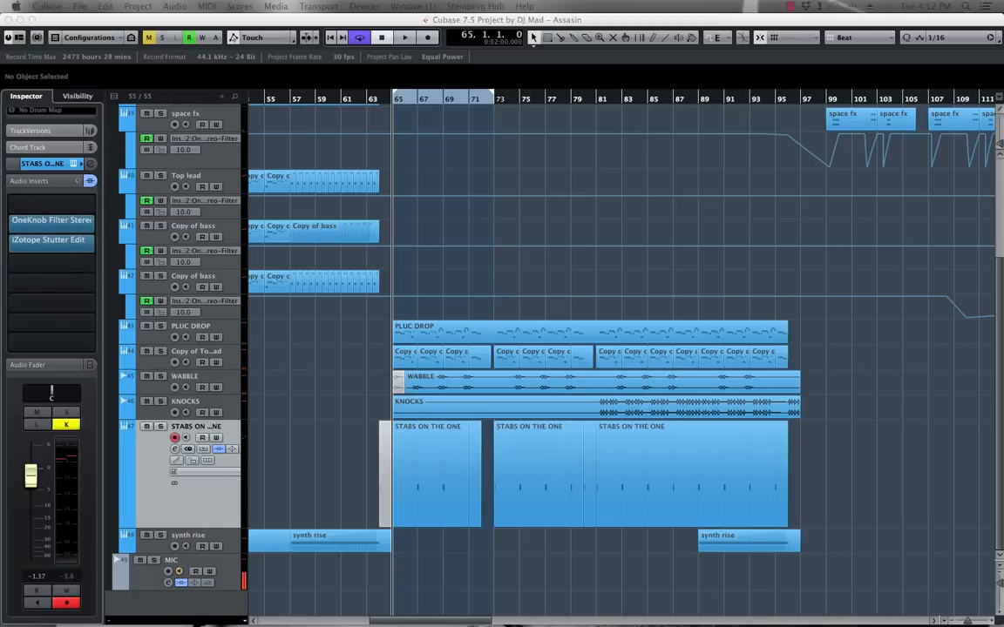
# Bring the Spire synth of STABS ON THE ONE into view and start playing the track soloed
pyautogui.moveTo(1002, 103); pyautogui.dragTo(581, 75)
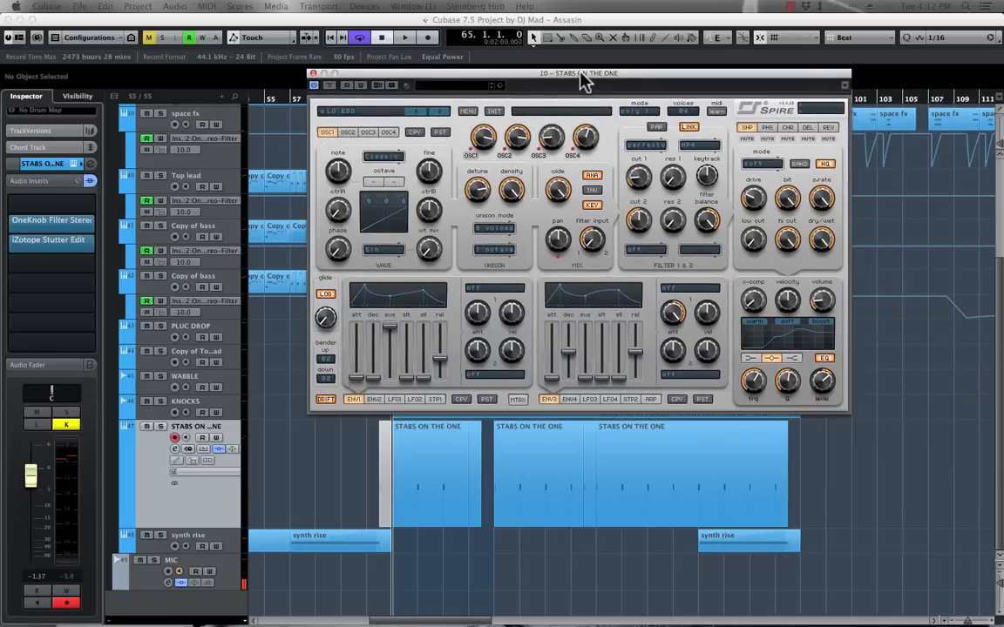
pyautogui.click(159, 426)
pyautogui.press('space')
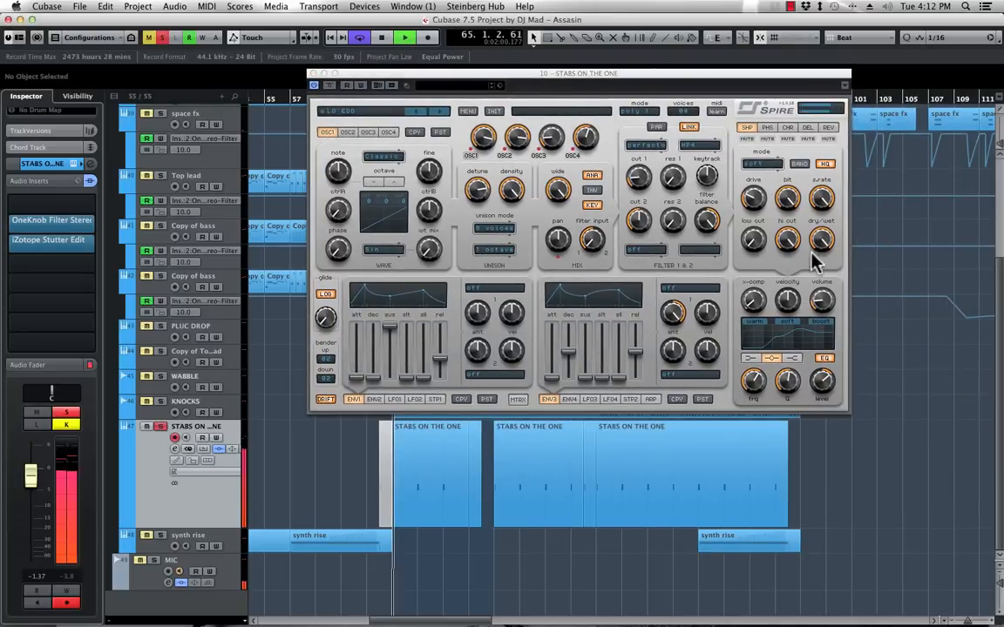
# In Spire's reverb section, adjust the dry/wet mix and set the decay to about 75 while playing the soloed stabs
pyautogui.click(828, 128)
pyautogui.moveTo(824, 236)
pyautogui.mouseDown()
pyautogui.moveTo(818, 254)
pyautogui.moveTo(827, 239)
pyautogui.moveTo(835, 244)
pyautogui.mouseUp()
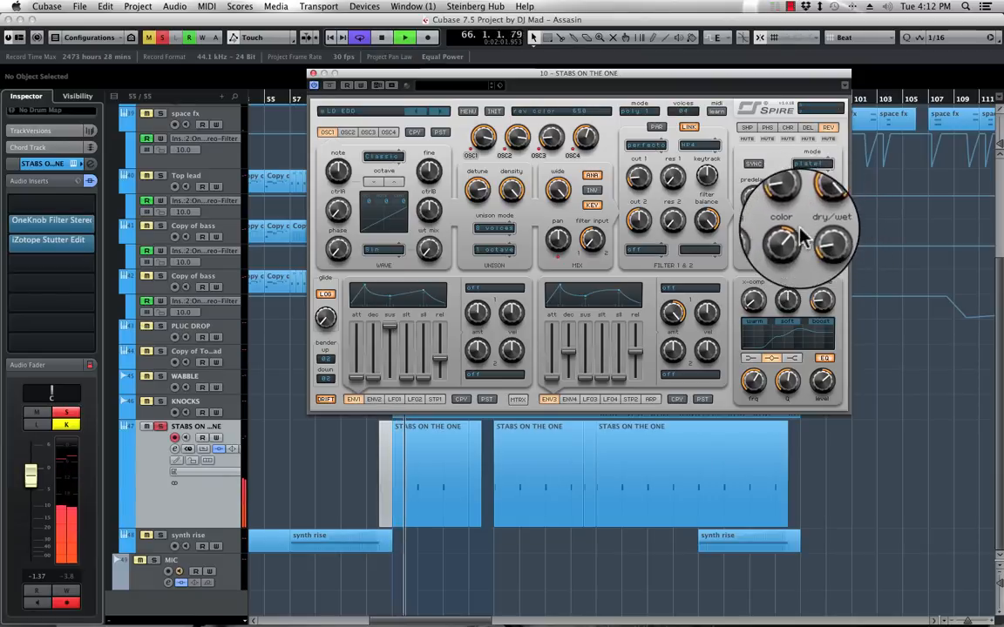
pyautogui.press('space')
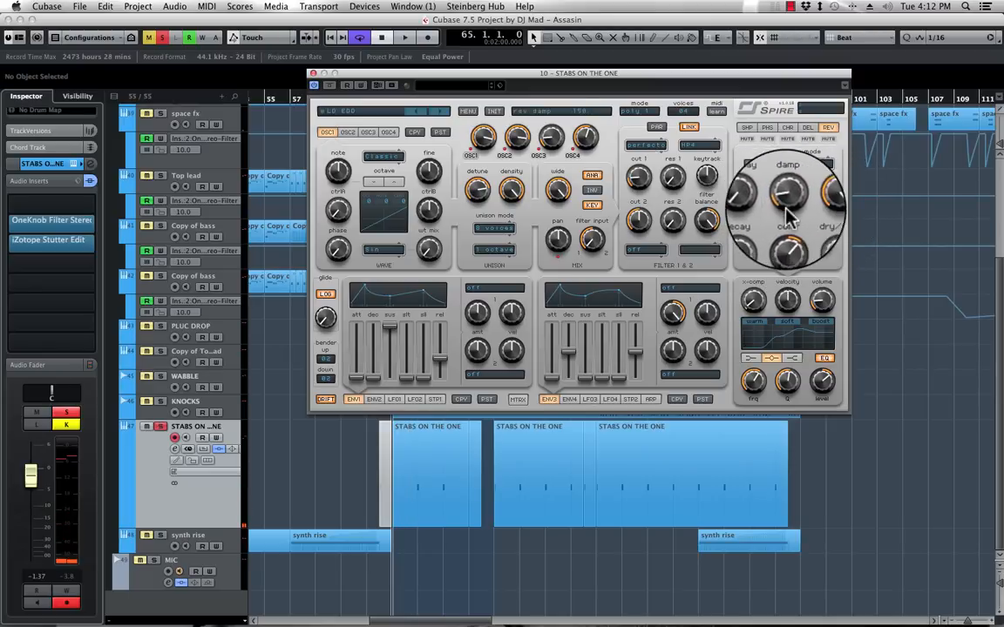
pyautogui.press('space')
pyautogui.moveTo(754, 248); pyautogui.dragTo(764, 284)
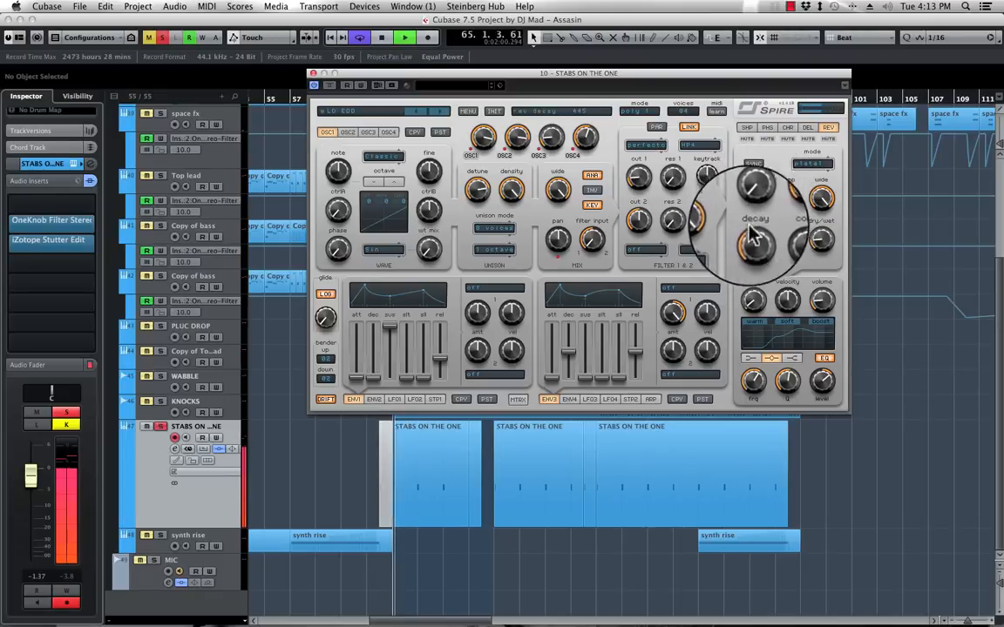
pyautogui.moveTo(754, 229); pyautogui.dragTo(757, 252)
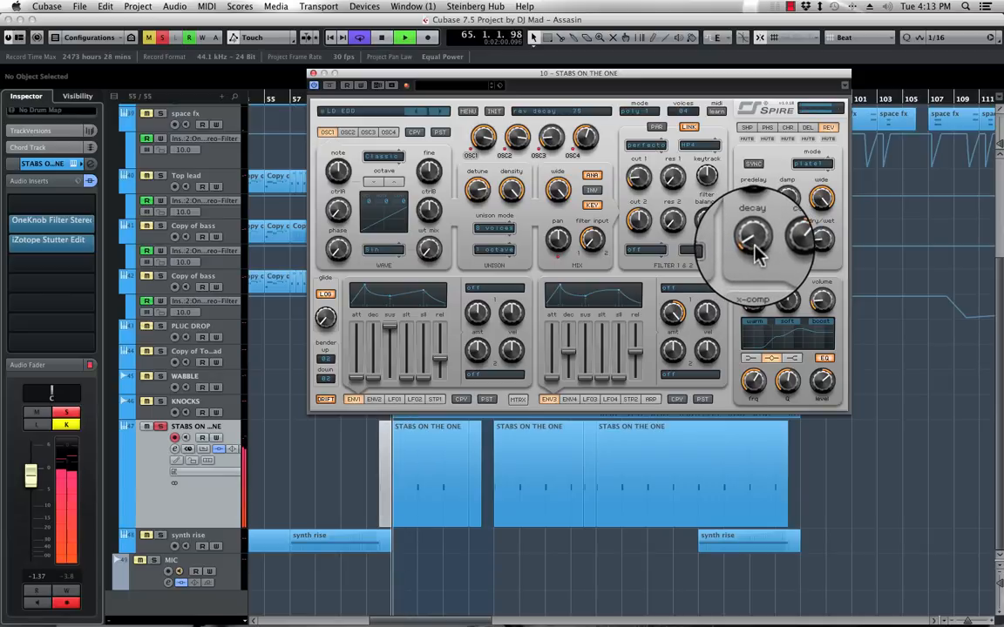
pyautogui.press('space')
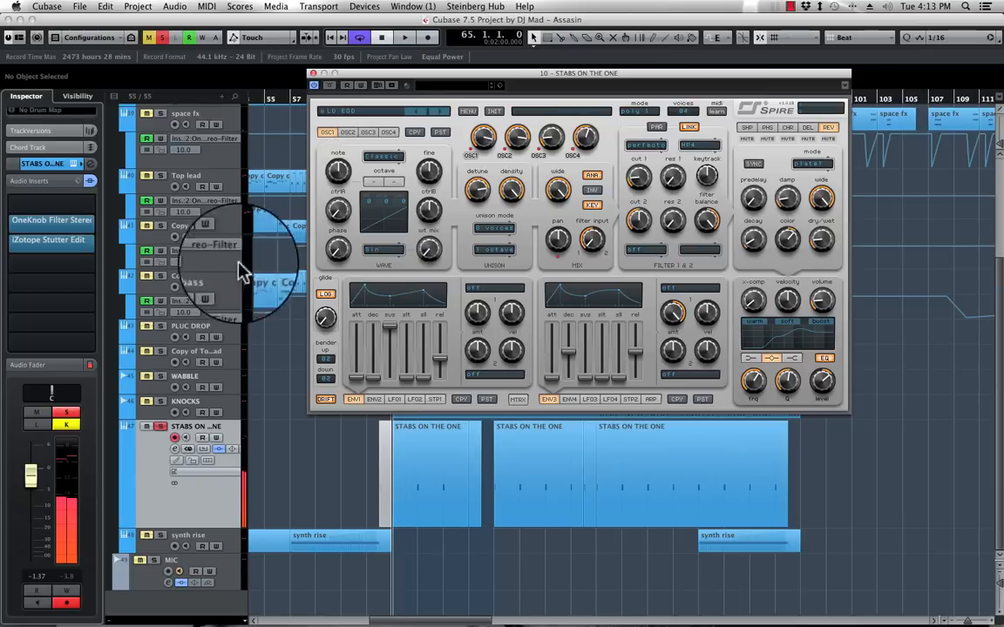
# Unsolo STABS ON THE ONE, play it within the full drop, and close the Spire synth
pyautogui.click(174, 431)
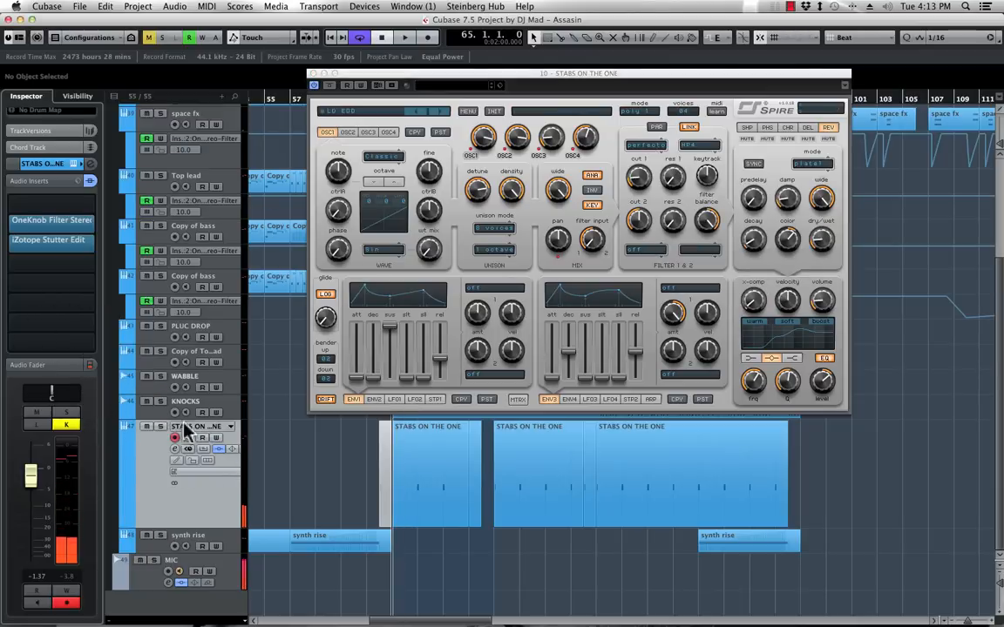
pyautogui.press('space')
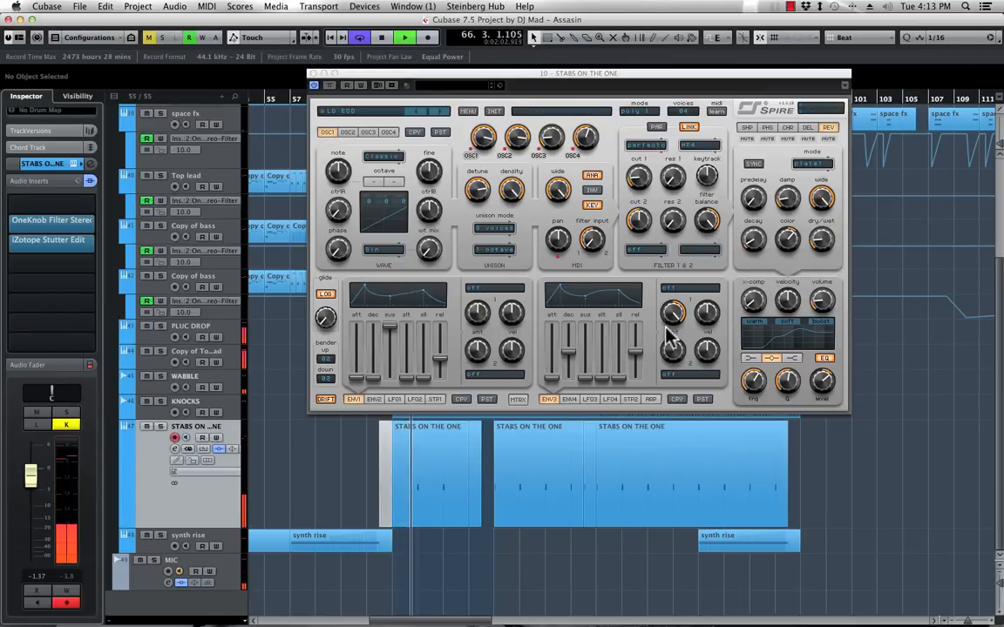
pyautogui.click(312, 74)
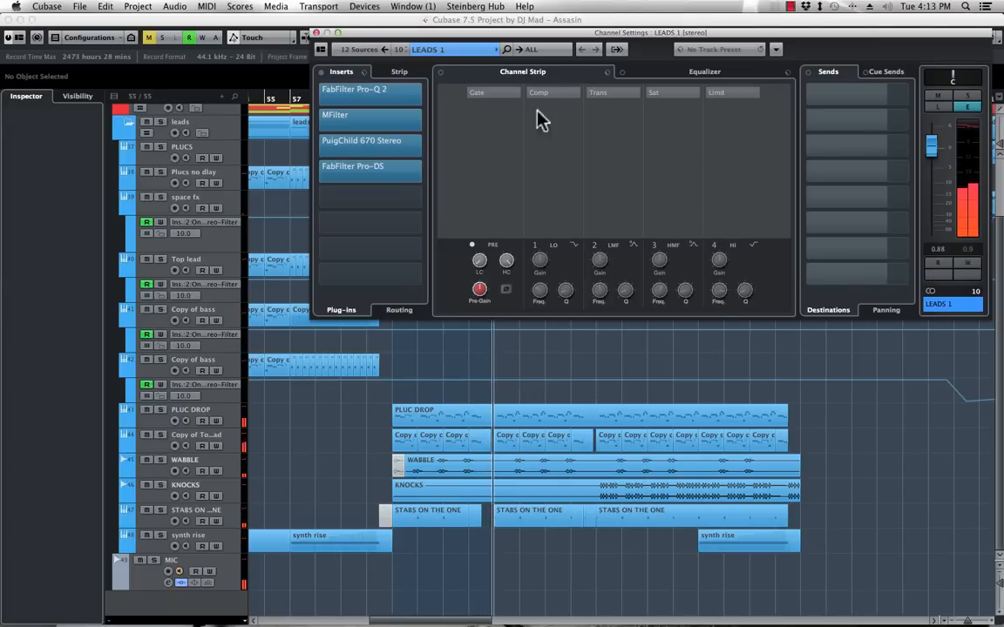
# Examine the FabFilter Pro-Q 2 curve on the LEADS 1 group during playback, keeping the insert list uncovered
pyautogui.moveTo(502, 29); pyautogui.dragTo(456, 44)
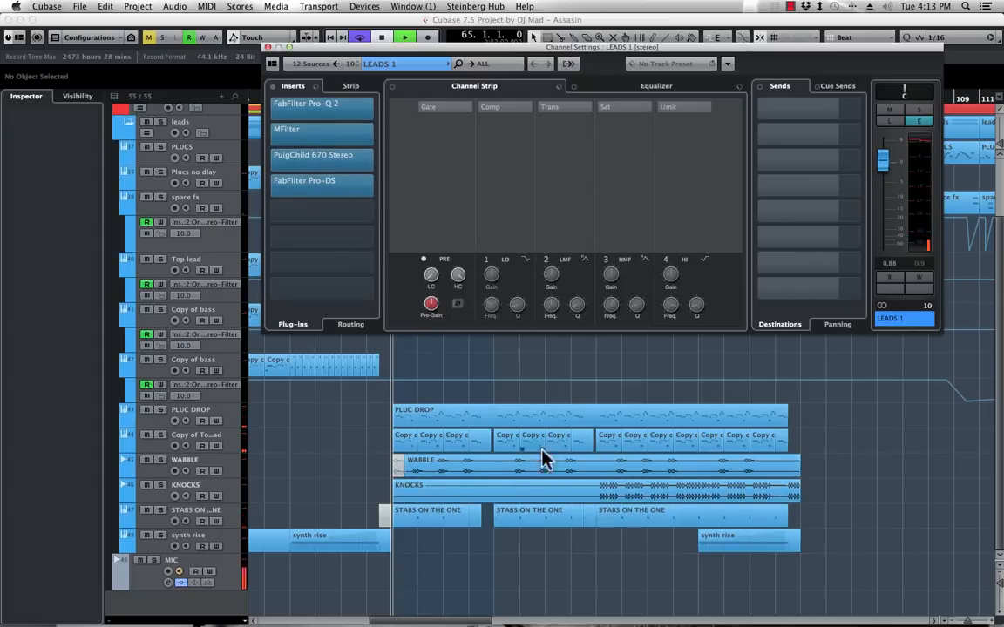
pyautogui.click(327, 109)
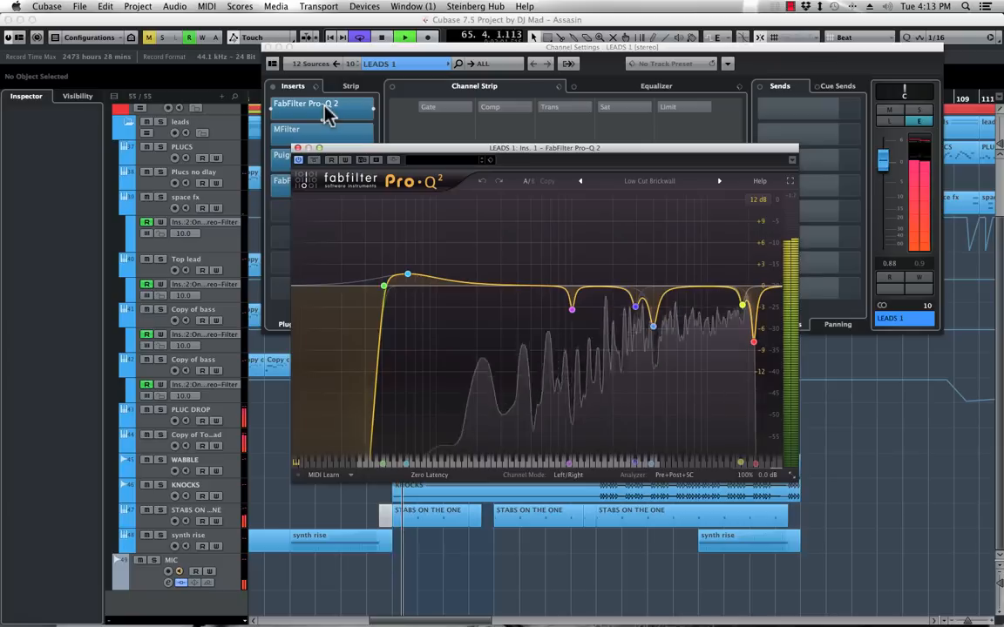
pyautogui.moveTo(487, 157); pyautogui.dragTo(492, 136)
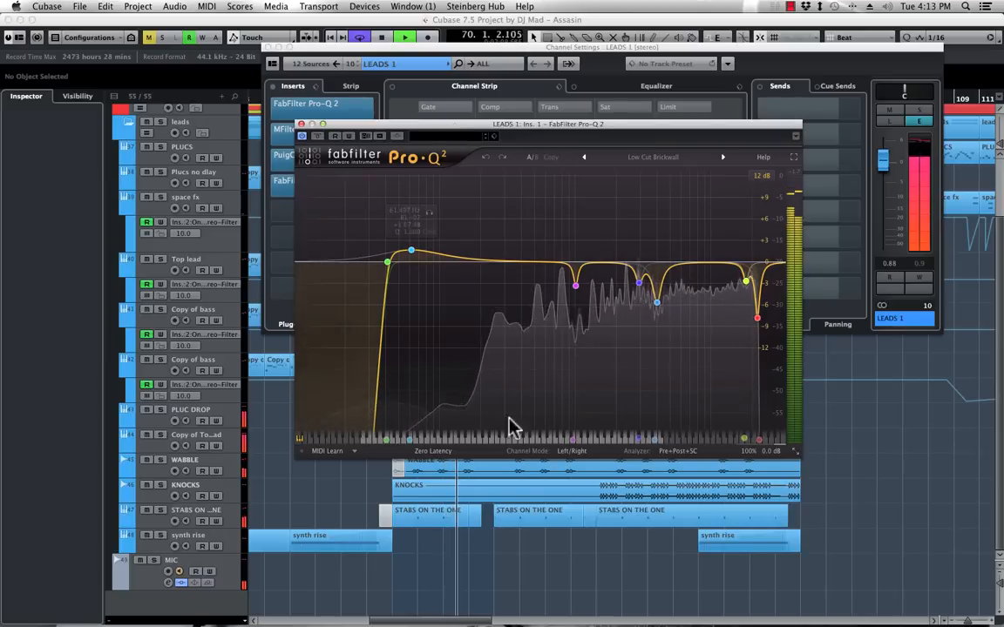
pyautogui.press('space')
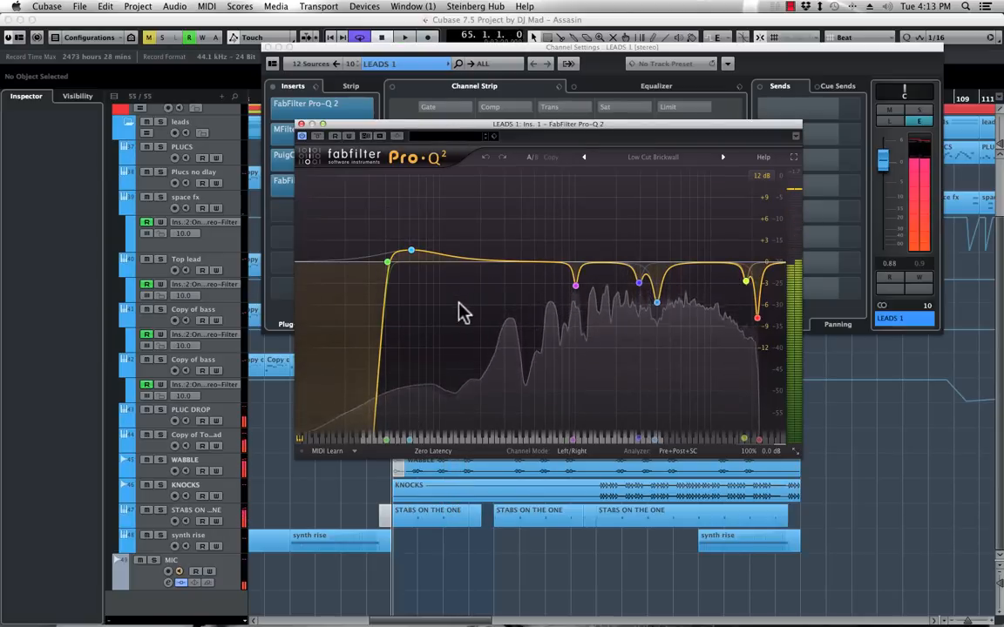
pyautogui.moveTo(414, 128); pyautogui.dragTo(629, 166)
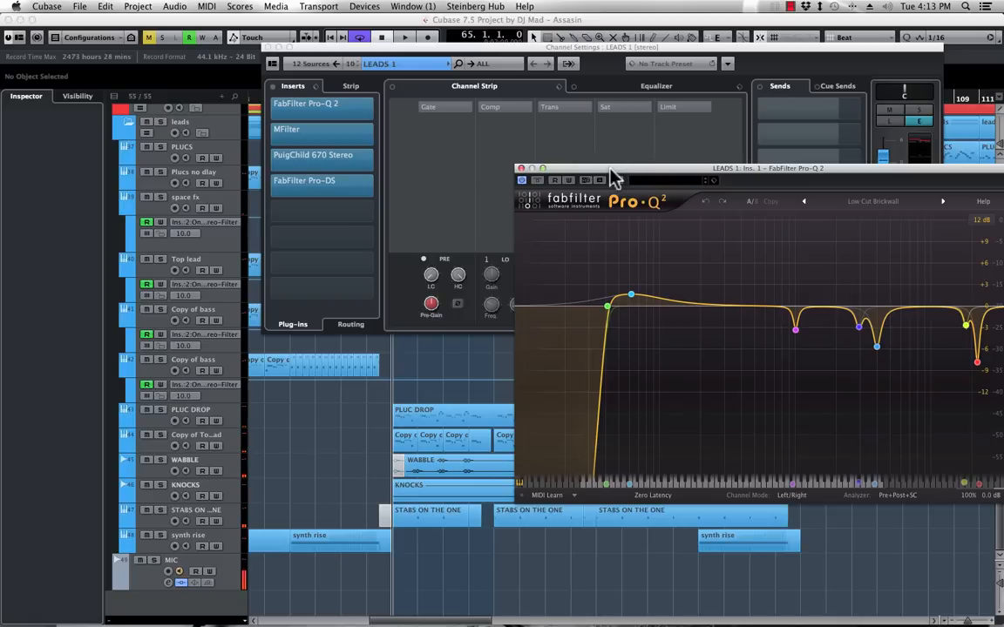
# Review the MFilter and PuigChild 670 Stereo inserts on the LEADS 1 group, closing each after viewing
pyautogui.moveTo(613, 172); pyautogui.dragTo(540, 168)
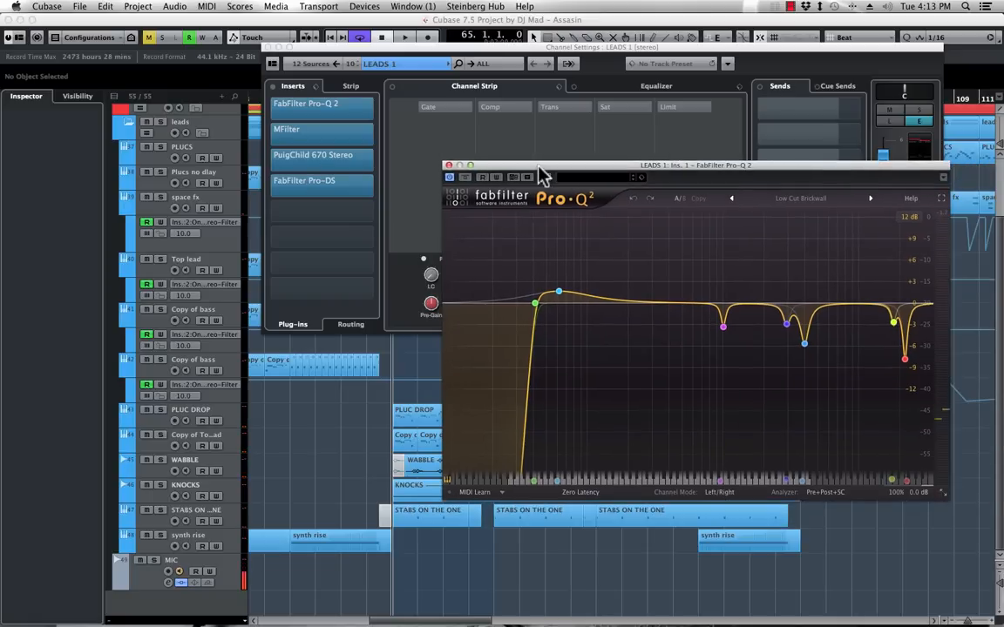
pyautogui.click(316, 133)
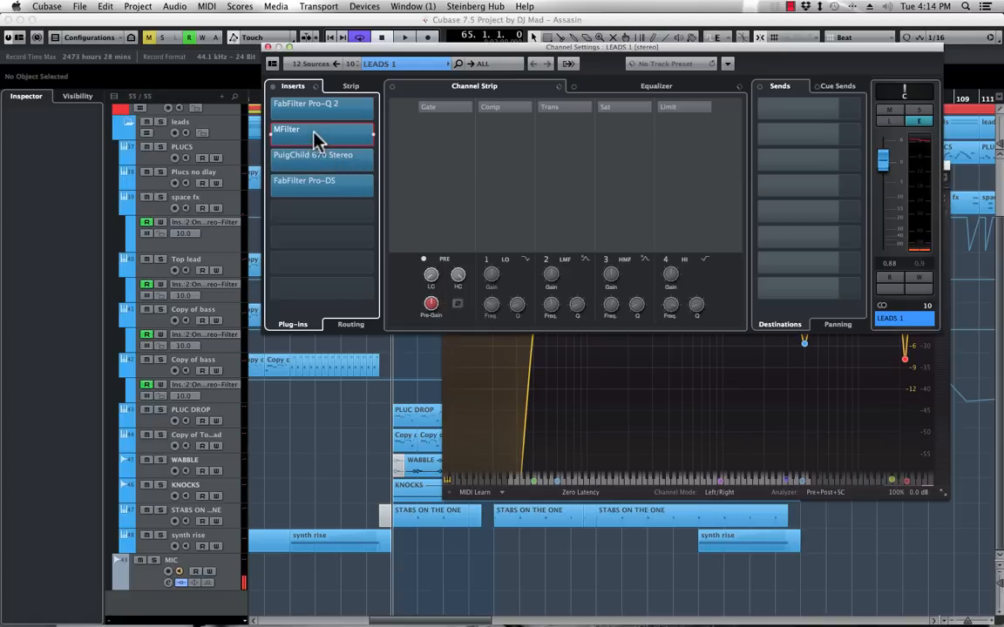
pyautogui.click(324, 133)
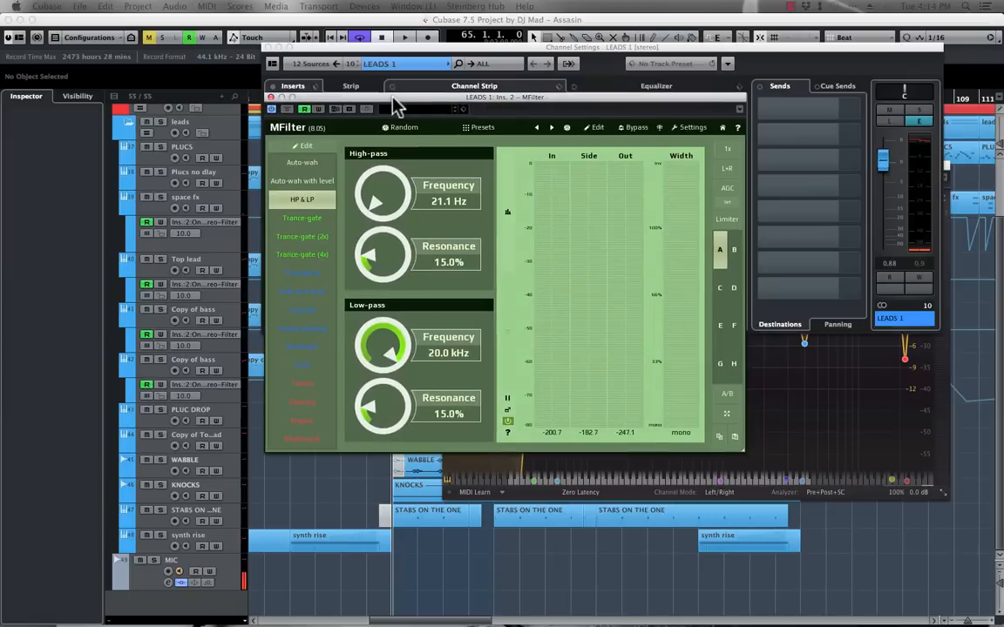
pyautogui.moveTo(392, 98); pyautogui.dragTo(496, 99)
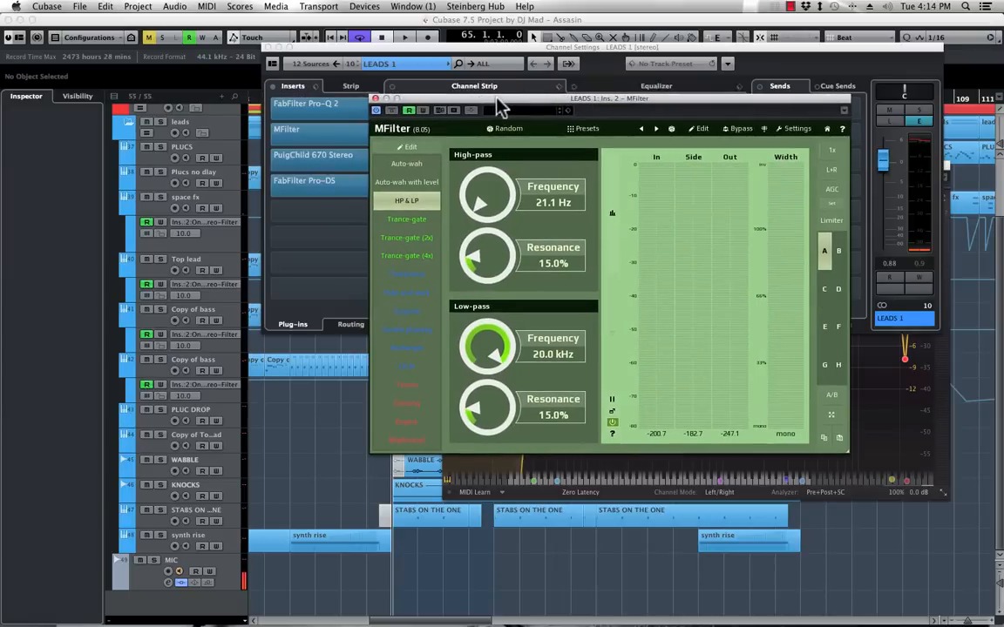
pyautogui.click(376, 100)
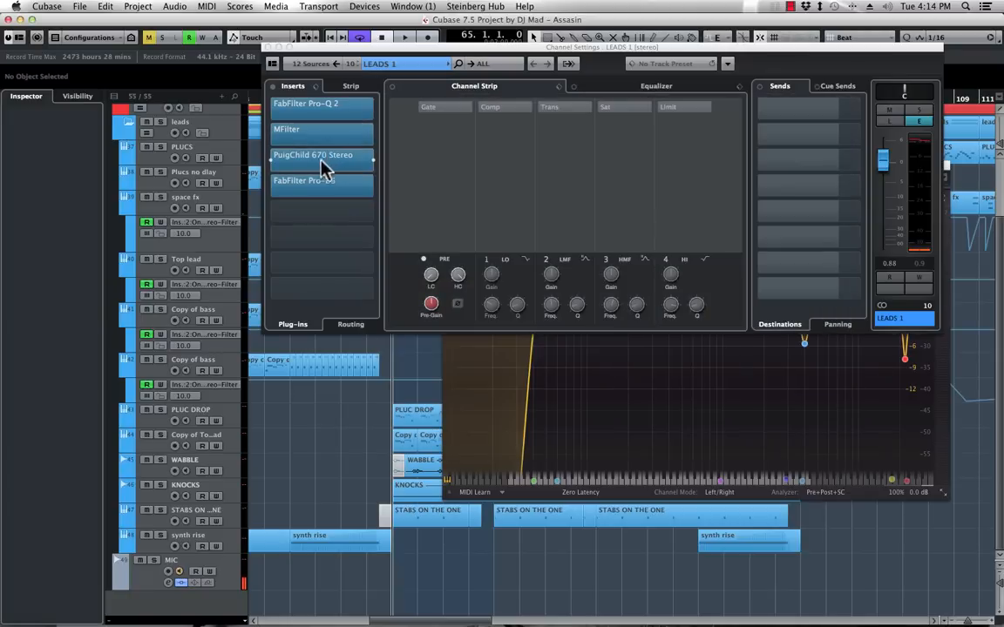
pyautogui.click(314, 166)
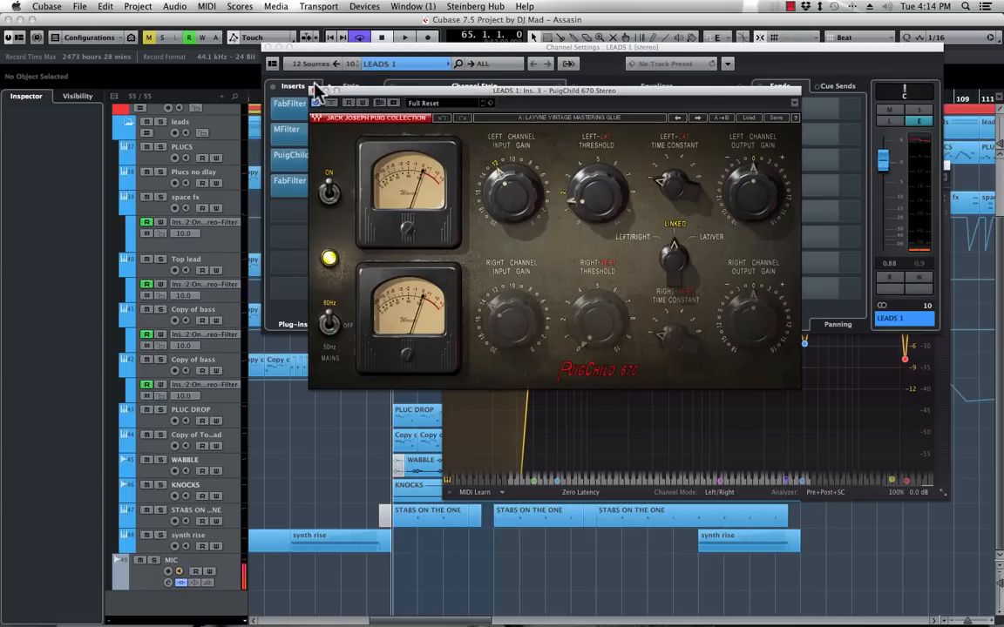
pyautogui.click(315, 90)
# Open FabFilter Pro-DS on LEADS 1, compare it bypassed and active during playback, and close it
pyautogui.click(318, 192)
pyautogui.moveTo(509, 122); pyautogui.dragTo(468, 94)
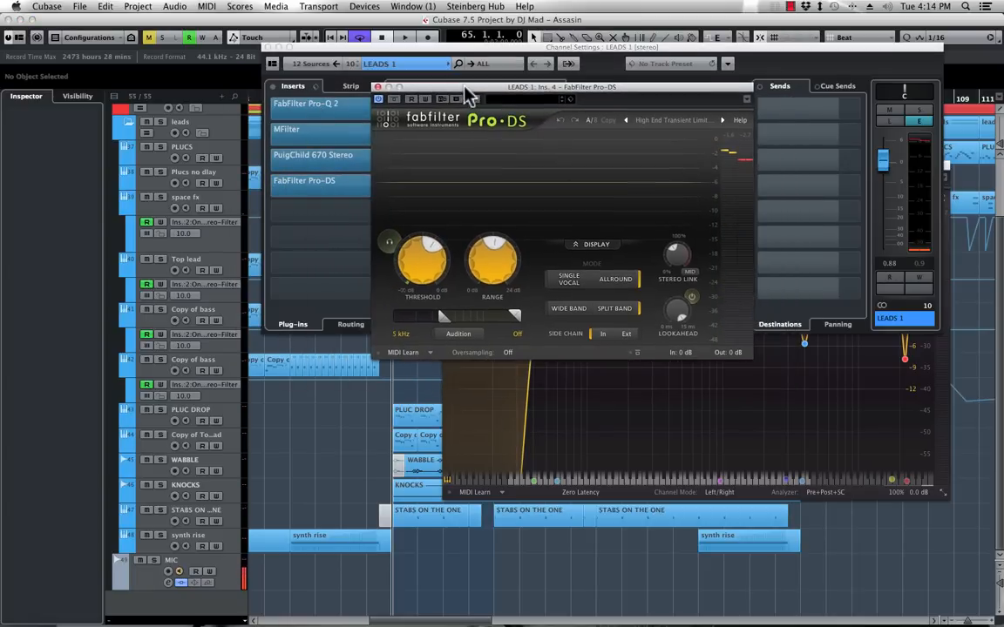
pyautogui.press('space')
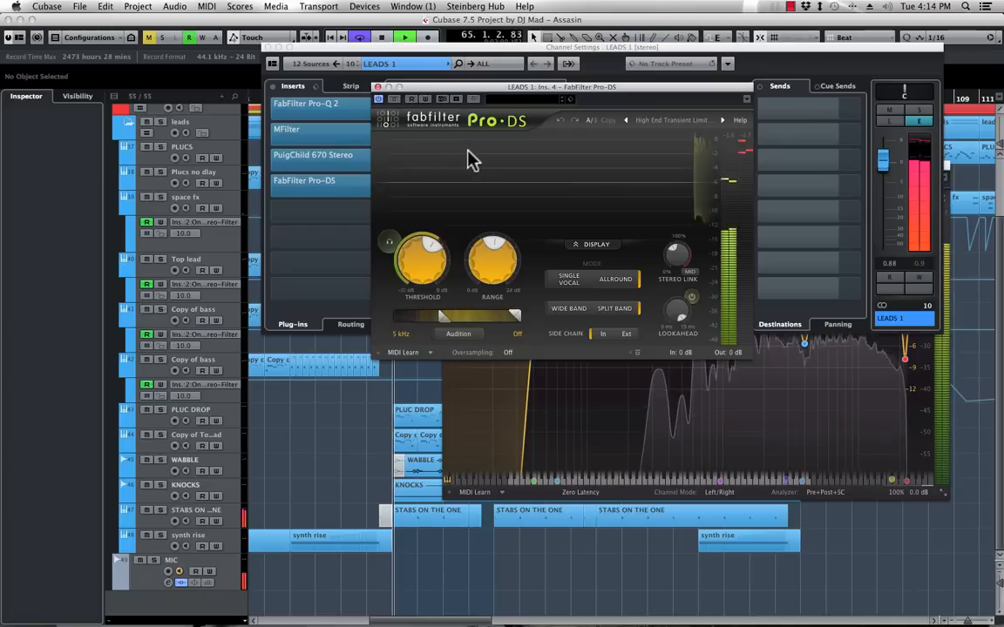
pyautogui.click(393, 98)
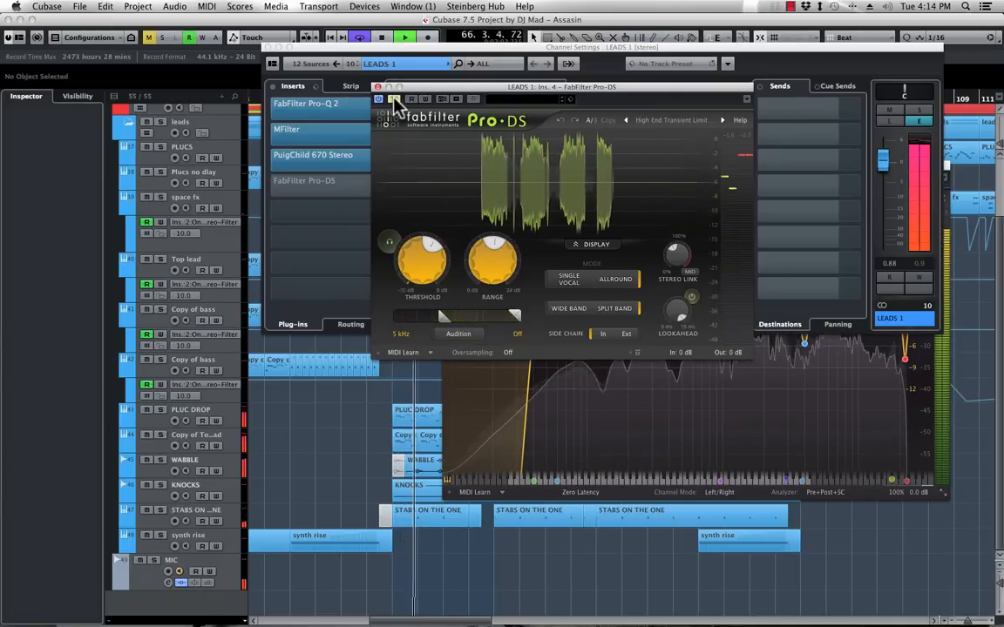
pyautogui.click(393, 100)
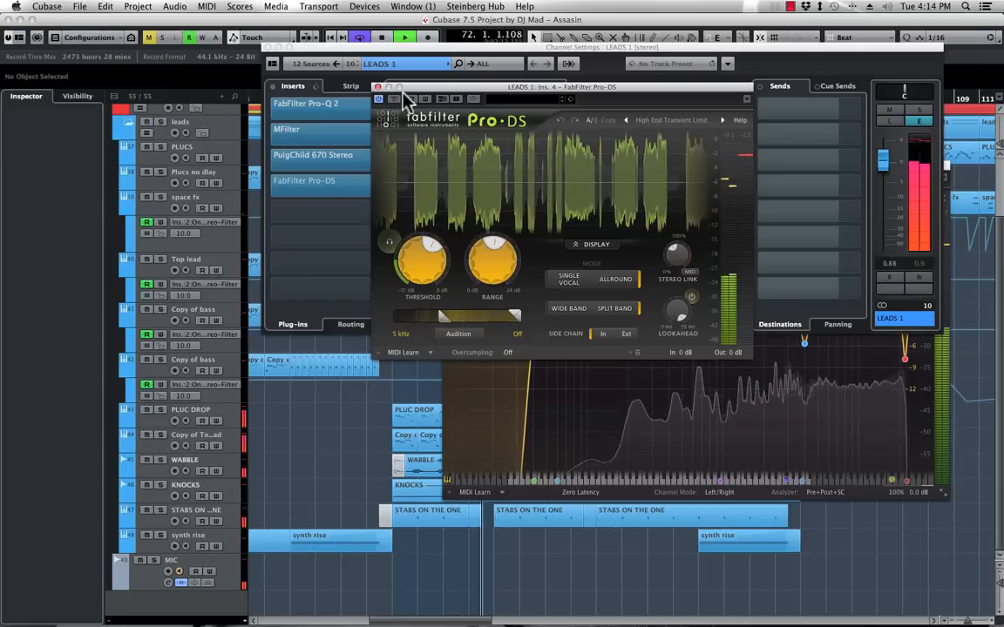
pyautogui.press('space')
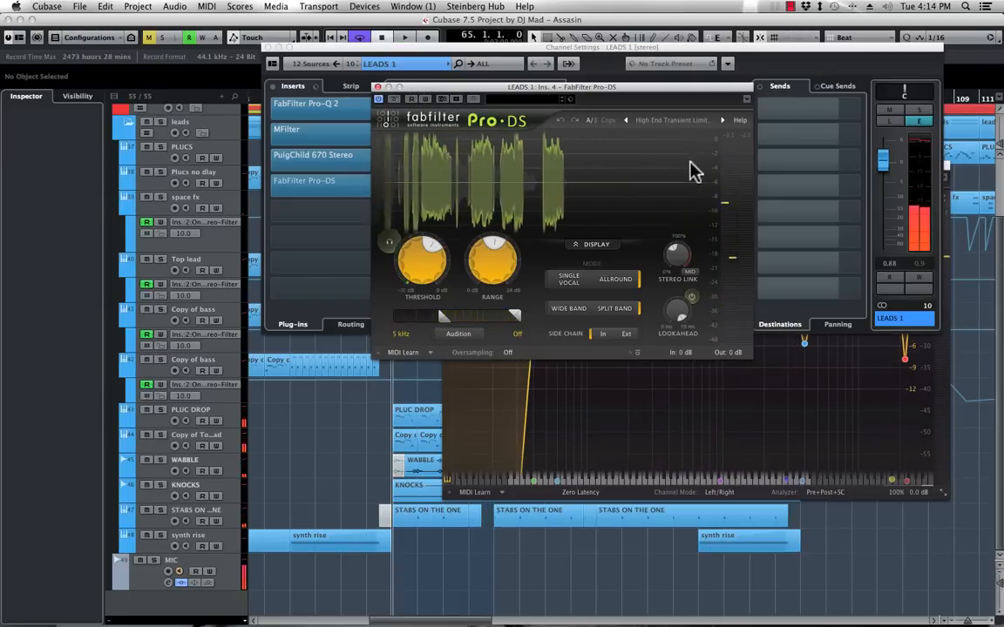
pyautogui.click(377, 87)
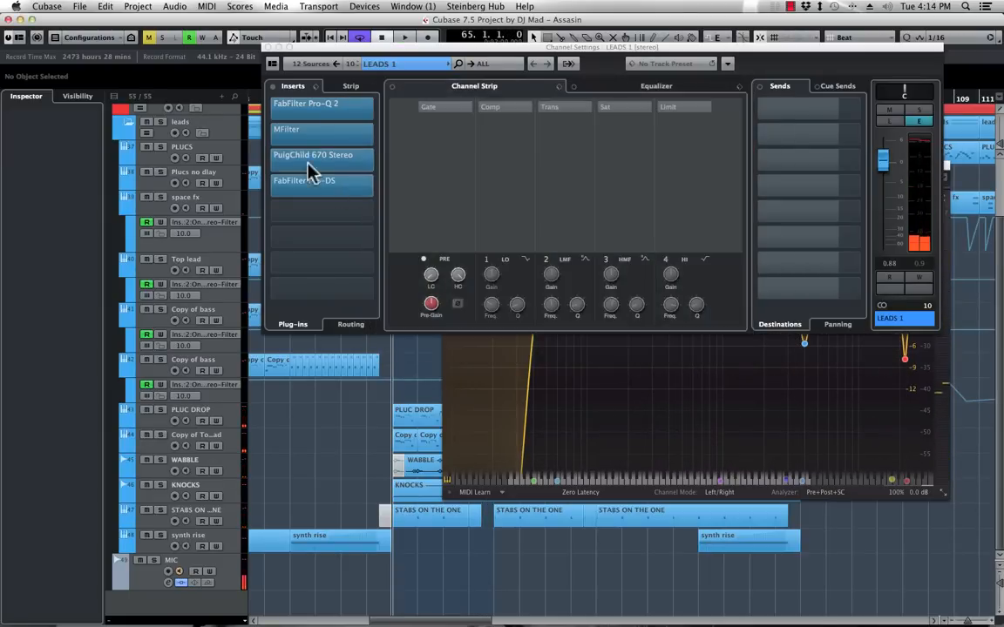
# Insert RBass Stereo in the fifth insert slot of LEADS 1 and play the drop
pyautogui.click(372, 213)
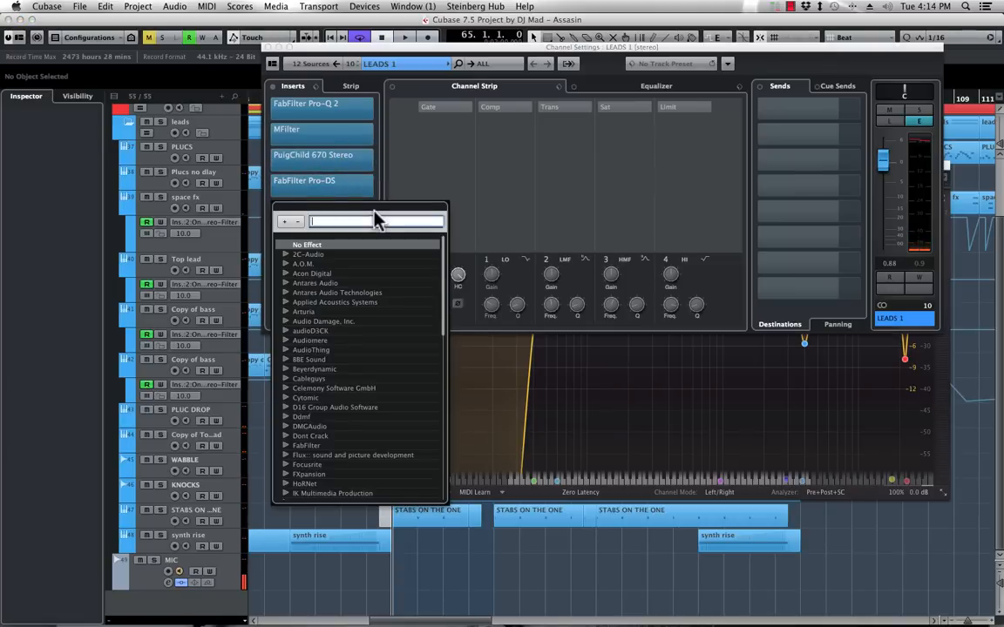
pyautogui.write('RBA')
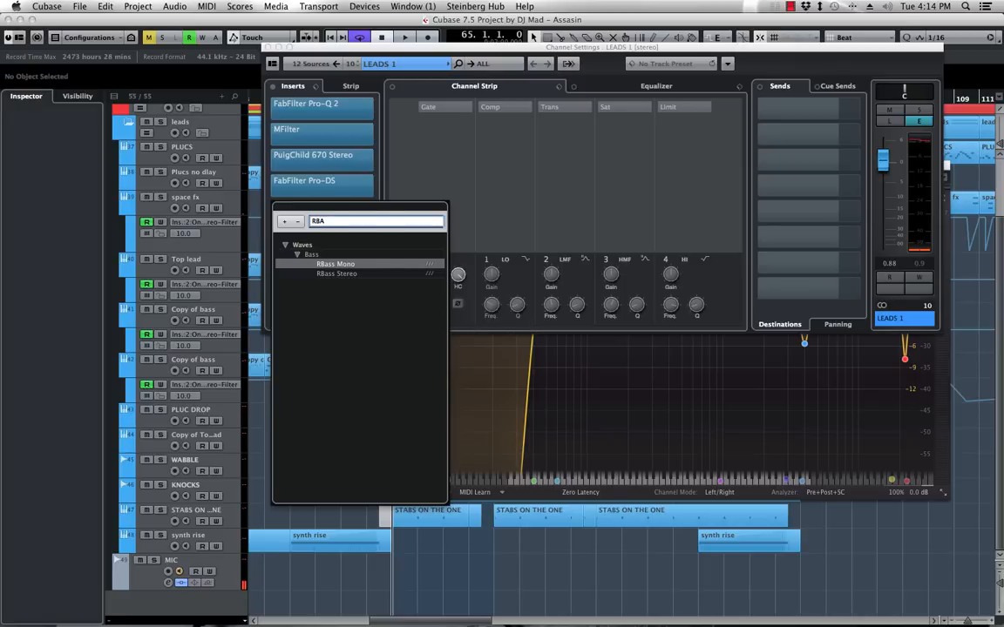
pyautogui.click(347, 274)
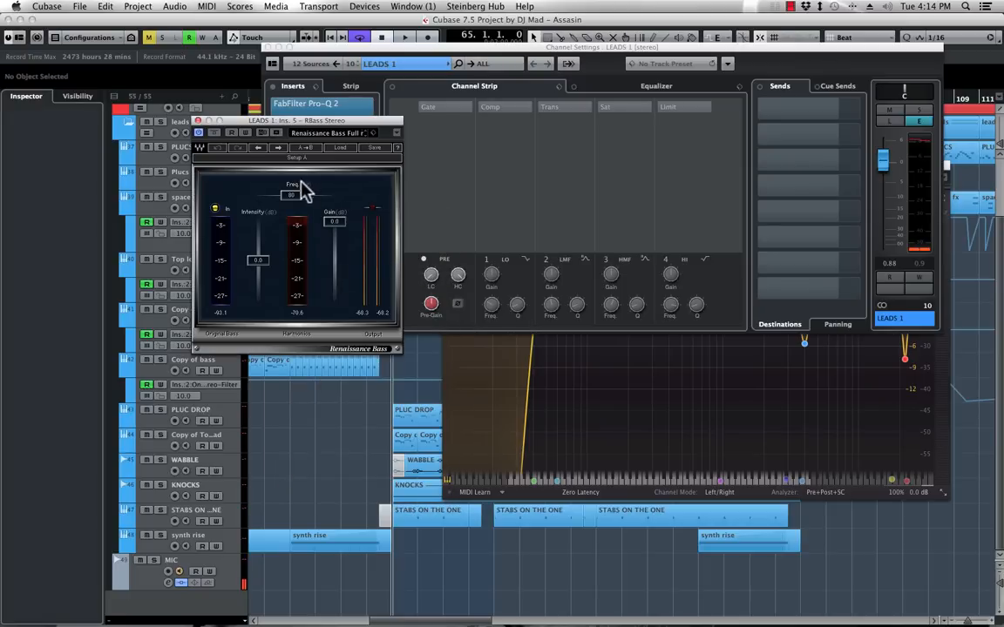
pyautogui.press('space')
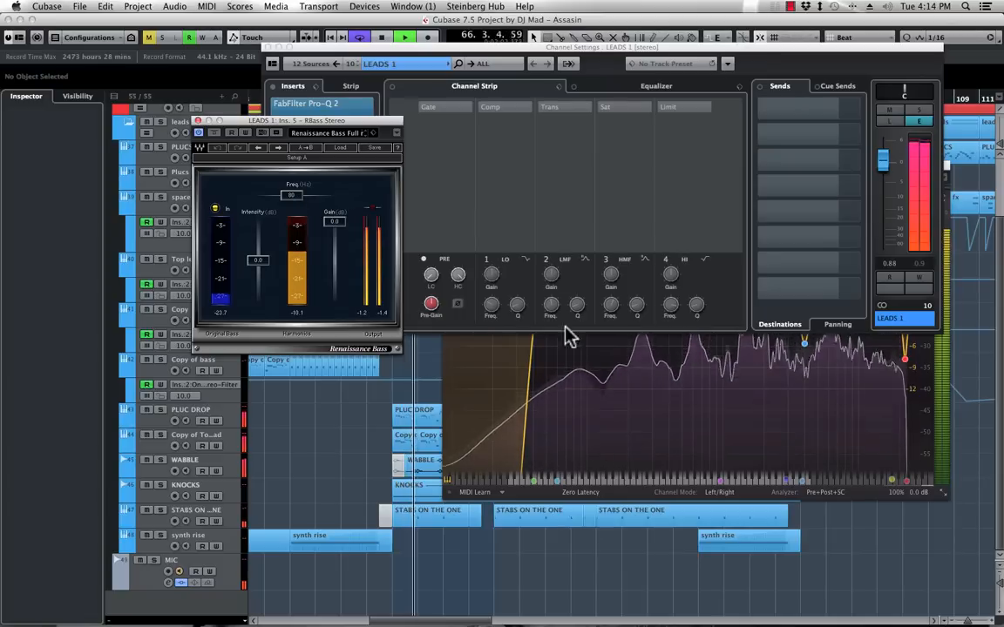
# Place a flat bell band on the low end of the LEADS 1 Pro-Q 2 curve and set RBass's frequency to 170 Hz
pyautogui.press('space')
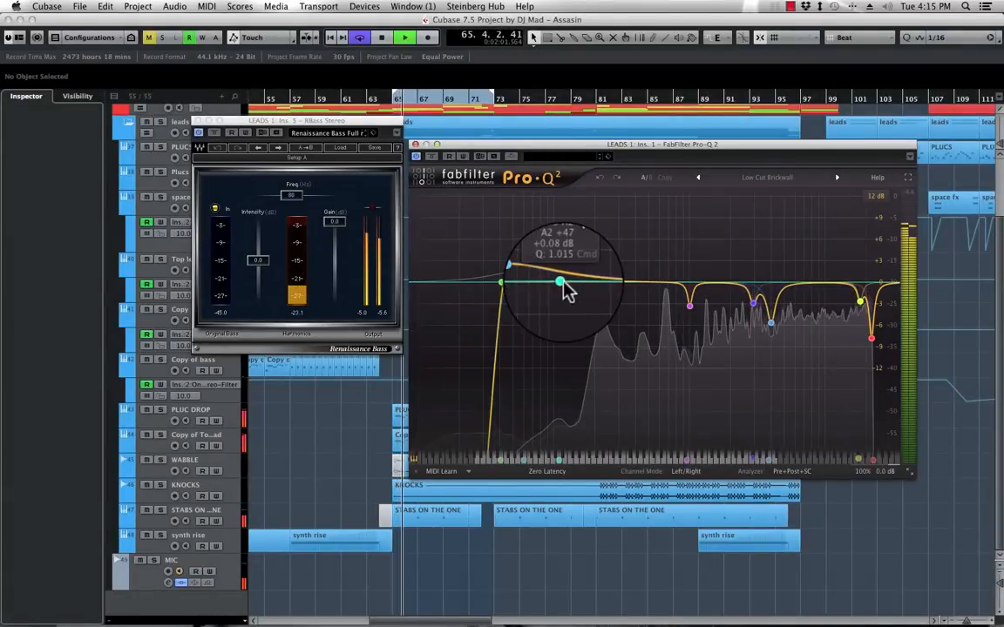
pyautogui.moveTo(559, 282); pyautogui.dragTo(586, 283)
pyautogui.press('space')
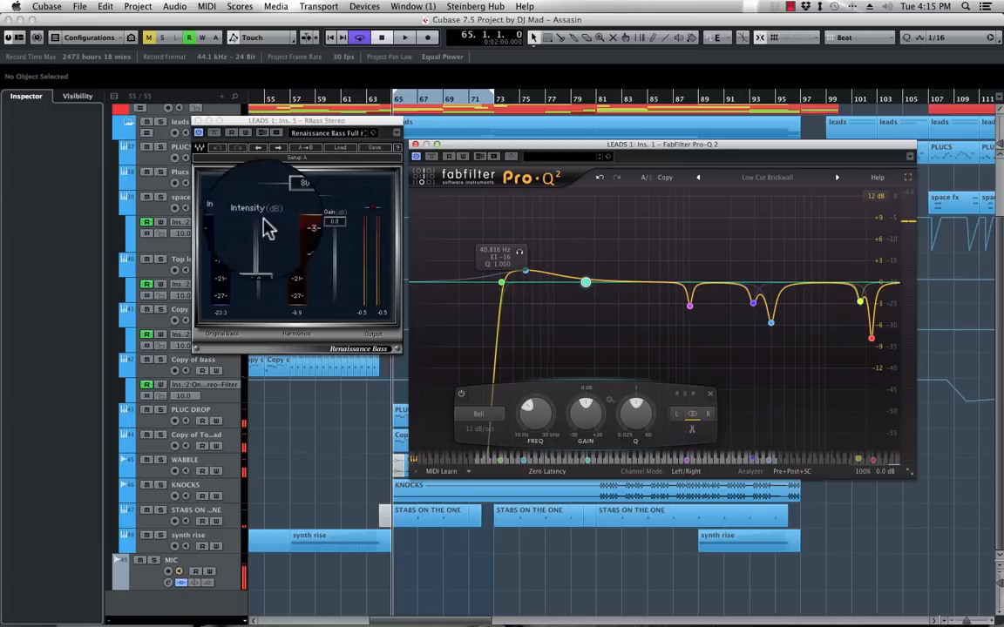
pyautogui.click(291, 201)
pyautogui.click(294, 195)
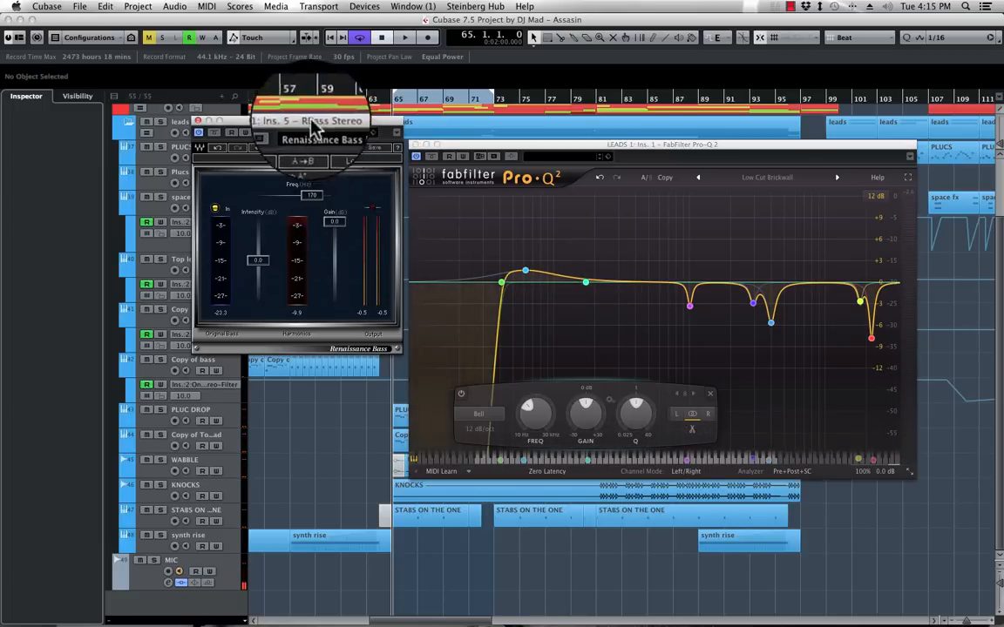
# Lower the RBass intensity to about -12.5 dB during playback, compare it with bypass, and close the plug-in
pyautogui.press('space')
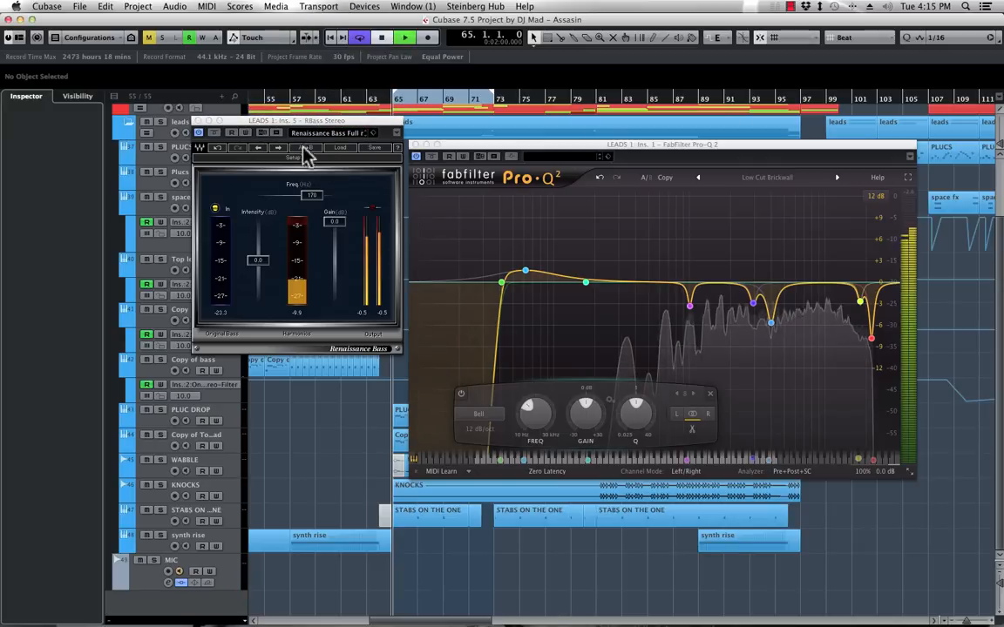
pyautogui.moveTo(261, 263); pyautogui.dragTo(268, 345)
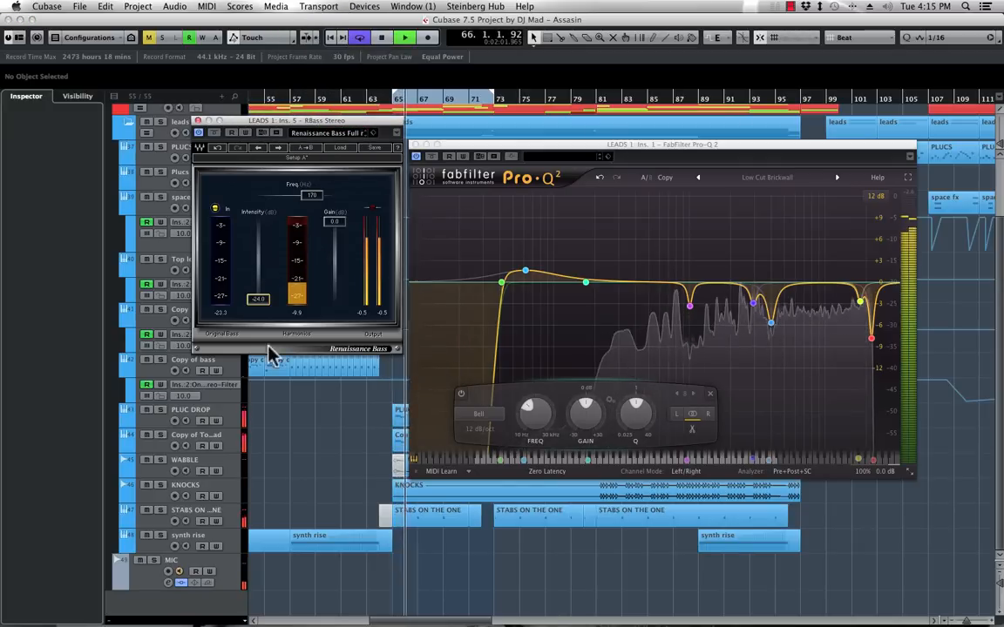
pyautogui.moveTo(258, 299); pyautogui.dragTo(258, 278)
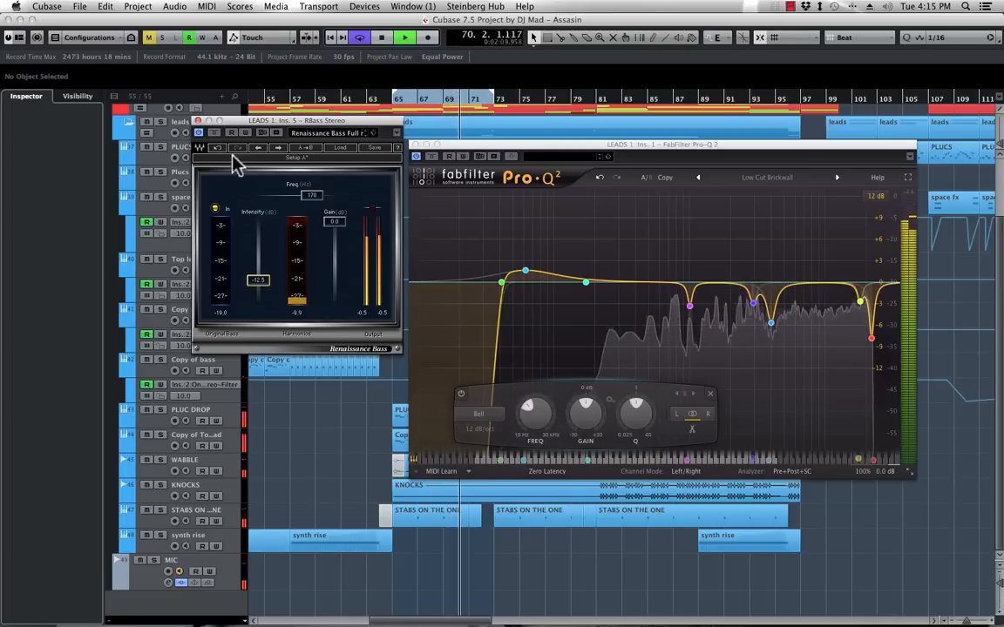
pyautogui.click(212, 133)
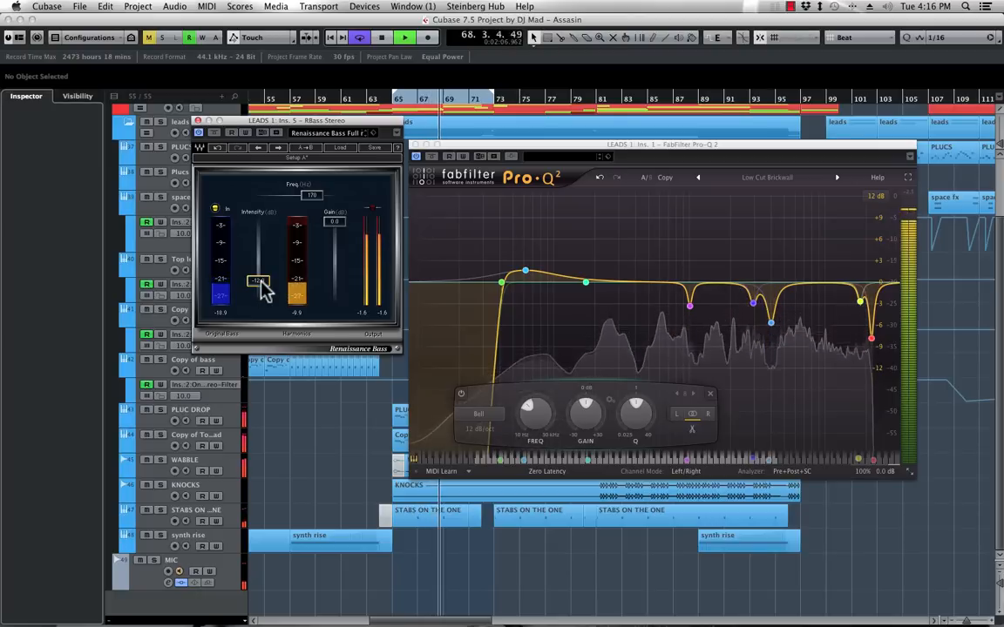
pyautogui.click(198, 121)
pyautogui.press('space')
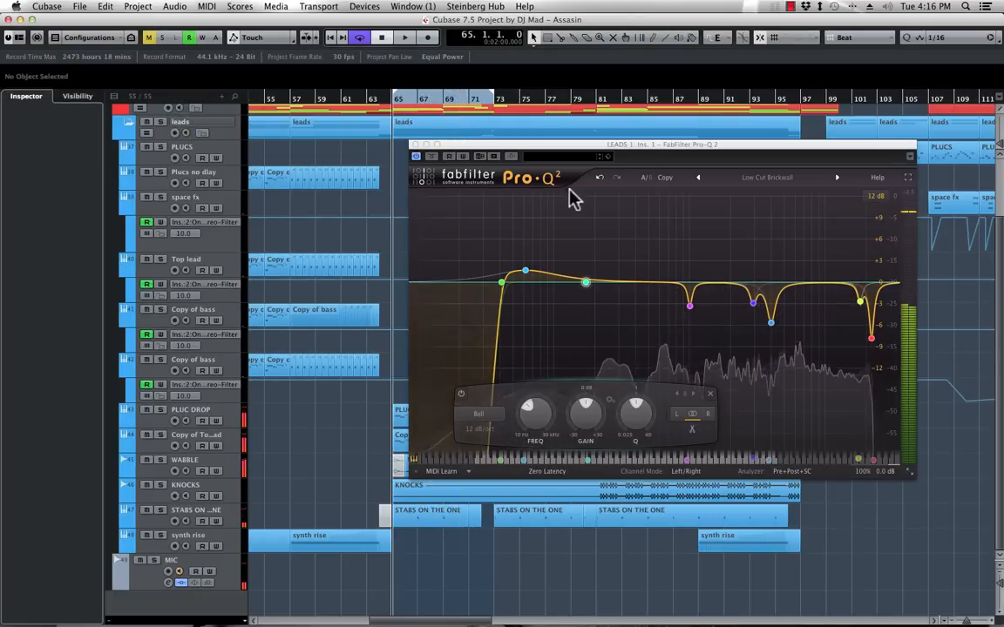
# Close the Pro-Q 2 on LEADS 1 and listen to the looped drop from bar 65
pyautogui.click(413, 145)
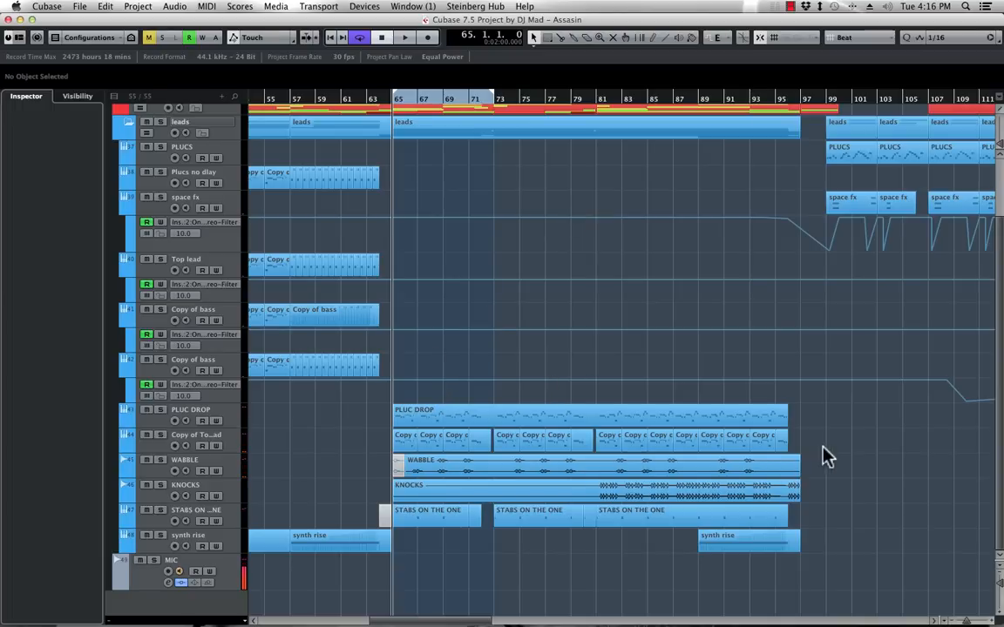
pyautogui.press('space')
pyautogui.press('space')
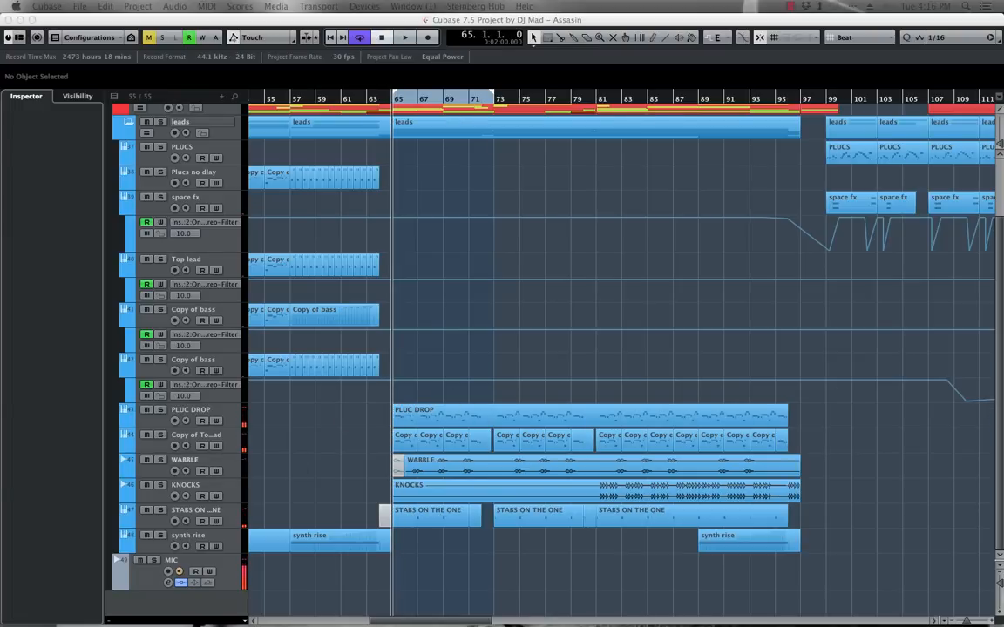
pyautogui.press('space')
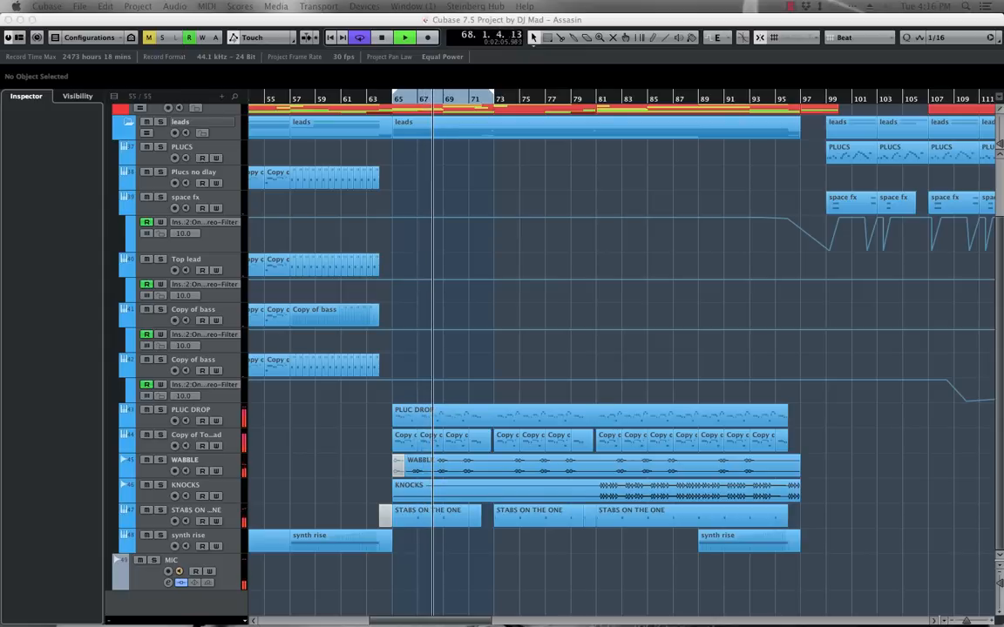
pyautogui.press('space')
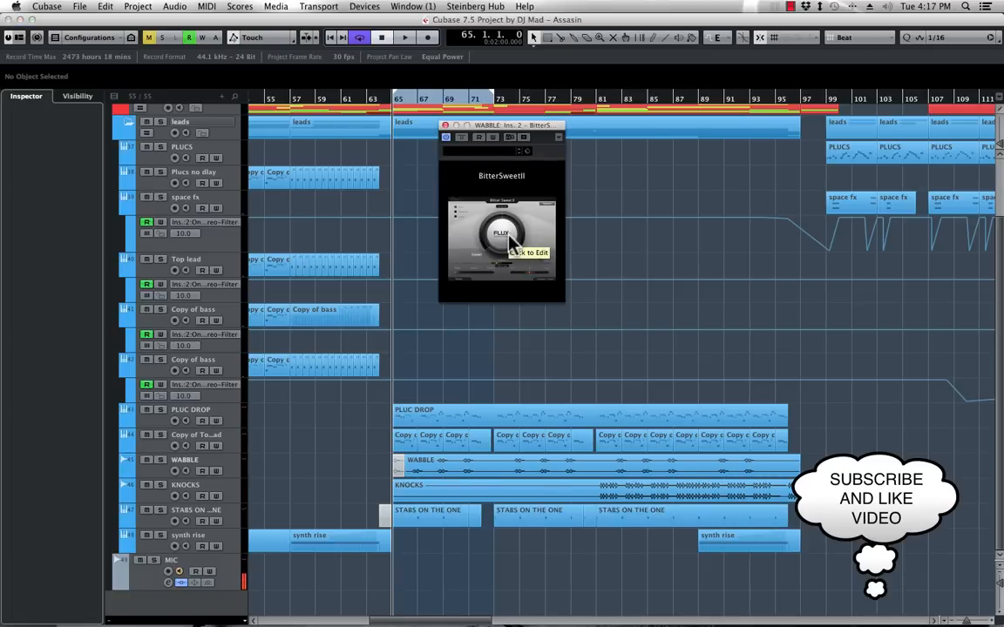
# Try different Sweet and Bitter amounts in BitterSweet II on WABBLE while playing the drop
pyautogui.click(509, 237)
pyautogui.press('space')
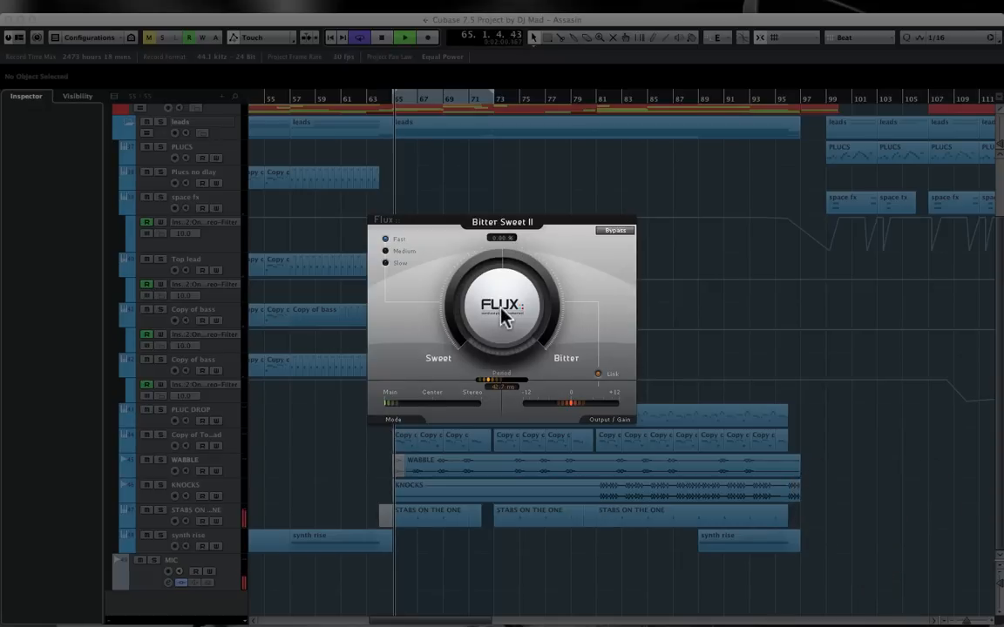
pyautogui.moveTo(505, 318); pyautogui.dragTo(510, 444)
pyautogui.moveTo(506, 328); pyautogui.dragTo(491, 185)
pyautogui.moveTo(505, 313); pyautogui.dragTo(504, 231)
pyautogui.moveTo(508, 315); pyautogui.dragTo(509, 307)
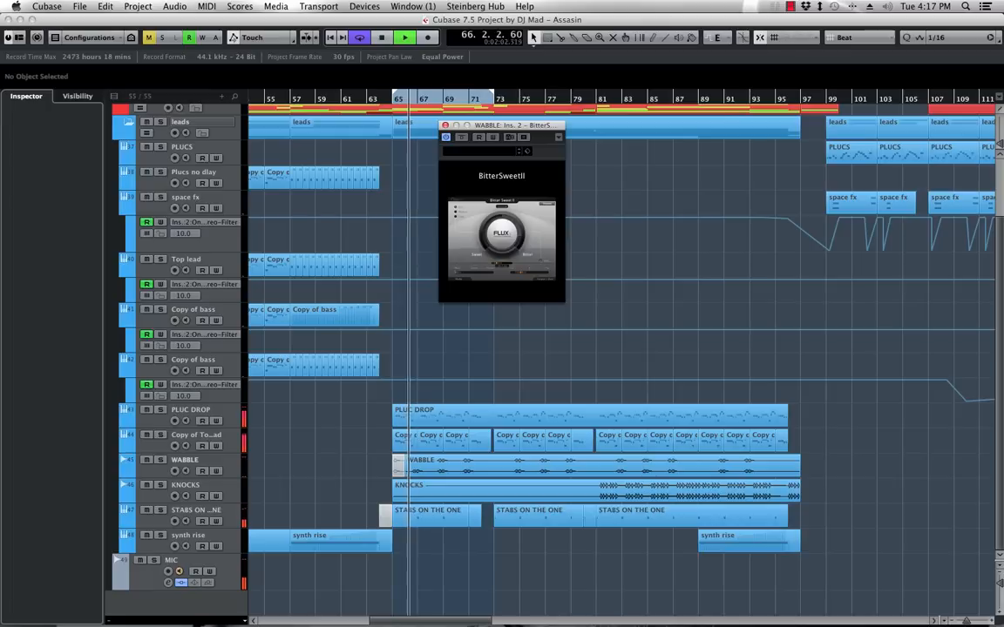
# Replace BitterSweetII with FXpansion Maul in the second insert slot of the WABBLE track
pyautogui.click(185, 460)
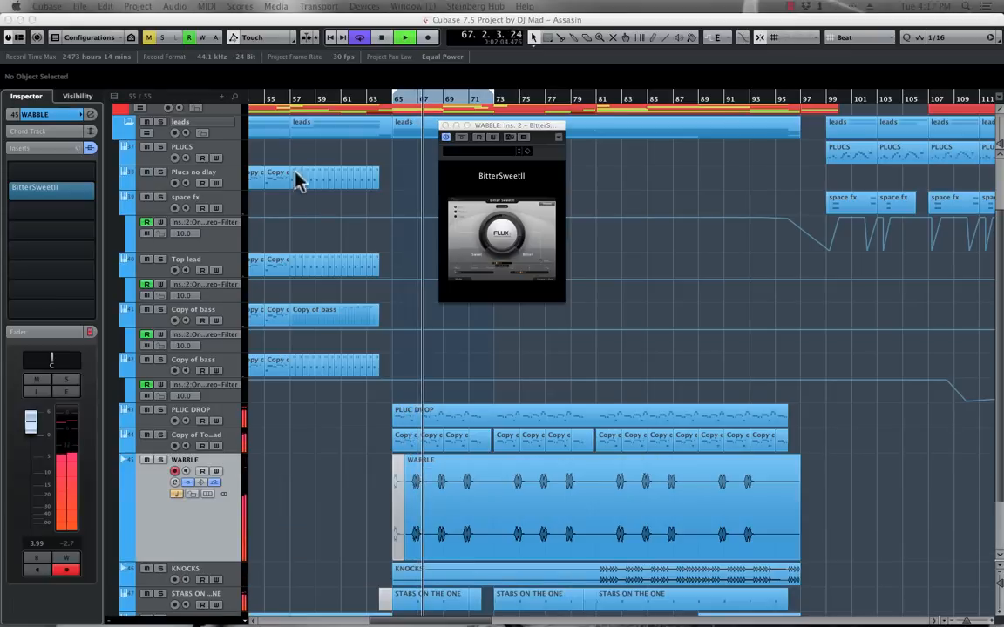
pyautogui.press('space')
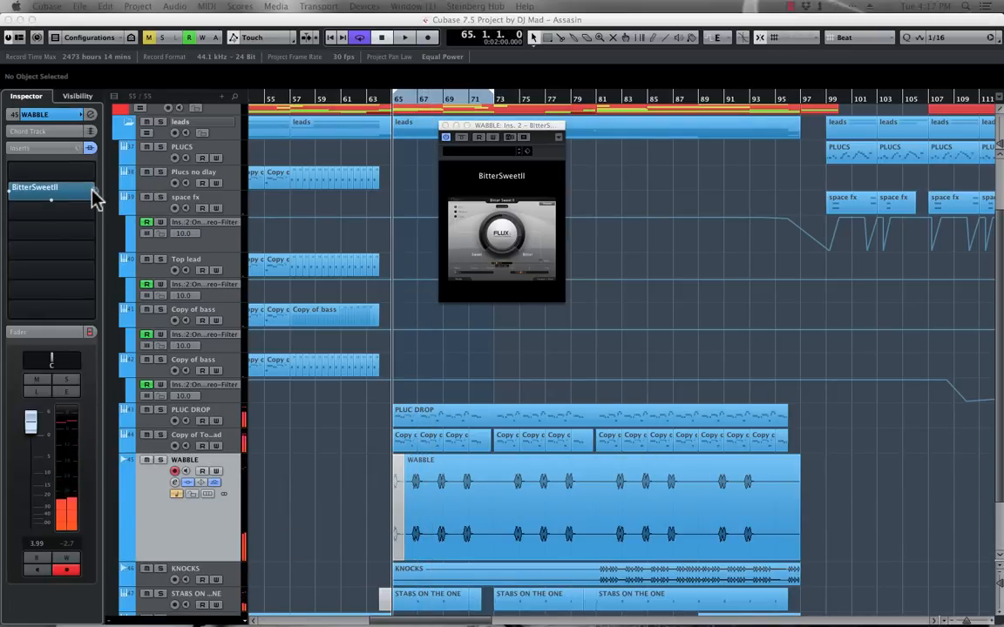
pyautogui.click(92, 197)
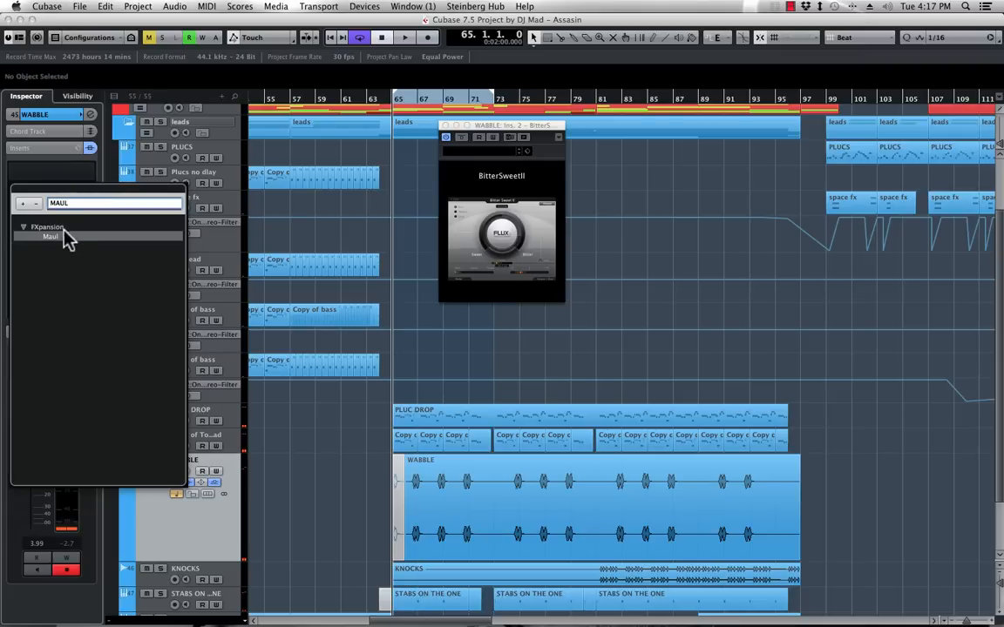
pyautogui.click(53, 237)
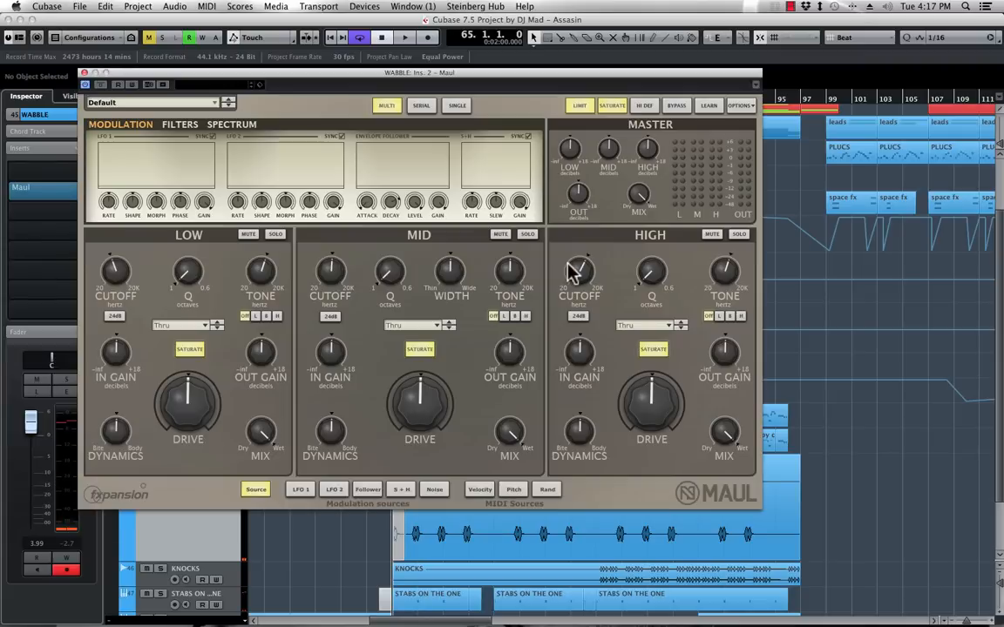
pyautogui.moveTo(396, 73); pyautogui.dragTo(537, 67)
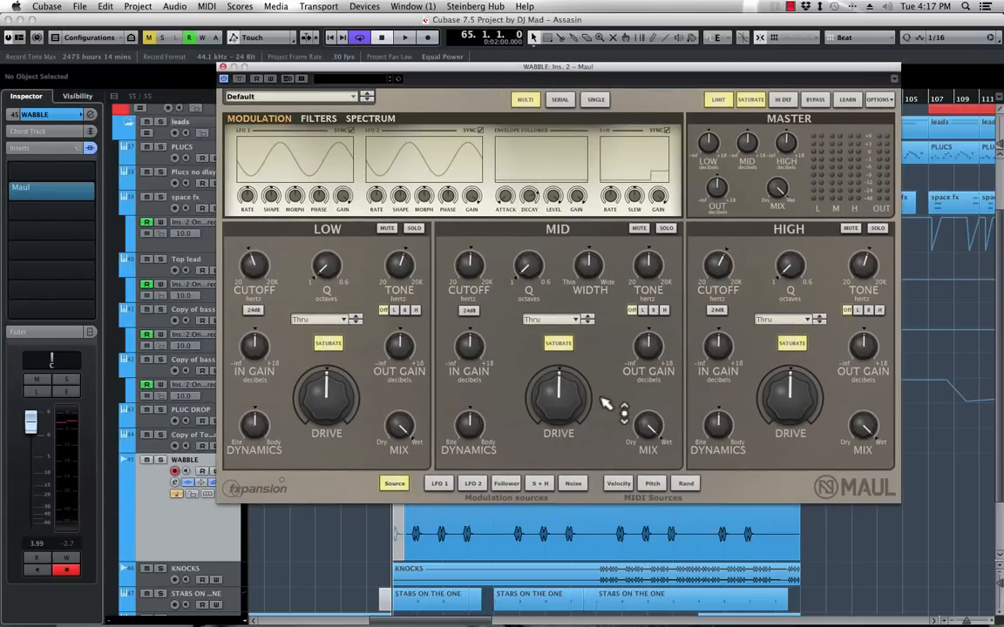
# Try the Diff and Half rect distortion types on the MID band, then settle on RM Sin
pyautogui.click(577, 324)
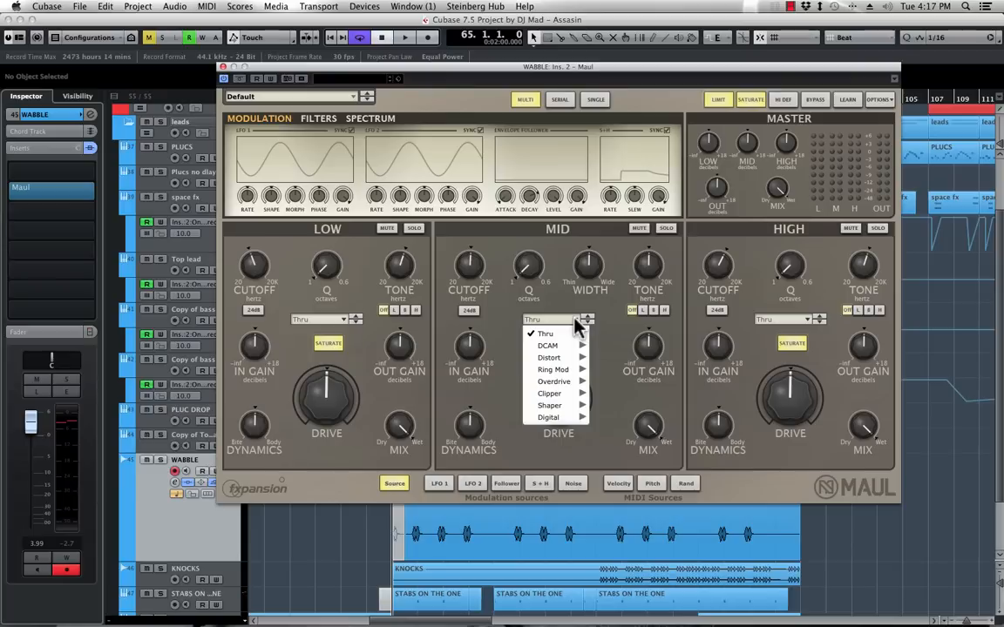
pyautogui.moveTo(555, 359)
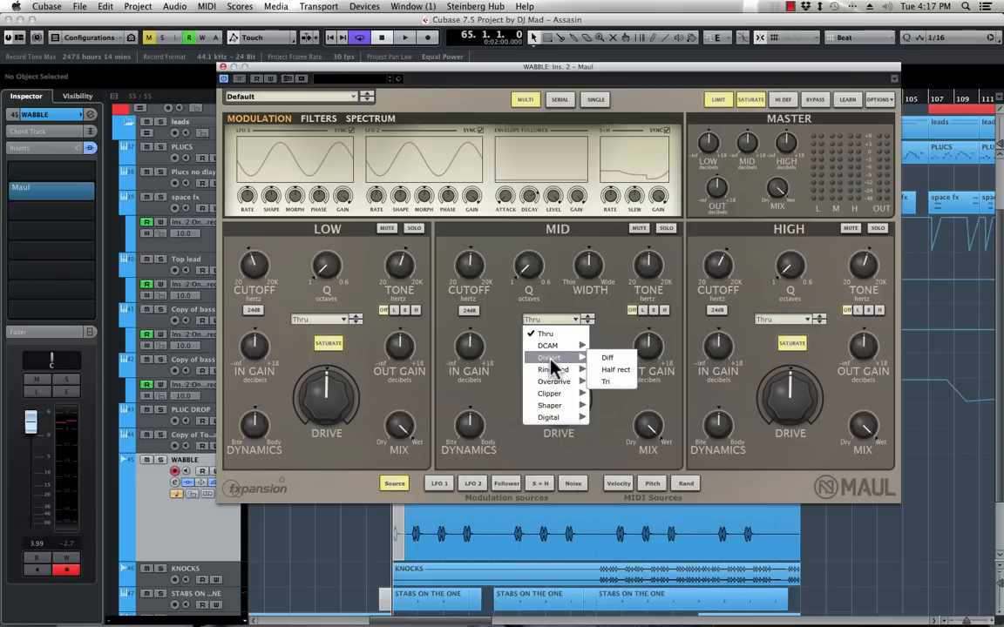
pyautogui.click(607, 358)
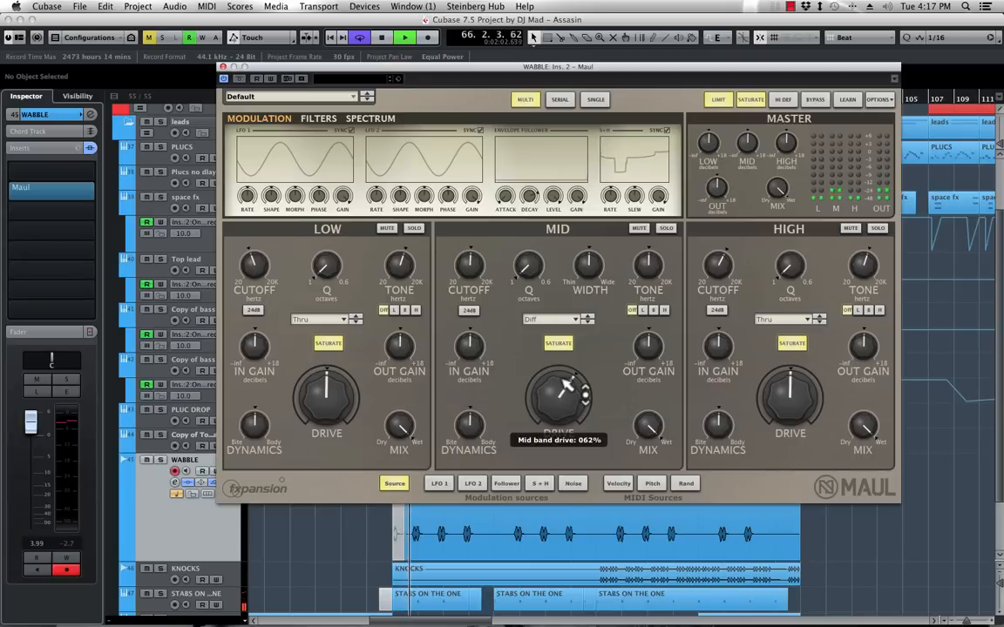
pyautogui.click(588, 321)
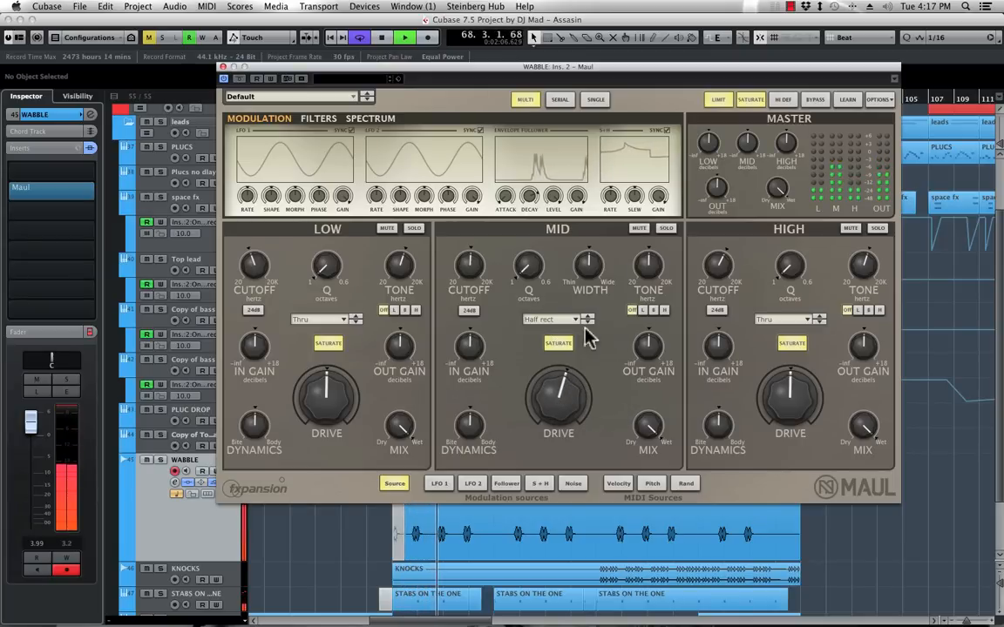
pyautogui.click(589, 321)
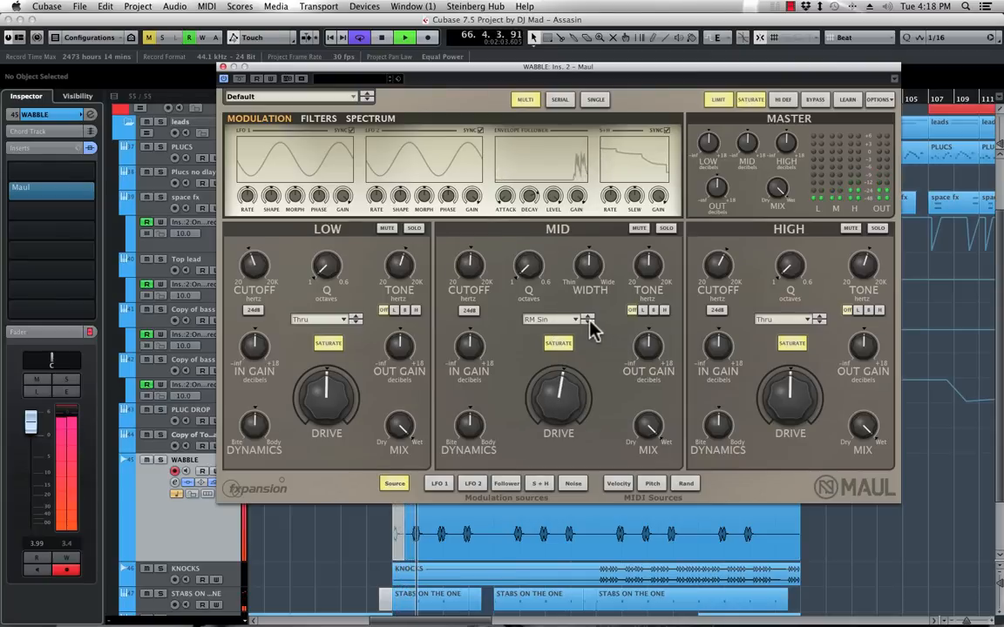
# Raise the MID band's drive and compare the WABBLE track with and without the Maul effect
pyautogui.moveTo(551, 399)
pyautogui.mouseDown()
pyautogui.moveTo(541, 392)
pyautogui.moveTo(558, 395)
pyautogui.mouseUp()
pyautogui.click(240, 79)
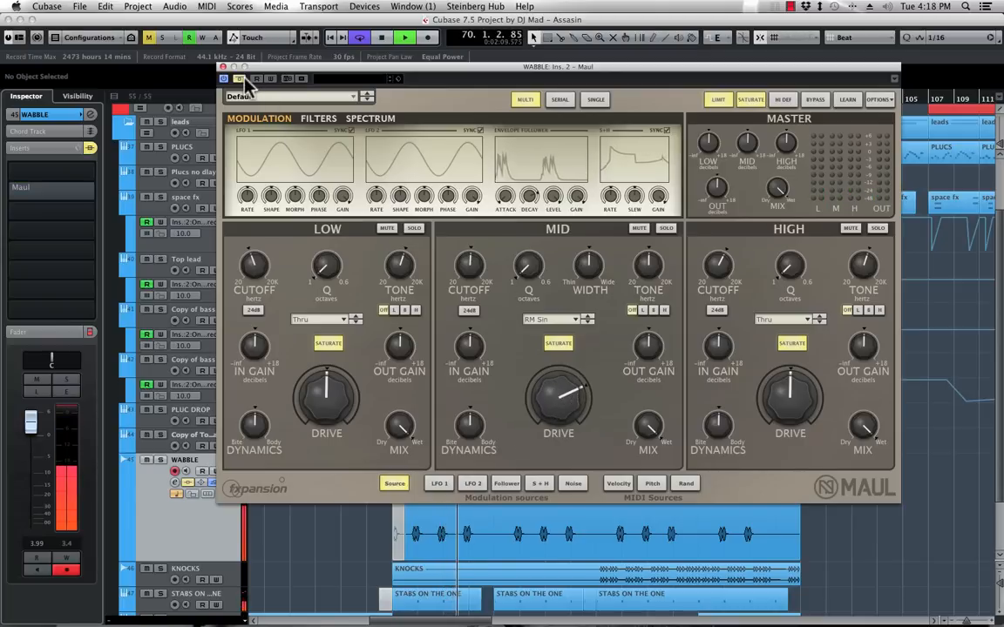
pyautogui.click(242, 79)
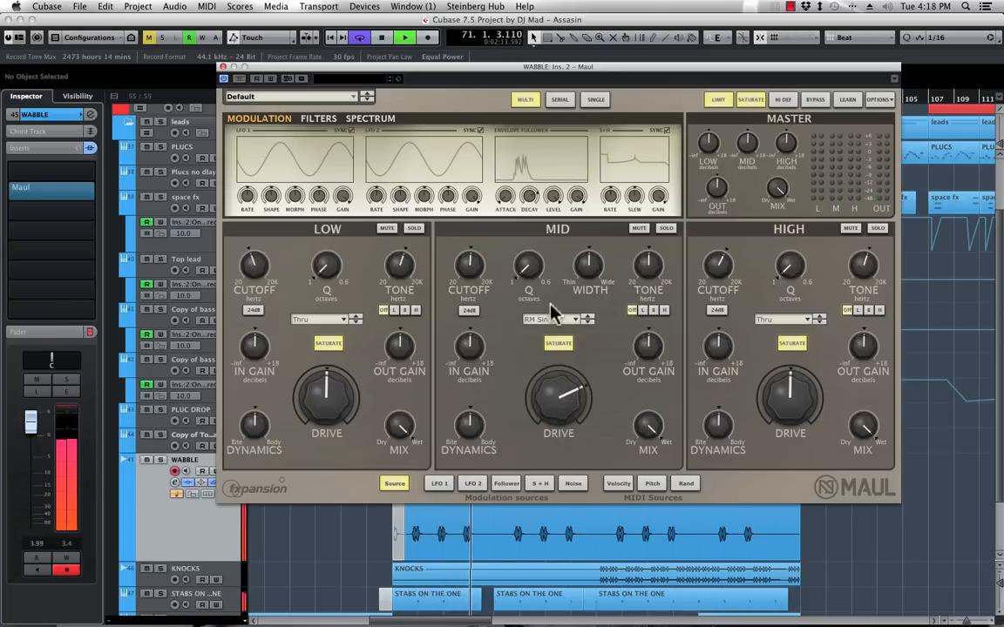
# Set the HIGH band's distortion type to Diff and its drive to about 48%
pyautogui.click(808, 320)
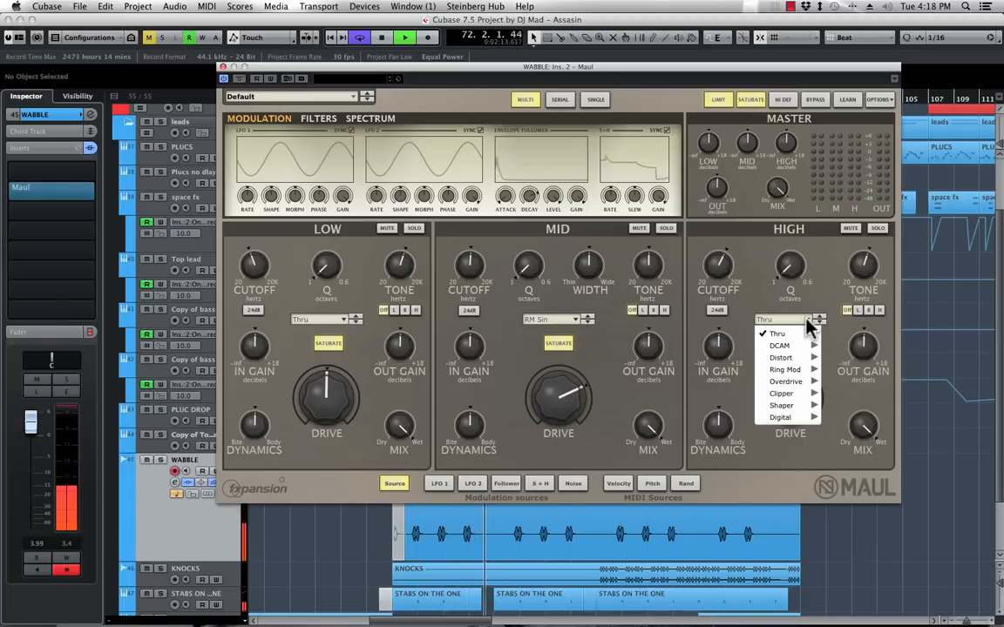
pyautogui.moveTo(801, 371)
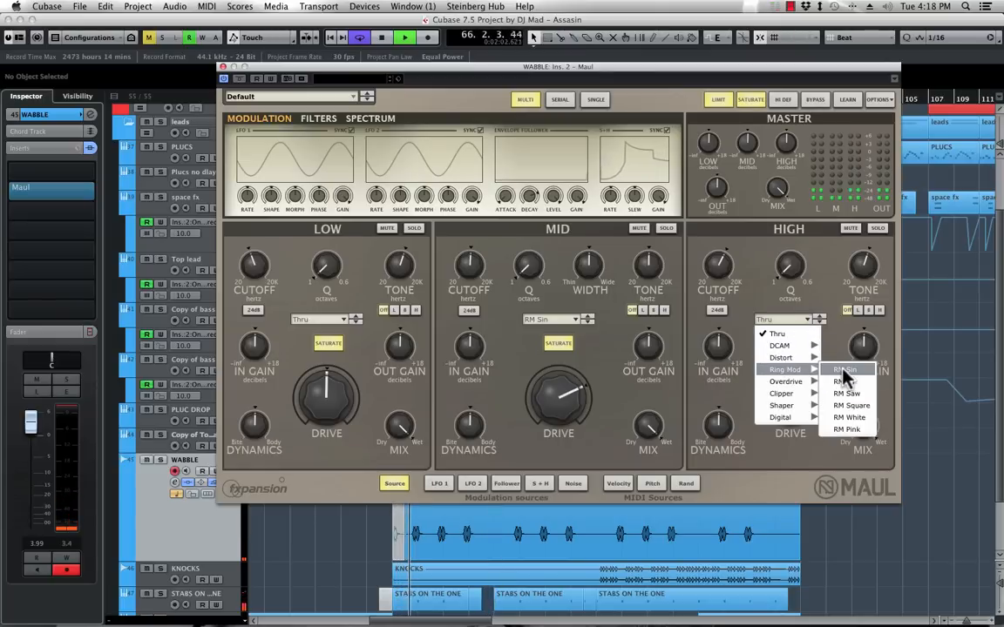
pyautogui.click(835, 358)
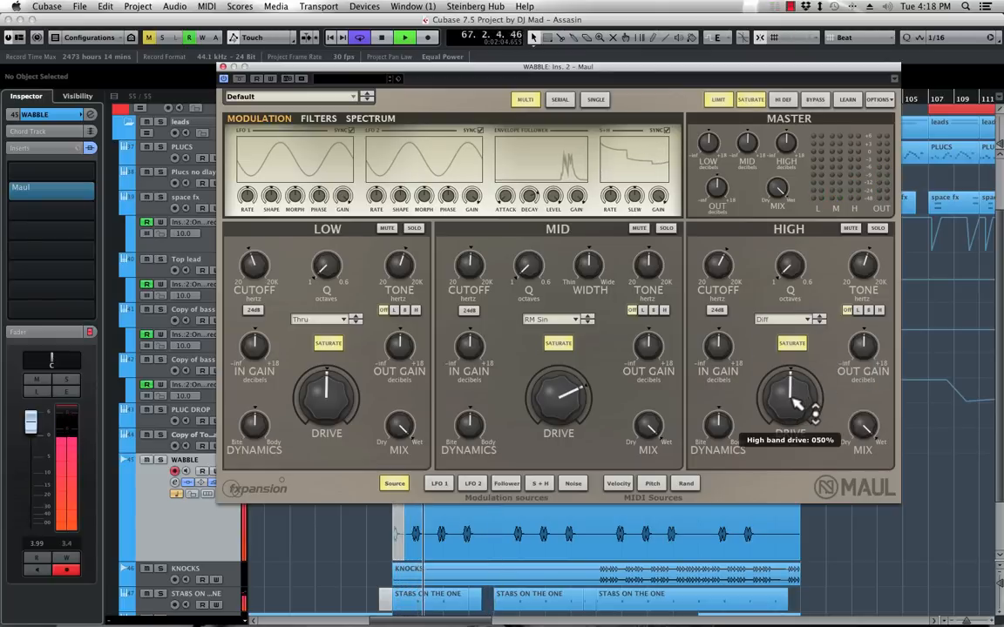
pyautogui.moveTo(795, 405)
pyautogui.mouseDown()
pyautogui.moveTo(783, 398)
pyautogui.moveTo(783, 416)
pyautogui.mouseUp()
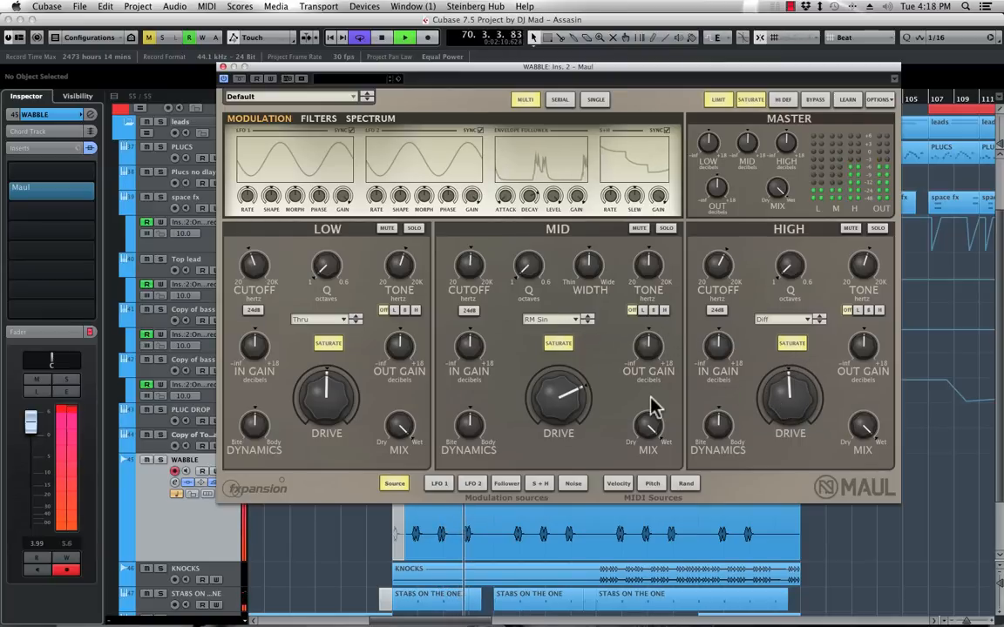
# Turn the MID band's mix fully dry and set the HIGH band's drive to about 24%, checking against the bypassed sound
pyautogui.moveTo(661, 430); pyautogui.dragTo(649, 505)
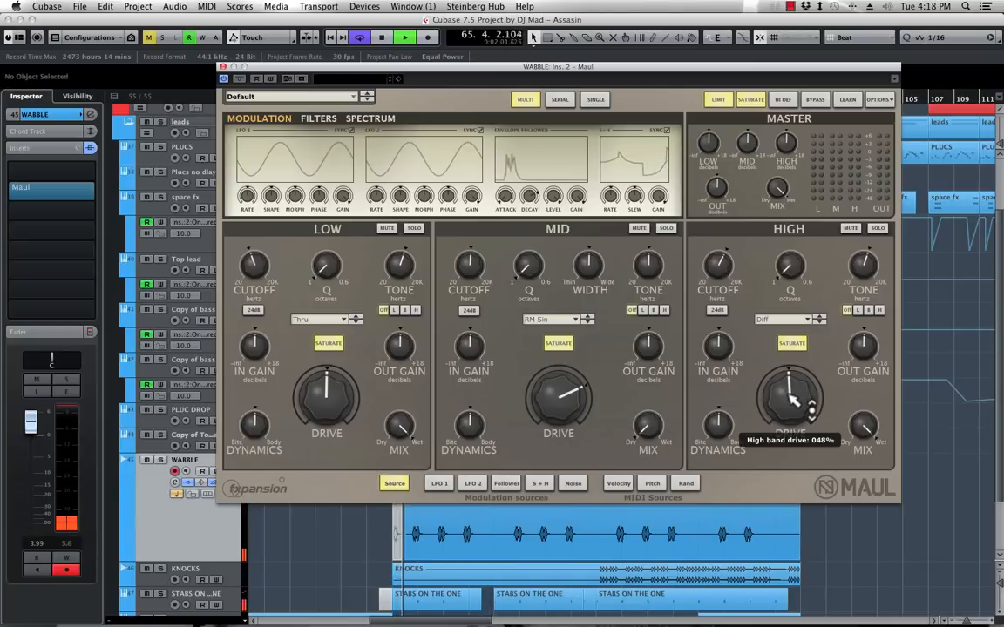
pyautogui.moveTo(794, 401); pyautogui.dragTo(786, 440)
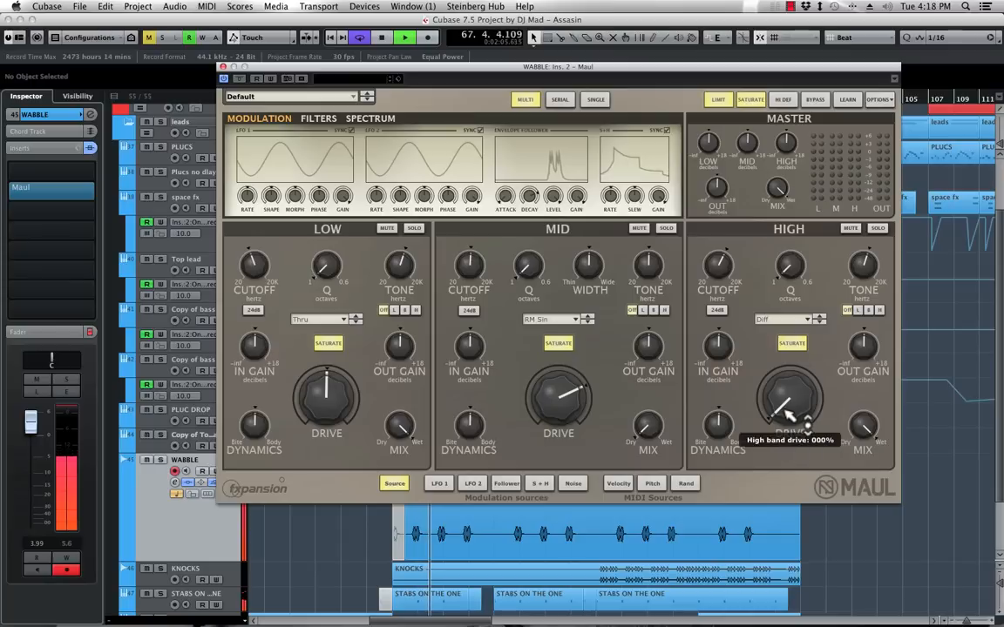
pyautogui.moveTo(788, 411); pyautogui.dragTo(787, 382)
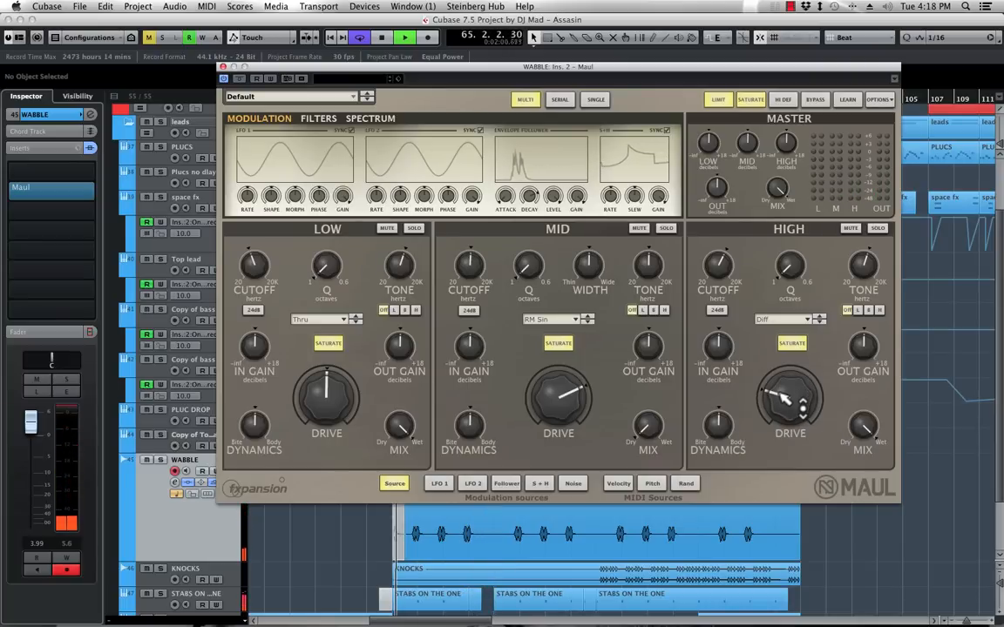
pyautogui.moveTo(780, 394); pyautogui.dragTo(780, 391)
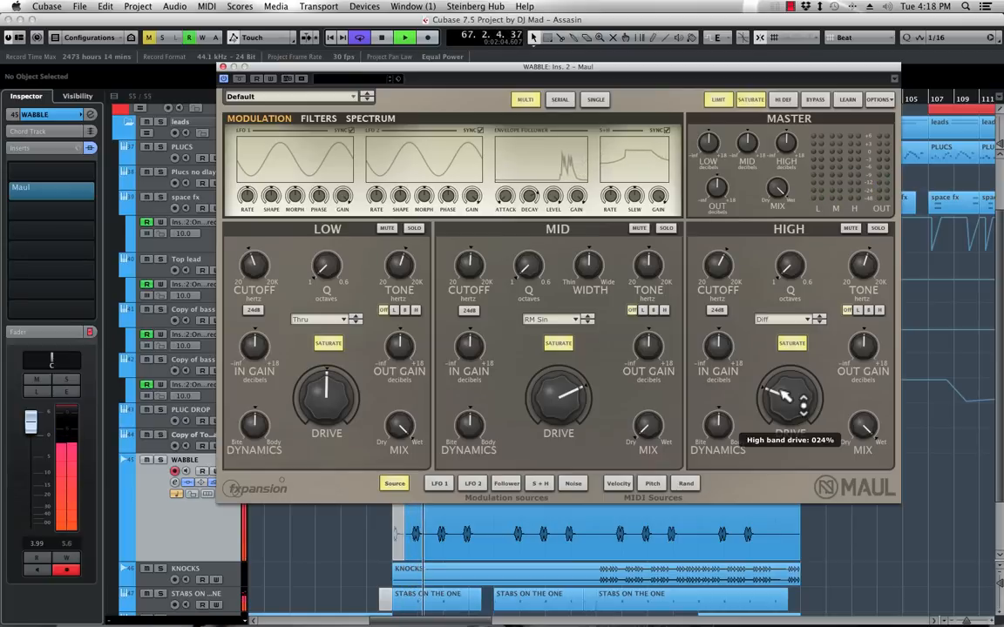
pyautogui.click(238, 79)
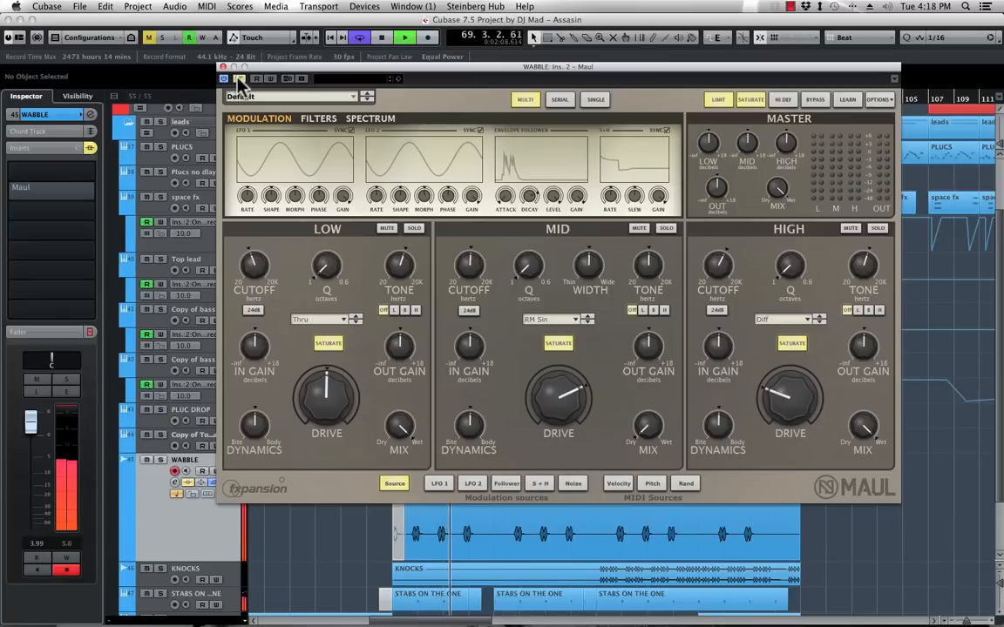
pyautogui.click(238, 78)
# Stop playback and replace Maul in the WABBLE track's insert slot with FabFilter Pro-Q
pyautogui.moveTo(253, 78); pyautogui.dragTo(357, 108)
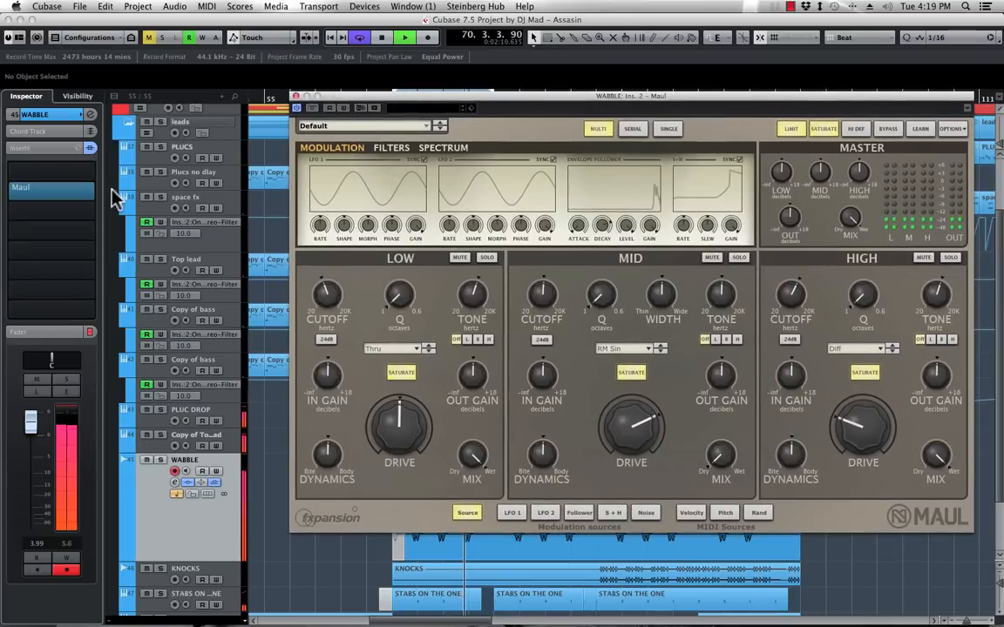
pyautogui.press('space')
pyautogui.click(93, 189)
pyautogui.write('FAB')
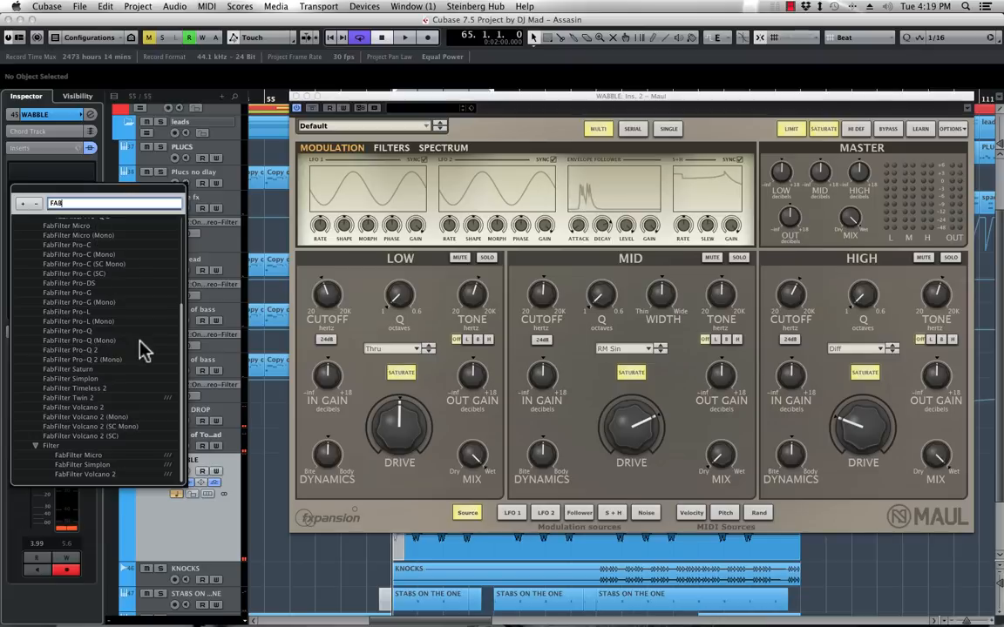
pyautogui.scroll(5, 123, 335)
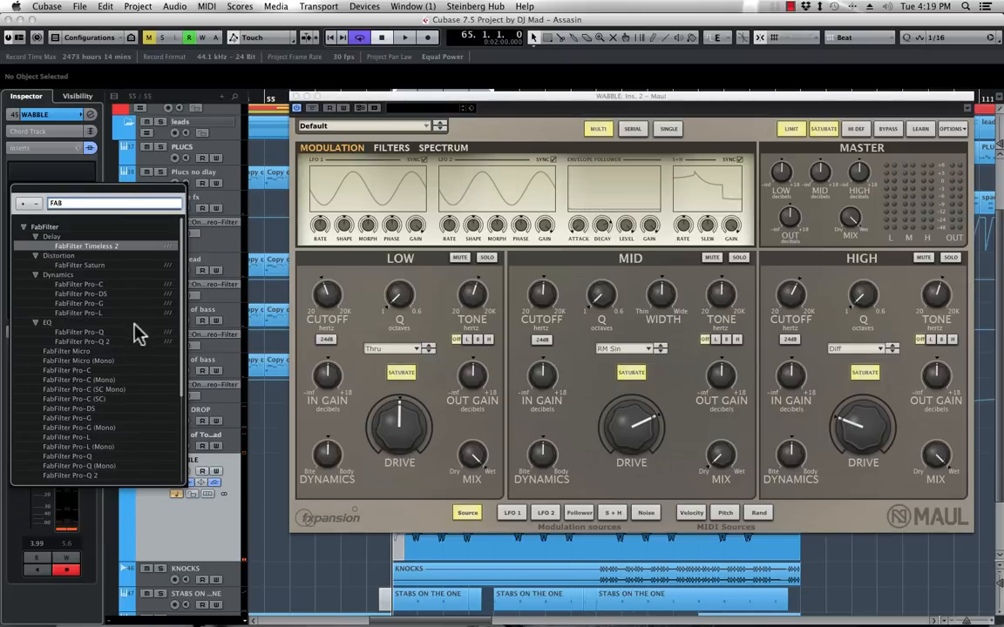
pyautogui.click(101, 333)
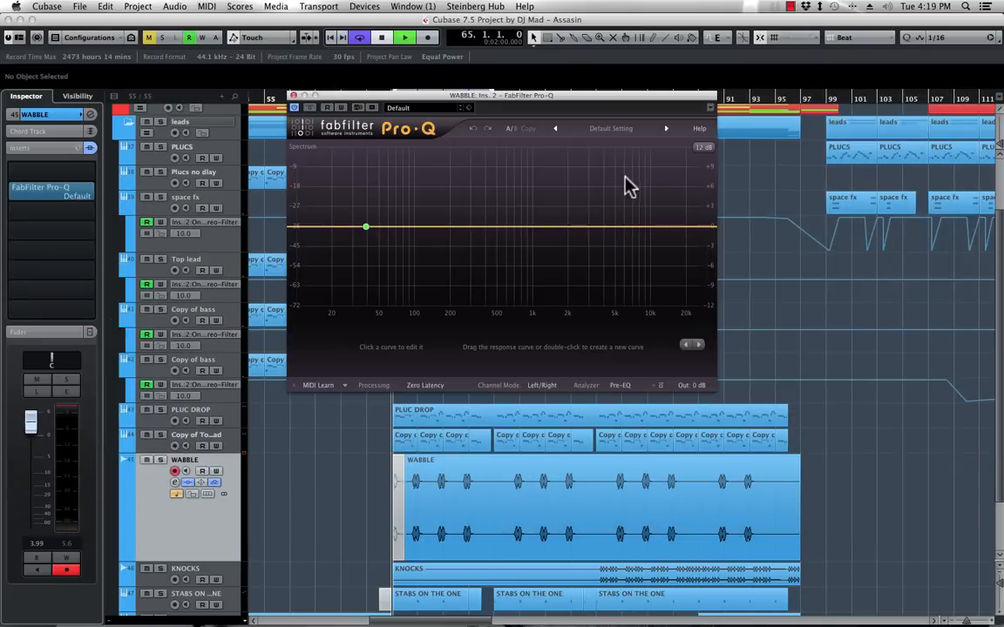
# Add a bell band to the EQ at about 2816 Hz with a gain of about +5.77 dB and a Q of about 2.06
pyautogui.doubleClick(611, 229)
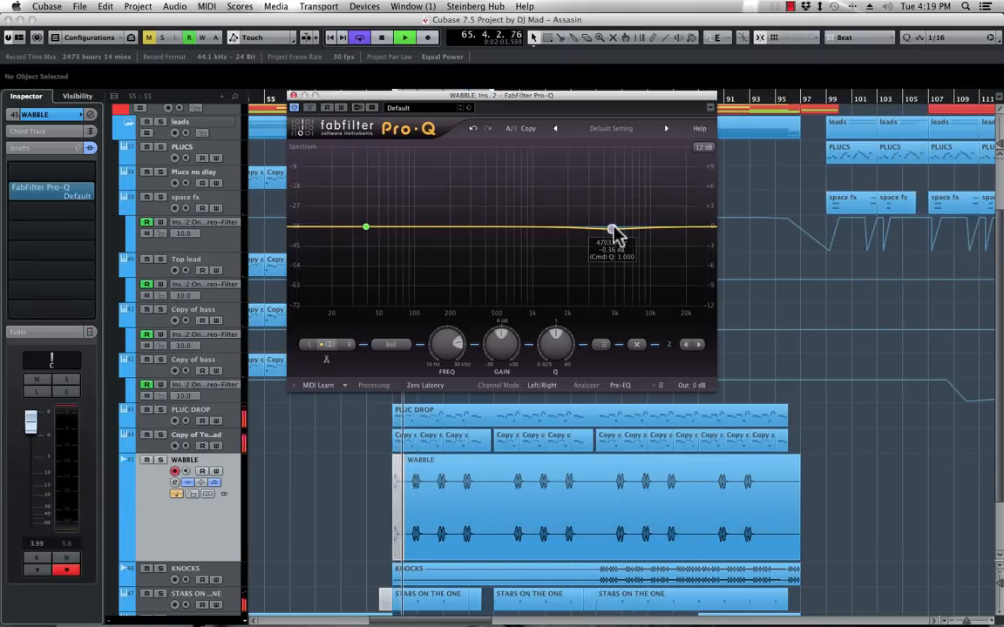
pyautogui.moveTo(612, 236); pyautogui.dragTo(601, 204)
pyautogui.moveTo(557, 338); pyautogui.dragTo(549, 317)
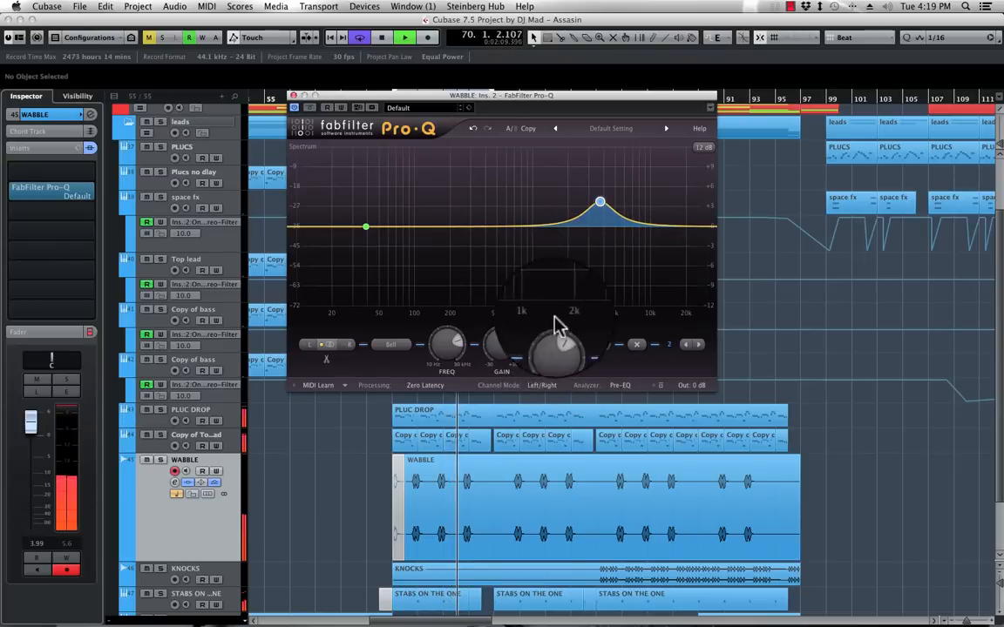
pyautogui.moveTo(593, 199); pyautogui.dragTo(609, 189)
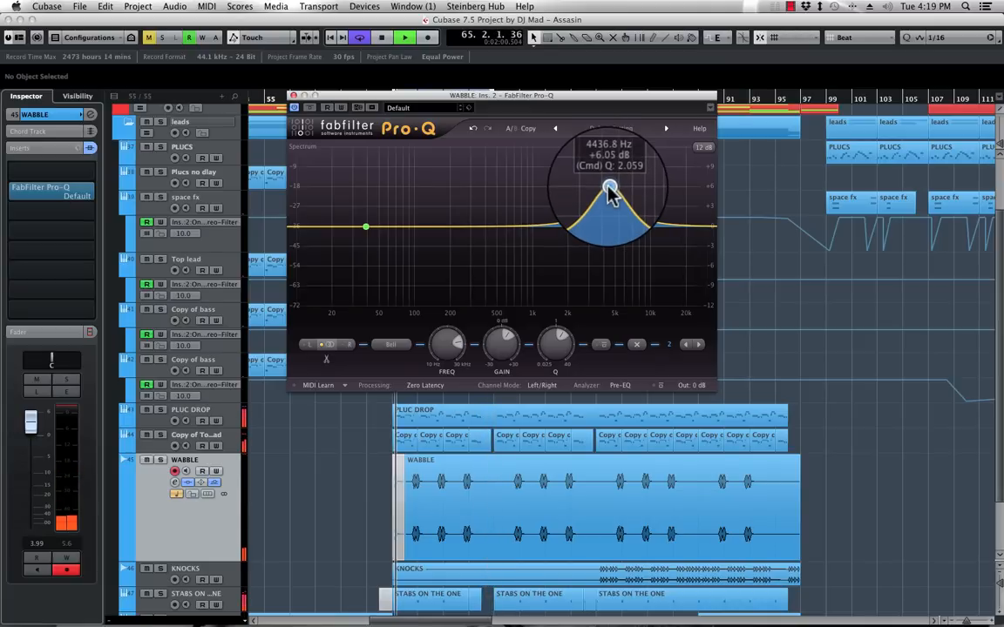
pyautogui.moveTo(609, 189); pyautogui.dragTo(582, 190)
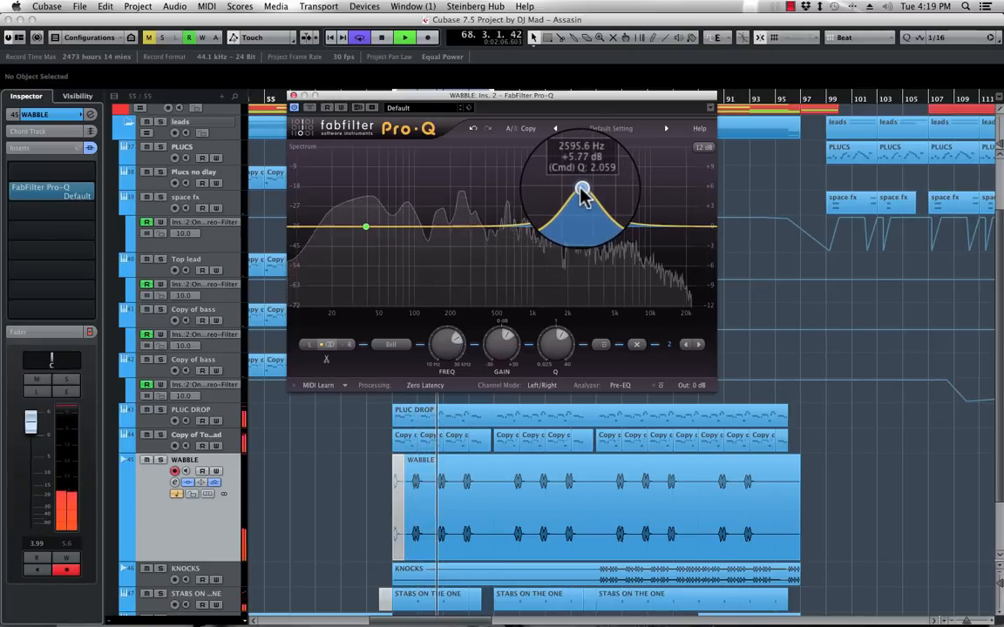
pyautogui.moveTo(582, 190); pyautogui.dragTo(588, 191)
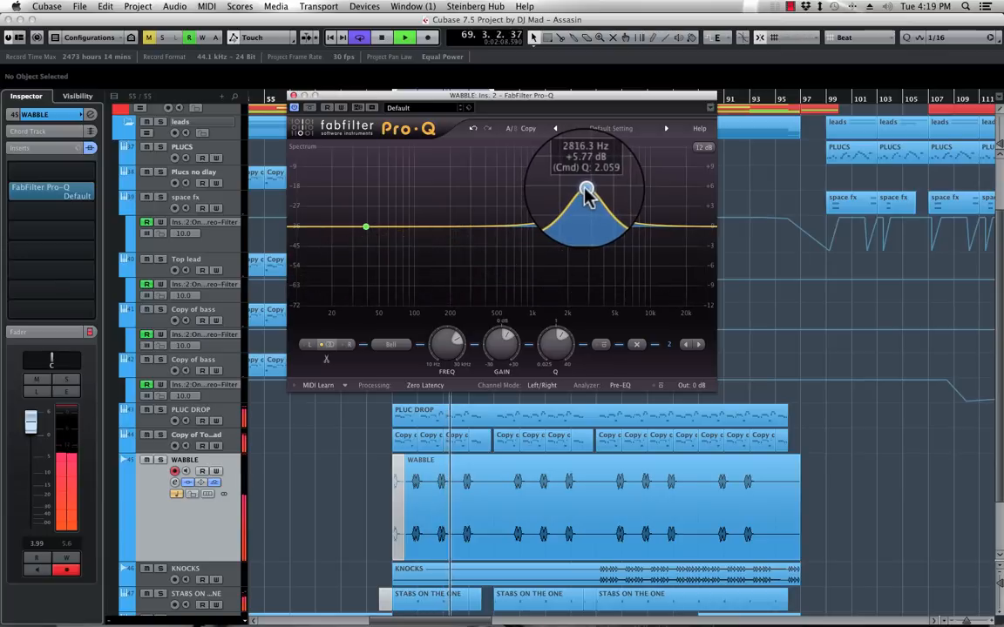
# Compare the track with the EQ bypassed and widen the boosted bell band to a Q of about 1.25
pyautogui.click(310, 108)
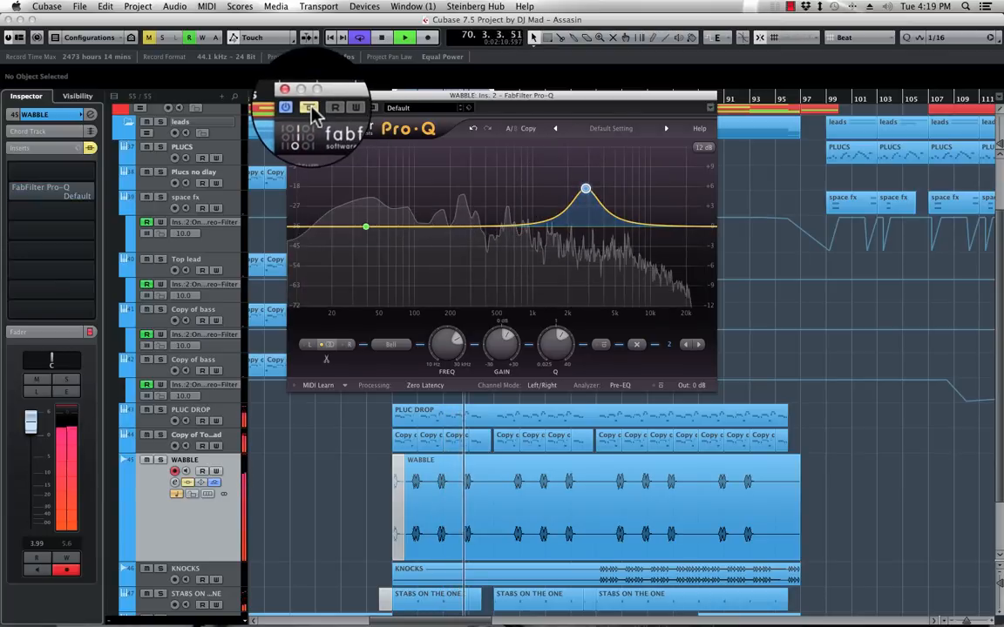
pyautogui.click(310, 108)
pyautogui.moveTo(591, 199)
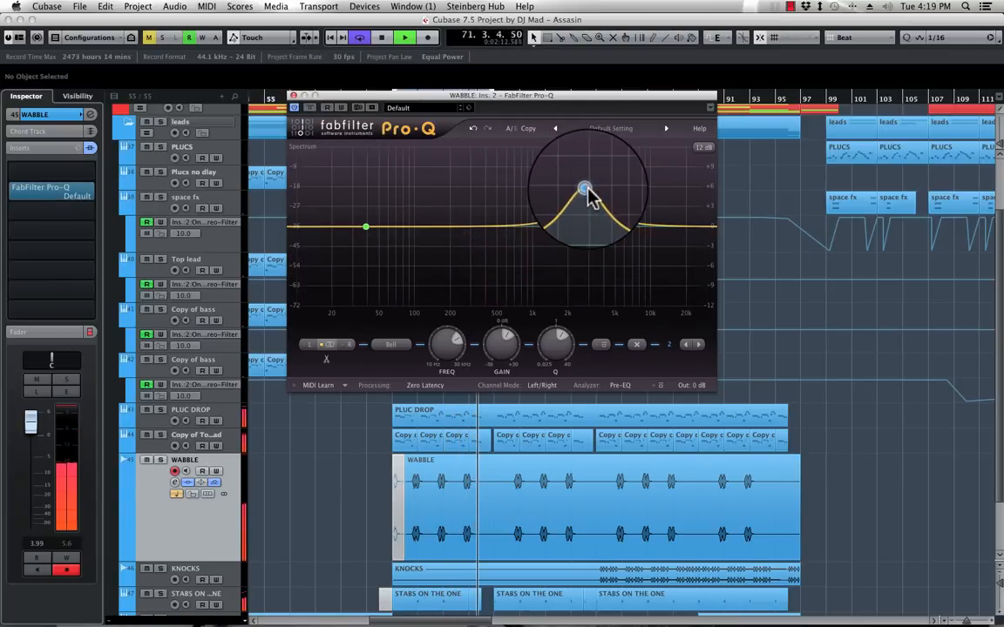
pyautogui.moveTo(573, 358); pyautogui.dragTo(556, 364)
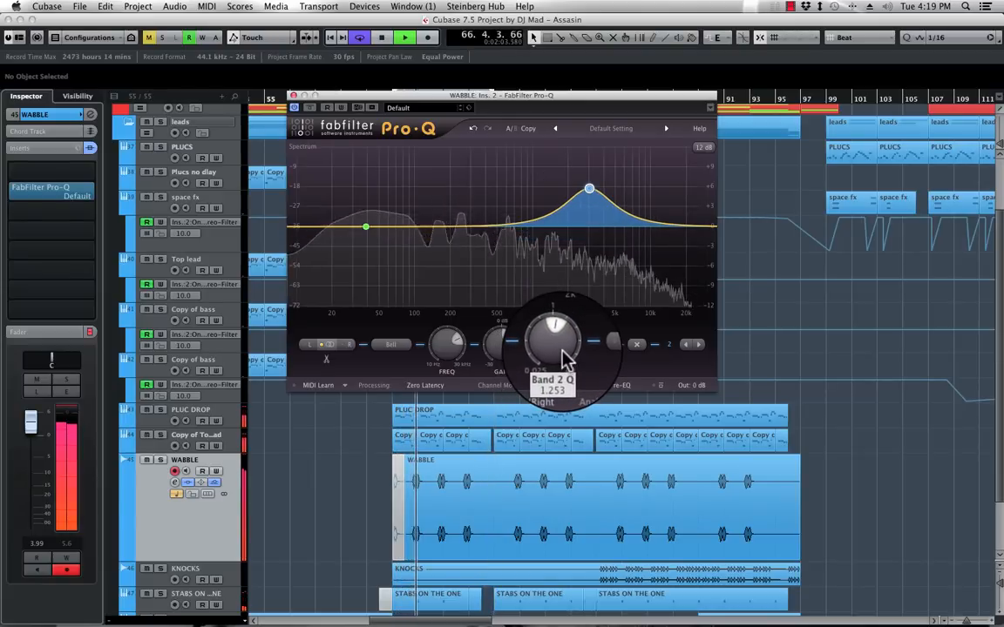
# Change the EQ's low-frequency band to a Low Cut filter and set its Q to about 1.13
pyautogui.click(367, 228)
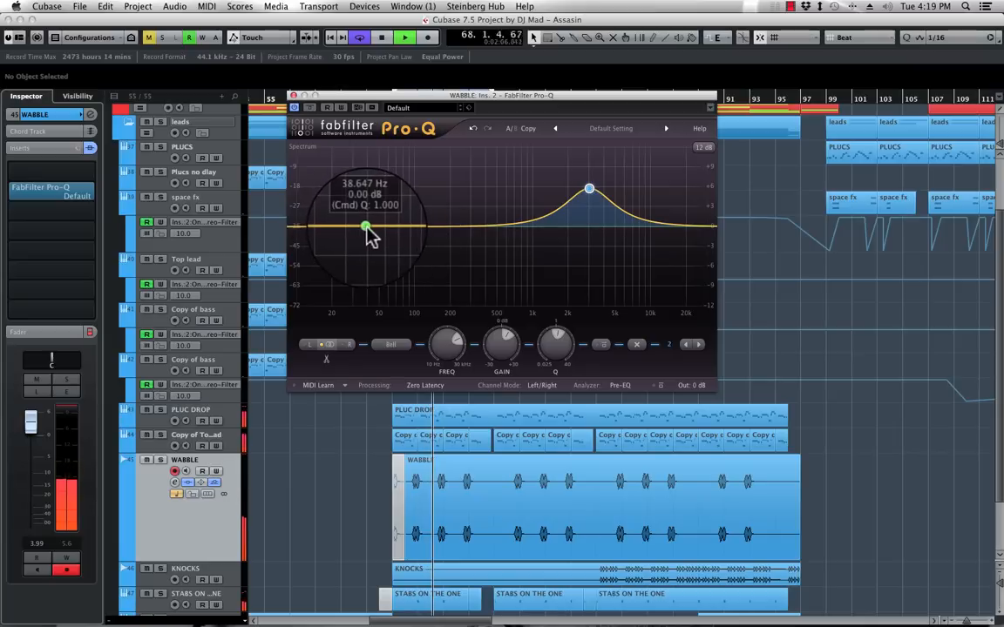
pyautogui.click(396, 347)
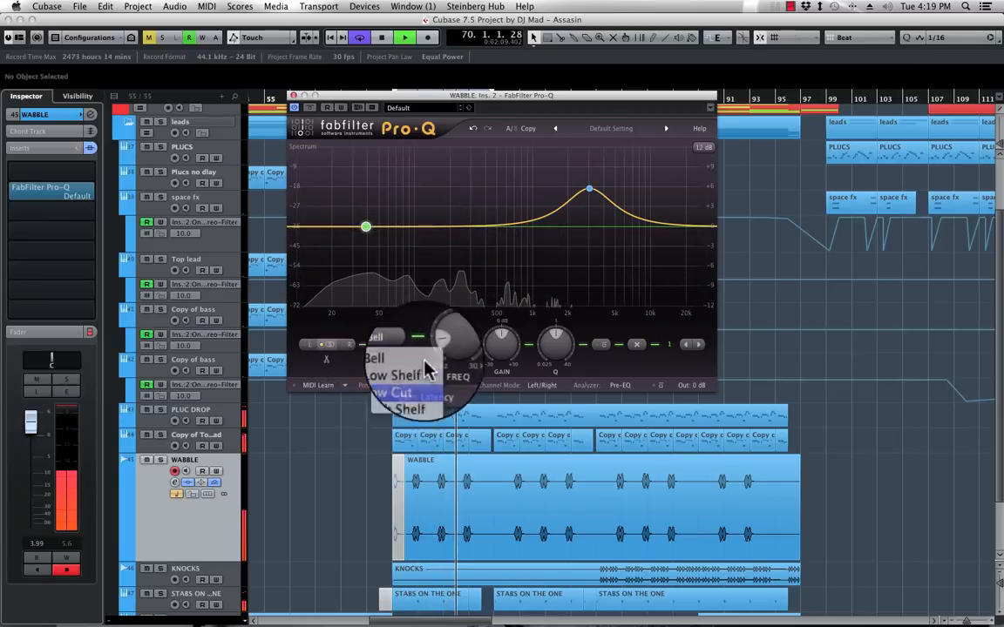
pyautogui.click(404, 388)
pyautogui.moveTo(553, 354)
pyautogui.mouseDown()
pyautogui.moveTo(564, 314)
pyautogui.moveTo(555, 359)
pyautogui.mouseUp()
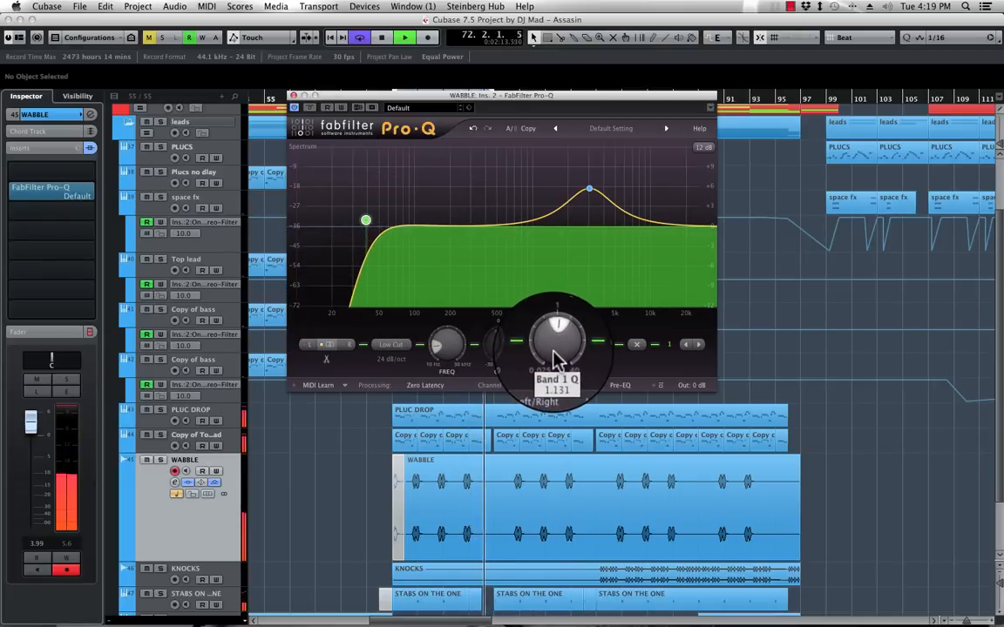
# Set the low cut's slope to 48 dB/oct and move its cutoff frequency slightly lower
pyautogui.click(396, 366)
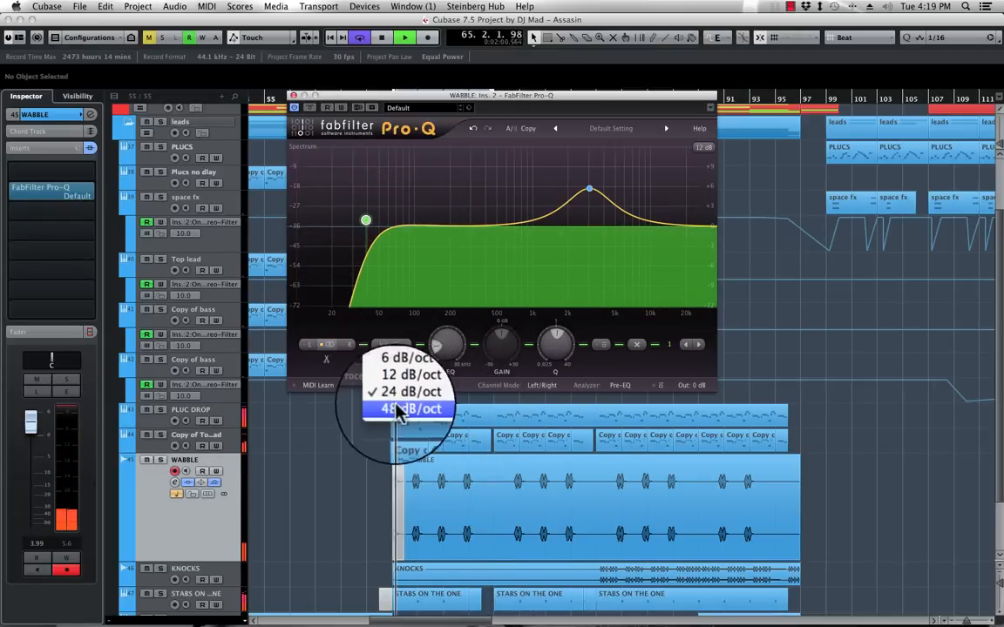
pyautogui.click(394, 411)
pyautogui.moveTo(360, 223)
pyautogui.mouseDown()
pyautogui.moveTo(335, 228)
pyautogui.moveTo(355, 225)
pyautogui.mouseUp()
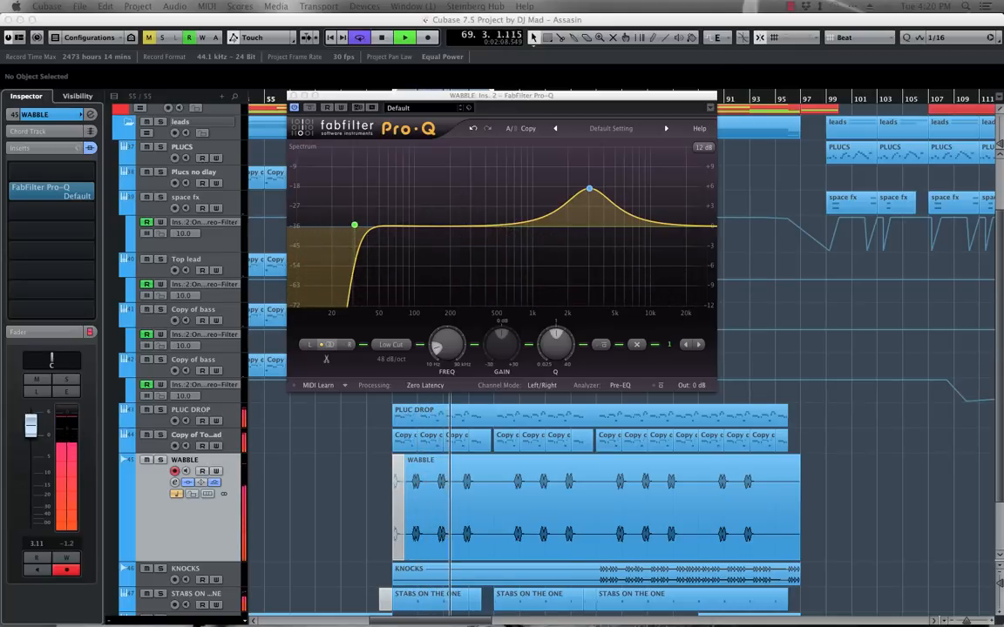
# Stop playback and close the Pro-Q window to return to the project's arrangement
pyautogui.press('space')
pyautogui.click(292, 94)
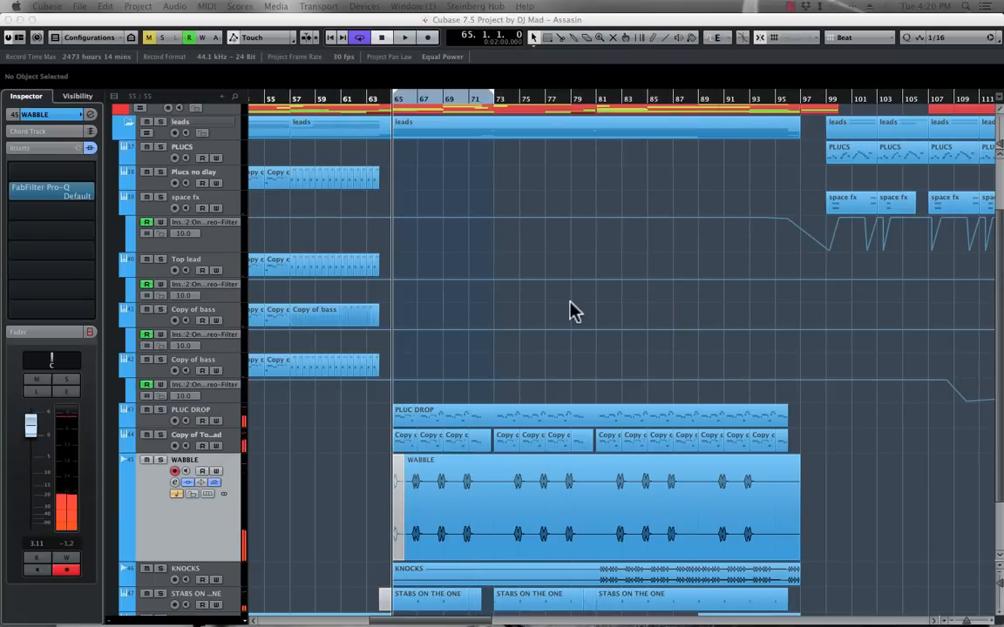
pyautogui.scroll(-3, 324, 424)
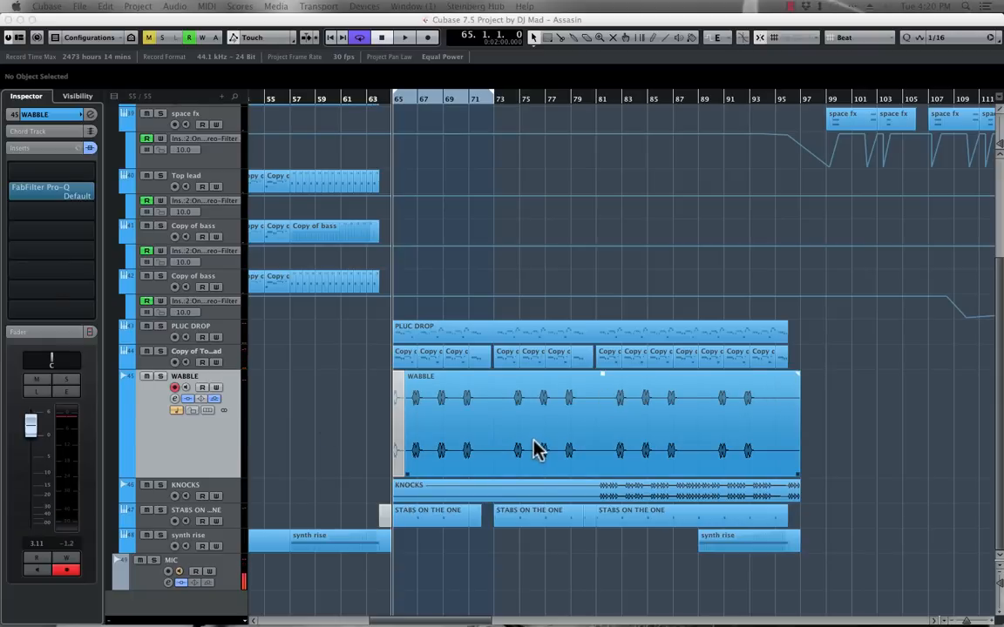
# Add one instrument track using Kontakt 5 directly below the STABS ON THE ONE track
pyautogui.click(229, 511)
pyautogui.click(157, 499)
pyautogui.rightClick(211, 504)
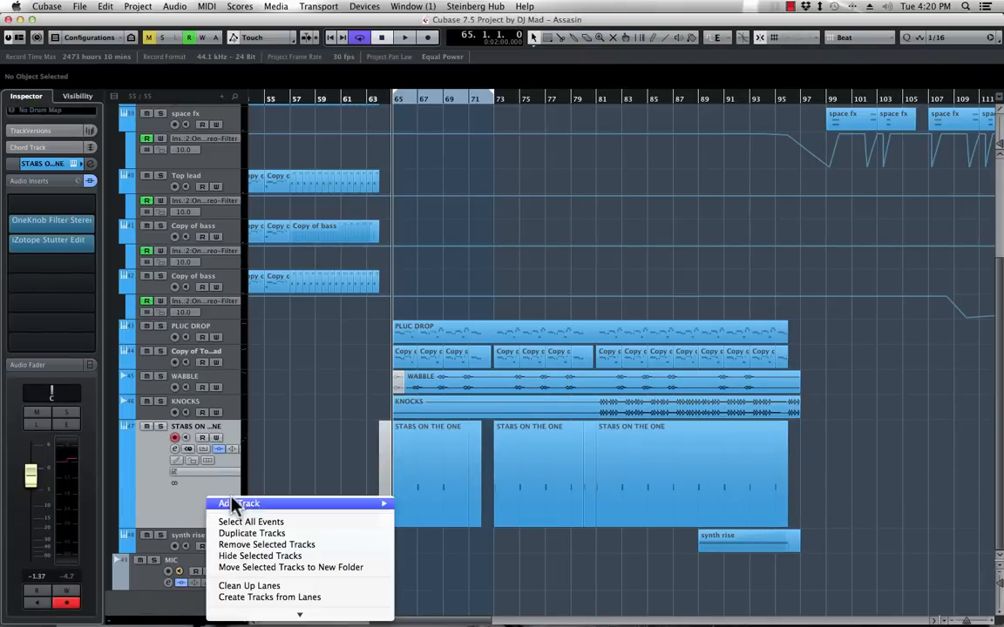
pyautogui.click(453, 406)
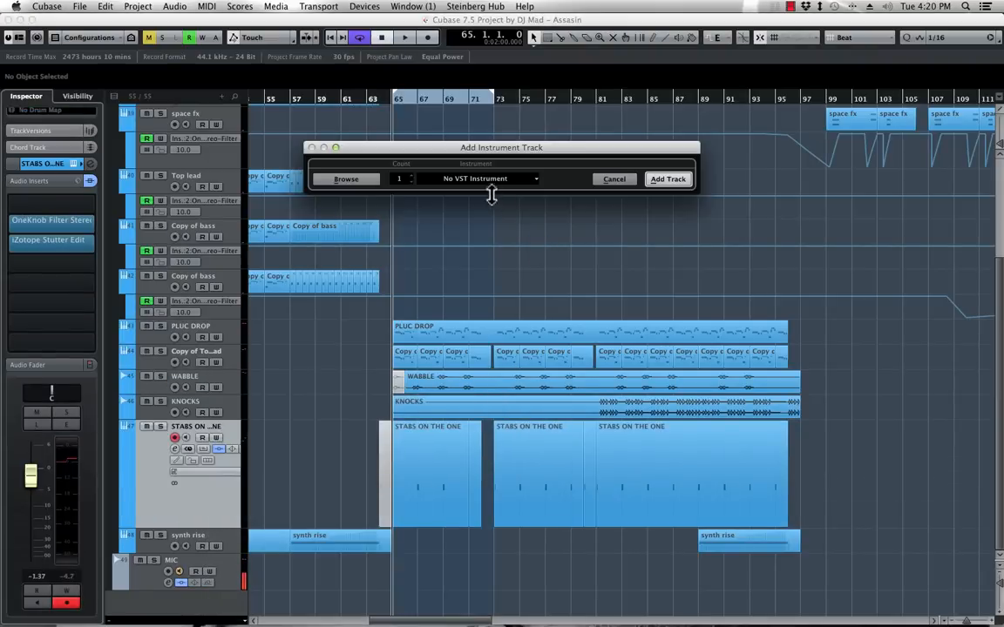
pyautogui.click(486, 180)
pyautogui.write('KONT')
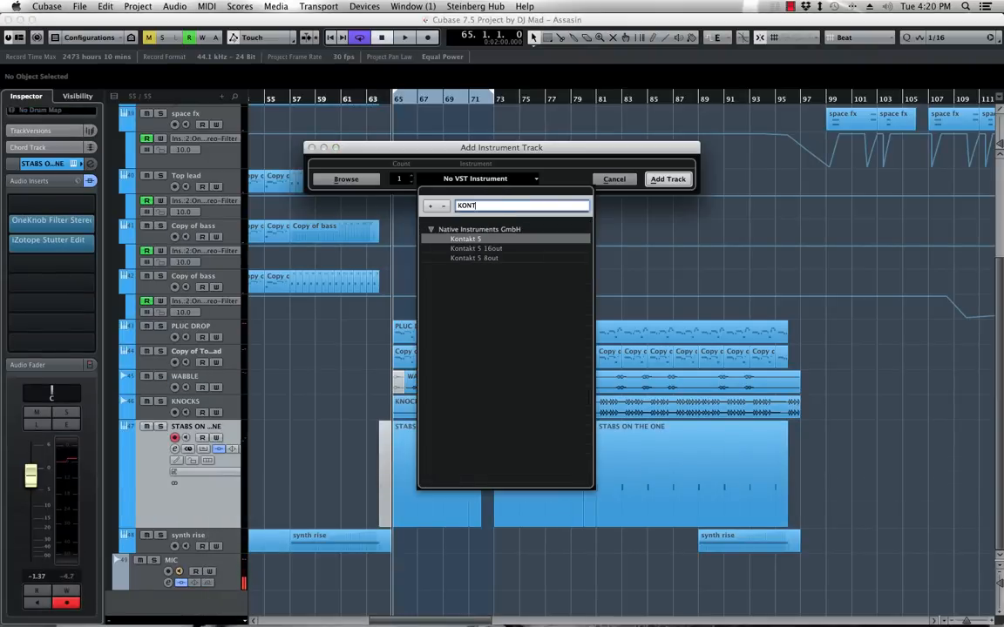
pyautogui.press('Return')
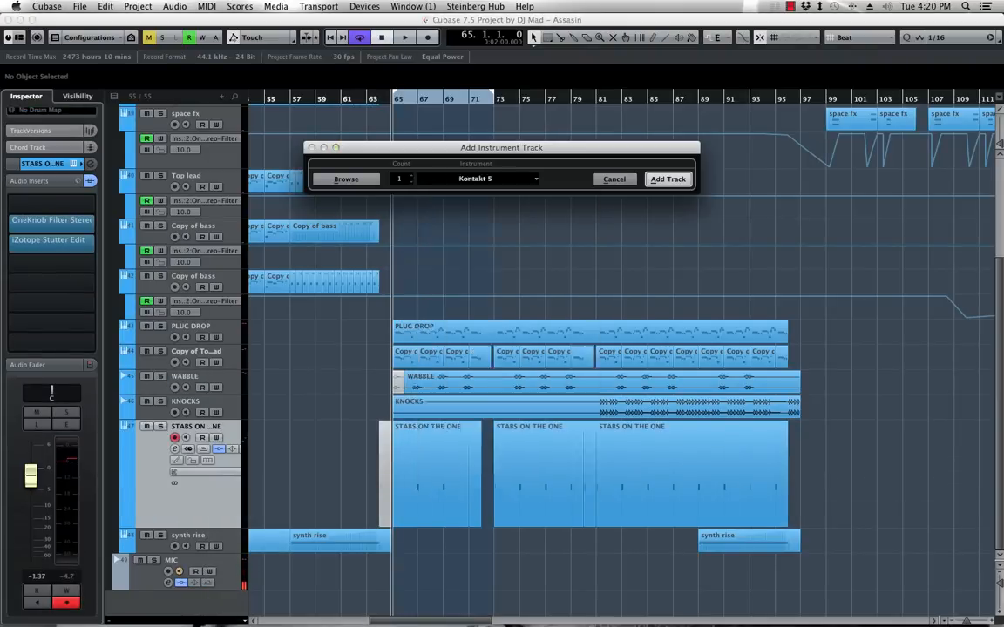
pyautogui.click(682, 183)
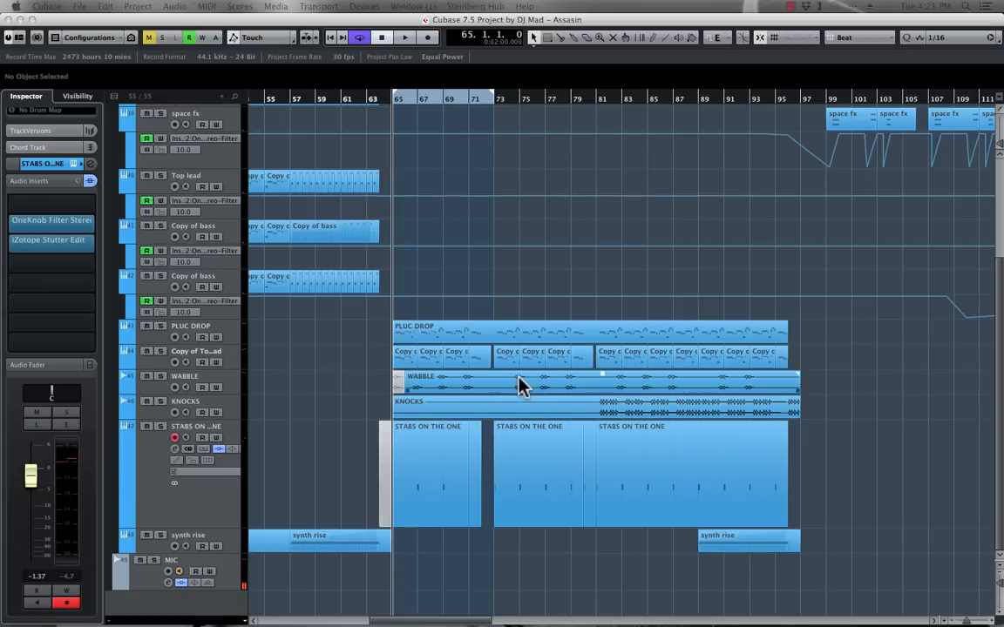
# Browse in Kontakt through HOUSE MUSIC TOOLS and KONTAKT to the Kontakt 5 Trap Bang folder and load Brass-A Top off Brass
pyautogui.moveTo(139, 73); pyautogui.dragTo(292, 60)
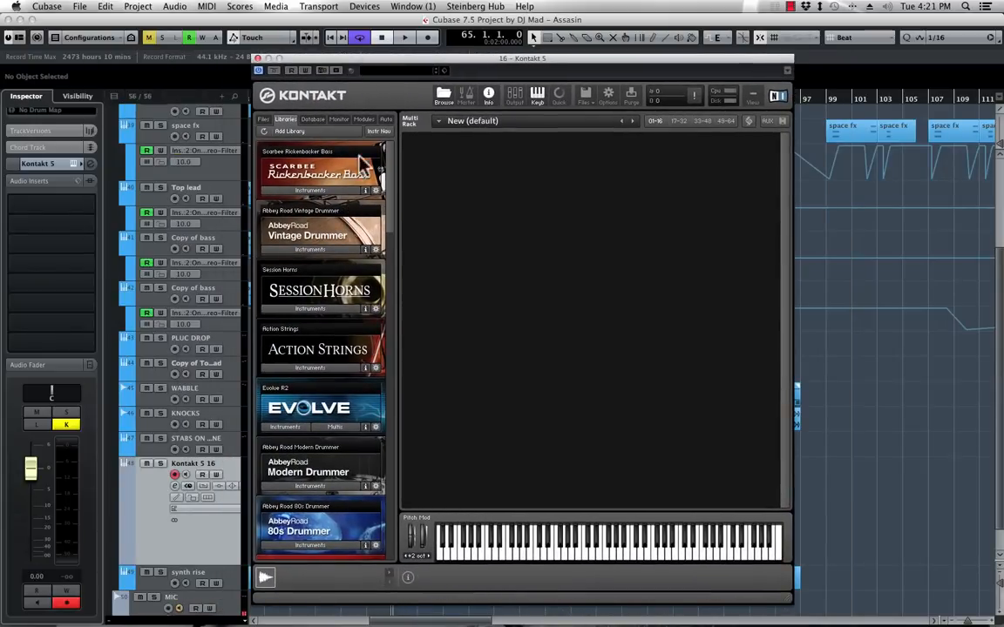
pyautogui.click(263, 120)
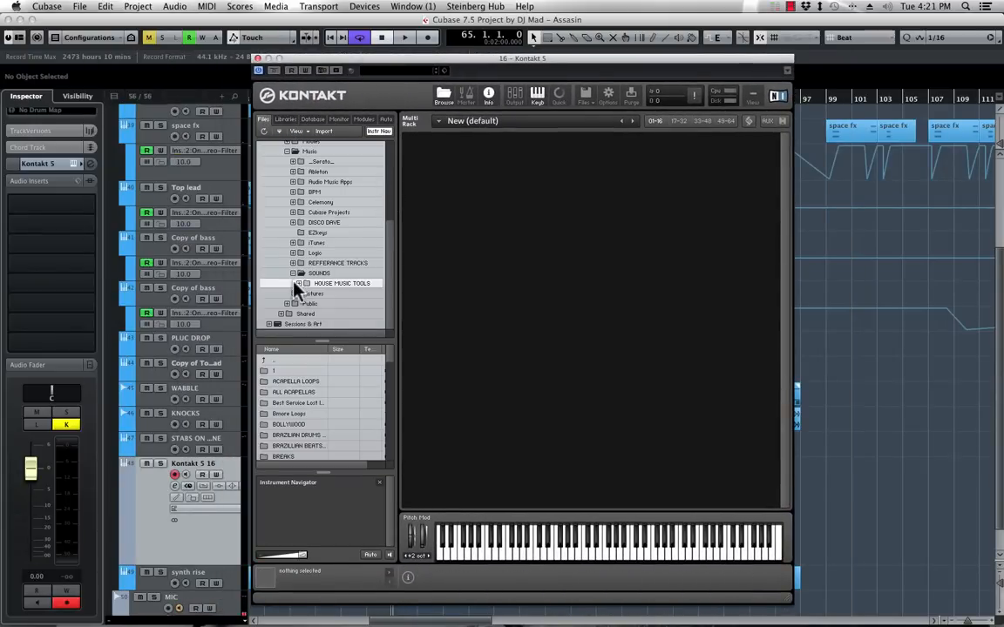
pyautogui.click(300, 283)
pyautogui.moveTo(389, 177); pyautogui.dragTo(386, 259)
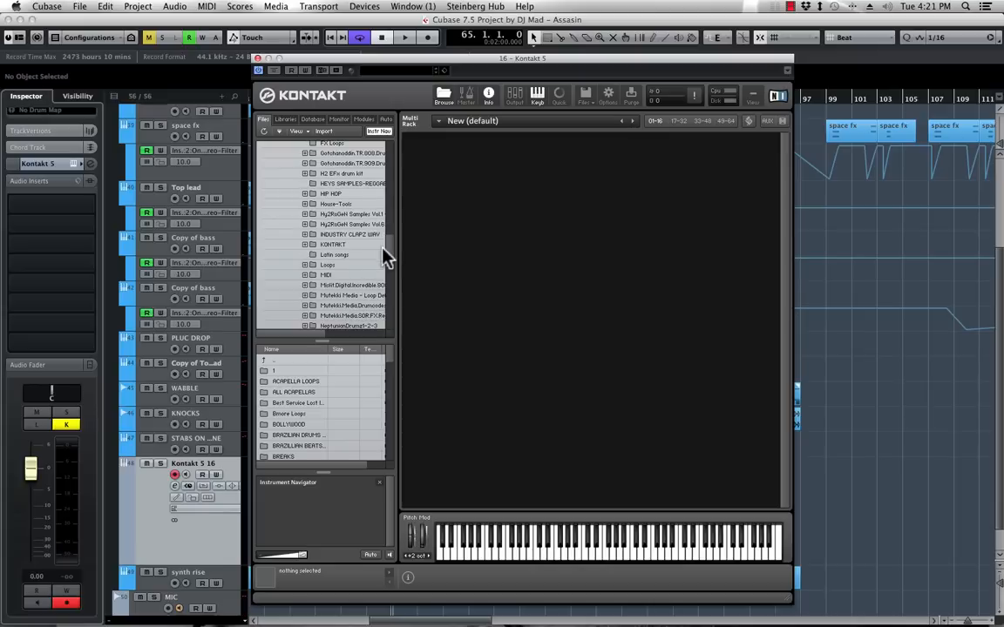
pyautogui.click(305, 243)
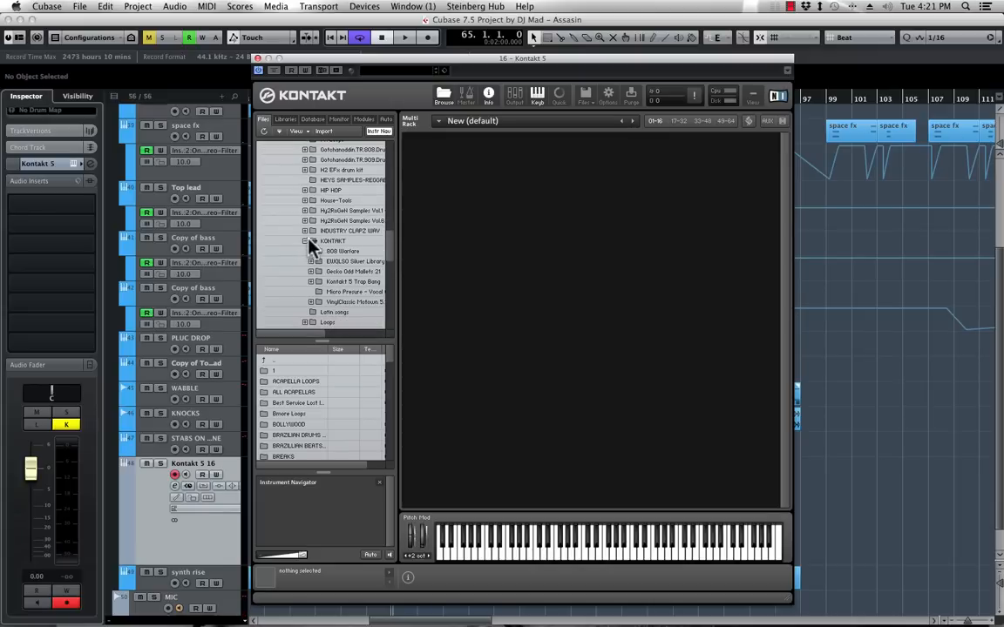
pyautogui.click(347, 282)
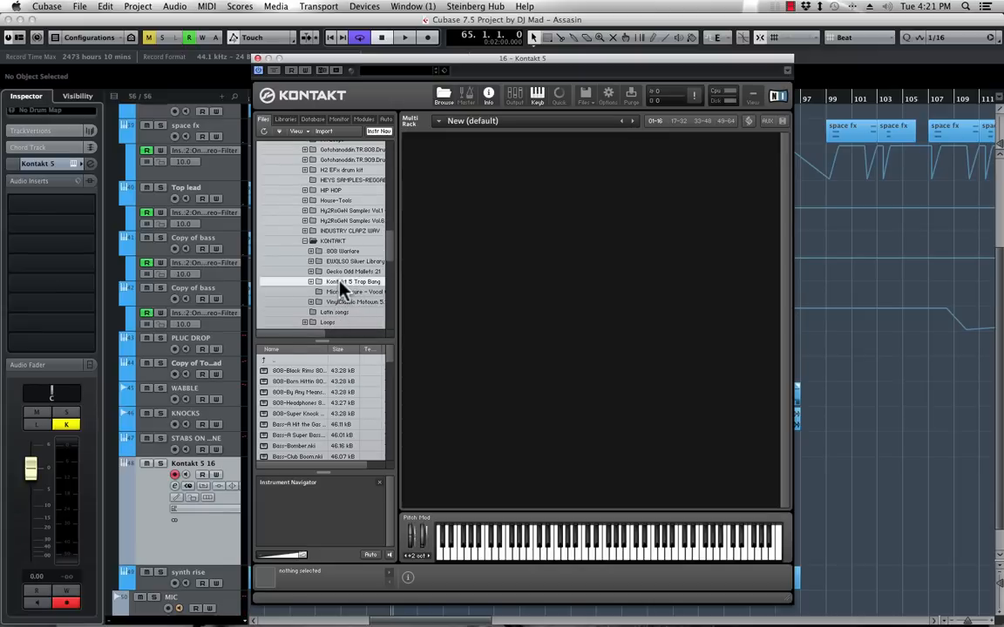
pyautogui.moveTo(384, 361)
pyautogui.mouseDown()
pyautogui.moveTo(388, 376)
pyautogui.moveTo(389, 366)
pyautogui.mouseUp()
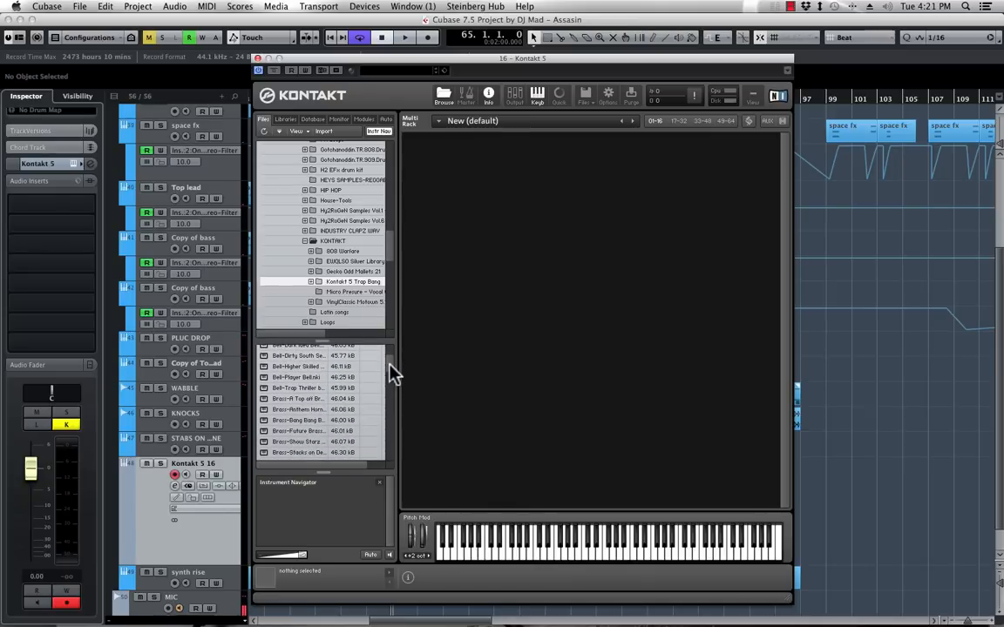
pyautogui.moveTo(287, 402); pyautogui.dragTo(495, 264)
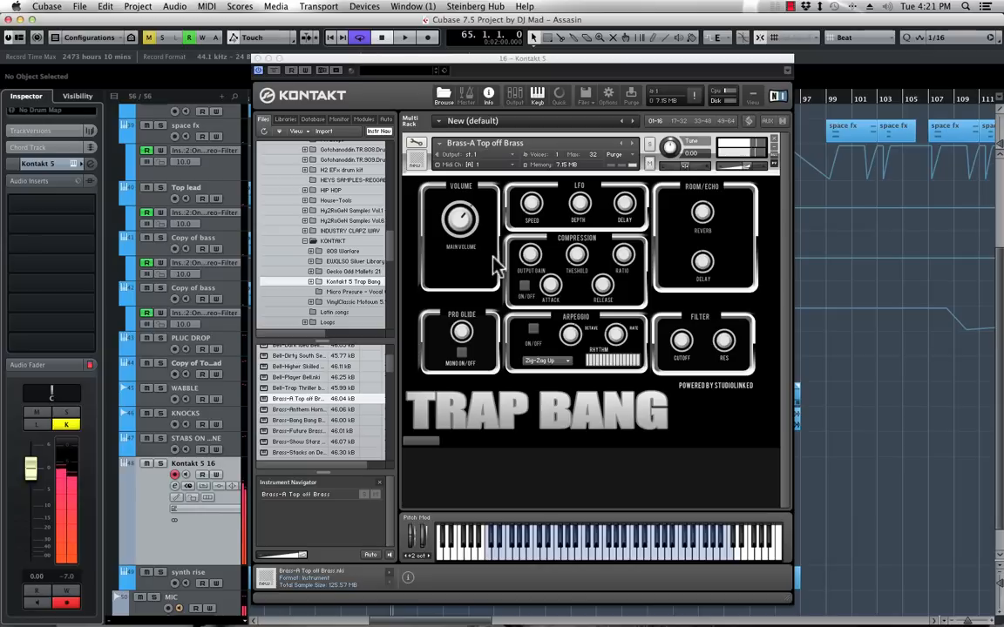
# Play the looped section twice to audition the brass instrument against the arrangement, stopping playback after each pass
pyautogui.press('space')
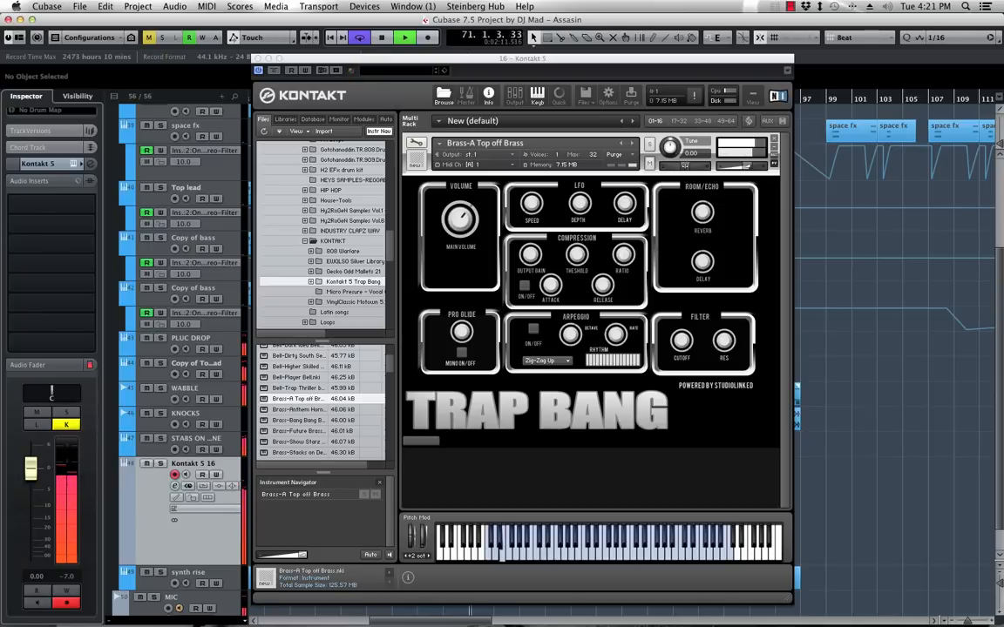
pyautogui.press('space')
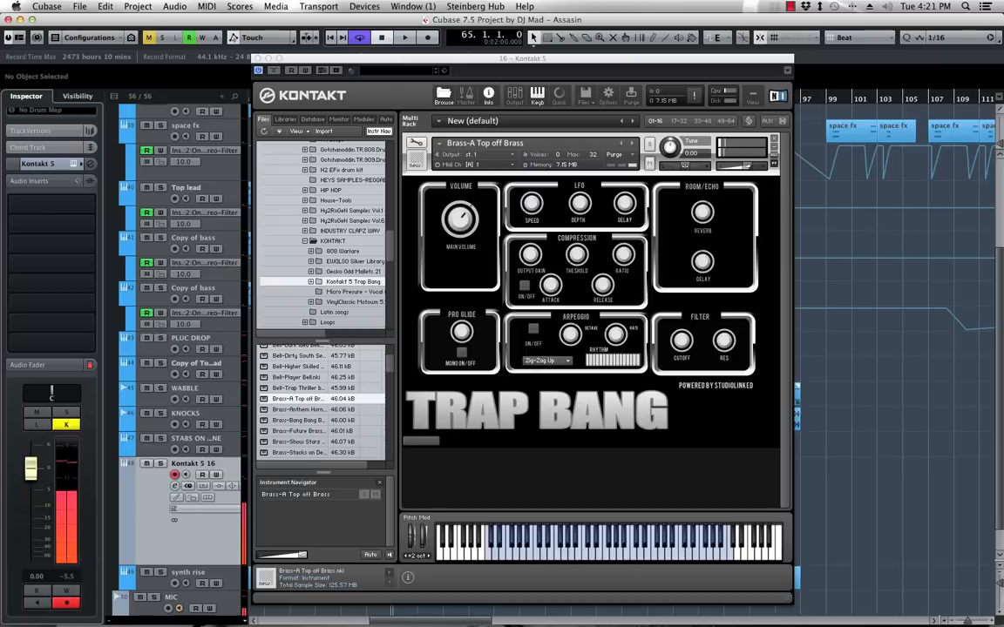
pyautogui.press('space')
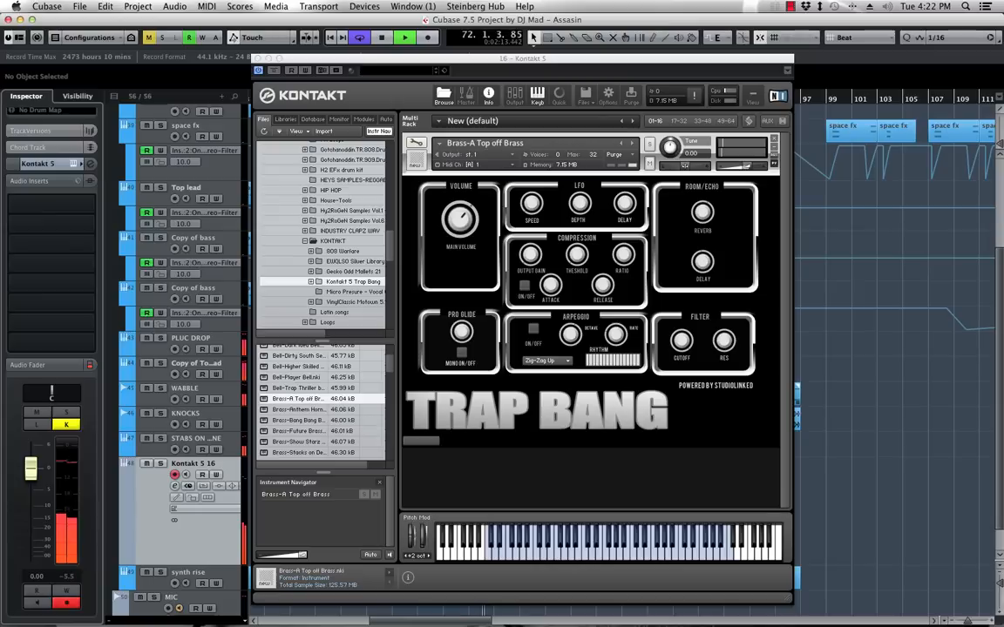
pyautogui.press('space')
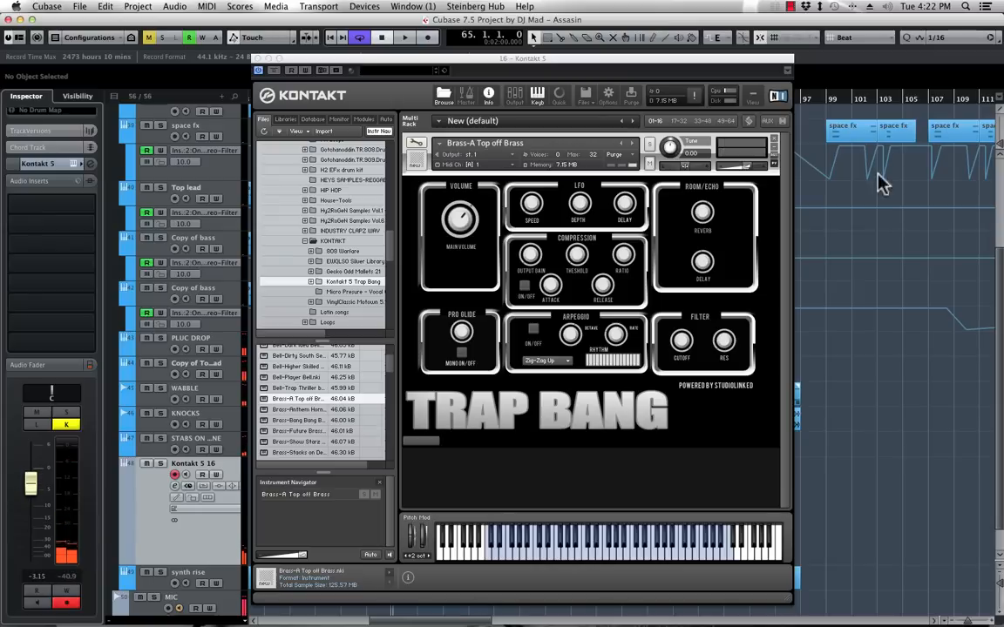
# Close the Kontakt window and record a MIDI part on the Kontakt track starting at bar 63
pyautogui.click(257, 60)
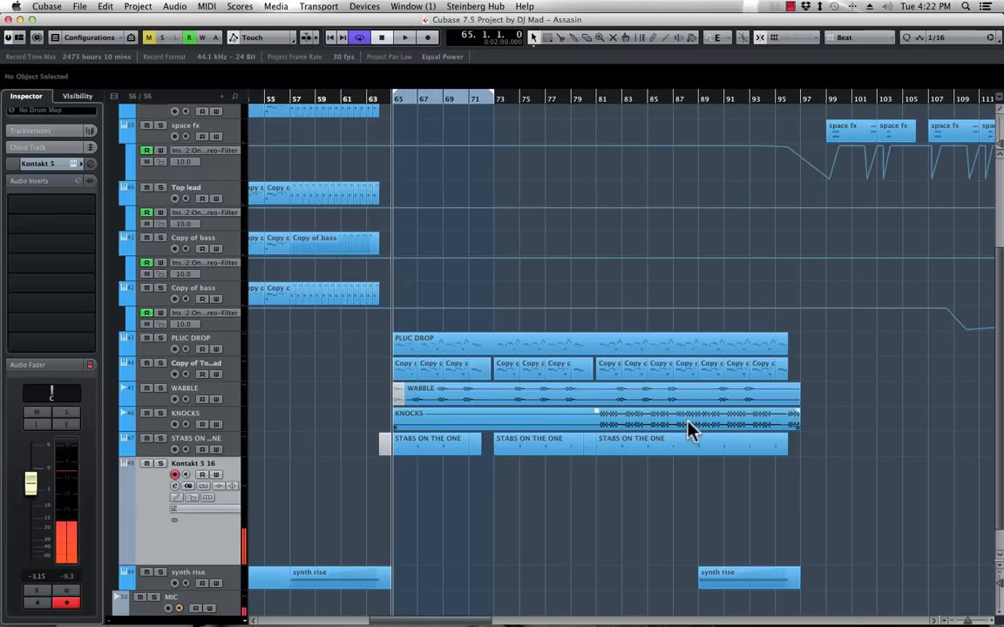
pyautogui.click(368, 100)
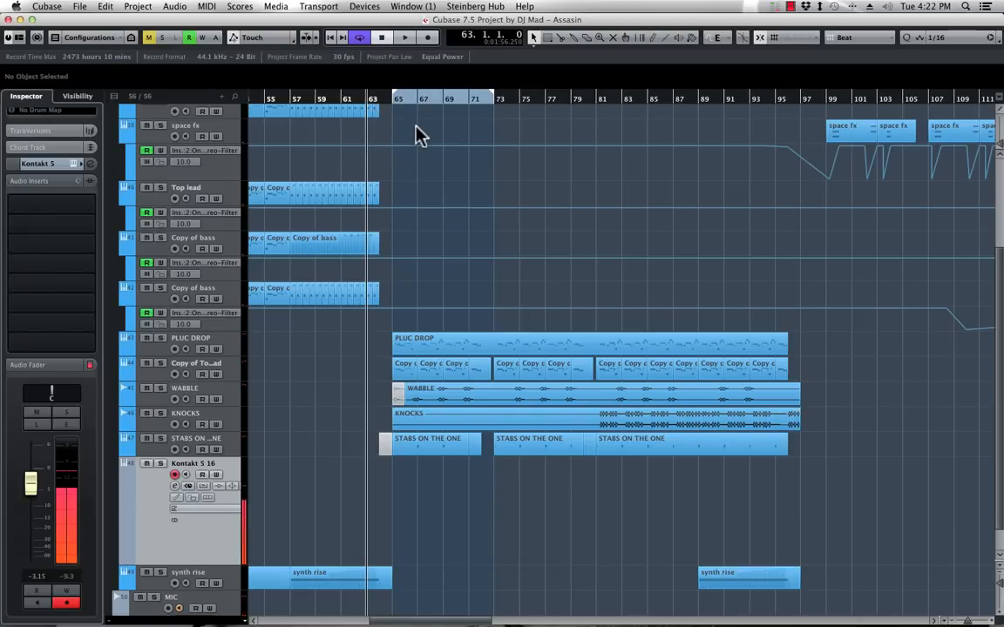
pyautogui.press('KP_Multiply')
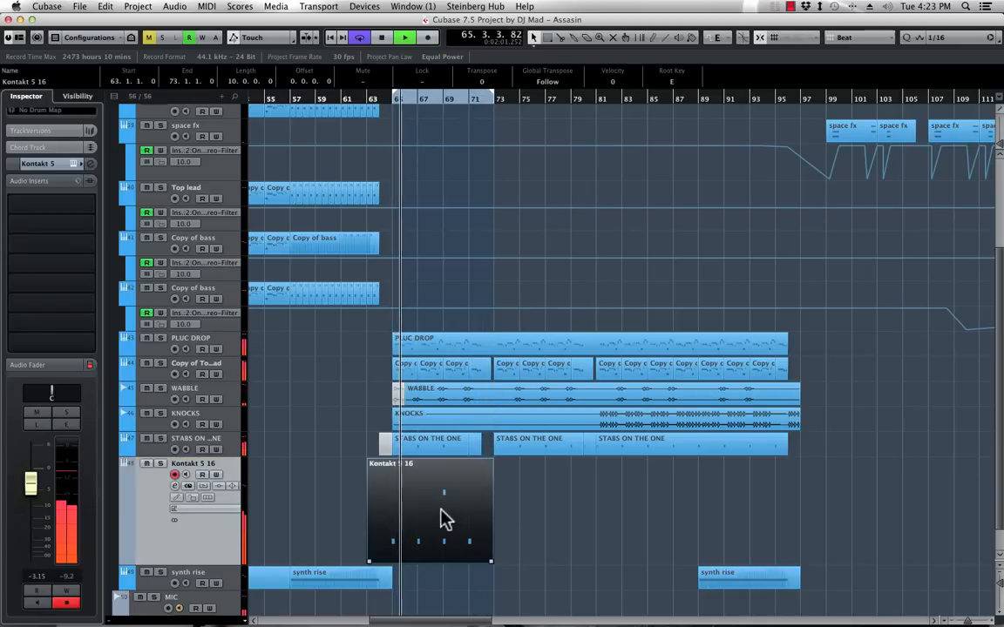
# Set the quantize value to 1/8 for the recorded brass part and select all its notes in the Key Editor, then close it
pyautogui.doubleClick(470, 490)
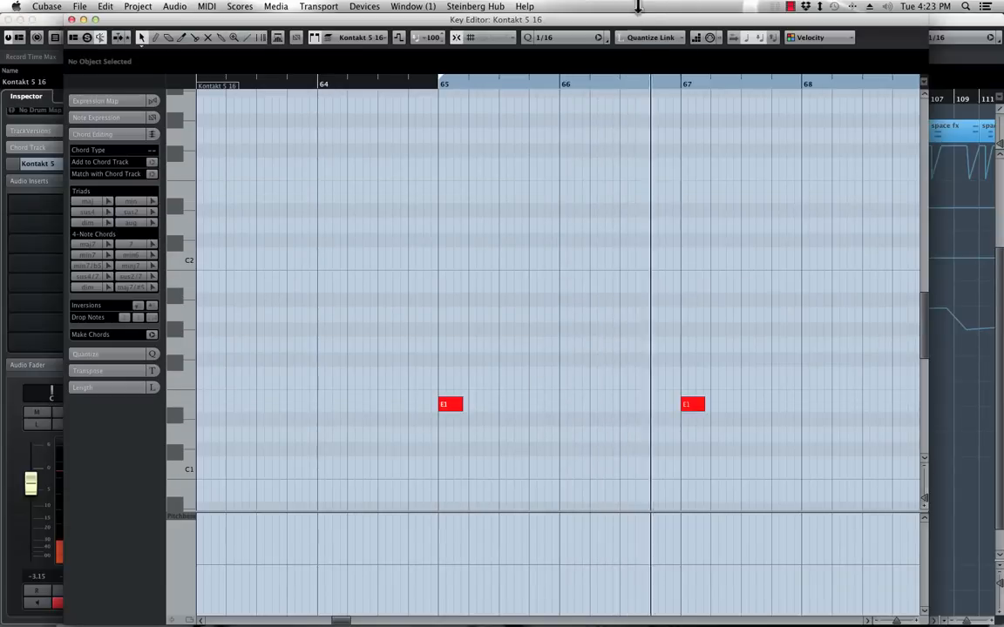
pyautogui.click(561, 37)
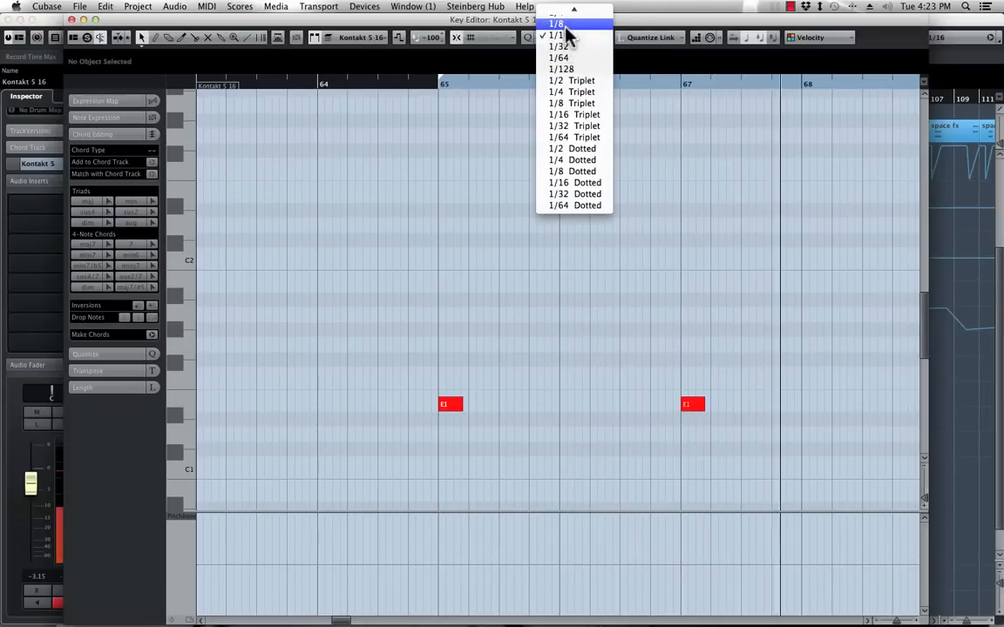
pyautogui.click(562, 25)
pyautogui.press('super+a')
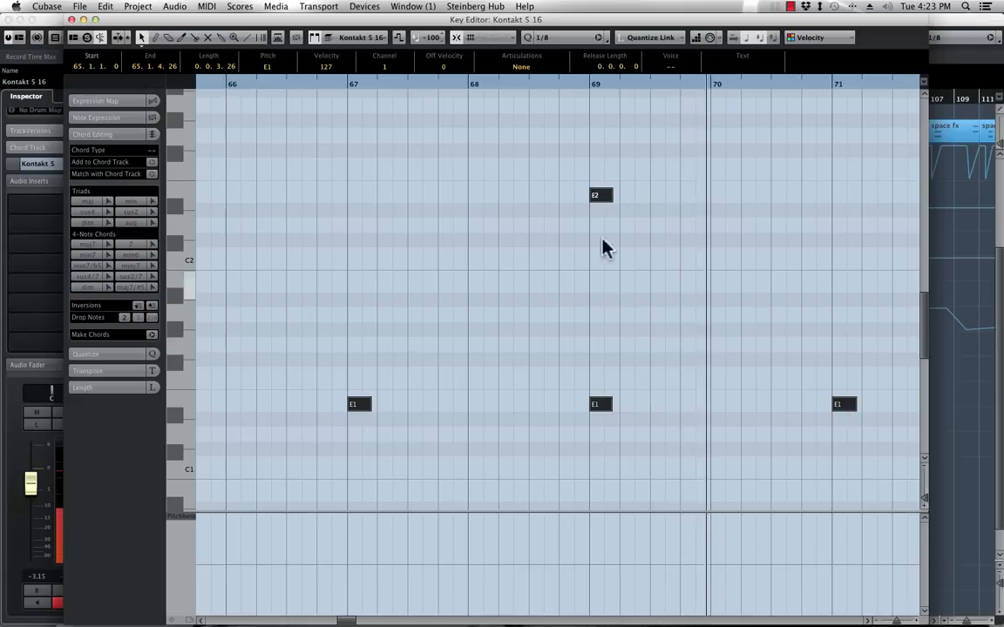
pyautogui.hscroll(4, 806, 356)
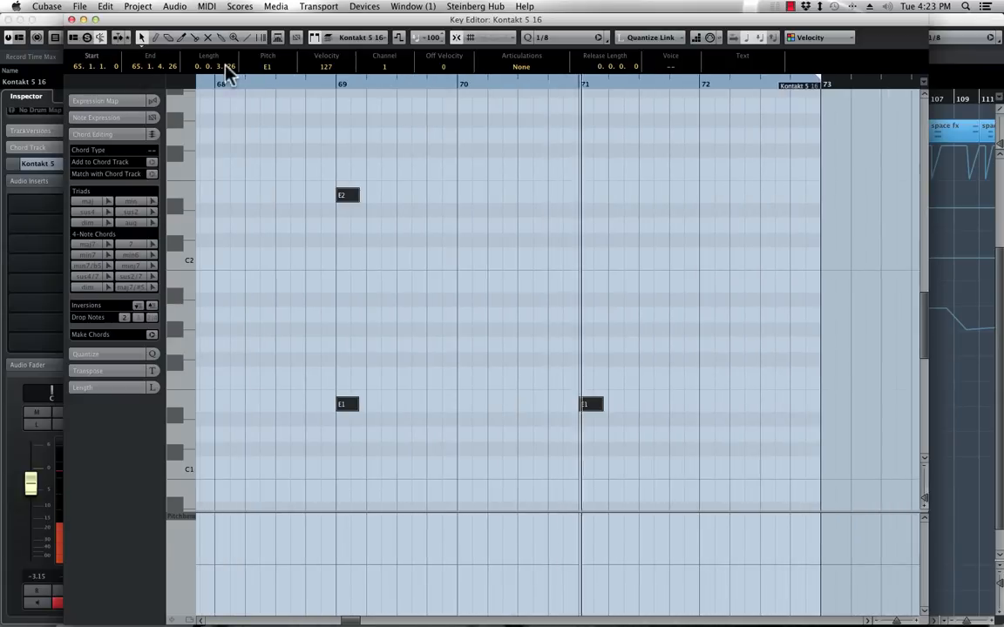
pyautogui.click(71, 19)
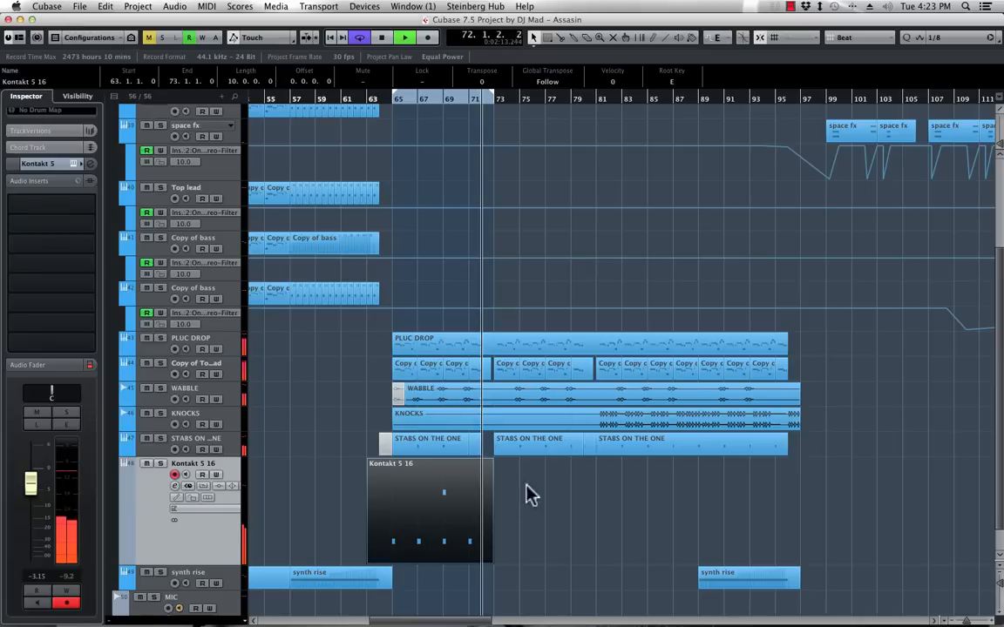
# Trim the recorded part's start to bar 65 and rename the Kontakt track as BRASS
pyautogui.moveTo(368, 563); pyautogui.dragTo(398, 564)
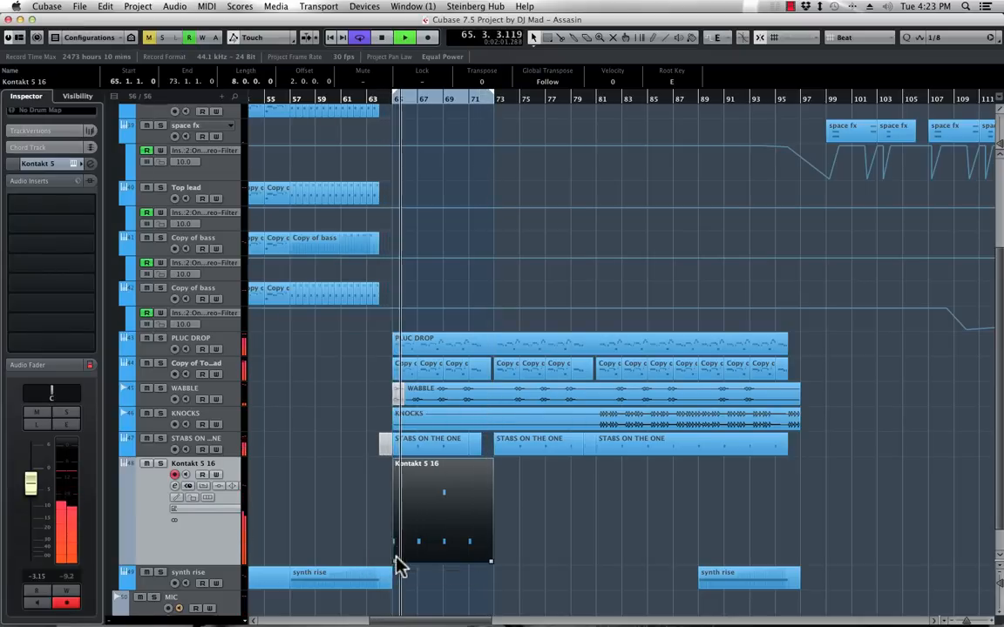
pyautogui.doubleClick(192, 464)
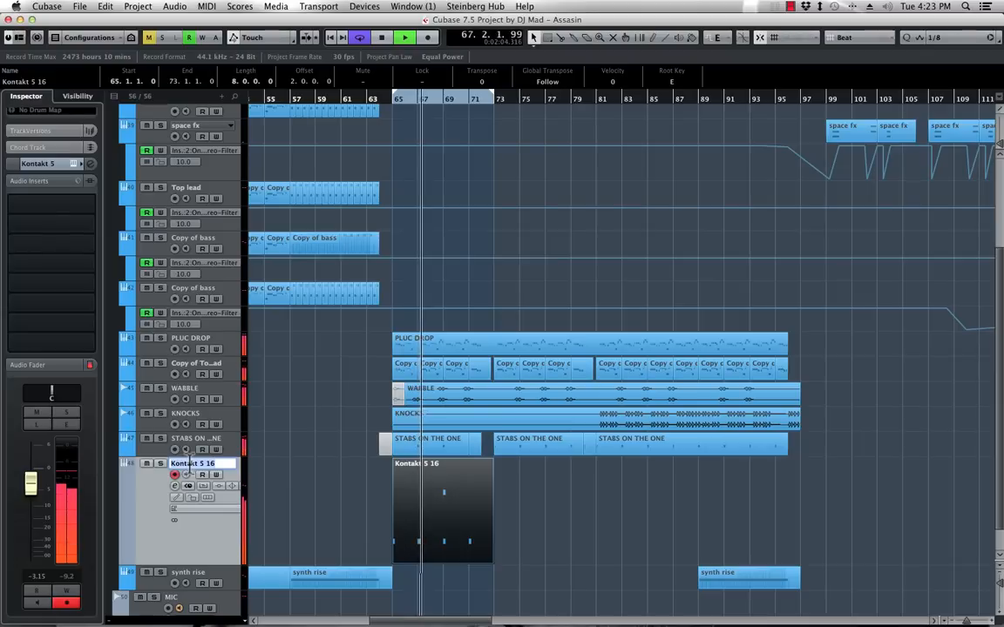
pyautogui.write('BRASS')
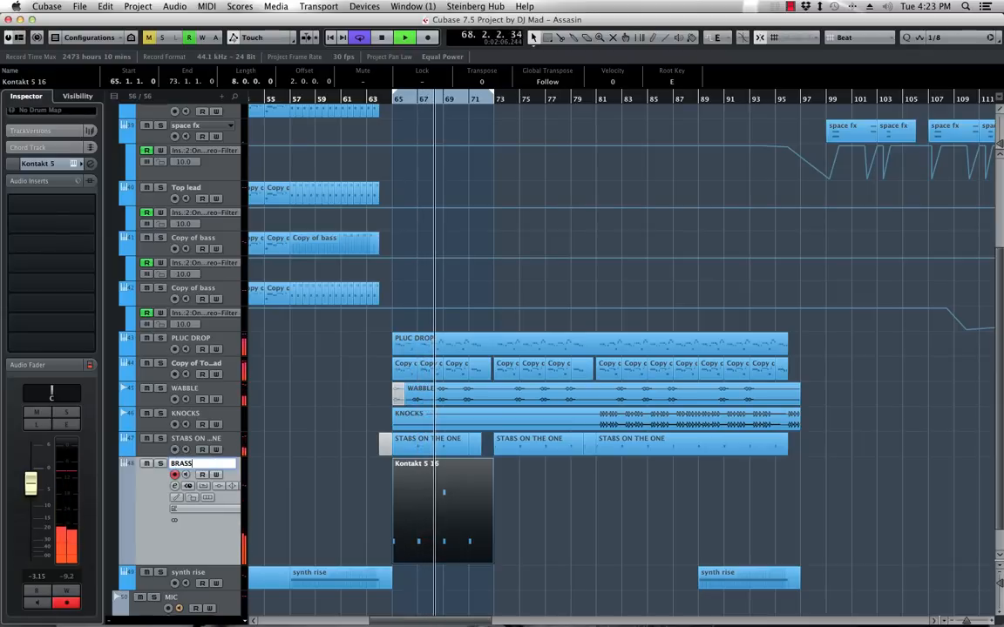
pyautogui.press('Return')
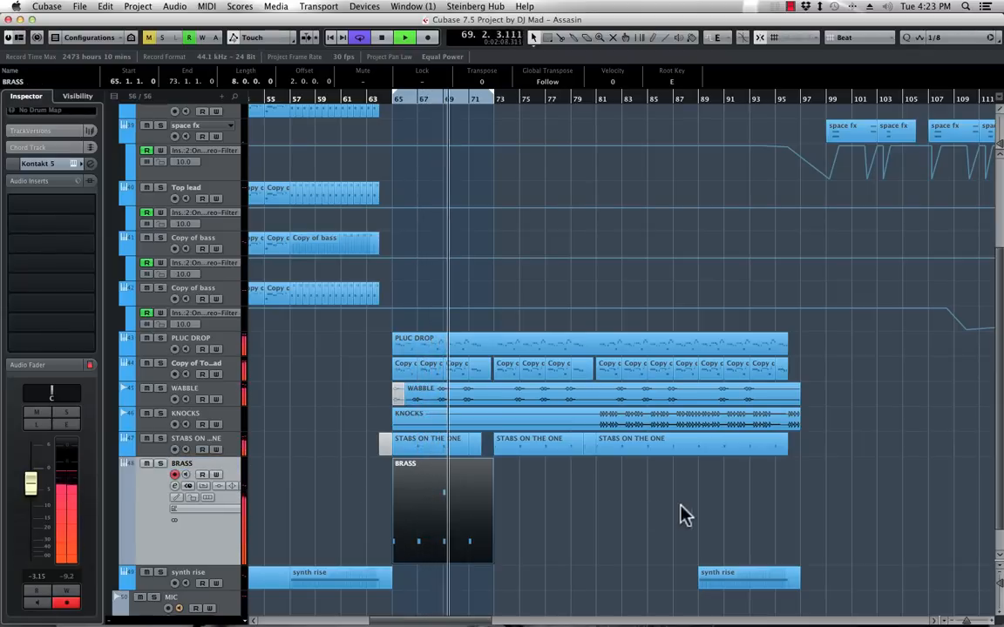
# Duplicate the eight-bar BRASS part three times in succession so the copies extend to bar 97
pyautogui.press('super+d')
pyautogui.press('super+d')
pyautogui.press('super+d')
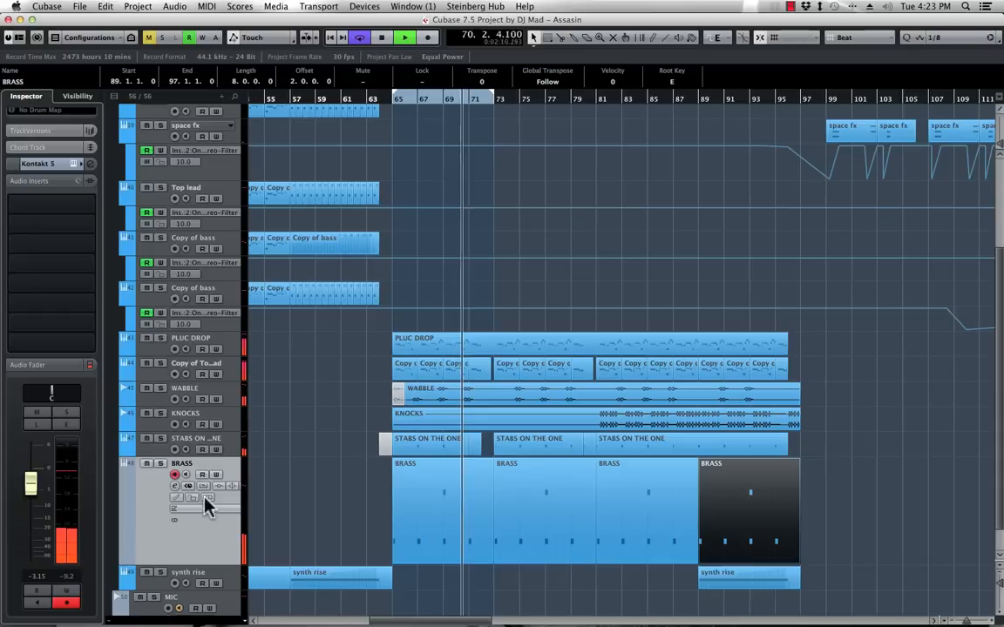
# Colour the BRASS track blue-violet and raise its volume fader to -1.65
pyautogui.click(133, 503)
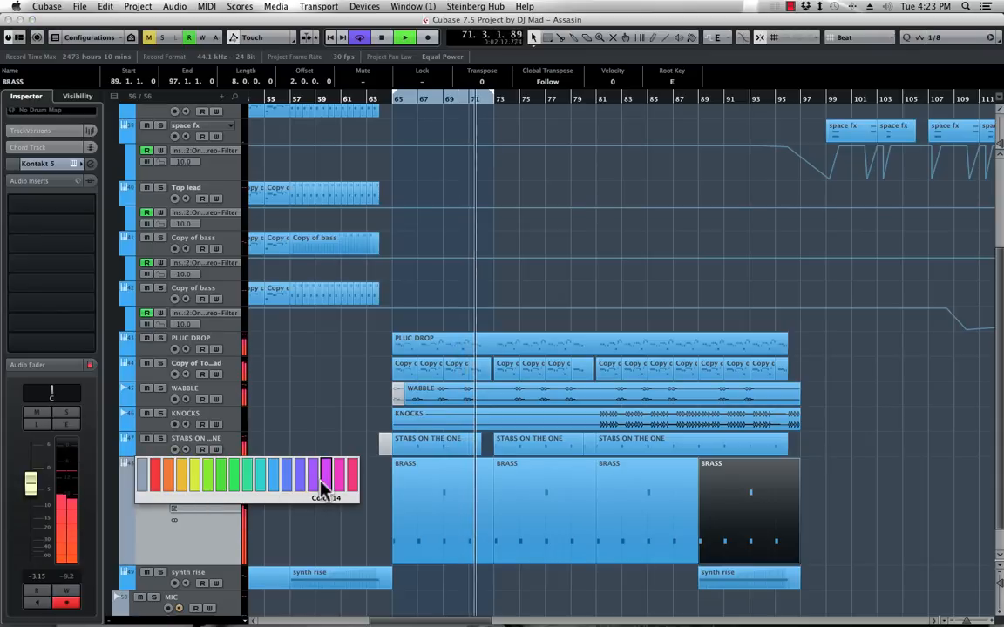
pyautogui.click(286, 488)
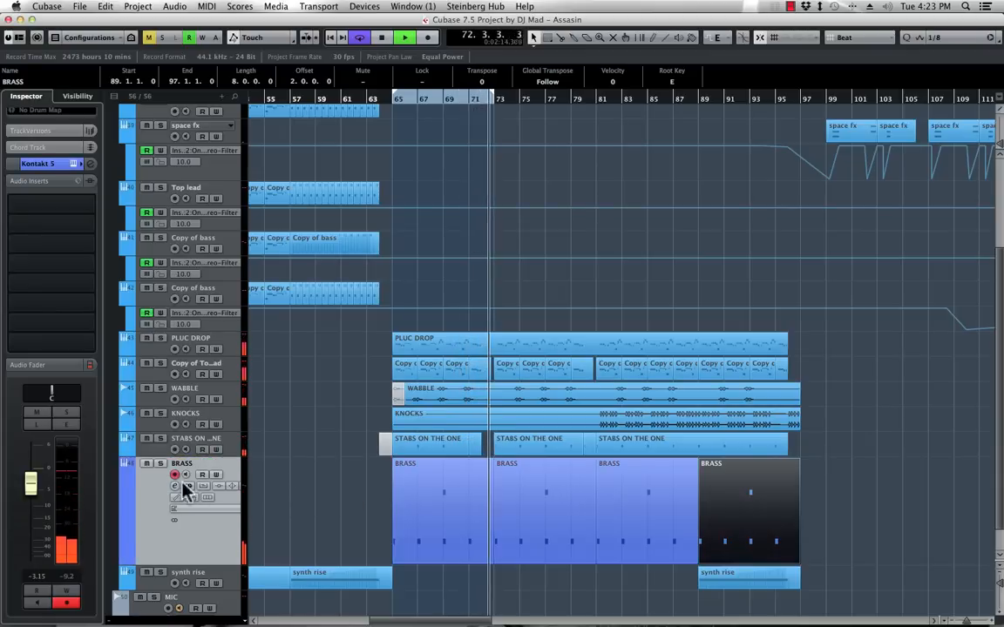
pyautogui.moveTo(33, 486); pyautogui.dragTo(39, 477)
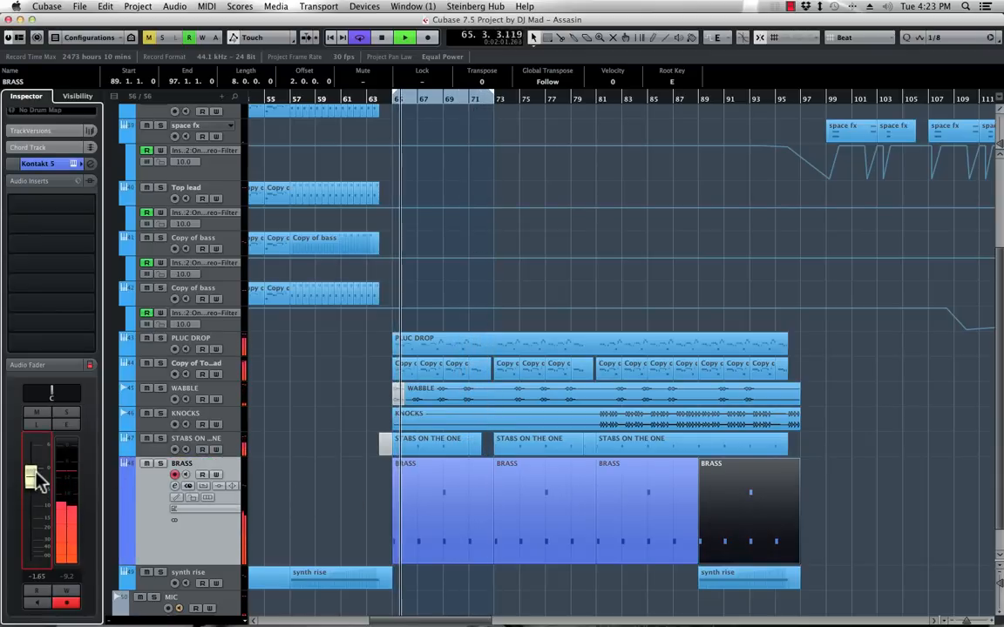
# Insert FabFilter Pro-Q in the BRASS track's first insert slot and load its Low Cut preset
pyautogui.click(93, 207)
pyautogui.write('FAB')
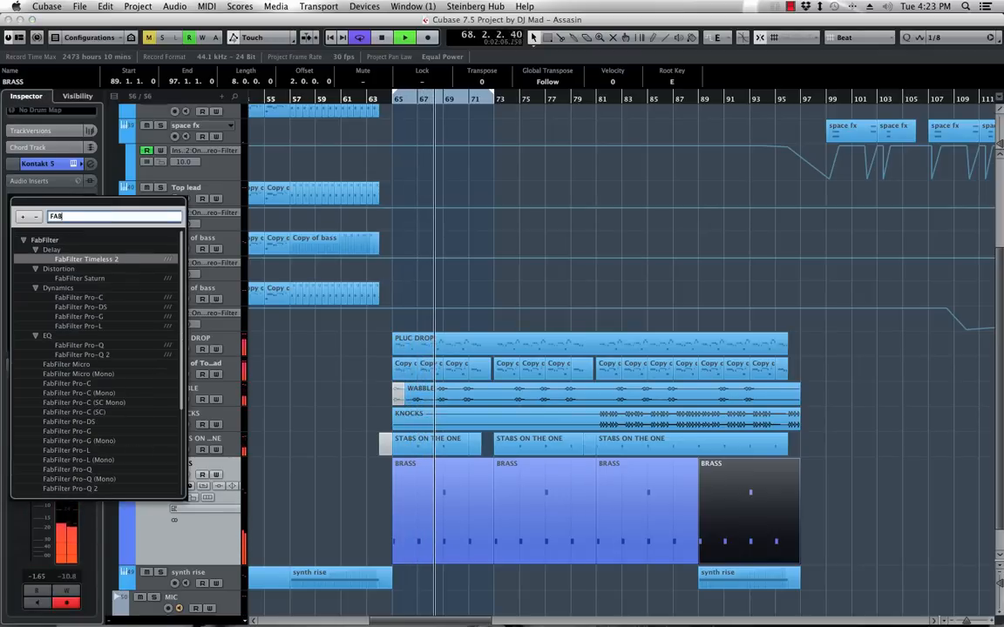
pyautogui.click(113, 346)
pyautogui.click(611, 129)
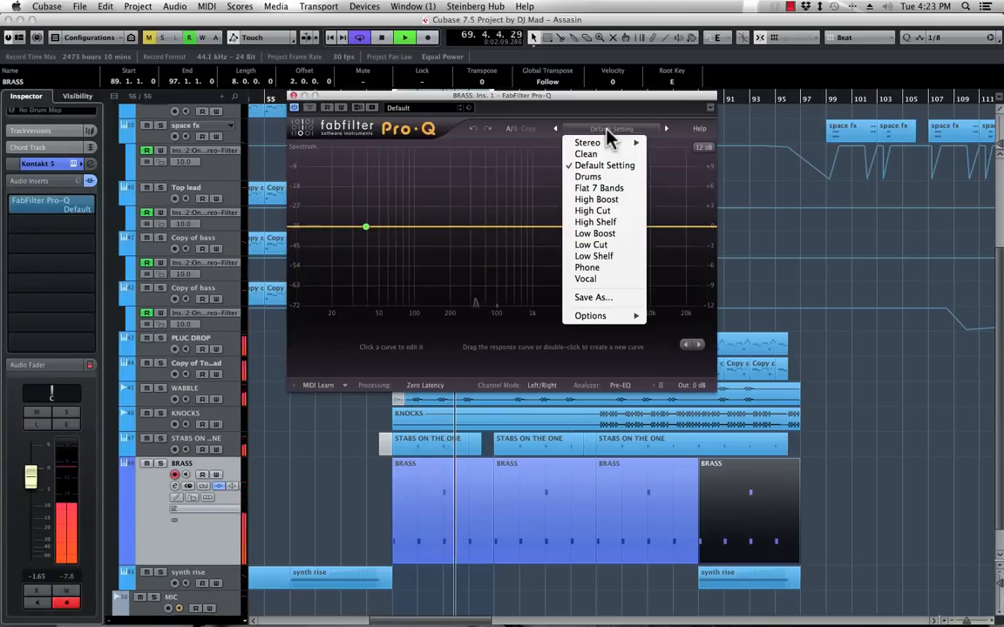
pyautogui.click(609, 245)
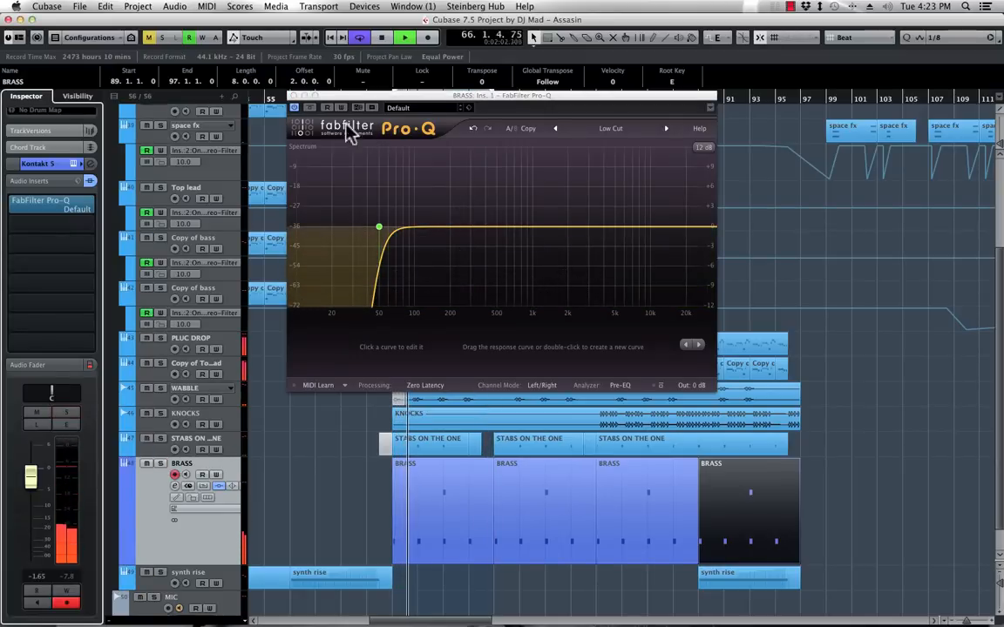
# Insert RCompressor Stereo in the BRASS track's second insert slot and lower its threshold to -13.5
pyautogui.click(296, 102)
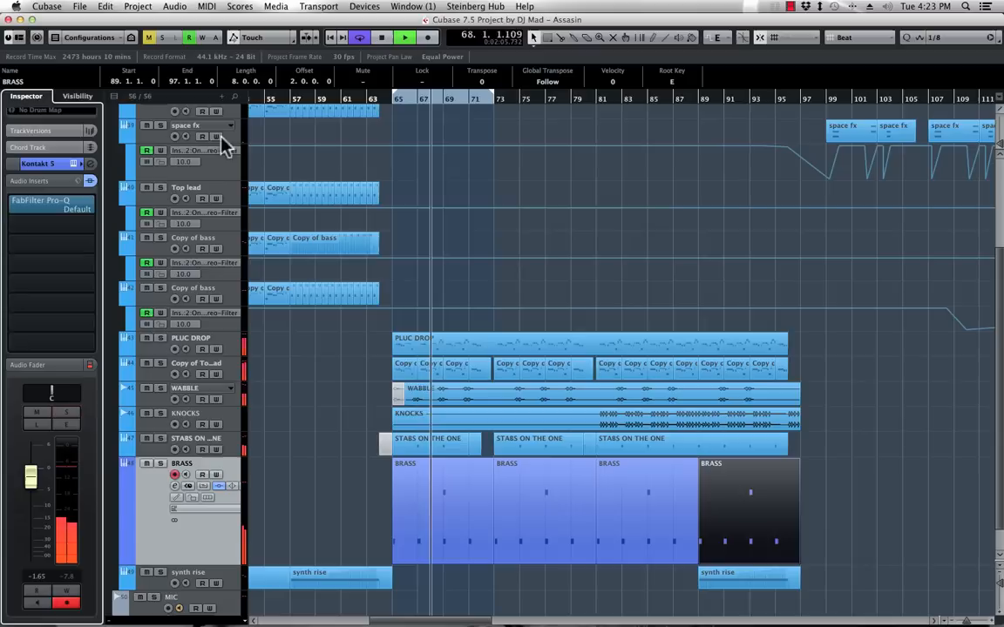
pyautogui.click(91, 223)
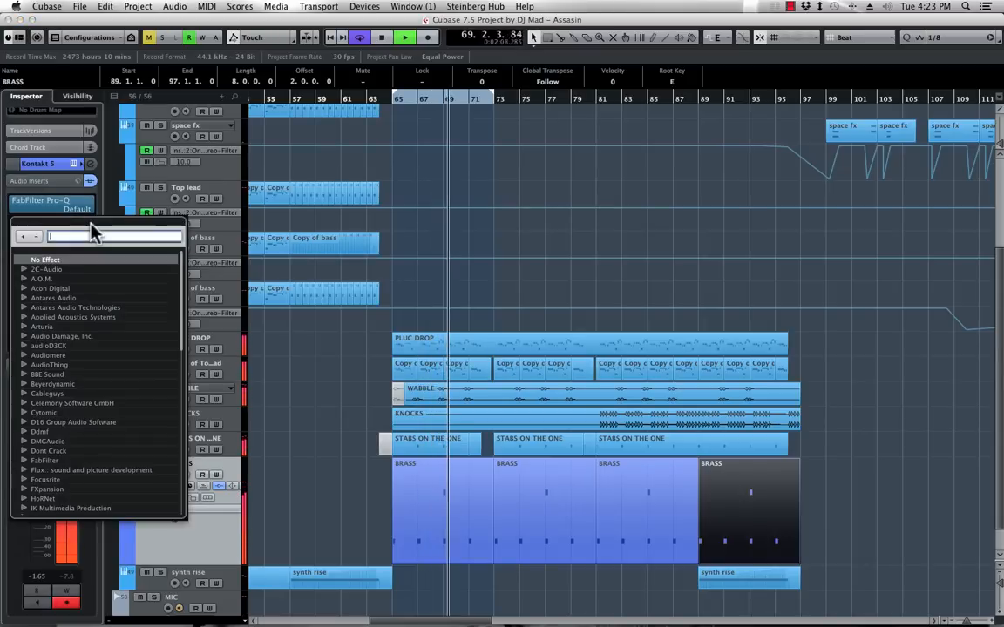
pyautogui.write('RCOM')
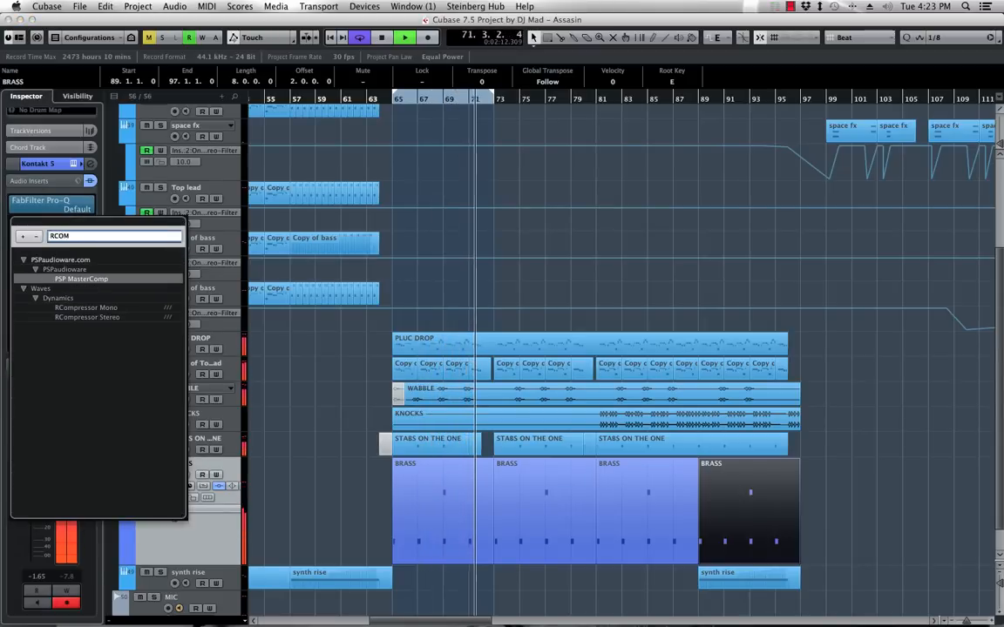
pyautogui.click(105, 318)
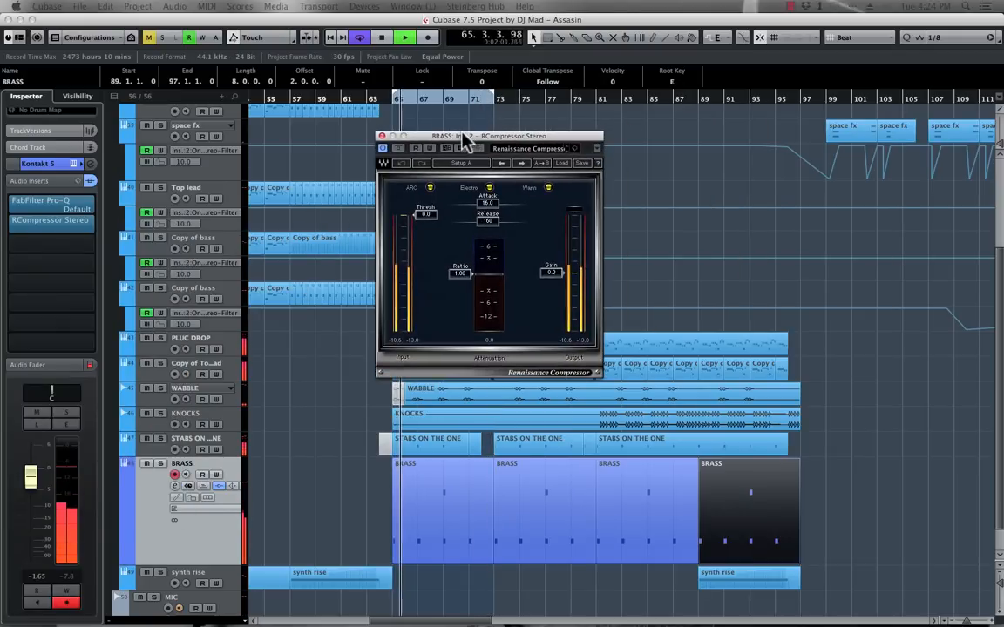
pyautogui.moveTo(426, 220); pyautogui.dragTo(428, 242)
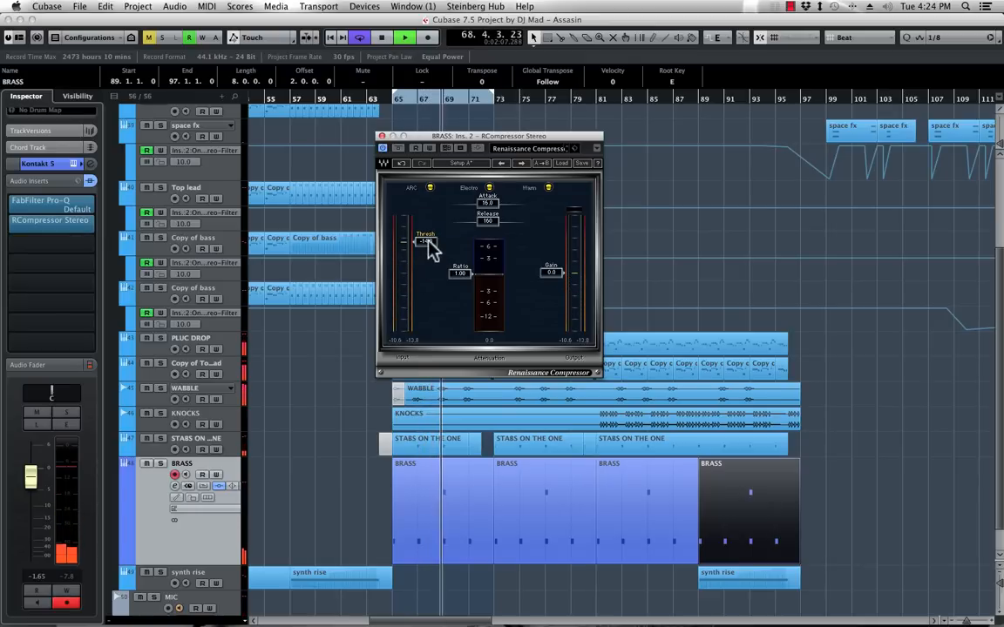
pyautogui.moveTo(426, 242); pyautogui.dragTo(426, 241)
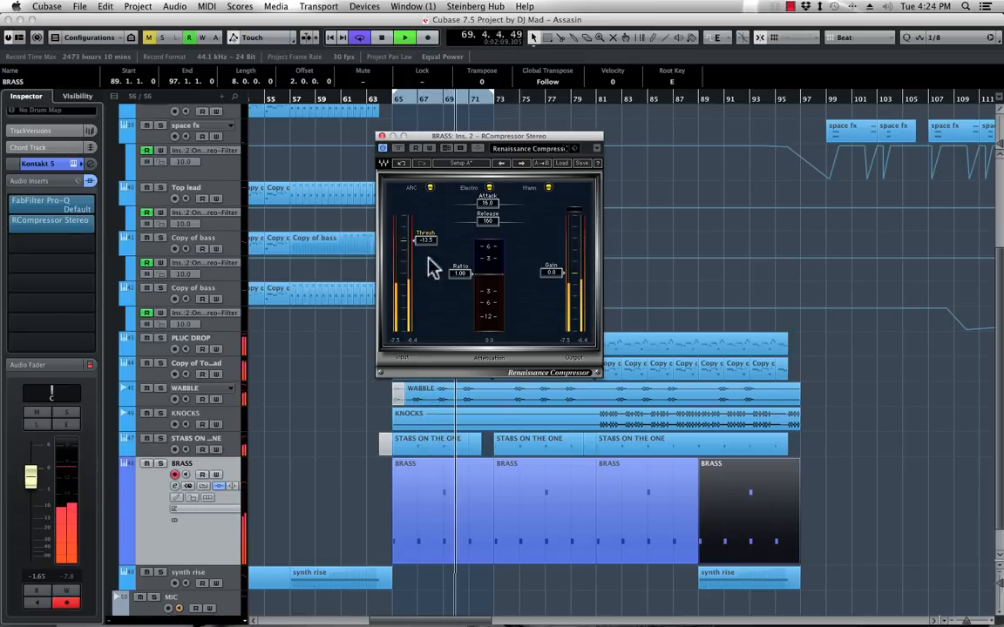
# Select all four BRASS parts and set their velocity to 100
pyautogui.moveTo(350, 490); pyautogui.dragTo(766, 497)
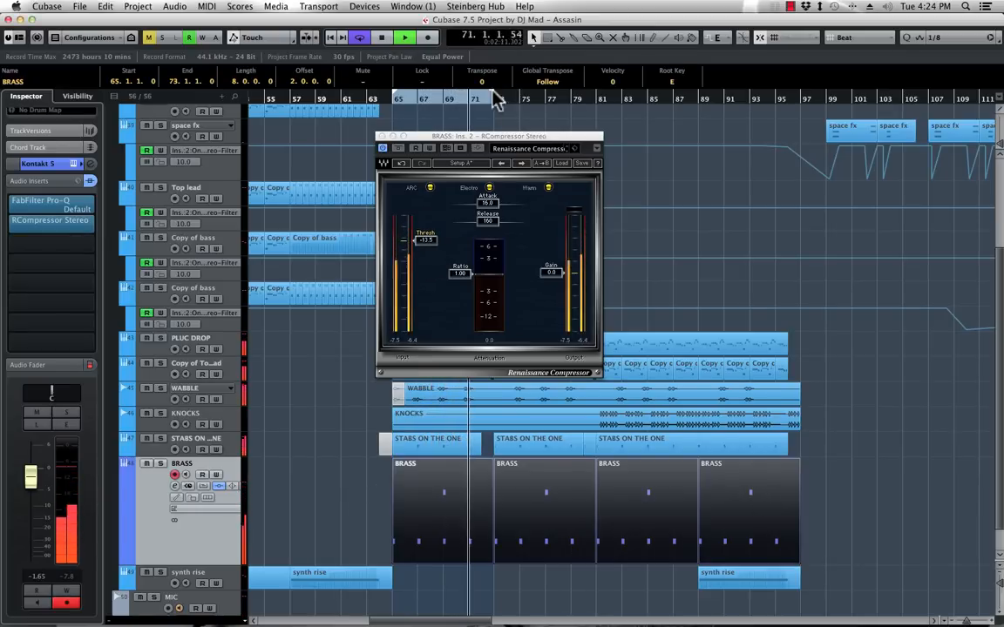
pyautogui.press('space')
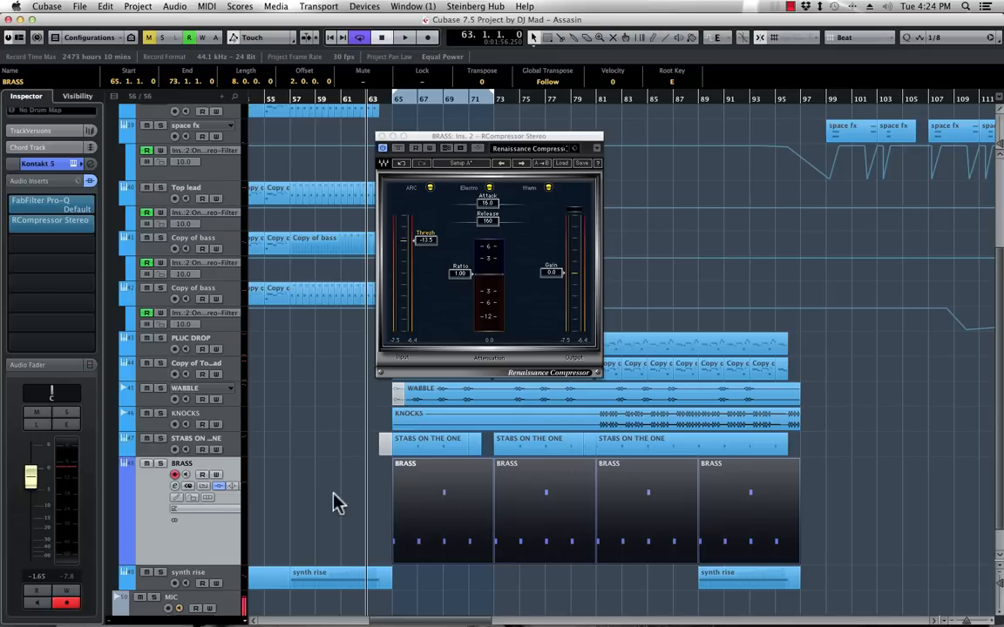
pyautogui.moveTo(316, 490); pyautogui.dragTo(843, 484)
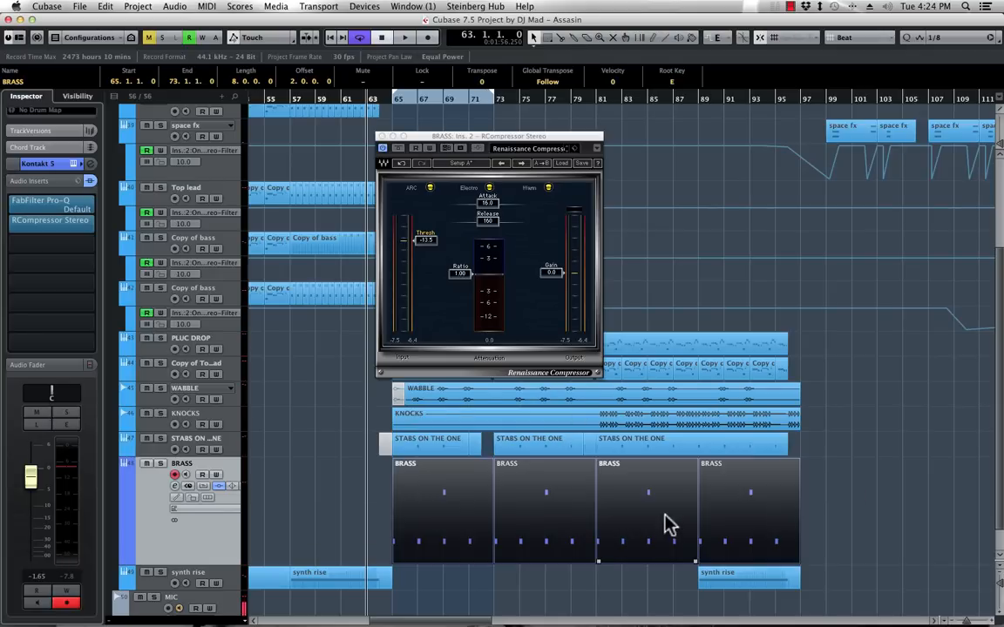
pyautogui.click(613, 81)
pyautogui.write('10')
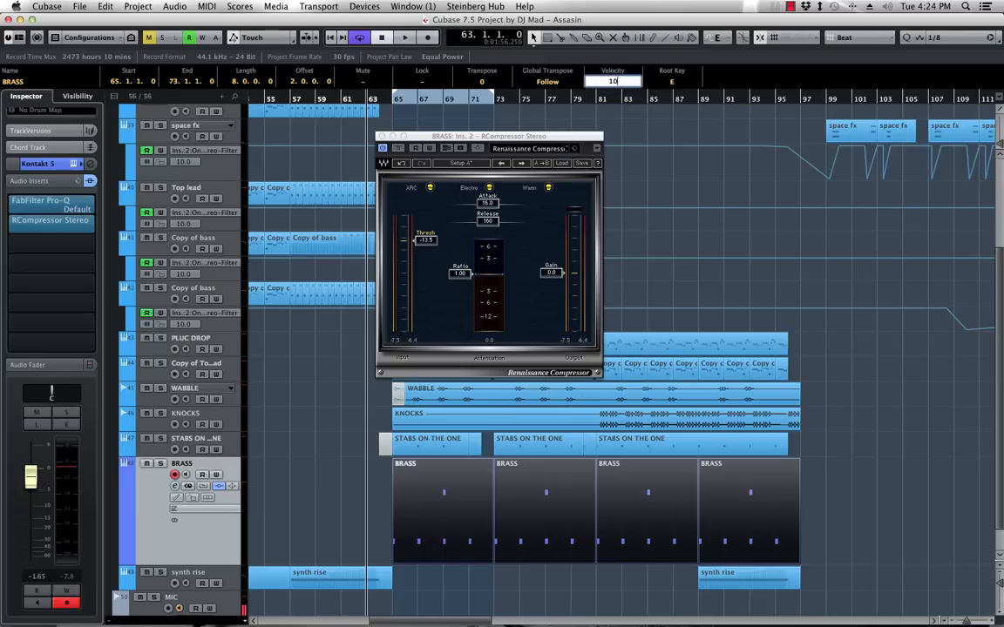
pyautogui.write('0')
pyautogui.press('Return')
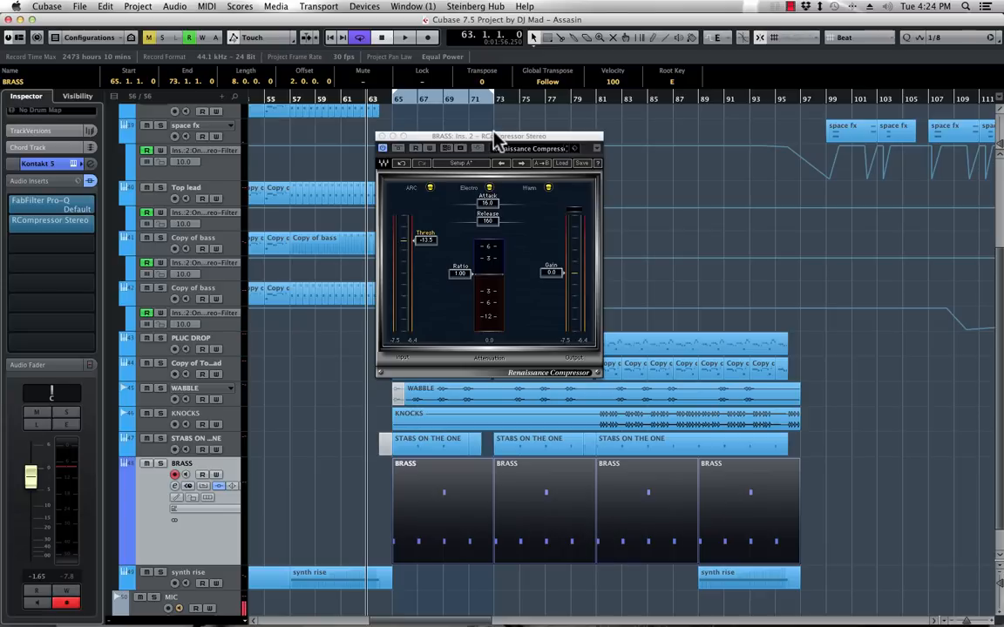
# Set the BRASS compressor's threshold to -15.3, attack to 1.43 and ratio to 2.53 during playback
pyautogui.moveTo(425, 240); pyautogui.dragTo(425, 237)
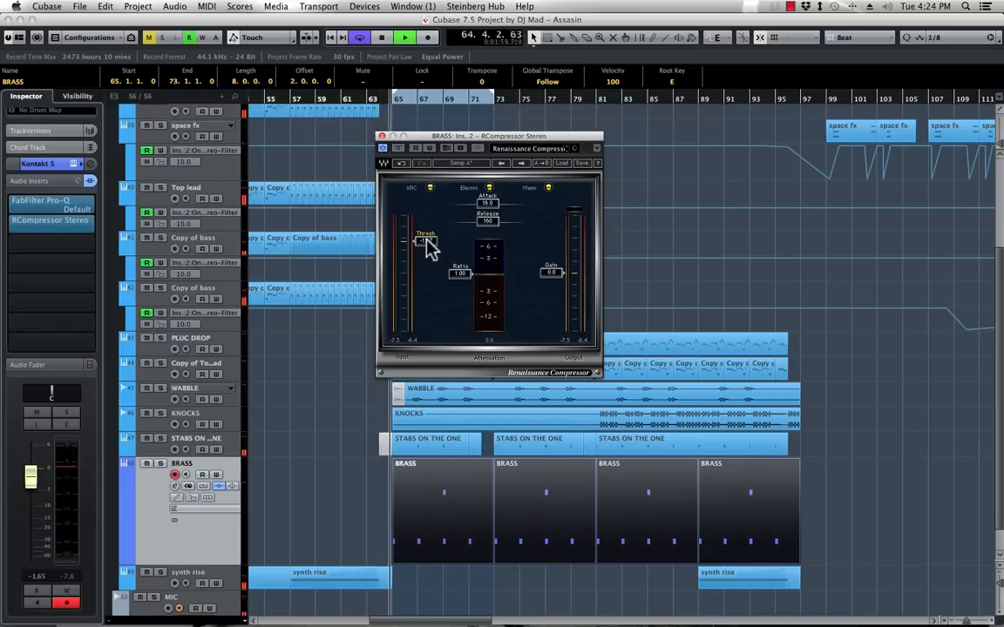
pyautogui.moveTo(427, 245); pyautogui.dragTo(426, 258)
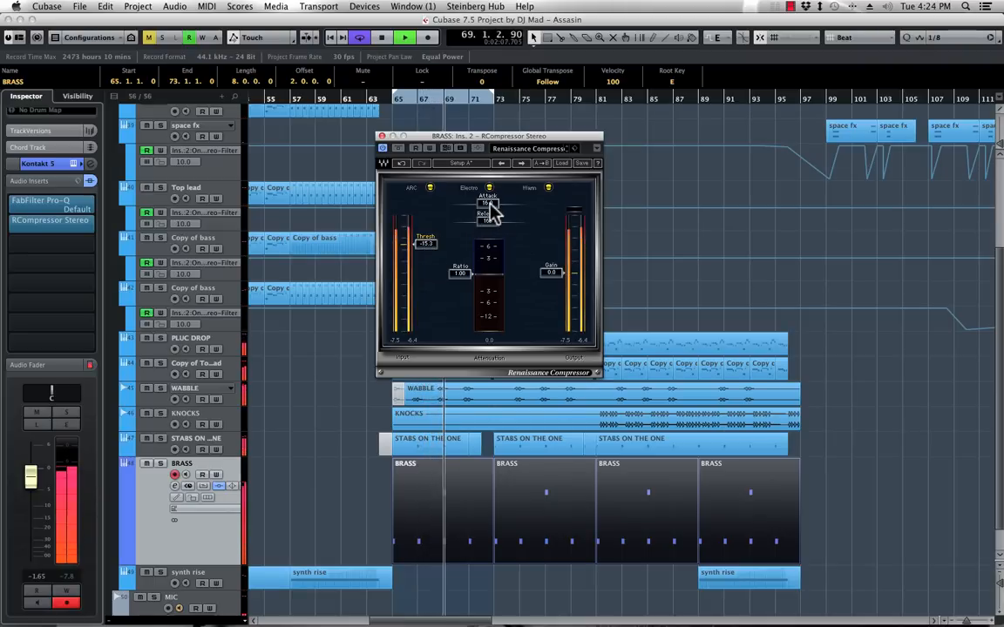
pyautogui.press('space')
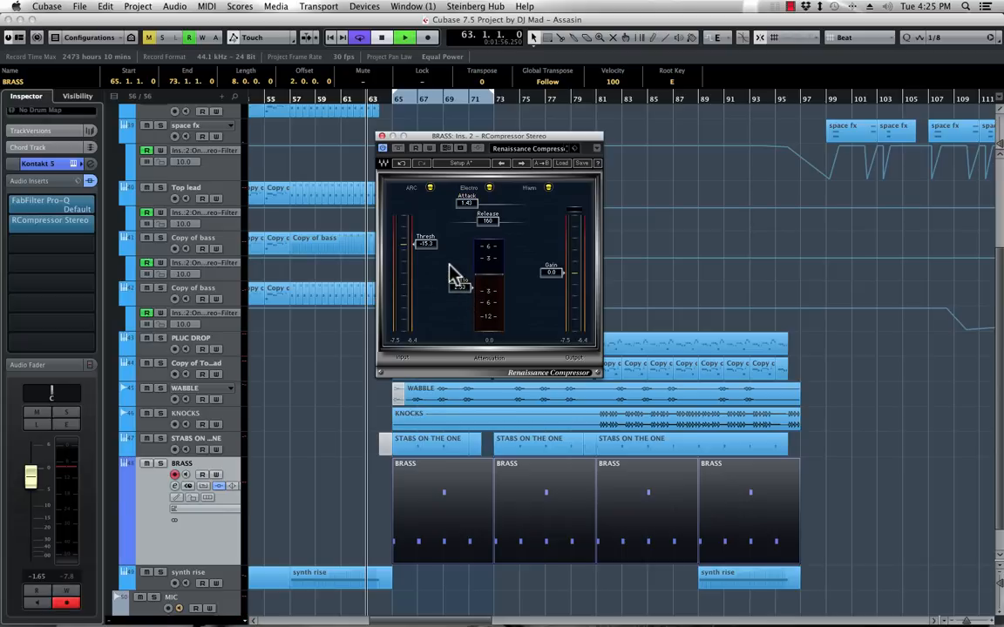
pyautogui.click(382, 93)
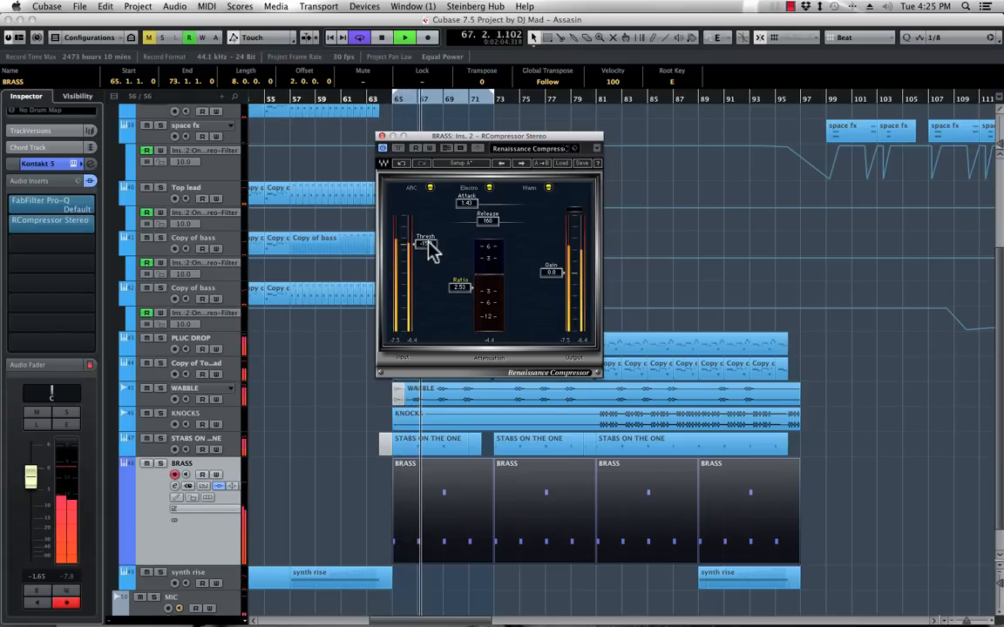
# Raise the BRASS compressor's gain to 6.0, stop playback and close the compressor
pyautogui.moveTo(549, 279); pyautogui.dragTo(550, 265)
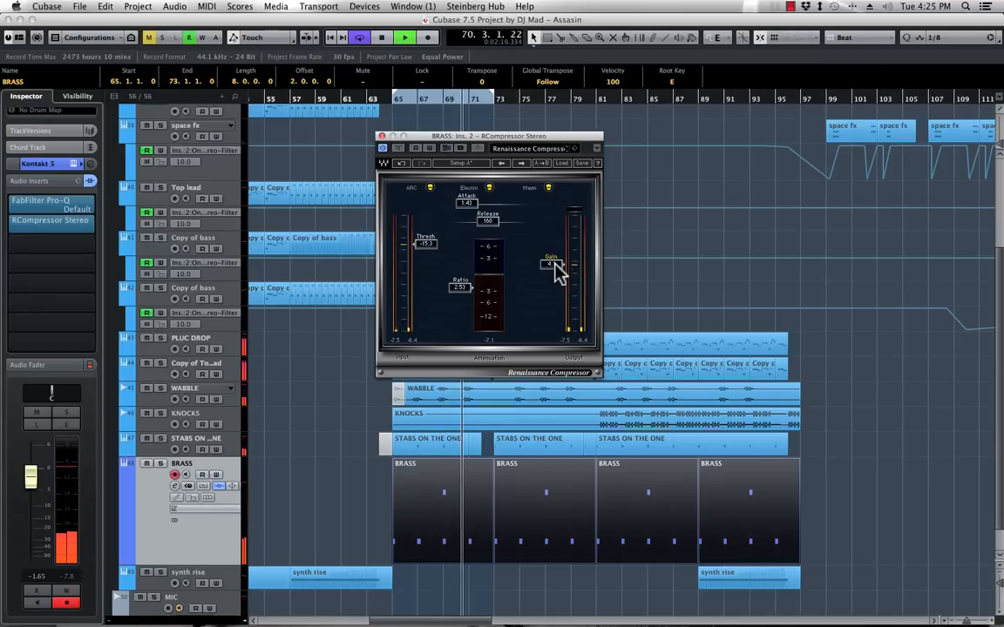
pyautogui.moveTo(561, 264); pyautogui.dragTo(561, 260)
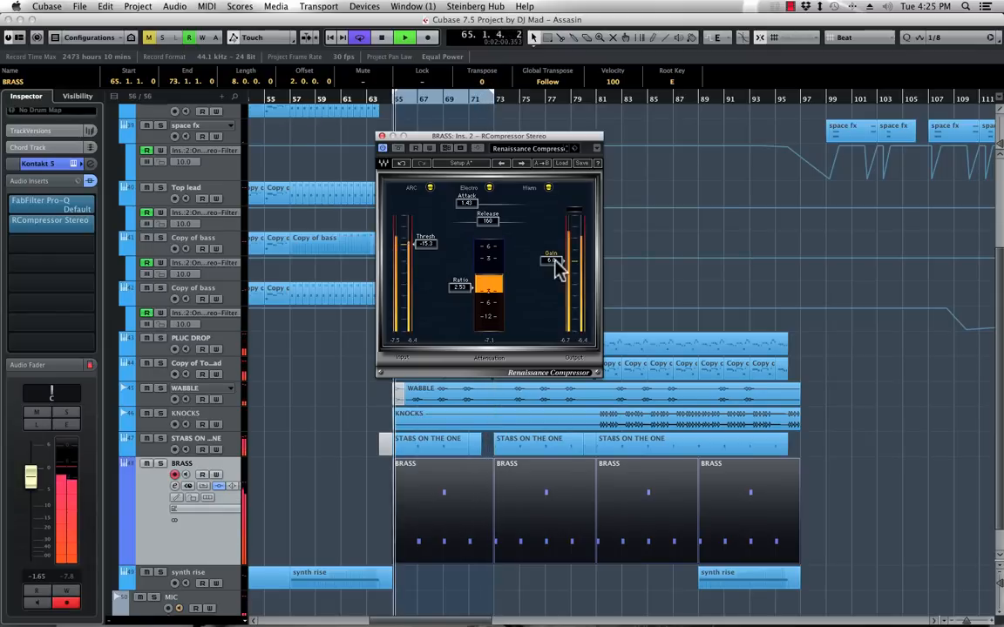
pyautogui.press('space')
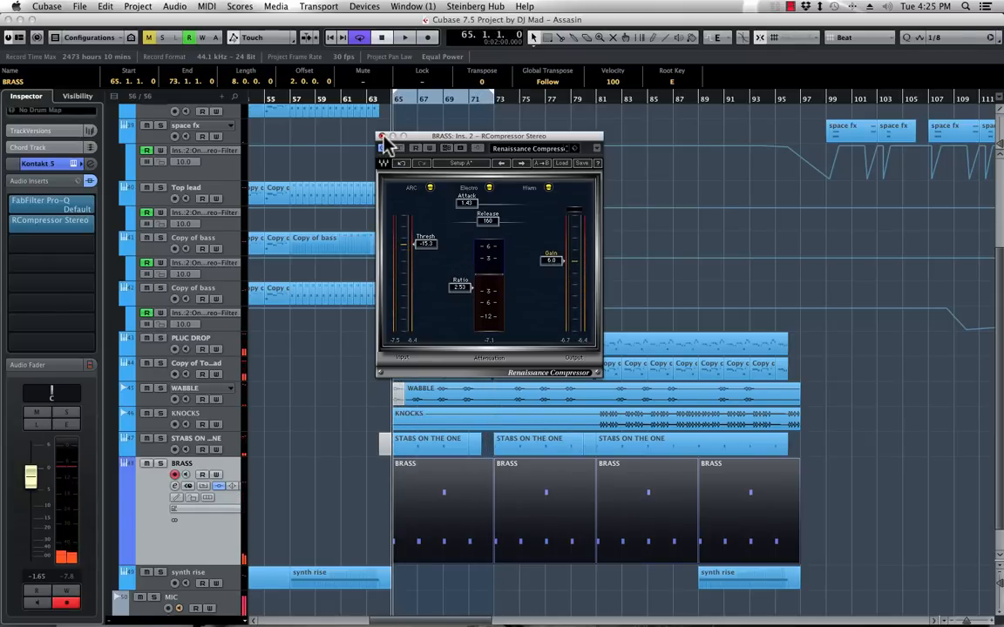
pyautogui.click(381, 137)
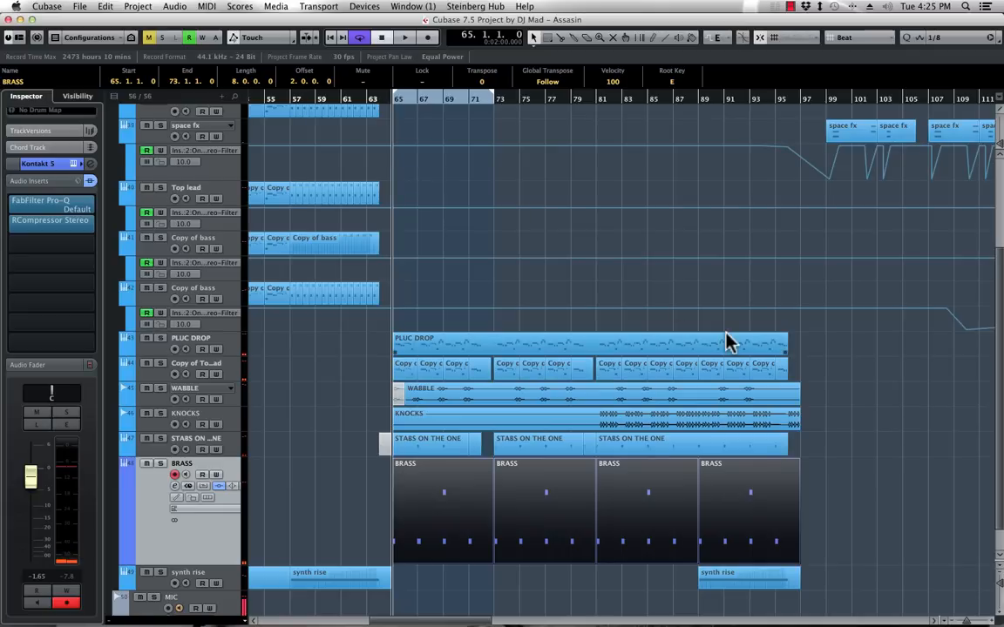
# Deselect the BRASS parts and save the project
pyautogui.click(309, 508)
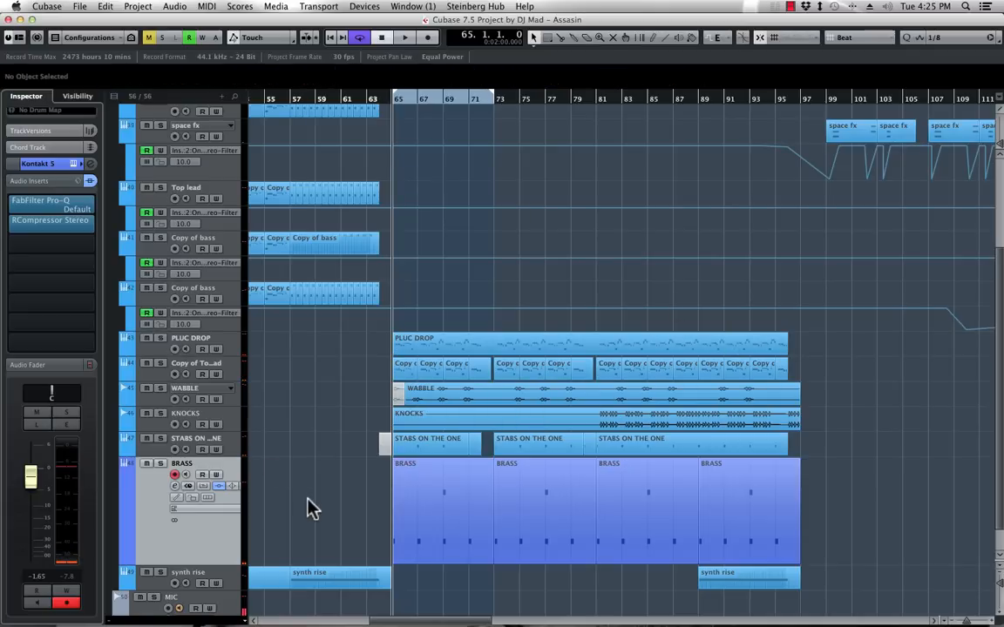
pyautogui.press('g')
pyautogui.press('g')
pyautogui.press('g')
pyautogui.press('super+s')
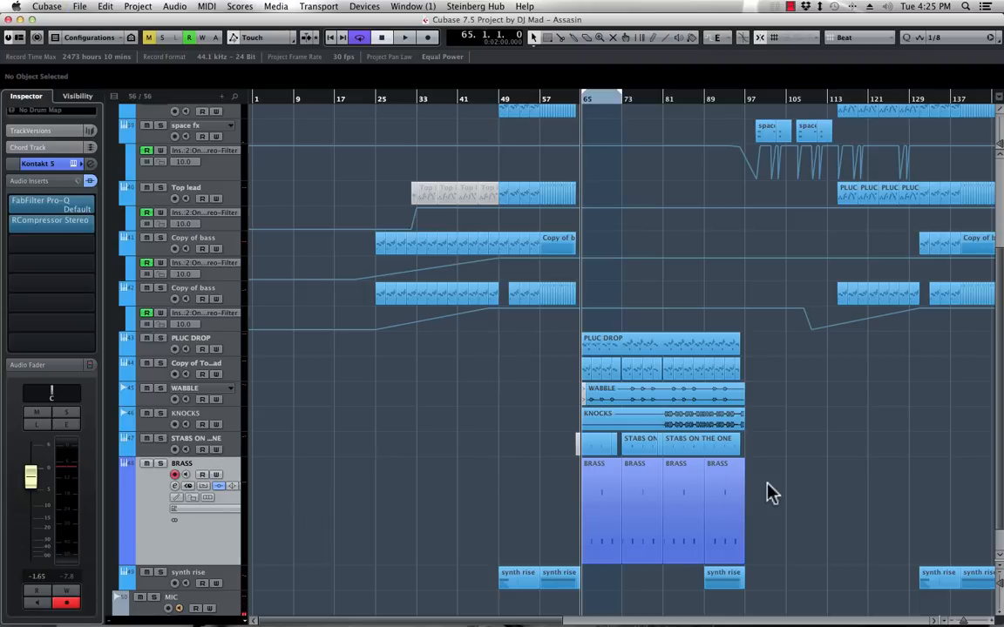
# Play the arrangement from before the drop and lower the BRASS volume fader to -3.68
pyautogui.click(559, 99)
pyautogui.press('space')
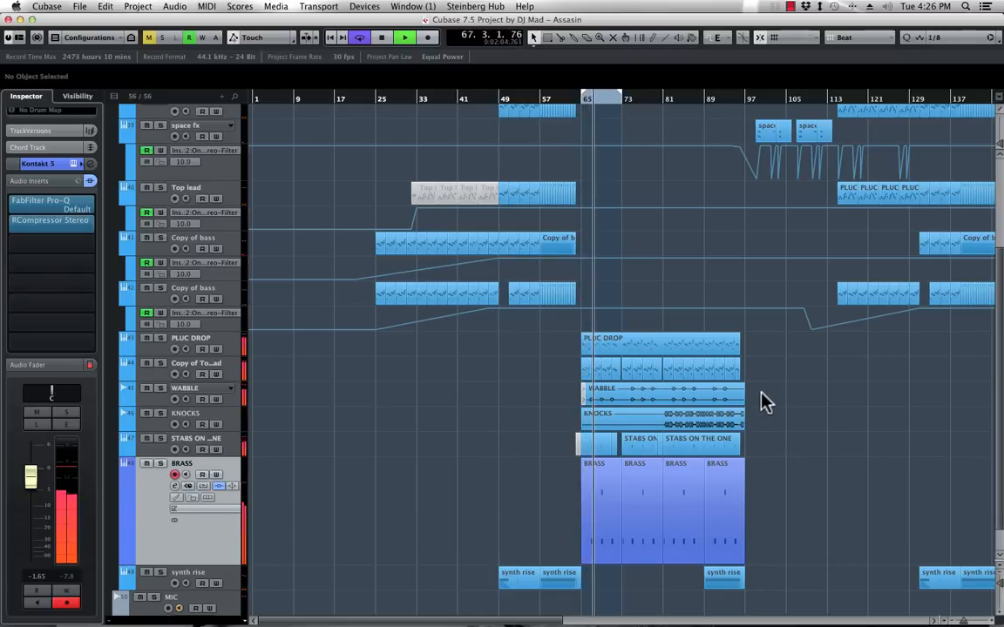
pyautogui.moveTo(31, 477); pyautogui.dragTo(37, 498)
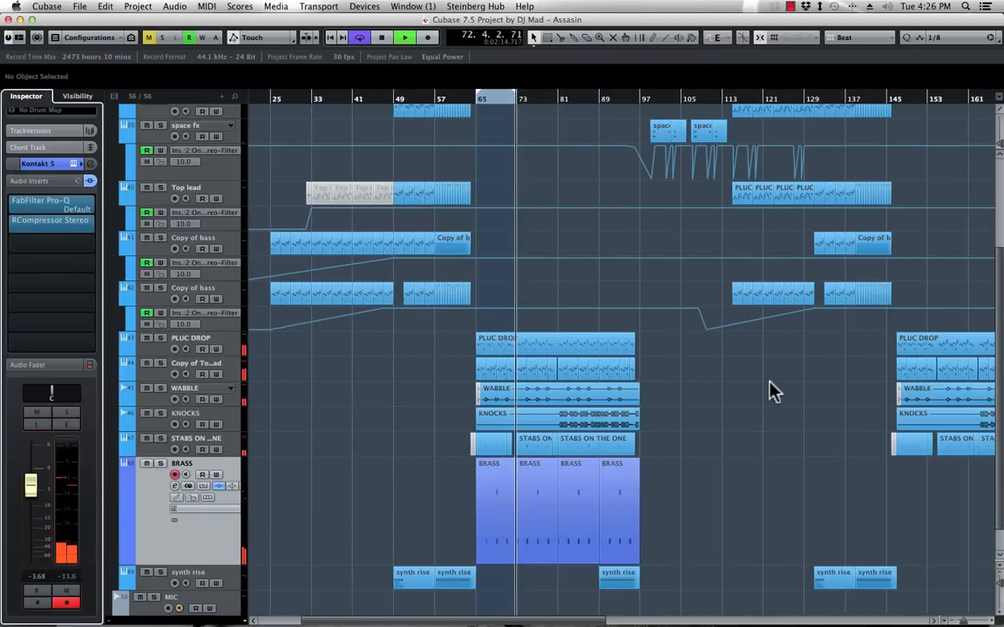
# Extend the cycle range's end to bar 97 and set the grid type to Bar
pyautogui.scroll(4, 756, 385)
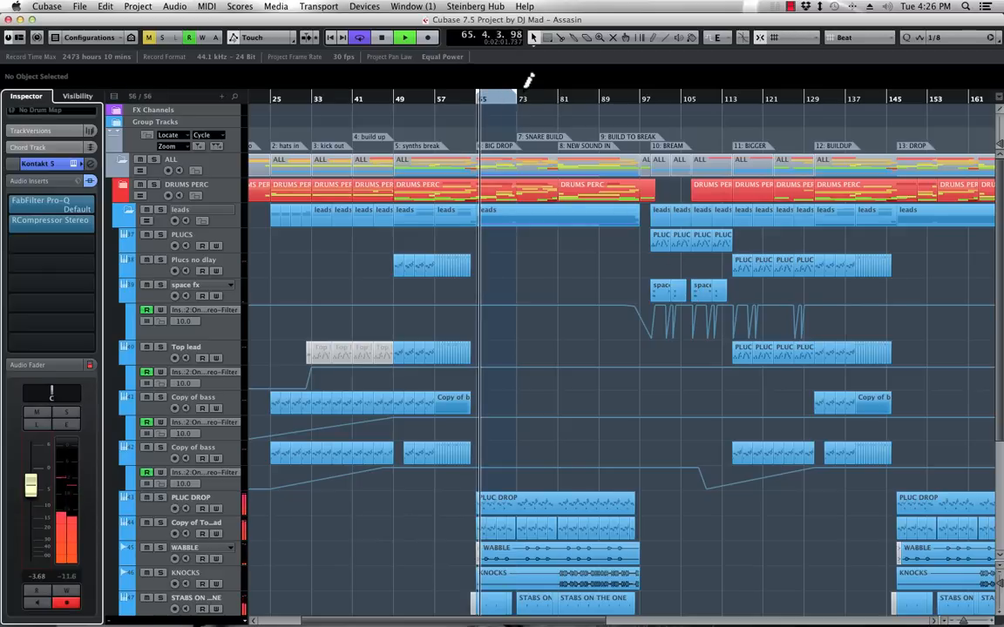
pyautogui.moveTo(514, 100); pyautogui.dragTo(638, 106)
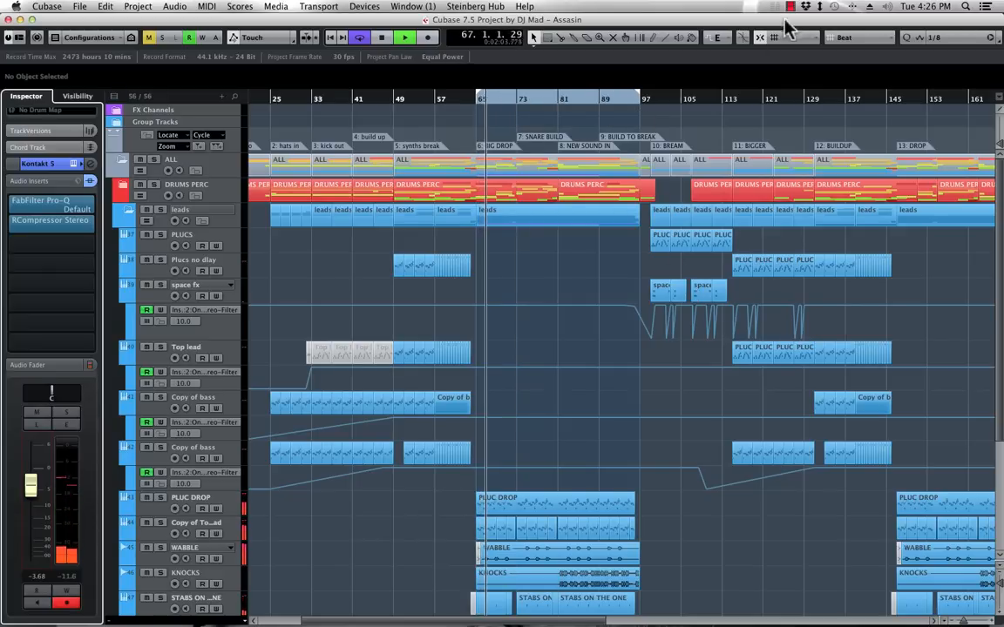
pyautogui.click(865, 40)
pyautogui.click(852, 26)
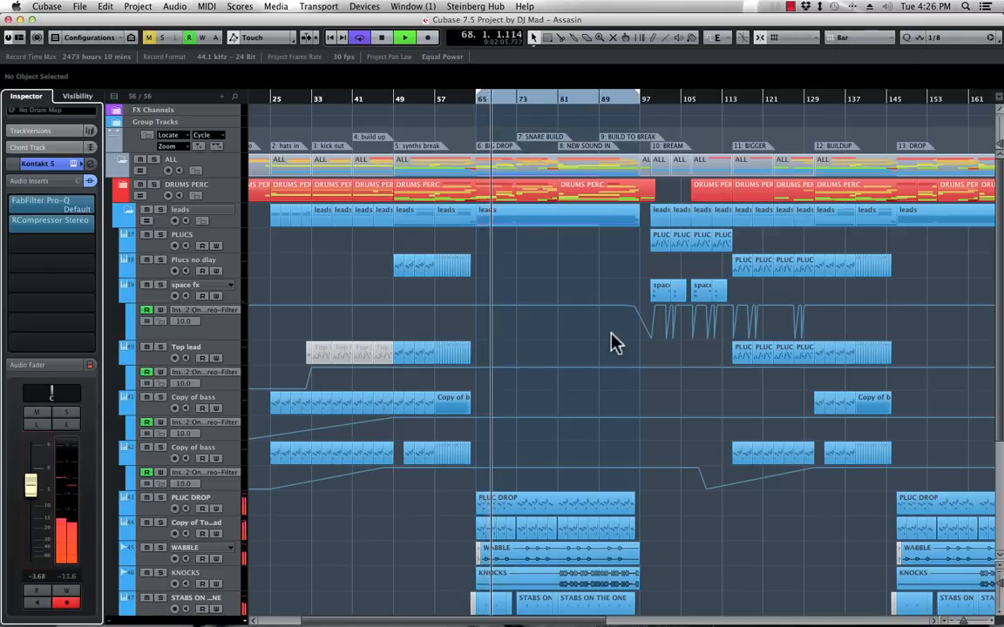
# Collapse the leads folder, expand DRUMS PERC and lower the PERC HIT track's volume fader to -9.17
pyautogui.scroll(-5, 610, 333)
pyautogui.hscroll(-2, 611, 333)
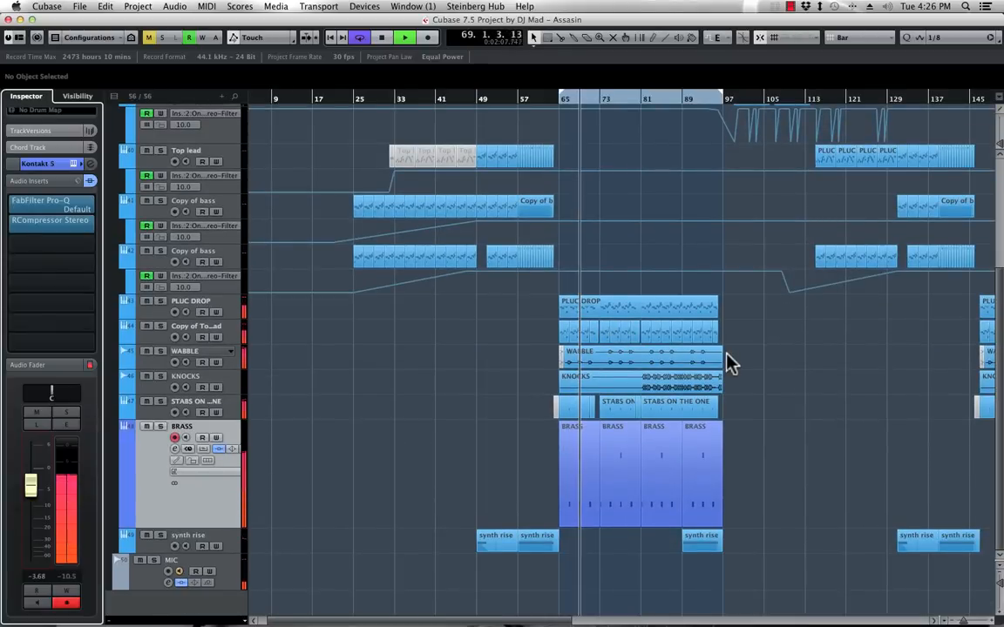
pyautogui.scroll(5, 730, 343)
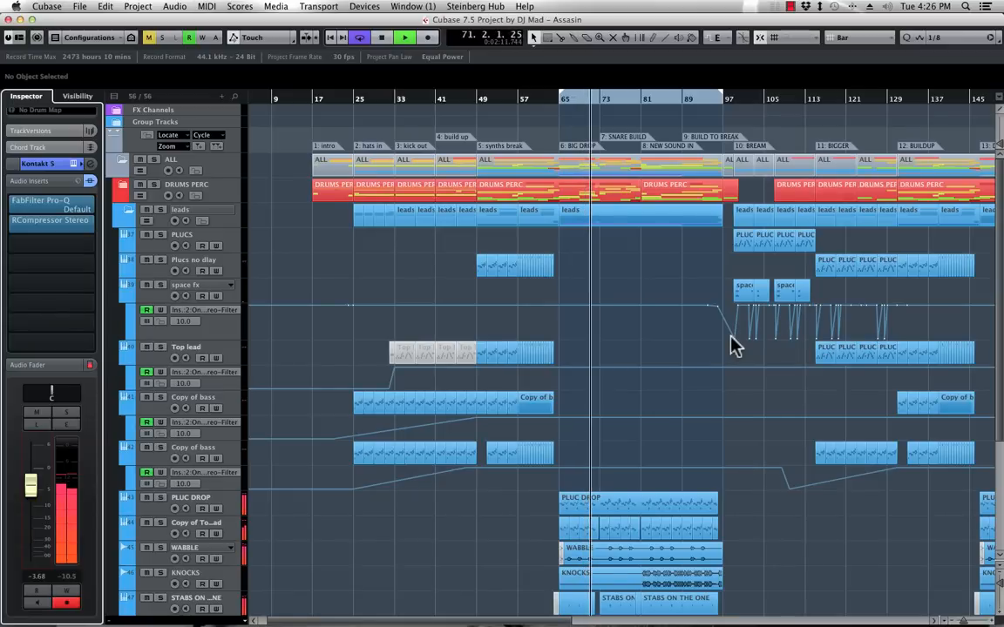
pyautogui.click(128, 216)
pyautogui.click(122, 185)
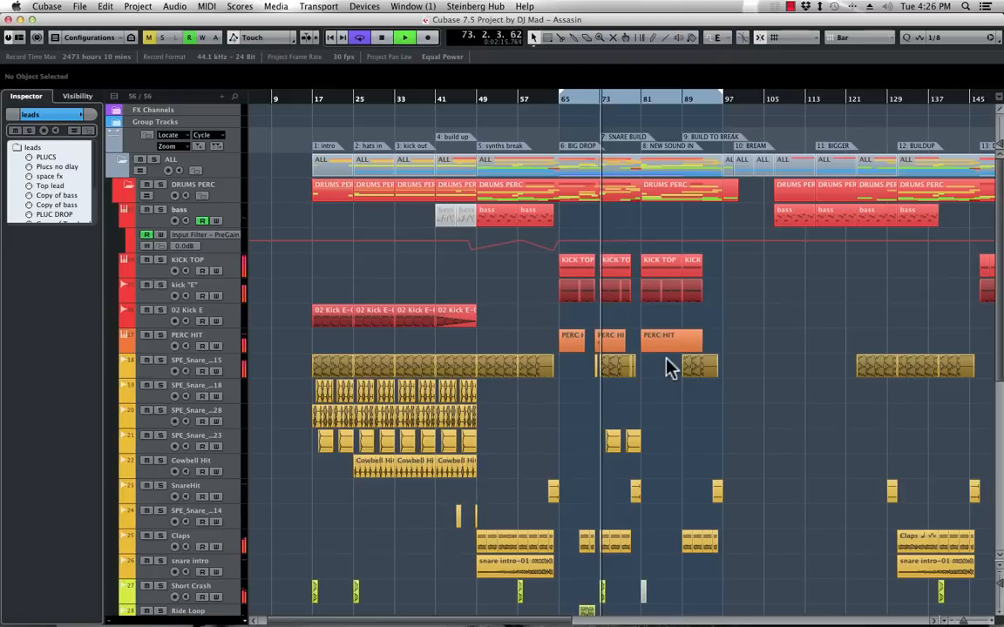
pyautogui.click(235, 344)
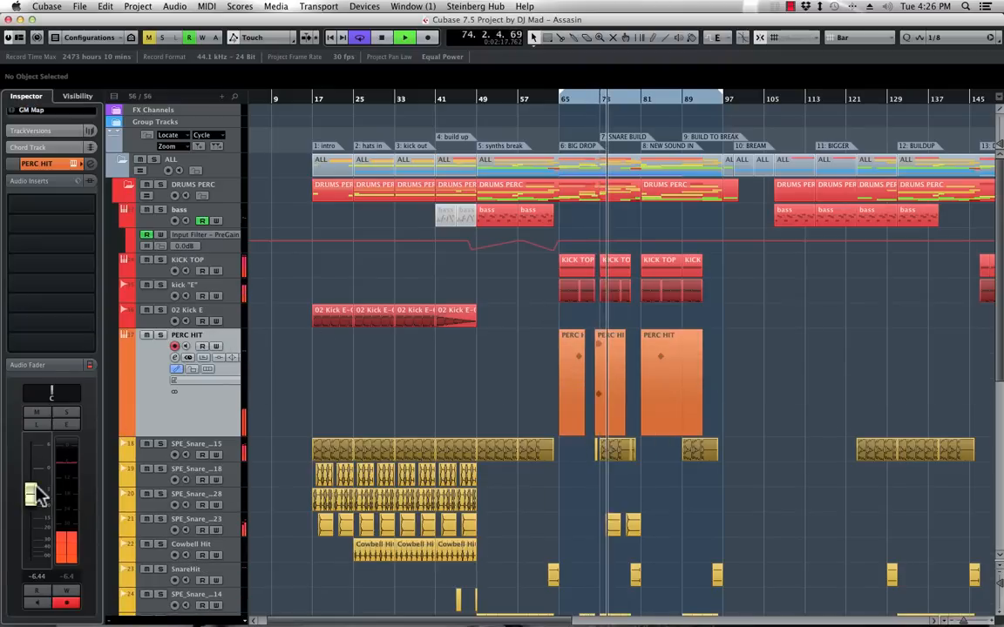
pyautogui.moveTo(29, 504); pyautogui.dragTo(33, 509)
# Review the percussion tracks, then collapse the DRUMS PERC folder and expand the leads folder
pyautogui.scroll(-3, 730, 374)
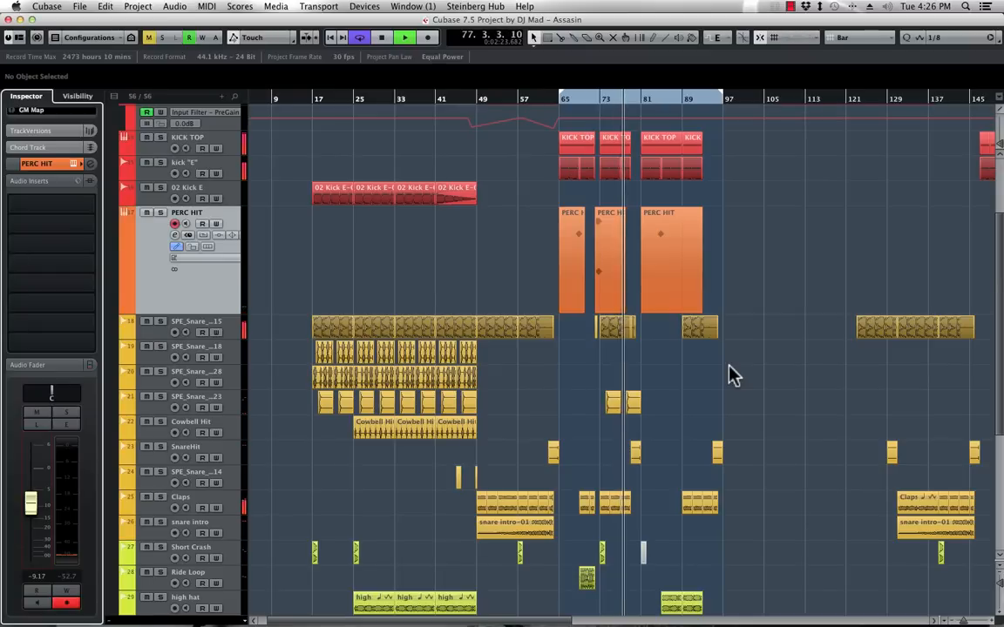
pyautogui.scroll(-5, 730, 373)
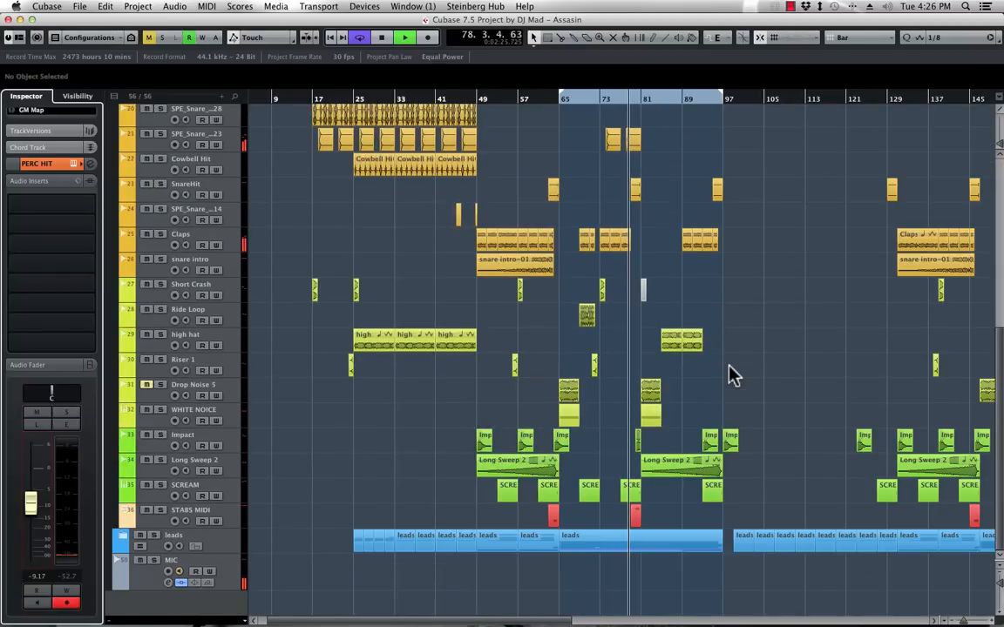
pyautogui.scroll(8, 730, 374)
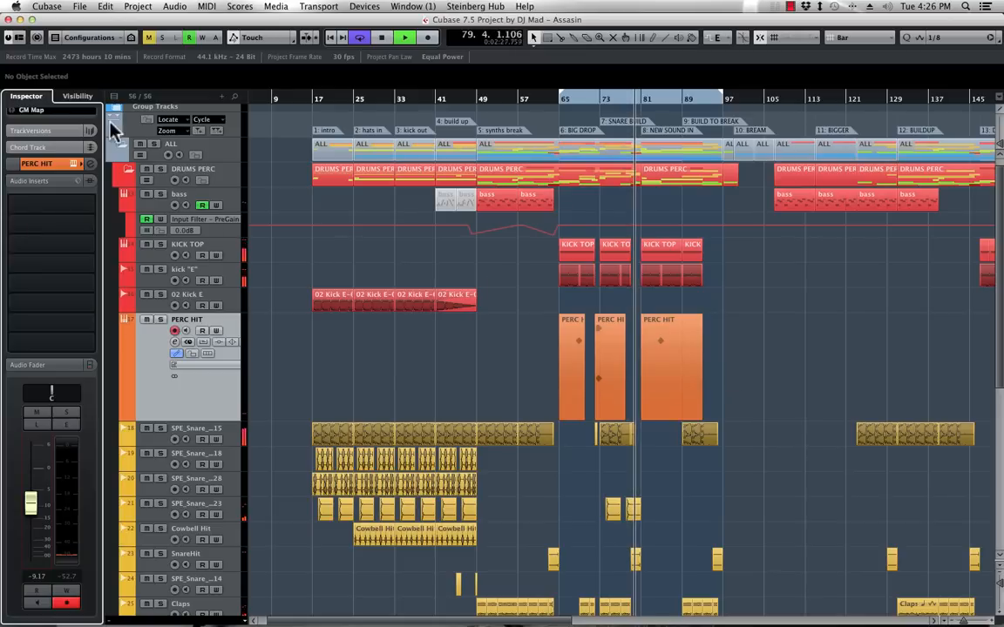
pyautogui.click(126, 167)
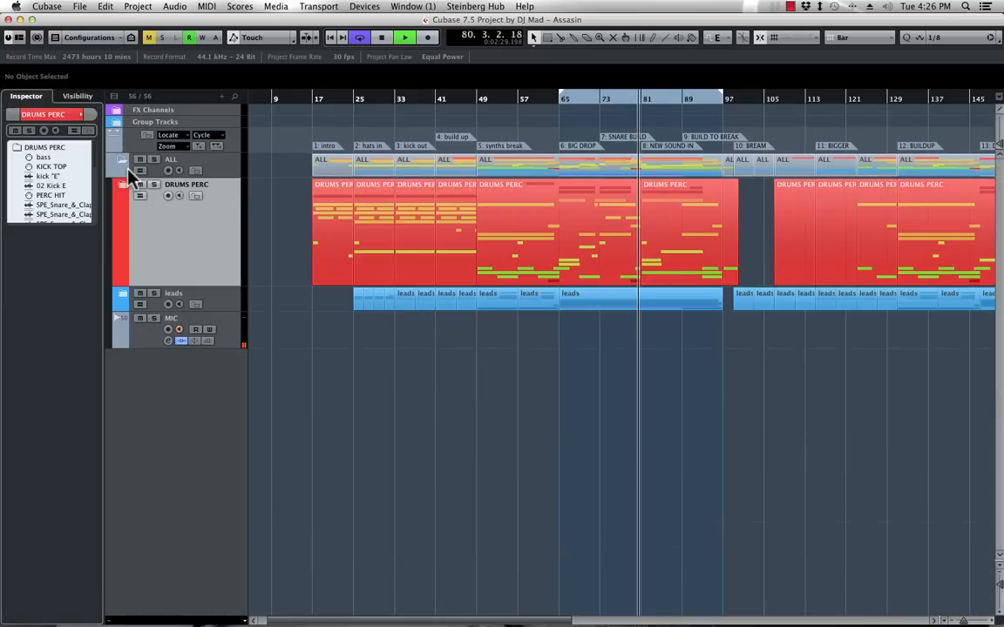
pyautogui.click(122, 298)
pyautogui.scroll(-3, 712, 333)
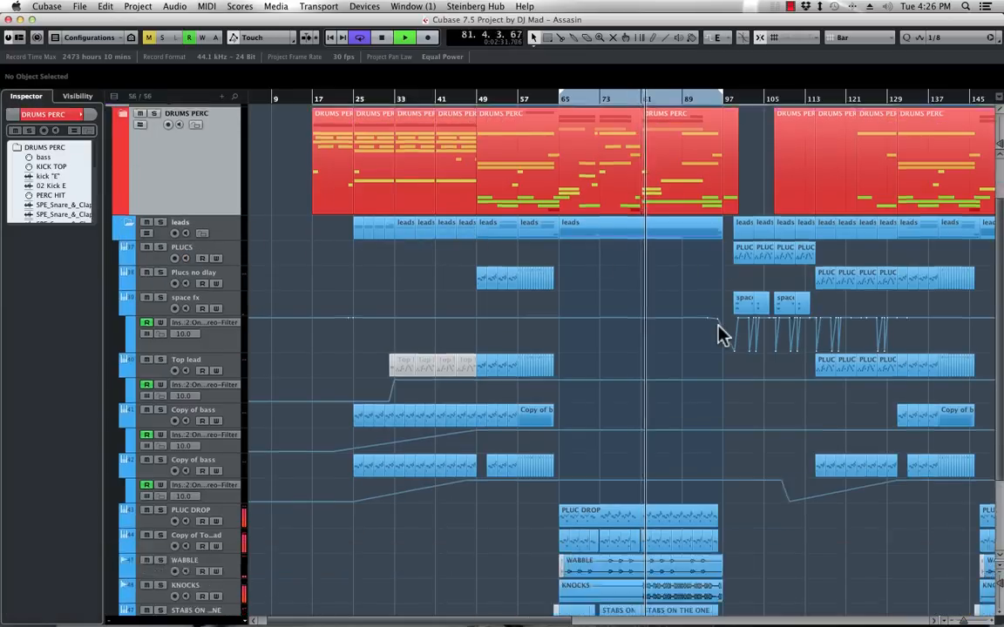
# Listen briefly to the KNOCKS track in solo while the drop plays, and restore the full mix
pyautogui.scroll(-2, 719, 336)
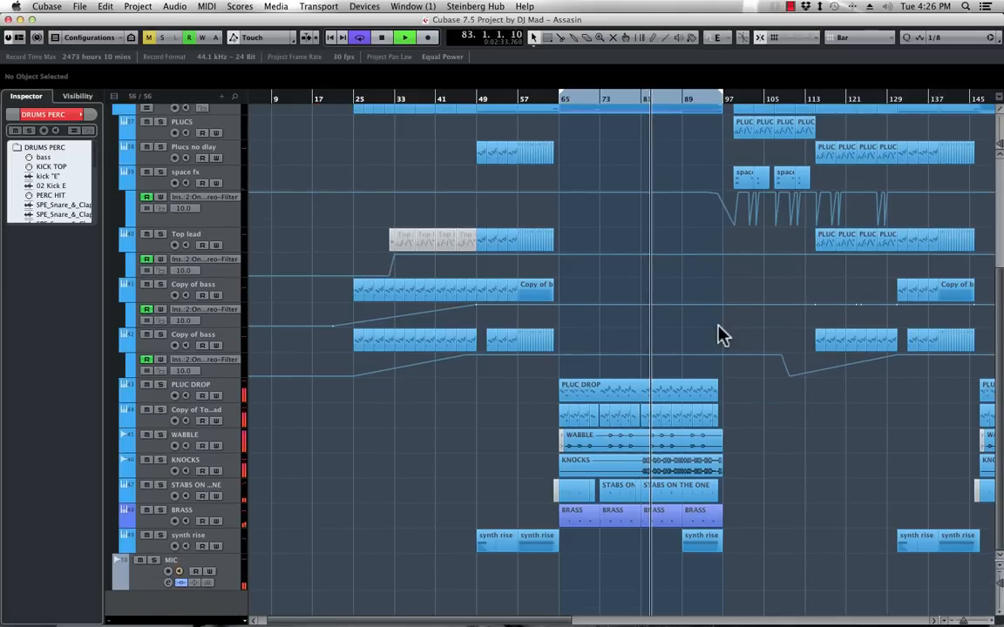
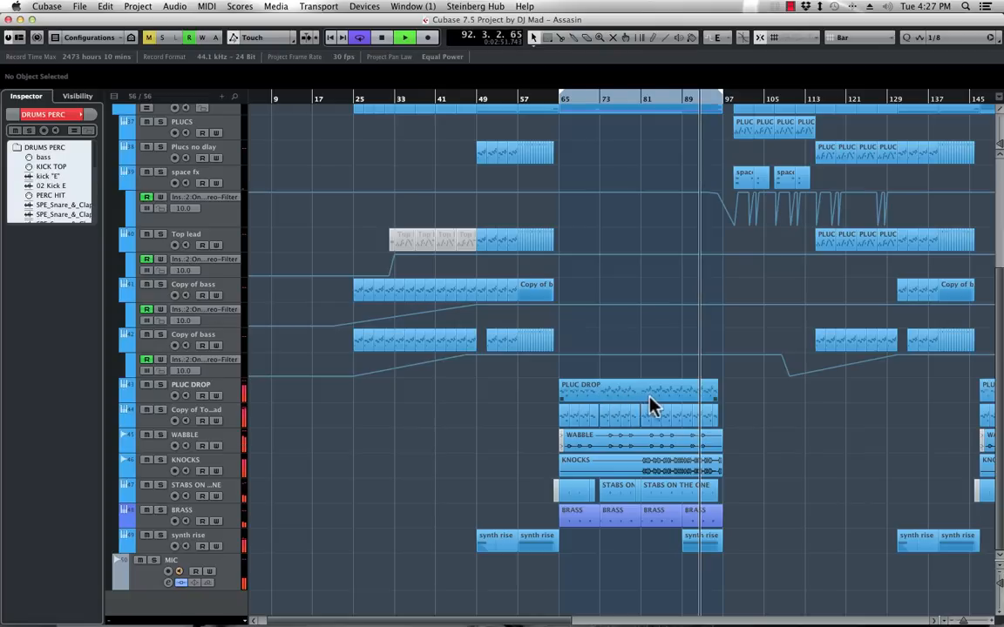
pyautogui.click(161, 462)
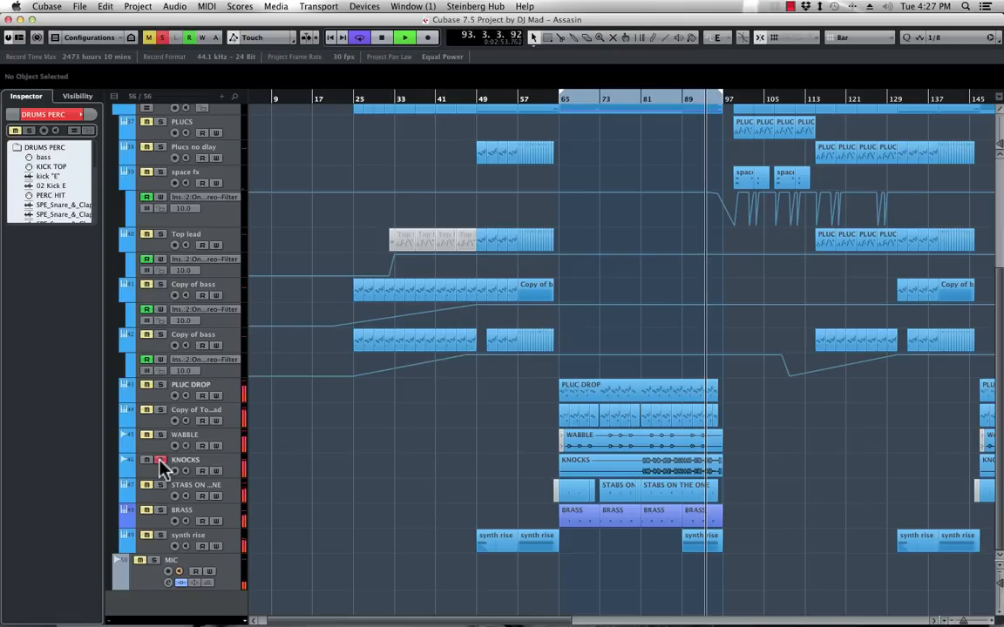
pyautogui.click(160, 462)
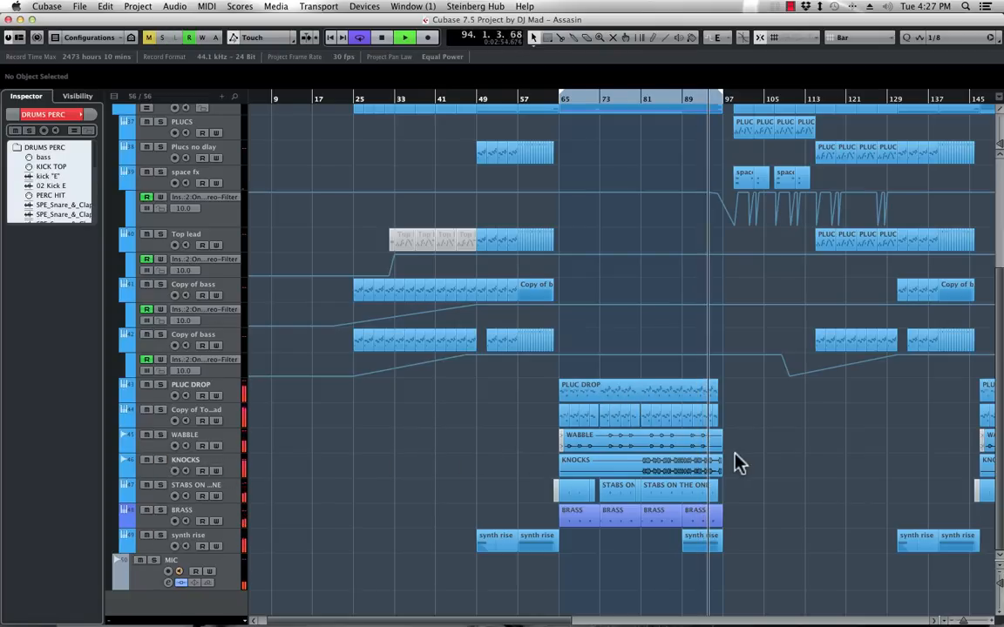
# Stop playback, set the cycle range to the second KNOCKS event, bars 81 to 97, and move the playback position to its start
pyautogui.click(683, 471)
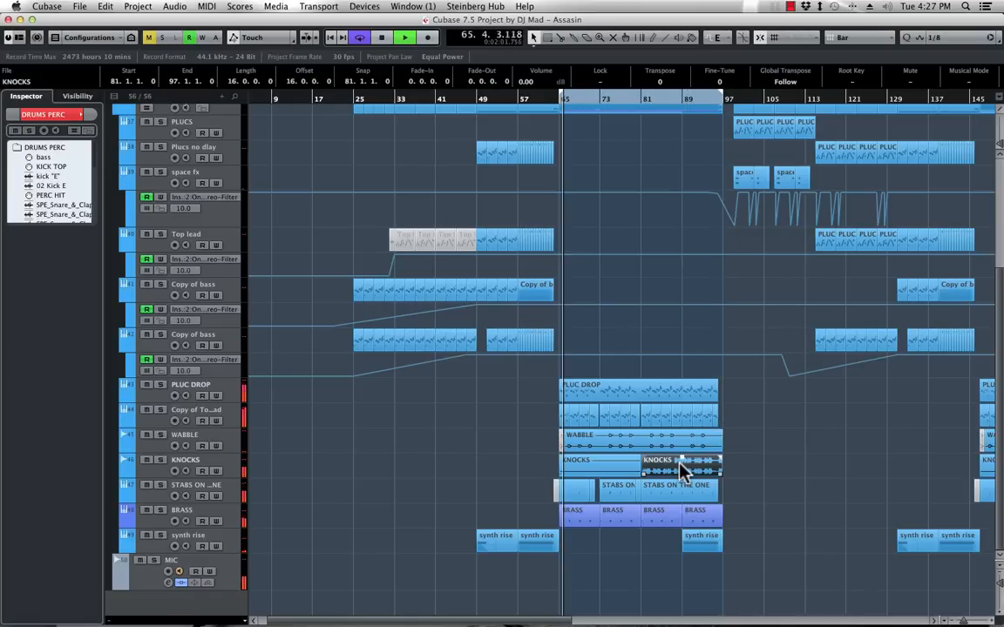
pyautogui.press('space')
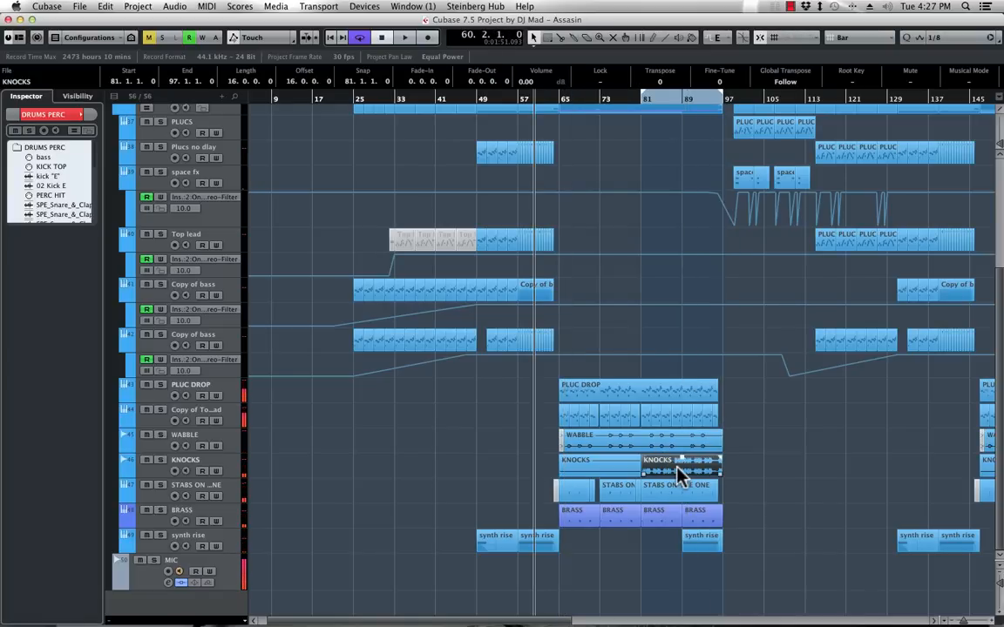
pyautogui.press('l')
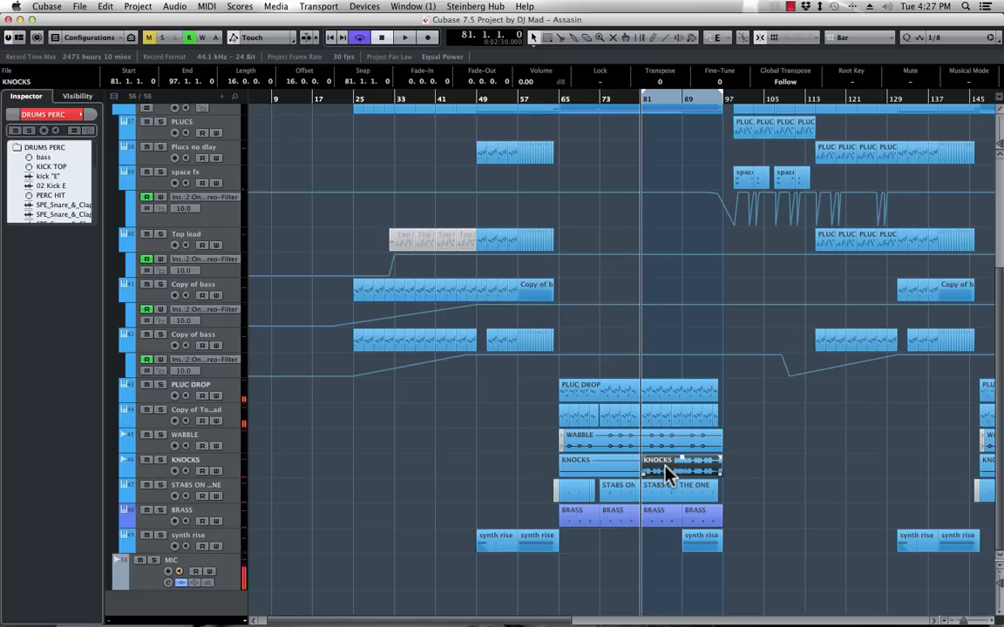
# Audition the KNOCKS and PLUC DROP tracks one after the other in solo from bar 81, and restore the full mix
pyautogui.press('space')
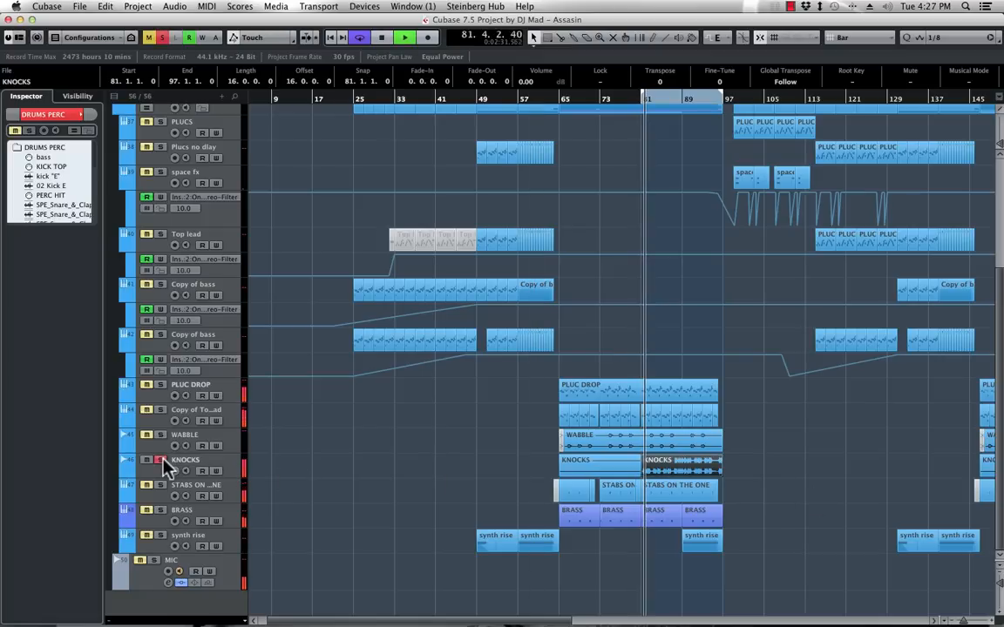
pyautogui.click(161, 461)
pyautogui.press('space')
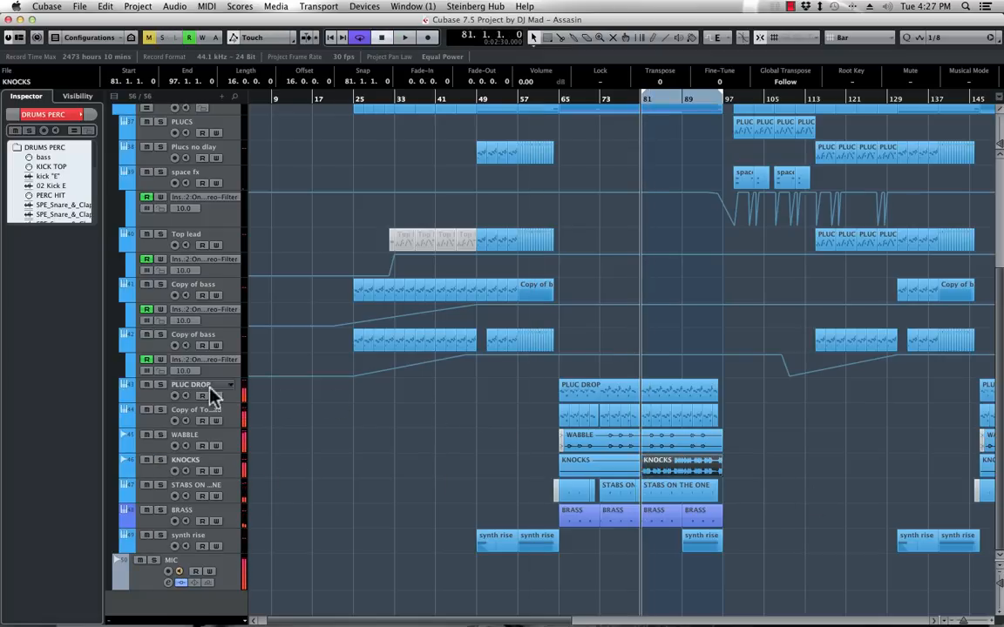
pyautogui.click(161, 385)
pyautogui.press('space')
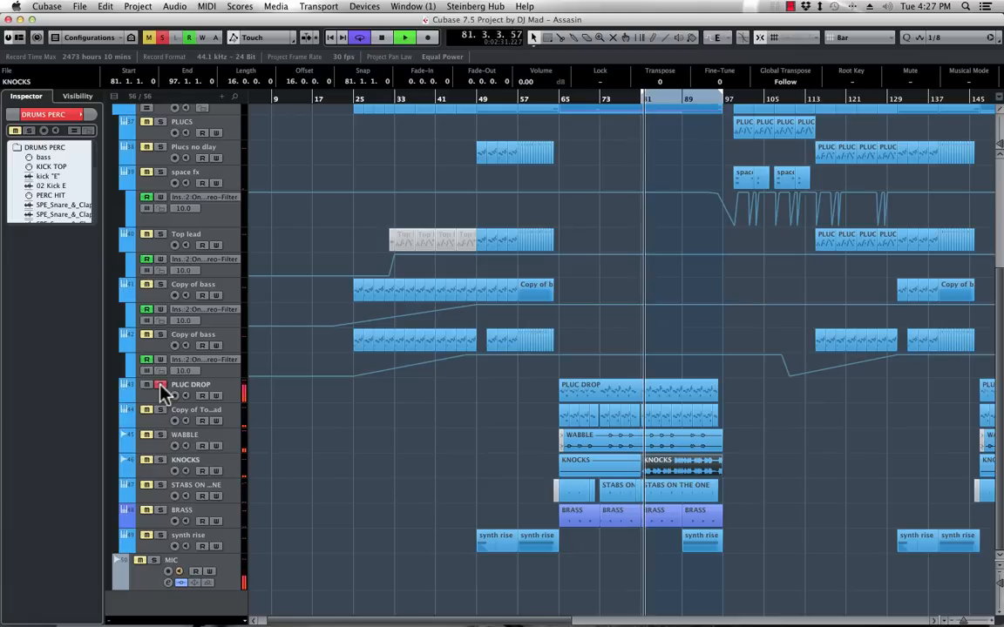
pyautogui.click(160, 386)
pyautogui.press('space')
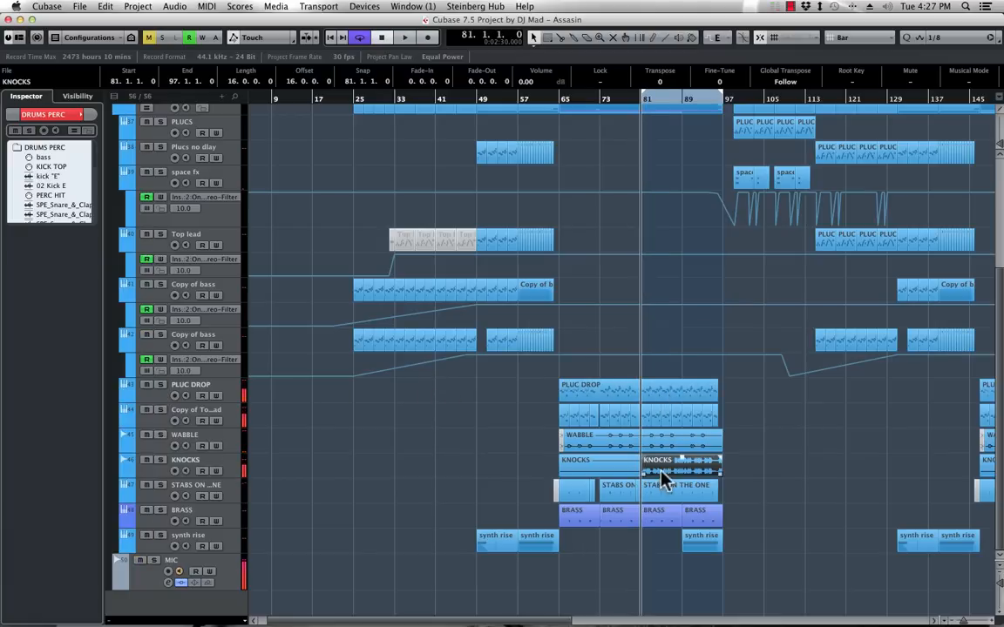
# Add and enable a send on the KNOCKS track to the side-chain of PLUC DROP's Standard Compressor, and play the cycle
pyautogui.click(236, 461)
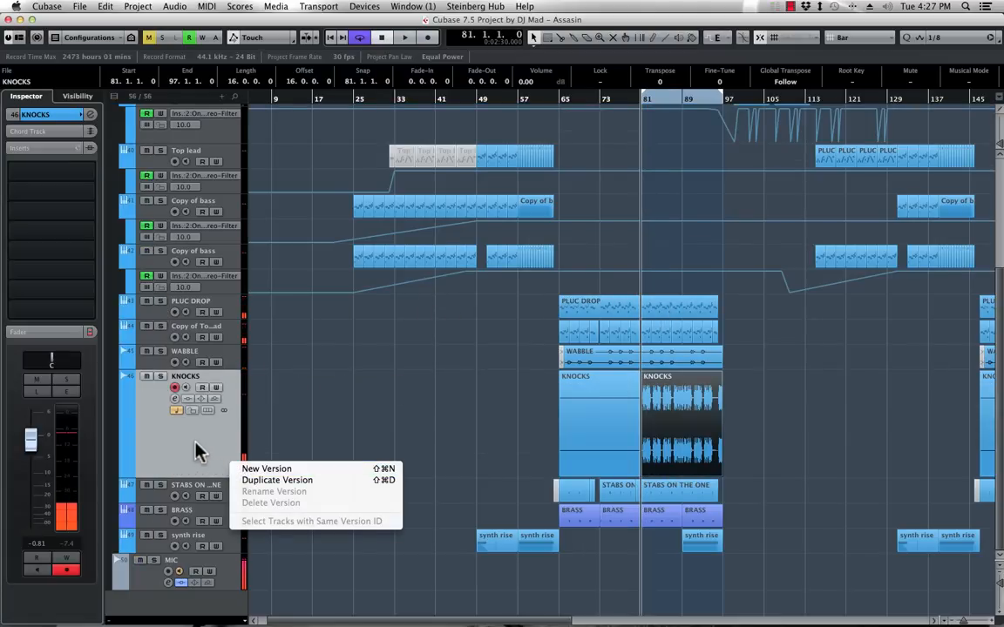
pyautogui.click(198, 445)
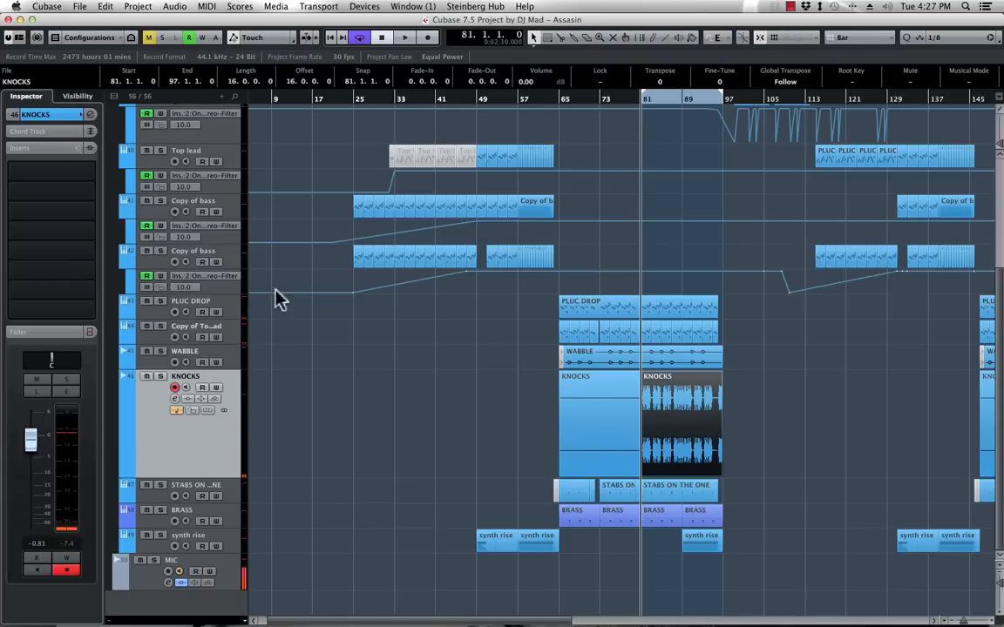
pyautogui.click(92, 114)
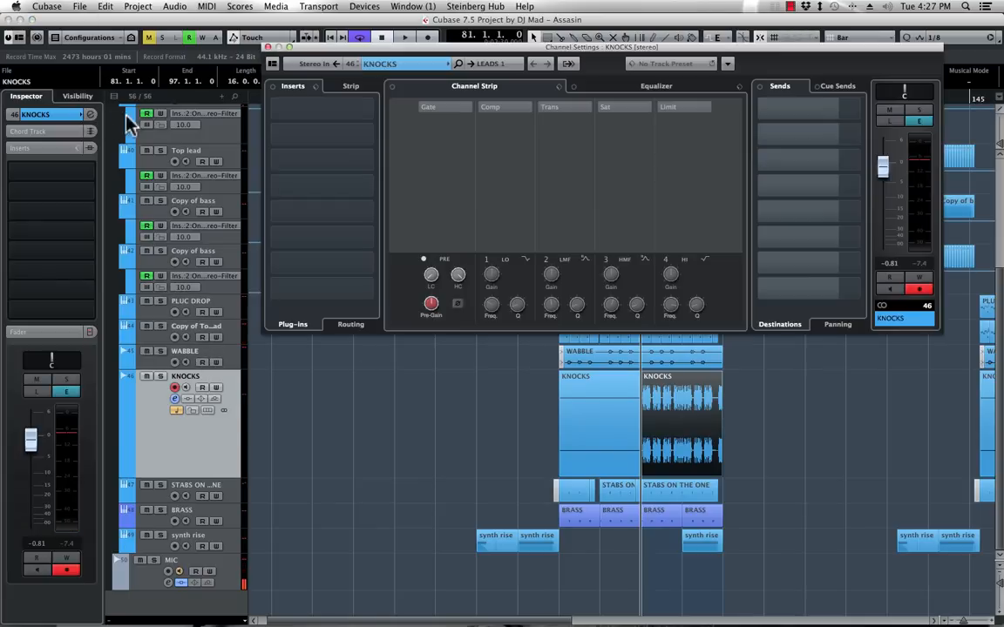
pyautogui.click(858, 107)
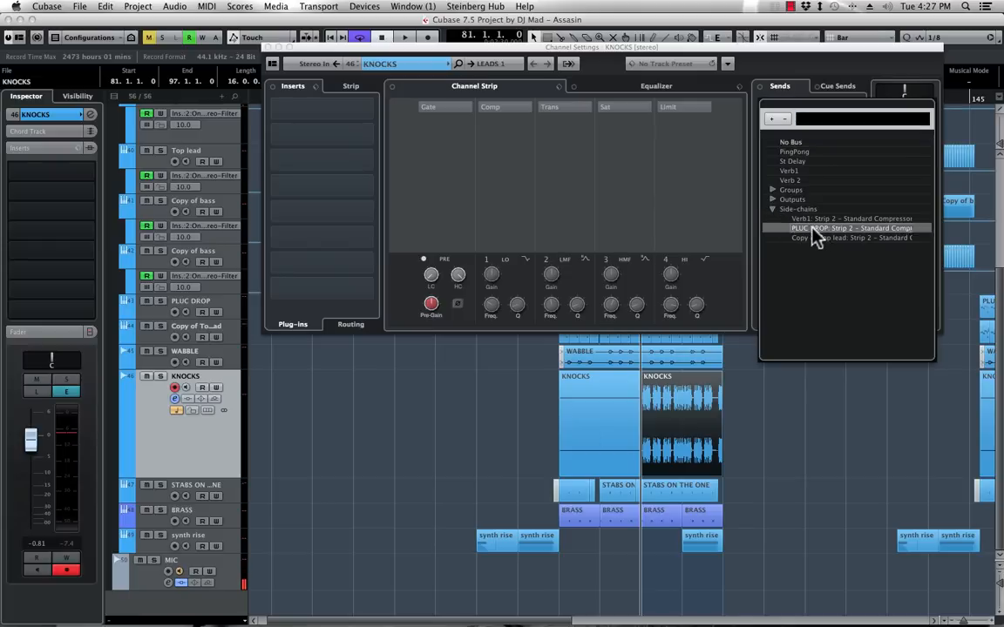
pyautogui.click(819, 229)
pyautogui.click(757, 119)
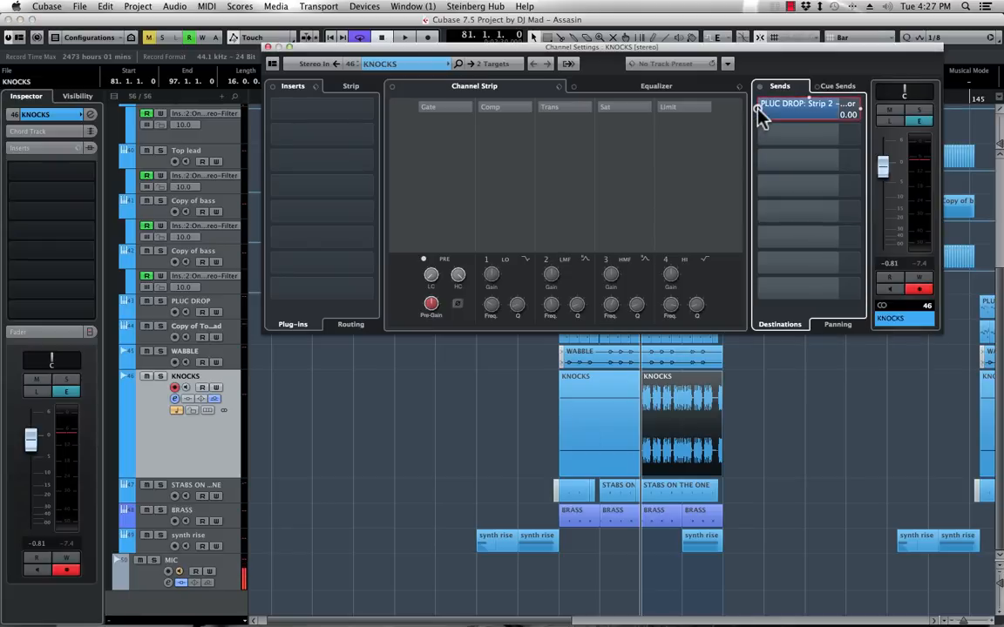
pyautogui.press('space')
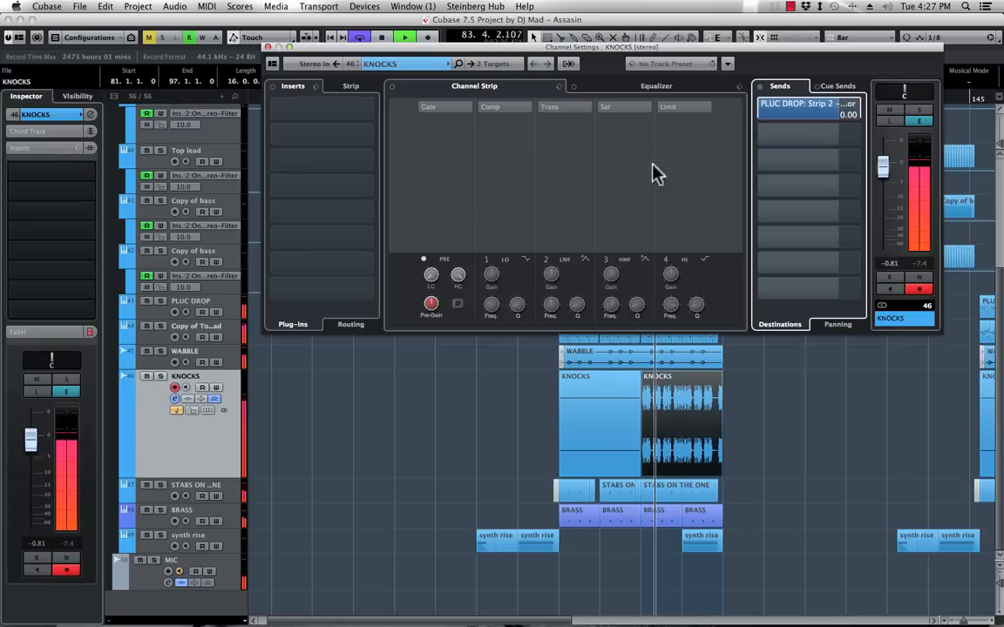
# Check the compressor in PLUC DROP's channel settings during playback, close the channel window and stop playback
pyautogui.click(171, 315)
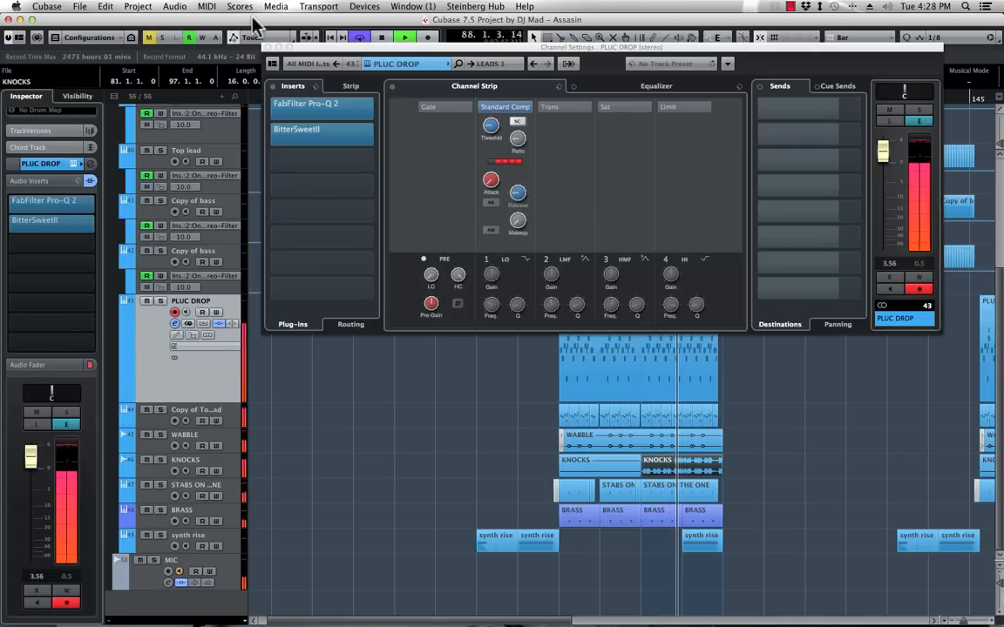
pyautogui.click(270, 48)
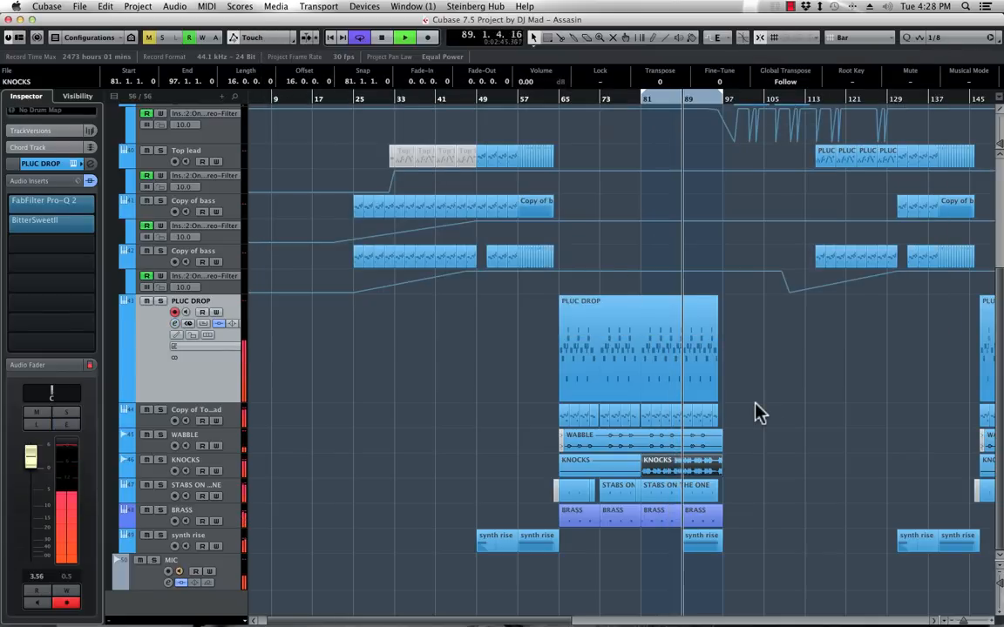
pyautogui.press('space')
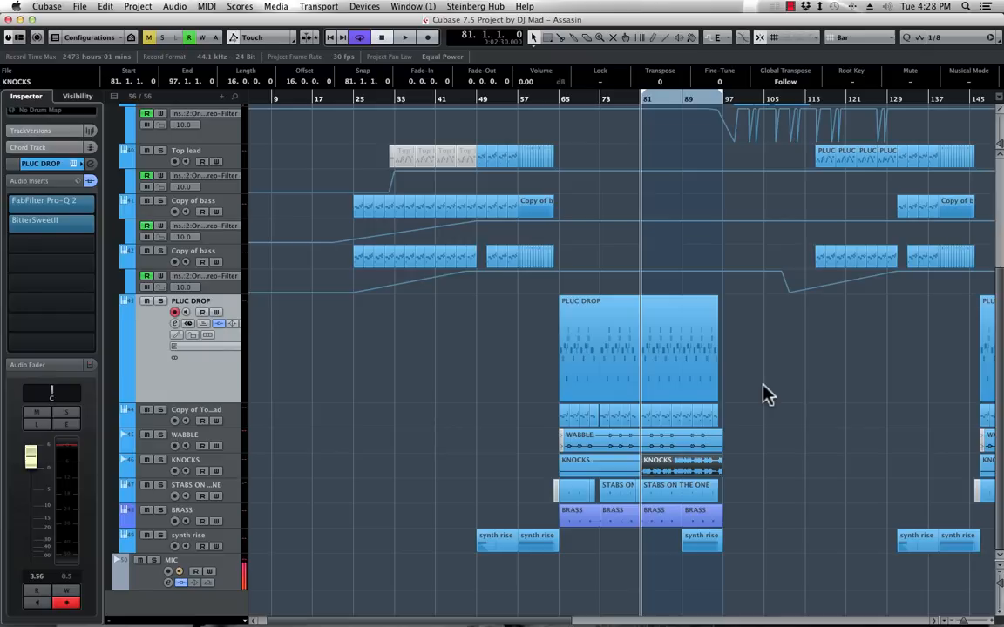
# Review the notes of the PLUC DROP part around bar 81 in the Key Editor, and close the editor
pyautogui.click(666, 370)
pyautogui.doubleClick(662, 357)
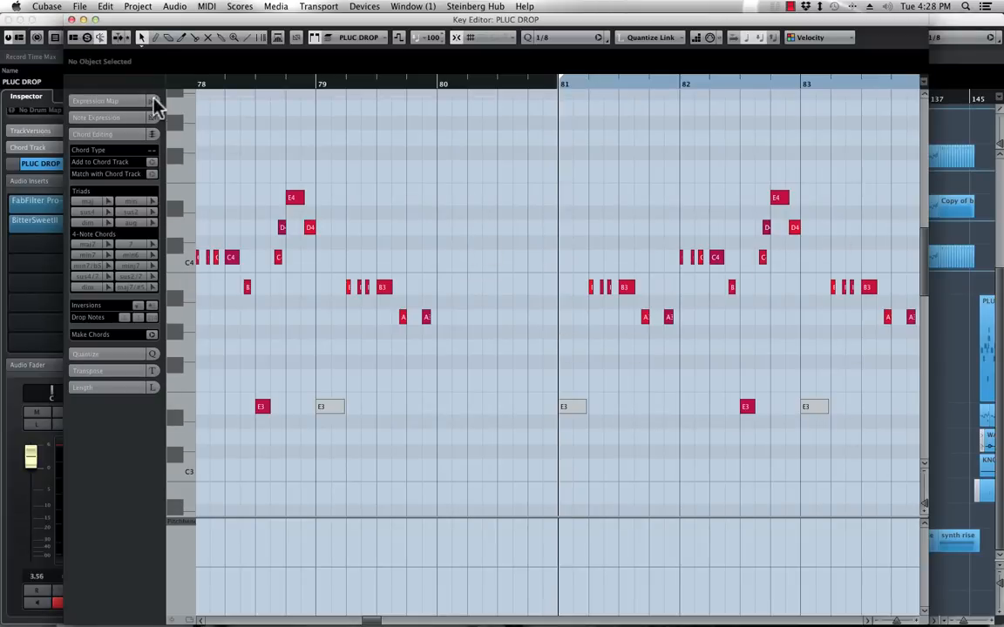
pyautogui.click(71, 19)
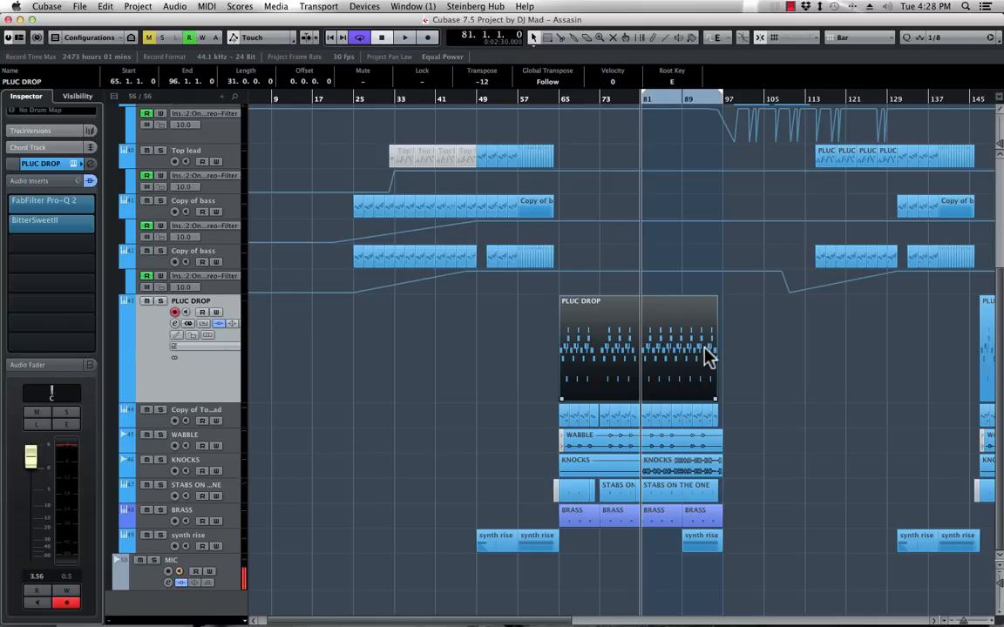
# Play the drop from bar 81 and look over the marker, percussion and lead tracks for further changes
pyautogui.press('h')
pyautogui.press('h')
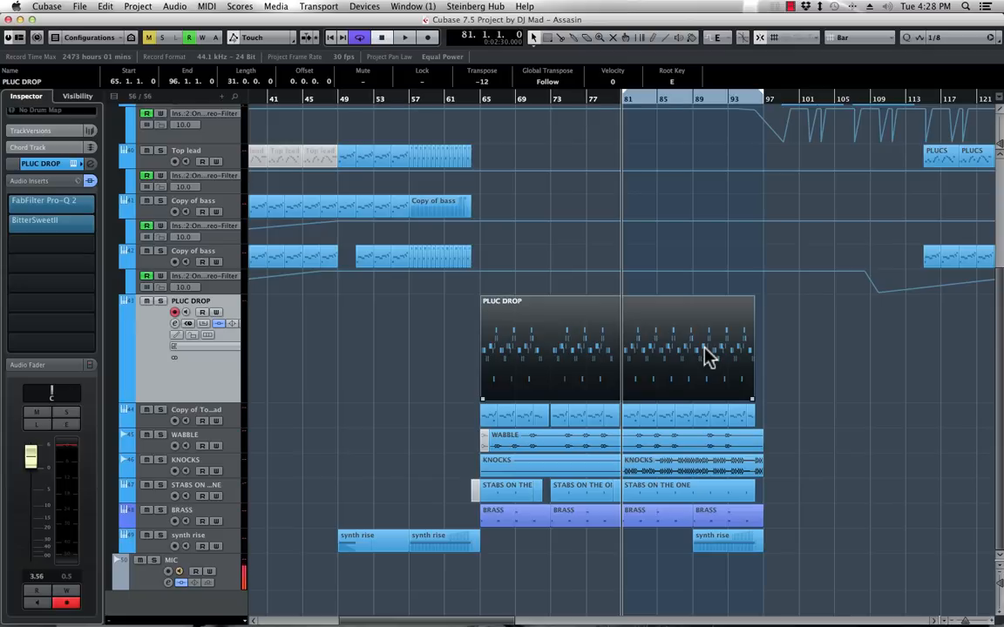
pyautogui.press('h')
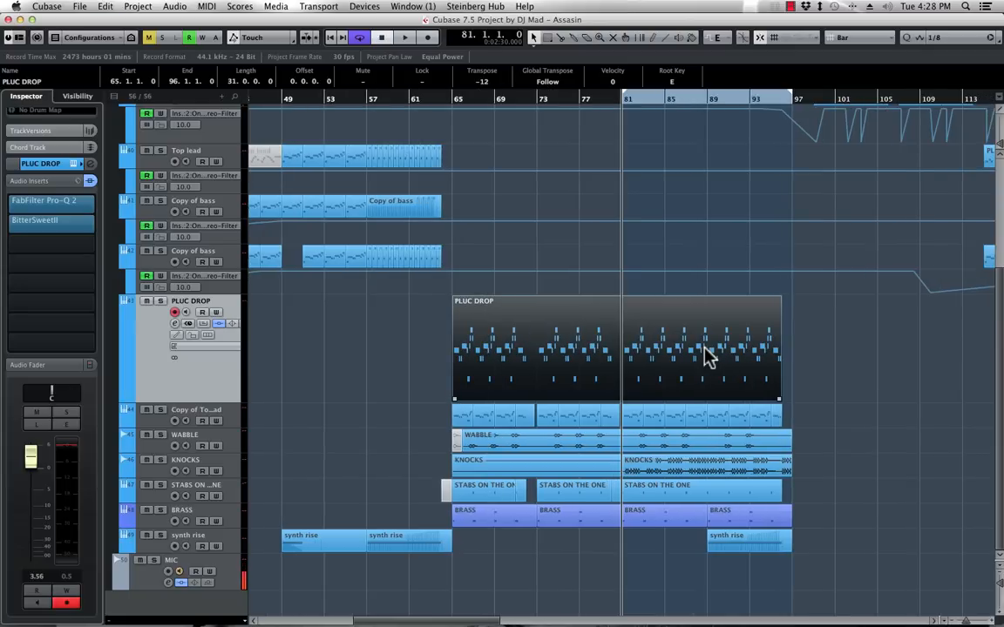
pyautogui.press('g')
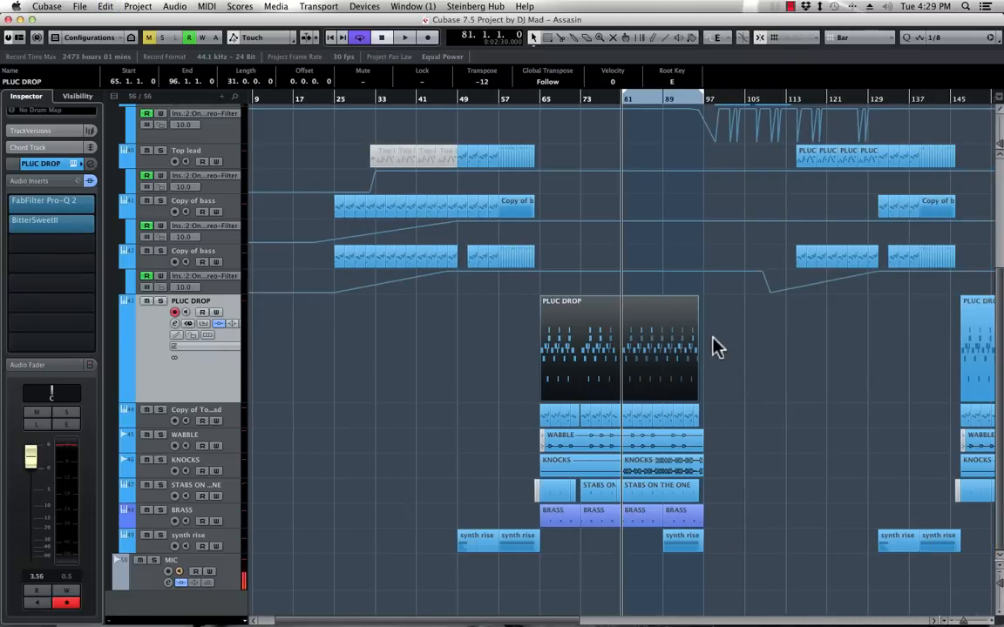
pyautogui.press('space')
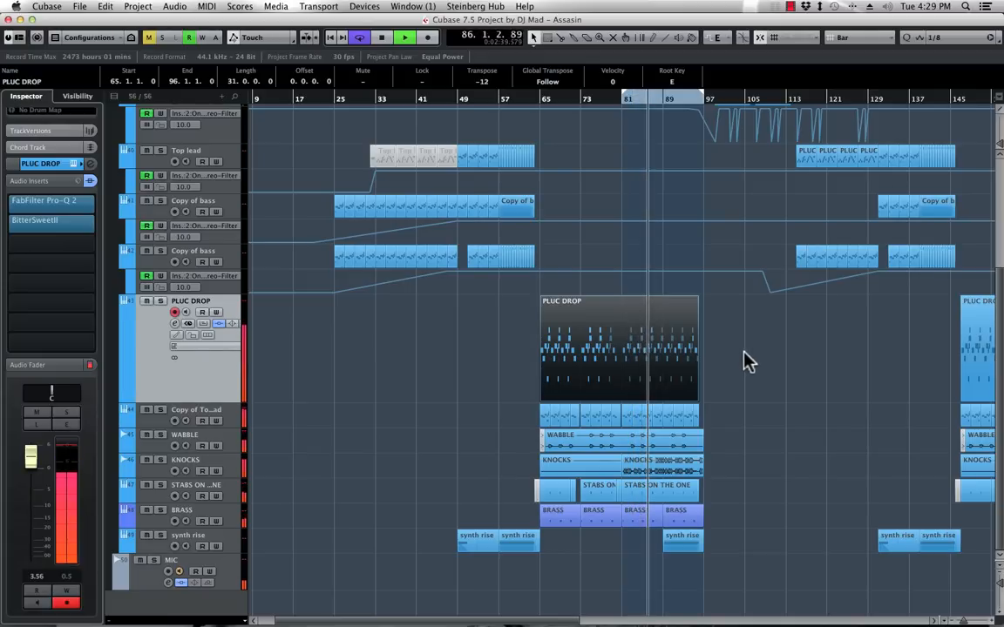
pyautogui.scroll(5, 744, 353)
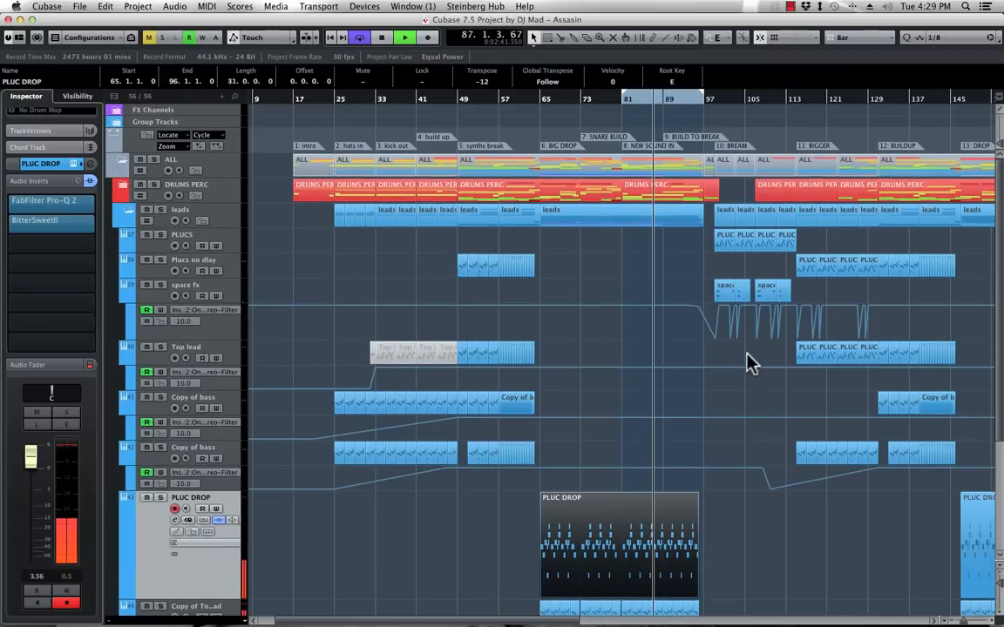
pyautogui.scroll(-5, 747, 364)
pyautogui.scroll(5, 748, 364)
pyautogui.scroll(-5, 748, 364)
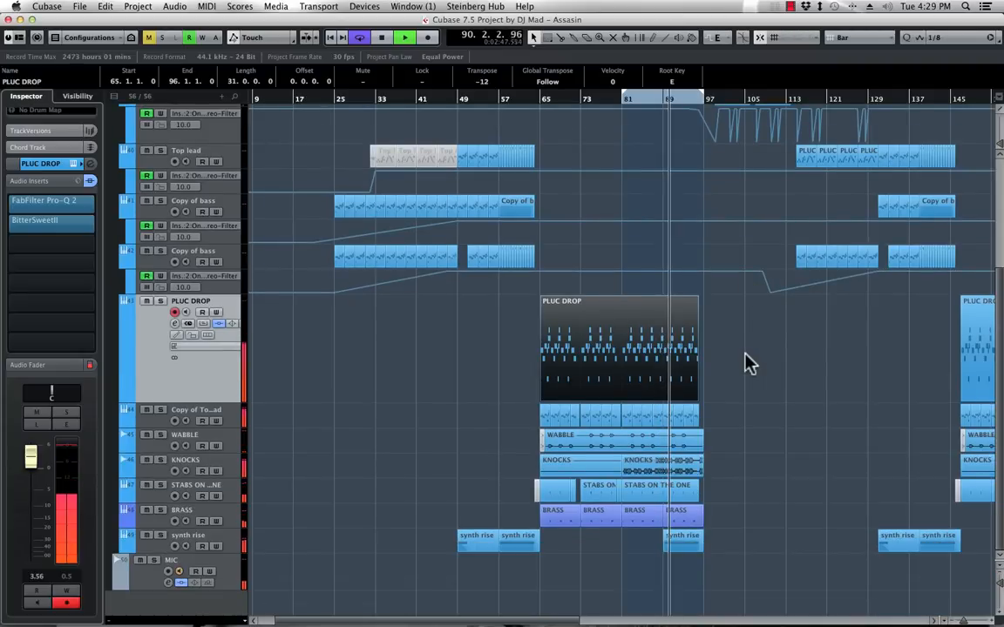
pyautogui.scroll(5, 747, 364)
pyautogui.scroll(-5, 747, 364)
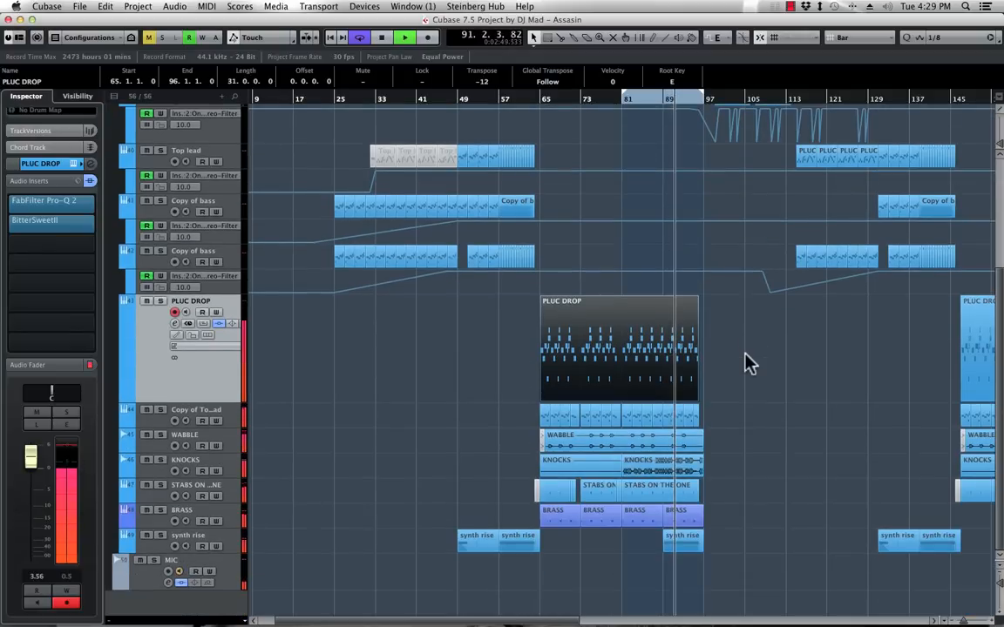
# Raise the synth rise track's volume fader to -2.90 and briefly check its channel settings
pyautogui.click(237, 548)
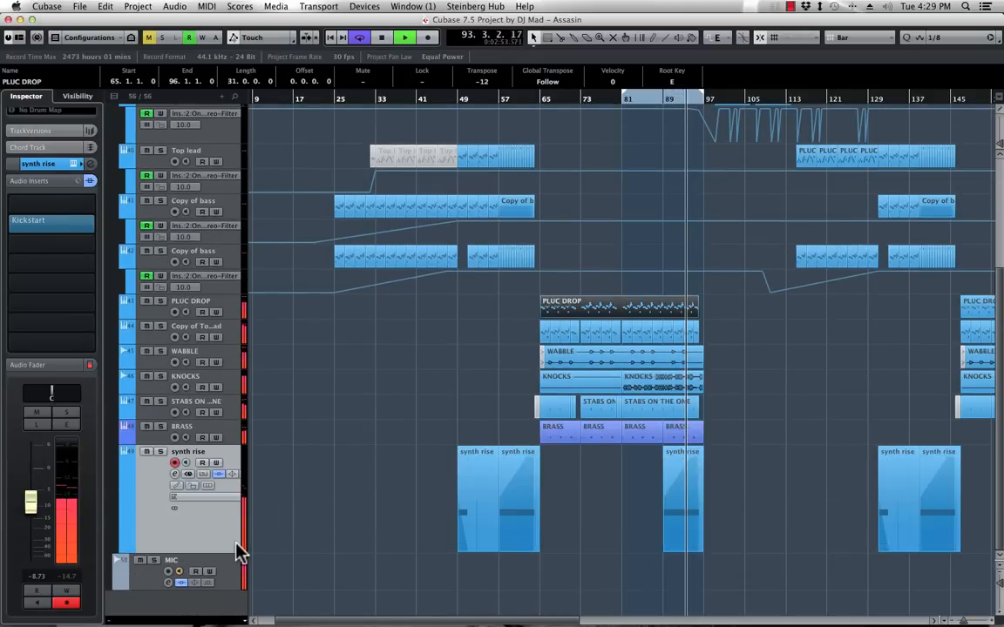
pyautogui.moveTo(30, 503); pyautogui.dragTo(37, 479)
pyautogui.click(69, 423)
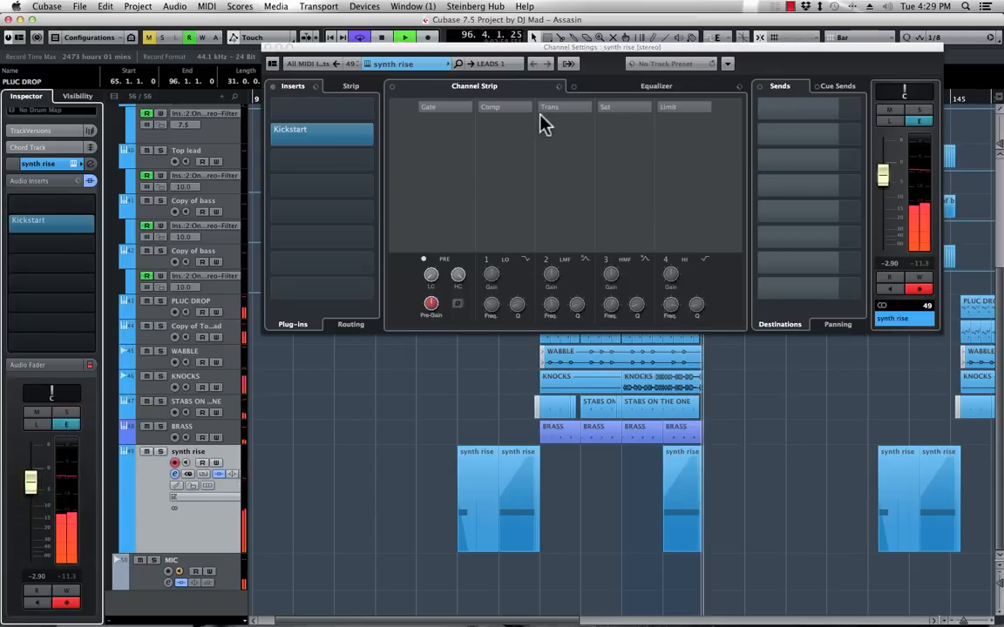
pyautogui.moveTo(473, 44); pyautogui.dragTo(1003, 50)
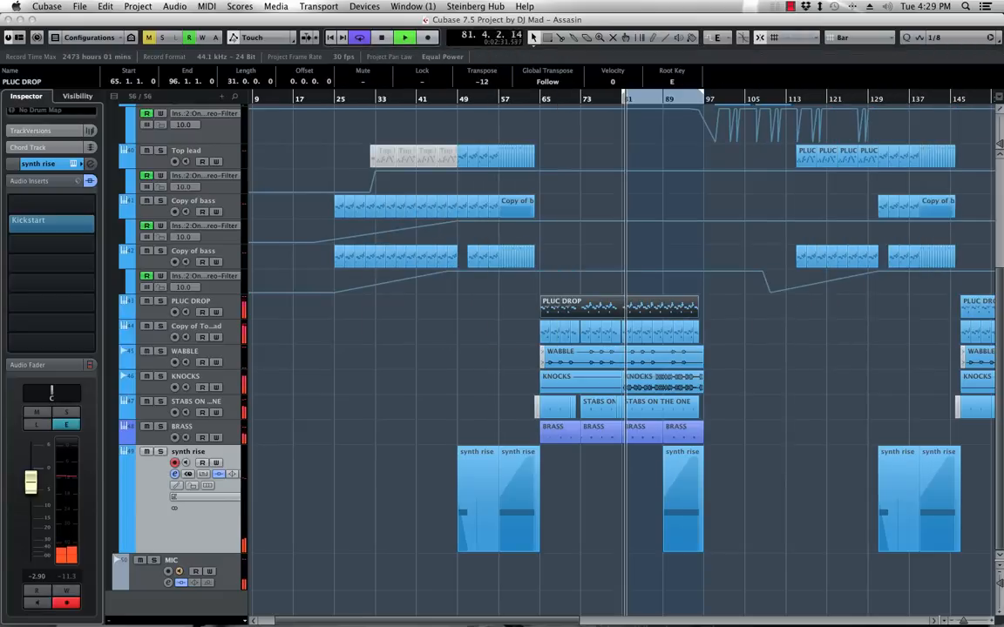
# Set the cycle range to the synth rise event, bars 89 to 97, and lower its track volume to -5.92
pyautogui.click(683, 471)
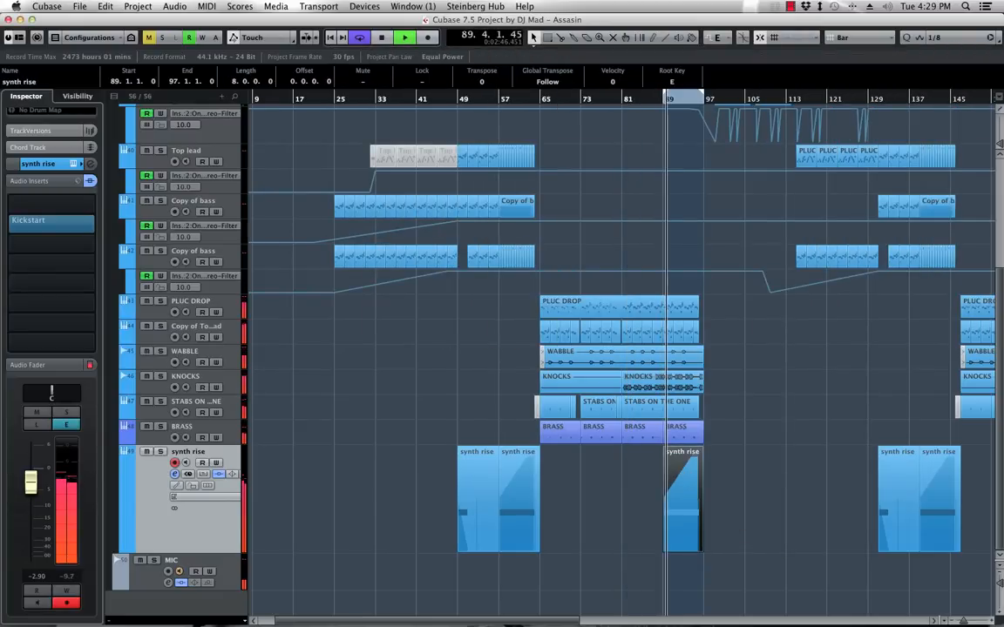
pyautogui.click(34, 485)
pyautogui.moveTo(34, 485); pyautogui.dragTo(30, 504)
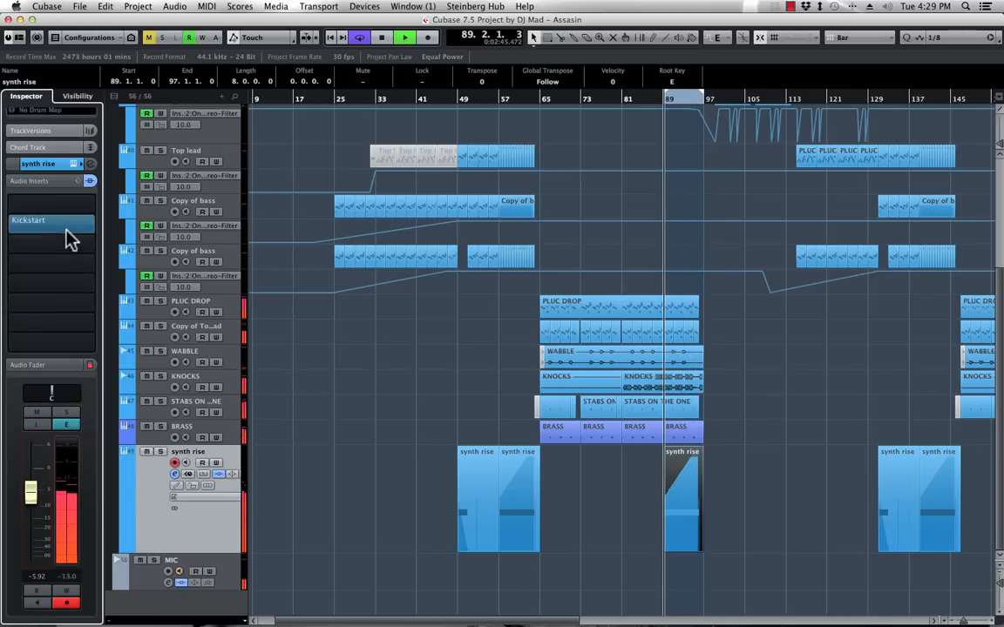
# Insert FabFilter Pro-Q ahead of Kickstart on the synth rise track
pyautogui.click(96, 213)
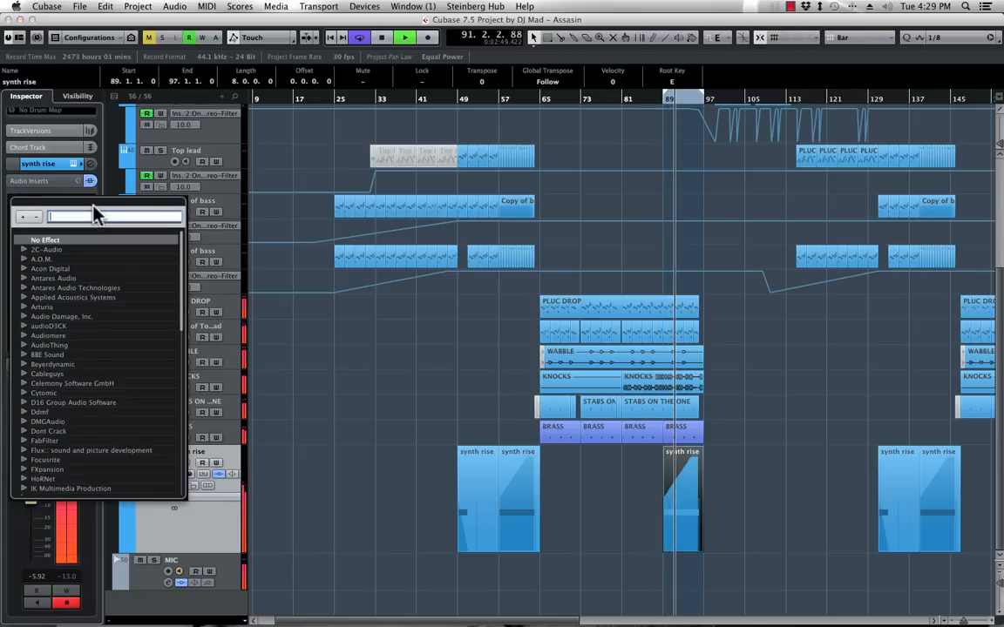
pyautogui.write('FAB')
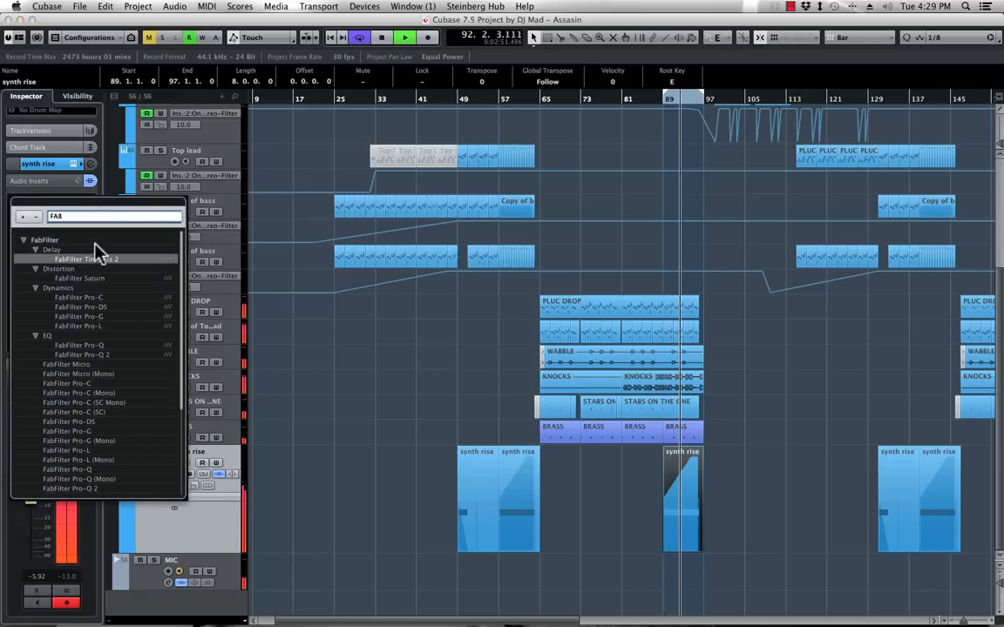
pyautogui.click(122, 345)
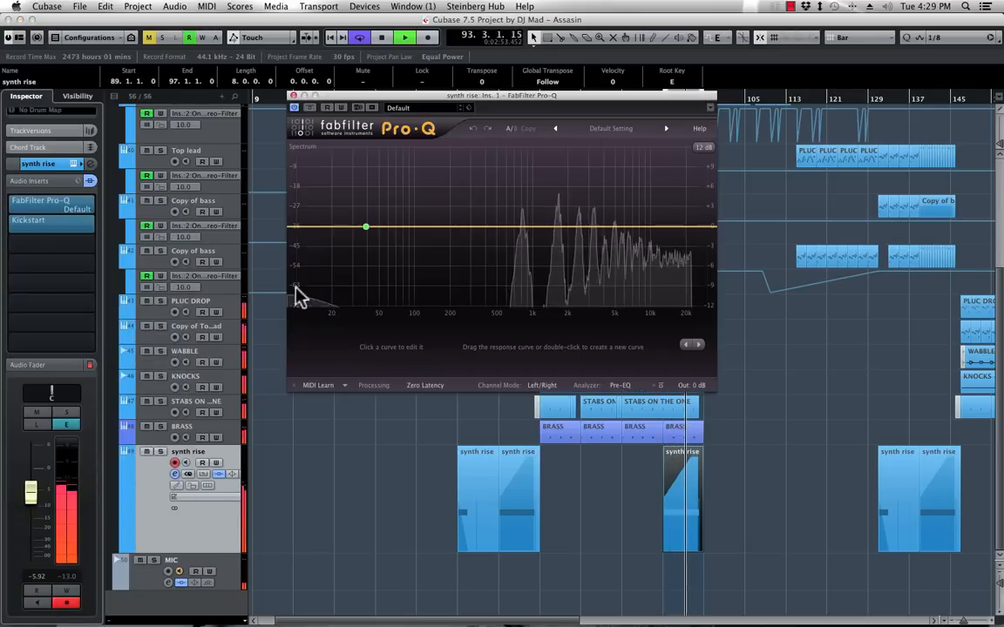
# Load Pro-Q's Low Cut preset on the synth rise, raise the cutoff to slightly above 200 Hz, and stop playback
pyautogui.click(612, 130)
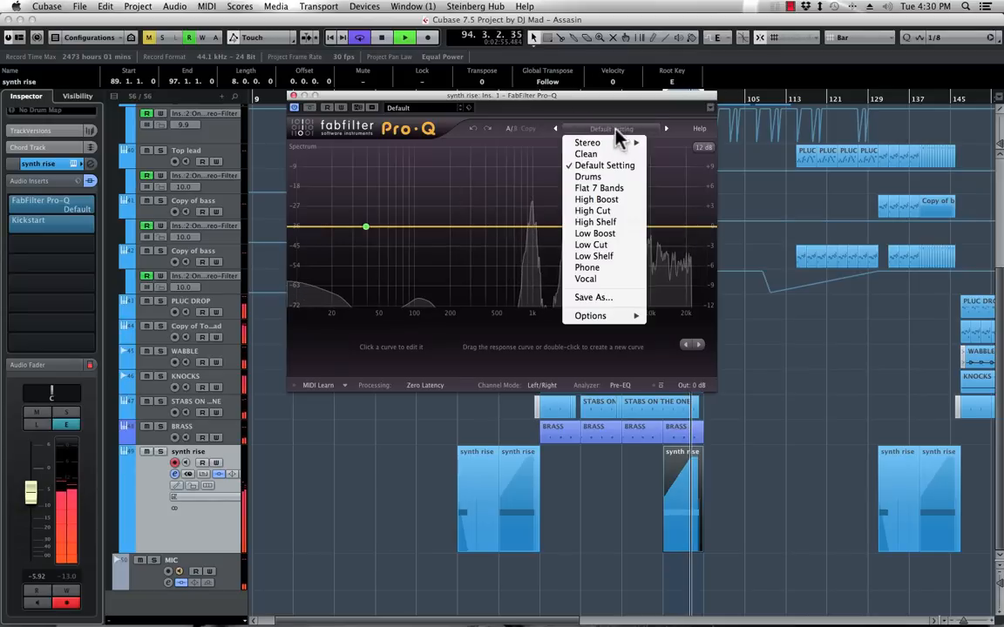
pyautogui.click(605, 210)
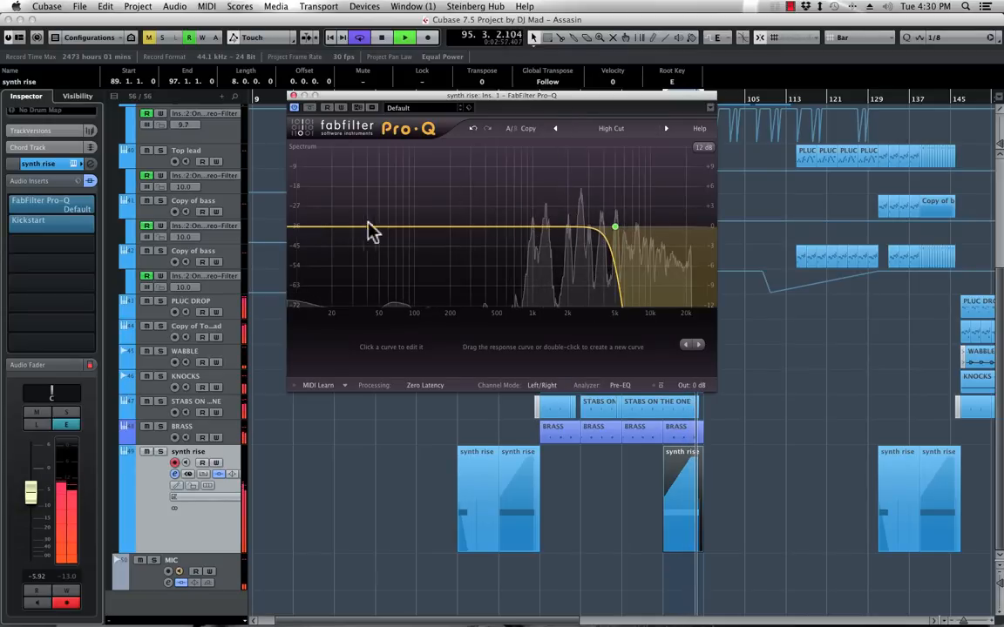
pyautogui.click(612, 129)
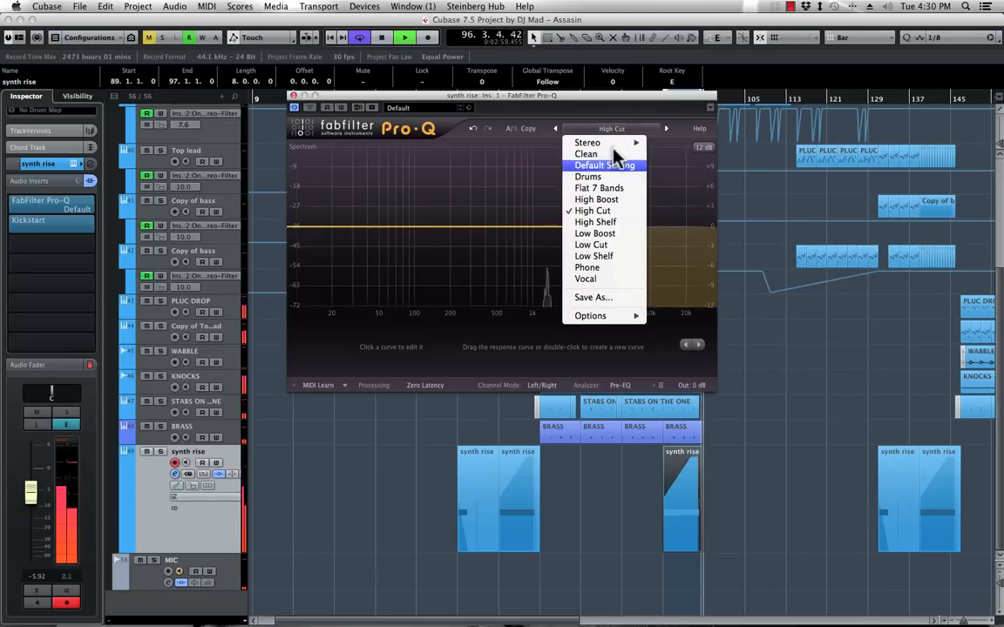
pyautogui.click(596, 245)
pyautogui.moveTo(379, 227); pyautogui.dragTo(460, 228)
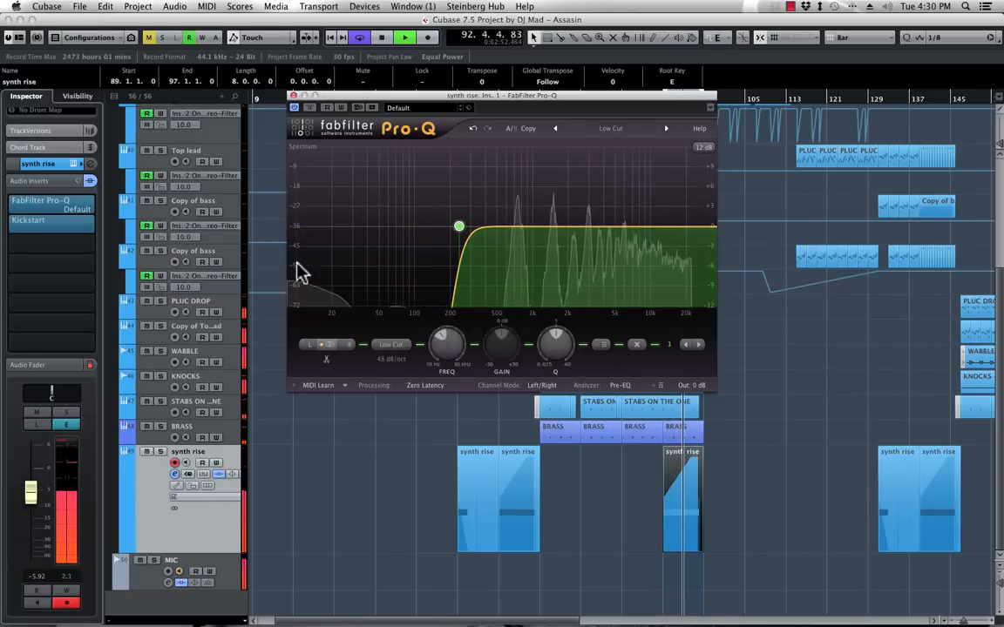
pyautogui.press('space')
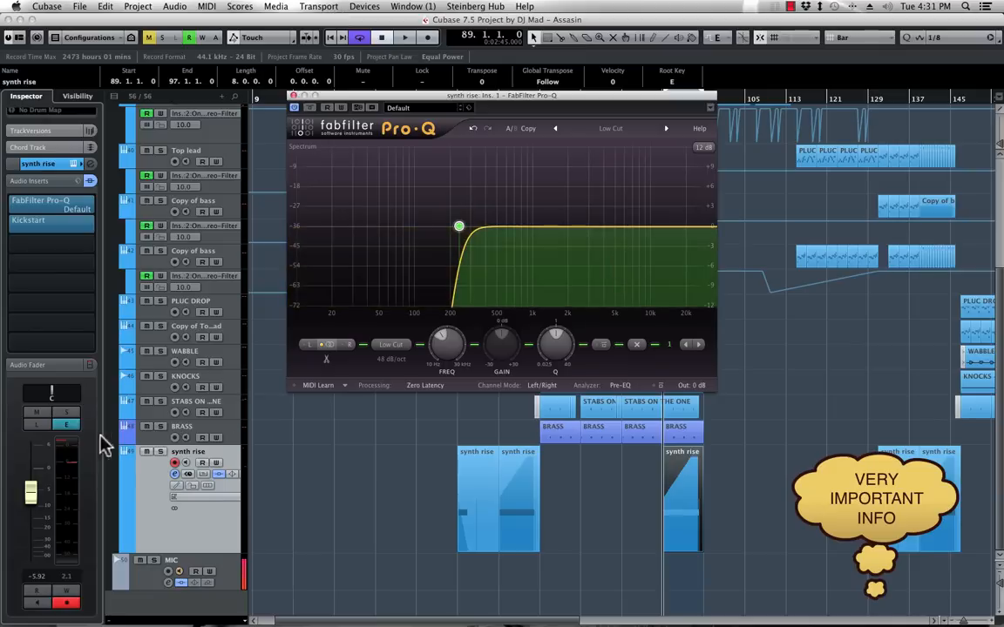
# Select the BRASS track and move the Pro-Q window around to look over the drop's parts
pyautogui.click(235, 439)
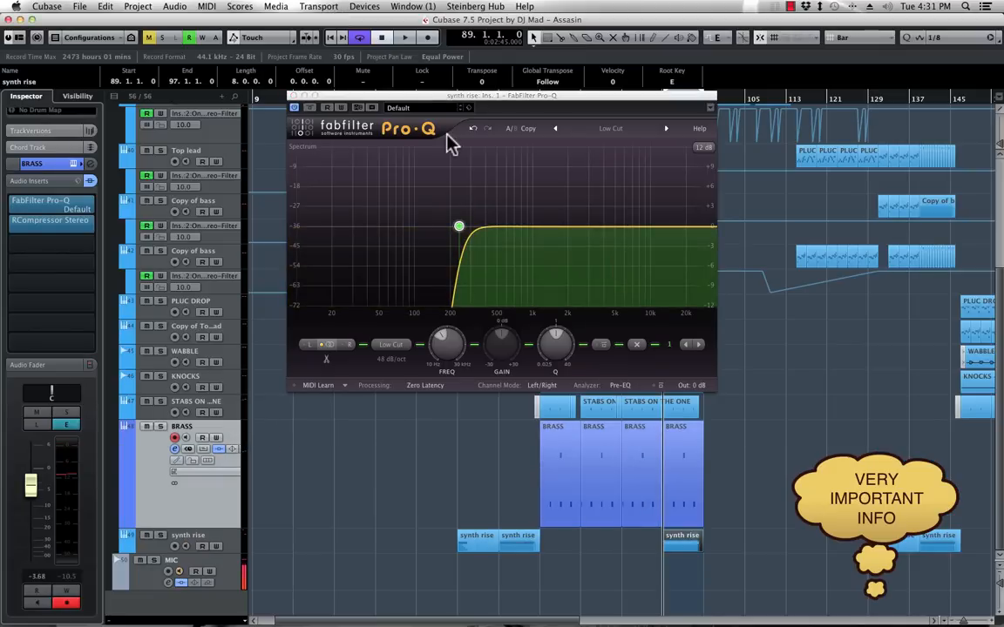
pyautogui.moveTo(453, 96); pyautogui.dragTo(941, 110)
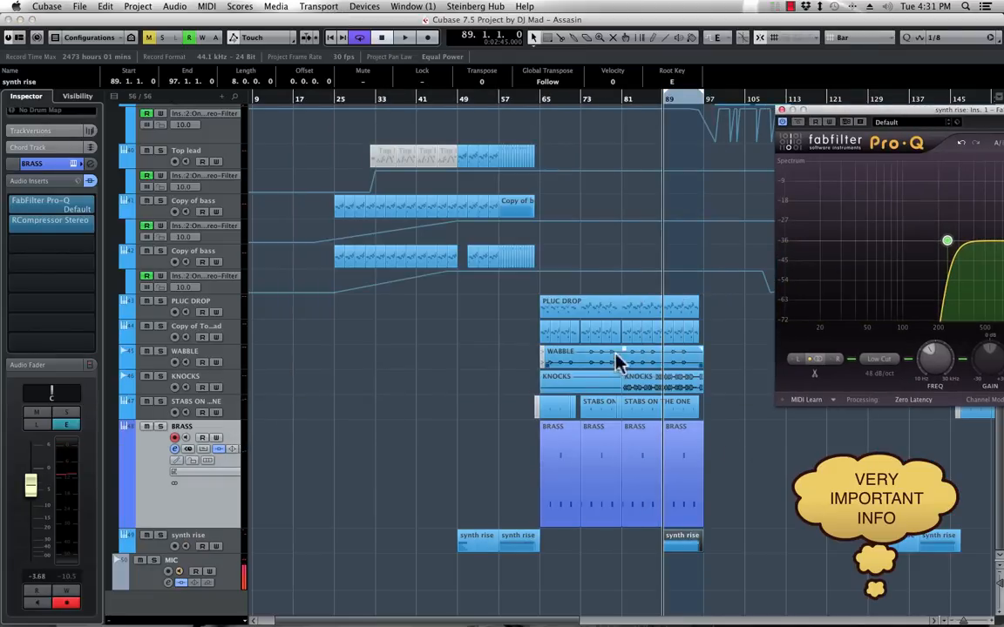
pyautogui.moveTo(736, 116); pyautogui.dragTo(261, 81)
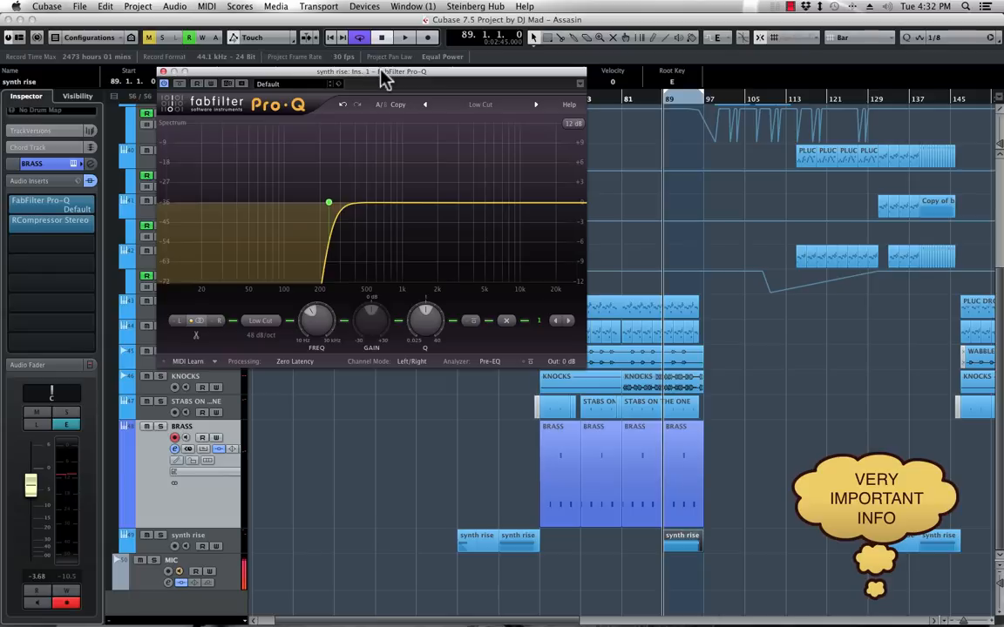
# Delete the first KNOCKS event, spanning bars 65 to 81
pyautogui.moveTo(764, 457); pyautogui.dragTo(455, 450)
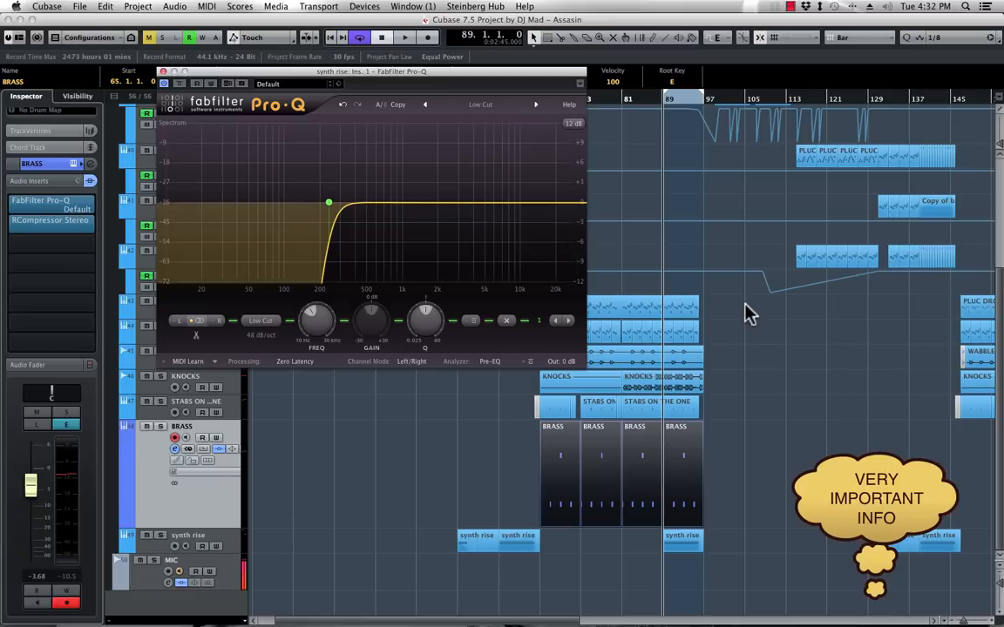
pyautogui.click(573, 386)
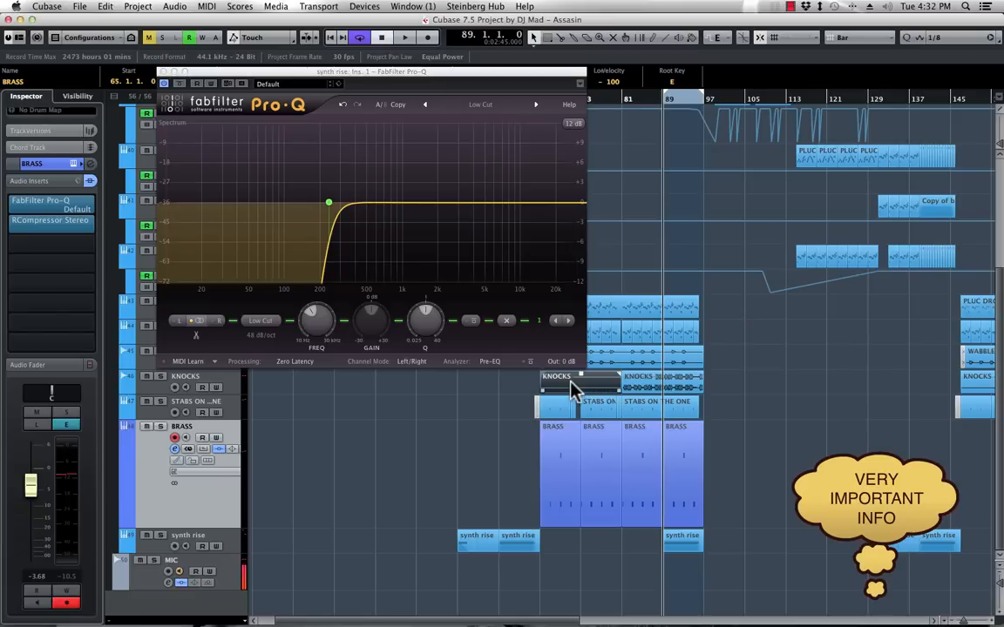
pyautogui.press('Delete')
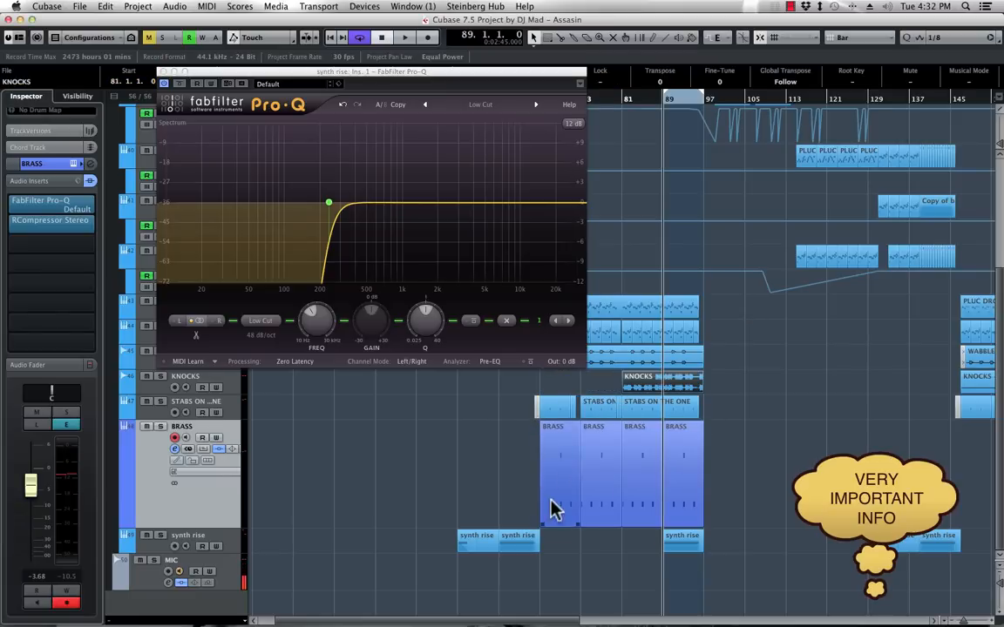
# Select the drop parts from PLUC DROP down to BRASS, close the Pro-Q window, and play the cycle from bar 89
pyautogui.moveTo(735, 305); pyautogui.dragTo(489, 459)
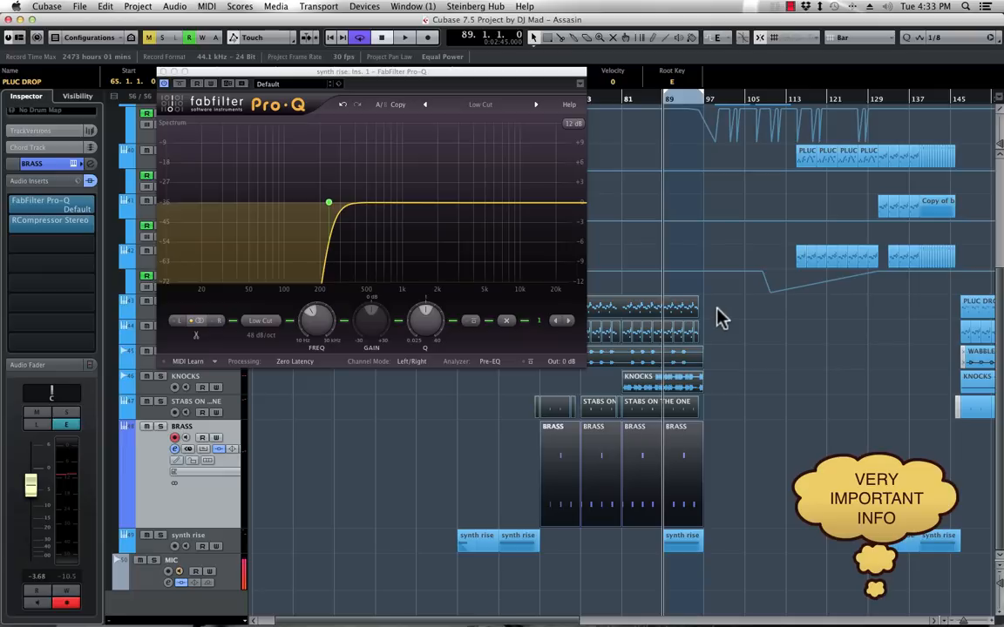
pyautogui.scroll(5, 507, 479)
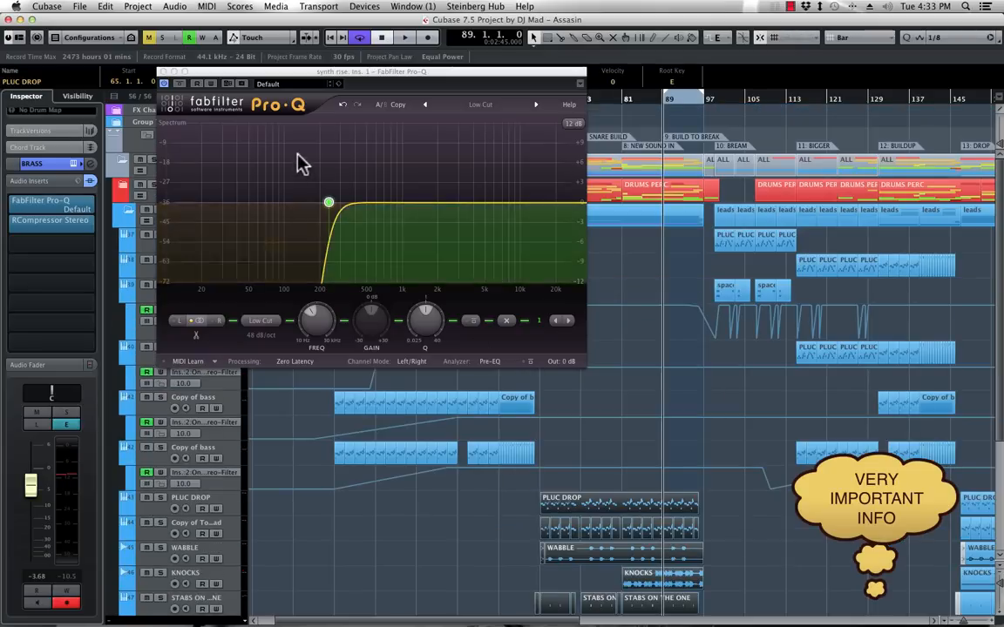
pyautogui.scroll(-5, 649, 383)
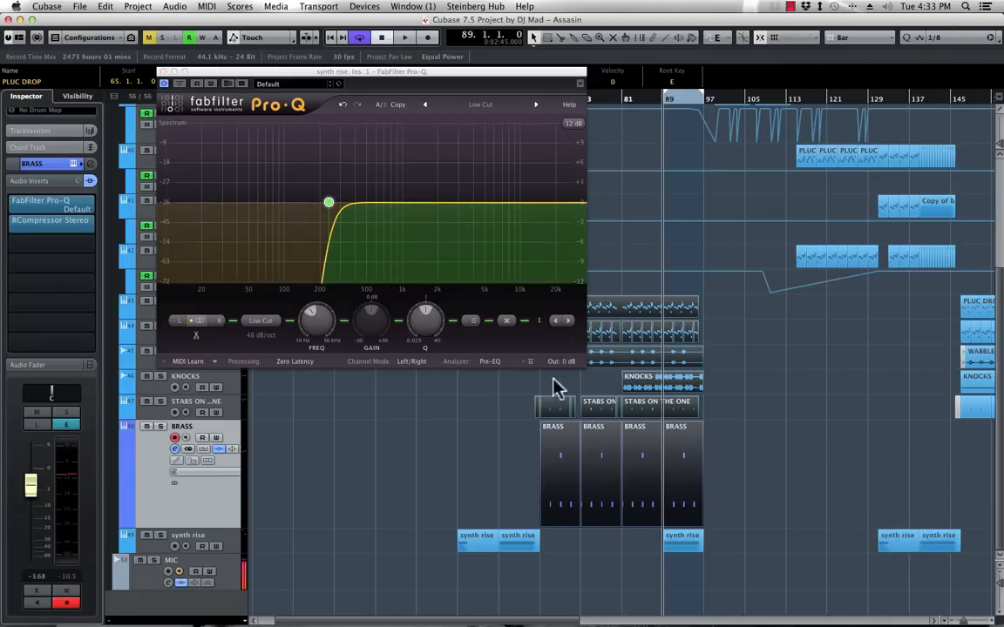
pyautogui.click(162, 73)
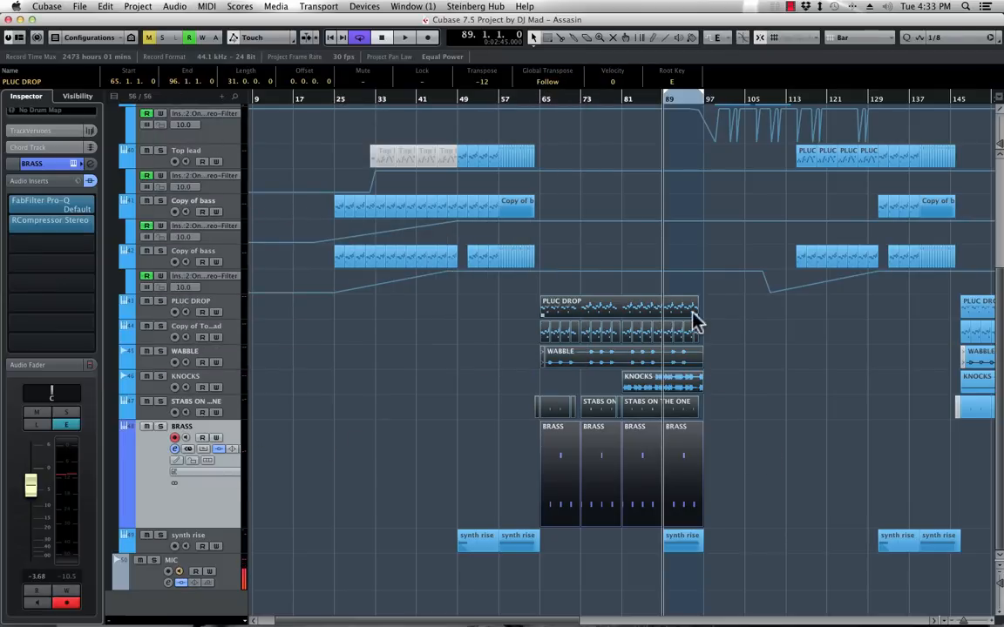
pyautogui.moveTo(723, 309); pyautogui.dragTo(447, 480)
pyautogui.press('space')
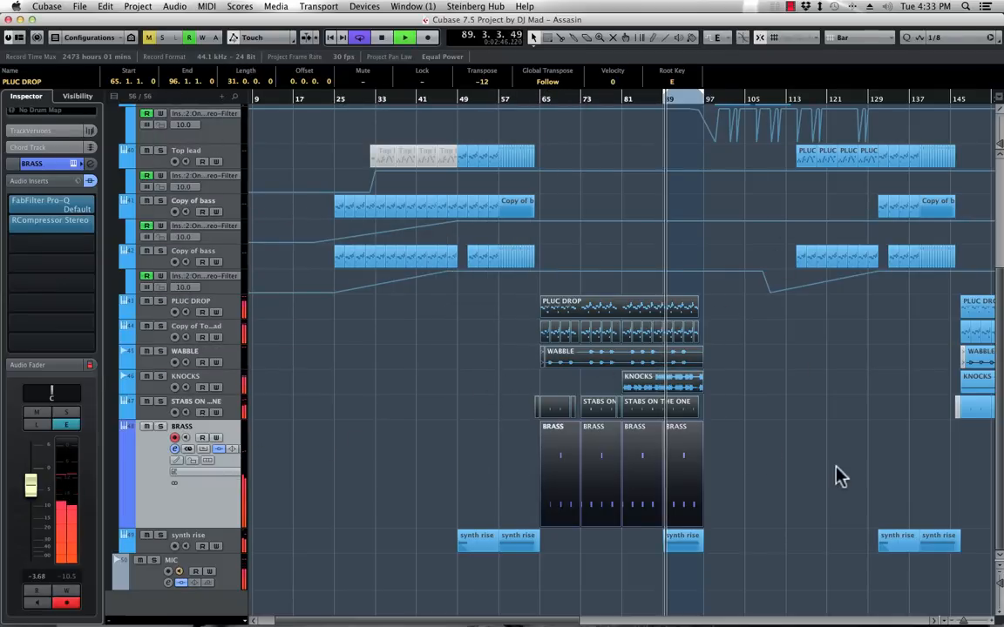
# Select the KNOCKS track, expand the Group Tracks folder to show the LEADS 1 filter automation, and stop playback
pyautogui.click(228, 542)
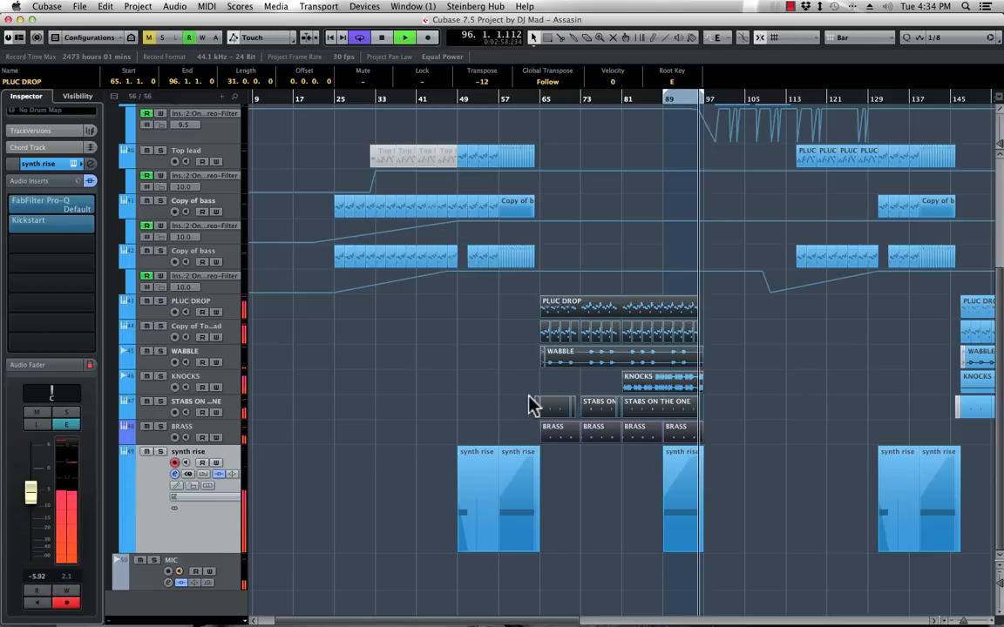
pyautogui.click(237, 392)
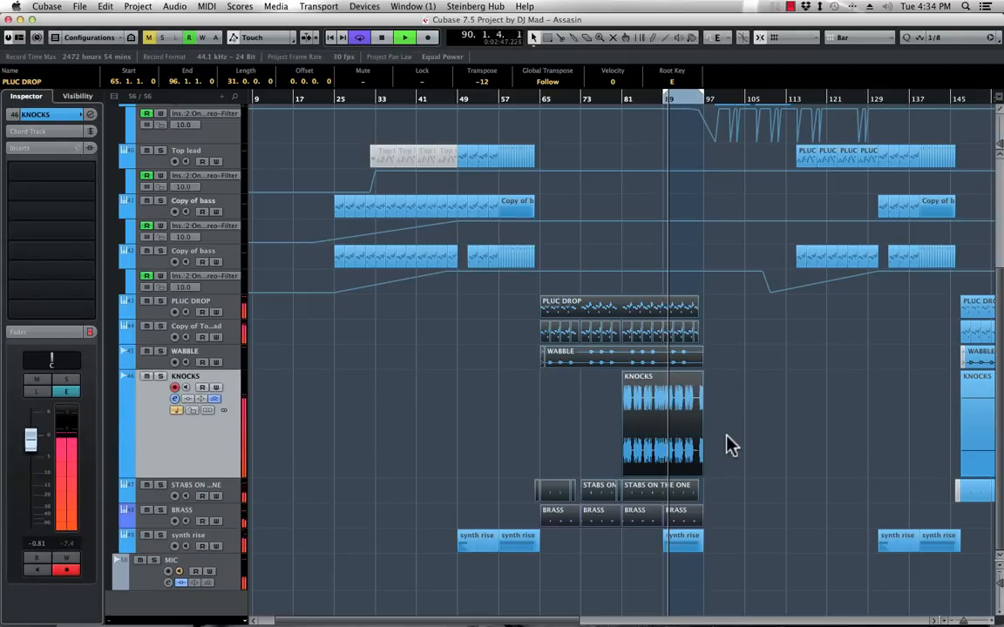
pyautogui.scroll(5, 733, 340)
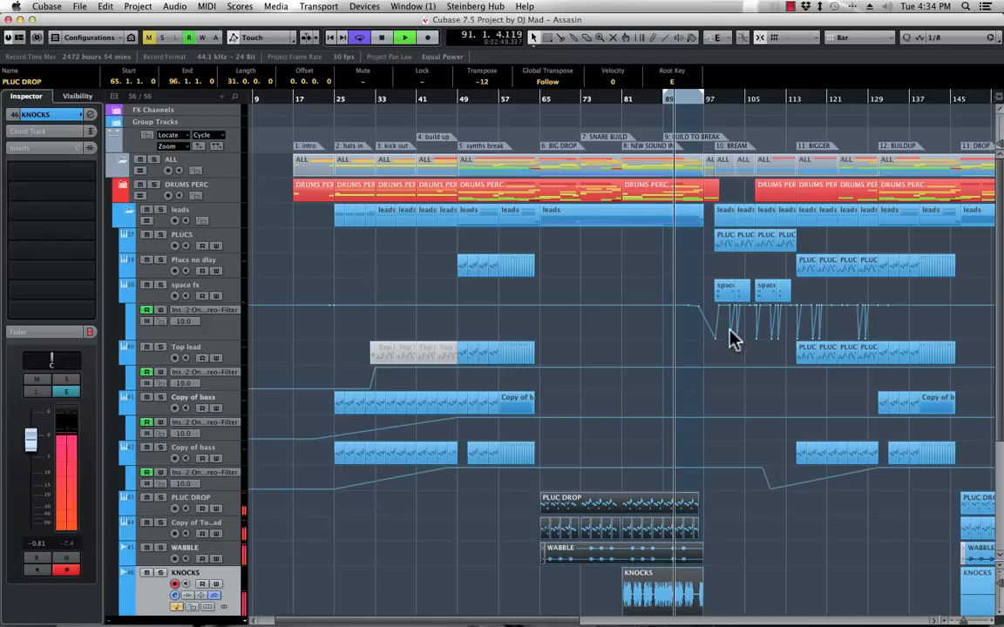
pyautogui.click(118, 124)
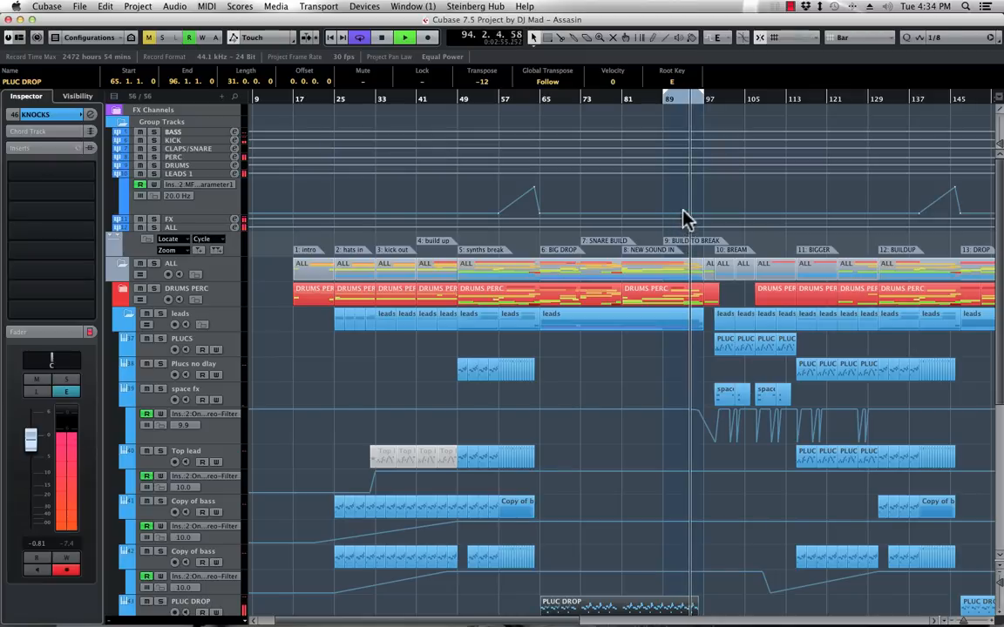
pyautogui.press('space')
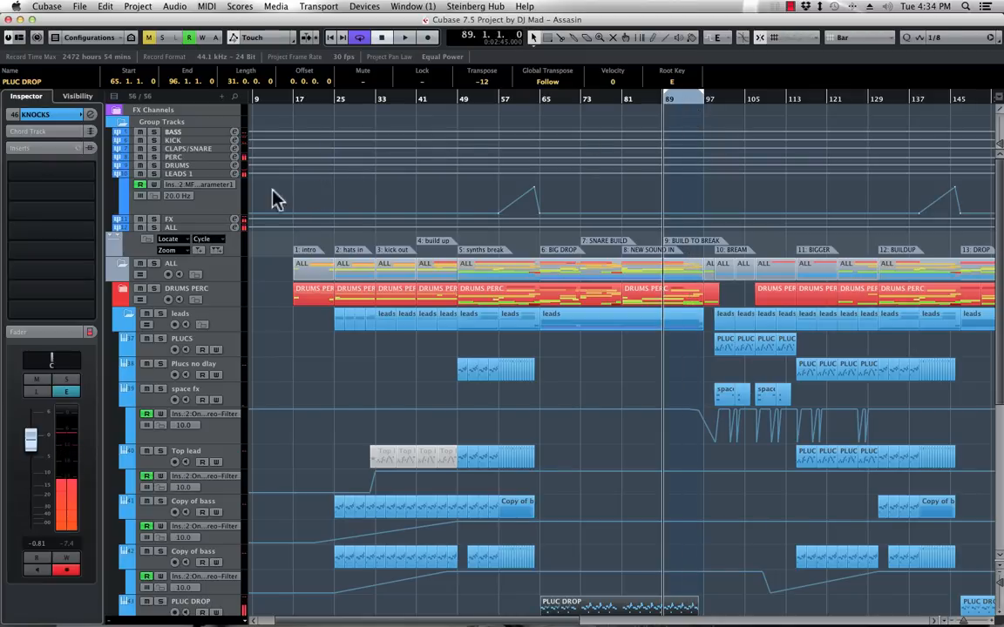
# Add points to the LEADS 1 filter automation, rising from between bars 93 and 94 to a peak at bar 96
pyautogui.click(679, 109)
pyautogui.moveTo(679, 109); pyautogui.dragTo(671, 156)
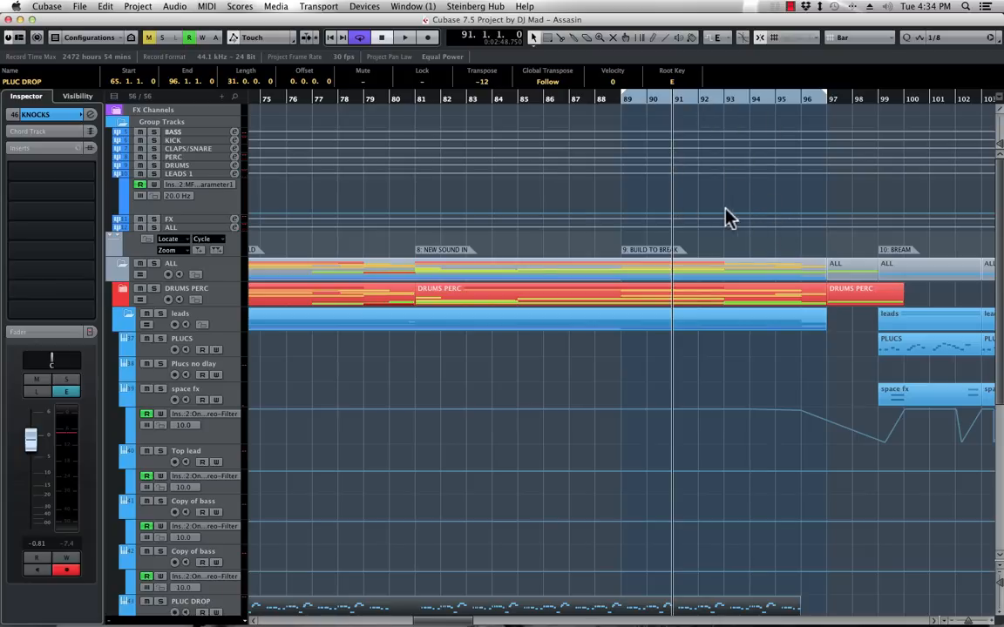
pyautogui.press('space')
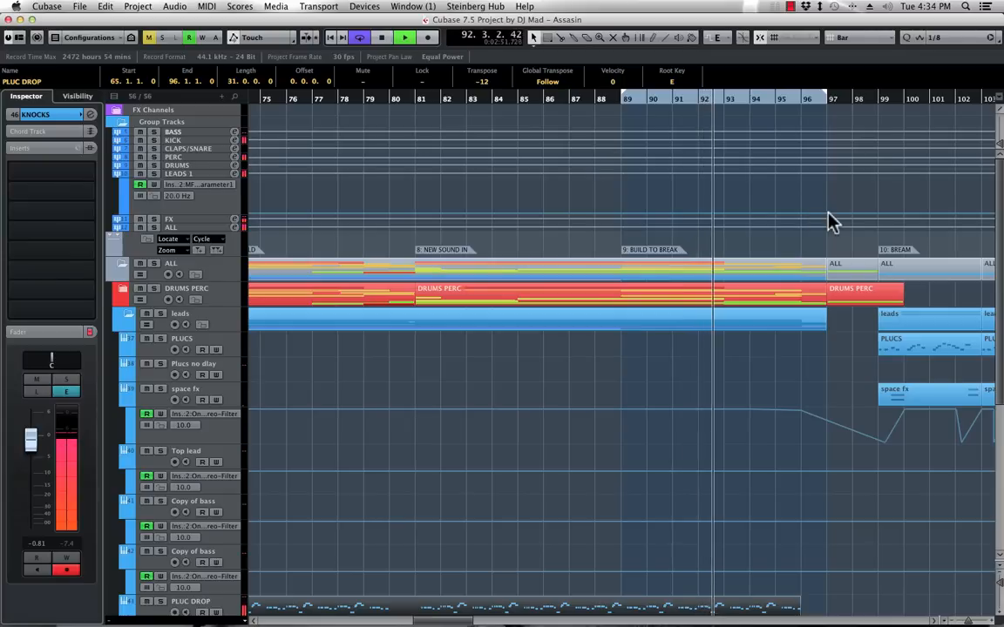
pyautogui.click(826, 213)
pyautogui.click(801, 212)
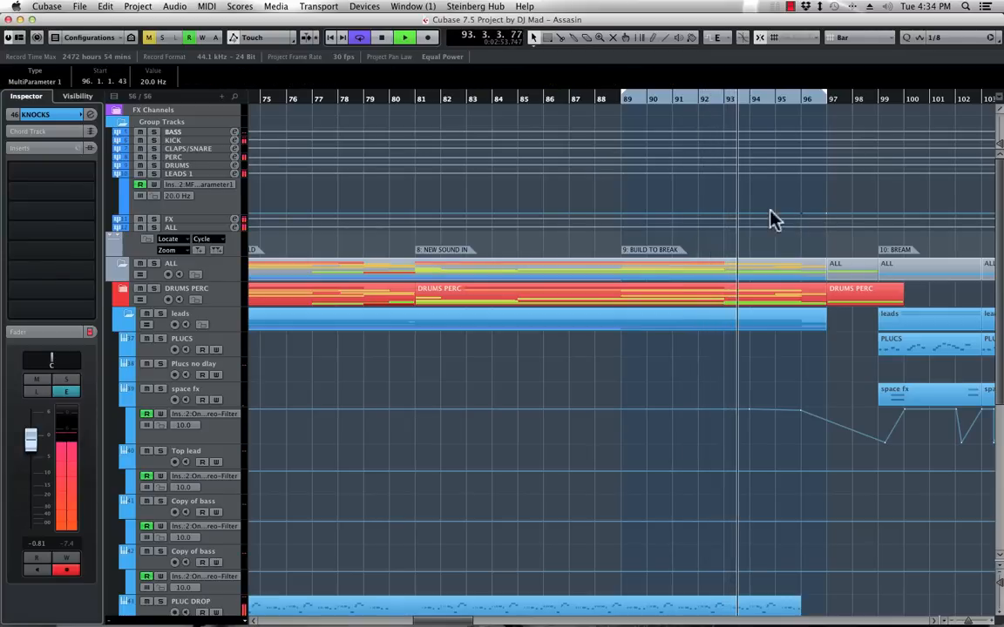
pyautogui.moveTo(801, 213)
pyautogui.mouseDown()
pyautogui.moveTo(801, 192)
pyautogui.moveTo(809, 202)
pyautogui.moveTo(795, 228)
pyautogui.mouseUp()
pyautogui.click(762, 99)
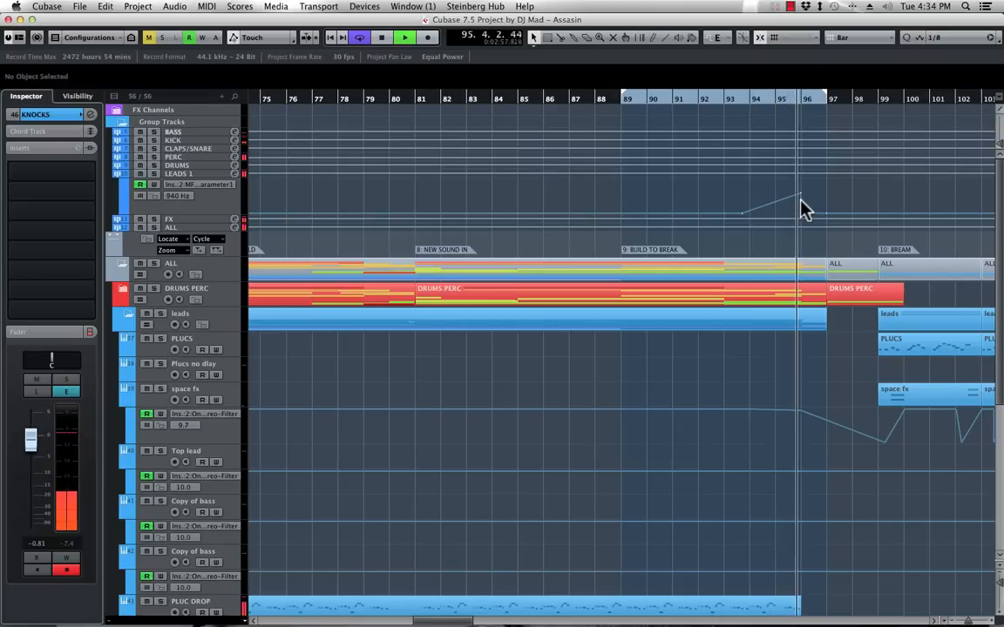
# Move the start point of the LEADS 1 filter rise to bar 93 at 20.0 Hz
pyautogui.click(729, 102)
pyautogui.moveTo(742, 213); pyautogui.dragTo(726, 213)
pyautogui.click(727, 98)
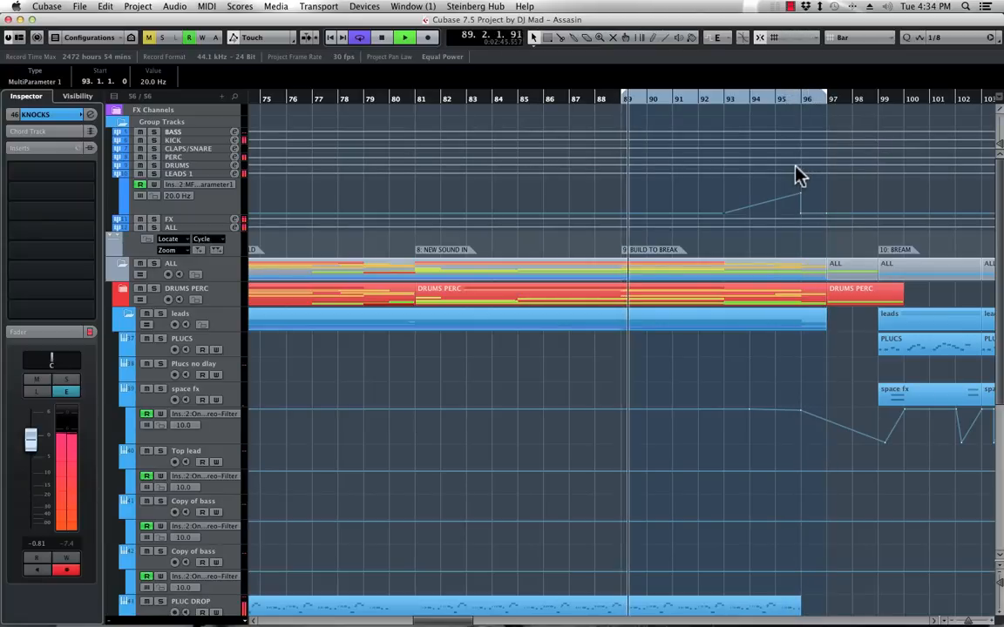
# Look over the filter rises across the arrangement, select the synth rise track, and open its Kickstart insert
pyautogui.press('g')
pyautogui.press('g')
pyautogui.press('g')
pyautogui.press('g')
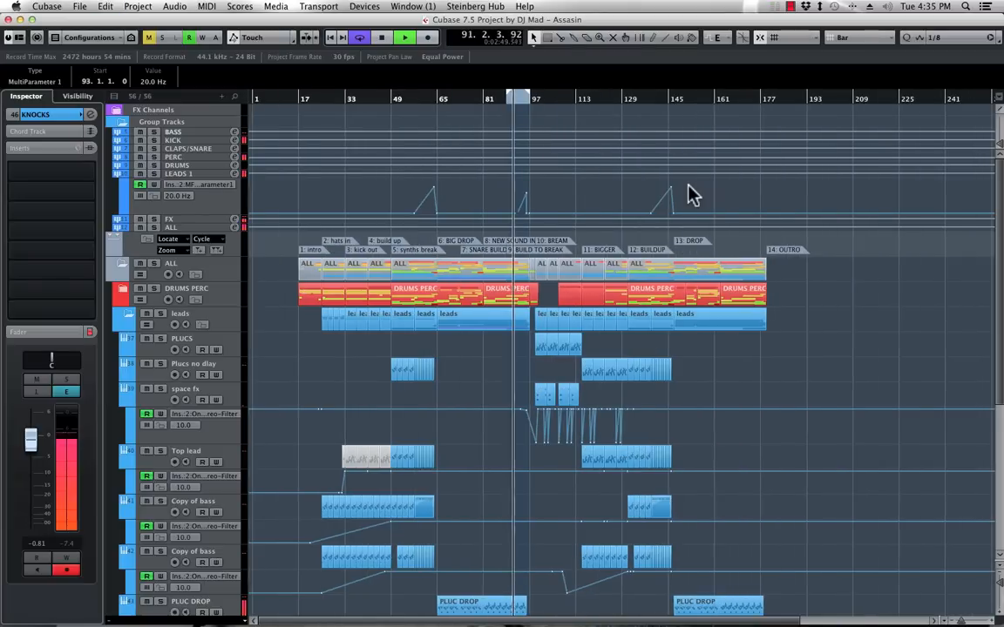
pyautogui.press('h')
pyautogui.press('h')
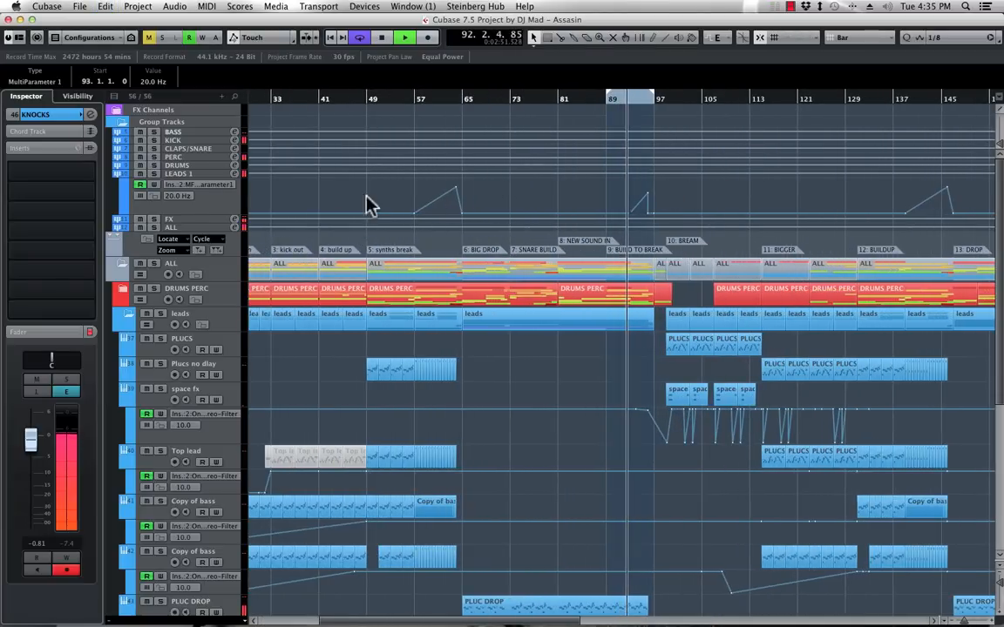
pyautogui.scroll(-5, 358, 186)
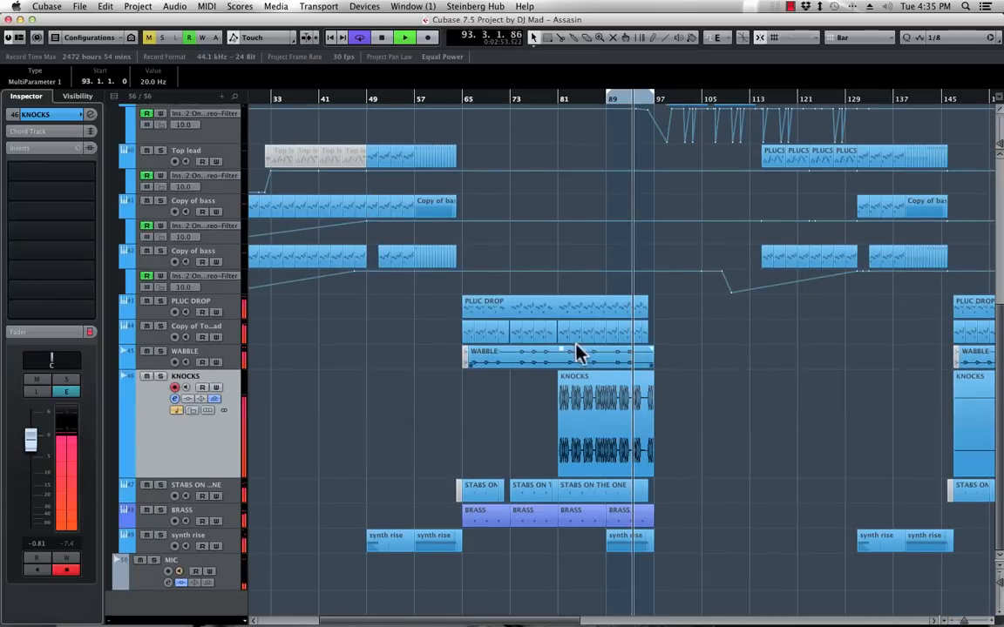
pyautogui.click(235, 547)
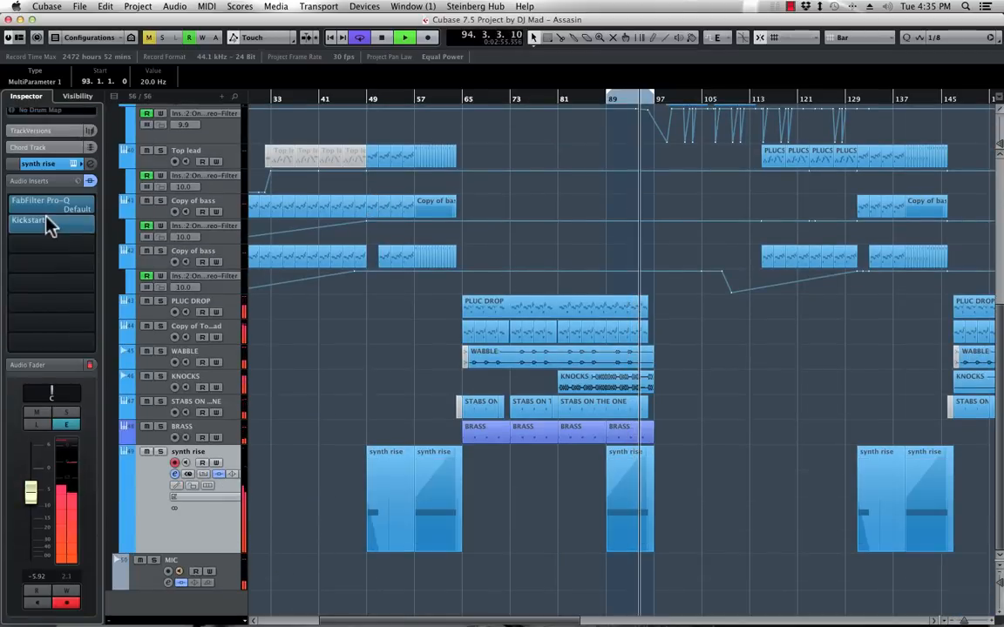
pyautogui.click(52, 204)
pyautogui.click(59, 210)
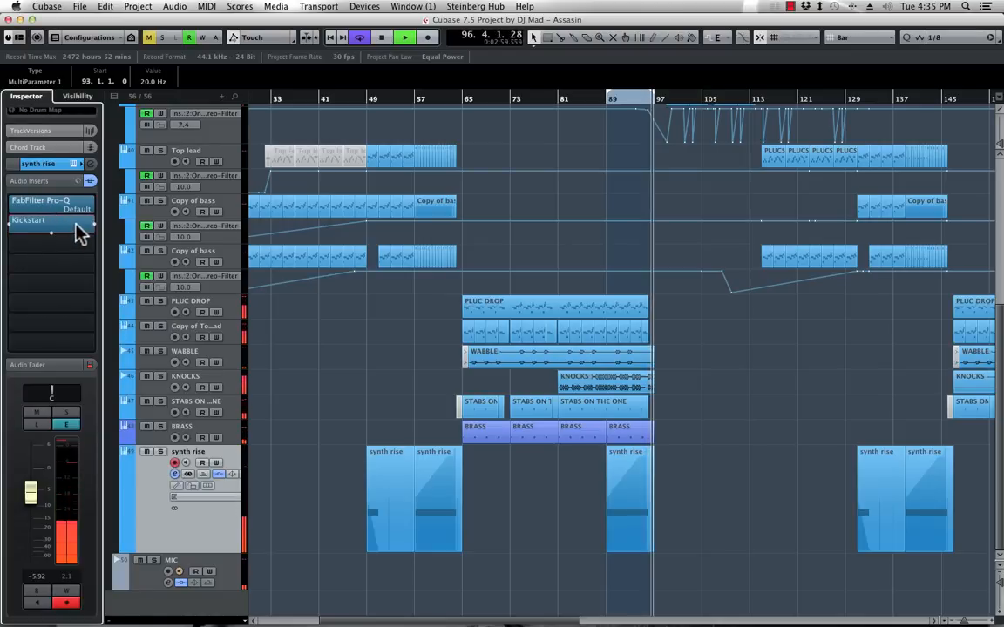
pyautogui.click(76, 229)
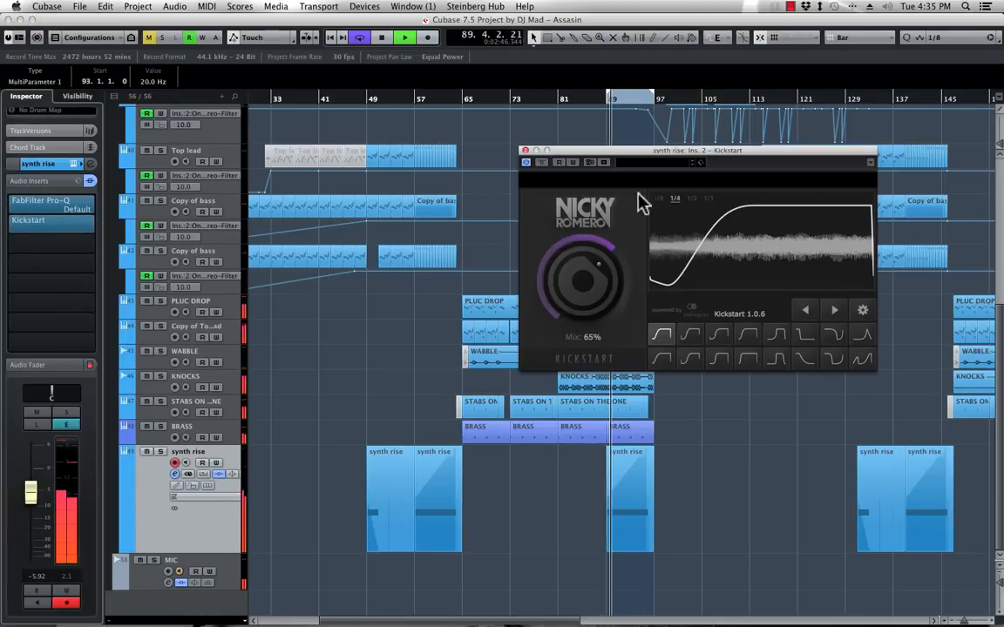
# Compare Kickstart's ducking curves on the synth rise, choose the third curve in the first row, and audition the track soloed
pyautogui.click(717, 337)
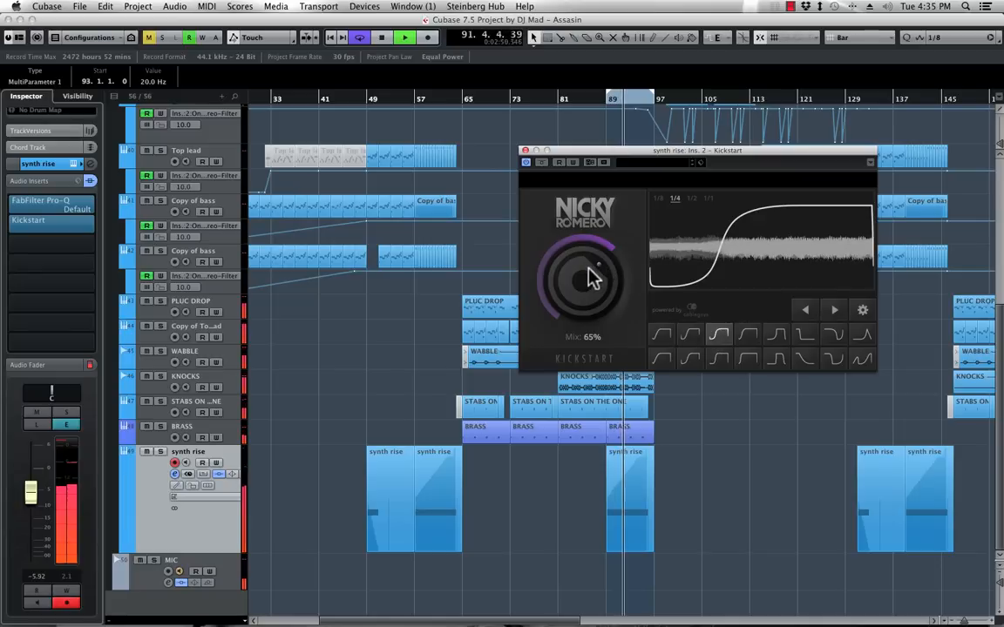
pyautogui.click(690, 336)
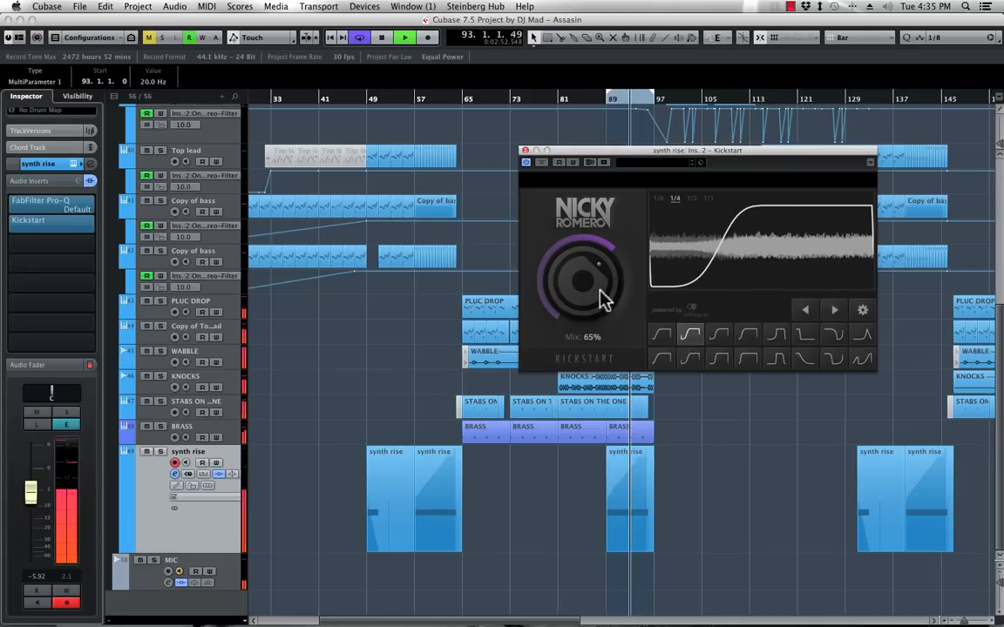
pyautogui.click(718, 340)
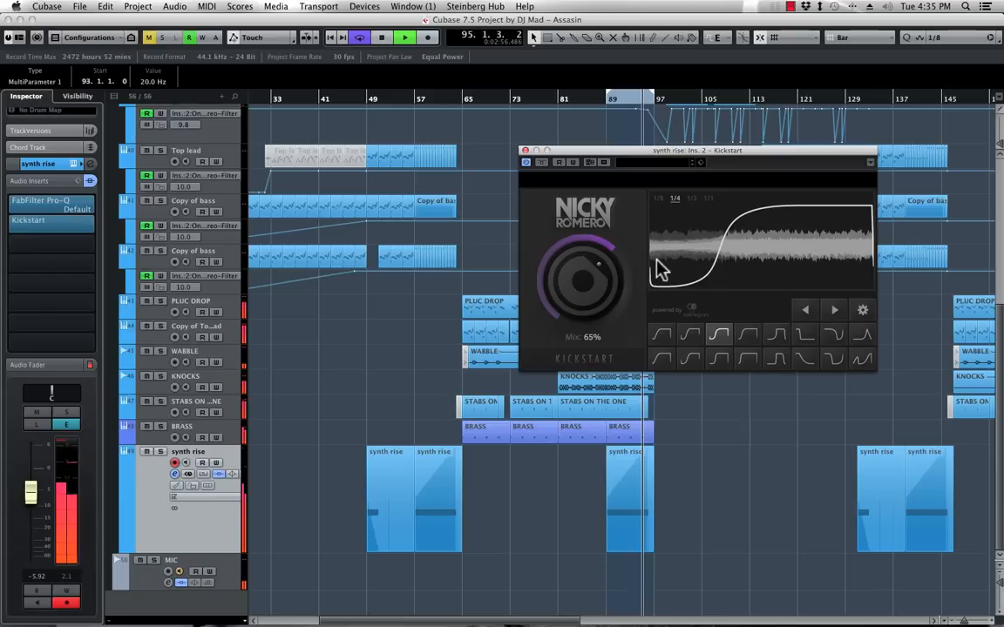
pyautogui.click(161, 453)
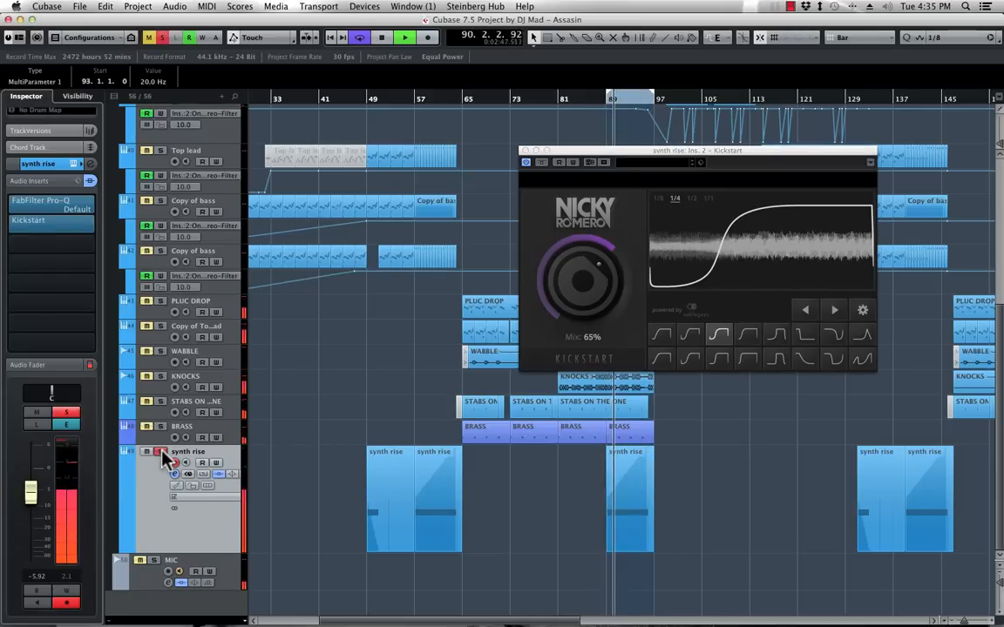
pyautogui.click(160, 453)
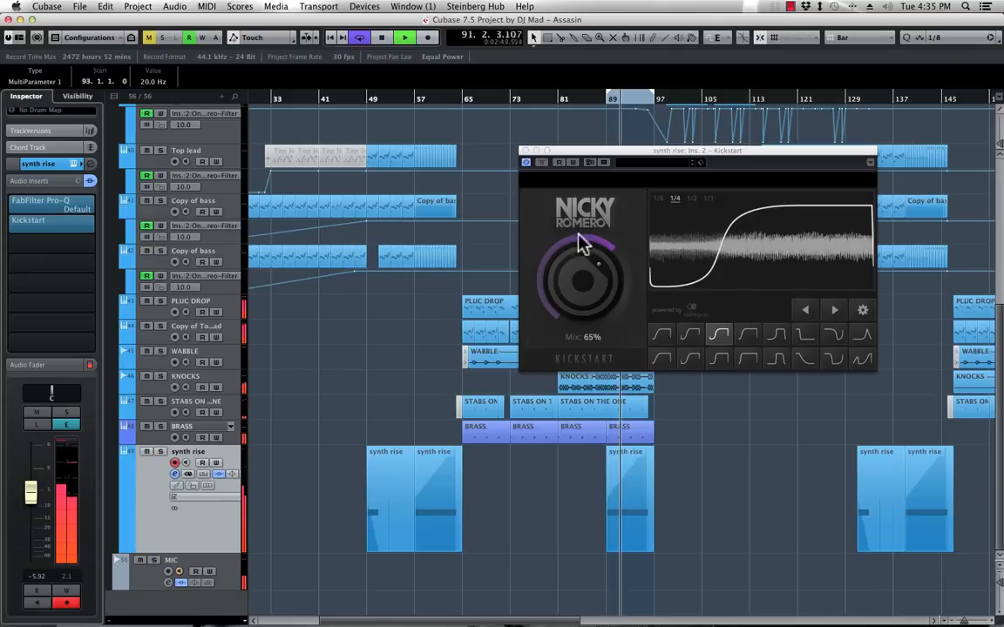
# Raise Kickstart's mix to 100%, lower the synth rise track's level to -7.48 dB, and close the plug-in
pyautogui.moveTo(578, 233); pyautogui.dragTo(579, 222)
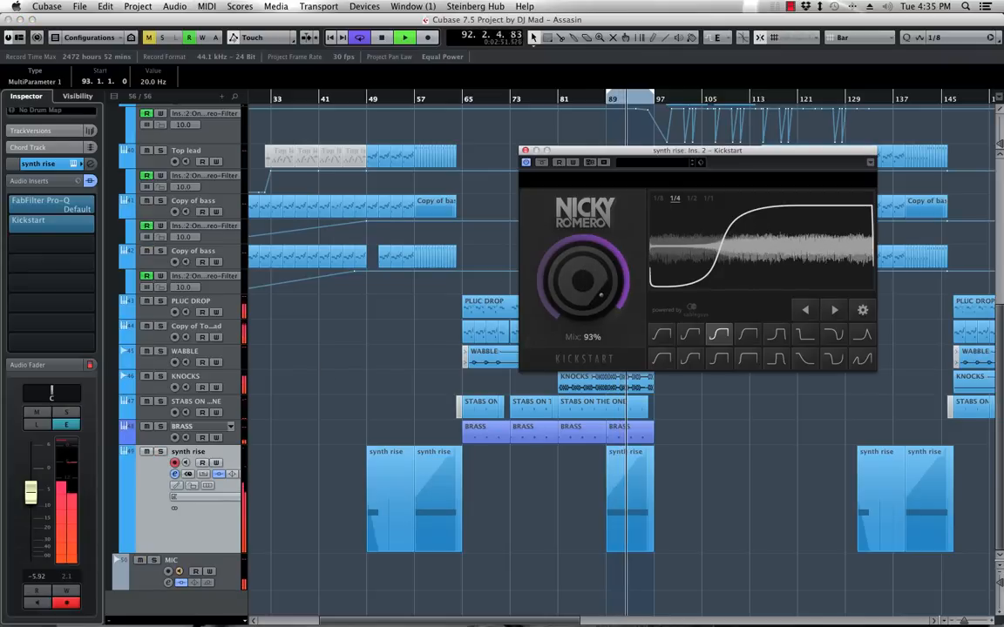
pyautogui.click(160, 452)
pyautogui.click(161, 452)
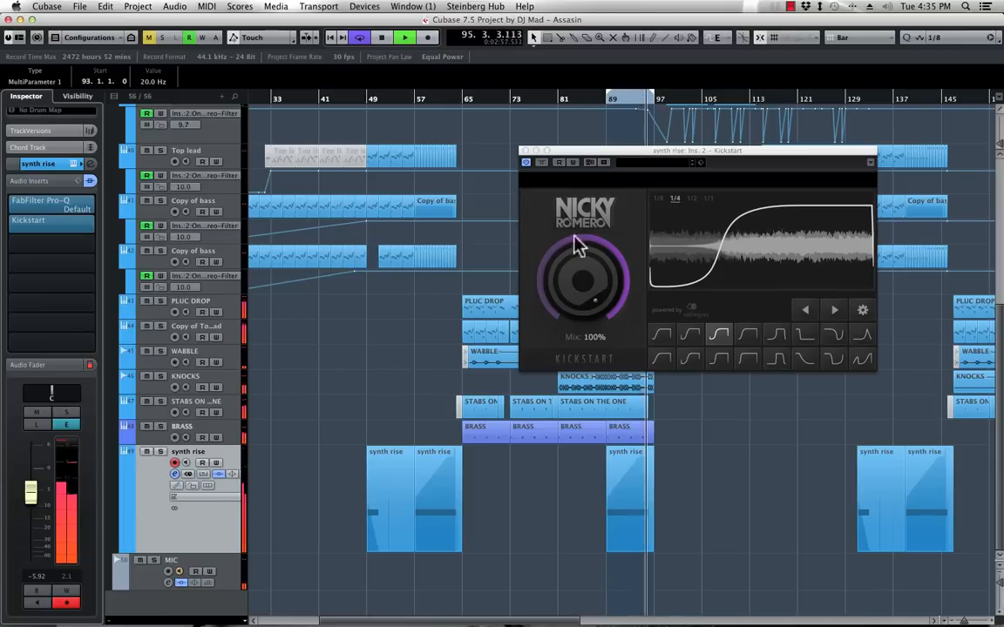
pyautogui.moveTo(39, 509); pyautogui.dragTo(31, 505)
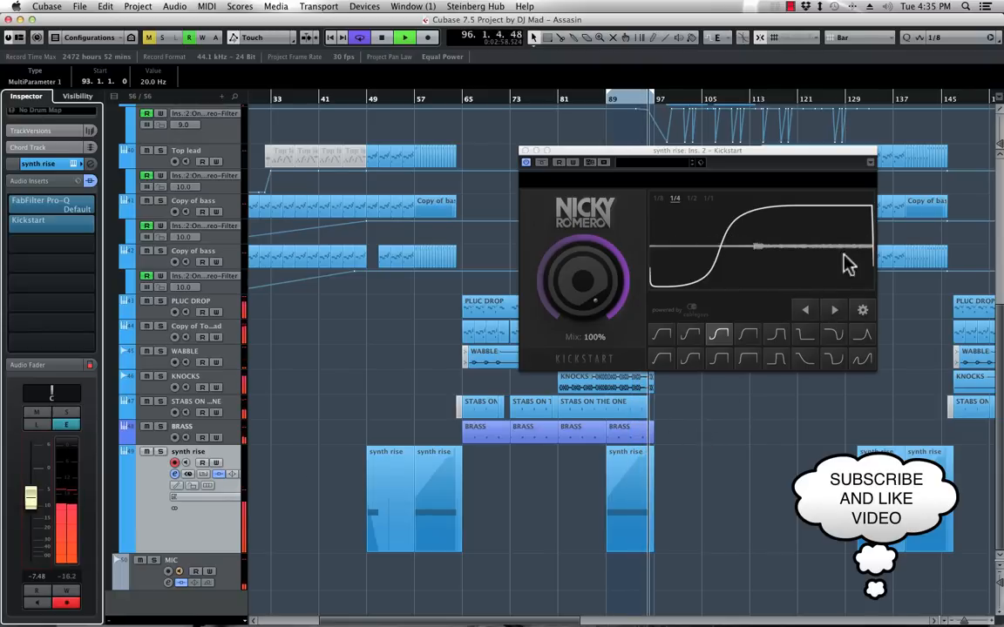
pyautogui.click(525, 152)
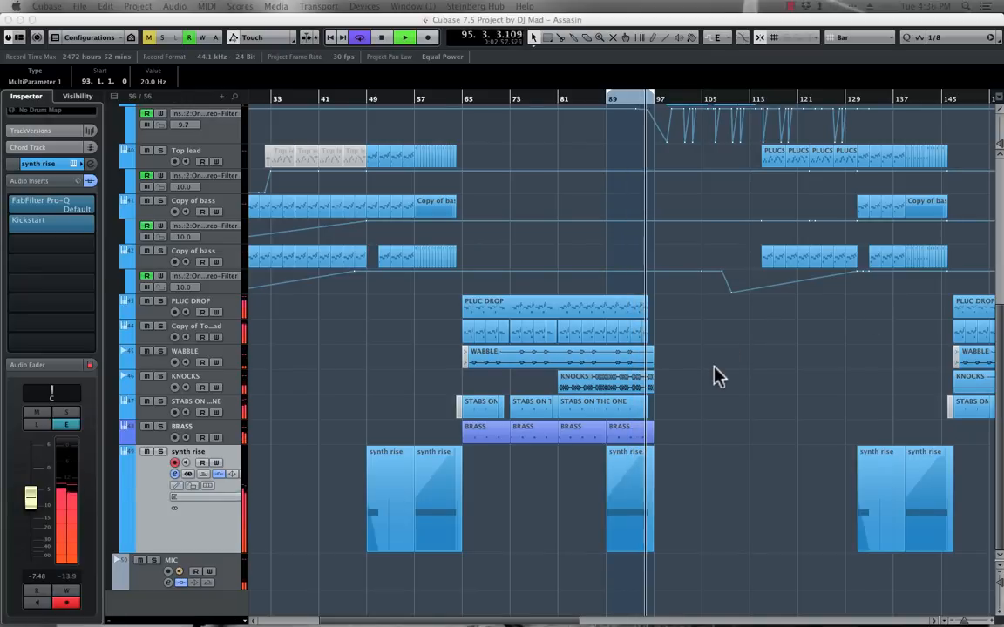
# Stop playback, collapse the leads folder, and expand the DRUMS PERC folder to show its tracks
pyautogui.press('space')
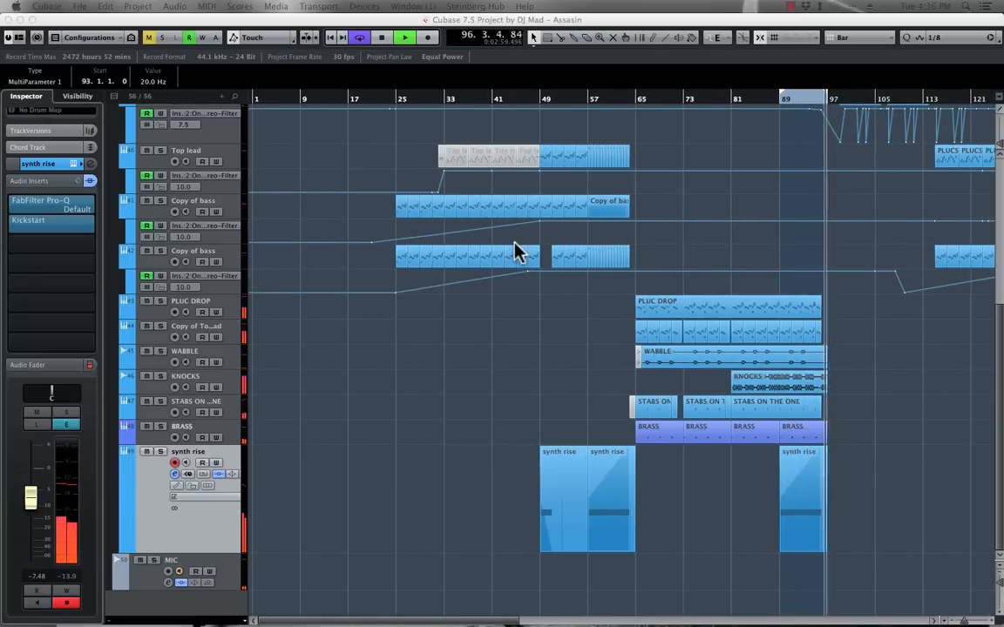
pyautogui.scroll(10, 560, 258)
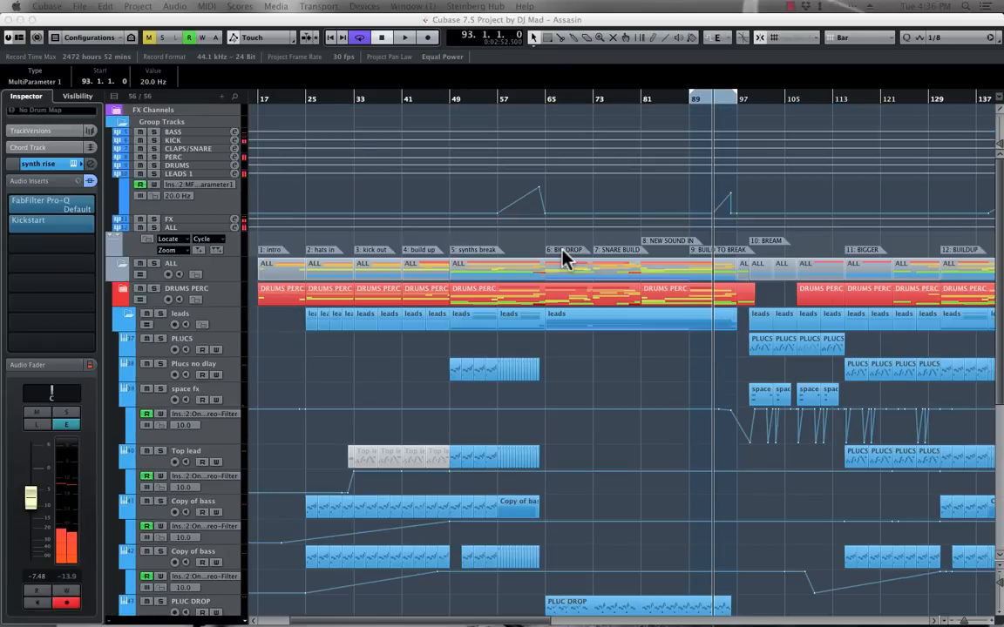
pyautogui.click(129, 323)
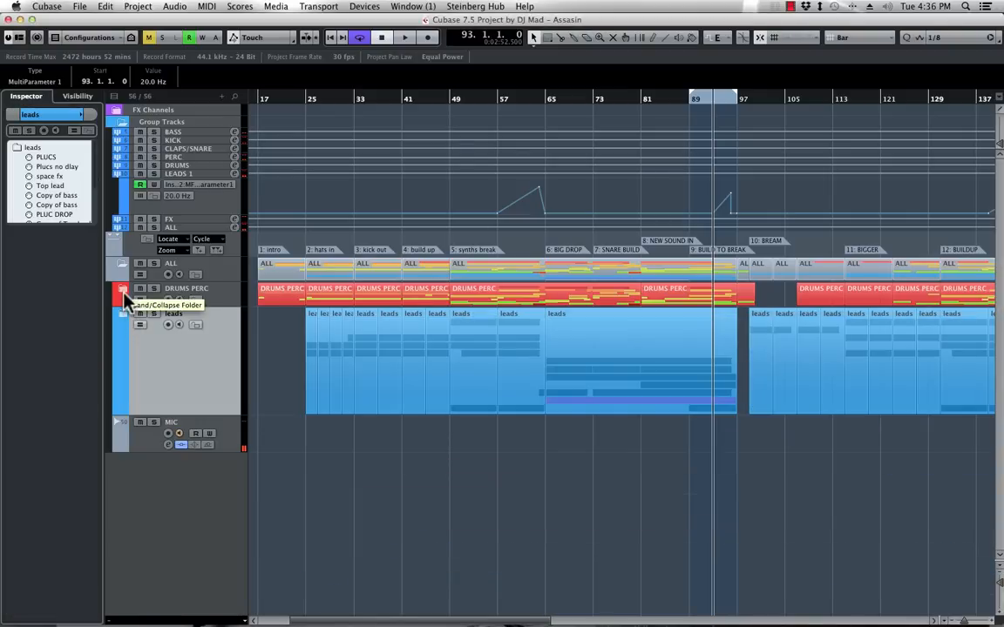
pyautogui.click(125, 291)
pyautogui.scroll(-10, 764, 432)
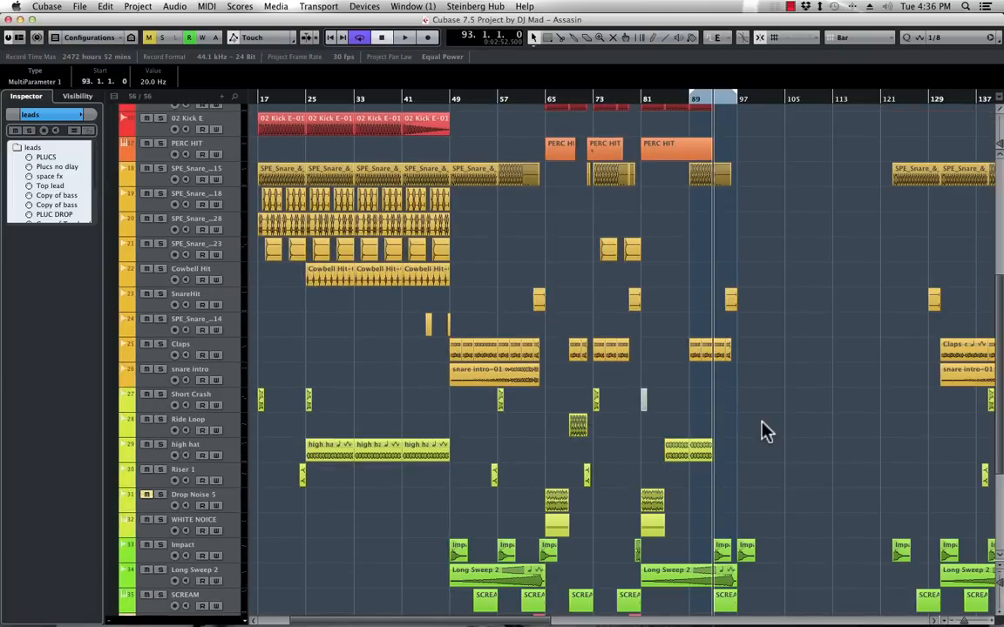
pyautogui.scroll(8, 764, 432)
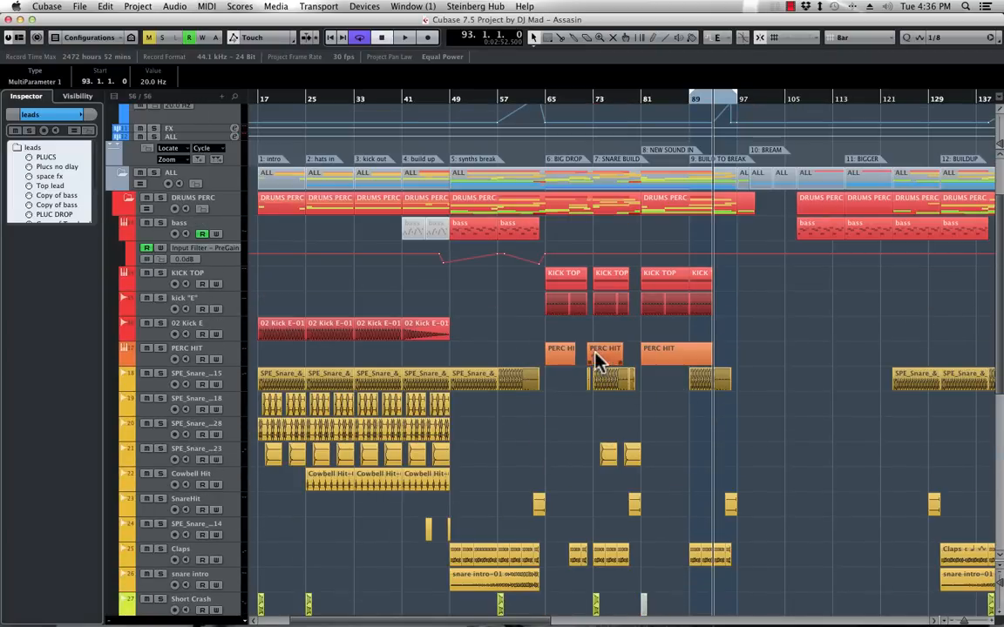
# Select the PERC HIT track and extend the start of its second part back to bar 71
pyautogui.press('h')
pyautogui.press('h')
pyautogui.press('h')
pyautogui.press('h')
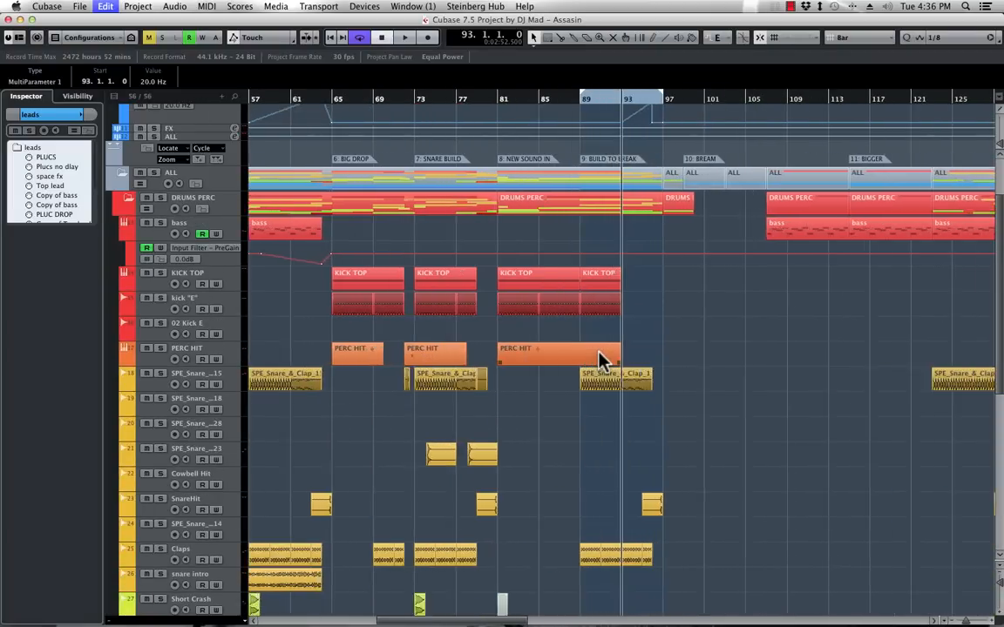
pyautogui.hscroll(-6, 601, 361)
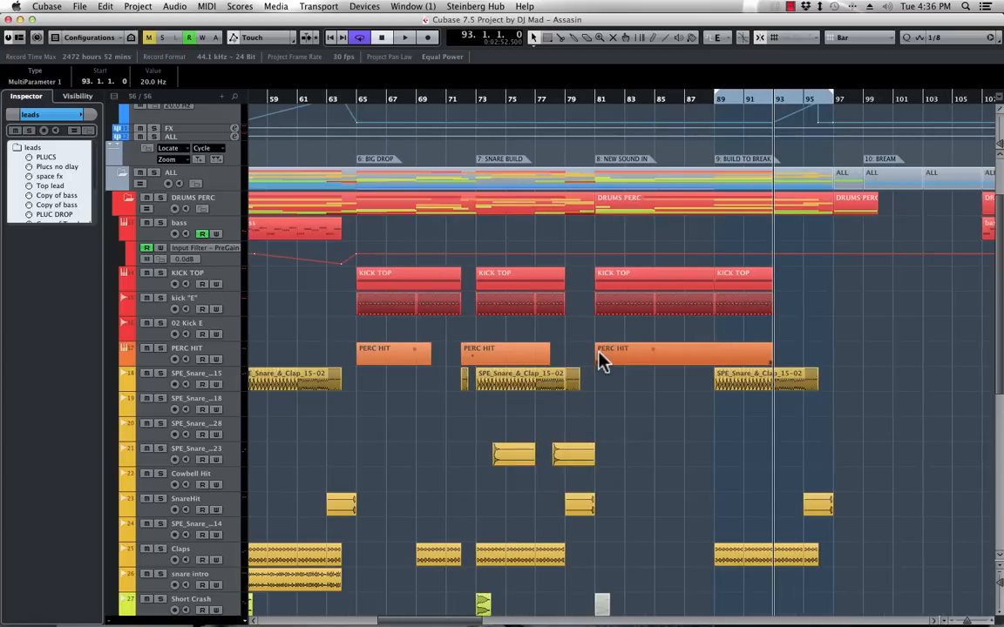
pyautogui.click(241, 363)
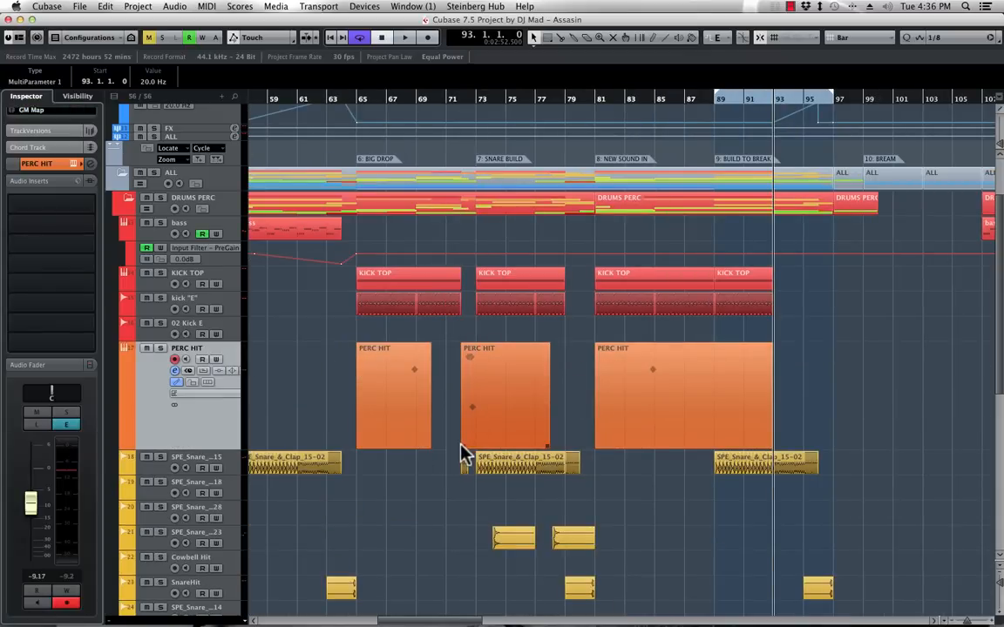
pyautogui.moveTo(463, 447); pyautogui.dragTo(448, 450)
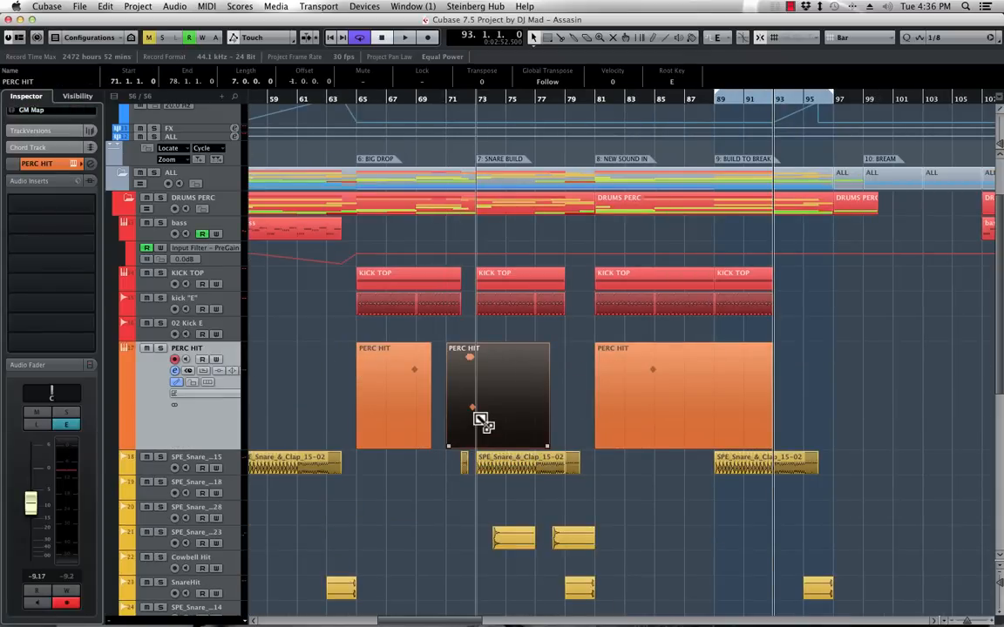
# Split the extended PERC HIT part at bar 73, copy its first piece to bar 95, and audition the copy
pyautogui.keyDown('alt'); pyautogui.click(476, 418); pyautogui.keyUp('alt')
pyautogui.moveTo(466, 397); pyautogui.dragTo(819, 393)
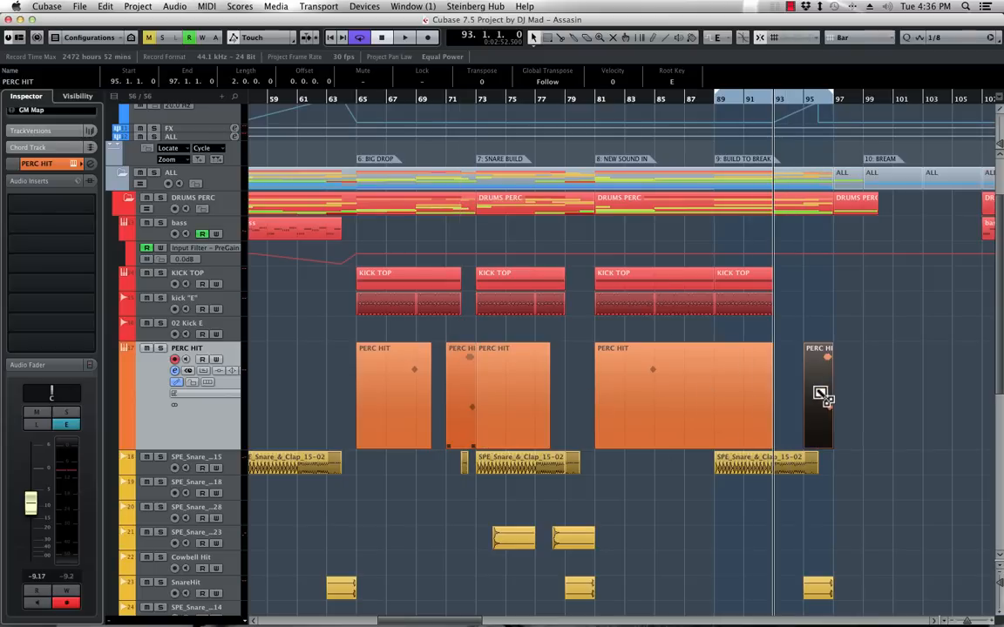
pyautogui.click(809, 98)
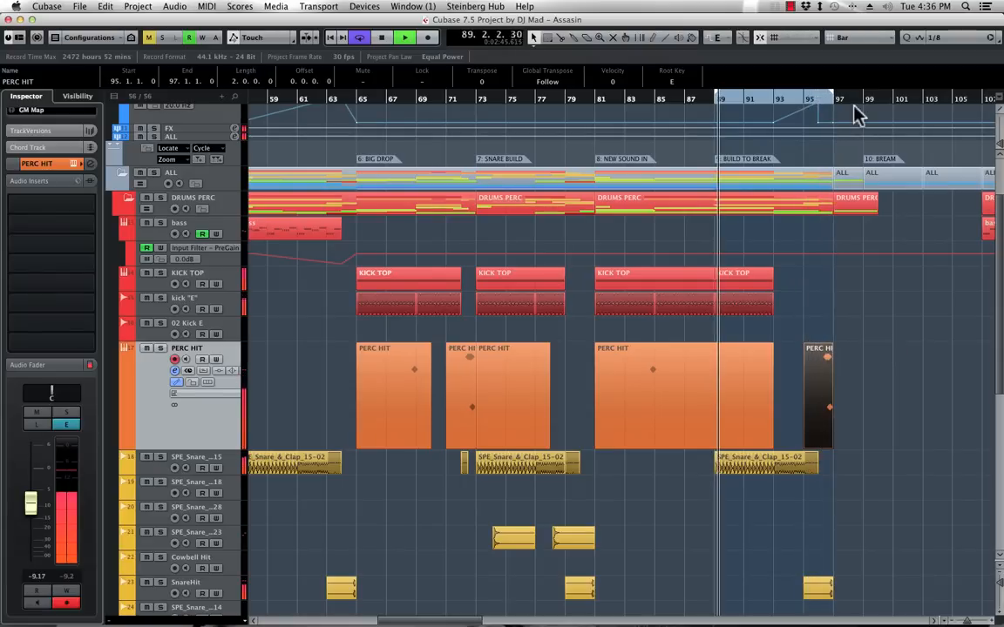
pyautogui.click(820, 99)
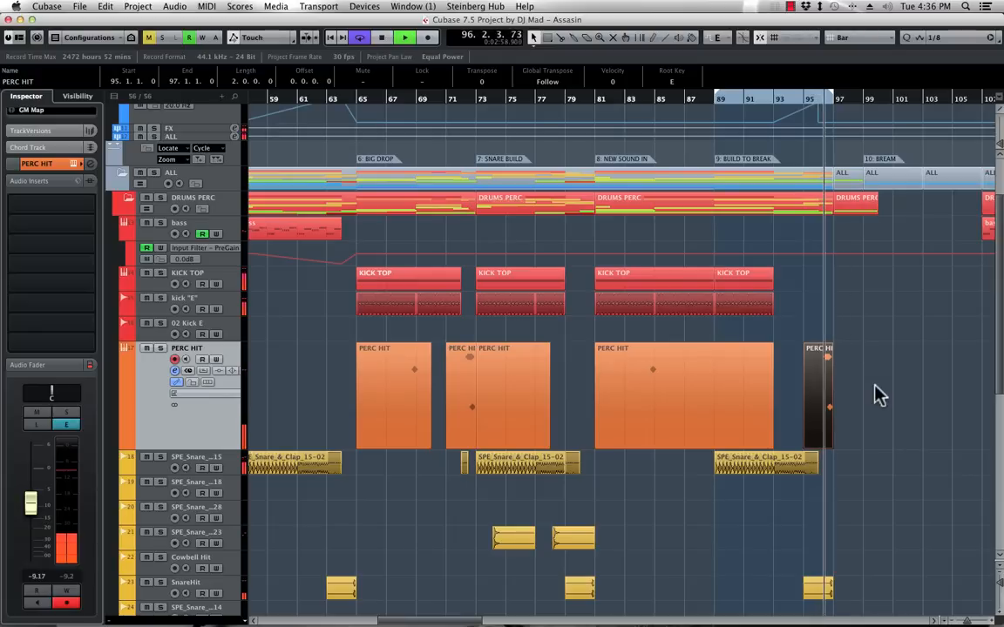
pyautogui.press('space')
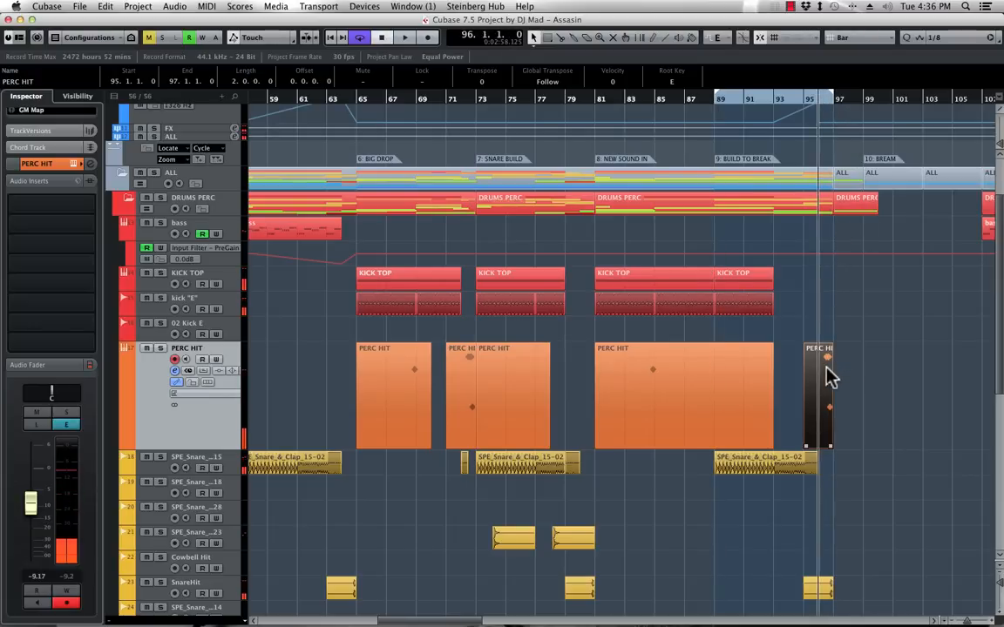
# Open the copied PERC HIT part for drum editing, set the quantize to 1/16, and add a Crash Cymbal 2 hit at 96.3.2
pyautogui.press('h')
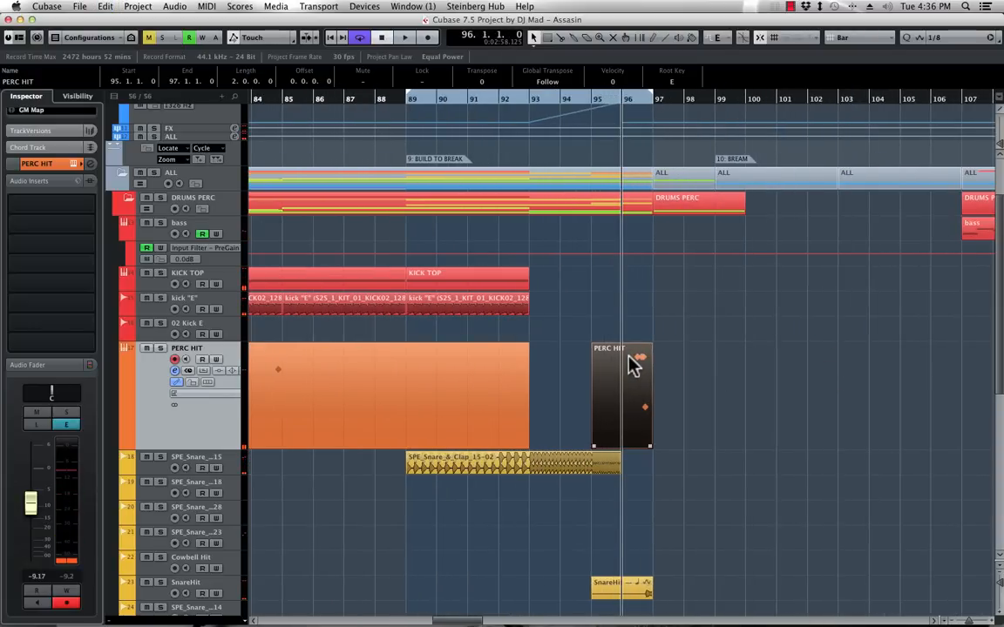
pyautogui.doubleClick(633, 366)
pyautogui.hscroll(5, 603, 291)
pyautogui.press('space')
pyautogui.press('space')
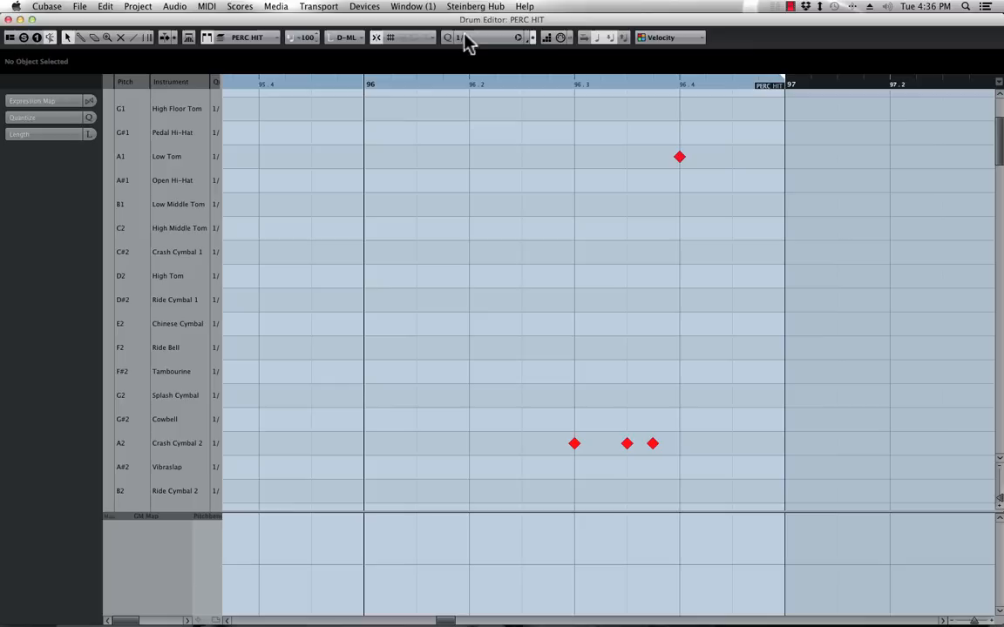
pyautogui.click(478, 40)
pyautogui.click(479, 47)
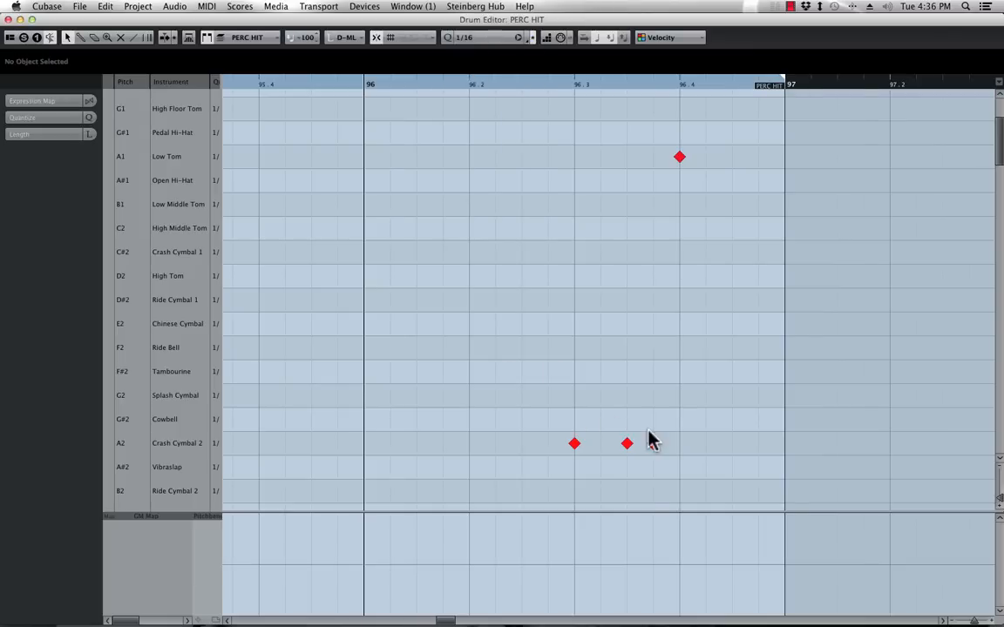
pyautogui.moveTo(627, 443); pyautogui.dragTo(601, 450)
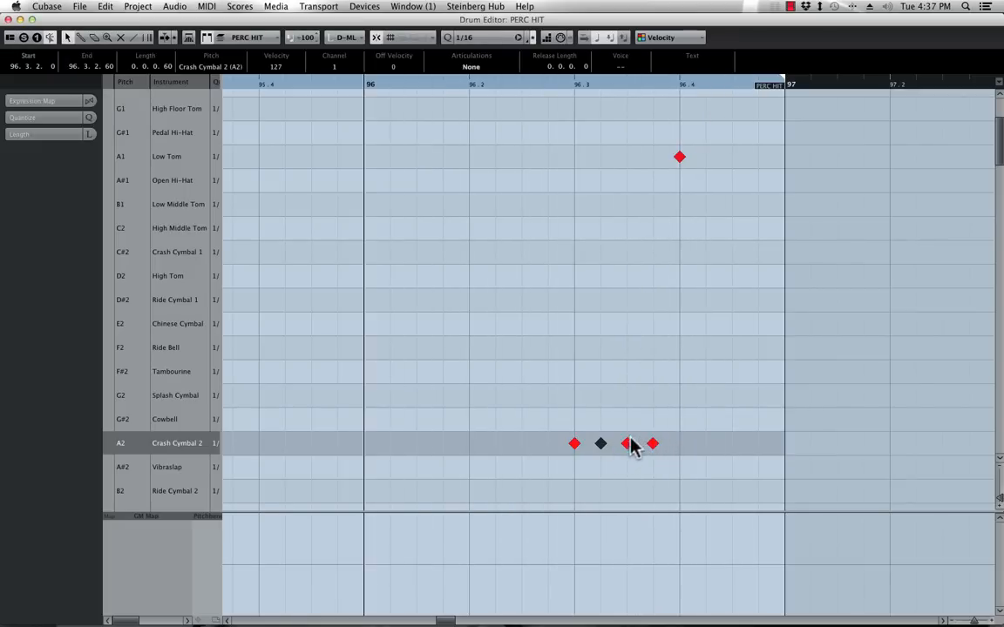
# Set the quantize to 1/32, shift the two middle Crash Cymbal 2 hits, the later one to 96.3.3.60, and delete the last hit
pyautogui.click(470, 48)
pyautogui.click(475, 47)
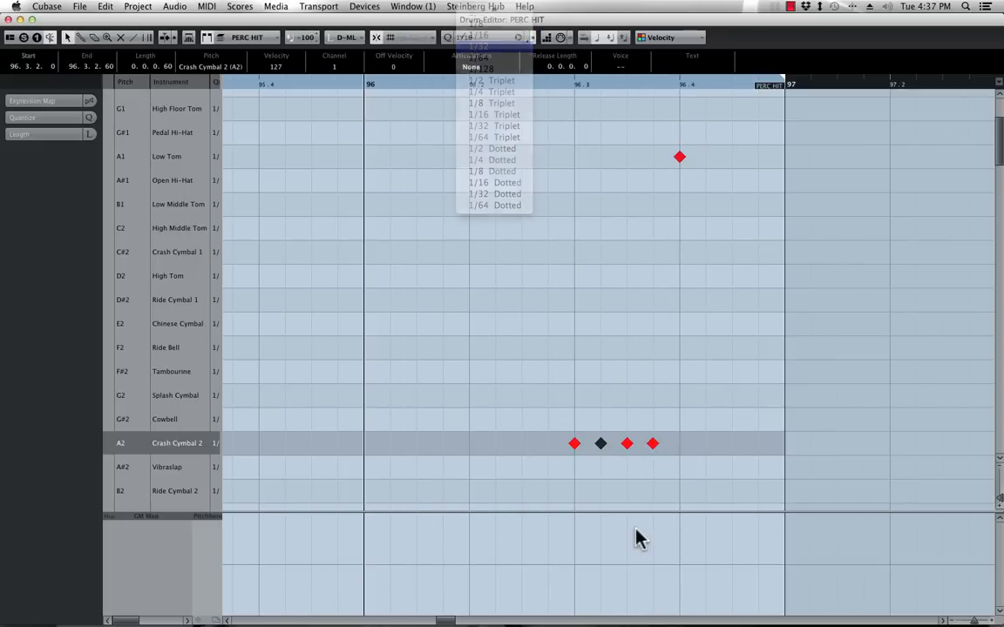
pyautogui.moveTo(601, 444); pyautogui.dragTo(643, 445)
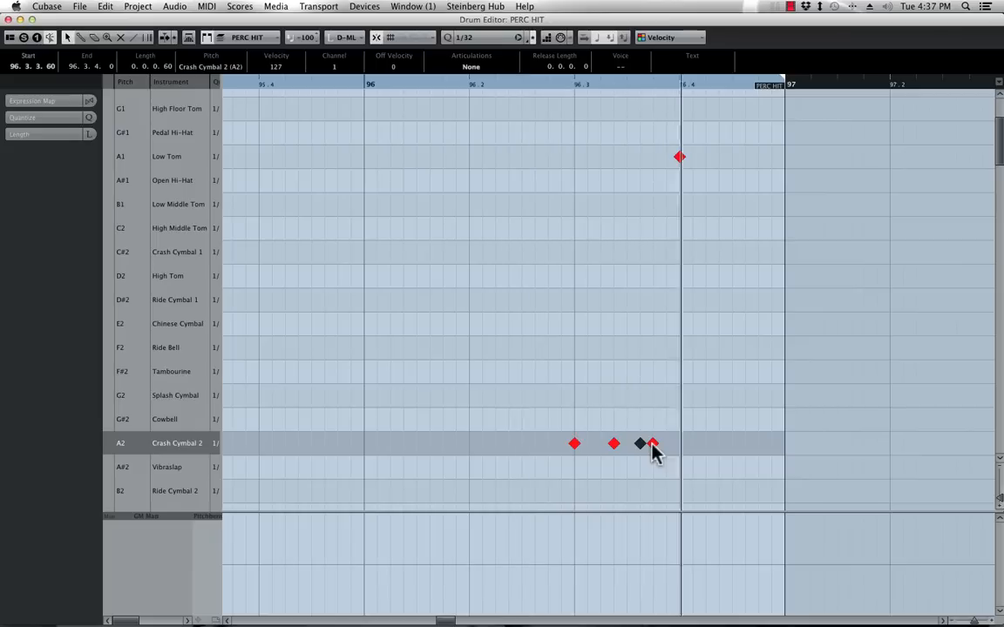
pyautogui.click(653, 443)
pyautogui.press('Delete')
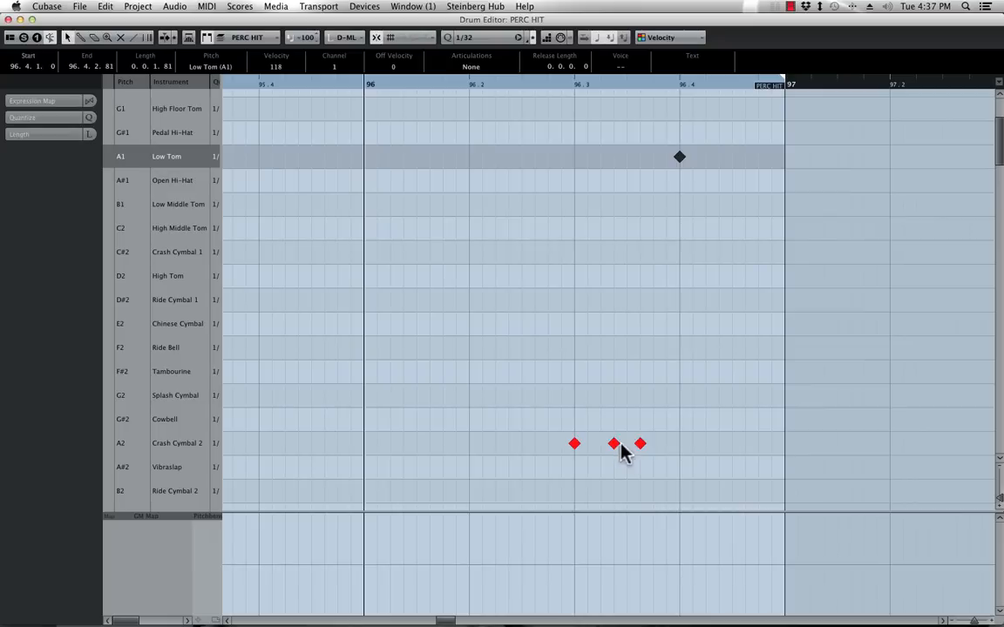
# Move the final Crash Cymbal 2 hit to 96.3.4, listen to the fill, and close the drum editor
pyautogui.moveTo(641, 444); pyautogui.dragTo(651, 444)
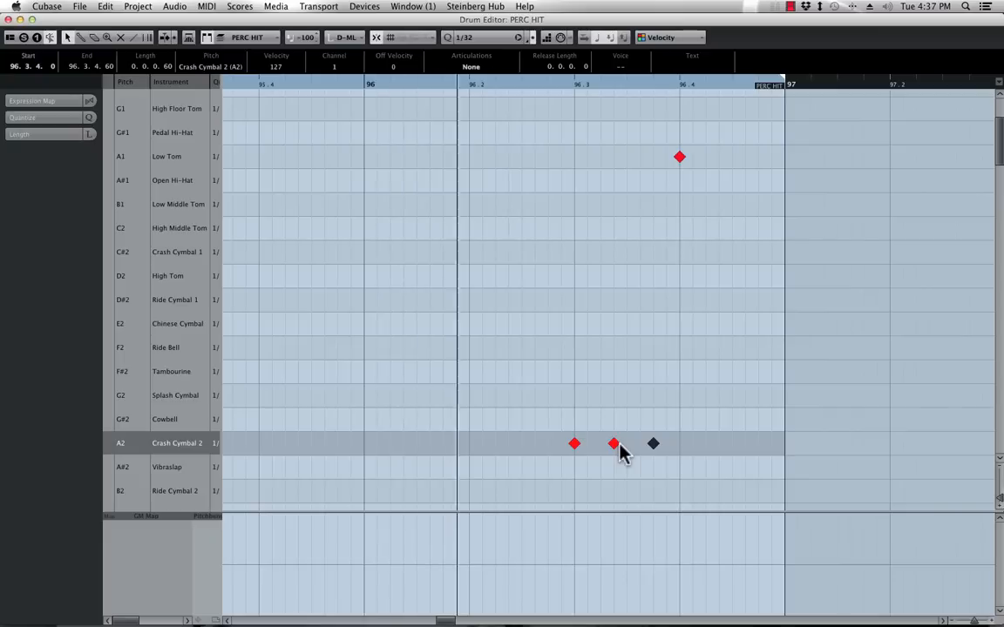
pyautogui.click(652, 444)
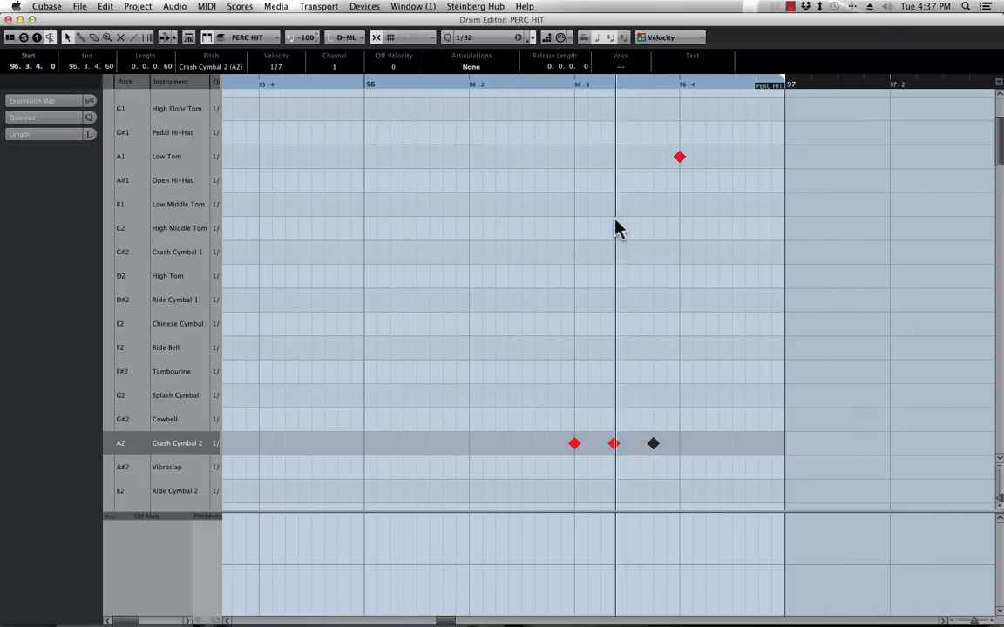
pyautogui.click(10, 19)
# Look over the drum tracks, collapse the DRUMS PERC folder, and expand the leads folder to show its lower tracks
pyautogui.scroll(-10, 658, 361)
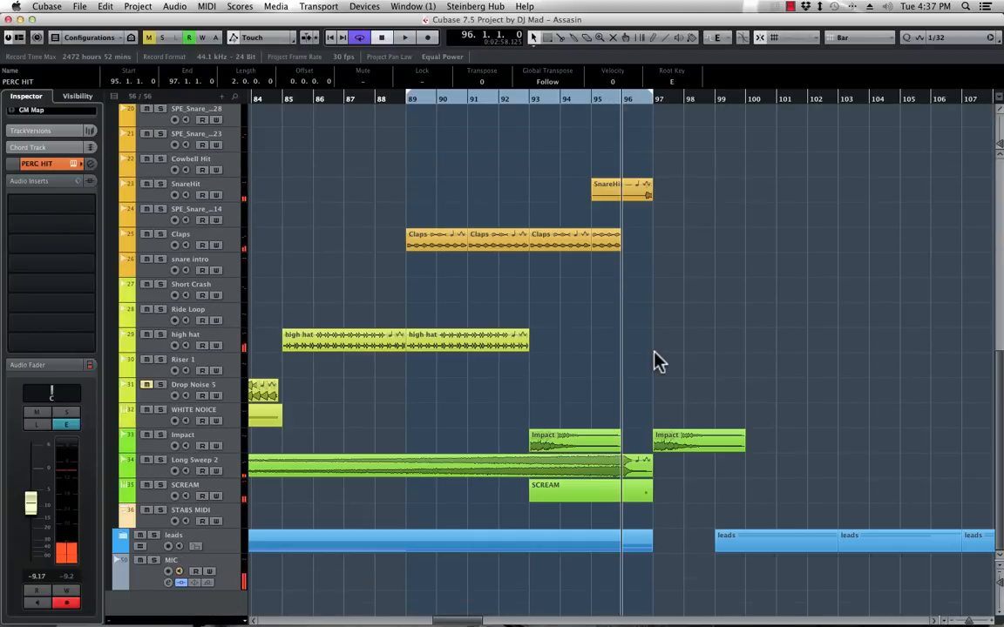
pyautogui.scroll(12, 275, 213)
pyautogui.scroll(-10, 276, 226)
pyautogui.scroll(10, 275, 253)
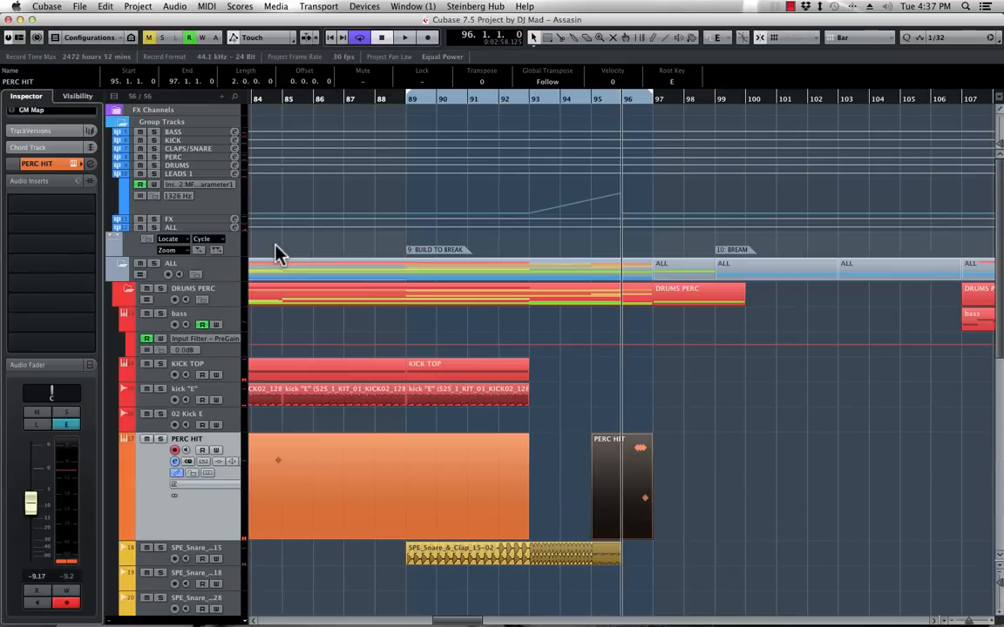
pyautogui.click(124, 291)
pyautogui.click(123, 403)
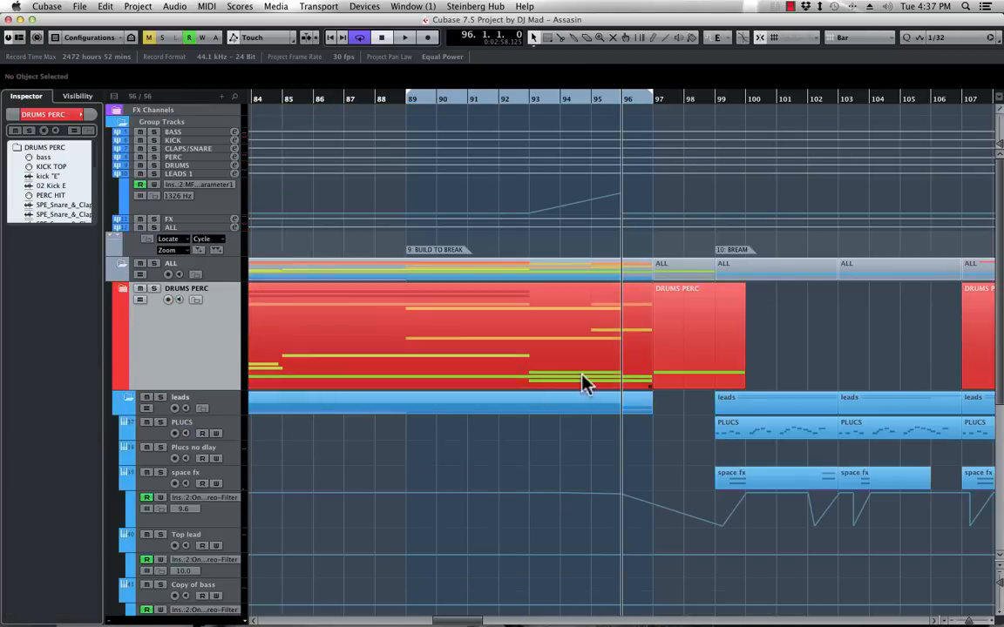
pyautogui.scroll(-10, 583, 381)
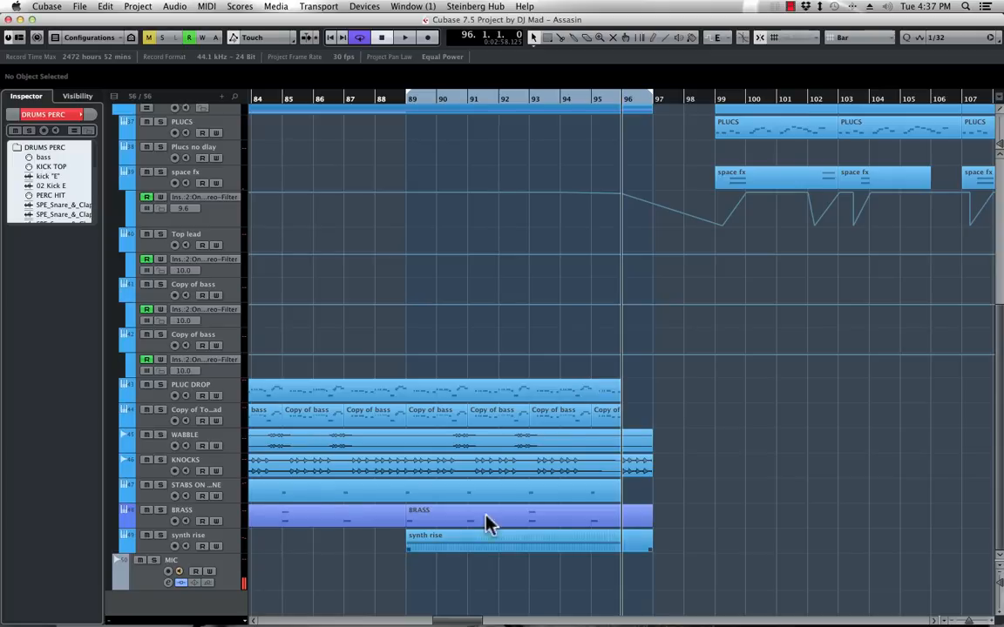
# Shorten the KNOCKS event on a Beat grid to end around 96.3.3.111 and add a very short fade-out
pyautogui.click(233, 464)
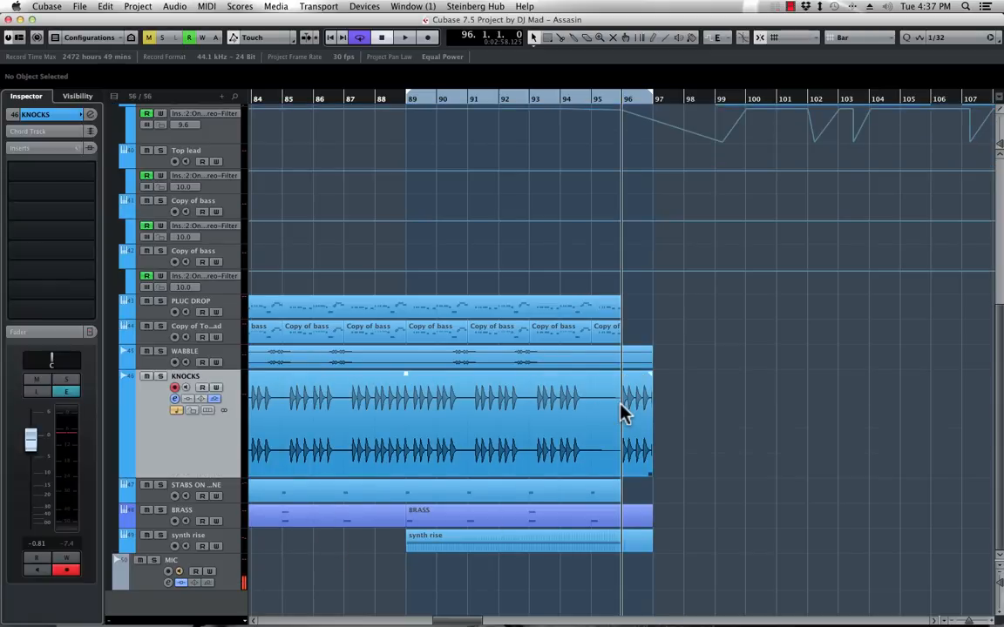
pyautogui.press('h')
pyautogui.press('h')
pyautogui.press('h')
pyautogui.press('h')
pyautogui.press('h')
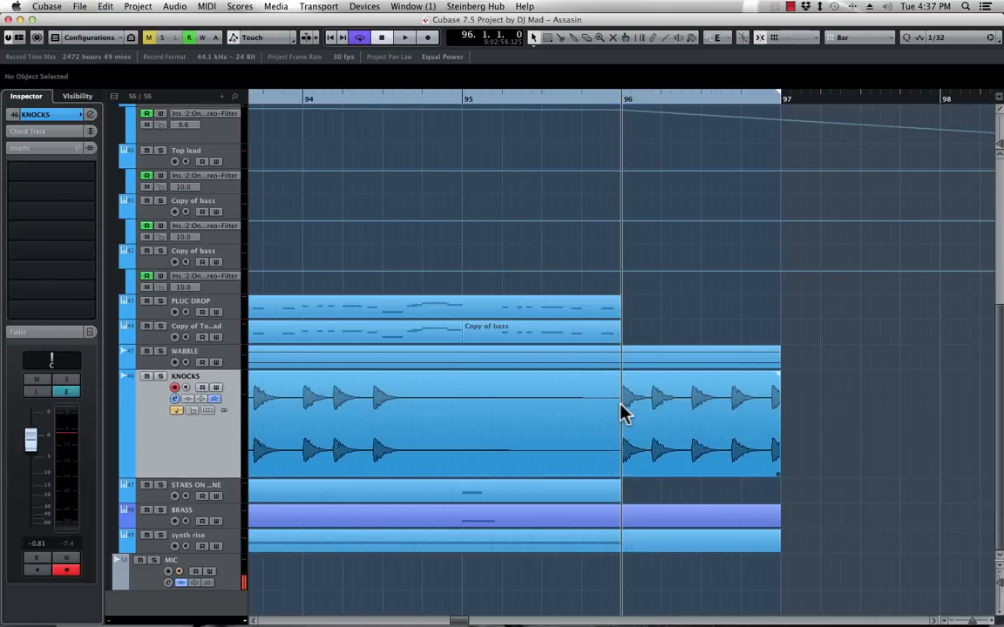
pyautogui.click(864, 37)
pyautogui.click(858, 47)
pyautogui.press('space')
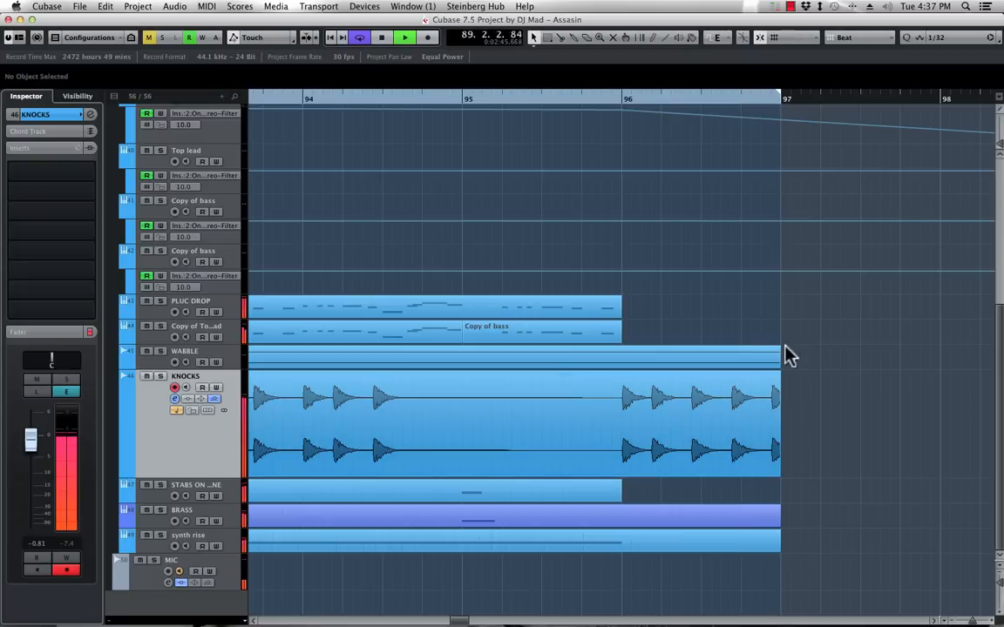
pyautogui.moveTo(778, 476); pyautogui.dragTo(729, 476)
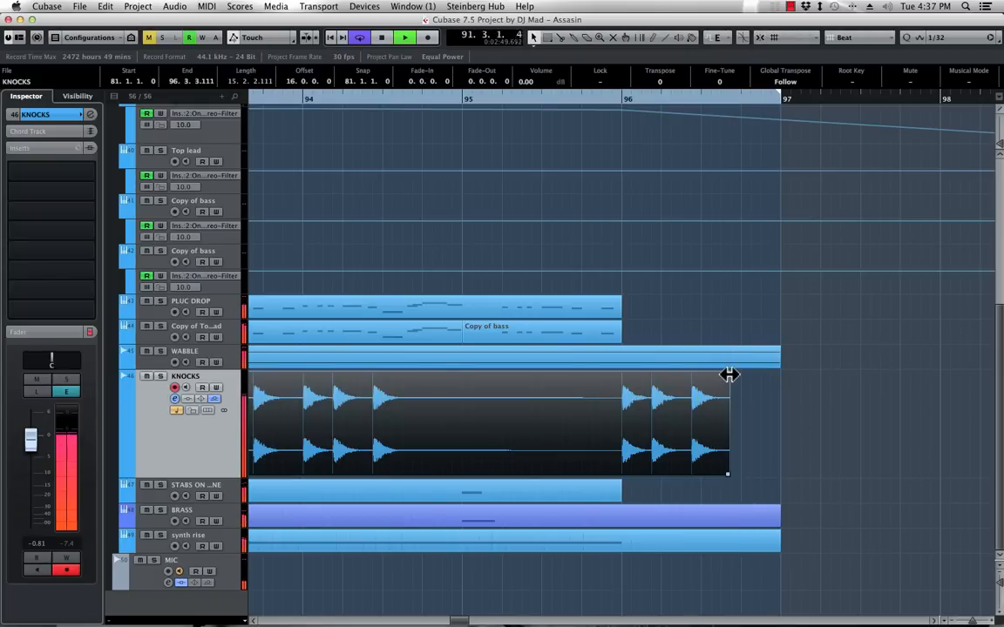
pyautogui.moveTo(719, 374); pyautogui.dragTo(721, 376)
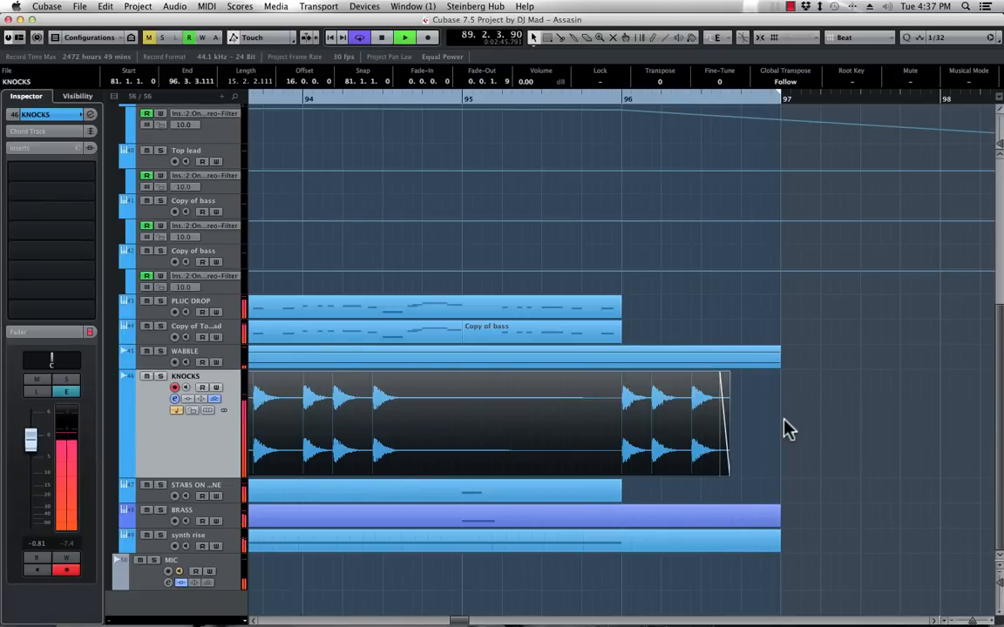
# Set the grid back to Bar, extend the cycle range to start at bar 65, and play the whole drop
pyautogui.press('g')
pyautogui.press('g')
pyautogui.press('g')
pyautogui.press('g')
pyautogui.press('g')
pyautogui.press('g')
pyautogui.press('g')
pyautogui.press('g')
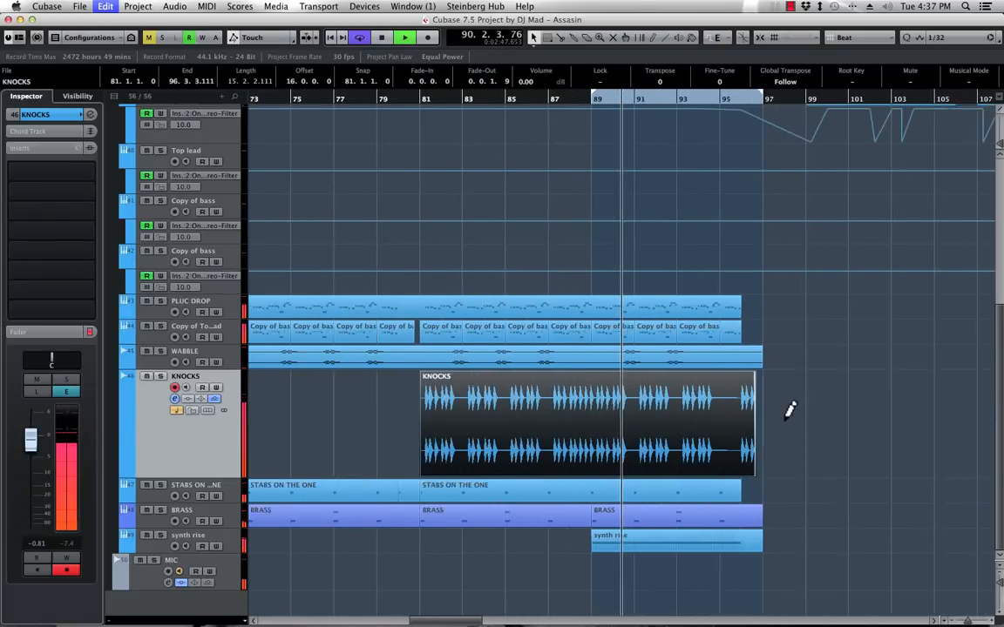
pyautogui.press('g')
pyautogui.press('g')
pyautogui.press('g')
pyautogui.press('g')
pyautogui.press('g')
pyautogui.press('g')
pyautogui.press('g')
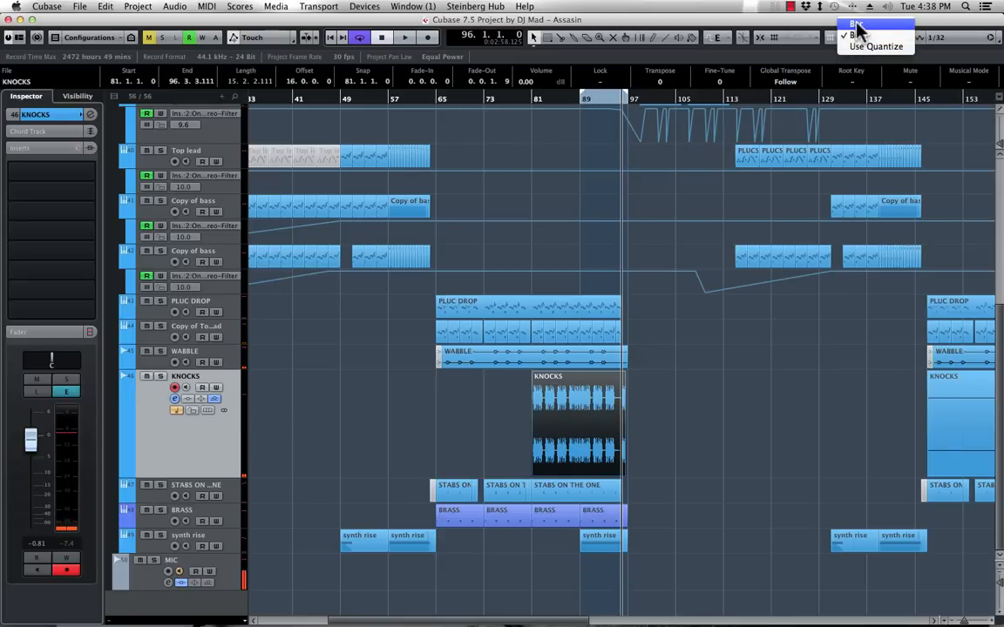
pyautogui.moveTo(585, 102); pyautogui.dragTo(539, 102)
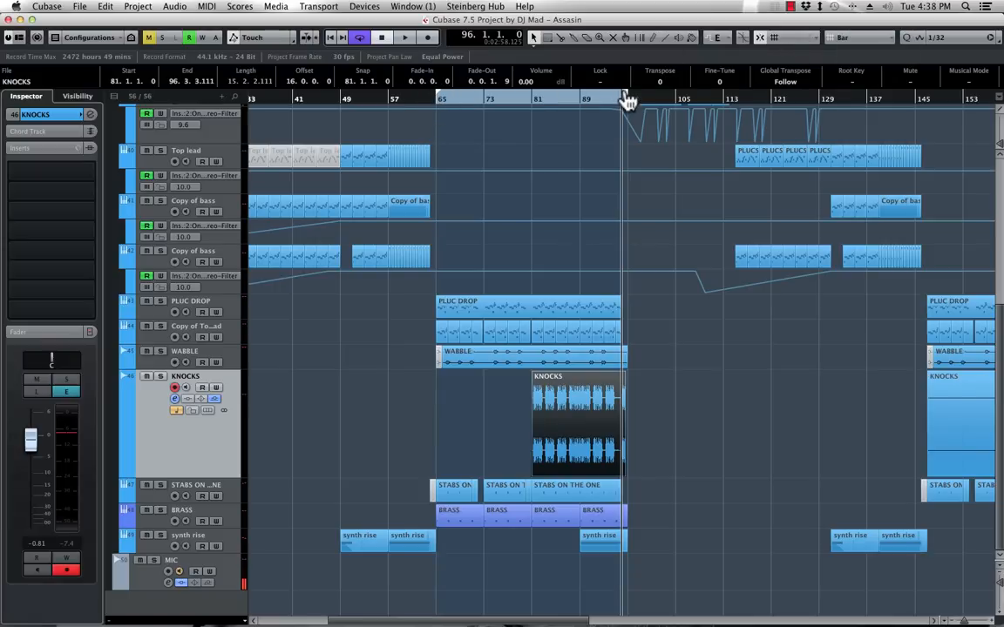
pyautogui.press('space')
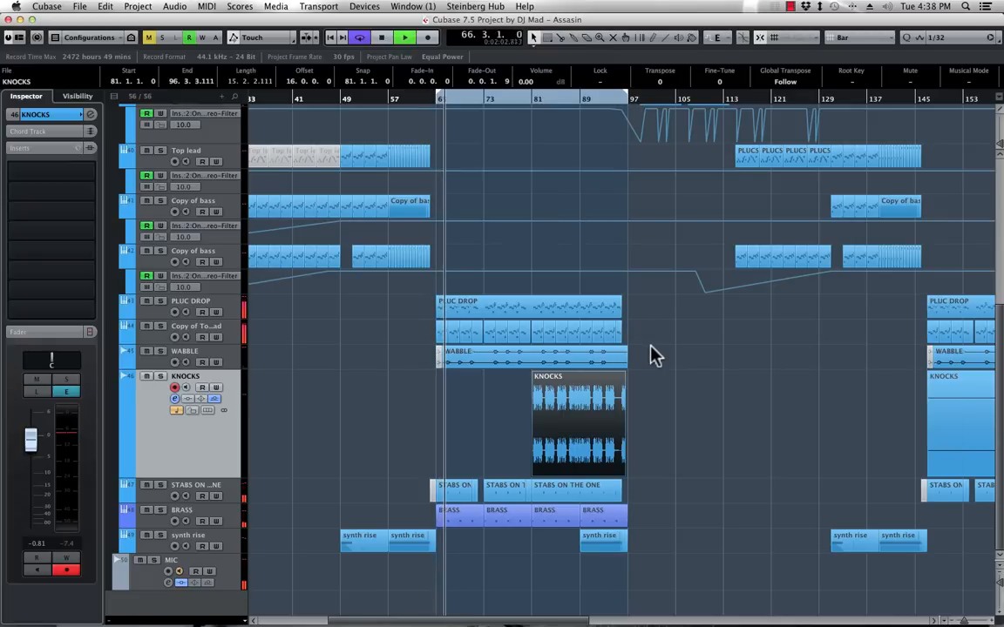
# Collapse the leads folder, expand the DRUMS PERC folder, and play the drum and effects tracks from bar 80
pyautogui.click(238, 305)
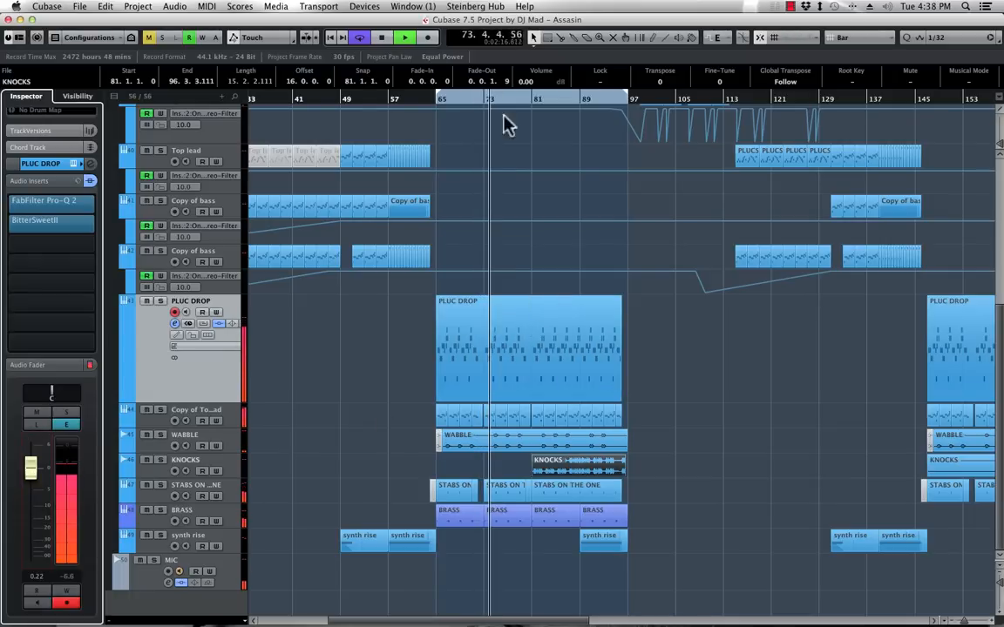
pyautogui.press('space')
pyautogui.click(471, 102)
pyautogui.moveTo(470, 114); pyautogui.dragTo(475, 148)
pyautogui.scroll(2, 520, 185)
pyautogui.scroll(-2, 520, 186)
pyautogui.hscroll(10, 524, 202)
pyautogui.scroll(2, 460, 206)
pyautogui.hscroll(-10, 460, 206)
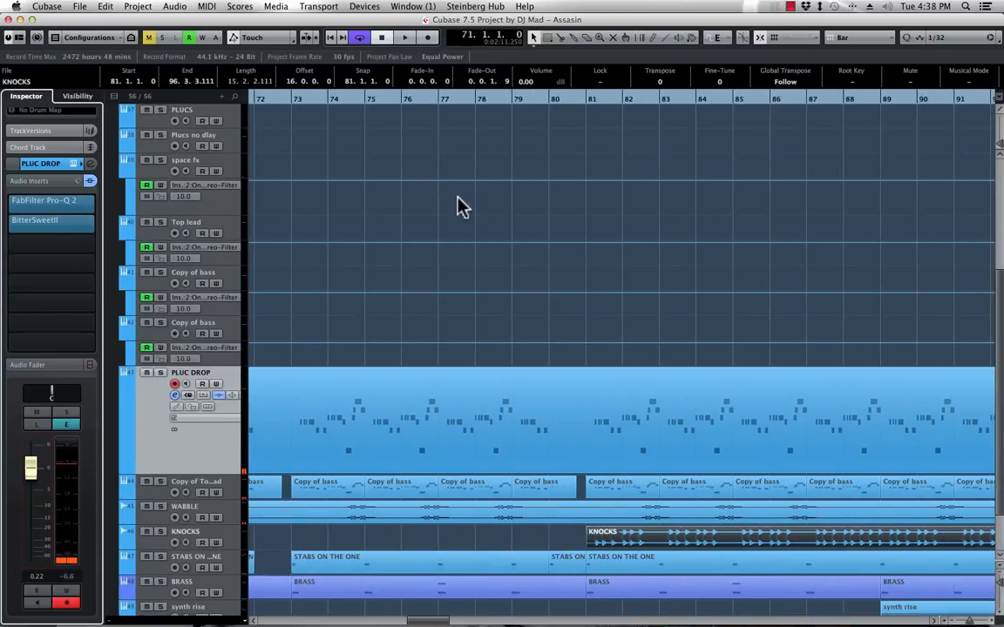
pyautogui.scroll(4, 314, 188)
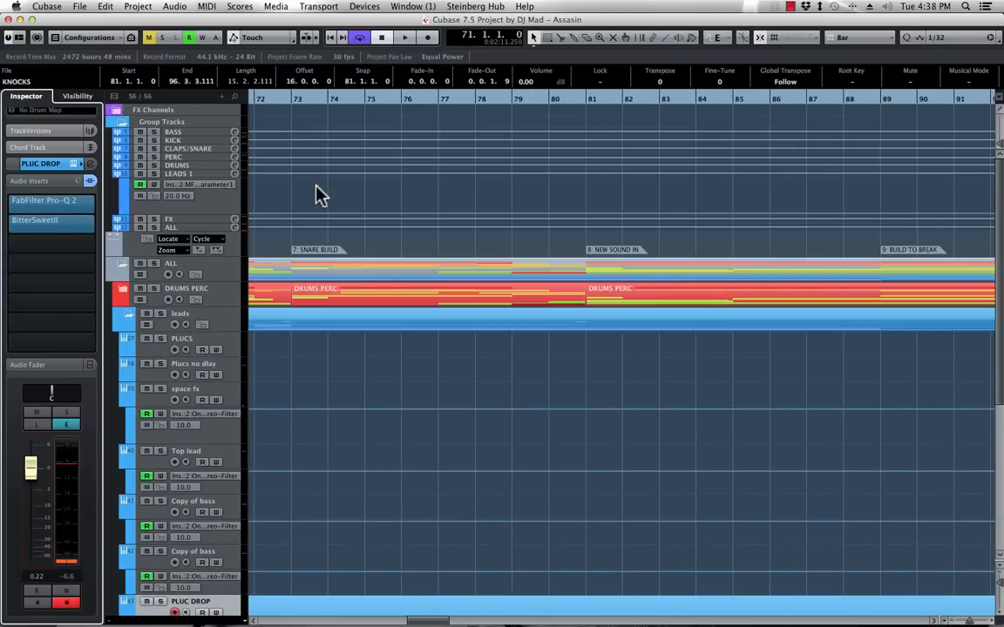
pyautogui.click(127, 318)
pyautogui.click(120, 291)
pyautogui.scroll(-10, 437, 298)
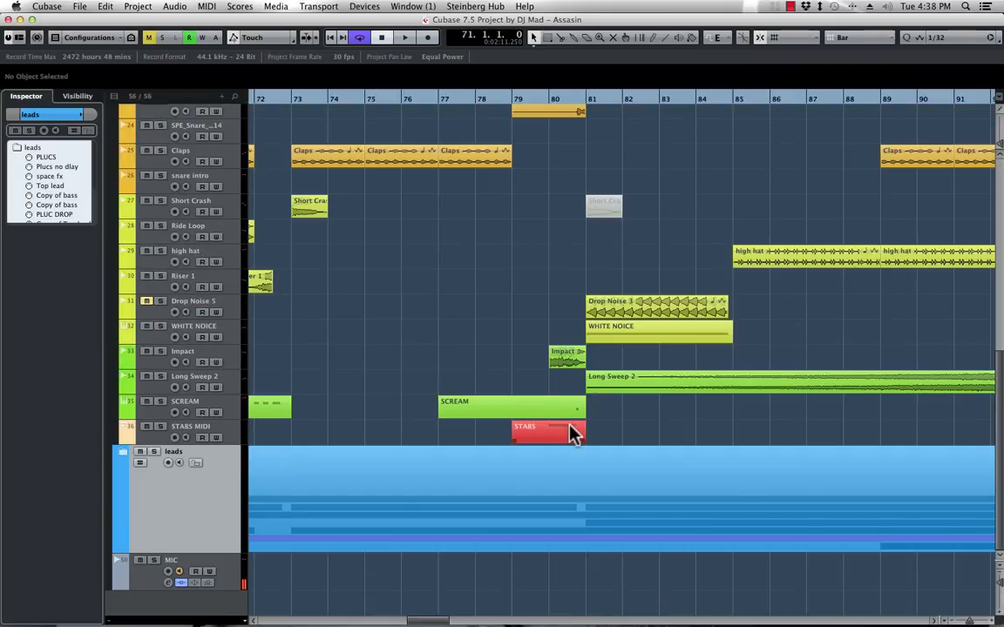
pyautogui.click(549, 98)
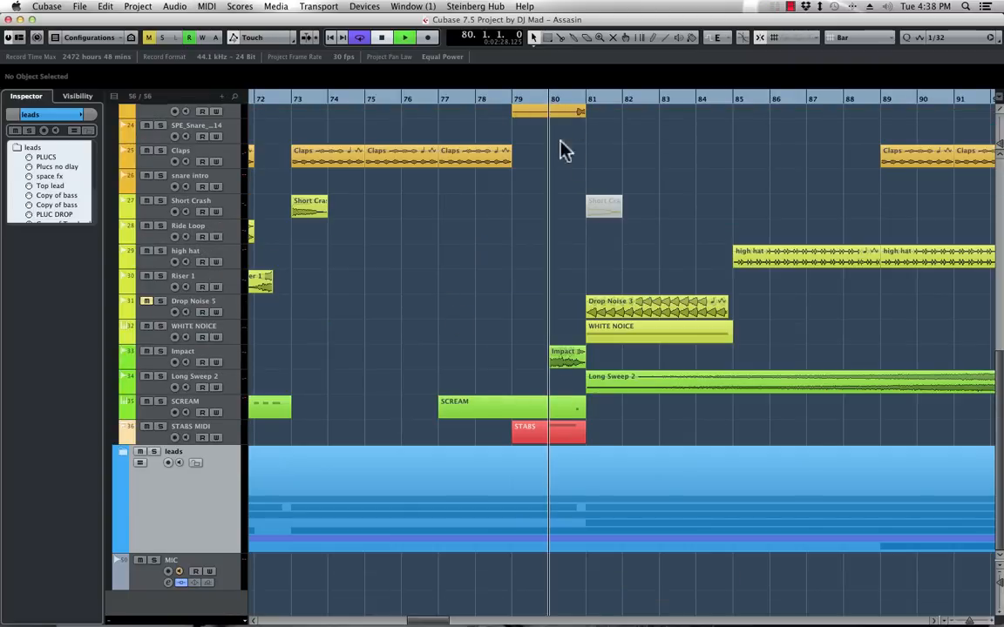
pyautogui.press('space')
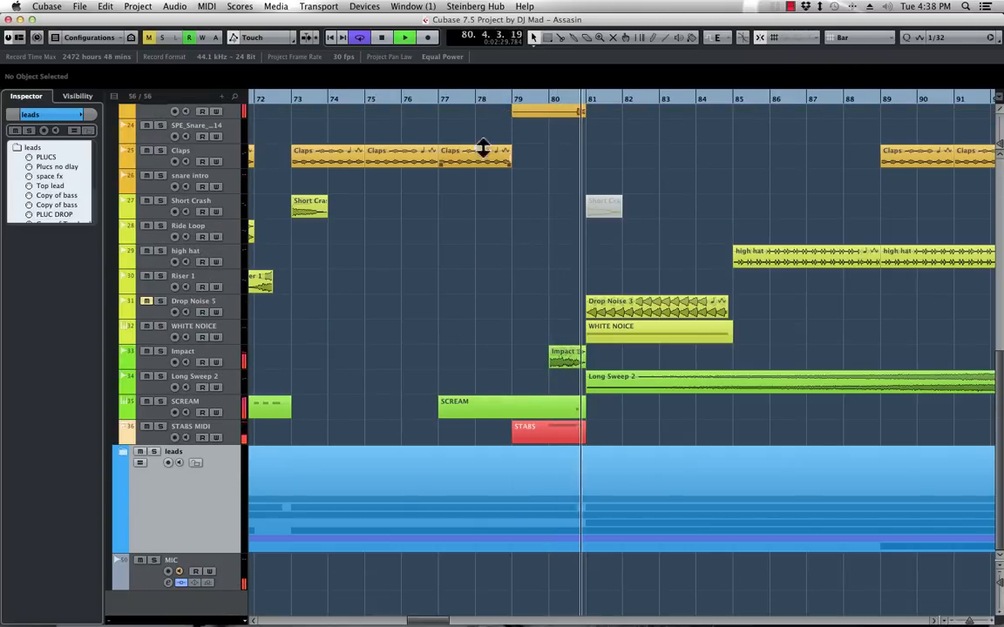
# Mute the last G#1 note at 72.3.1 in the SCREAM part starting at bar 69, and replay from the cycle start
pyautogui.hscroll(-10, 488, 148)
pyautogui.click(736, 99)
pyautogui.doubleClick(751, 411)
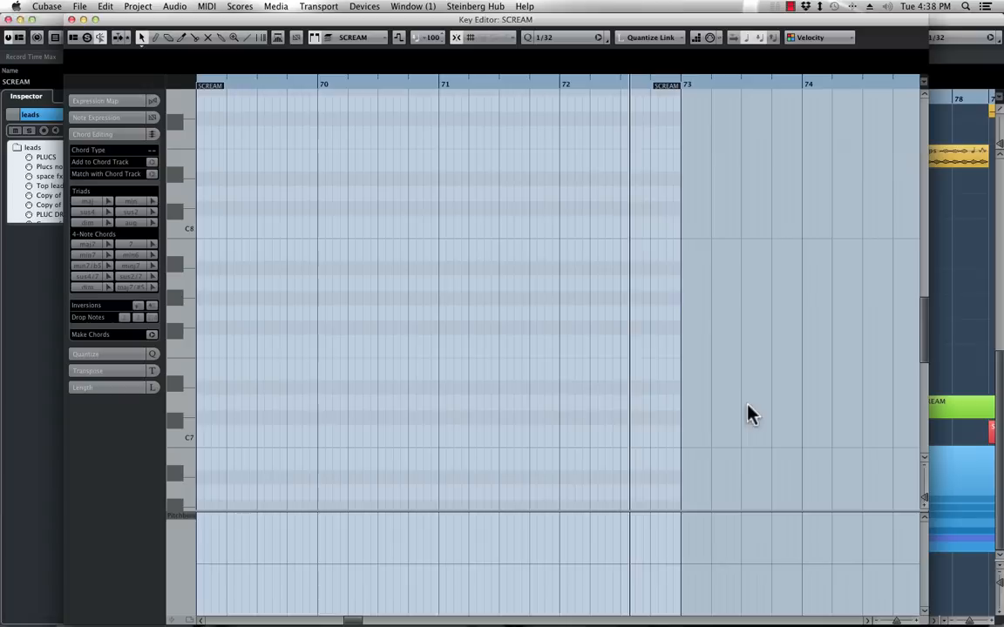
pyautogui.click(632, 302)
pyautogui.hotkey('shift', 'm')
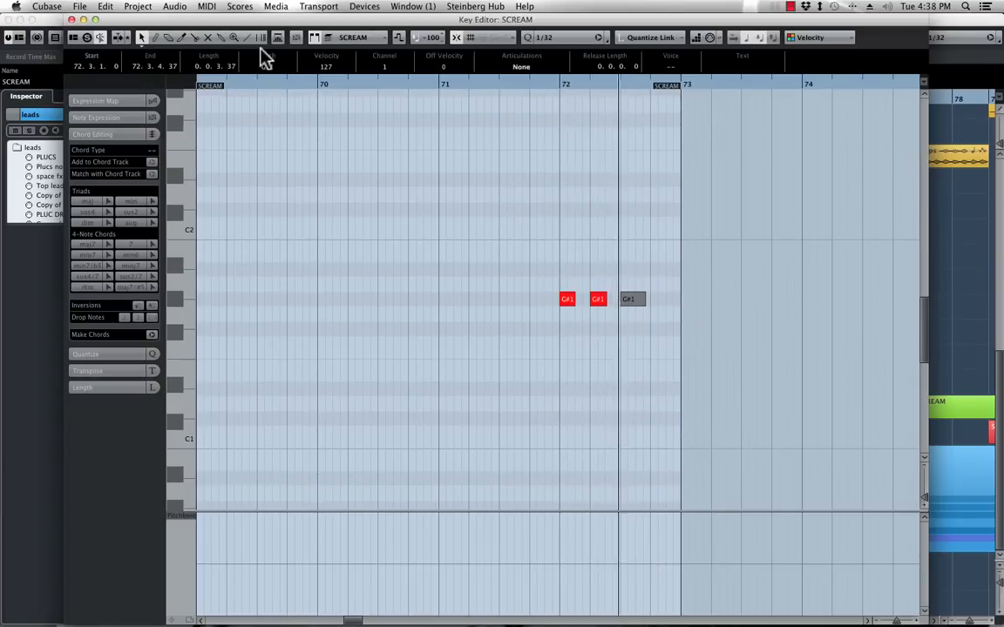
pyautogui.click(73, 20)
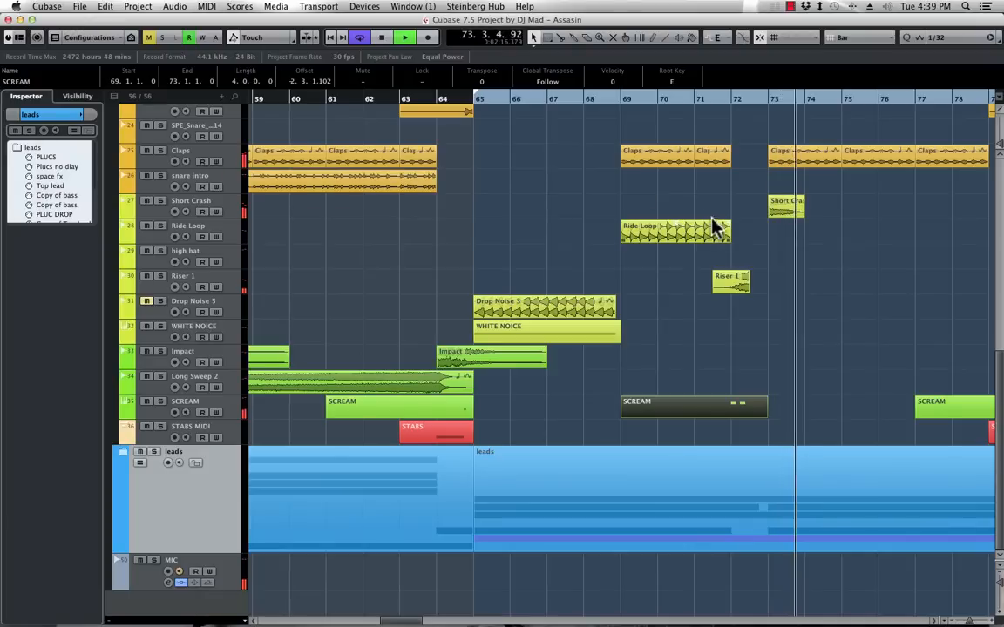
pyautogui.press('KP_1')
pyautogui.press('space')
pyautogui.hscroll(5, 723, 253)
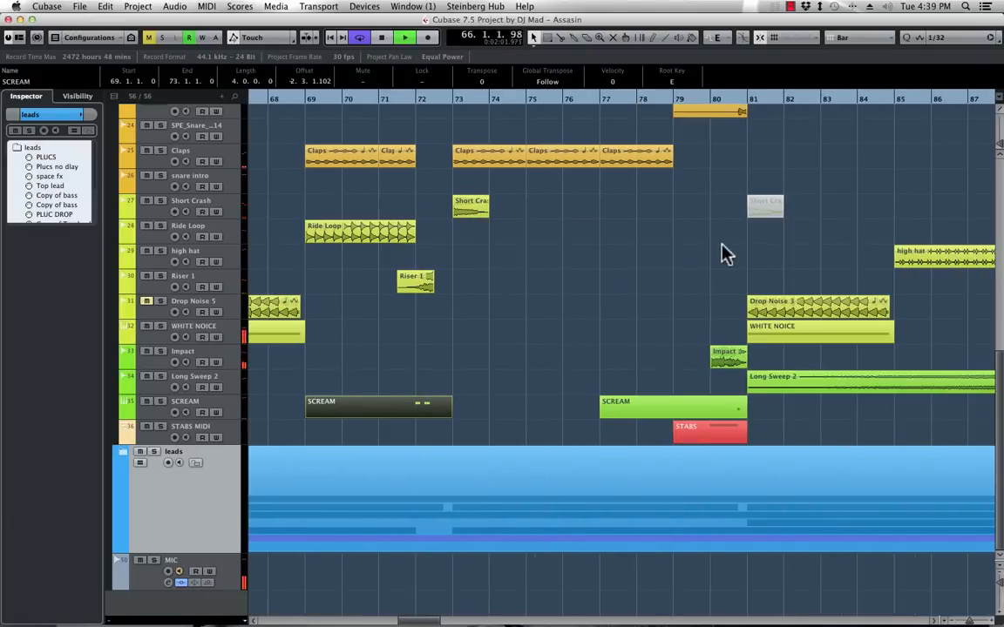
pyautogui.click(671, 290)
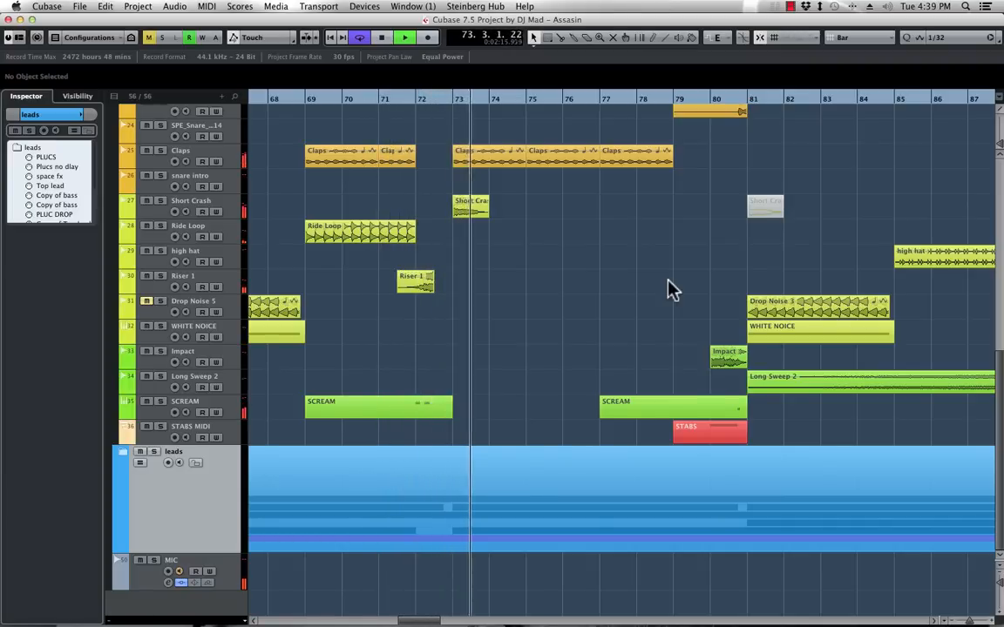
# Audition the percussion from bar 68 and mute the PERC HIT part spanning bars 65 to 70
pyautogui.scroll(3, 354, 217)
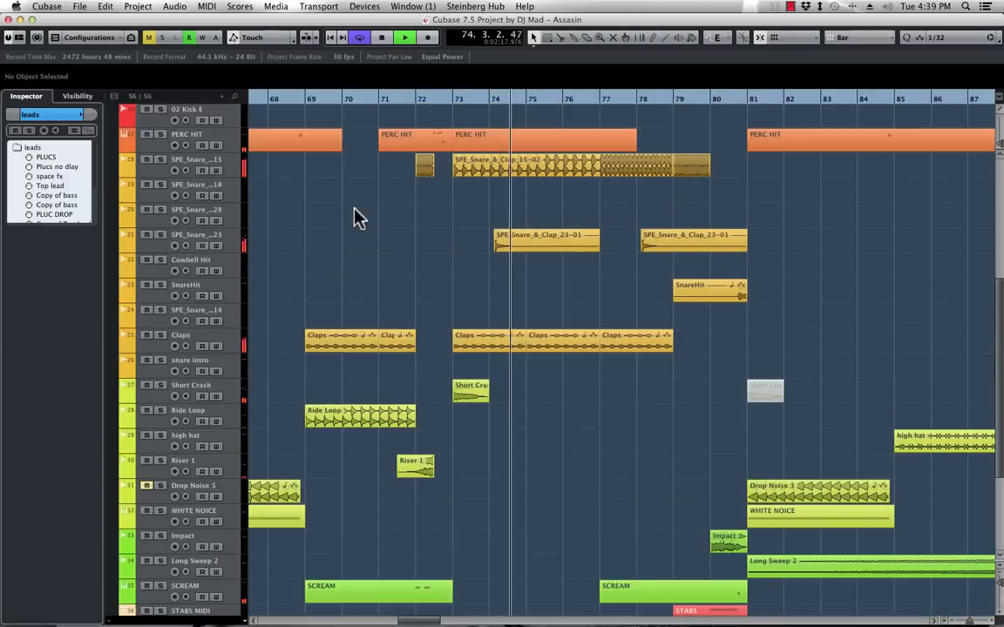
pyautogui.hscroll(3, 355, 216)
pyautogui.hscroll(-5, 354, 217)
pyautogui.click(384, 98)
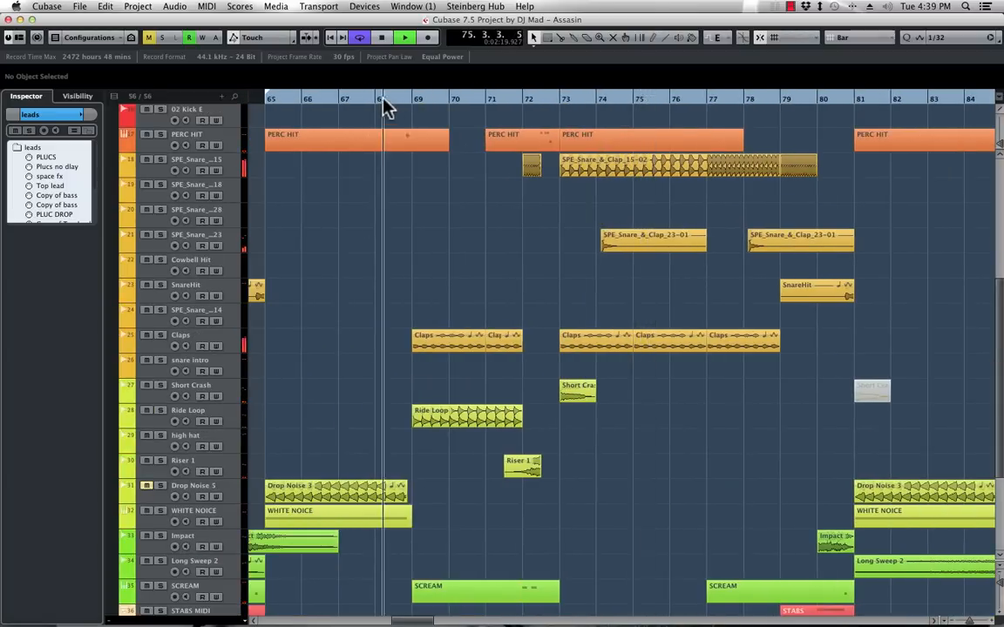
pyautogui.click(400, 142)
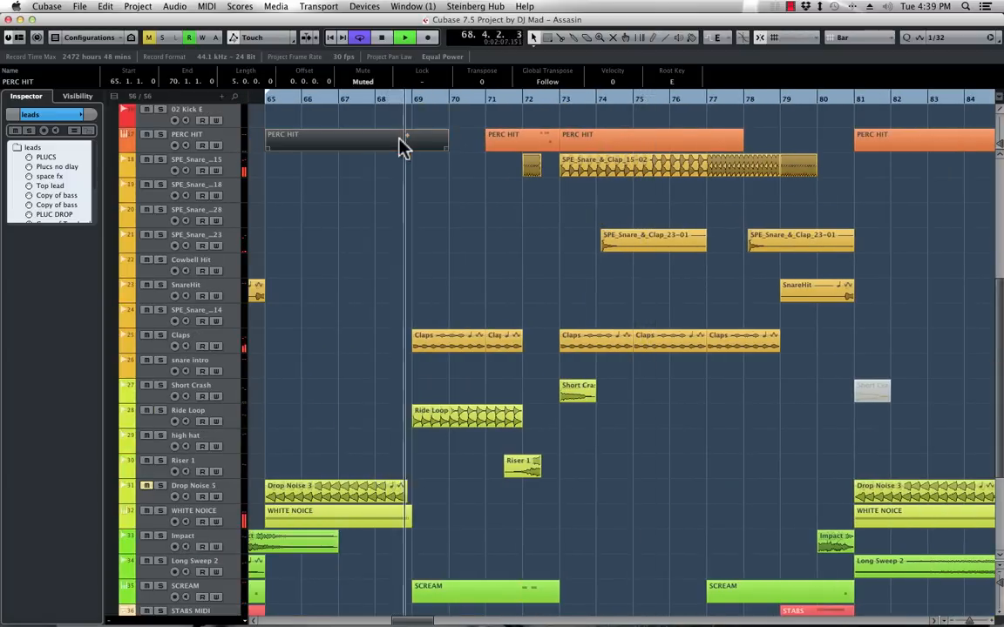
pyautogui.click(392, 99)
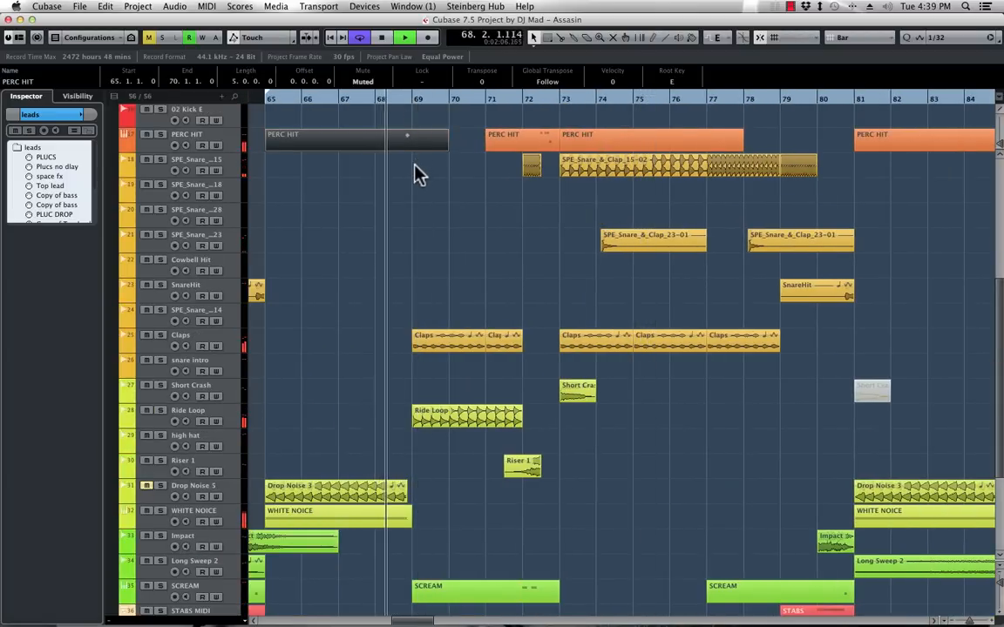
pyautogui.click(459, 183)
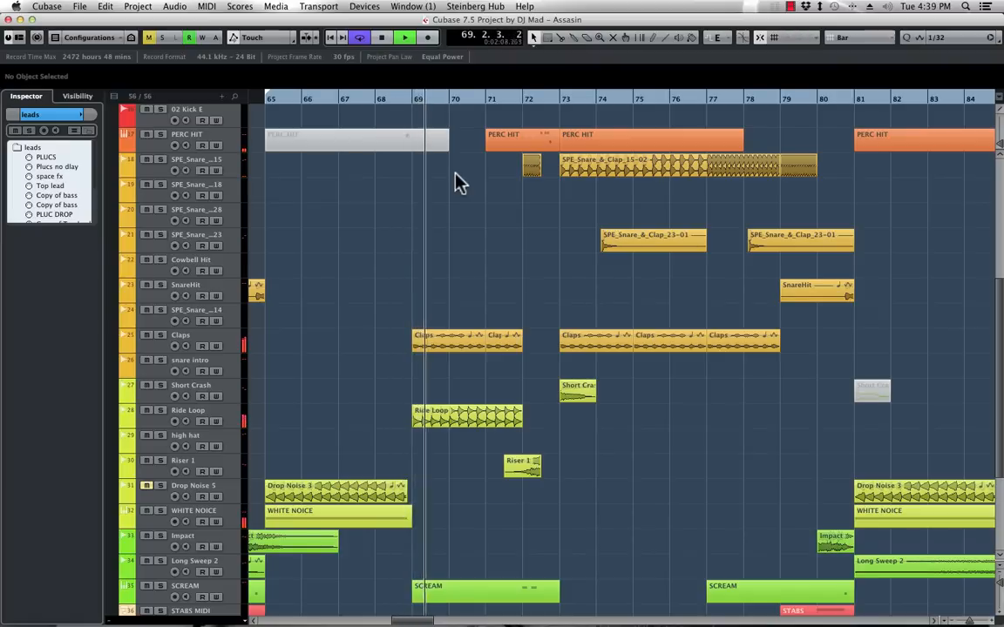
# Raise the Claps track's volume slightly to -0.55
pyautogui.click(237, 352)
pyautogui.moveTo(34, 446); pyautogui.dragTo(35, 440)
pyautogui.click(631, 373)
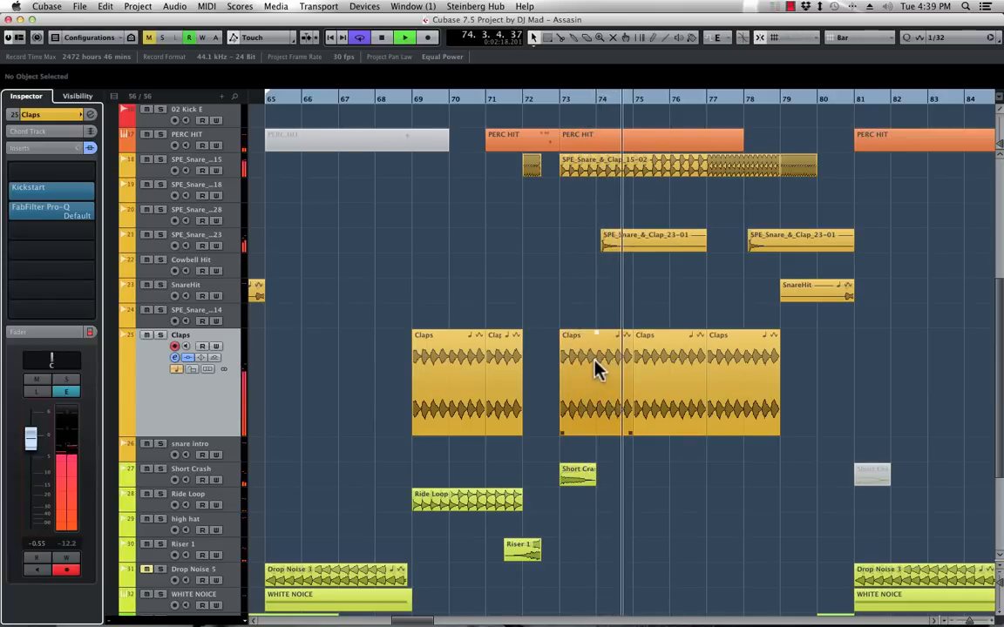
# Try muting the two Claps events starting at bars 73 and 75, and unmute both of them
pyautogui.moveTo(595, 369); pyautogui.dragTo(666, 369)
pyautogui.hotkey('shift', 'm')
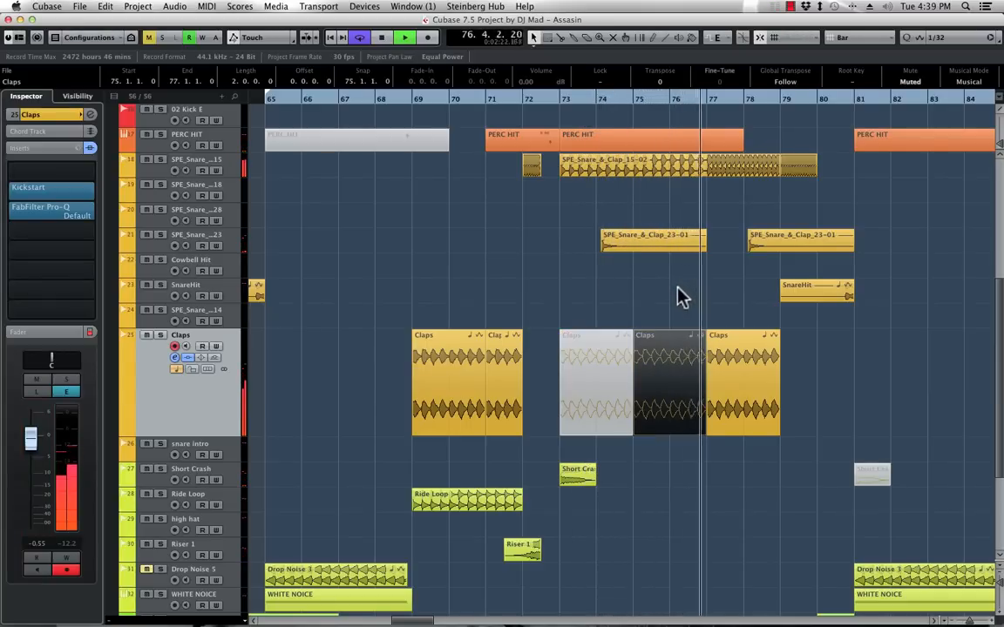
pyautogui.click(632, 324)
pyautogui.moveTo(633, 331); pyautogui.dragTo(663, 362)
pyautogui.hotkey('shift', 'u')
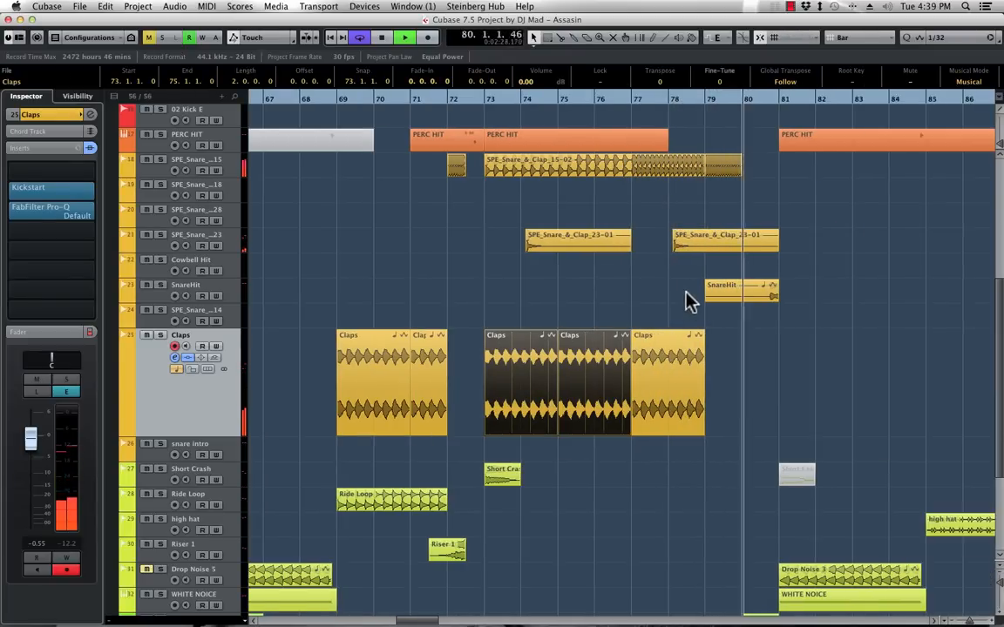
# Look over the drum tracks and listen to the impact, scream and stabs transition from bar 79
pyautogui.scroll(-5, 688, 300)
pyautogui.scroll(5, 688, 301)
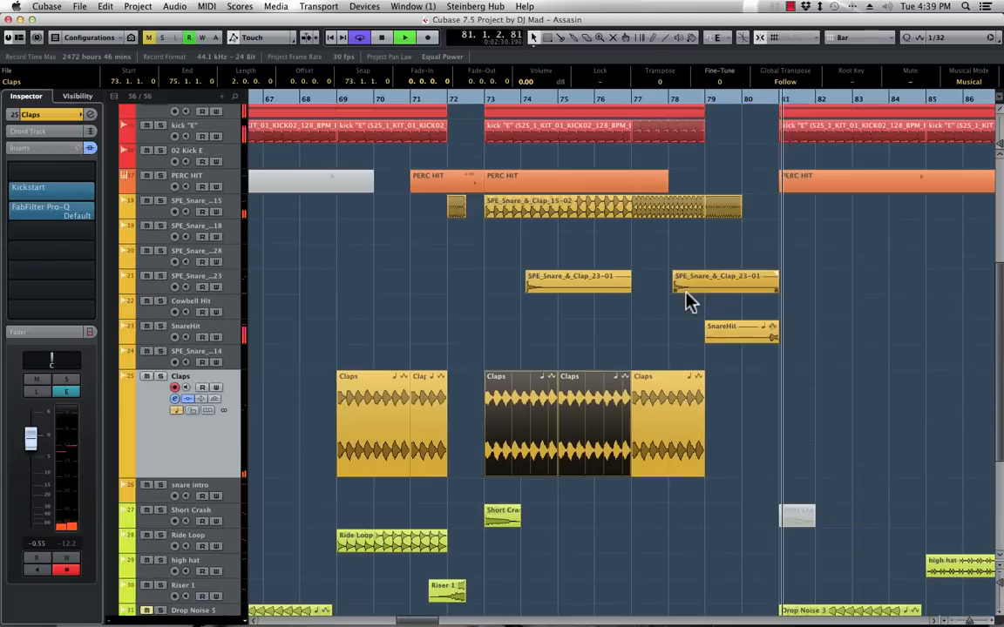
pyautogui.scroll(3, 688, 300)
pyautogui.press('space')
pyautogui.scroll(-8, 758, 326)
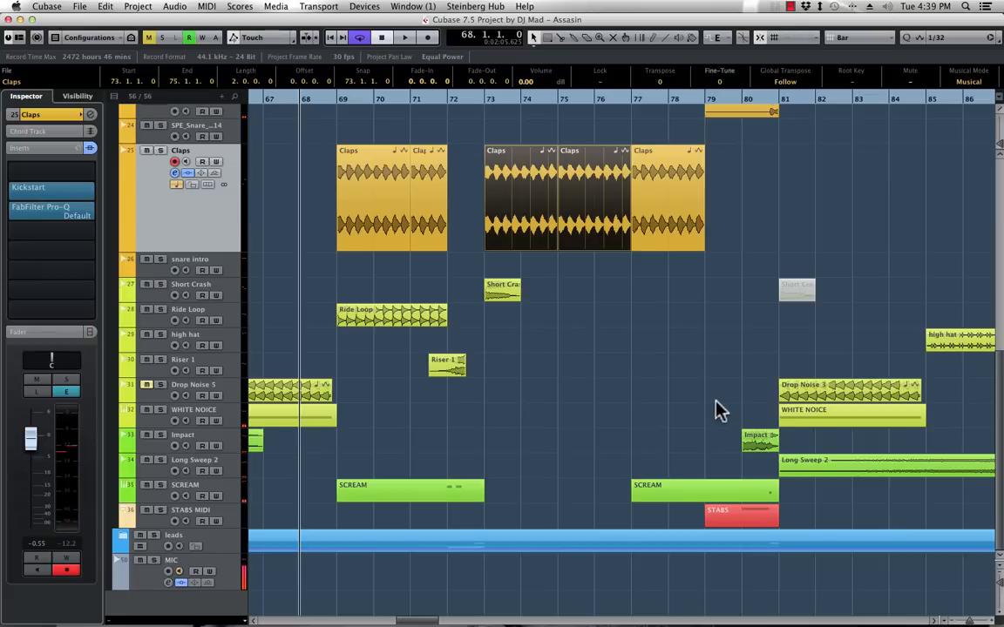
pyautogui.click(707, 102)
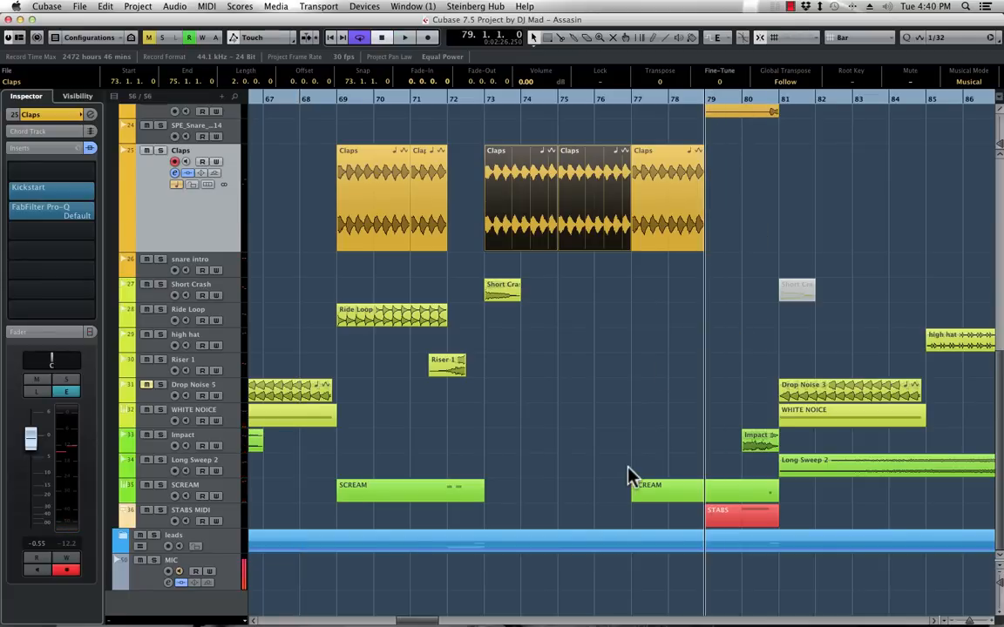
pyautogui.press('space')
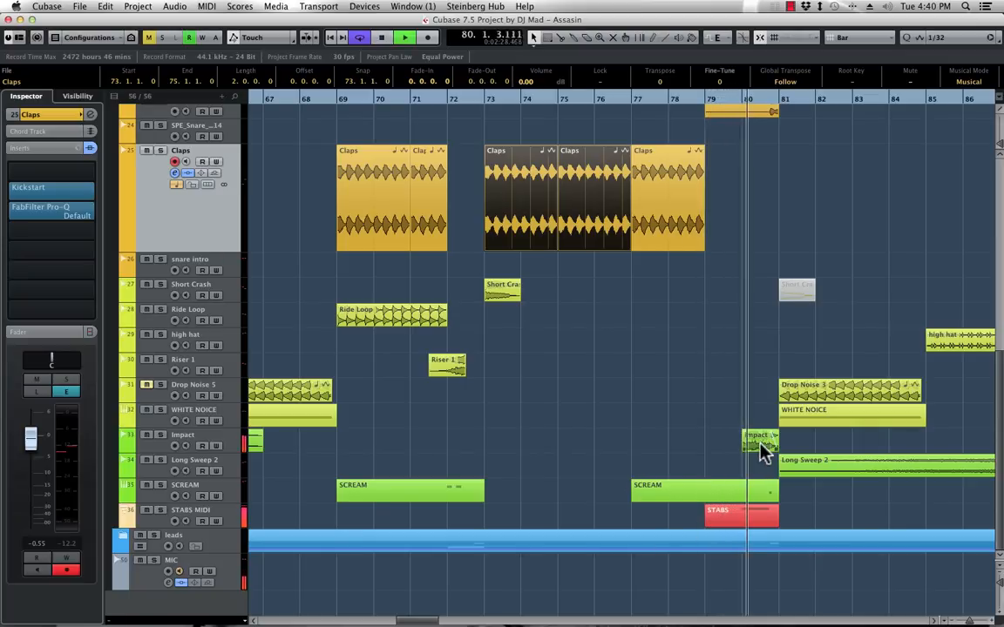
pyautogui.press('space')
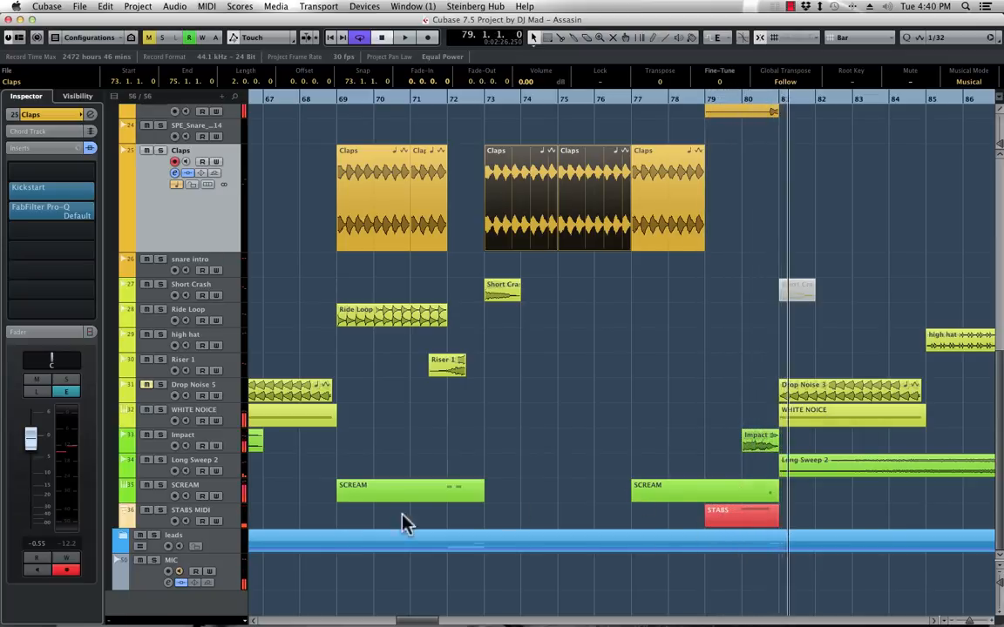
# Inspect the STABS part at bar 79 and the output routing of the STABS MIDI track
pyautogui.click(238, 515)
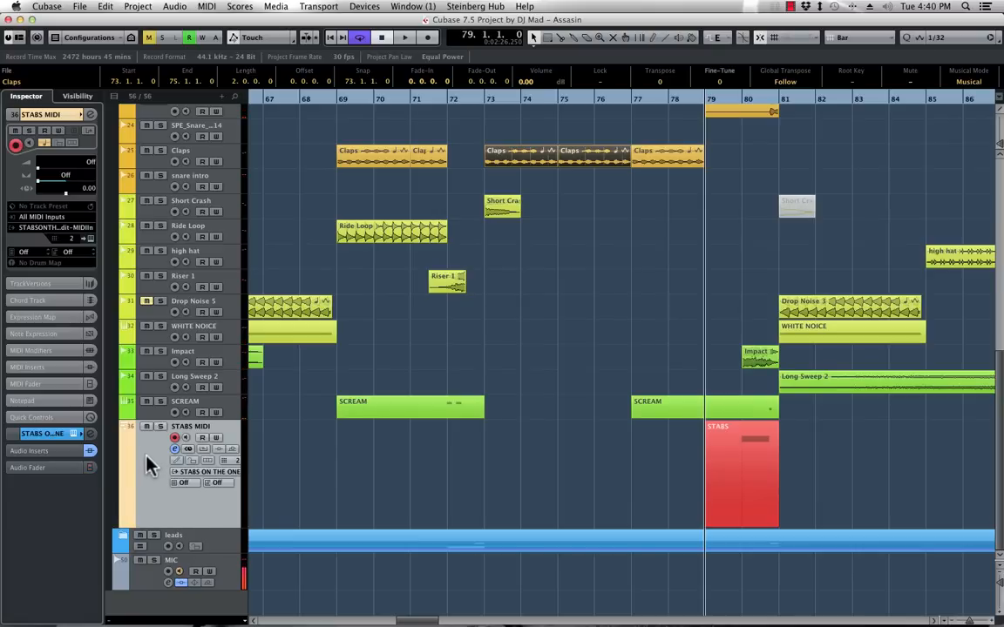
pyautogui.click(731, 459)
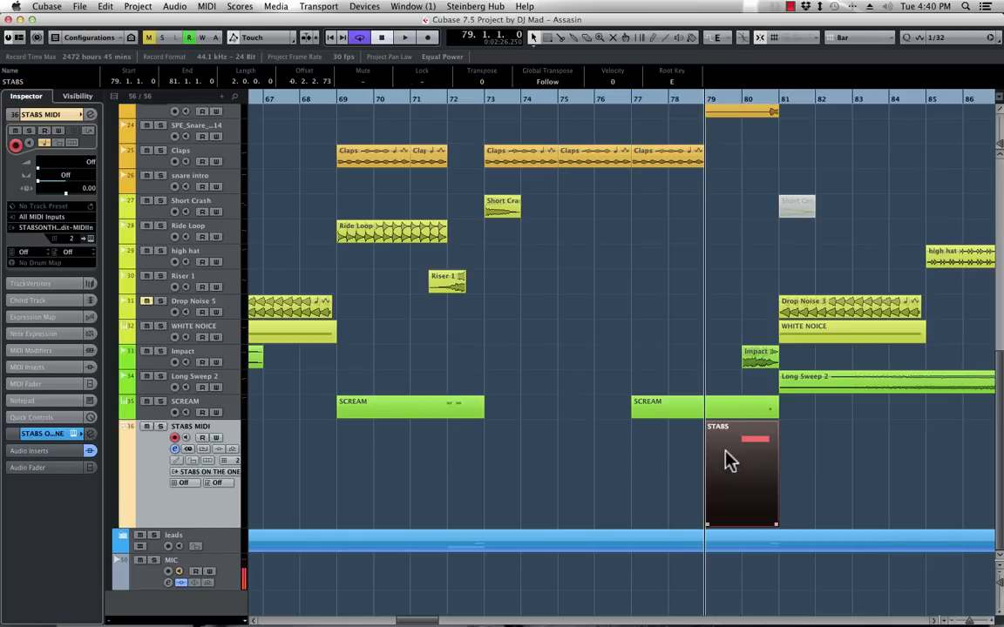
pyautogui.click(39, 229)
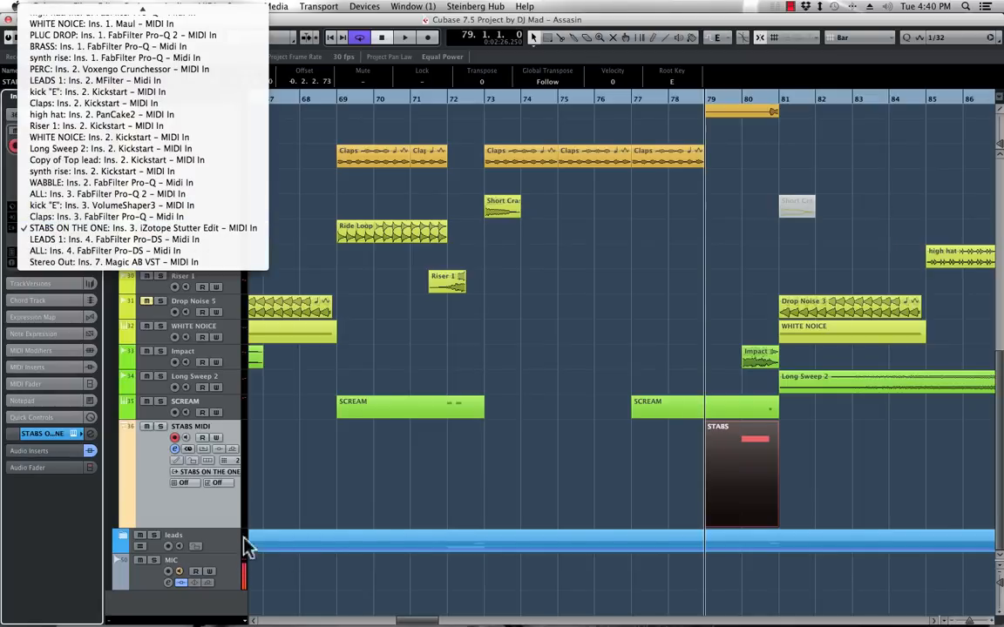
pyautogui.click(150, 481)
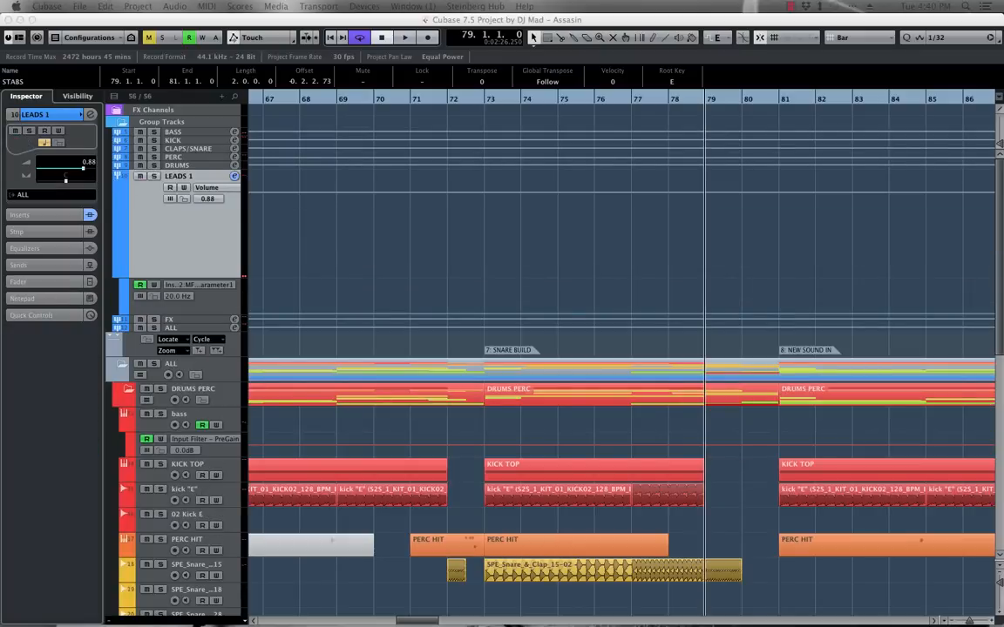
# Look over the insert plug-ins in the LEADS 1 group's channel settings and close them
pyautogui.moveTo(1003, 76); pyautogui.dragTo(598, 105)
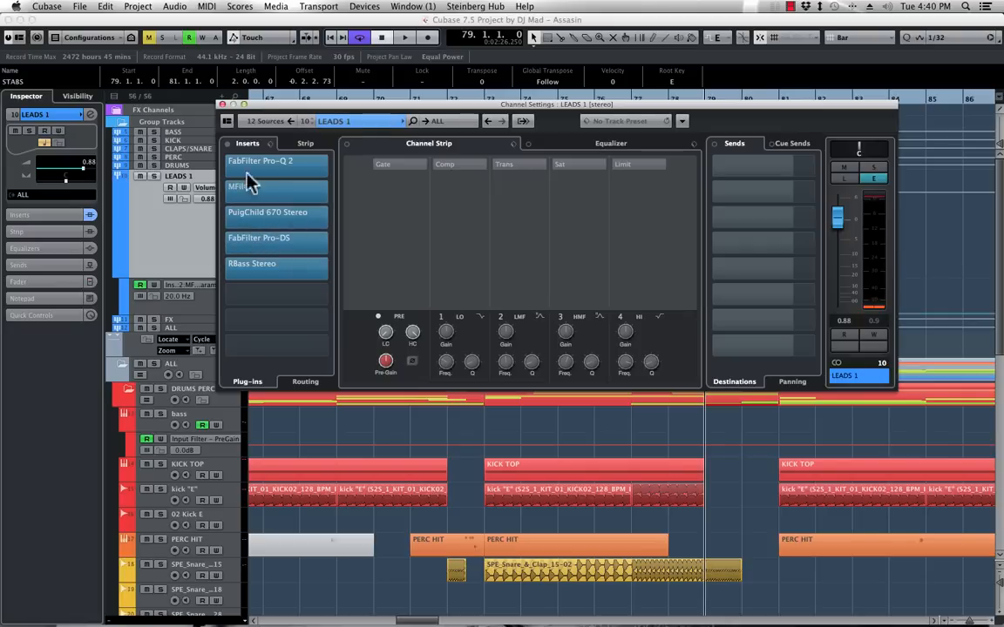
pyautogui.click(223, 105)
pyautogui.scroll(-10, 444, 436)
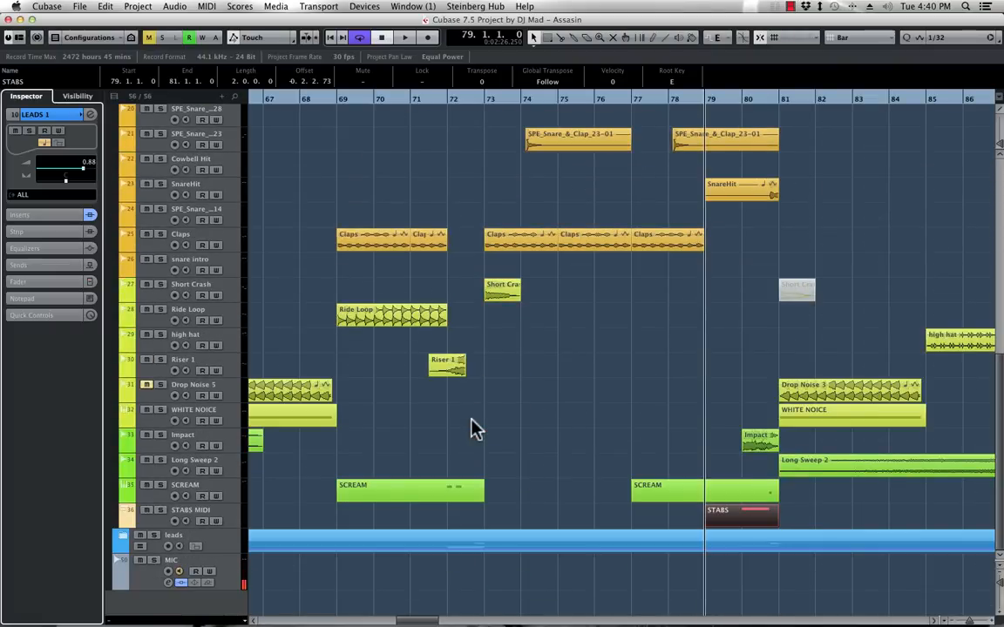
pyautogui.scroll(10, 207, 239)
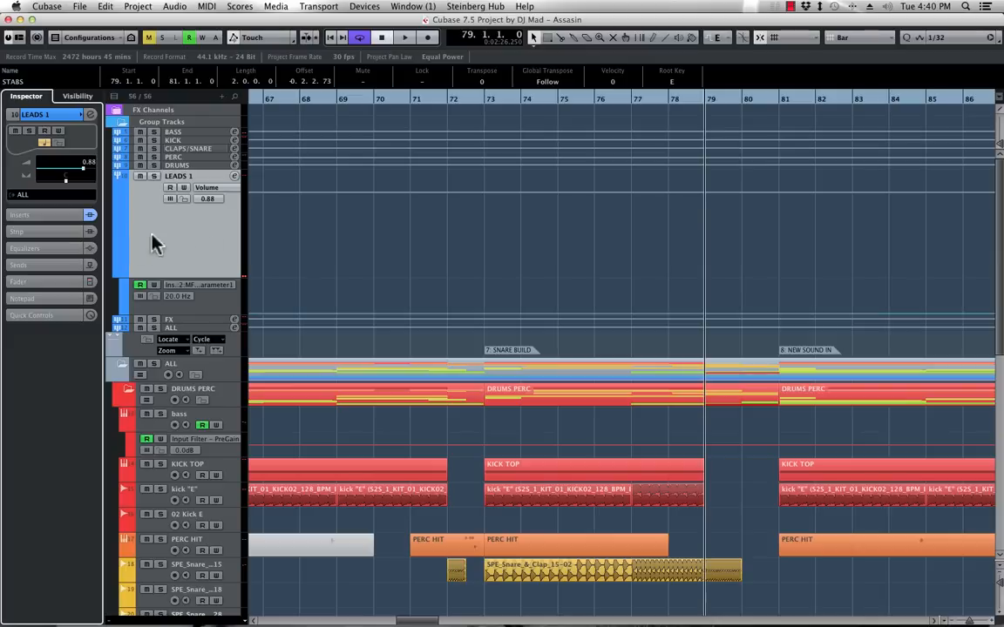
# Examine the iZotope Stutter Edit insert on the STABS ON THE ONE track in the leads folder, declining its quick start guide
pyautogui.click(125, 389)
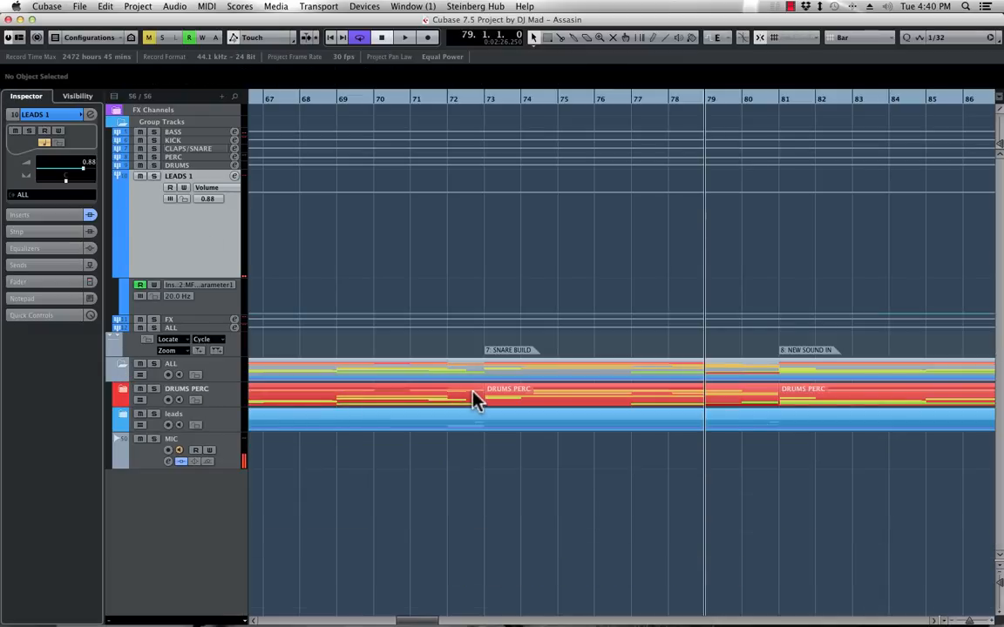
pyautogui.click(122, 416)
pyautogui.scroll(-8, 358, 377)
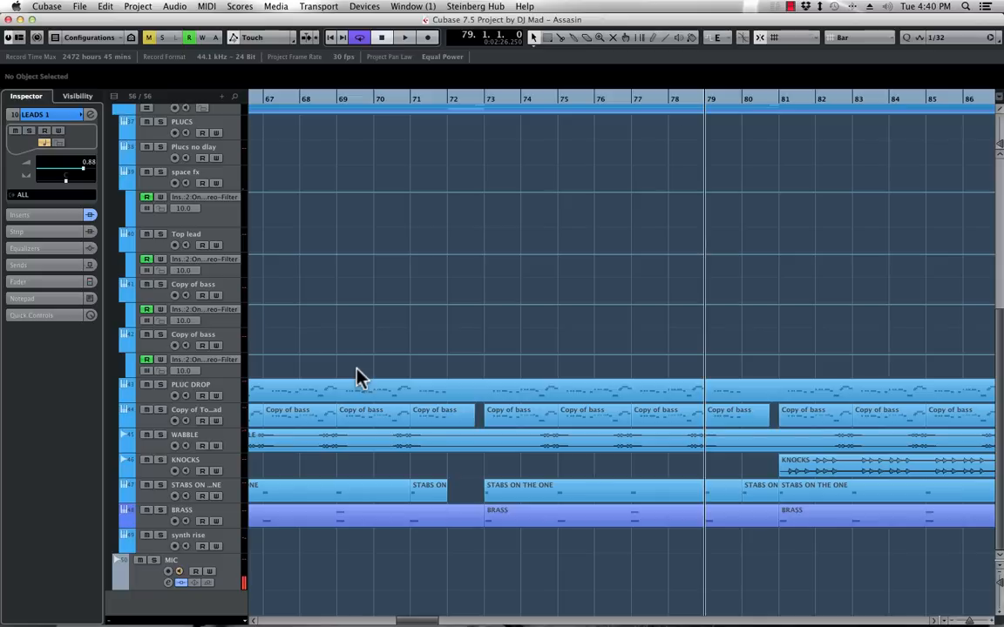
pyautogui.click(237, 493)
pyautogui.click(54, 246)
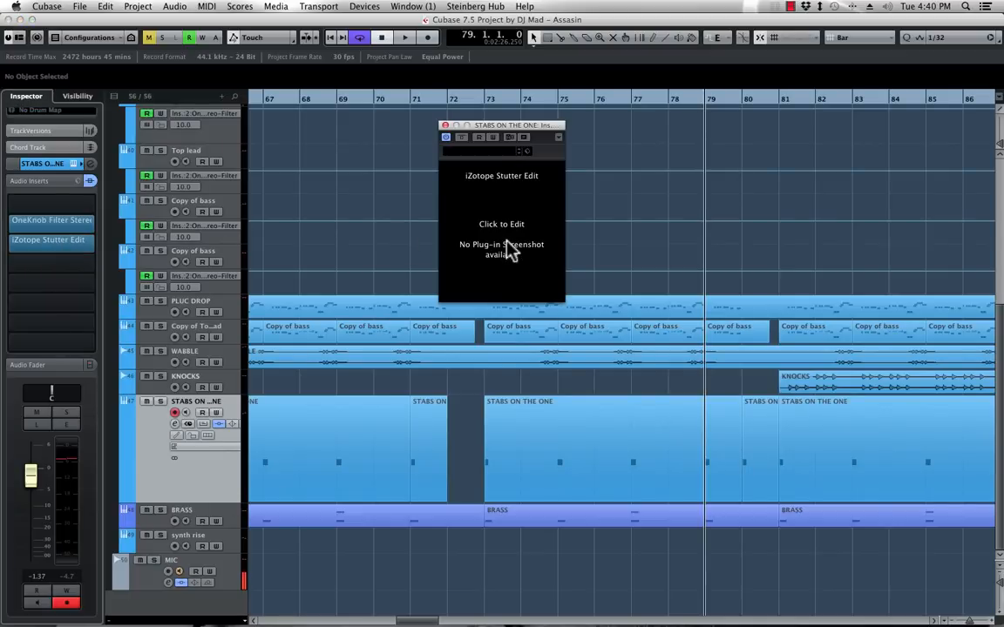
pyautogui.click(509, 241)
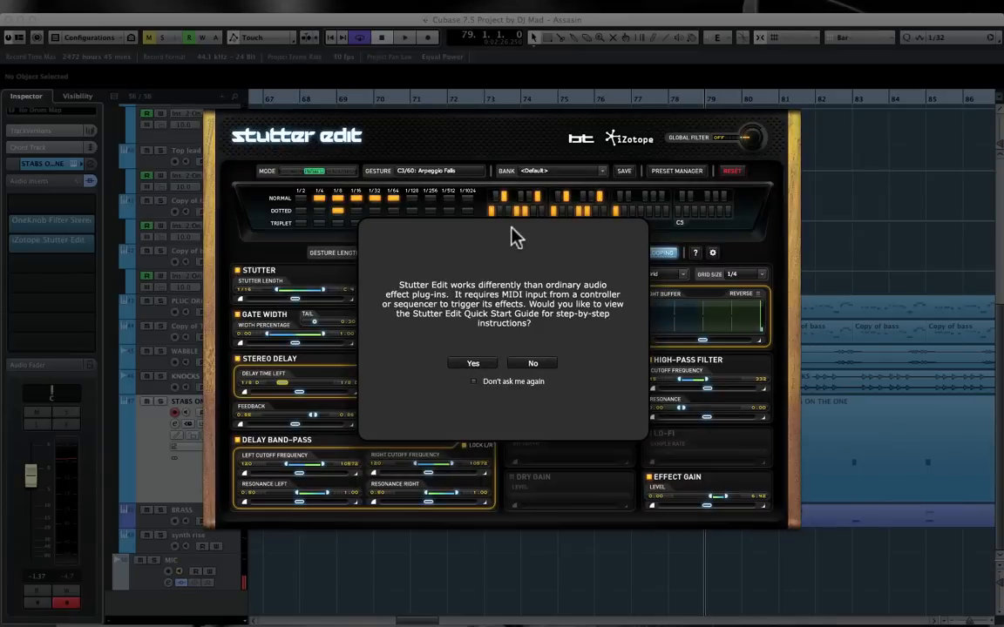
pyautogui.click(533, 366)
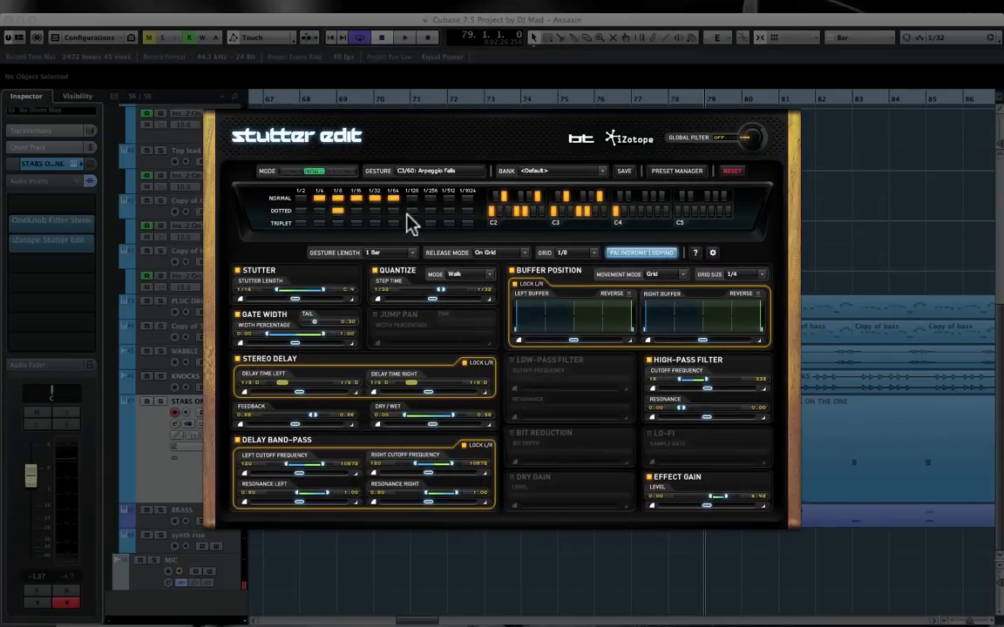
pyautogui.click(848, 156)
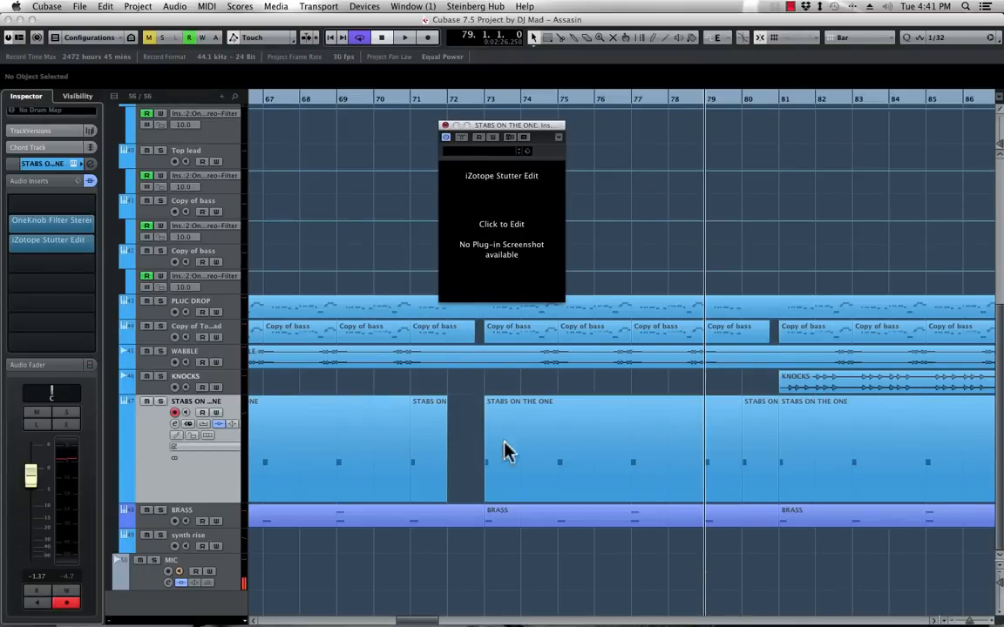
pyautogui.click(444, 125)
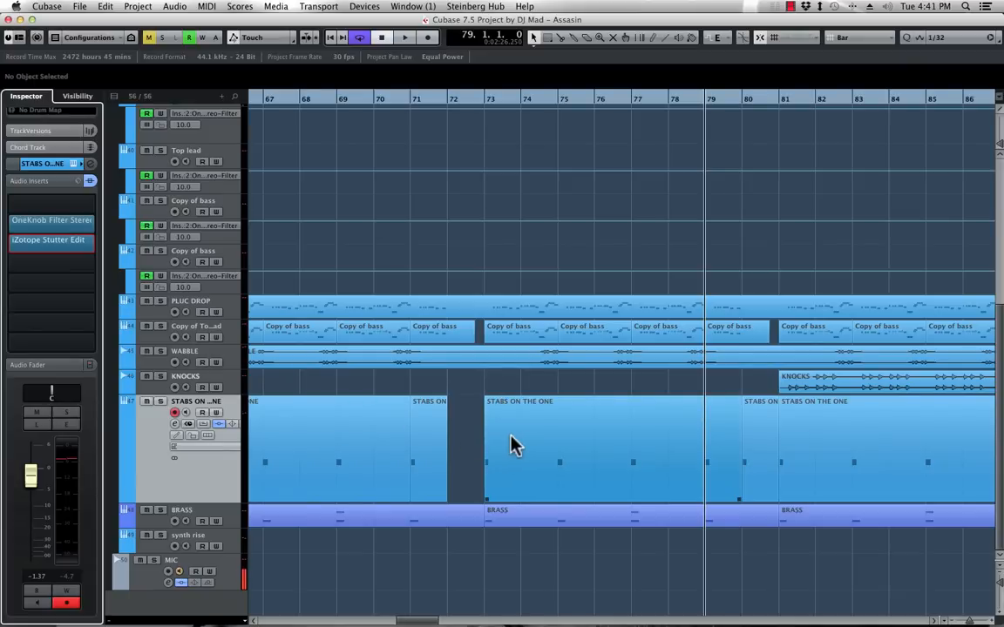
# Collapse the leads folder, expand DRUMS PERC and select the STABS MIDI track
pyautogui.scroll(10, 305, 283)
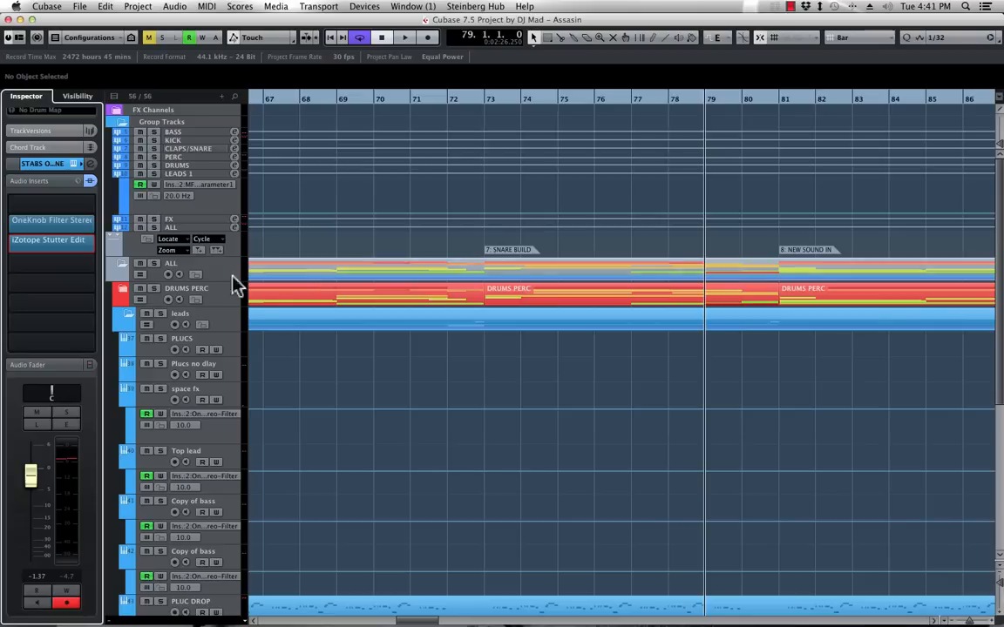
pyautogui.click(128, 319)
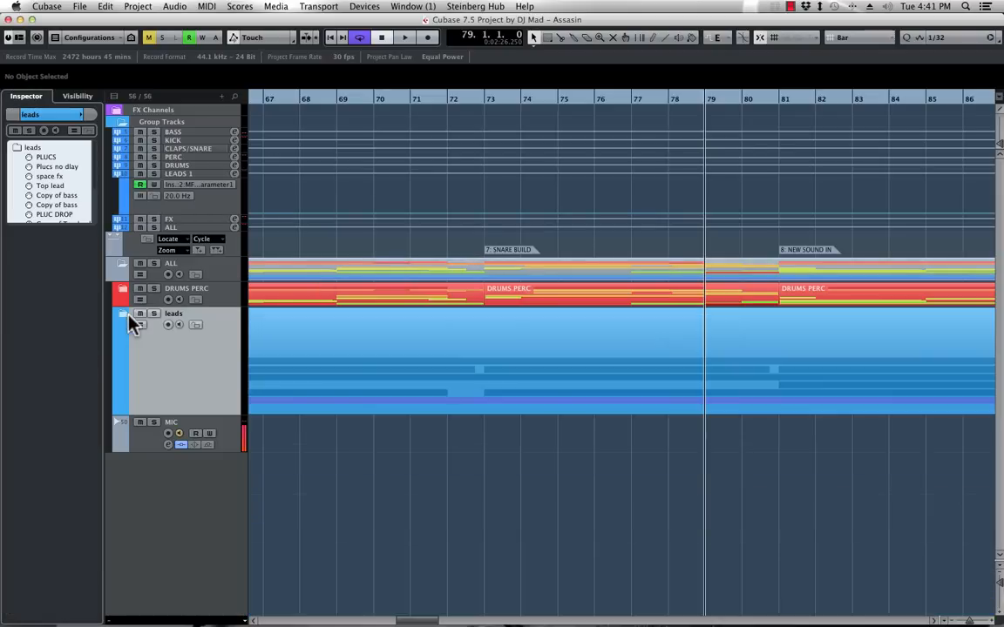
pyautogui.click(122, 291)
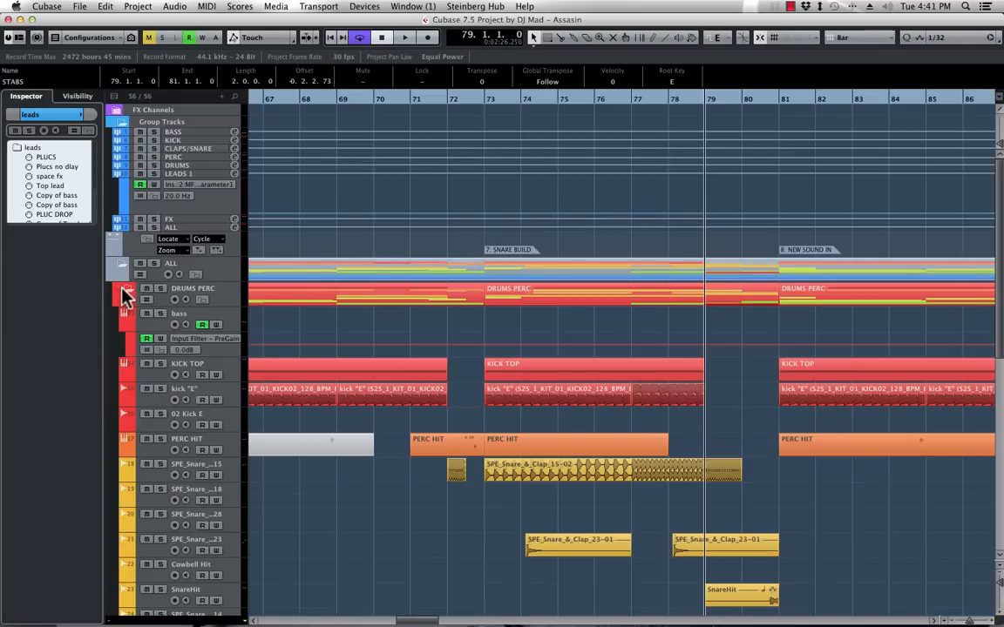
pyautogui.click(123, 291)
pyautogui.click(123, 291)
pyautogui.scroll(-5, 440, 327)
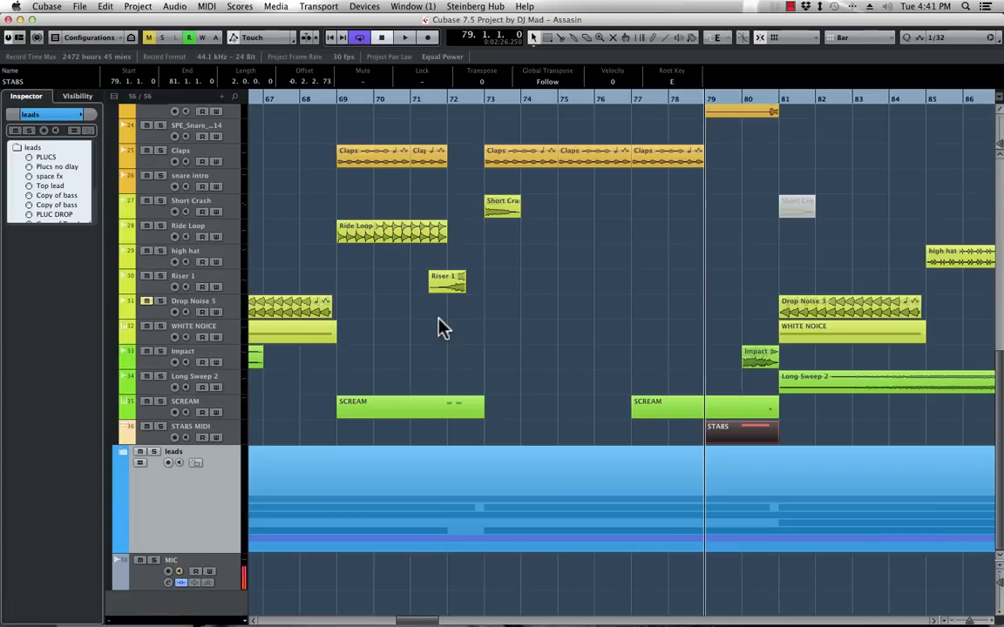
pyautogui.click(229, 432)
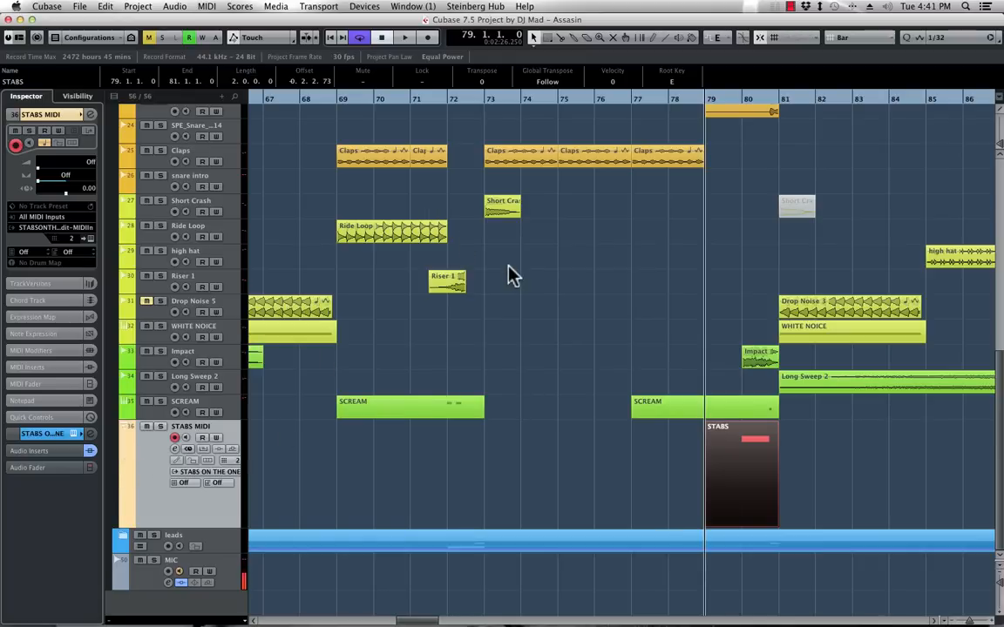
# Listen to the drop from bar 65 through the snare build and stop playback
pyautogui.press('KP_Subtract')
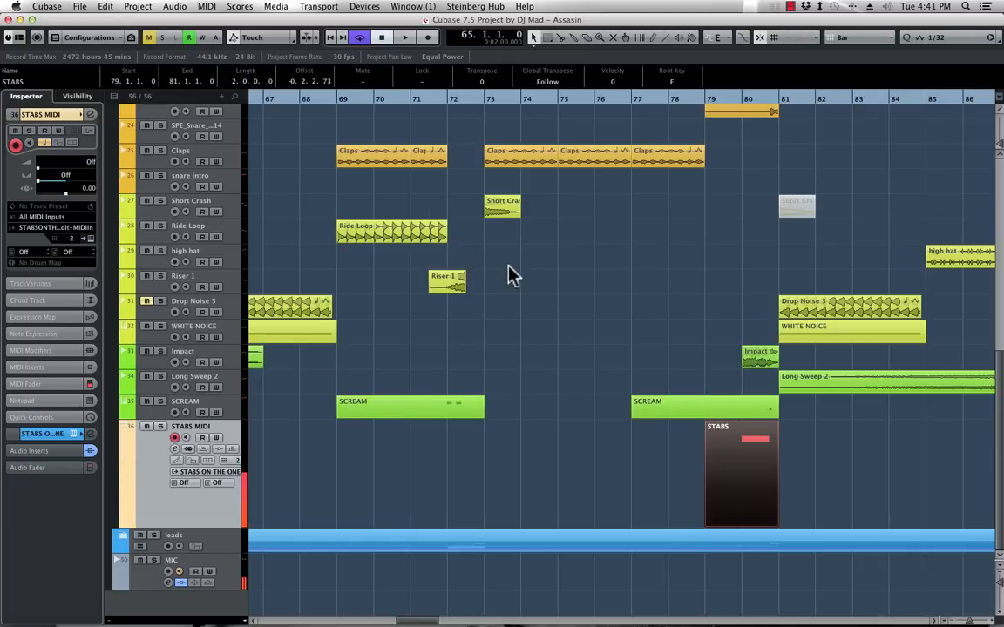
pyautogui.press('space')
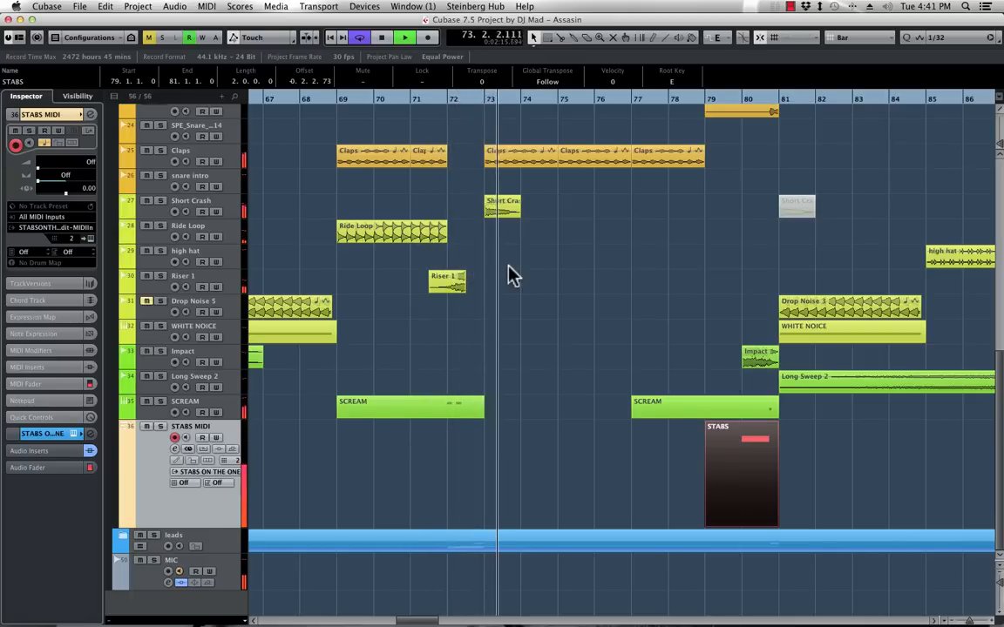
pyautogui.press('space')
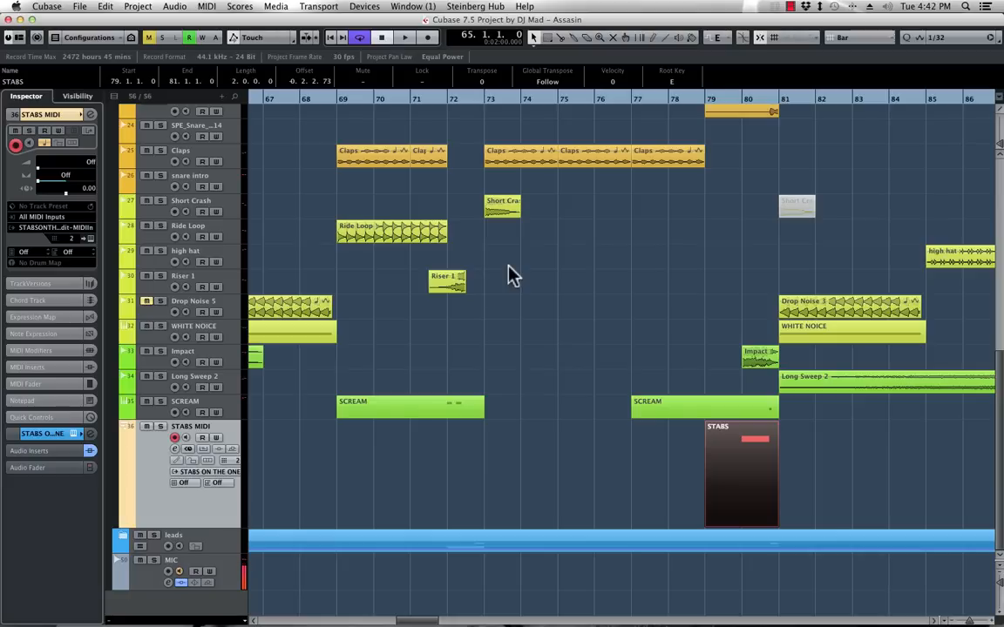
# Try to recolour the STABS MIDI track with the pale default swatch, and deselect the STABS part
pyautogui.hscroll(5, 758, 427)
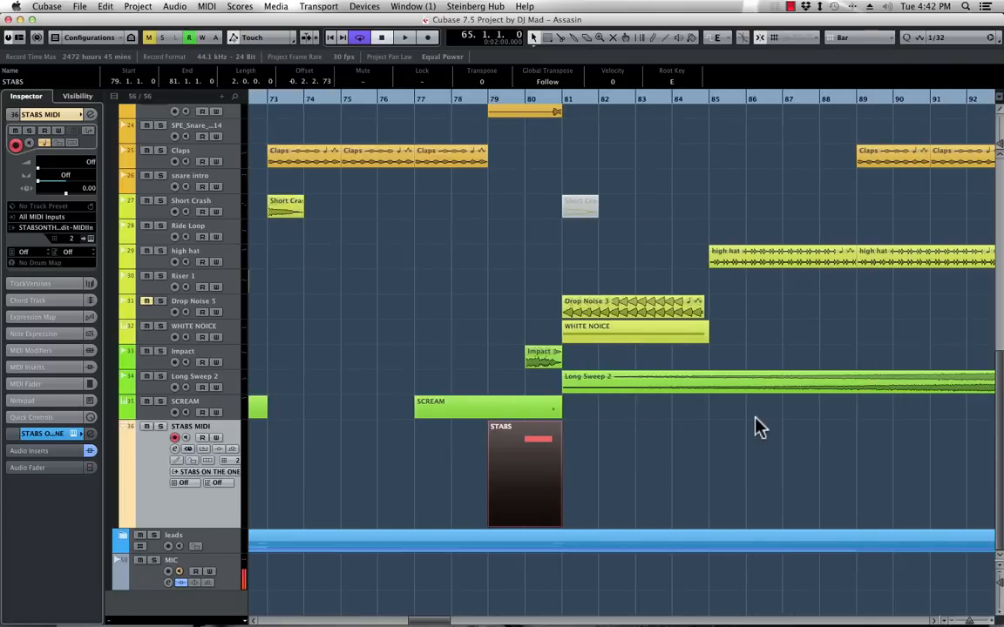
pyautogui.click(129, 465)
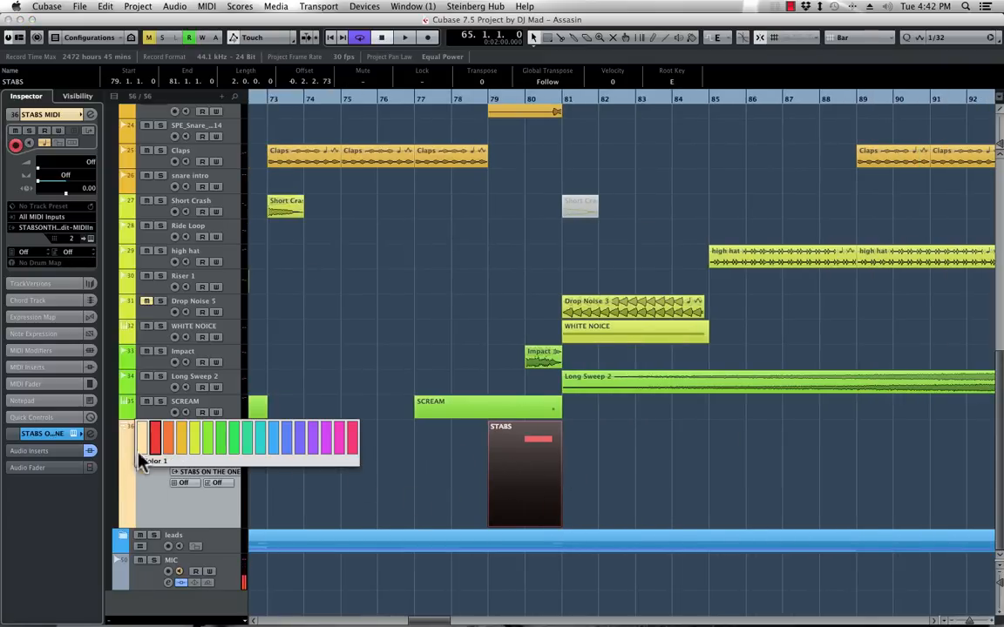
pyautogui.click(143, 440)
pyautogui.click(478, 456)
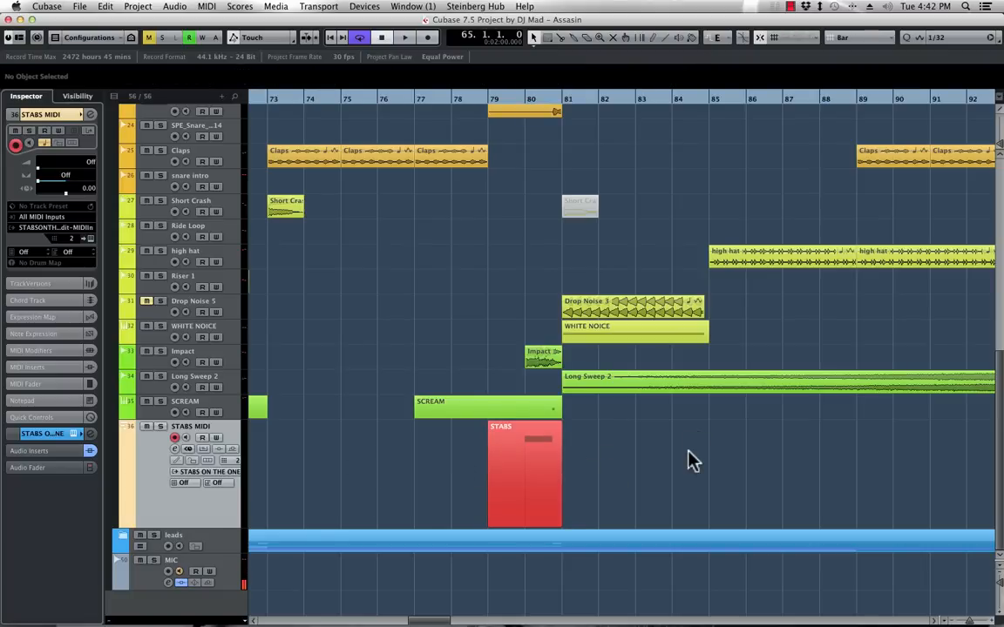
# Collapse the Group Tracks folder, bring the whole arrangement into view and select the marker track to enlarge its section markers
pyautogui.scroll(10, 452, 363)
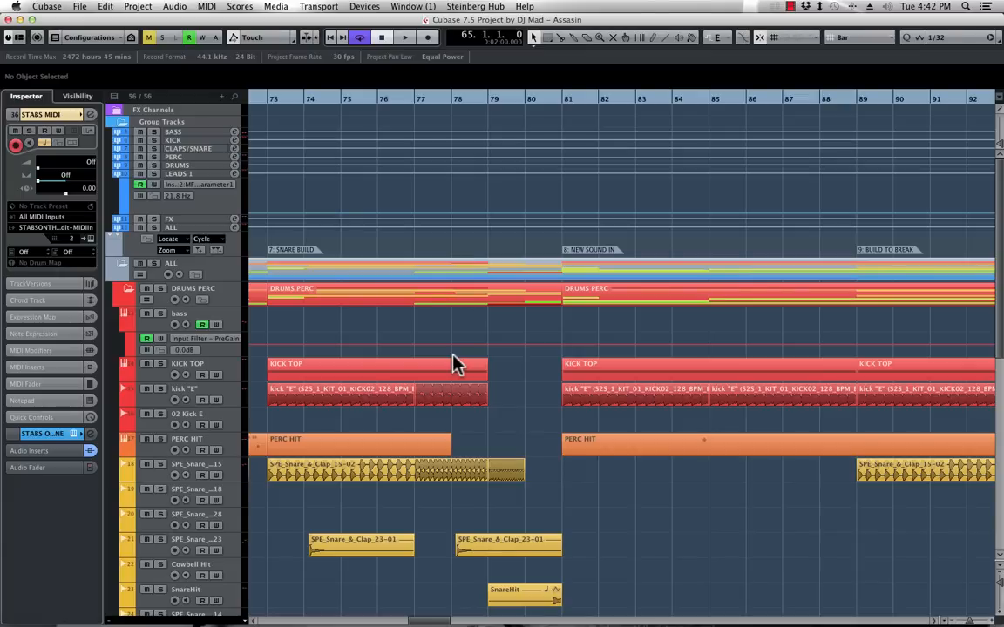
pyautogui.click(120, 123)
pyautogui.scroll(-6, 582, 375)
pyautogui.scroll(5, 584, 376)
pyautogui.press('g')
pyautogui.press('g')
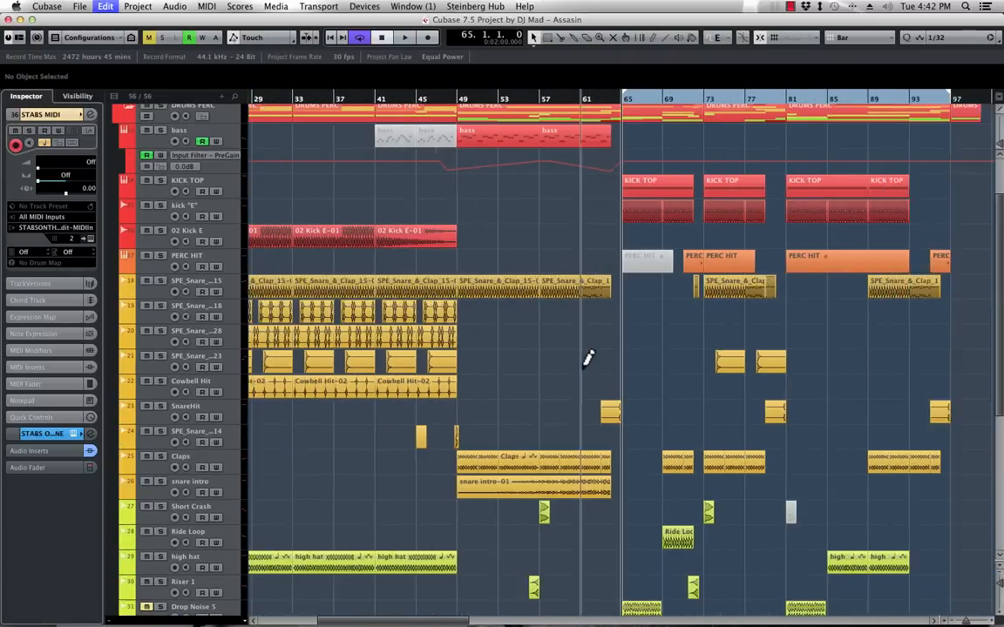
pyautogui.press('g')
pyautogui.press('g')
pyautogui.press('g')
pyautogui.scroll(3, 583, 376)
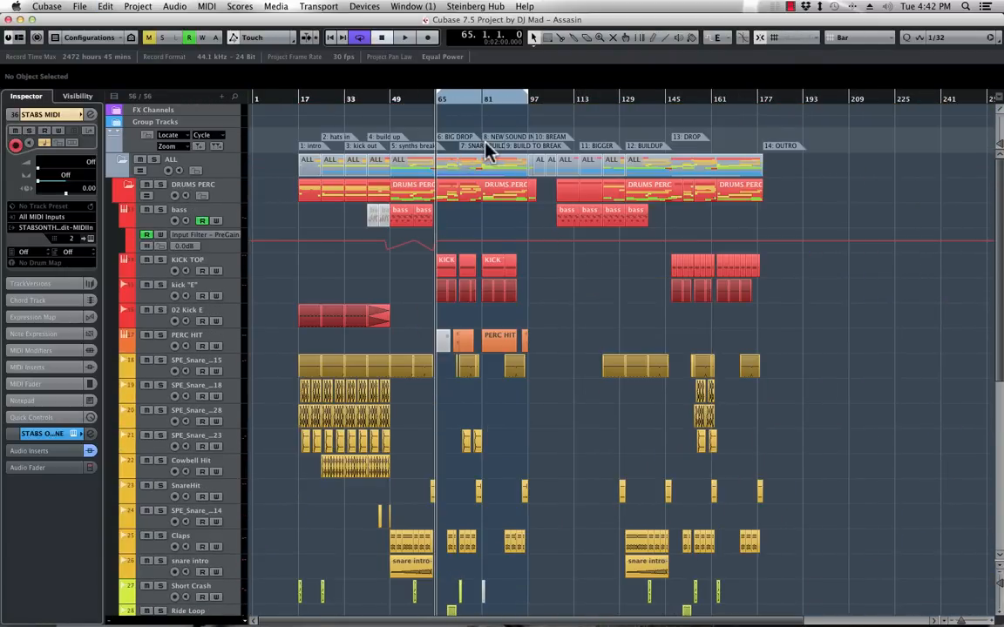
pyautogui.click(233, 146)
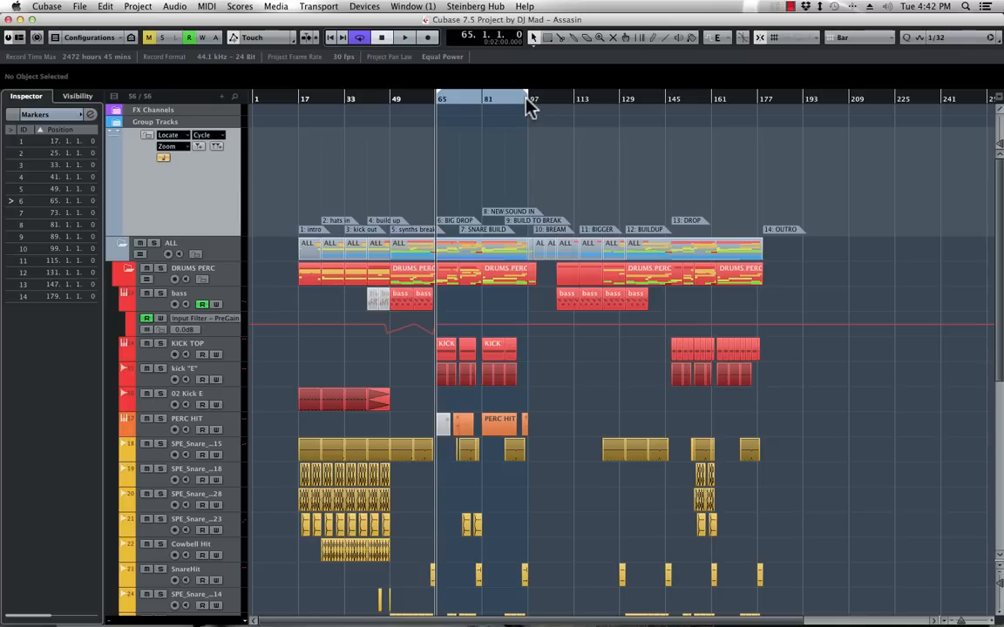
# Move the loop range to bars 97 to 129 and start playback from bar 97
pyautogui.moveTo(492, 103); pyautogui.dragTo(582, 102)
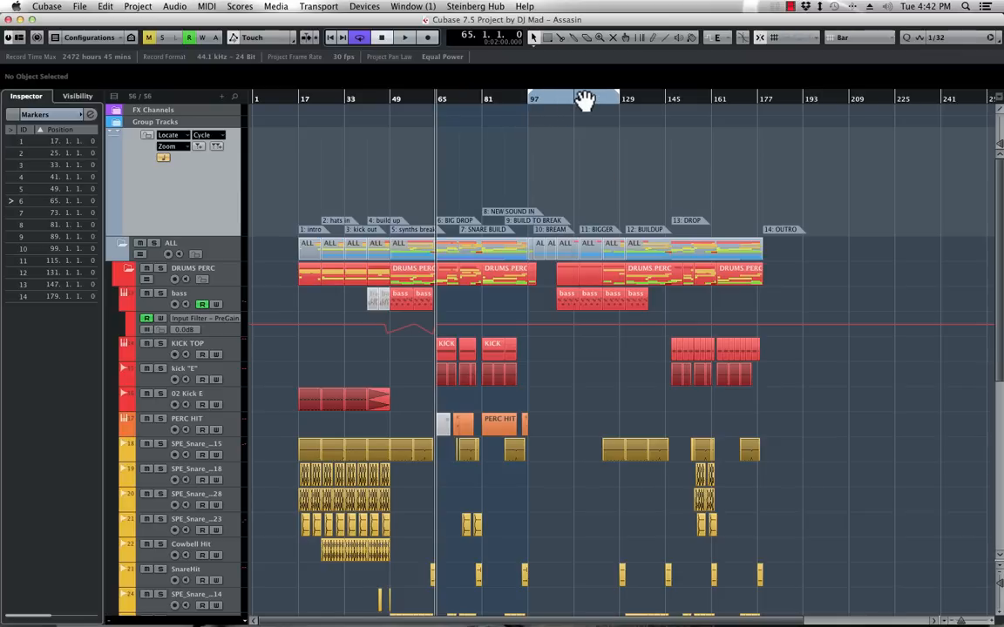
pyautogui.press('KP_1')
pyautogui.press('space')
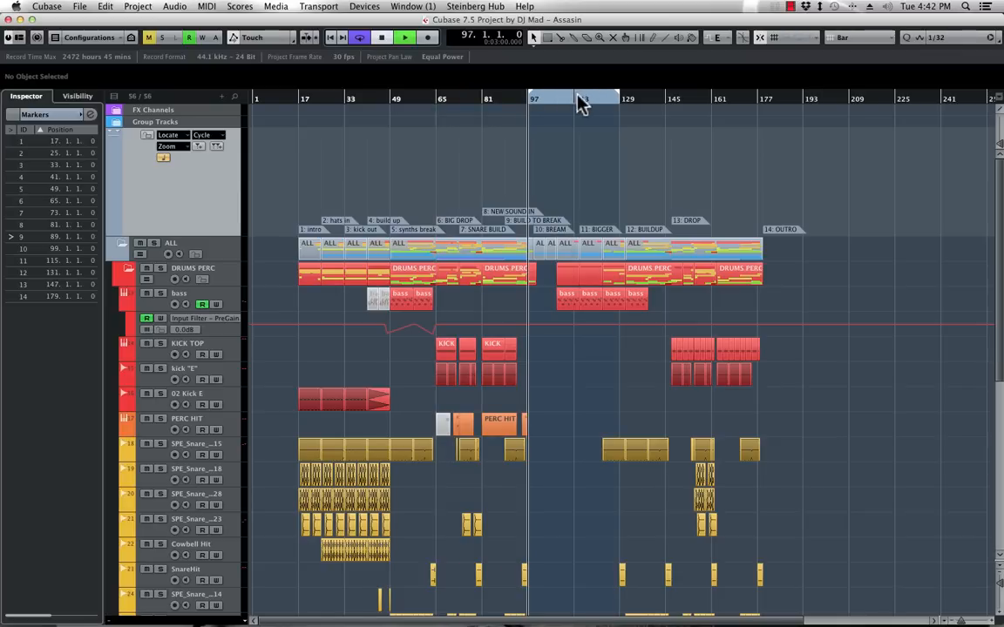
# Collapse the DRUMS PERC folder and expand the leads folder to show the lead tracks around the BREAM section during playback
pyautogui.press('h')
pyautogui.press('h')
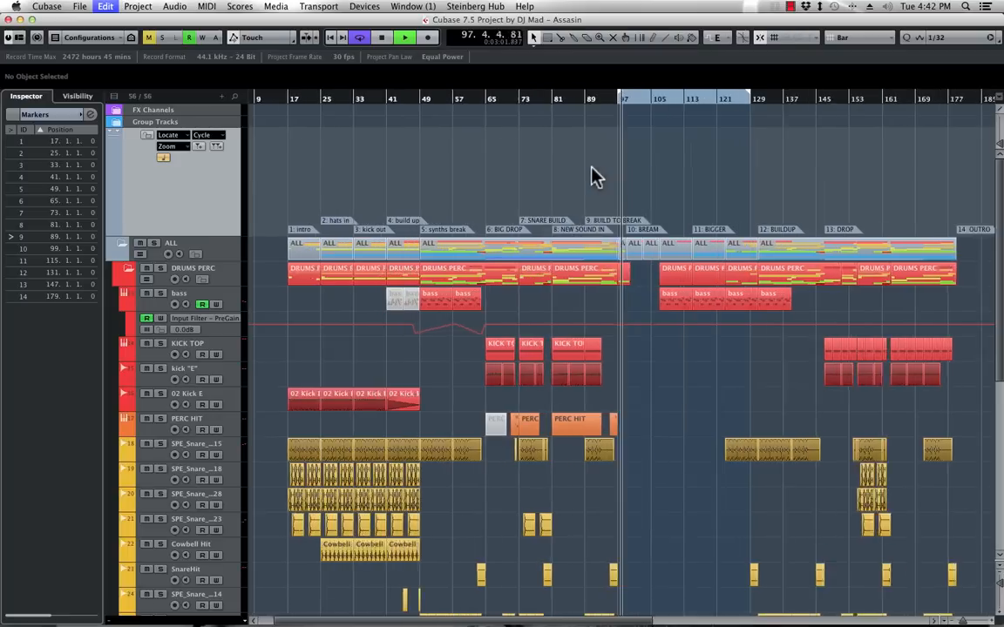
pyautogui.click(132, 271)
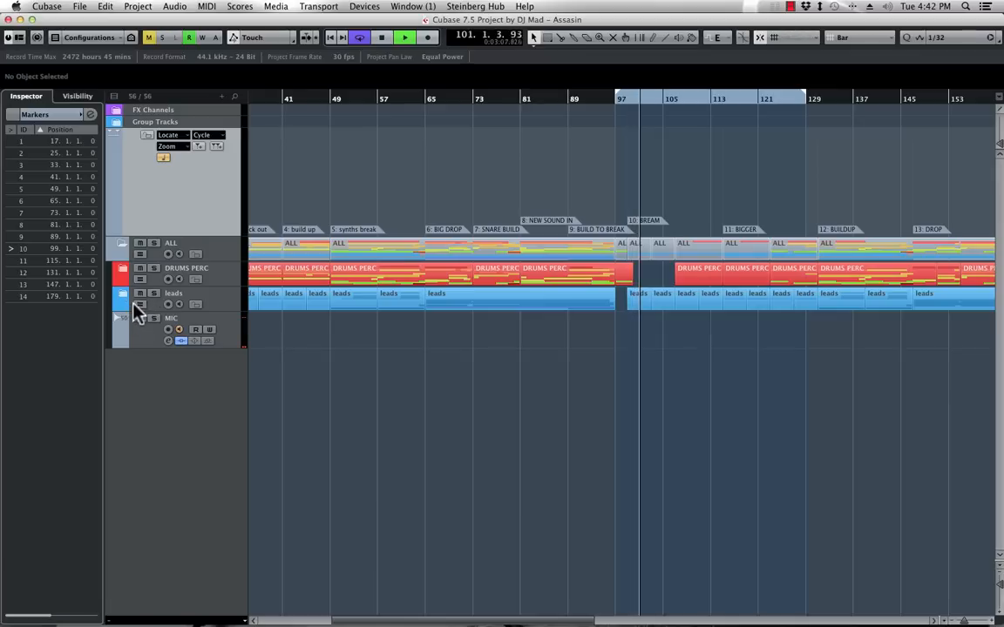
pyautogui.click(123, 298)
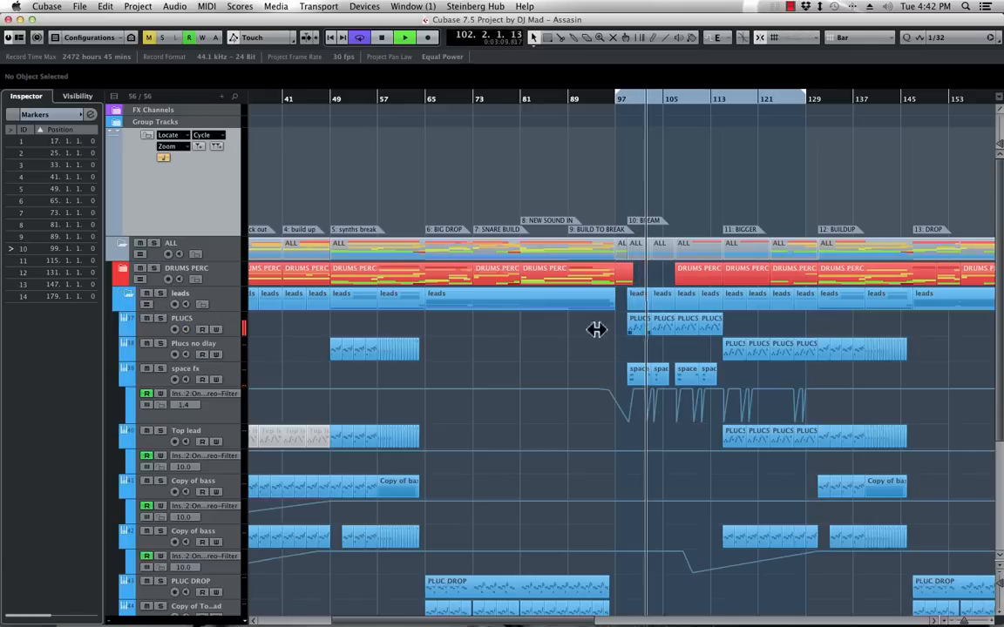
pyautogui.scroll(-3, 632, 341)
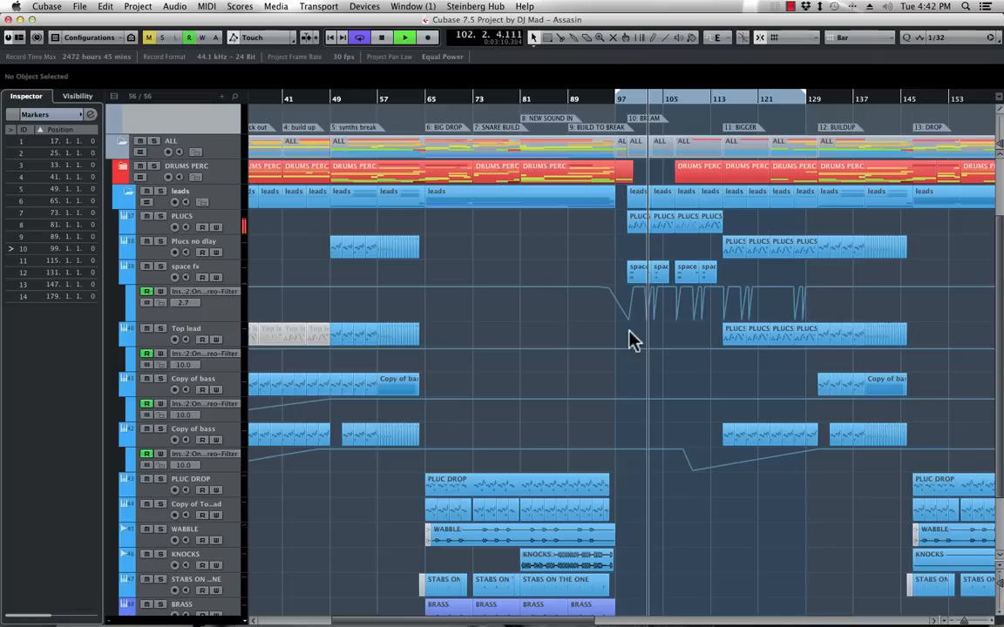
# Select the PLUCS track and solo it briefly to hear it alone during playback
pyautogui.click(237, 224)
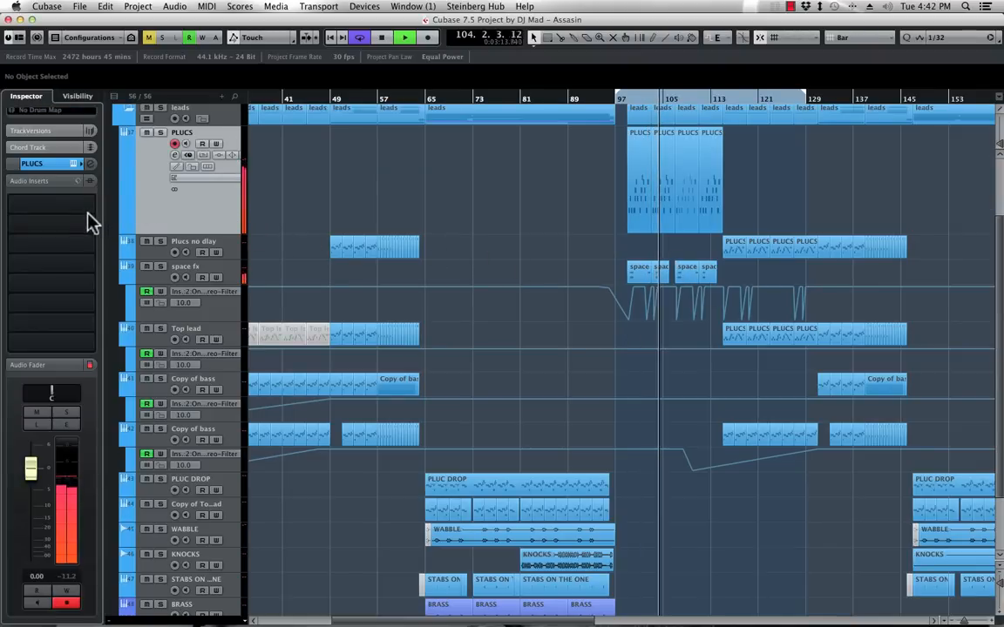
pyautogui.click(69, 415)
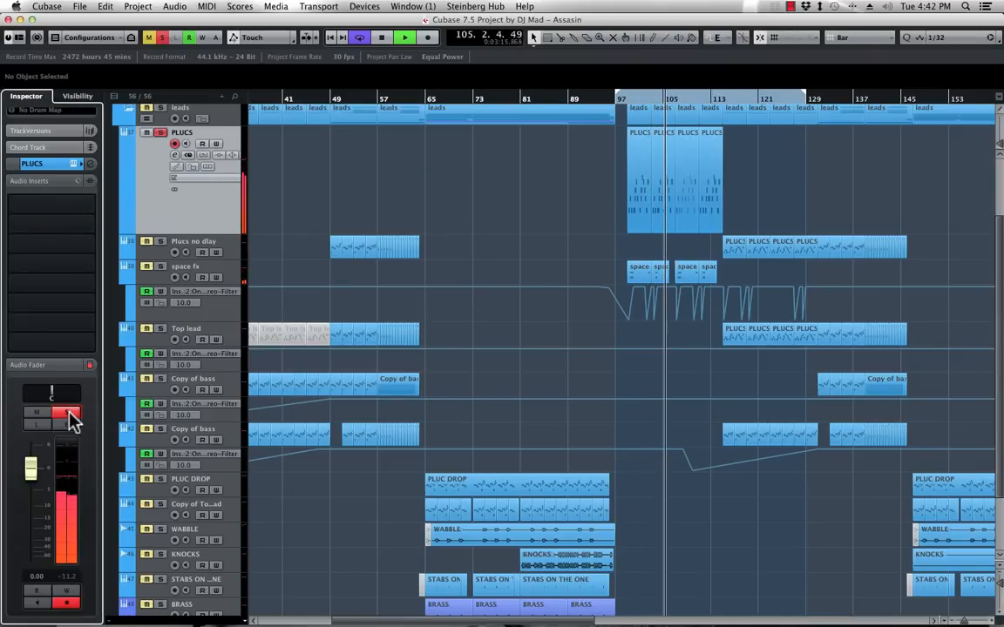
pyautogui.click(69, 417)
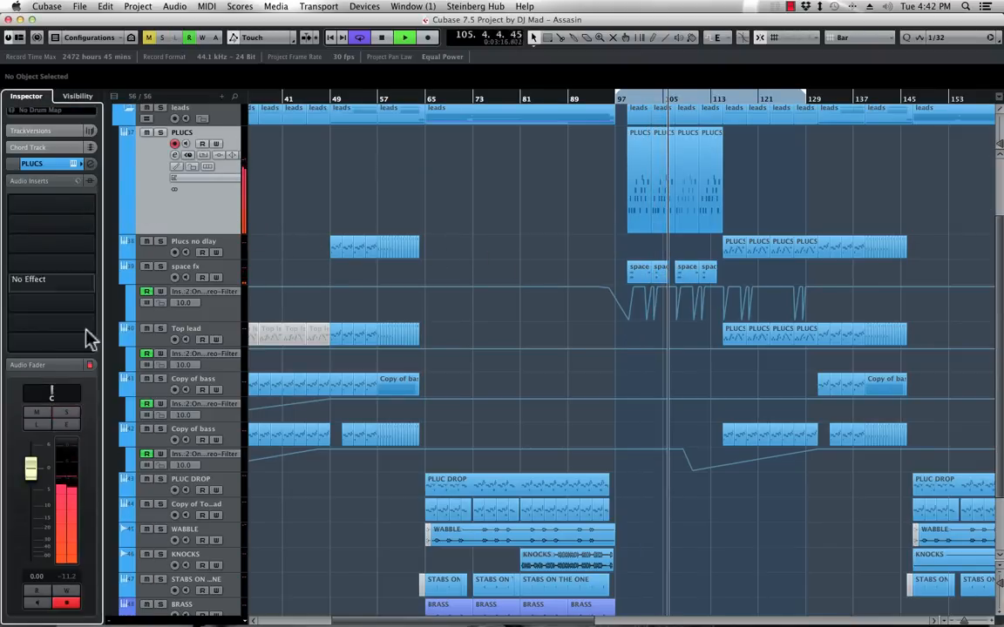
# Insert FabFilter Pro-Q in the first audio insert slot of the PLUCS track
pyautogui.click(91, 203)
pyautogui.write('FAB')
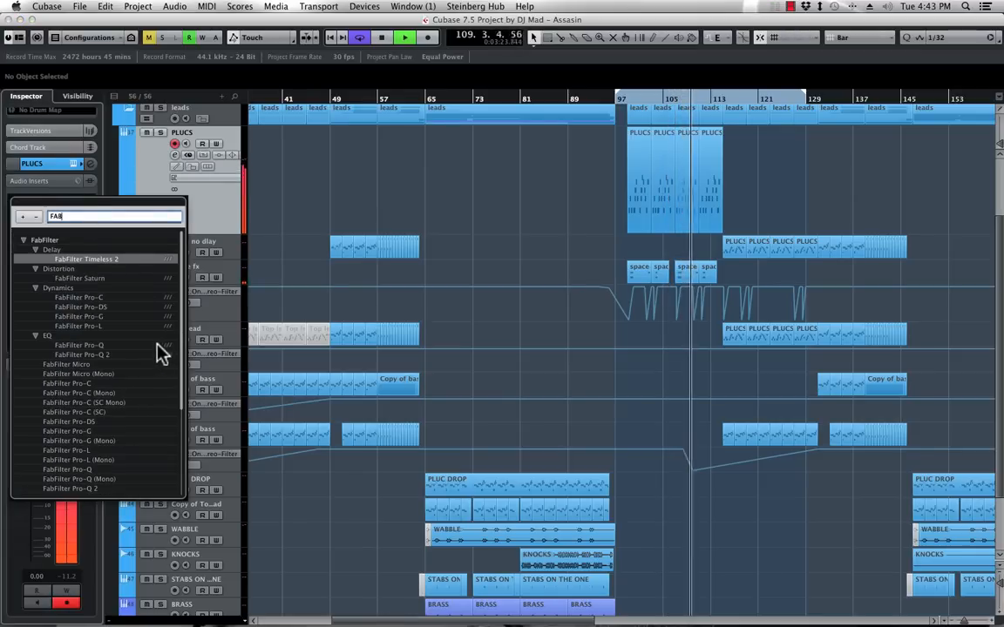
pyautogui.click(105, 351)
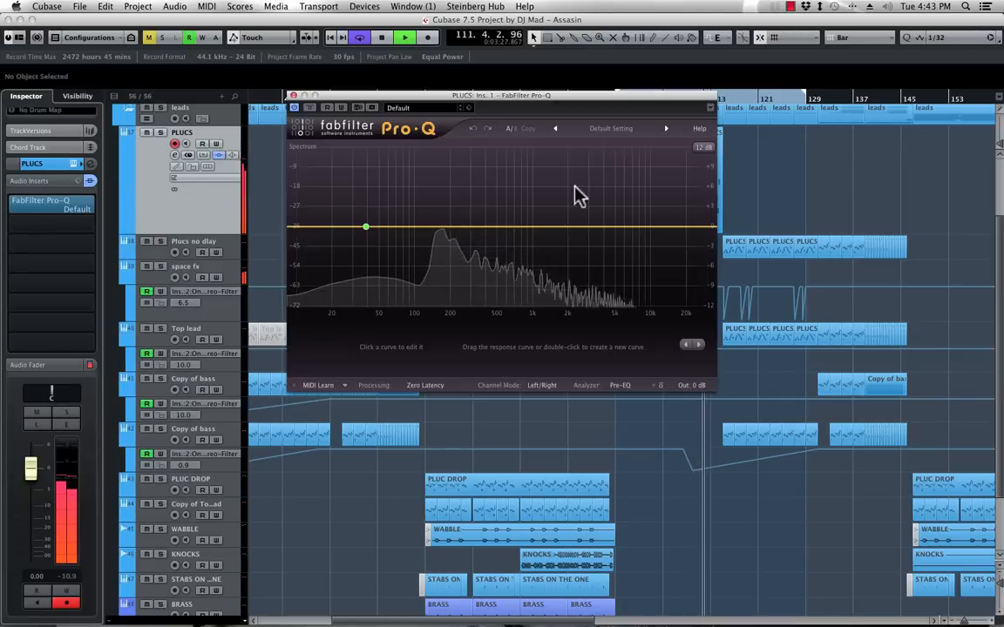
# Load Pro-Q's Low Cut preset, raise the cutoff to about 89 Hz and close the equalizer
pyautogui.click(610, 129)
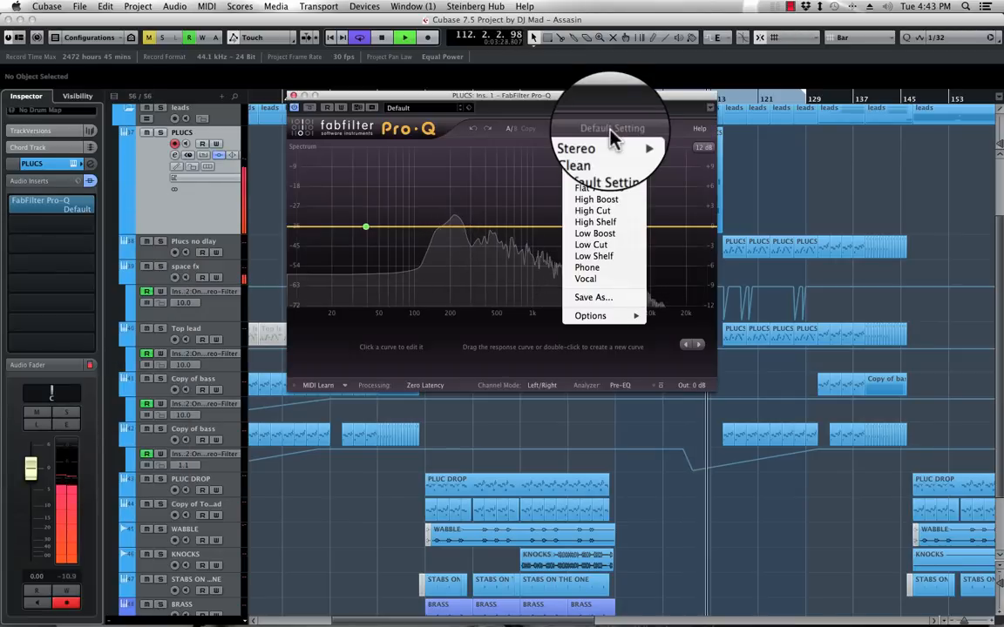
pyautogui.click(610, 246)
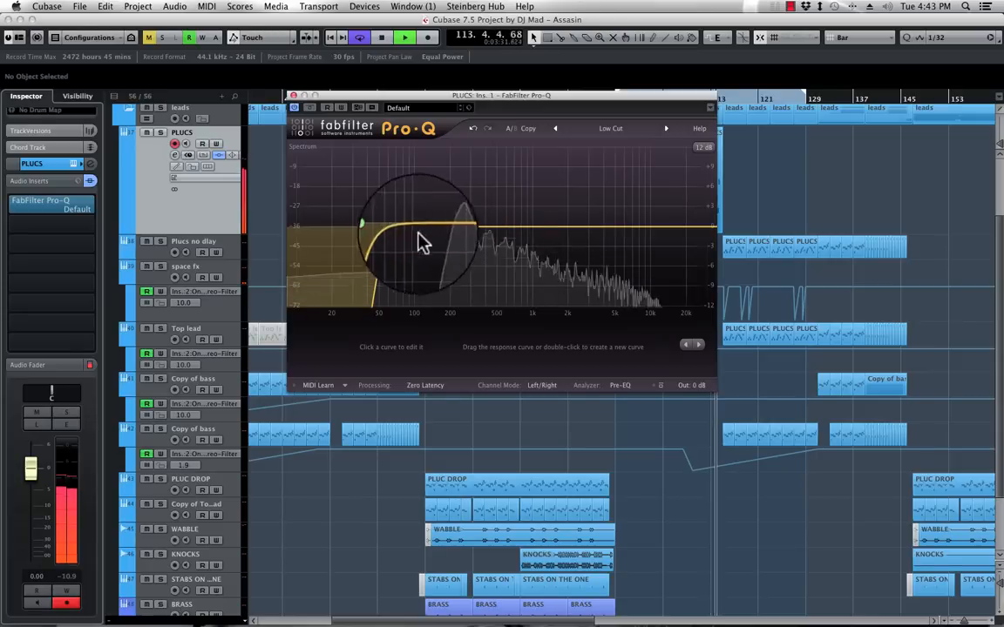
pyautogui.click(379, 229)
pyautogui.moveTo(380, 229); pyautogui.dragTo(410, 229)
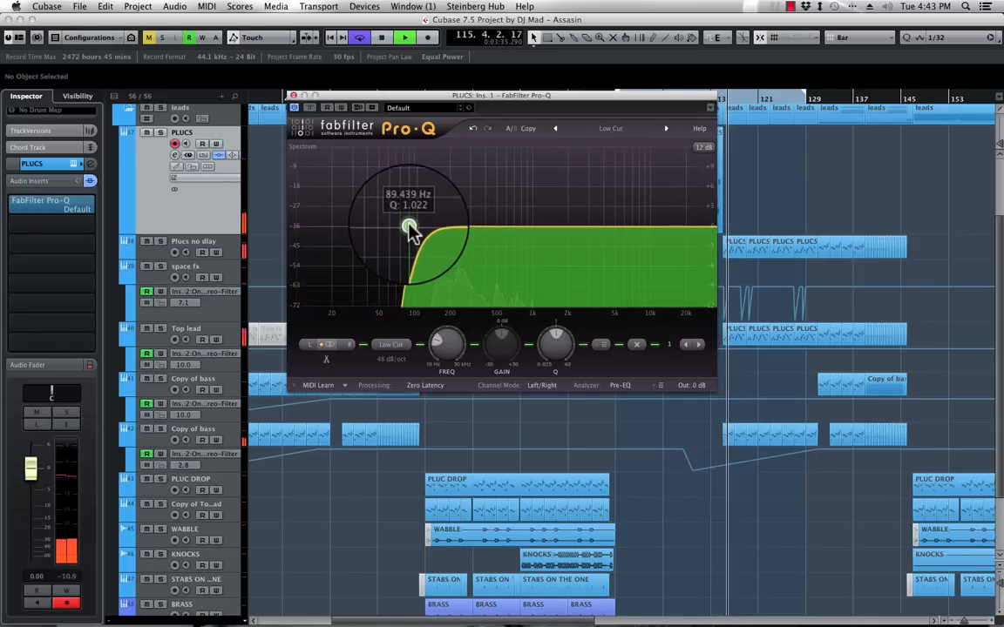
pyautogui.click(294, 95)
# Review the lead tracks around the BIGGER section during playback, and stop the transport
pyautogui.scroll(-3, 734, 231)
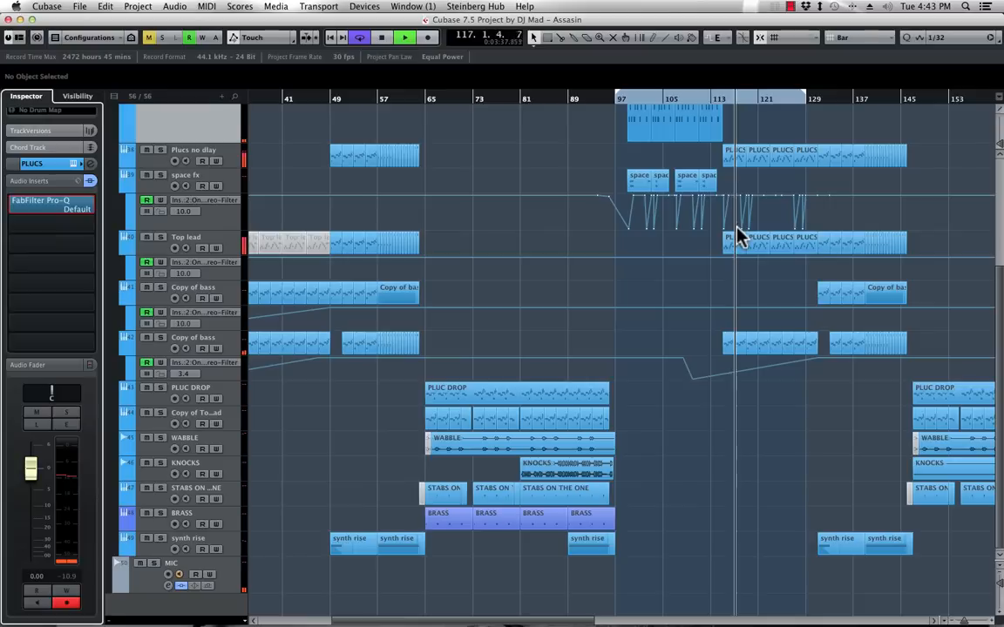
pyautogui.scroll(3, 735, 231)
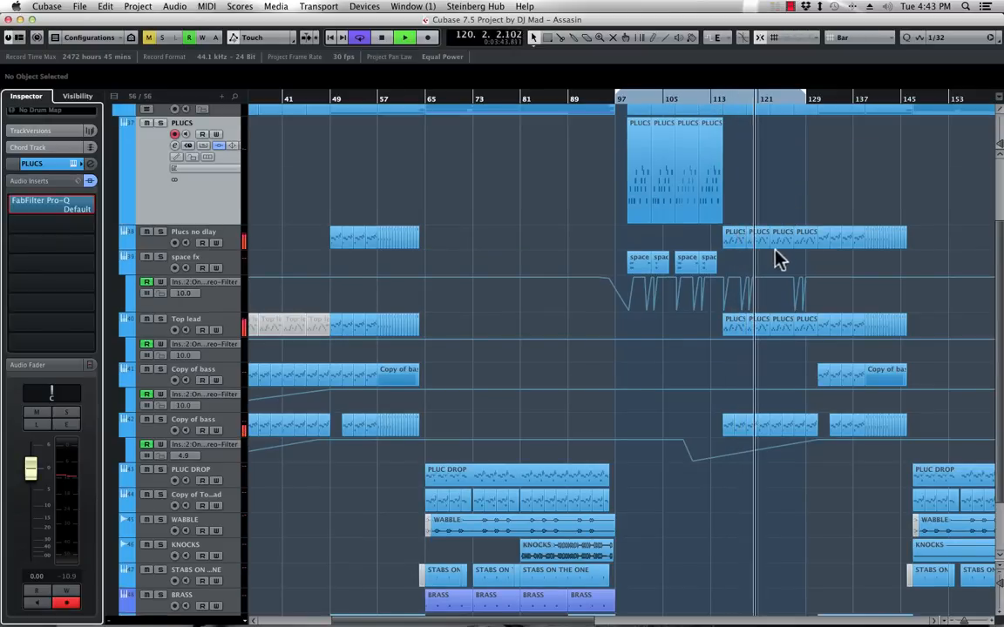
pyautogui.scroll(-3, 778, 259)
pyautogui.scroll(5, 778, 259)
pyautogui.scroll(-2, 778, 257)
pyautogui.scroll(-4, 781, 253)
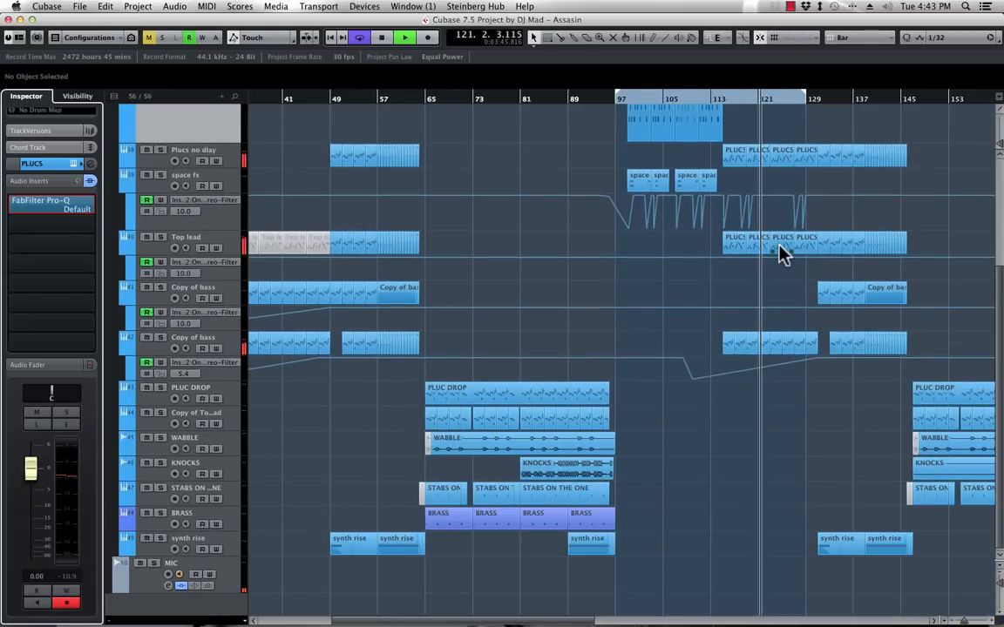
pyautogui.scroll(3, 782, 253)
pyautogui.press('space')
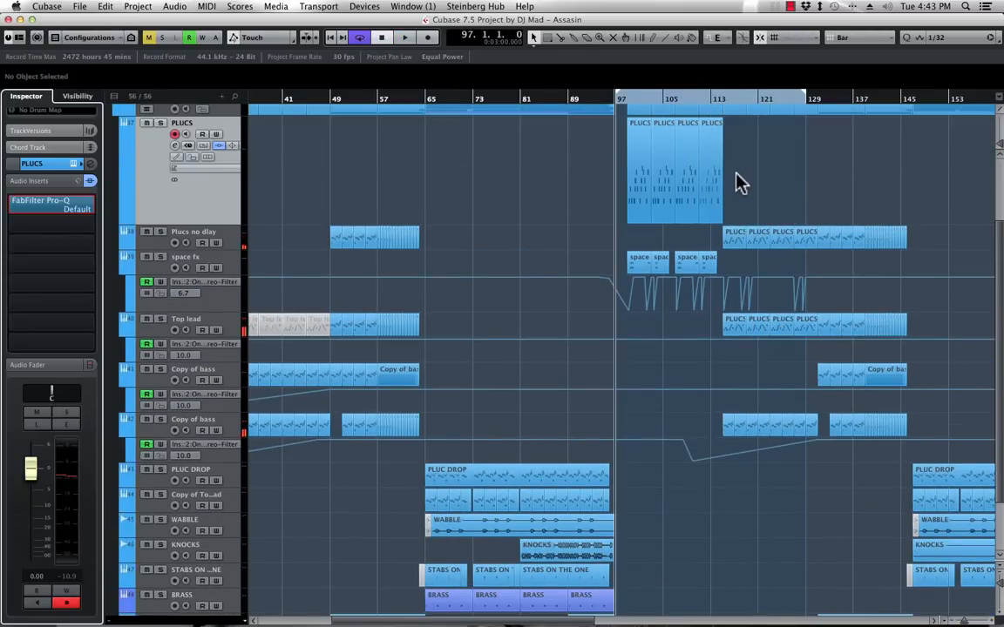
# Expand the DRUMS PERC folder and audition the bass track in solo from bar 49
pyautogui.scroll(4, 758, 193)
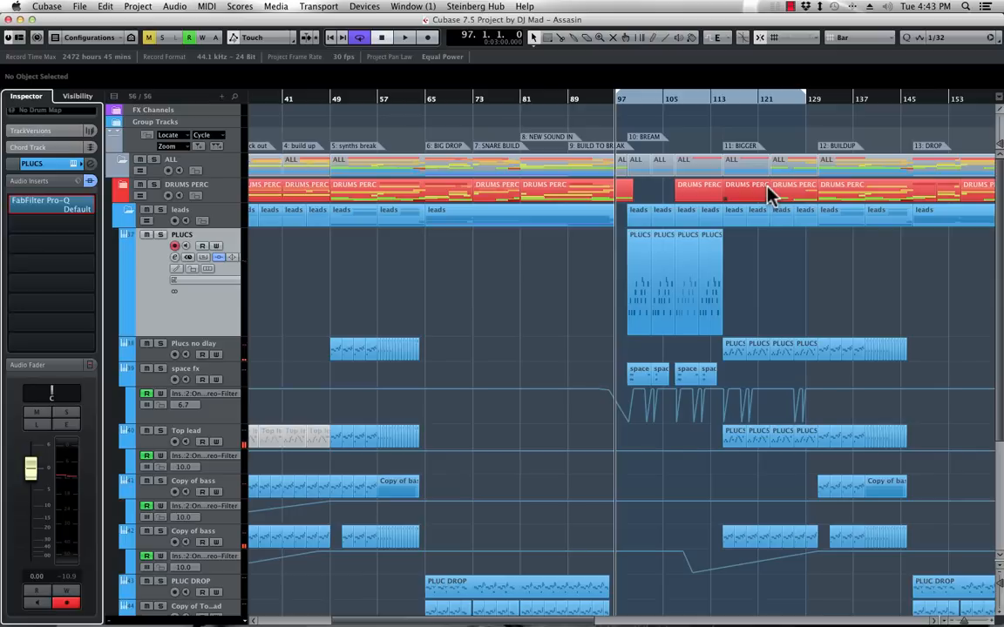
pyautogui.click(123, 187)
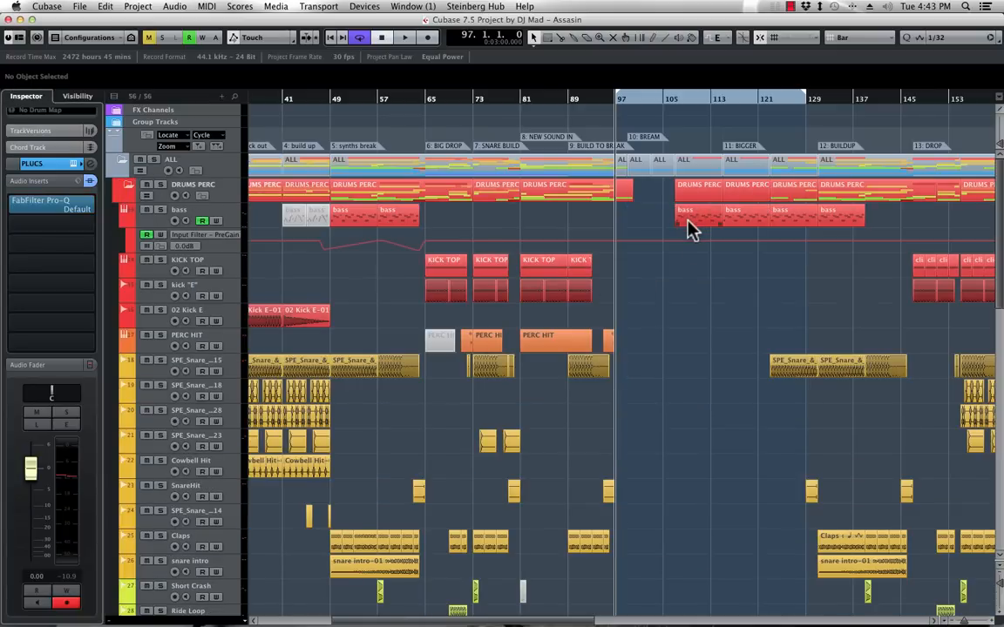
pyautogui.click(331, 101)
pyautogui.press('space')
pyautogui.click(159, 210)
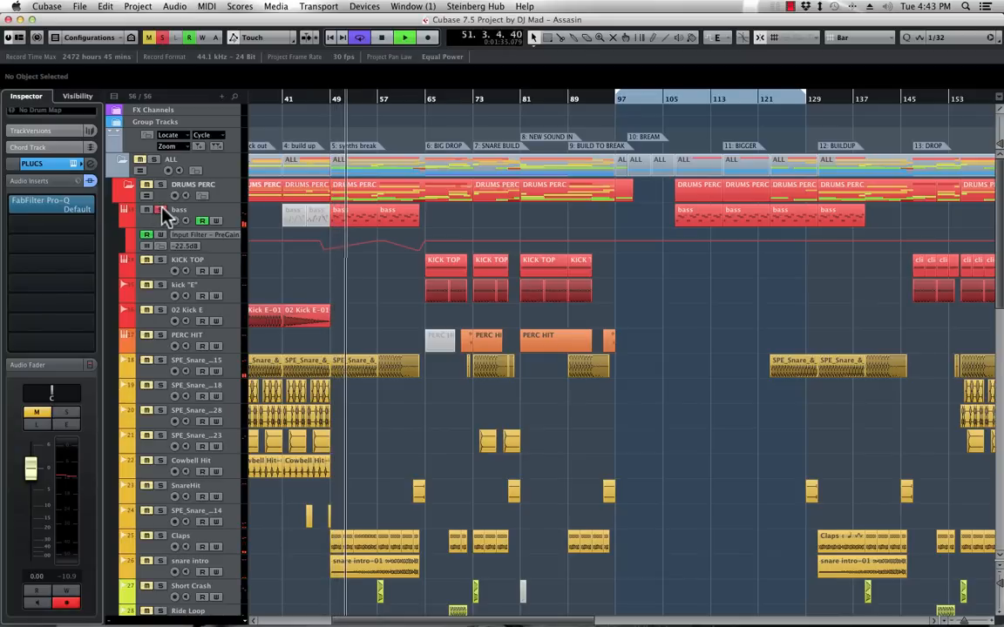
pyautogui.click(159, 210)
pyautogui.press('space')
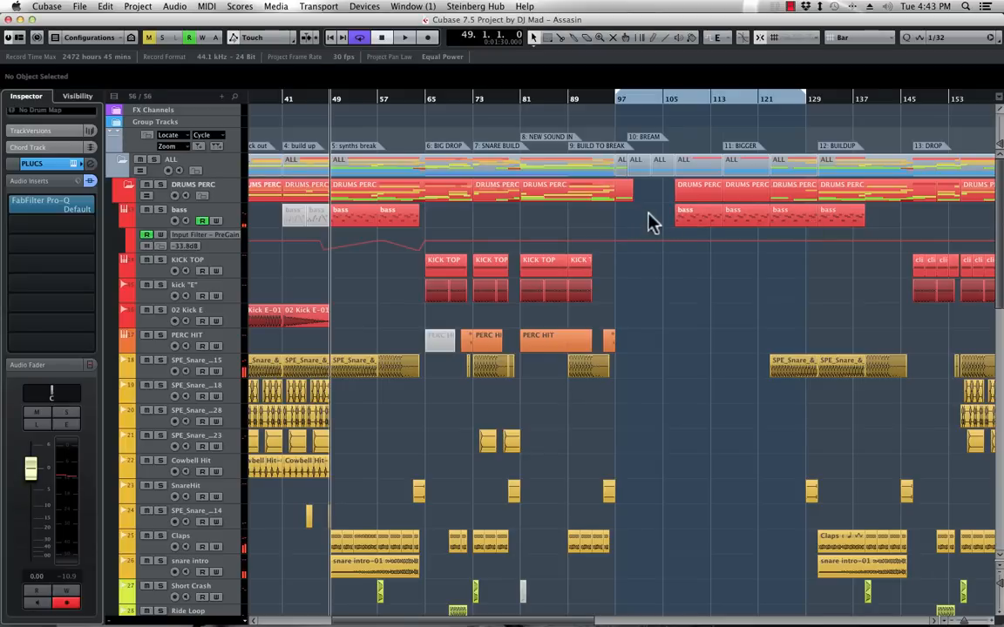
# Delete the two bass parts starting at bars 107 and 115
pyautogui.click(698, 216)
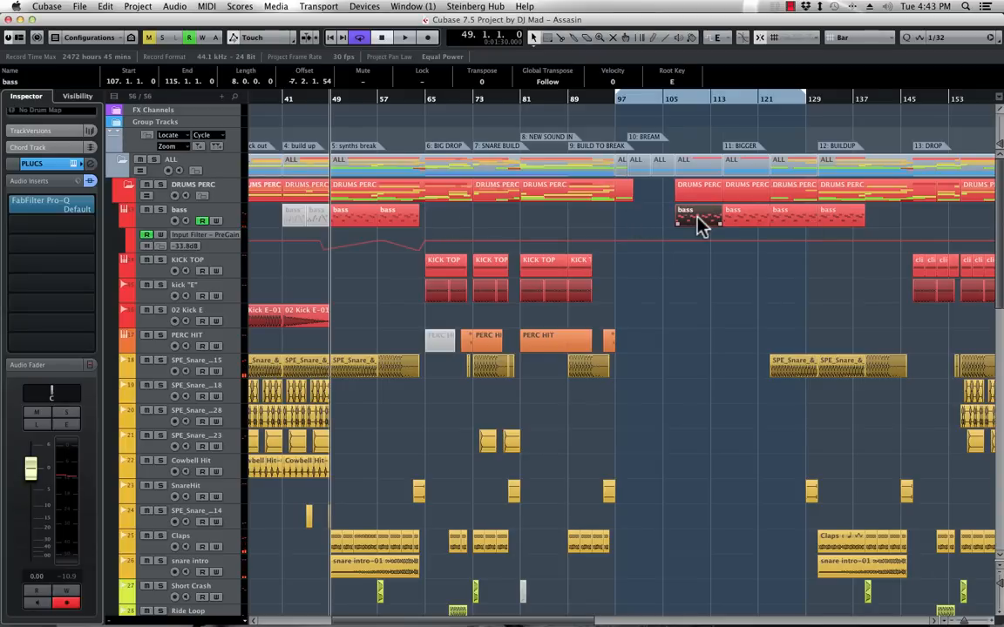
pyautogui.press('Delete')
pyautogui.press('Delete')
# Copy the bass part from bar 49 to bar 105 with its automation, and duplicate it to bar 113
pyautogui.click(352, 224)
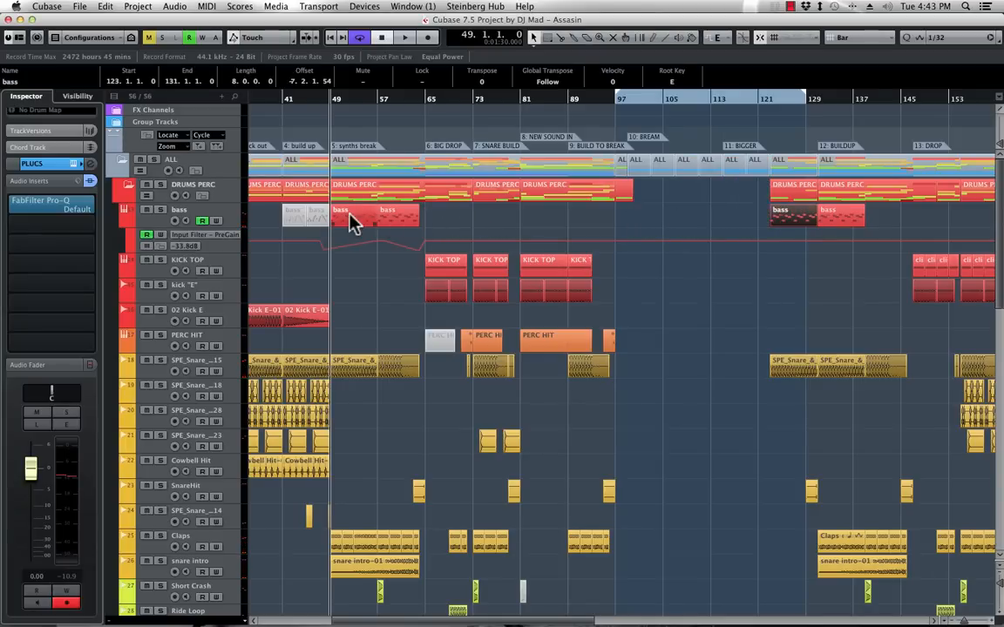
pyautogui.moveTo(364, 220); pyautogui.dragTo(683, 228)
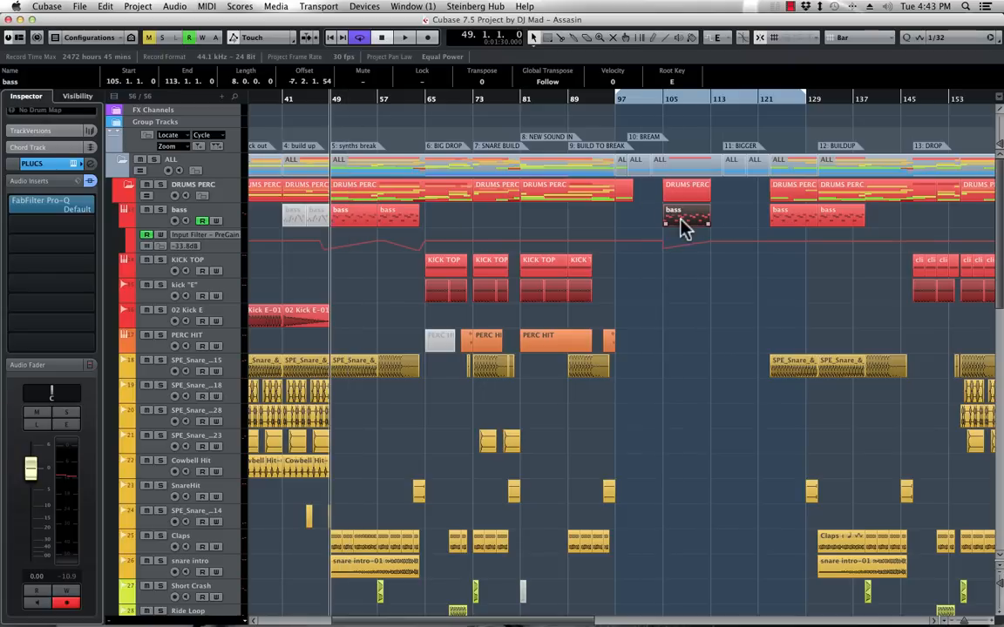
pyautogui.press('super+d')
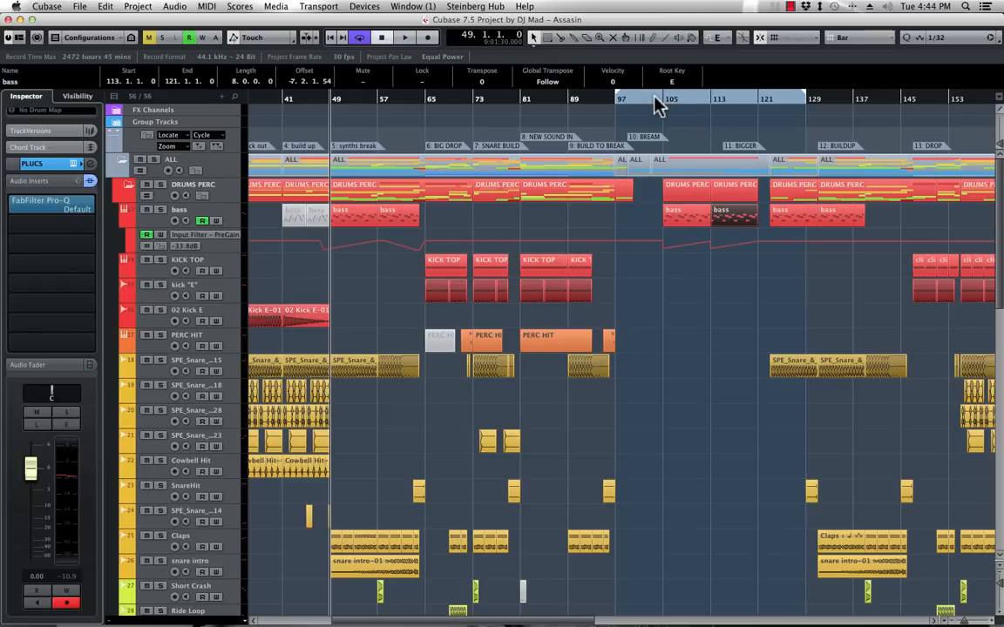
# Move the two copied bass parts to start at bar 107, and delete the extra PreGain automation points between the two ramps
pyautogui.press('h')
pyautogui.press('h')
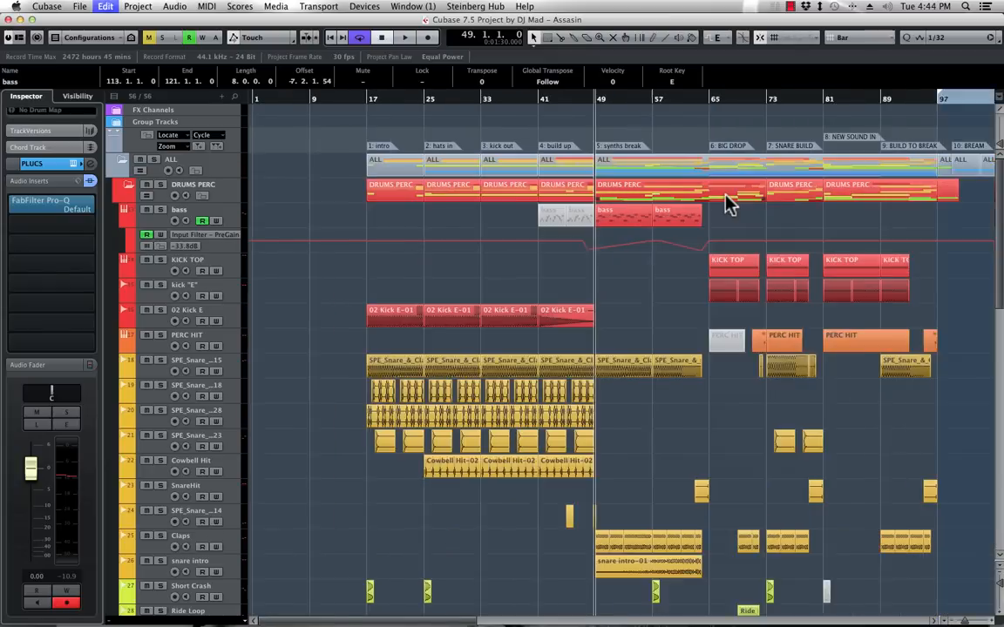
pyautogui.hscroll(8, 727, 201)
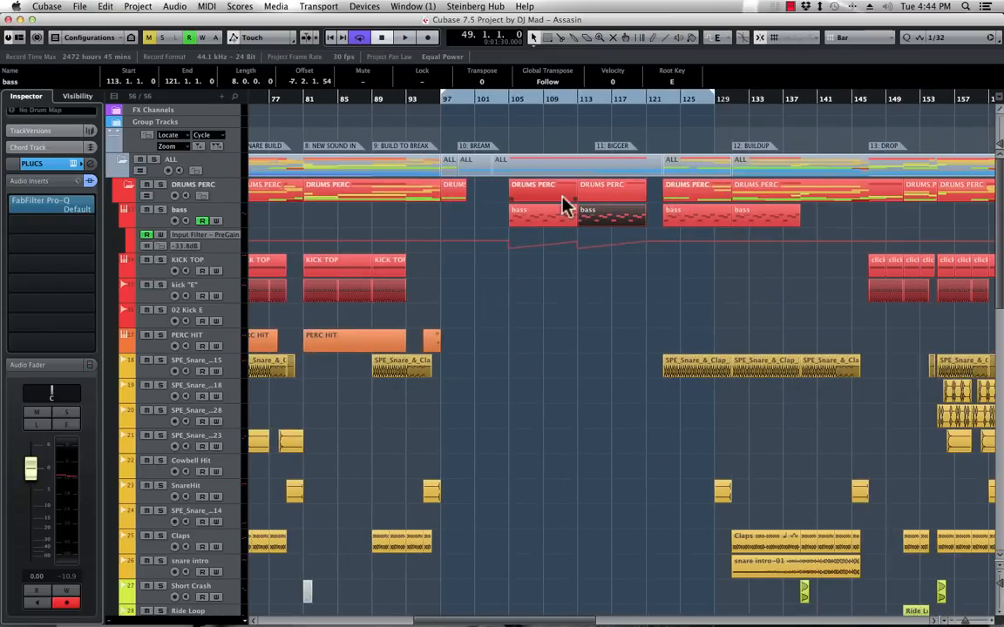
pyautogui.moveTo(554, 223); pyautogui.dragTo(640, 237)
pyautogui.moveTo(578, 232); pyautogui.dragTo(609, 252)
pyautogui.press('Delete')
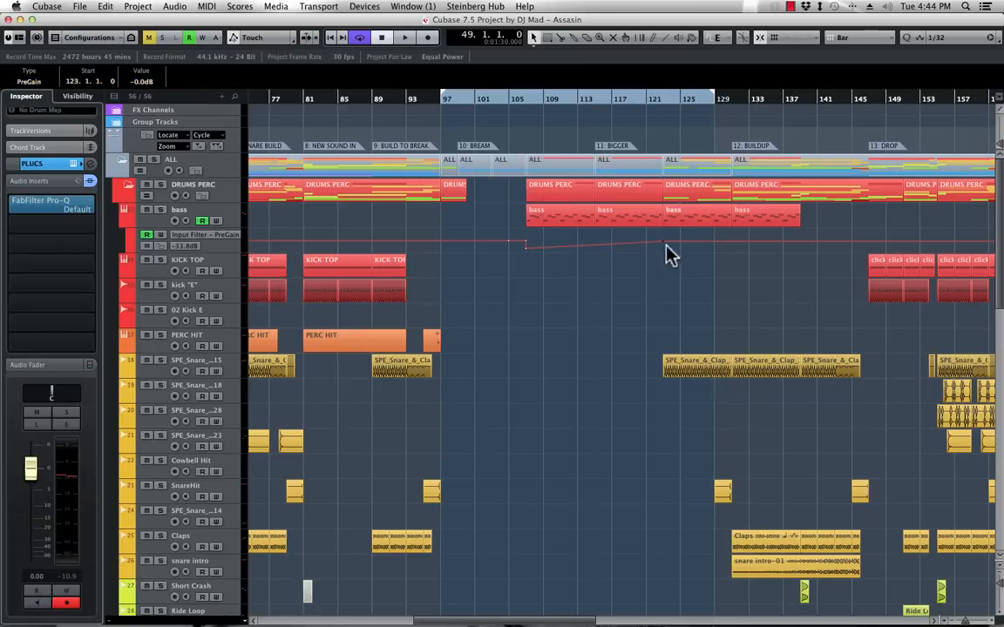
# Delete the remaining bass parts at bars 123 and 131
pyautogui.click(704, 222)
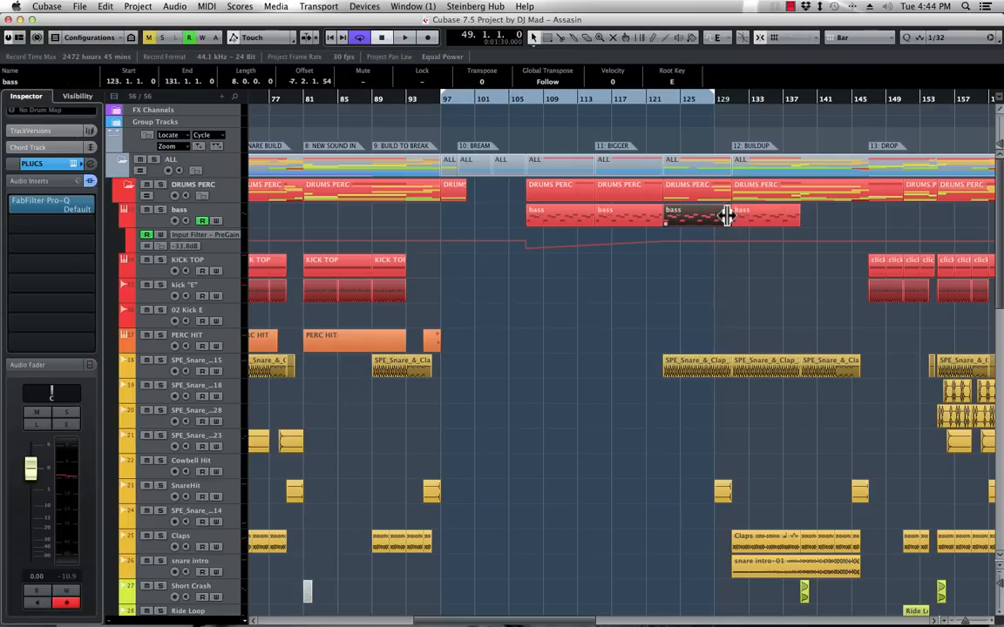
pyautogui.press('Delete')
pyautogui.click(757, 219)
pyautogui.press('Delete')
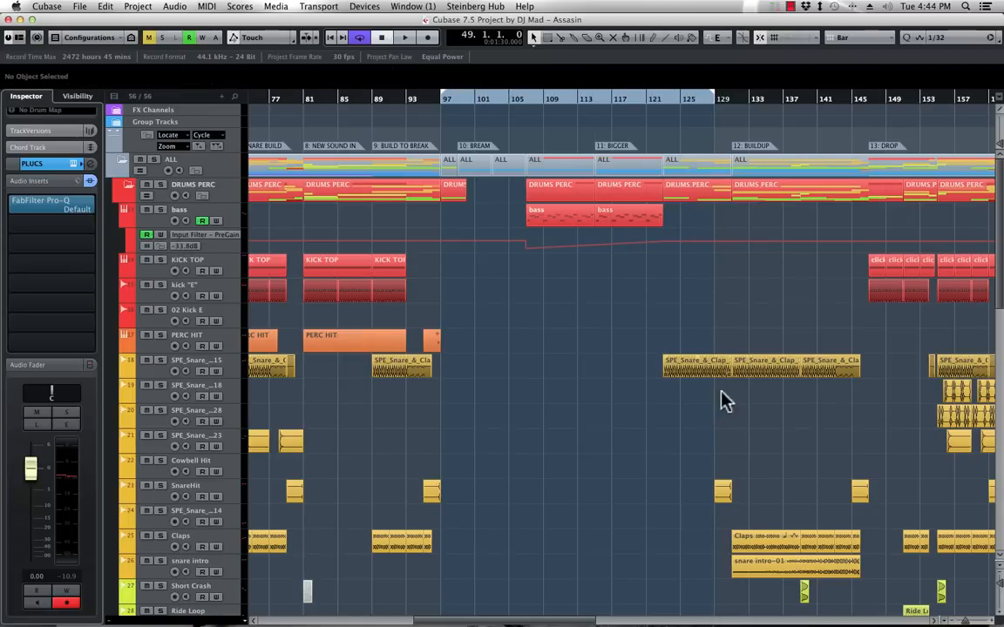
# Play from bar 107 and start the bass PreGain dip at bar 101, deleting the automation points at bar 105
pyautogui.click(530, 110)
pyautogui.press('space')
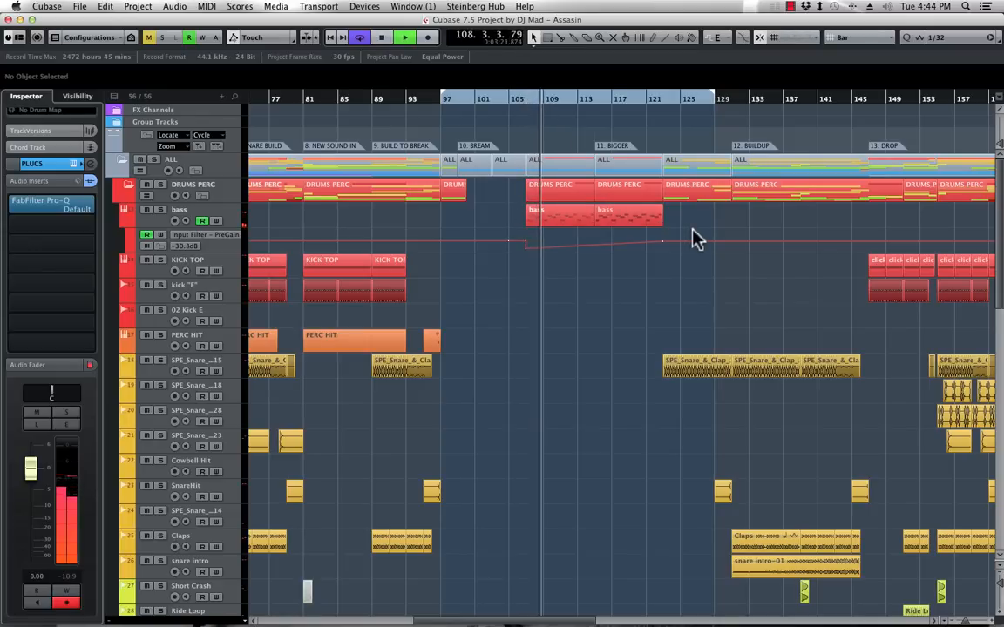
pyautogui.click(530, 247)
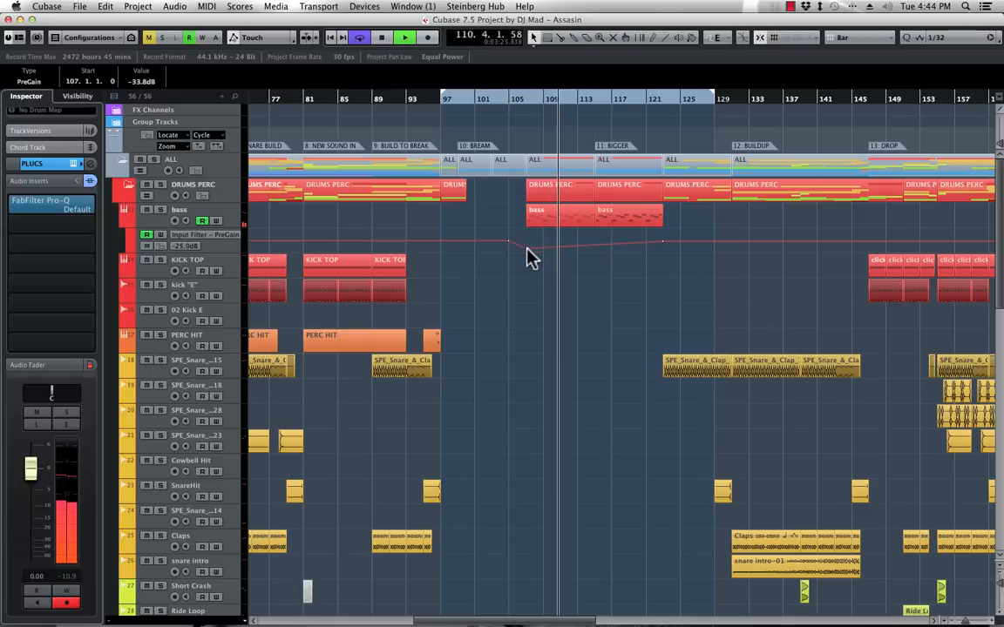
pyautogui.click(476, 241)
pyautogui.click(509, 241)
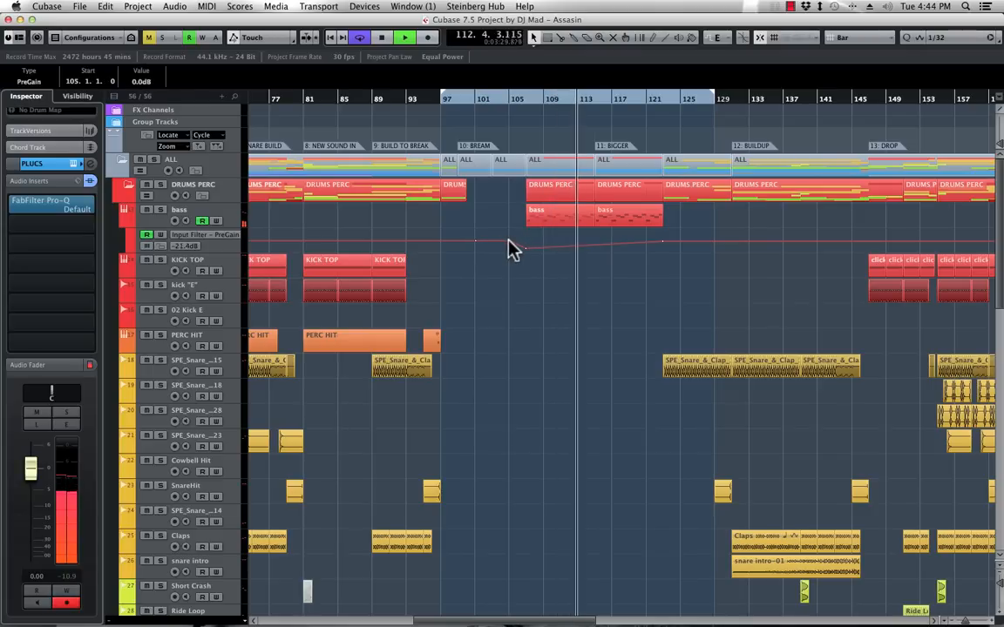
pyautogui.press('Delete')
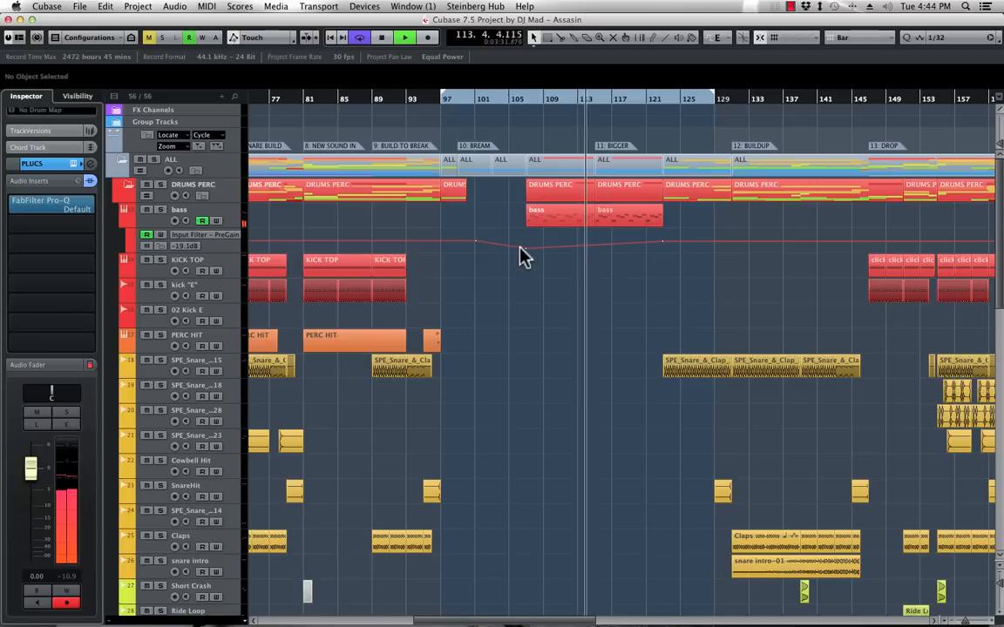
# Enlarge the bass PreGain automation lane and move the dip's lowest point to bar 103 at -44.1 dB
pyautogui.moveTo(525, 255)
pyautogui.mouseDown()
pyautogui.moveTo(520, 262)
pyautogui.moveTo(517, 235)
pyautogui.moveTo(525, 254)
pyautogui.moveTo(514, 260)
pyautogui.moveTo(517, 247)
pyautogui.mouseUp()
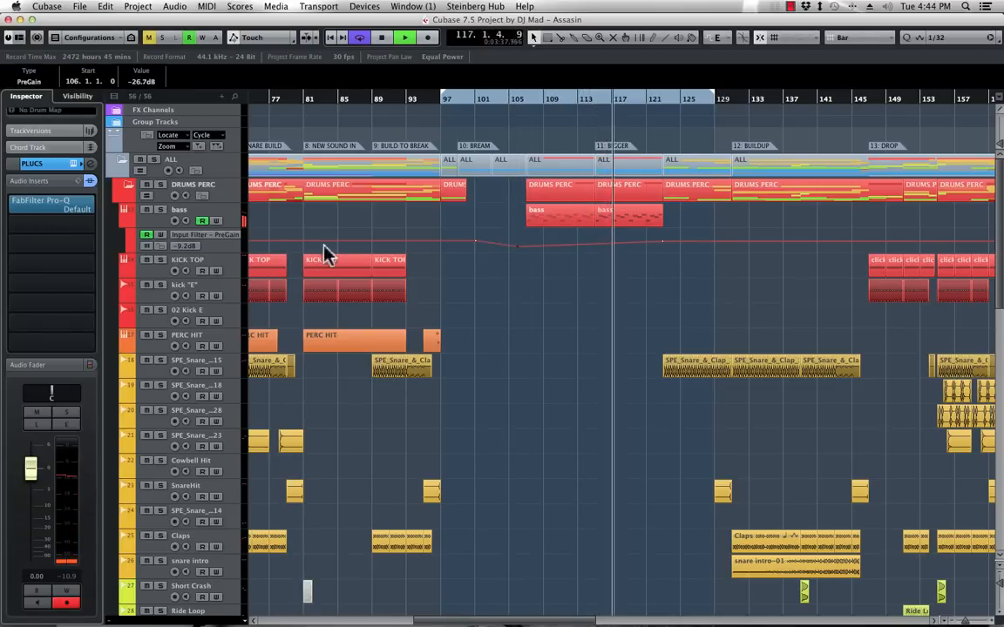
pyautogui.moveTo(239, 253); pyautogui.dragTo(240, 335)
pyautogui.moveTo(514, 309); pyautogui.dragTo(492, 329)
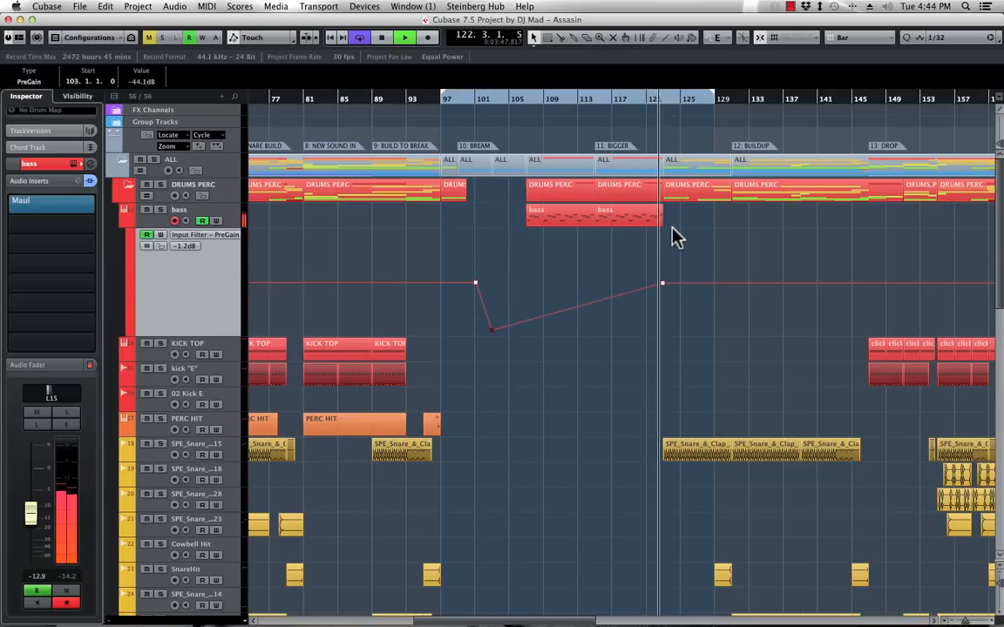
# Audition the Plucs no dlay track in solo, stop playback and select its PLUCS part at bar 123
pyautogui.scroll(-15, 702, 242)
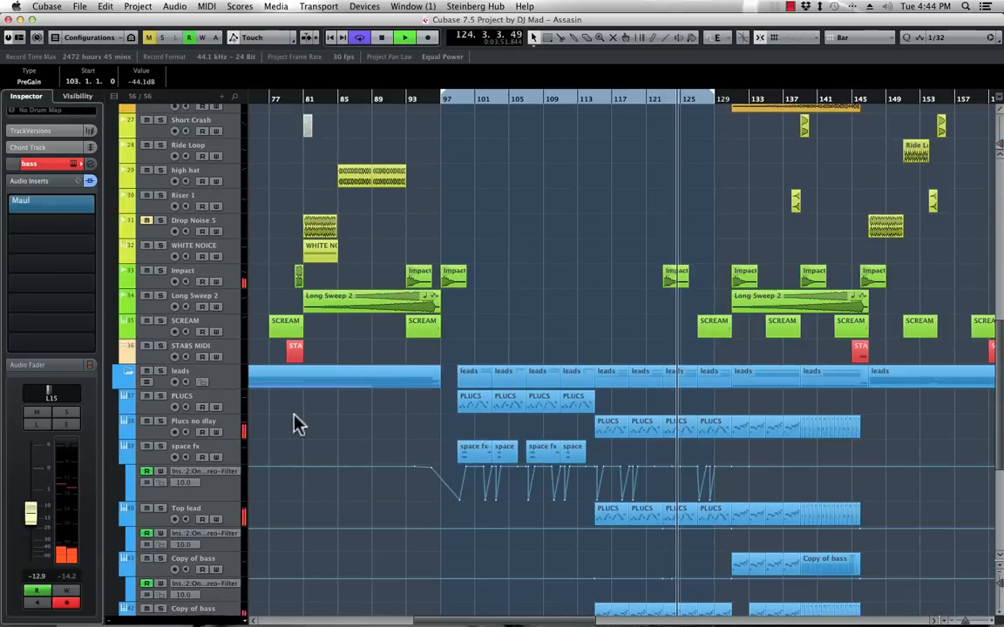
pyautogui.click(160, 422)
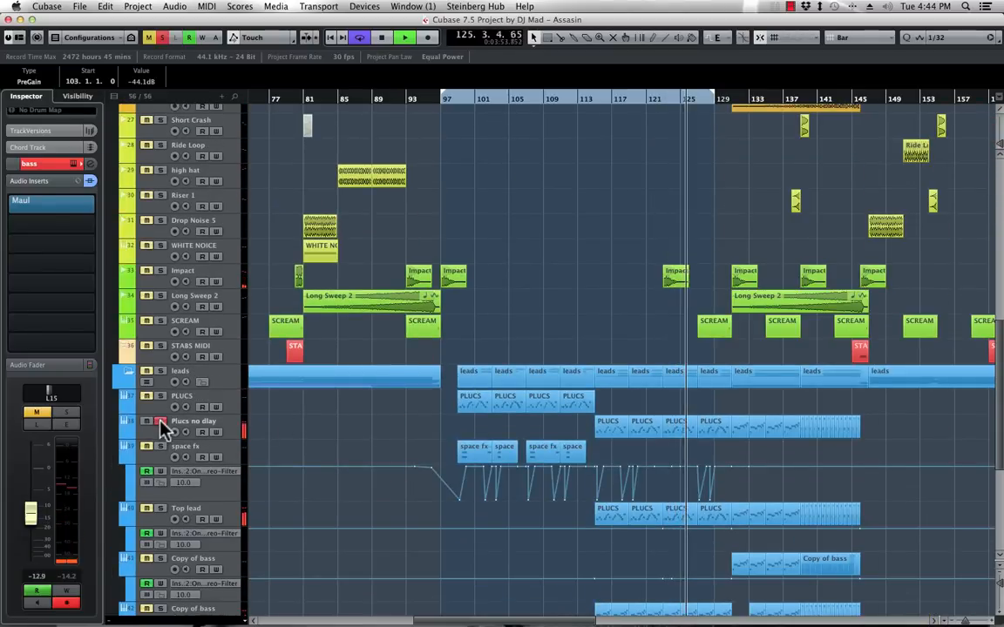
pyautogui.click(161, 424)
pyautogui.press('space')
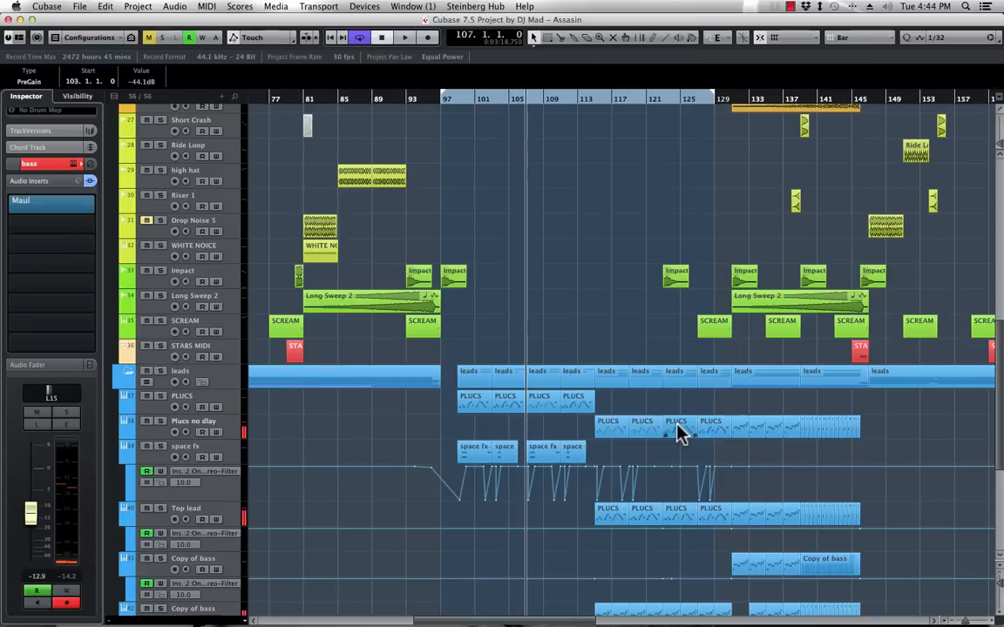
pyautogui.click(681, 429)
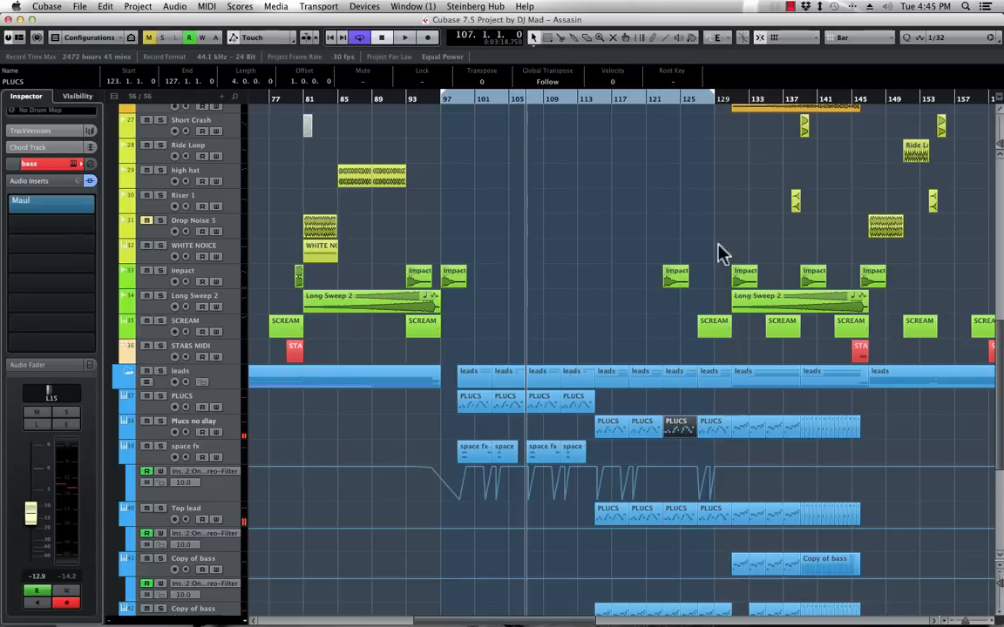
# Copy the PLUCS part at bar 123 from the Plucs no dlay track to the bass track at the same bar
pyautogui.click(854, 37)
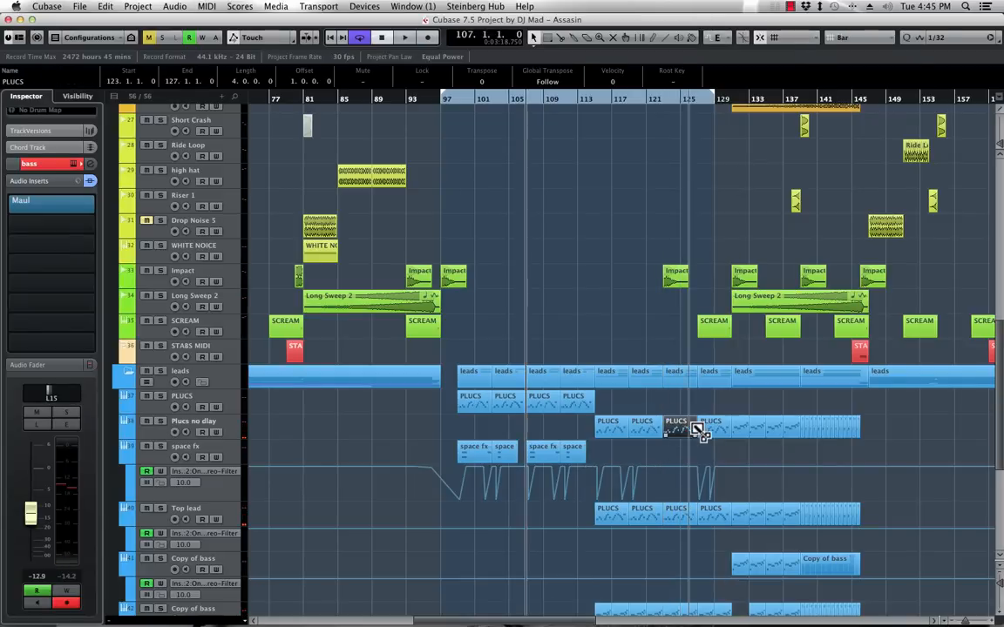
pyautogui.moveTo(682, 431); pyautogui.dragTo(675, 259)
pyautogui.scroll(2, 676, 258)
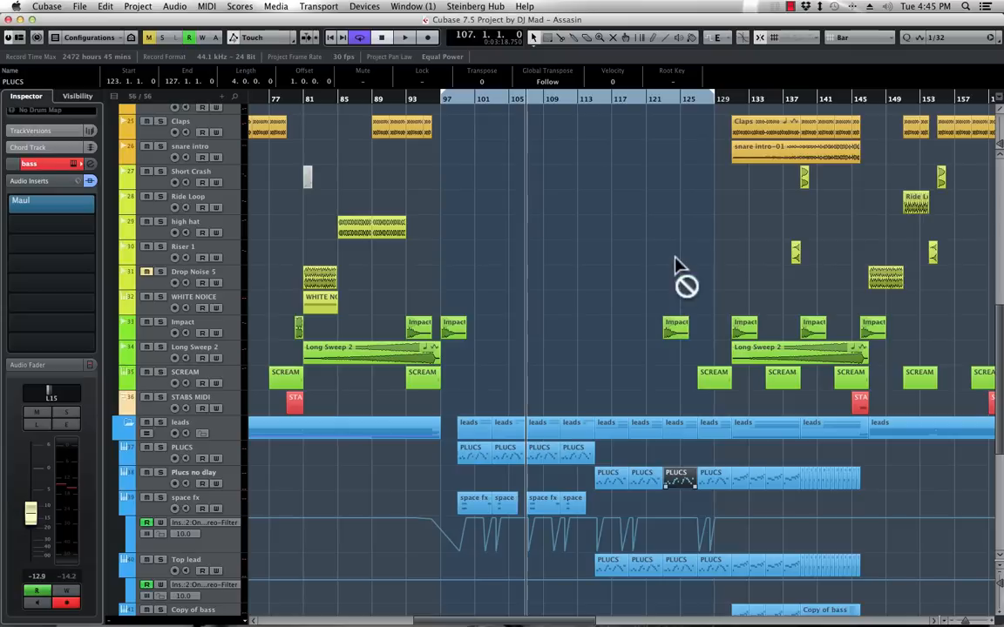
pyautogui.moveTo(683, 159); pyautogui.dragTo(686, 219)
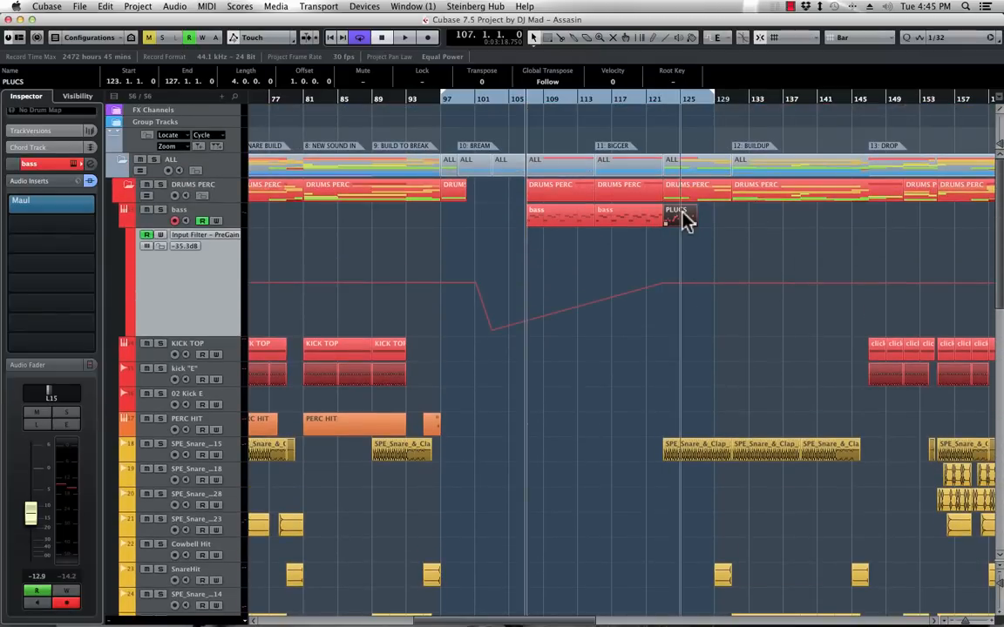
# Loop the copied PLUCS part from bar 123 to 127 and play it with the bass track soloed
pyautogui.press('l')
pyautogui.press('space')
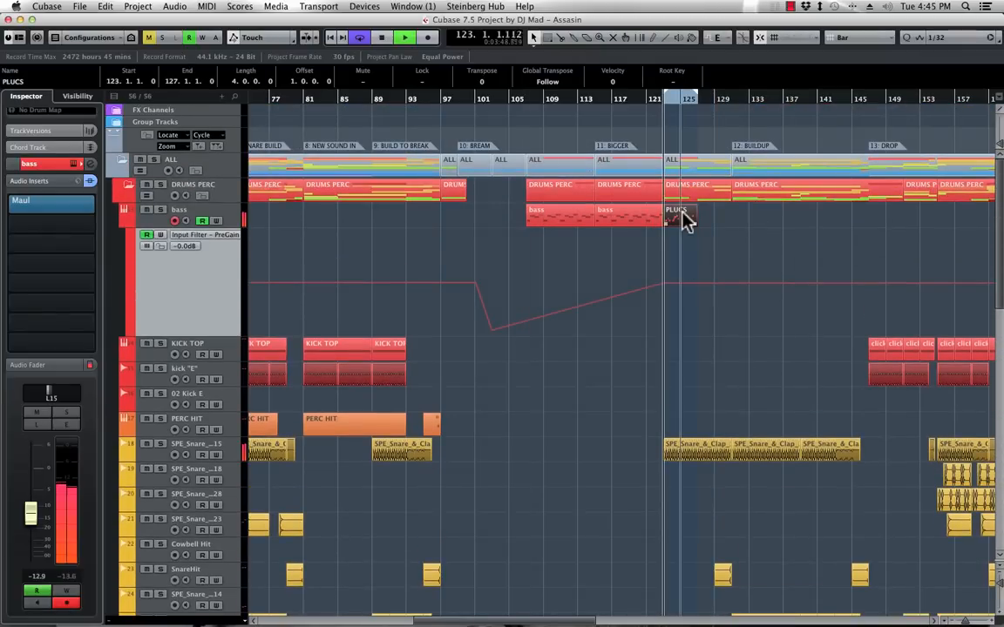
pyautogui.click(161, 211)
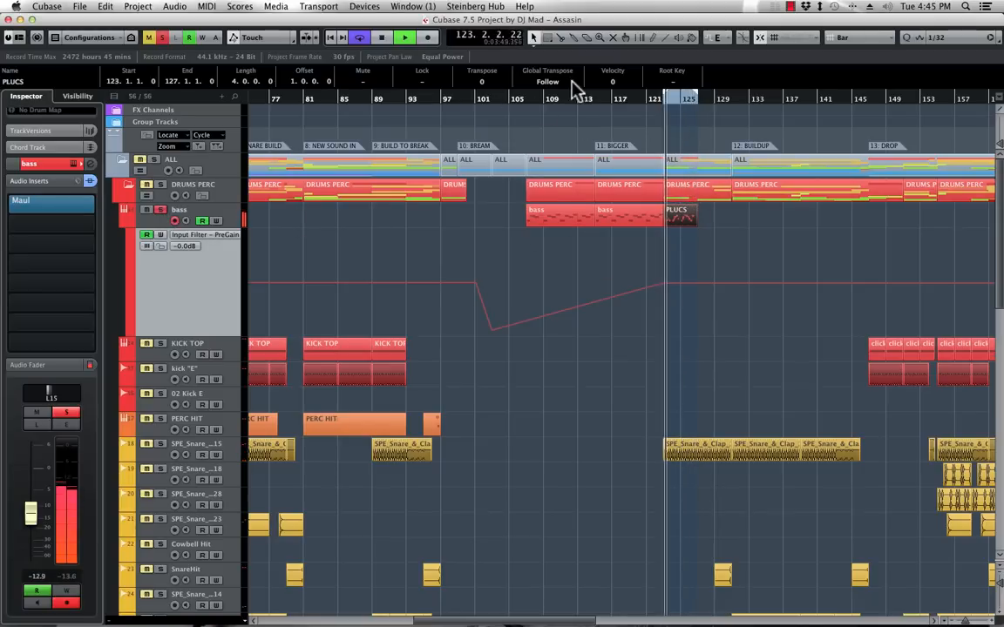
# Transpose the bass track's PLUCS part, trying 1 semitone first and settling on 12
pyautogui.click(482, 81)
pyautogui.write('1')
pyautogui.press('Return')
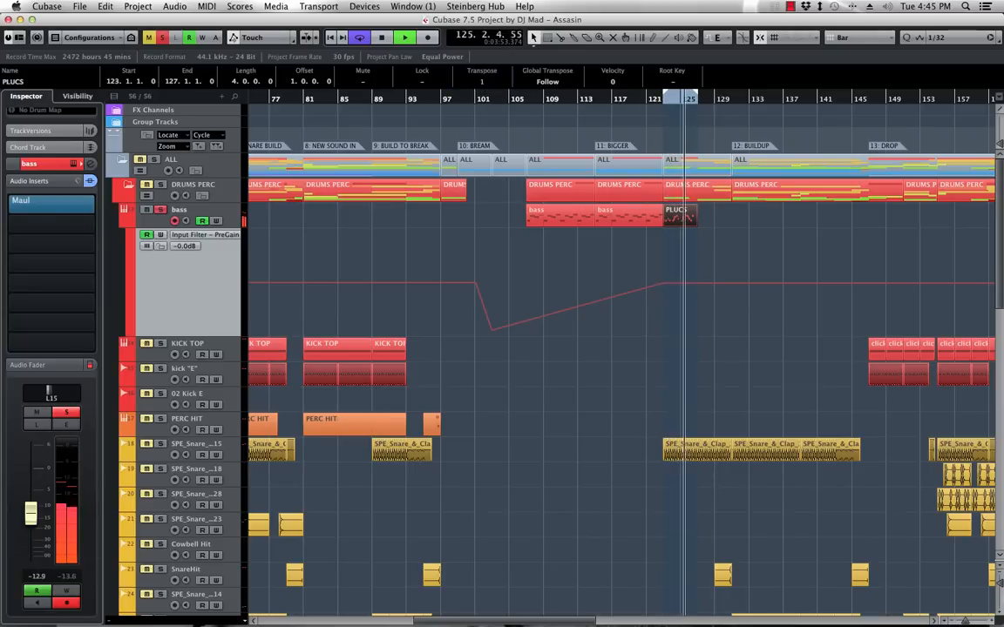
pyautogui.click(482, 81)
pyautogui.write('12')
pyautogui.press('Return')
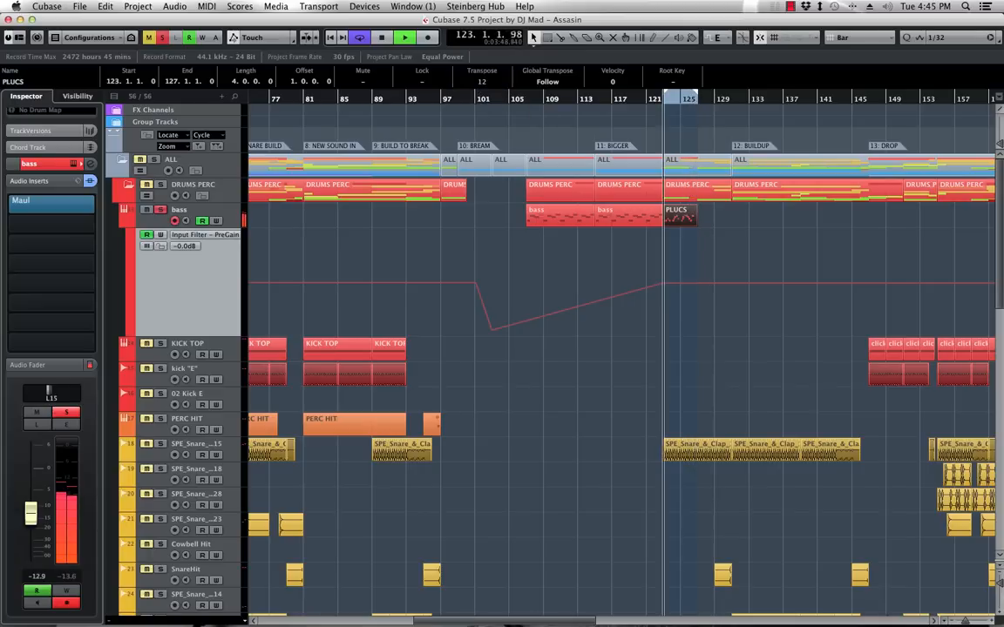
# In the PLUCS part's Key Editor, shorten the E2 at 124.1.3 to 0.0.1.60 and the G2 at 124.2 to 0.0.0.60
pyautogui.doubleClick(686, 218)
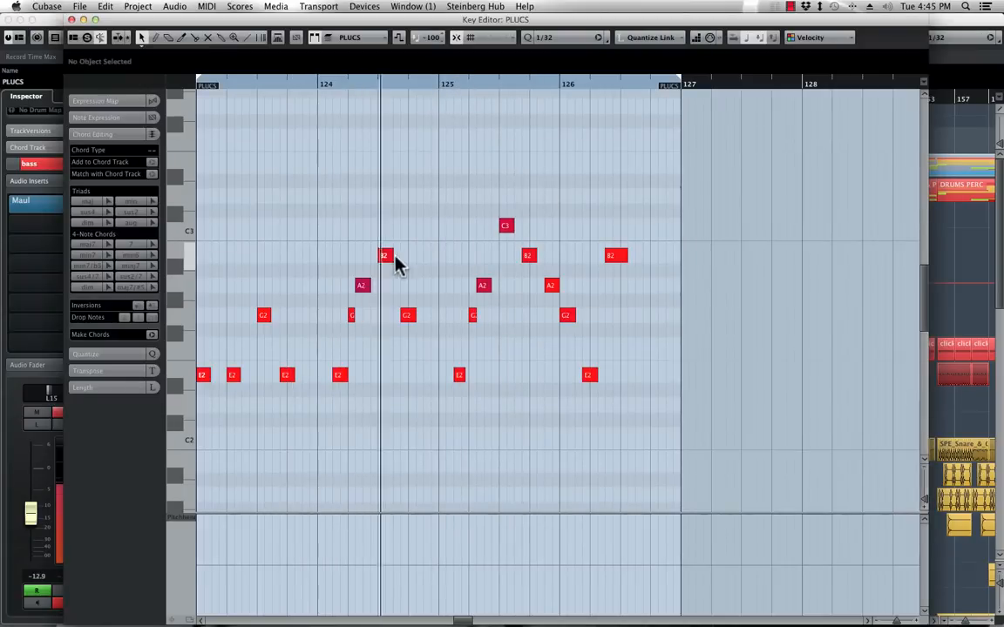
pyautogui.moveTo(345, 96); pyautogui.dragTo(348, 139)
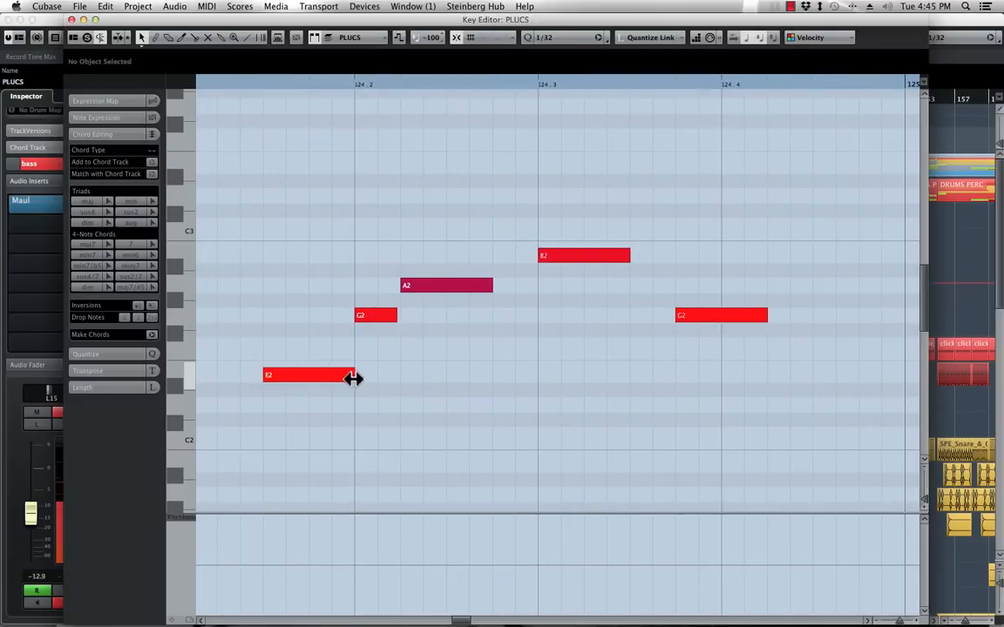
pyautogui.moveTo(351, 380); pyautogui.dragTo(331, 380)
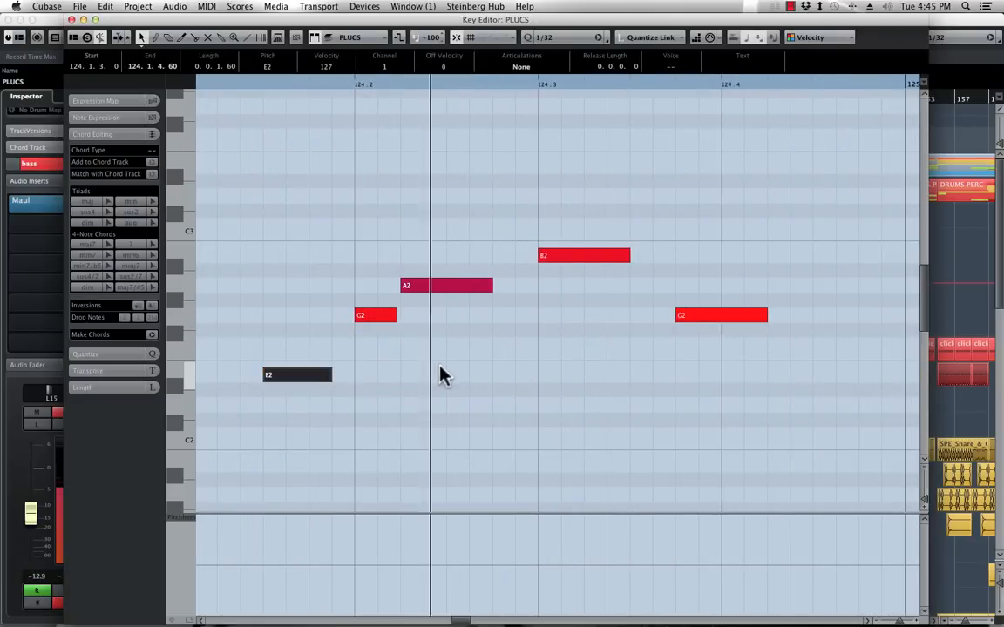
pyautogui.moveTo(394, 323); pyautogui.dragTo(400, 322)
pyautogui.click(577, 40)
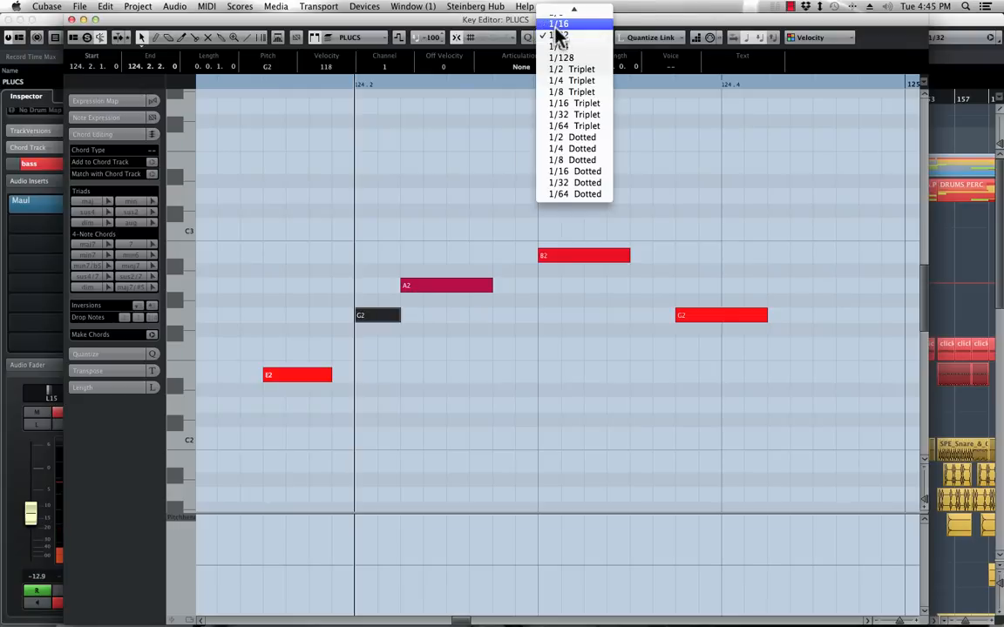
pyautogui.click(446, 54)
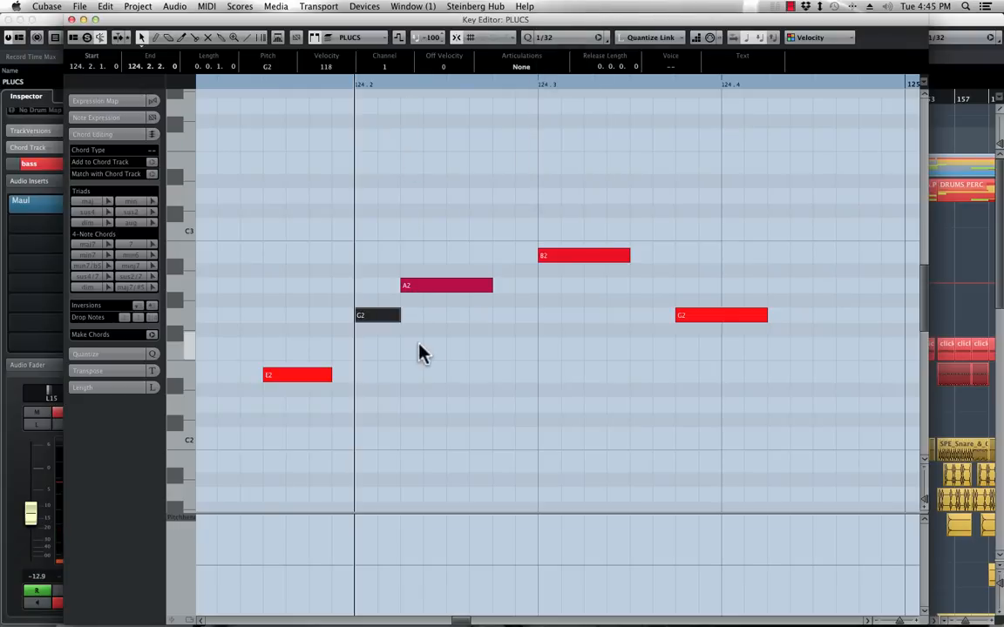
pyautogui.moveTo(396, 322); pyautogui.dragTo(379, 324)
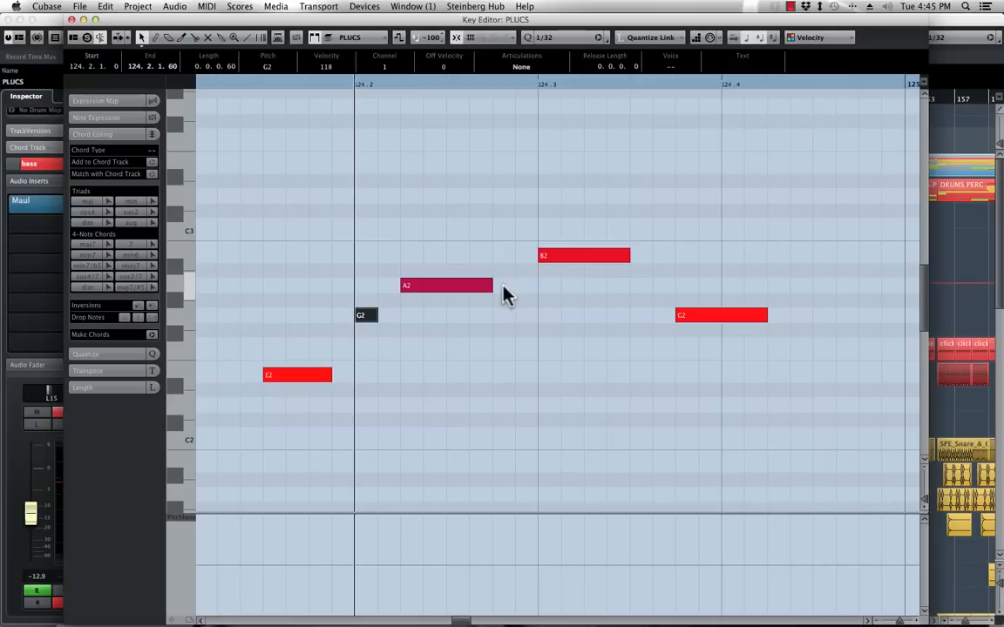
# Set note lengths of 0.0.2.60 for the A2 at 124.2.2, 0.0.0.60 for the G2 at 125.2 and 0.0.1.60 for the A2 at 125.4.3
pyautogui.moveTo(490, 291); pyautogui.dragTo(515, 291)
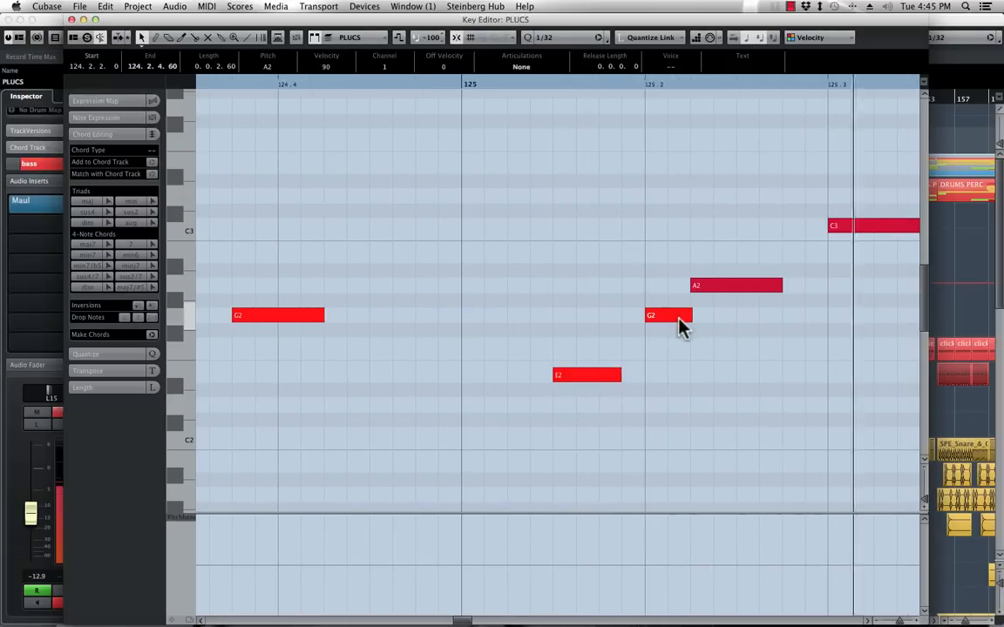
pyautogui.moveTo(689, 321); pyautogui.dragTo(666, 321)
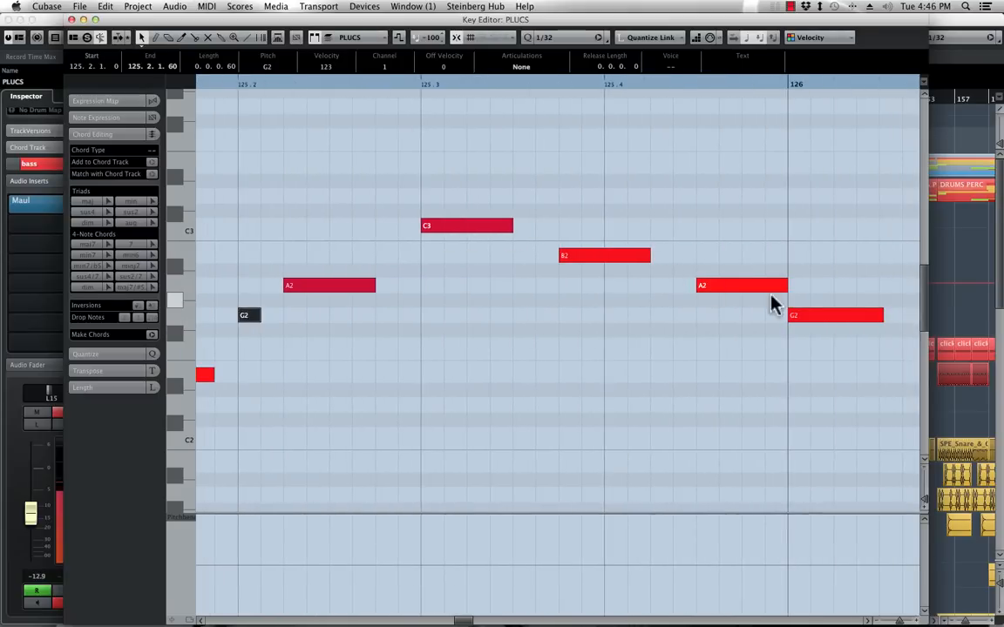
pyautogui.moveTo(787, 290); pyautogui.dragTo(762, 290)
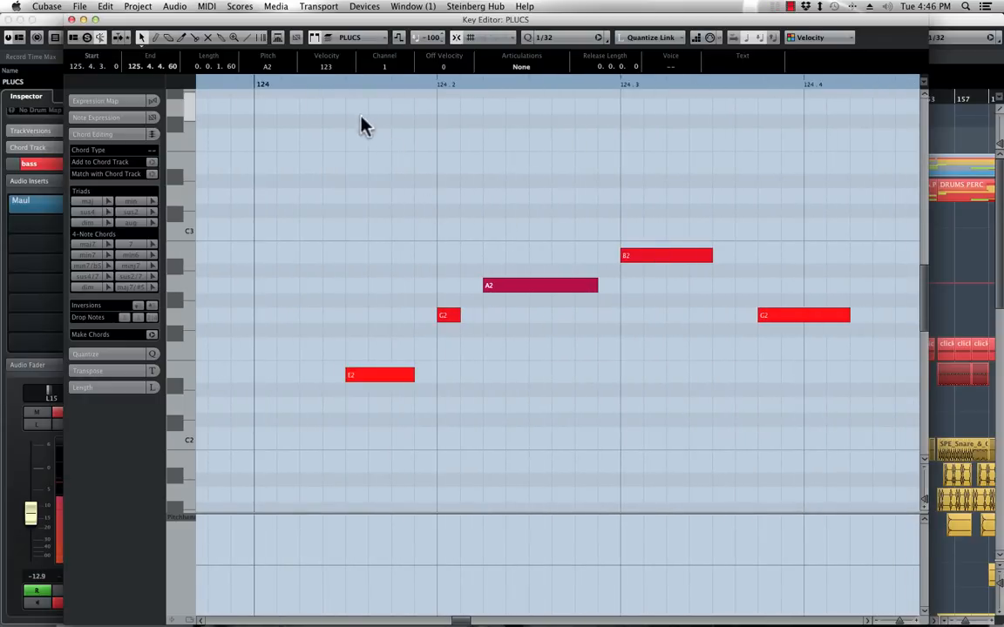
# Audition the notes from bar 124 and shorten the A2 at 124.2.2 to 0.0.1.60
pyautogui.click(261, 84)
pyautogui.press('space')
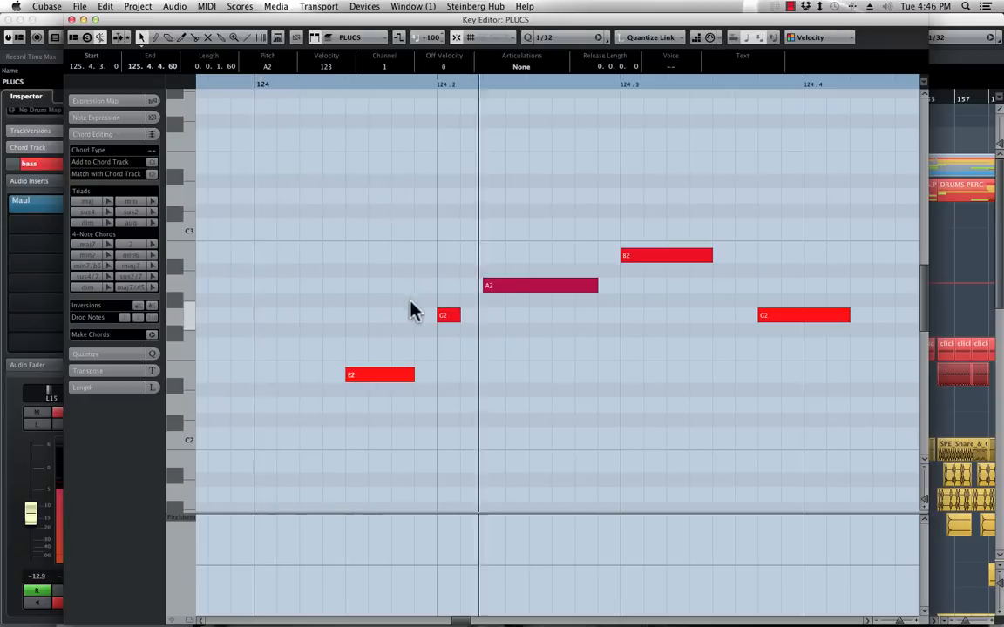
pyautogui.press('space')
pyautogui.press('space')
pyautogui.moveTo(594, 293); pyautogui.dragTo(553, 293)
pyautogui.press('space')
pyautogui.press('space')
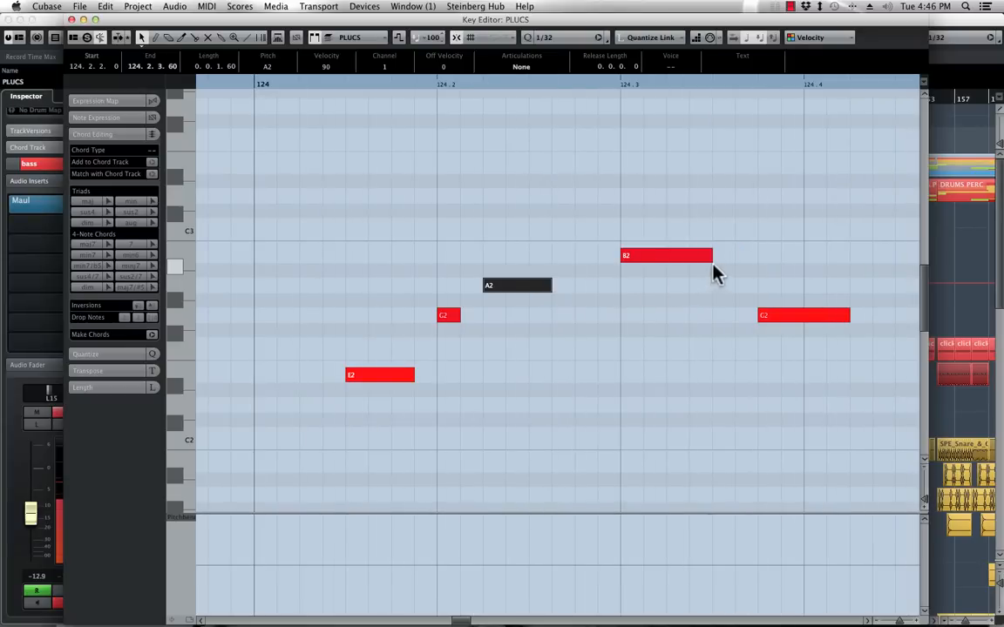
# Shorten the B2 at 124.3 to 0.0.1.60, audition the following notes and close the Key Editor
pyautogui.moveTo(710, 262); pyautogui.dragTo(690, 261)
pyautogui.hscroll(3, 697, 292)
pyautogui.moveTo(600, 83); pyautogui.dragTo(589, 87)
pyautogui.press('space')
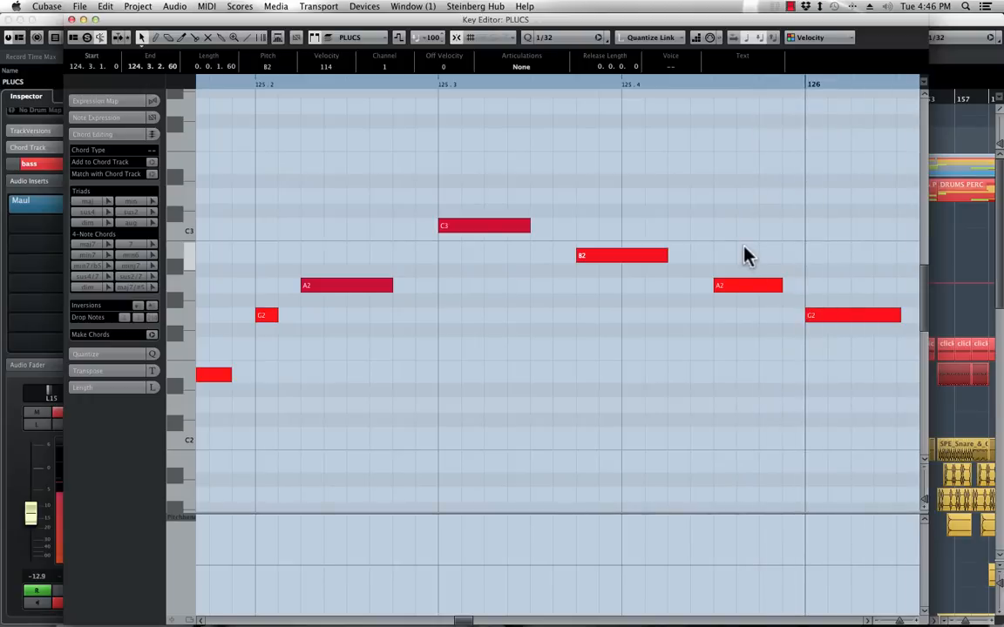
pyautogui.click(71, 20)
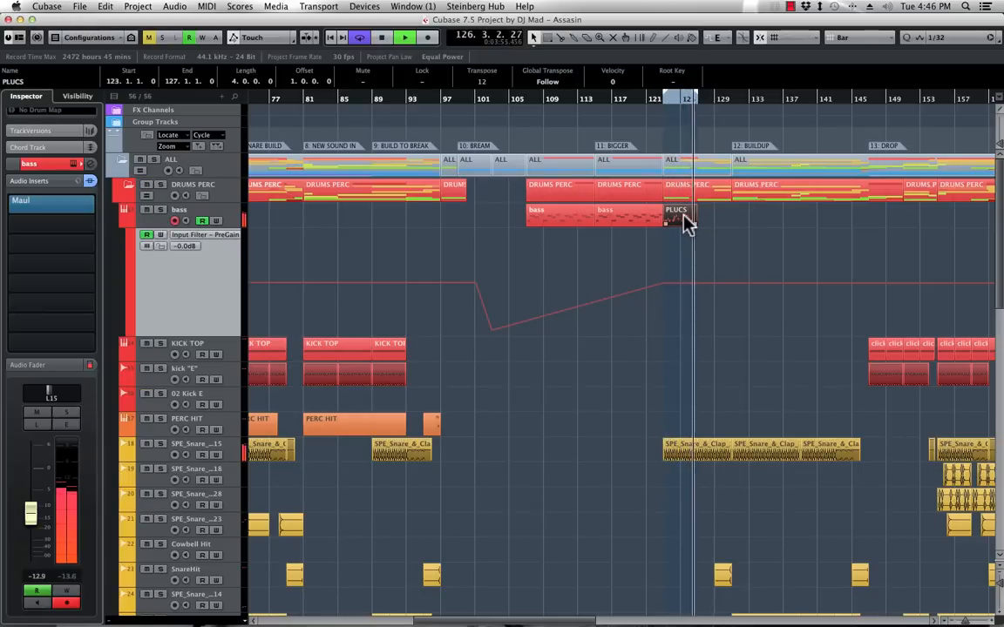
# Duplicate the bass track's PLUCS part to bar 127, extend the loop to bar 131 and stop playback
pyautogui.press('super+d')
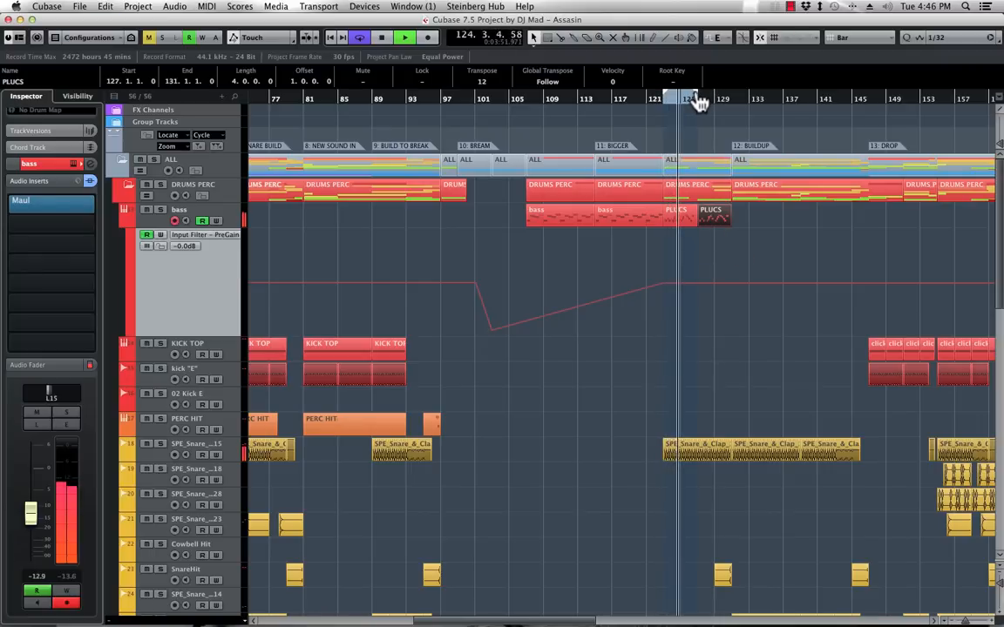
pyautogui.moveTo(697, 100); pyautogui.dragTo(730, 105)
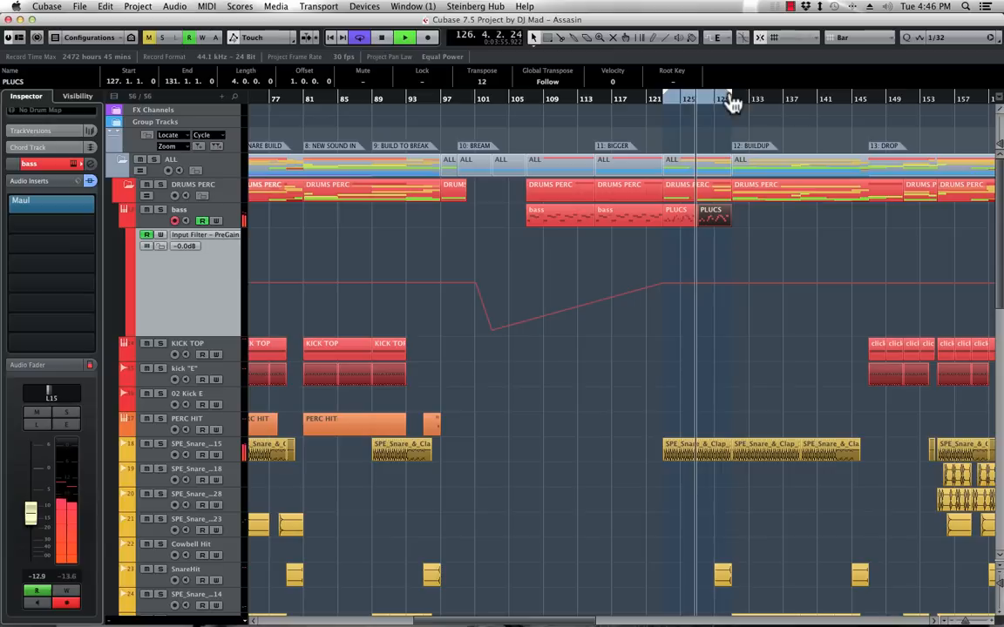
pyautogui.press('space')
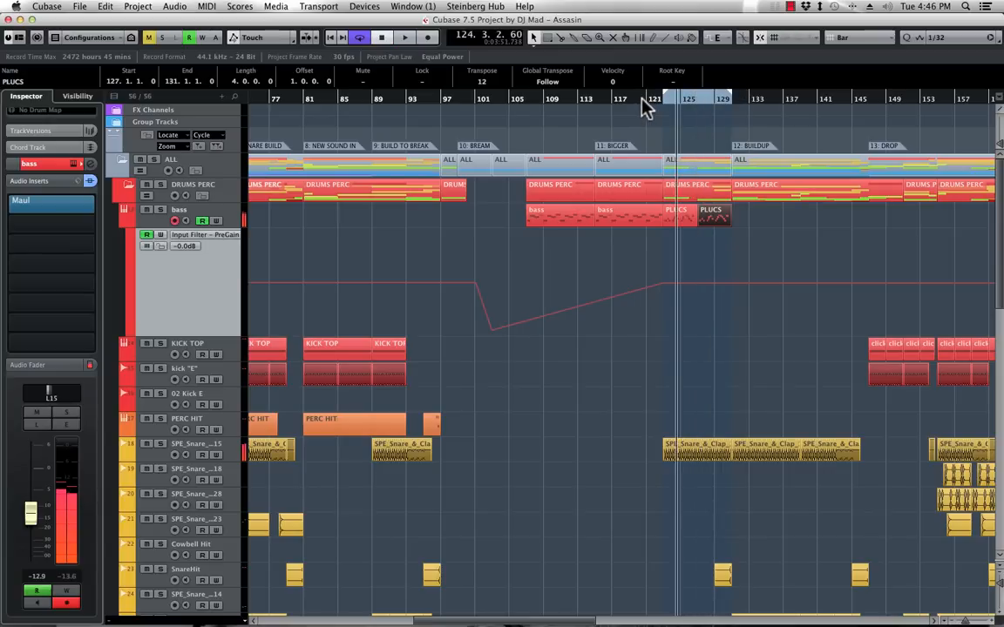
# Play from bar 119 and delete the extra bass PreGain automation points around bars 127 to 131
pyautogui.click(633, 99)
pyautogui.press('space')
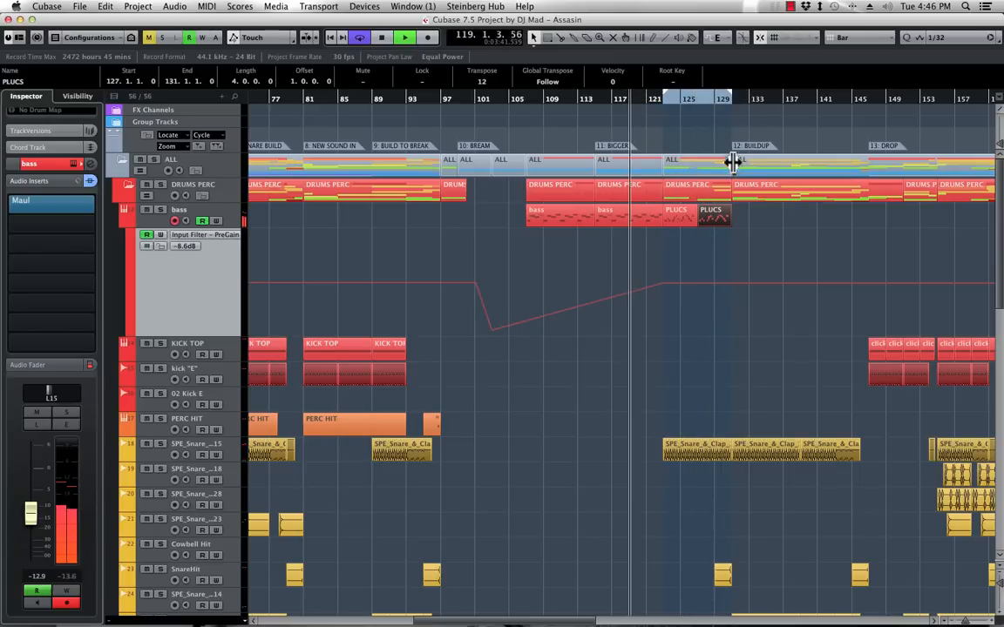
pyautogui.moveTo(687, 263); pyautogui.dragTo(748, 295)
pyautogui.press('Delete')
pyautogui.press('Delete')
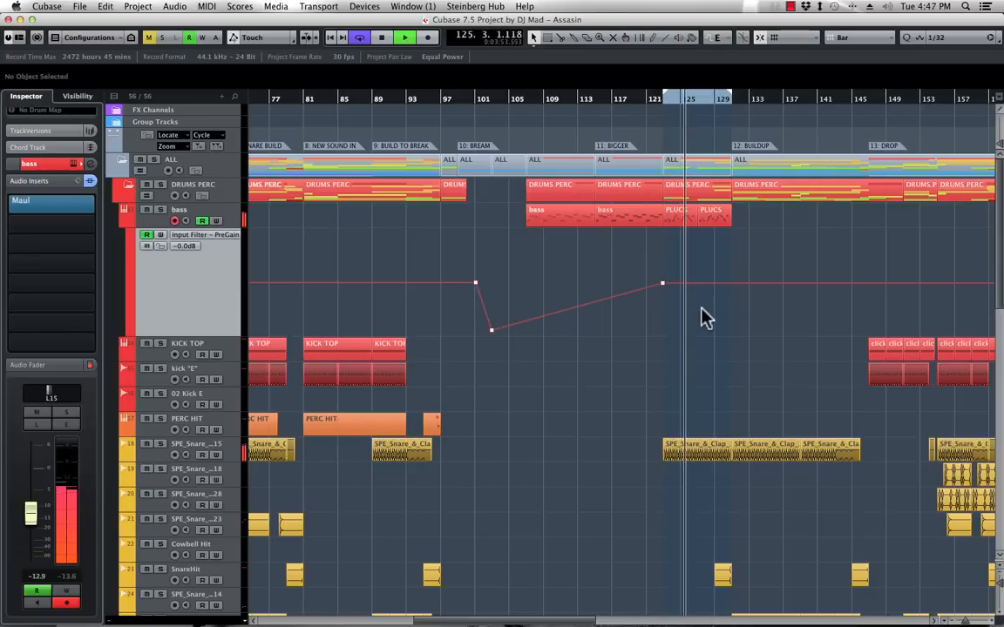
# Enlarge the SPE_Snare track 18 and reveal its filter automation lane
pyautogui.scroll(-5, 706, 318)
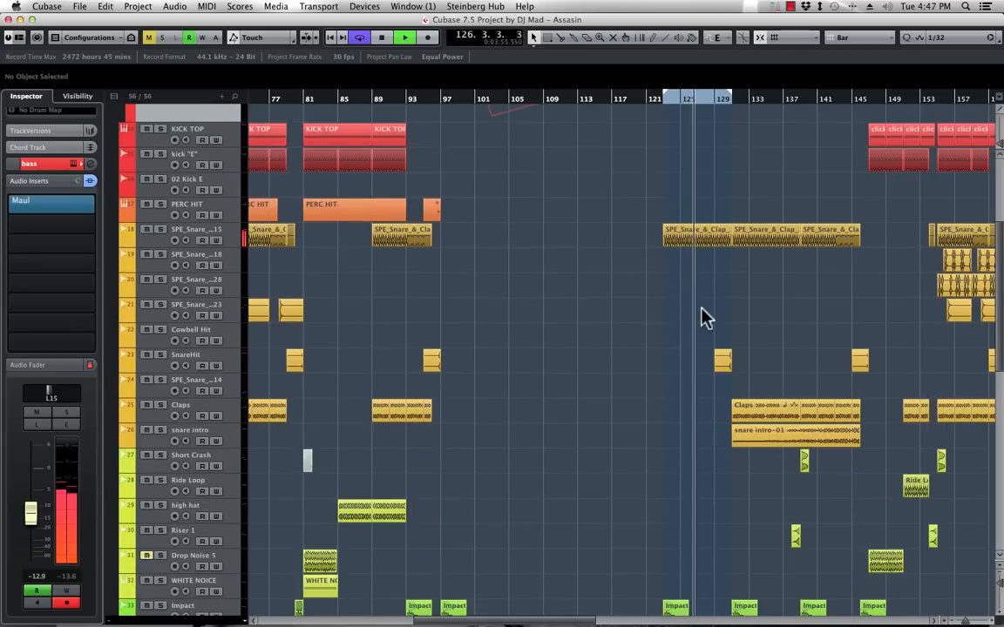
pyautogui.click(234, 242)
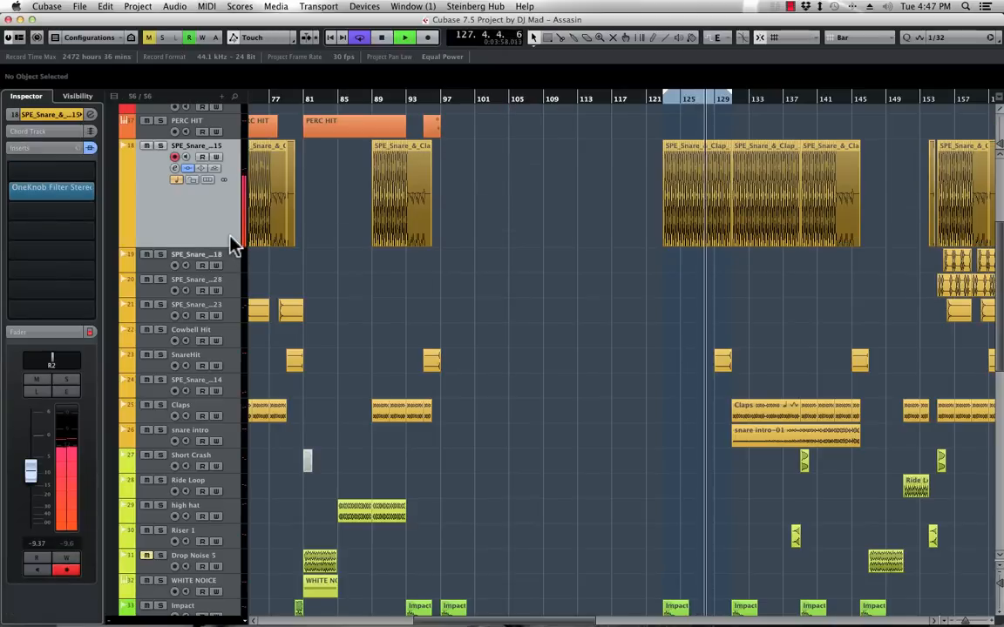
pyautogui.click(127, 237)
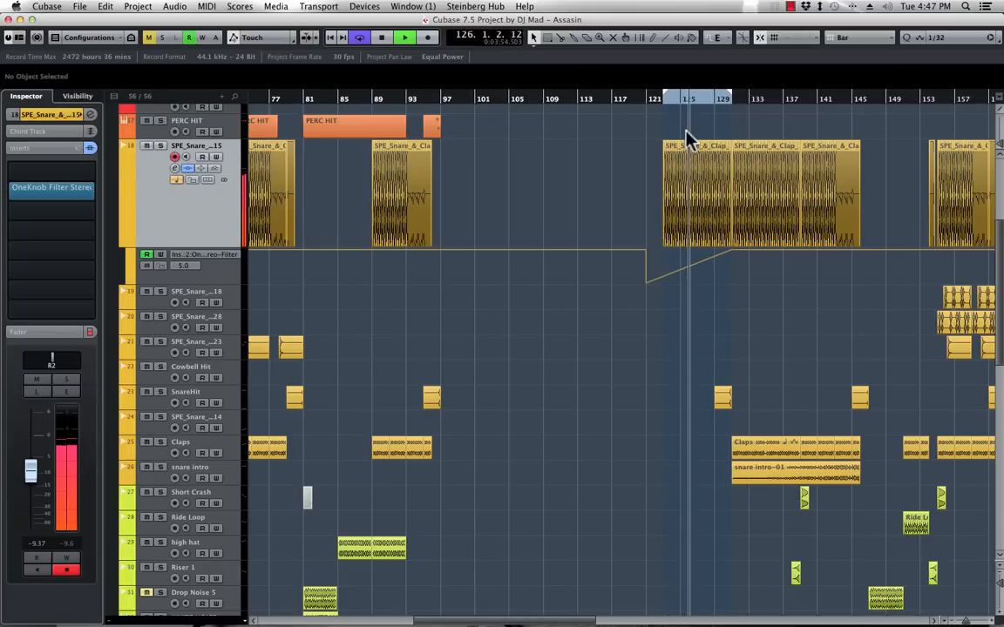
# Extend the loop's end to bar 145 and play from bar 127
pyautogui.scroll(3, 713, 141)
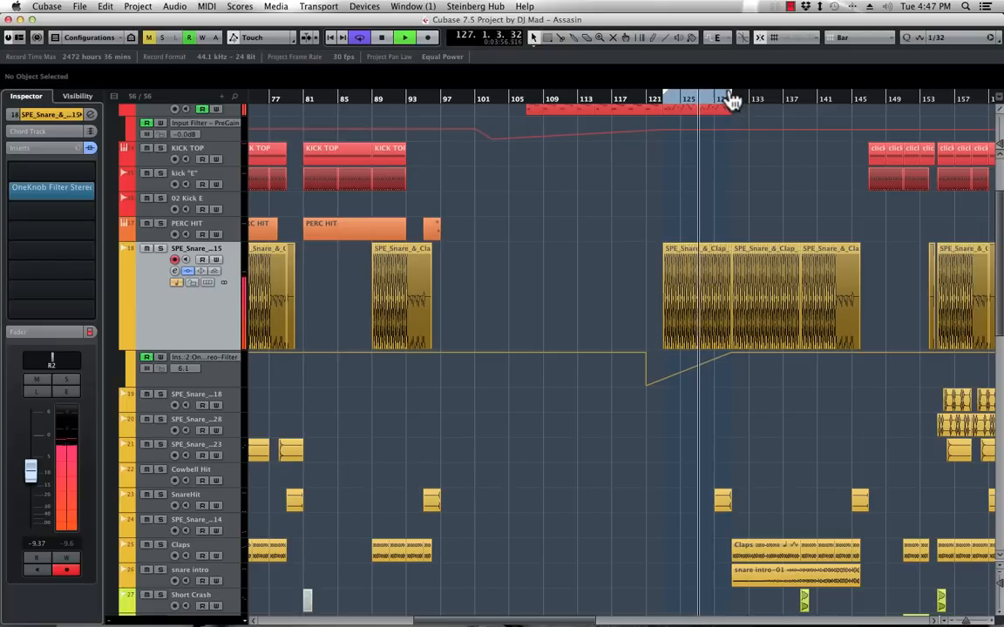
pyautogui.moveTo(730, 101); pyautogui.dragTo(849, 108)
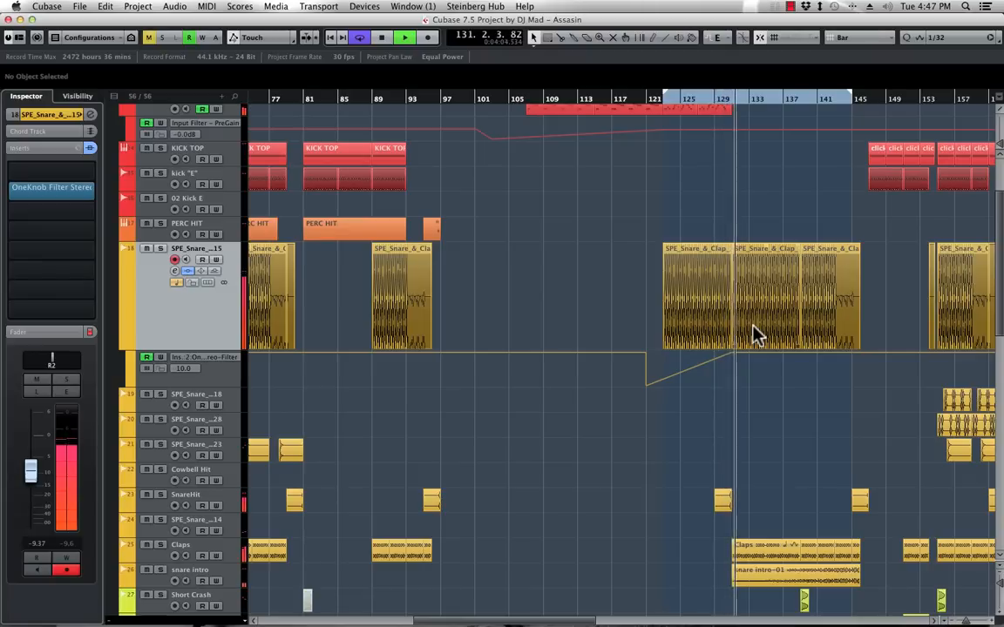
pyautogui.scroll(3, 799, 213)
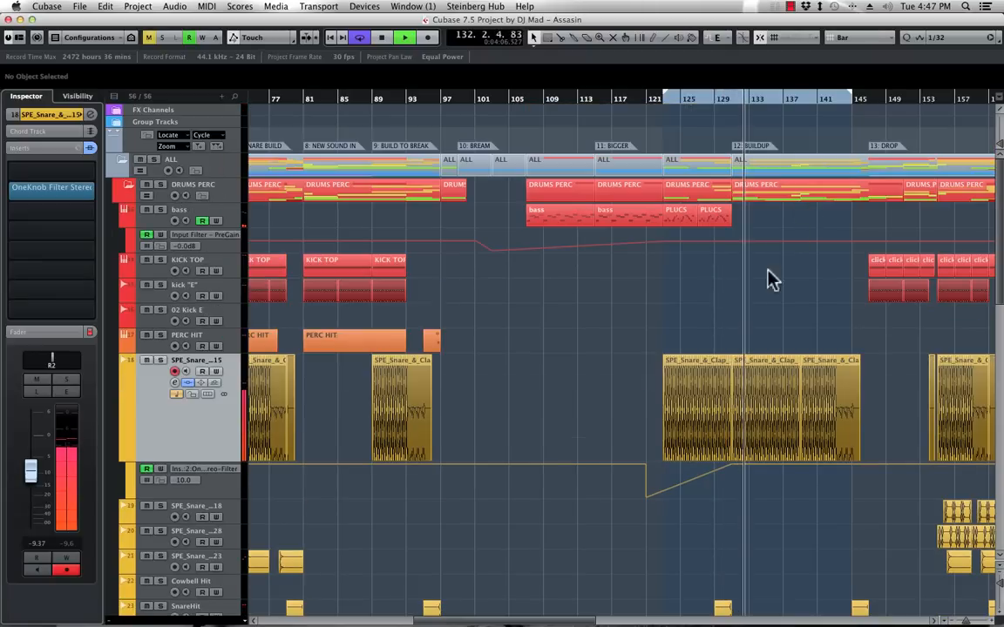
pyautogui.click(702, 103)
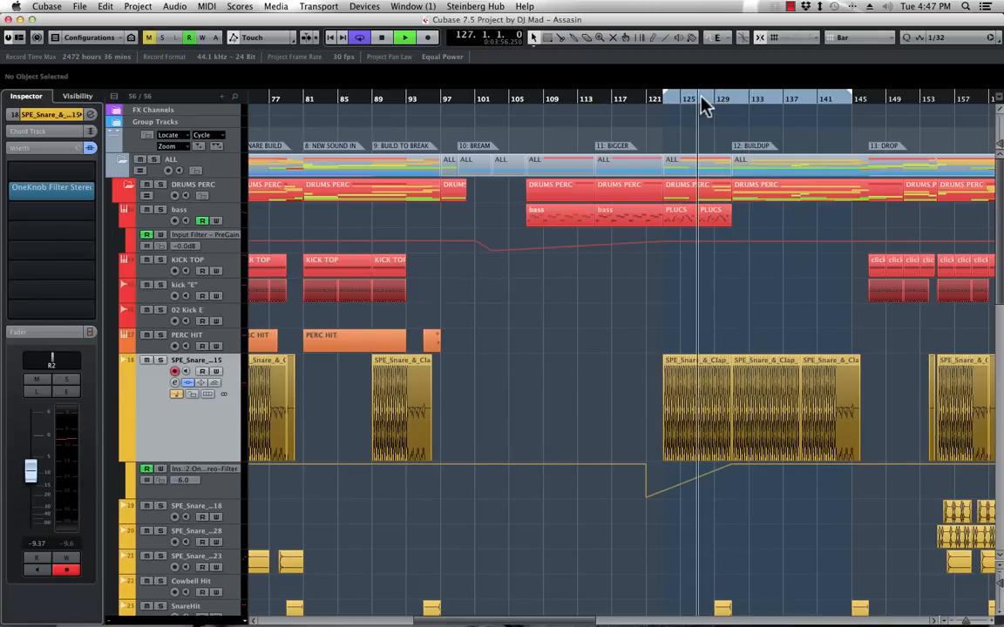
# Try two more duplicates of the bass track's bar 127 PLUCS part, clearing extra PreGain points, and remove the duplicates
pyautogui.click(716, 224)
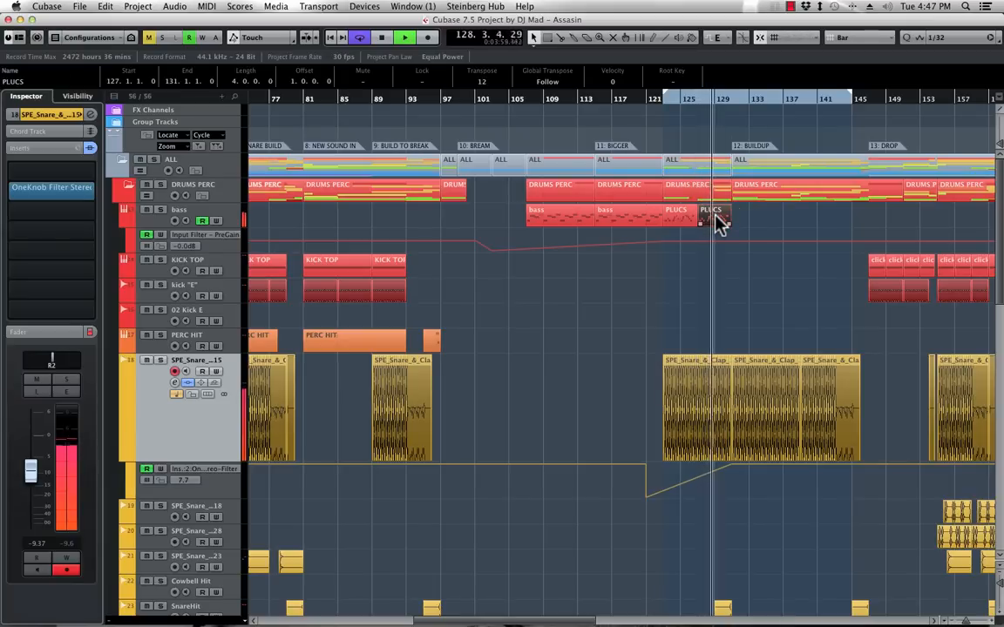
pyautogui.press('super+d')
pyautogui.press('super+d')
pyautogui.moveTo(707, 251); pyautogui.dragTo(788, 236)
pyautogui.press('Delete')
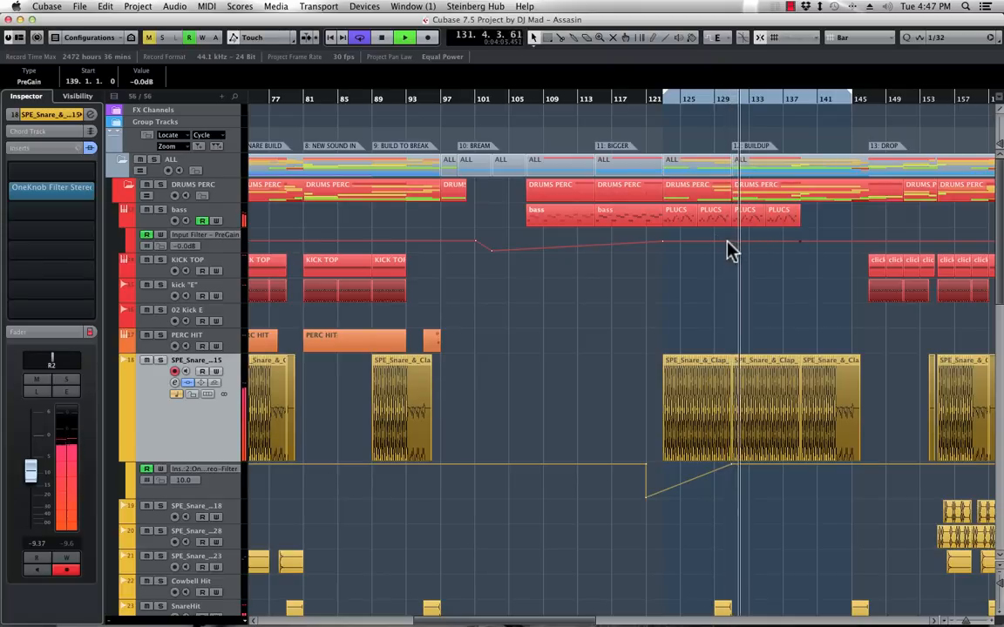
pyautogui.click(739, 225)
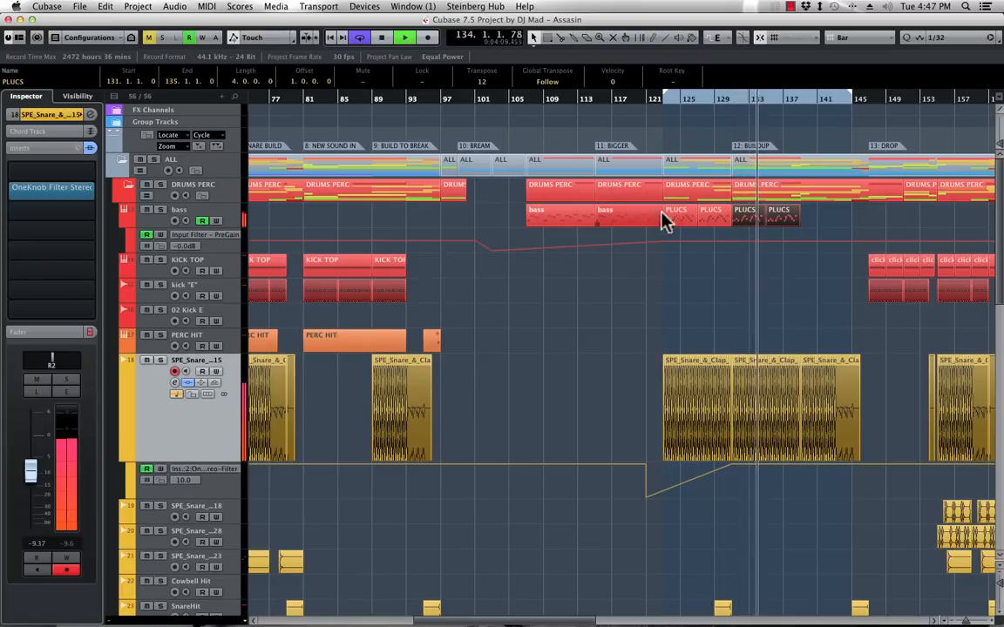
pyautogui.press('Delete')
# Copy the bass part at bar 115 to bar 131 and delete the extra PreGain automation points around bar 131
pyautogui.keyDown('alt'); pyautogui.moveTo(629, 221); pyautogui.dragTo(768, 223); pyautogui.keyUp('alt')
pyautogui.moveTo(721, 256); pyautogui.dragTo(747, 234)
pyautogui.press('Delete')
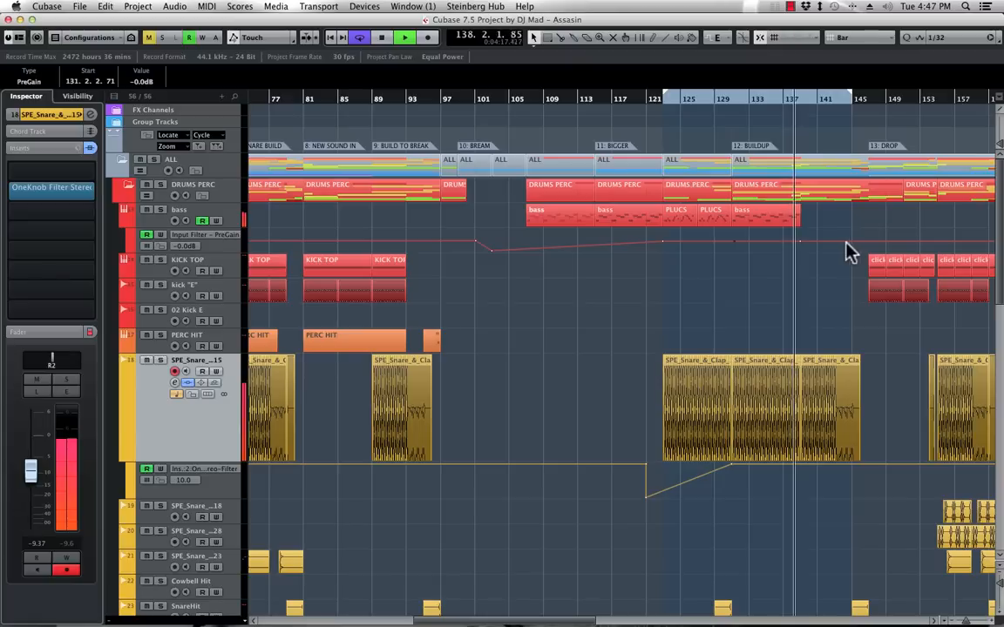
# Dip the bass track's PreGain automation to -37.3 dB at bar 143, recovering by bar 145, and play back the buildup
pyautogui.click(841, 254)
pyautogui.moveTo(838, 249); pyautogui.dragTo(835, 249)
pyautogui.click(771, 103)
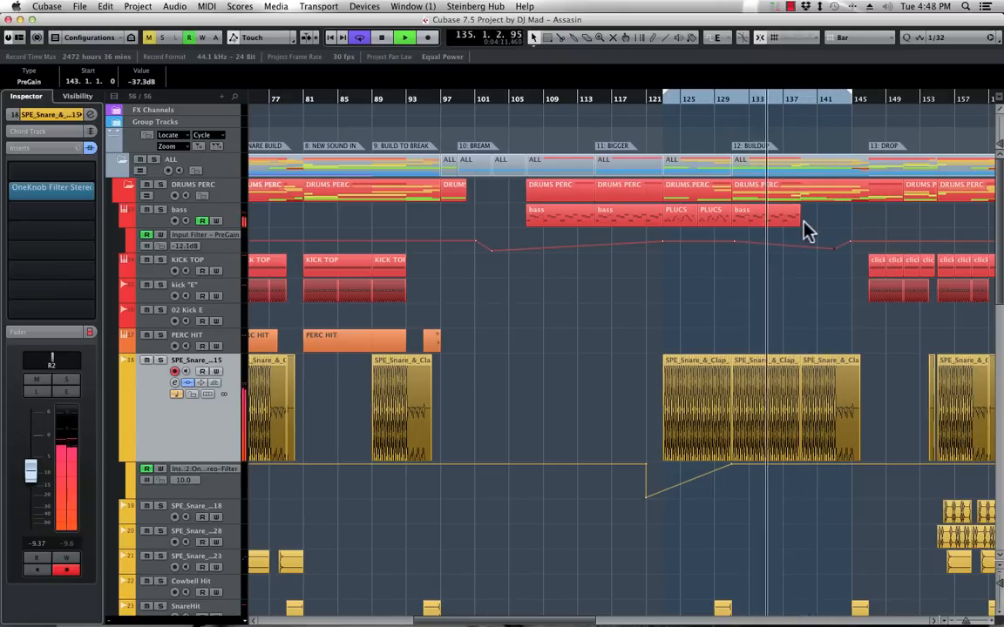
pyautogui.click(709, 102)
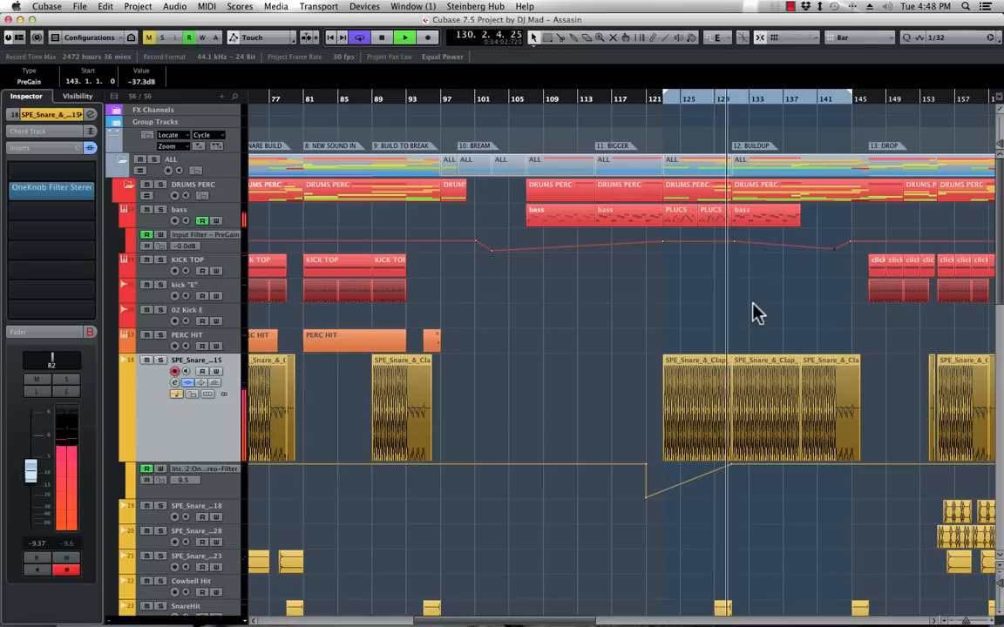
pyautogui.click(718, 101)
# Set the snap grid to Beat, trim the end of the snare-and-clap clip before the buildup to 130.4.1, and replay the transition
pyautogui.scroll(-3, 781, 315)
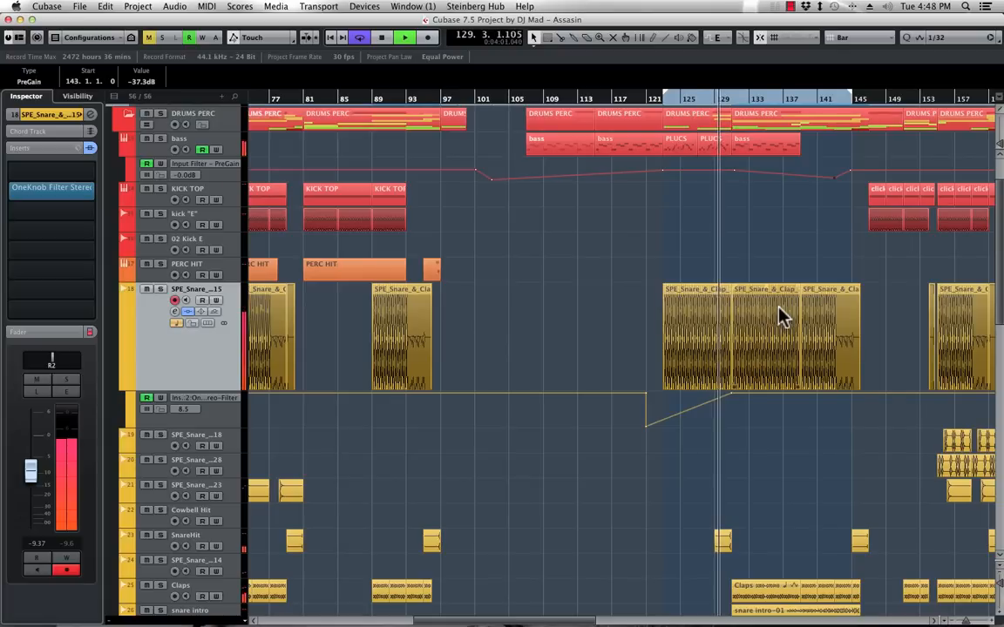
pyautogui.press('h')
pyautogui.press('h')
pyautogui.press('h')
pyautogui.press('h')
pyautogui.press('h')
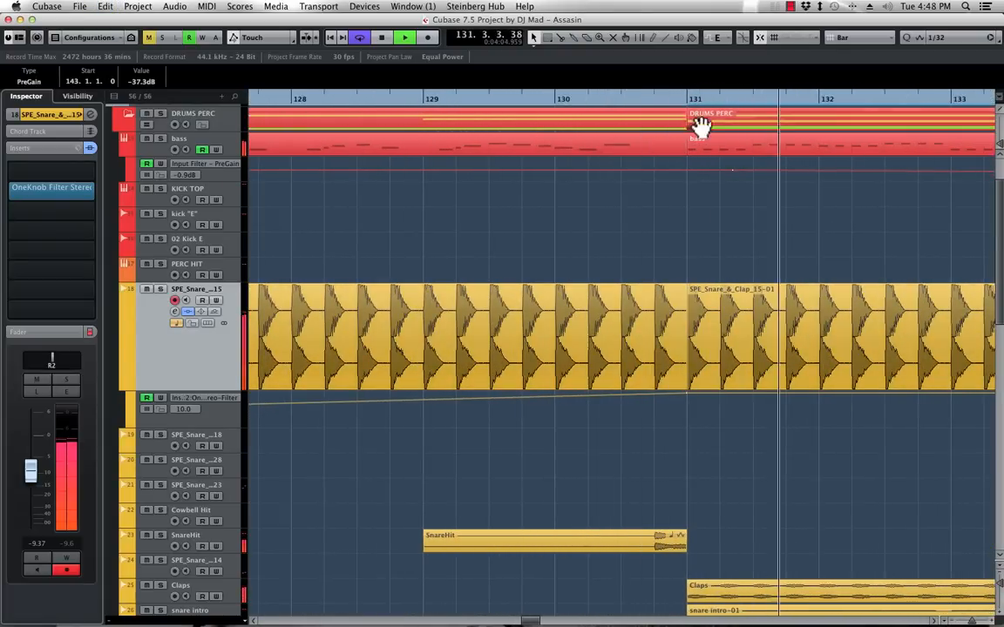
pyautogui.click(849, 37)
pyautogui.click(858, 50)
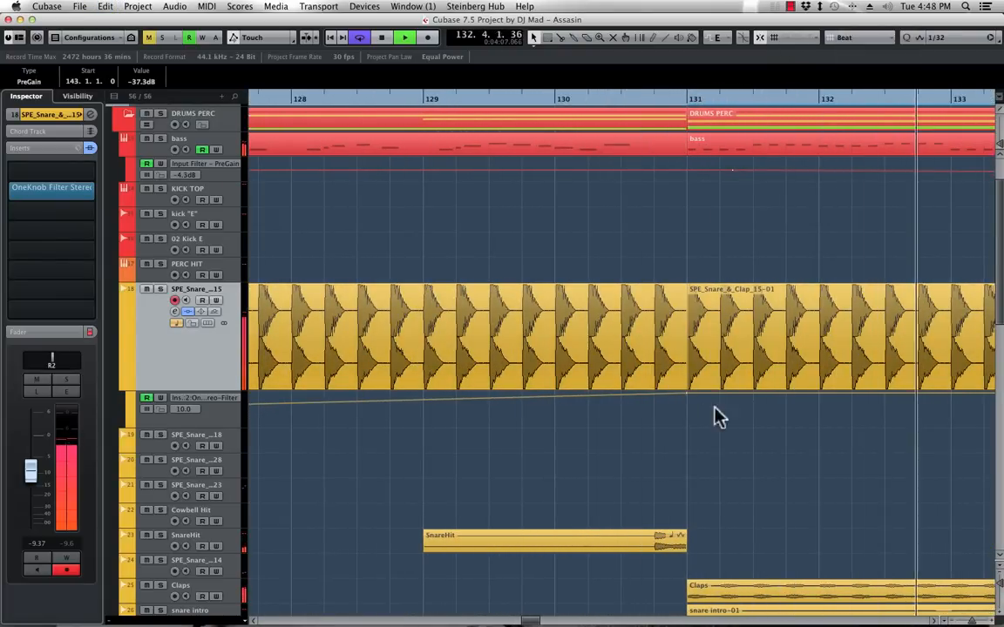
pyautogui.moveTo(683, 388); pyautogui.dragTo(654, 383)
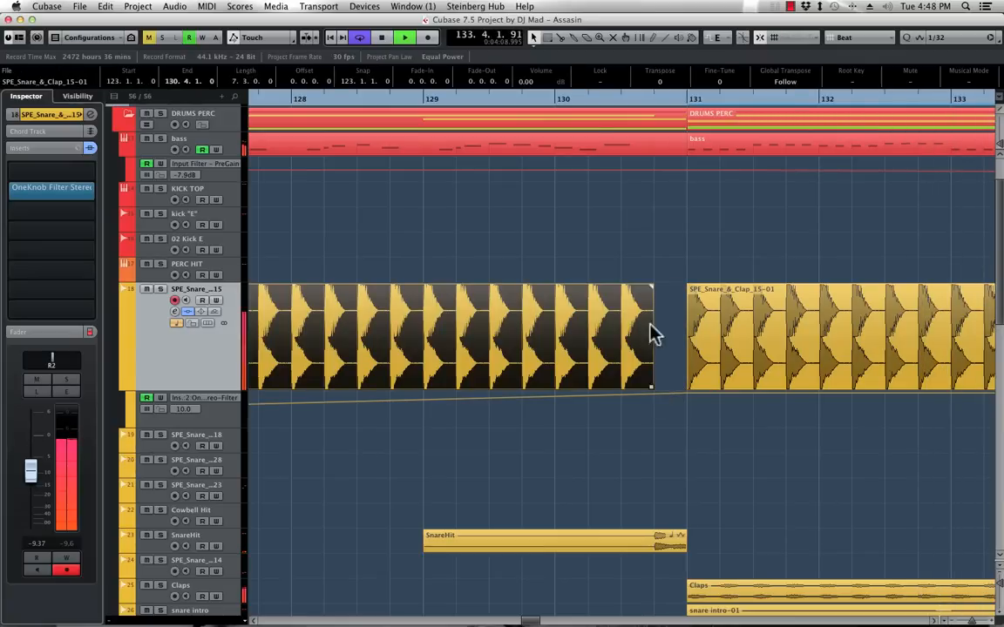
pyautogui.click(545, 92)
# Examine the percussion, effects and snare tracks through the buildup during playback, briefly soloing the snare intro track
pyautogui.scroll(-5, 660, 342)
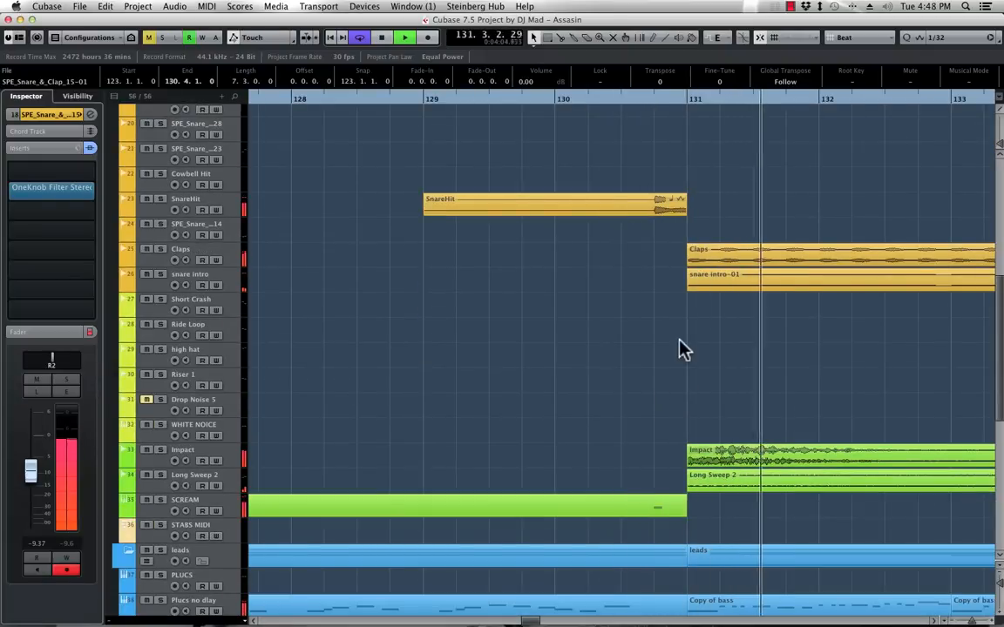
pyautogui.press('g')
pyautogui.press('g')
pyautogui.press('g')
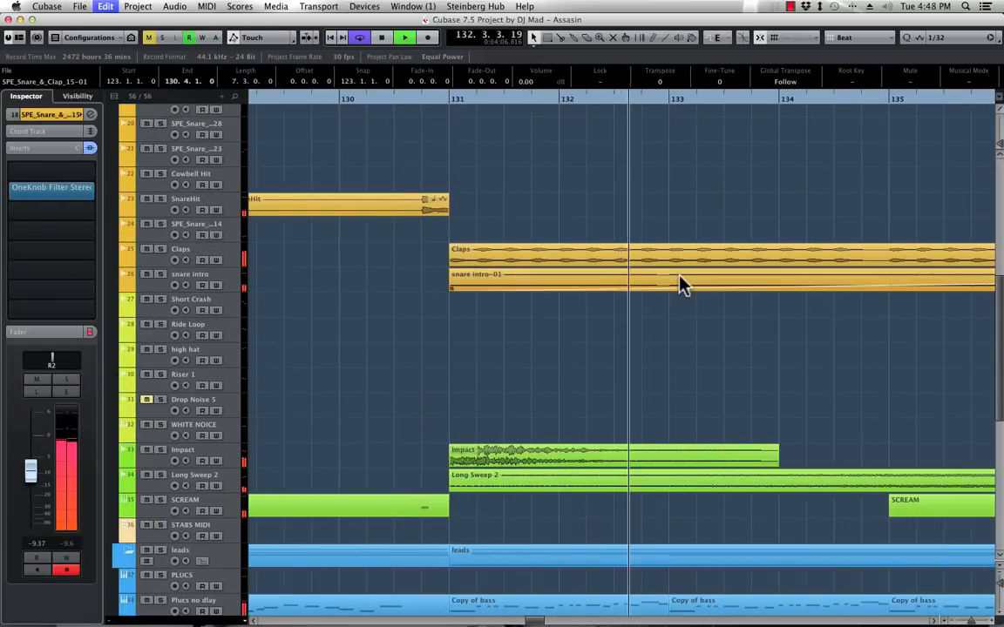
pyautogui.press('g')
pyautogui.press('g')
pyautogui.press('g')
pyautogui.press('g')
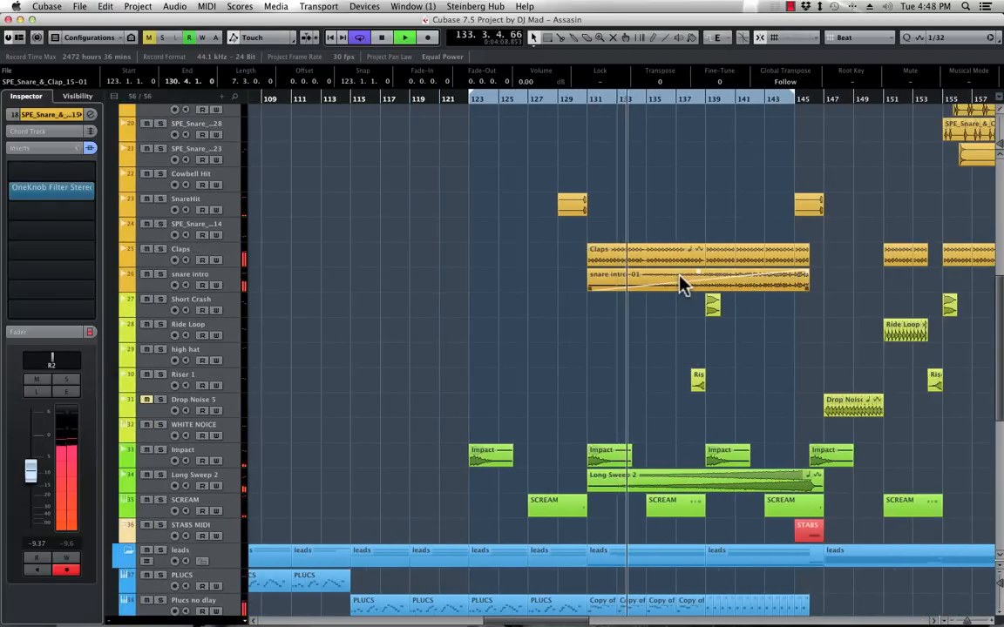
pyautogui.scroll(5, 699, 276)
pyautogui.scroll(5, 699, 276)
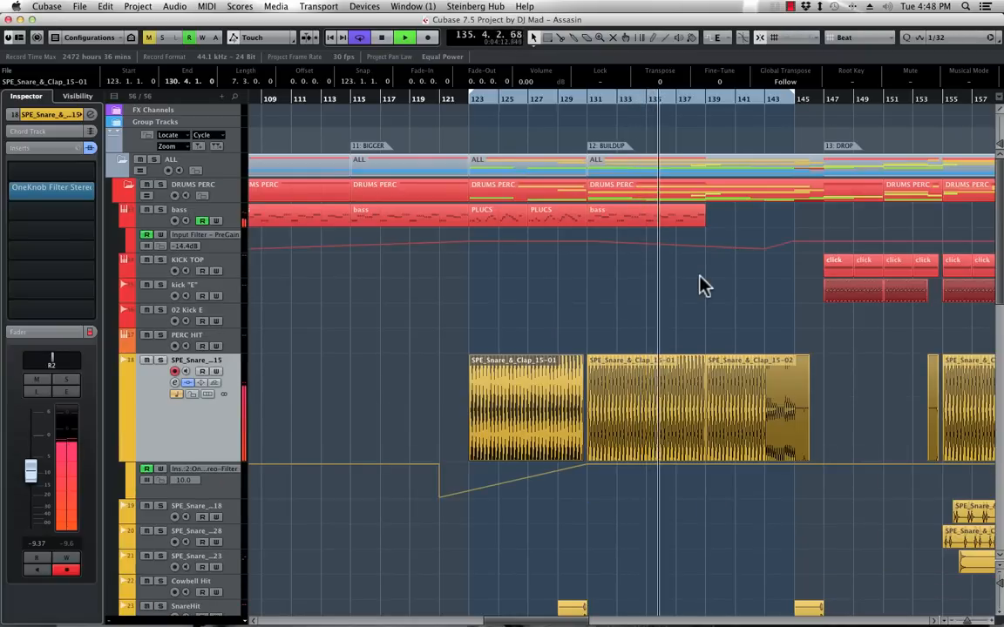
pyautogui.scroll(-10, 704, 286)
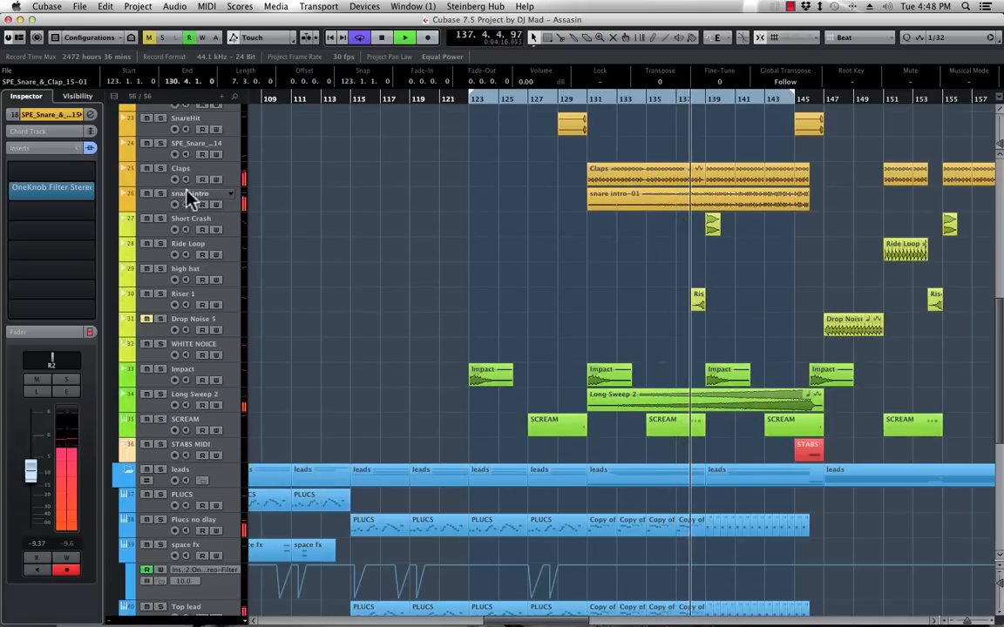
pyautogui.click(159, 194)
pyautogui.click(159, 194)
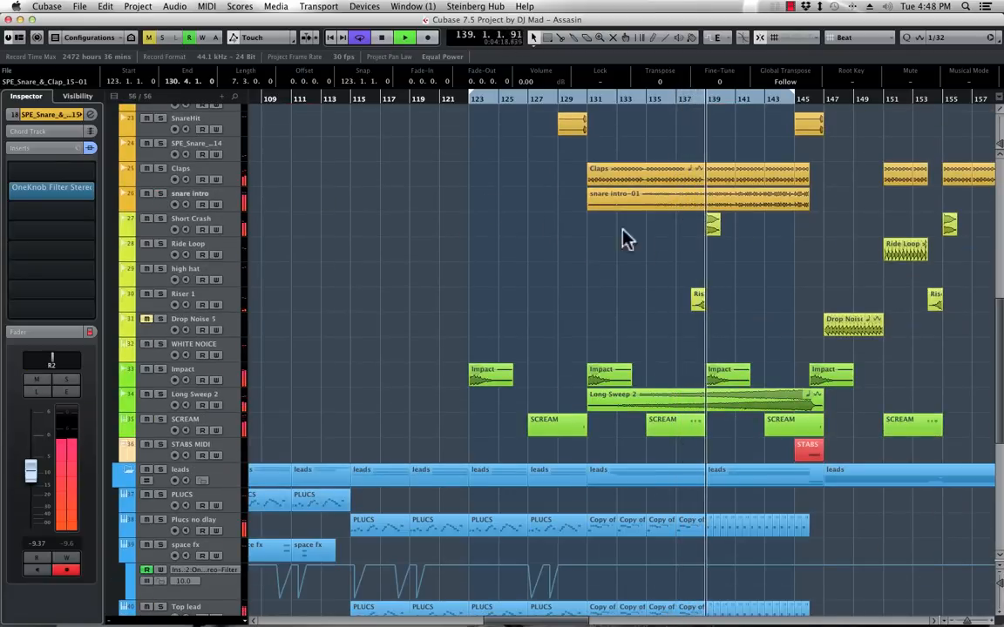
pyautogui.scroll(6, 666, 240)
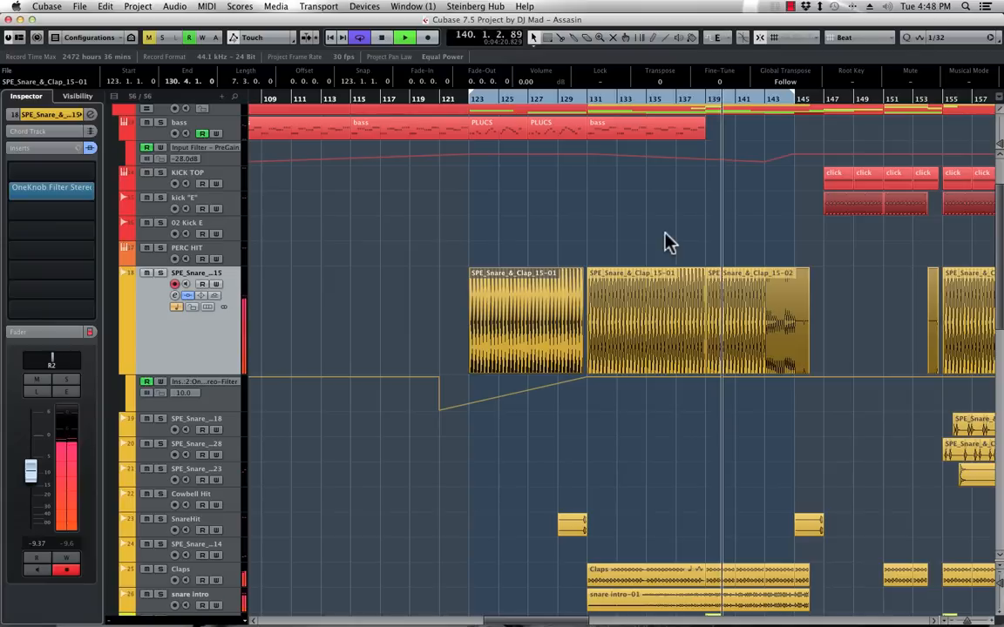
pyautogui.scroll(-6, 828, 260)
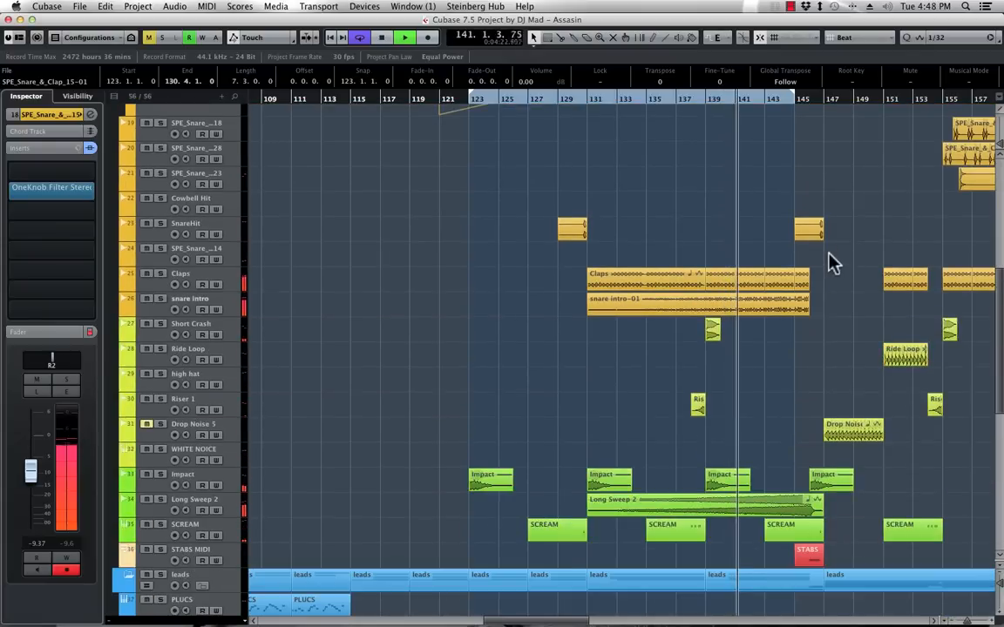
pyautogui.scroll(5, 828, 259)
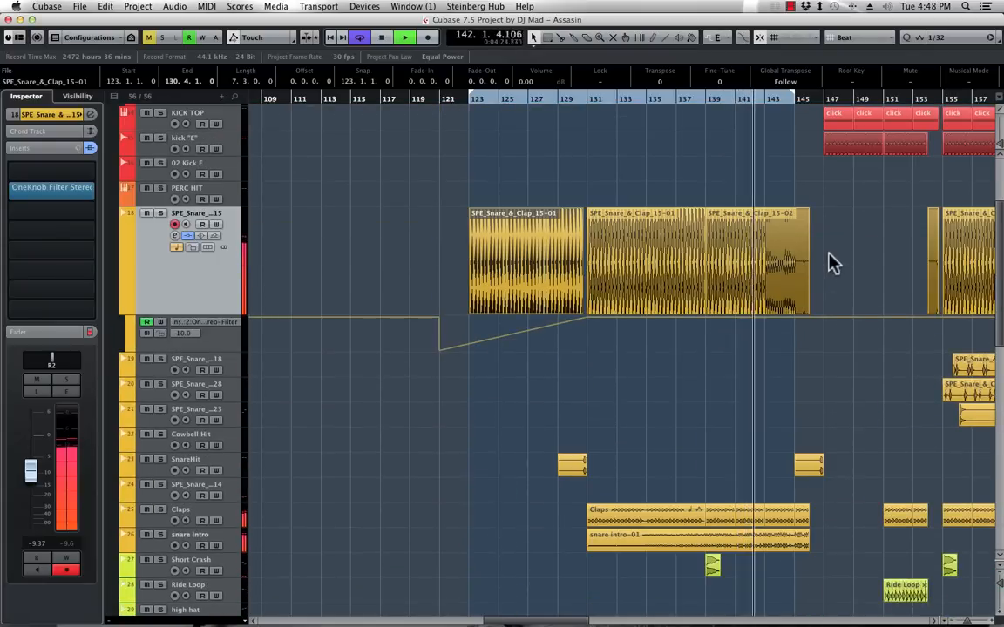
pyautogui.scroll(5, 828, 262)
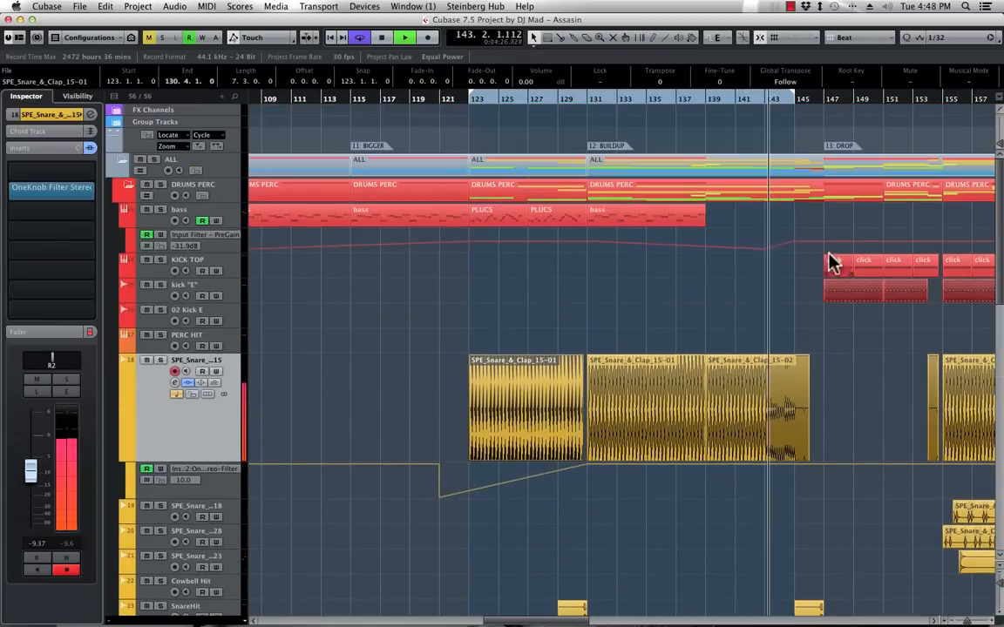
# Turn off cycle playback and set the snap grid to Bar
pyautogui.click(360, 36)
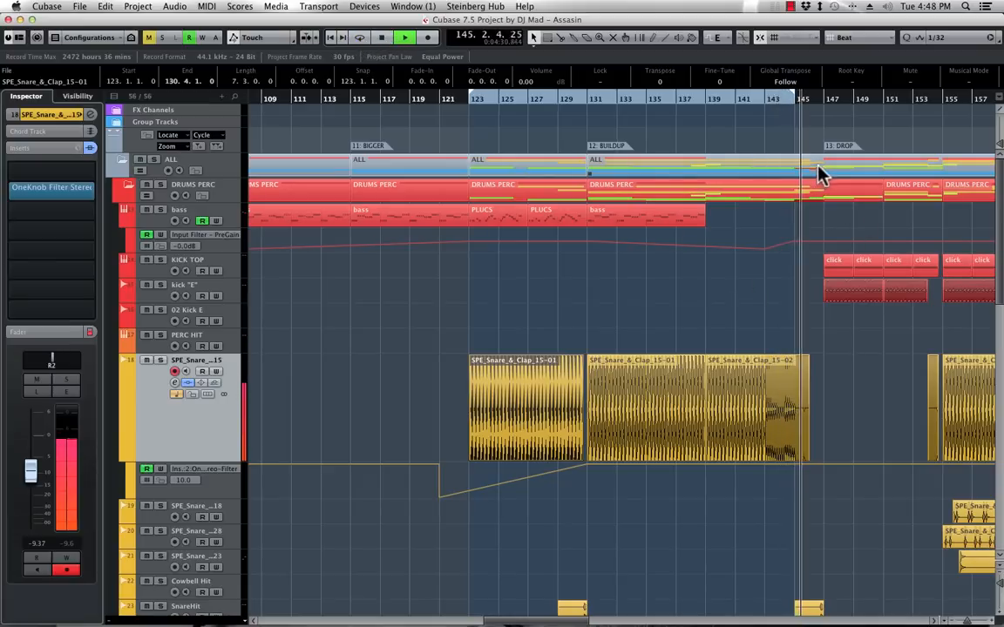
pyautogui.click(865, 38)
pyautogui.click(858, 25)
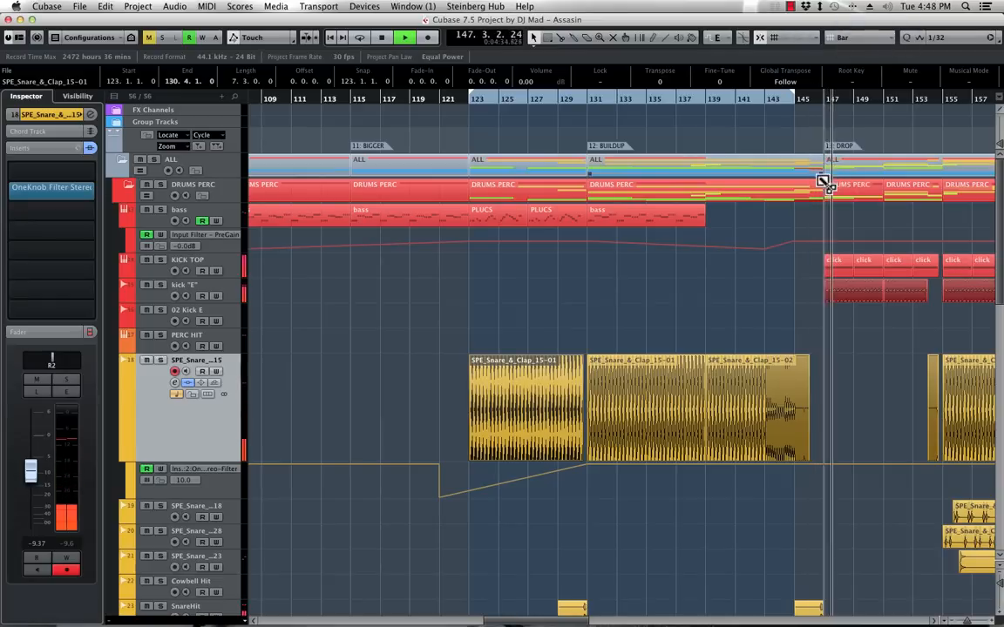
# Examine the arrangement after the drop marker, playing it from bar 170 and from bar 176
pyautogui.press('g')
pyautogui.press('g')
pyautogui.press('g')
pyautogui.press('g')
pyautogui.press('g')
pyautogui.press('g')
pyautogui.press('g')
pyautogui.press('g')
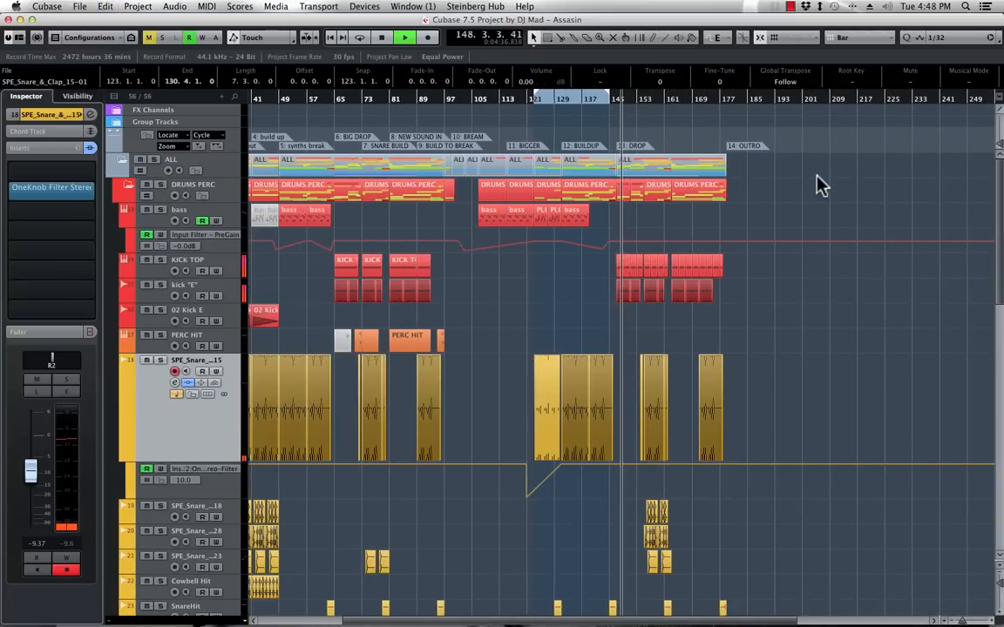
pyautogui.press('h')
pyautogui.press('h')
pyautogui.press('h')
pyautogui.press('h')
pyautogui.press('h')
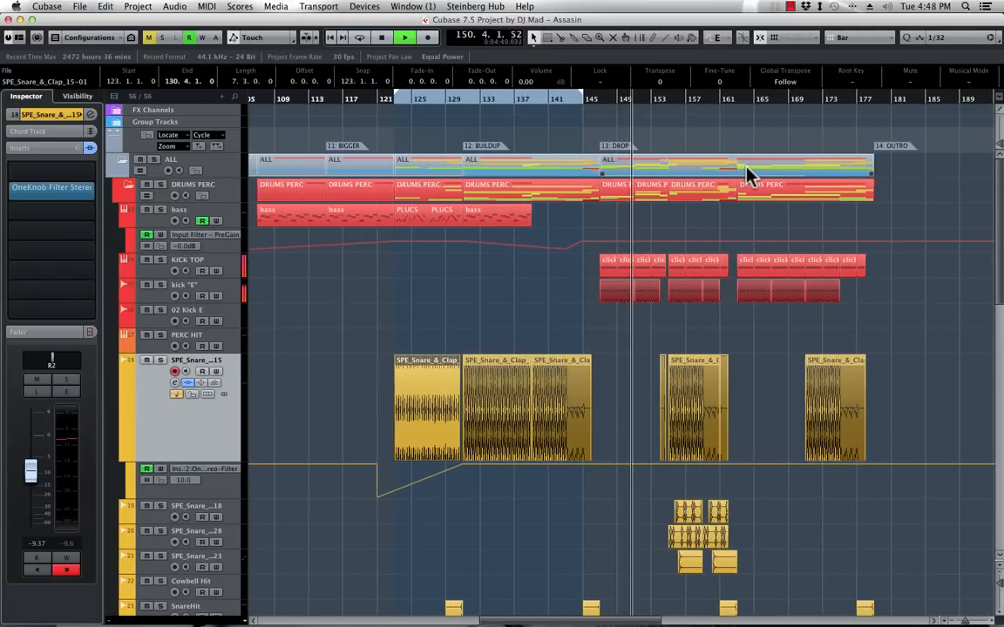
pyautogui.click(795, 101)
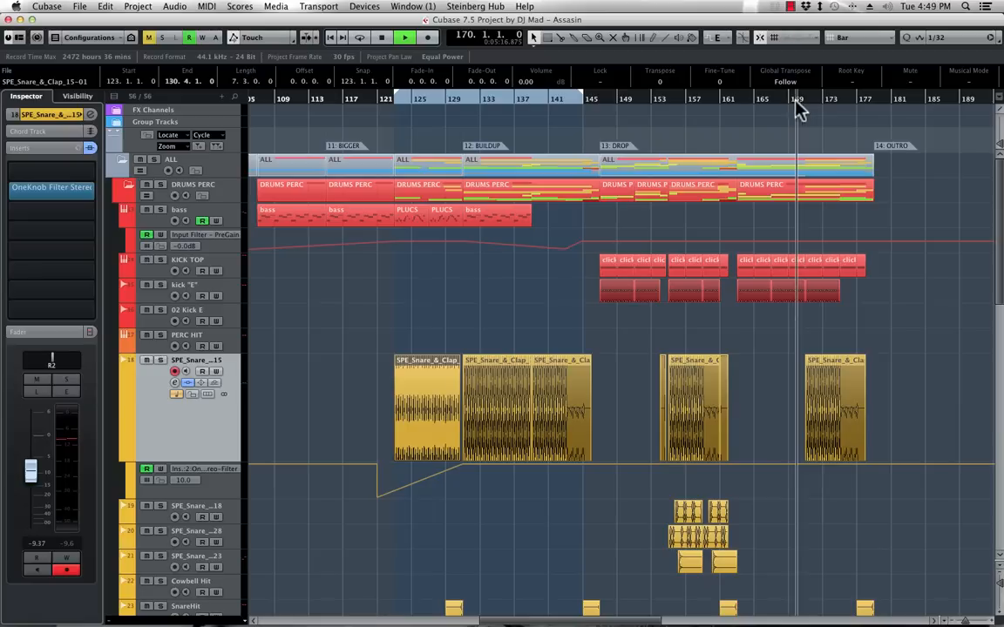
pyautogui.click(843, 101)
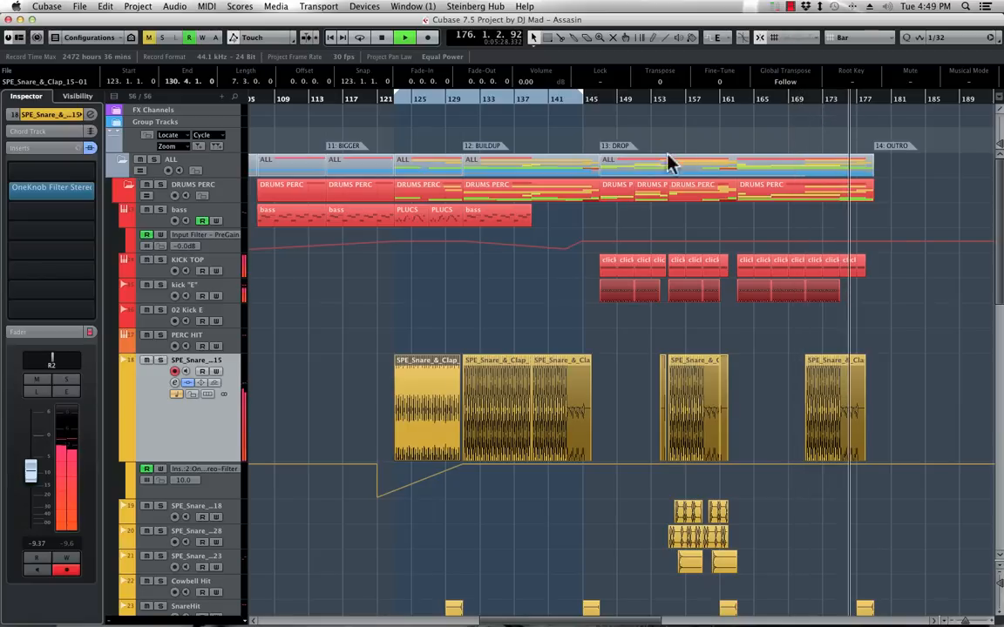
# Delete the ALL folder part spanning bars 147 to 179 and stop playback
pyautogui.click(631, 168)
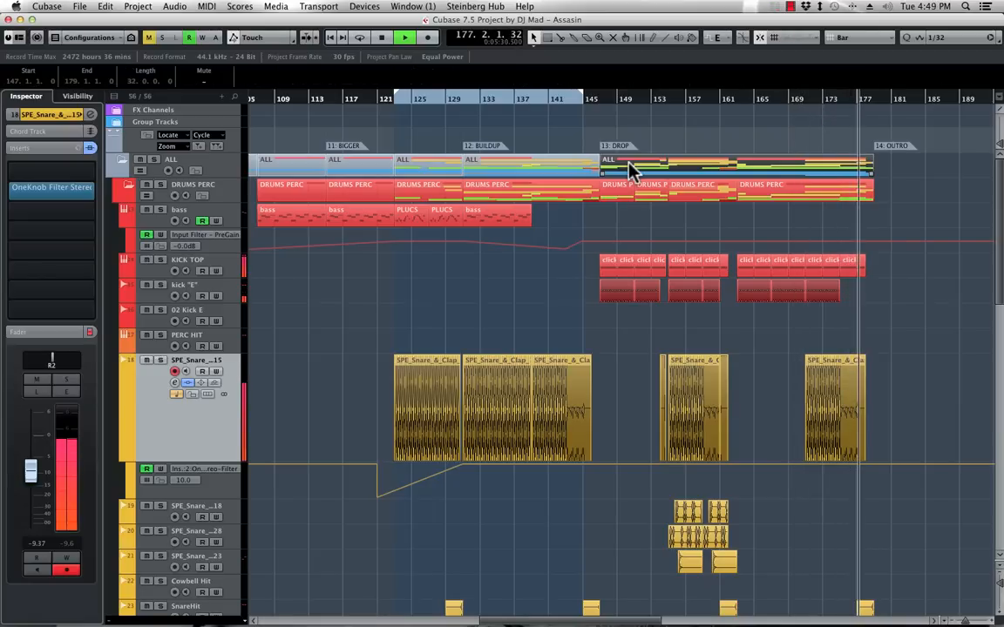
pyautogui.click(202, 162)
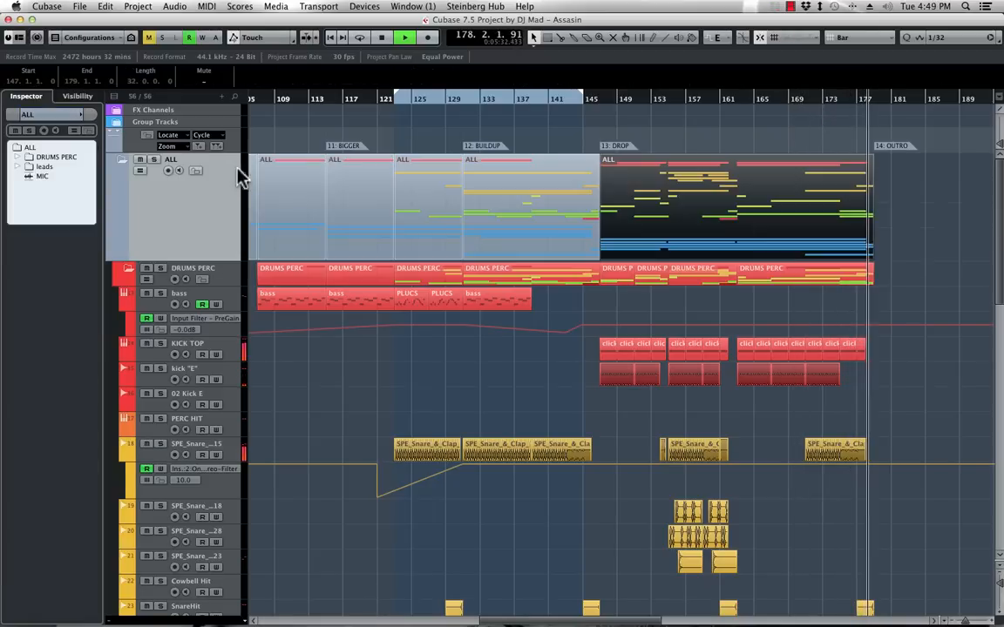
pyautogui.press('Delete')
pyautogui.press('space')
# Copy the ALL folder part of the big drop, bars 65 to 97, to the DROP marker at bar 147
pyautogui.hscroll(-10, 658, 202)
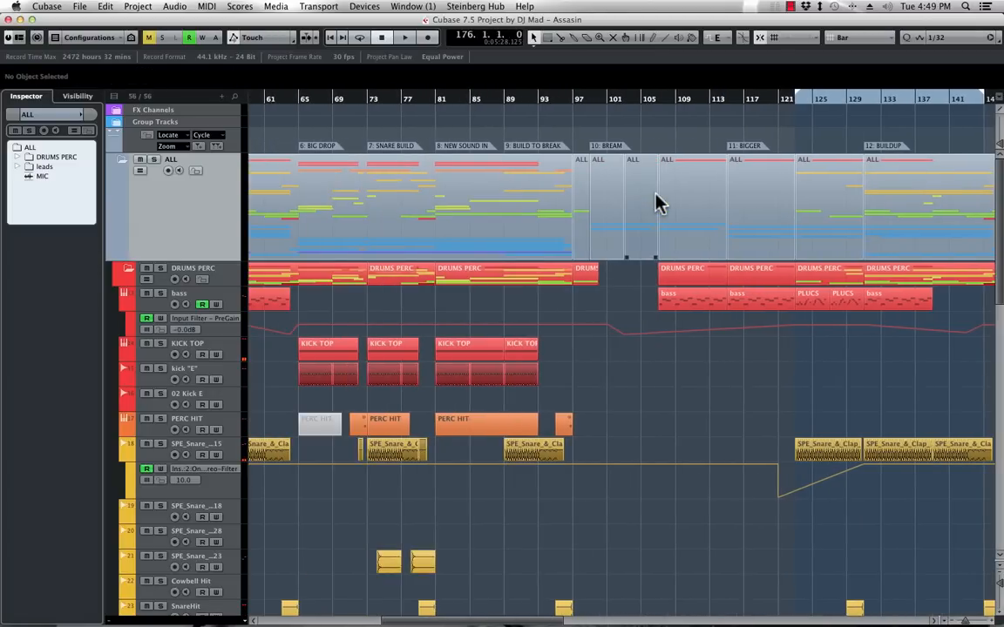
pyautogui.click(301, 99)
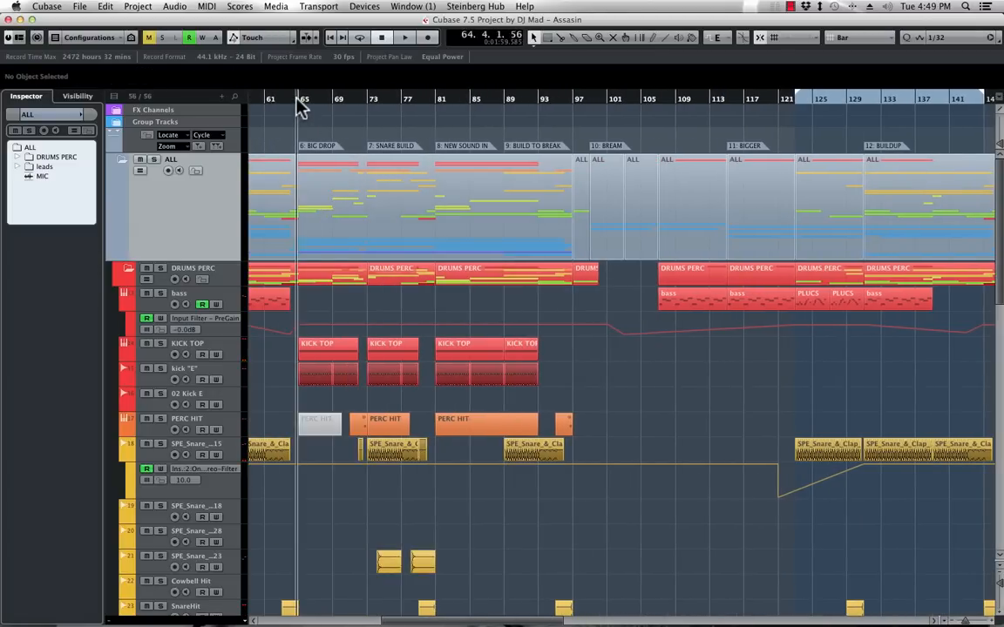
pyautogui.press('space')
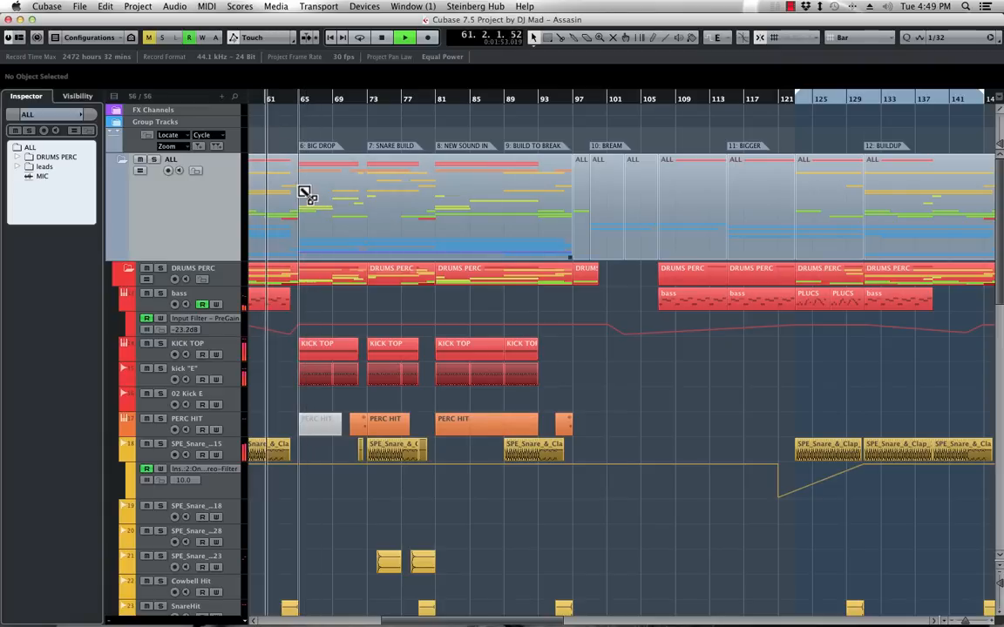
pyautogui.click(356, 191)
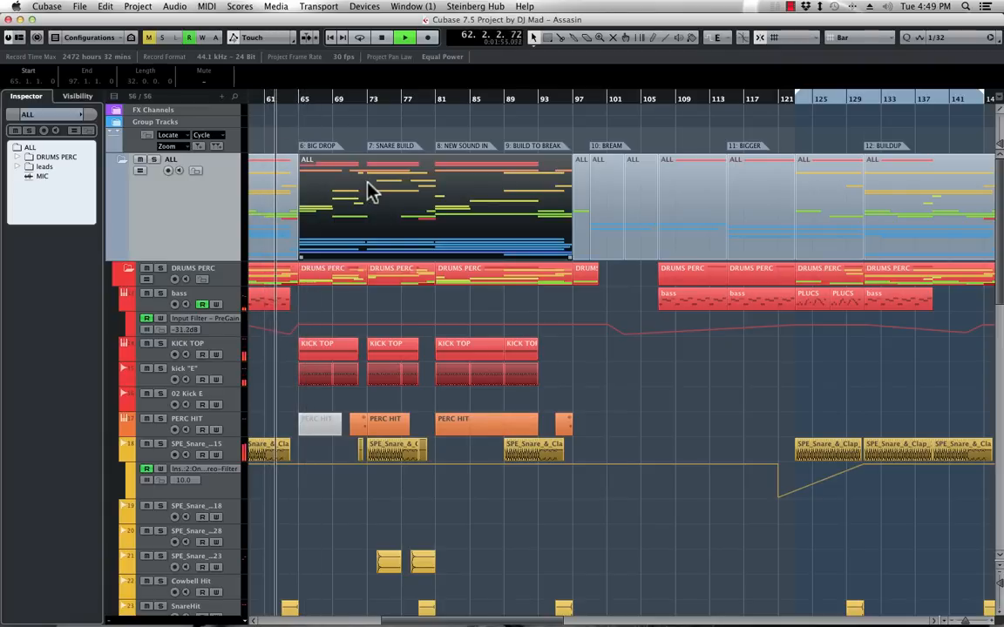
pyautogui.click(573, 101)
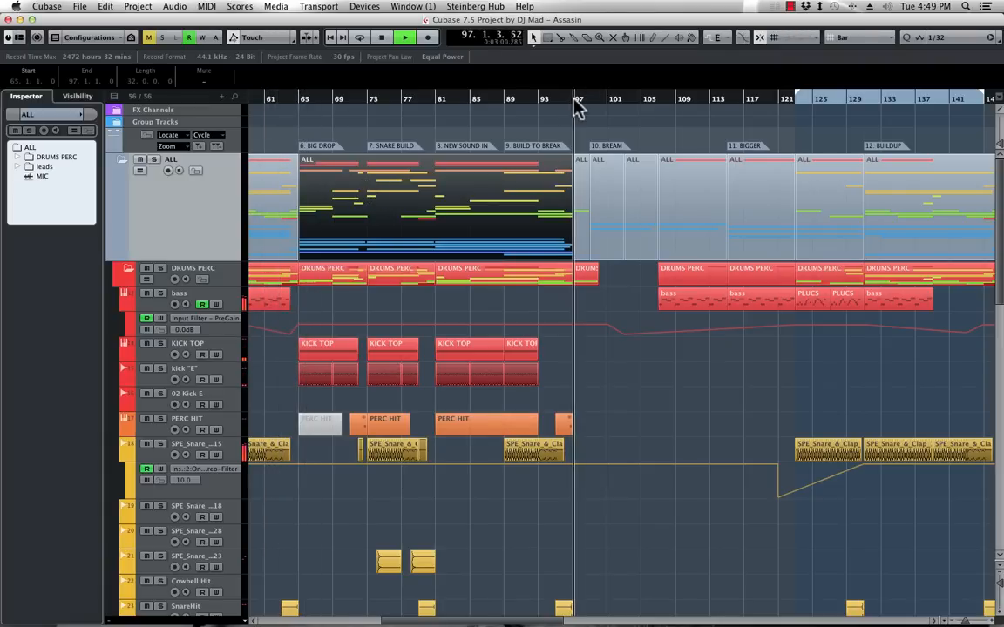
pyautogui.hscroll(3, 400, 167)
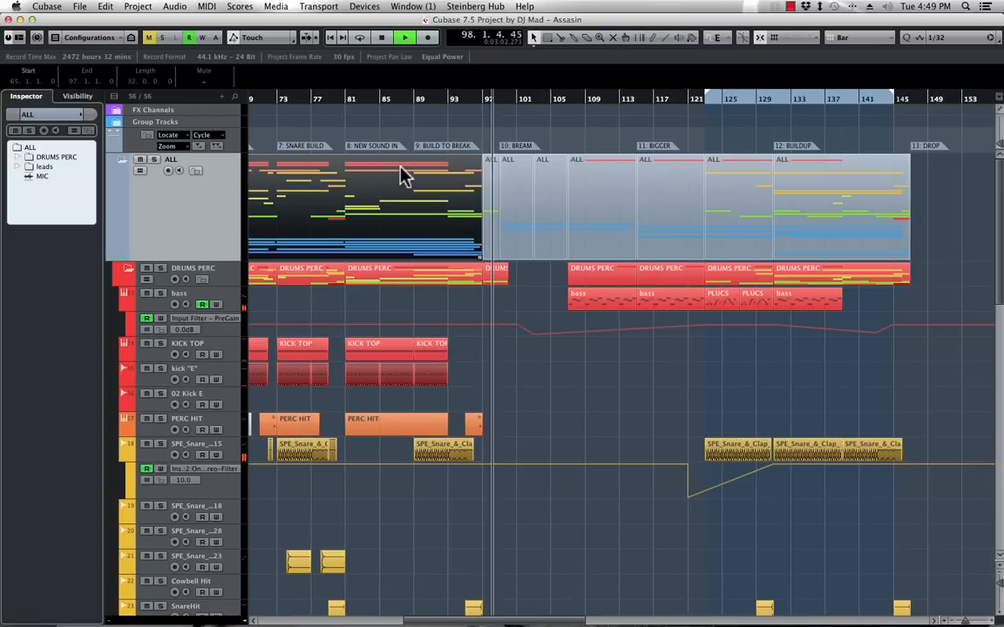
pyautogui.moveTo(331, 169); pyautogui.dragTo(934, 185)
pyautogui.press('space')
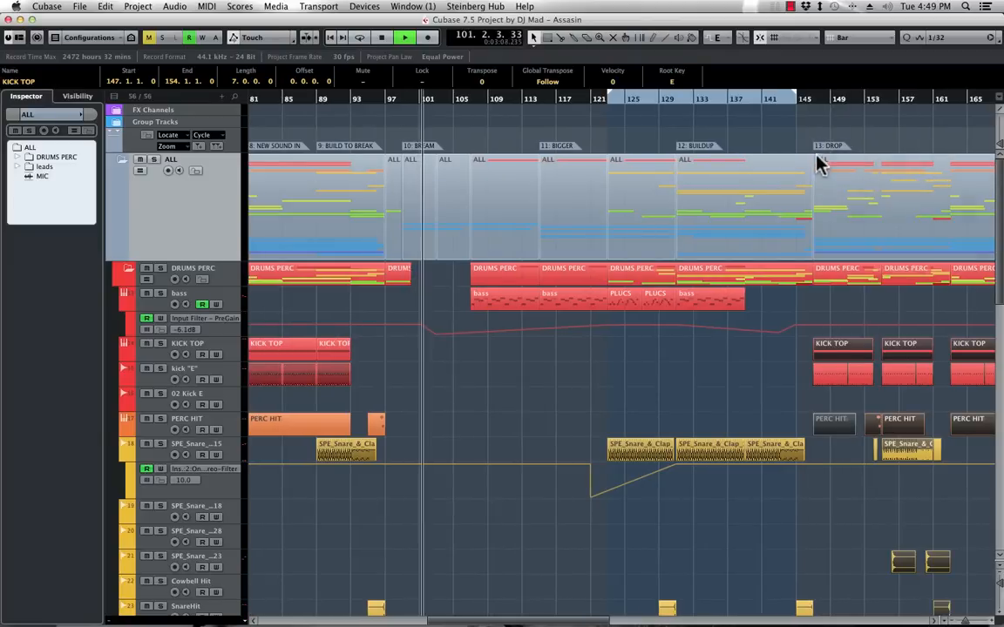
pyautogui.click(730, 181)
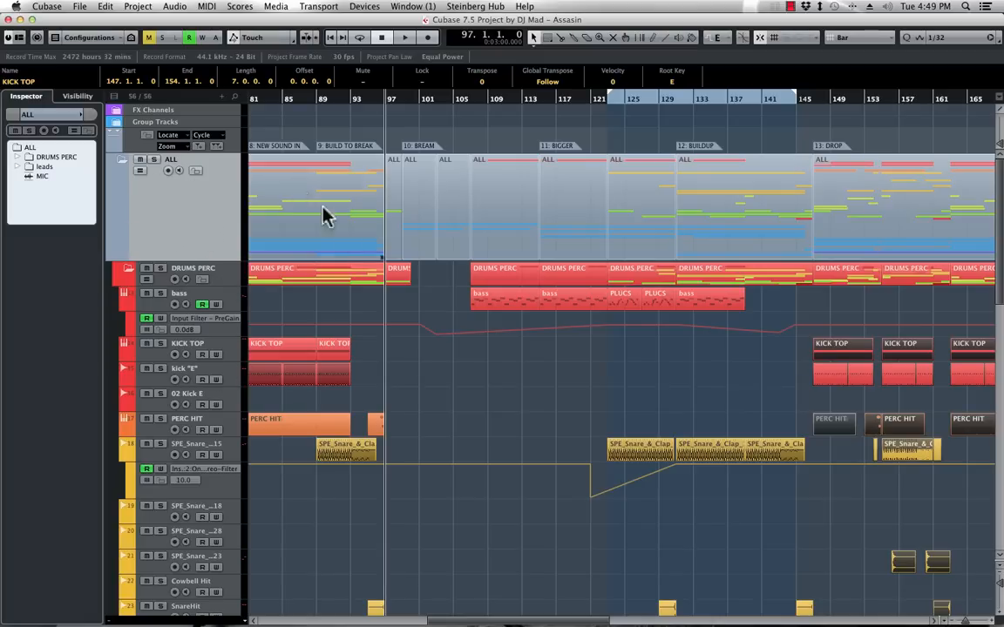
pyautogui.click(347, 185)
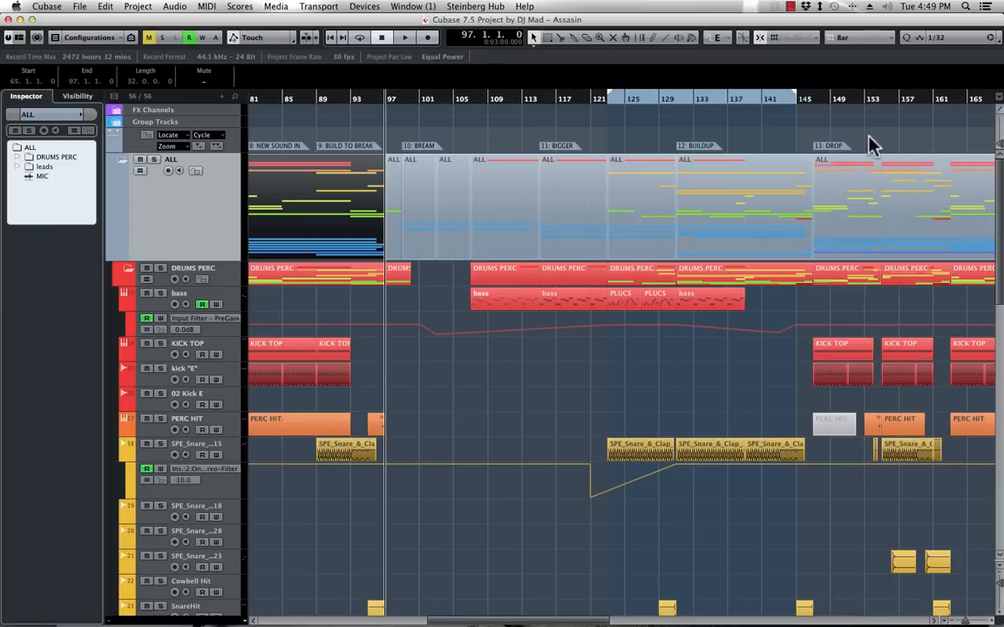
# Play the transition into the copied drop from about bar 143 and review the whole arrangement
pyautogui.click(778, 99)
pyautogui.press('space')
pyautogui.hscroll(5, 827, 138)
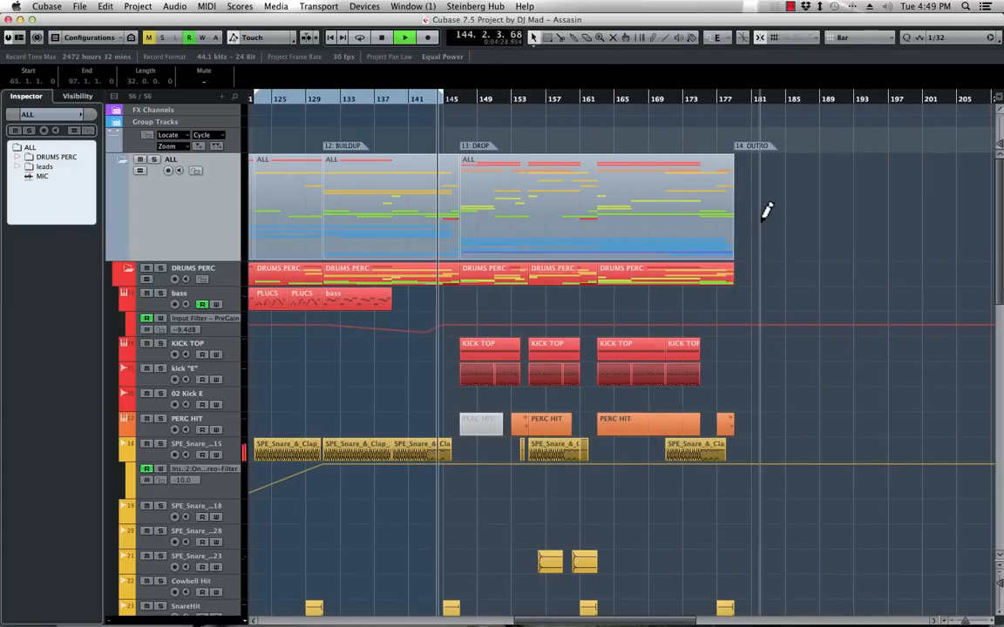
pyautogui.press('g')
pyautogui.press('g')
pyautogui.press('g')
pyautogui.press('g')
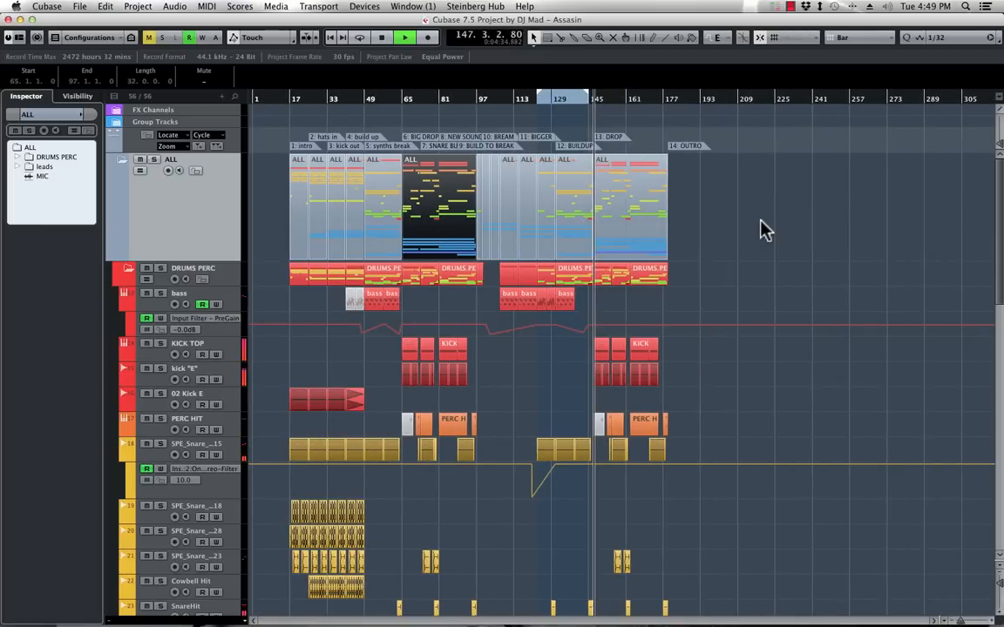
# Collapse the DRUMS PERC folder and set the BRASS track's volume to -2.32 while the copied drop plays
pyautogui.scroll(-10, 761, 228)
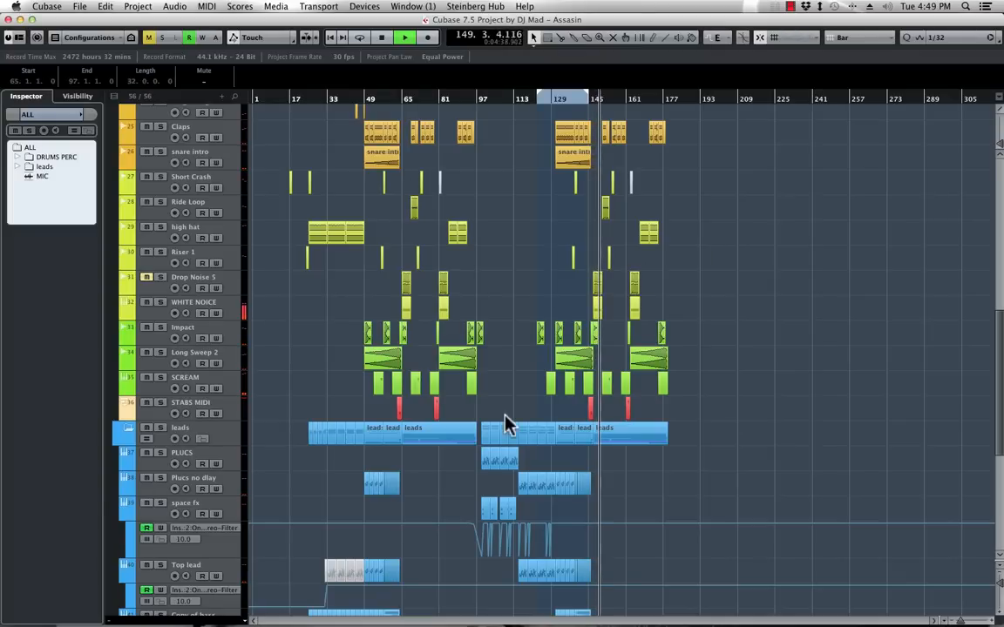
pyautogui.scroll(10, 470, 331)
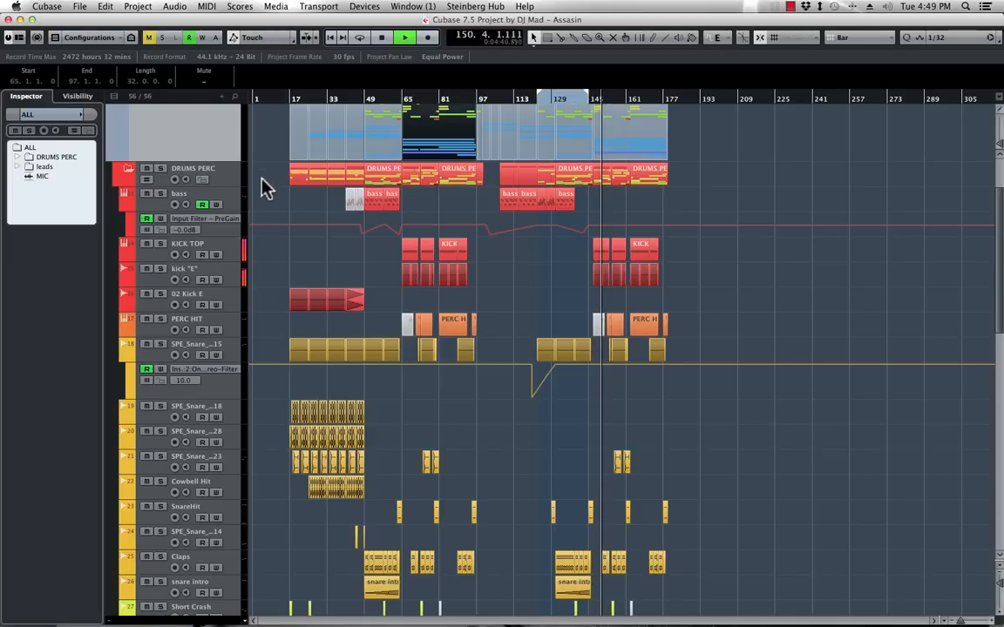
pyautogui.click(126, 171)
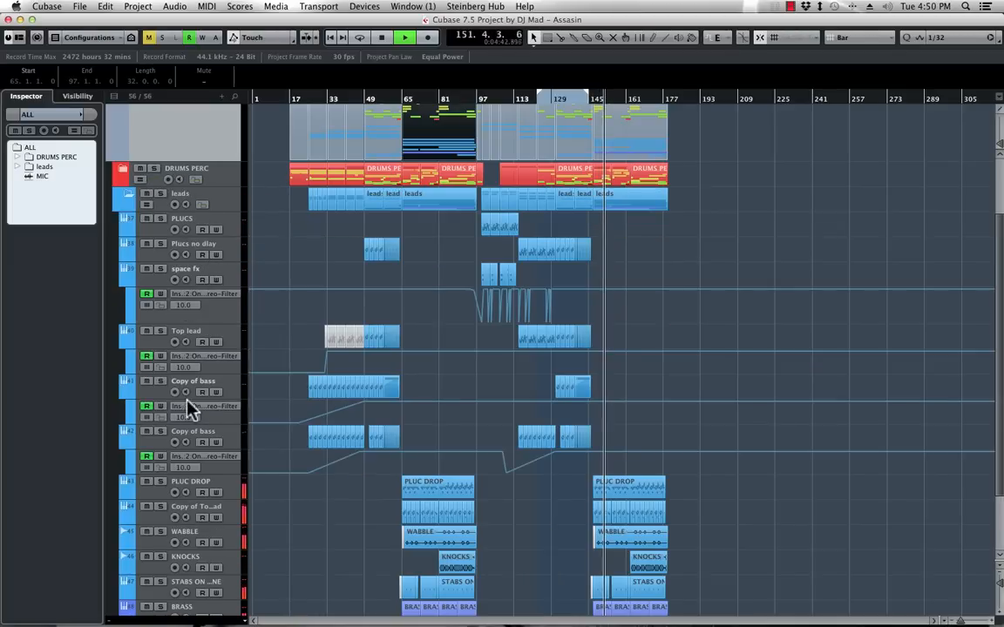
pyautogui.scroll(-3, 410, 369)
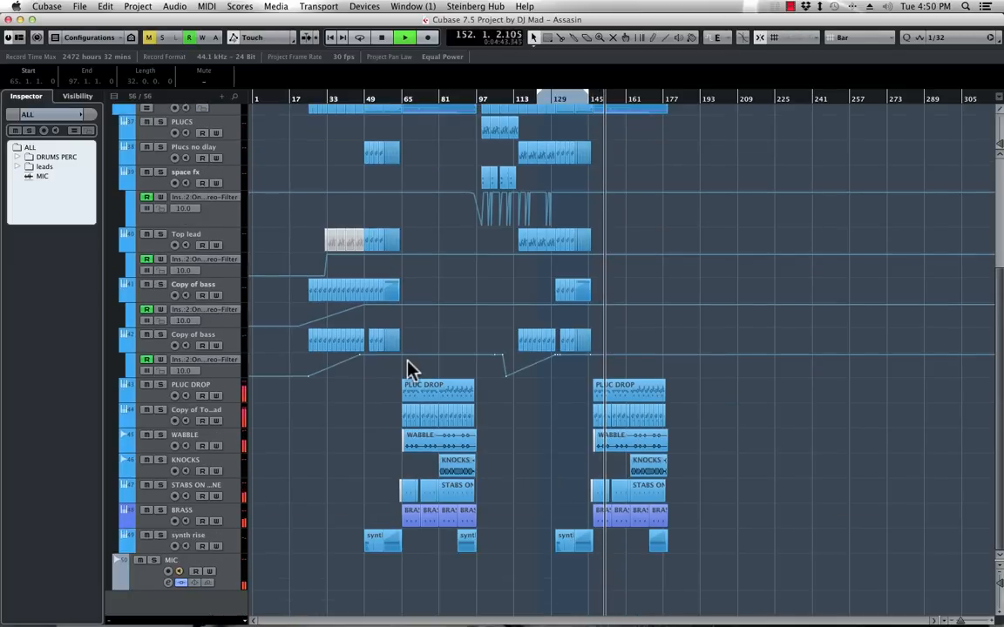
pyautogui.click(227, 521)
pyautogui.moveTo(31, 484); pyautogui.dragTo(45, 481)
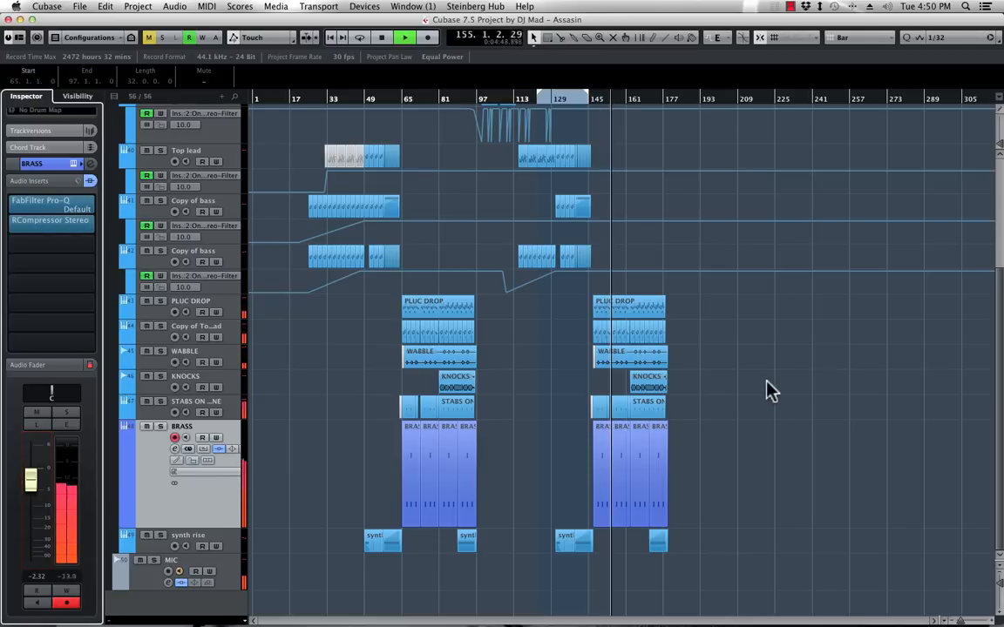
pyautogui.scroll(5, 708, 306)
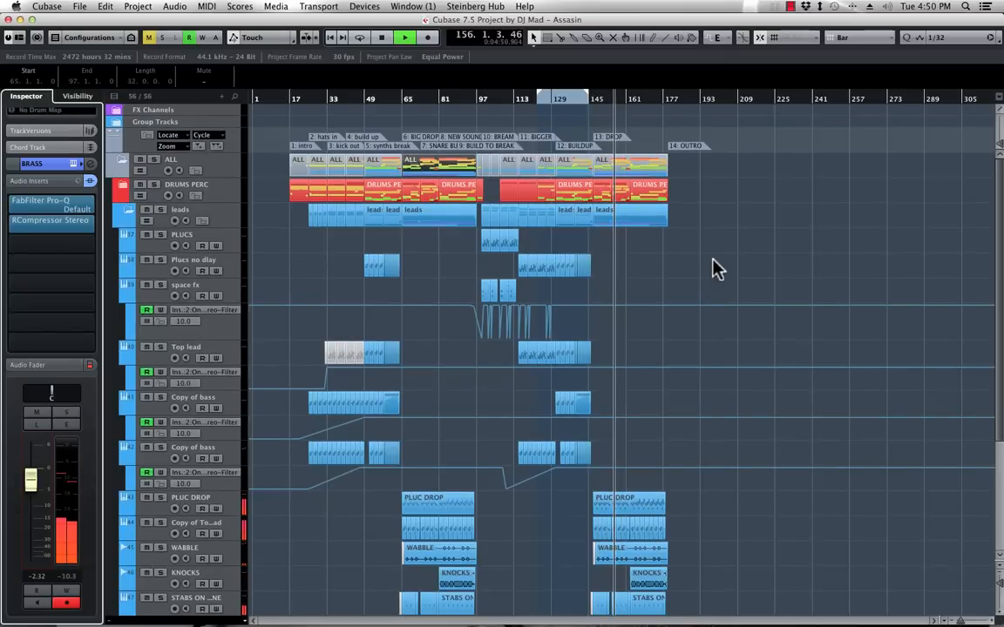
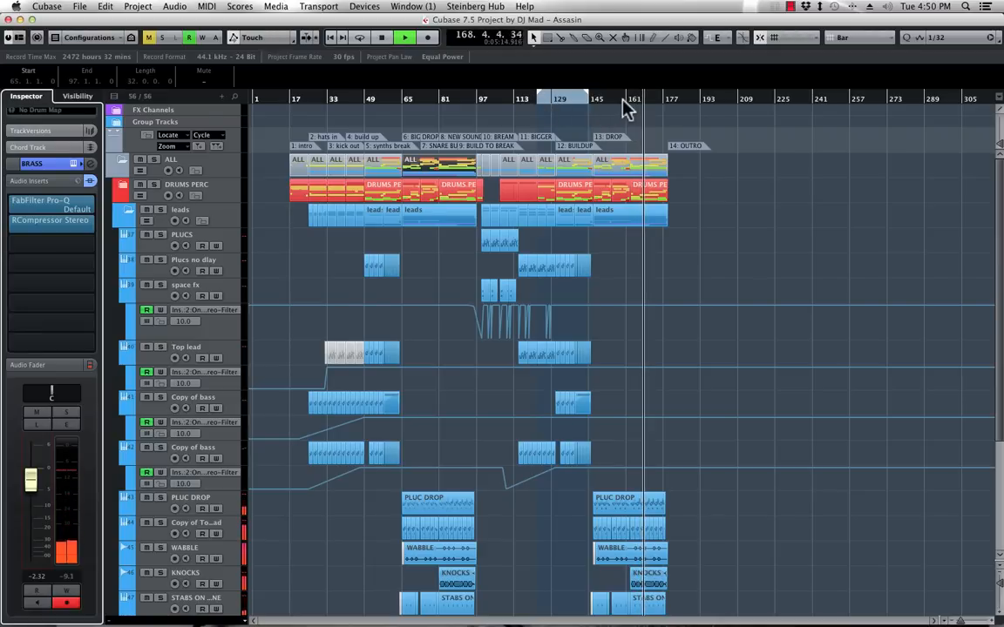
# Play the break from bar 96, stop playback, and rename the PLUCS track as PLUCS BREAK
pyautogui.click(477, 104)
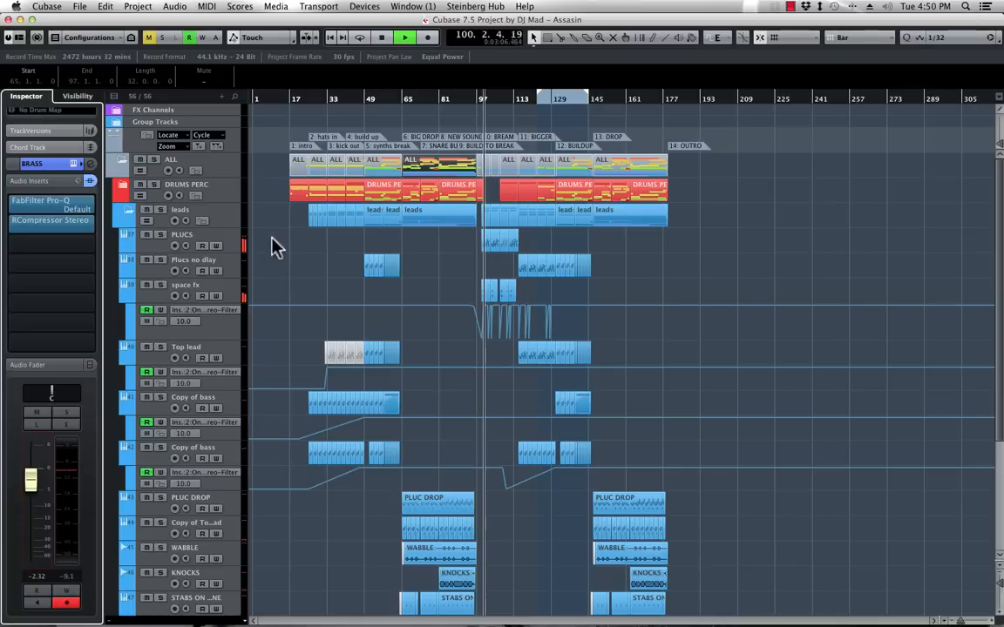
pyautogui.press('space')
pyautogui.click(241, 247)
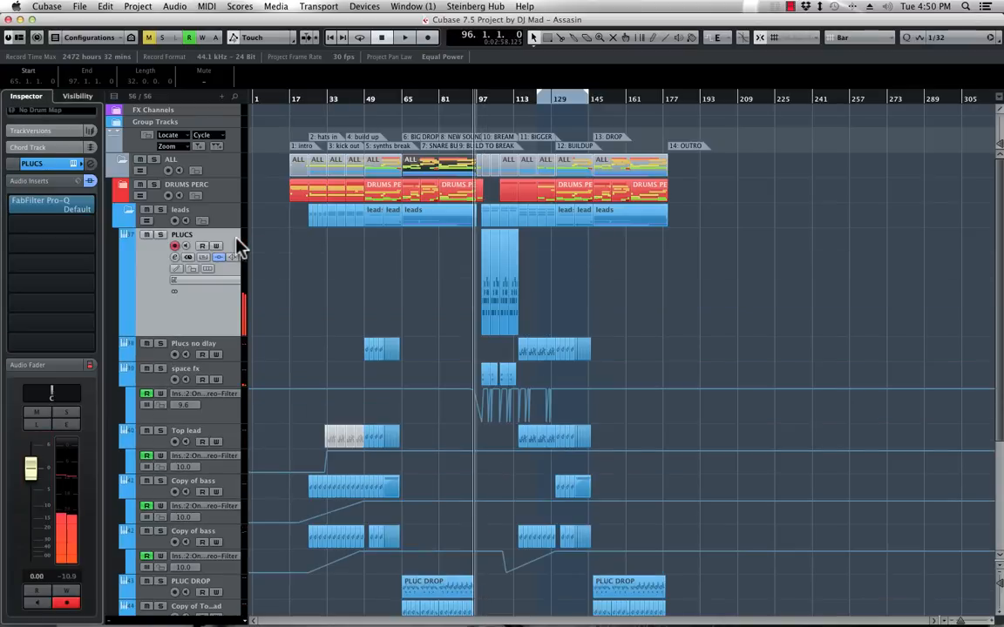
pyautogui.press('h')
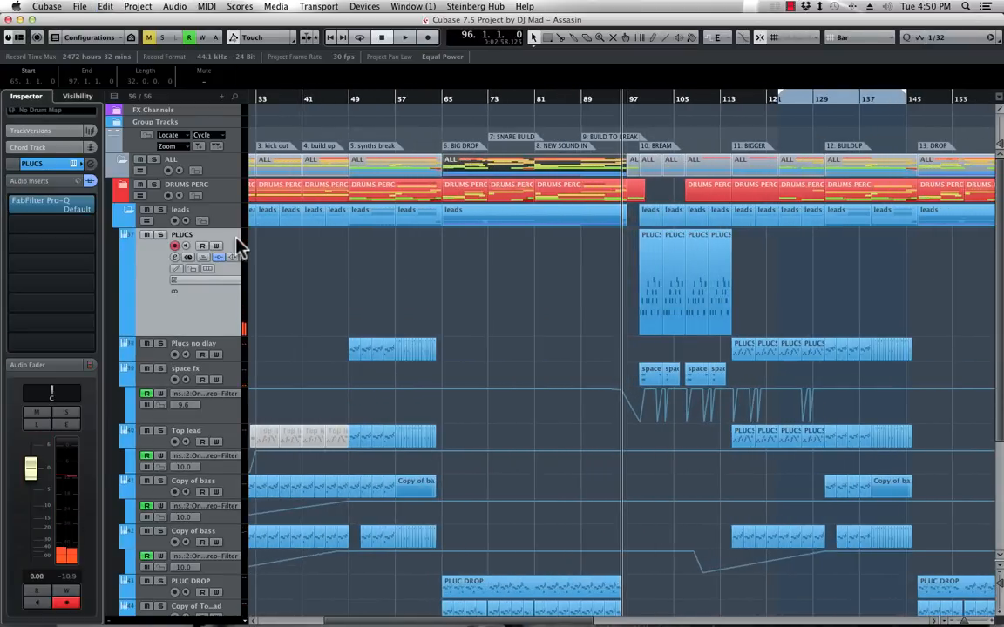
pyautogui.doubleClick(183, 234)
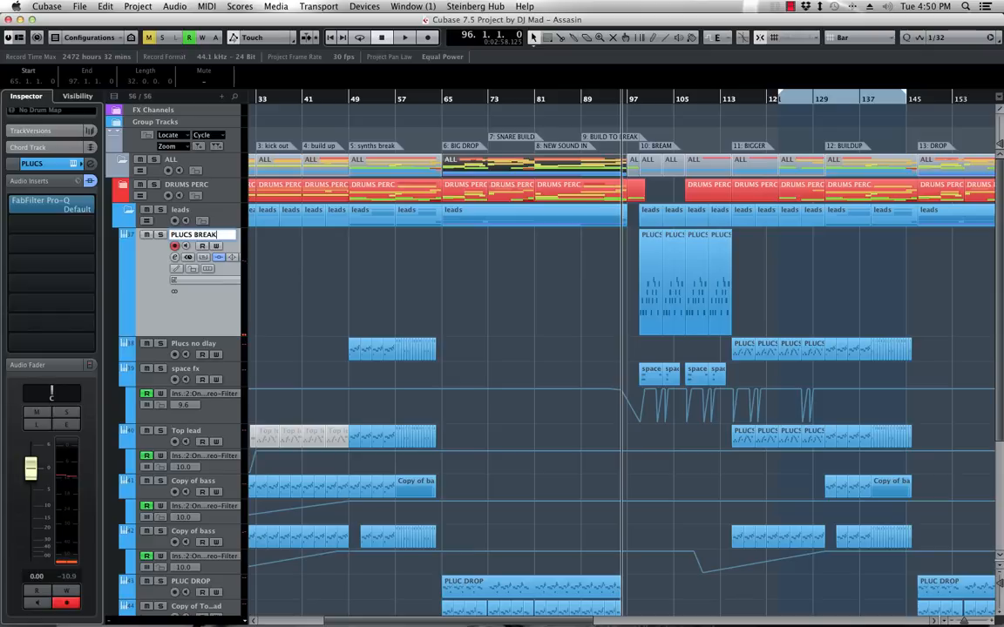
# Set the locators from the start of the PLUCS BREAK parts at bar 99 to about bar 120 and open the audio mixdown export
pyautogui.moveTo(784, 258); pyautogui.dragTo(545, 278)
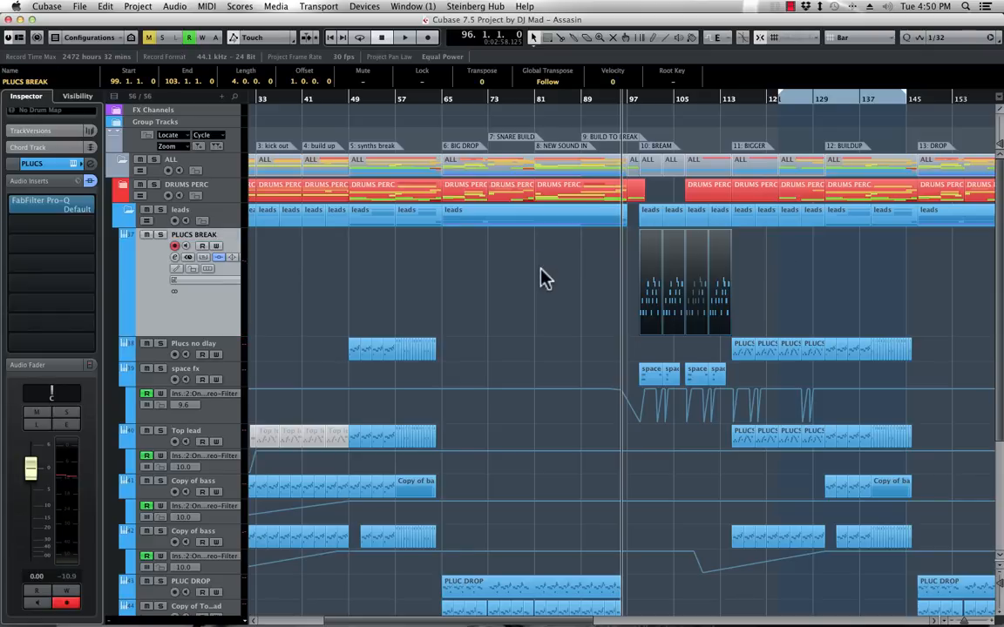
pyautogui.press('p')
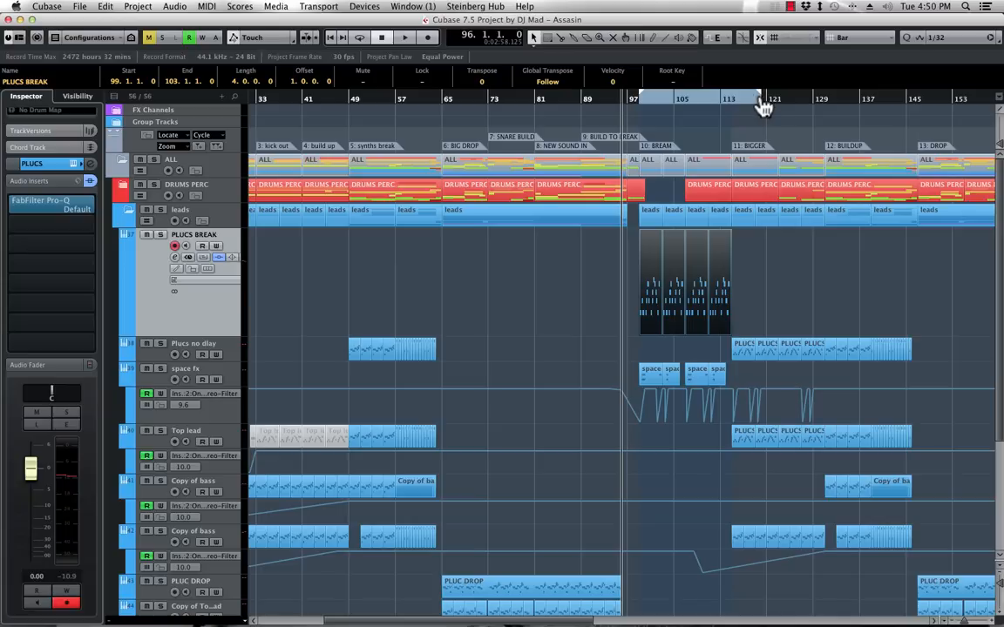
pyautogui.press('super+shift+e')
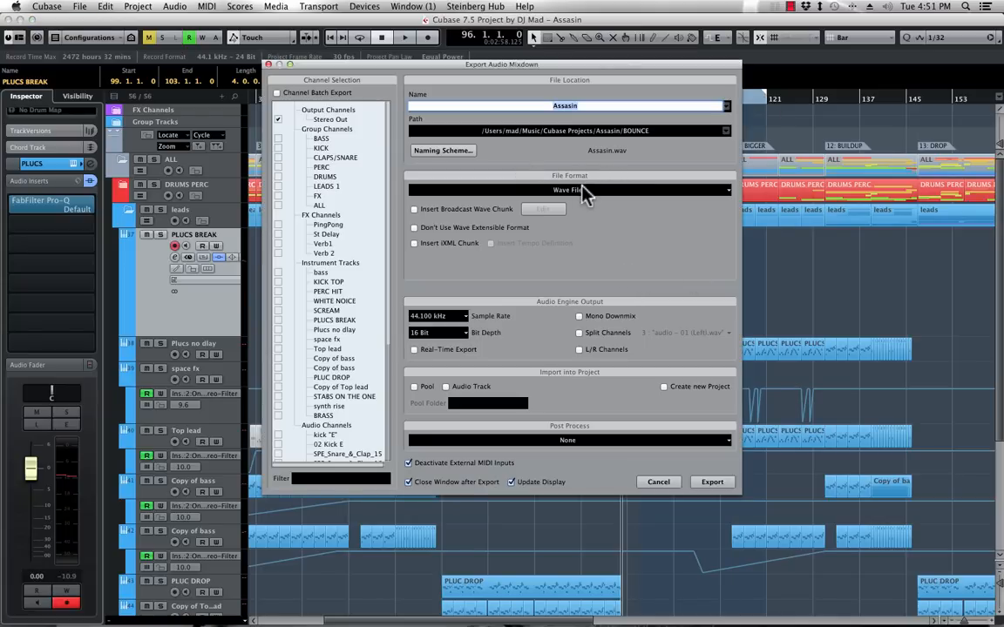
# Set the export to PLUCS BREAK in the BOUNCE/STEMZ folder at 32 Bit (float), importing into the pool and an audio track
pyautogui.click(584, 129)
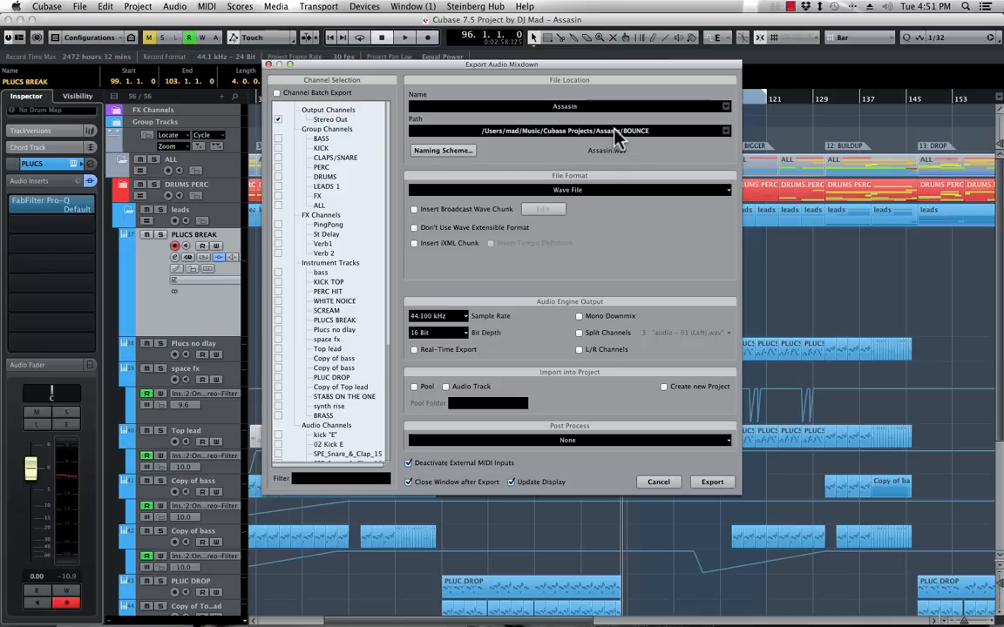
pyautogui.click(615, 135)
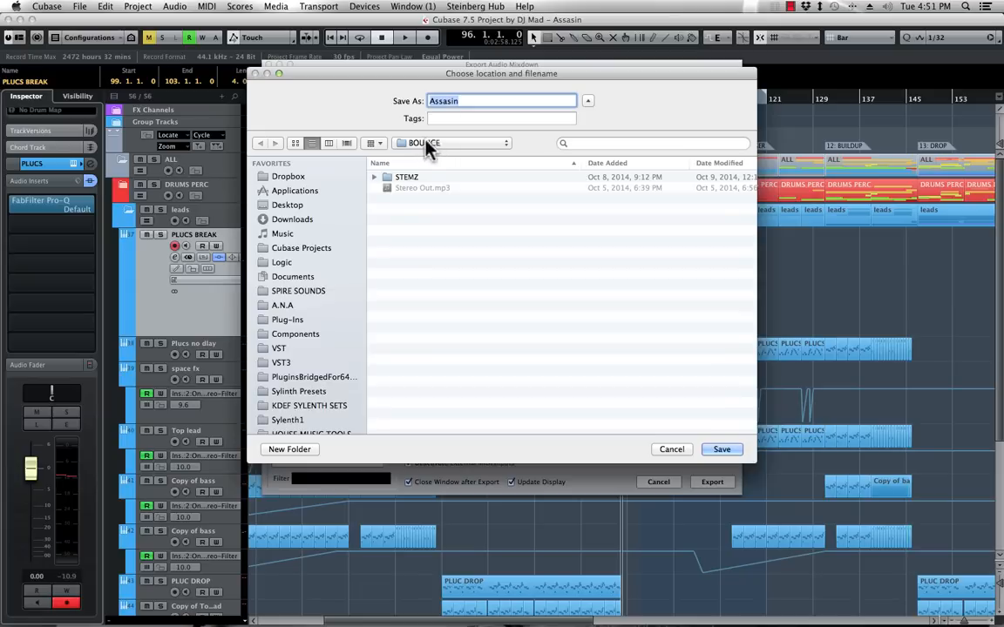
pyautogui.doubleClick(402, 178)
pyautogui.doubleClick(467, 103)
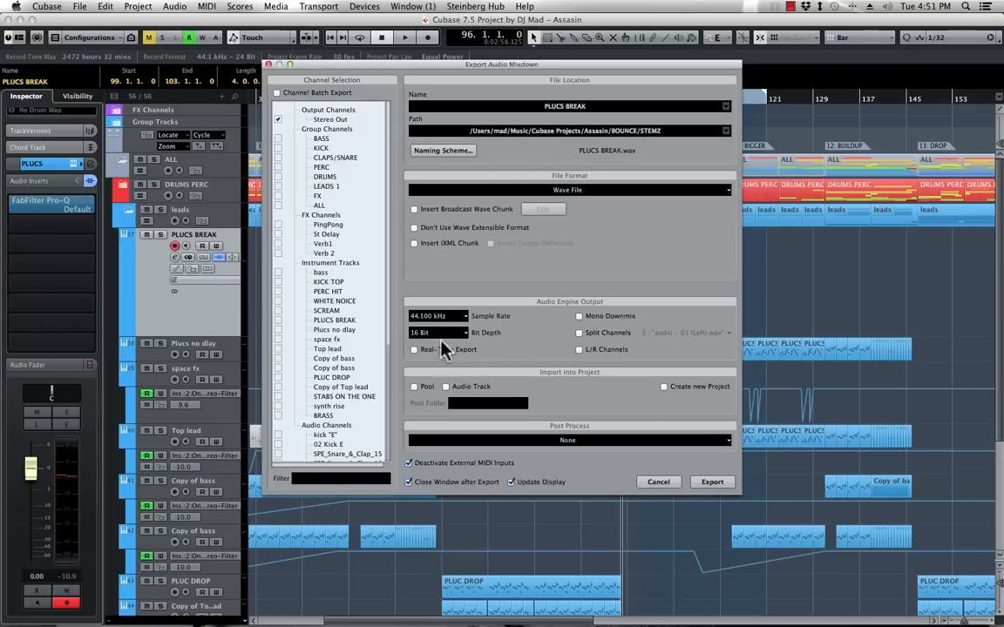
pyautogui.click(440, 334)
pyautogui.click(433, 366)
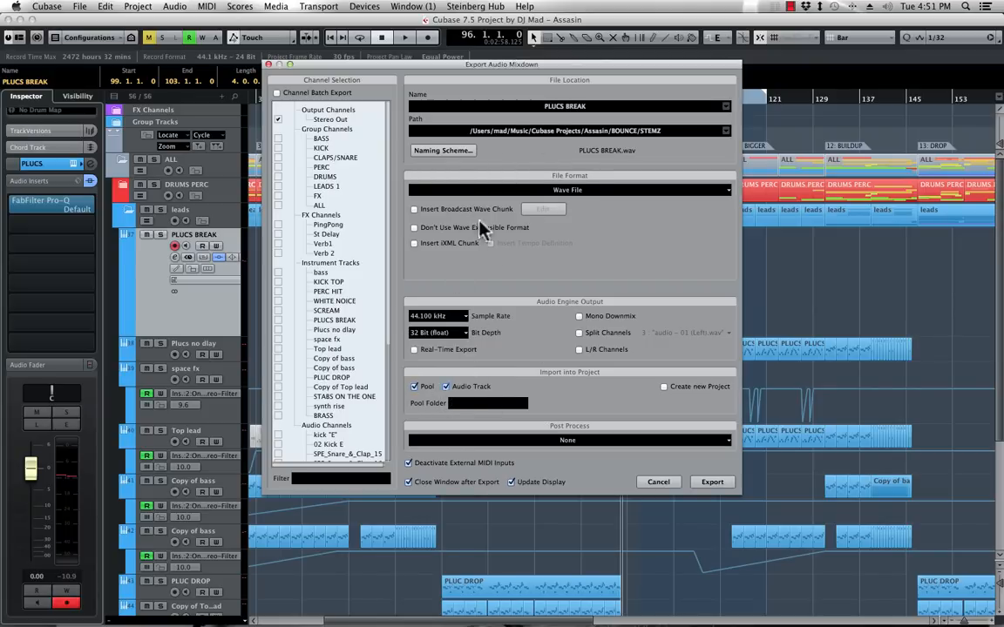
# Enable channel batch export with only the PLUCS BREAK instrument channel included, and export the audio
pyautogui.click(277, 93)
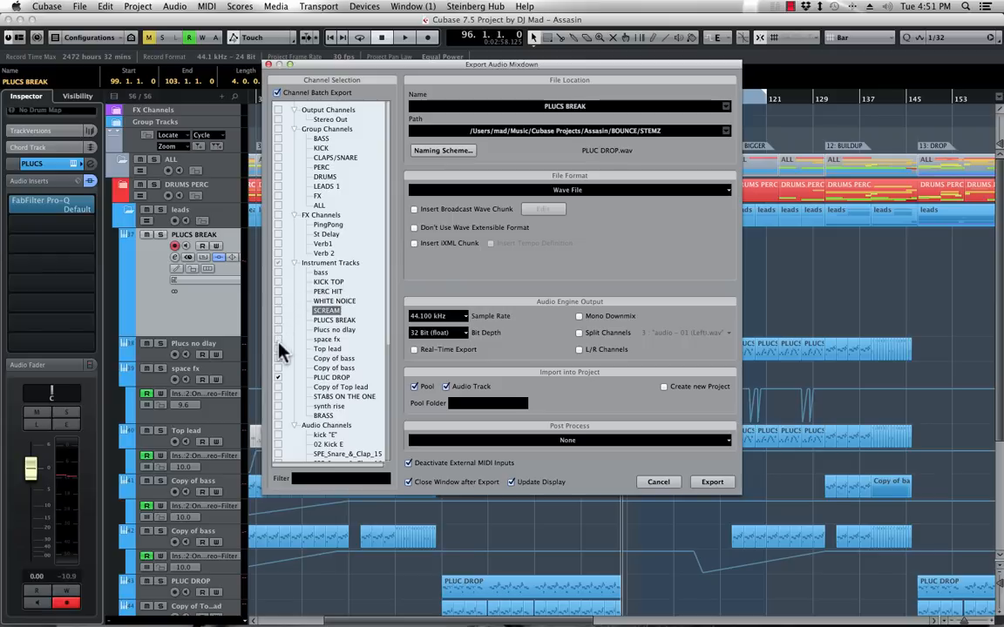
pyautogui.click(278, 376)
pyautogui.scroll(-6, 310, 300)
pyautogui.scroll(4, 310, 300)
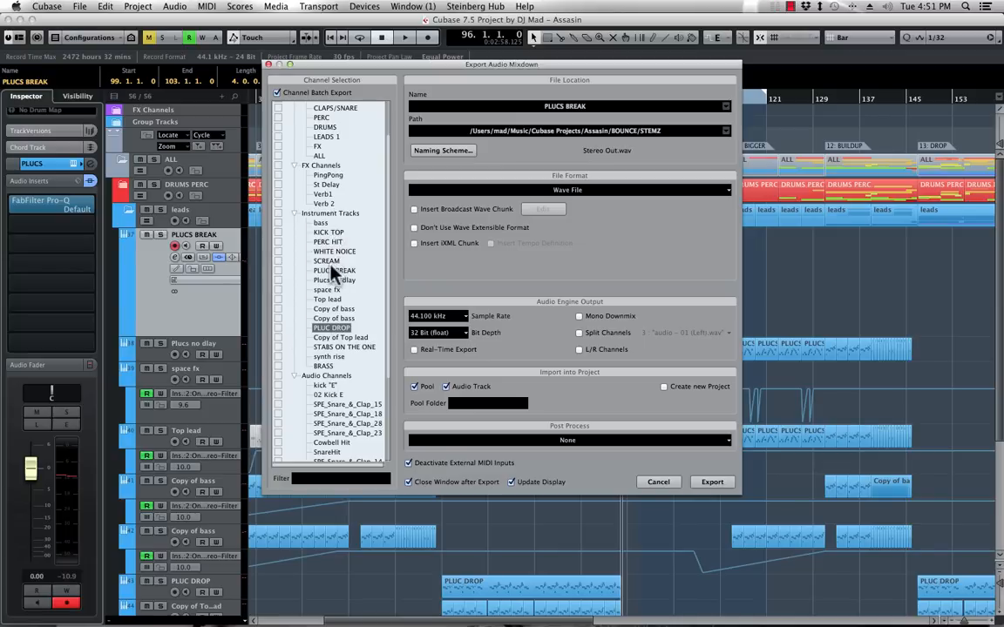
pyautogui.click(279, 270)
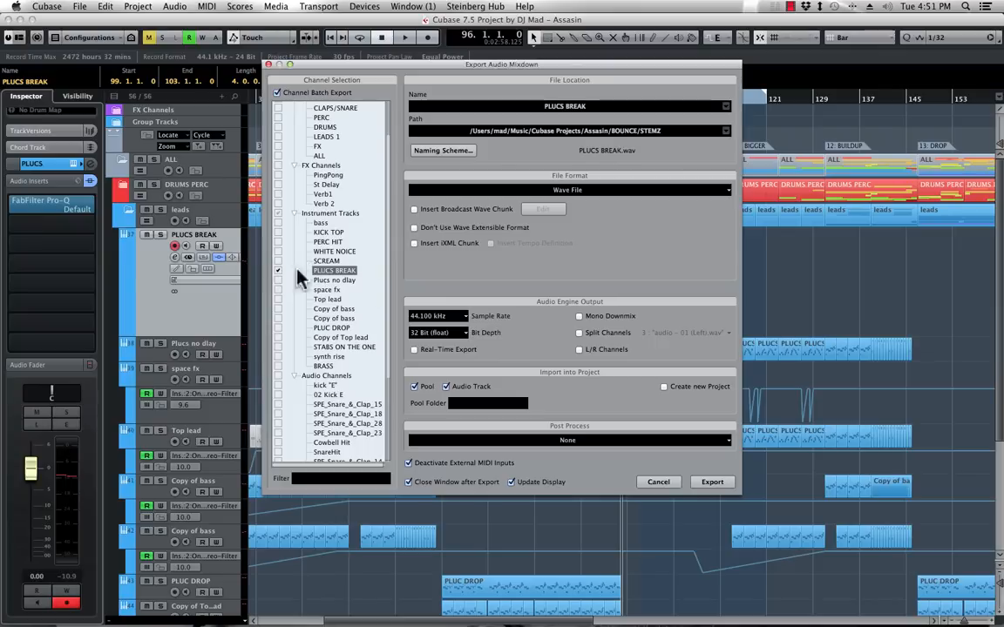
pyautogui.click(712, 482)
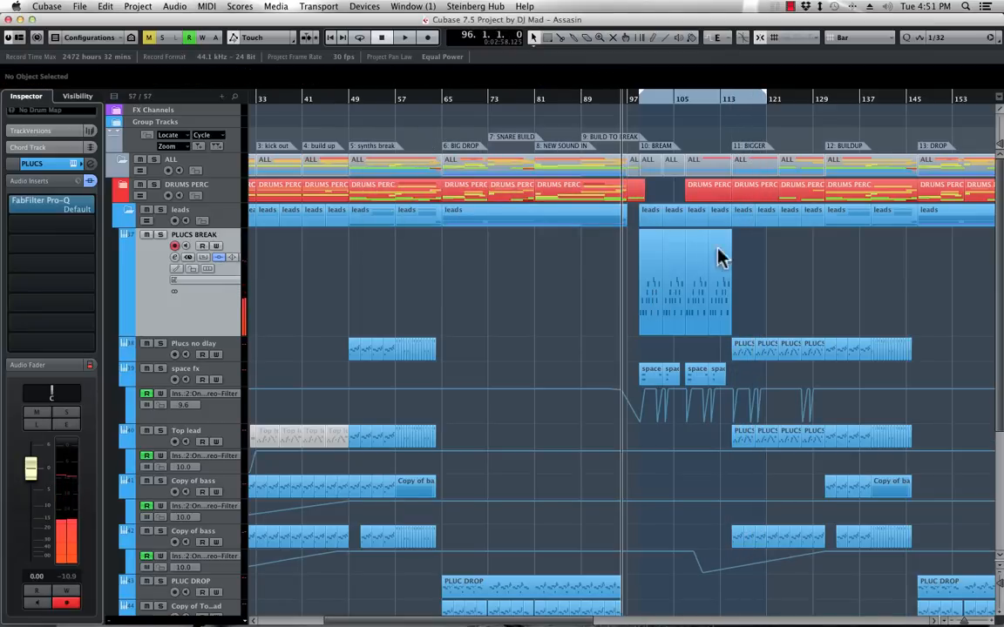
# Move the imported PLUCS BREAK audio track directly below the PLUCS BREAK instrument track
pyautogui.scroll(-6, 639, 370)
pyautogui.moveTo(237, 584); pyautogui.dragTo(246, 188)
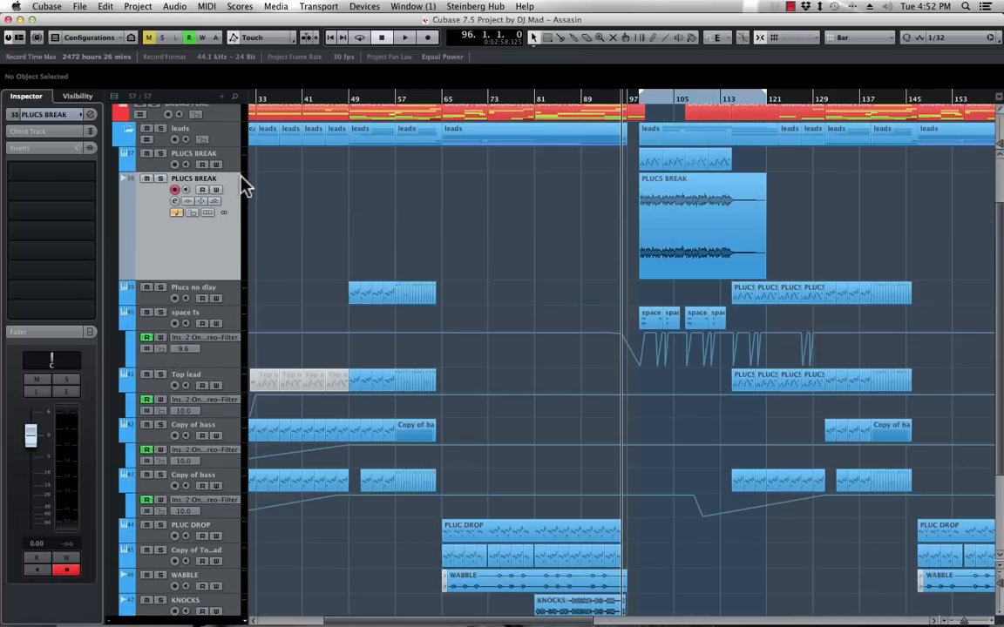
pyautogui.click(232, 160)
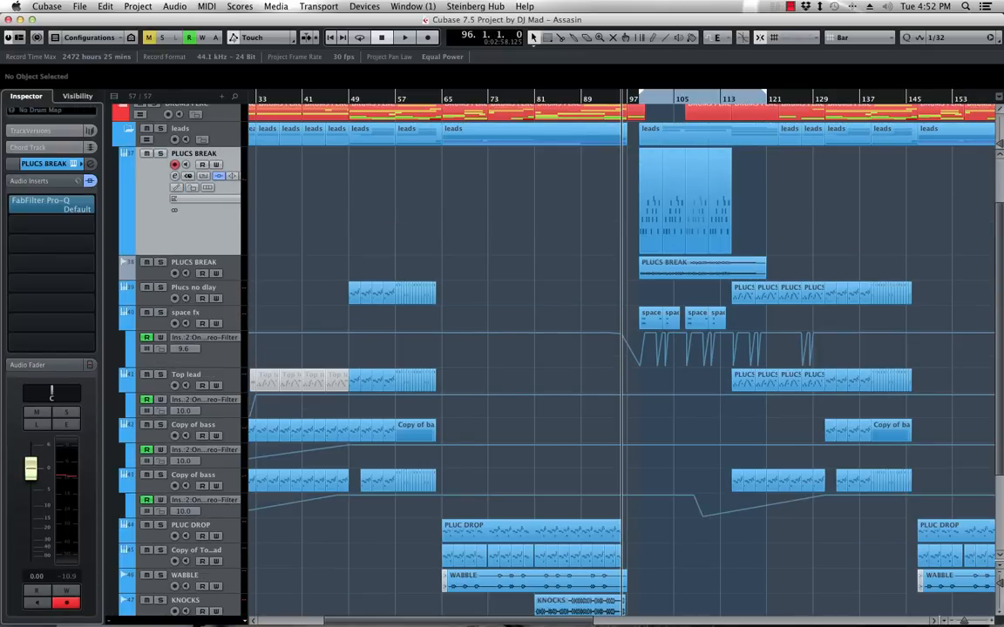
pyautogui.click(233, 274)
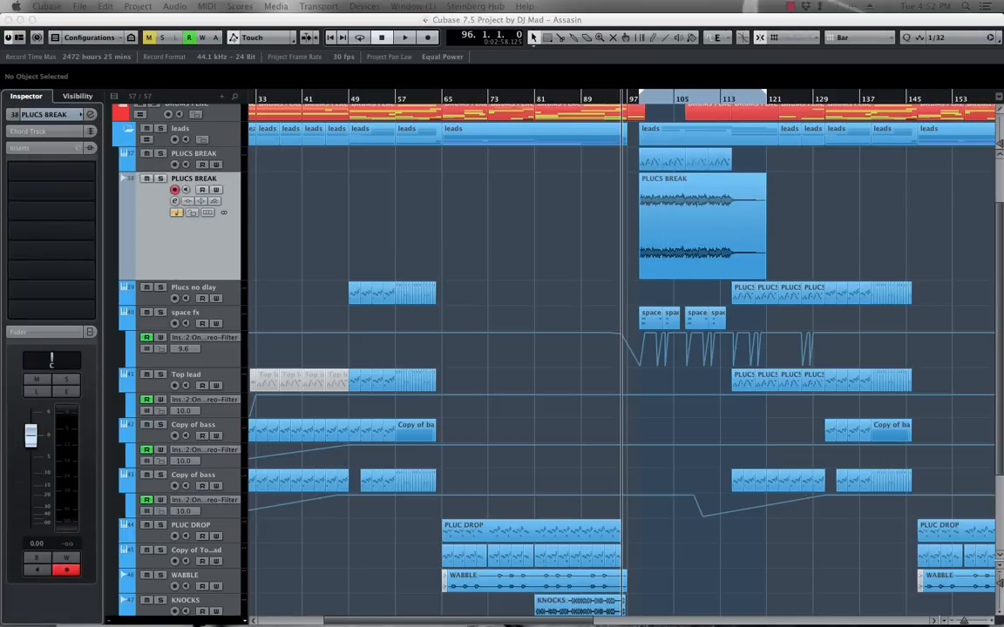
# Remove the original PLUCS BREAK instrument track from the leads folder
pyautogui.click(232, 157)
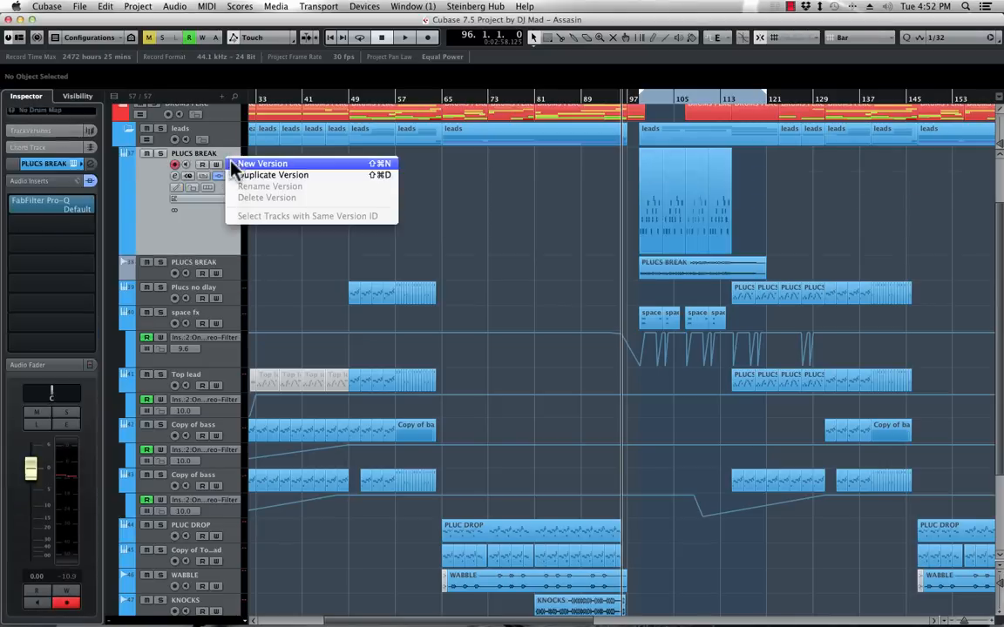
pyautogui.click(125, 185)
pyautogui.rightClick(155, 186)
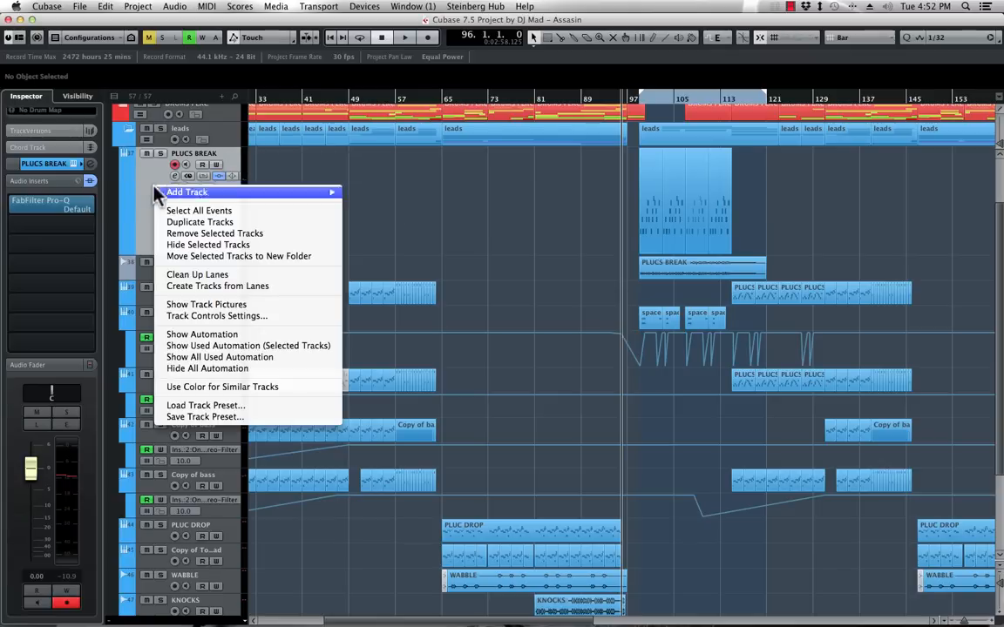
pyautogui.click(187, 234)
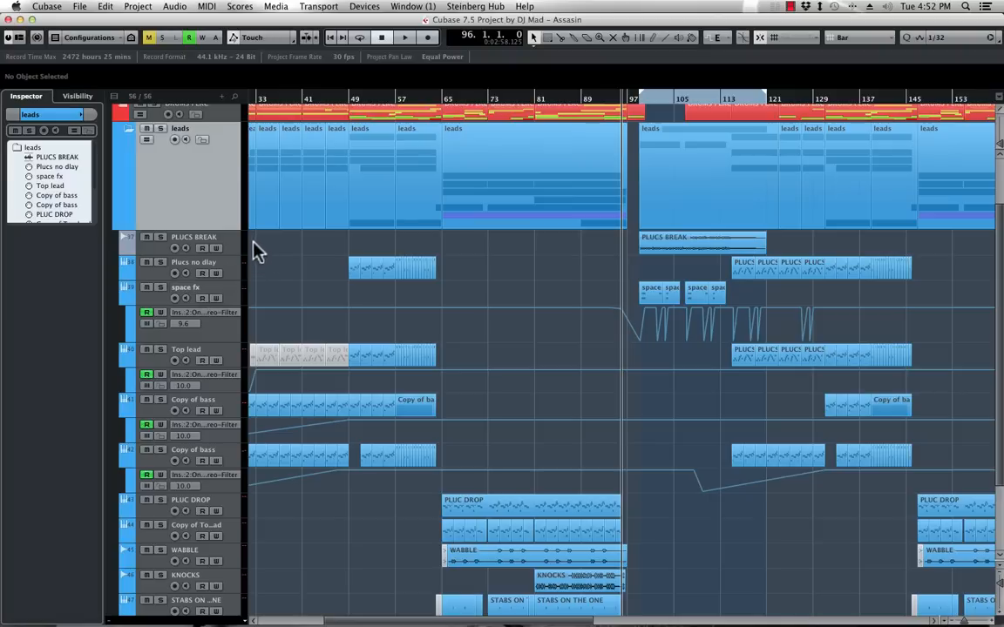
# Color the PLUCS BREAK audio track indigo blue so it differs from the other lead tracks
pyautogui.click(215, 251)
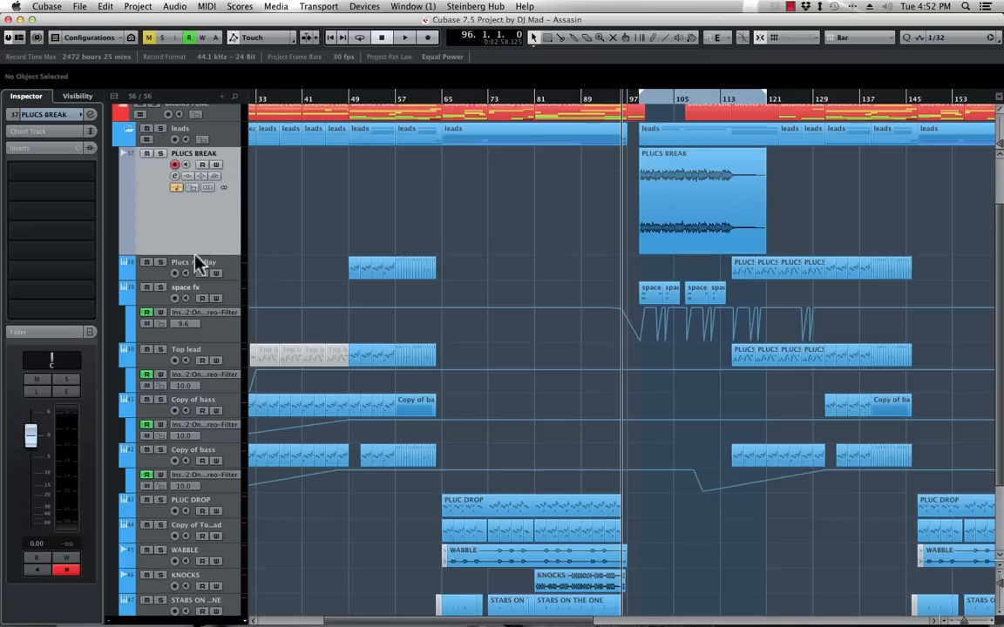
pyautogui.click(122, 228)
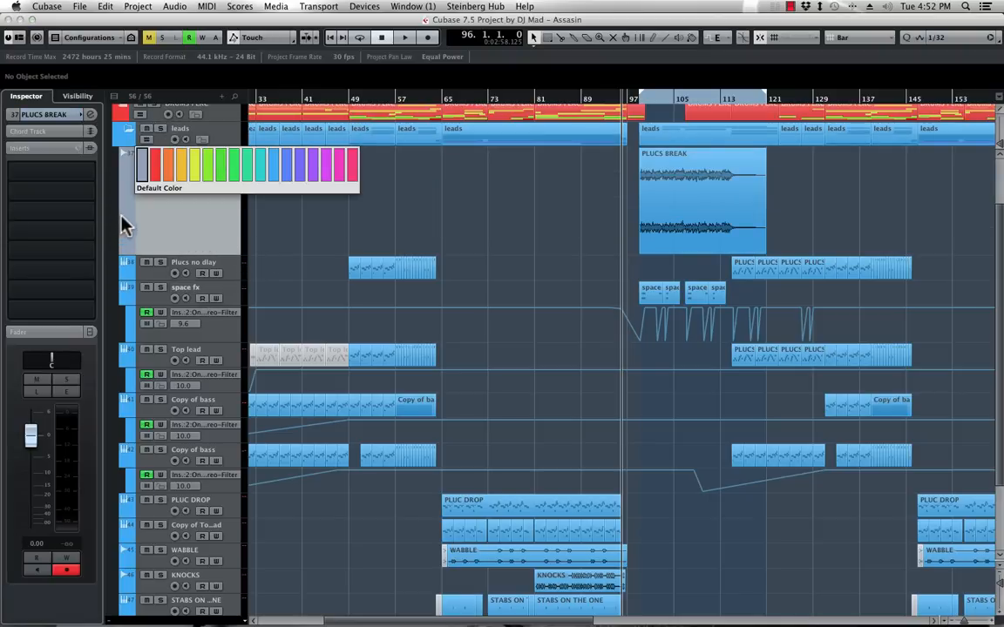
pyautogui.click(270, 173)
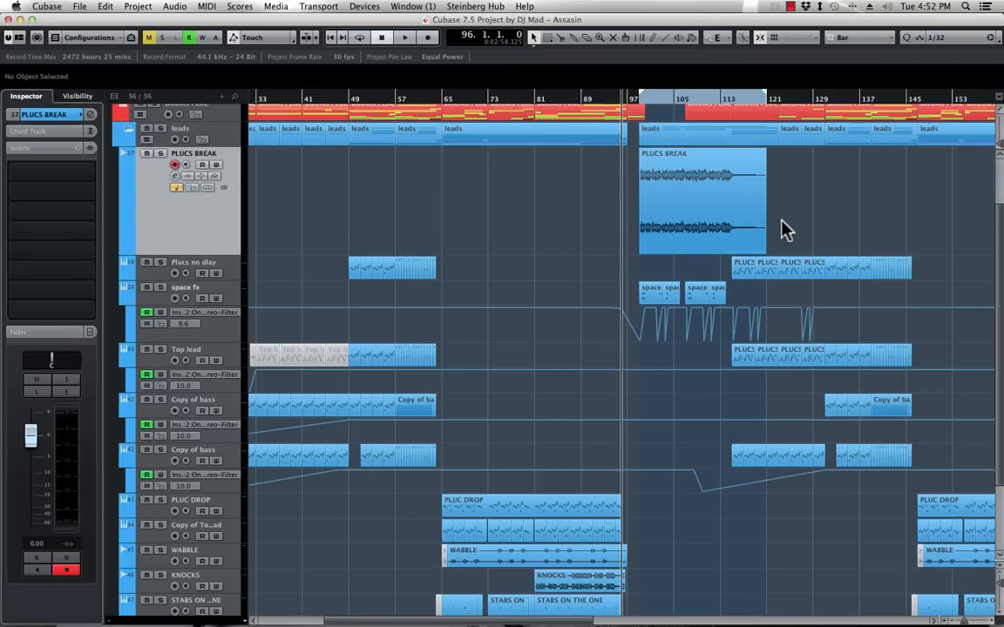
pyautogui.click(121, 186)
pyautogui.click(293, 174)
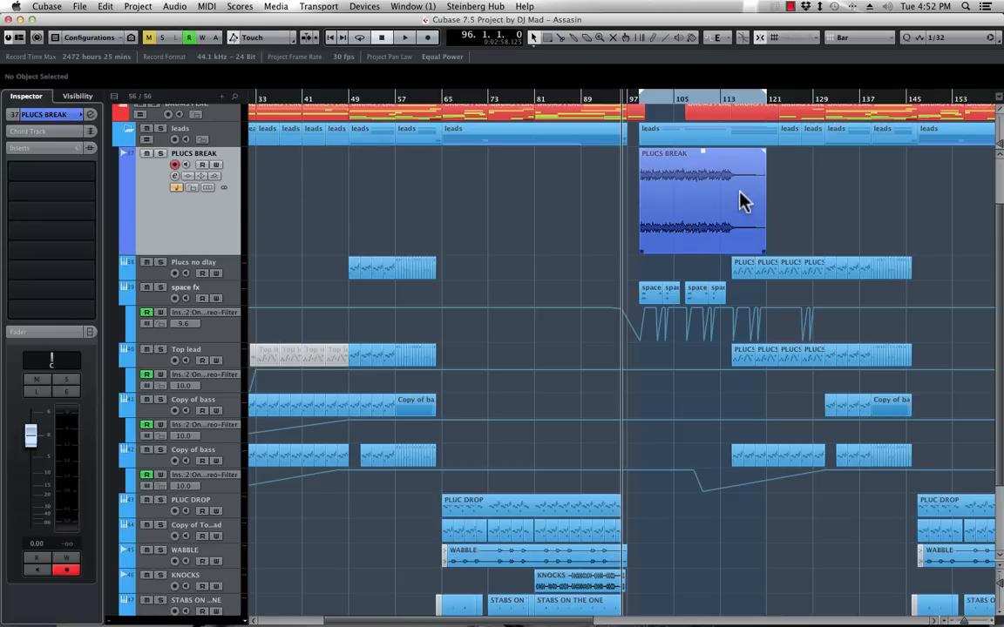
# Duplicate the PLUCS BREAK audio track together with its audio event
pyautogui.rightClick(217, 216)
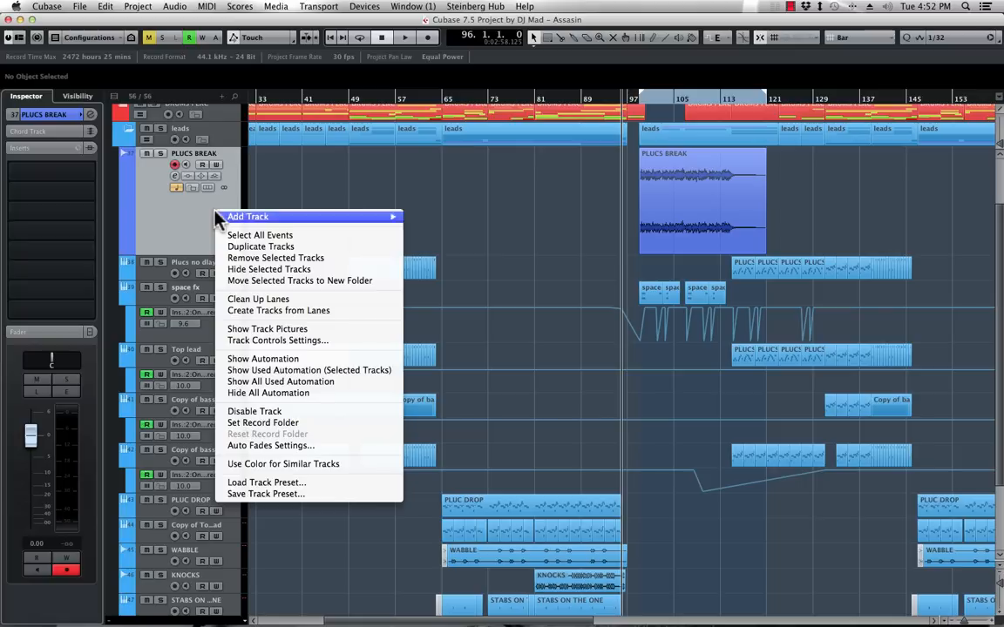
pyautogui.click(265, 249)
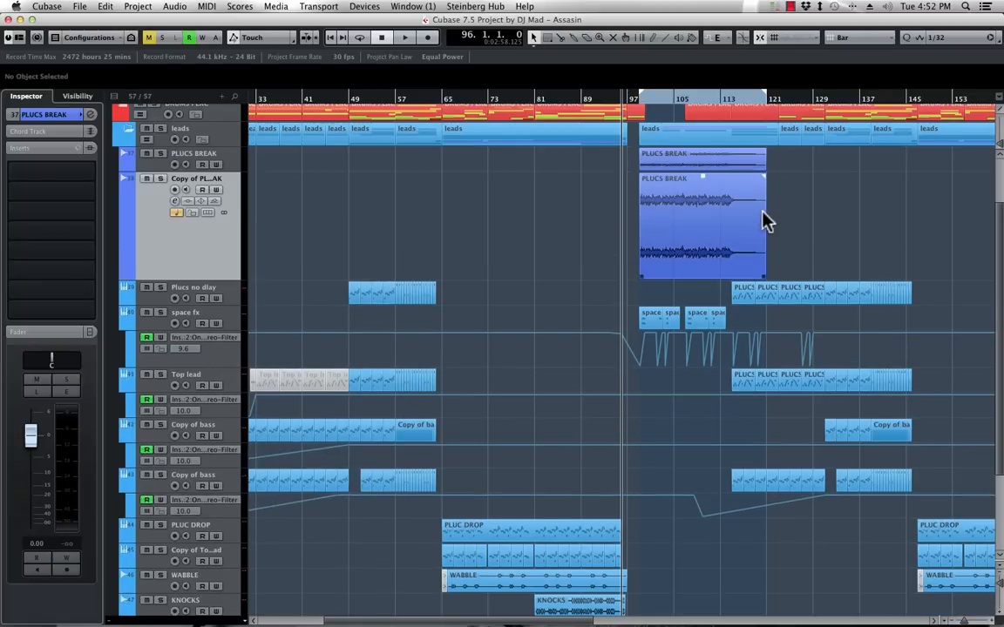
pyautogui.press('h')
pyautogui.press('h')
pyautogui.press('h')
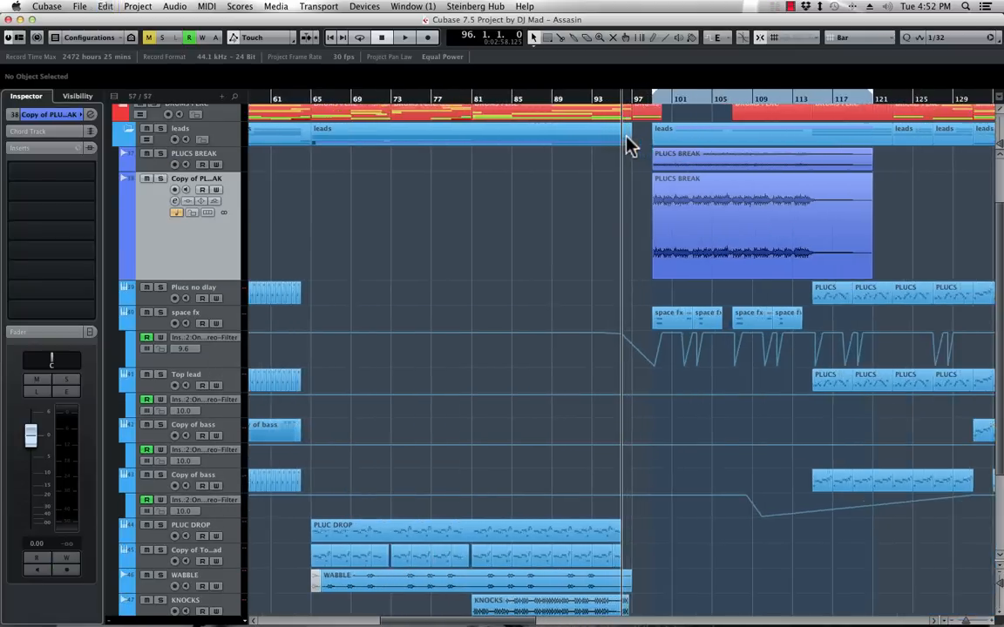
# Set the snap grid type to Use Quantize for finer editing at the start of the copied PLUCS BREAK event
pyautogui.press('h')
pyautogui.press('h')
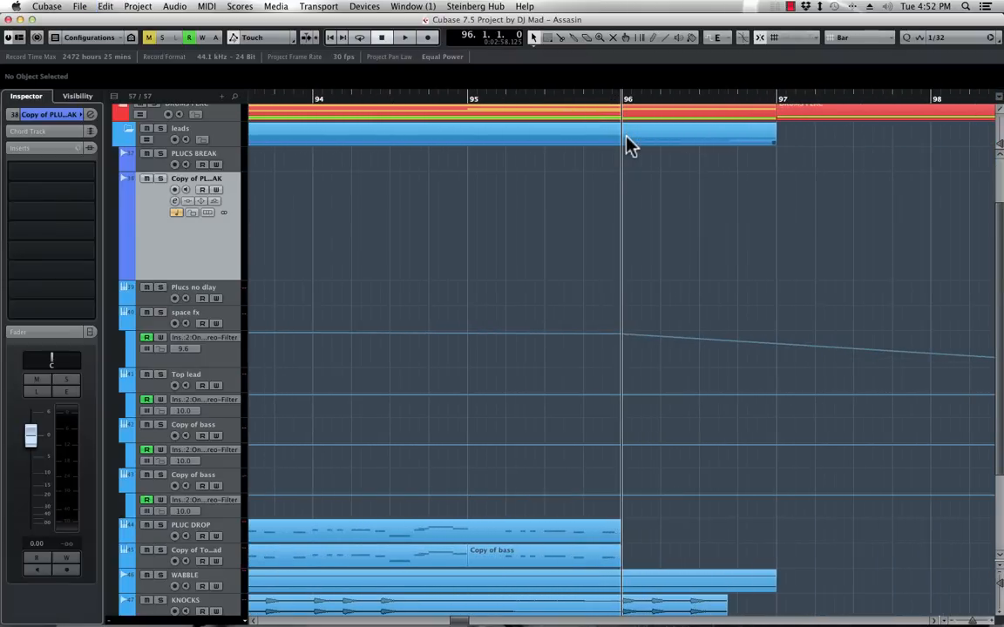
pyautogui.hscroll(5, 806, 194)
pyautogui.hscroll(3, 804, 193)
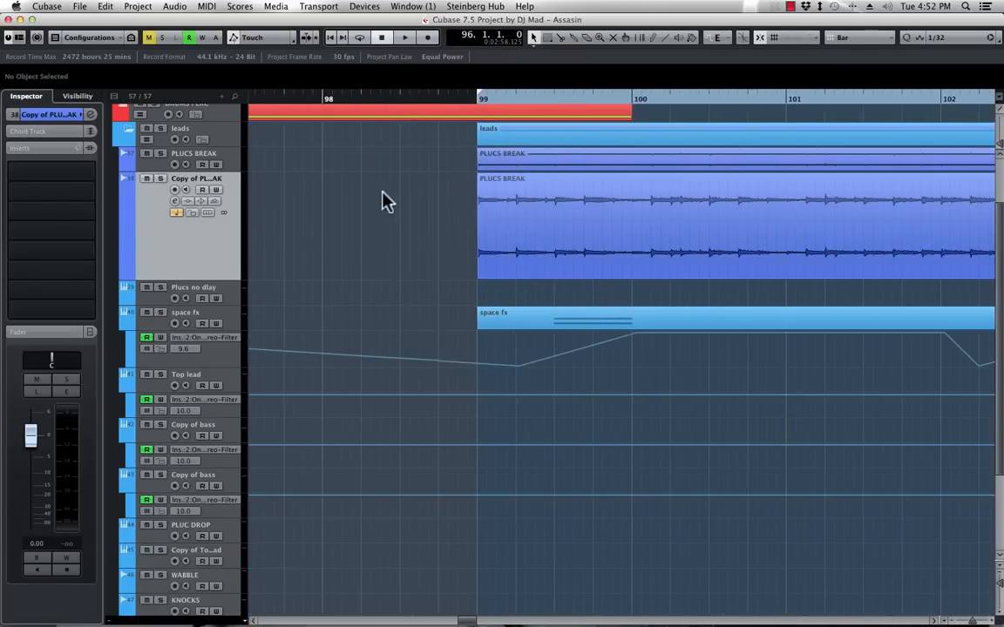
pyautogui.click(850, 38)
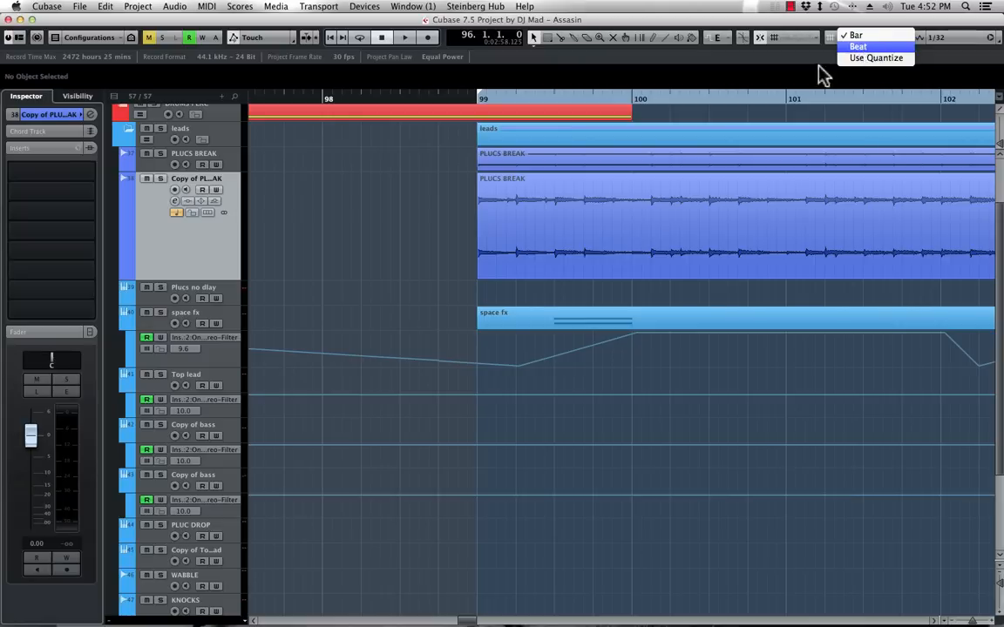
pyautogui.click(856, 49)
pyautogui.click(854, 39)
pyautogui.click(883, 46)
# Split the copied PLUCS BREAK event right after its first pluck and delete everything following that slice
pyautogui.moveTo(561, 197); pyautogui.dragTo(503, 212)
pyautogui.keyDown('alt'); pyautogui.click(502, 211); pyautogui.keyUp('alt')
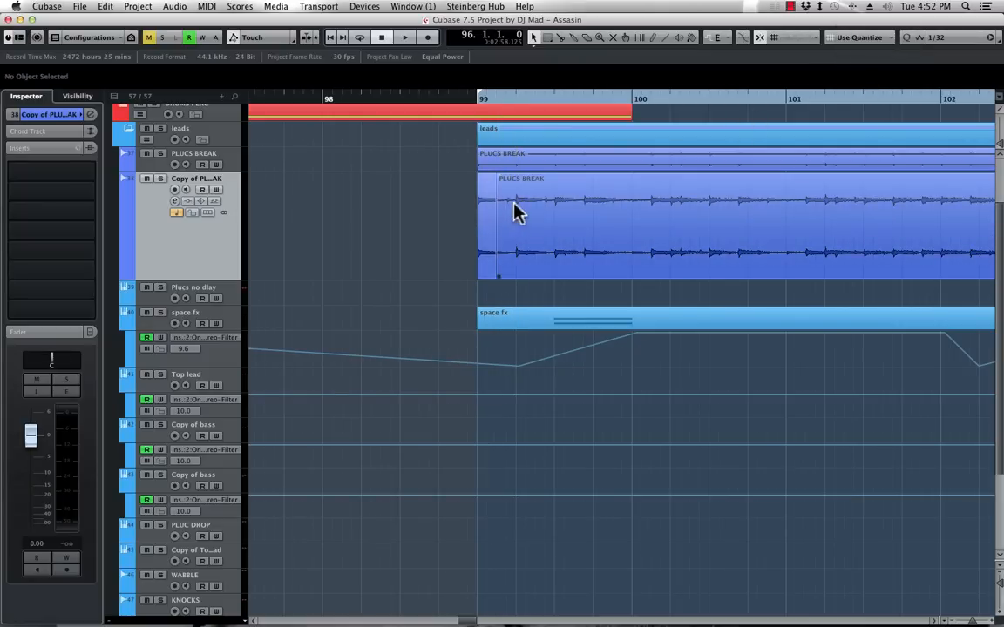
pyautogui.click(520, 203)
pyautogui.press('Delete')
# Move the single pluck slice earlier so it starts at 98.4.1.0, and audition it from there
pyautogui.click(486, 222)
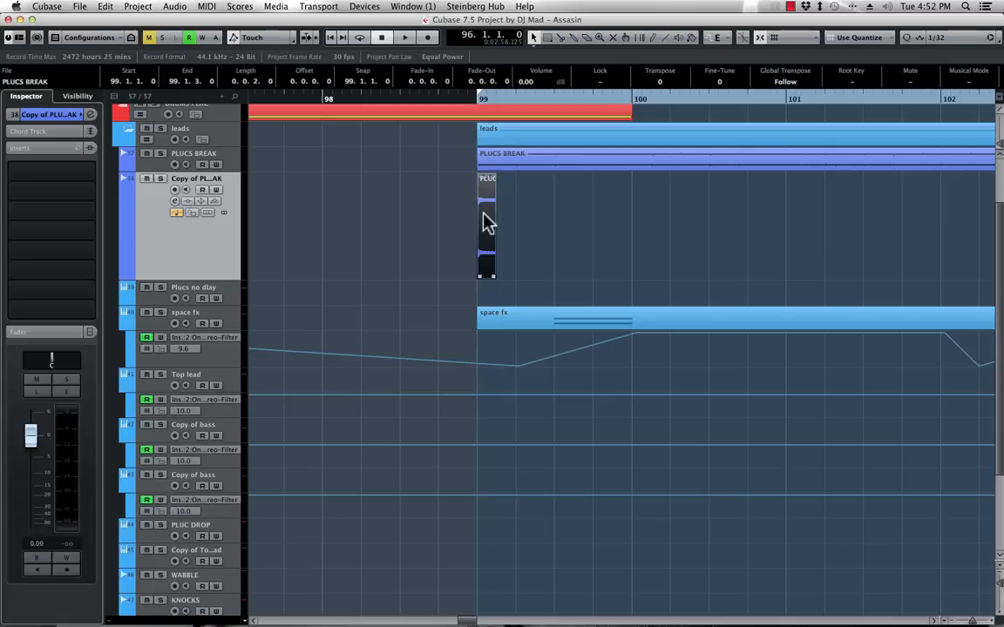
pyautogui.moveTo(482, 207); pyautogui.dragTo(447, 206)
pyautogui.click(438, 96)
pyautogui.press('space')
pyautogui.press('space')
# Add a fade-out of 0.0.1.36 to the pluck slice, audition it, and bounce it to a new audio clip
pyautogui.moveTo(455, 177); pyautogui.dragTo(445, 175)
pyautogui.press('space')
pyautogui.press('space')
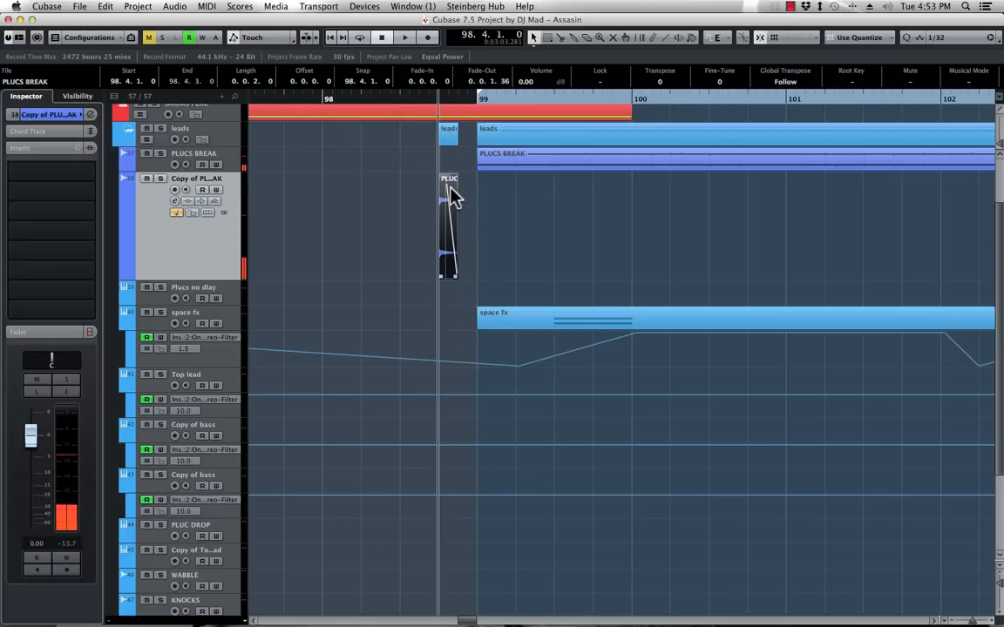
pyautogui.press('b')
pyautogui.press('Return')
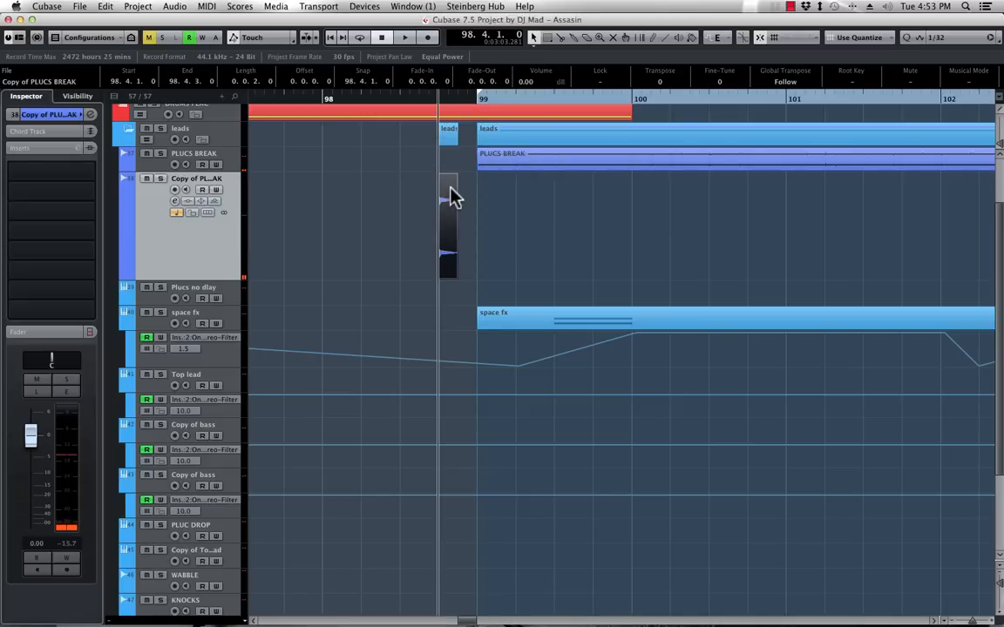
# Preview and apply Steinberg's REVelation reverb offline to the bounced pluck slice, keeping the Hall settings
pyautogui.rightClick(452, 206)
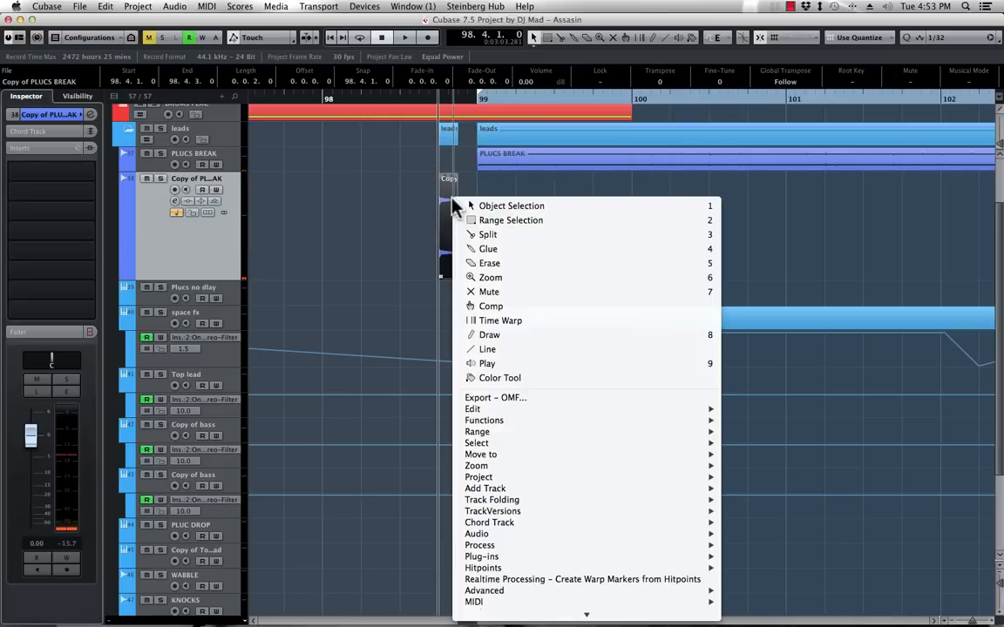
pyautogui.moveTo(522, 562)
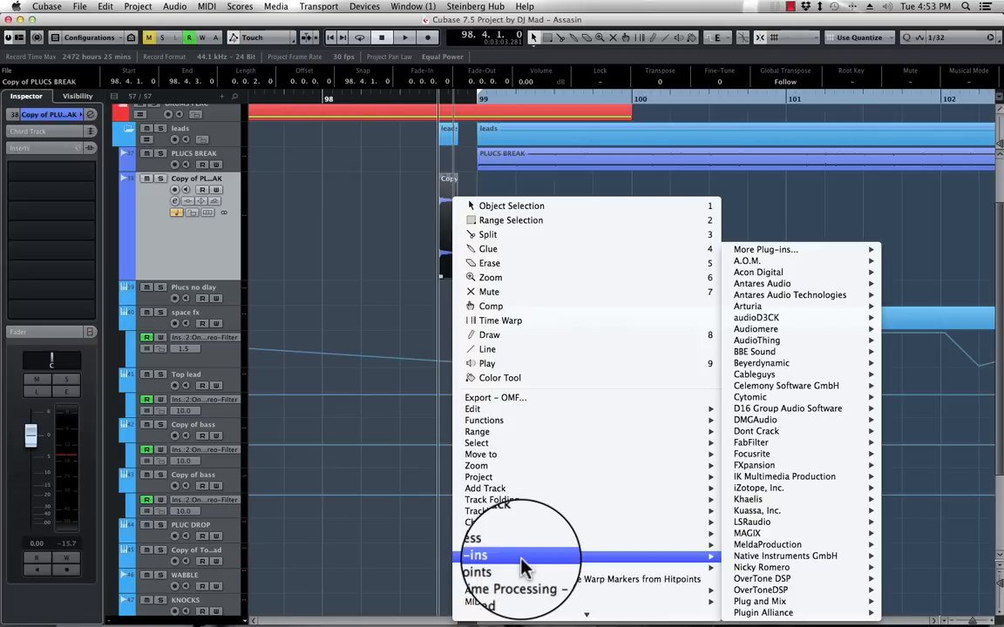
pyautogui.moveTo(834, 512)
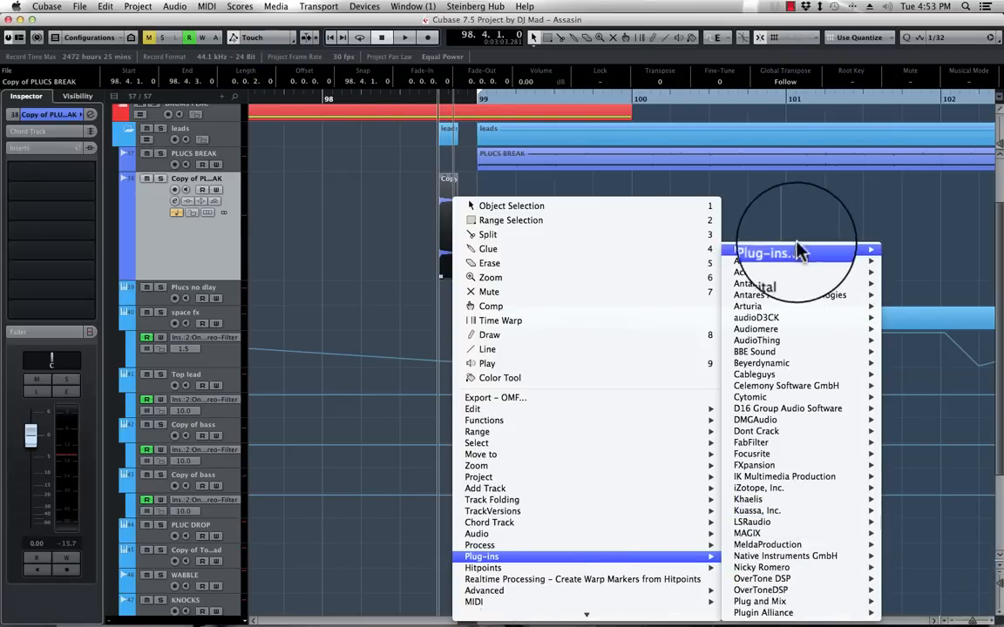
pyautogui.moveTo(796, 251)
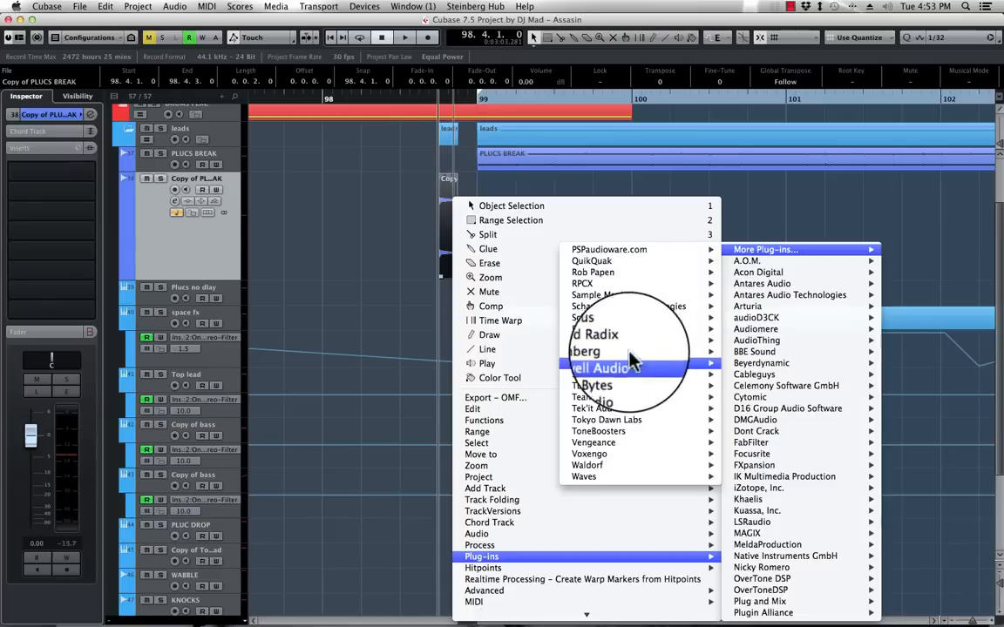
pyautogui.moveTo(592, 351)
pyautogui.moveTo(514, 388)
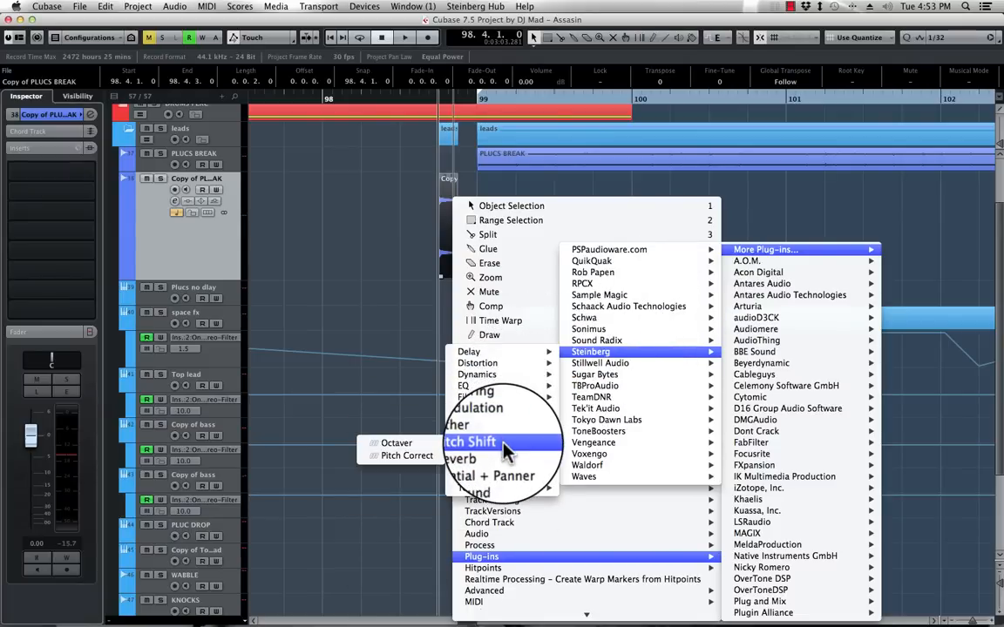
pyautogui.moveTo(493, 454)
pyautogui.click(383, 460)
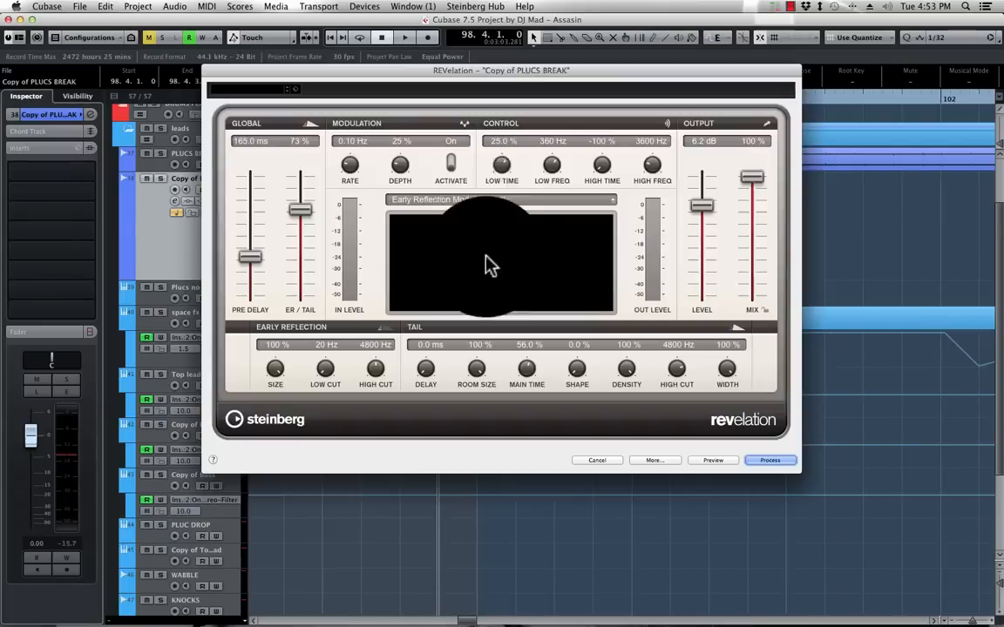
pyautogui.click(713, 461)
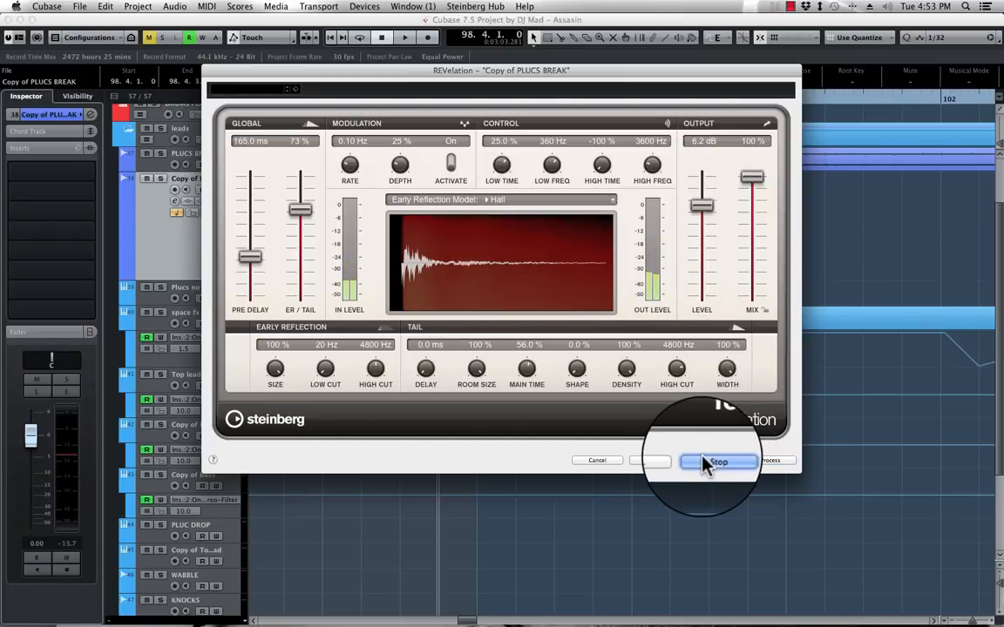
pyautogui.click(769, 460)
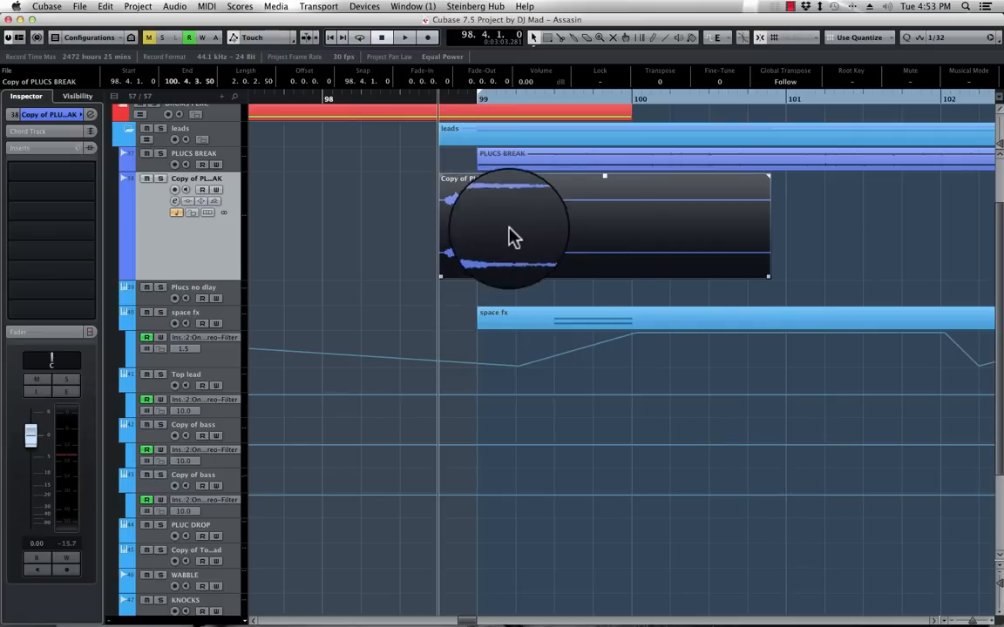
# Reverse the reverb-processed pluck, move it to start at 96.4.4.0, and audition its swell into bar 99
pyautogui.hotkey('ctrl', 'r')
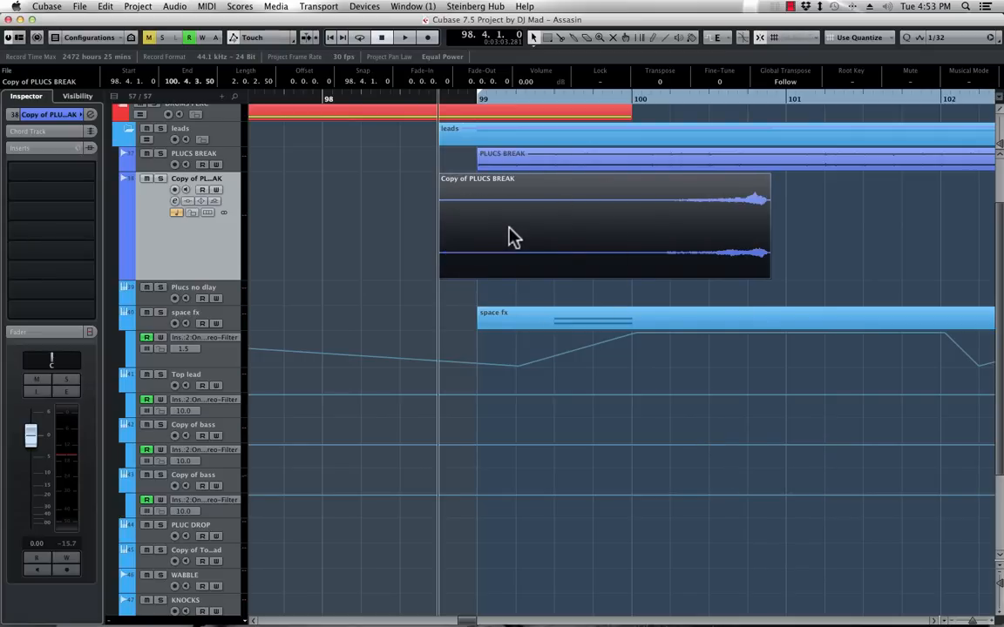
pyautogui.moveTo(673, 228); pyautogui.dragTo(468, 224)
pyautogui.press('space')
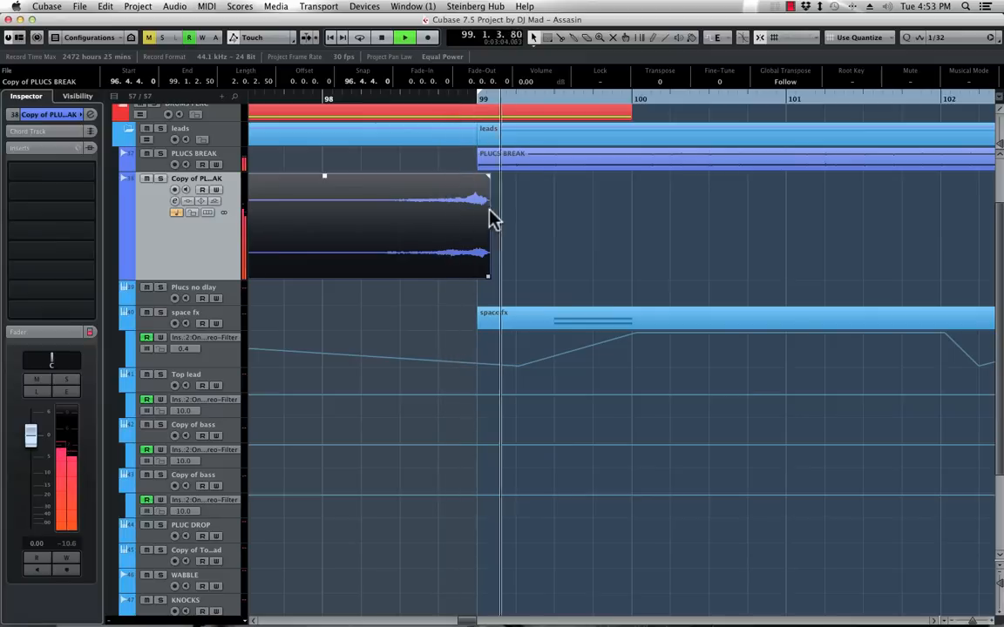
pyautogui.press('space')
pyautogui.click(347, 97)
pyautogui.press('space')
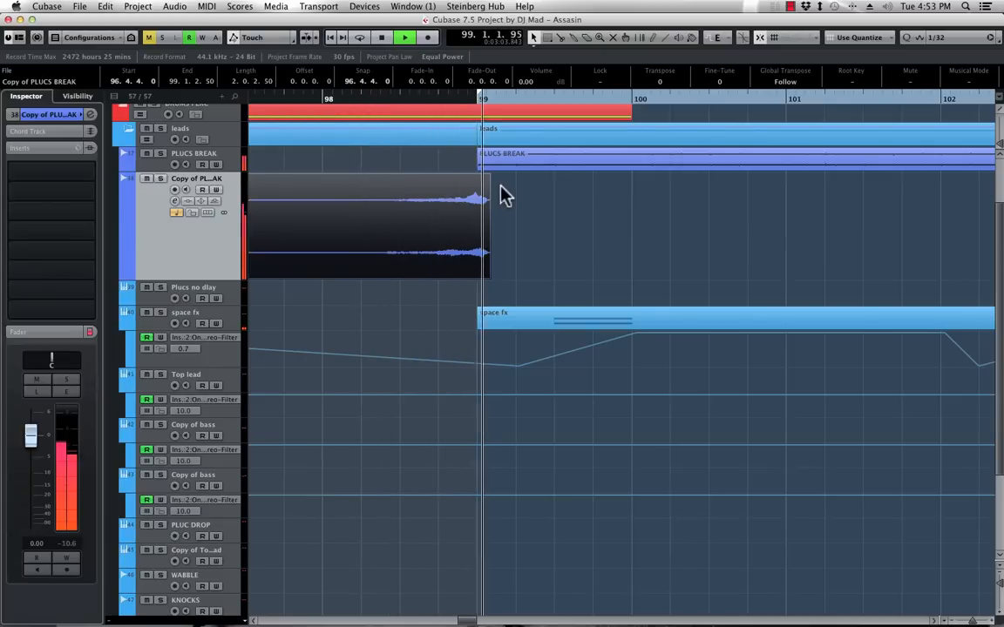
pyautogui.press('space')
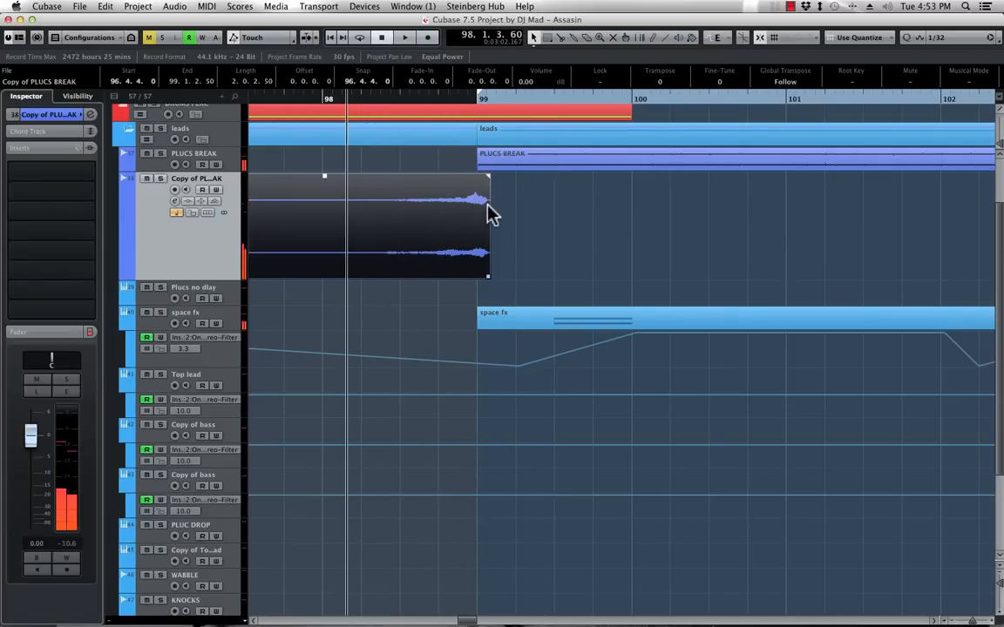
# Shift the reversed pluck slightly later so it starts at 96.4.4.60
pyautogui.click(462, 99)
pyautogui.moveTo(461, 99); pyautogui.dragTo(457, 148)
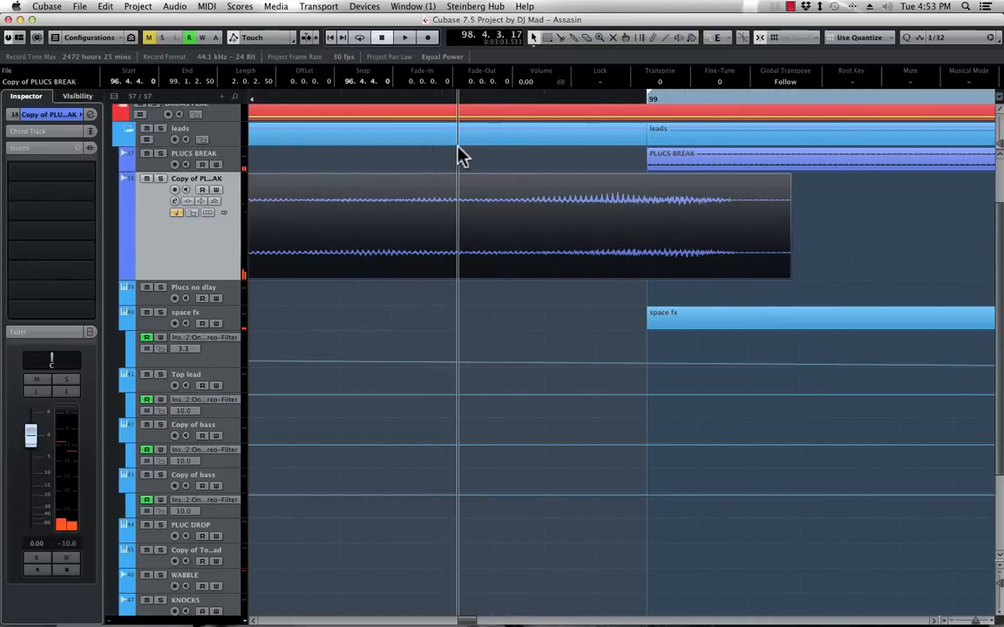
pyautogui.moveTo(655, 212); pyautogui.dragTo(705, 210)
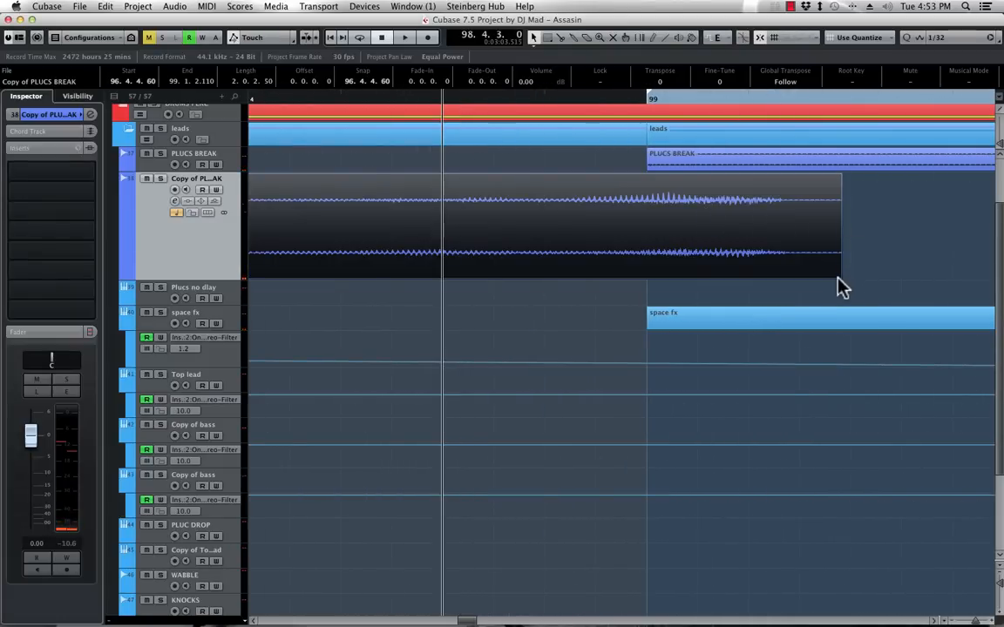
# Trim the reversed pluck's end to 99.1.1.60, add a fade-out of 0.0.0.87, and audition the ending
pyautogui.moveTo(841, 279); pyautogui.dragTo(697, 281)
pyautogui.moveTo(697, 177); pyautogui.dragTo(625, 176)
pyautogui.press('space')
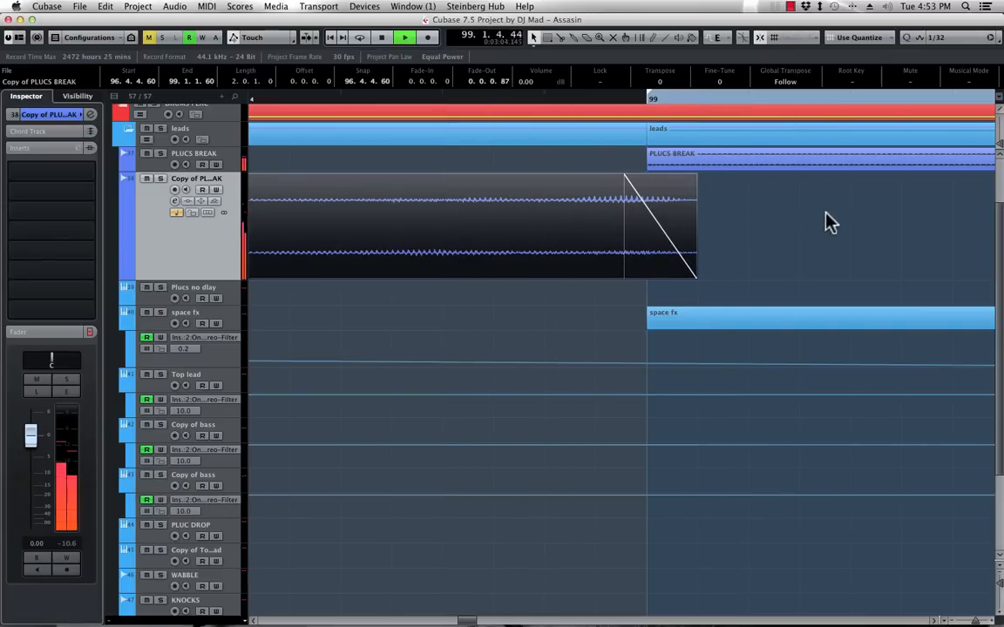
pyautogui.press('space')
# Add a fade-in of 0.2.1.102 to the reversed pluck and audition it from bar 97
pyautogui.press('g')
pyautogui.press('g')
pyautogui.press('g')
pyautogui.press('g')
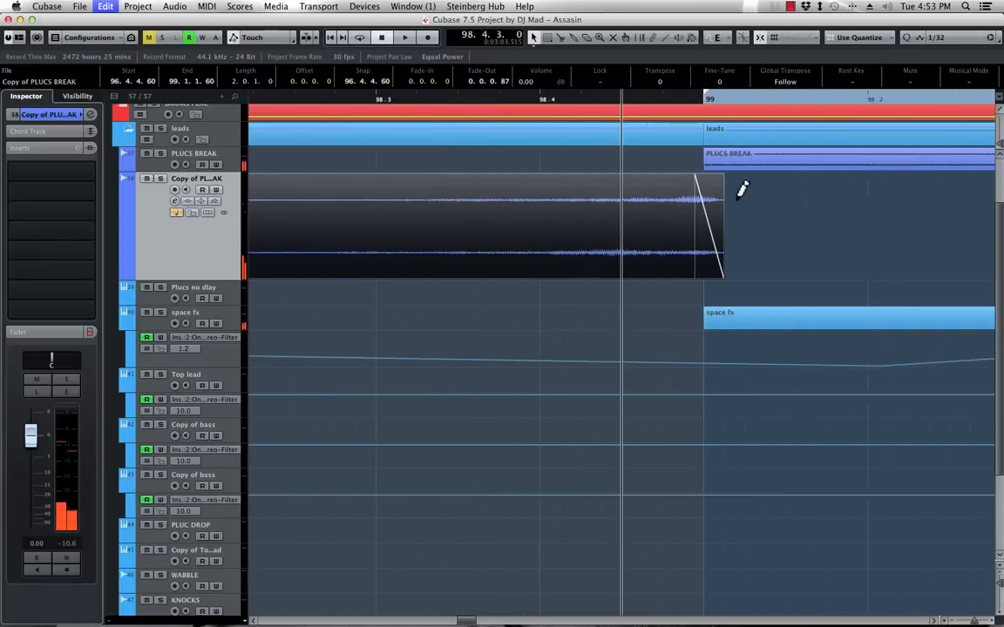
pyautogui.press('g')
pyautogui.press('g')
pyautogui.press('g')
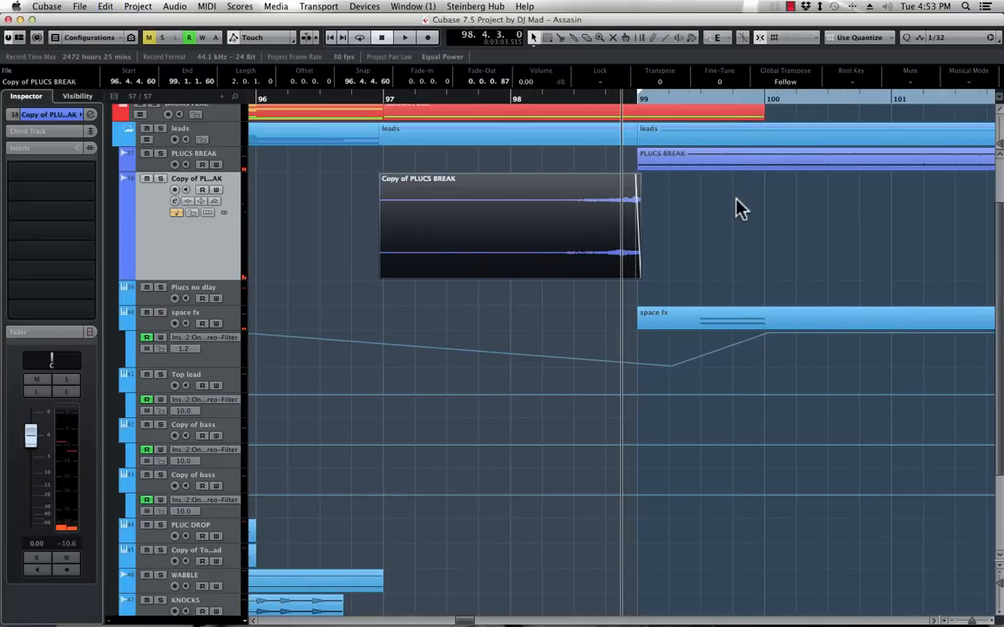
pyautogui.moveTo(386, 178); pyautogui.dragTo(456, 177)
pyautogui.click(418, 98)
pyautogui.press('space')
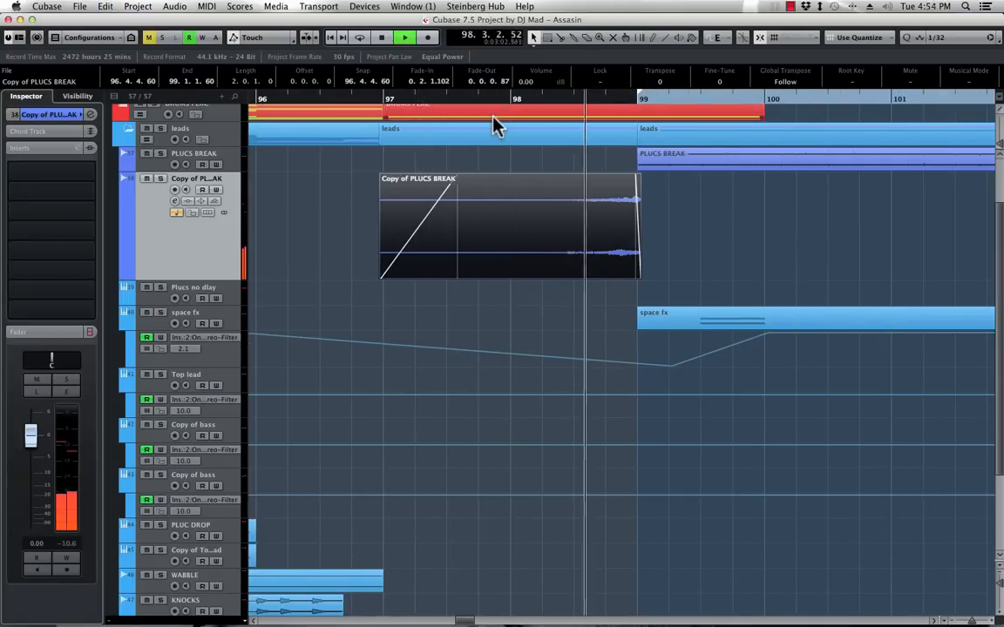
pyautogui.press('space')
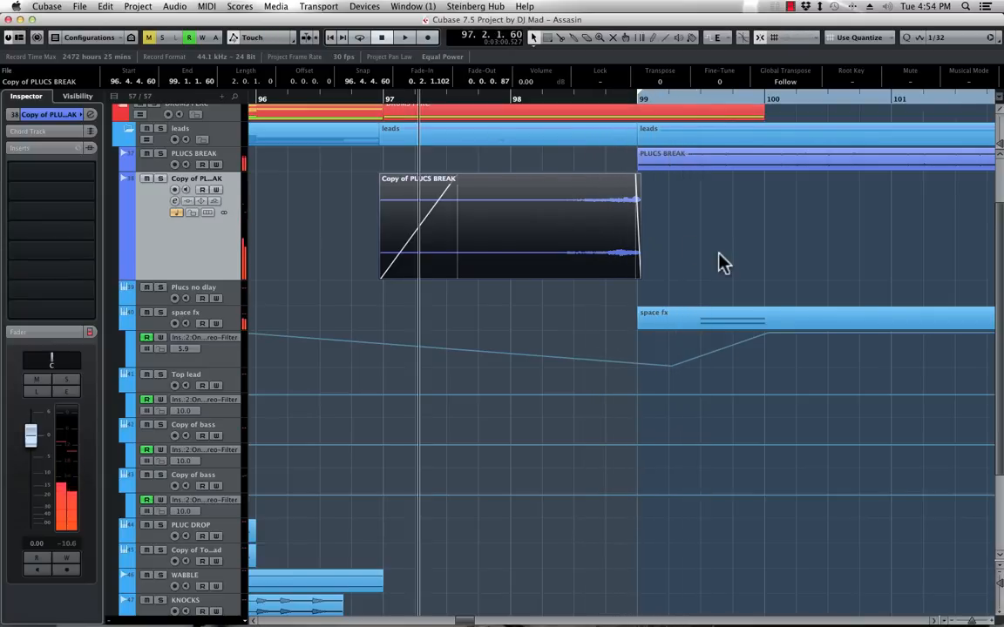
# Play the transition into the break from bar 95 to check the reversed pluck in context
pyautogui.press('g')
pyautogui.press('g')
pyautogui.press('g')
pyautogui.press('g')
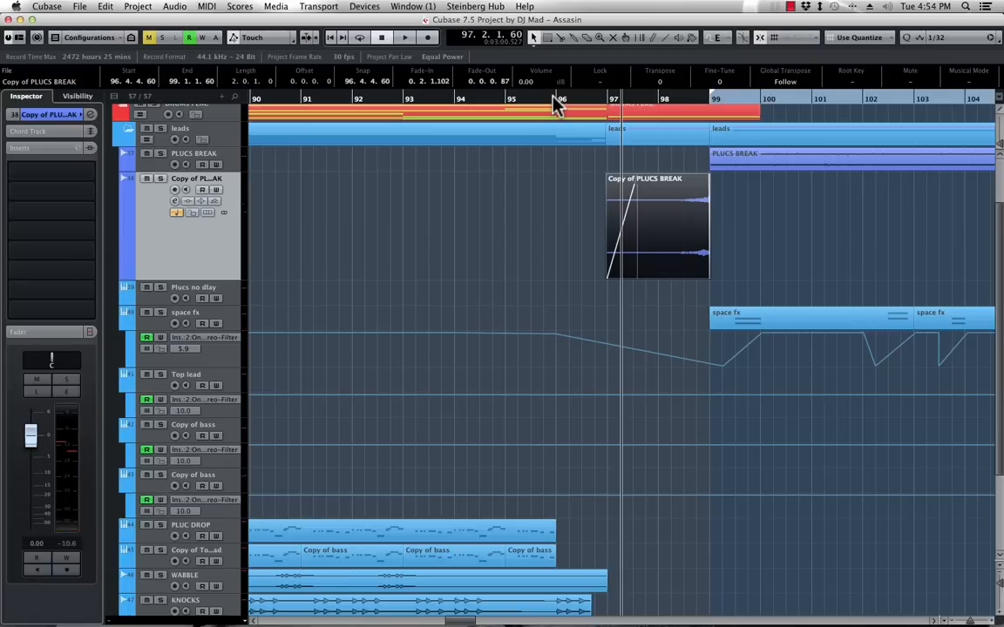
pyautogui.click(508, 99)
pyautogui.press('space')
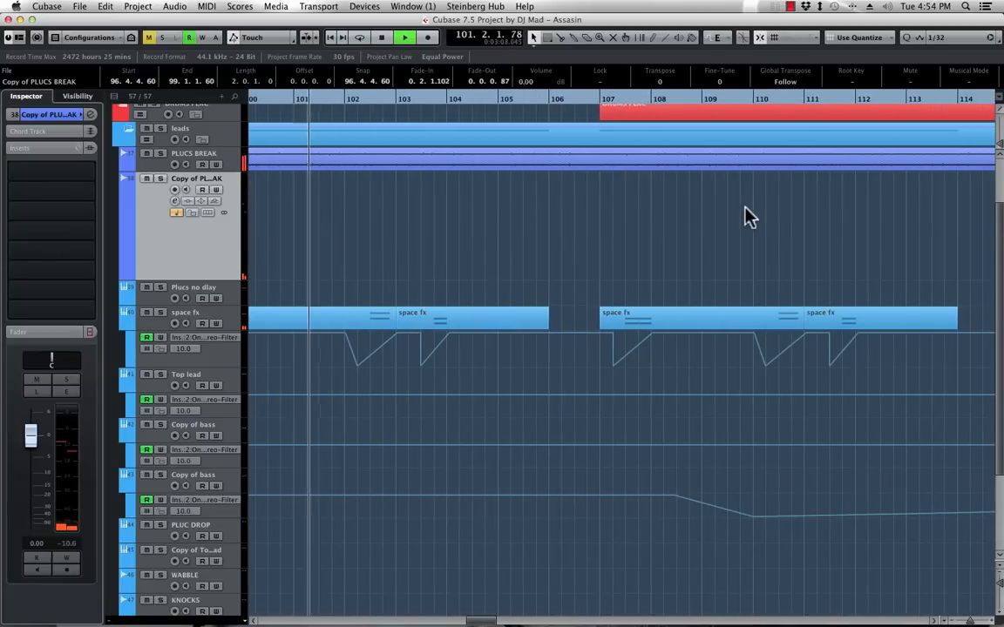
# Insert FabFilter Pro-Q in the first audio insert slot of the space fx track, ahead of OneKnob Filter
pyautogui.click(231, 320)
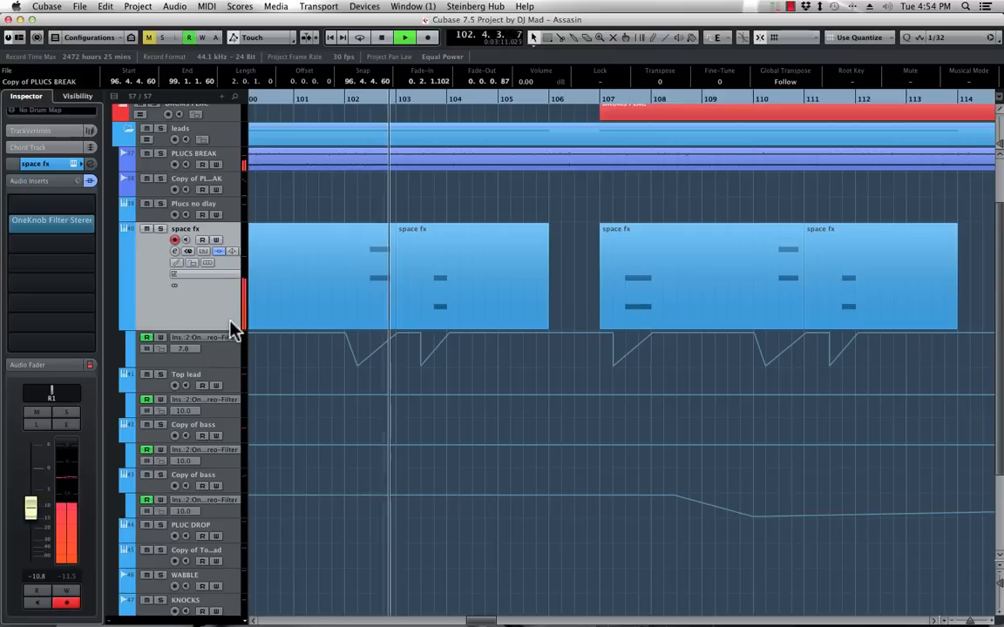
pyautogui.click(93, 206)
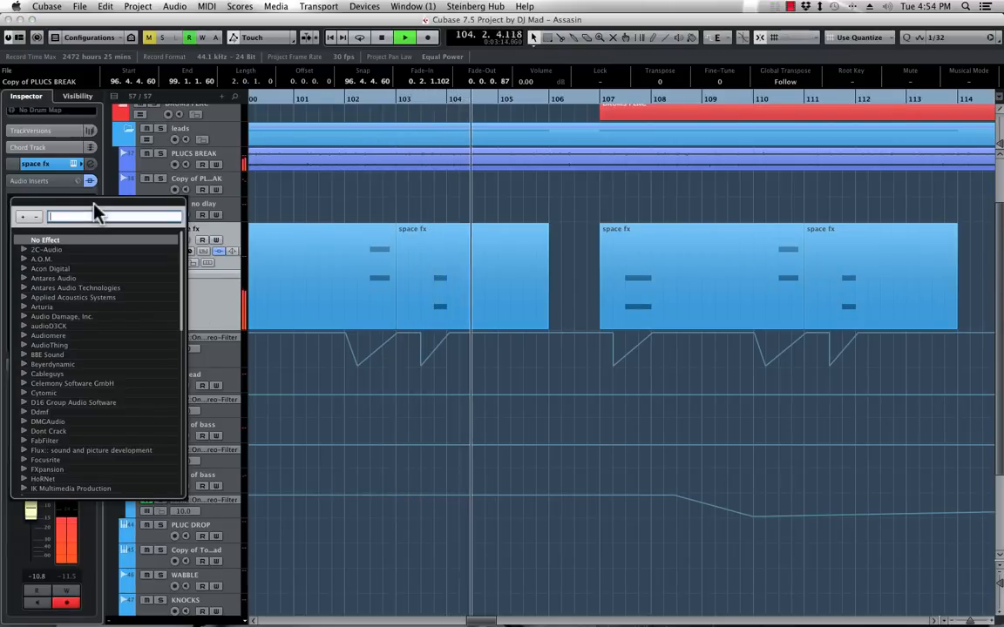
pyautogui.write('FAB')
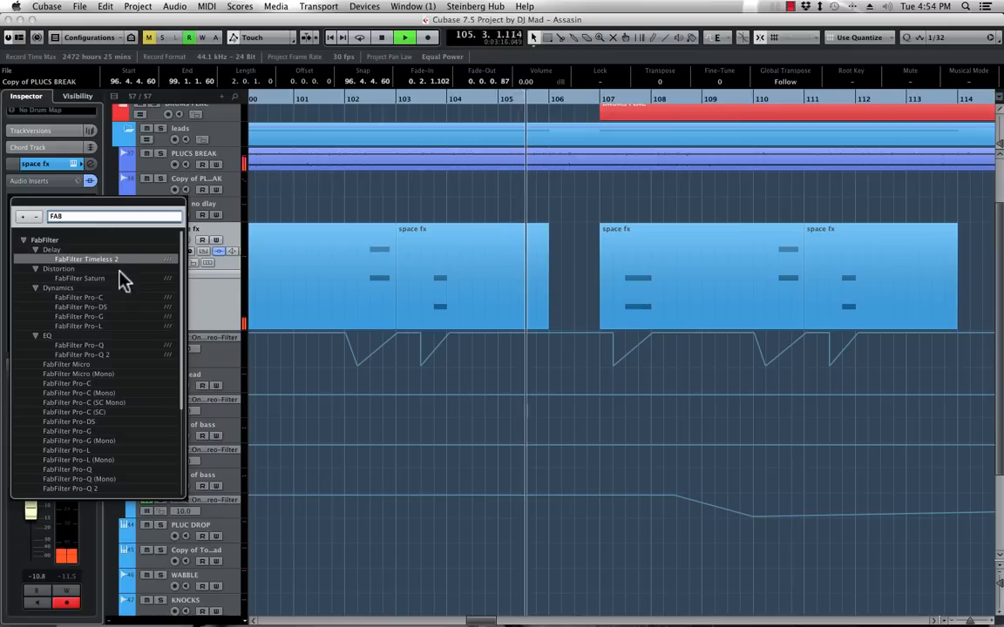
pyautogui.click(131, 345)
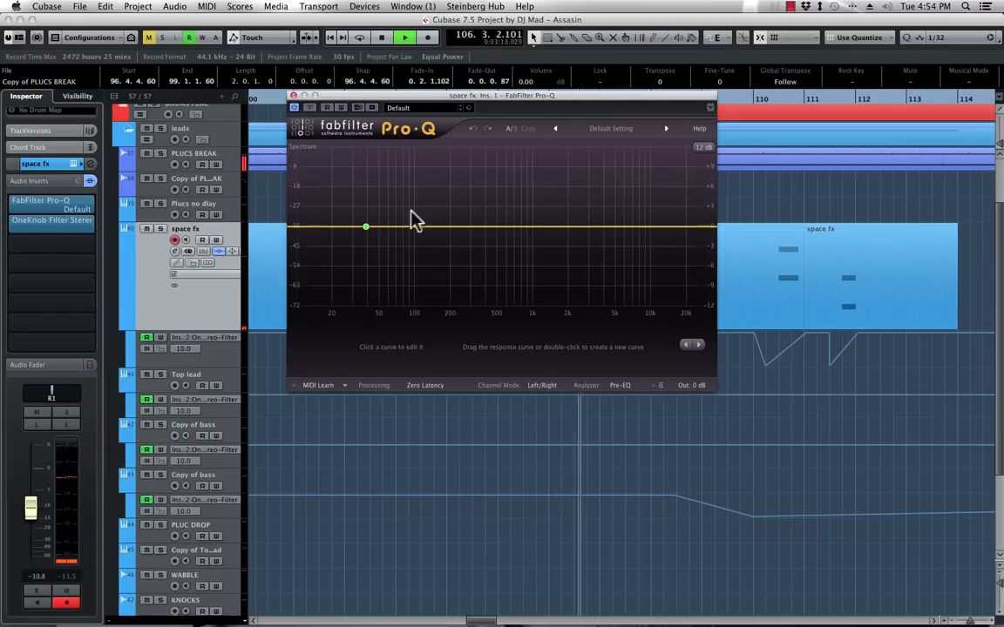
# Load Pro-Q's Low Cut preset on the space fx track and raise the cutoff to about 260 Hz
pyautogui.click(601, 131)
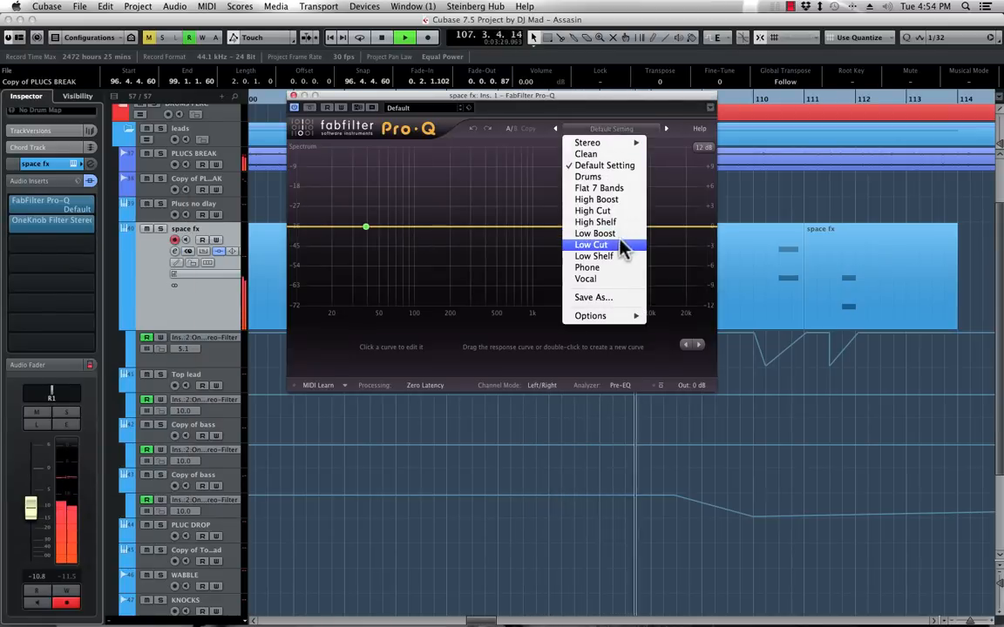
pyautogui.click(601, 245)
pyautogui.moveTo(379, 227); pyautogui.dragTo(413, 227)
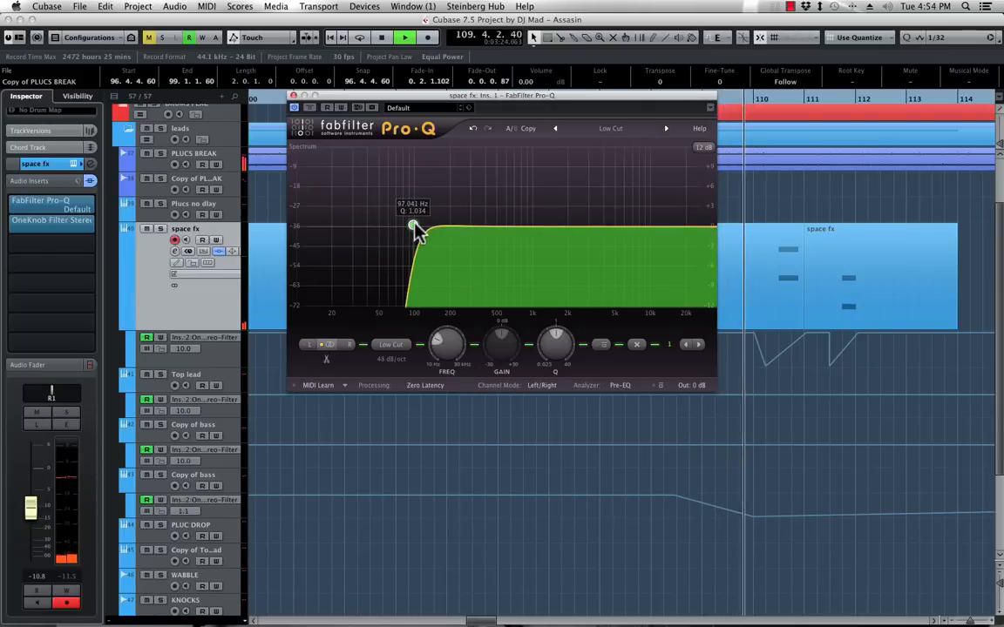
pyautogui.moveTo(416, 230); pyautogui.dragTo(466, 228)
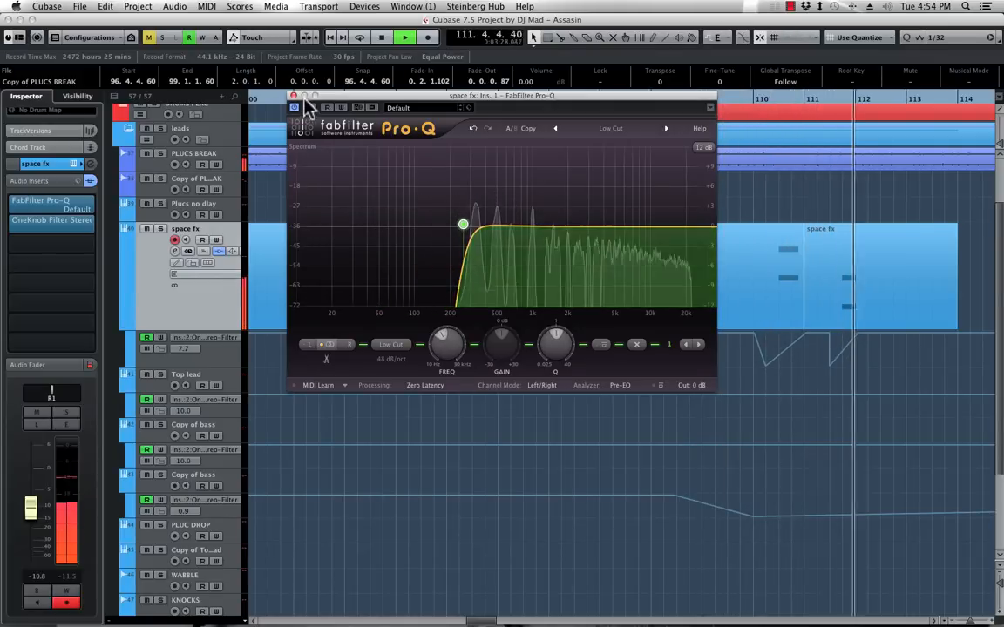
# Close the Pro-Q editor, play the section into bar 115, and solo the Top lead track briefly before stopping playback
pyautogui.click(294, 95)
pyautogui.scroll(2, 715, 188)
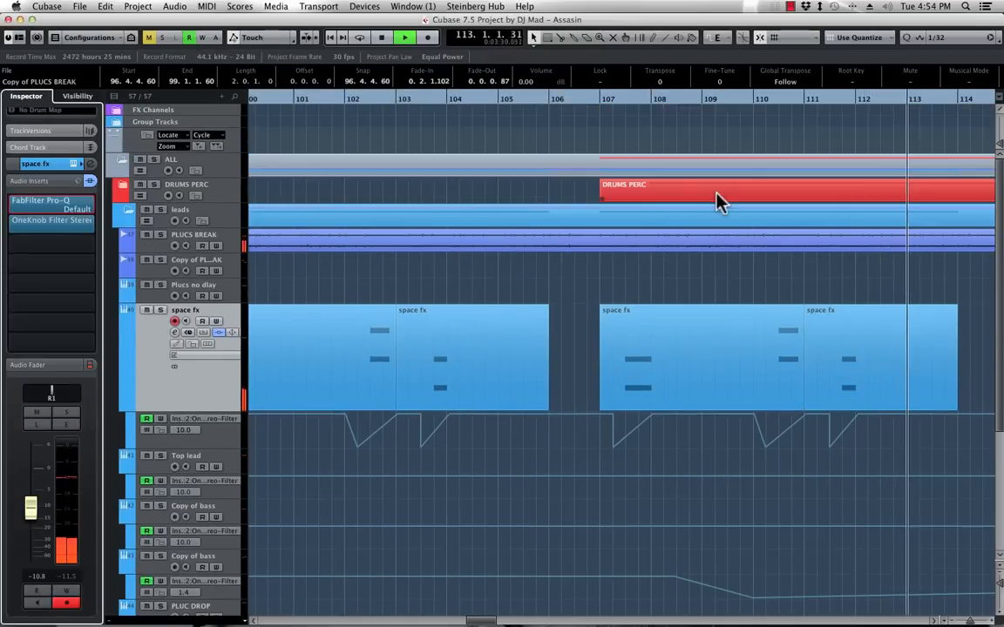
pyautogui.hscroll(5, 716, 192)
pyautogui.scroll(-3, 735, 247)
pyautogui.scroll(-3, 746, 320)
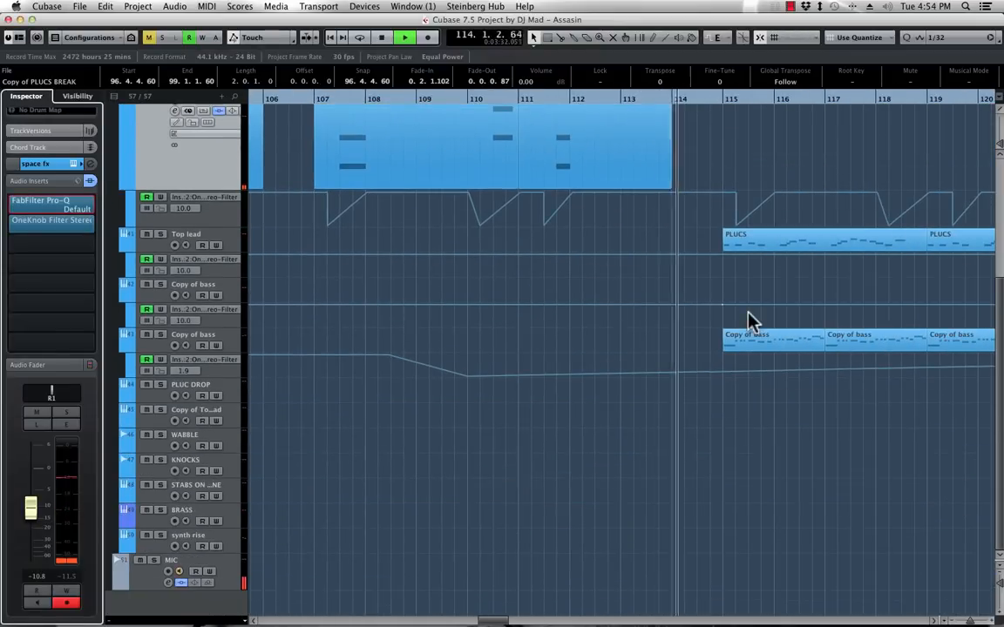
pyautogui.scroll(4, 746, 321)
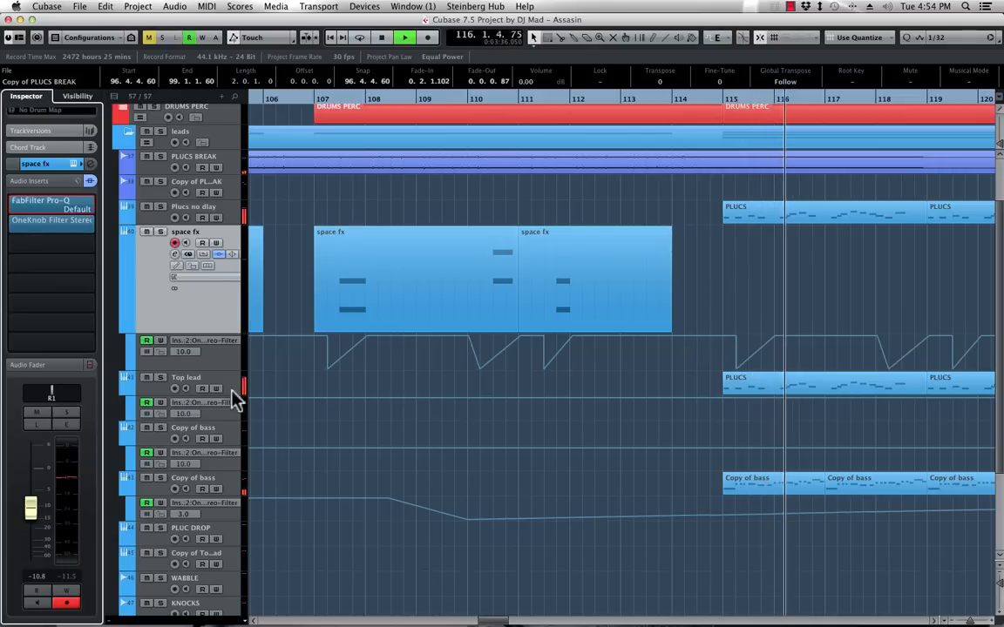
pyautogui.click(160, 378)
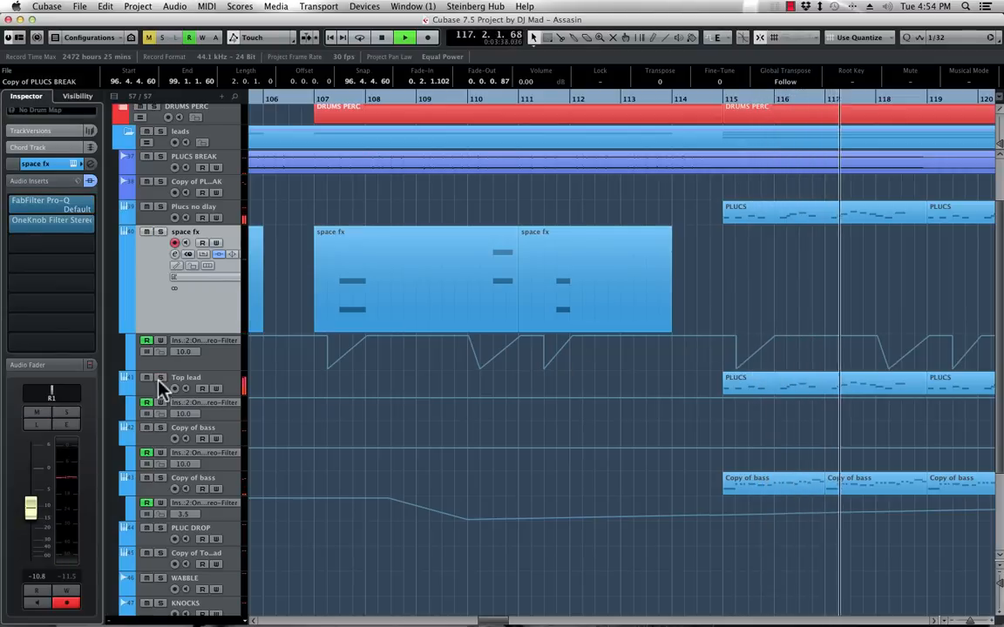
pyautogui.click(161, 378)
pyautogui.press('space')
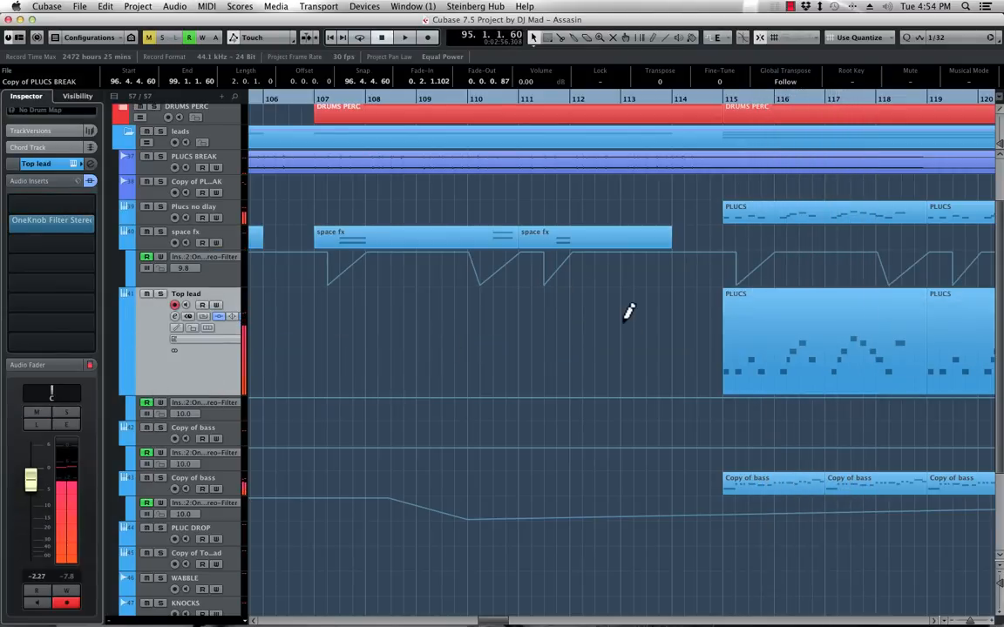
# Set the locators around the Top lead parts that start at bar 115, with the track name kept as Top lead
pyautogui.press('g')
pyautogui.press('g')
pyautogui.press('g')
pyautogui.press('g')
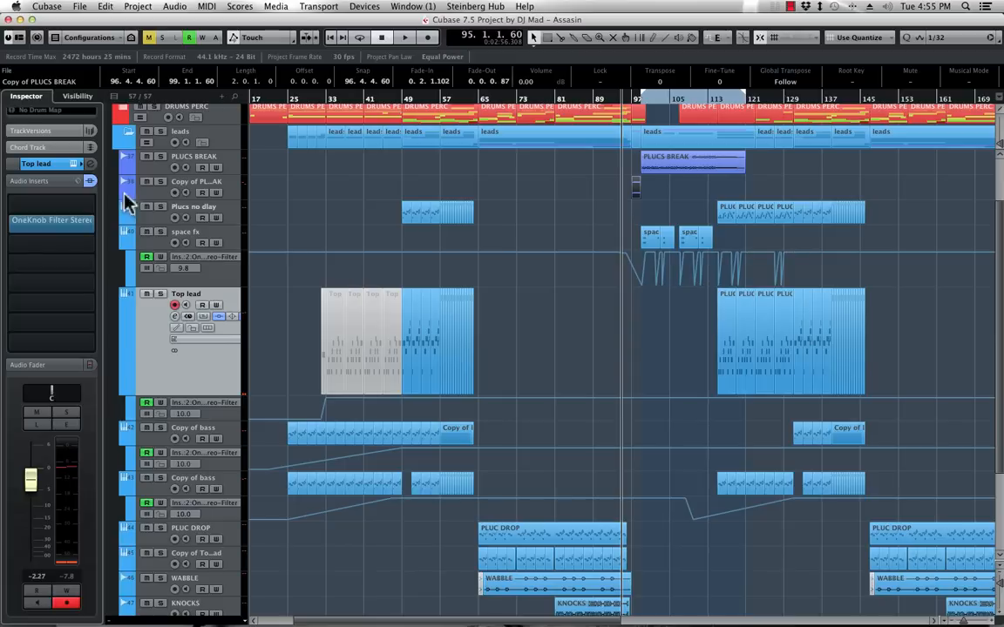
pyautogui.moveTo(710, 320); pyautogui.dragTo(897, 340)
pyautogui.press('p')
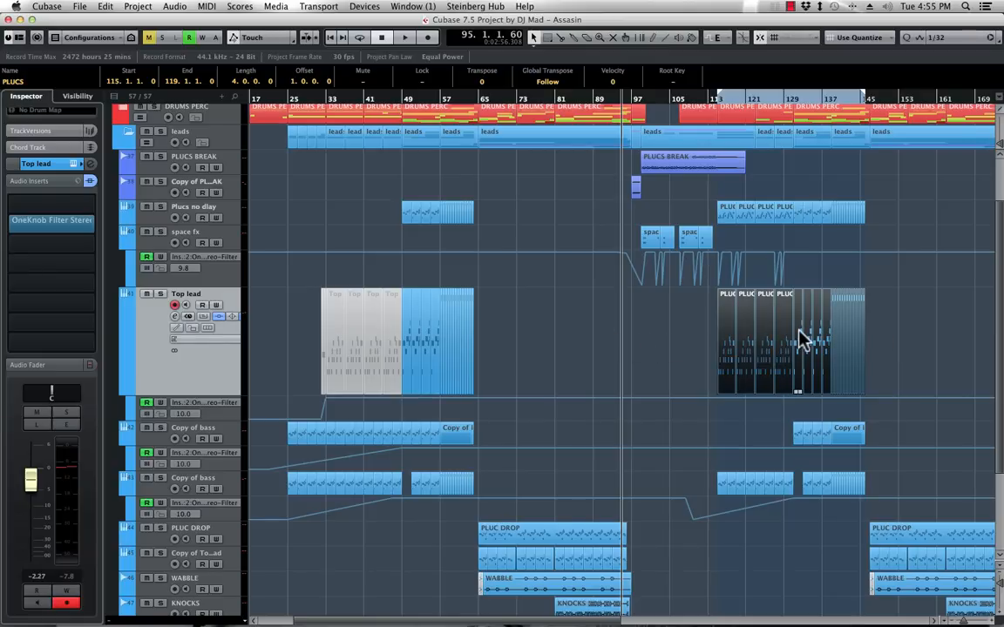
pyautogui.doubleClick(190, 298)
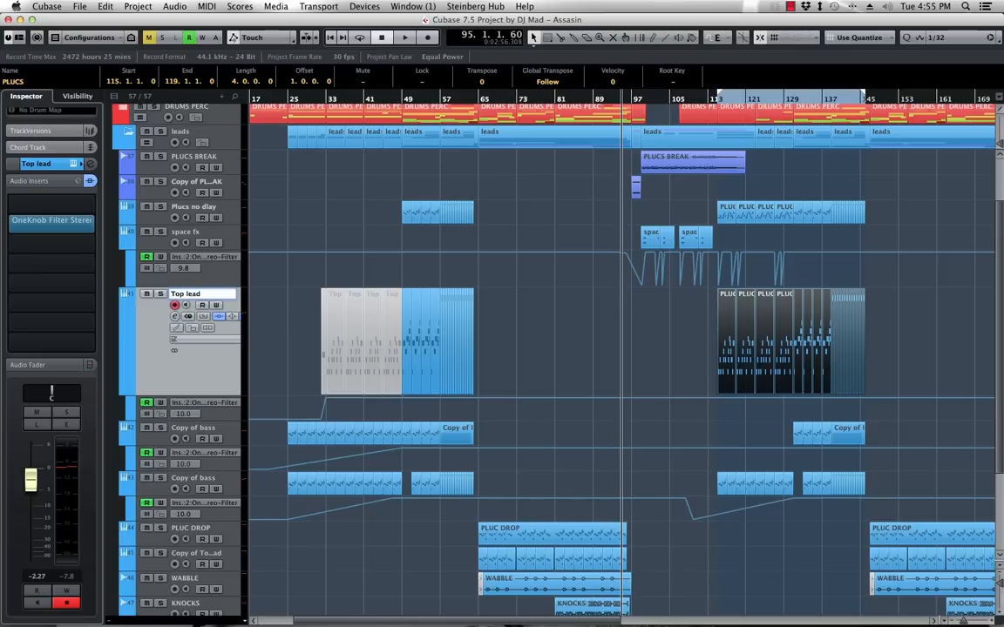
pyautogui.press('Return')
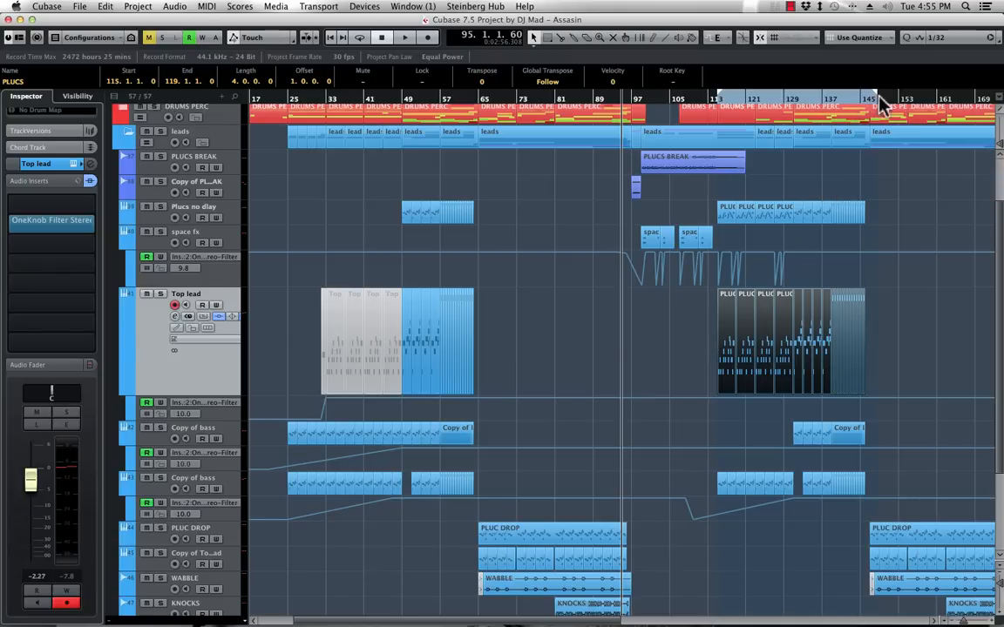
pyautogui.hscroll(5, 810, 305)
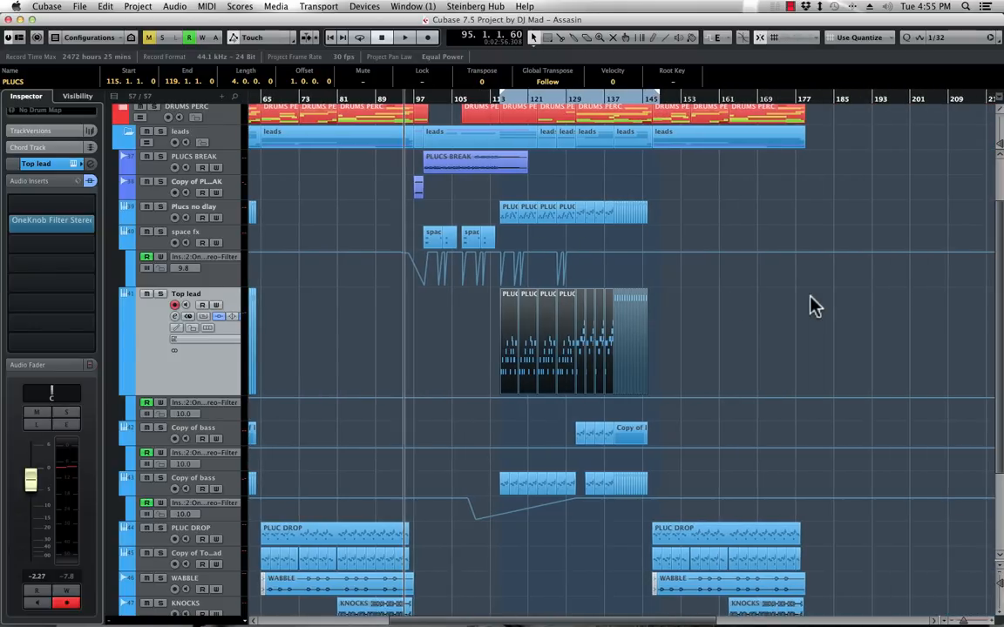
pyautogui.hscroll(-5, 810, 305)
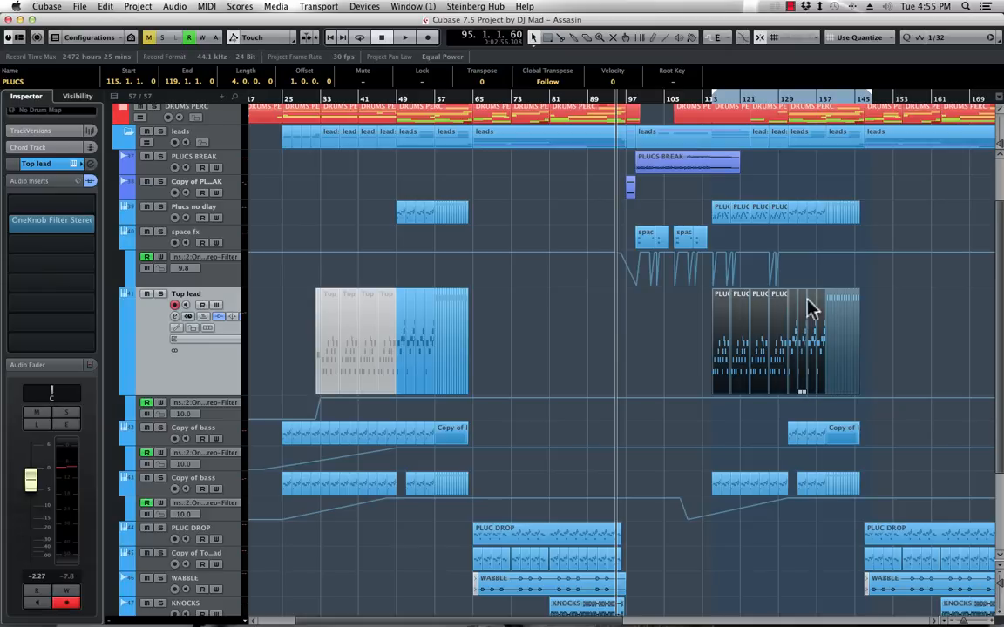
# Set the locators around all Top lead parts from bar 32, extending the right locator slightly past bar 147
pyautogui.moveTo(898, 325); pyautogui.dragTo(280, 349)
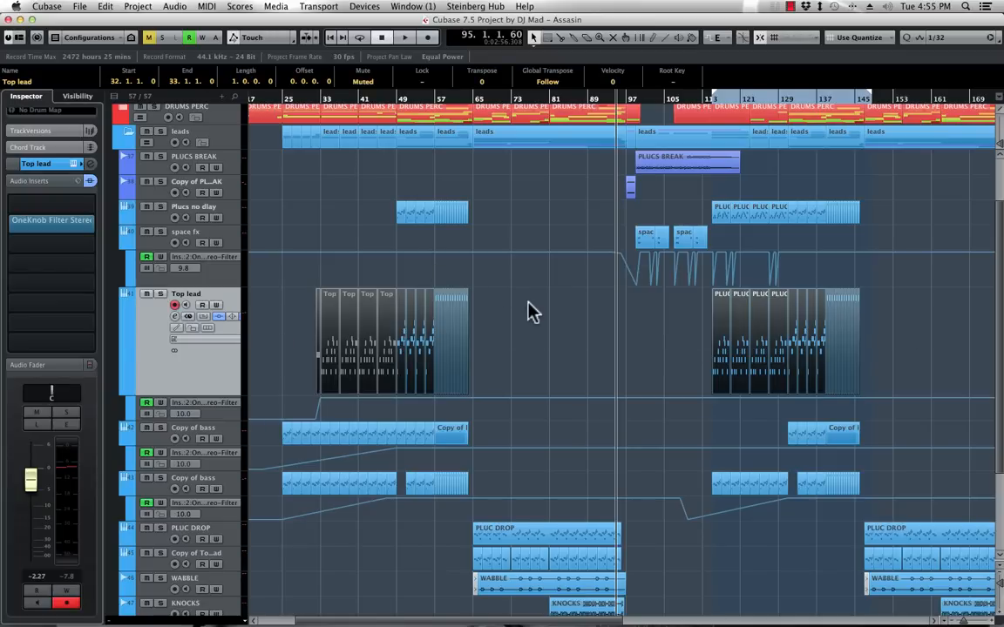
pyautogui.press('p')
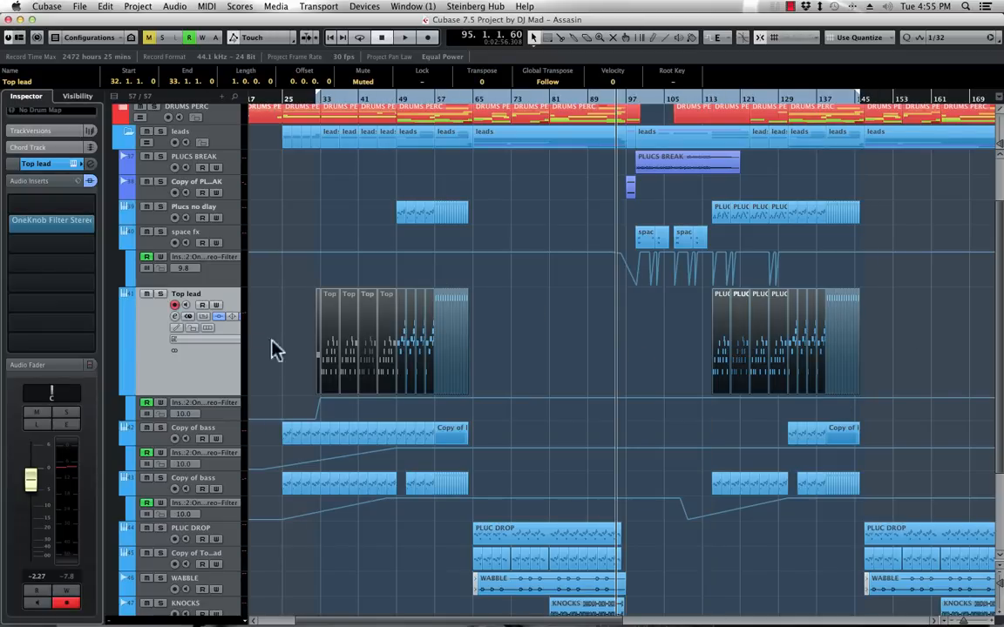
pyautogui.hscroll(3, 744, 317)
pyautogui.hscroll(-4, 744, 318)
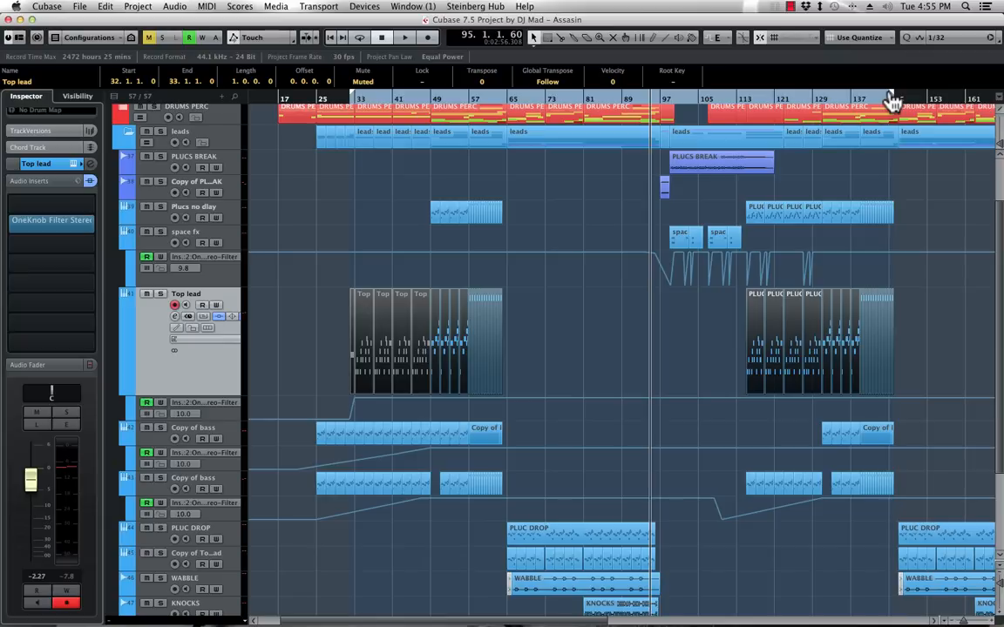
pyautogui.moveTo(896, 102); pyautogui.dragTo(910, 102)
# Export only the Top lead channel as a 44.1 kHz, 32-bit float wave file named TOO LEAD, importing it as an audio track
pyautogui.press('super+e')
pyautogui.write('TO P')
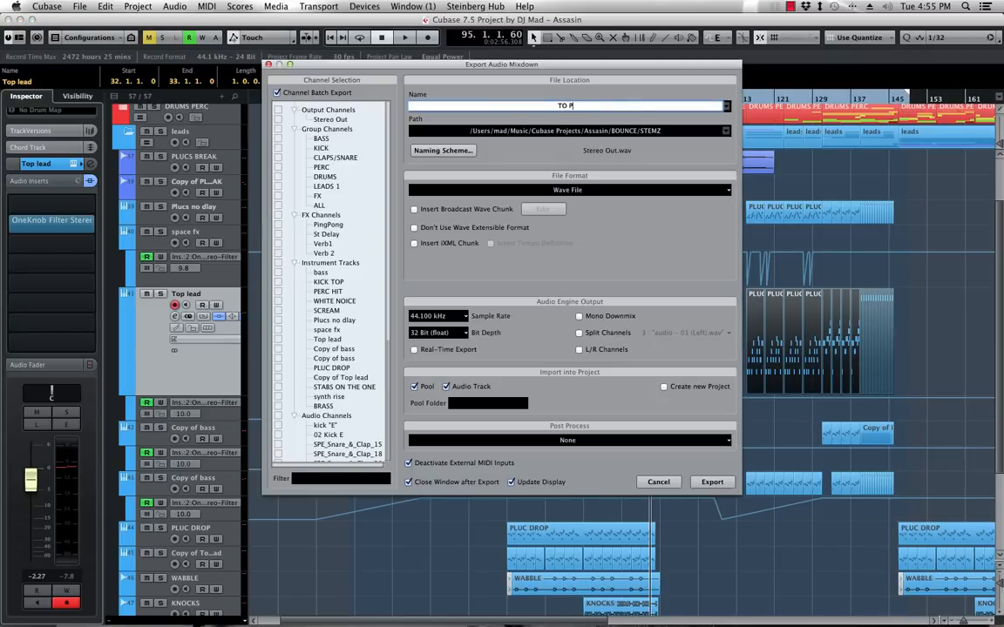
pyautogui.write('LEAD')
pyautogui.click(279, 340)
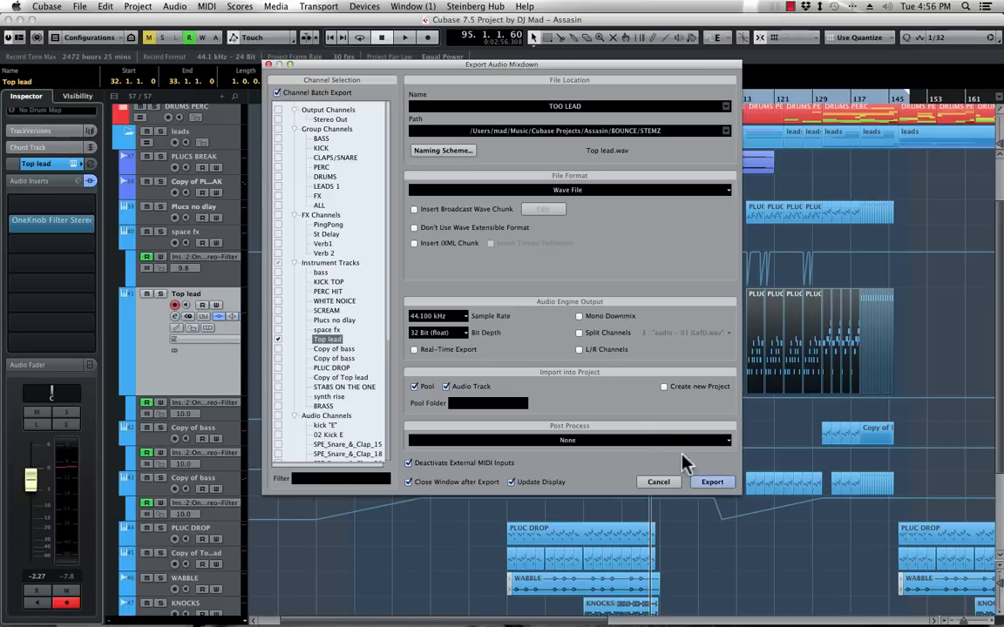
pyautogui.click(712, 483)
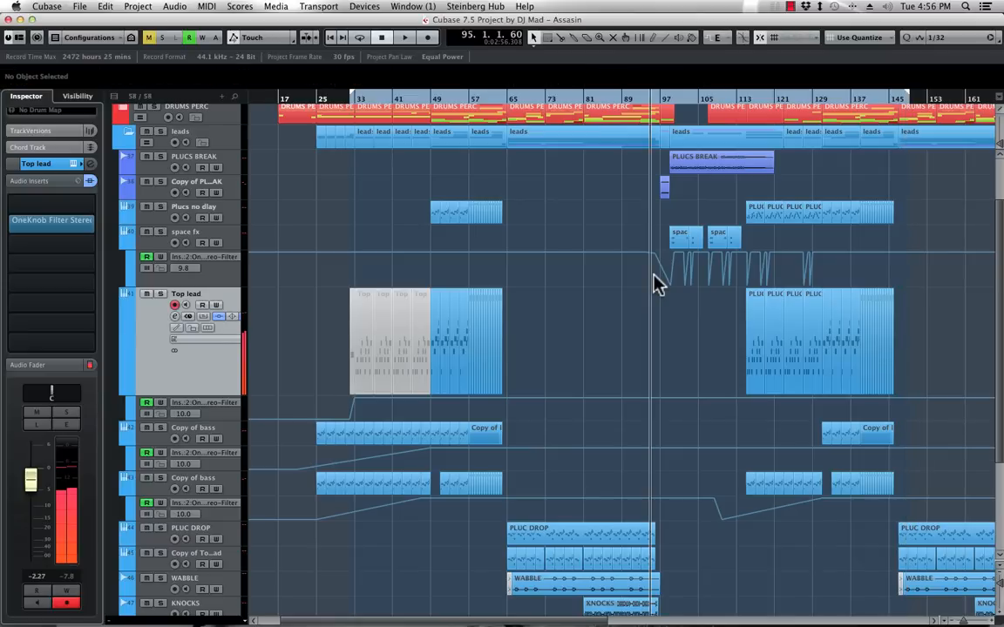
# Move the bounced Top lead audio track into the leads folder, directly below Plucs no dlay
pyautogui.scroll(-4, 583, 288)
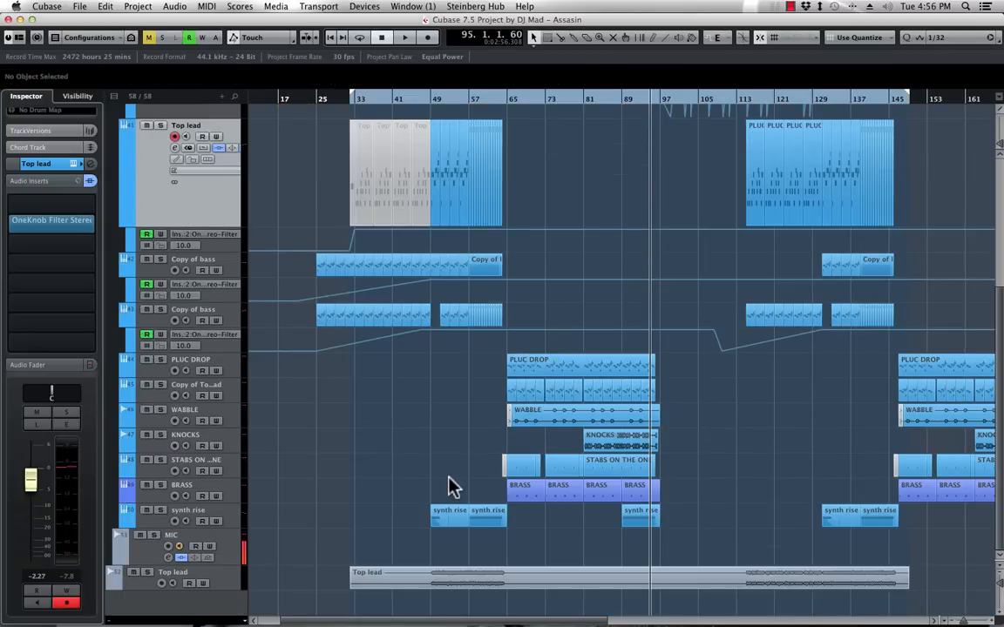
pyautogui.click(228, 583)
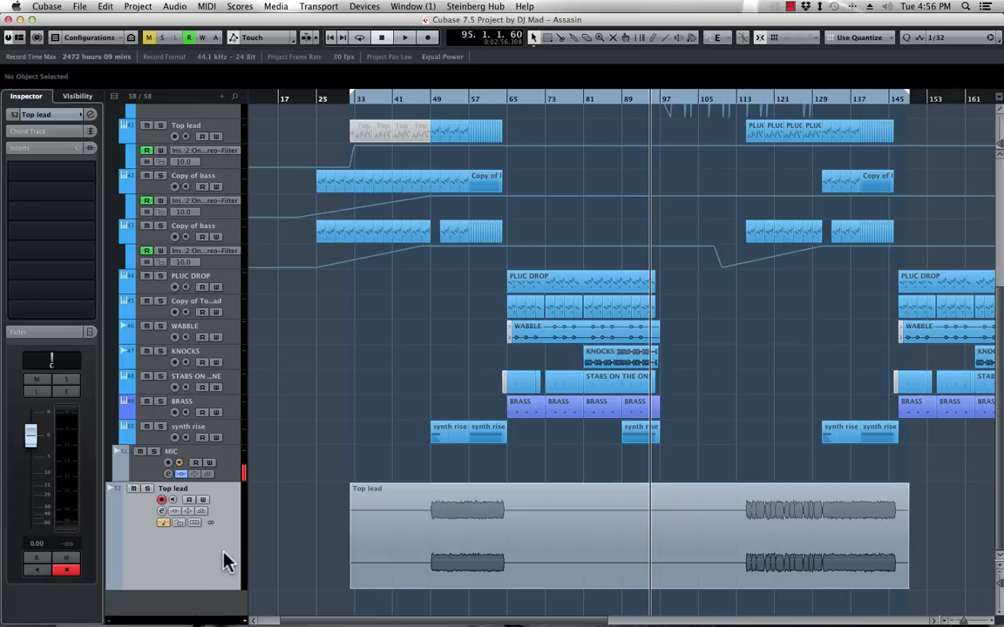
pyautogui.moveTo(224, 560); pyautogui.dragTo(230, 306)
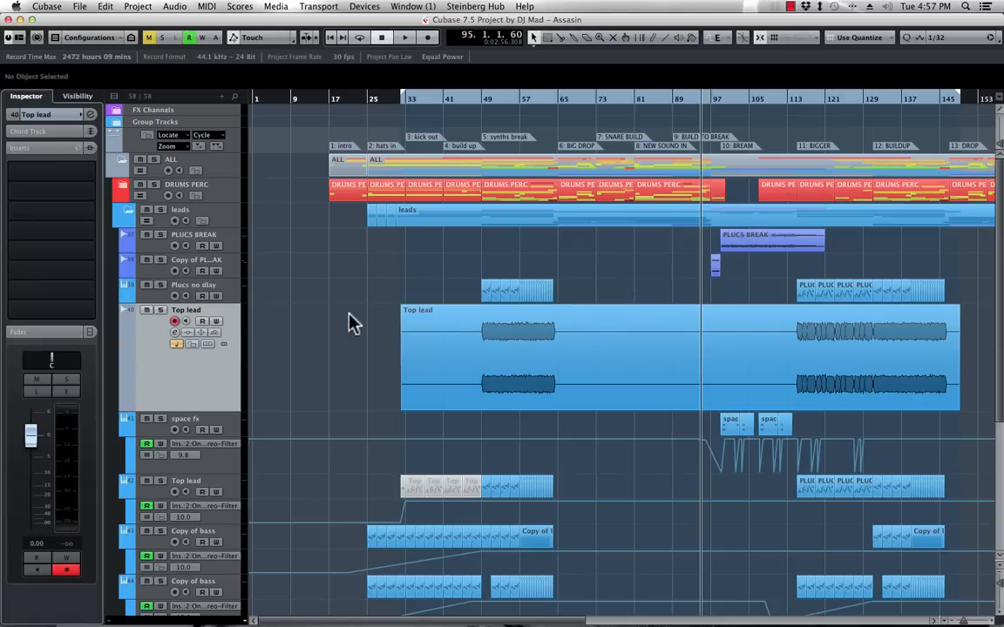
# Show the used automation of the Plucs no dlay track
pyautogui.click(233, 294)
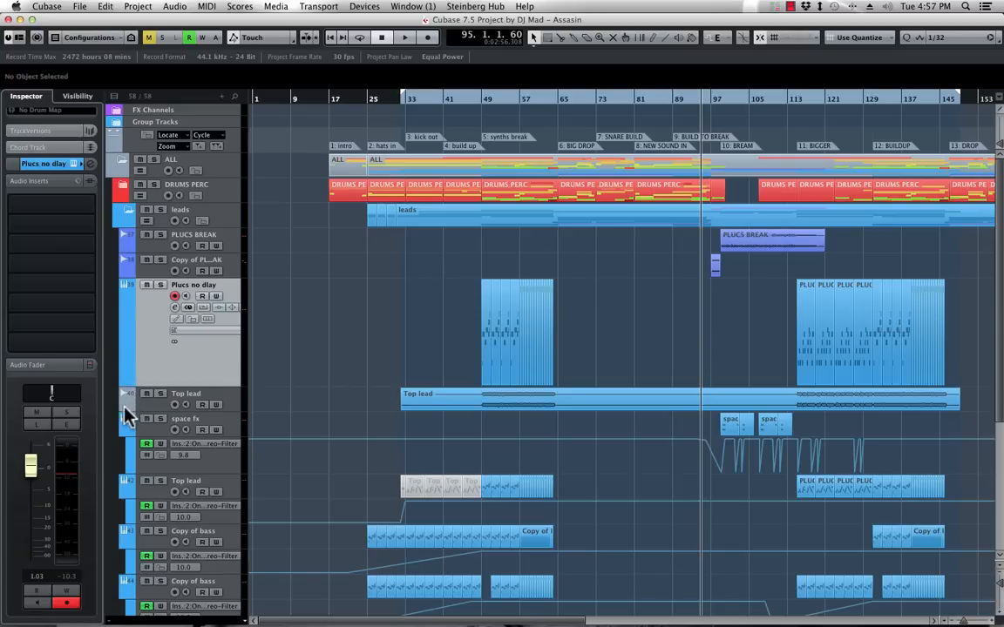
pyautogui.rightClick(207, 359)
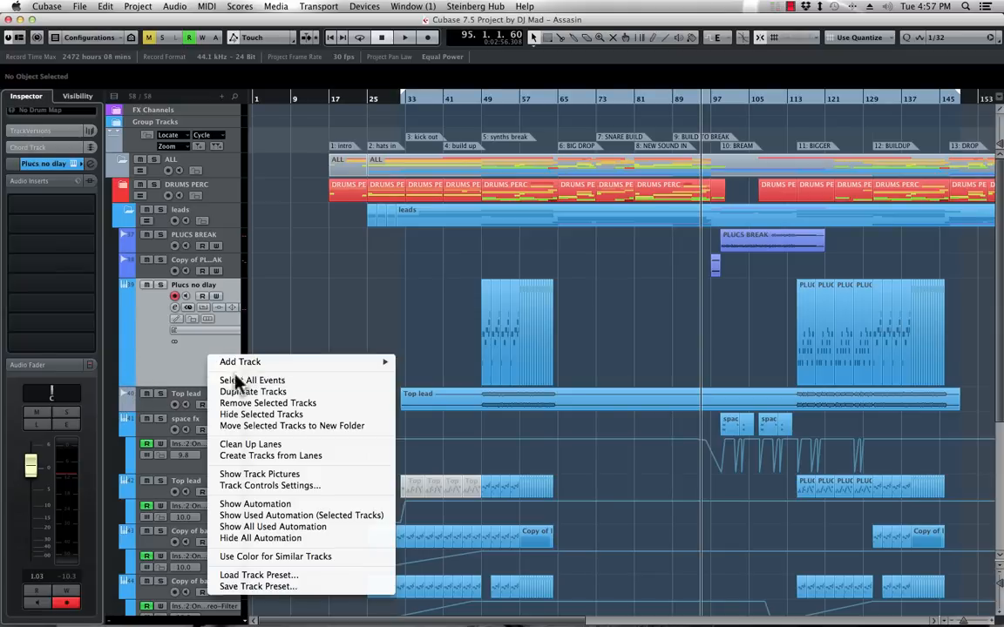
pyautogui.click(298, 514)
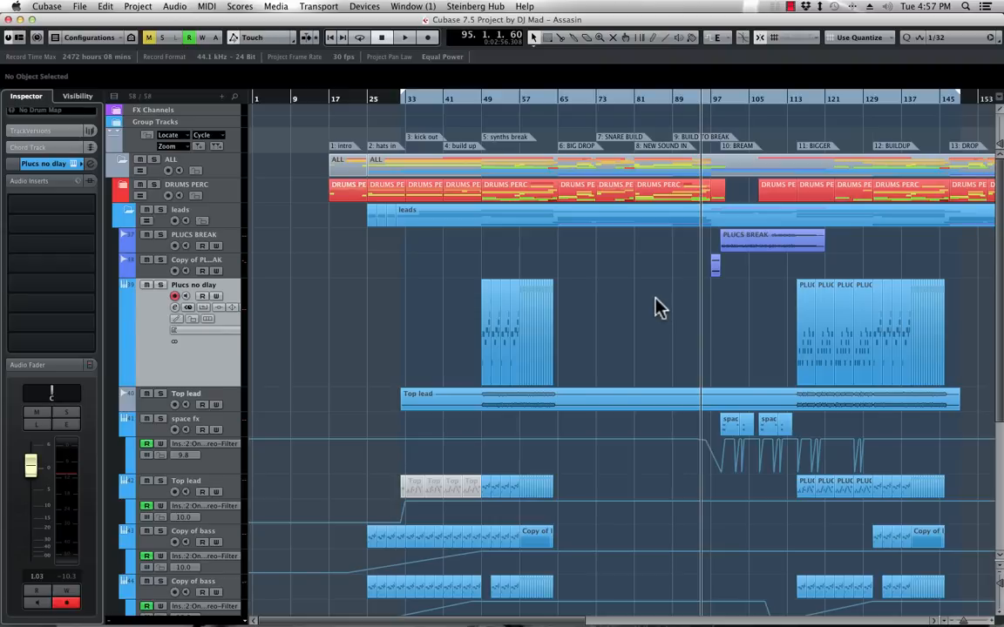
# Move the bounced Top lead audio track directly below the Top lead instrument track and its filter automation
pyautogui.hscroll(5, 660, 306)
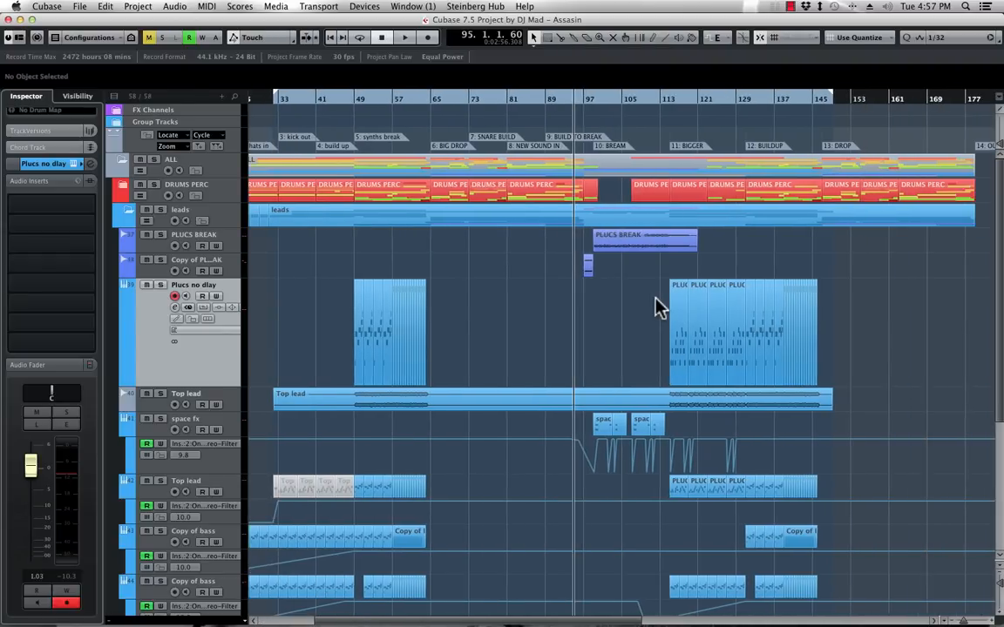
pyautogui.click(228, 404)
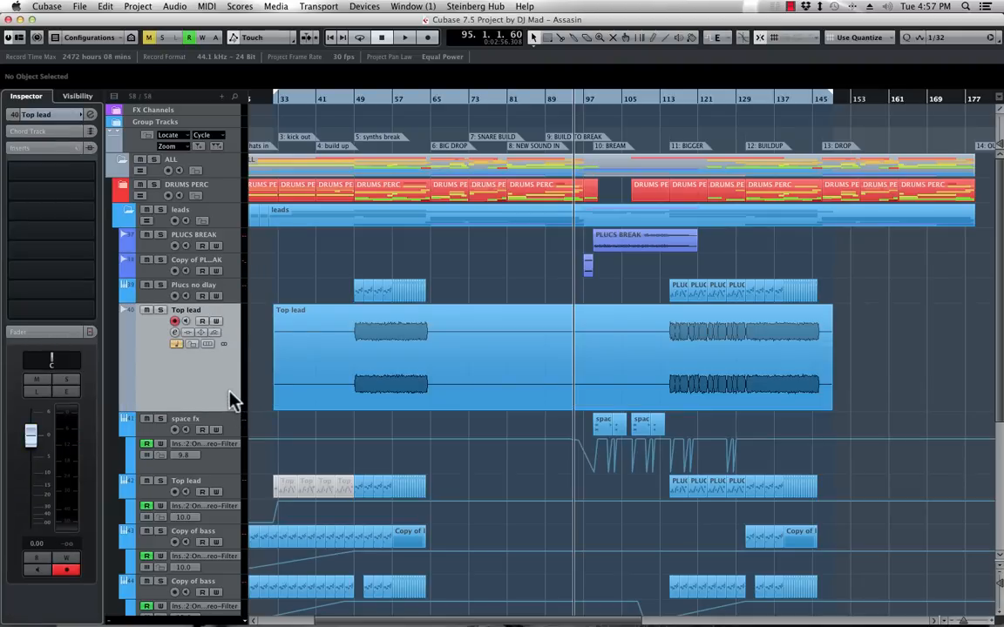
pyautogui.moveTo(231, 397); pyautogui.dragTo(241, 505)
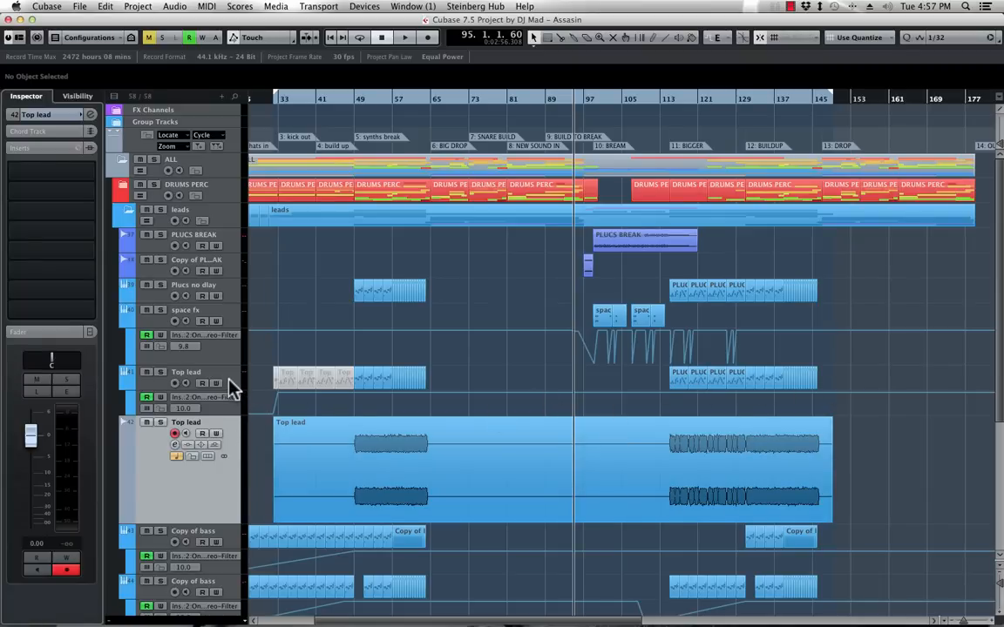
# Play from about bar 53 and solo the Top lead instrument and bounced audio tracks in turn to compare them
pyautogui.click(377, 103)
pyautogui.press('space')
pyautogui.click(161, 373)
pyautogui.click(161, 373)
pyautogui.click(162, 422)
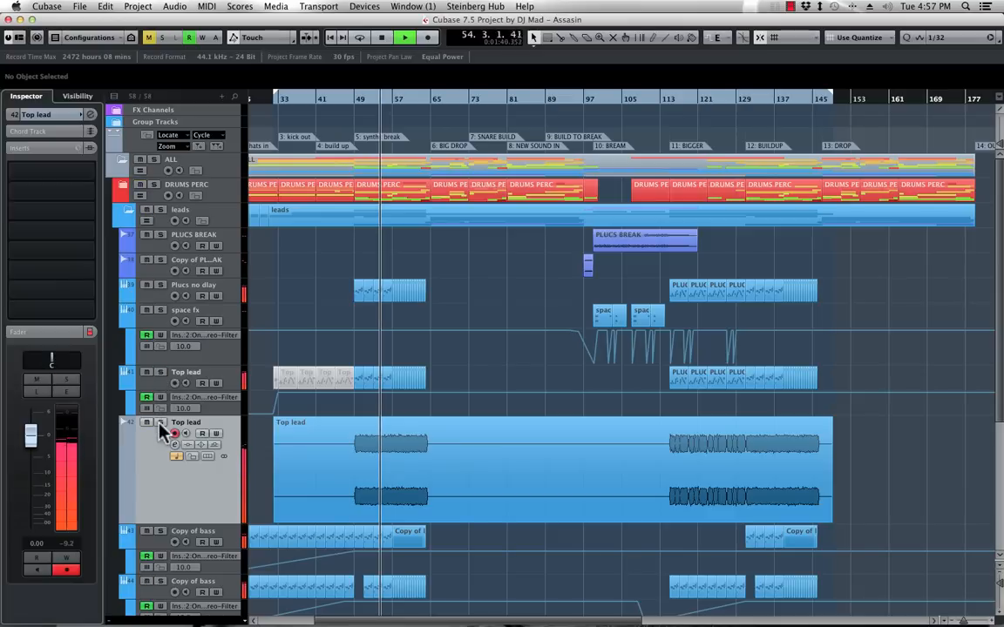
pyautogui.click(161, 373)
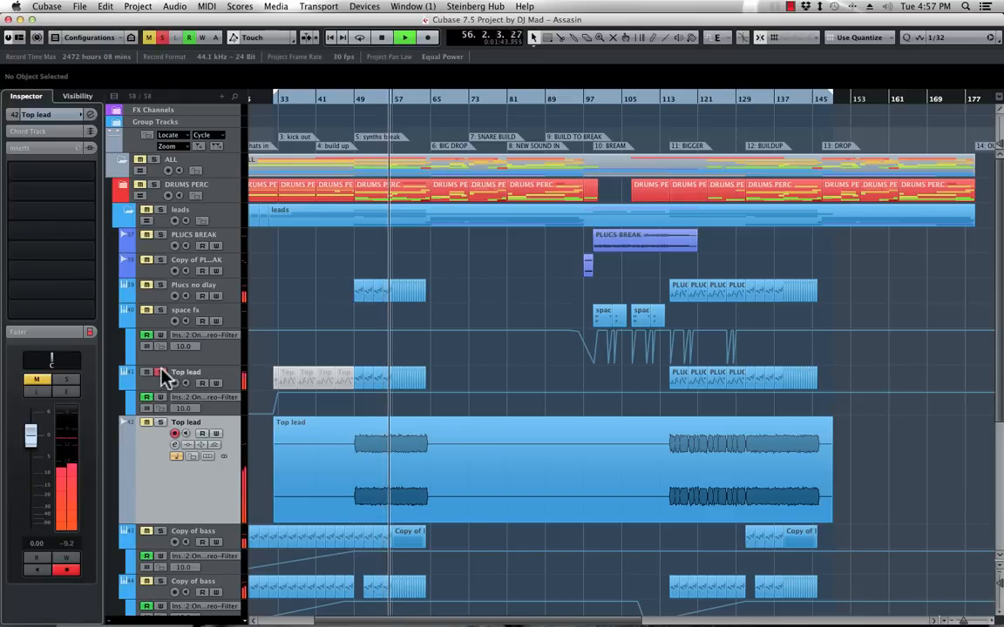
pyautogui.click(161, 373)
pyautogui.press('space')
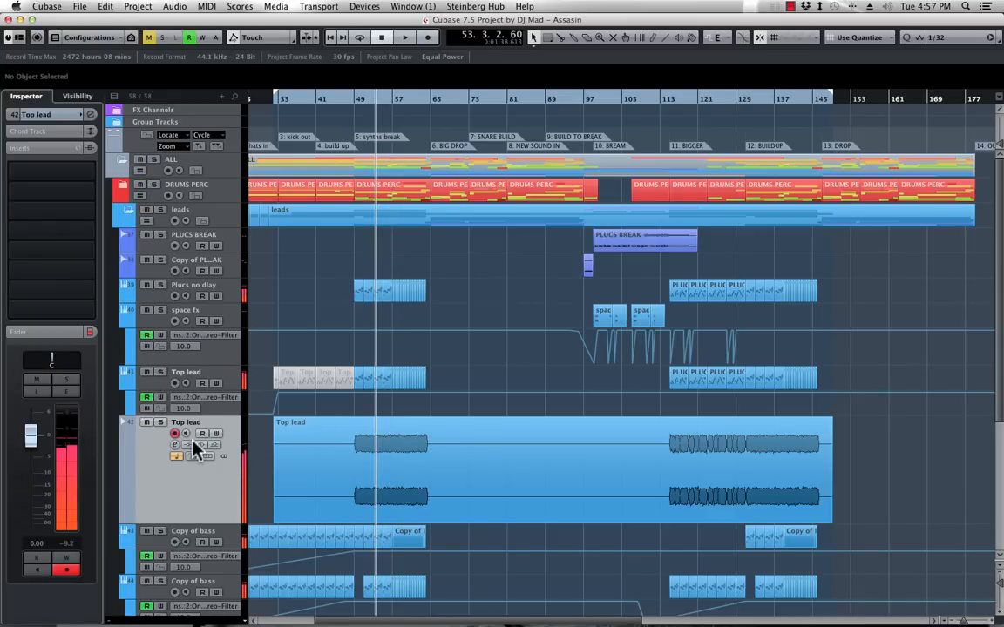
# Mute the Top lead instrument track and compare it soloed against its bounced audio from bar 53
pyautogui.click(228, 372)
pyautogui.click(147, 407)
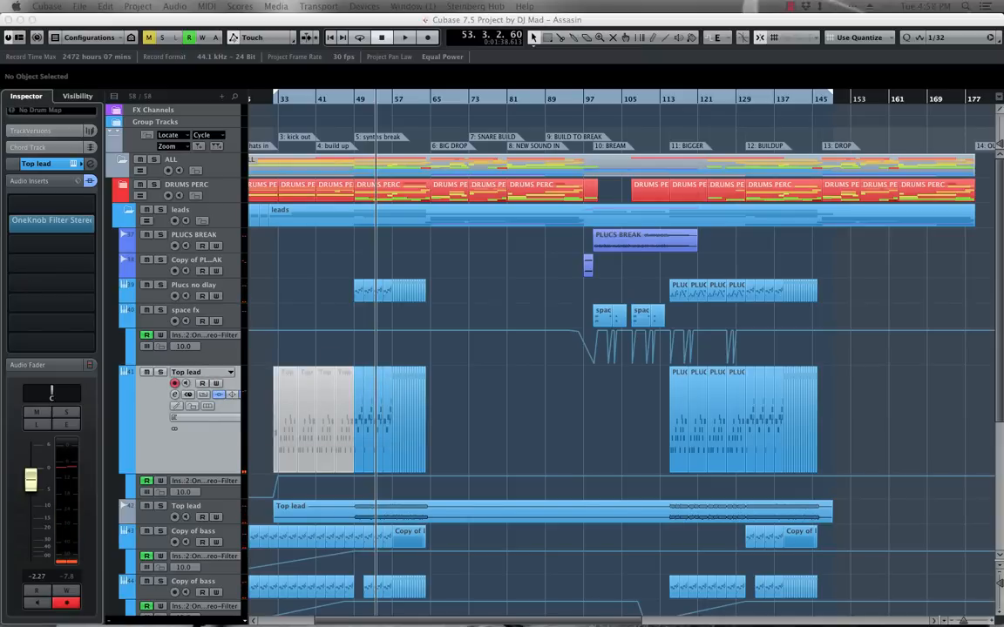
pyautogui.click(160, 373)
pyautogui.press('space')
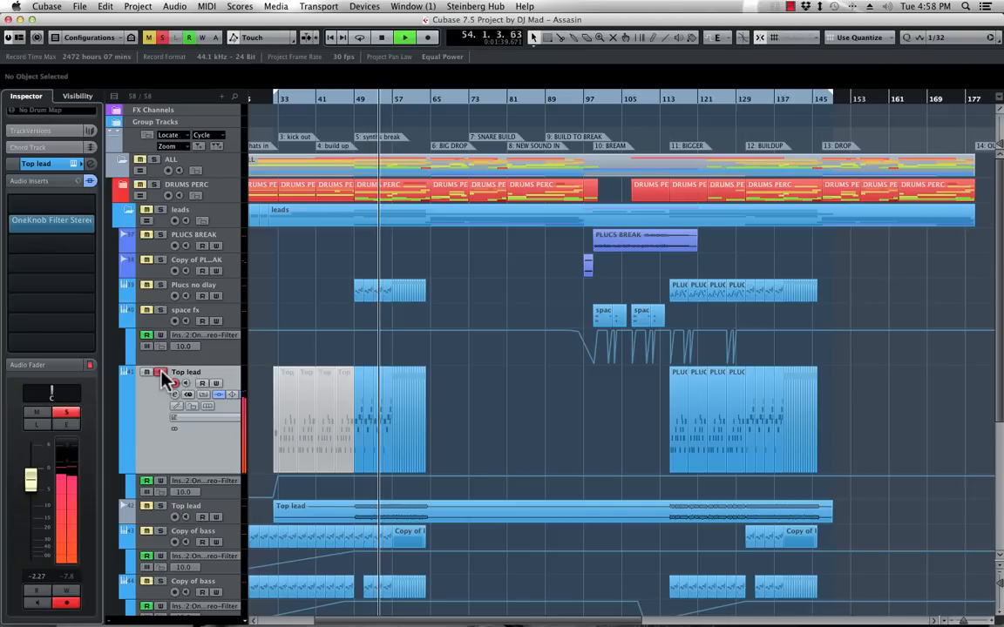
pyautogui.click(149, 372)
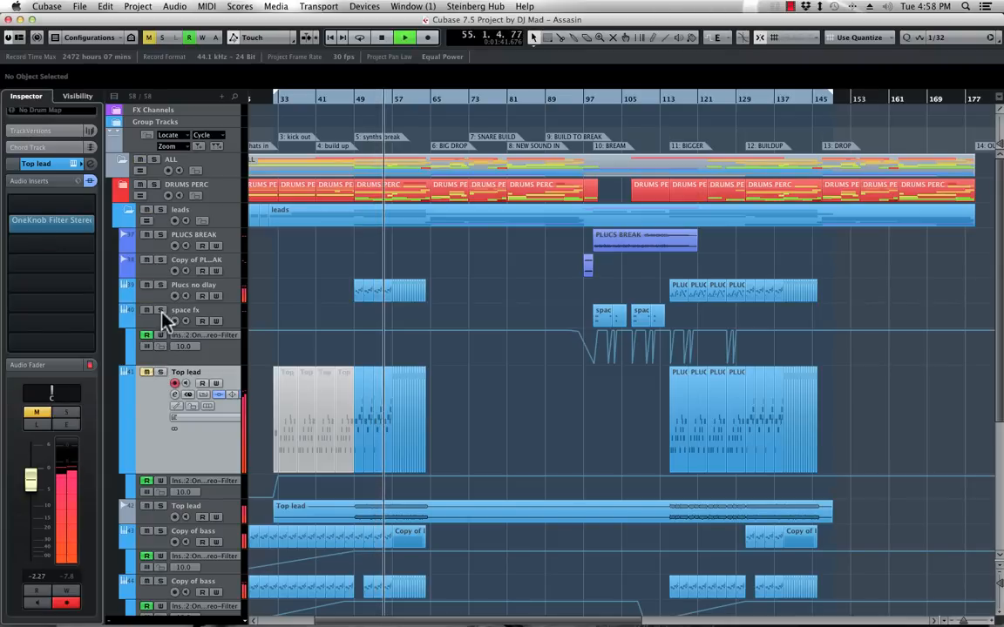
pyautogui.click(160, 372)
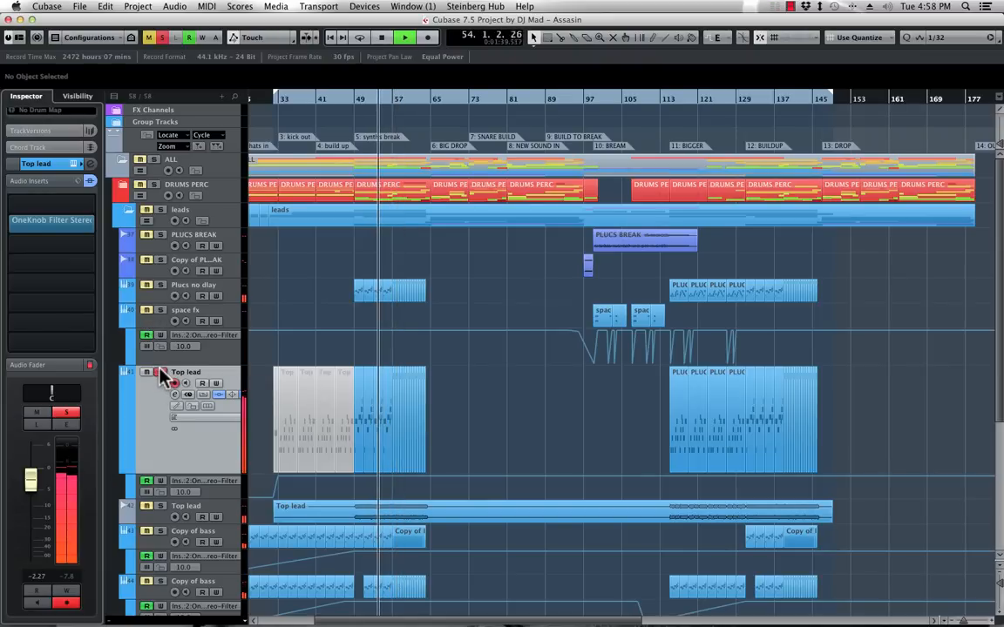
pyautogui.click(160, 373)
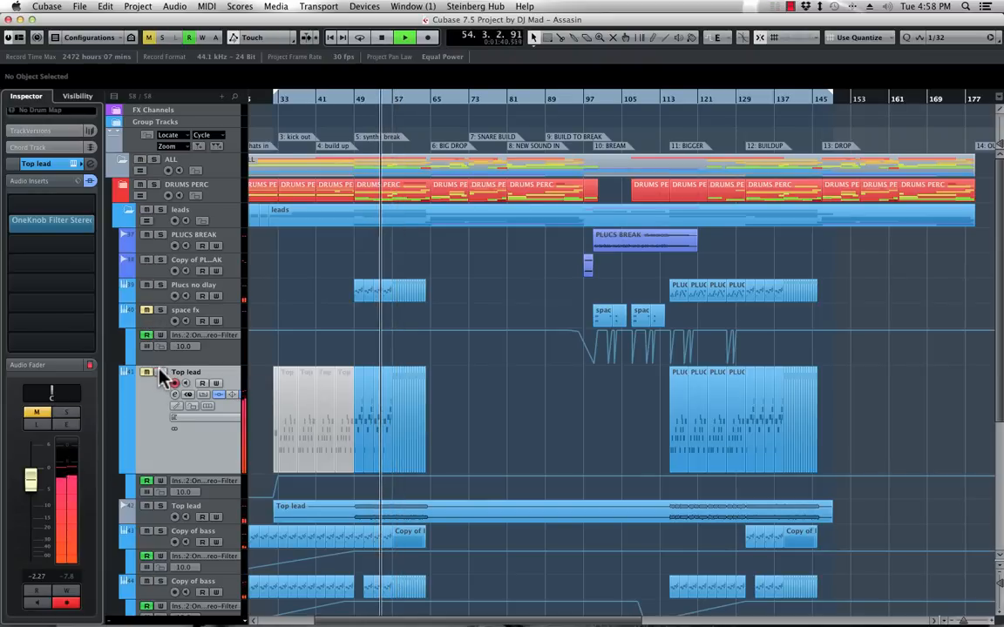
pyautogui.click(147, 310)
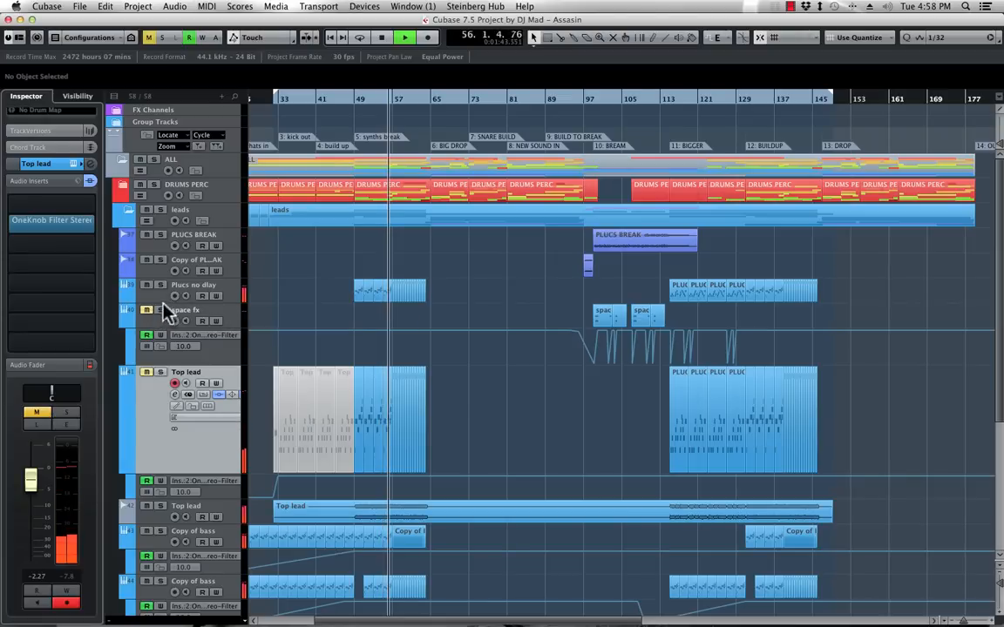
# Unmute the Top lead instrument track and compare it with its bounced audio in the full mix from bar 53
pyautogui.click(159, 285)
pyautogui.click(160, 285)
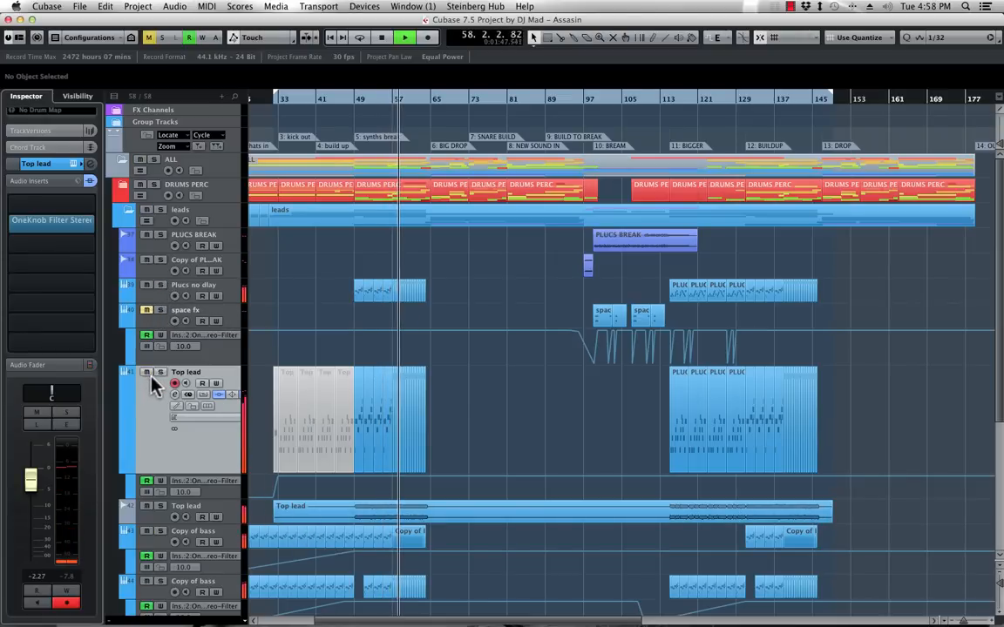
pyautogui.press('space')
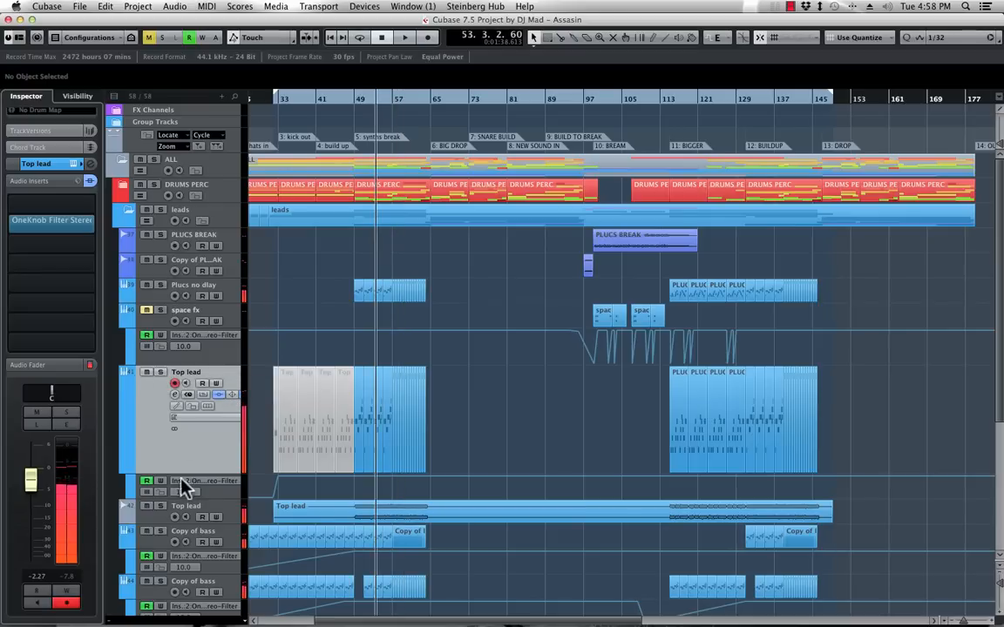
pyautogui.press('space')
pyautogui.click(160, 505)
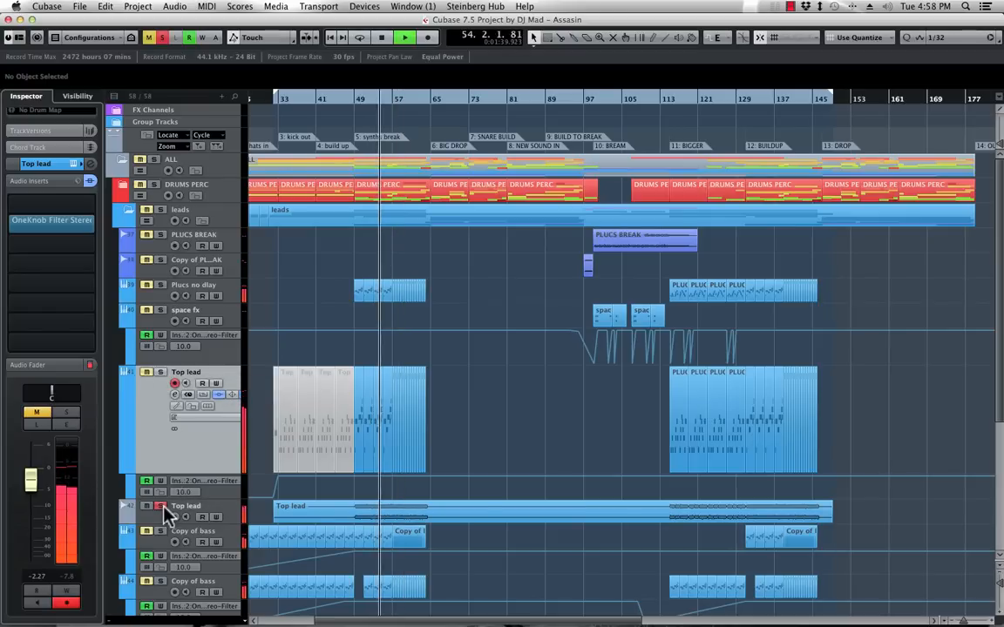
pyautogui.click(162, 507)
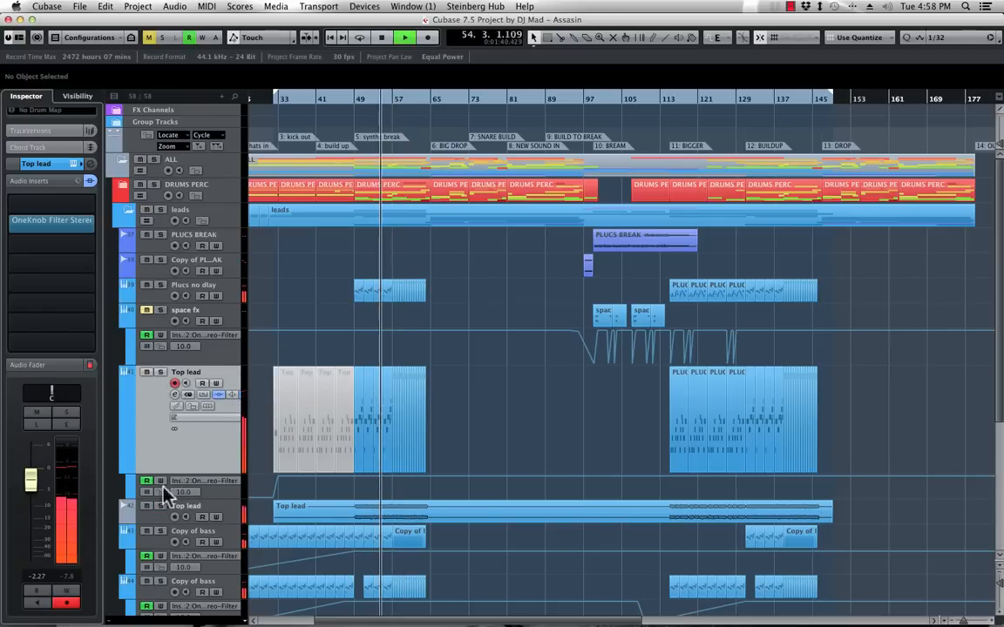
pyautogui.click(146, 373)
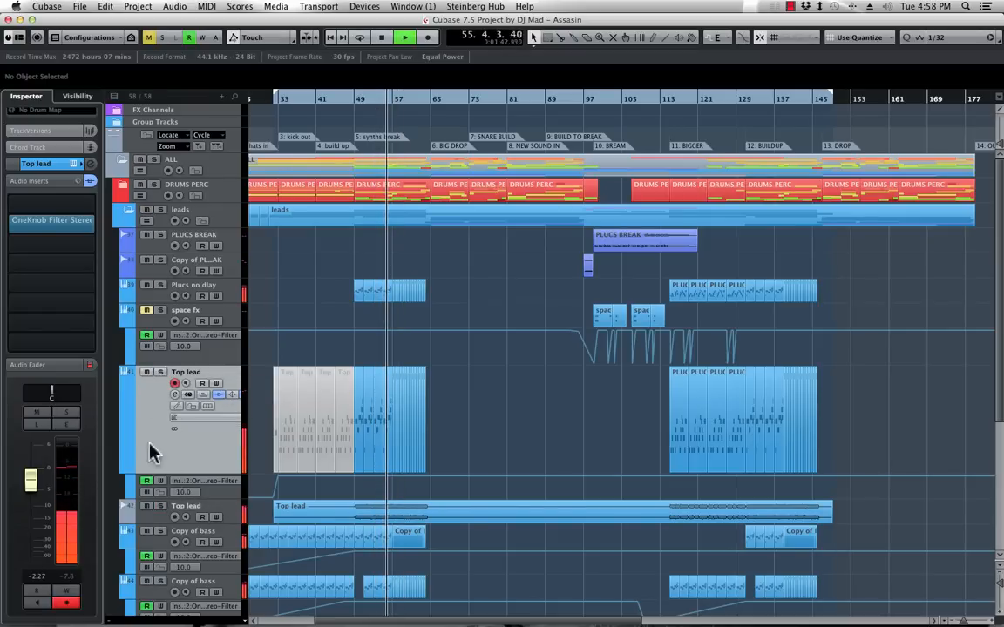
pyautogui.click(146, 506)
pyautogui.press('space')
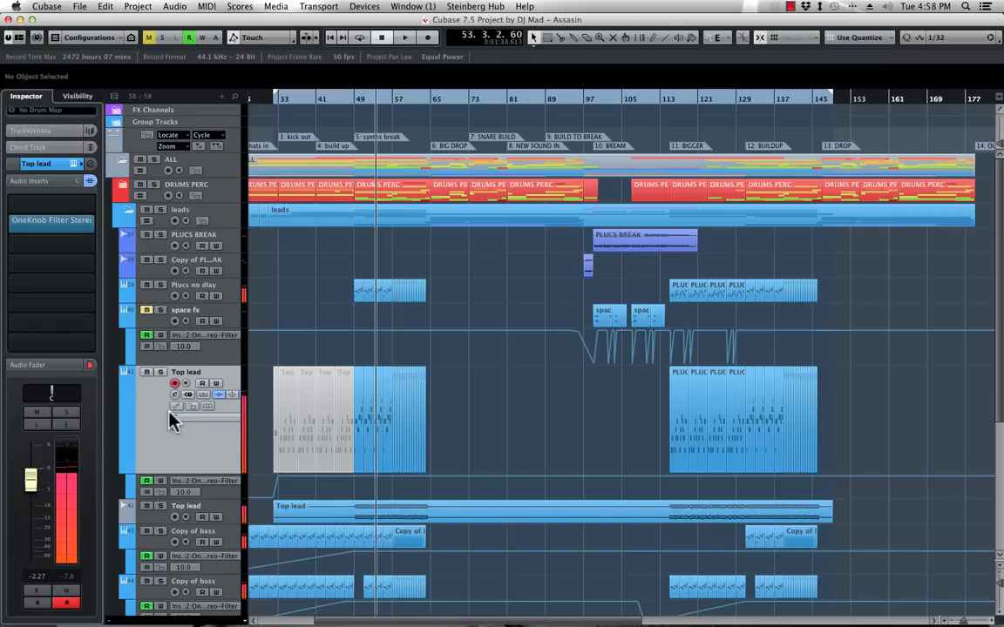
# Remove the Top lead instrument track and select its bounced audio track
pyautogui.rightClick(144, 406)
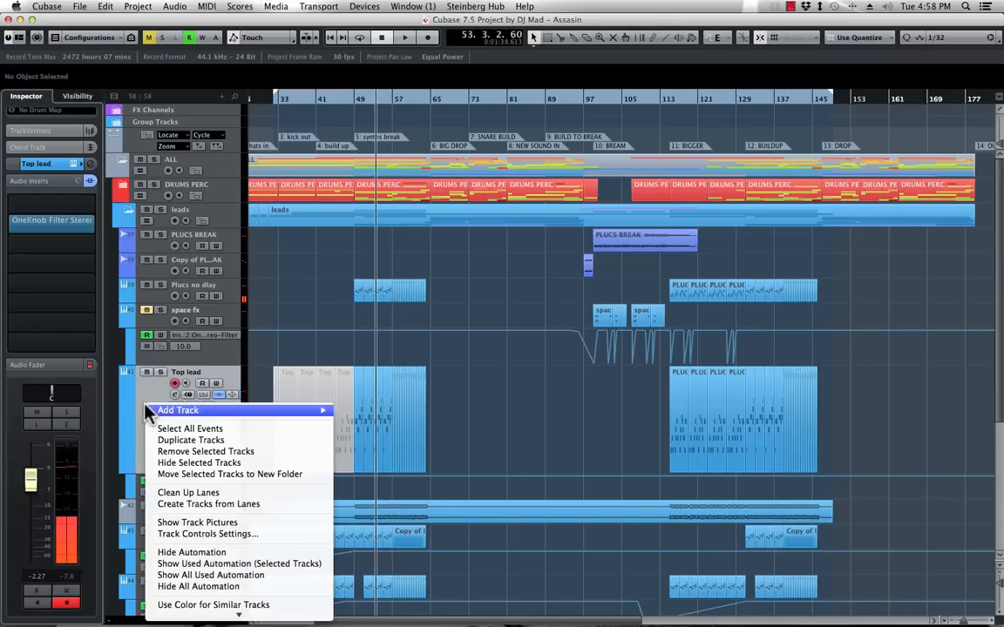
pyautogui.click(199, 452)
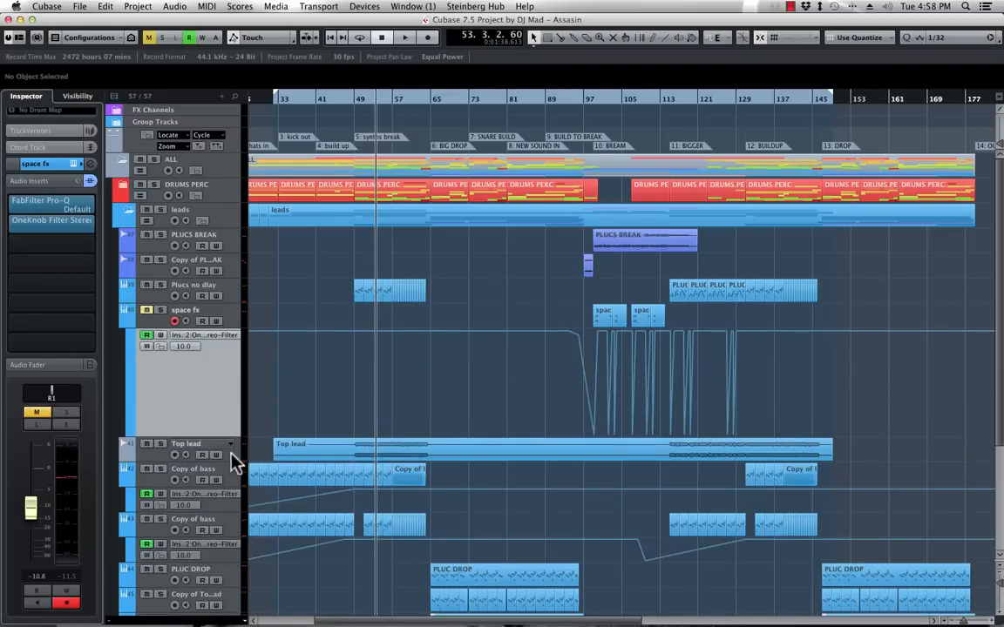
pyautogui.click(232, 454)
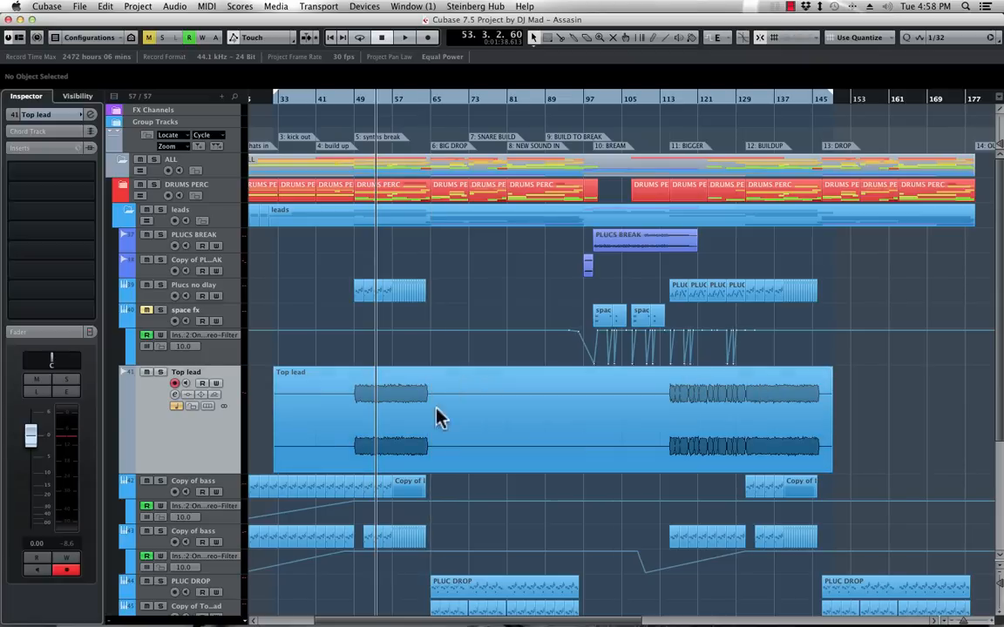
# With a Bar grid, split the Top lead audio at bar 65 and trim the two parts to start at bars 48 and 113
pyautogui.click(849, 38)
pyautogui.click(858, 16)
pyautogui.keyDown('alt'); pyautogui.click(433, 402); pyautogui.keyUp('alt')
pyautogui.moveTo(432, 469); pyautogui.dragTo(665, 449)
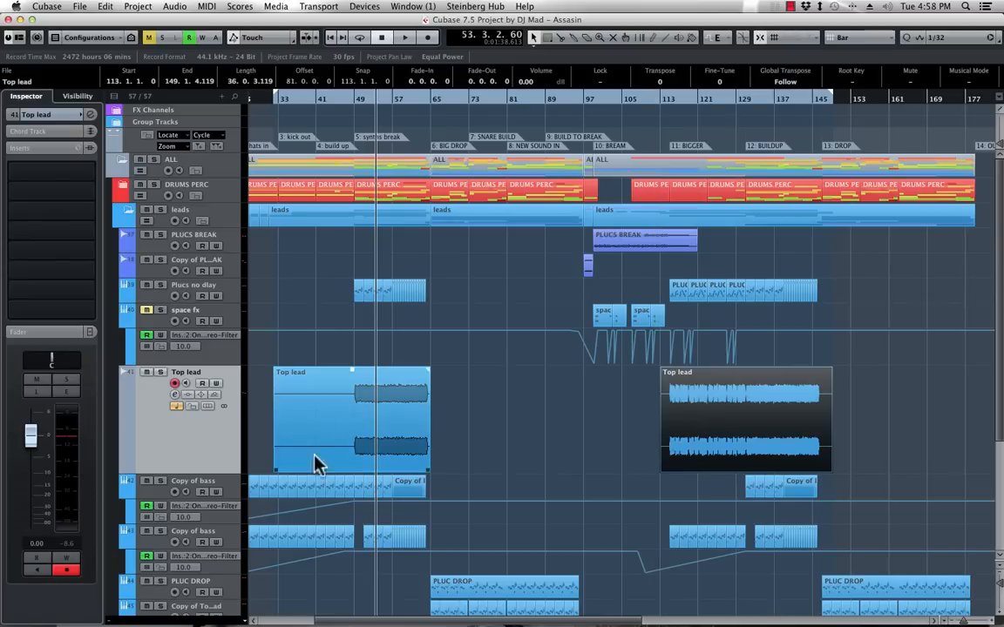
pyautogui.moveTo(274, 470); pyautogui.dragTo(350, 467)
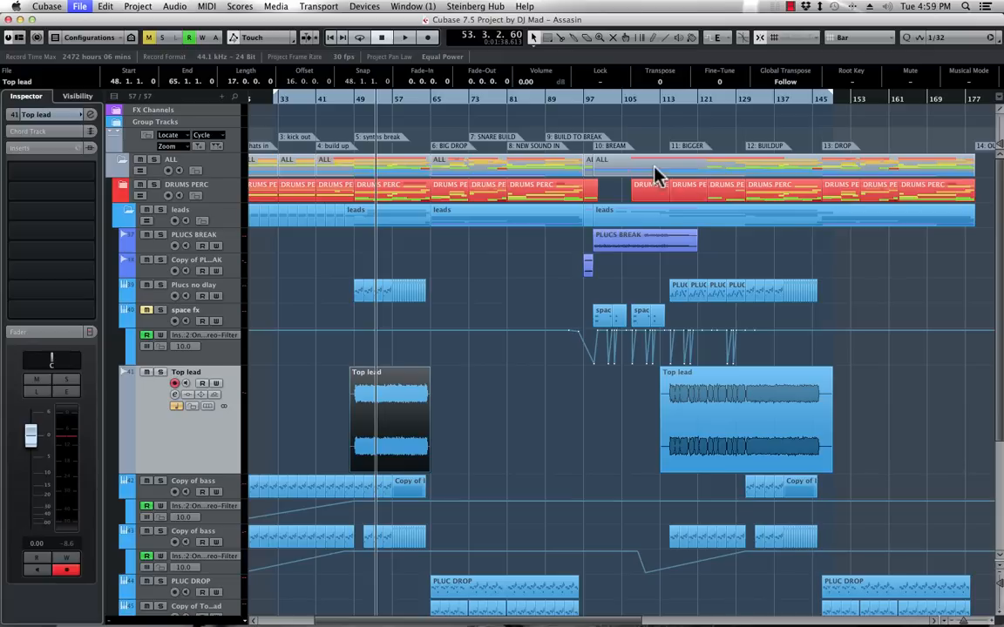
# Recolour the Top lead audio track violet-blue like PLUCS BREAK and duplicate the track
pyautogui.moveTo(653, 100); pyautogui.dragTo(719, 348)
pyautogui.hscroll(3, 716, 340)
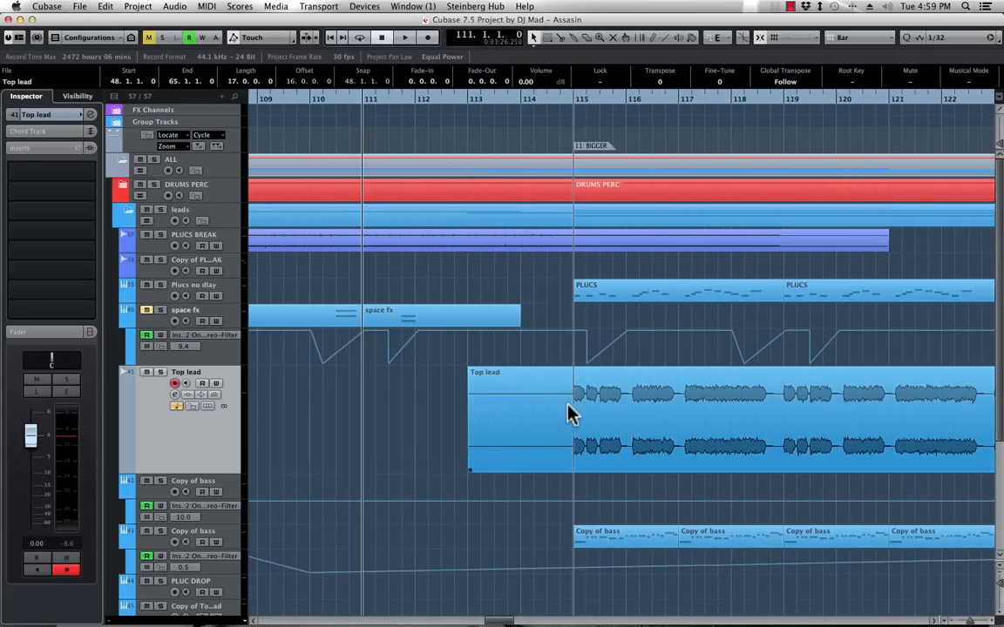
pyautogui.click(129, 416)
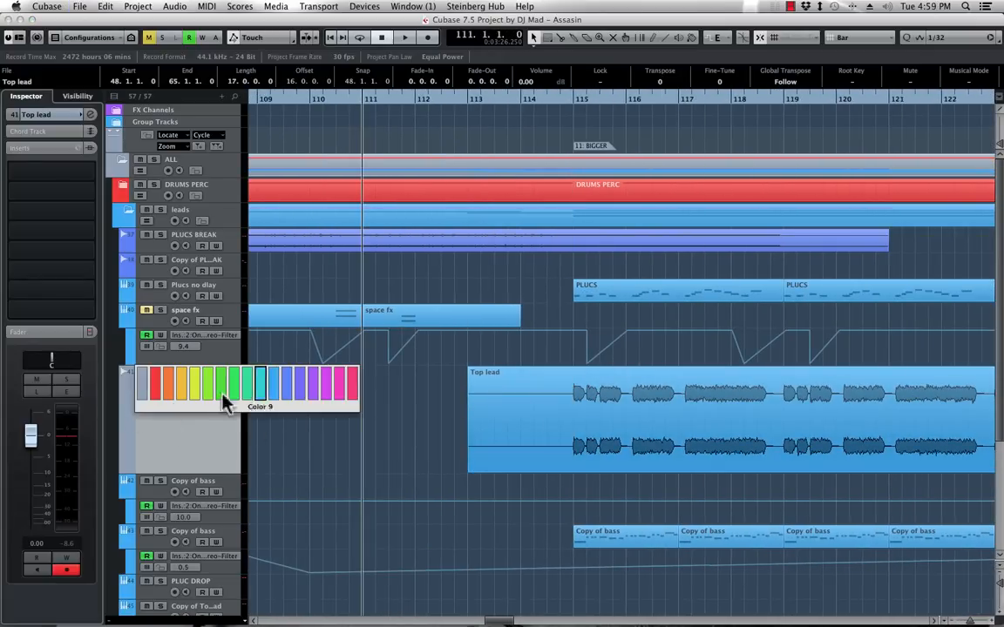
pyautogui.click(285, 392)
pyautogui.rightClick(181, 423)
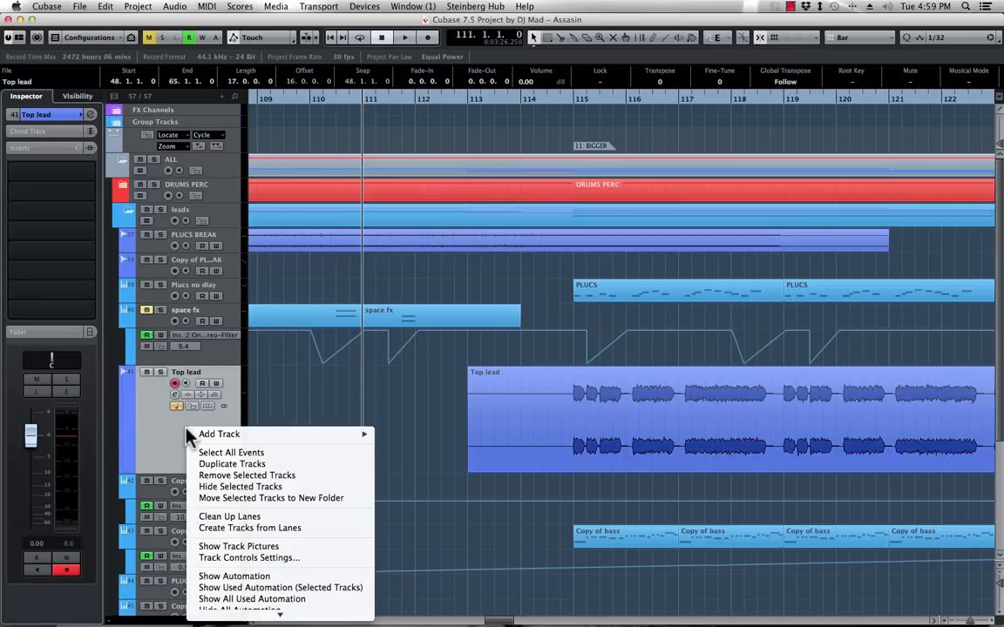
pyautogui.click(229, 469)
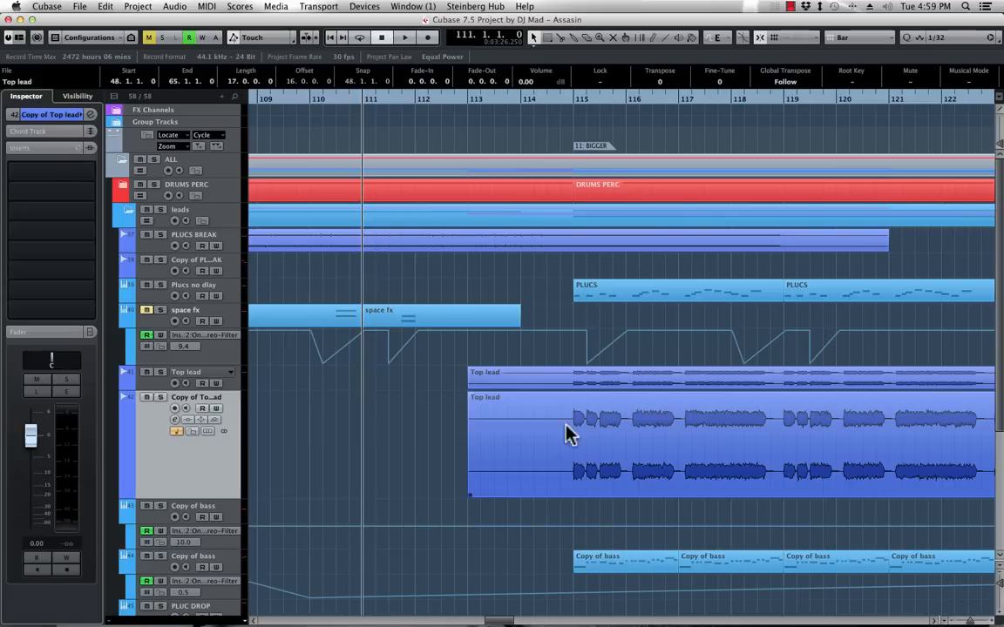
# Split the duplicated track's second Top lead event at bar 116 and delete everything after the split
pyautogui.keyDown('alt'); pyautogui.click(621, 422); pyautogui.keyUp('alt')
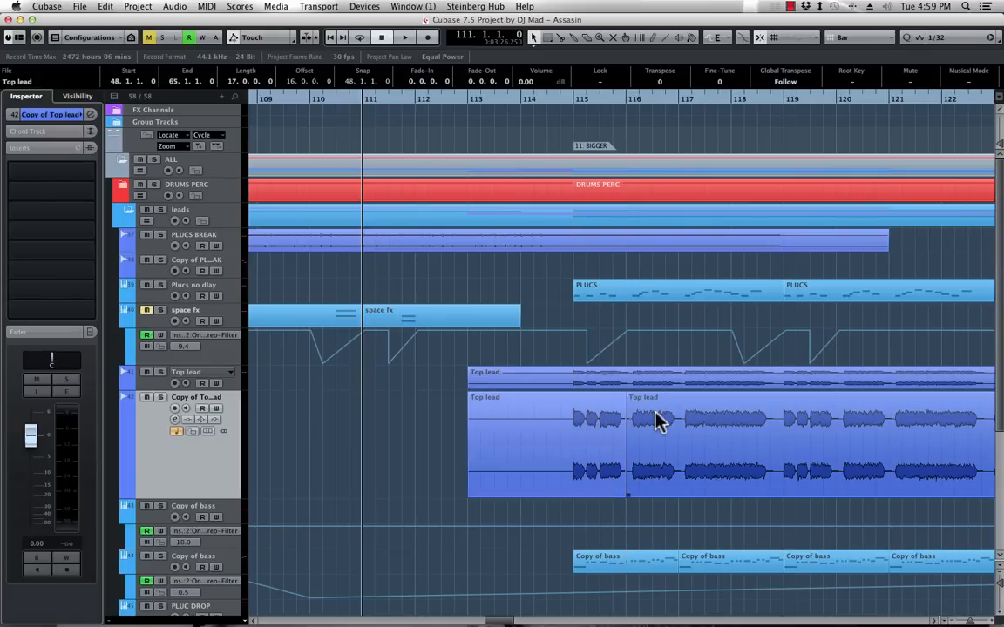
pyautogui.click(656, 416)
pyautogui.press('Delete')
pyautogui.click(784, 142)
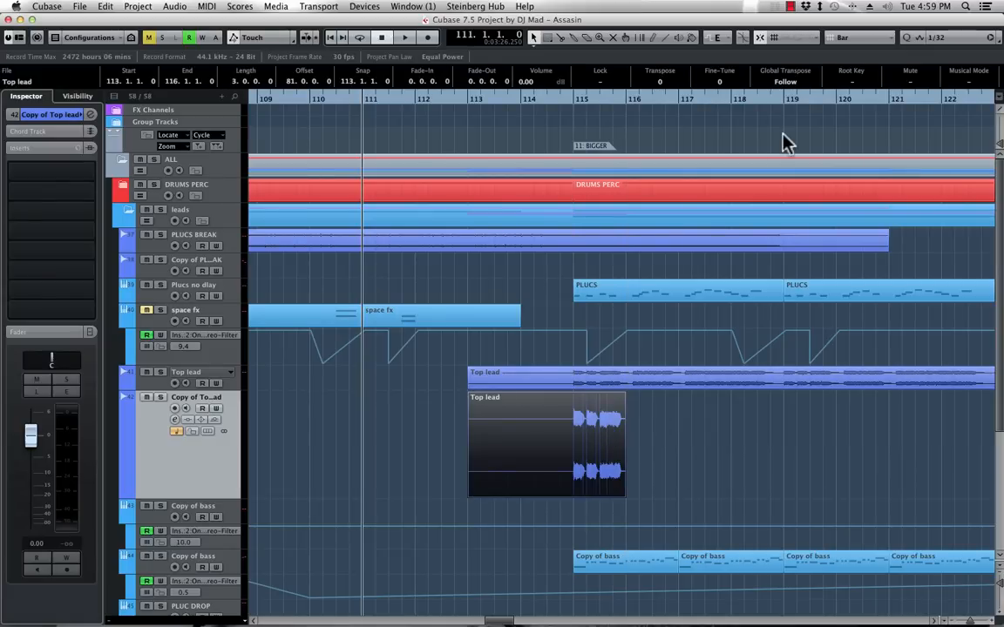
# With a Beat grid, cut the copied event down to its first note, from bar 115 to 115.2
pyautogui.click(852, 38)
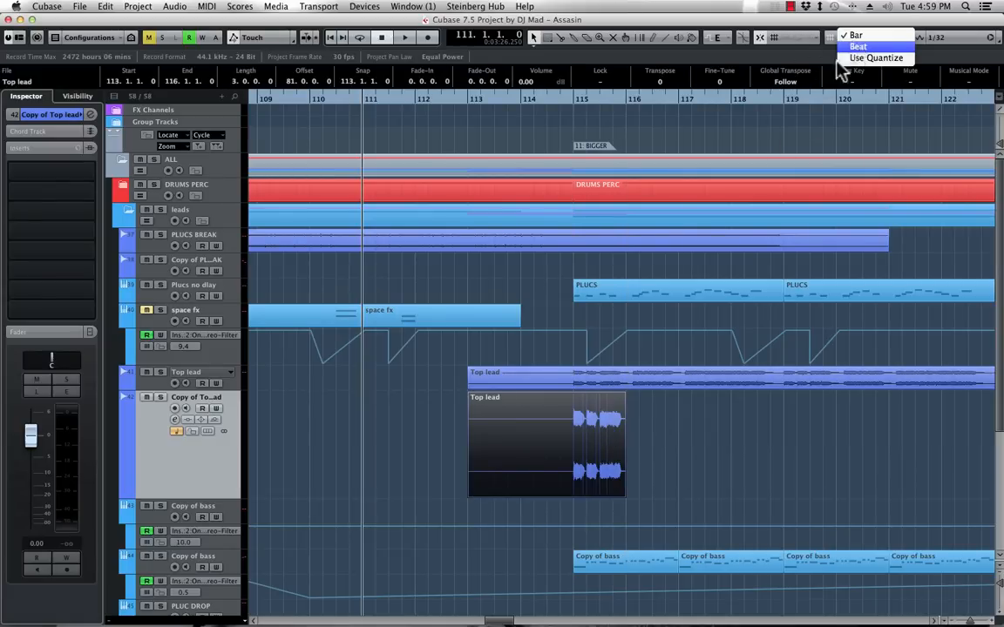
pyautogui.click(853, 49)
pyautogui.moveTo(473, 496); pyautogui.dragTo(575, 501)
pyautogui.moveTo(575, 103); pyautogui.dragTo(608, 250)
pyautogui.keyDown('alt'); pyautogui.click(824, 438); pyautogui.keyUp('alt')
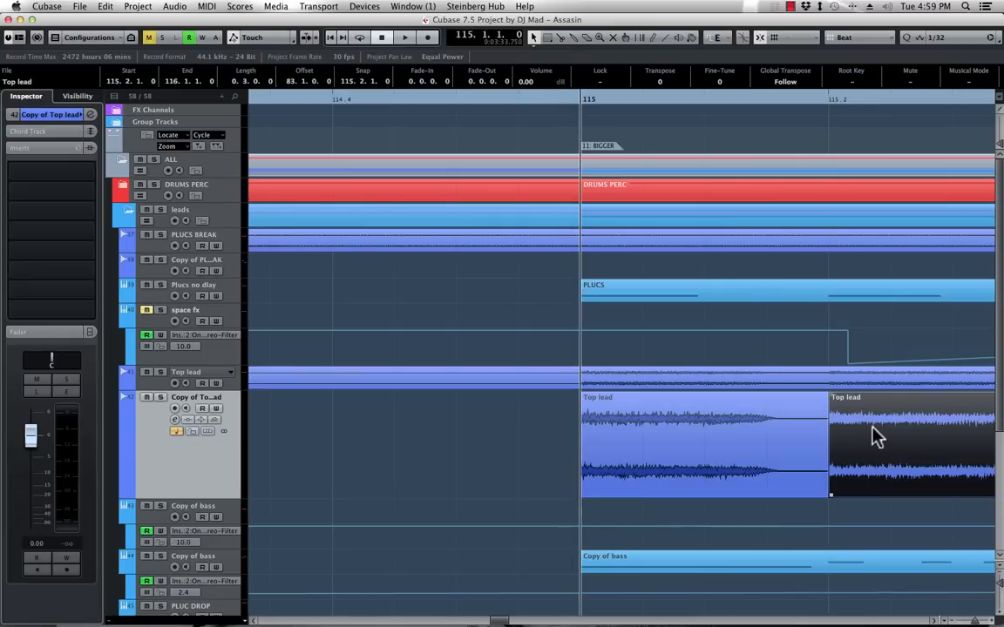
pyautogui.press('Delete')
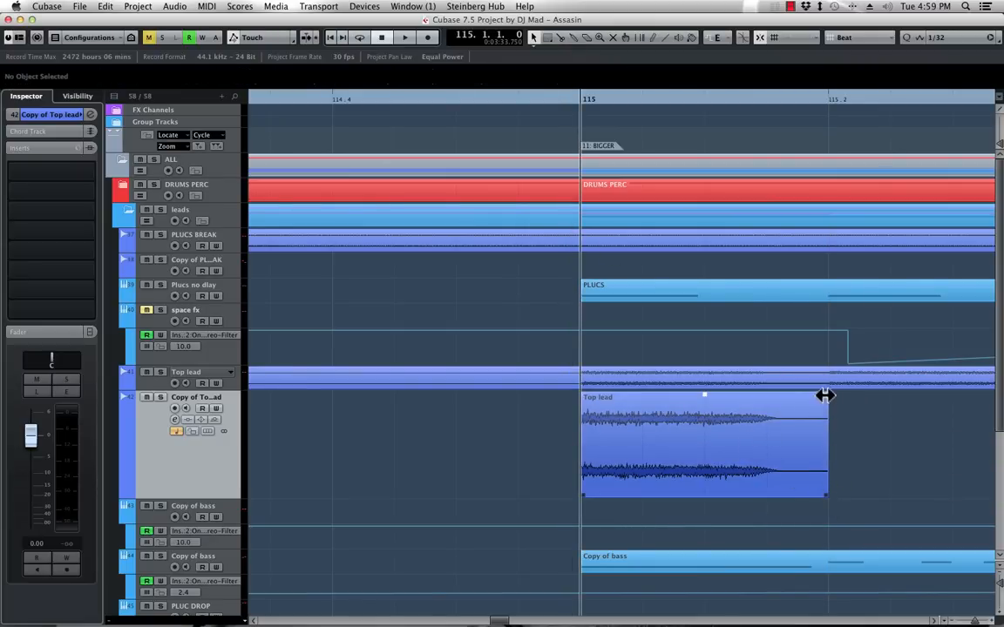
# Bounce the one-beat Top lead event at bar 115 to a new audio file that replaces it
pyautogui.click(688, 436)
pyautogui.press('b')
pyautogui.press('Return')
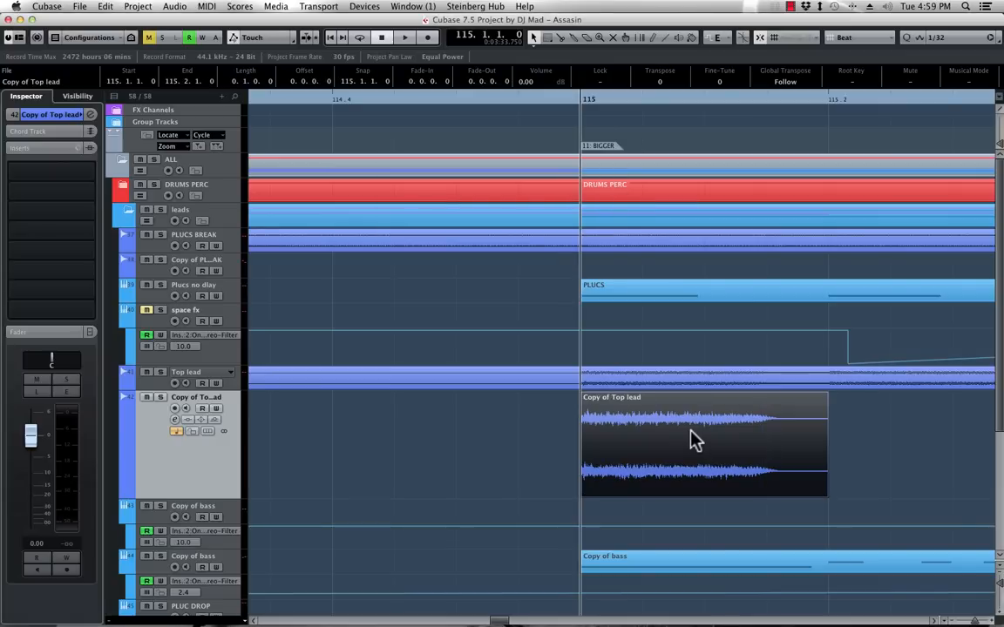
# Process the bounced one-beat event offline with Steinberg's REVelation reverb at 100% mix
pyautogui.rightClick(692, 440)
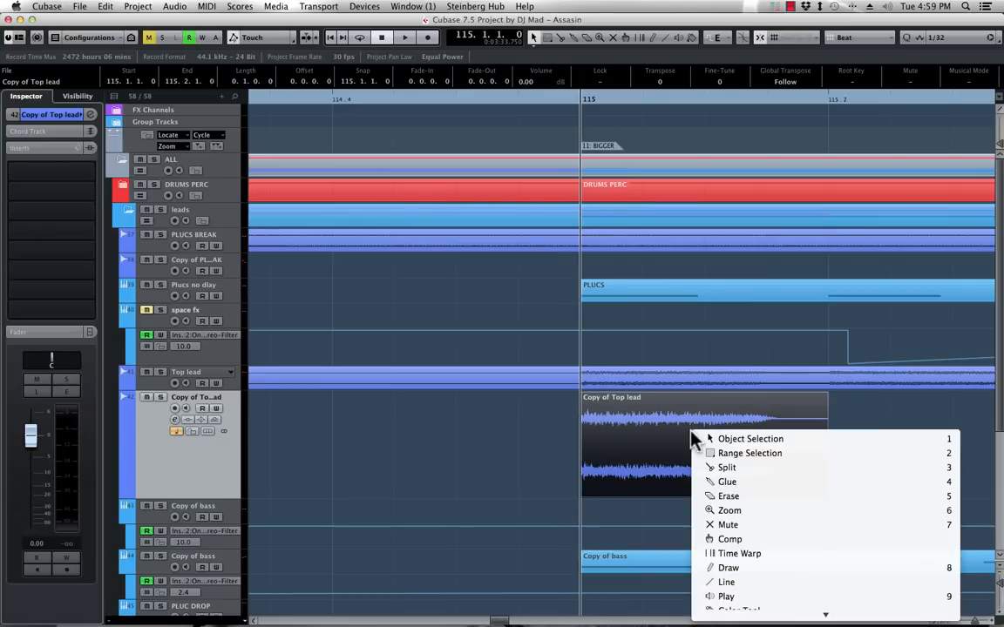
pyautogui.moveTo(745, 616)
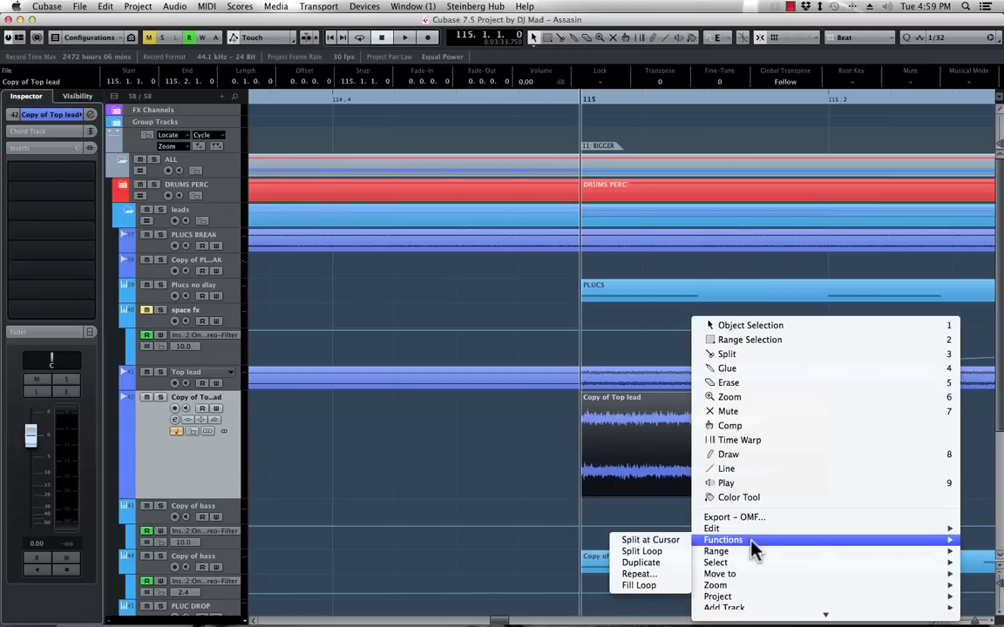
pyautogui.moveTo(755, 564)
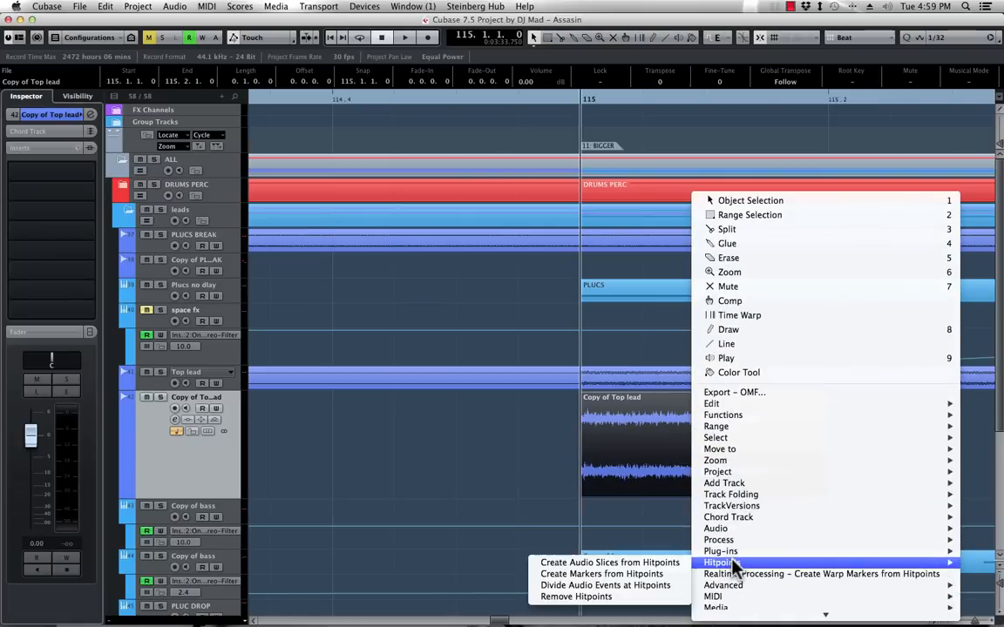
pyautogui.moveTo(767, 496)
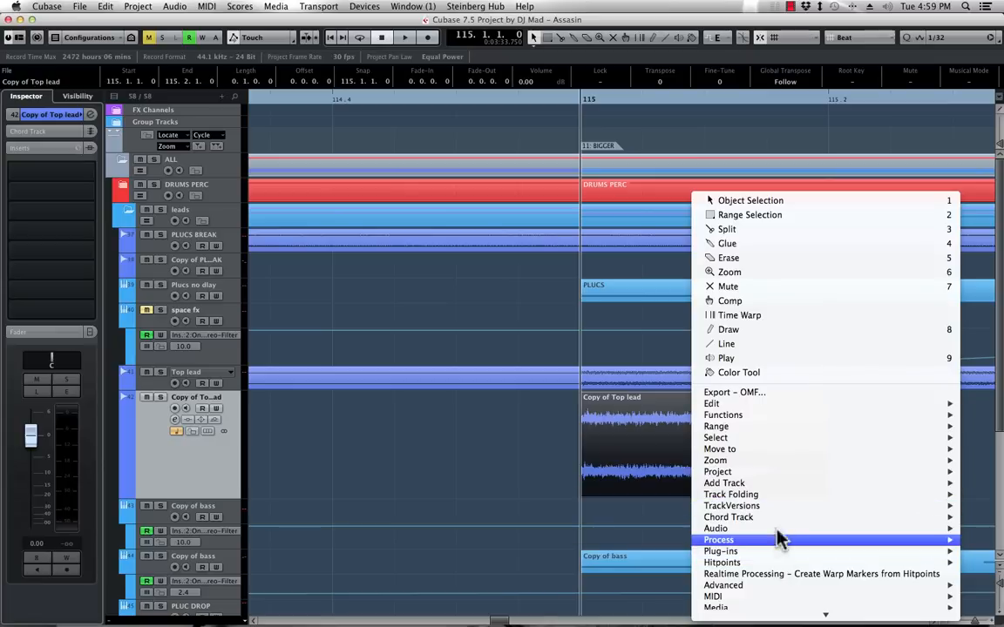
pyautogui.moveTo(778, 549)
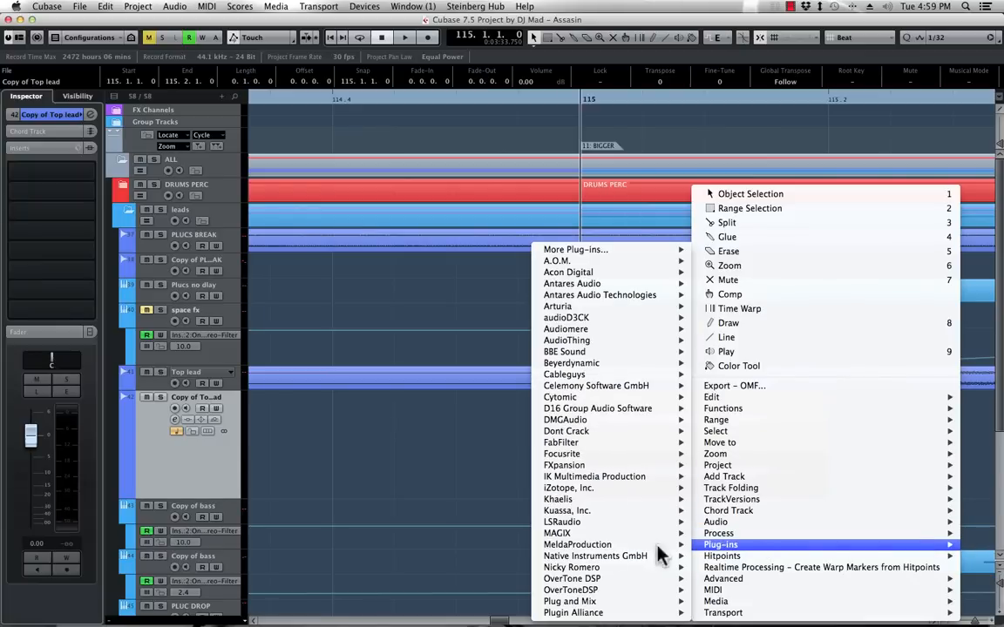
pyautogui.moveTo(613, 568)
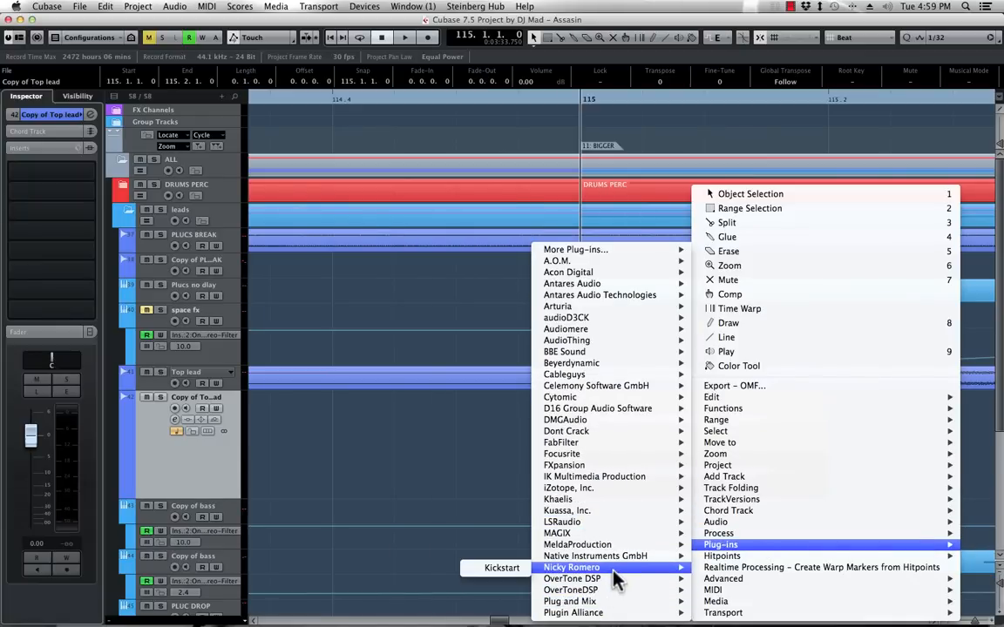
pyautogui.moveTo(610, 521)
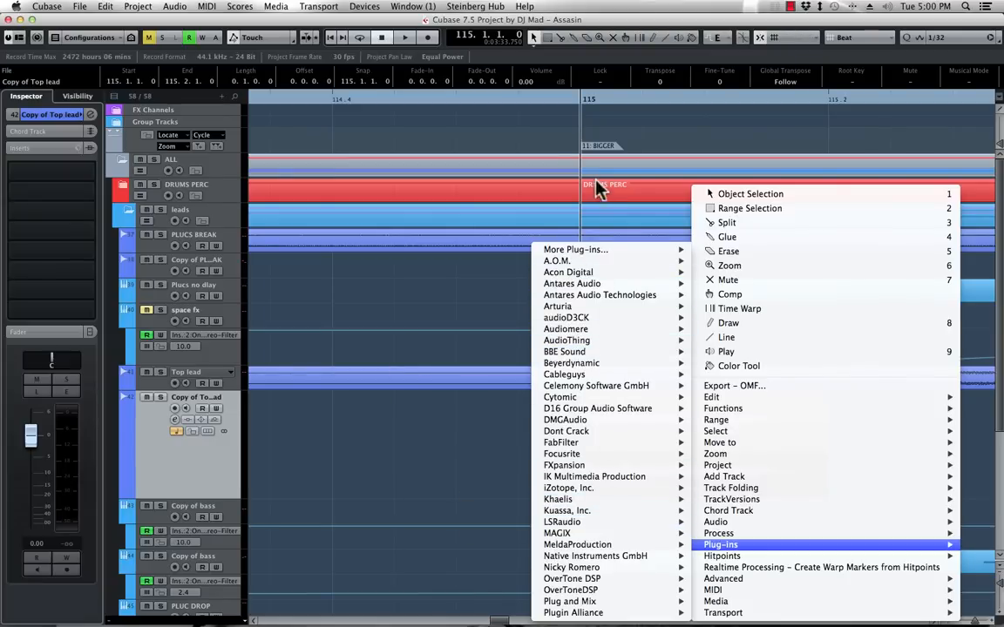
pyautogui.moveTo(567, 250)
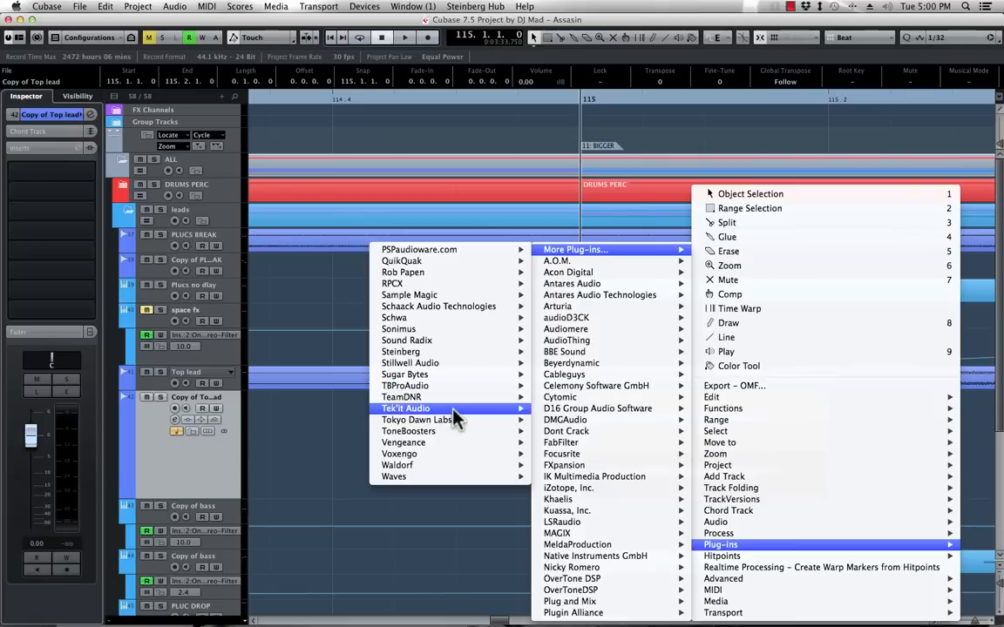
pyautogui.moveTo(426, 359)
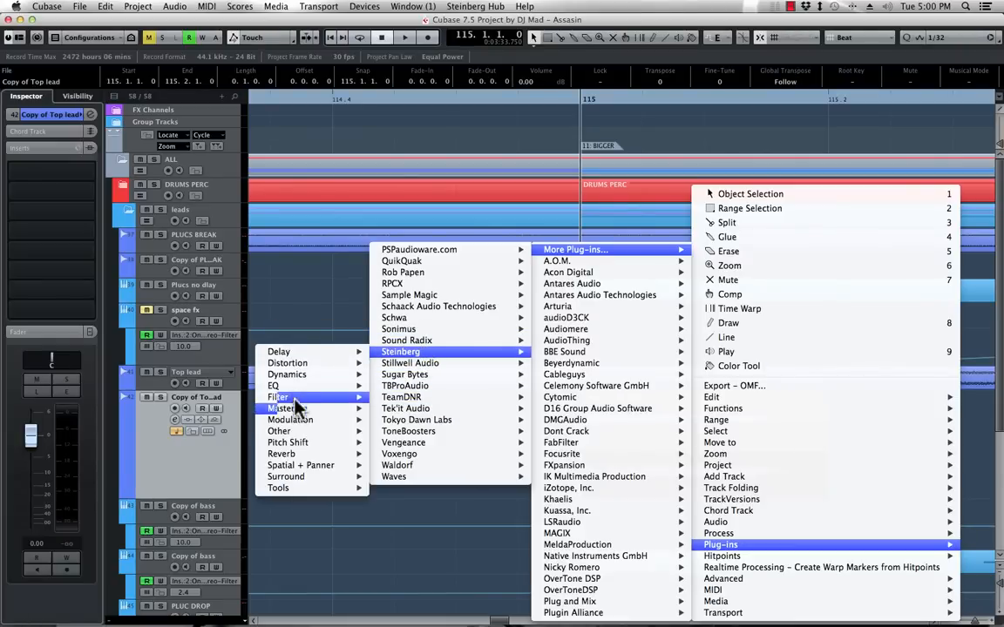
pyautogui.moveTo(296, 457)
pyautogui.click(225, 456)
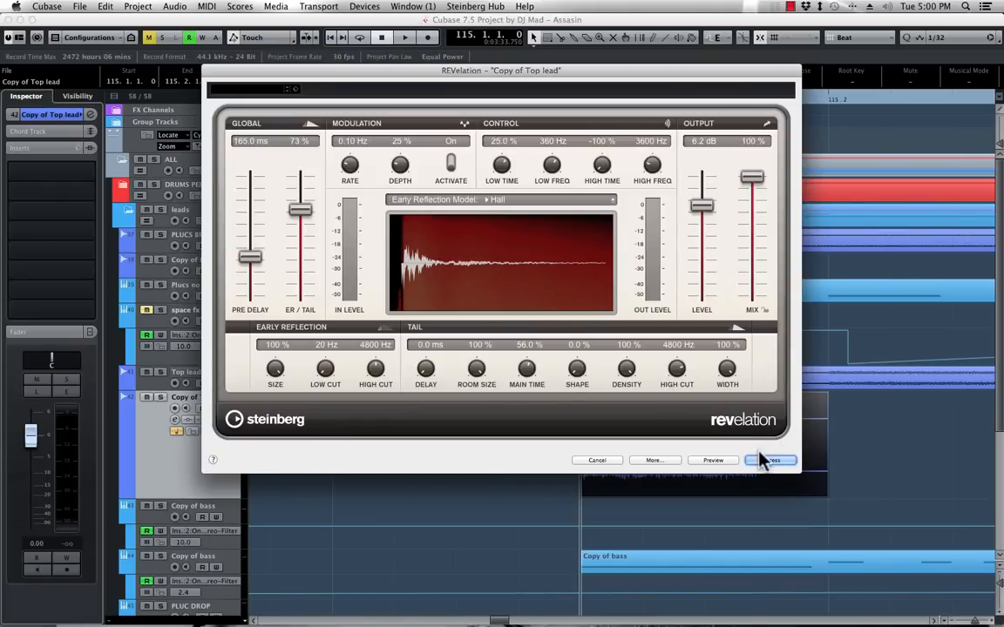
pyautogui.click(766, 460)
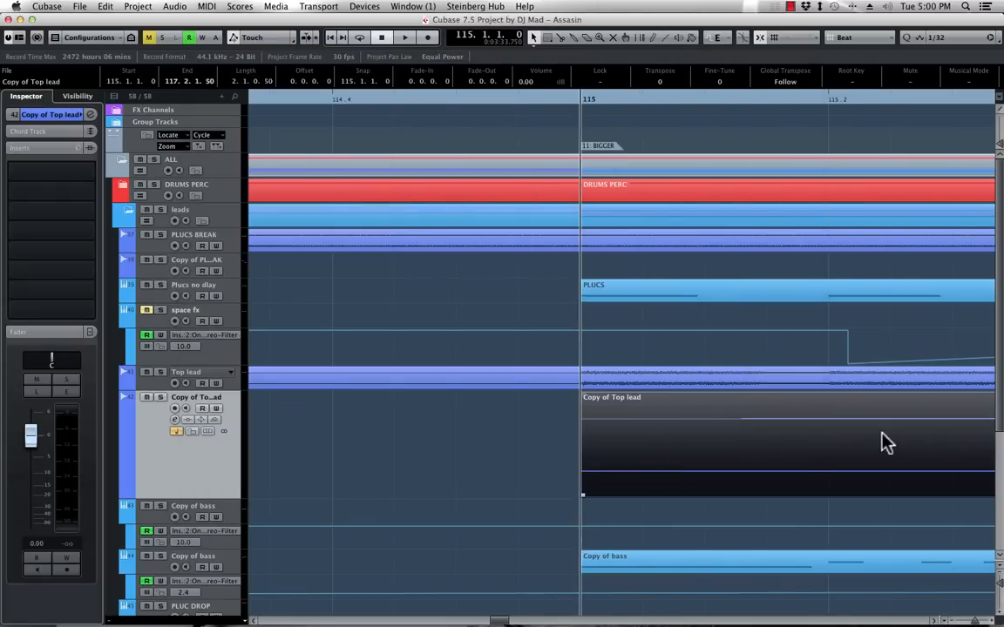
# Move the reversed reverb event to start at bar 113 and trim its end to 115.2
pyautogui.moveTo(934, 442); pyautogui.dragTo(343, 454)
pyautogui.moveTo(878, 460); pyautogui.dragTo(748, 449)
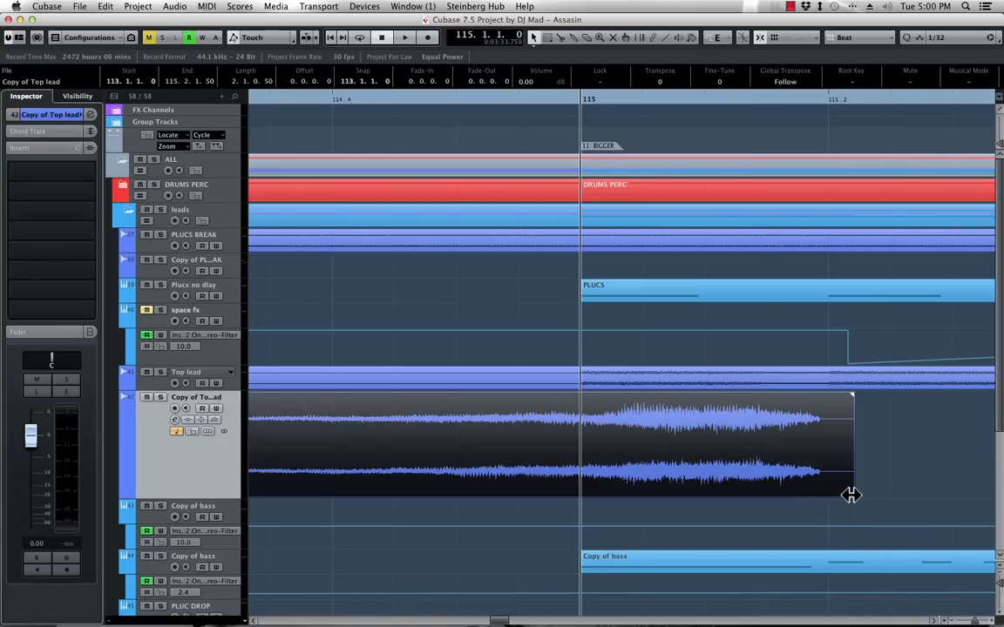
pyautogui.moveTo(850, 495); pyautogui.dragTo(744, 477)
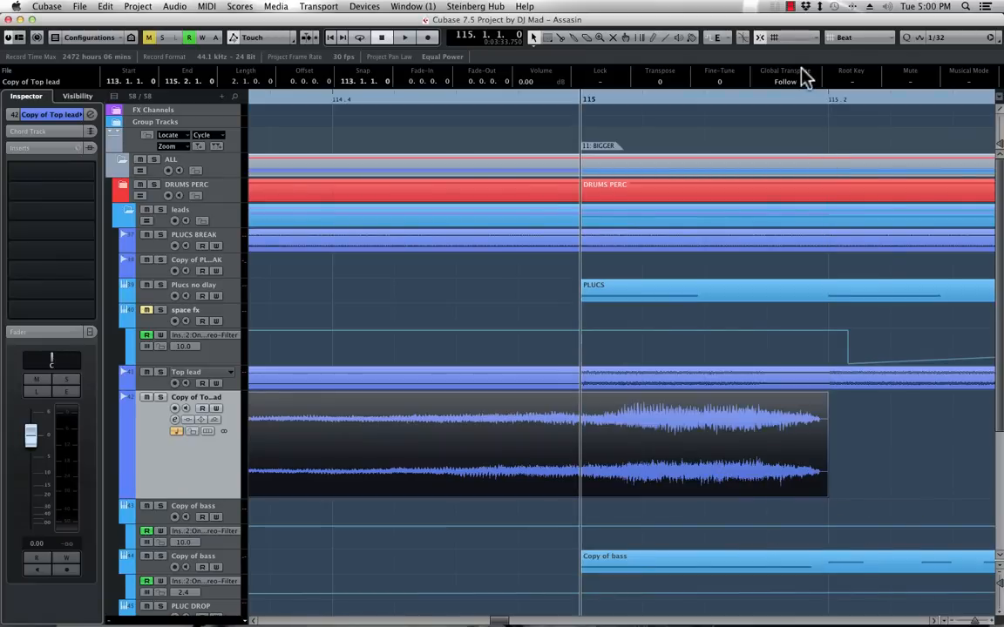
# With the Use Quantize grid, trim the reversed swell's end to 115.1.1.60 and add a fade-out starting at bar 115
pyautogui.click(858, 37)
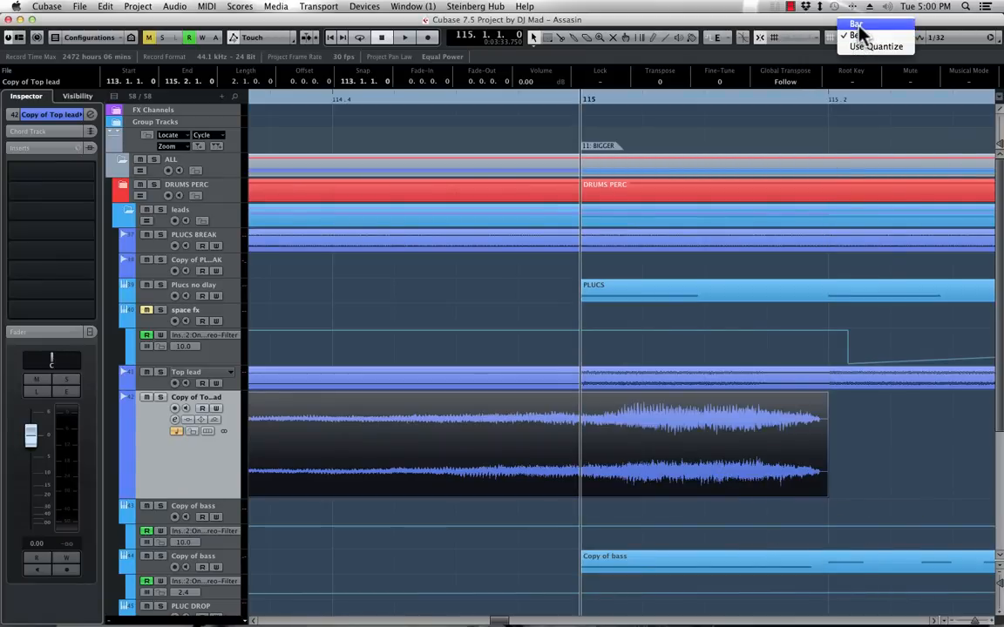
pyautogui.click(863, 45)
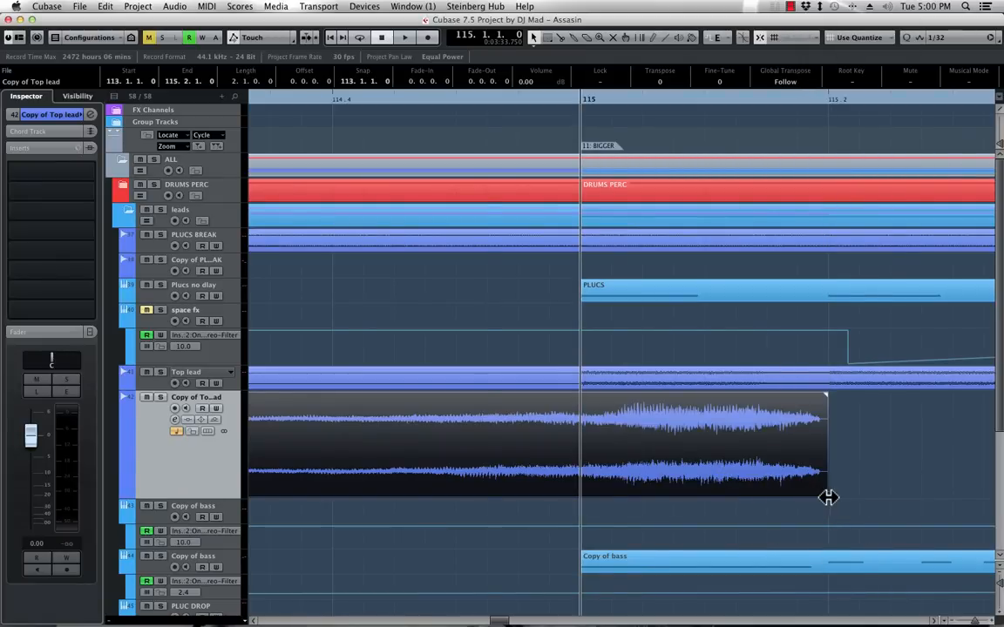
pyautogui.moveTo(825, 497); pyautogui.dragTo(611, 497)
pyautogui.moveTo(608, 394); pyautogui.dragTo(580, 394)
# Play back the fade at bar 115, including the lead-in from about bar 110
pyautogui.press('space')
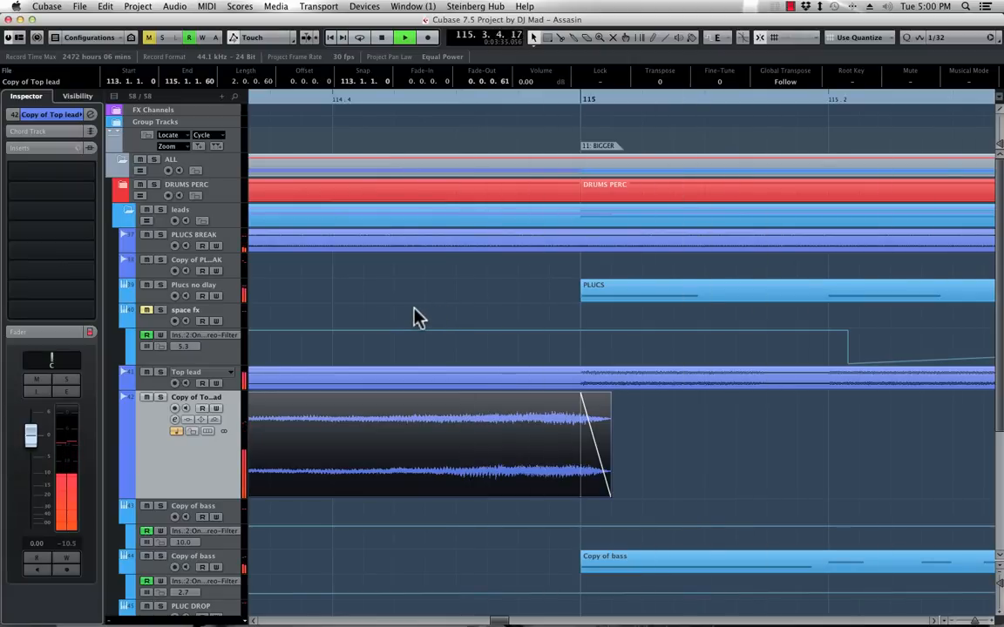
pyautogui.press('g')
pyautogui.press('g')
pyautogui.press('g')
pyautogui.press('g')
pyautogui.press('g')
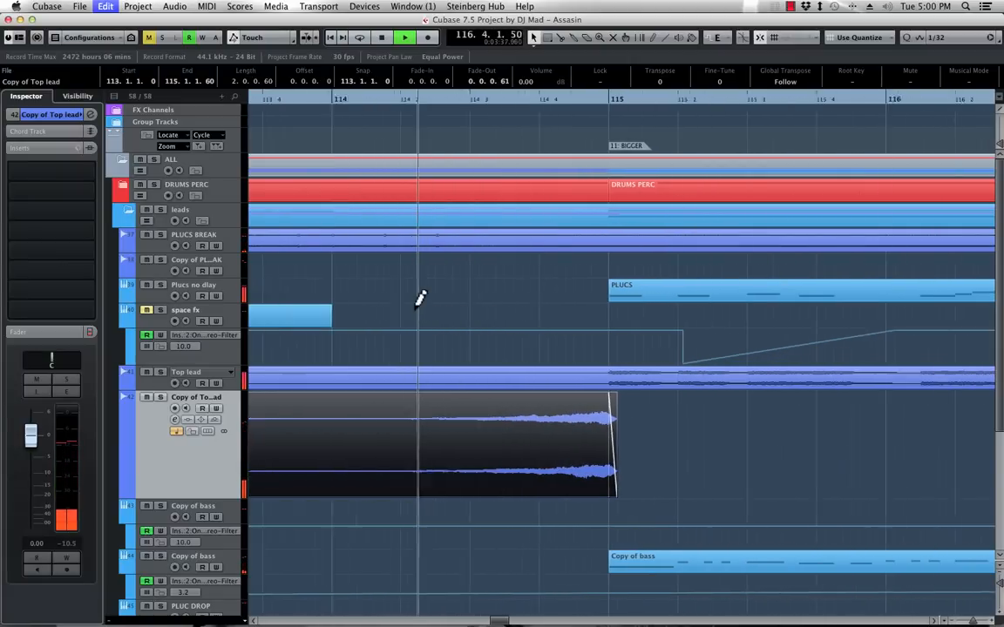
pyautogui.press('g')
pyautogui.press('g')
pyautogui.press('g')
pyautogui.press('g')
pyautogui.press('g')
pyautogui.press('g')
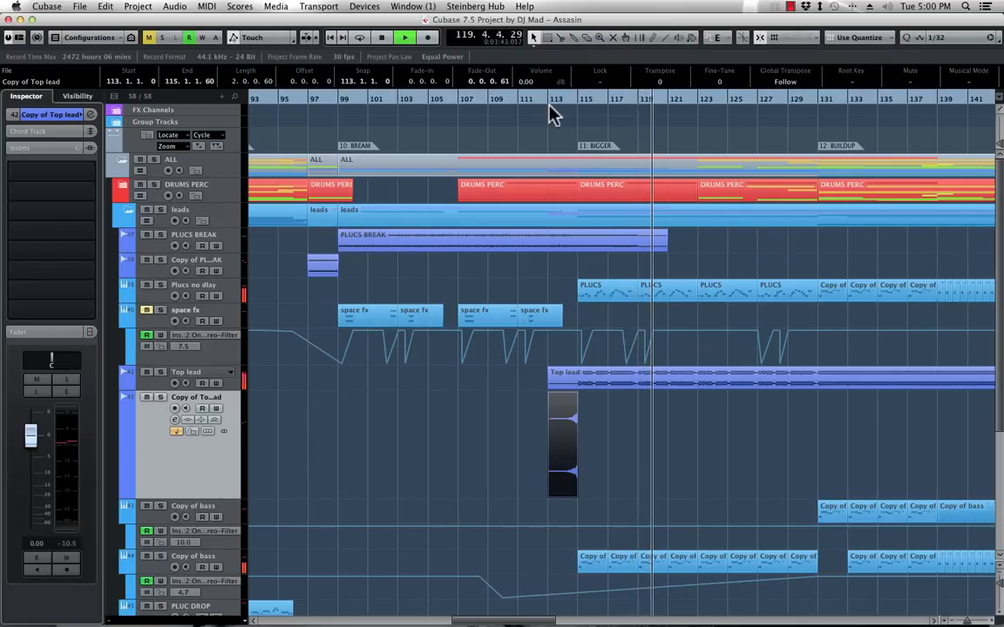
pyautogui.click(509, 101)
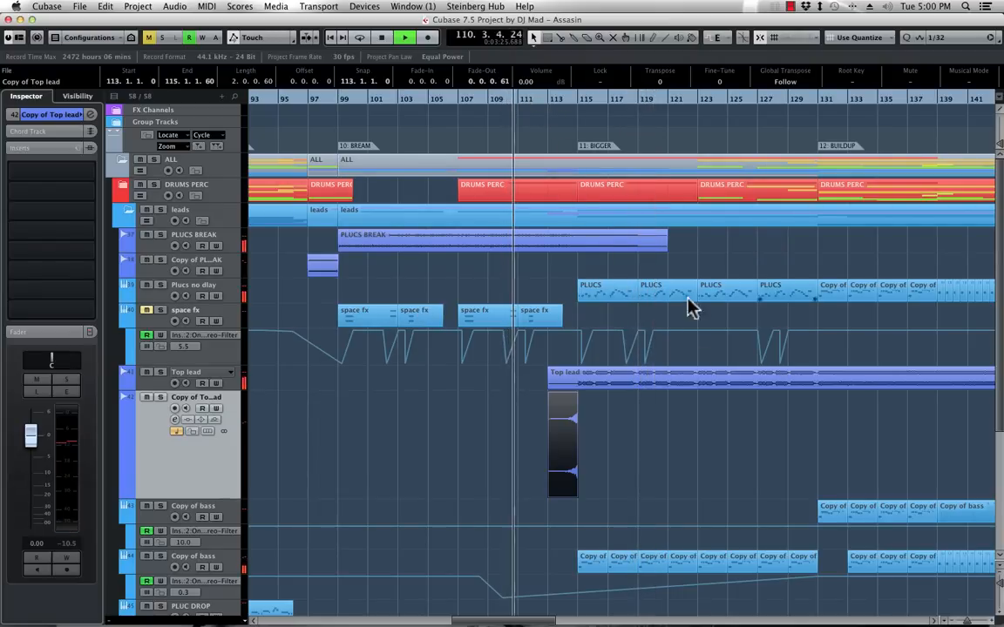
# Unmute the space fx track and restart playback from bar 107
pyautogui.click(198, 311)
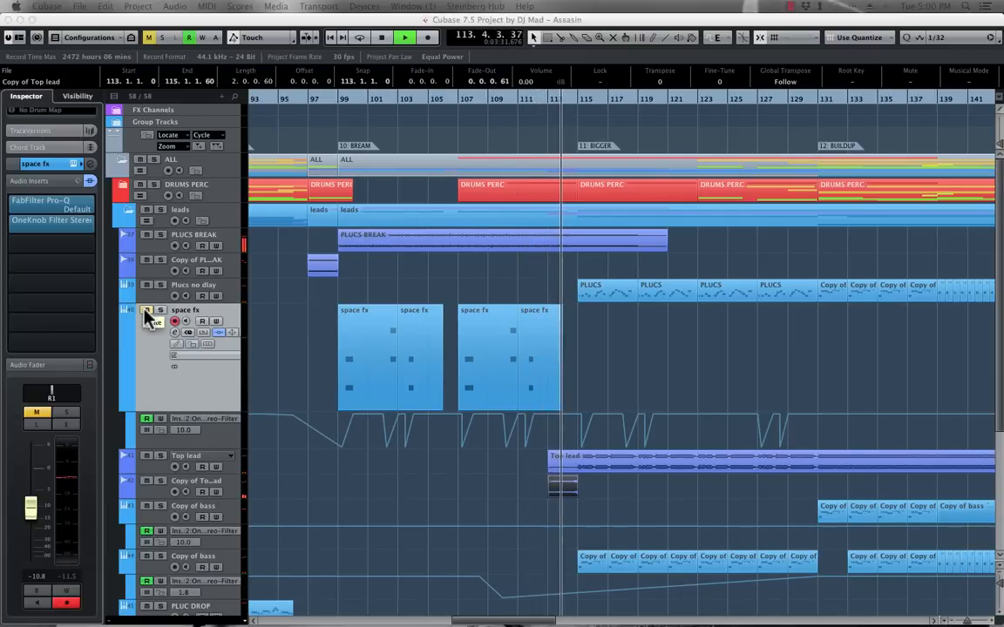
pyautogui.press('space')
pyautogui.scroll(-3, 565, 385)
pyautogui.scroll(3, 565, 385)
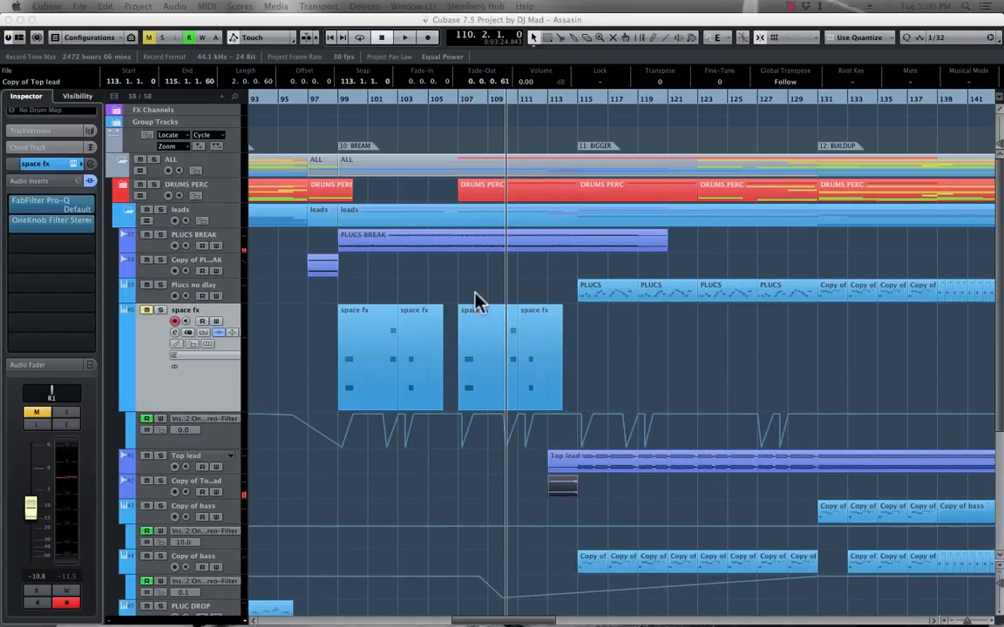
pyautogui.click(461, 101)
pyautogui.press('space')
pyautogui.click(146, 310)
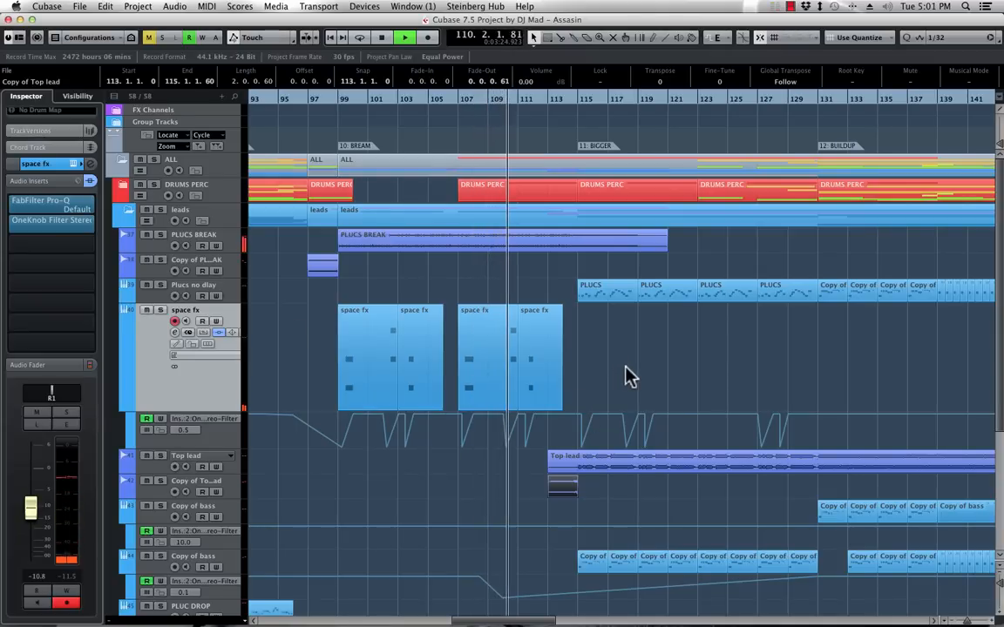
# Listen to the space fx transition into bar 115 and the section from about bar 122
pyautogui.scroll(-3, 629, 376)
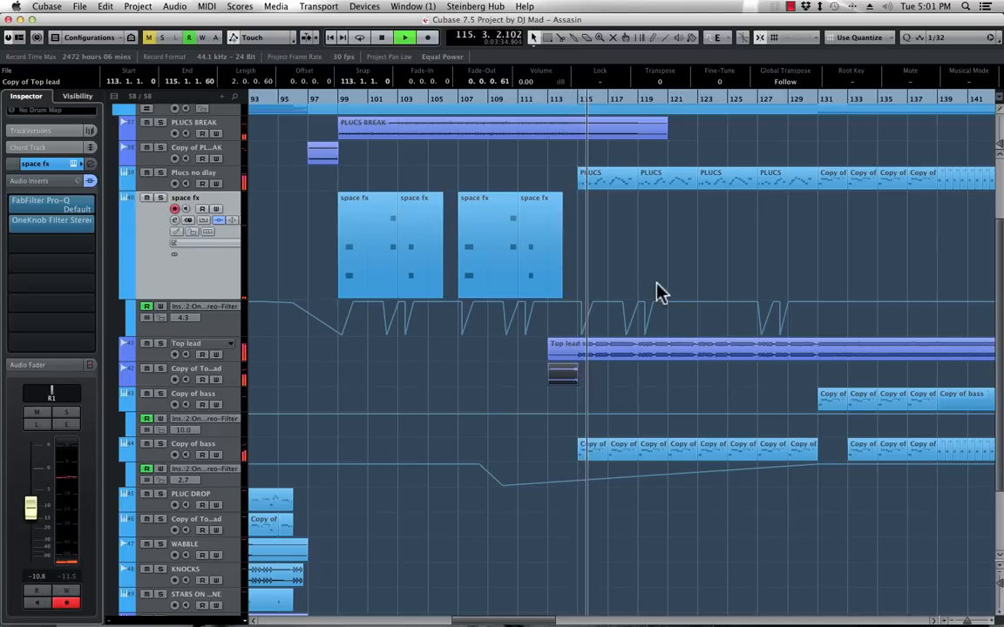
pyautogui.scroll(3, 658, 290)
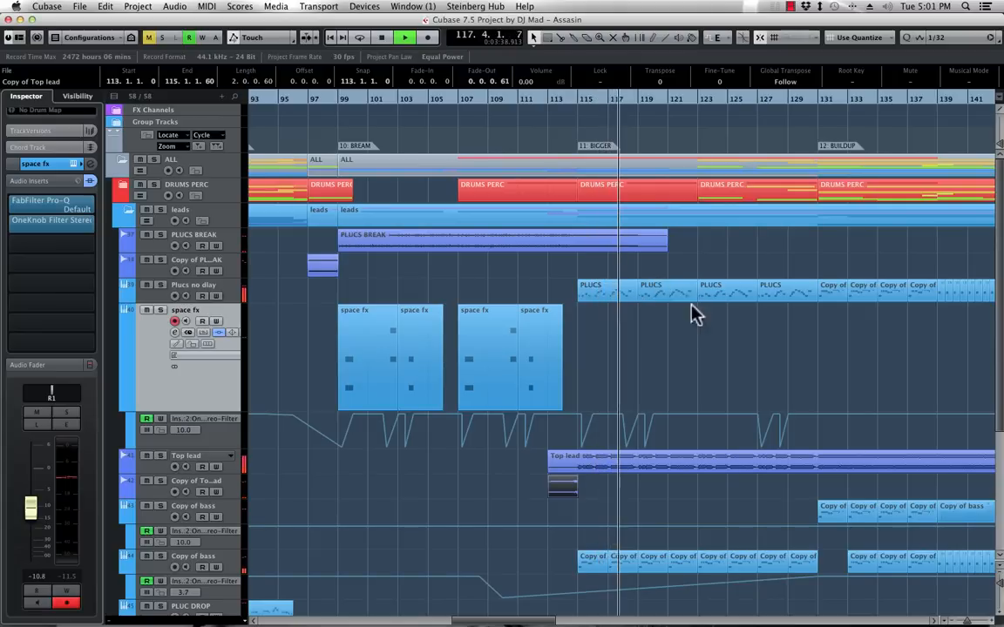
pyautogui.press('space')
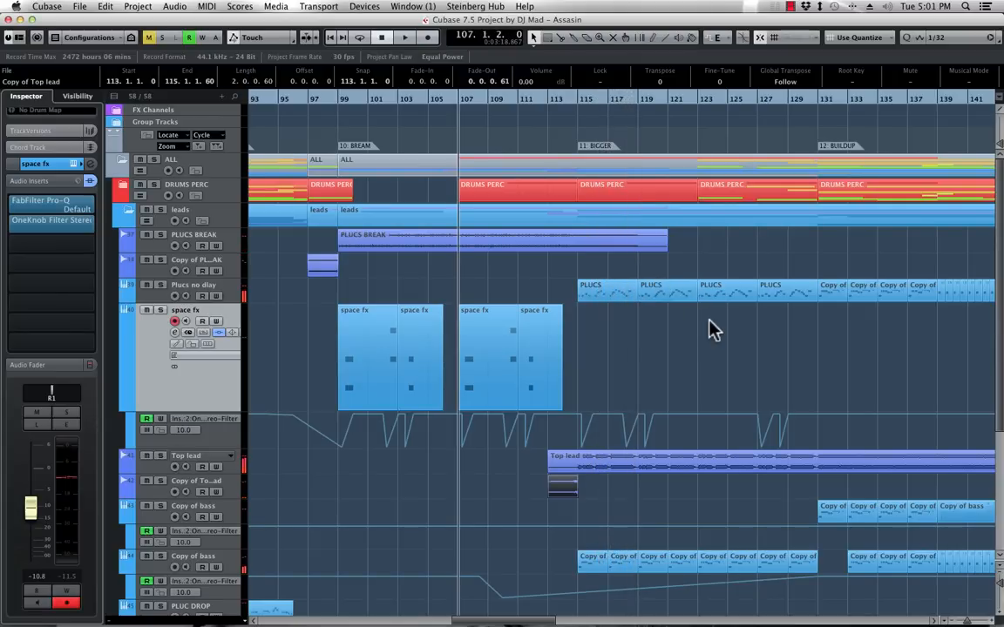
pyautogui.press('g')
pyautogui.press('g')
pyautogui.press('g')
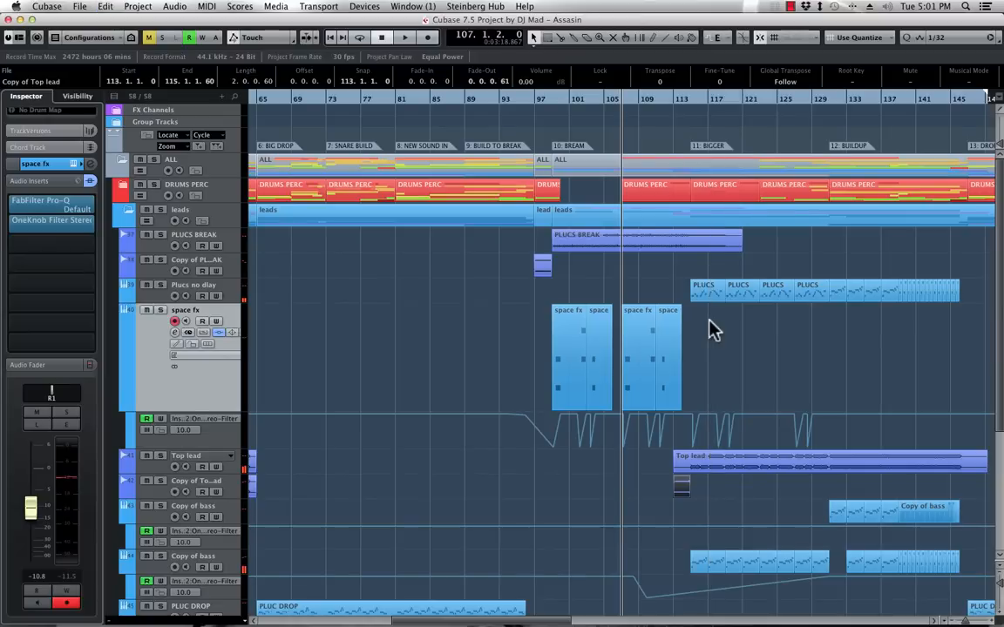
pyautogui.hscroll(5, 709, 322)
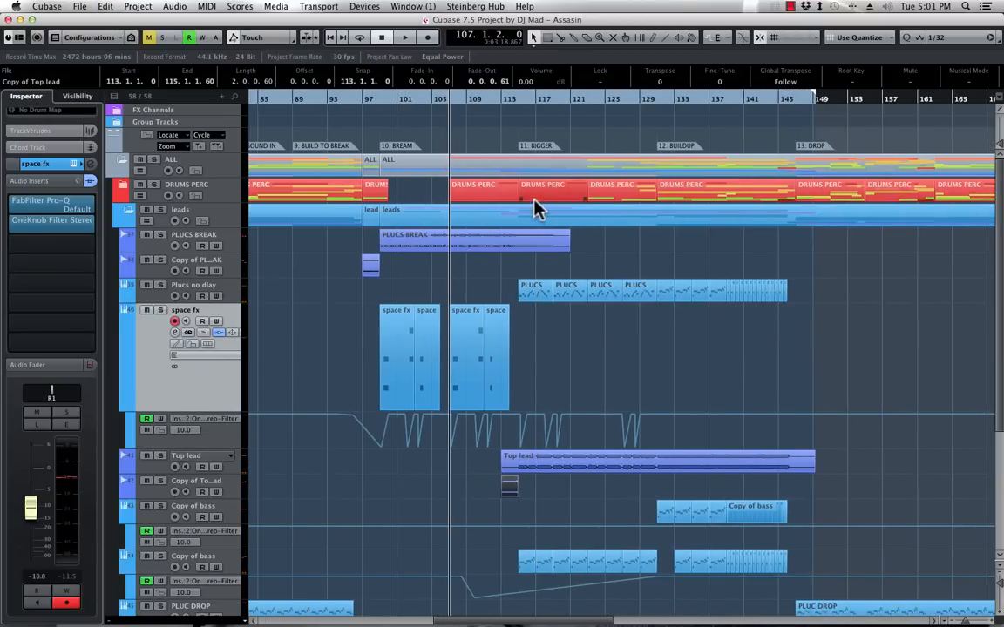
pyautogui.click(540, 105)
pyautogui.press('space')
pyautogui.click(584, 105)
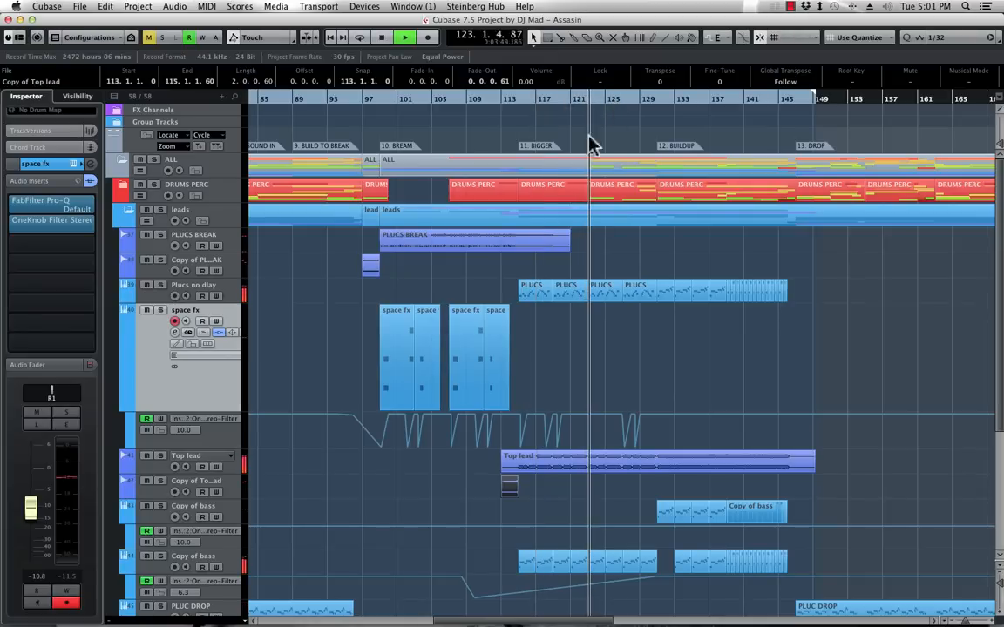
pyautogui.scroll(-5, 546, 414)
pyautogui.scroll(5, 546, 415)
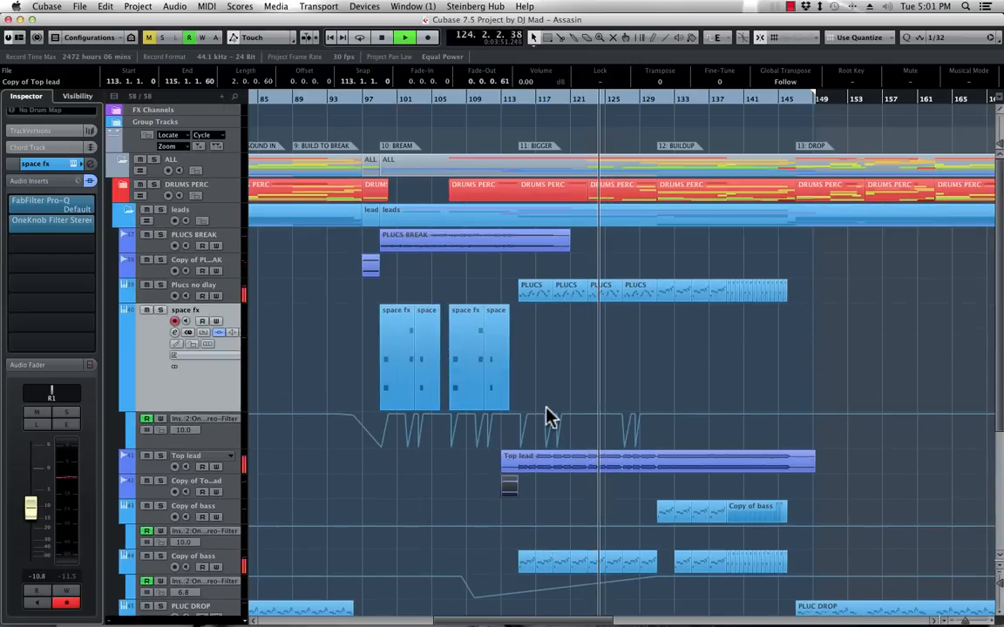
# In the DRUMS PERC folder, use a Bar grid to split the bar 123 snare-and-clap event at 125 and copy its first part to 121
pyautogui.click(123, 186)
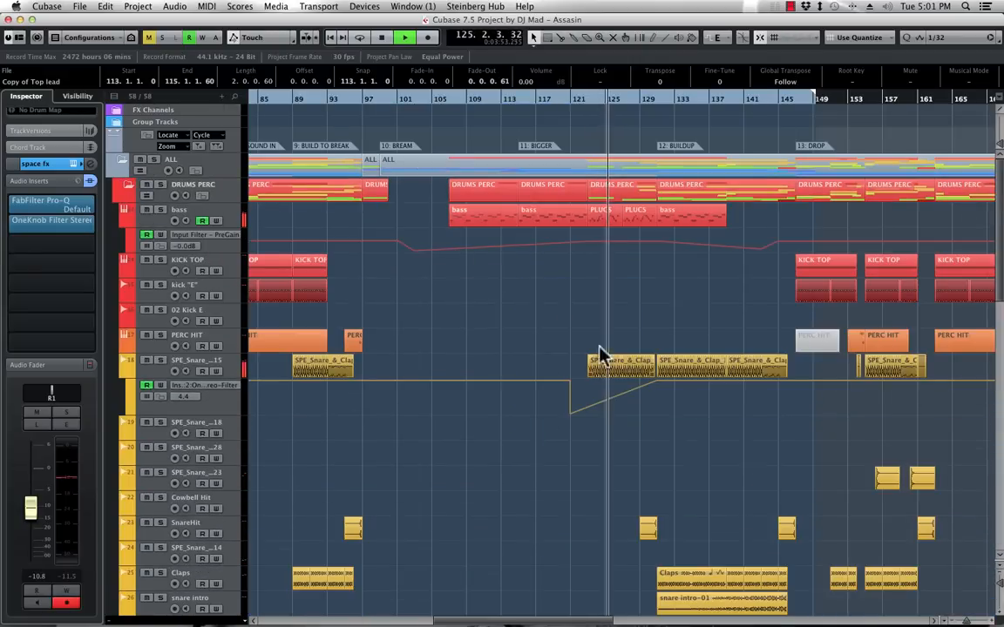
pyautogui.scroll(-3, 575, 340)
pyautogui.click(571, 103)
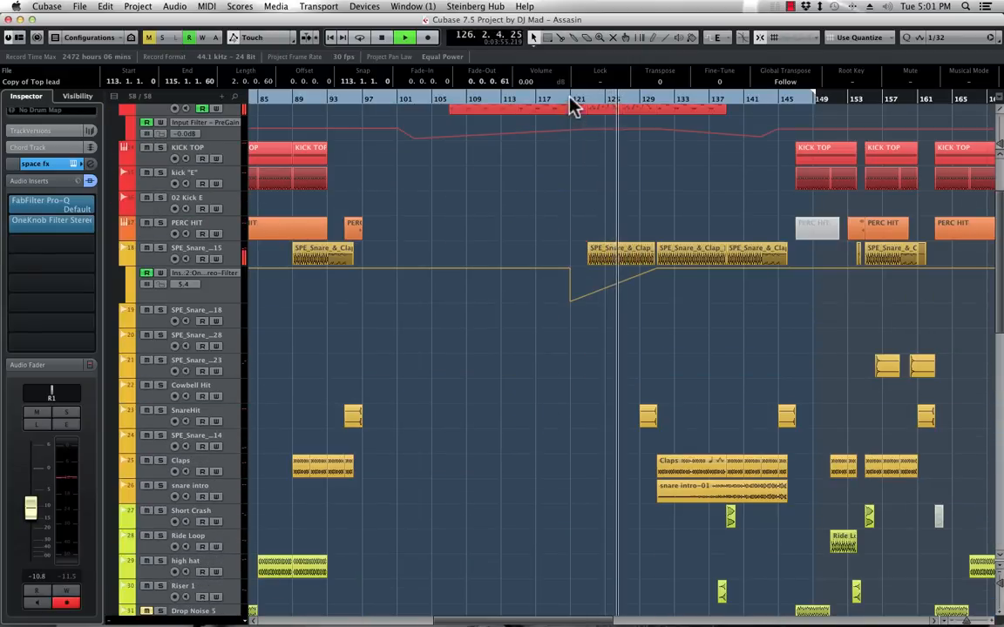
pyautogui.moveTo(589, 265)
pyautogui.mouseDown()
pyautogui.moveTo(566, 271)
pyautogui.moveTo(590, 268)
pyautogui.mouseUp()
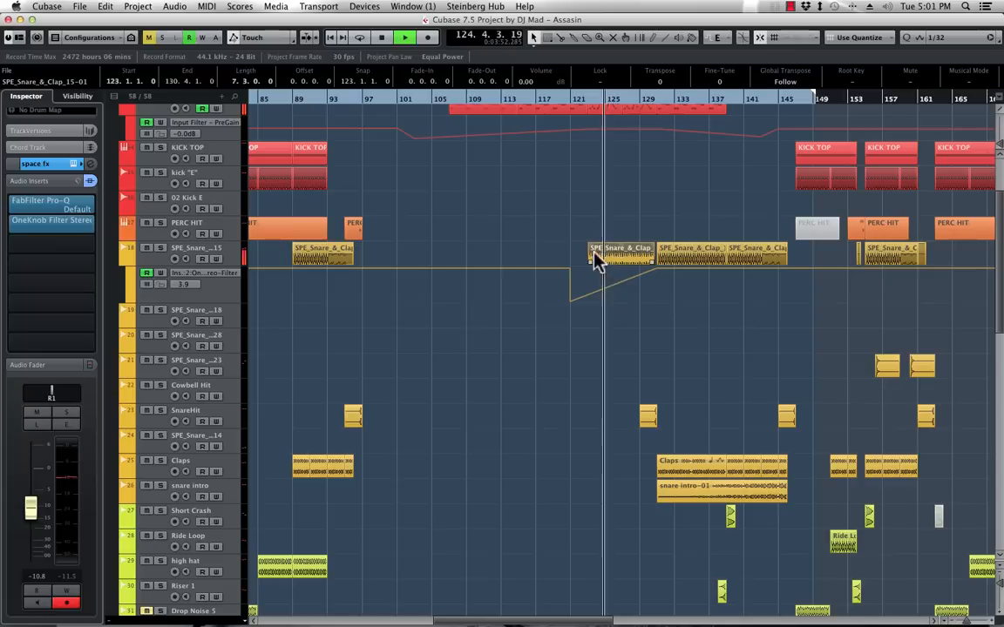
pyautogui.press('h')
pyautogui.press('h')
pyautogui.press('h')
pyautogui.press('h')
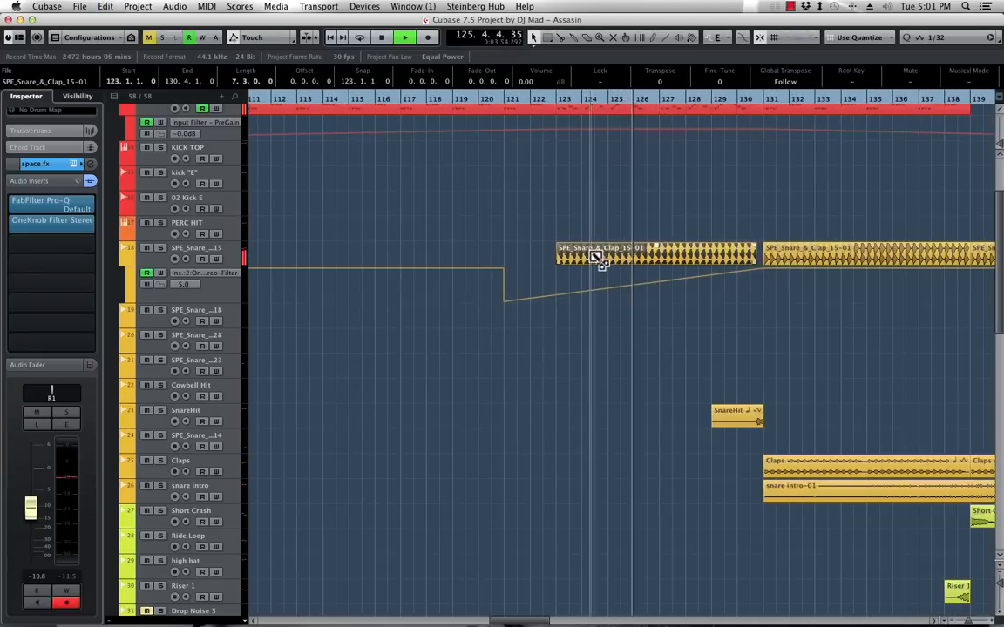
pyautogui.click(876, 39)
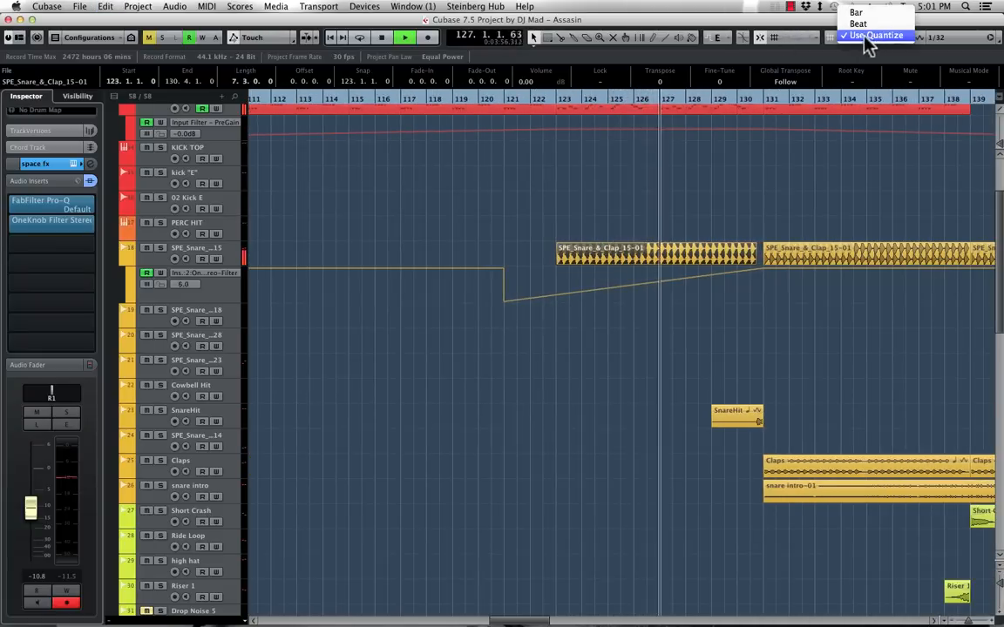
pyautogui.click(858, 11)
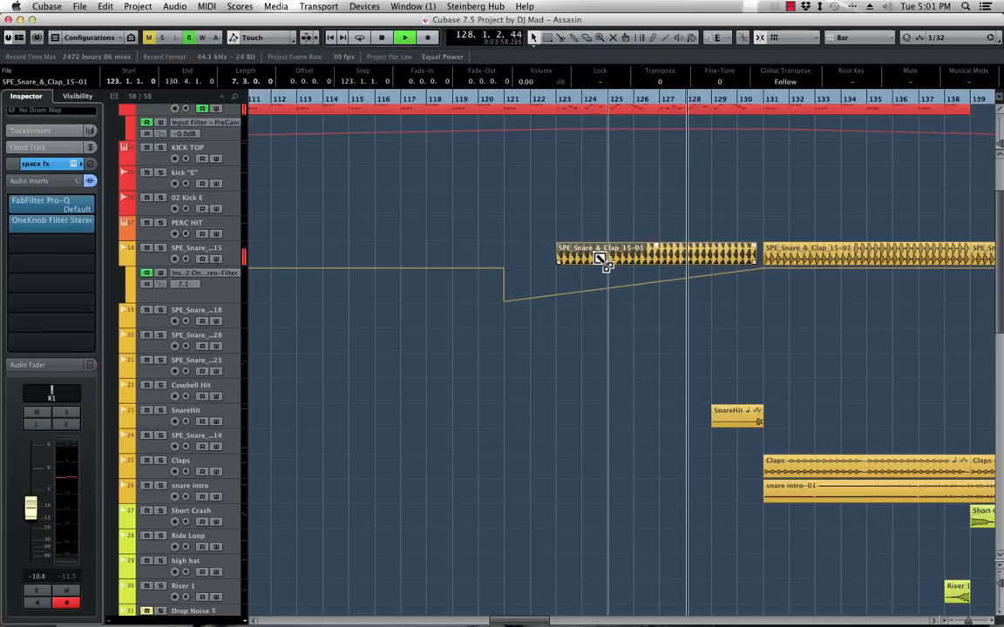
pyautogui.moveTo(587, 260); pyautogui.dragTo(539, 303)
# Raise the start of the snare-and-clap track's filter automation ramp slightly at bar 121 and play from there
pyautogui.click(544, 300)
pyautogui.press('Delete')
pyautogui.click(503, 109)
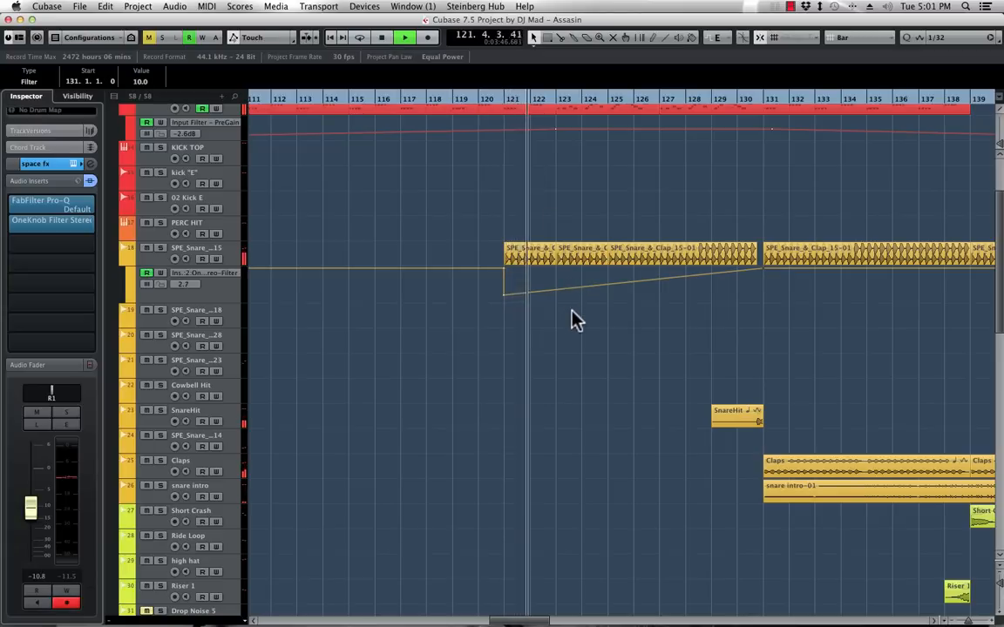
# Review the earlier snare-and-clap entry in context, playing from about bar 119 and from about bar 112
pyautogui.press('g')
pyautogui.press('g')
pyautogui.press('g')
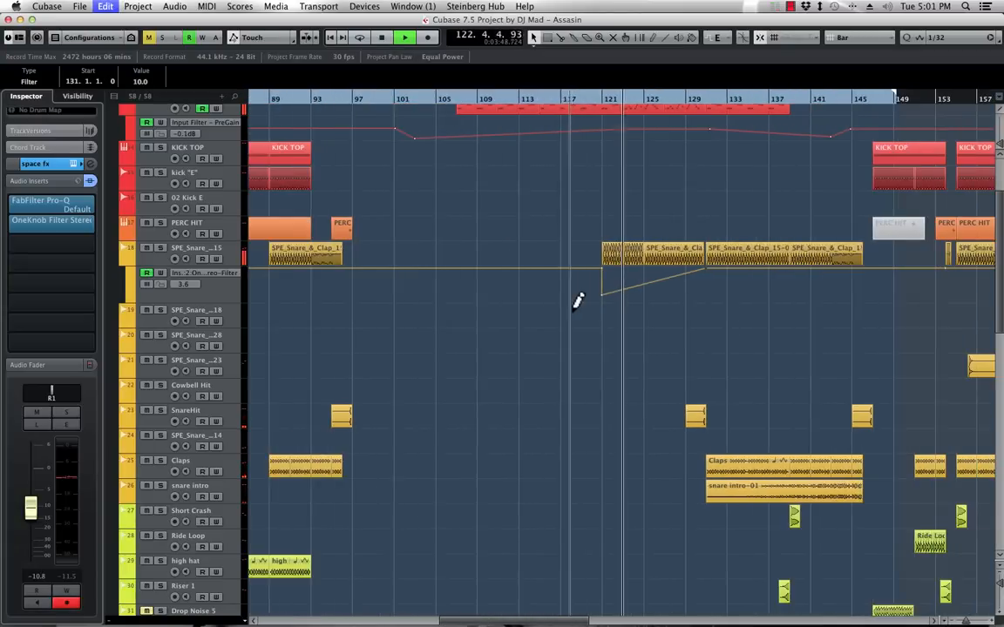
pyautogui.scroll(5, 640, 303)
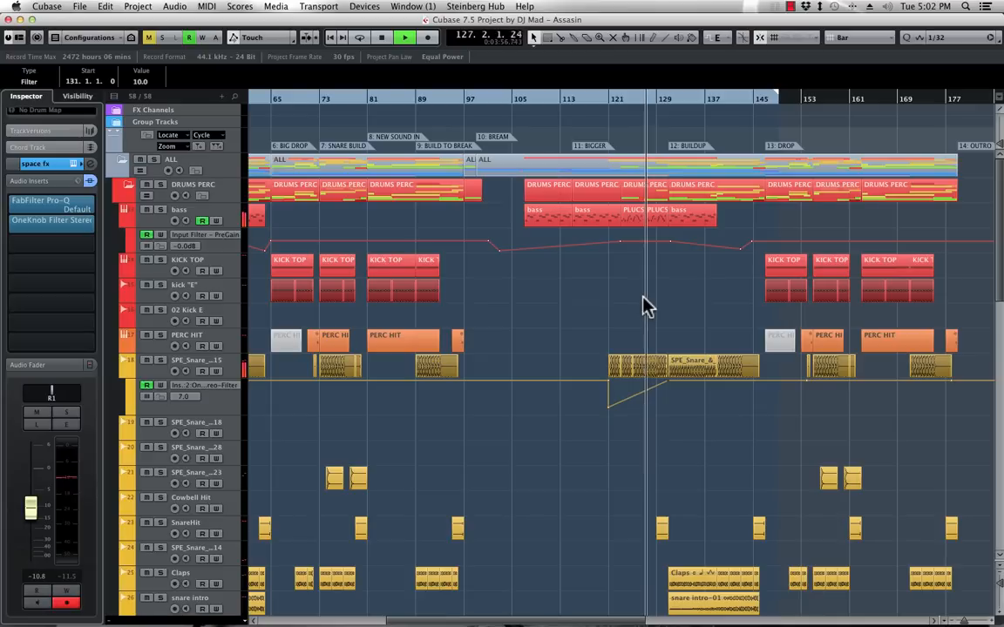
pyautogui.click(601, 98)
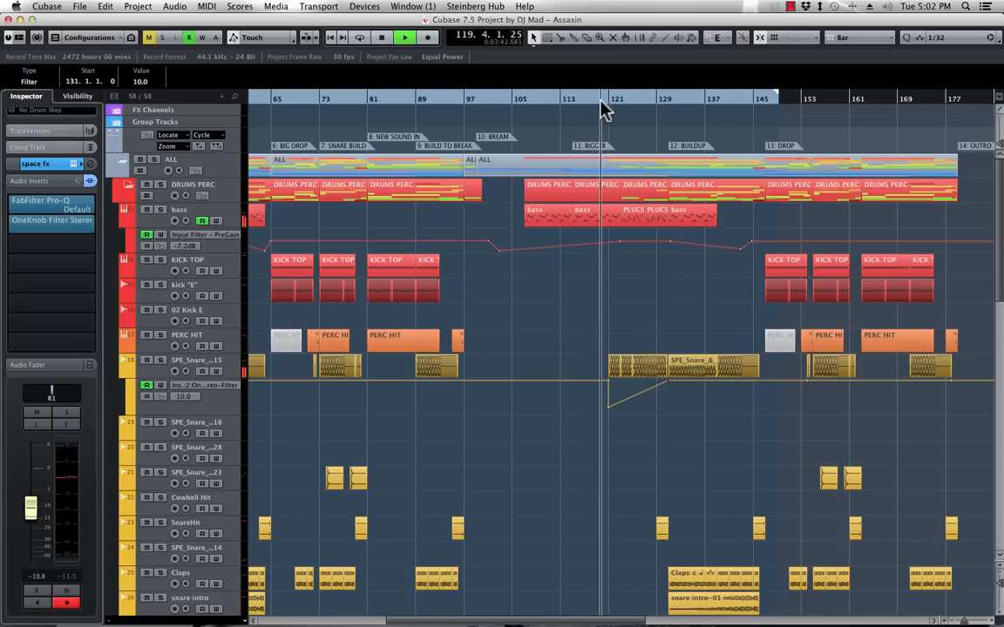
pyautogui.click(557, 99)
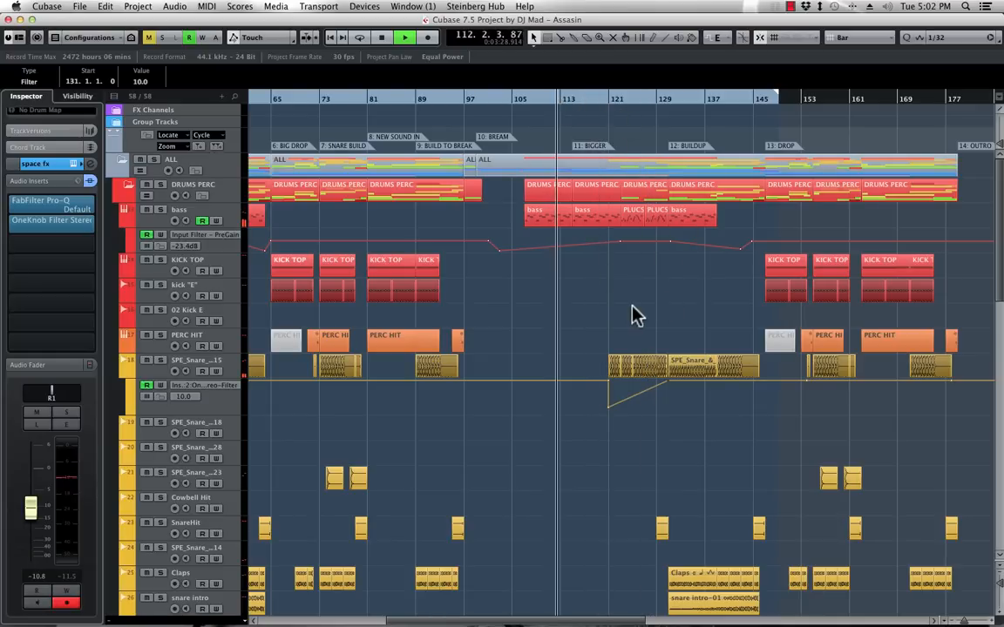
# Collapse the DRUMS PERC folder and audition the lead tracks, briefly soloing Plucs no dlay
pyautogui.click(129, 186)
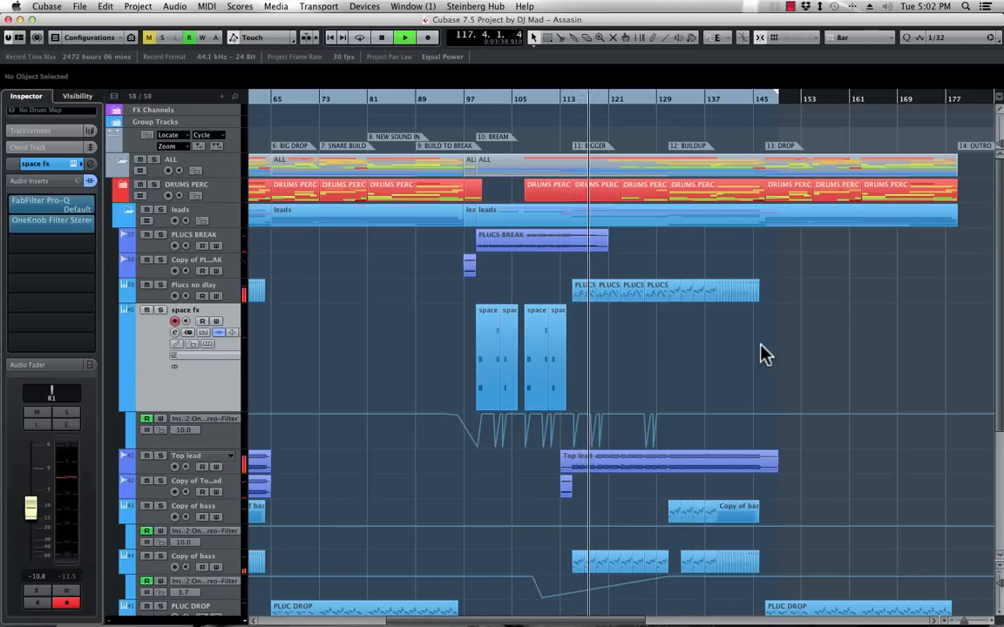
pyautogui.scroll(-5, 648, 344)
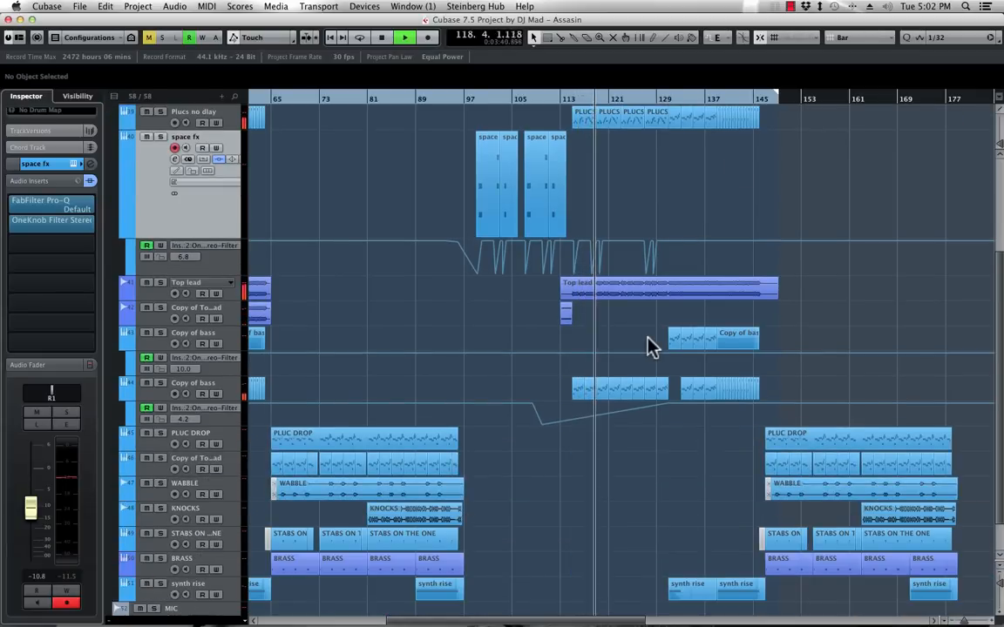
pyautogui.scroll(5, 649, 345)
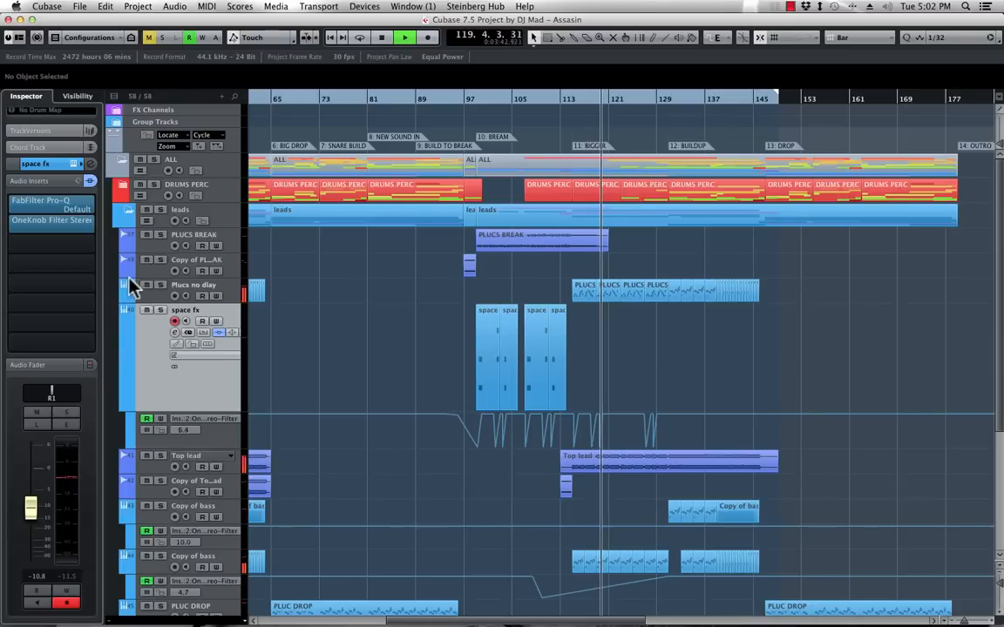
pyautogui.click(161, 285)
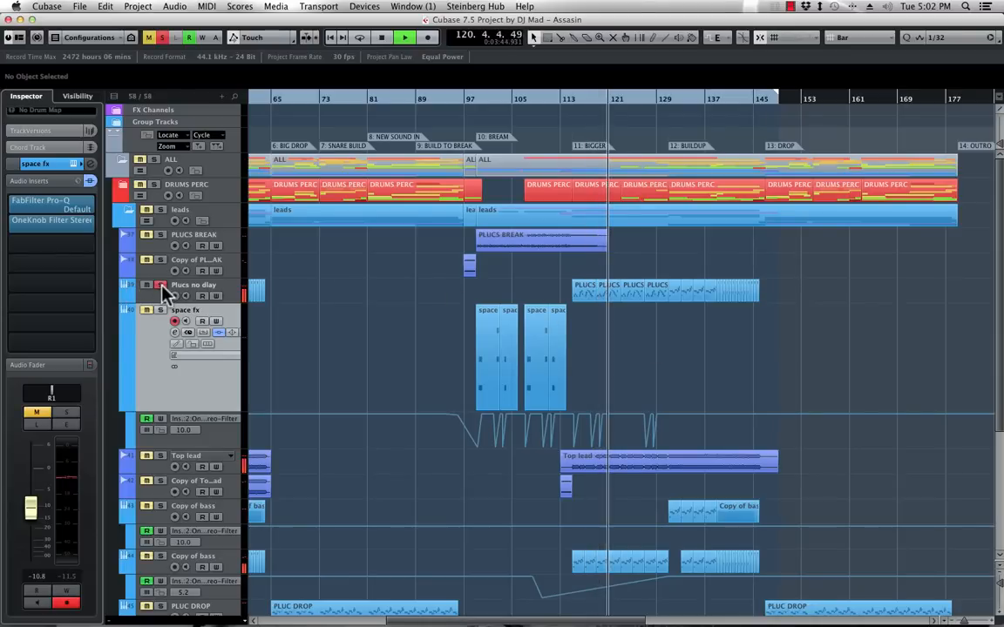
pyautogui.click(160, 286)
pyautogui.scroll(-6, 817, 390)
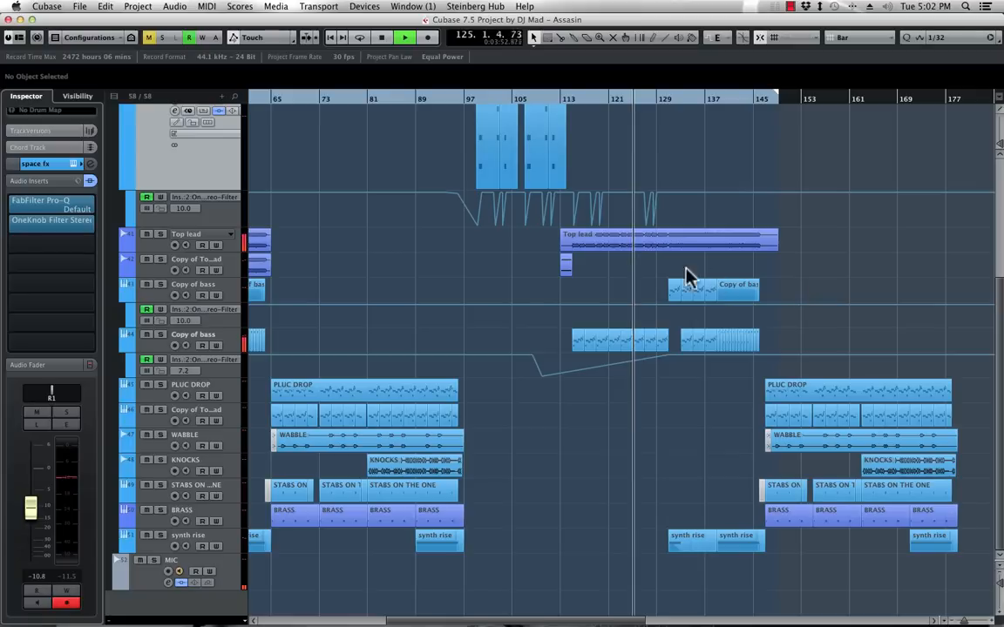
# Open the channel settings of the Top lead track and add an active send to Verb1
pyautogui.click(235, 251)
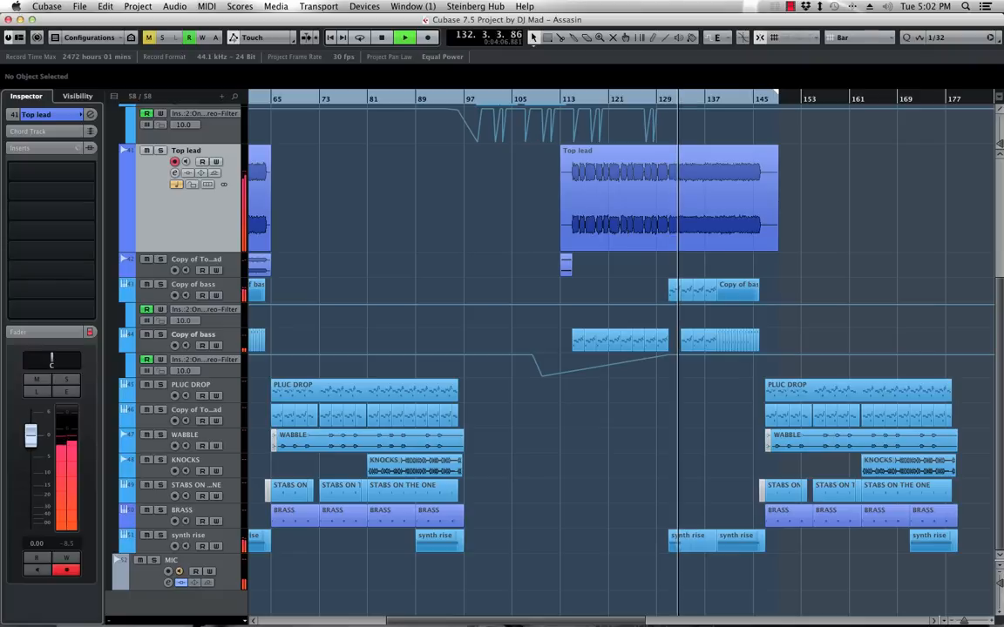
pyautogui.press('space')
pyautogui.click(175, 172)
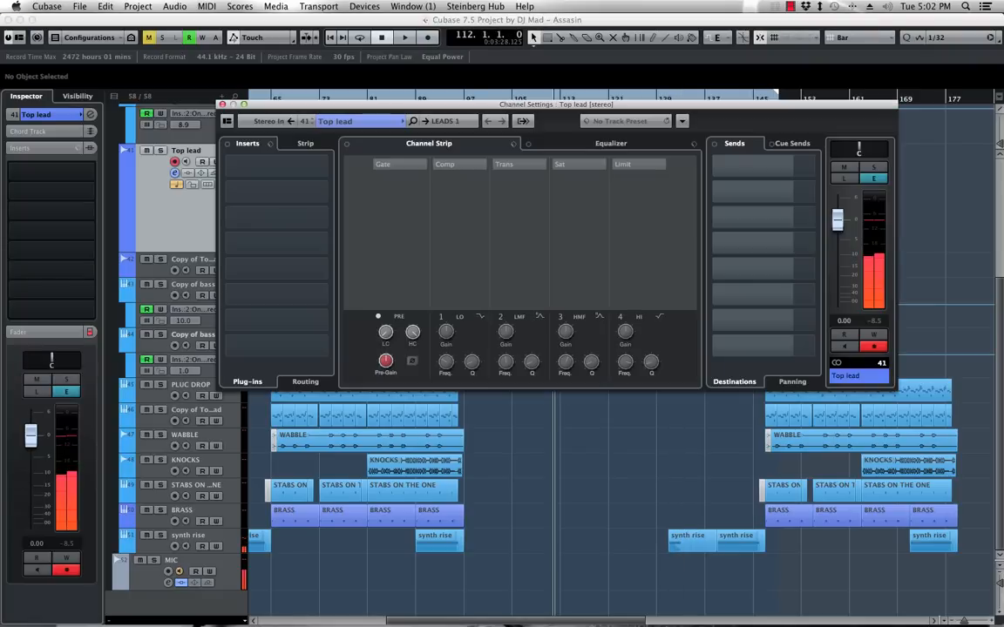
pyautogui.click(810, 170)
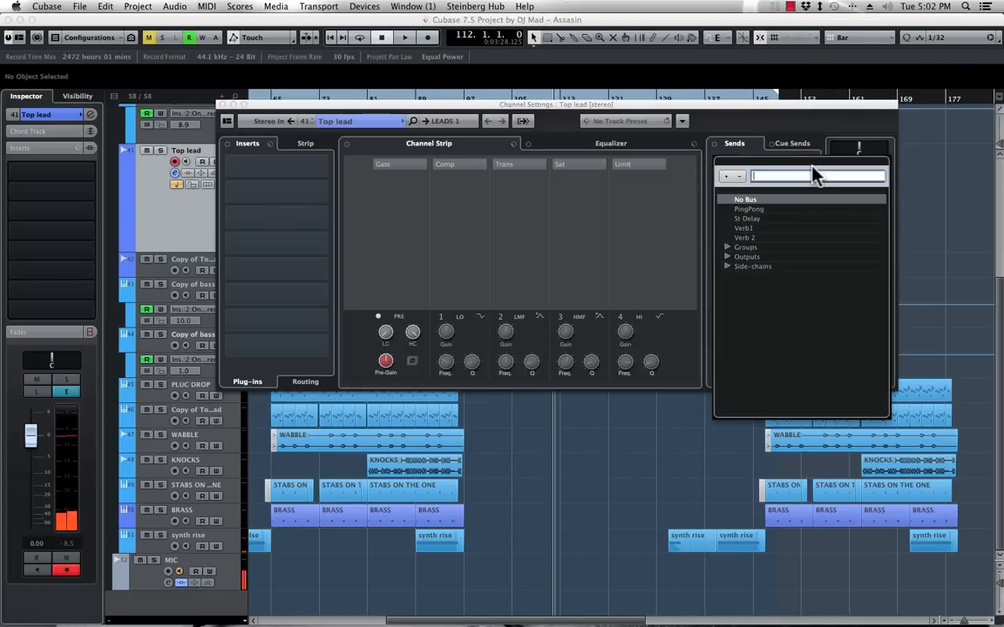
pyautogui.click(749, 229)
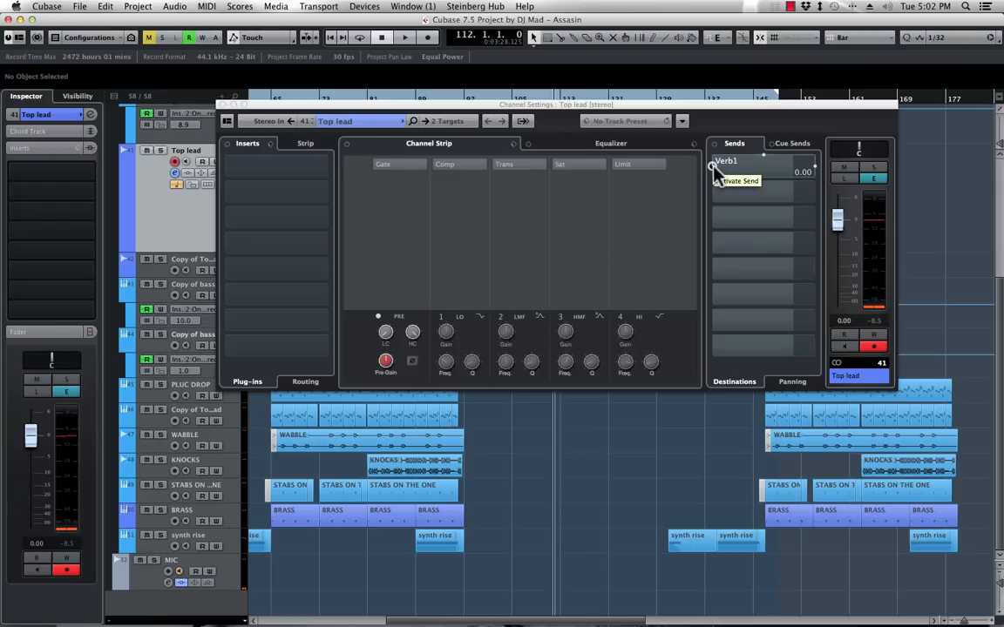
pyautogui.click(714, 170)
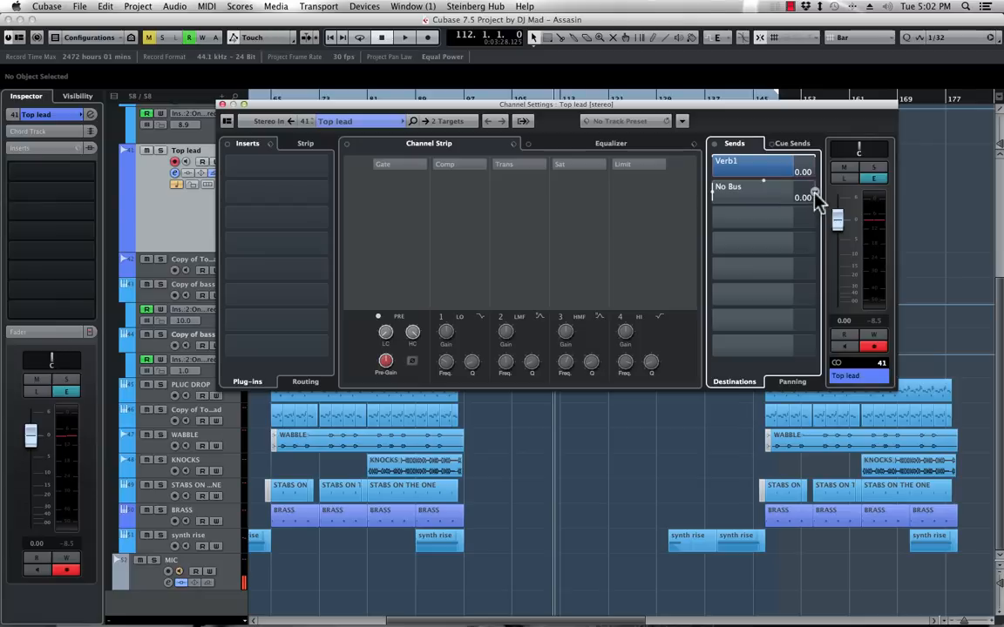
# Route Top lead's second send to the side-chain "Verb1: Strip 2 – Standard Compressor" and activate it
pyautogui.click(819, 198)
pyautogui.click(728, 291)
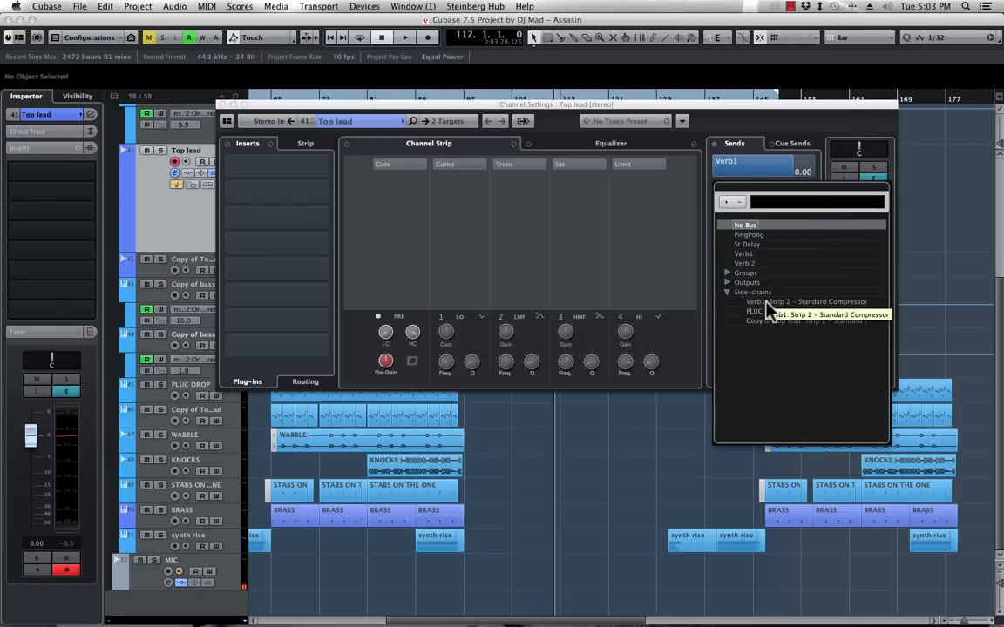
pyautogui.click(766, 302)
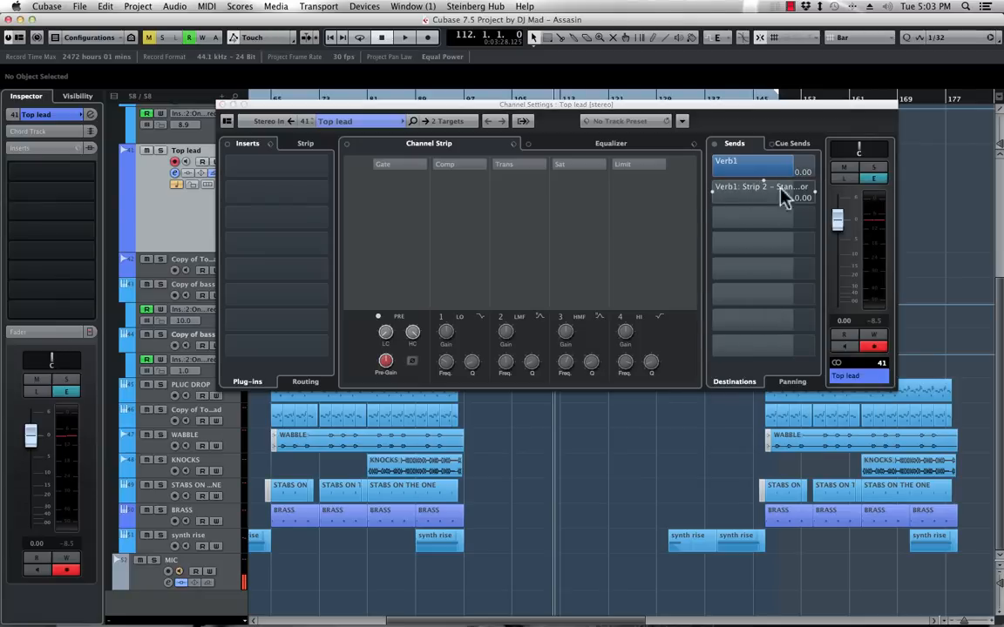
pyautogui.click(714, 193)
# Audition Top lead with its sends from bar 112, moving the channel settings window clear of the arrangement
pyautogui.press('space')
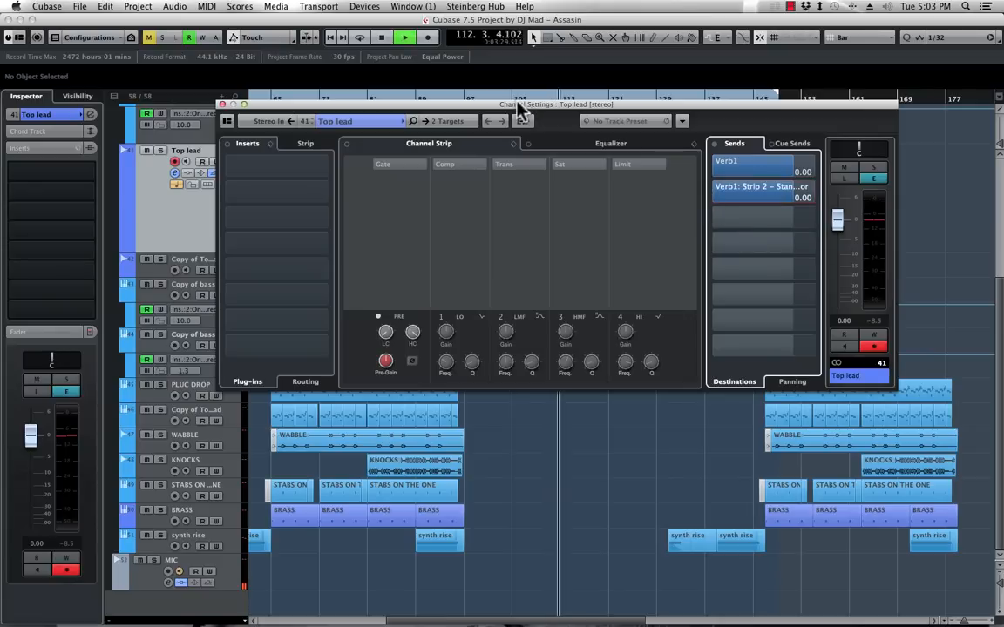
pyautogui.moveTo(518, 105); pyautogui.dragTo(1001, 115)
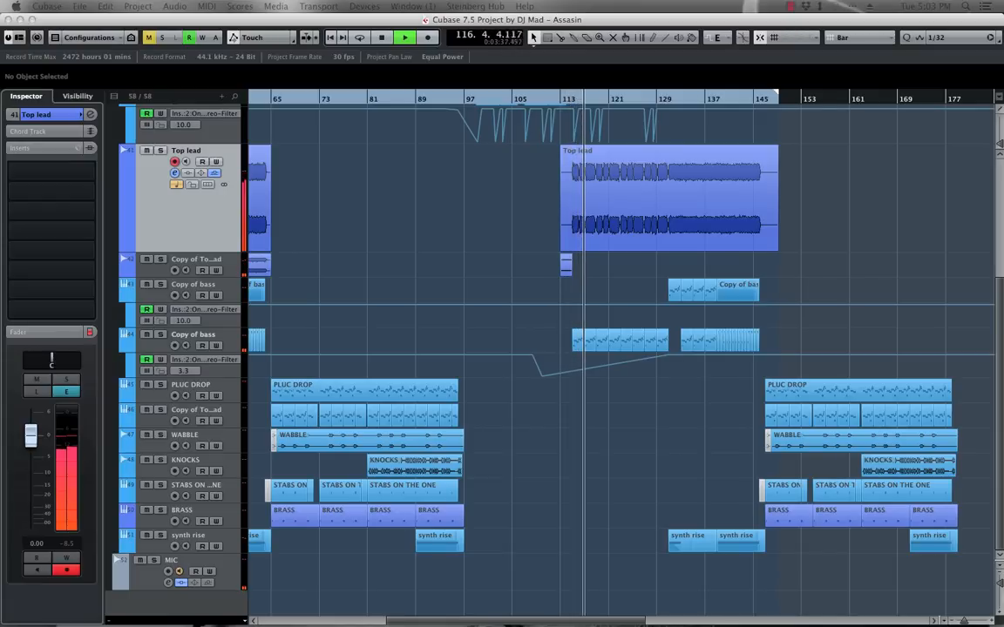
pyautogui.moveTo(1002, 139); pyautogui.dragTo(434, 274)
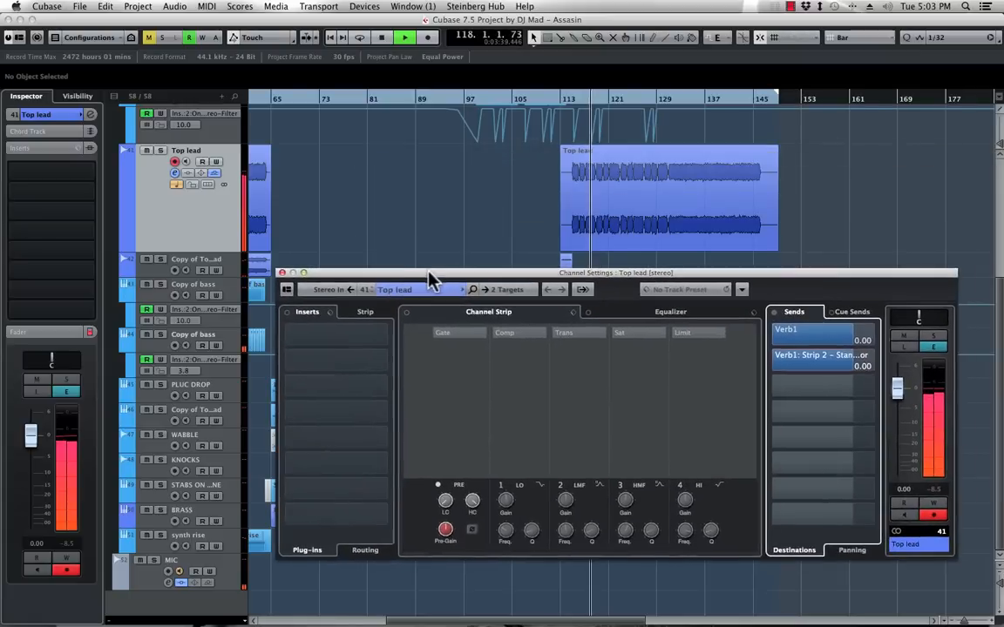
pyautogui.moveTo(715, 277); pyautogui.dragTo(746, 314)
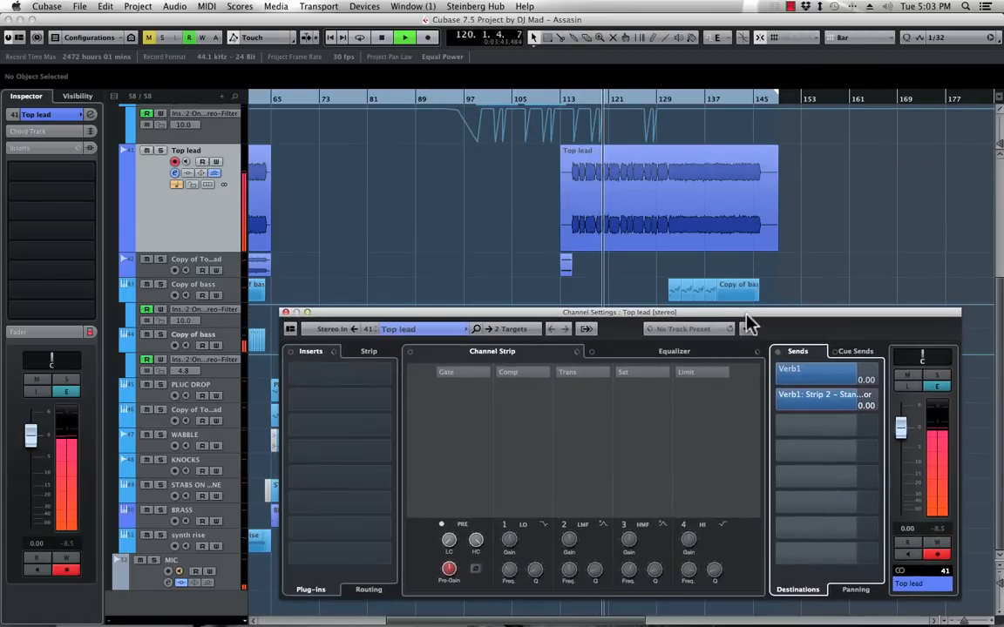
pyautogui.press('space')
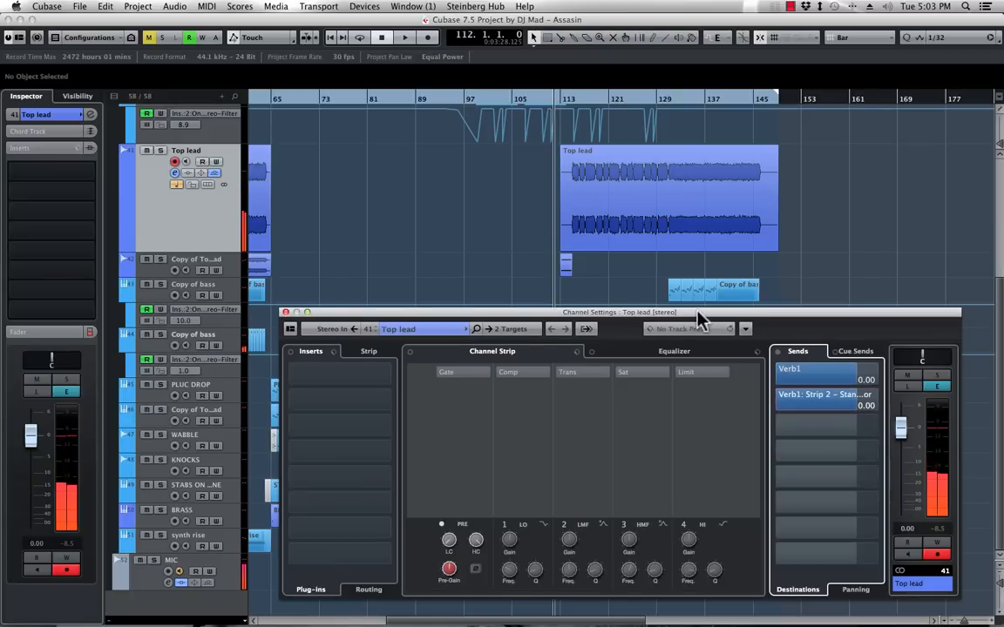
pyautogui.moveTo(699, 320); pyautogui.dragTo(650, 418)
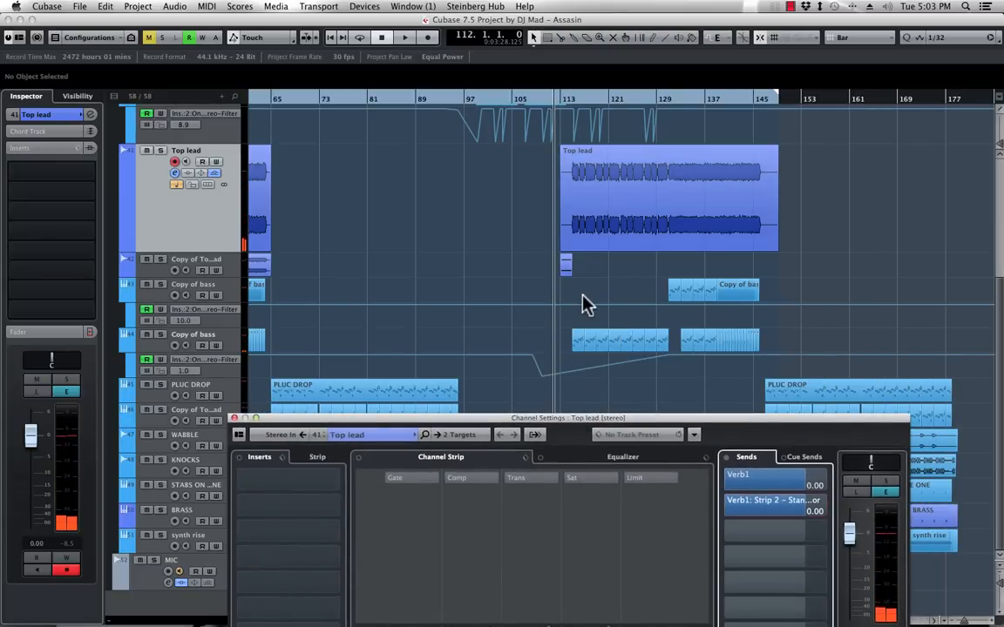
# Collapse the leads folder and expand the DRUMS PERC folder to look over its tracks
pyautogui.scroll(5, 586, 303)
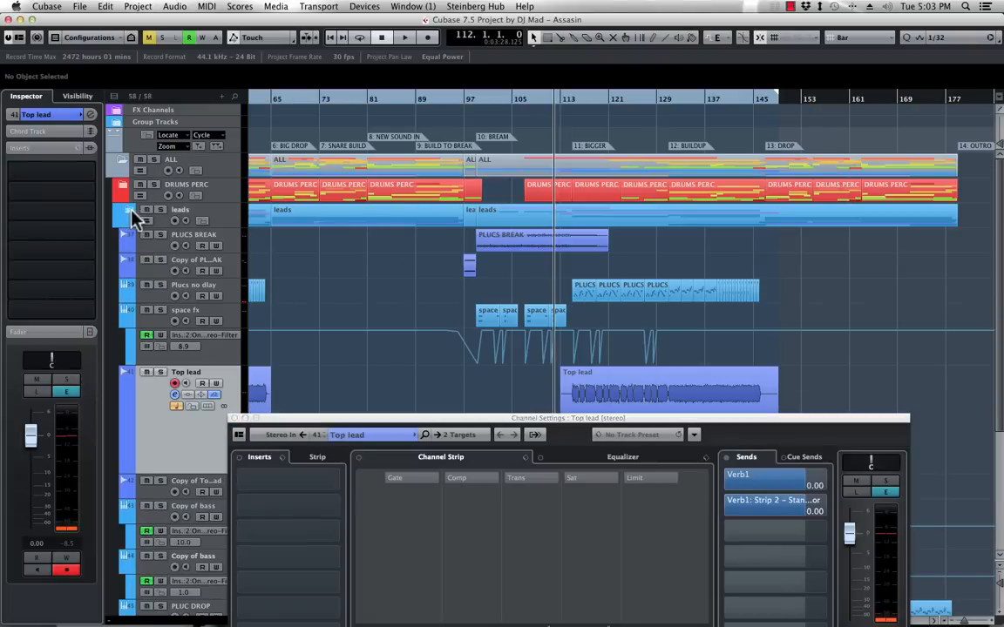
pyautogui.click(129, 211)
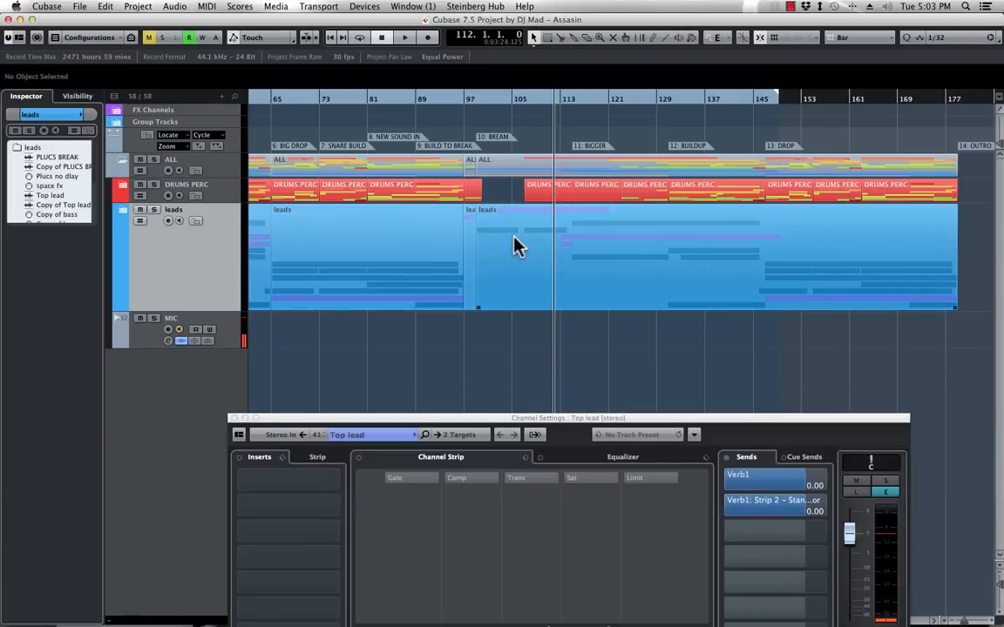
pyautogui.click(123, 188)
pyautogui.scroll(-10, 665, 279)
pyautogui.scroll(10, 665, 279)
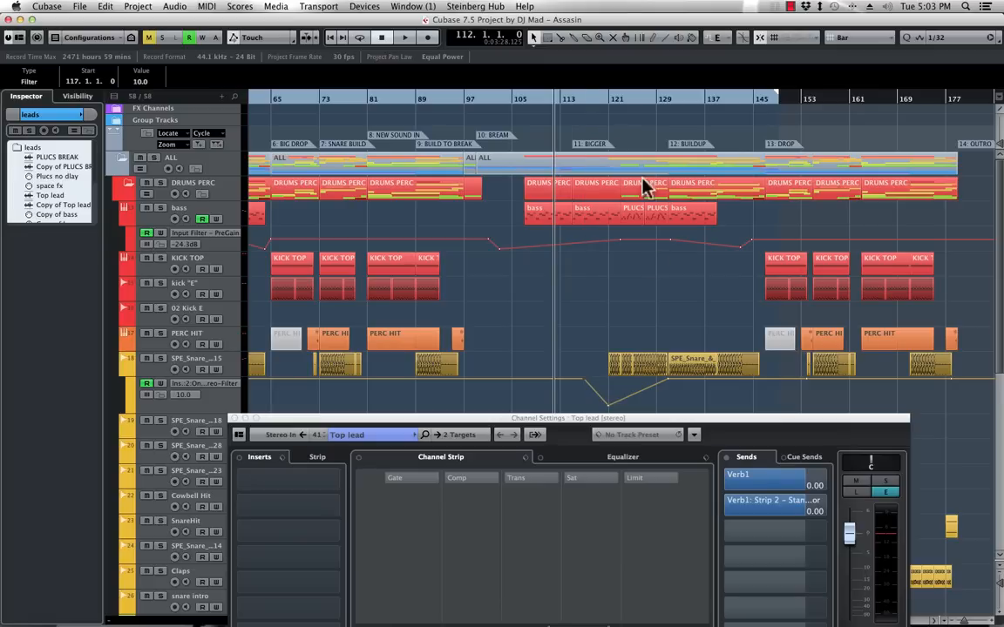
# Play the build-up from bar 121 and close the Top lead channel settings
pyautogui.doubleClick(614, 106)
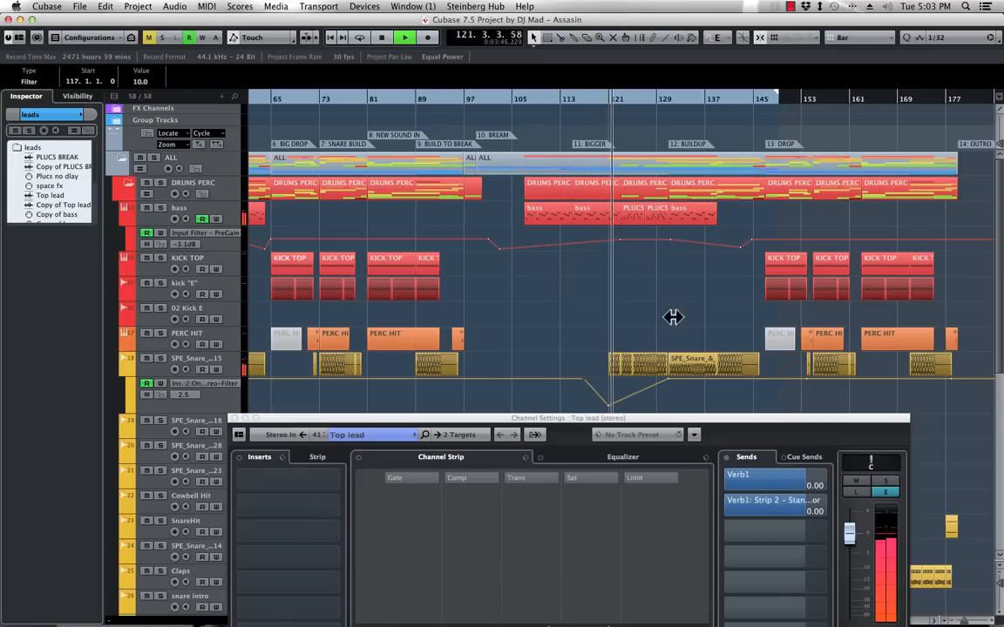
pyautogui.moveTo(650, 420); pyautogui.dragTo(670, 231)
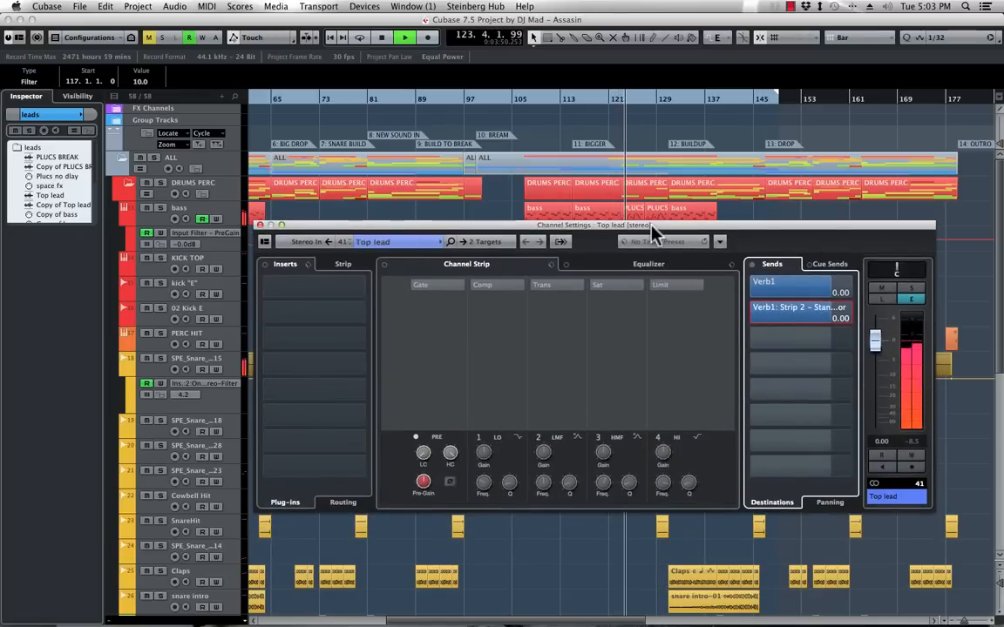
pyautogui.moveTo(405, 225); pyautogui.dragTo(447, 213)
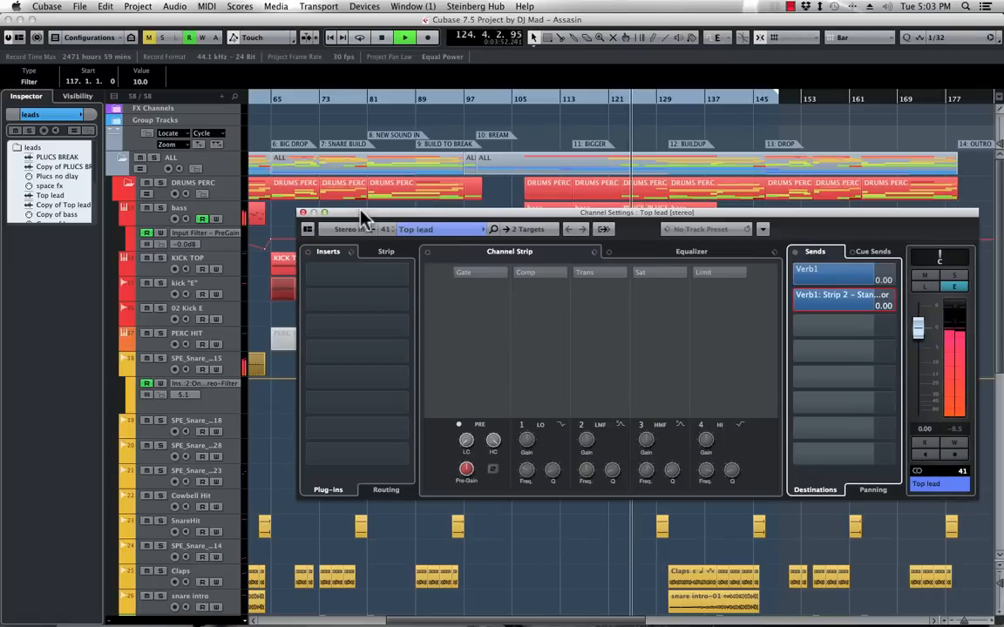
pyautogui.press('space')
pyautogui.click(302, 212)
# Add an instrument track with Kontakt 5 directly below the SPE_Snare_&_Clap_15 track in DRUMS PERC
pyautogui.scroll(-10, 629, 324)
pyautogui.scroll(10, 629, 324)
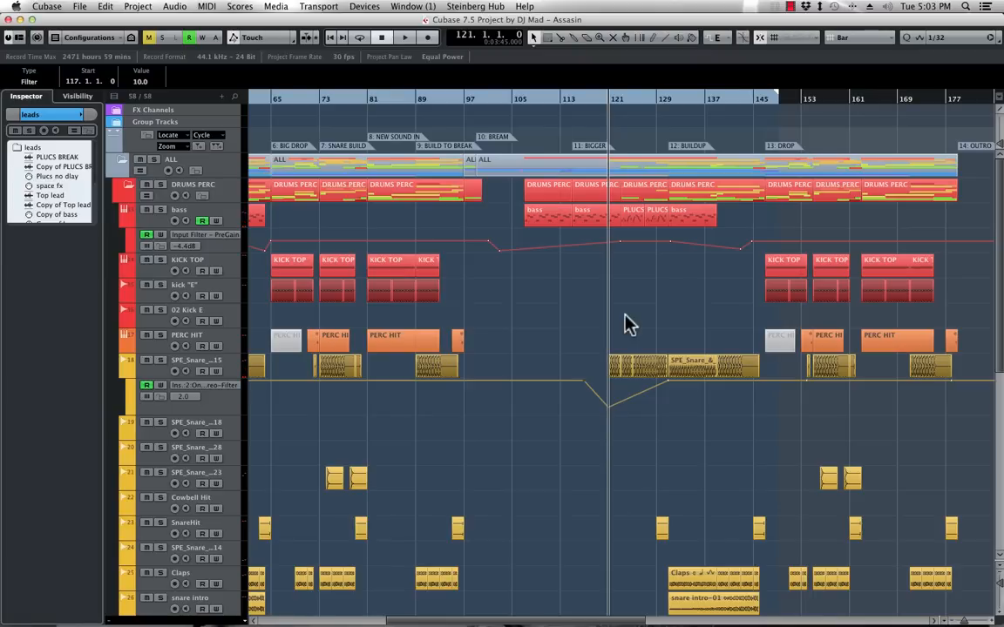
pyautogui.scroll(-5, 620, 319)
pyautogui.scroll(3, 620, 319)
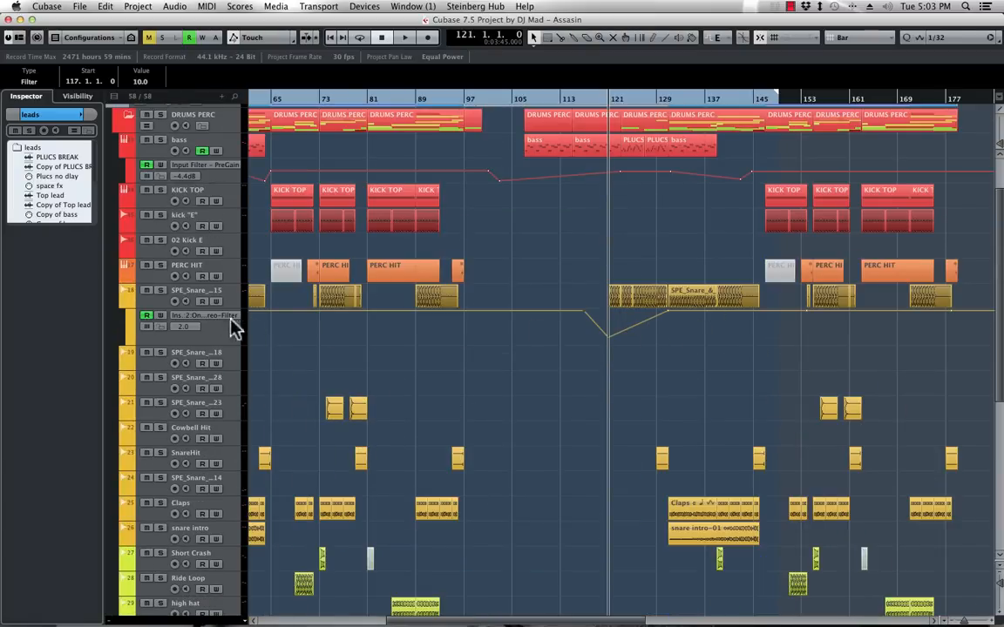
pyautogui.click(123, 302)
pyautogui.rightClick(157, 301)
pyautogui.moveTo(212, 309)
pyautogui.click(432, 321)
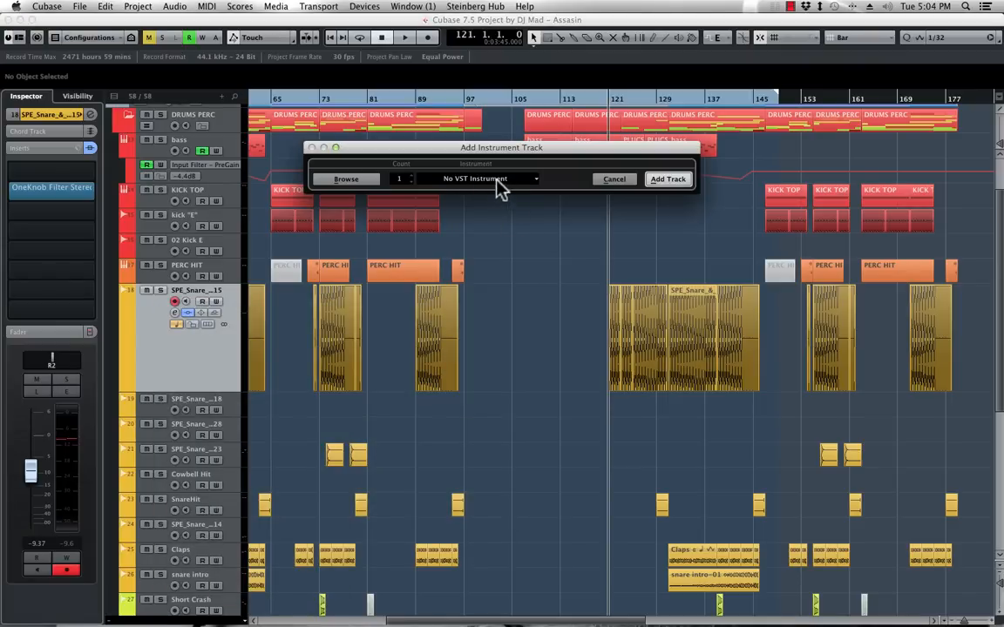
pyautogui.click(499, 185)
pyautogui.write('KON')
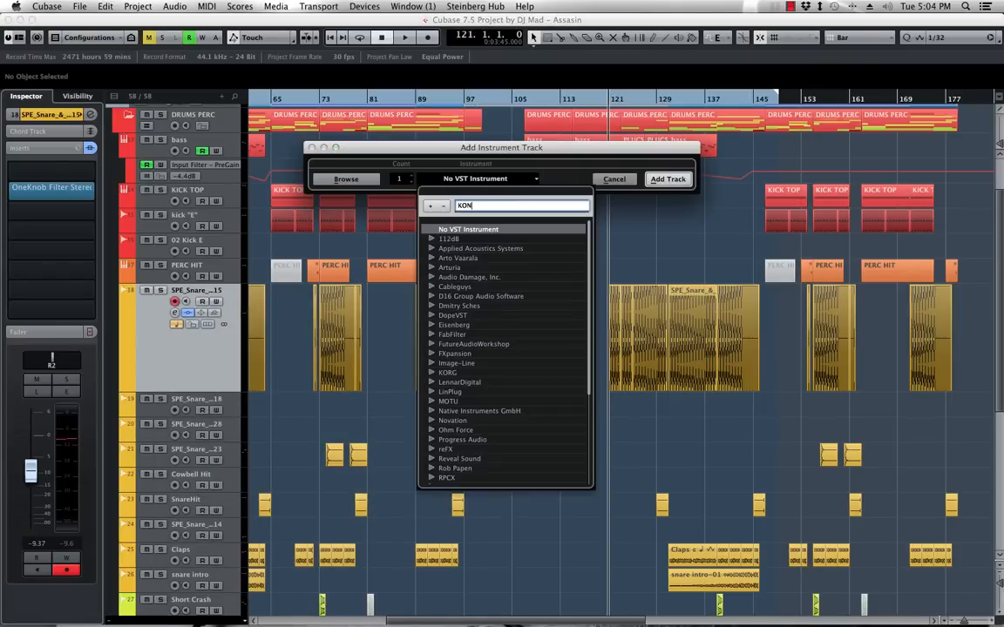
pyautogui.write('T')
pyautogui.press('Return')
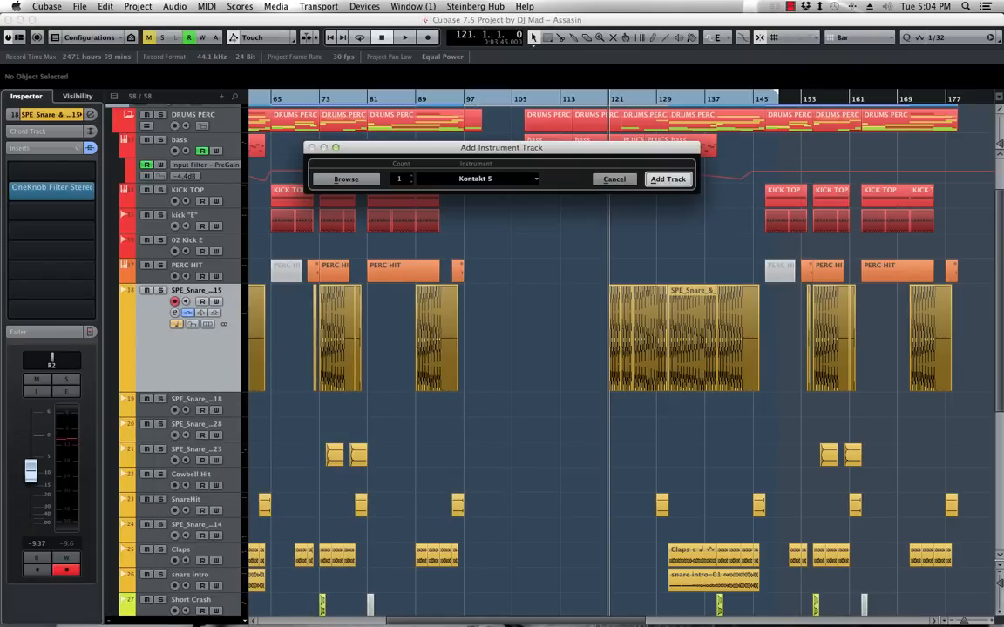
pyautogui.click(687, 181)
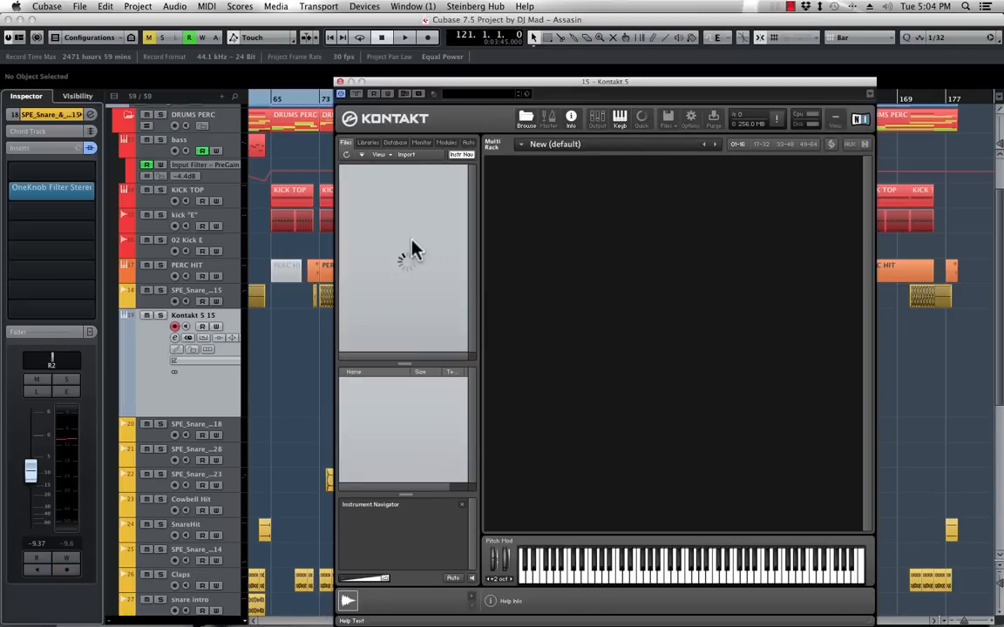
# Load PERC Ethnic Ens Percussion from Kontakt's Damage library, try out its sounds and close the instrument window
pyautogui.click(368, 145)
pyautogui.scroll(-6, 438, 305)
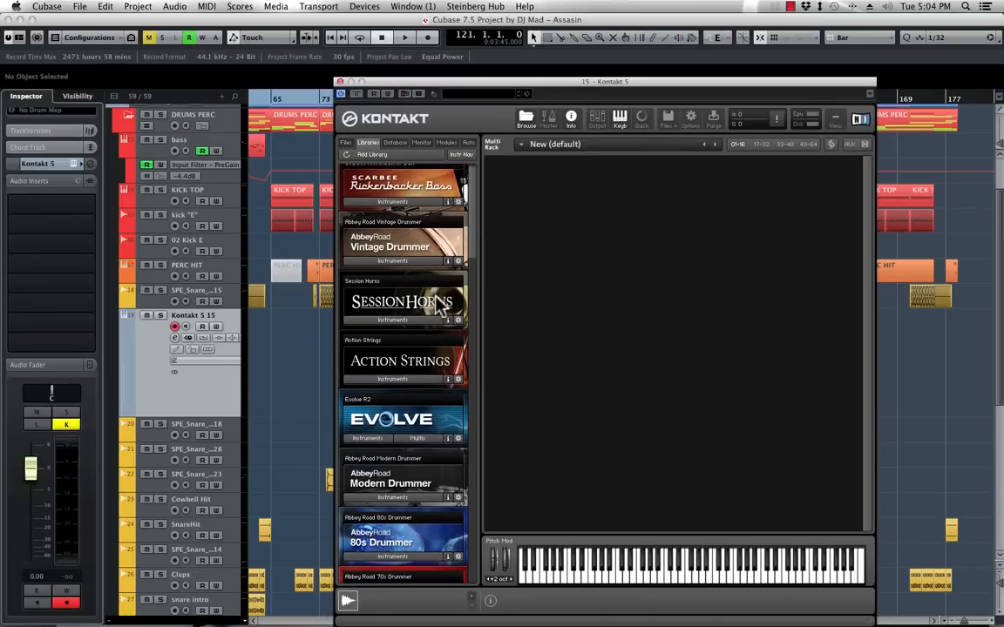
pyautogui.scroll(-2, 438, 305)
pyautogui.click(409, 371)
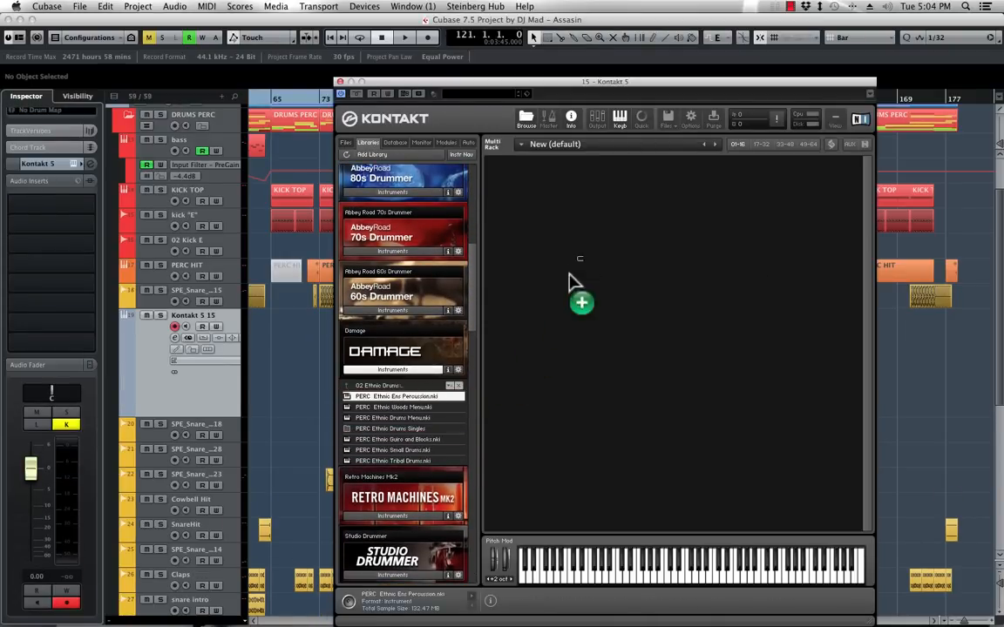
pyautogui.moveTo(551, 312); pyautogui.dragTo(607, 271)
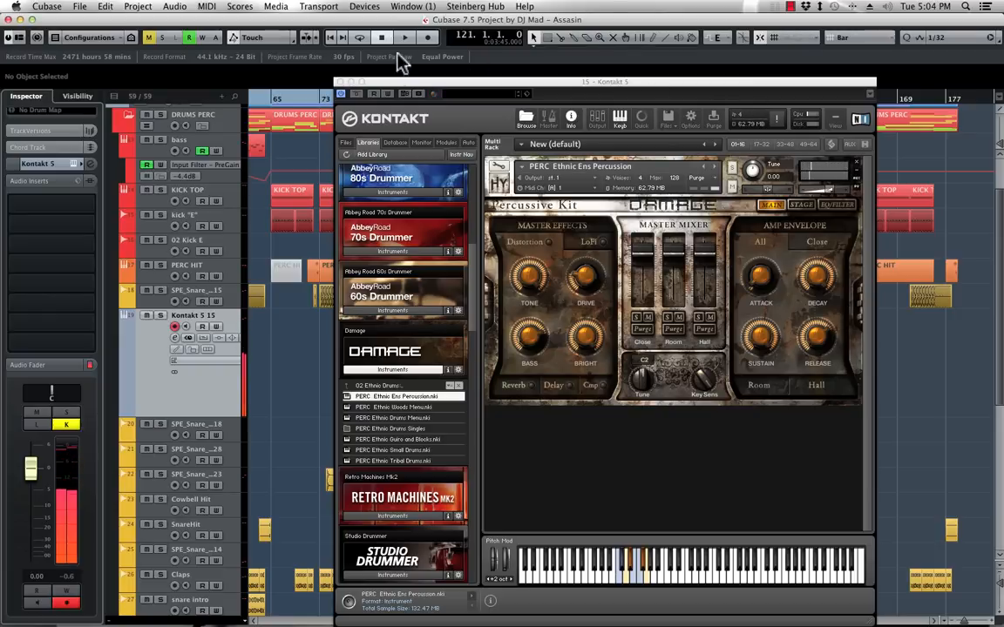
pyautogui.click(340, 82)
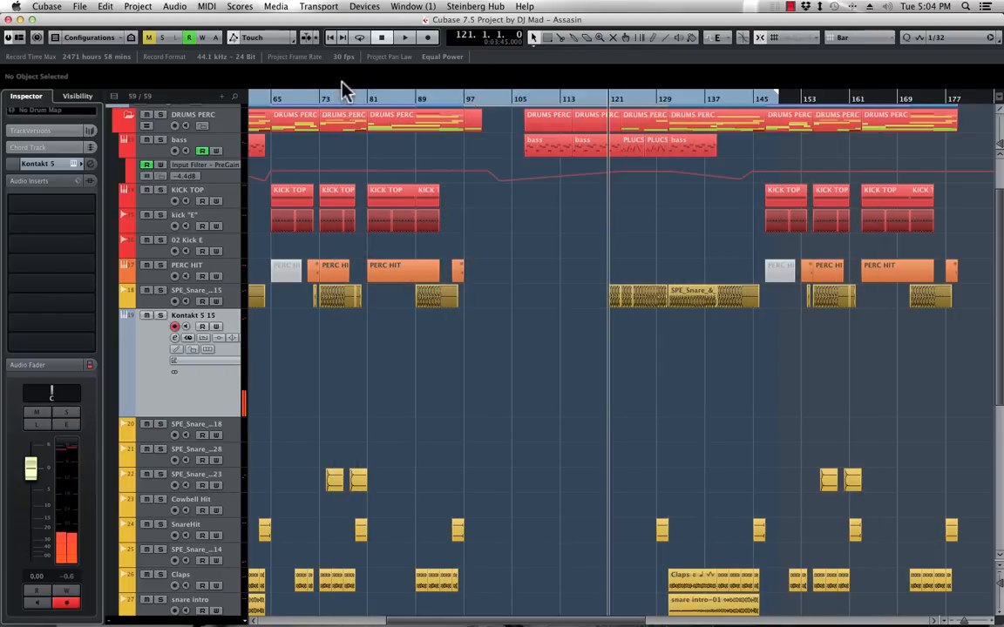
# Play from about bar 114, lower the Kontakt track's fader to -3.36 and record a percussion pattern starting at bar 134
pyautogui.click(564, 99)
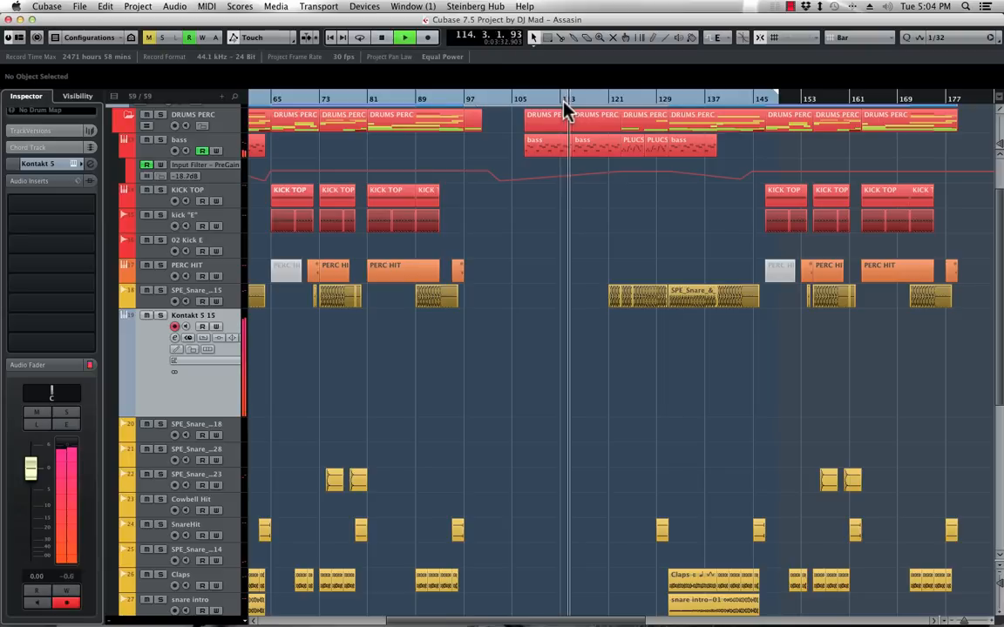
pyautogui.moveTo(31, 469); pyautogui.dragTo(32, 509)
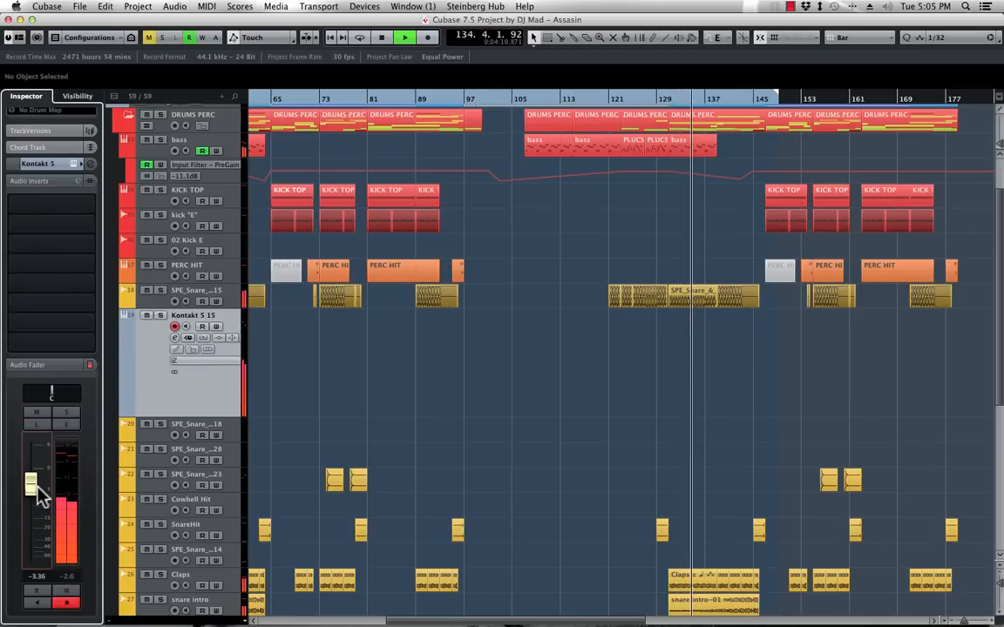
pyautogui.press('KP_Multiply')
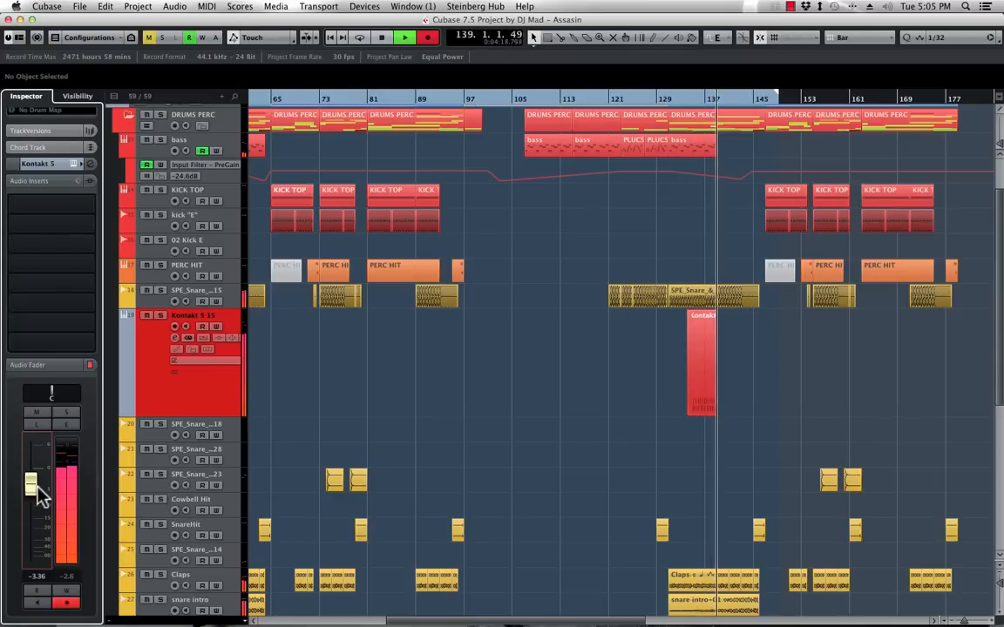
pyautogui.press('space')
# Trim one bar off each end of the recorded Kontakt part, leaving four bars, and move it to bar 121
pyautogui.press('h')
pyautogui.press('h')
pyautogui.press('h')
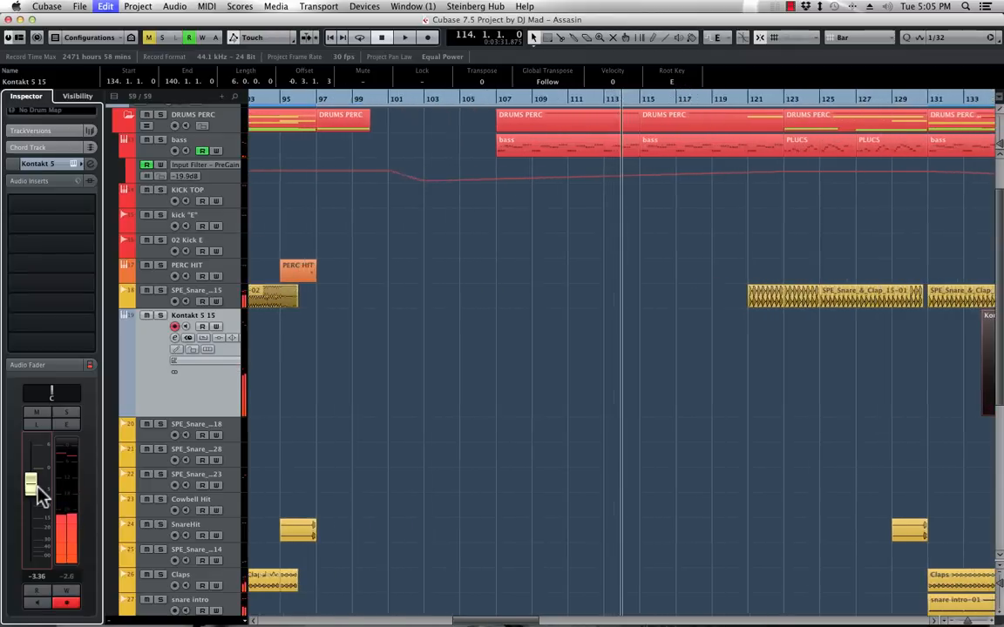
pyautogui.hscroll(5, 703, 421)
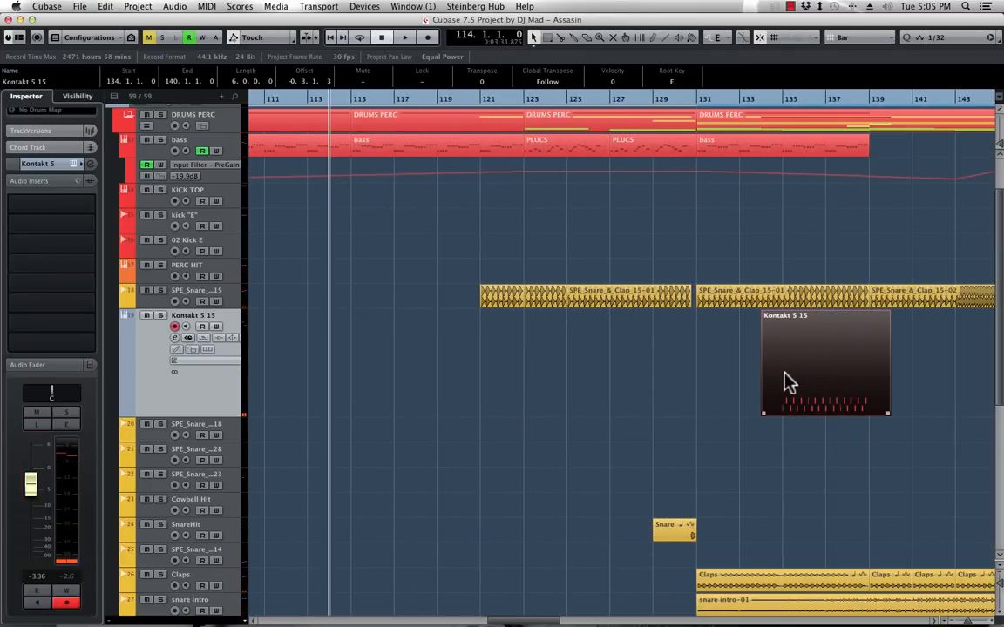
pyautogui.moveTo(761, 409); pyautogui.dragTo(783, 411)
pyautogui.moveTo(888, 413); pyautogui.dragTo(866, 416)
pyautogui.moveTo(826, 370); pyautogui.dragTo(522, 376)
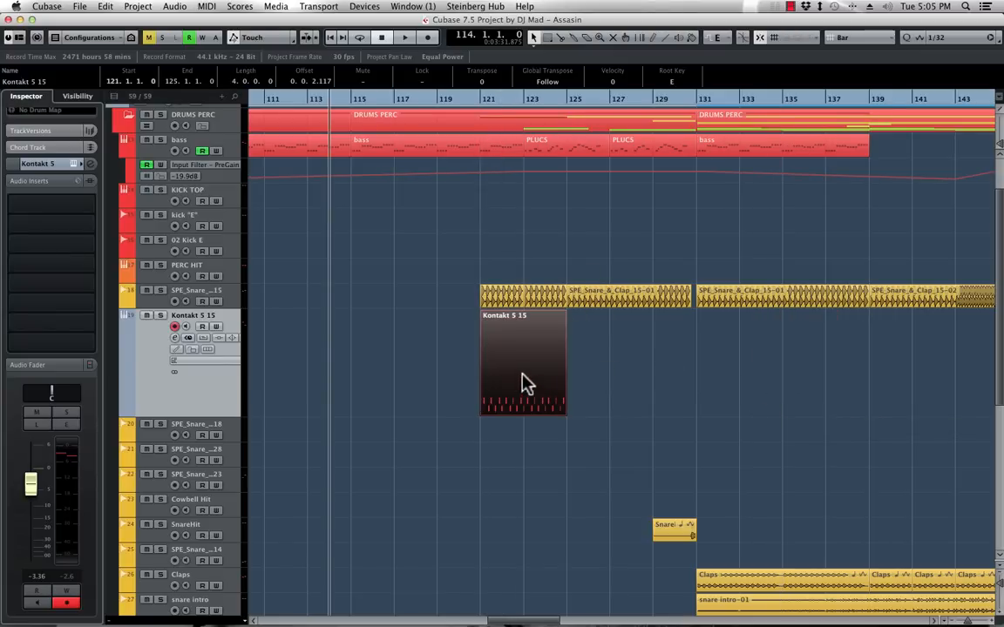
# Color the Kontakt 5 15 track orange and rename it MARCHING BAND
pyautogui.click(129, 357)
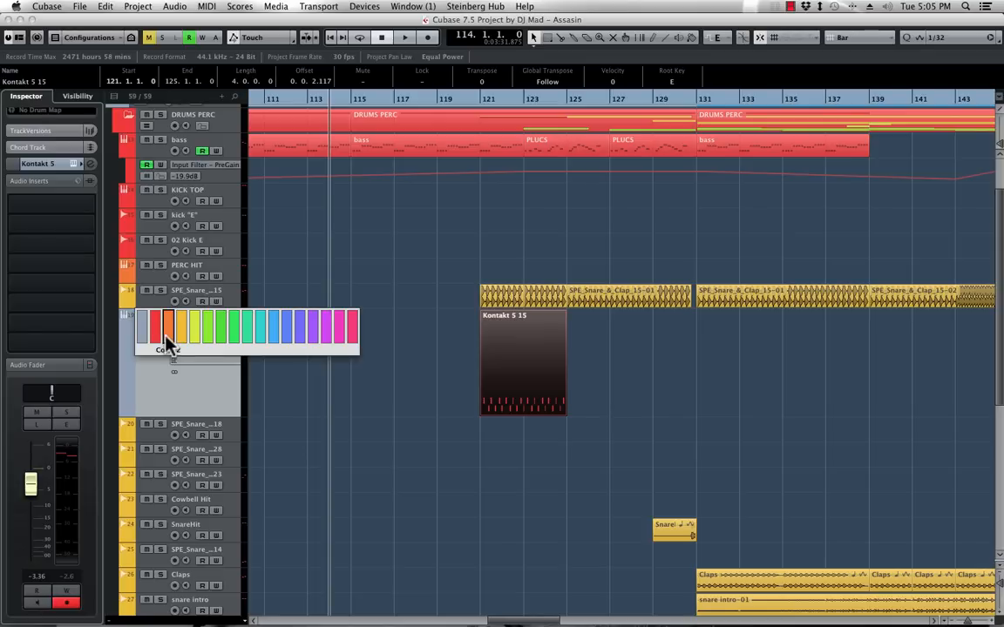
pyautogui.click(166, 342)
pyautogui.doubleClick(191, 315)
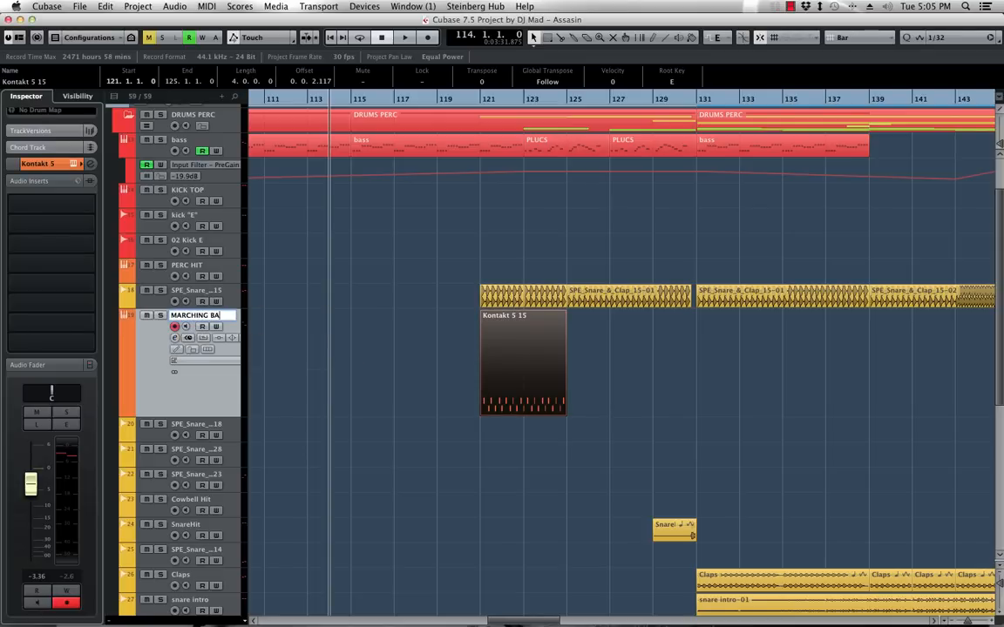
pyautogui.press('Return')
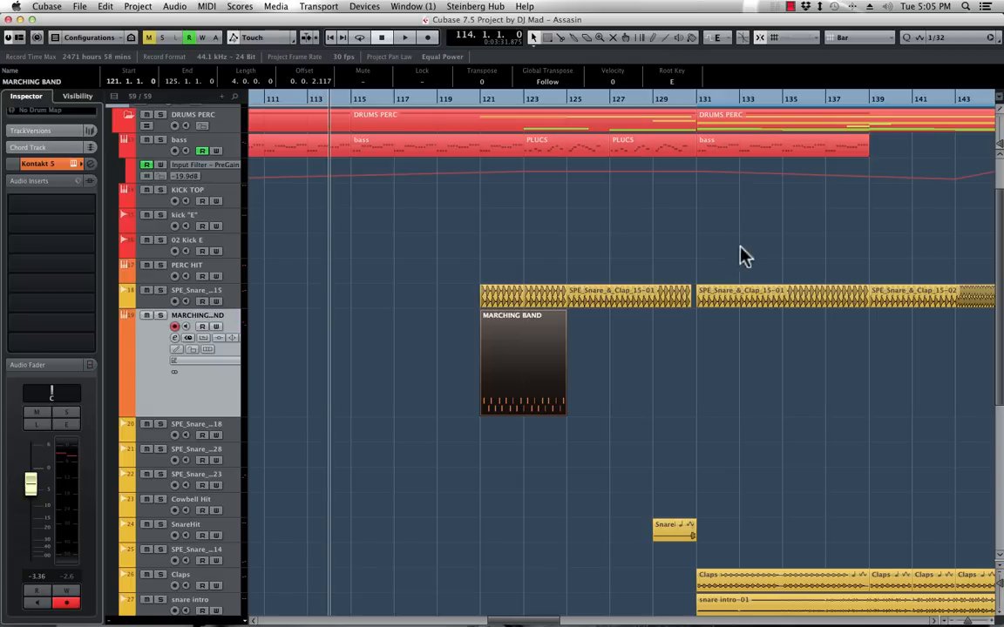
# Start playback and move the MARCHING BAND part from bar 121 to bar 115
pyautogui.press('space')
pyautogui.click(505, 346)
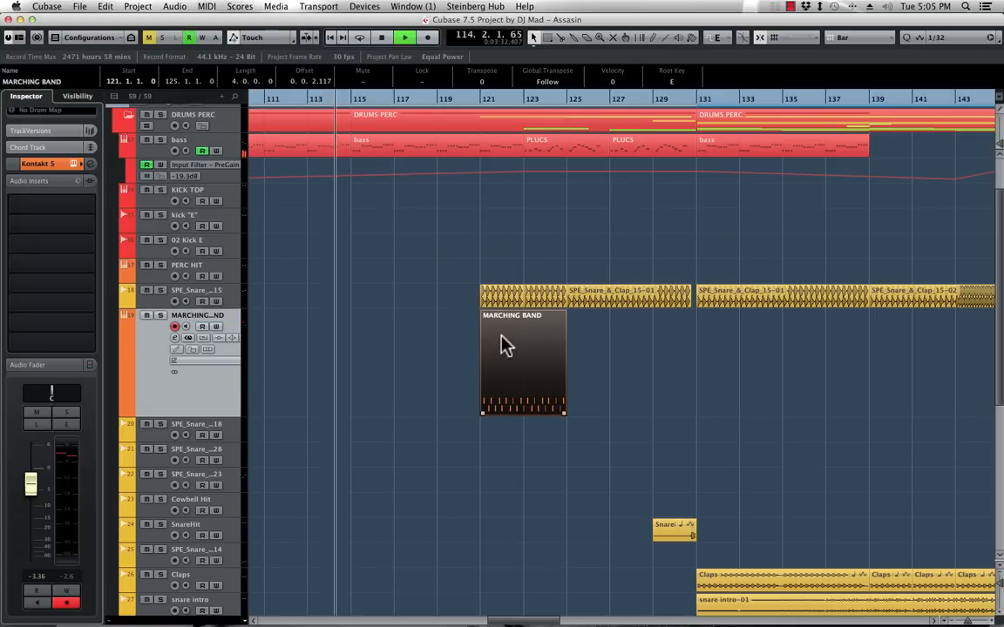
pyautogui.moveTo(505, 346); pyautogui.dragTo(377, 350)
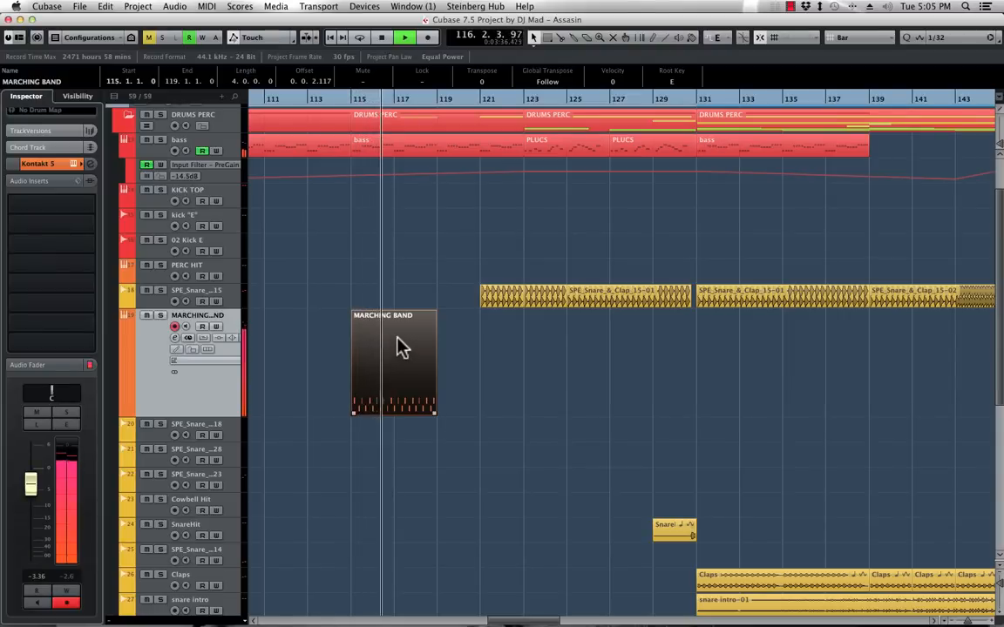
# Duplicate the four-bar MARCHING BAND part five times so the copies run to bar 139
pyautogui.press('super+d')
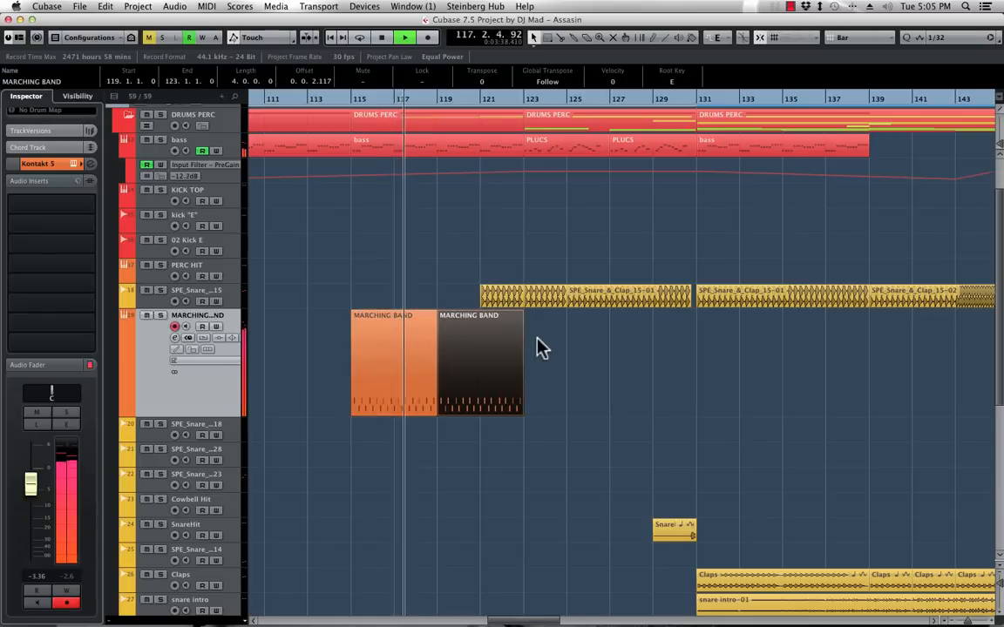
pyautogui.press('super+d')
pyautogui.press('super+d')
pyautogui.press('super+d')
pyautogui.press('super+d')
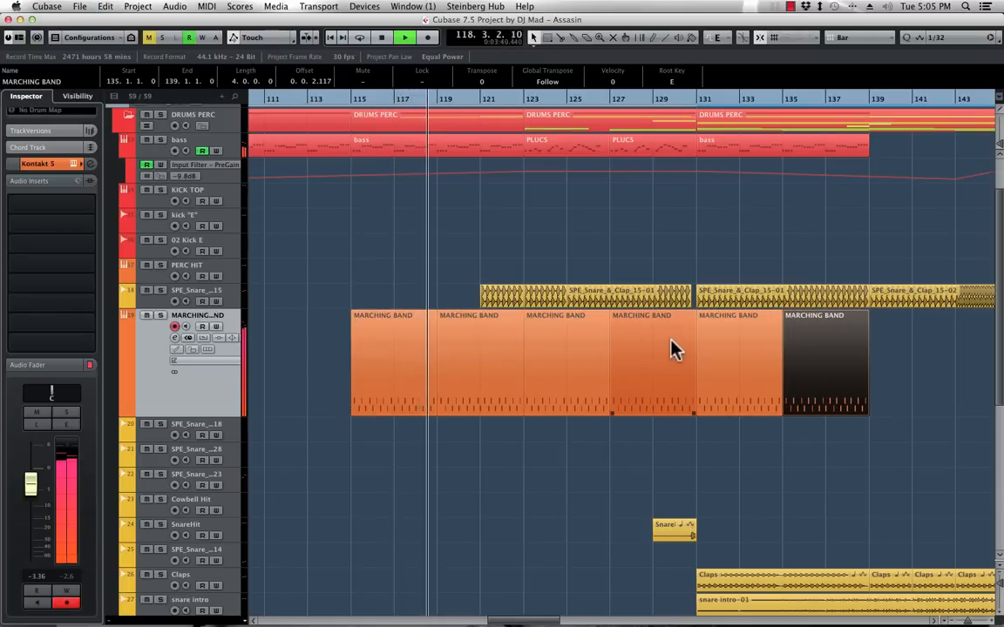
# Open the first MARCHING BAND part in the Key Editor and quantize all its notes to 1/16
pyautogui.click(352, 100)
pyautogui.doubleClick(385, 358)
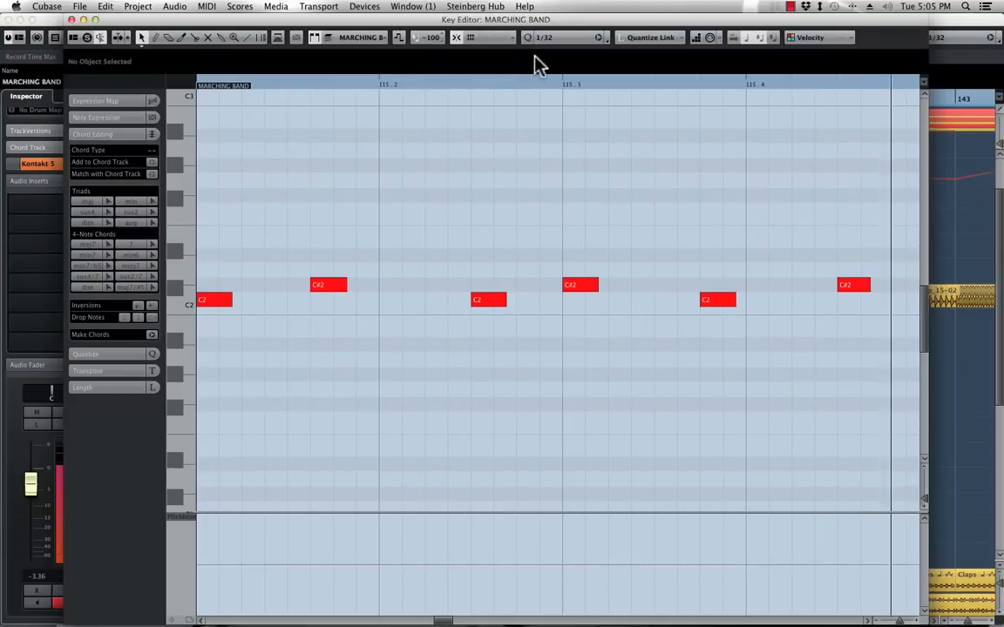
pyautogui.click(566, 38)
pyautogui.click(560, 27)
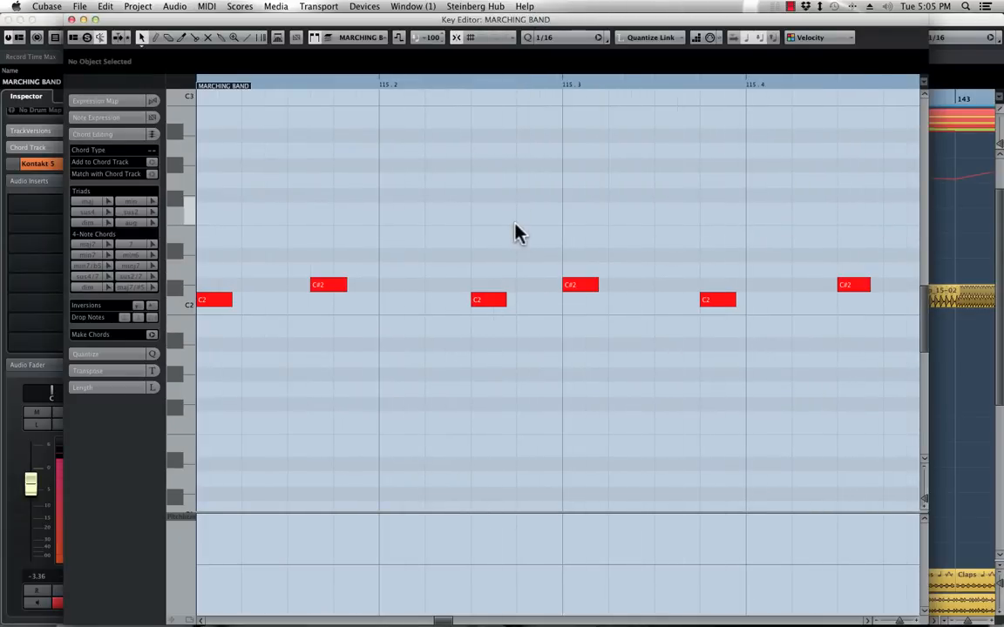
pyautogui.press('super+a')
pyautogui.press('q')
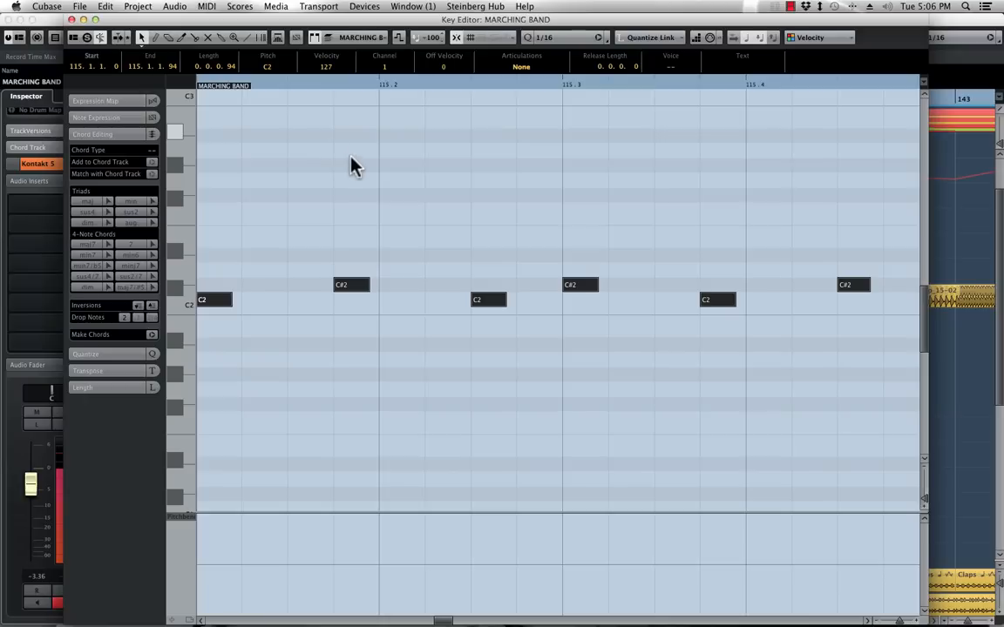
# Stop playback, move the C2 note at 118.2.2 to 118.2.3 and close the Key Editor
pyautogui.press('space')
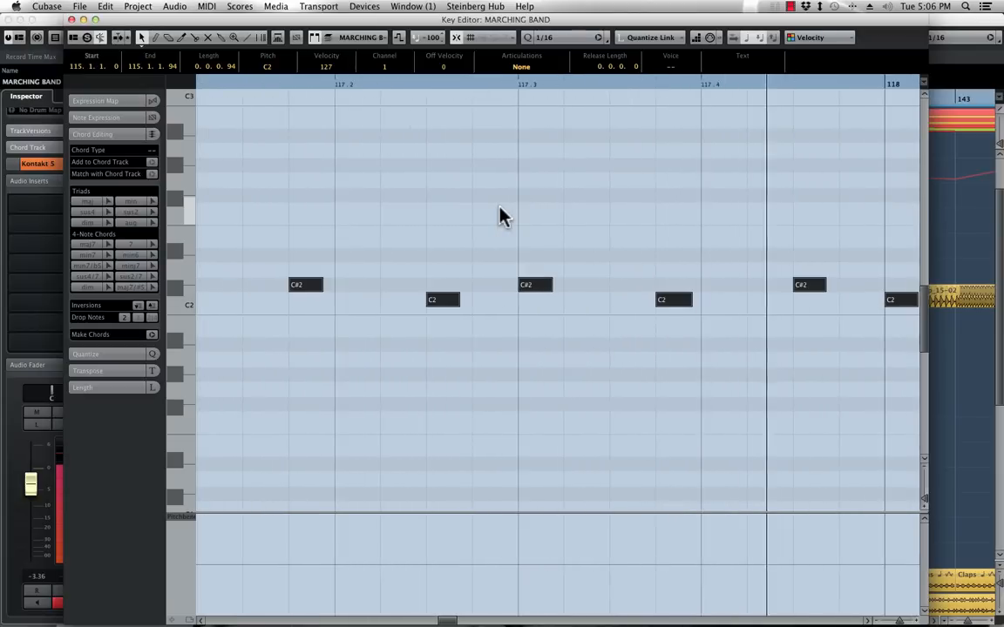
pyautogui.click(692, 273)
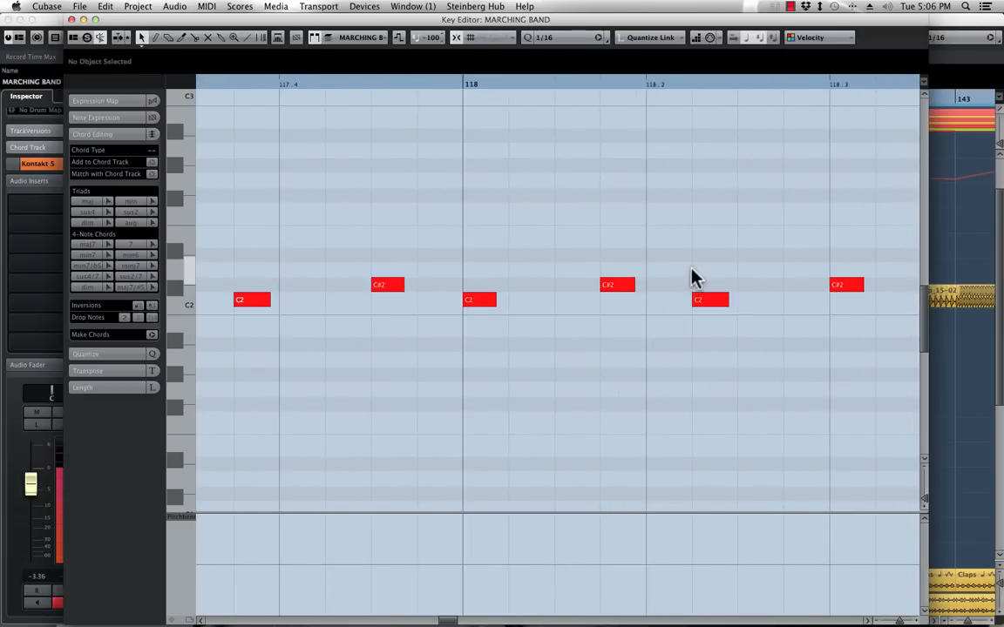
pyautogui.moveTo(723, 313); pyautogui.dragTo(746, 307)
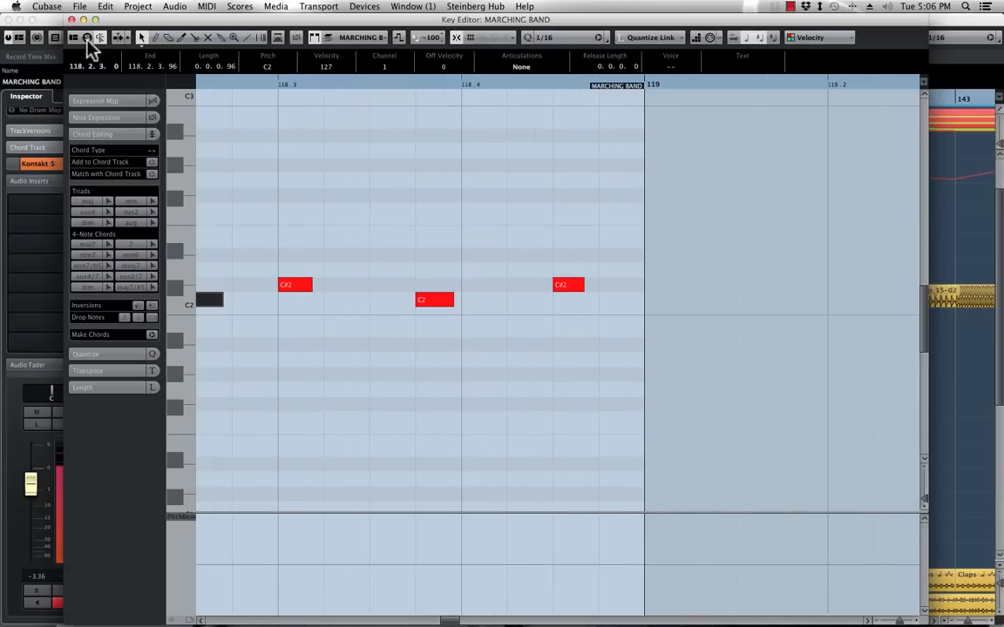
pyautogui.click(72, 19)
# Delete the unedited copies, duplicate the corrected MARCHING BAND part five times up to bar 139 and play it back
pyautogui.moveTo(903, 363); pyautogui.dragTo(451, 376)
pyautogui.press('Delete')
pyautogui.click(391, 365)
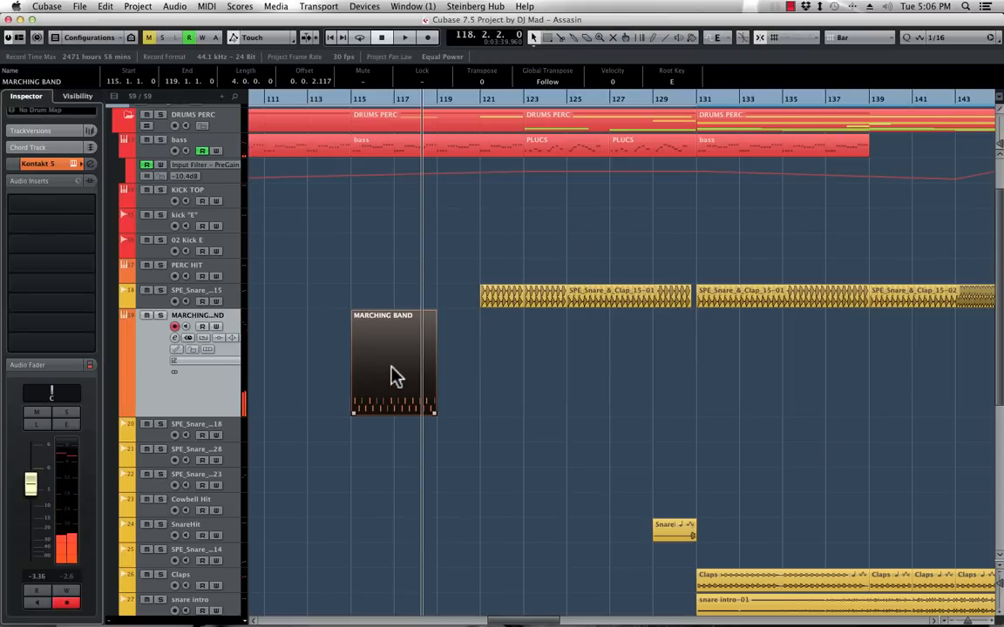
pyautogui.press('super+d')
pyautogui.press('super+d')
pyautogui.press('super+d')
pyautogui.press('super+d')
pyautogui.press('super+d')
pyautogui.press('space')
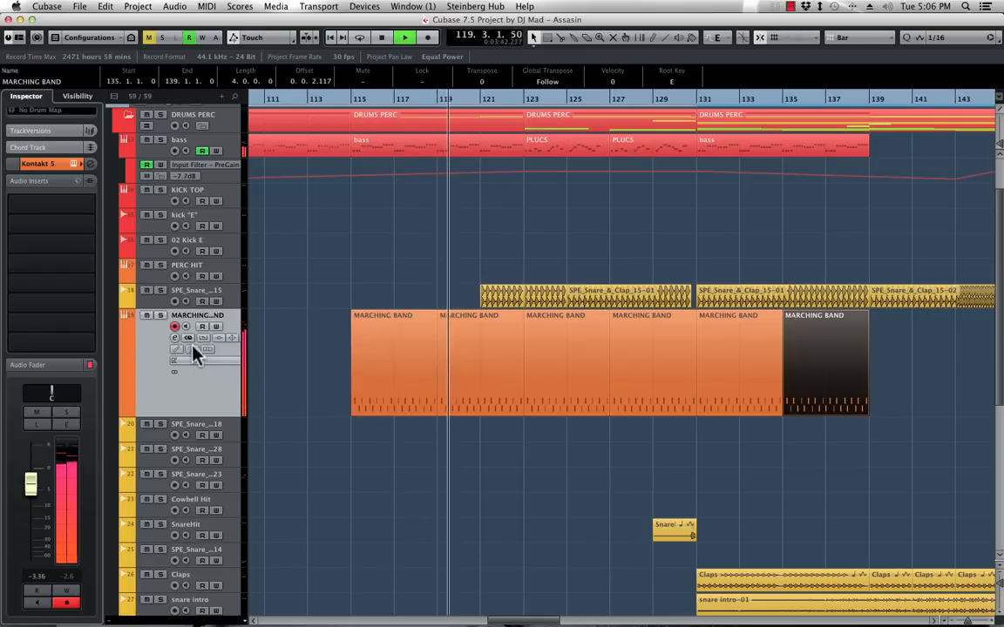
pyautogui.moveTo(64, 200)
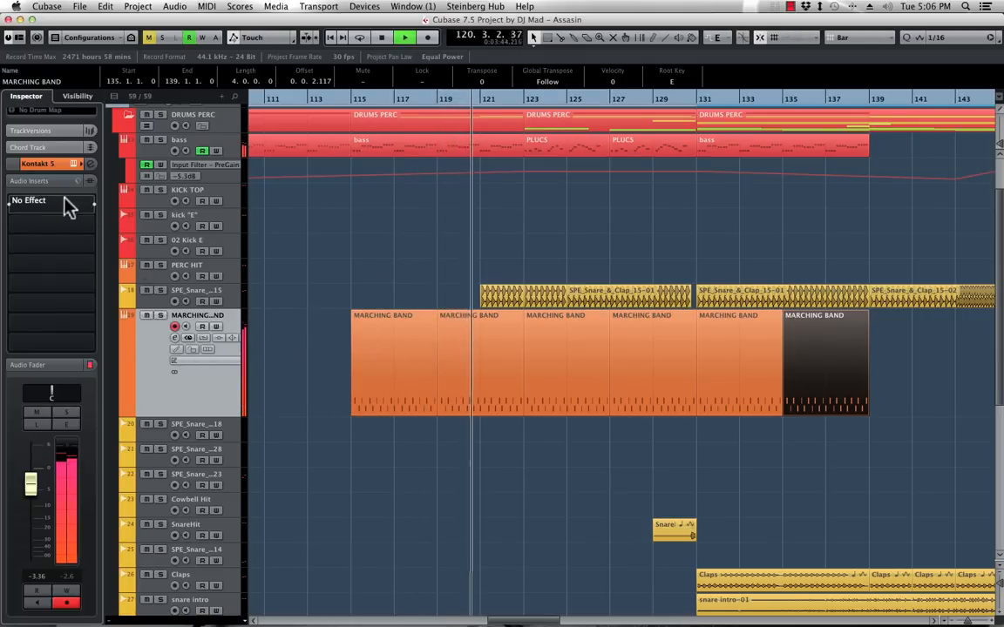
pyautogui.press('space')
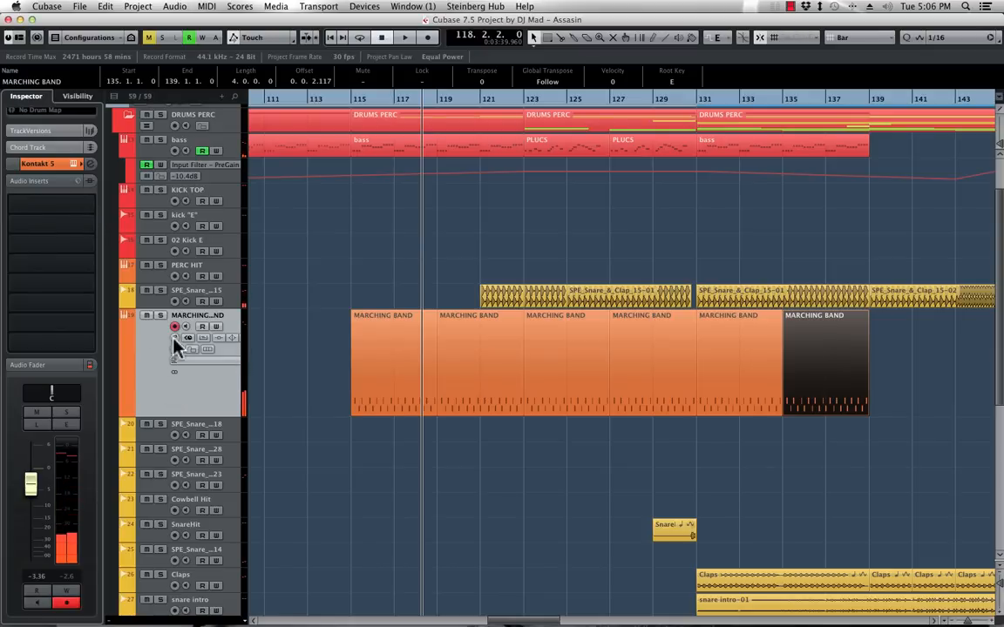
# Play from bar 115 with the MARCHING BAND instrument open and adjust Damage's master mixer, effects and amp envelope controls
pyautogui.click(352, 99)
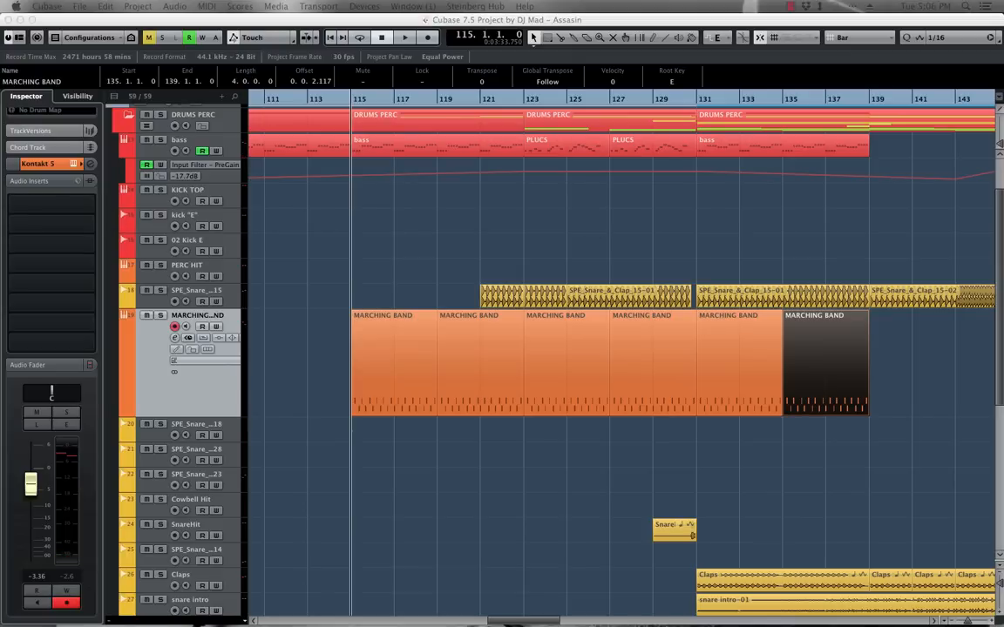
pyautogui.click(153, 343)
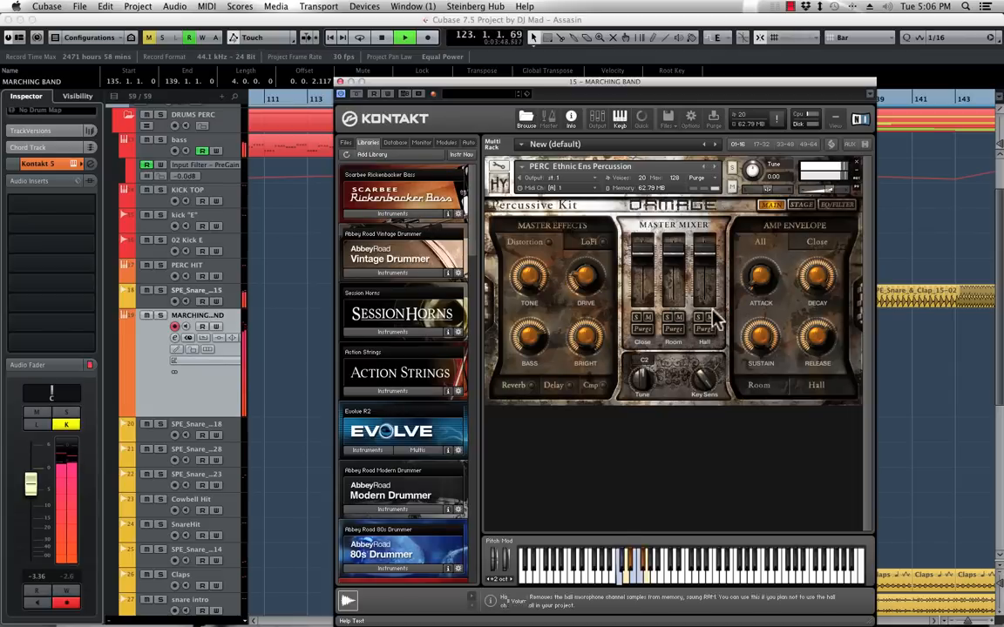
pyautogui.moveTo(646, 258); pyautogui.dragTo(678, 250)
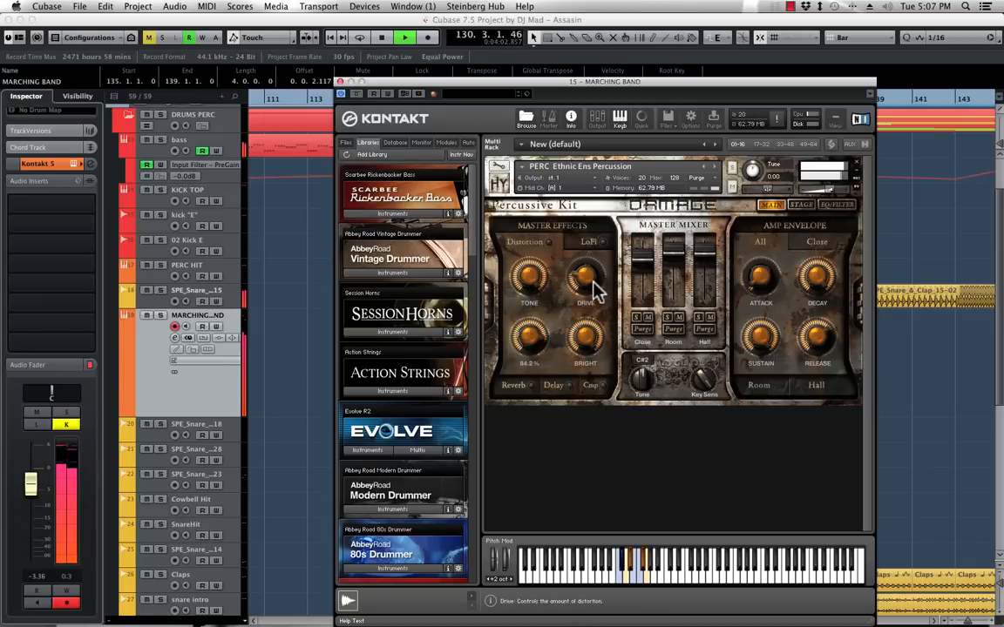
pyautogui.moveTo(582, 233); pyautogui.dragTo(589, 172)
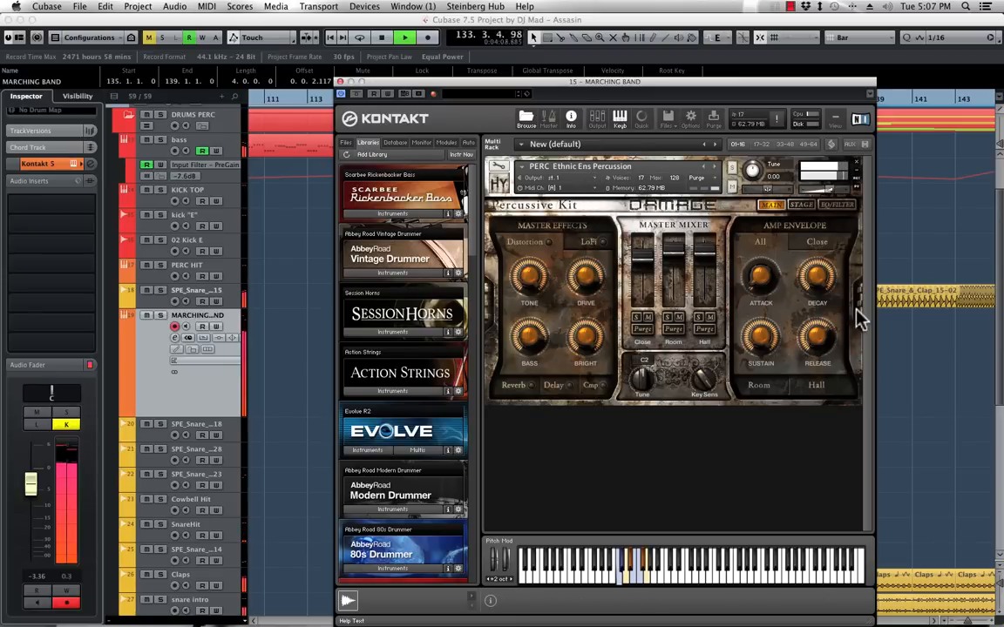
pyautogui.moveTo(823, 345); pyautogui.dragTo(801, 321)
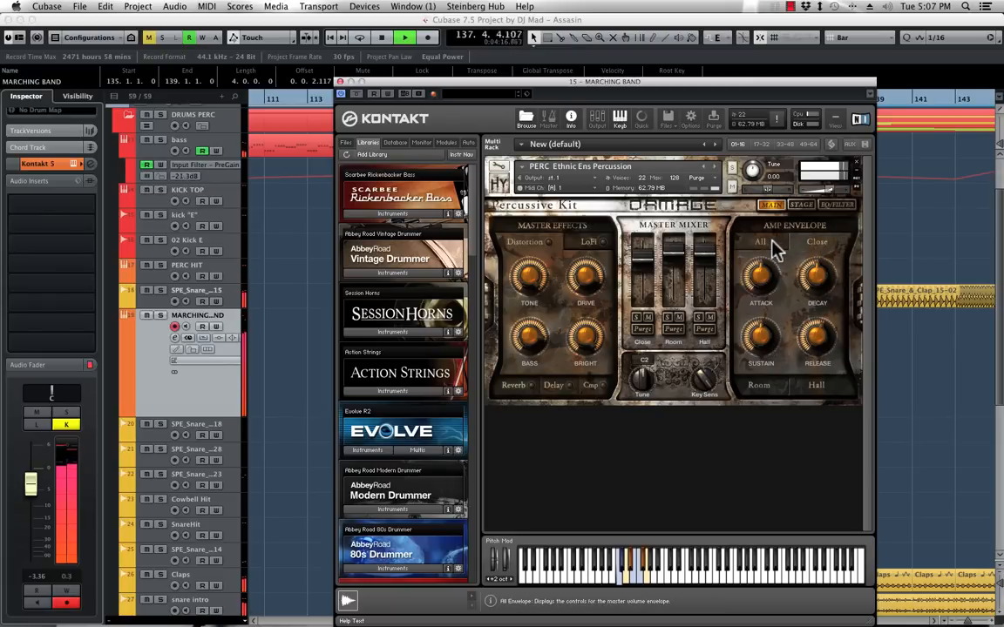
pyautogui.moveTo(833, 347)
pyautogui.mouseDown()
pyautogui.moveTo(818, 307)
pyautogui.moveTo(826, 341)
pyautogui.mouseUp()
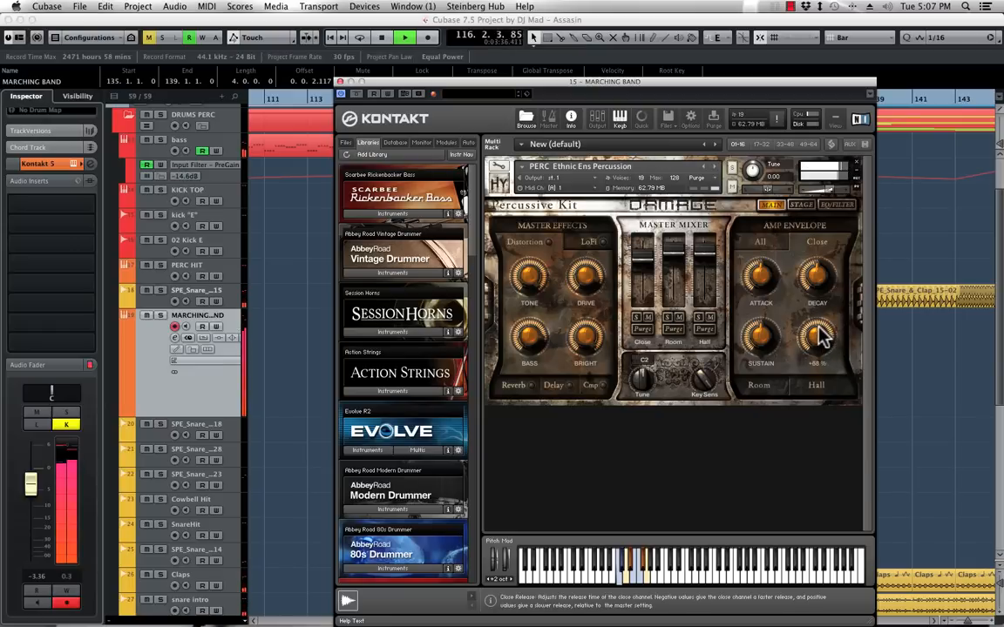
# Try several drum positions on Damage's stage, settle on the middle rear center and move the instrument window aside
pyautogui.click(798, 206)
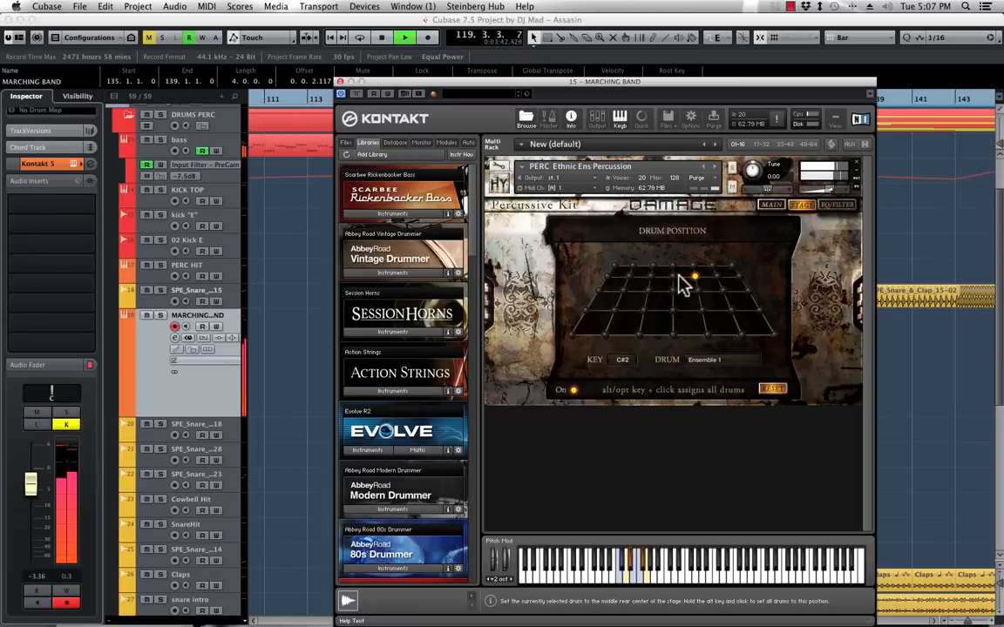
pyautogui.click(651, 277)
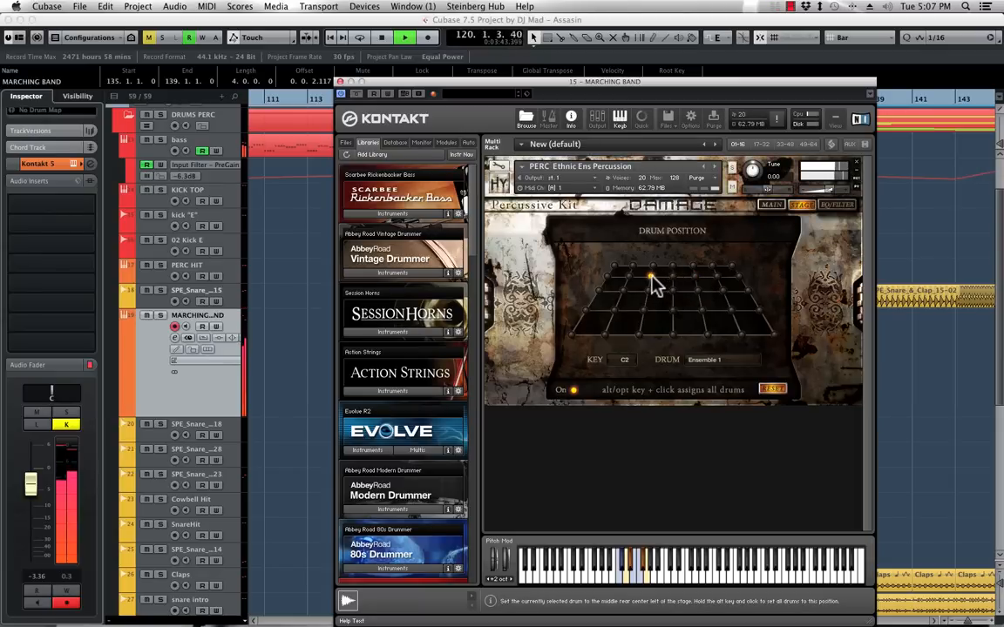
pyautogui.click(673, 333)
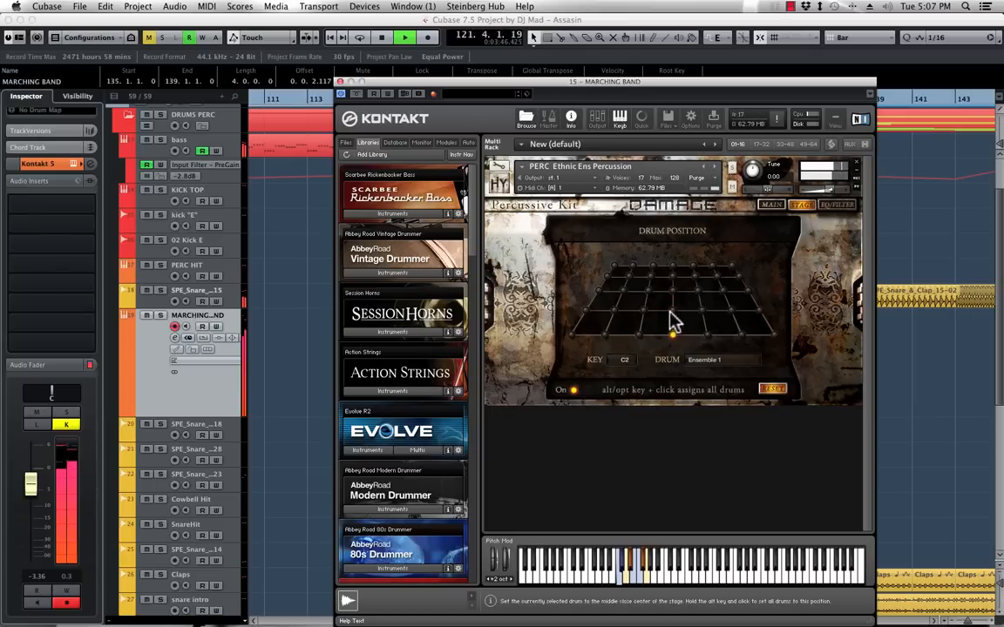
pyautogui.click(673, 277)
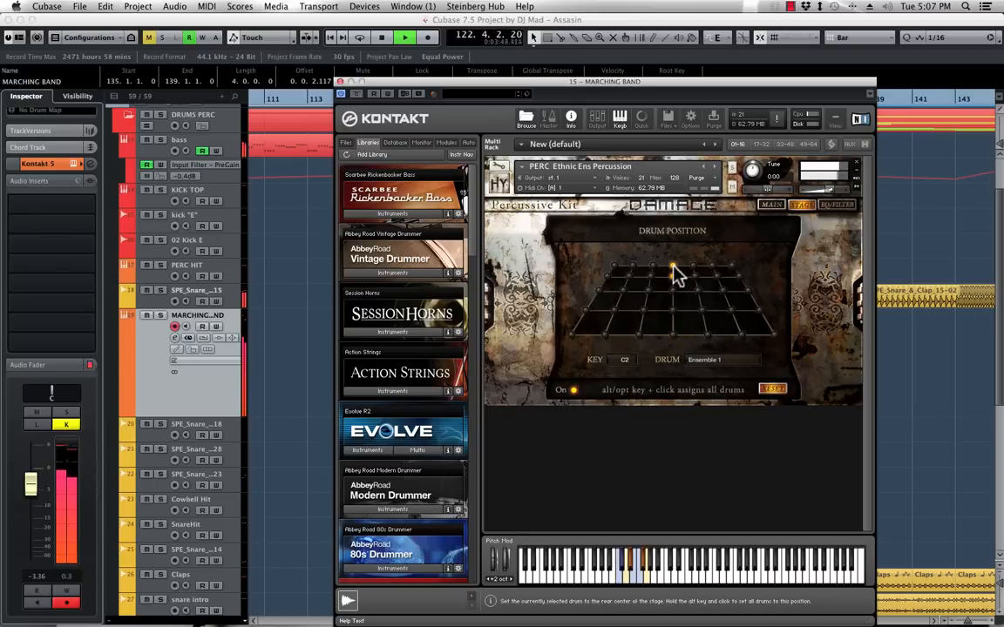
pyautogui.click(672, 266)
pyautogui.click(672, 277)
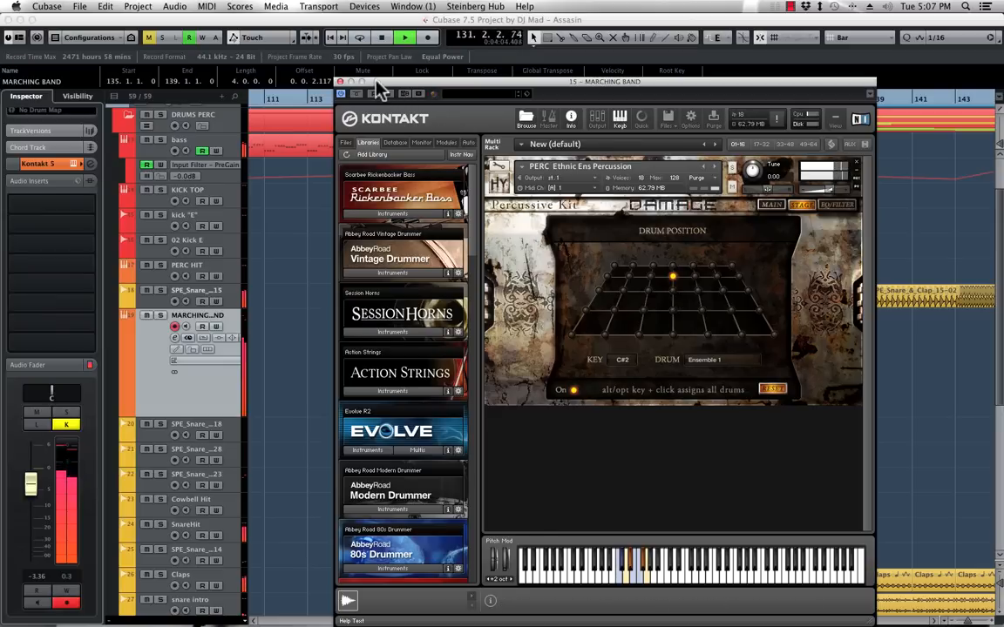
pyautogui.moveTo(376, 82); pyautogui.dragTo(647, 91)
pyautogui.click(740, 94)
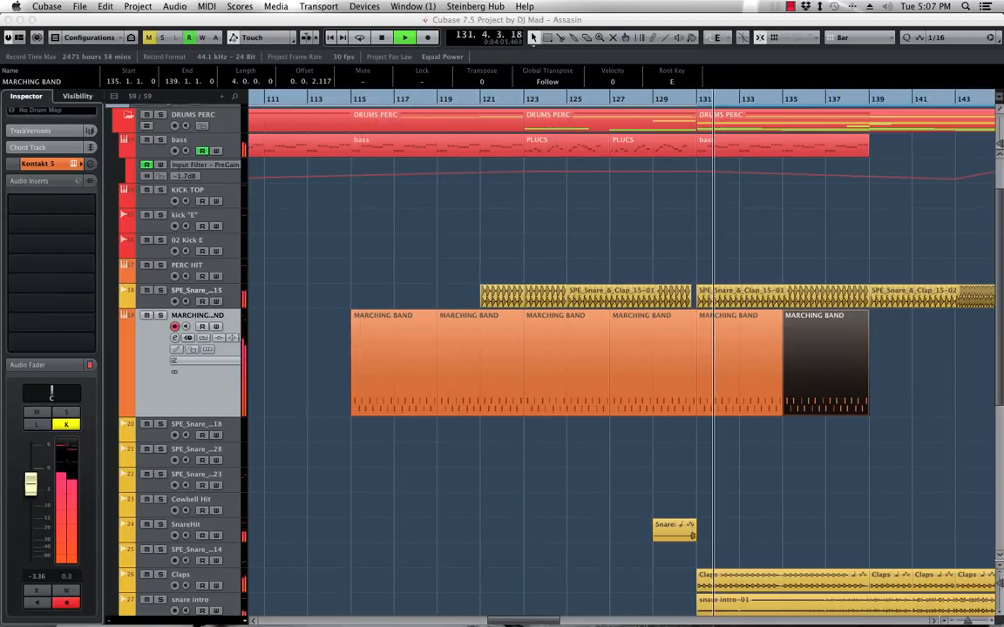
# Insert Flux BitterSweetII after OneKnob Filter on the SPE_Snare_&_Clap_15 track and close its plug-in window
pyautogui.click(235, 299)
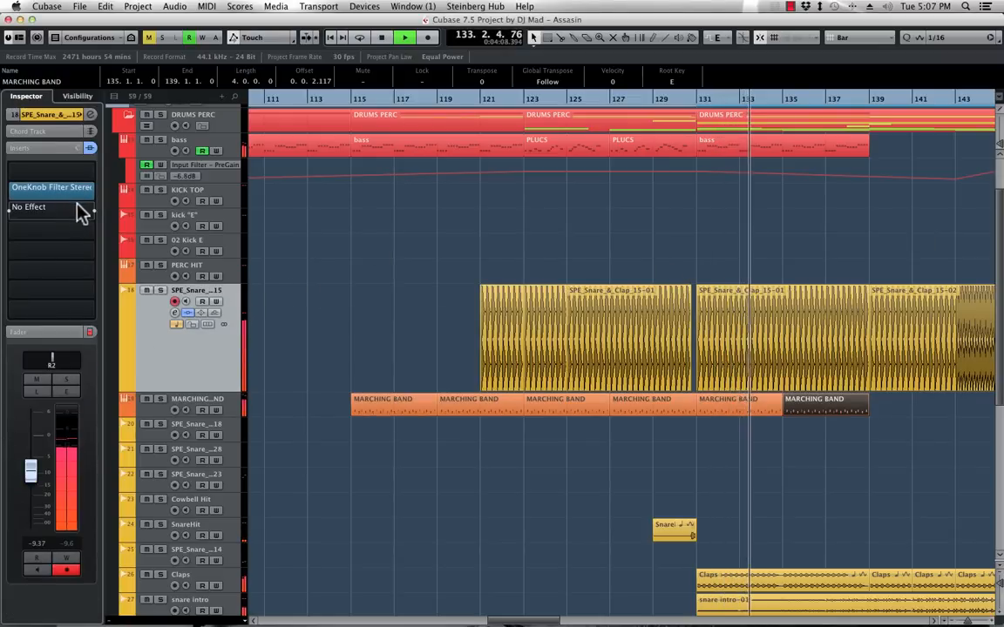
pyautogui.click(94, 211)
pyautogui.write('FLUX')
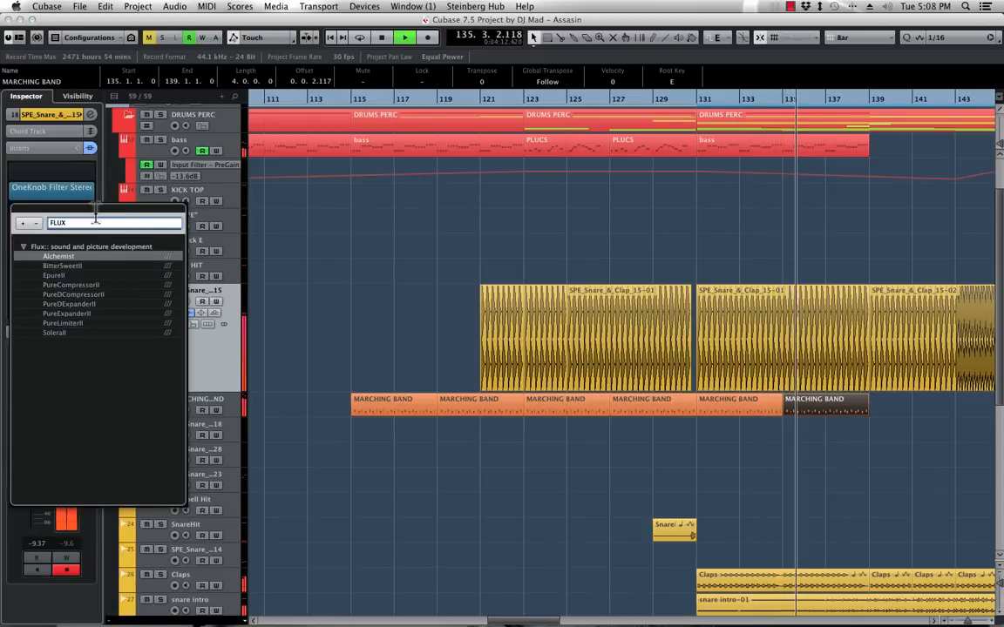
pyautogui.click(69, 266)
pyautogui.click(498, 233)
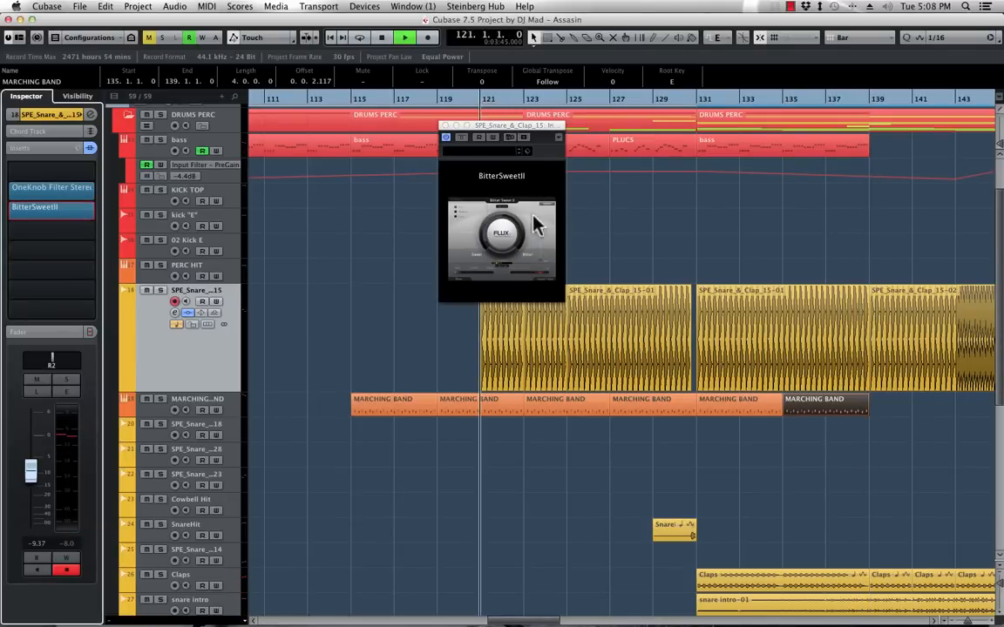
pyautogui.click(445, 126)
# Bring the MARCHING BAND Kontakt window back into view and close it
pyautogui.moveTo(1002, 95); pyautogui.dragTo(803, 95)
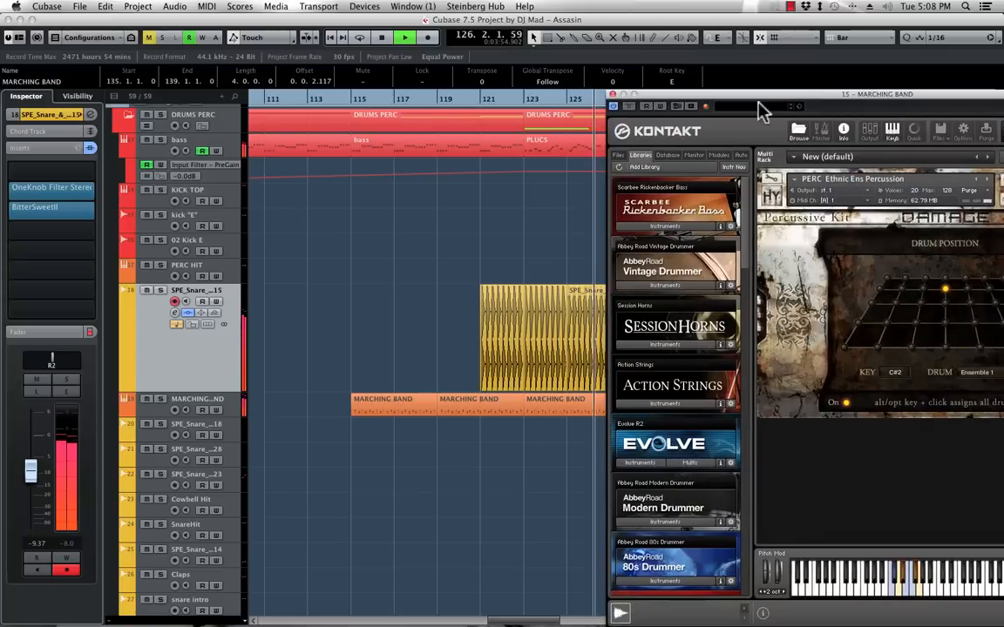
pyautogui.moveTo(629, 105); pyautogui.dragTo(504, 93)
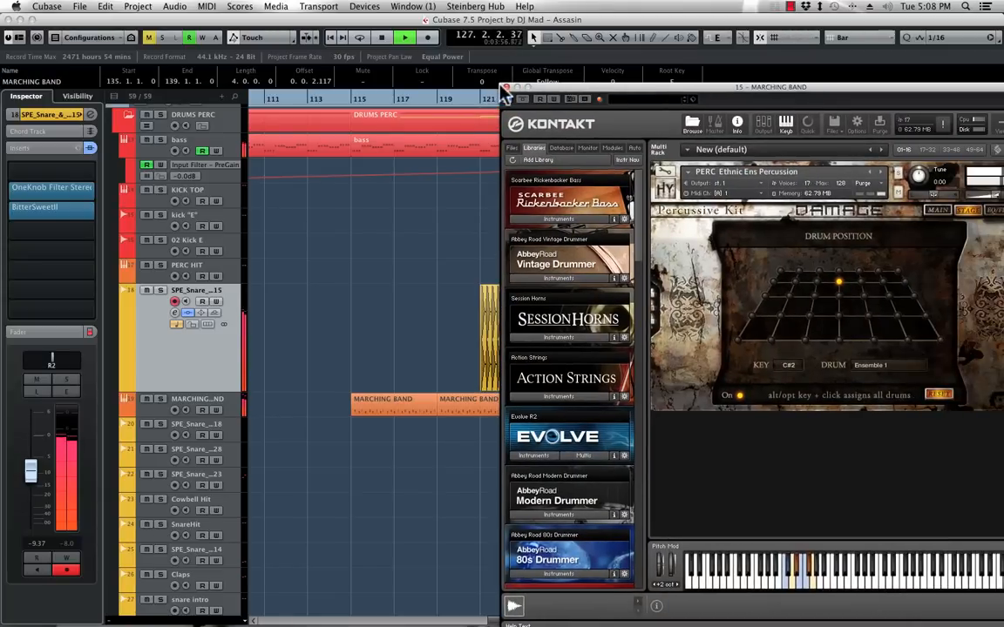
pyautogui.click(512, 88)
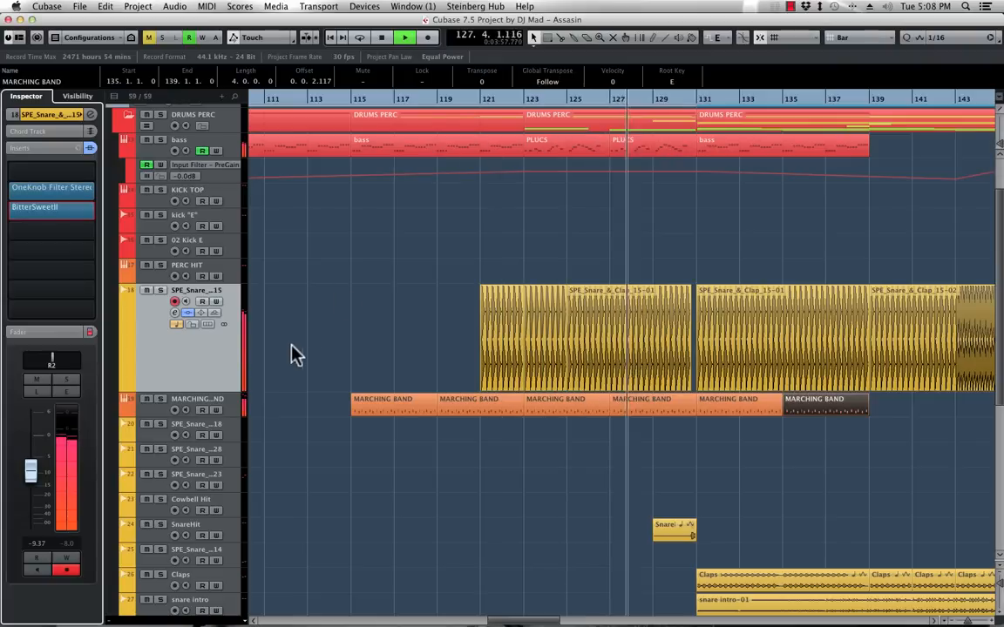
# Audition the MARCHING BAND track from bar 123 and insert FabFilter Pro-Q as its first audio insert
pyautogui.click(227, 410)
pyautogui.scroll(-3, 11, 519)
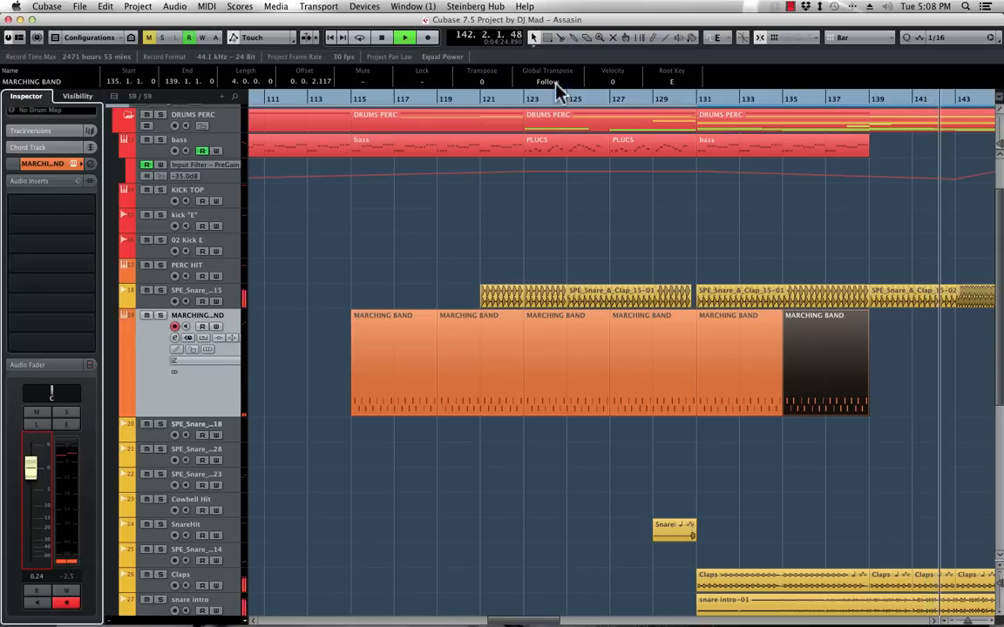
pyautogui.click(523, 98)
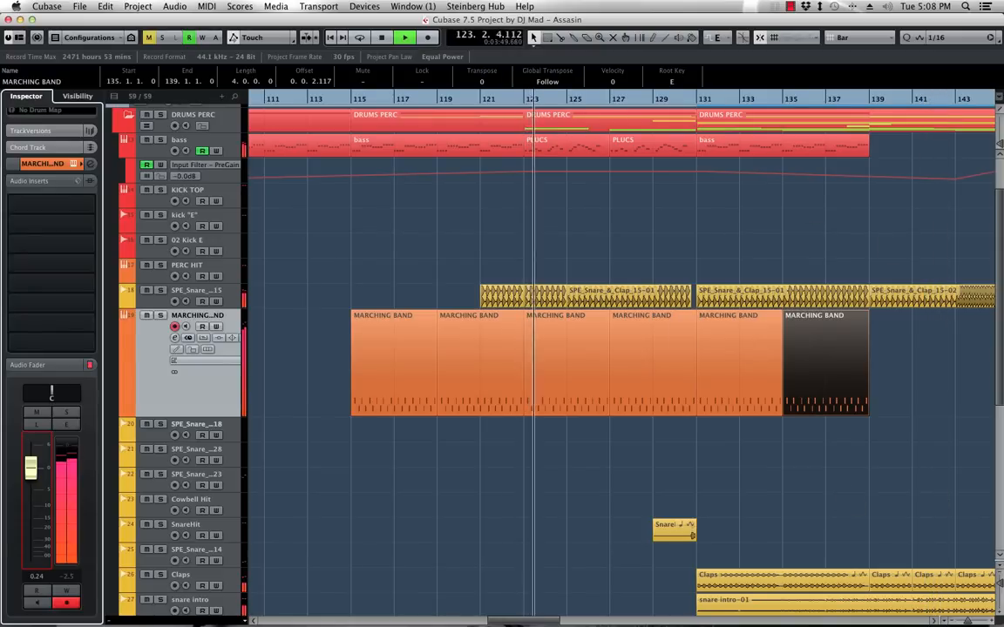
pyautogui.press('s')
pyautogui.press('s')
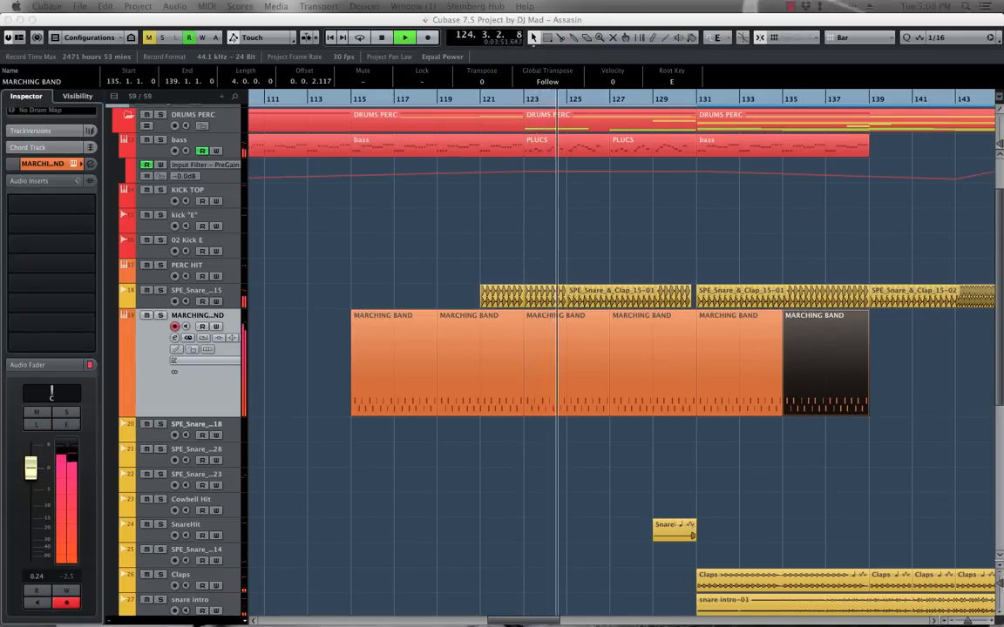
pyautogui.click(93, 206)
pyautogui.write('FAB')
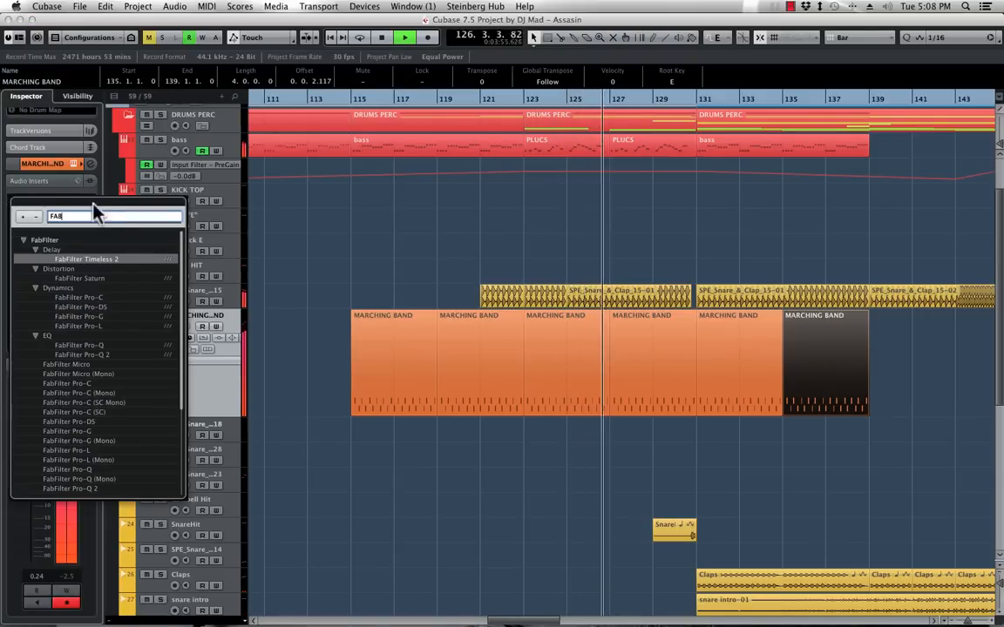
pyautogui.click(96, 346)
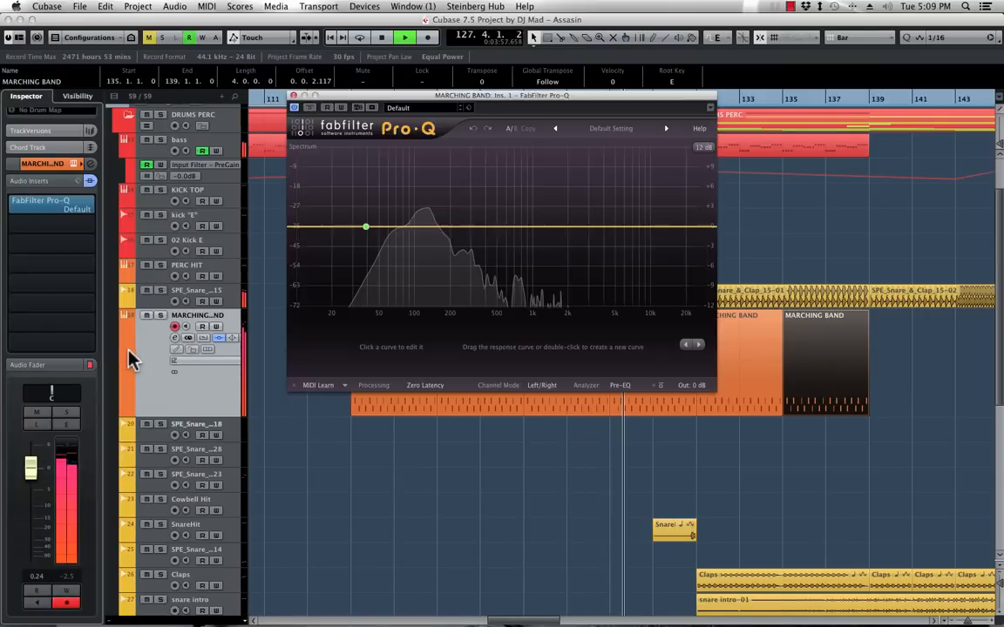
# Load Pro-Q's Low Cut preset, replay the passage and close the plug-in window
pyautogui.click(597, 135)
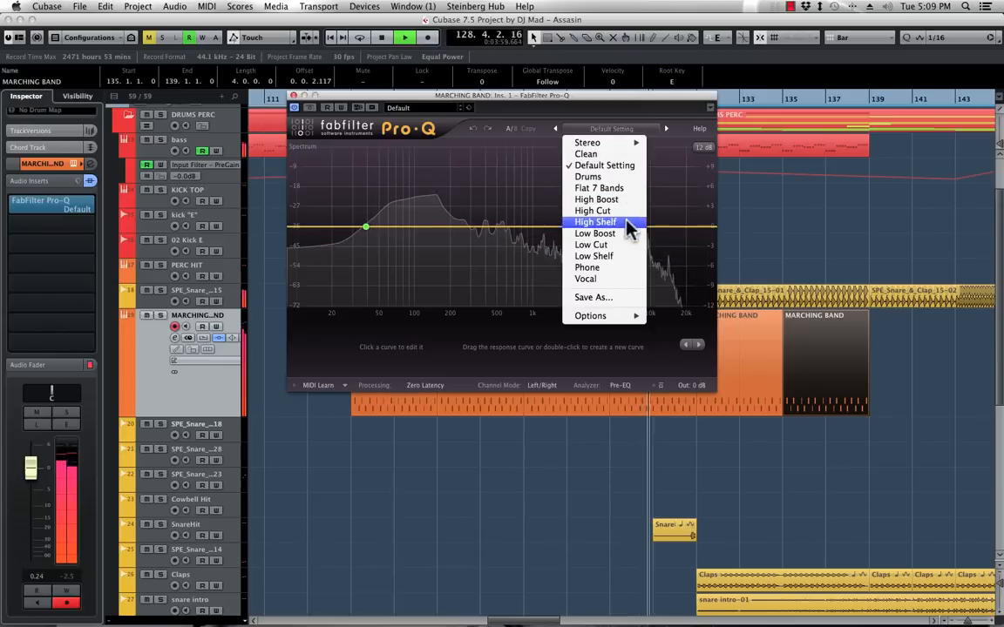
pyautogui.click(591, 245)
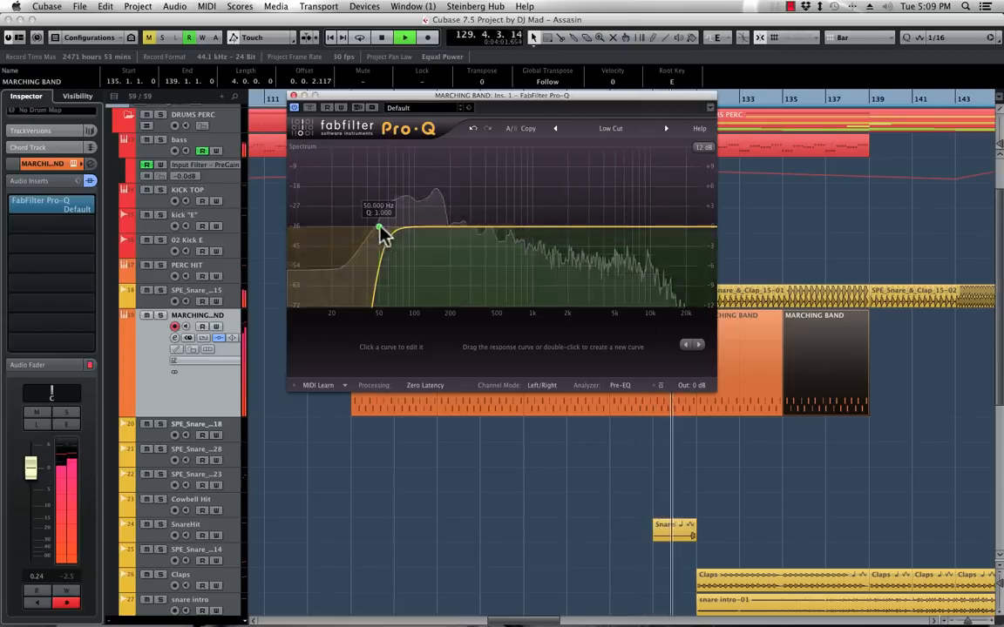
pyautogui.press('space')
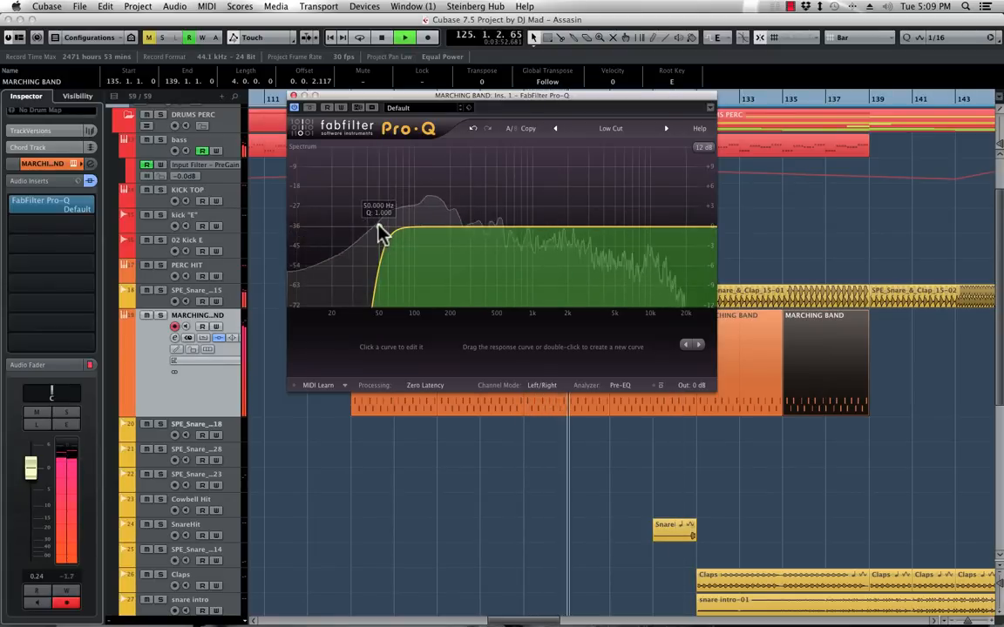
pyautogui.click(294, 95)
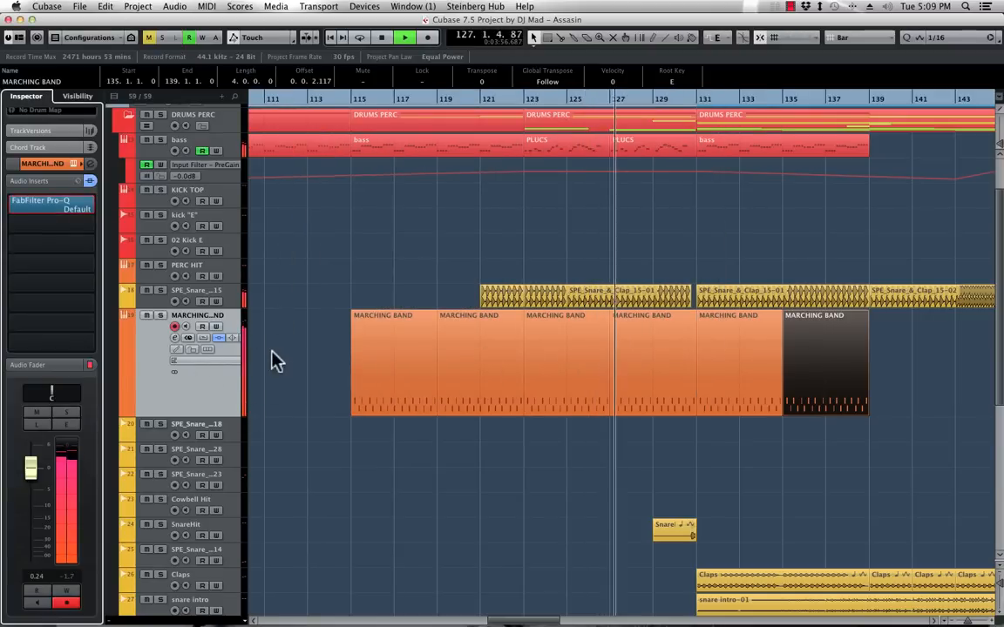
# Try muting the two PLUCS parts between bars 123 and 131 on the bass track, and unmute both again
pyautogui.scroll(2, 549, 251)
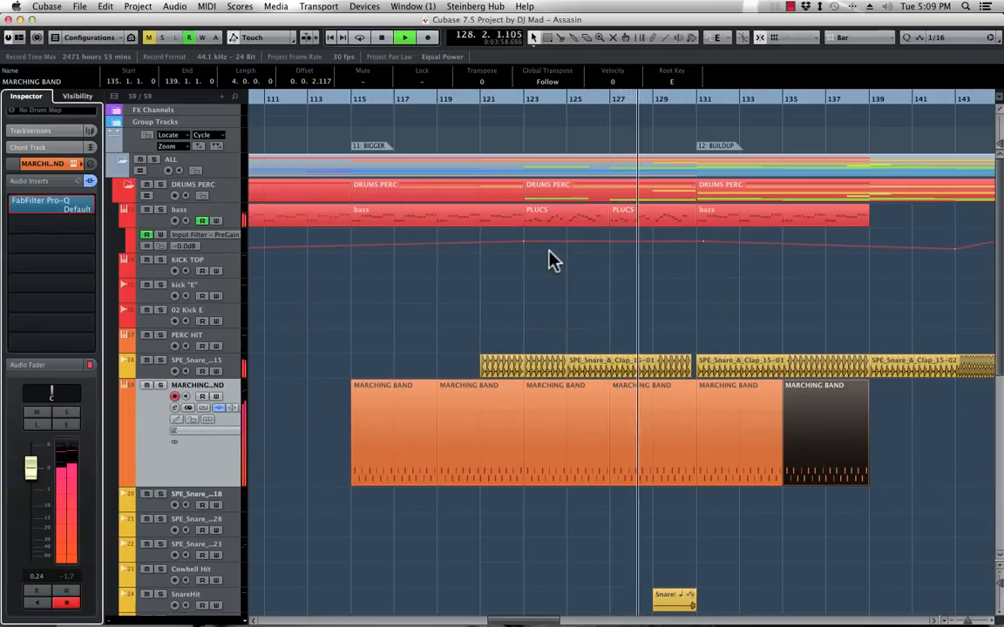
pyautogui.click(599, 218)
pyautogui.hotkey('shift', 'm')
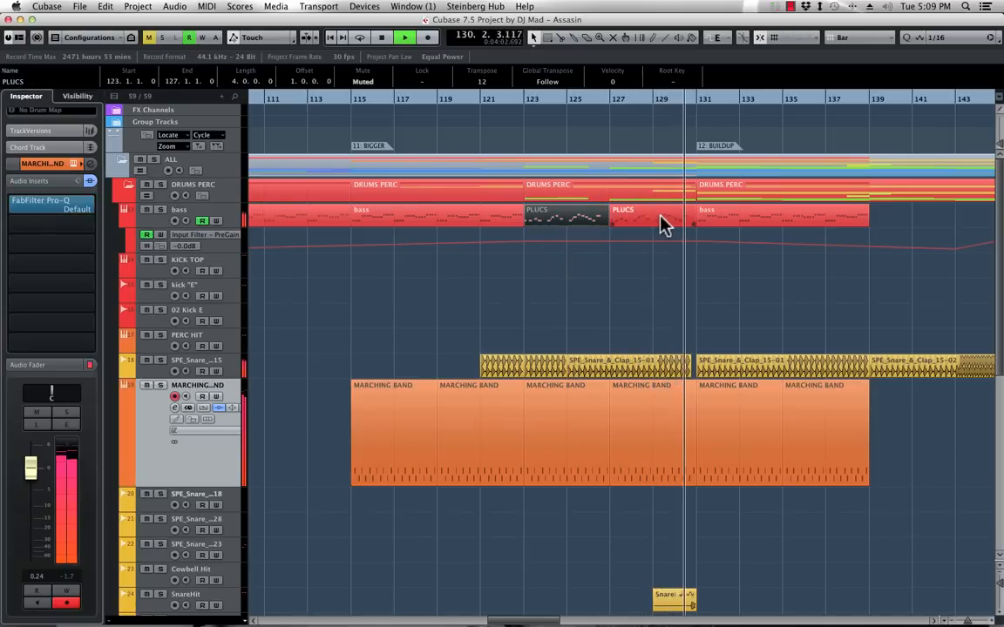
pyautogui.click(661, 216)
pyautogui.hotkey('shift', 'm')
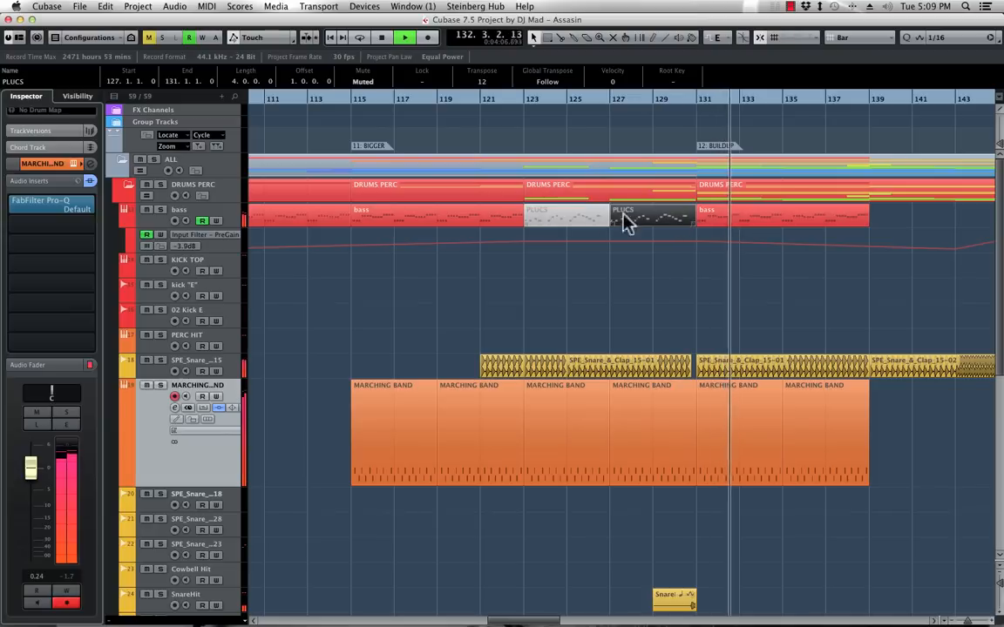
pyautogui.click(556, 217)
pyautogui.hotkey('shift', 'u')
pyautogui.click(645, 219)
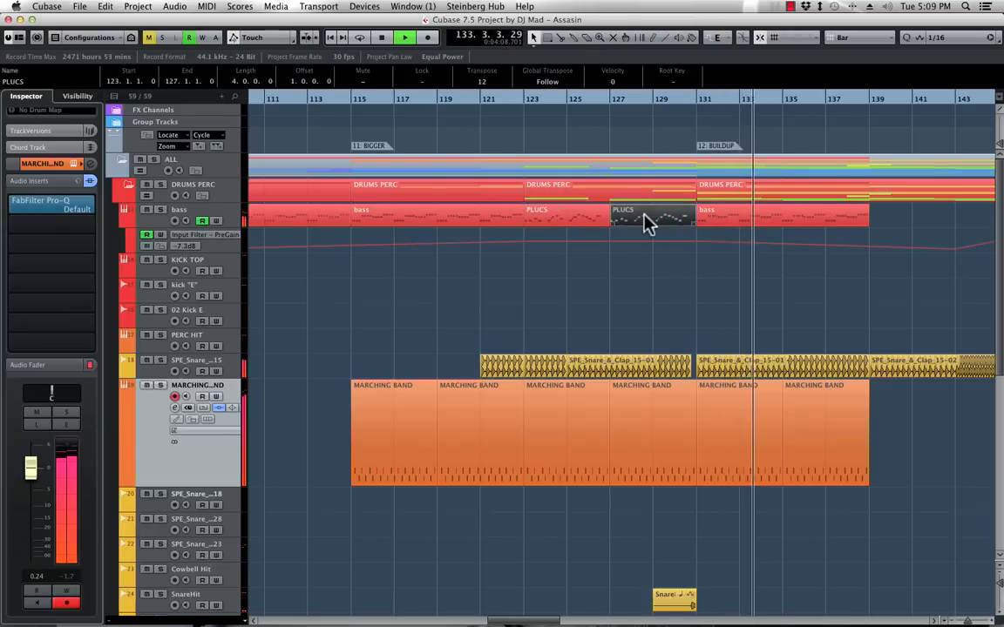
pyautogui.hotkey('shift', 'u')
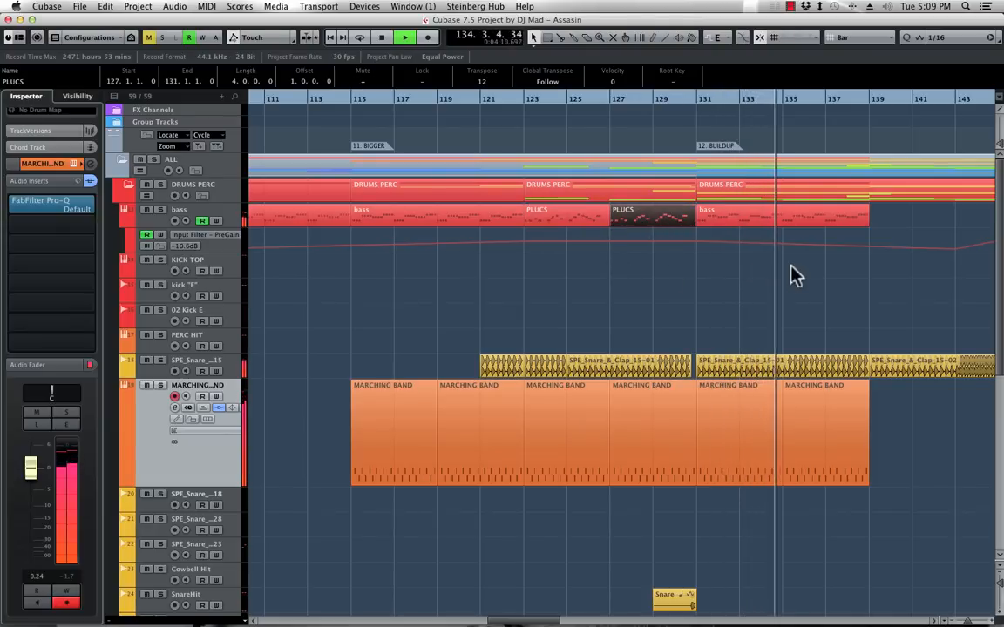
# Duplicate the last MARCHING BAND part twice from bar 139 and shorten the final copy to end at bar 146
pyautogui.hscroll(5, 841, 421)
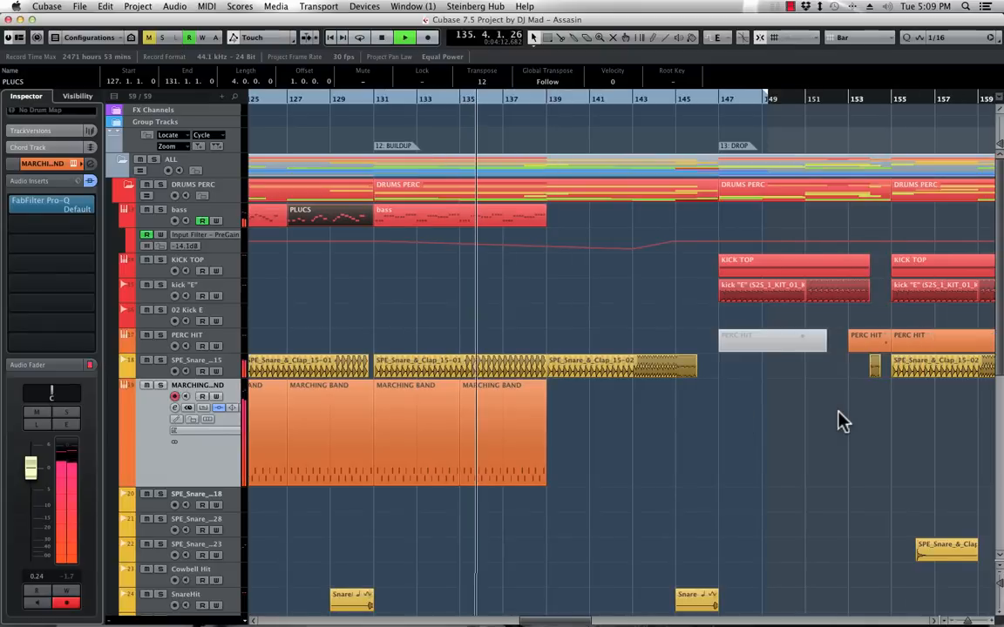
pyautogui.click(515, 417)
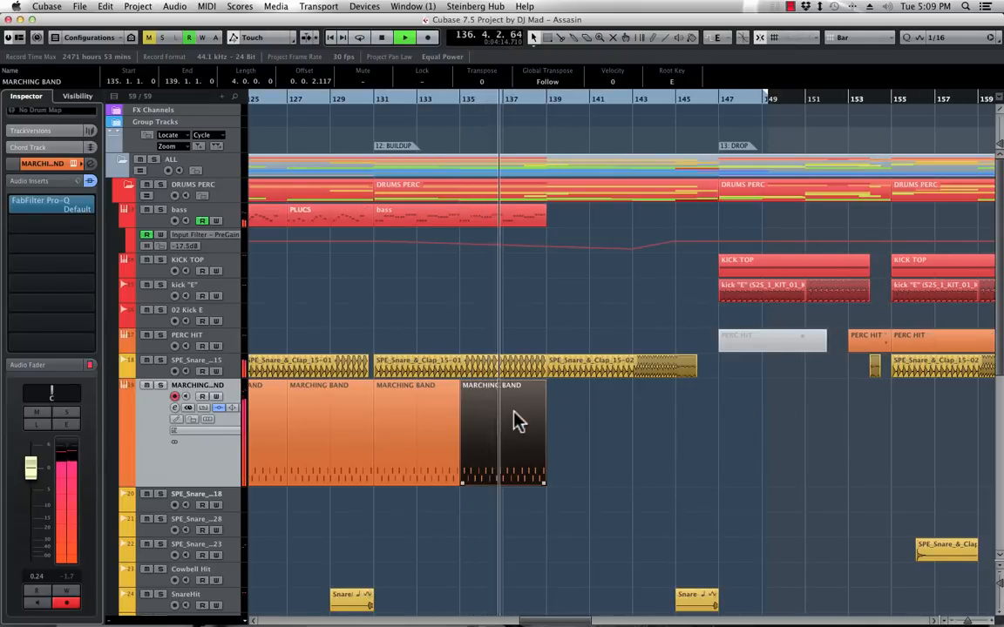
pyautogui.press('super+d')
pyautogui.press('super+d')
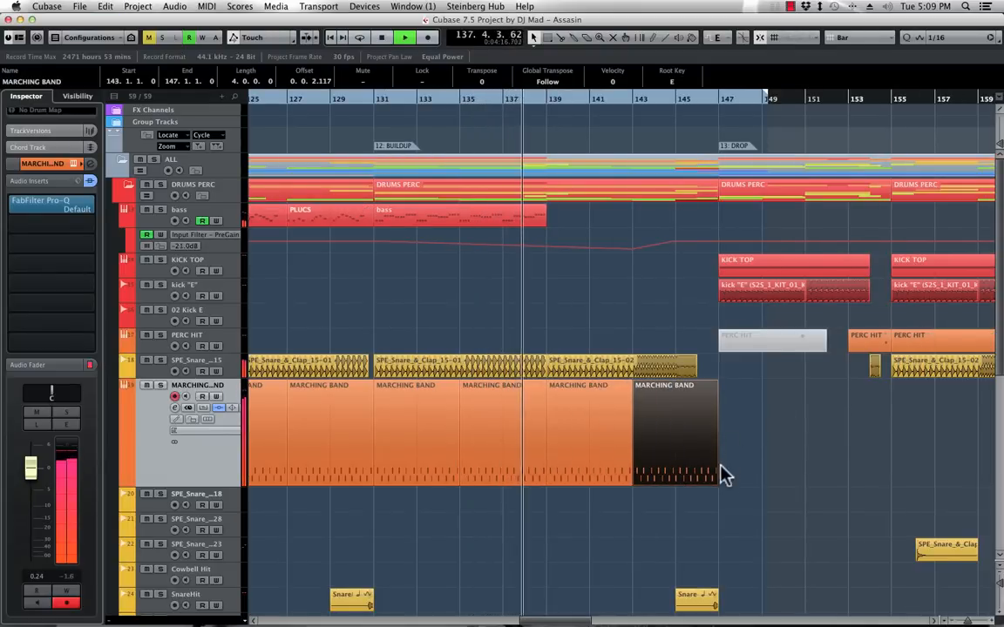
pyautogui.moveTo(713, 484); pyautogui.dragTo(698, 481)
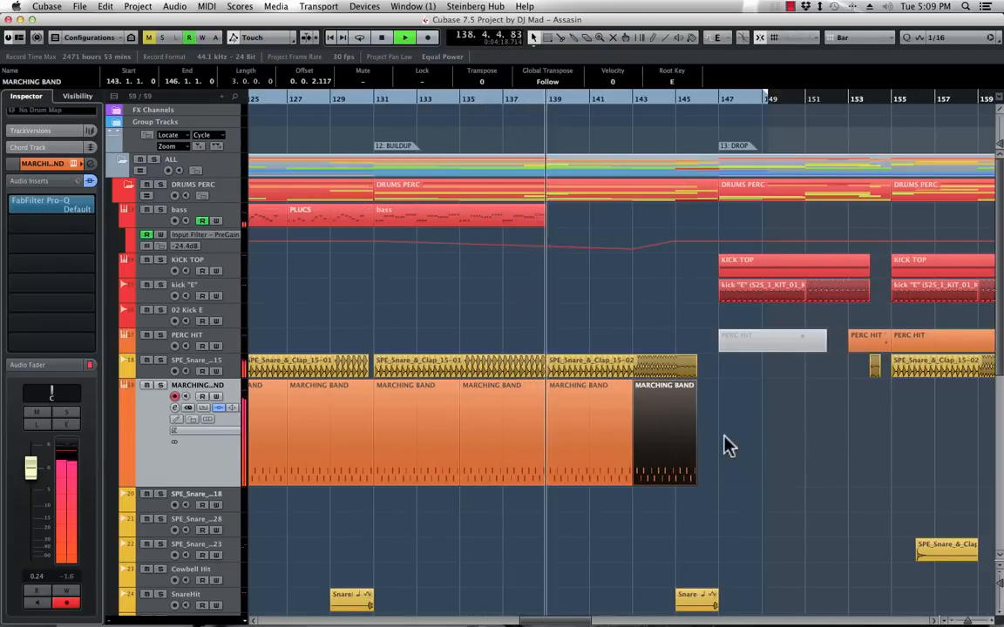
# Review the build-up from bar 141 into the drop with Group Tracks unfolded, and replay from bar 115
pyautogui.press('g')
pyautogui.press('g')
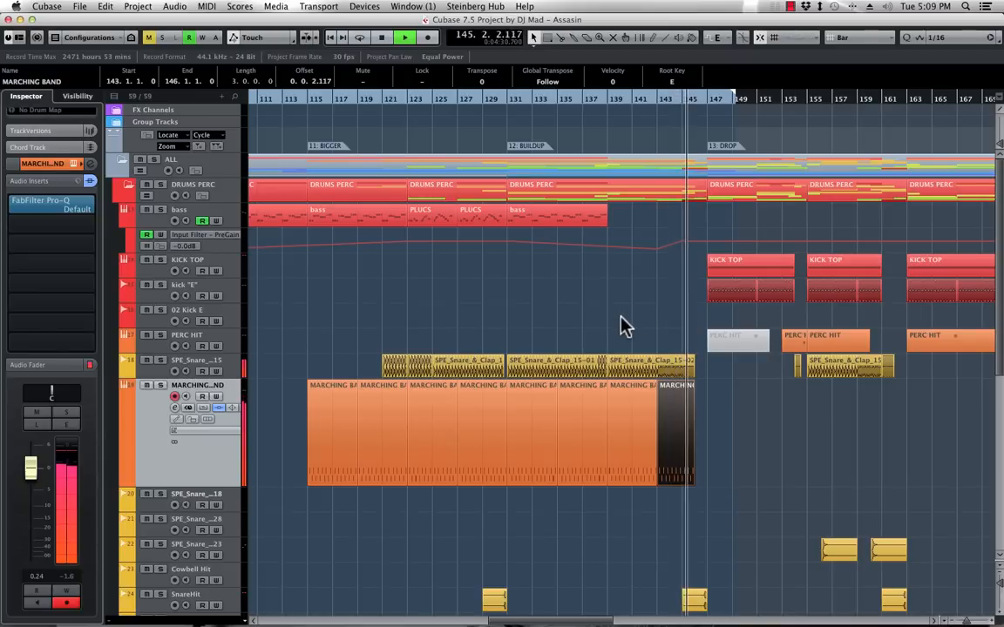
pyautogui.click(633, 101)
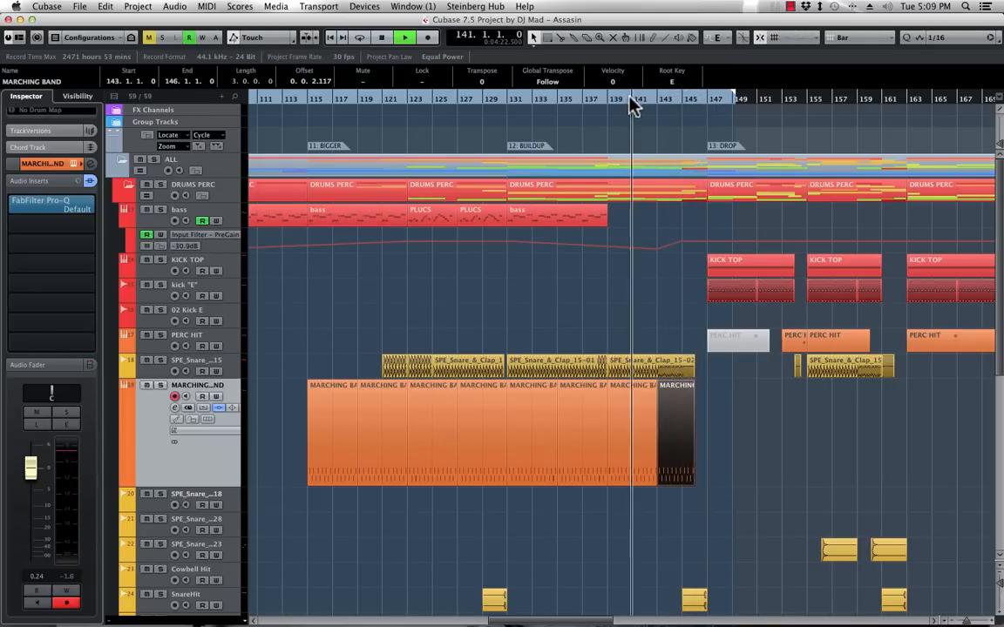
pyautogui.click(119, 122)
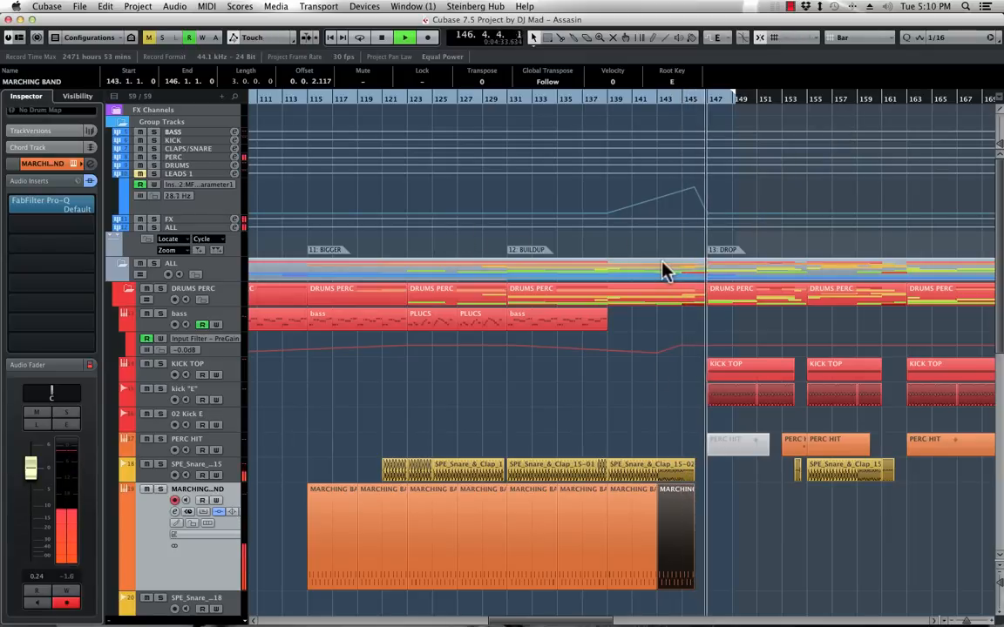
pyautogui.hscroll(-3, 511, 372)
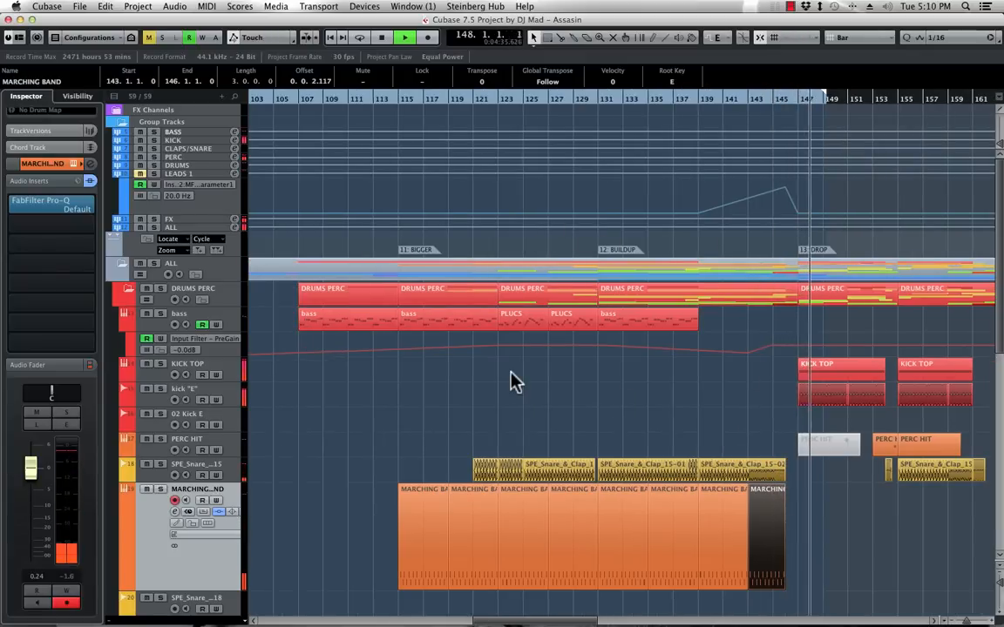
pyautogui.press('space')
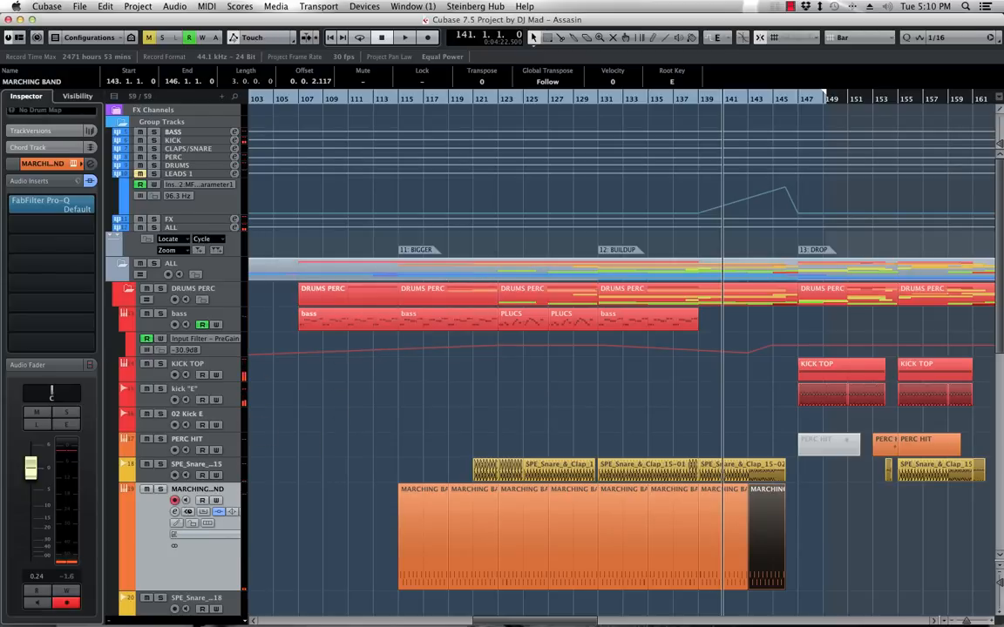
pyautogui.click(403, 100)
pyautogui.press('space')
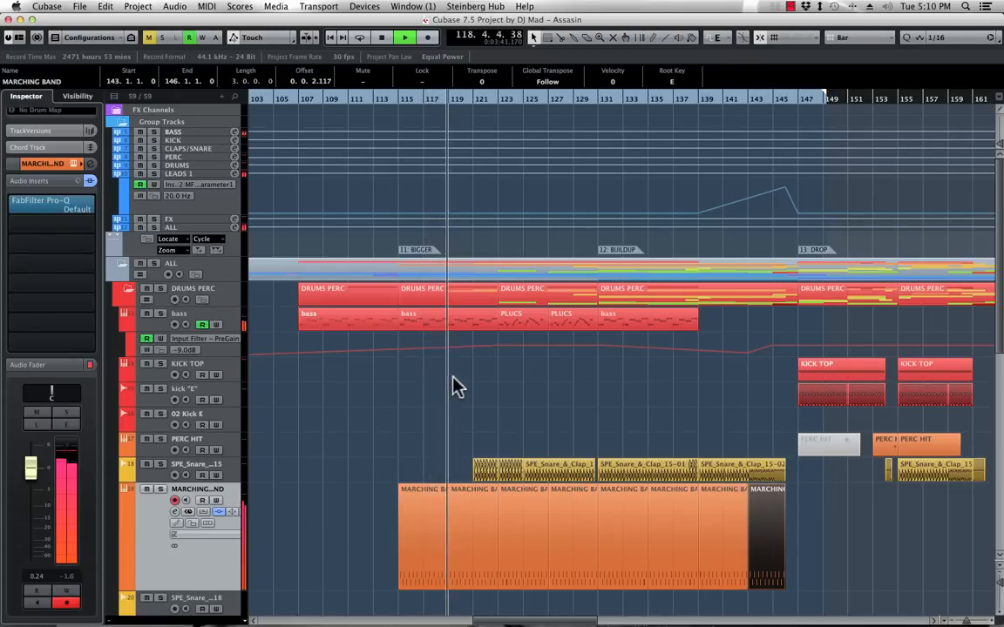
# Show the OneKnob Filter automation lane under the SPE_Snare_&_Clap_15 track
pyautogui.scroll(-5, 360, 443)
pyautogui.scroll(5, 364, 441)
pyautogui.scroll(-3, 364, 443)
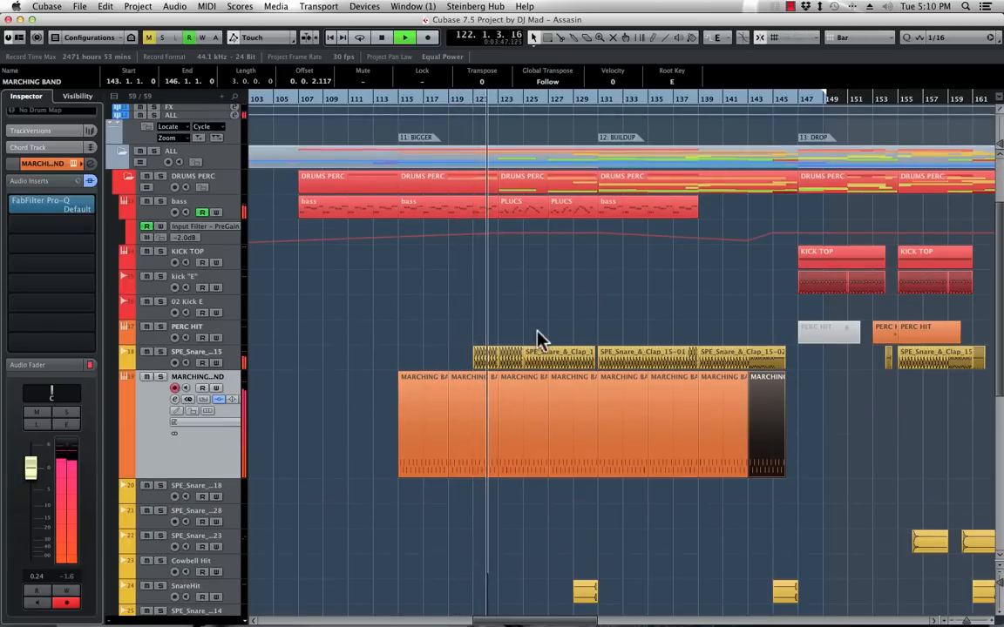
pyautogui.click(127, 367)
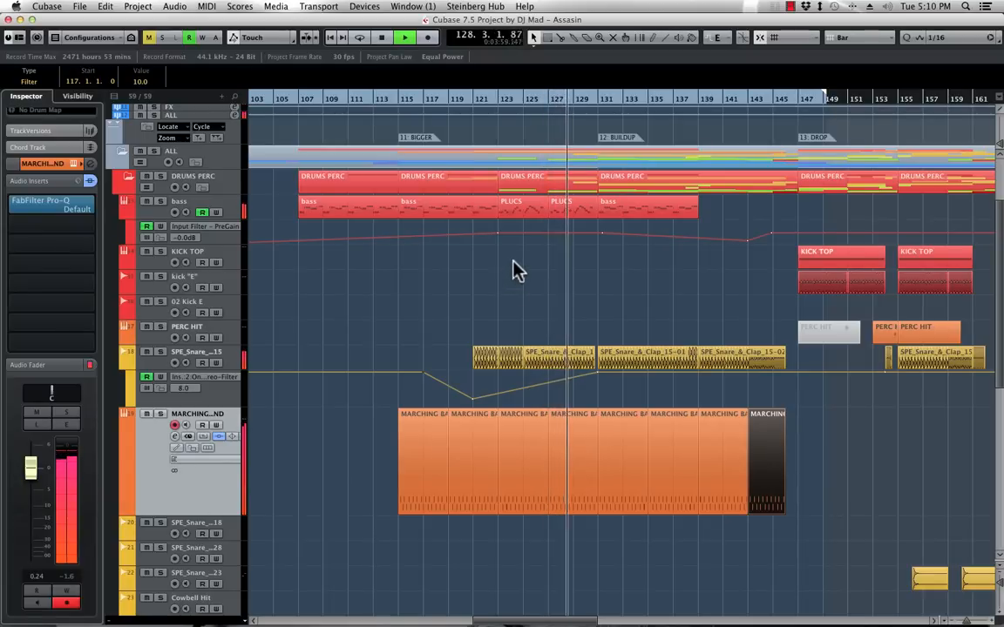
# Replay from bar 113 and raise the MARCHING BAND track's volume to 0.85
pyautogui.click(372, 99)
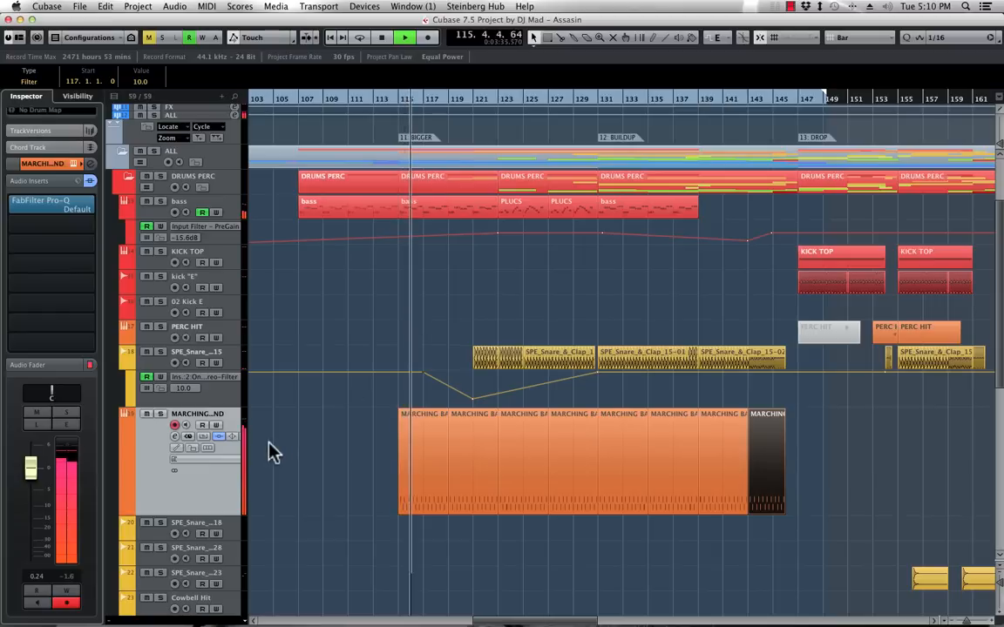
pyautogui.click(37, 478)
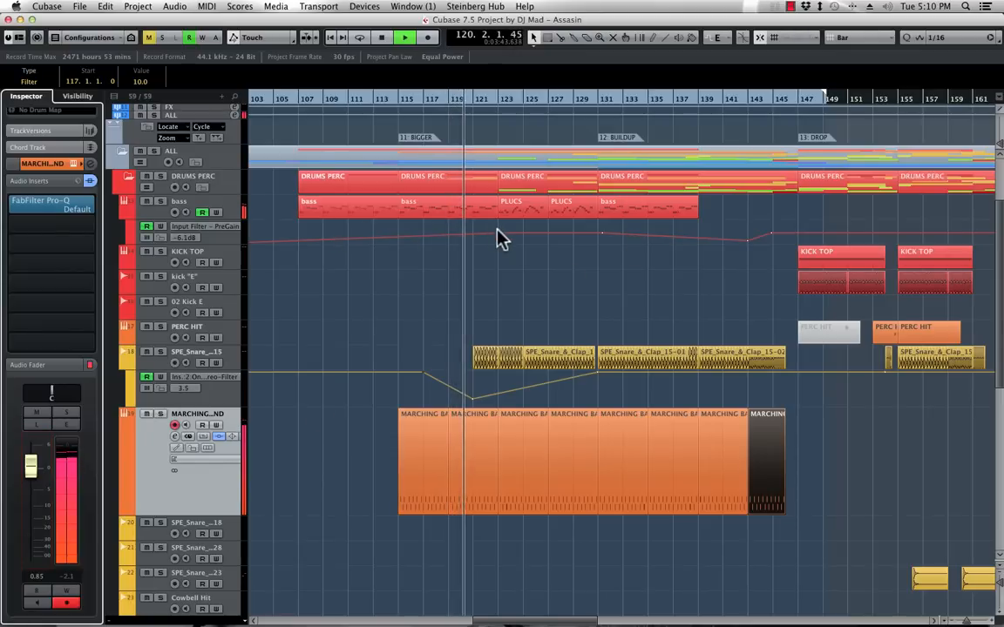
pyautogui.click(147, 203)
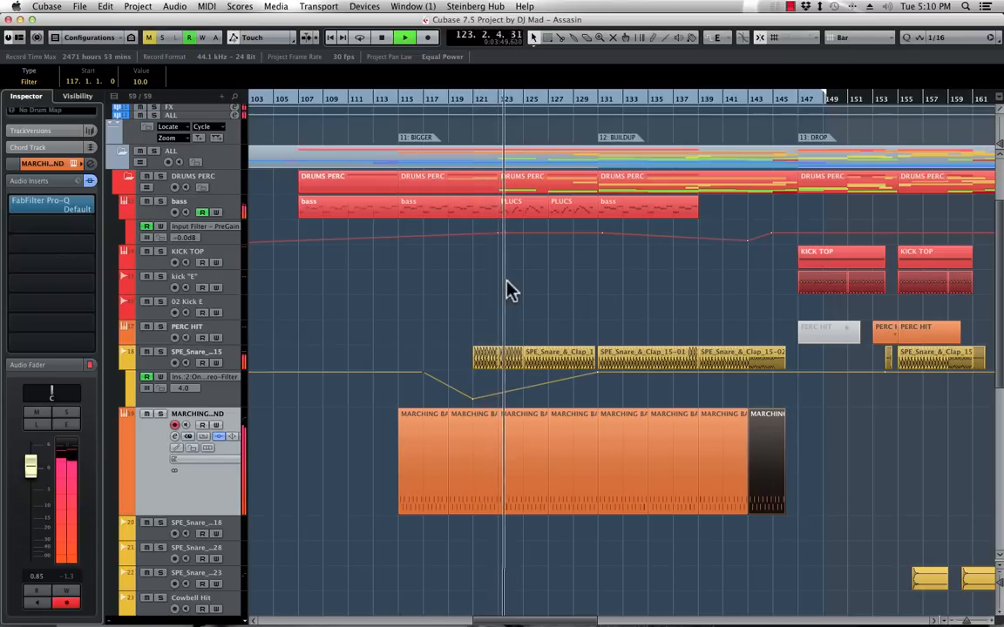
# Delete the bass part between bars 115 and 123 and fill the gap with copies of the two PLUCS parts
pyautogui.scroll(-5, 514, 283)
pyautogui.scroll(6, 517, 286)
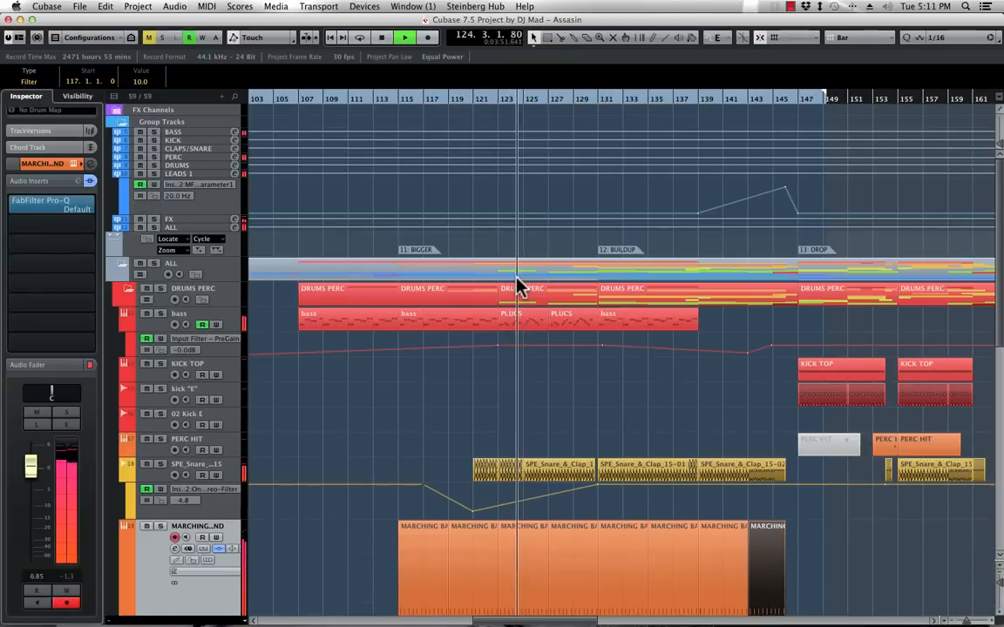
pyautogui.scroll(-2, 517, 286)
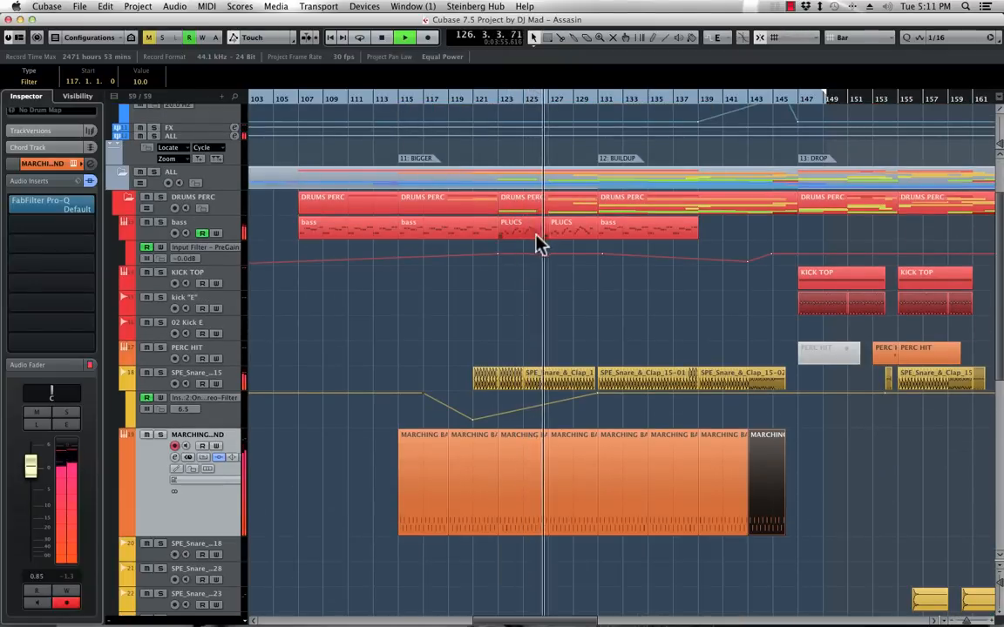
pyautogui.click(448, 237)
pyautogui.press('Delete')
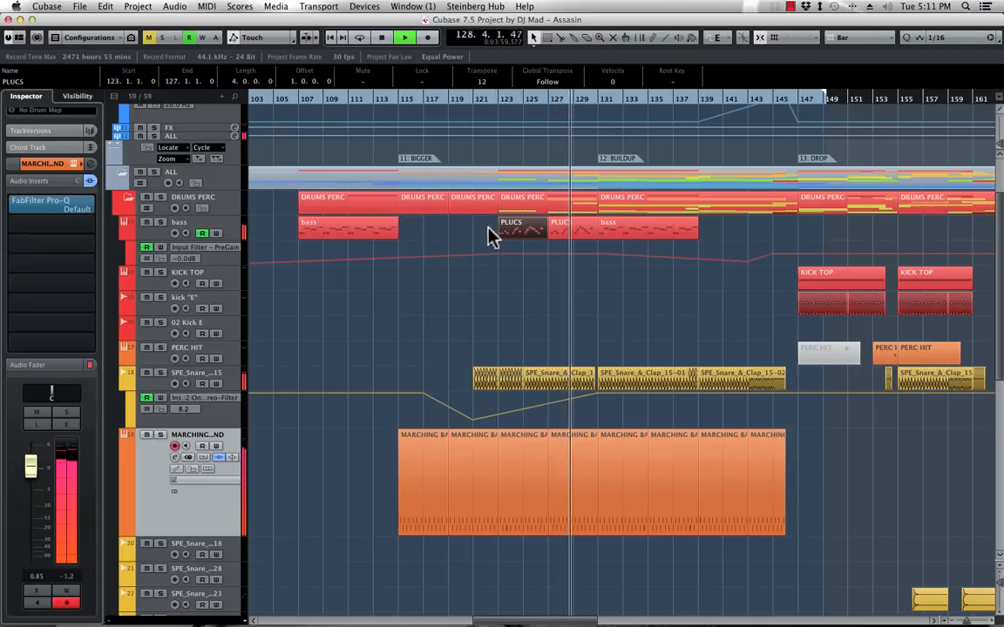
pyautogui.moveTo(486, 225); pyautogui.dragTo(575, 223)
pyautogui.moveTo(534, 232); pyautogui.dragTo(445, 228)
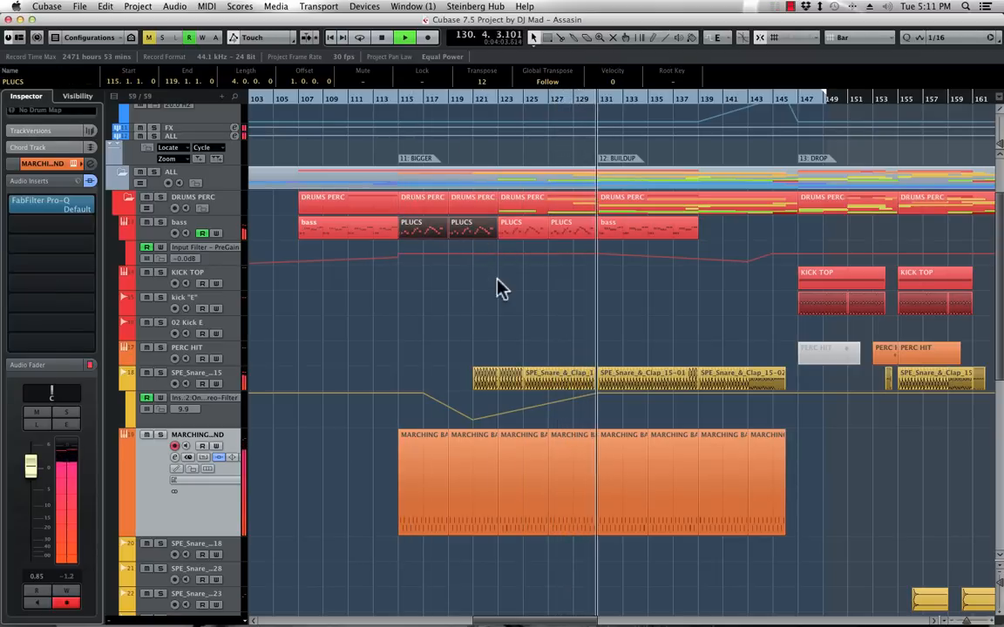
# Remove the -17.7 dB PreGain automation point at bar 115 on the bass track and replay from bar 114
pyautogui.click(398, 255)
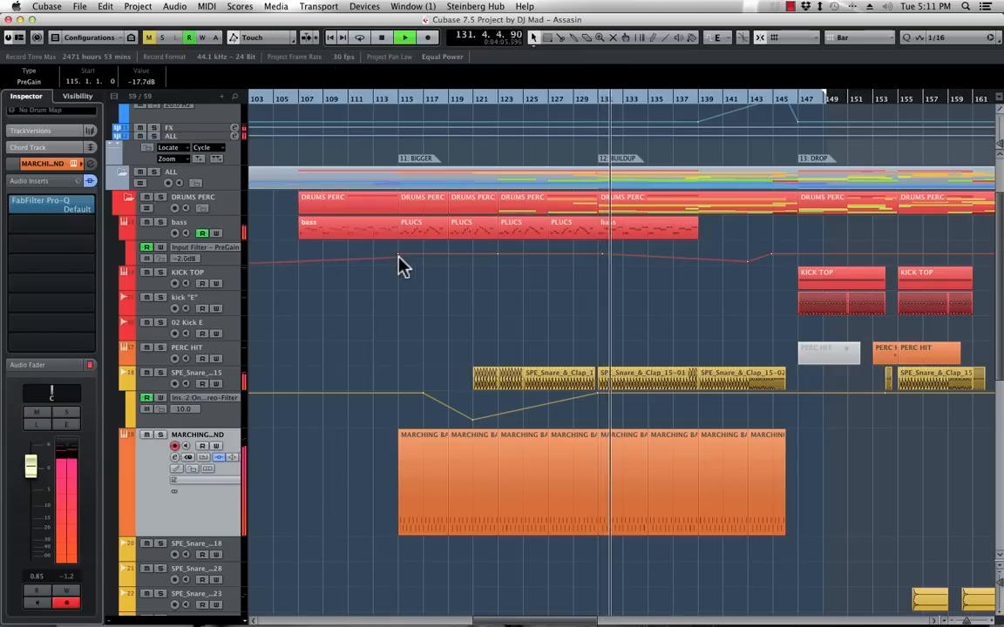
pyautogui.click(387, 100)
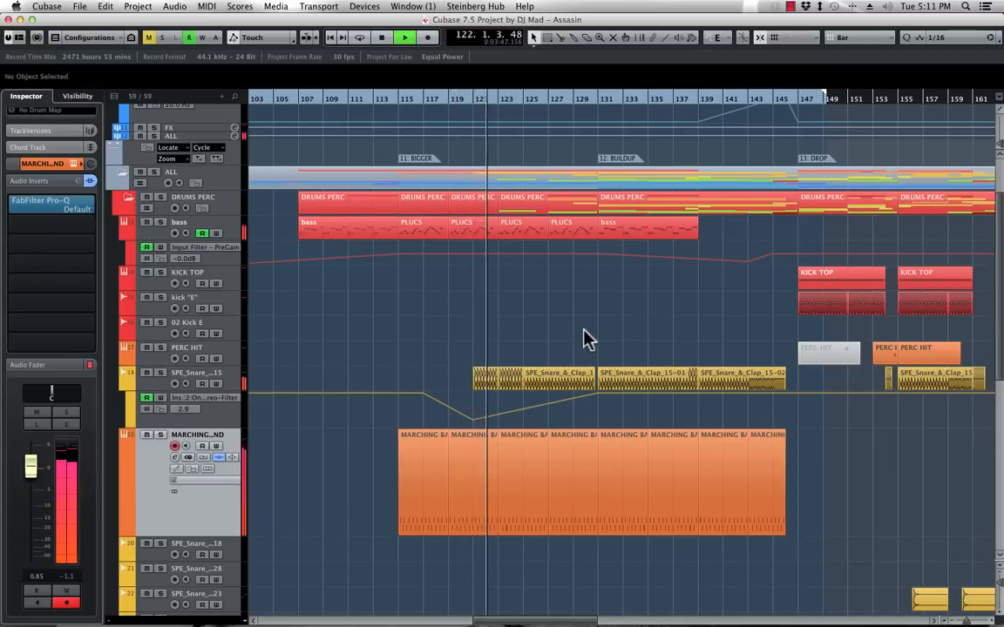
# Extend the end of the locator range to the end of the arrangement, near the OUTRO marker
pyautogui.press('g')
pyautogui.press('g')
pyautogui.press('g')
pyautogui.press('g')
pyautogui.press('g')
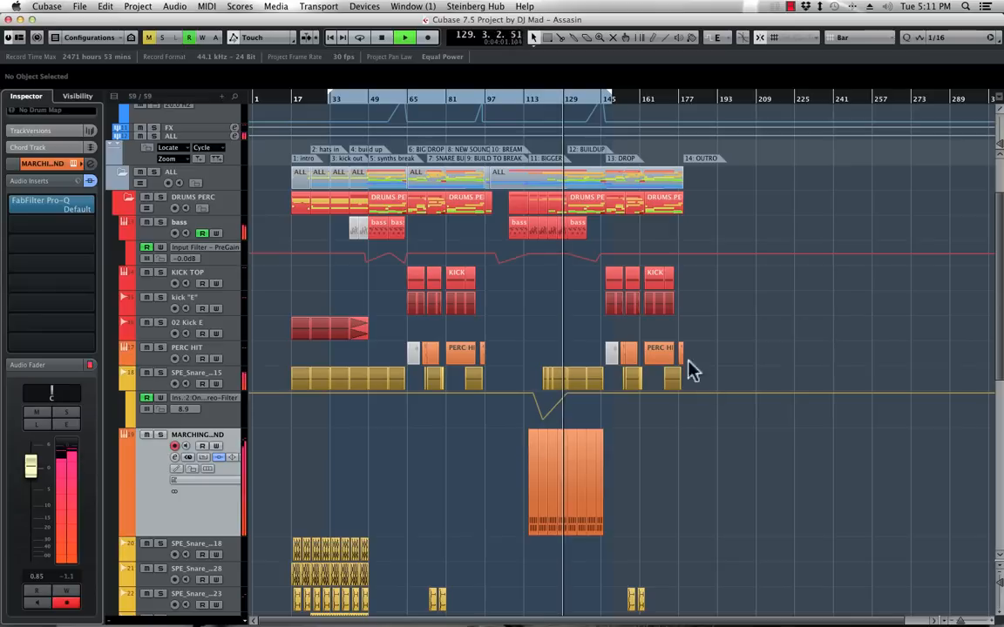
pyautogui.moveTo(611, 97); pyautogui.dragTo(686, 113)
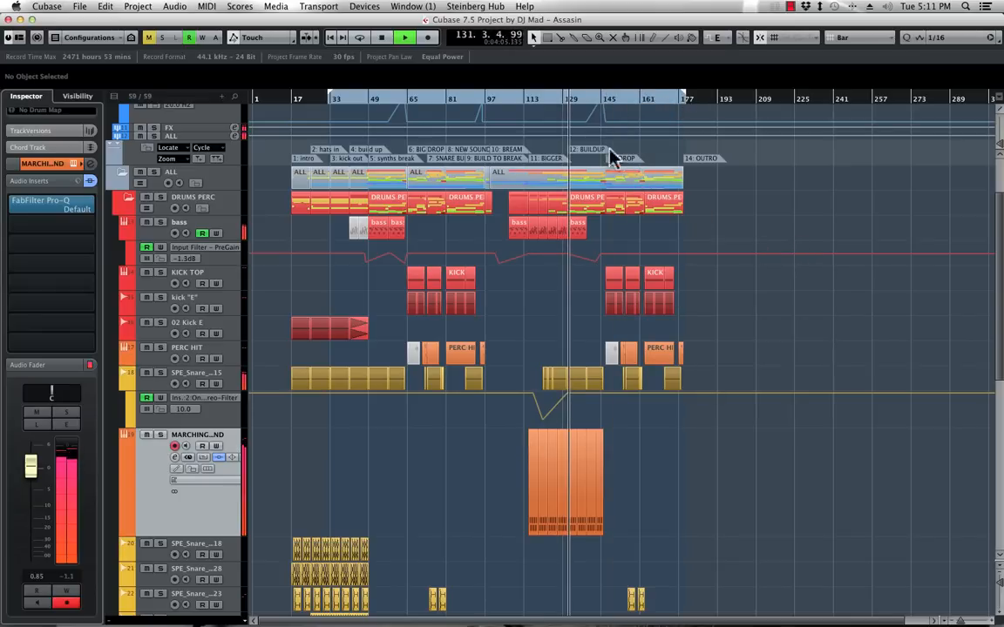
# Set the grid to Beat and shorten the MARCHING BAND part and SPE_Snare_&_Clap_15 clip before the BUILDUP marker to end at 130.3.1
pyautogui.moveTo(560, 105); pyautogui.dragTo(560, 170)
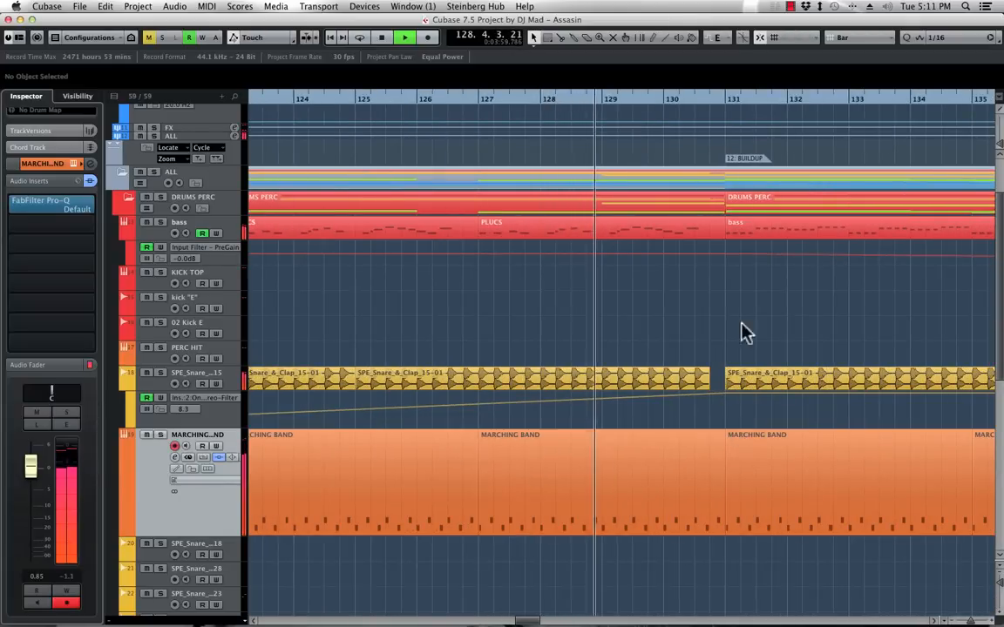
pyautogui.click(841, 38)
pyautogui.click(845, 53)
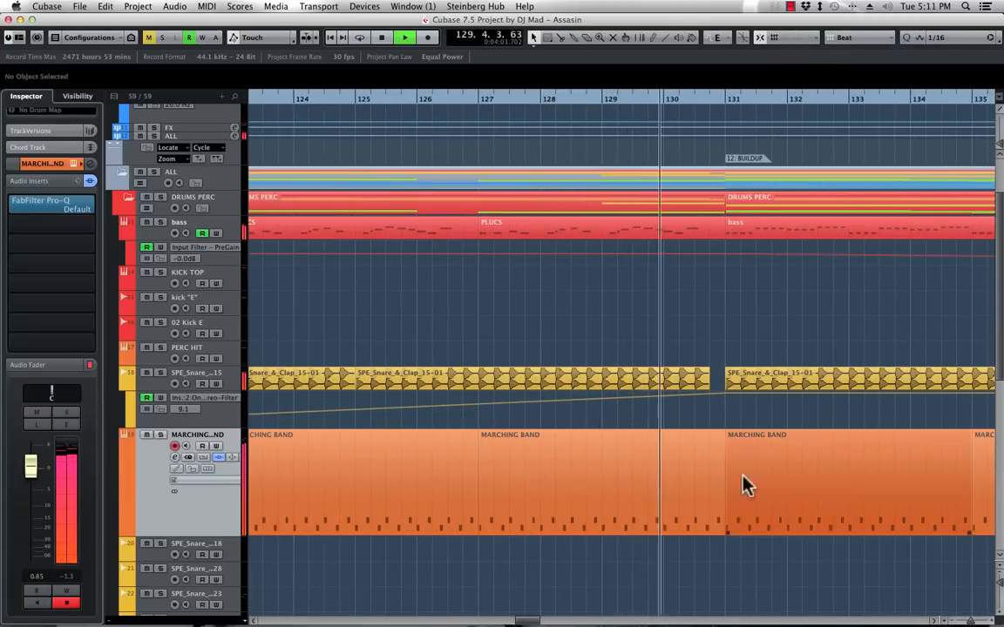
pyautogui.moveTo(721, 533); pyautogui.dragTo(694, 546)
pyautogui.click(651, 98)
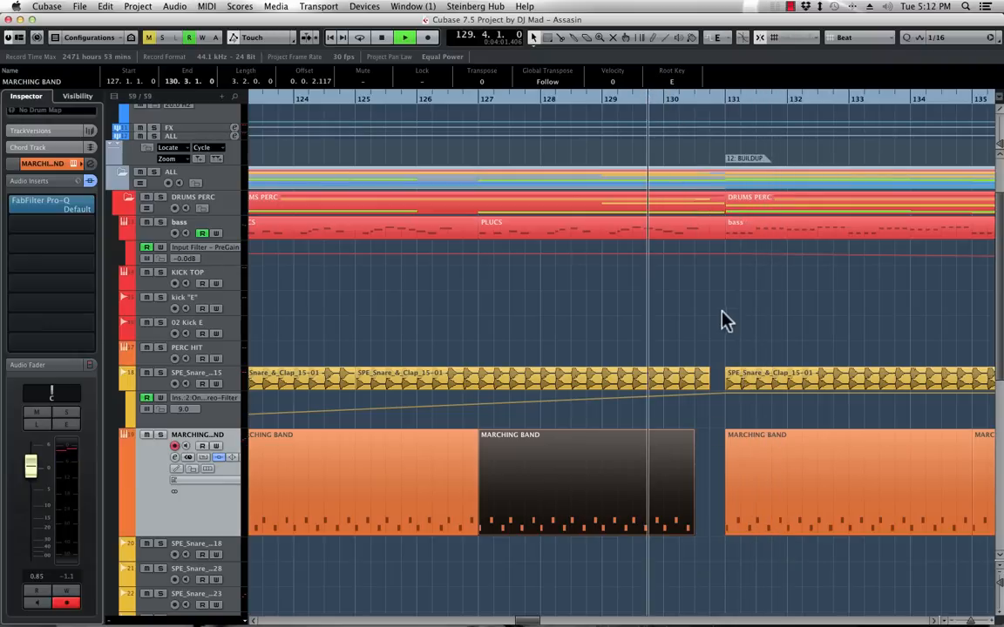
pyautogui.hscroll(2, 714, 333)
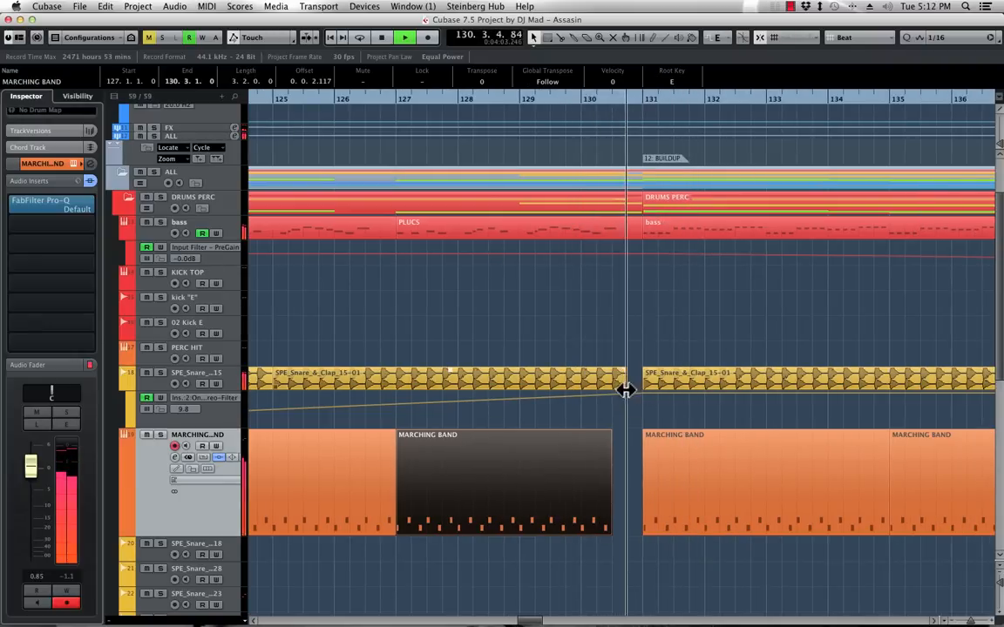
pyautogui.moveTo(625, 390); pyautogui.dragTo(611, 392)
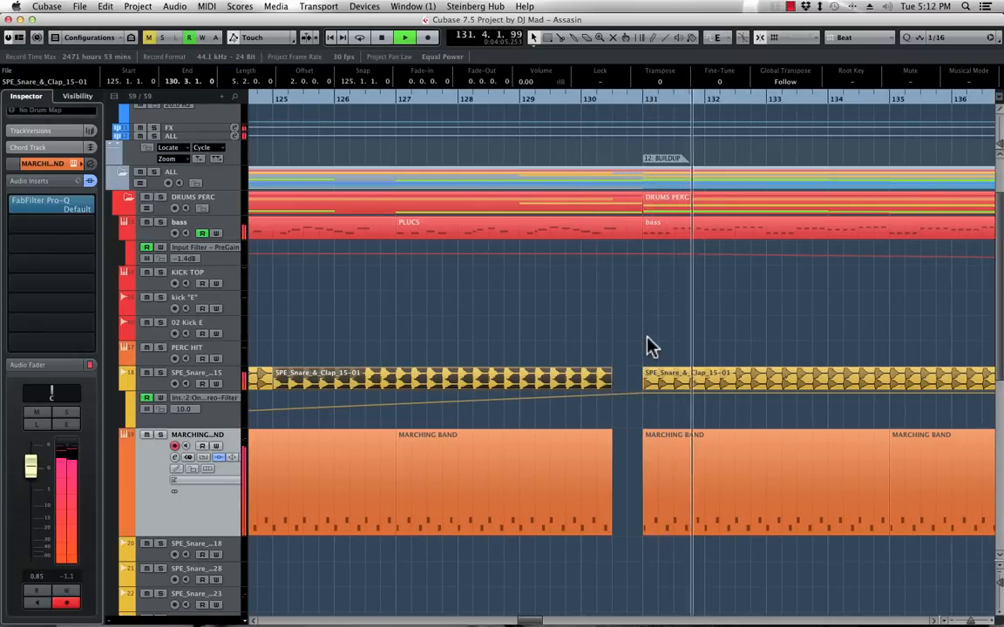
# Stop playback and copy the short snare clip at bar 154 into the SPE_Snare_&_Clap_15 gap at 130.3.1
pyautogui.press('g')
pyautogui.press('g')
pyautogui.press('g')
pyautogui.press('g')
pyautogui.press('g')
pyautogui.press('g')
pyautogui.press('g')
pyautogui.press('g')
pyautogui.press('g')
pyautogui.press('space')
pyautogui.hscroll(3, 824, 329)
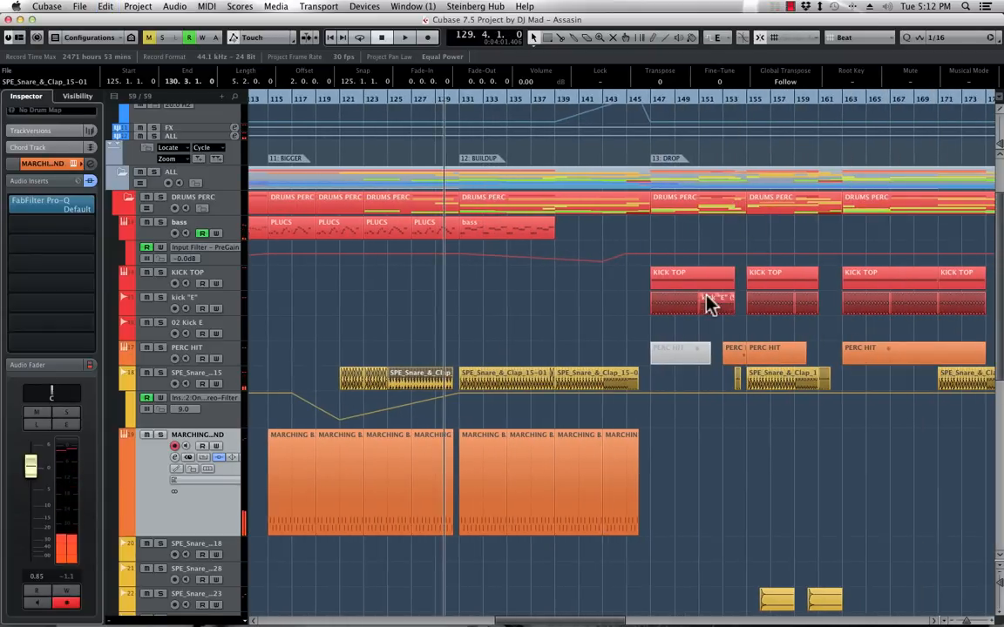
pyautogui.press('h')
pyautogui.press('h')
pyautogui.press('h')
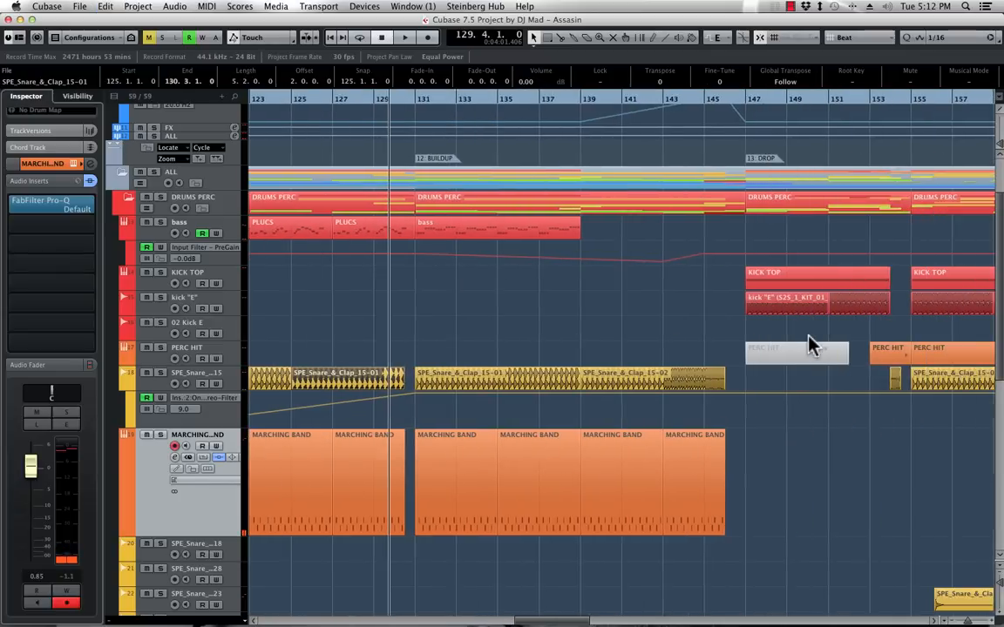
pyautogui.moveTo(900, 387); pyautogui.dragTo(418, 396)
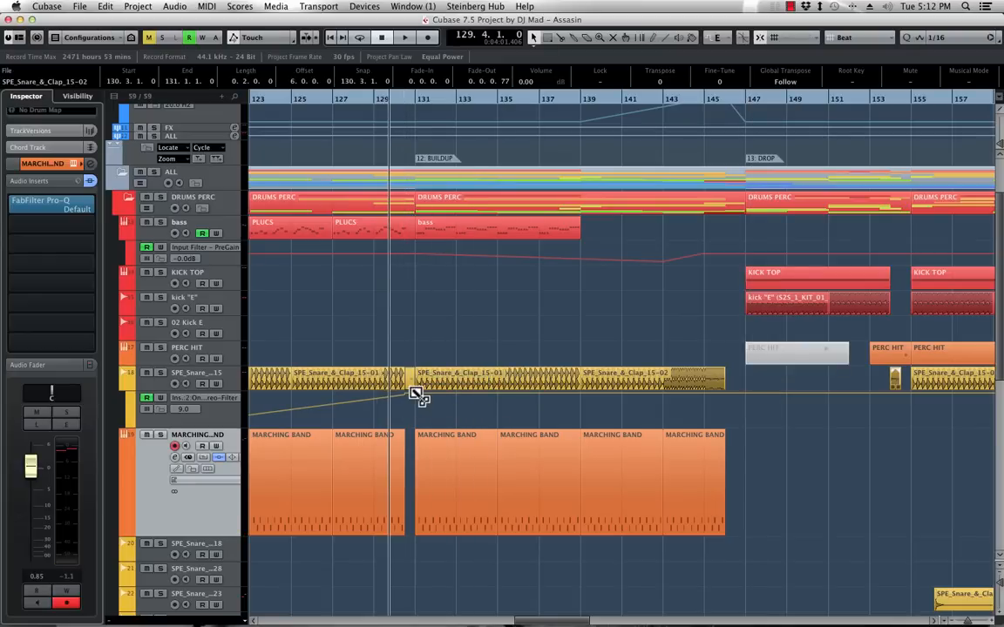
# Play back the copied snare fill before the BUILDUP marker and shorten it to end at 130.4.1
pyautogui.press('h')
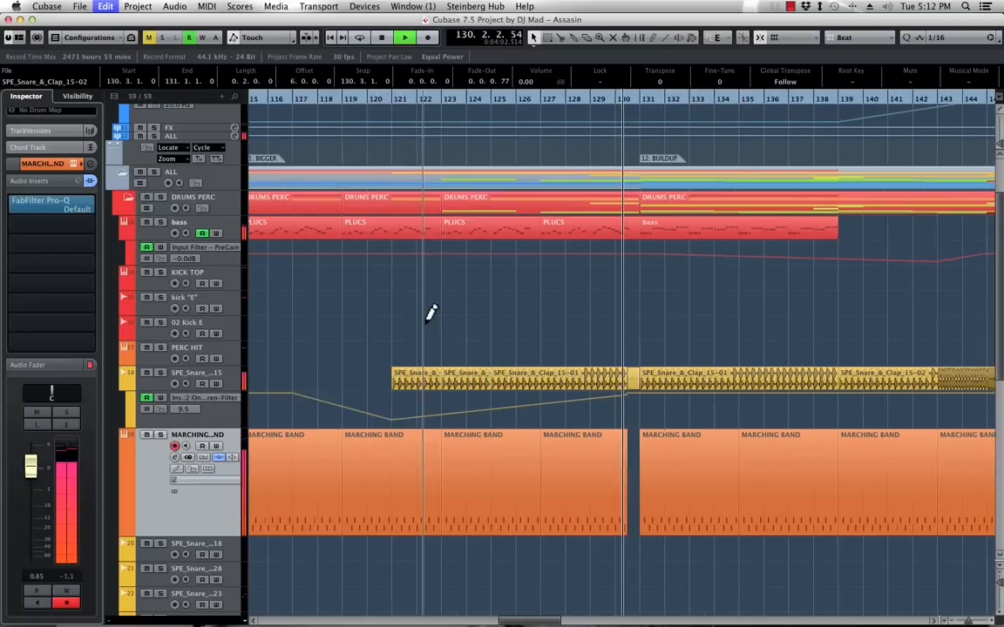
pyautogui.press('h')
pyautogui.press('h')
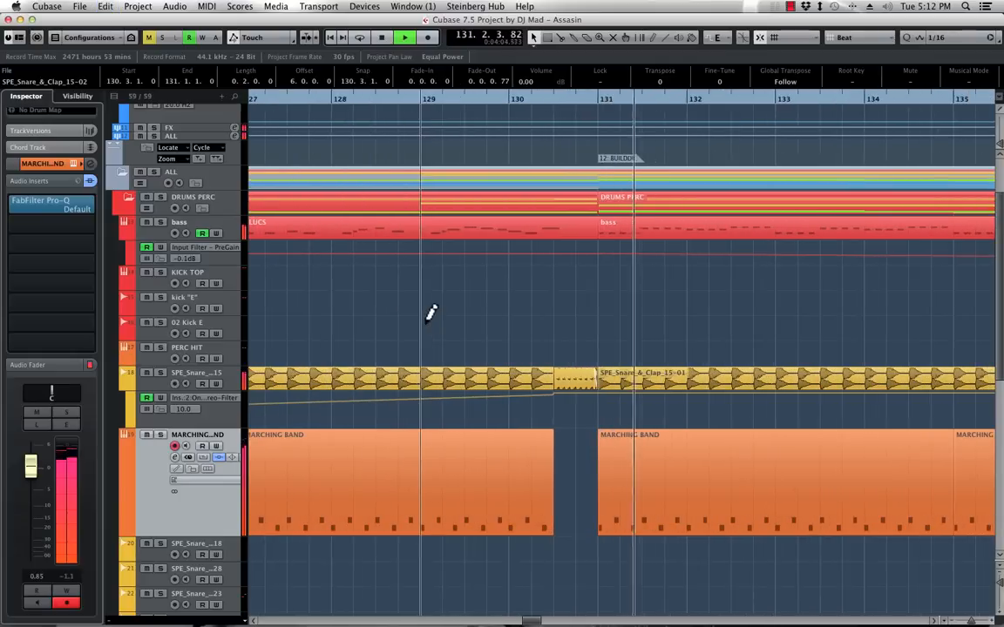
pyautogui.click(855, 38)
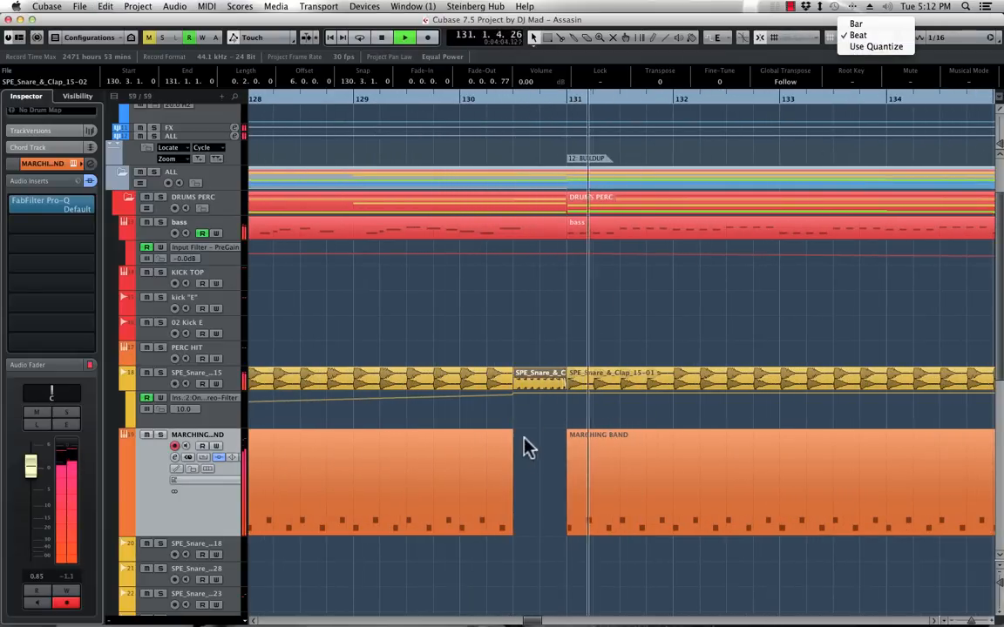
pyautogui.click(562, 405)
pyautogui.moveTo(566, 389); pyautogui.dragTo(540, 394)
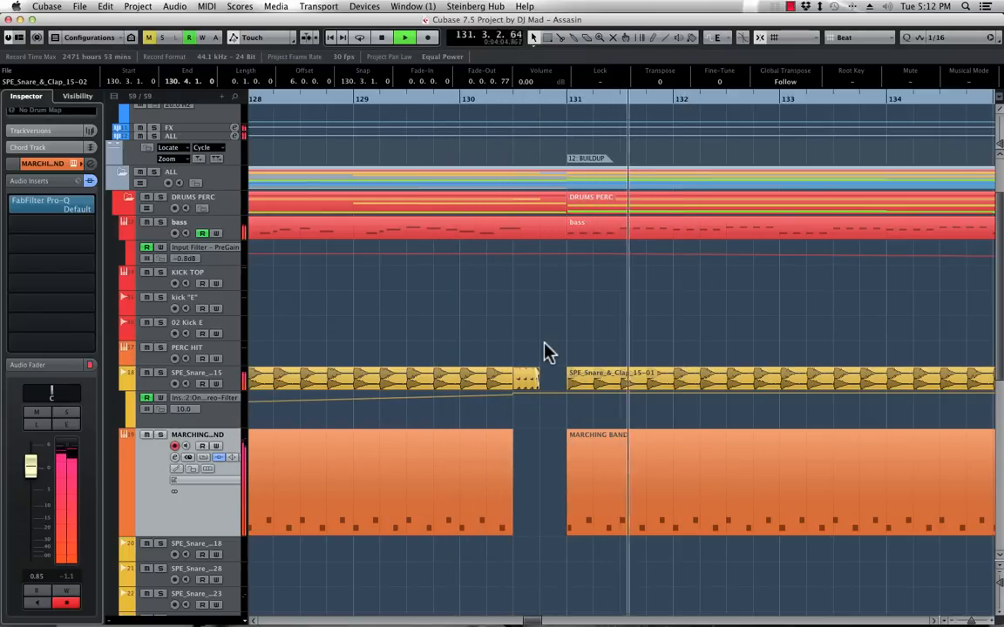
# Listen to the build-up from bar 131 and examine the clips on the lower percussion and effects tracks
pyautogui.press('g')
pyautogui.press('g')
pyautogui.press('g')
pyautogui.press('g')
pyautogui.press('g')
pyautogui.press('g')
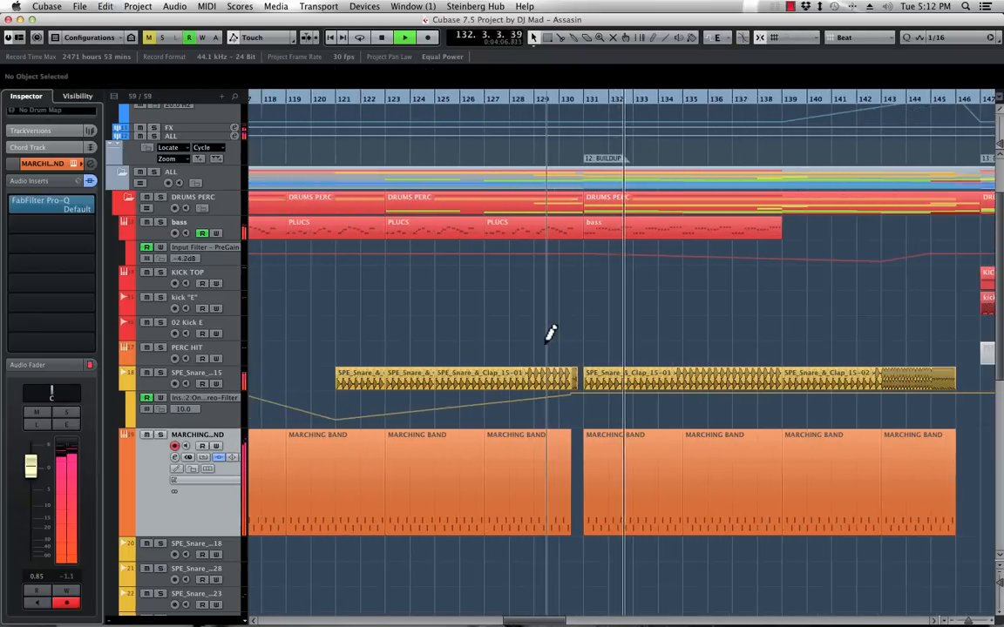
pyautogui.press('g')
pyautogui.press('g')
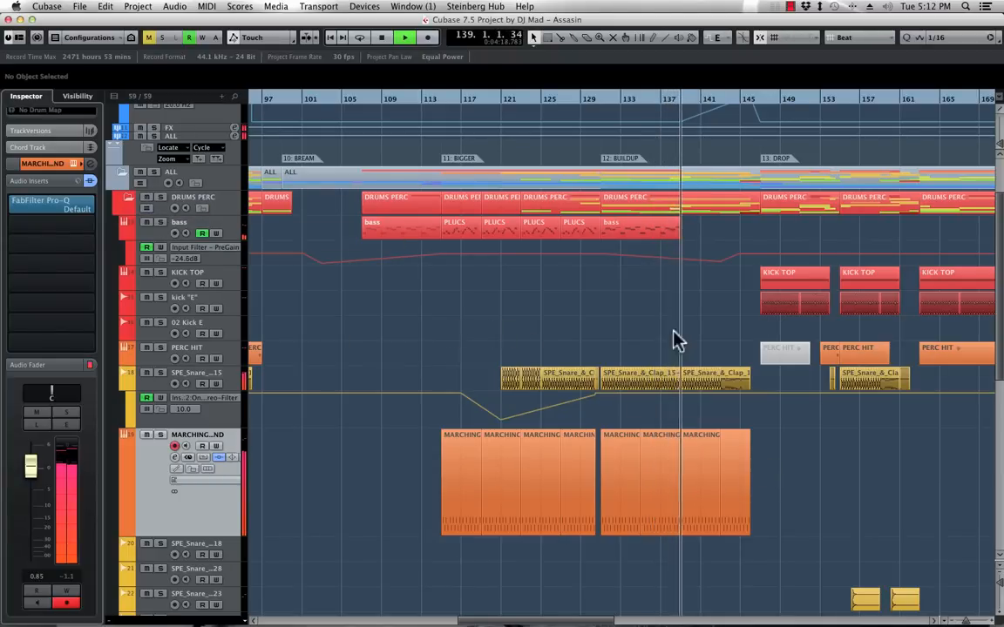
pyautogui.scroll(-6, 688, 340)
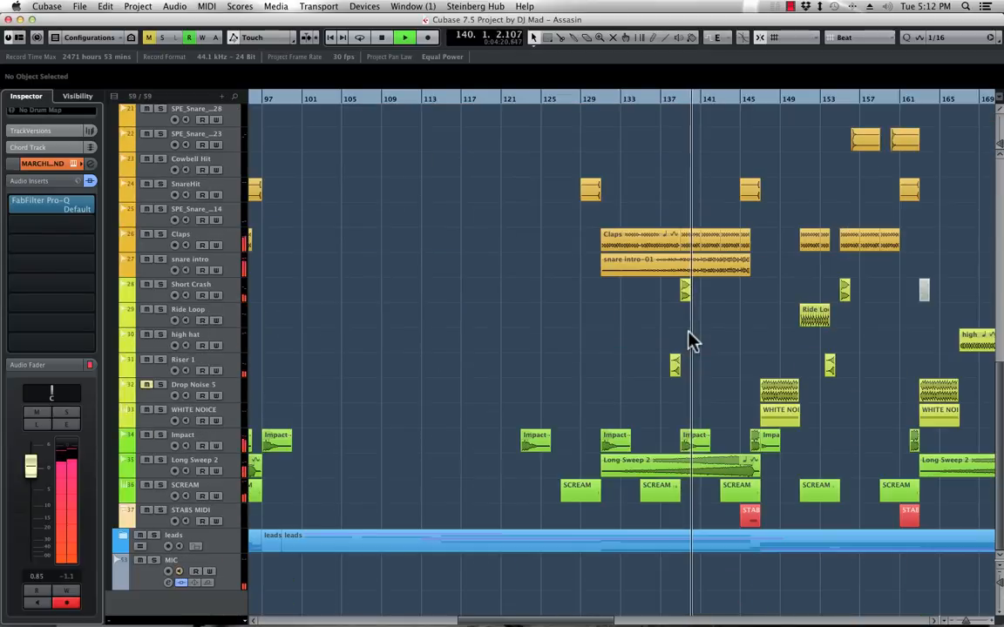
pyautogui.press('space')
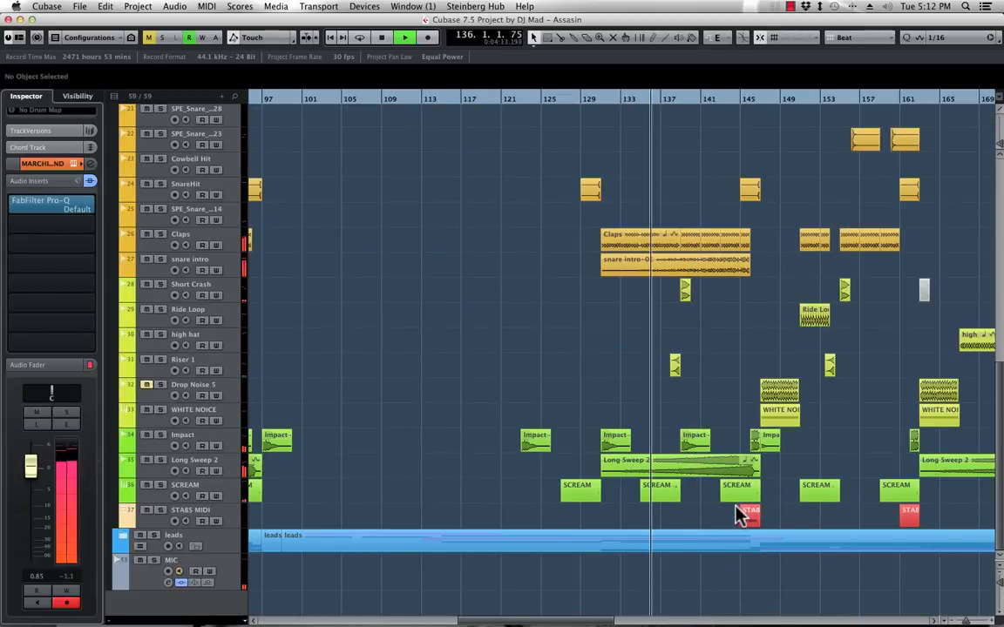
# Open the SCREAM part at bar 135 for note editing and copy its G#1 note at 138.3 to 138.4
pyautogui.doubleClick(671, 494)
pyautogui.scroll(-15, 632, 419)
pyautogui.hscroll(15, 638, 414)
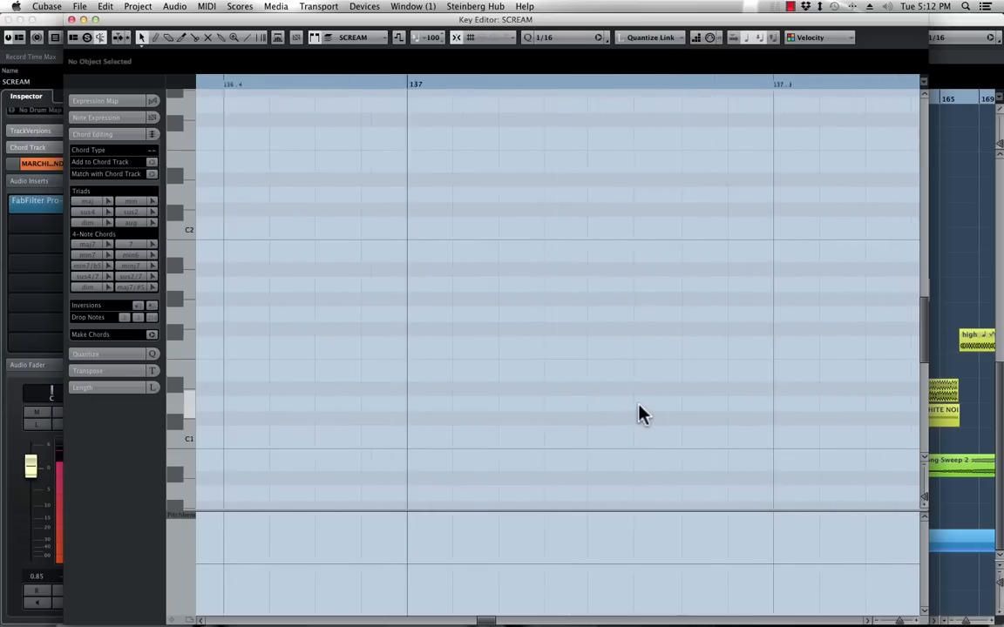
pyautogui.hscroll(5, 638, 413)
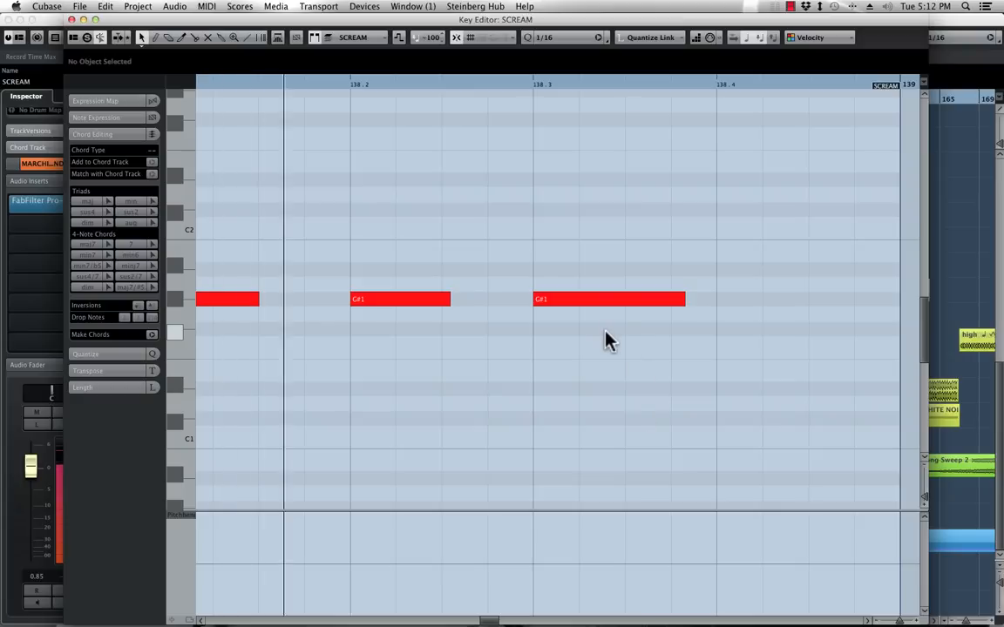
pyautogui.moveTo(589, 303); pyautogui.dragTo(766, 299)
# Replay the SCREAM notes around bar 138, close the Key Editor and listen on through the build-up
pyautogui.hscroll(-5, 419, 194)
pyautogui.click(494, 85)
pyautogui.press('space')
pyautogui.press('g')
pyautogui.press('g')
pyautogui.press('g')
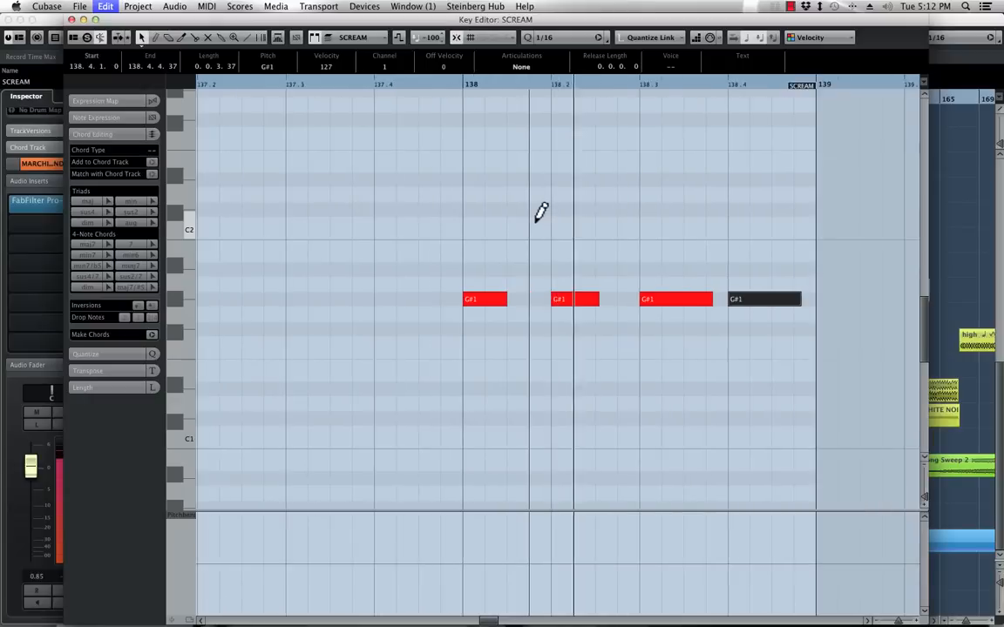
pyautogui.press('g')
pyautogui.press('g')
pyautogui.press('g')
pyautogui.press('g')
pyautogui.press('g')
pyautogui.hscroll(-4, 535, 219)
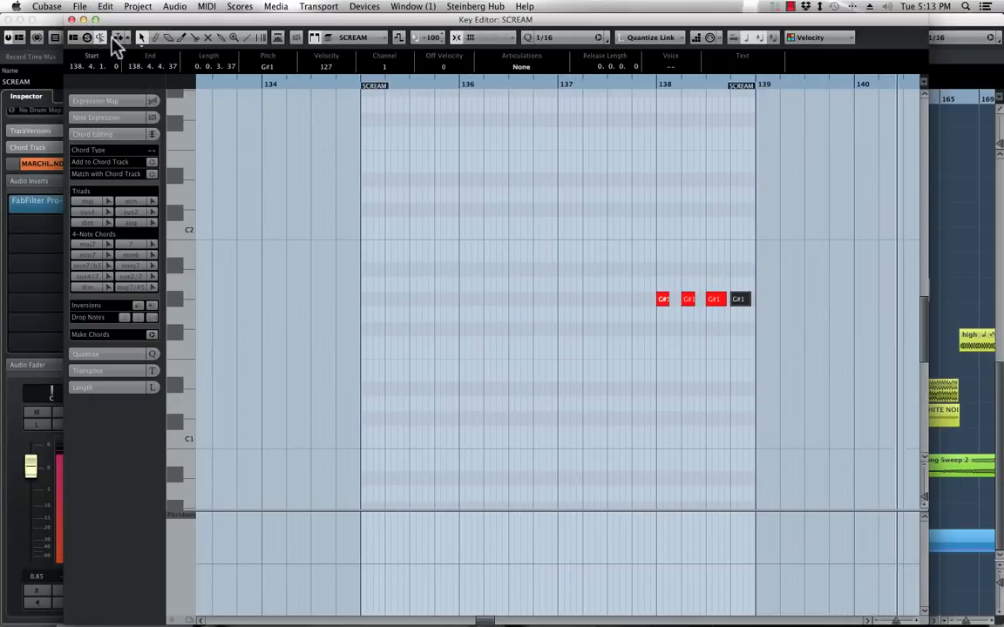
pyautogui.click(72, 20)
pyautogui.hscroll(5, 607, 352)
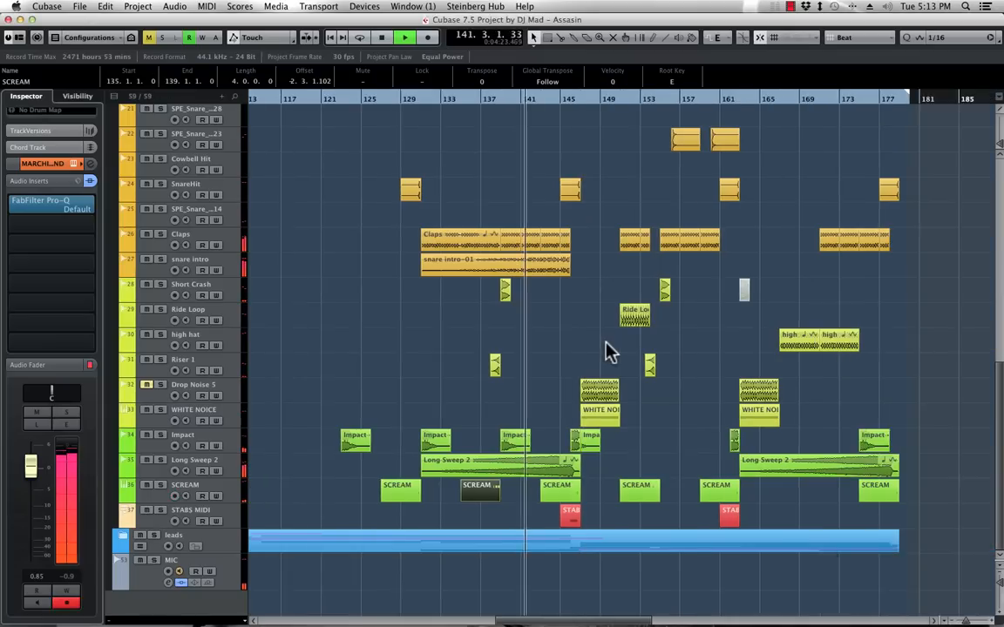
pyautogui.scroll(6, 644, 358)
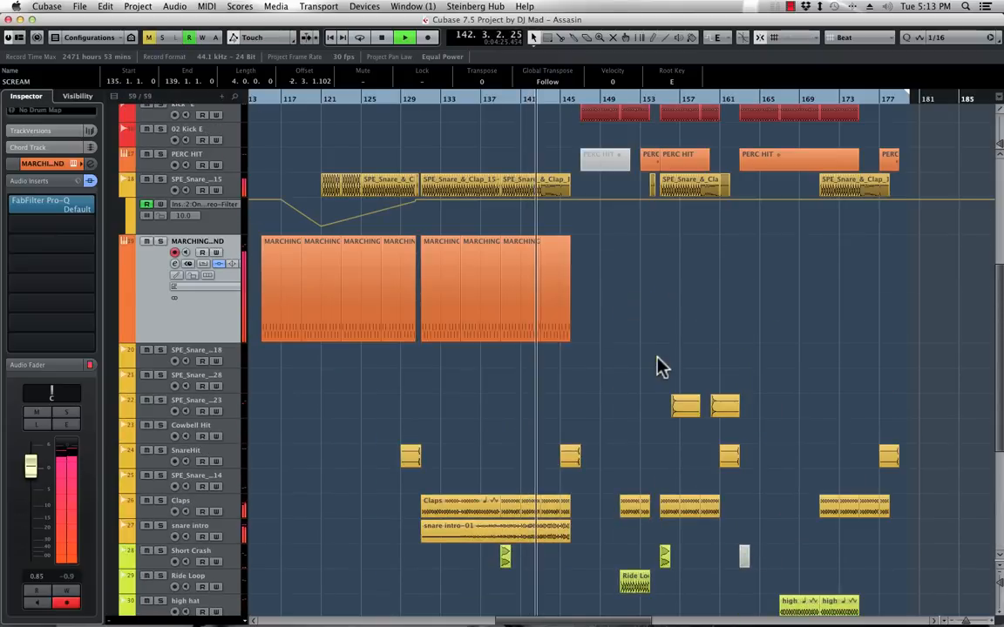
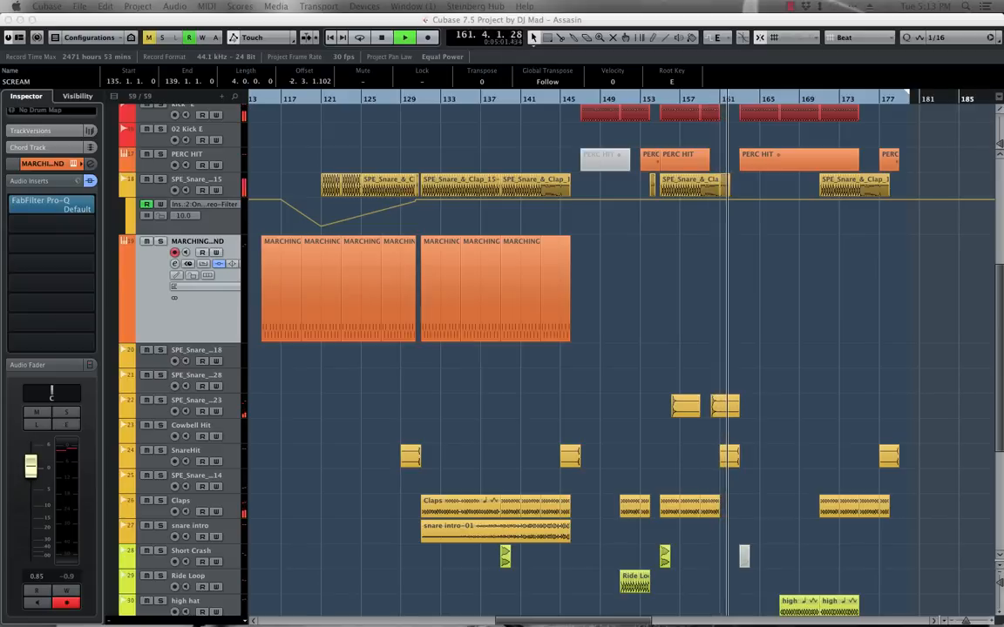
# Select the kick "E" track and replay the build-up into the DROP from around bars 141, 136 and 145
pyautogui.click(189, 106)
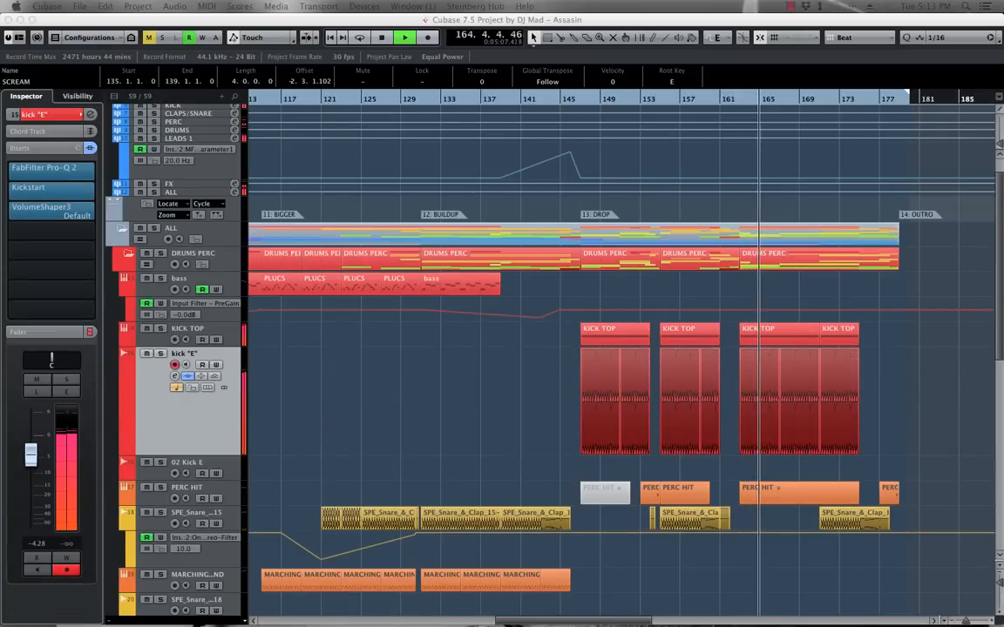
pyautogui.click(523, 100)
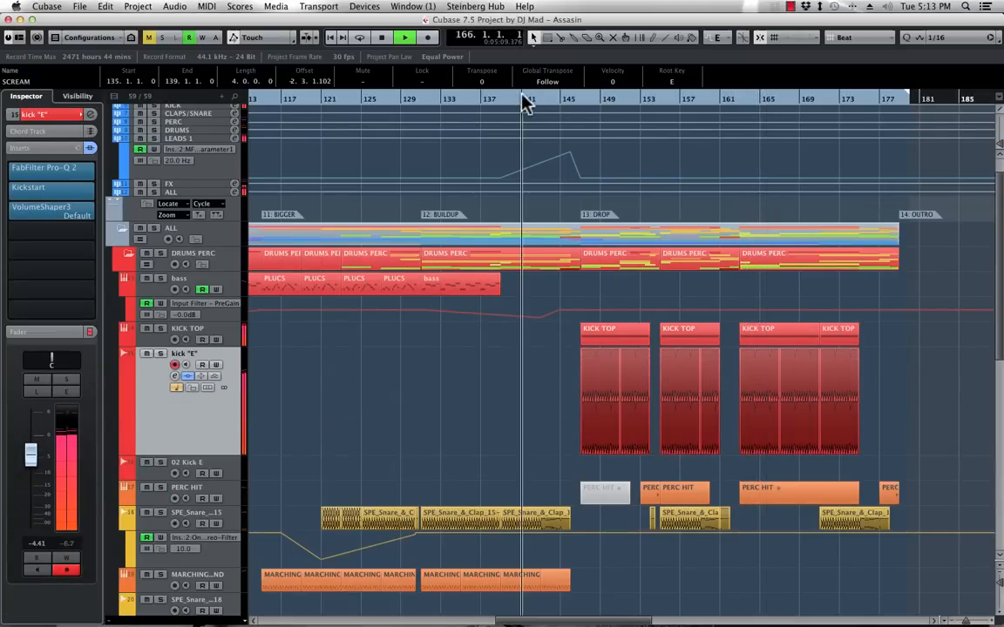
pyautogui.click(468, 99)
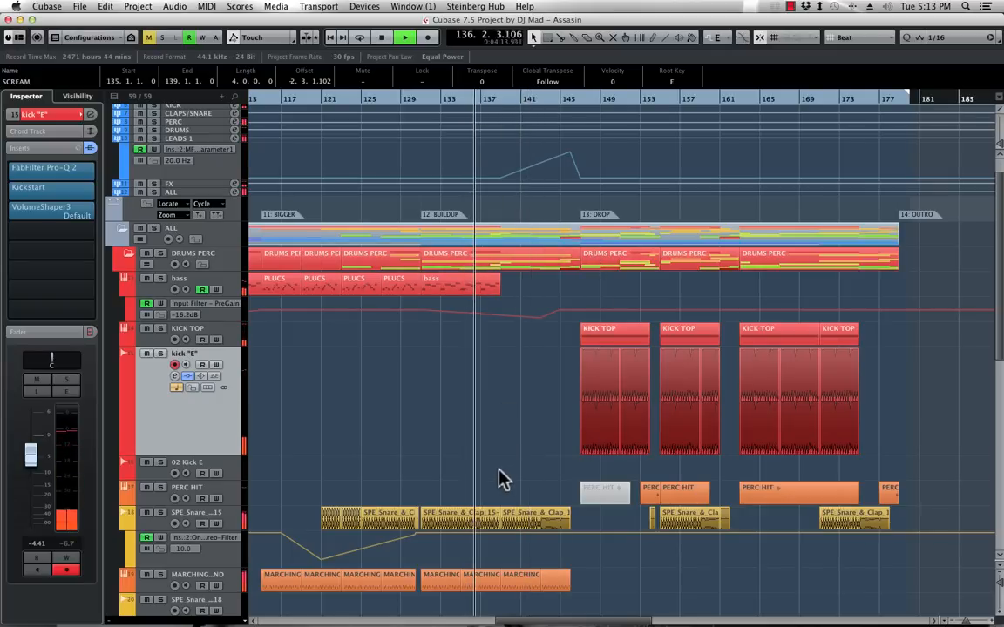
pyautogui.click(567, 99)
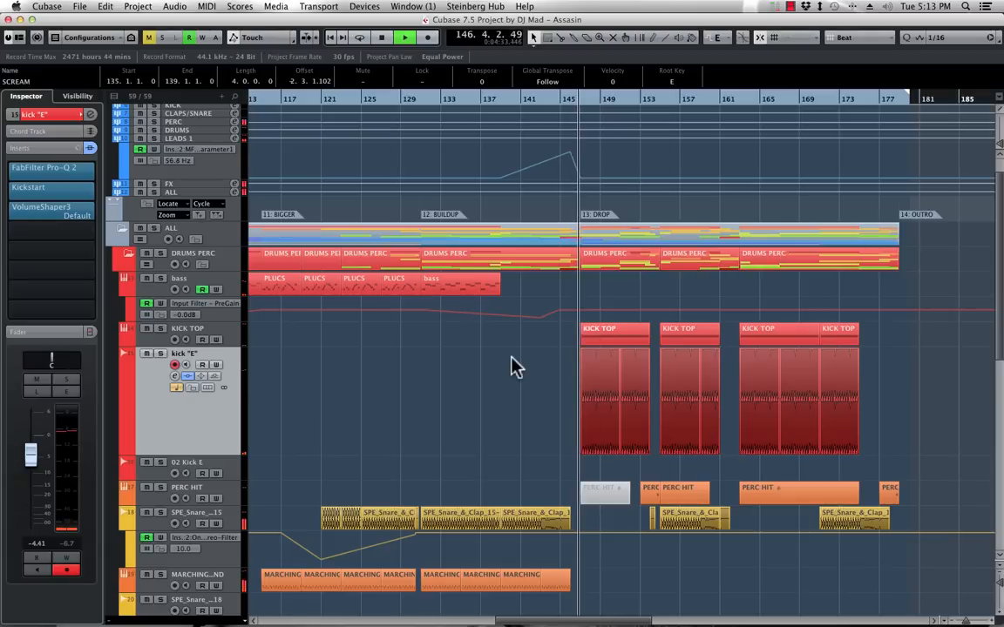
# Stop playback and review the full arrangement from intro to OUTRO across the group, drum and percussion tracks
pyautogui.hscroll(-10, 512, 360)
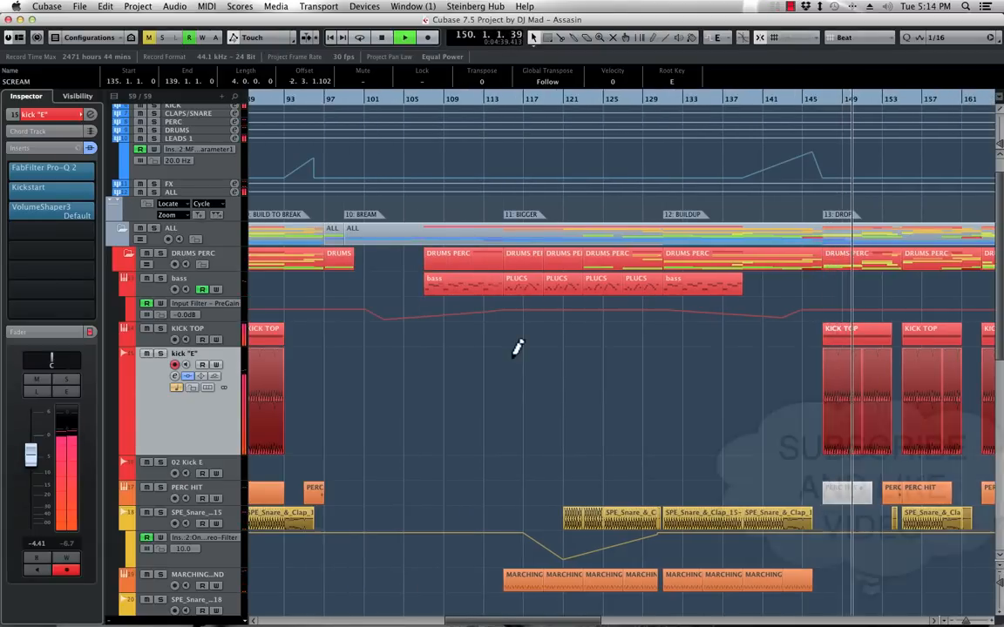
pyautogui.press('g')
pyautogui.press('g')
pyautogui.press('g')
pyautogui.press('g')
pyautogui.press('space')
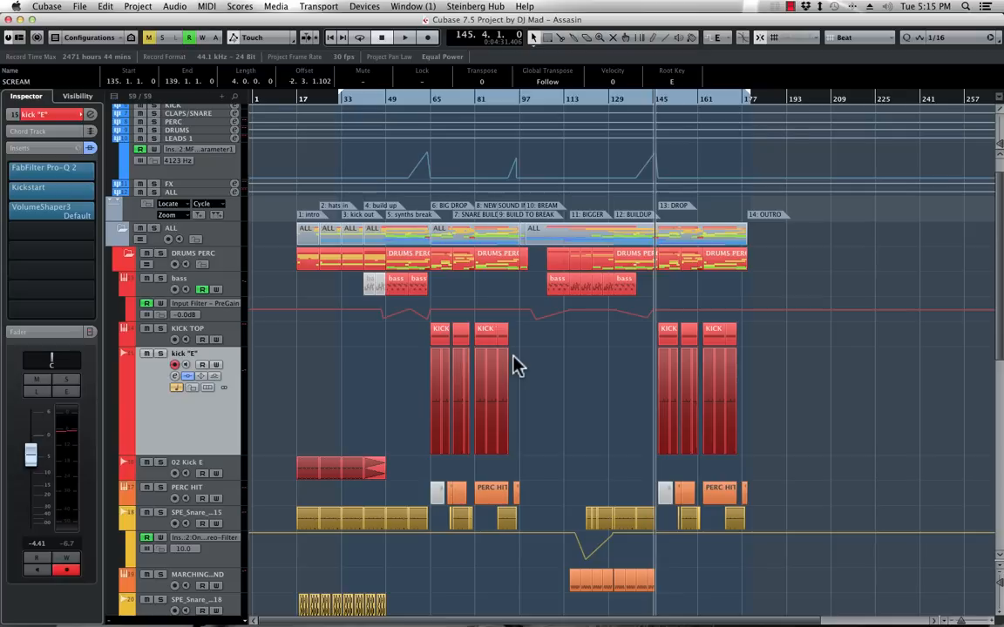
pyautogui.scroll(-5, 537, 364)
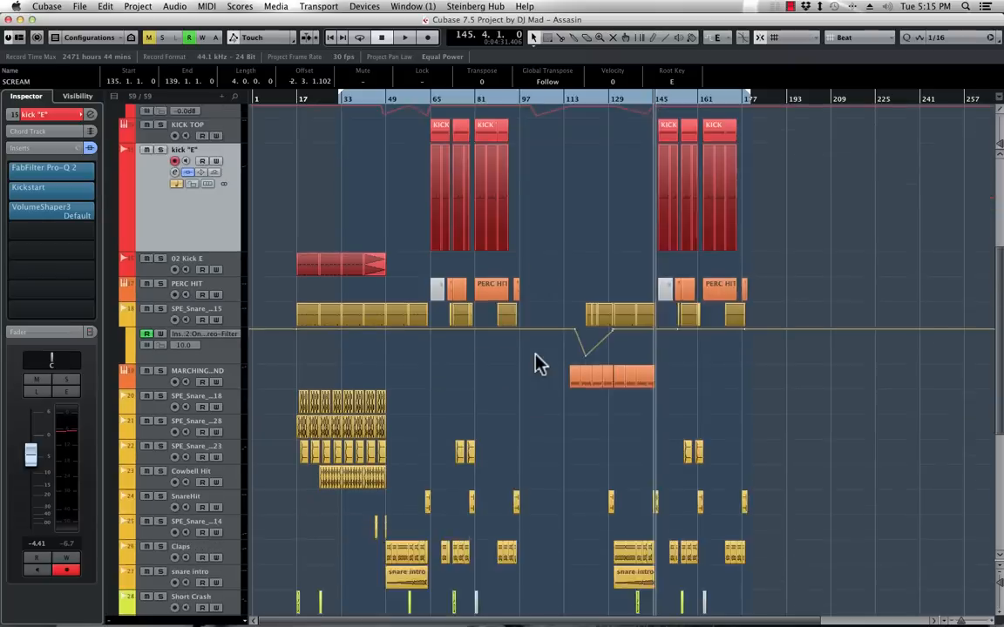
pyautogui.scroll(6, 538, 364)
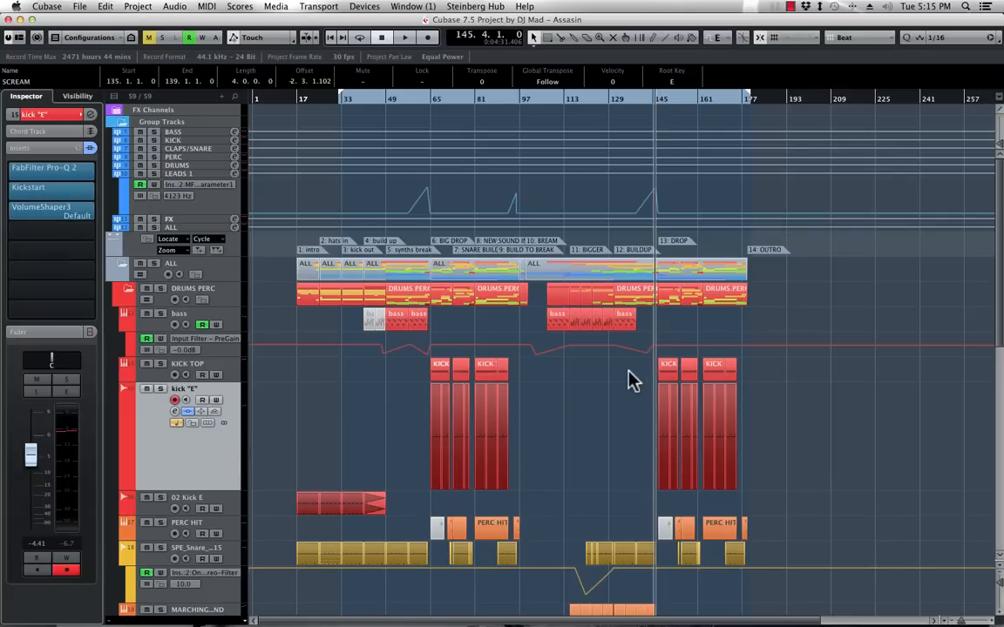
# Bring the MixConsole into view and examine the channels' inserts, including those on the Stereo Out
pyautogui.moveTo(1002, 35); pyautogui.dragTo(447, 15)
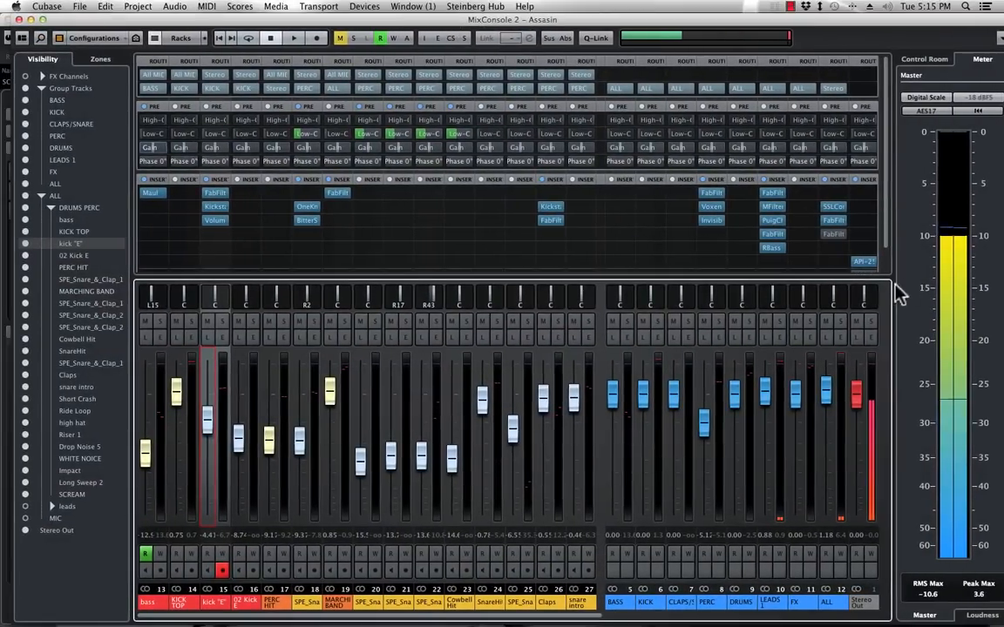
pyautogui.scroll(-2, 869, 253)
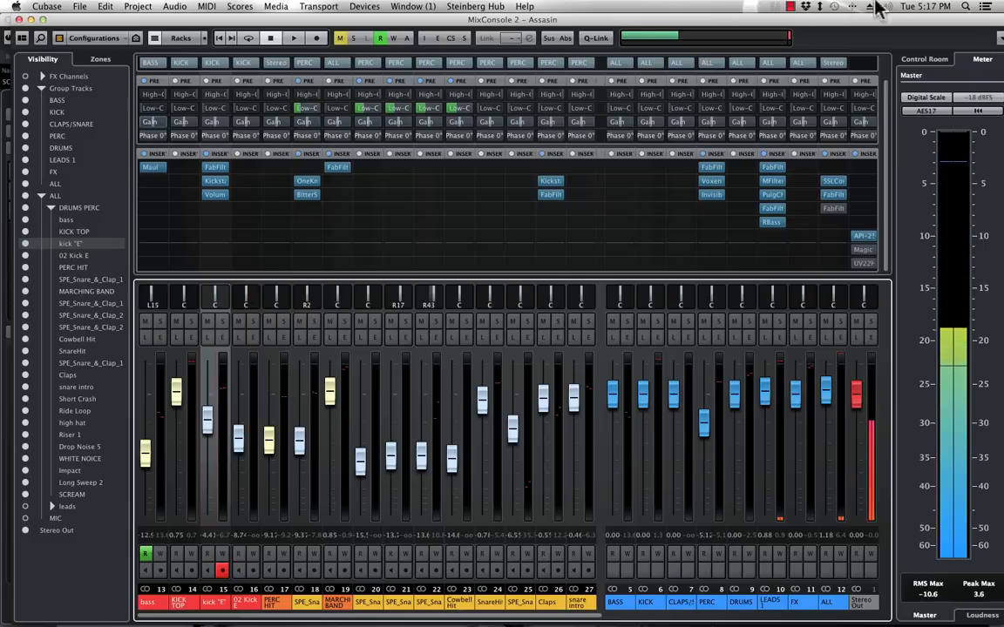
pyautogui.click(790, 8)
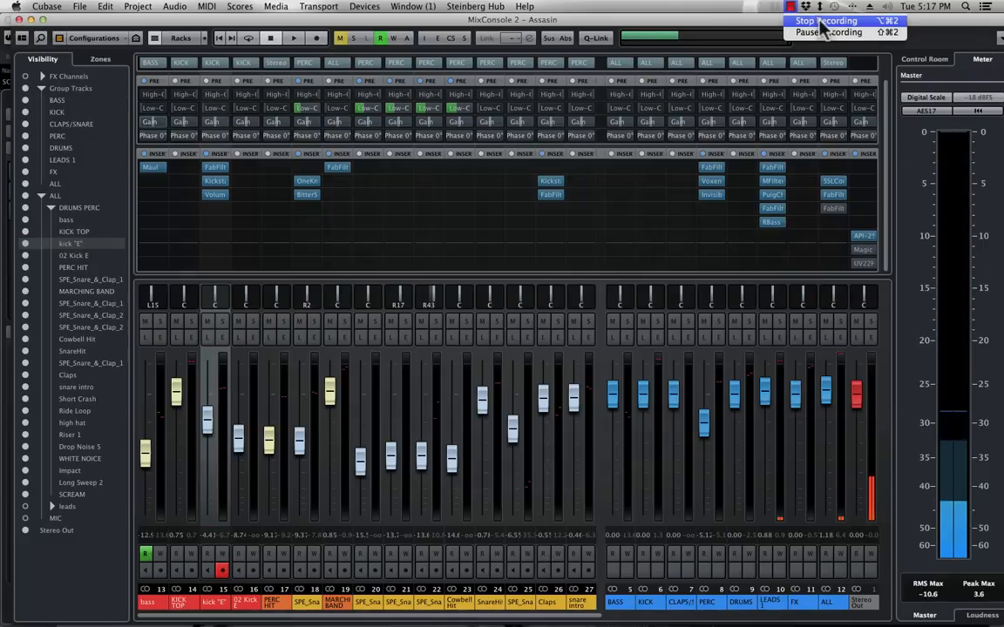